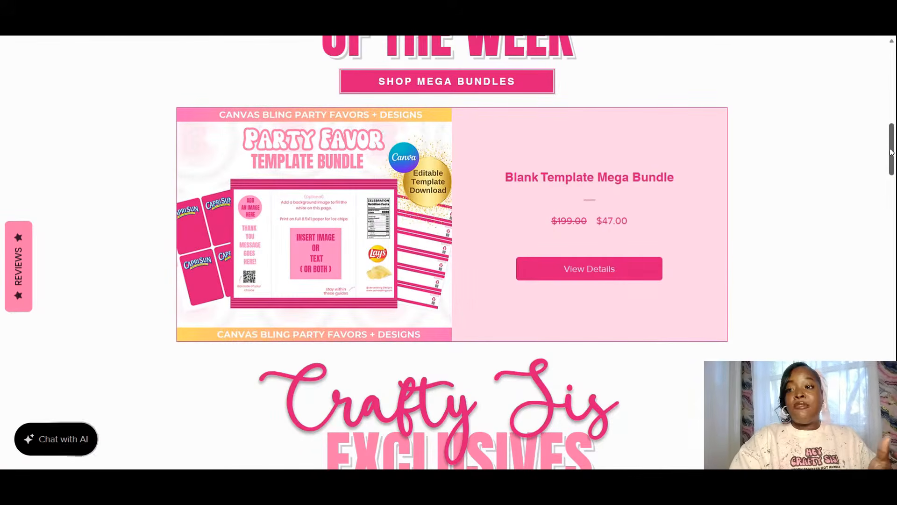
- Scroll the Canvas Bling template grid down to the It's A Boy, Flame and Birthday Money bundles
drag(892, 149, 881, 361)
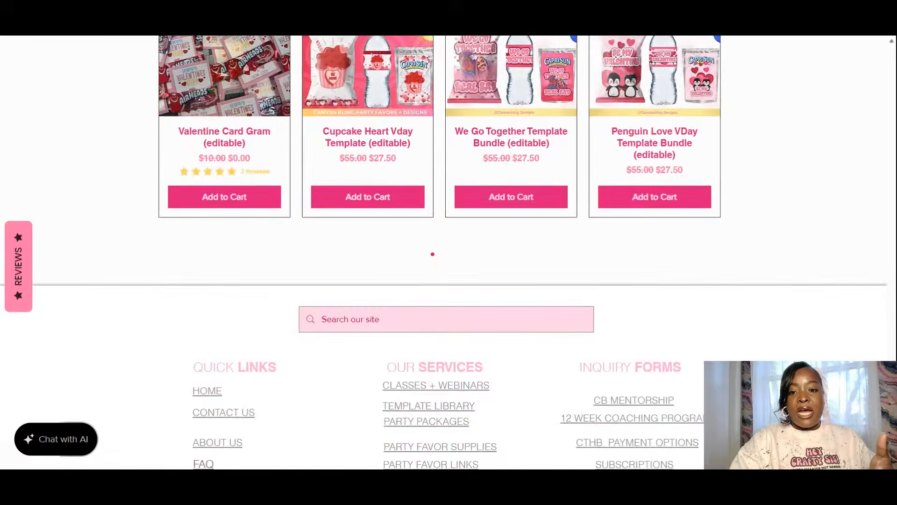
scroll(570, 197, down, 2)
scroll(775, 234, down, 10)
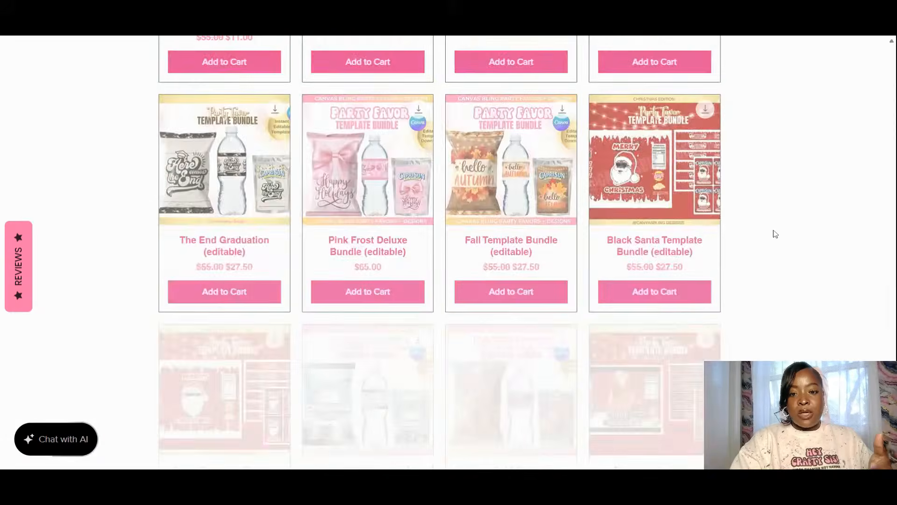
scroll(775, 234, down, 10)
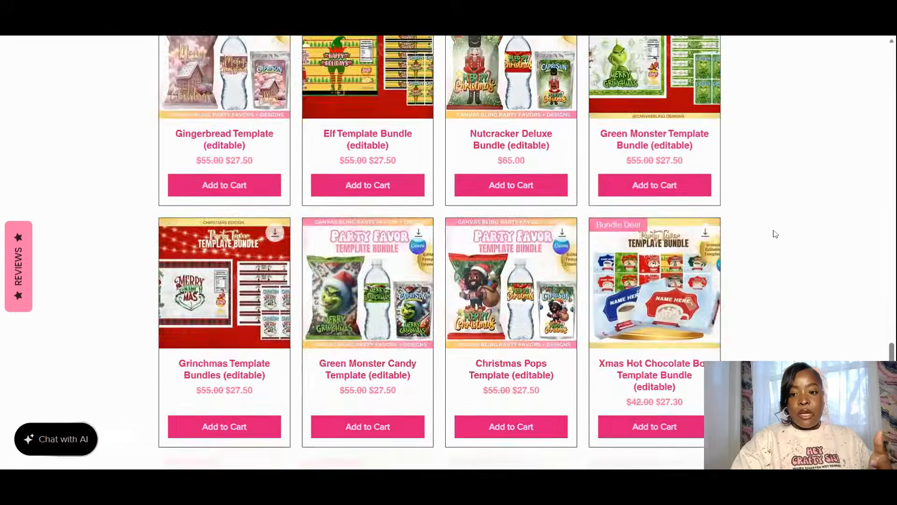
scroll(775, 234, down, 8)
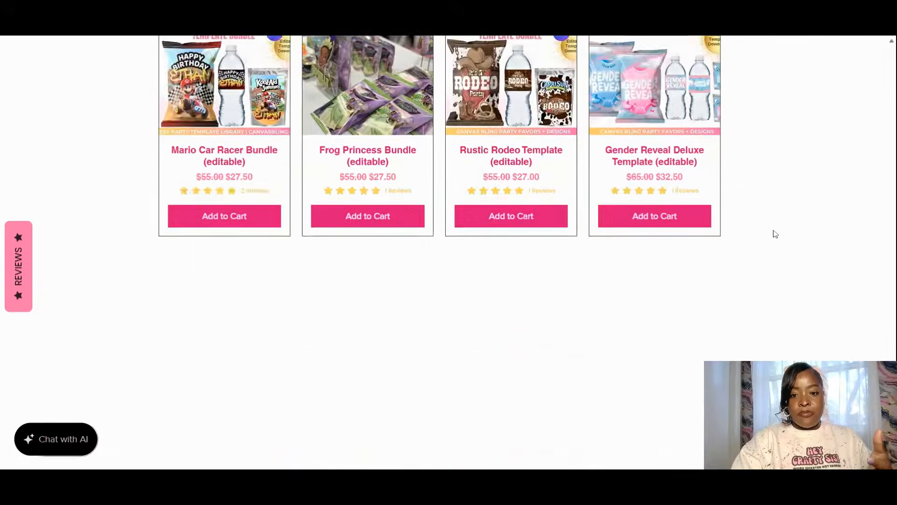
scroll(775, 234, down, 7)
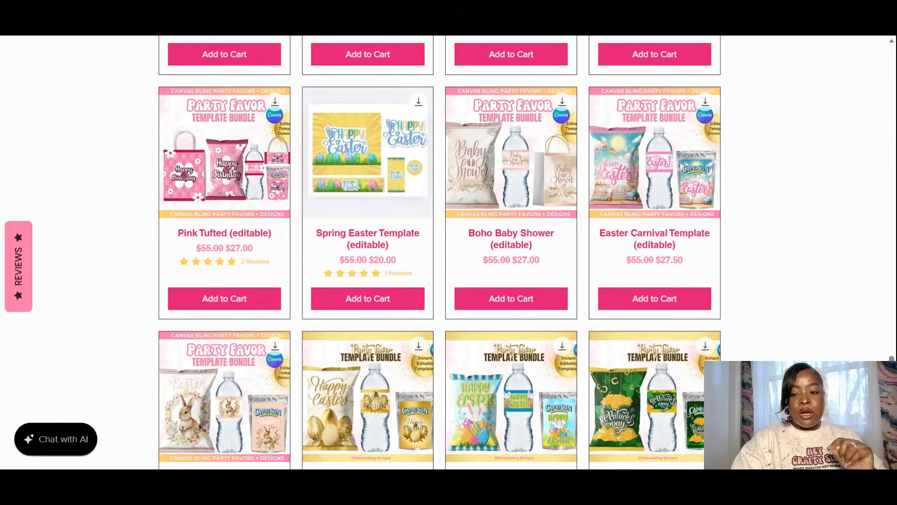
scroll(775, 234, down, 7)
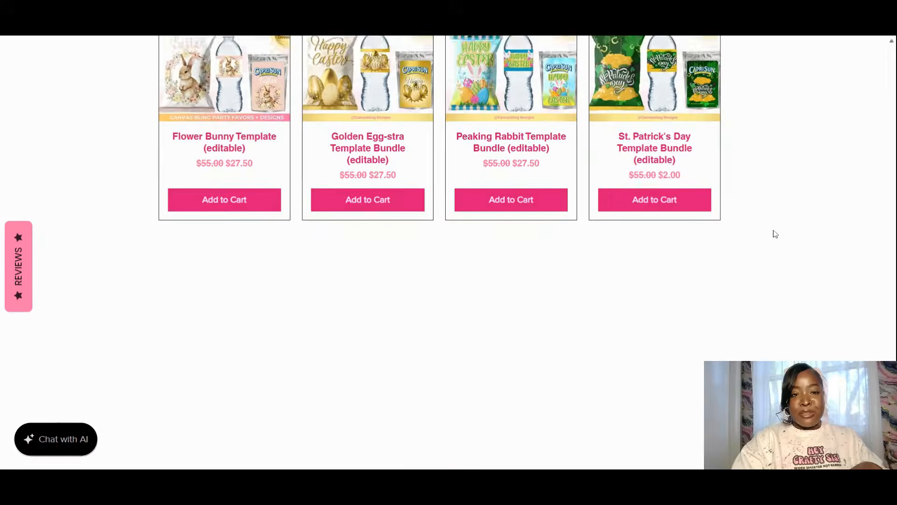
scroll(775, 234, down, 6)
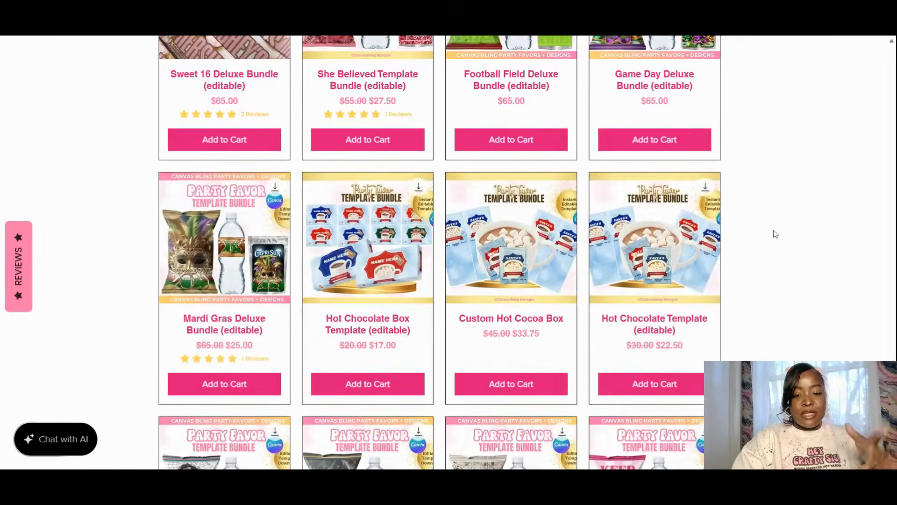
scroll(775, 235, down, 5)
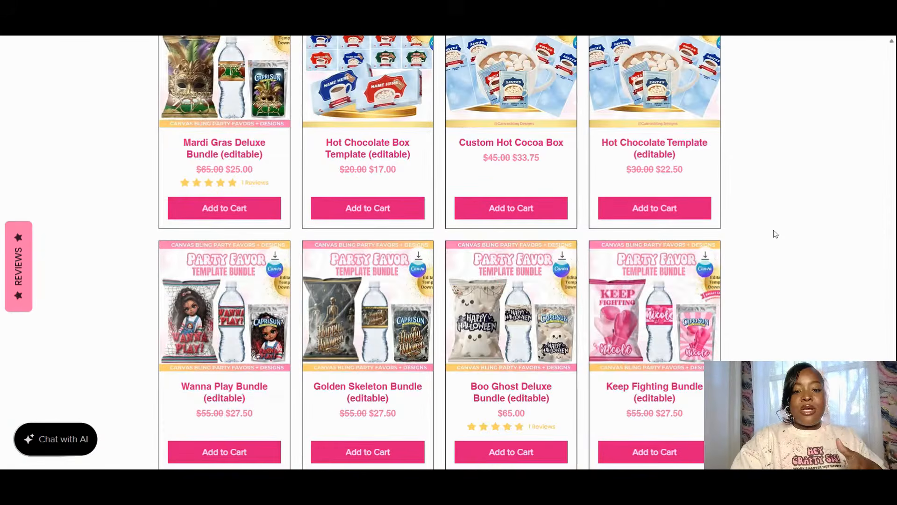
scroll(775, 234, down, 3)
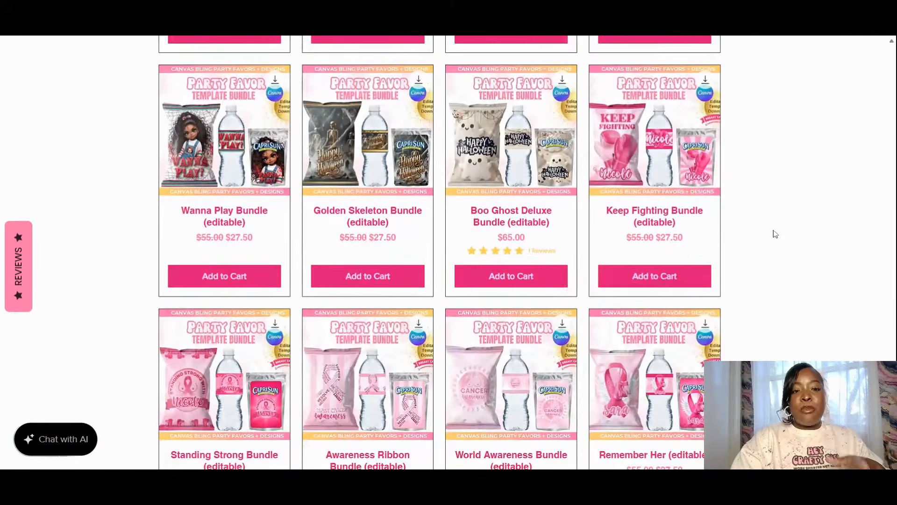
scroll(775, 234, down, 14)
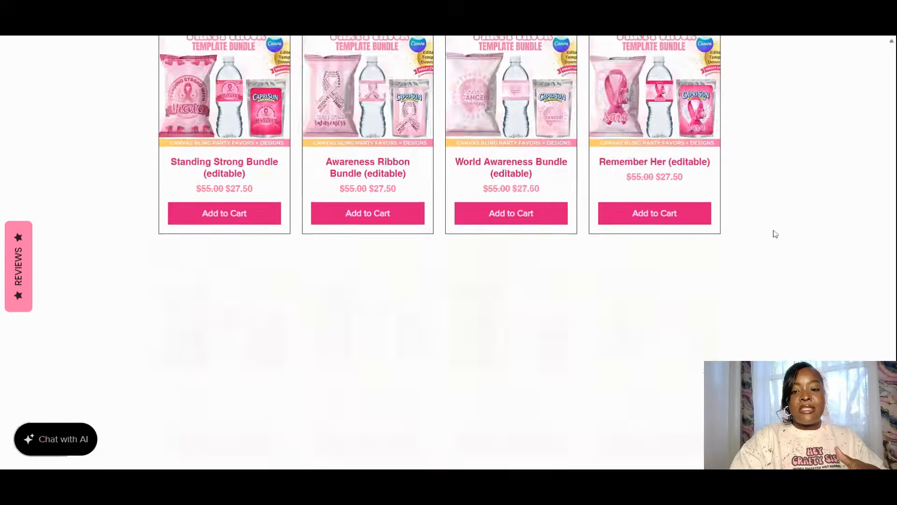
scroll(775, 234, down, 6)
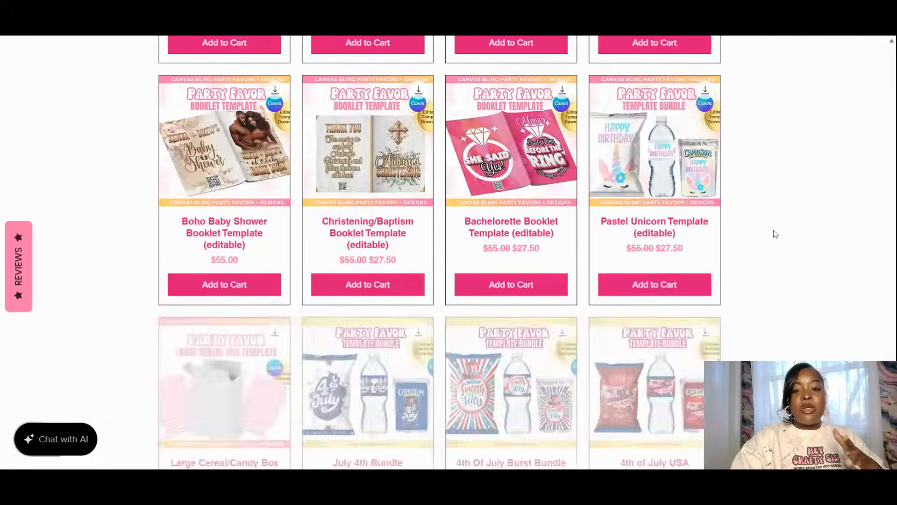
scroll(775, 234, down, 5)
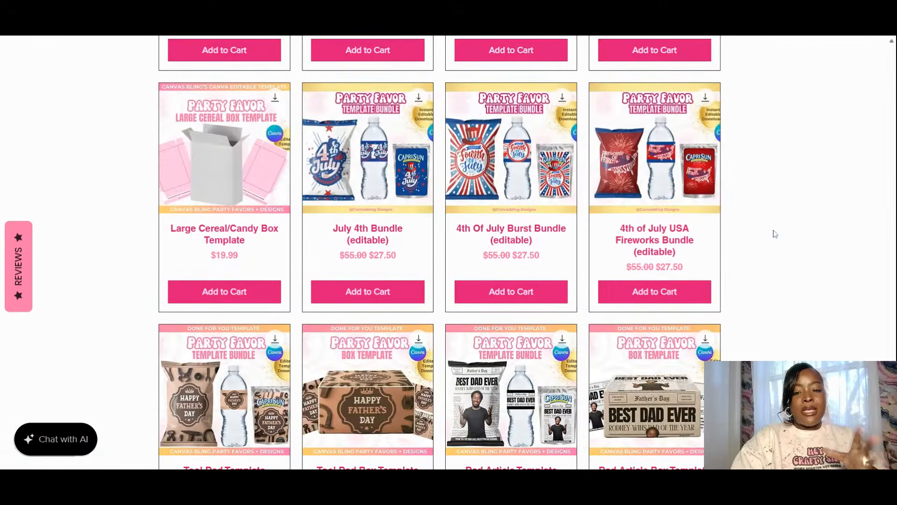
scroll(775, 225, down, 12)
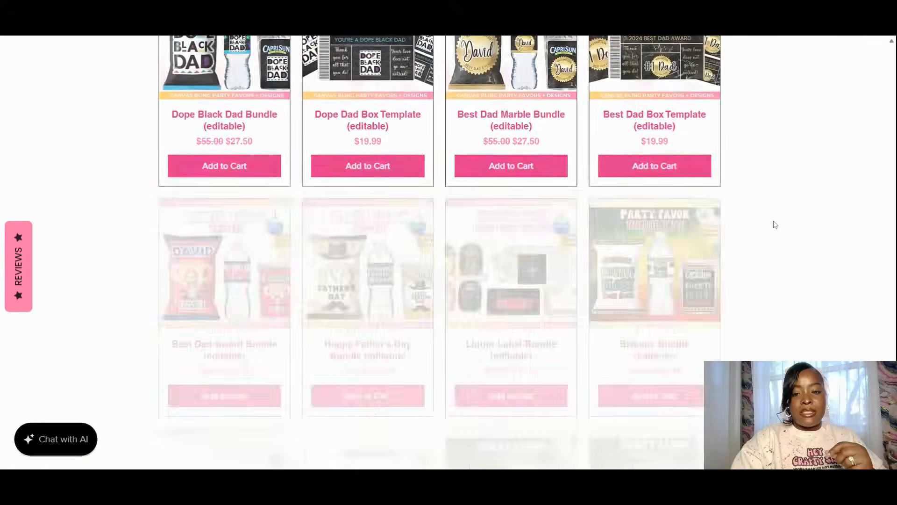
scroll(775, 225, down, 7)
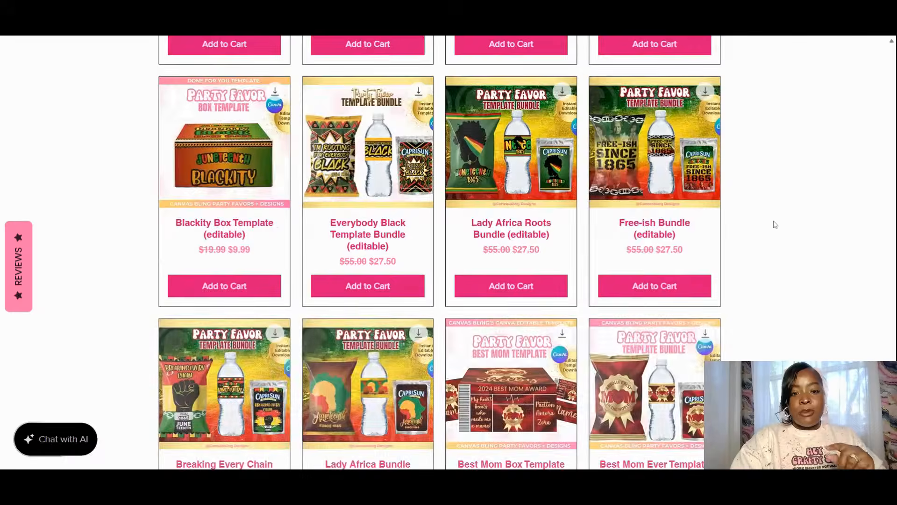
scroll(776, 225, down, 7)
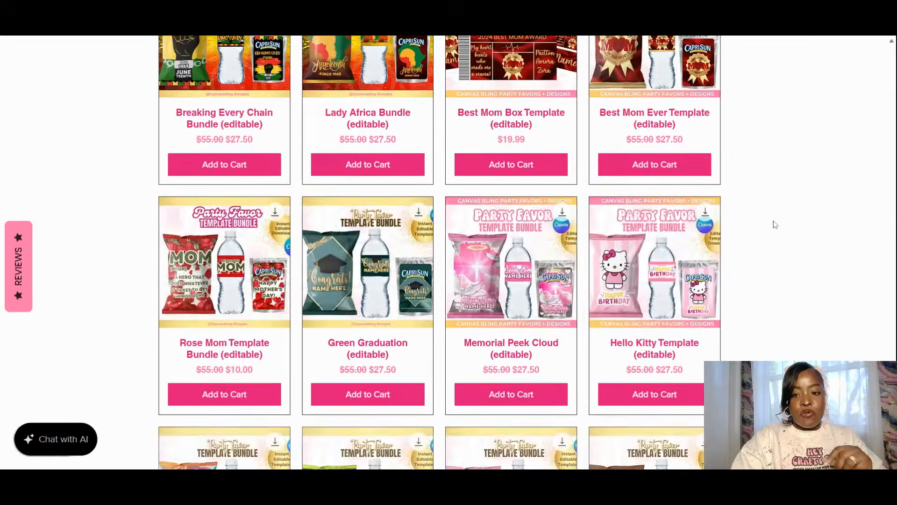
scroll(775, 225, down, 6)
scroll(757, 231, down, 6)
scroll(758, 230, down, 4)
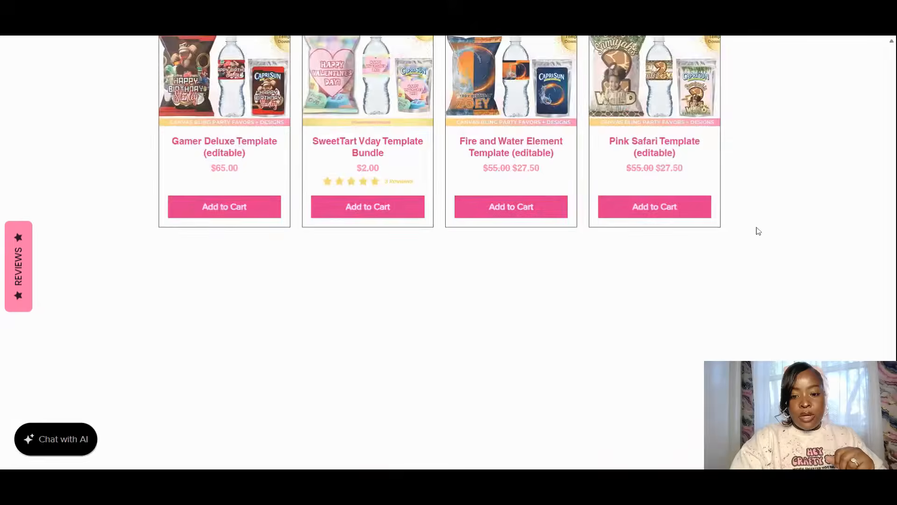
scroll(757, 231, down, 3)
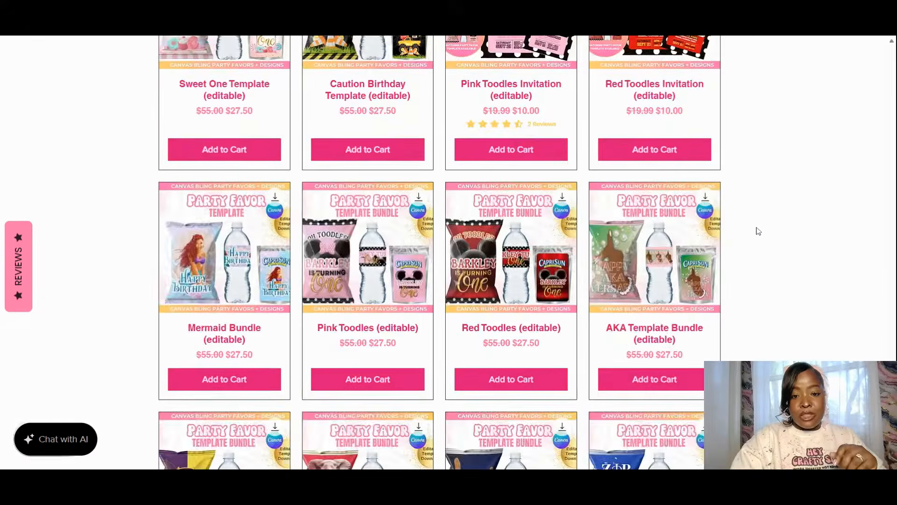
scroll(757, 231, down, 11)
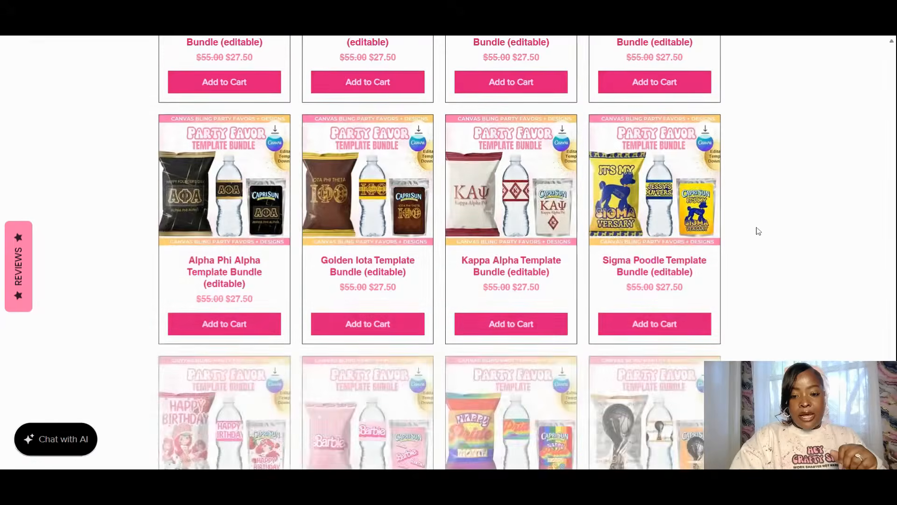
scroll(758, 230, down, 10)
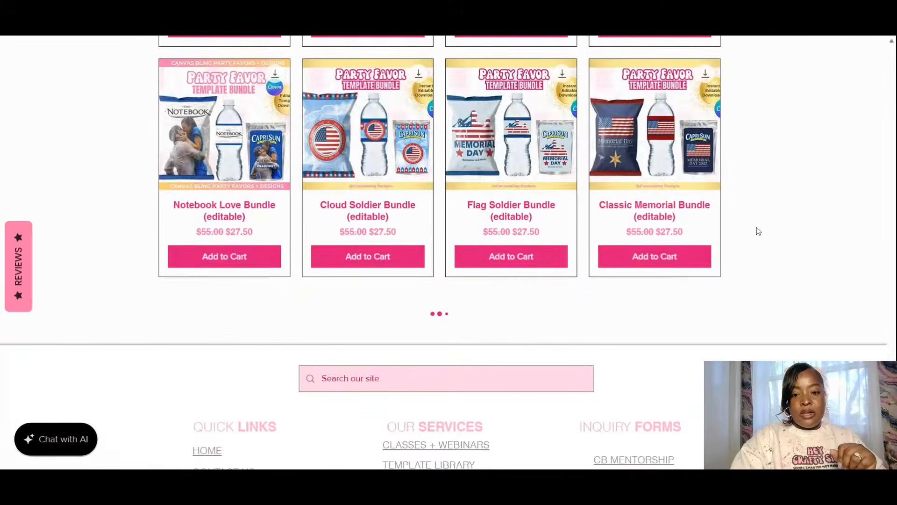
scroll(757, 231, down, 8)
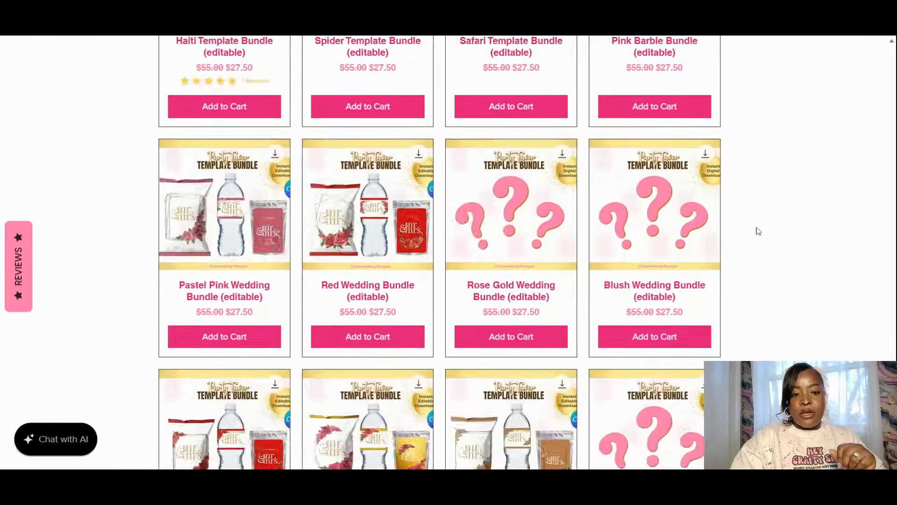
scroll(758, 231, down, 13)
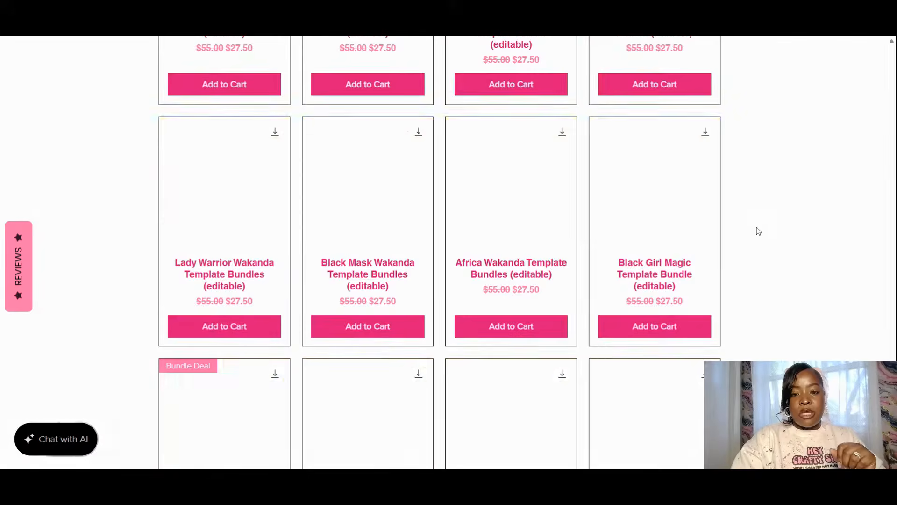
scroll(758, 231, down, 5)
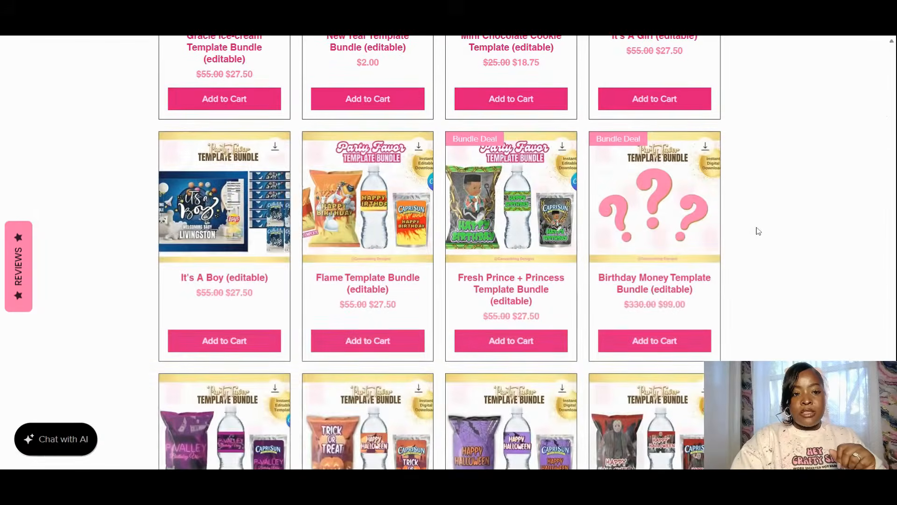
- Scroll the store page up and back down to locate the It's a Boy Template Bundle
scroll(653, 296, up, 2)
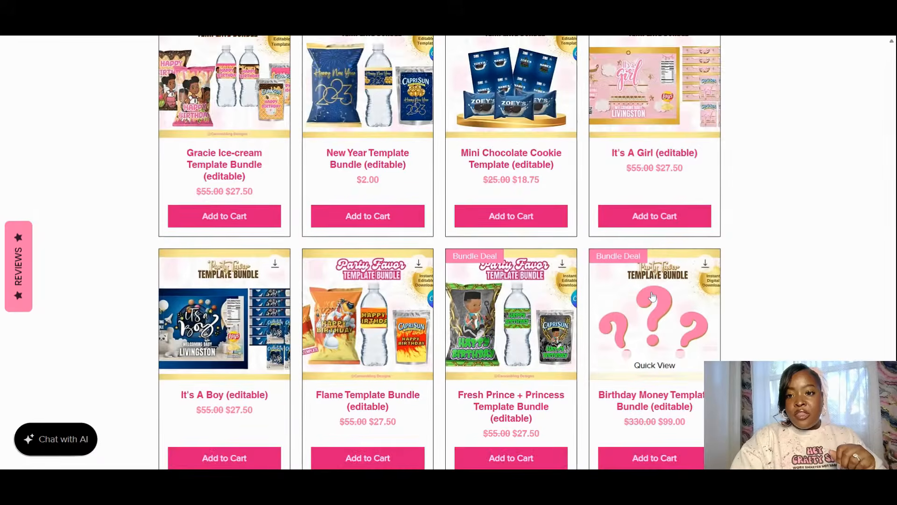
scroll(653, 295, up, 1)
scroll(672, 169, up, 1)
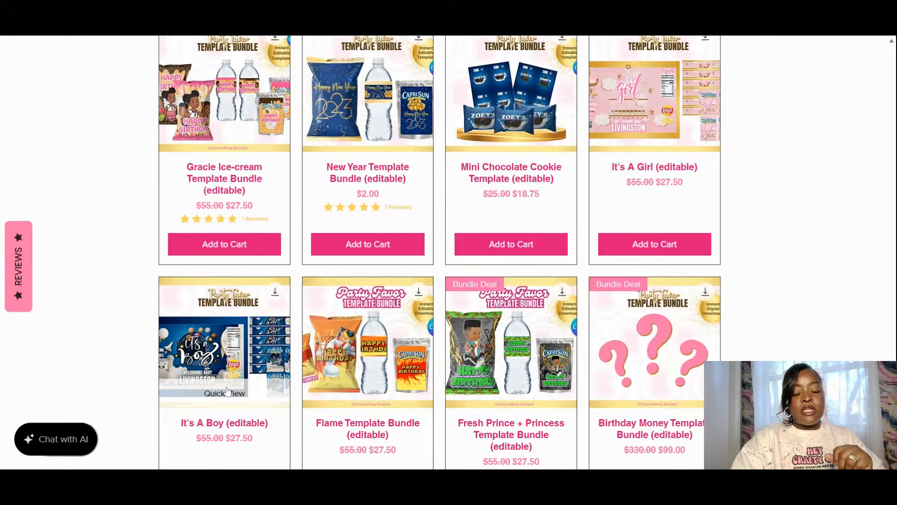
scroll(223, 393, down, 10)
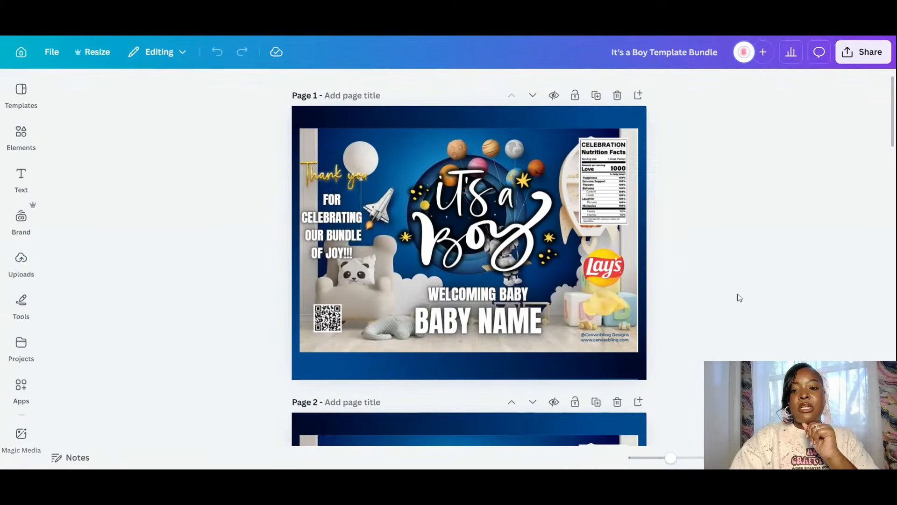
scroll(729, 280, down, 4)
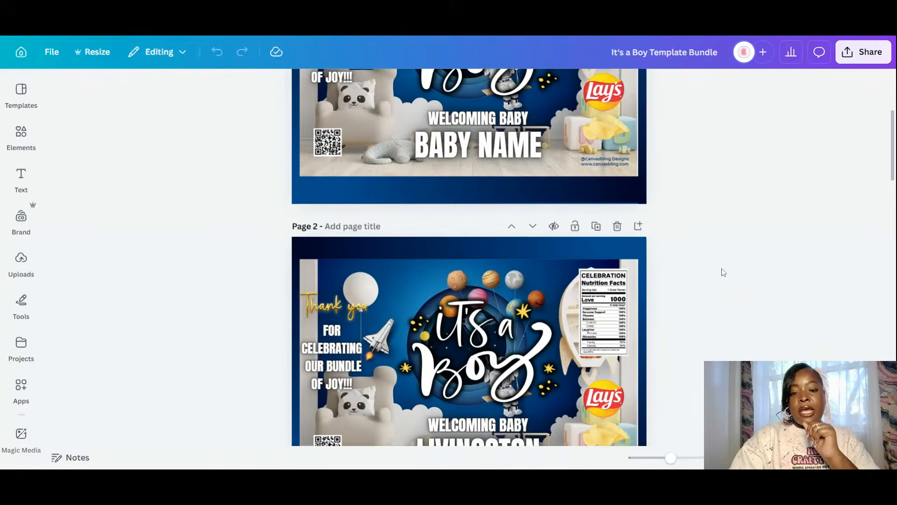
scroll(723, 272, down, 3)
scroll(723, 272, up, 6)
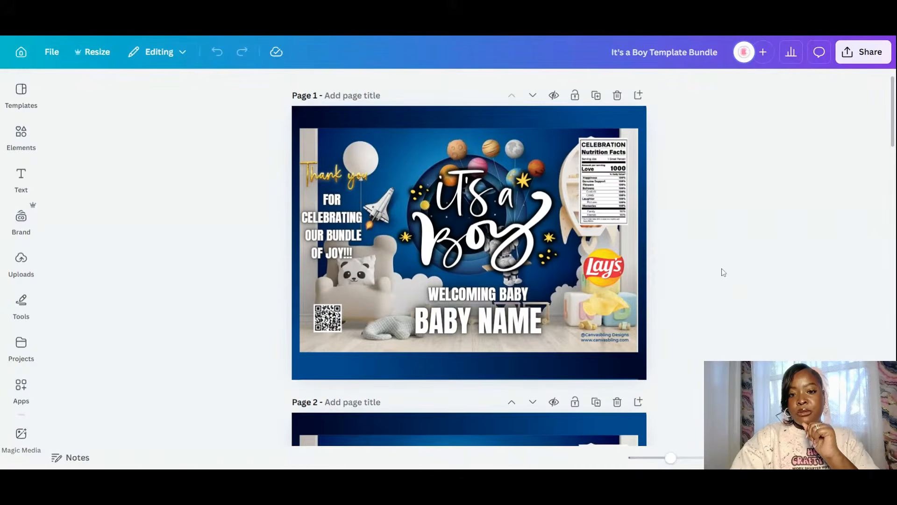
scroll(721, 273, down, 2)
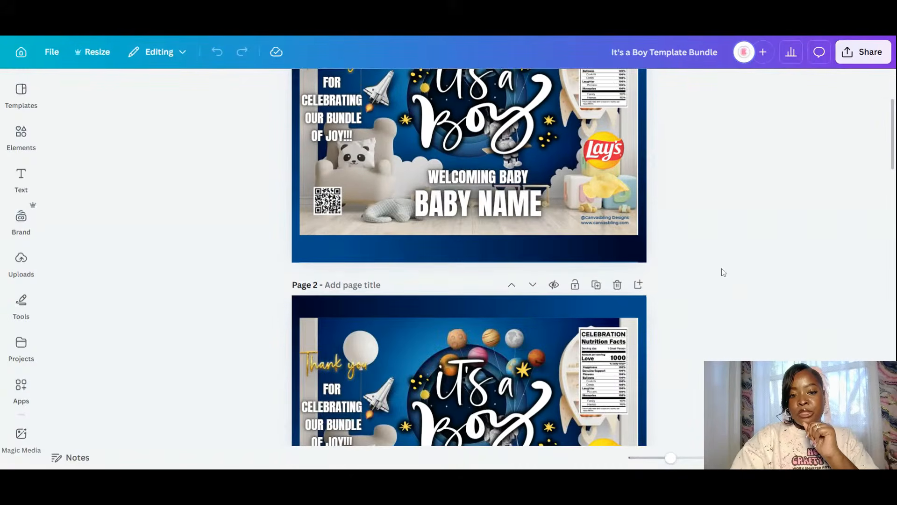
scroll(721, 272, down, 3)
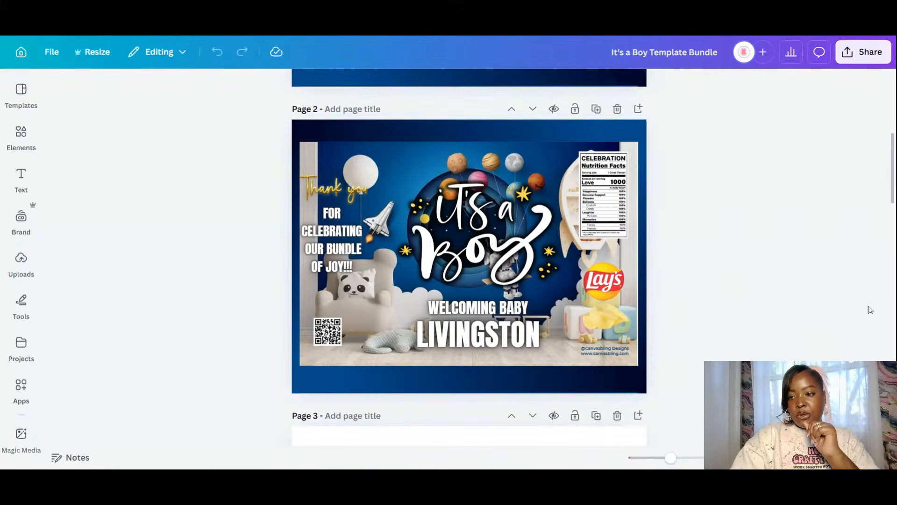
drag(893, 165, 846, 46)
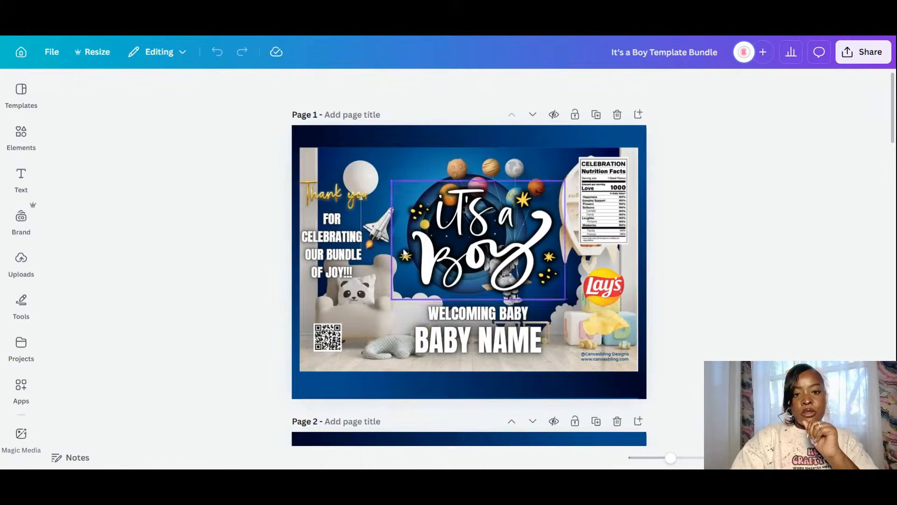
- Paste a copy of the dark-blue band onto page 1, then add a blank page and move it first
right_click(386, 133)
click(429, 149)
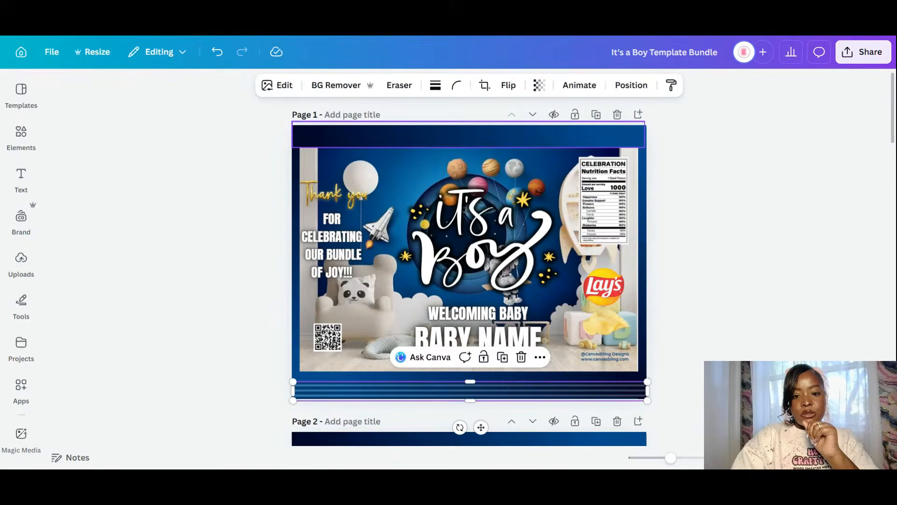
drag(500, 385, 494, 136)
click(675, 229)
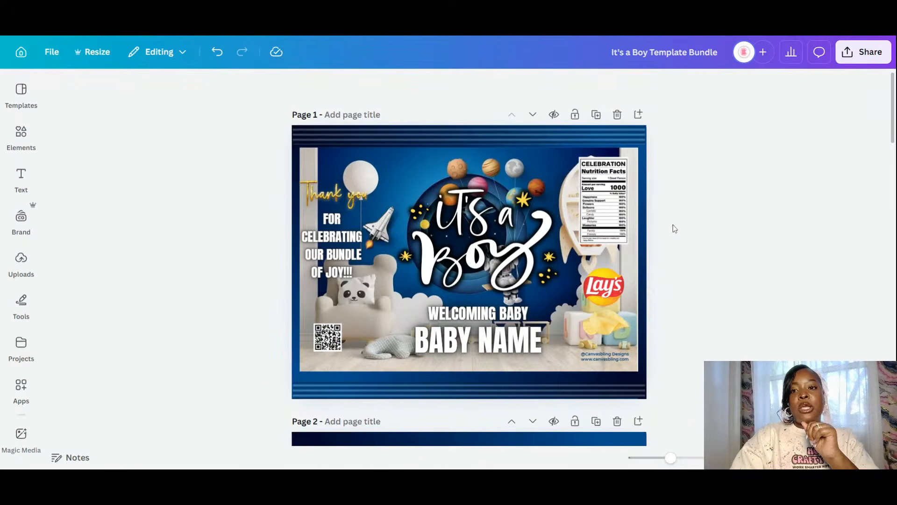
click(638, 114)
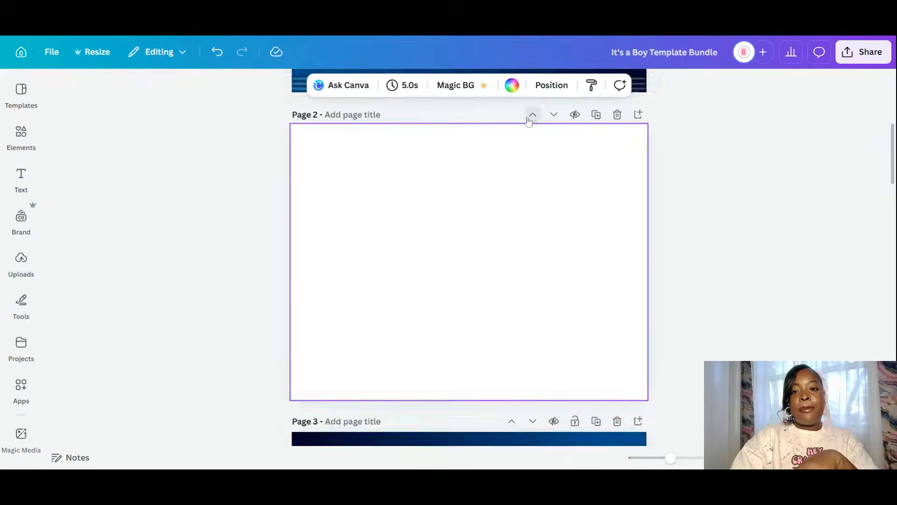
click(531, 114)
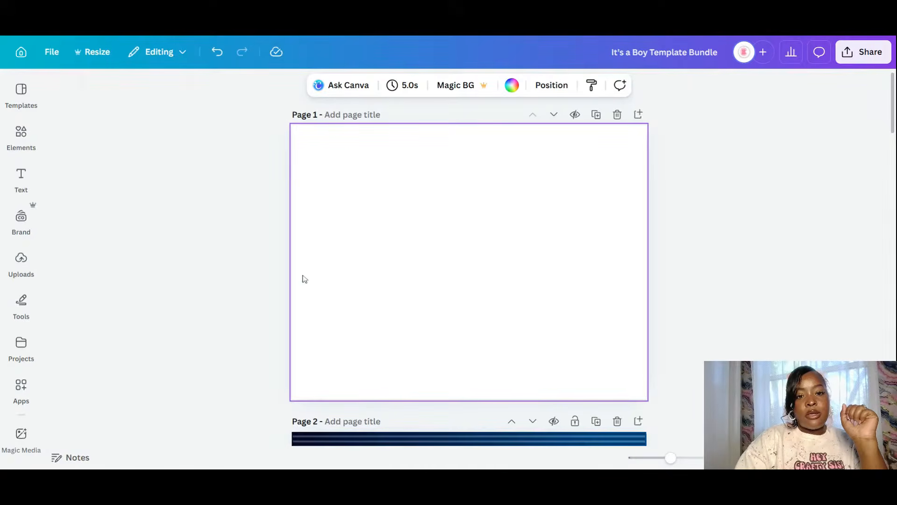
- Paste the pink-striped Lay's chip-bag template onto the blank page and add another blank page after it
right_click(371, 198)
click(440, 284)
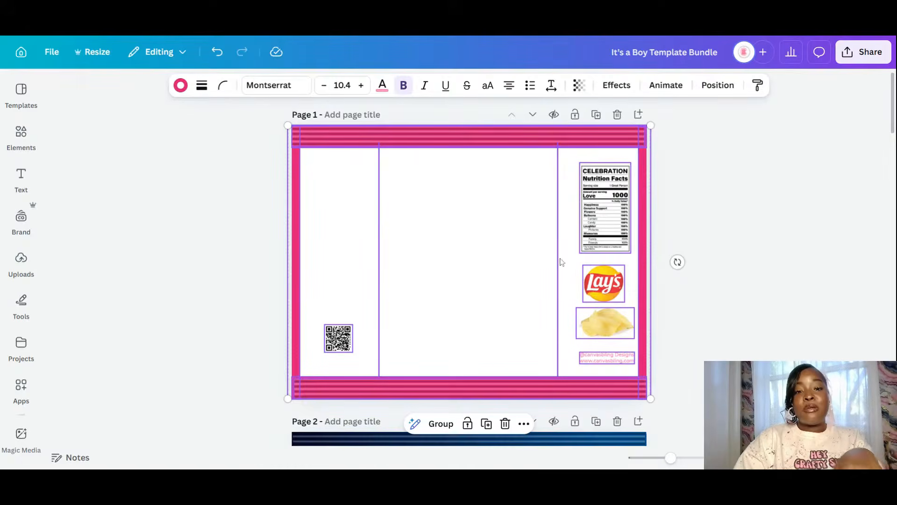
click(684, 277)
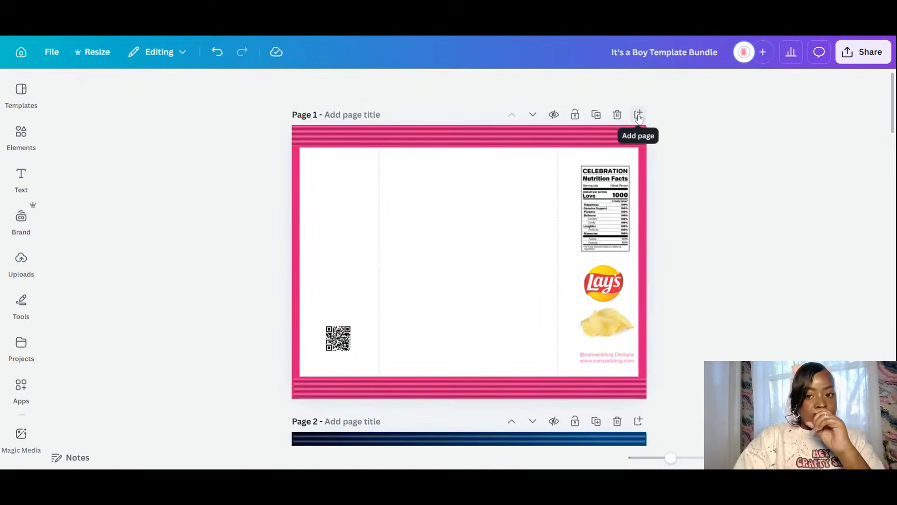
click(638, 115)
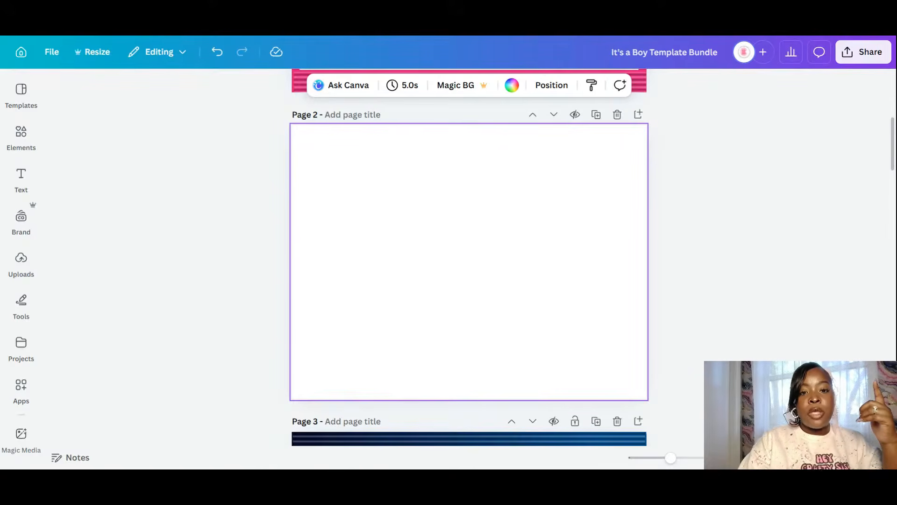
- Paste the Capri Sun pouch onto page 2 and move it up and left
right_click(365, 165)
click(404, 247)
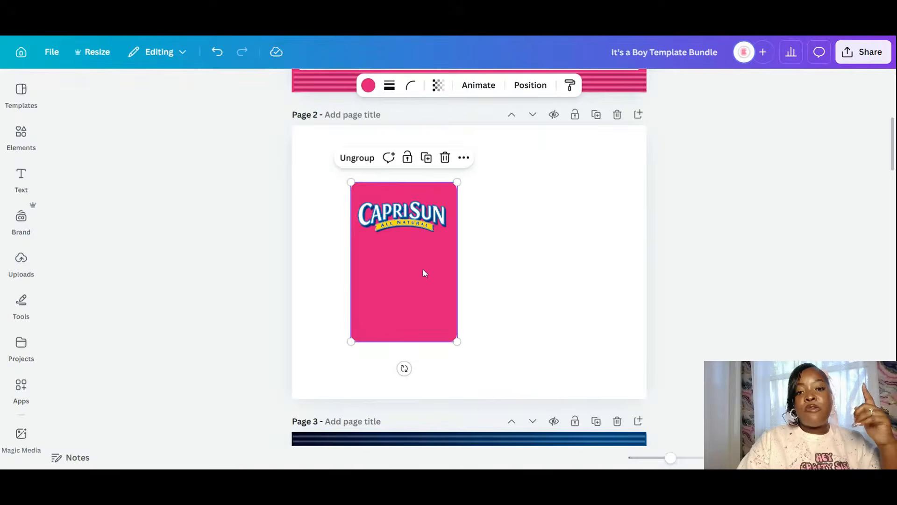
drag(424, 273, 381, 235)
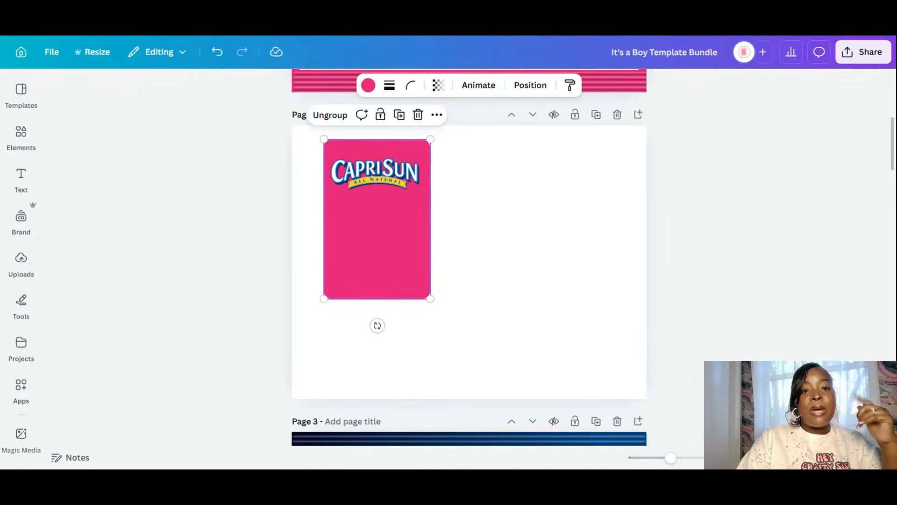
- Paste the Kool-Aid Jammers pouch and line it up beside the Capri Sun pouch
right_click(487, 159)
click(536, 252)
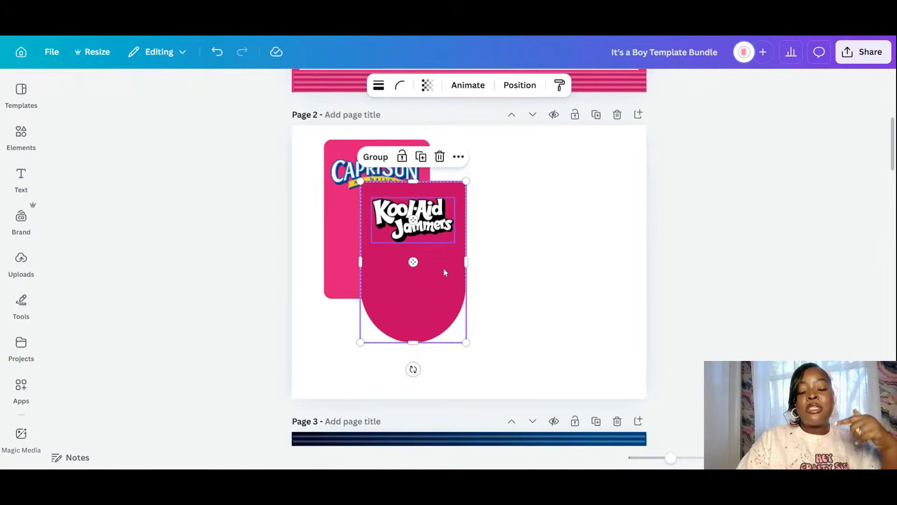
drag(444, 268, 577, 226)
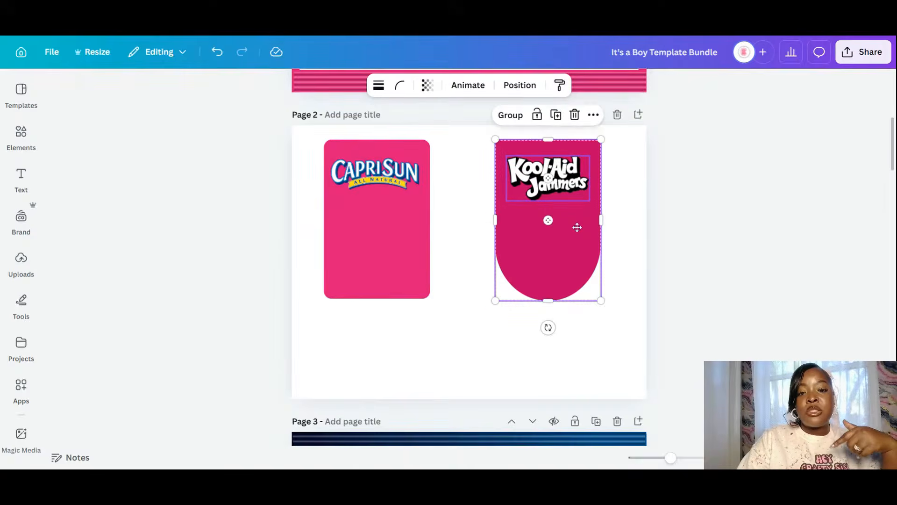
drag(380, 334, 348, 144)
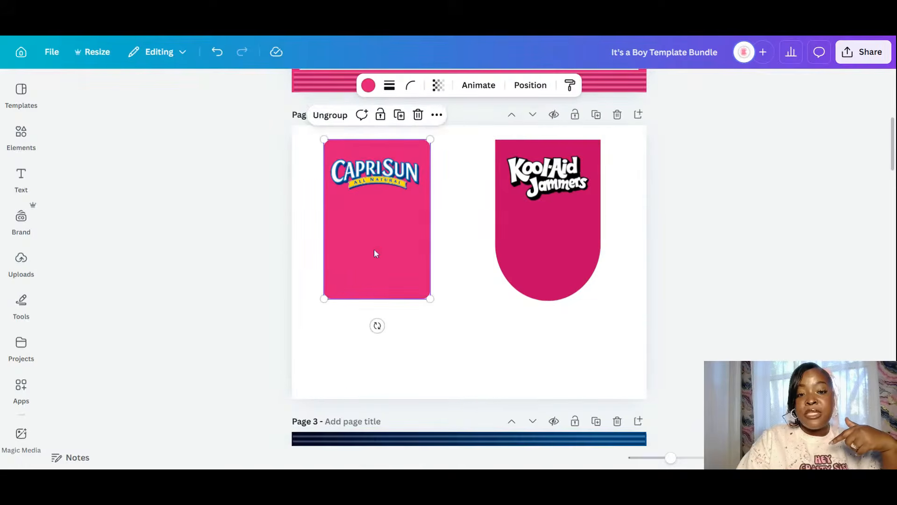
drag(374, 249, 416, 246)
click(515, 327)
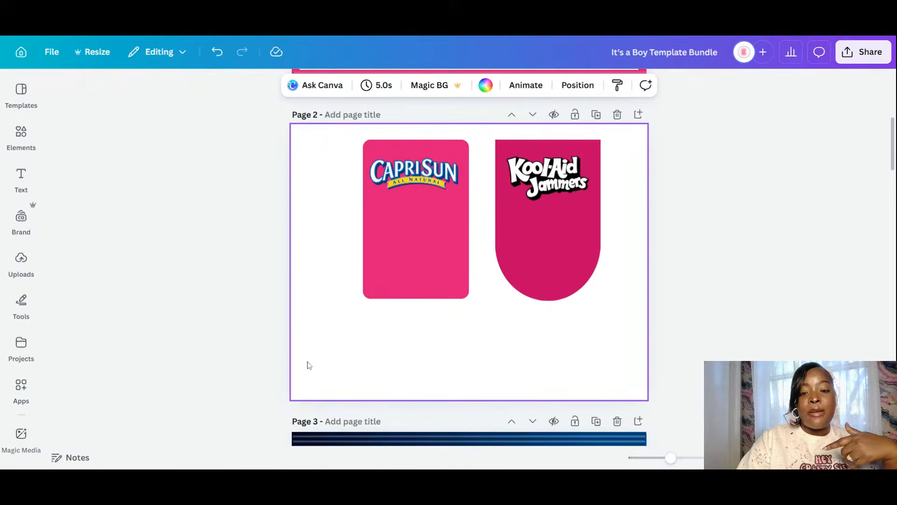
- Paste the pink-striped label strip onto page 2 and move it below the two pouches
right_click(329, 338)
click(417, 279)
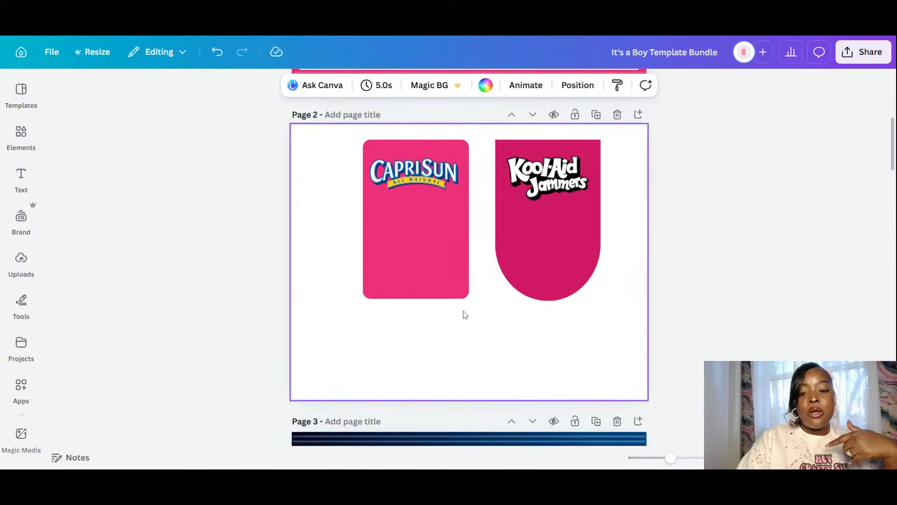
drag(504, 242, 535, 344)
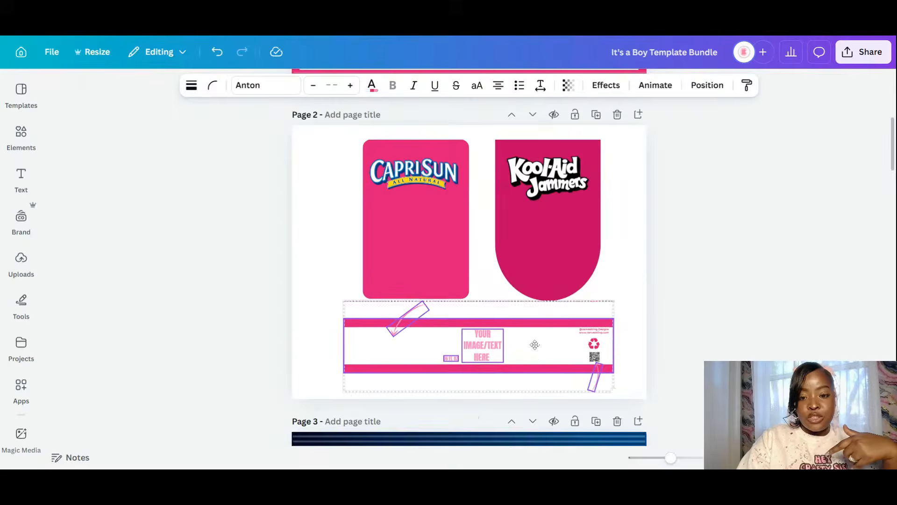
click(677, 312)
- Delete the label's small arrow, the curved arrow and the YOUR IMAGE/TEXT HERE placeholder text
click(597, 382)
key(Delete)
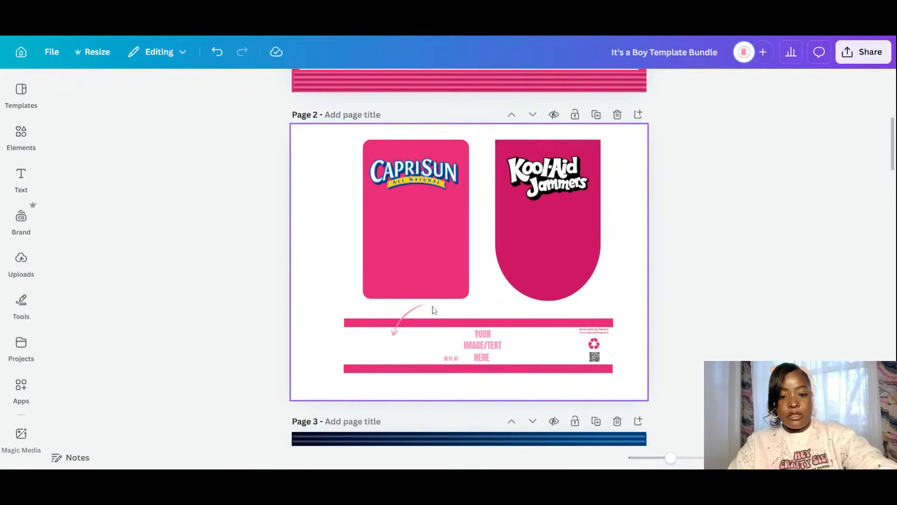
click(415, 308)
key(Delete)
click(486, 354)
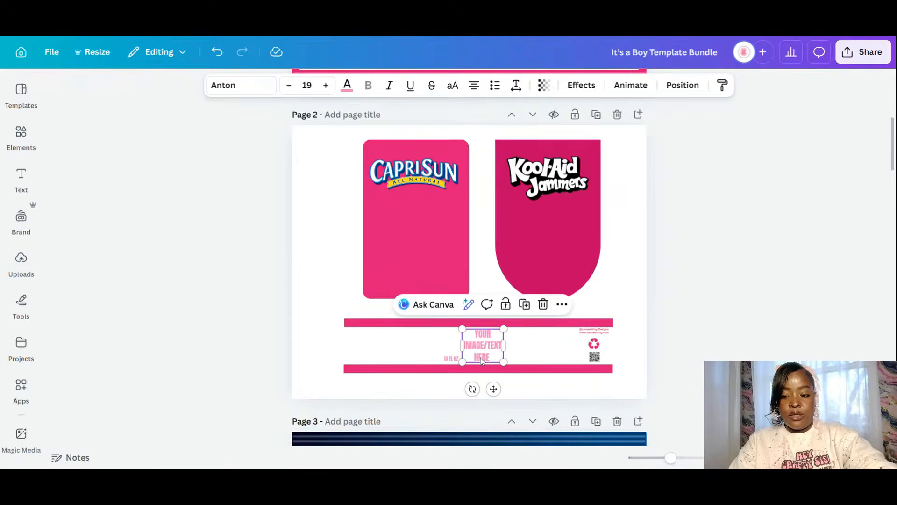
key(Delete)
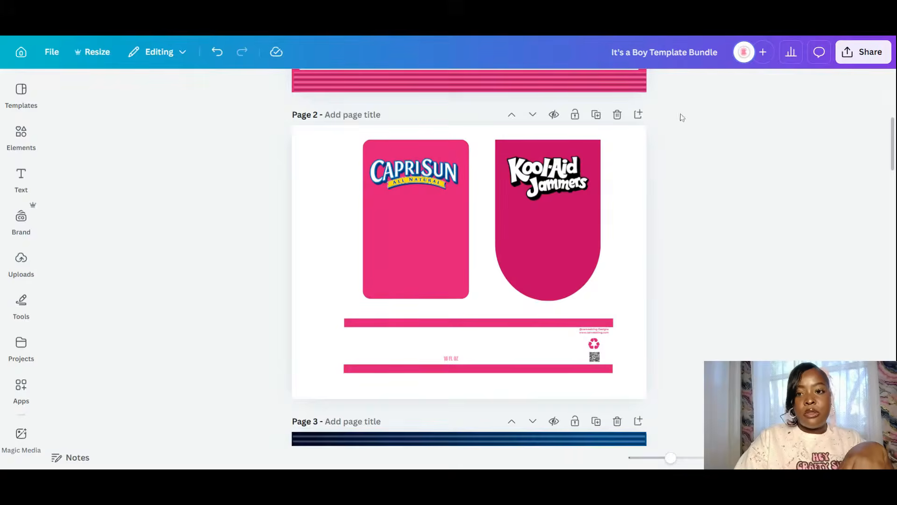
- Add a third page and paste the Welch's label centred on it
click(638, 114)
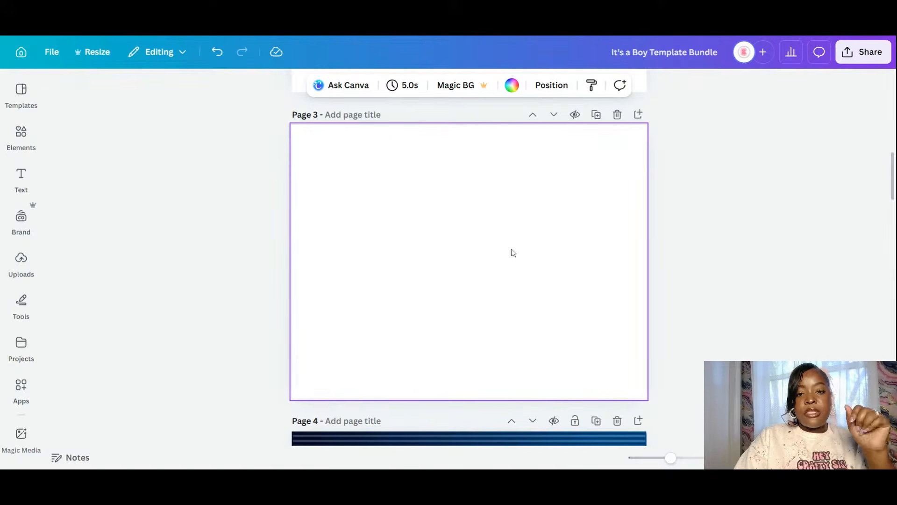
key(ctrl+v)
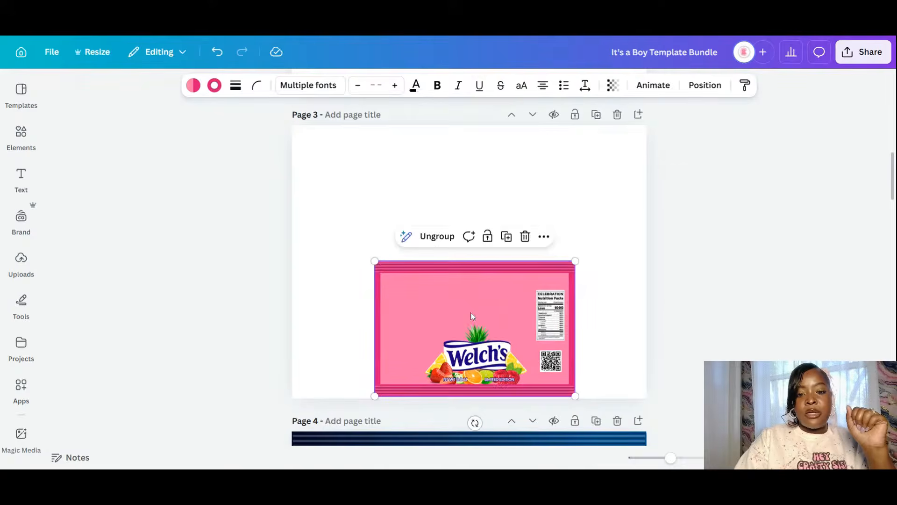
drag(473, 316, 472, 262)
click(614, 336)
- Insert a blank page directly after the pink-striped Lay's chip-bag page
scroll(614, 335, up, 10)
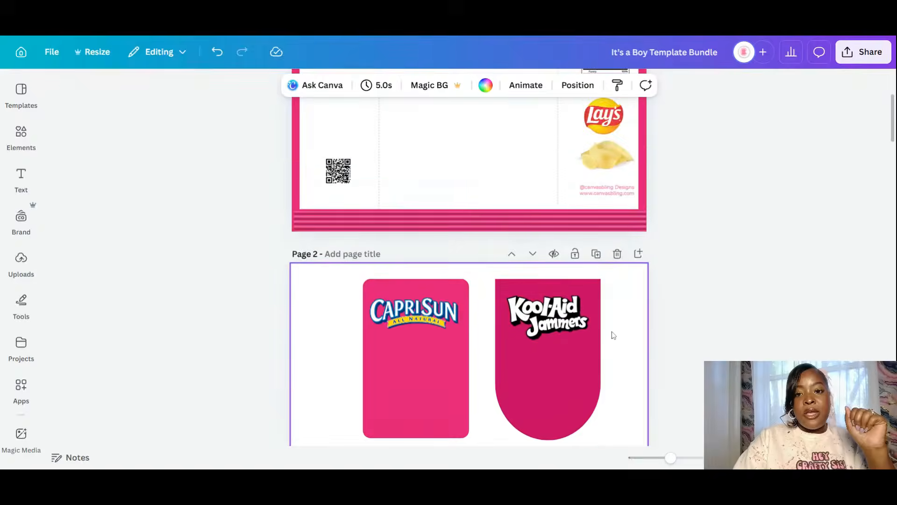
scroll(613, 336, up, 2)
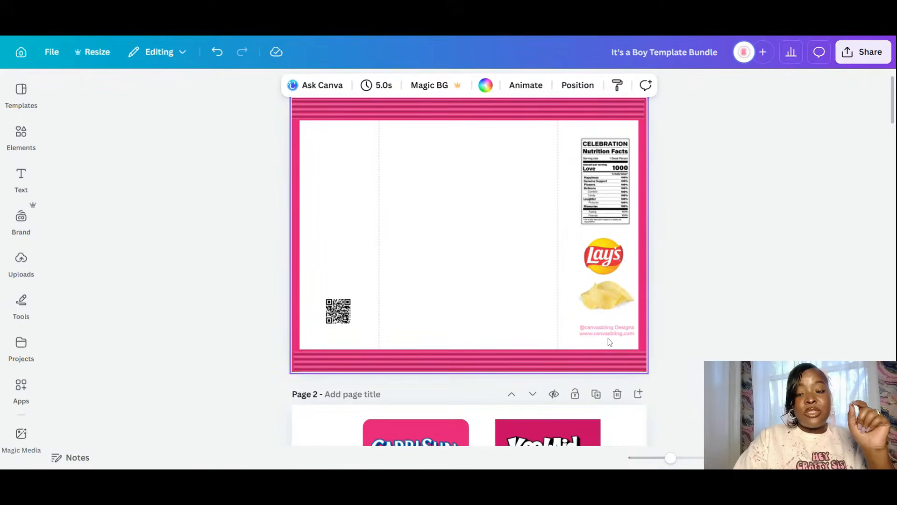
scroll(613, 357, up, 1)
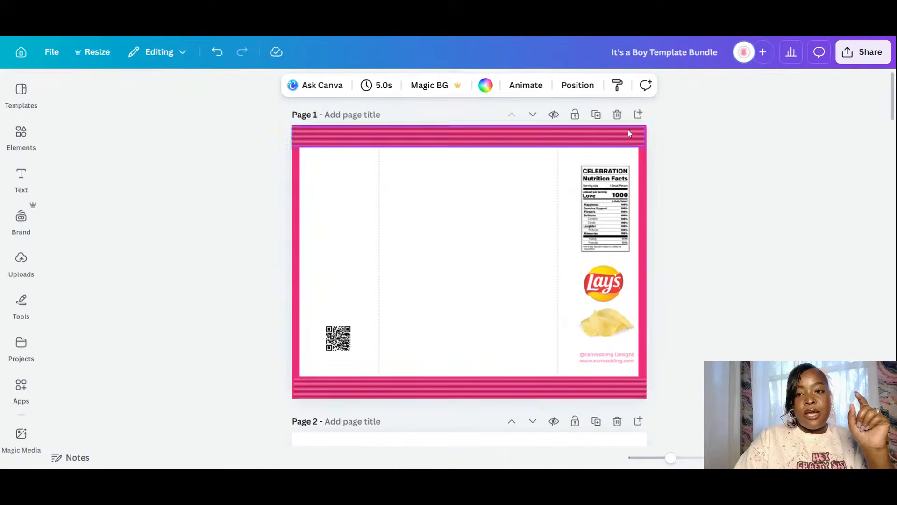
click(639, 116)
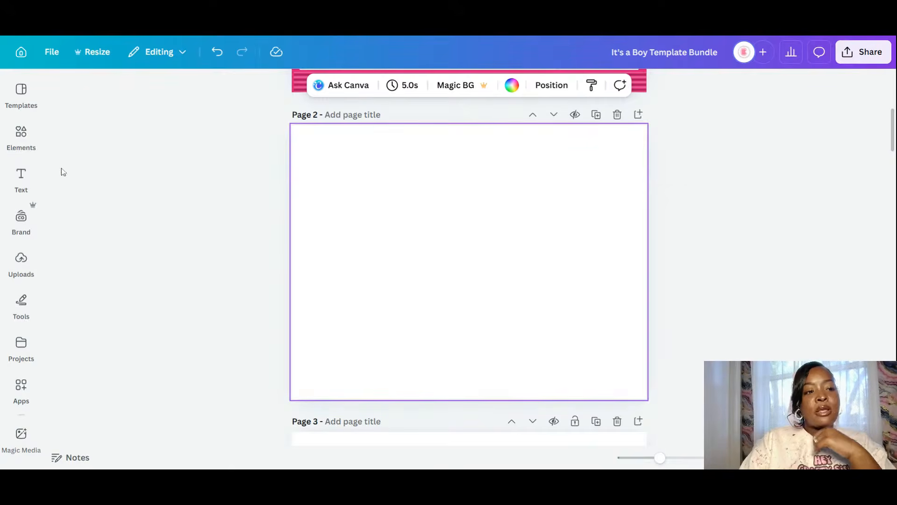
- Search the Elements library for 'ivory background' and show all graphics results
click(34, 142)
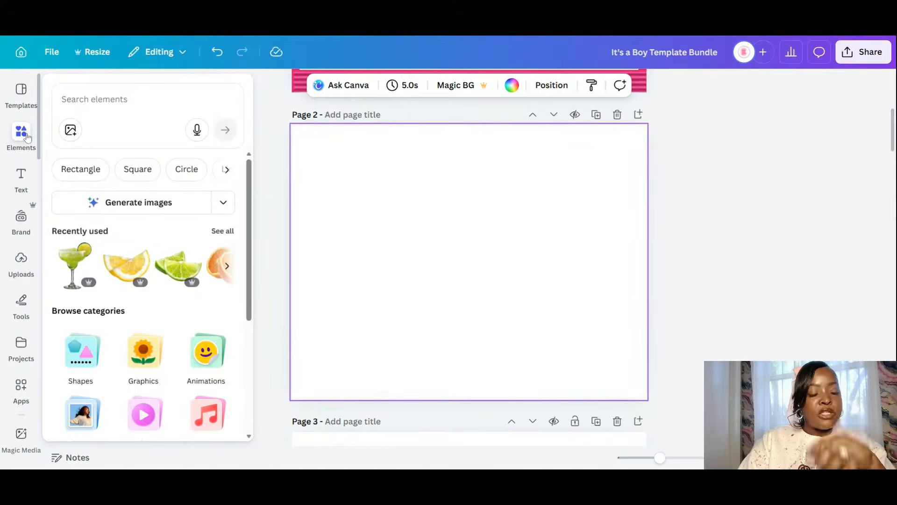
click(95, 95)
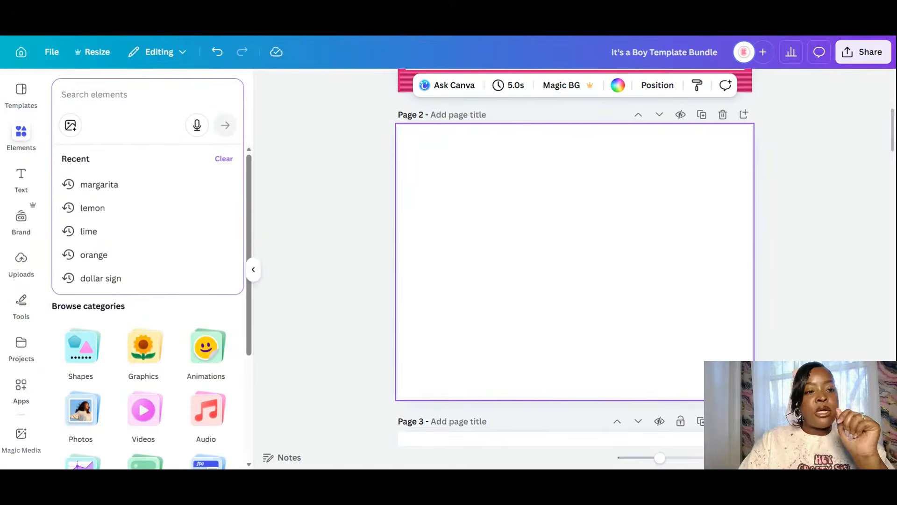
text(ivory backgr)
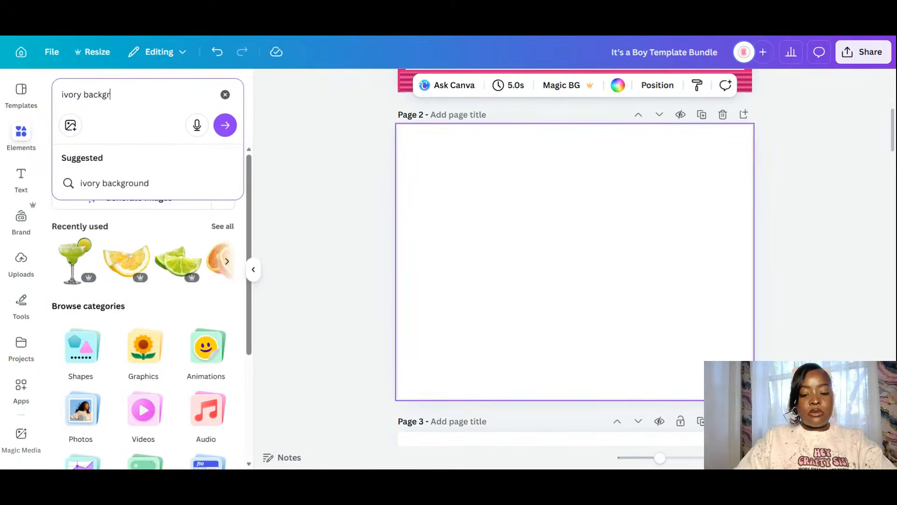
text(ound)
key(Return)
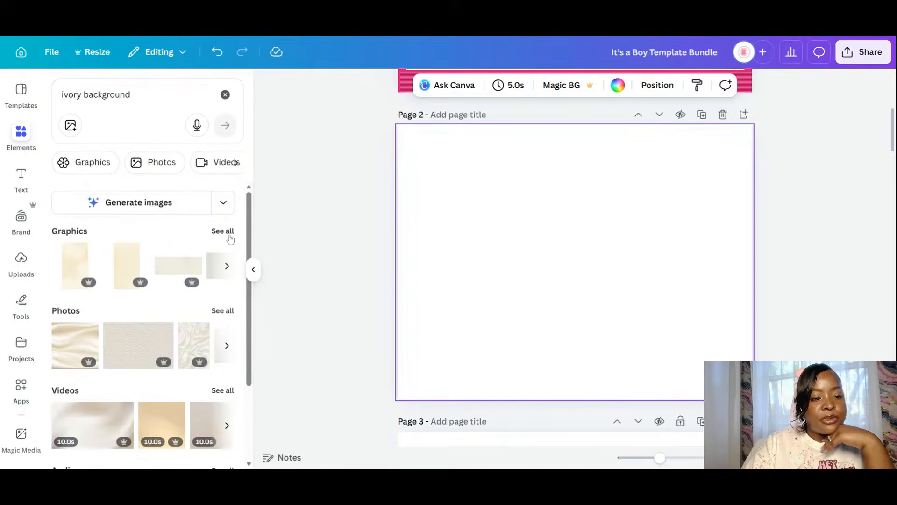
click(228, 236)
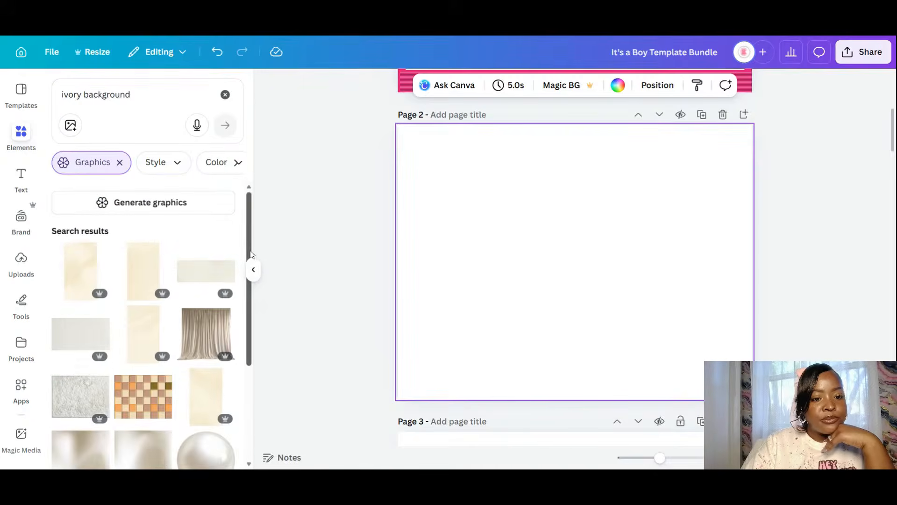
- Remove the graphics-only filter and show all ivory background photo results
drag(247, 241, 247, 500)
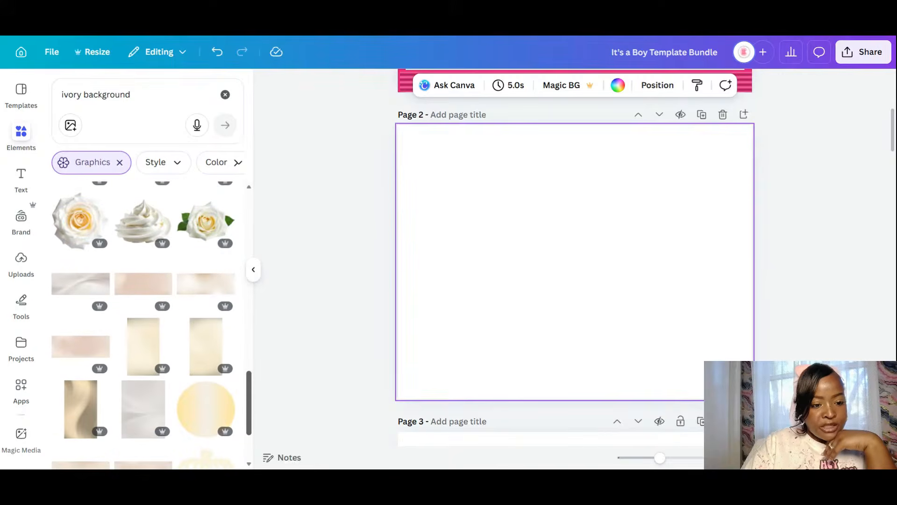
scroll(245, 435, down, 2)
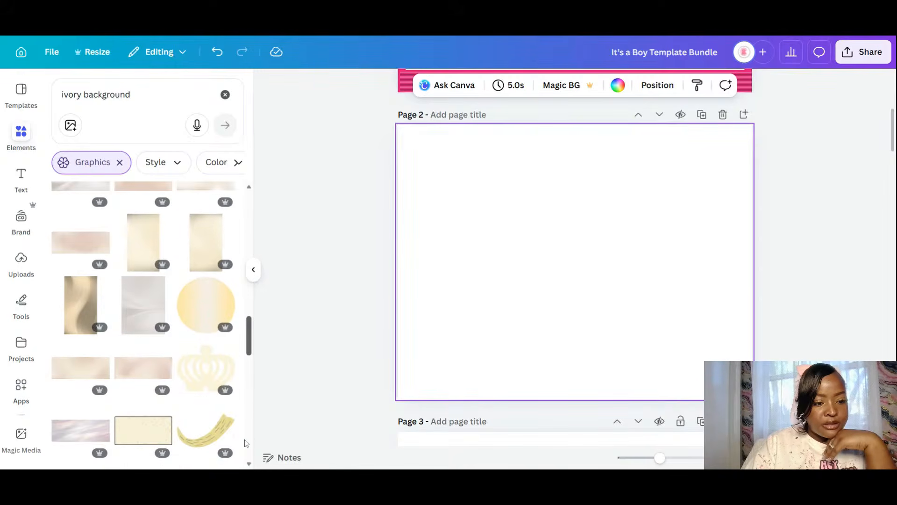
drag(245, 440, 243, 260)
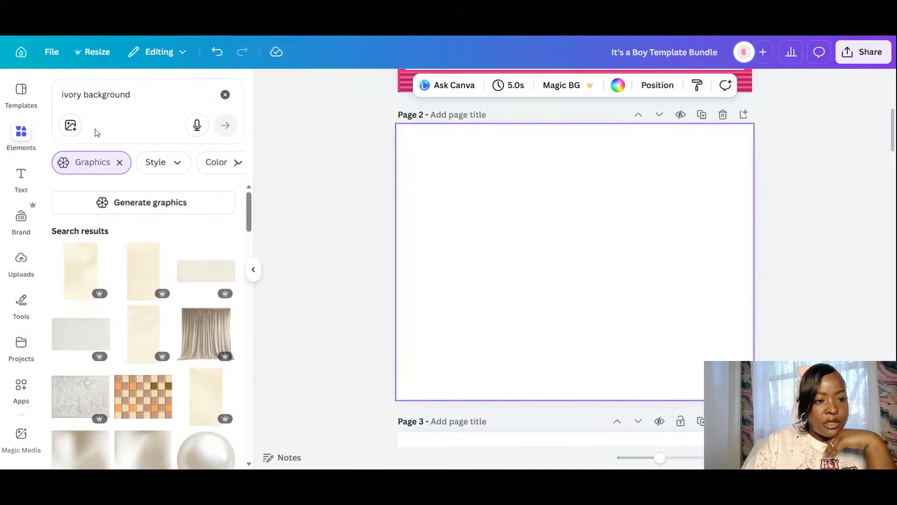
click(120, 162)
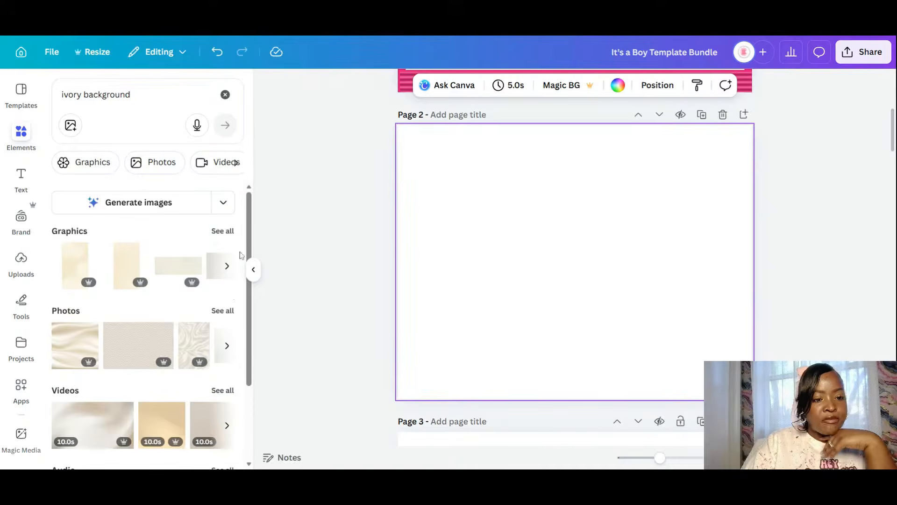
scroll(231, 294, down, 3)
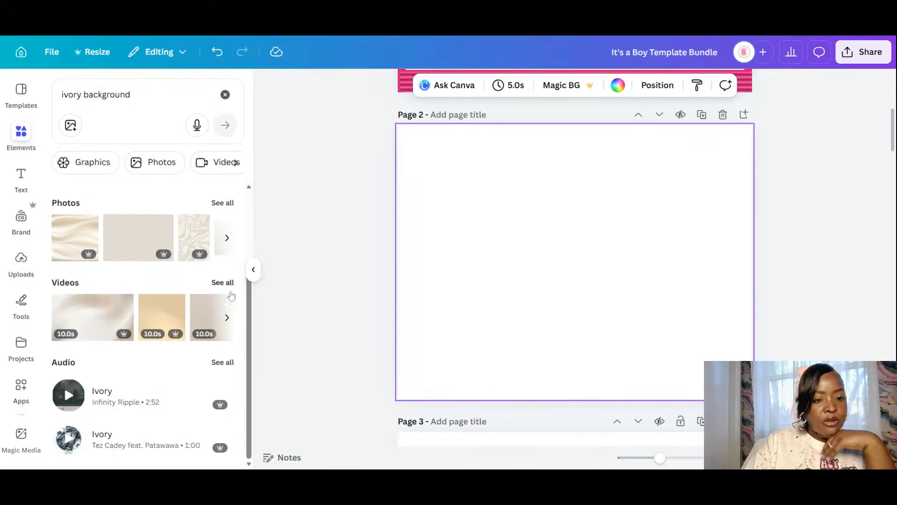
click(230, 203)
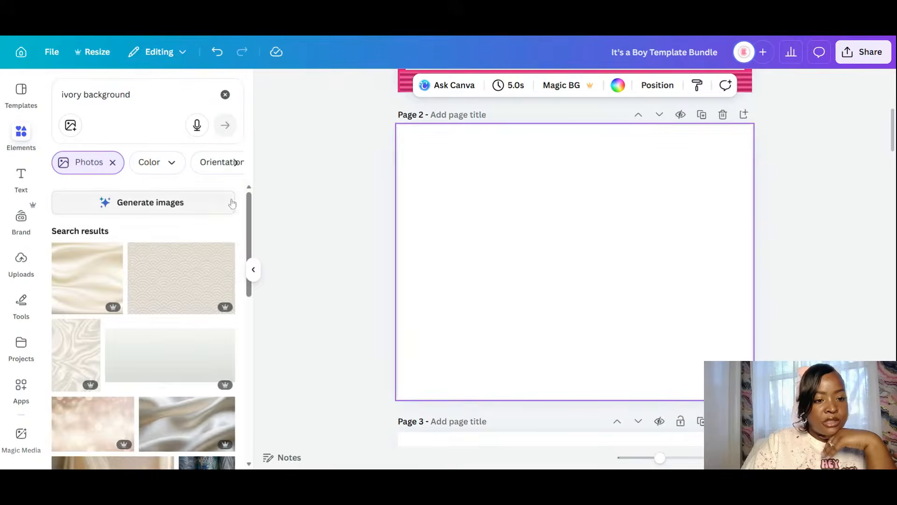
- Add the ivory scallop-pattern photo and stretch its corners and edges to fill Page 2 edge to edge
click(191, 281)
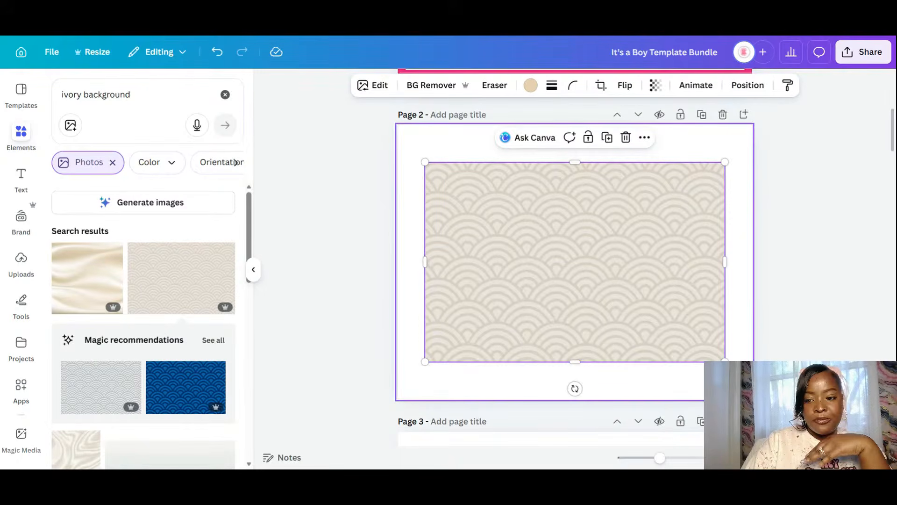
drag(623, 289, 752, 379)
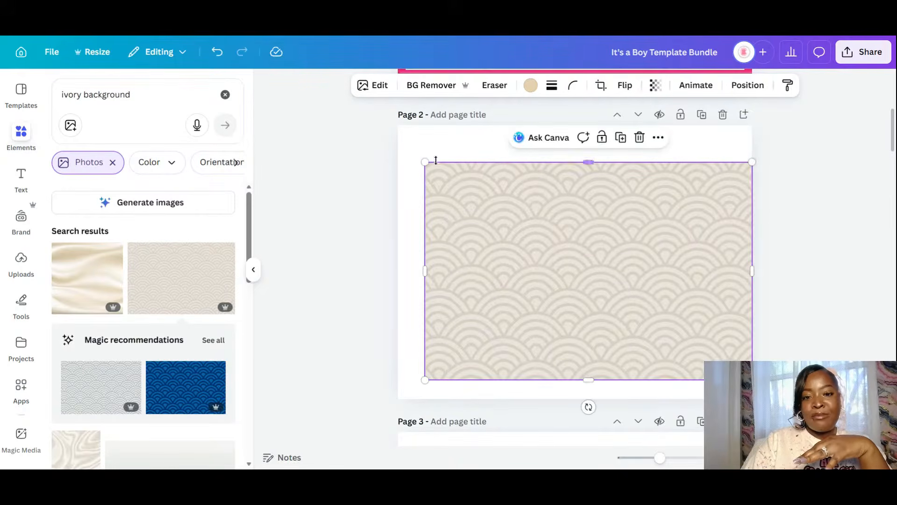
drag(425, 161, 397, 143)
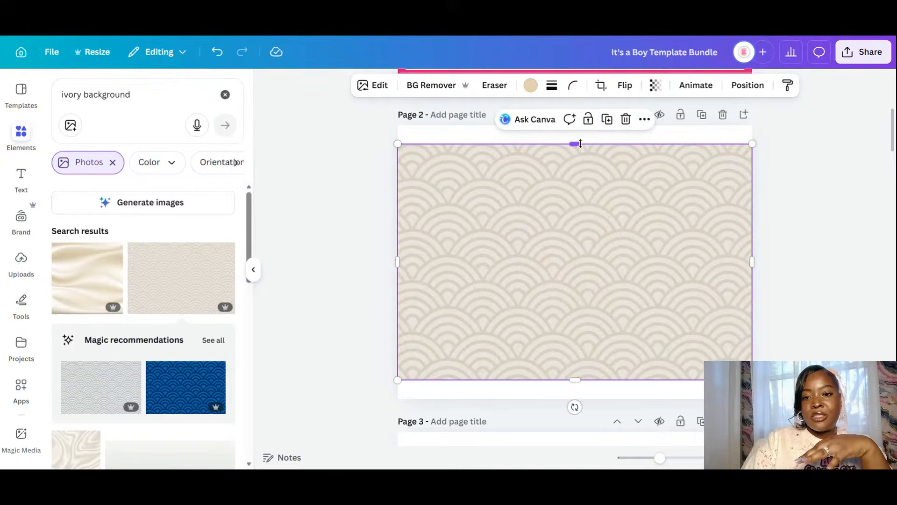
drag(575, 144, 576, 125)
drag(574, 380, 573, 401)
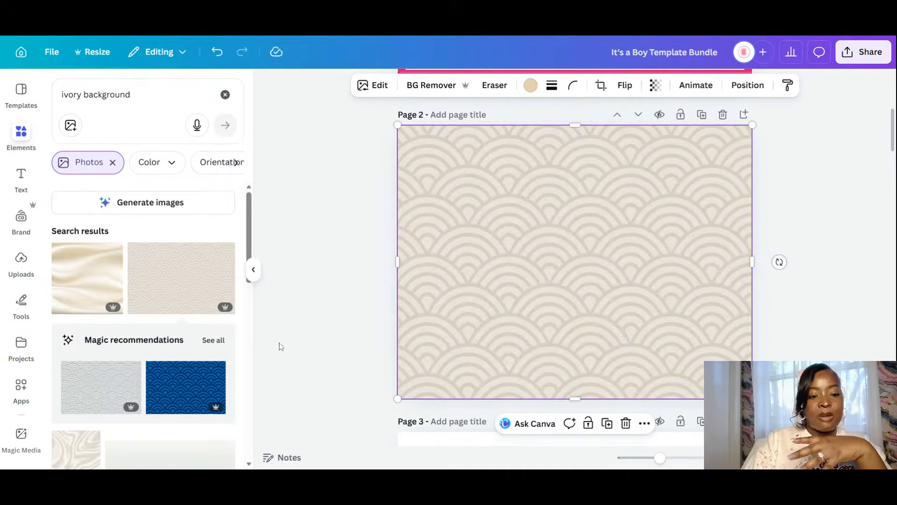
click(800, 206)
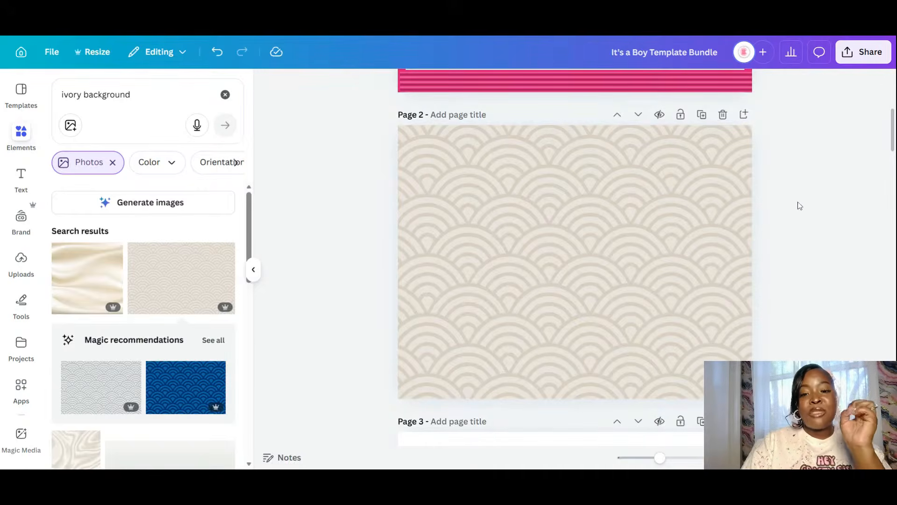
- Add a new Page 3 and place the beige textured ivory photo on it
click(743, 115)
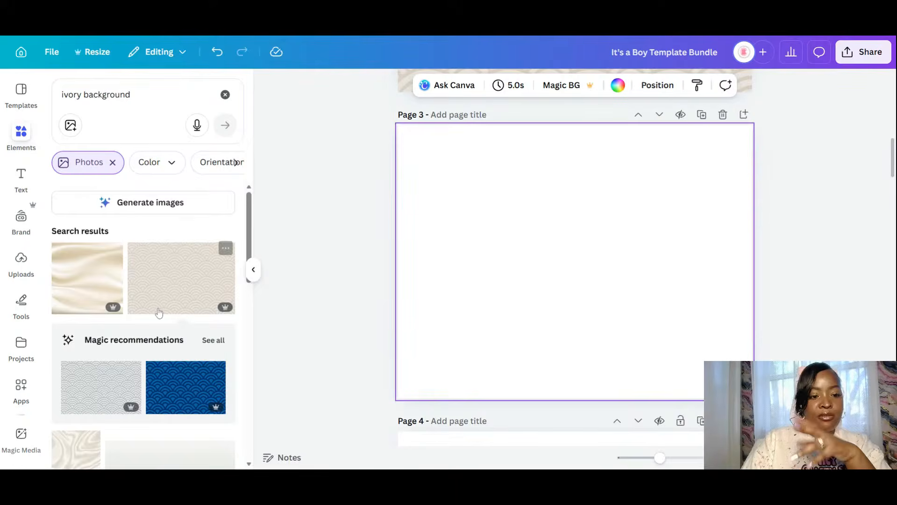
scroll(189, 277, down, 5)
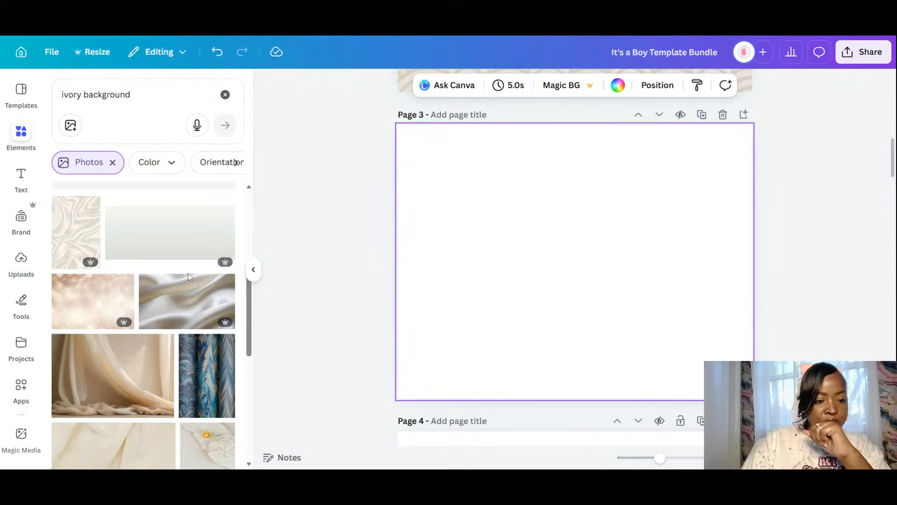
scroll(188, 273, down, 1)
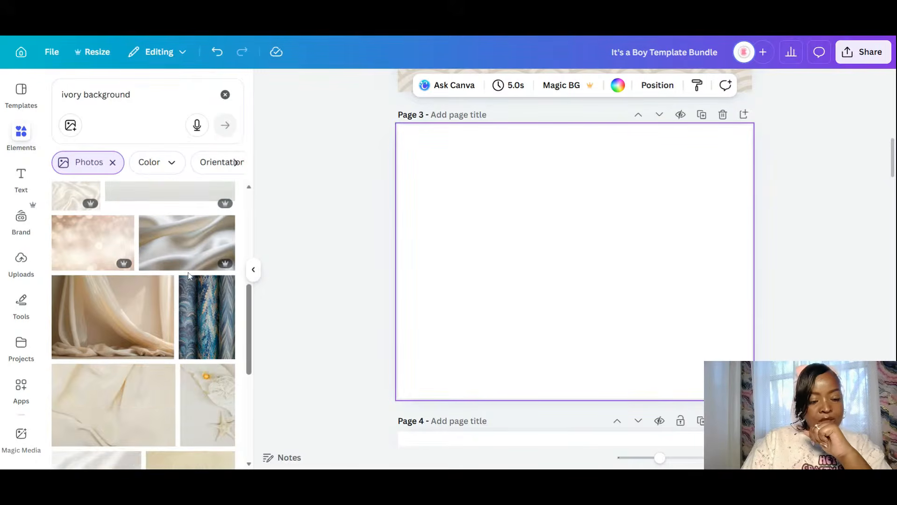
scroll(188, 275, down, 3)
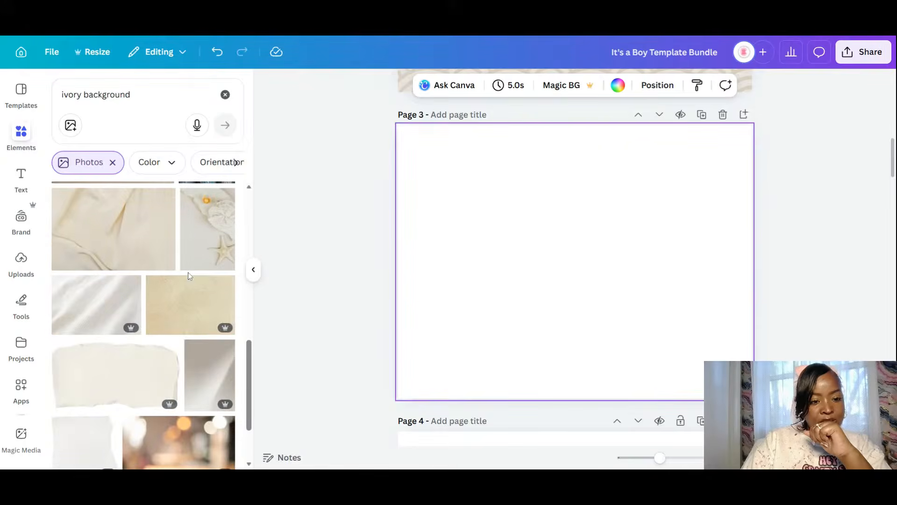
click(207, 321)
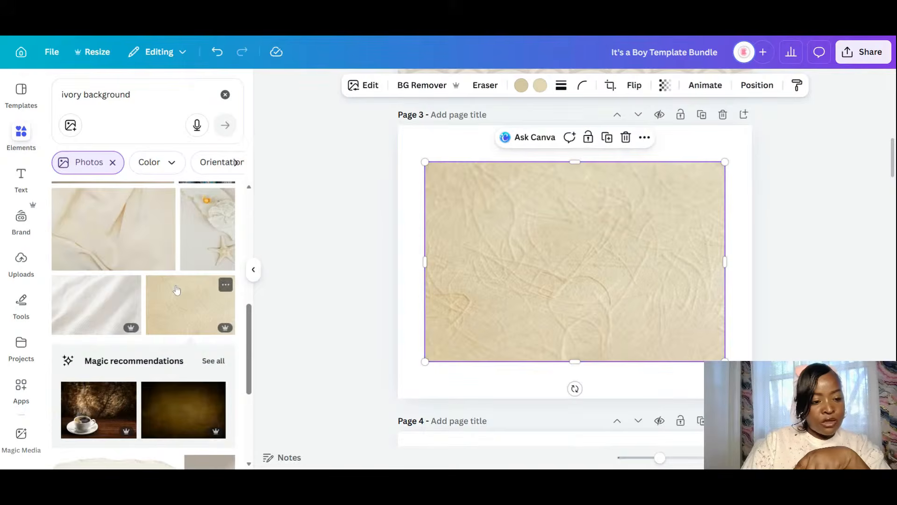
- Add the white petal photo, shrink both photos, and place petals top-left and beige top-right
scroll(177, 289, down, 10)
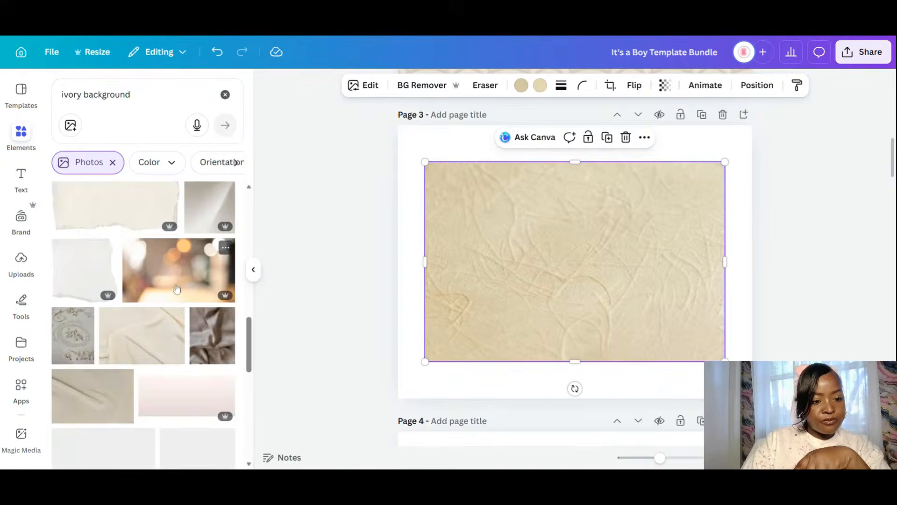
scroll(176, 289, down, 5)
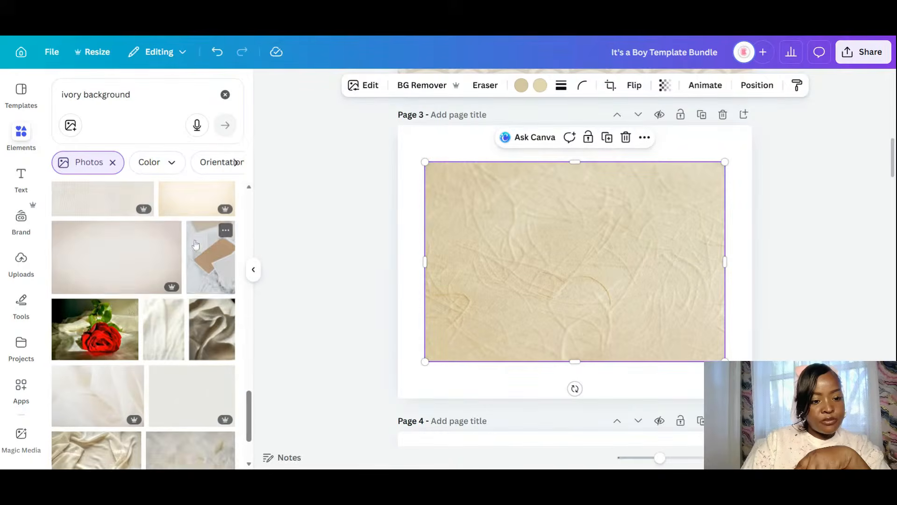
scroll(196, 244, down, 2)
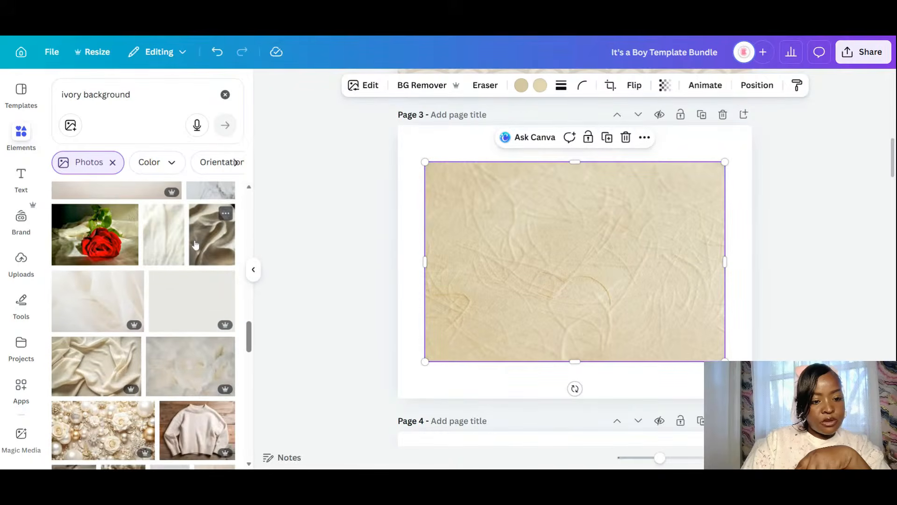
scroll(195, 245, down, 3)
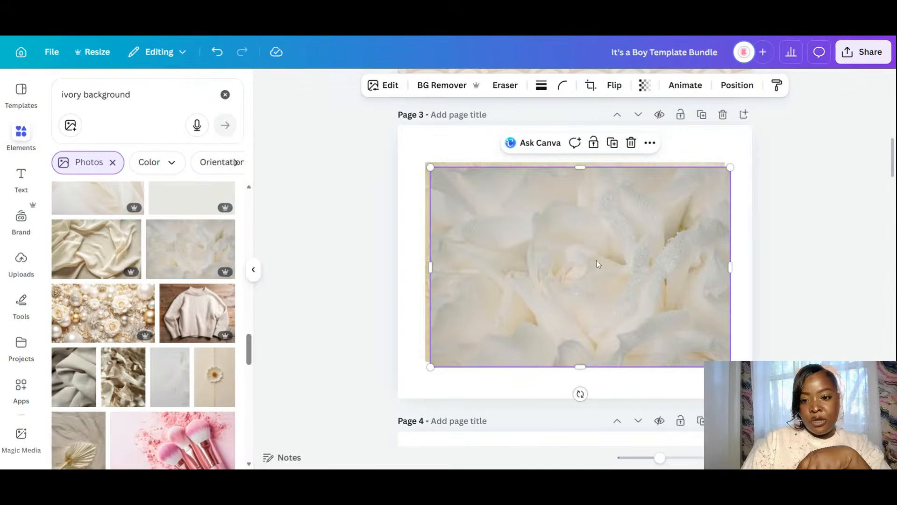
mouse_move(597, 260)
mouse_down()
mouse_move(596, 317)
mouse_move(596, 266)
mouse_up()
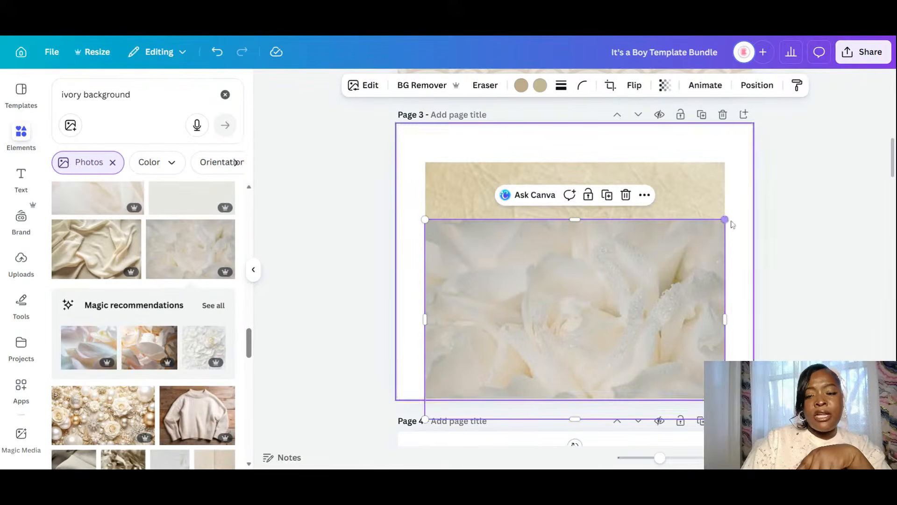
drag(724, 219, 569, 334)
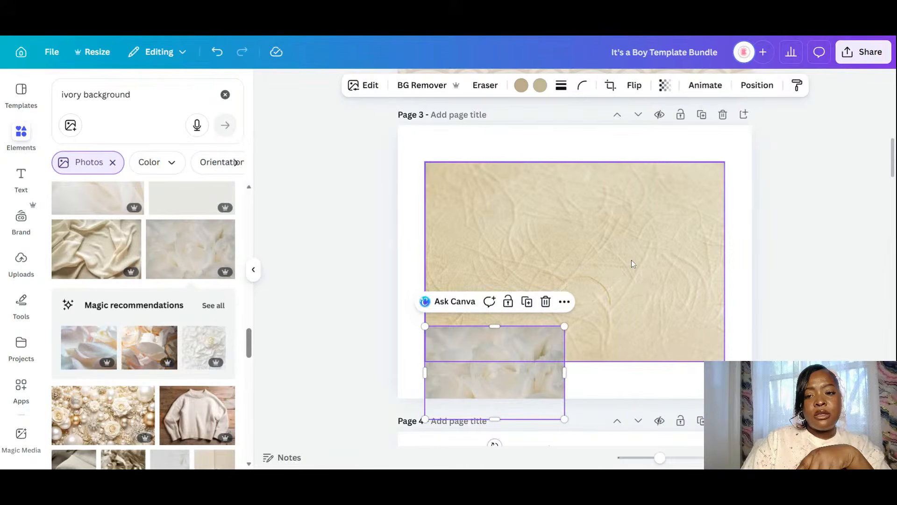
click(632, 260)
drag(725, 361, 571, 260)
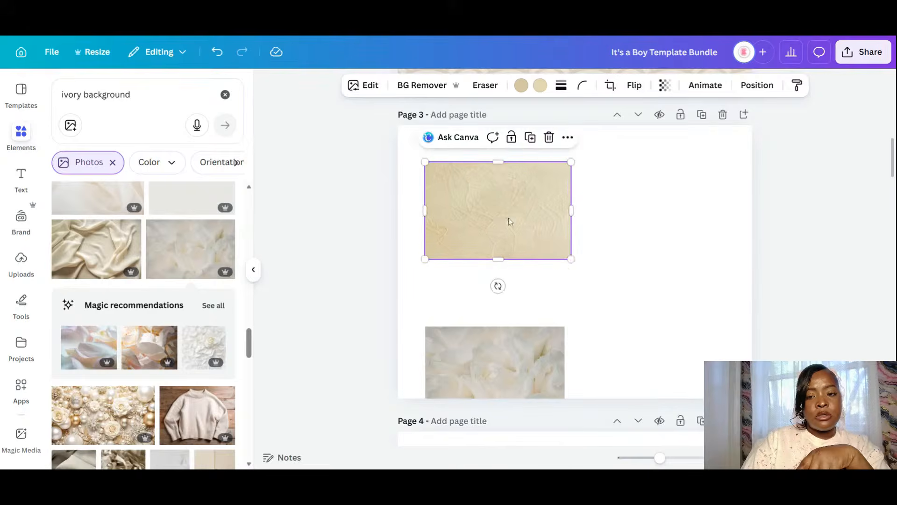
drag(508, 218, 661, 209)
drag(497, 366, 501, 189)
drag(430, 245, 424, 248)
- Add the pearls-and-roses and tan parchment photos, sizing them into the bottom-left and bottom-right spots
scroll(107, 305, down, 3)
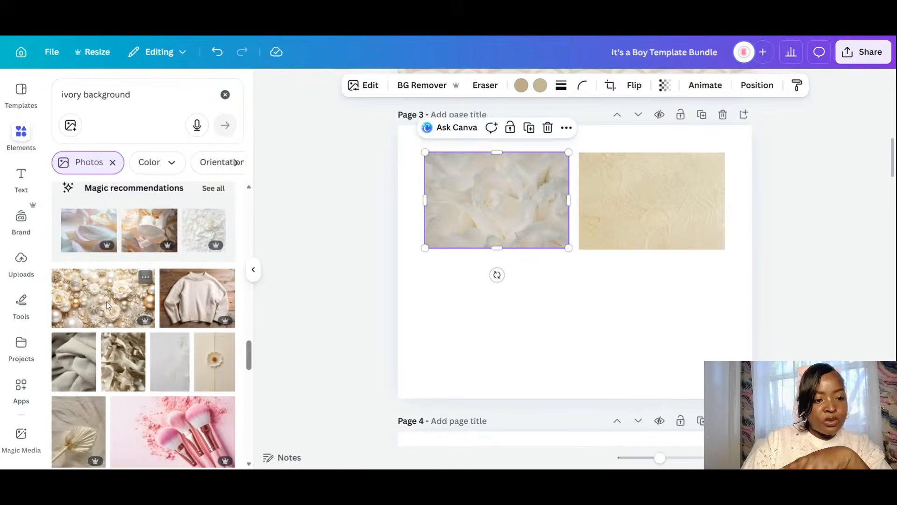
click(107, 289)
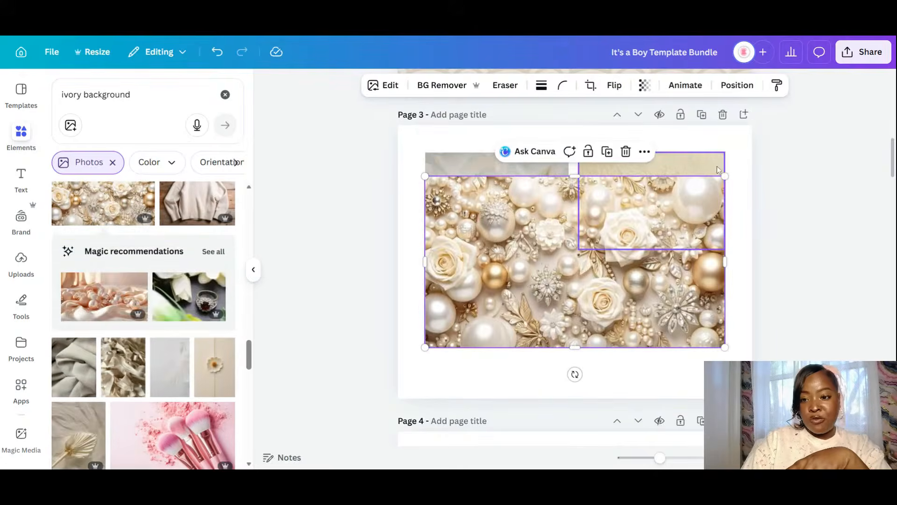
drag(724, 176, 586, 299)
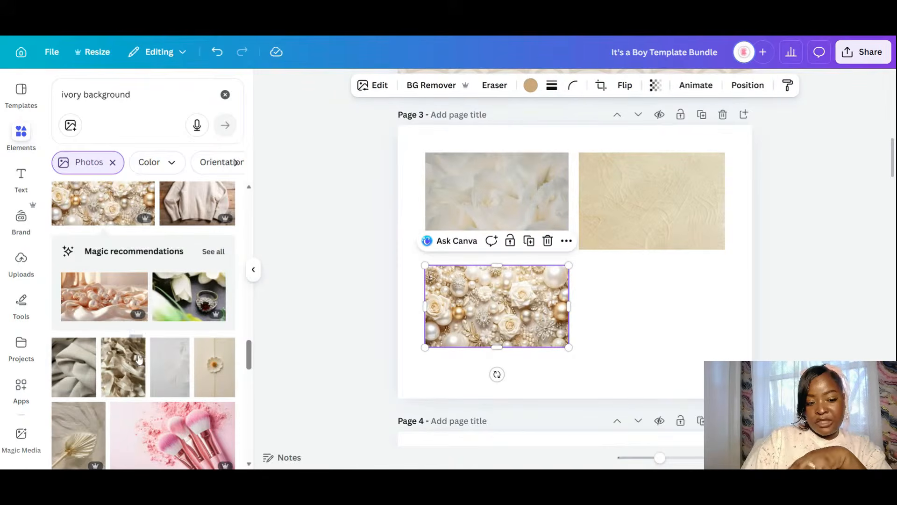
scroll(137, 344, down, 1)
scroll(139, 357, down, 3)
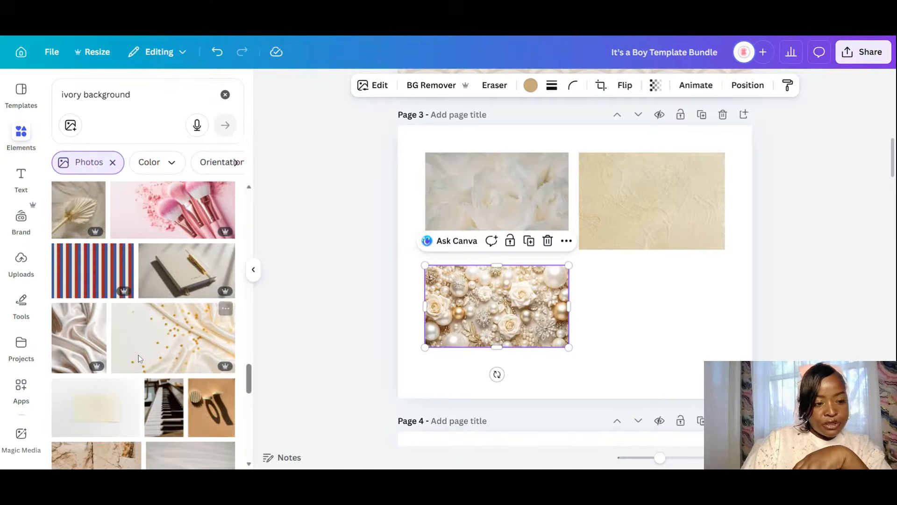
scroll(139, 358, down, 5)
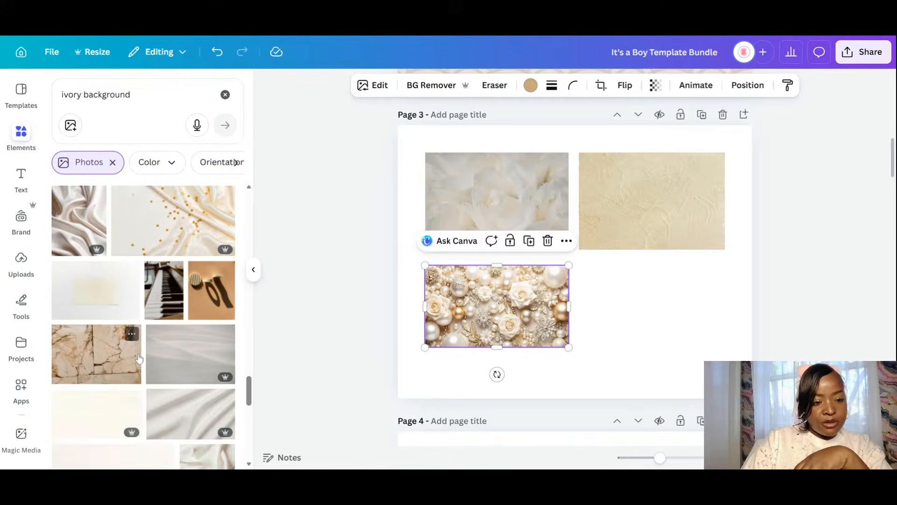
scroll(139, 358, down, 3)
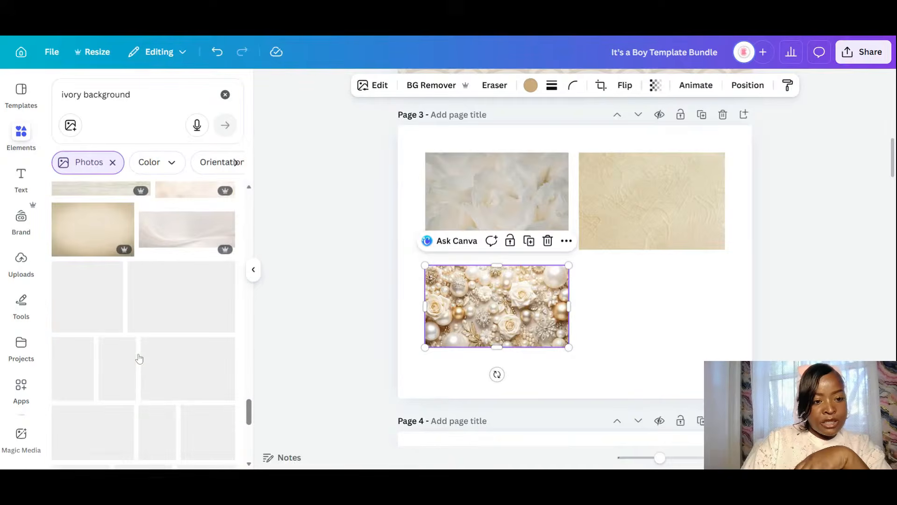
click(101, 234)
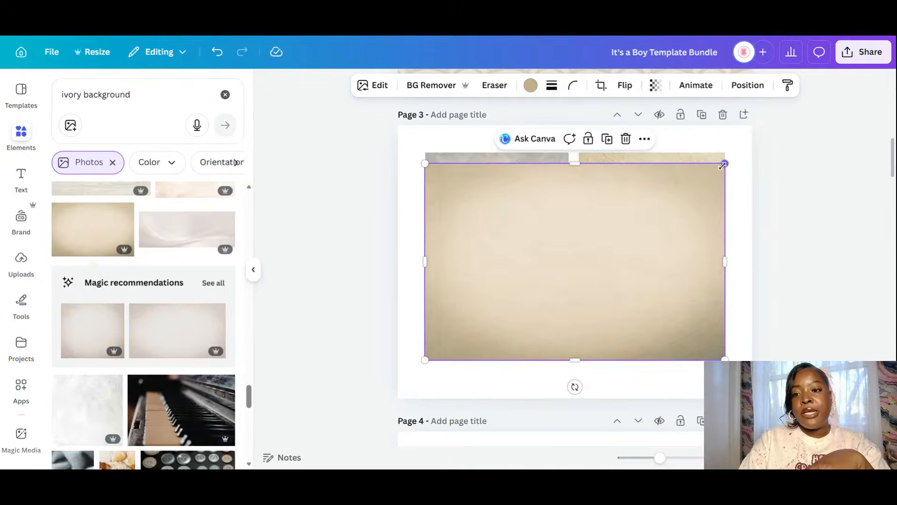
drag(725, 163, 542, 283)
drag(492, 323, 651, 305)
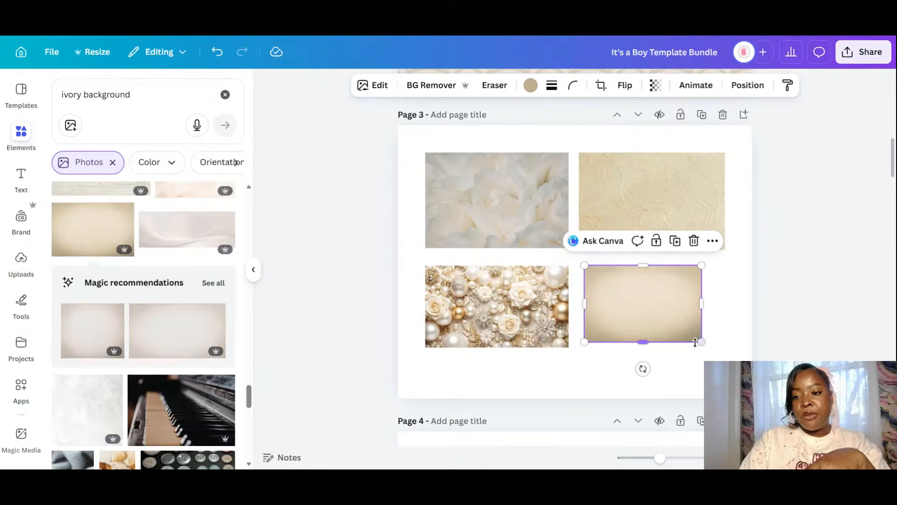
mouse_move(695, 342)
mouse_down()
mouse_move(725, 357)
mouse_move(709, 347)
mouse_up()
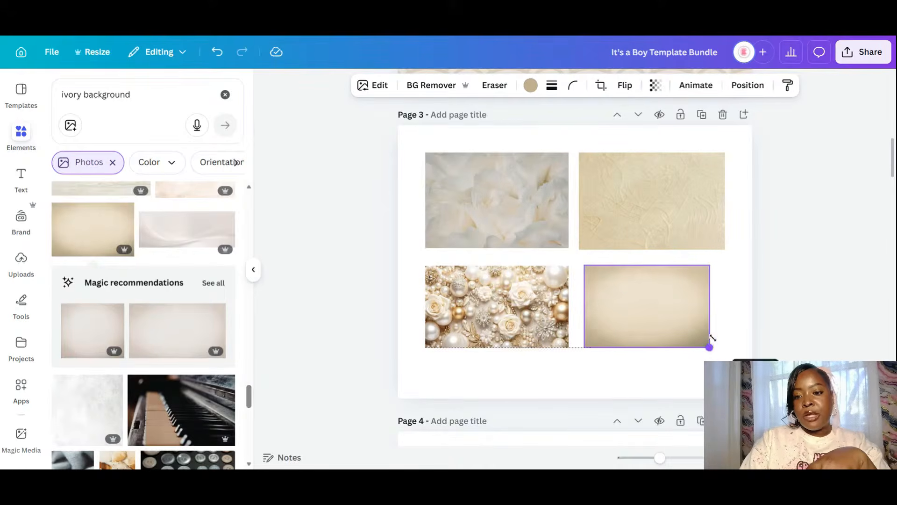
drag(710, 307, 725, 304)
click(736, 305)
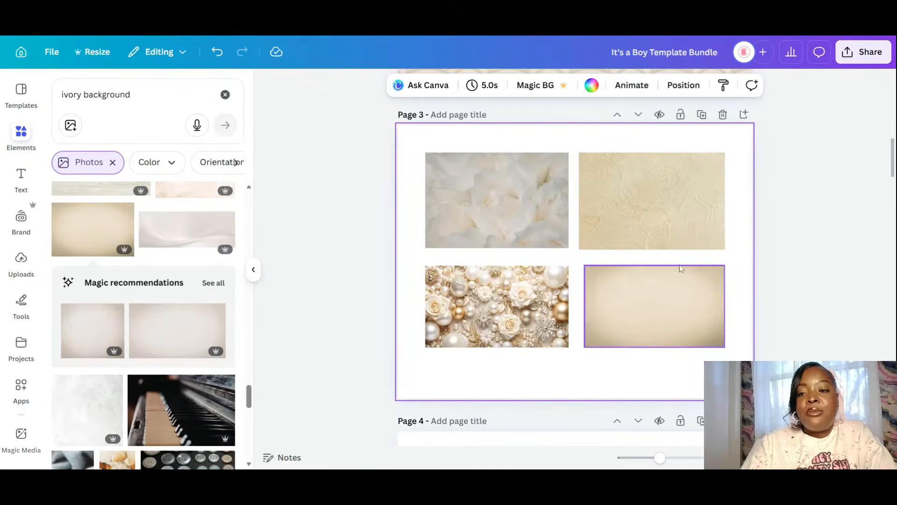
- Duplicate the bottom-right tan photo and move the copy up to page 2's top area
scroll(680, 267, up, 3)
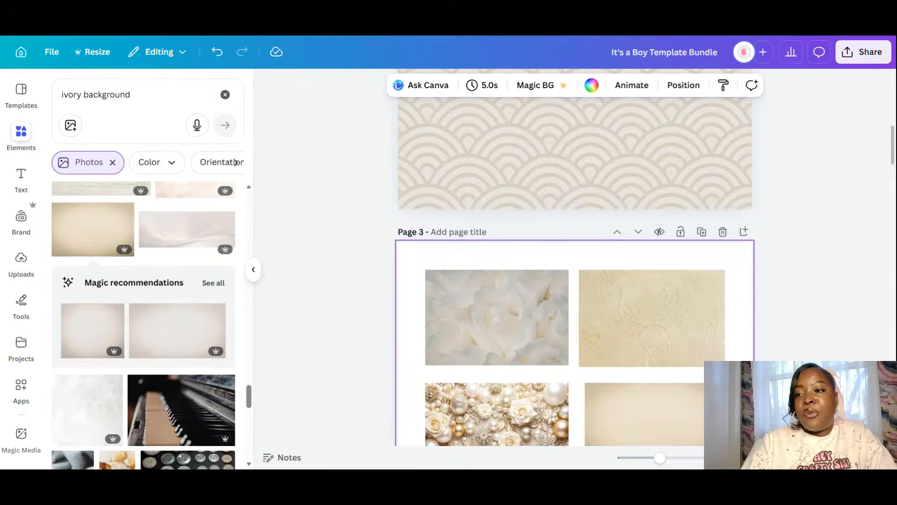
scroll(575, 271, up, 4)
scroll(575, 271, down, 5)
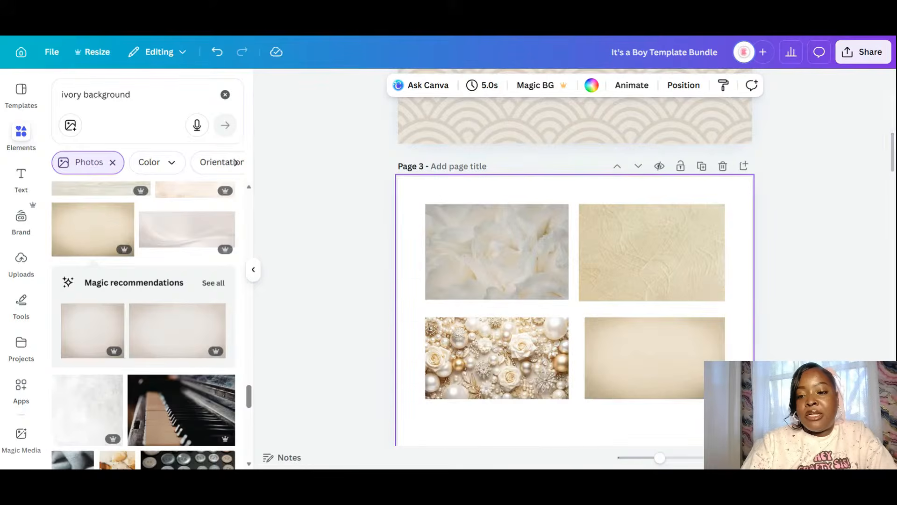
click(653, 360)
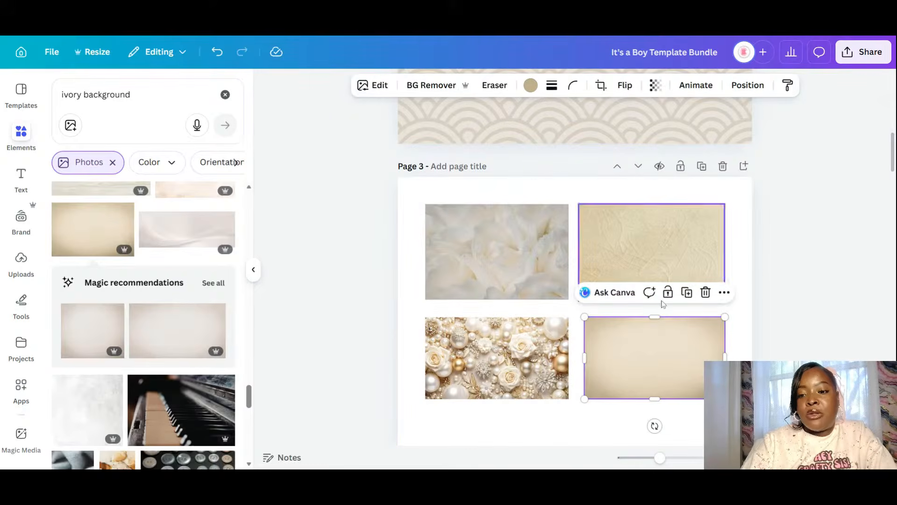
click(687, 293)
drag(640, 380, 477, 116)
- Shrink page 2's scallop pattern into a small image and centre it on page 3's grid
scroll(654, 257, up, 7)
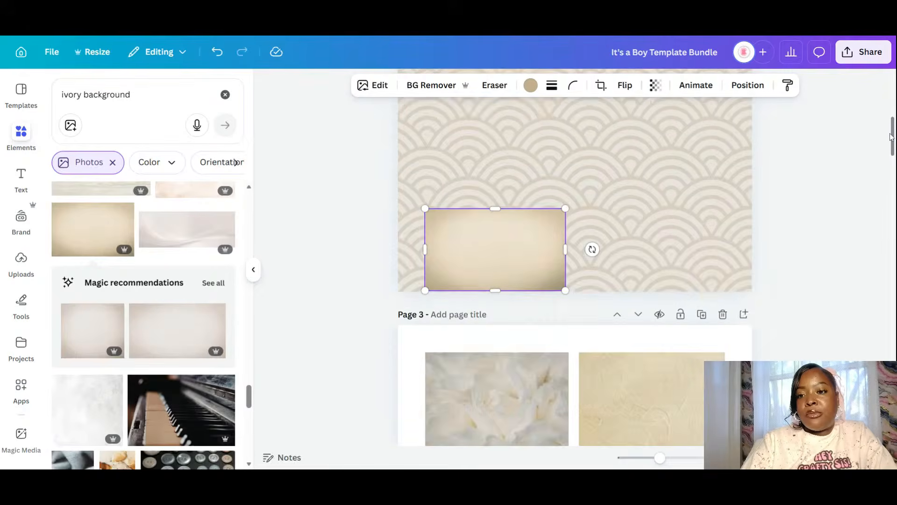
scroll(701, 271, down, 3)
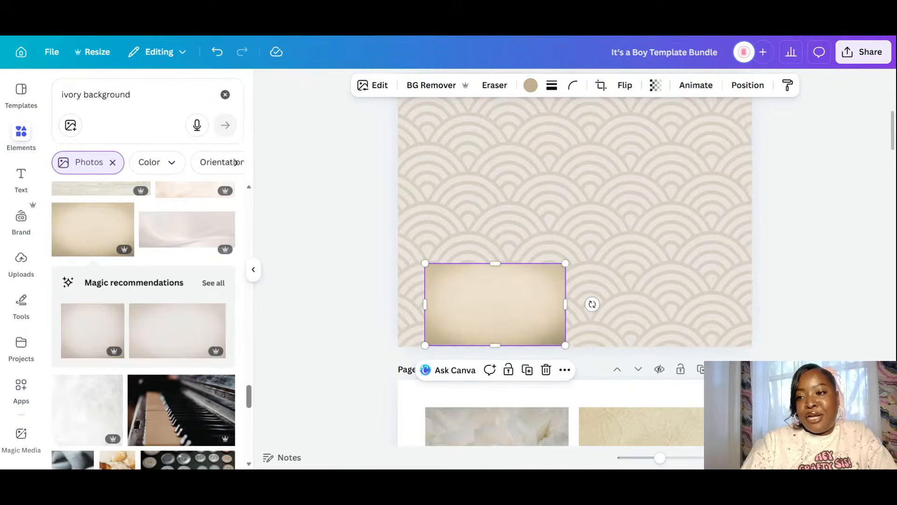
drag(893, 144, 893, 121)
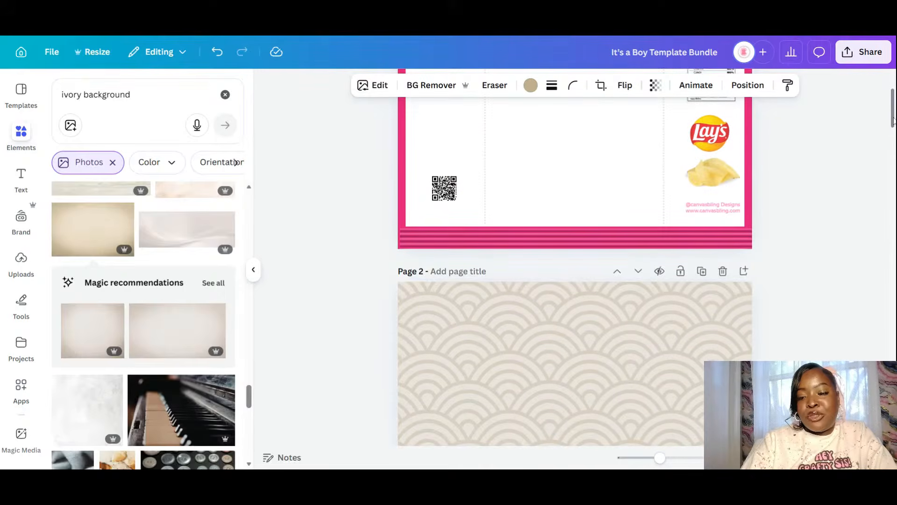
click(651, 321)
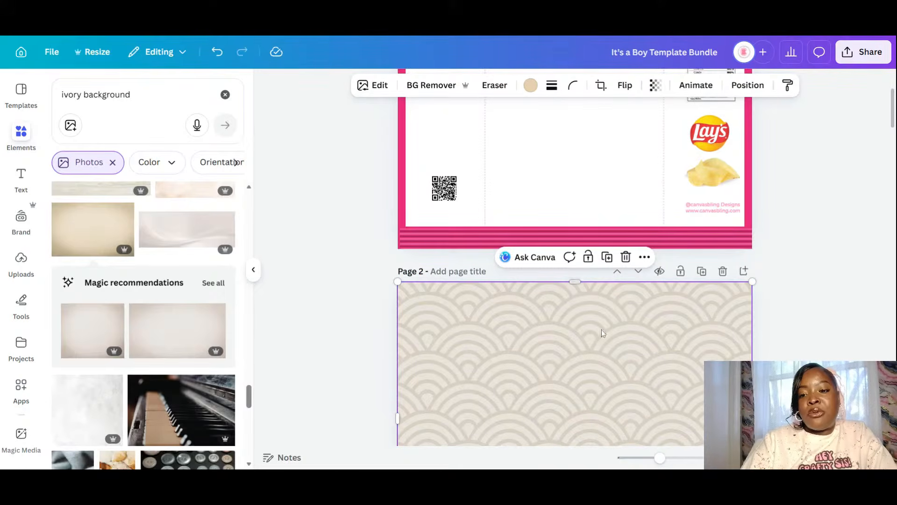
drag(751, 282, 564, 425)
scroll(581, 393, down, 5)
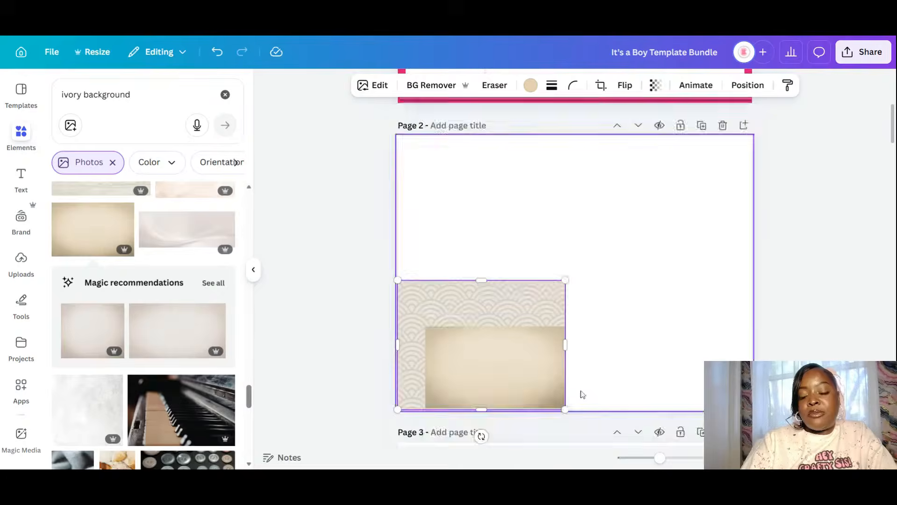
drag(477, 153, 570, 397)
drag(619, 310, 623, 276)
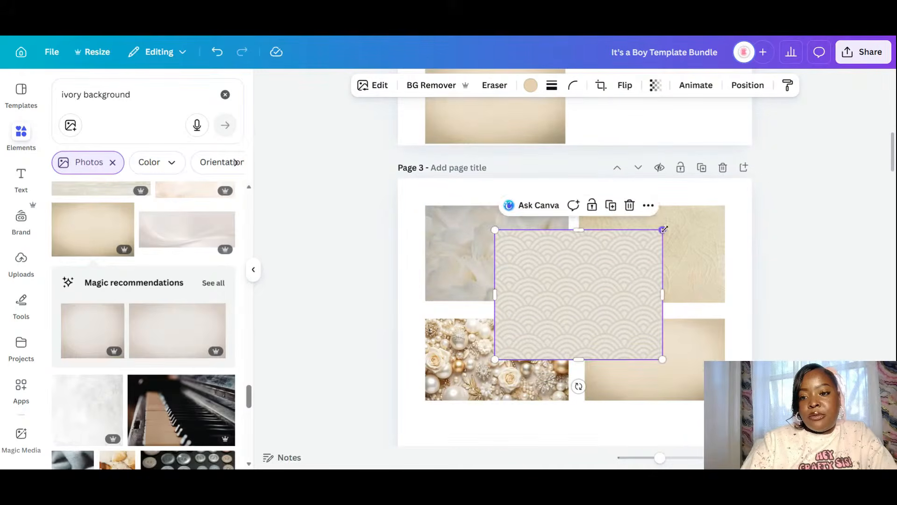
drag(662, 229, 619, 262)
drag(573, 318, 595, 312)
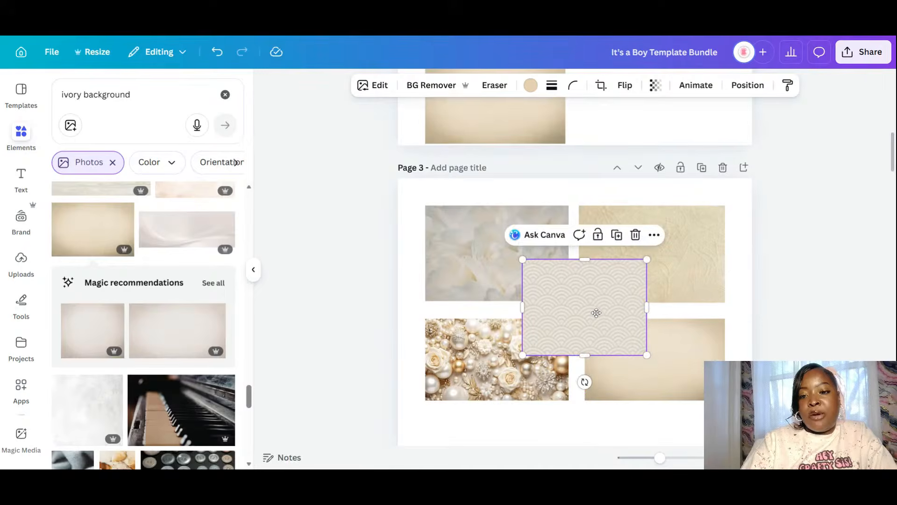
click(799, 310)
- Move the small pattern image up through page 2 onto page 1's centre panel
scroll(686, 294, up, 2)
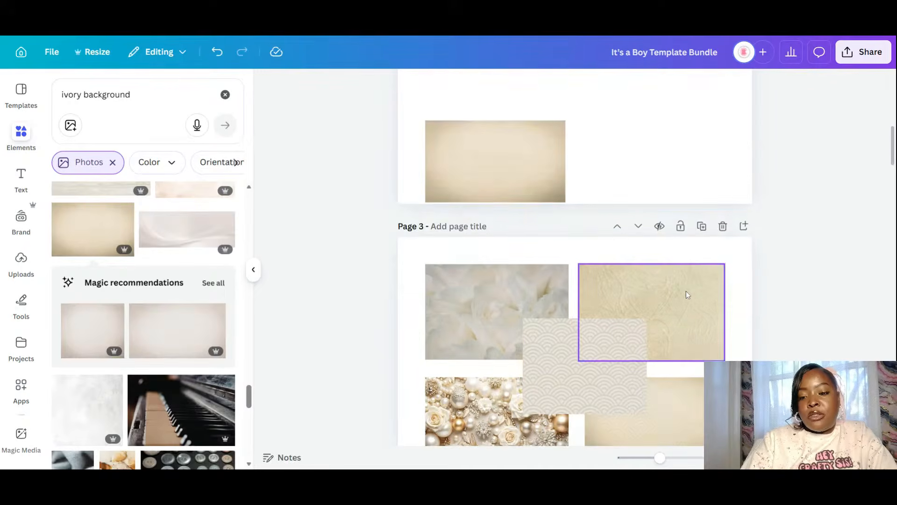
click(585, 376)
drag(589, 365, 605, 117)
scroll(625, 280, up, 5)
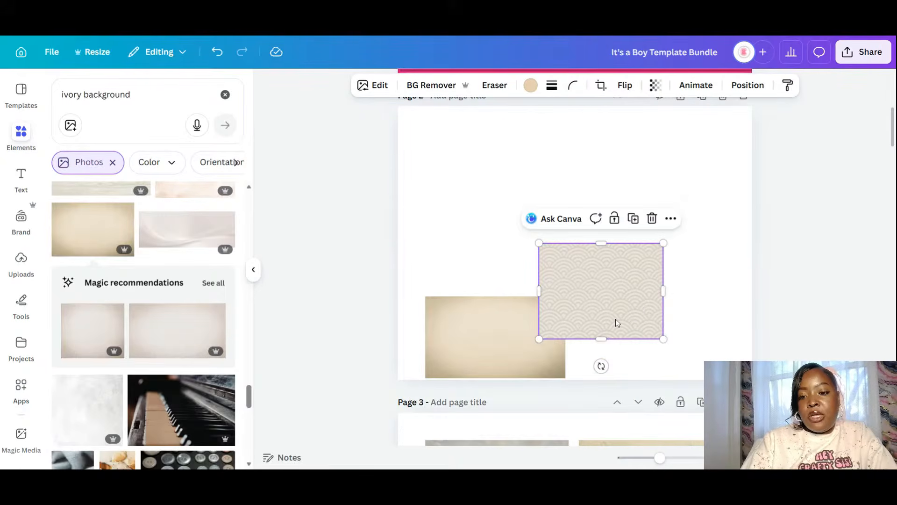
drag(616, 319, 595, 218)
scroll(593, 234, up, 2)
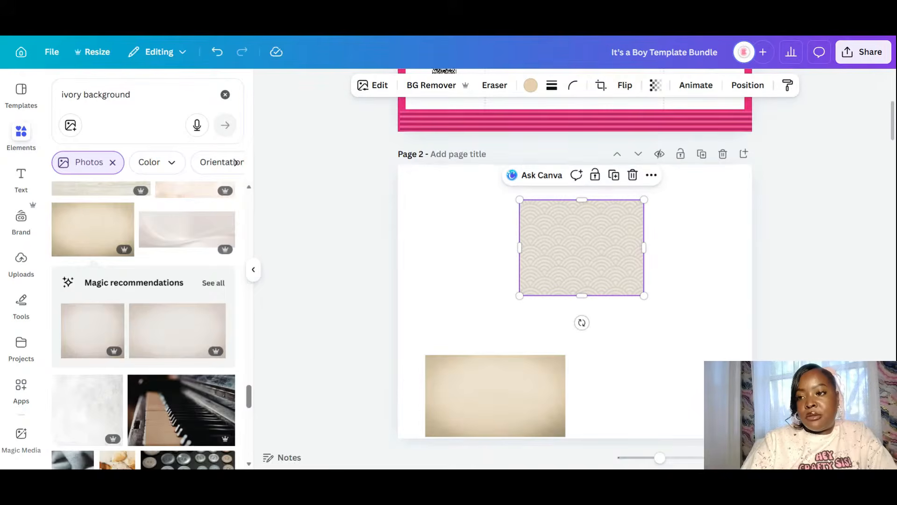
scroll(647, 344, up, 3)
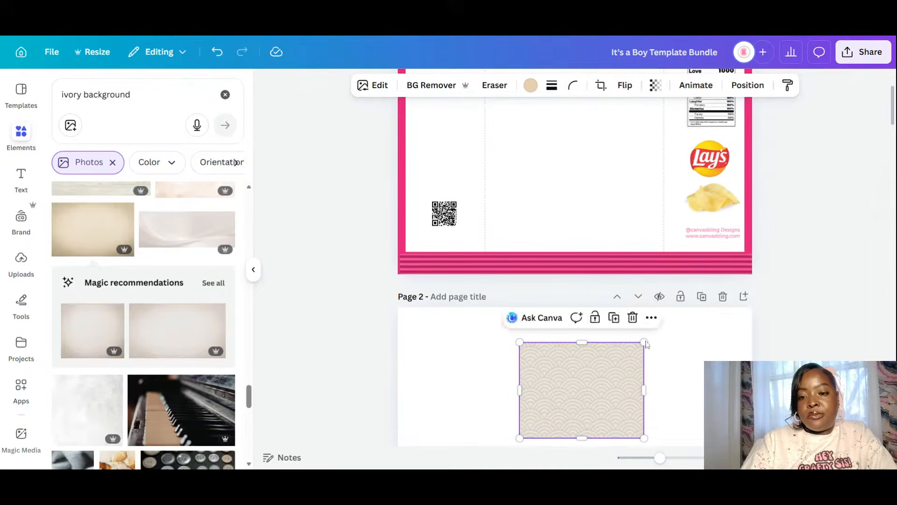
drag(581, 388, 577, 155)
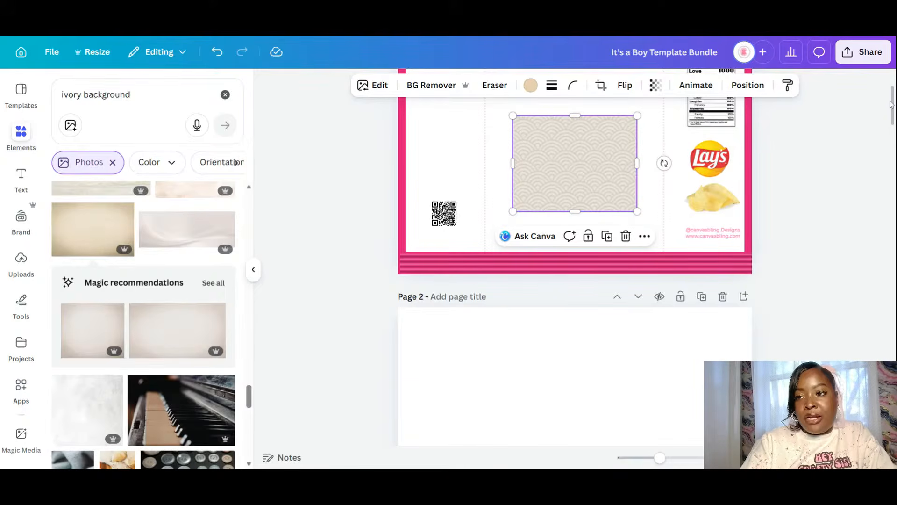
- Set the scallop pattern as page 1's full background and bring the tan parchment photo up from page 2
scroll(893, 92, up, 3)
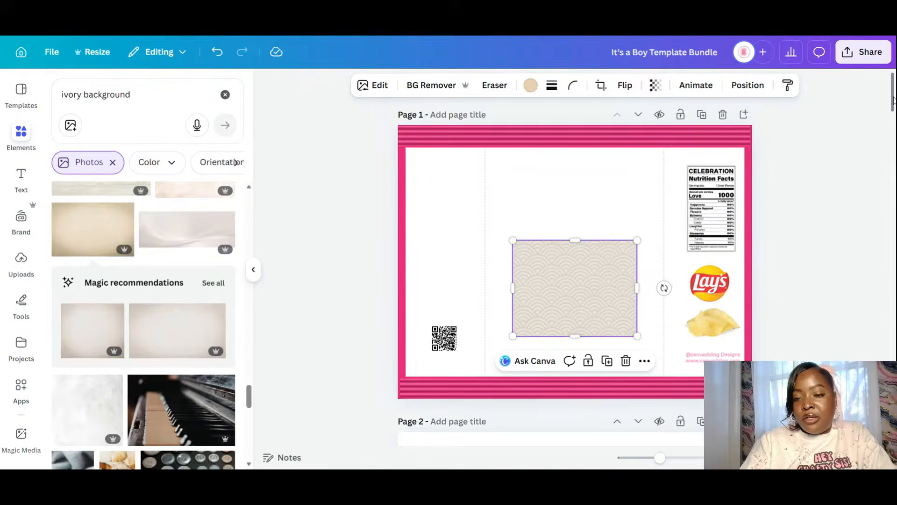
right_click(591, 278)
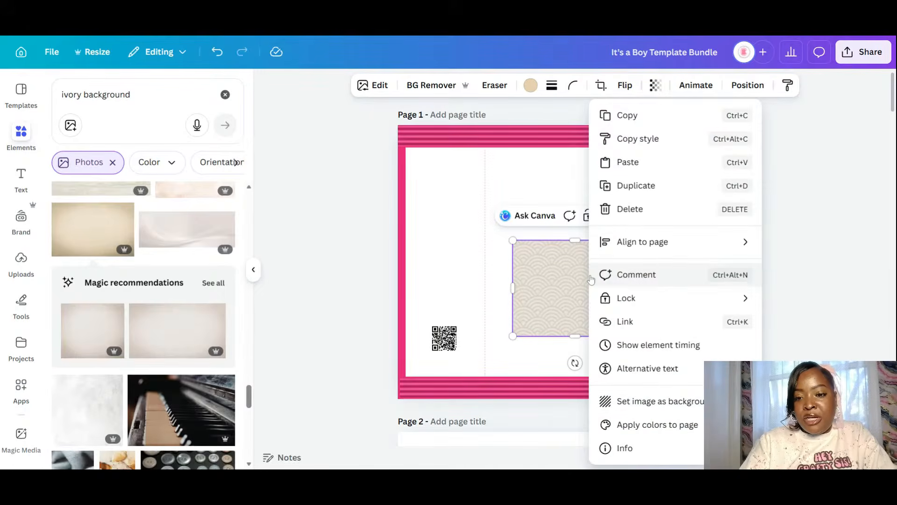
click(645, 401)
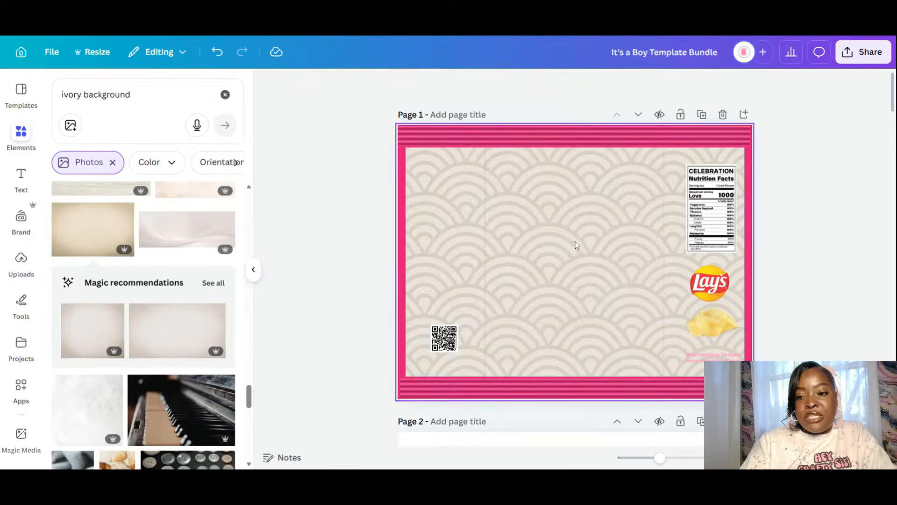
scroll(576, 244, down, 5)
drag(500, 425, 473, 117)
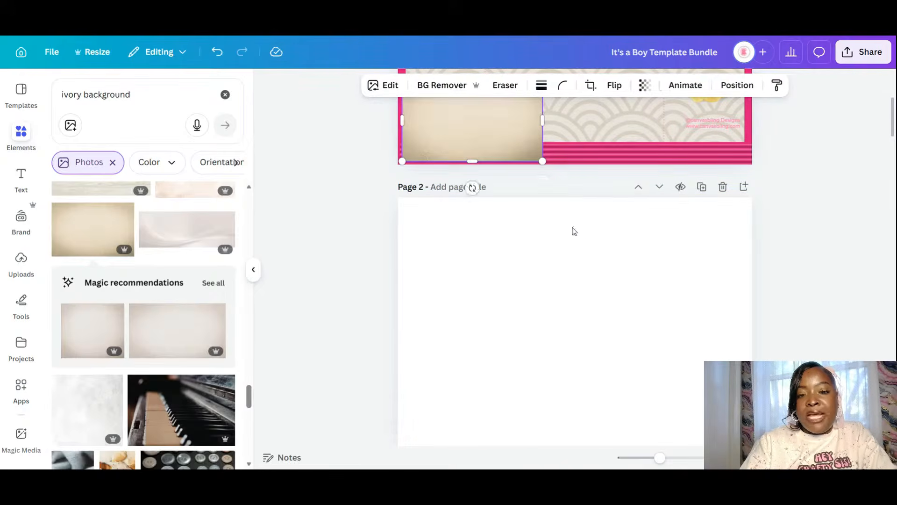
- Snap the beige image into page 1's bottom-left corner and stretch it into a thin full-width strip
scroll(580, 239, up, 3)
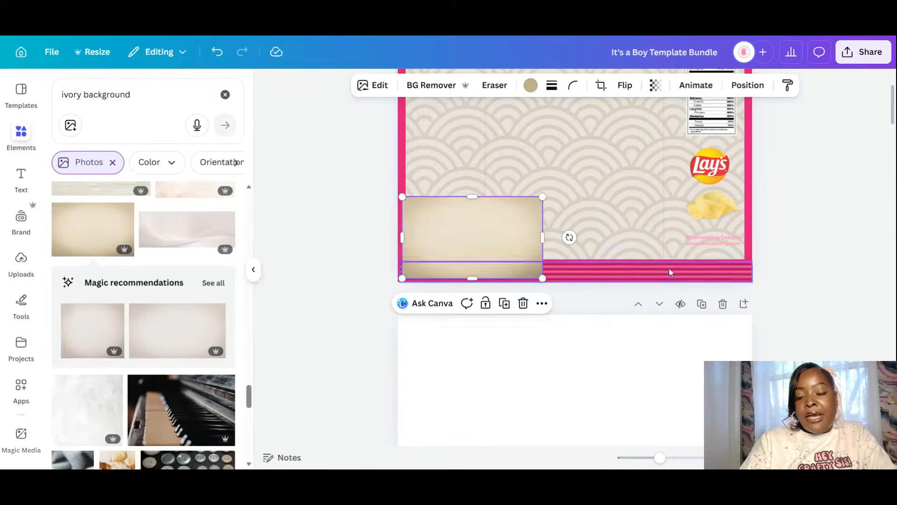
drag(490, 250, 485, 252)
drag(467, 200, 468, 259)
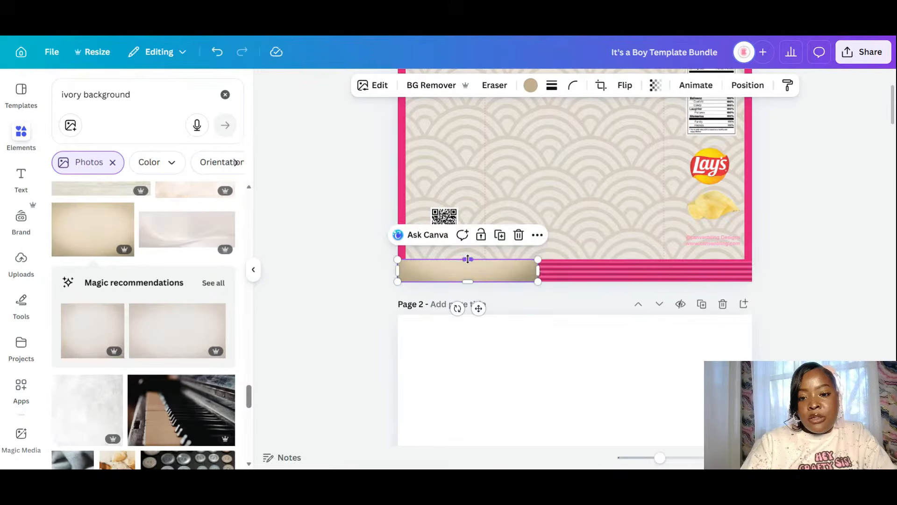
drag(538, 270, 747, 269)
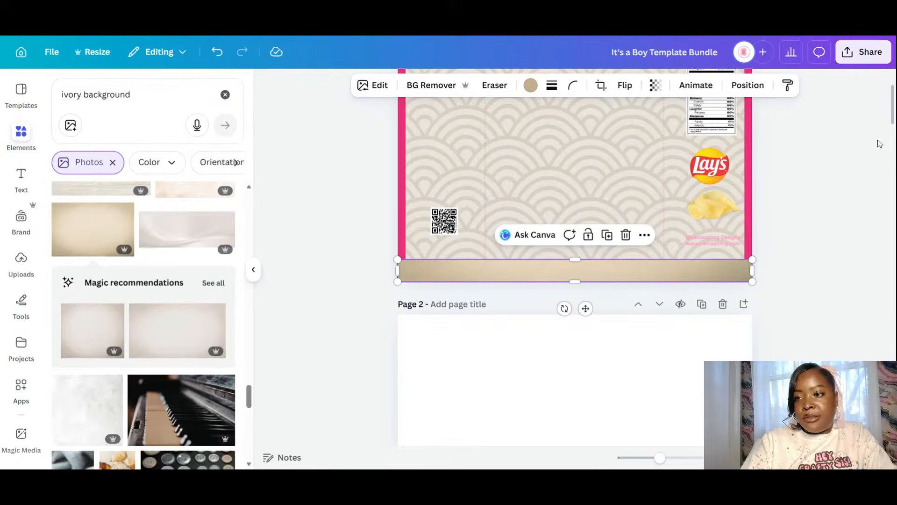
- Duplicate the beige strip and place the copy along page 1's top edge
drag(893, 102, 892, 88)
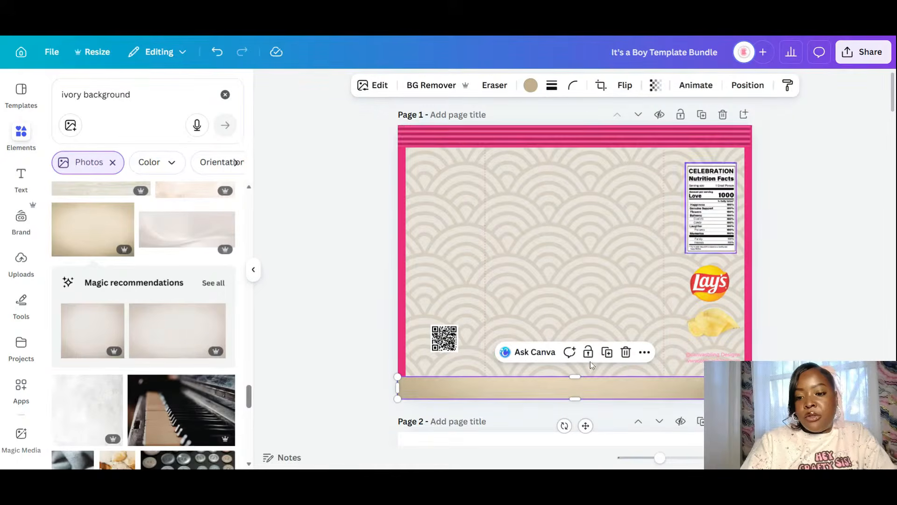
click(606, 353)
drag(593, 391, 576, 123)
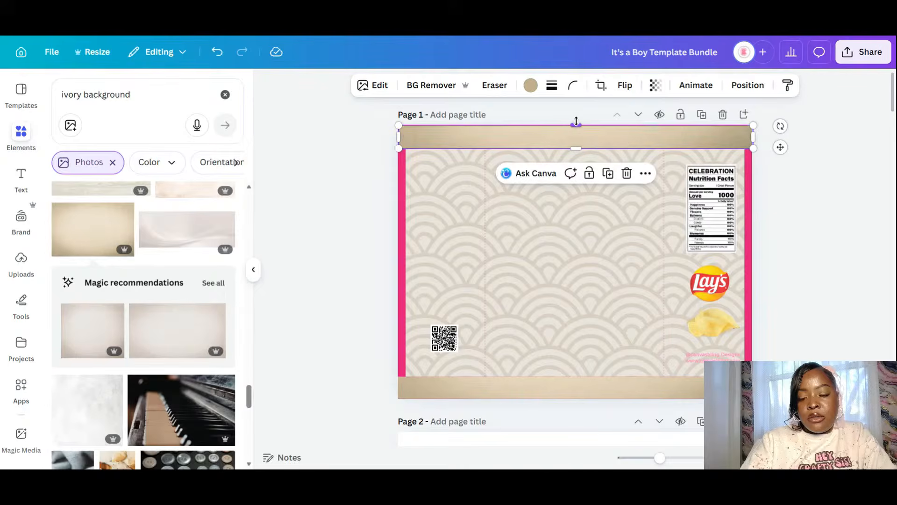
- Send the bottom beige strip back one layer via Position, then select the top strip
click(747, 85)
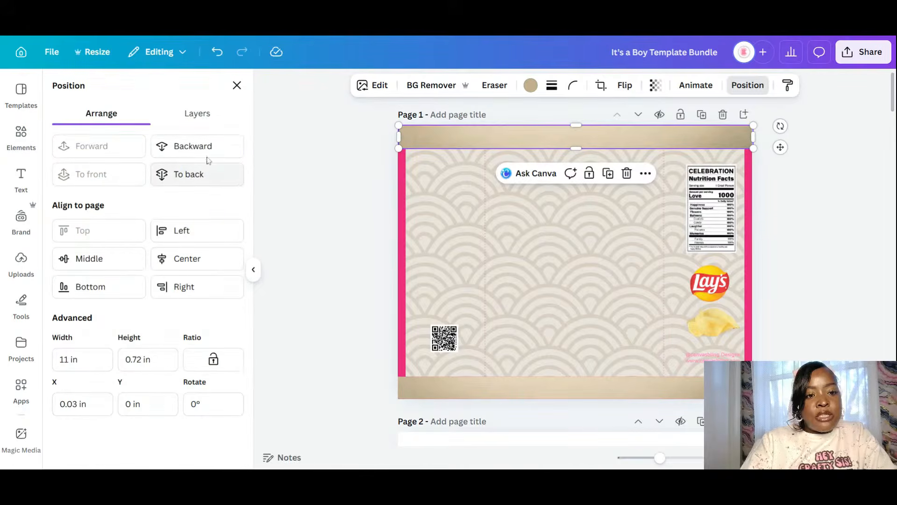
click(519, 389)
click(189, 146)
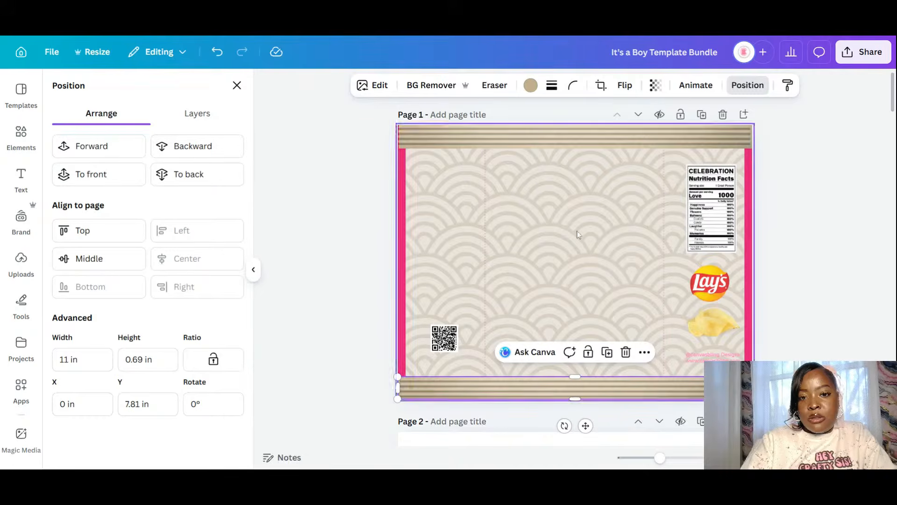
click(419, 147)
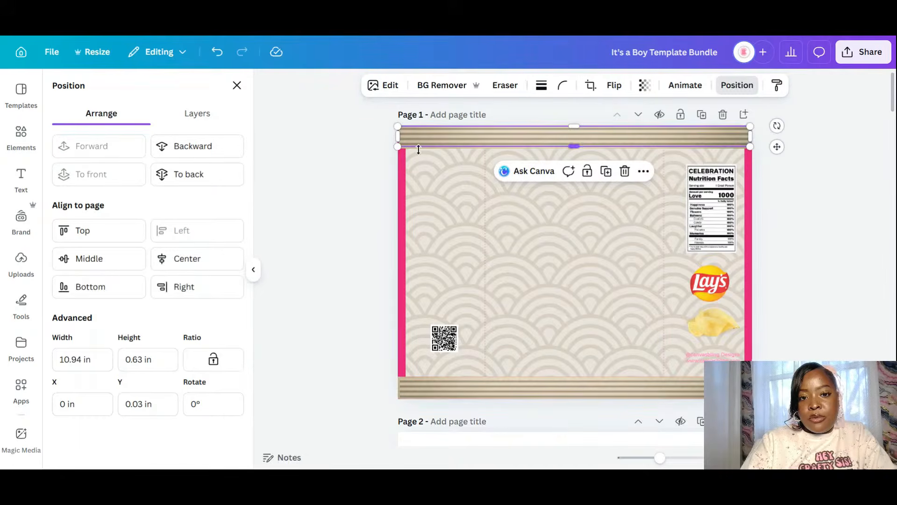
click(386, 174)
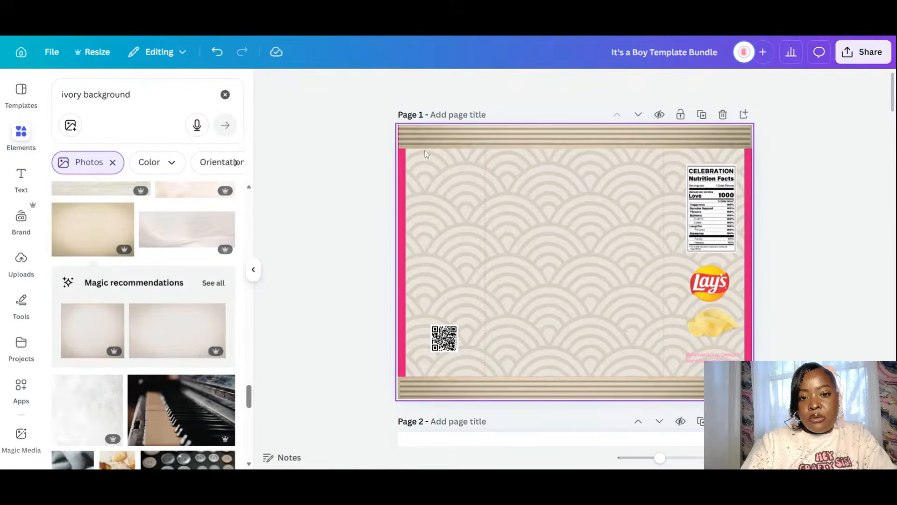
click(425, 143)
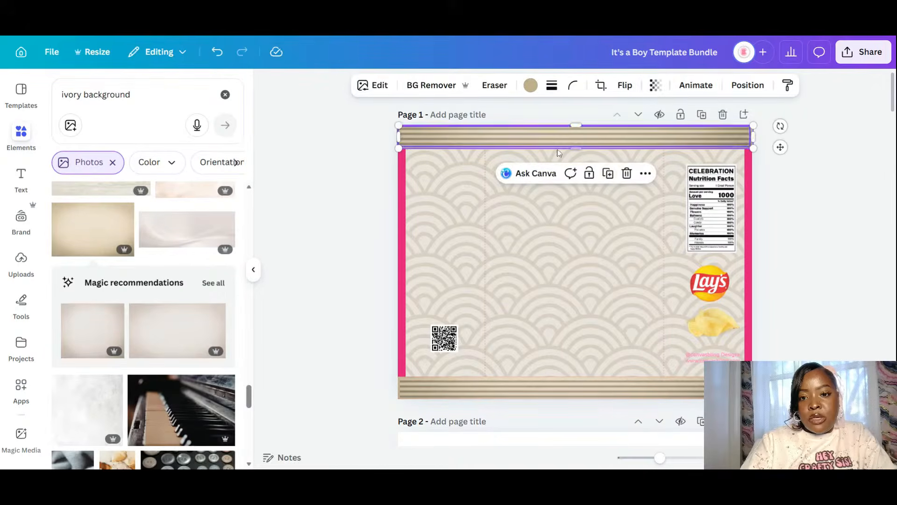
- Duplicate the top strip, rotate it vertical, and fit it along page 1's left edge
click(607, 173)
drag(585, 149, 557, 247)
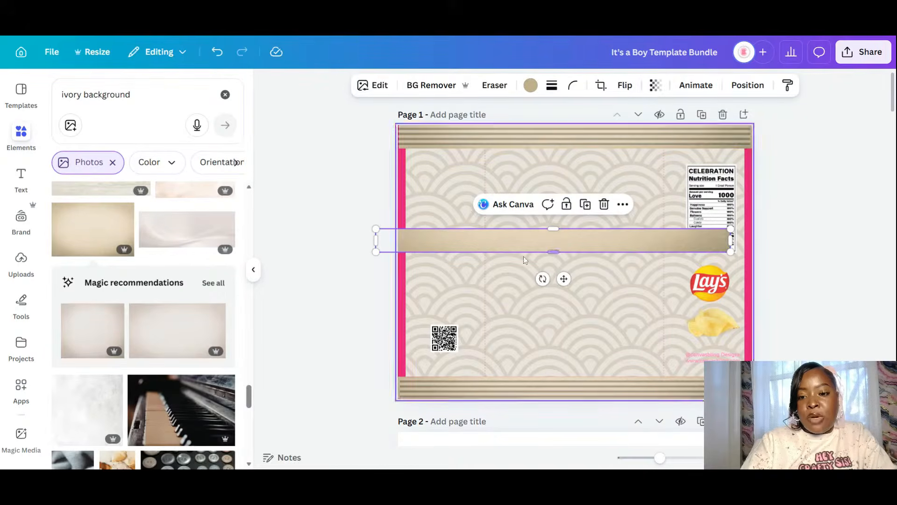
drag(566, 298, 705, 254)
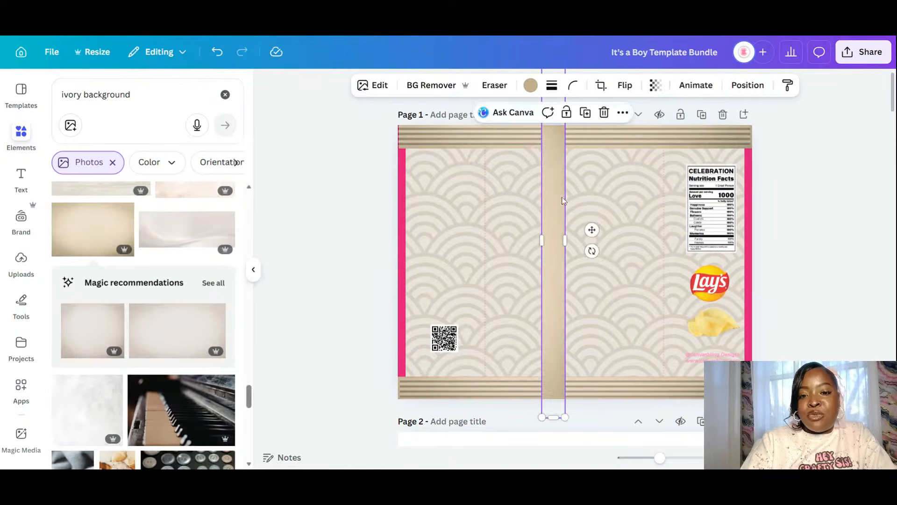
drag(563, 200, 395, 241)
scroll(400, 374, down, 3)
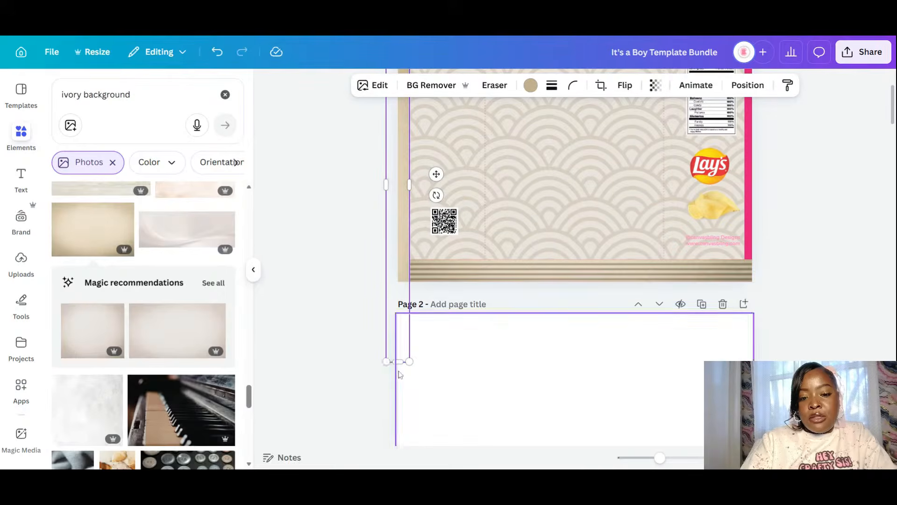
drag(386, 361, 393, 278)
drag(393, 144, 399, 145)
- Send the left vertical striped bar back one layer with Position
scroll(775, 315, up, 3)
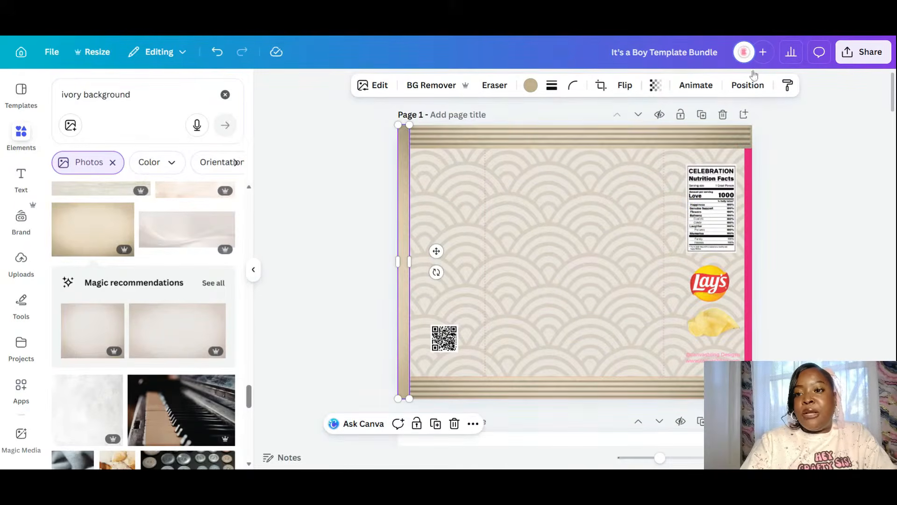
click(751, 85)
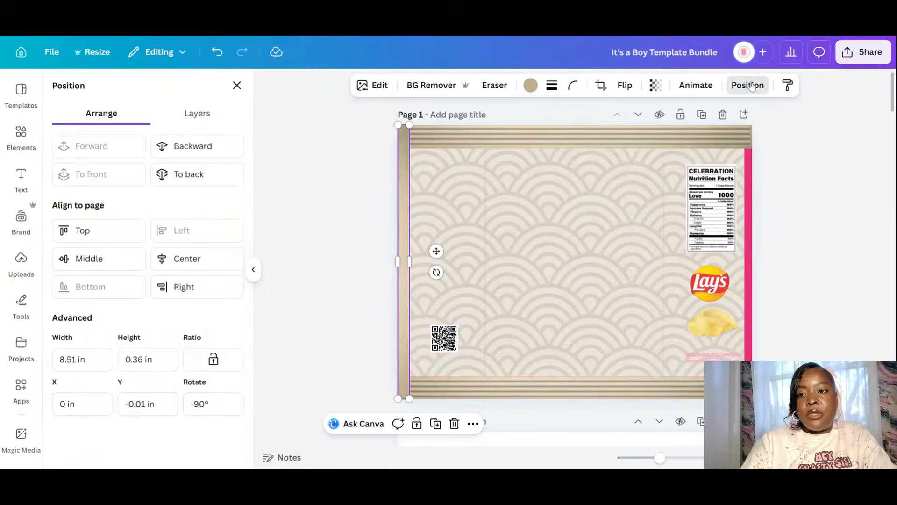
click(745, 90)
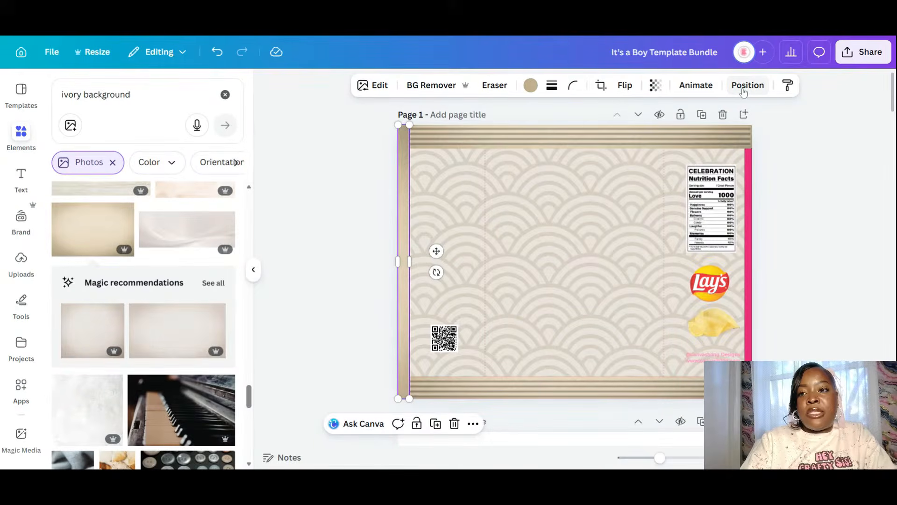
click(742, 86)
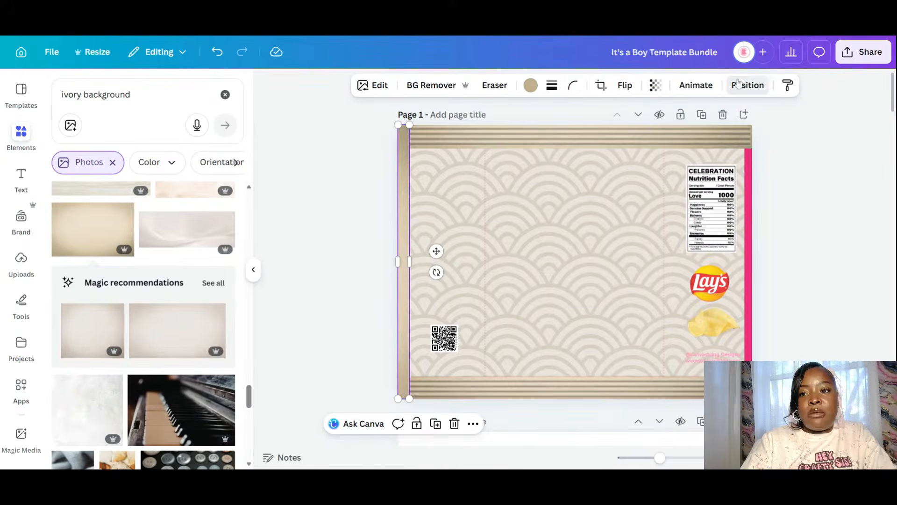
click(217, 150)
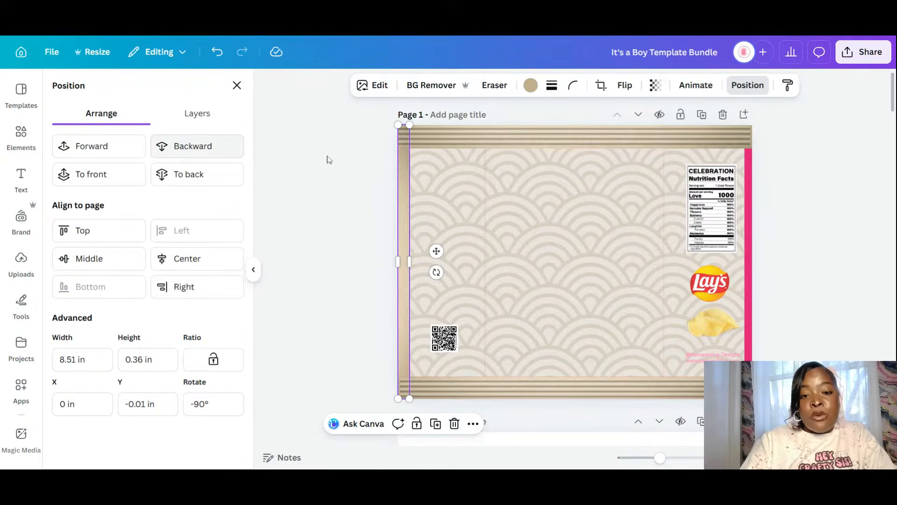
- Copy the vertical bar to the right edge and tuck it behind the top stripe
click(435, 423)
drag(442, 256, 785, 253)
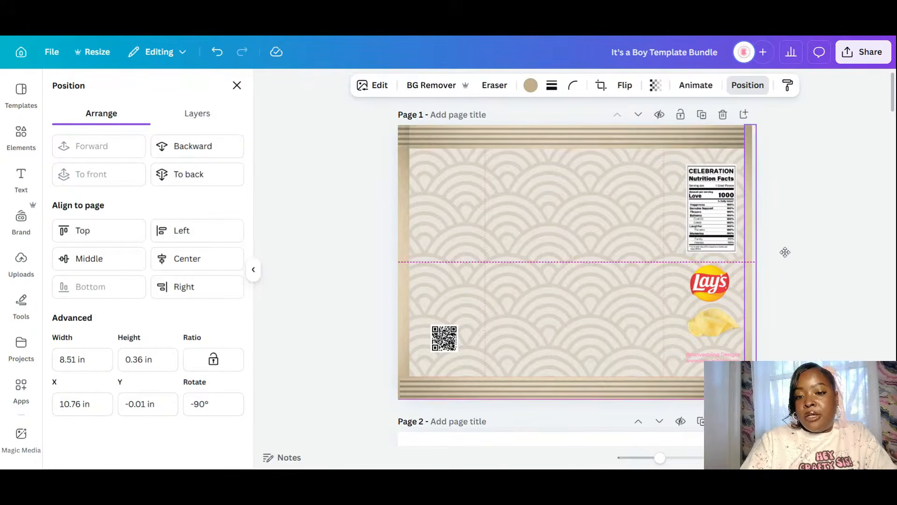
click(211, 147)
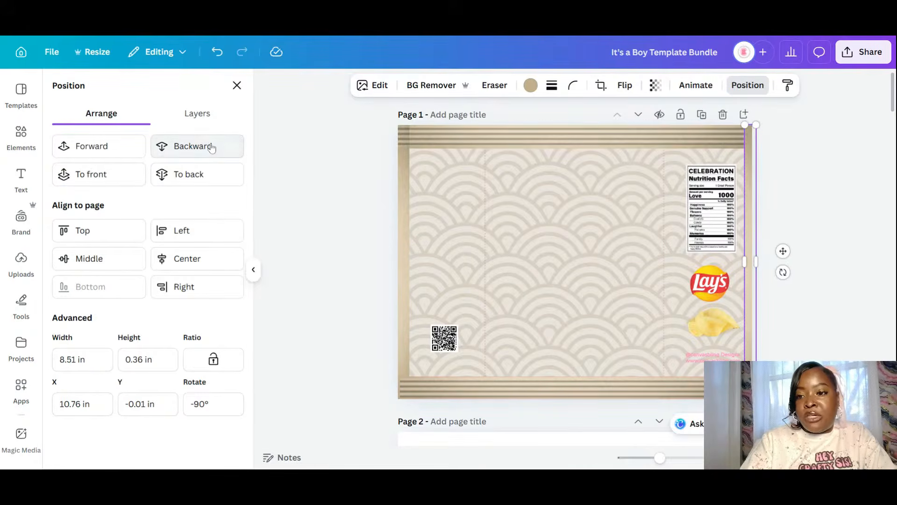
click(211, 148)
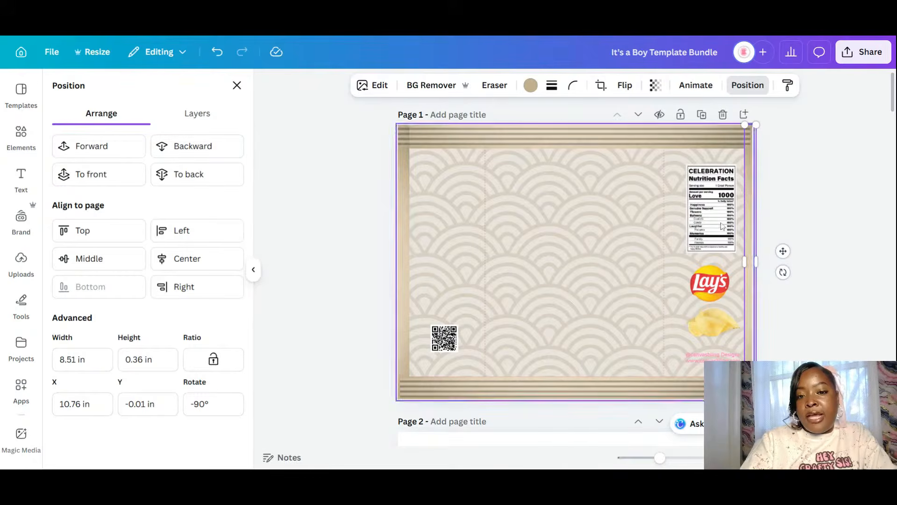
click(822, 252)
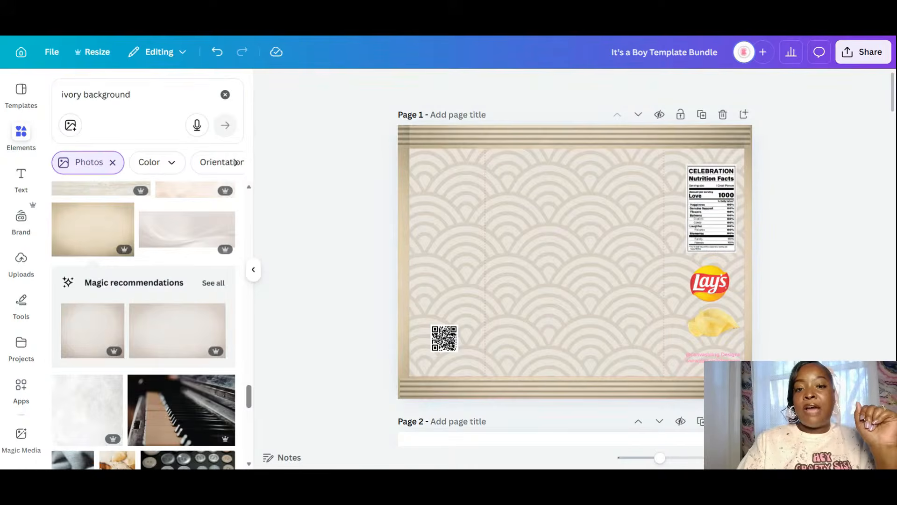
click(399, 168)
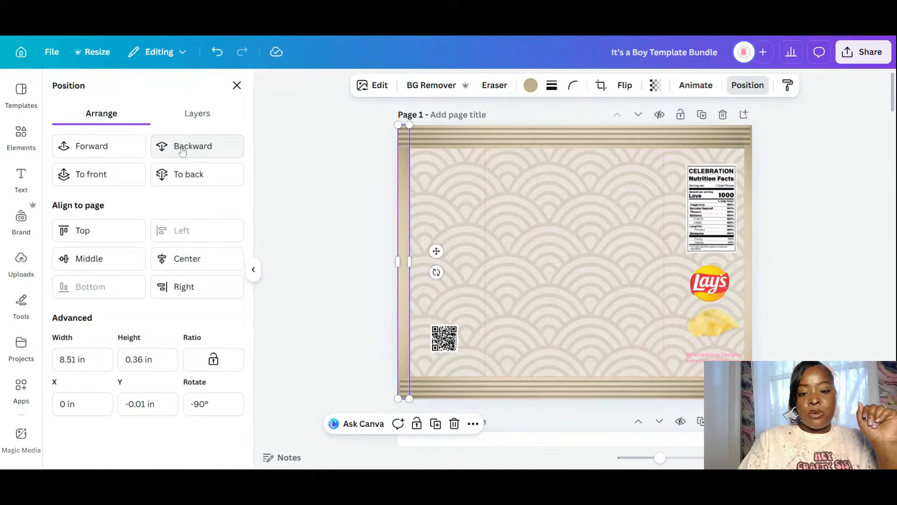
click(828, 248)
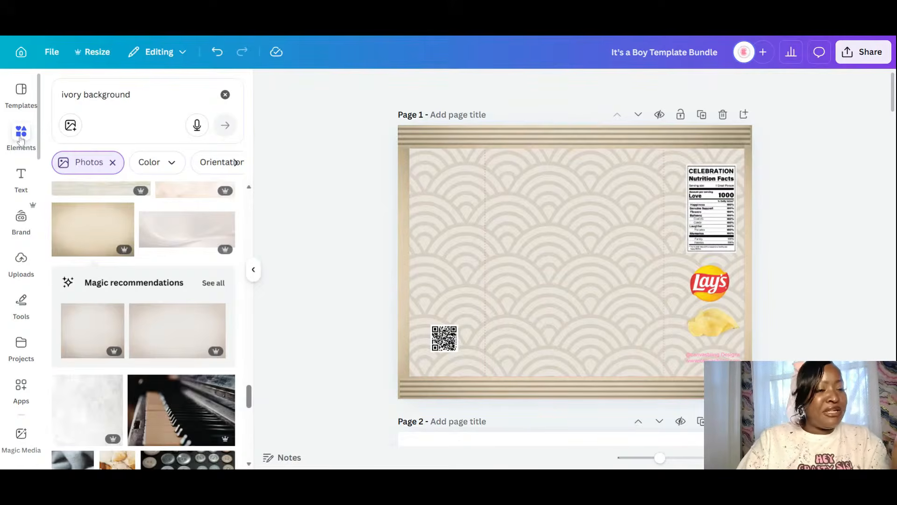
- Drag a maroon square from Elements > Shapes onto page 2's top-left and place a copy beside it
click(224, 94)
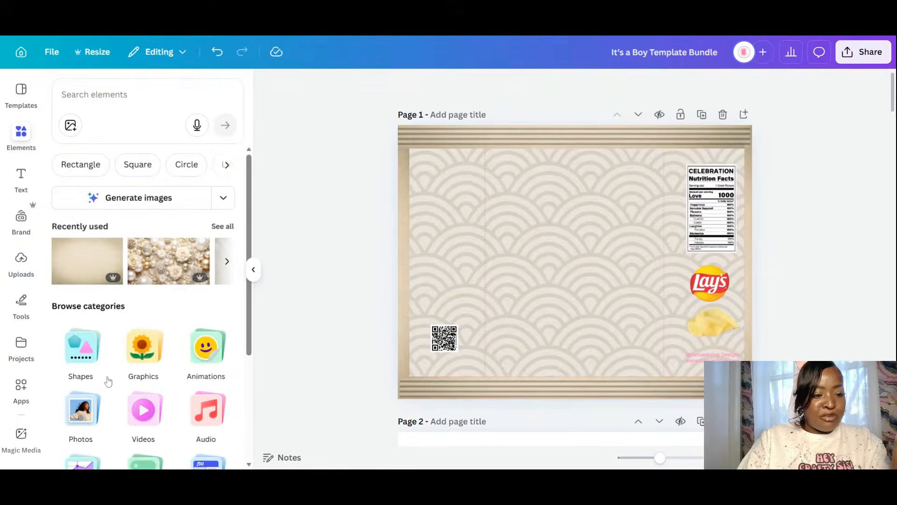
click(92, 357)
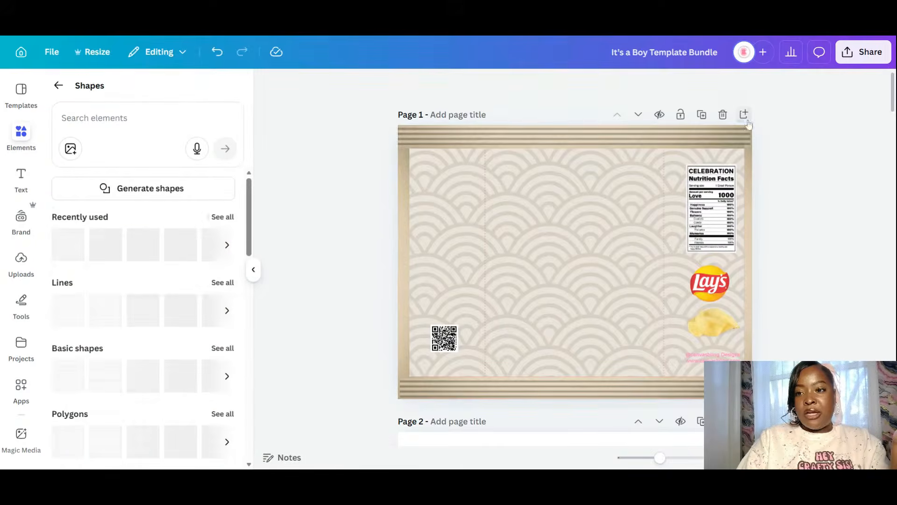
click(668, 274)
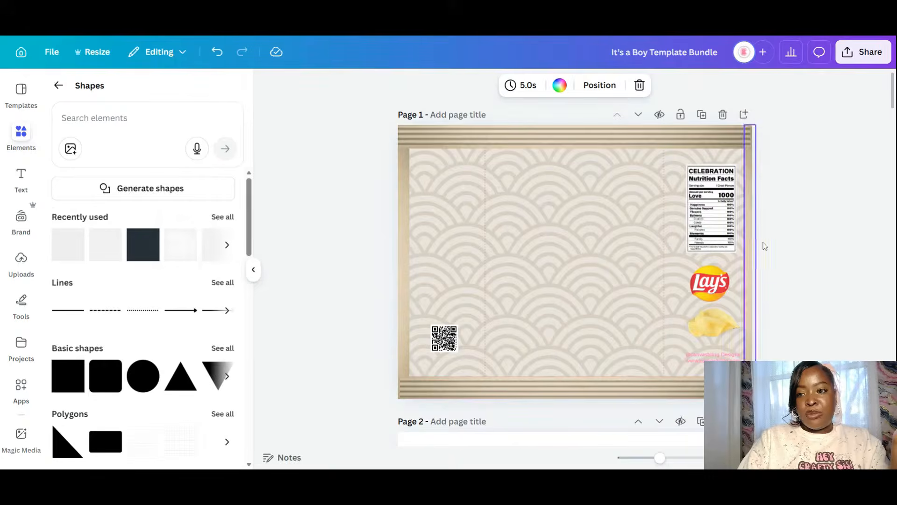
scroll(765, 244, down, 5)
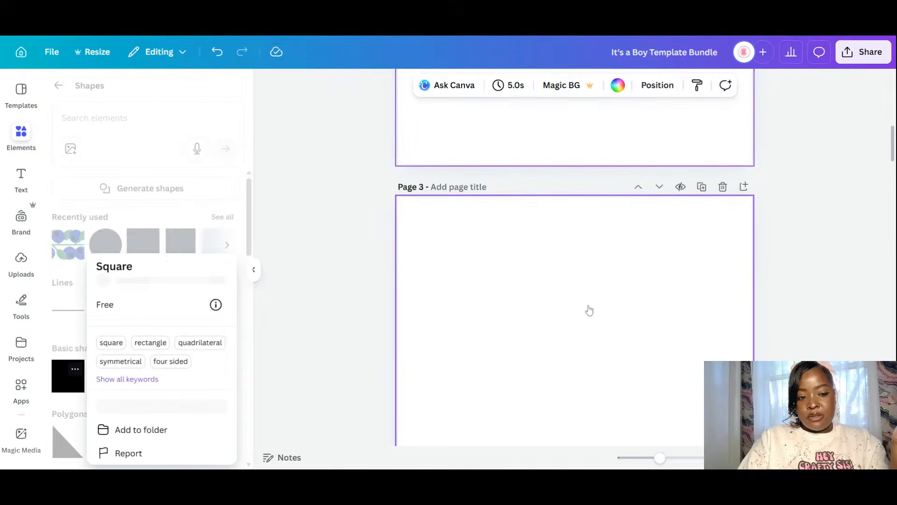
click(63, 381)
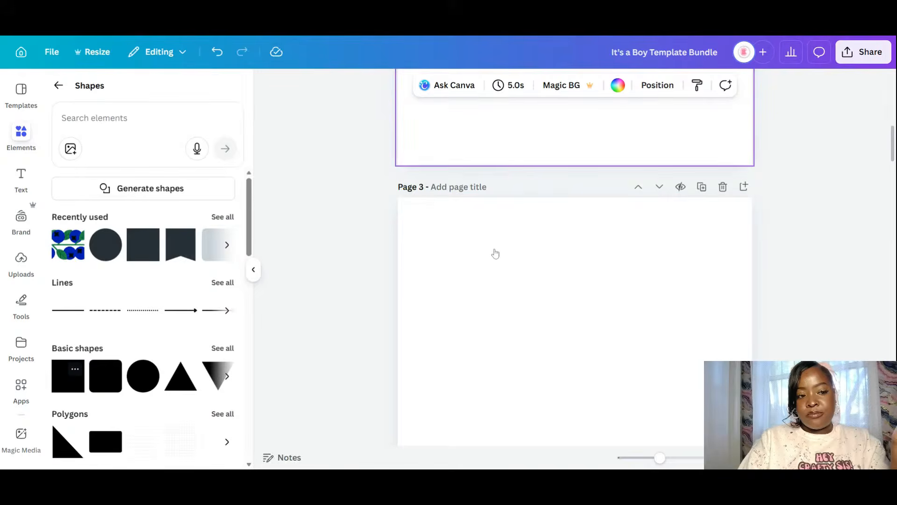
drag(575, 248, 481, 217)
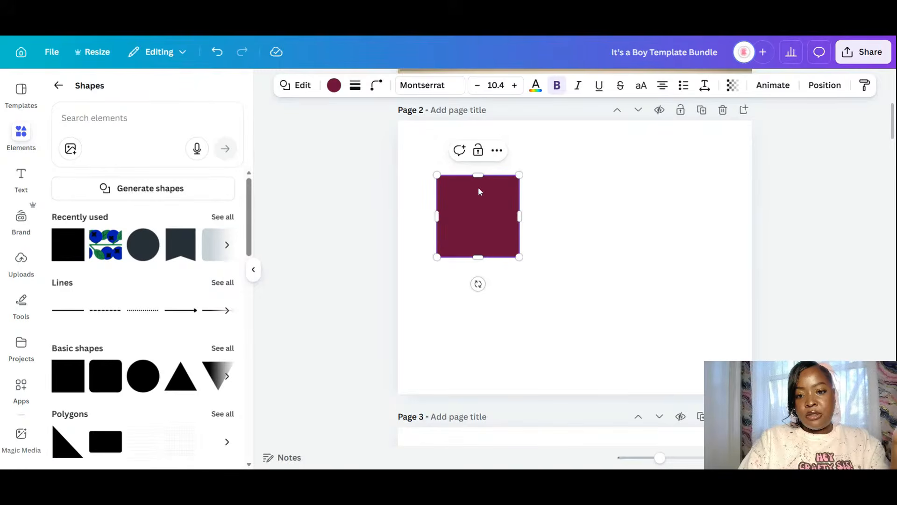
click(457, 278)
click(488, 231)
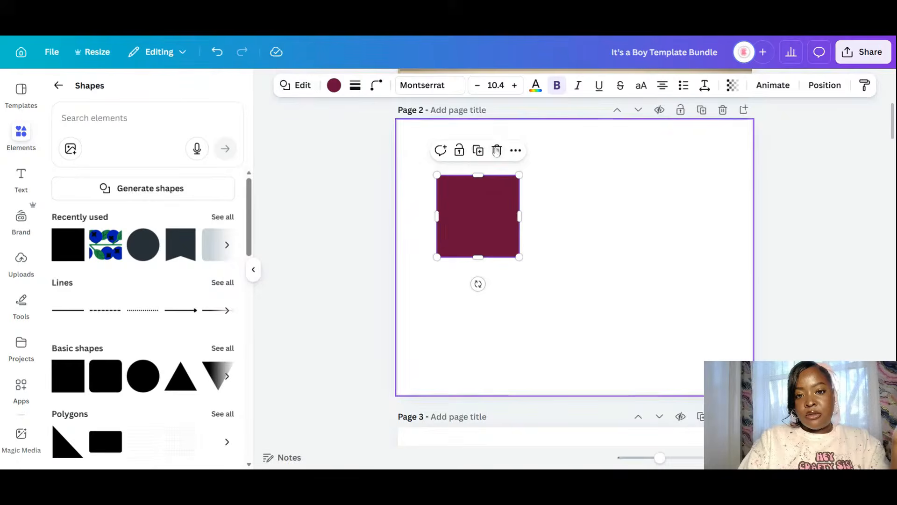
drag(456, 230, 552, 218)
- Add a third square and recolour the first square light blue with a custom colour
click(582, 154)
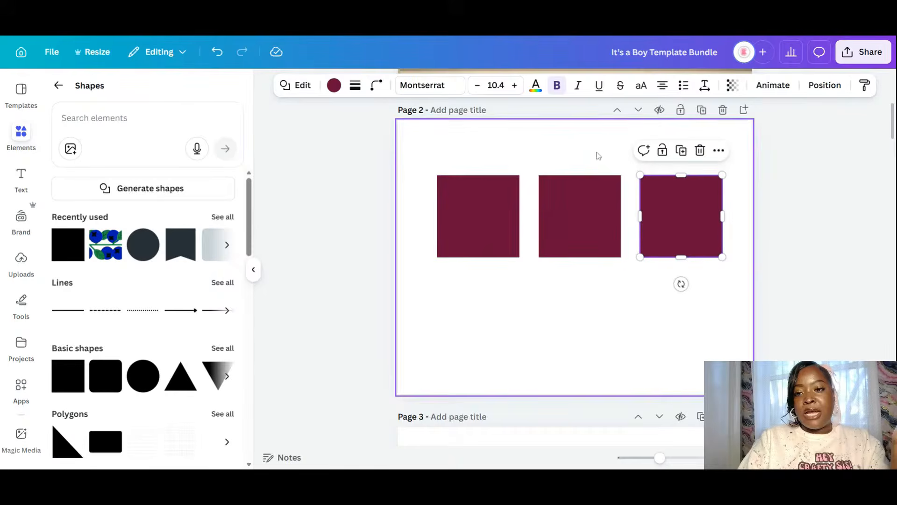
click(463, 202)
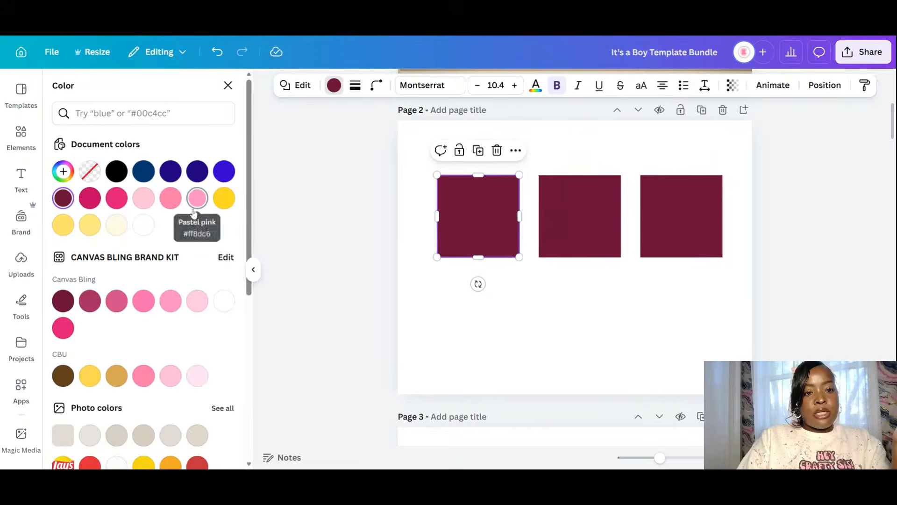
click(171, 173)
click(170, 172)
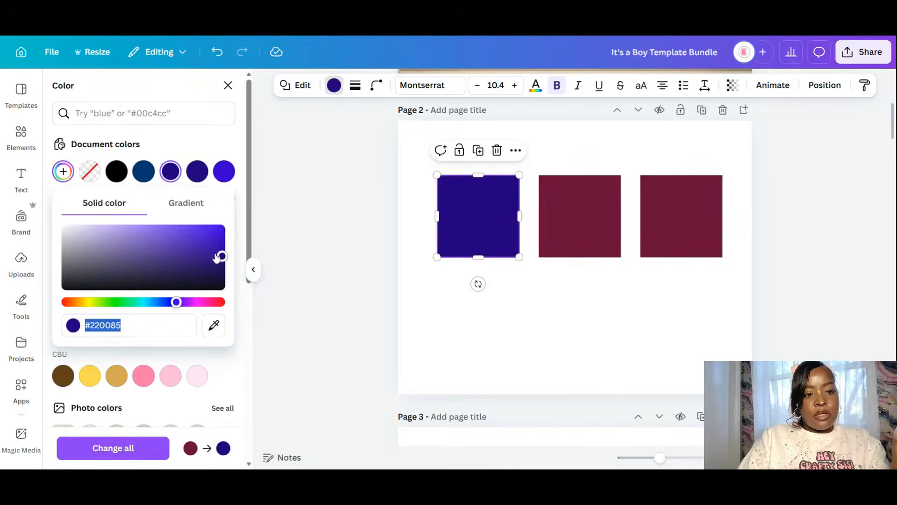
drag(222, 256, 132, 228)
drag(122, 239, 122, 227)
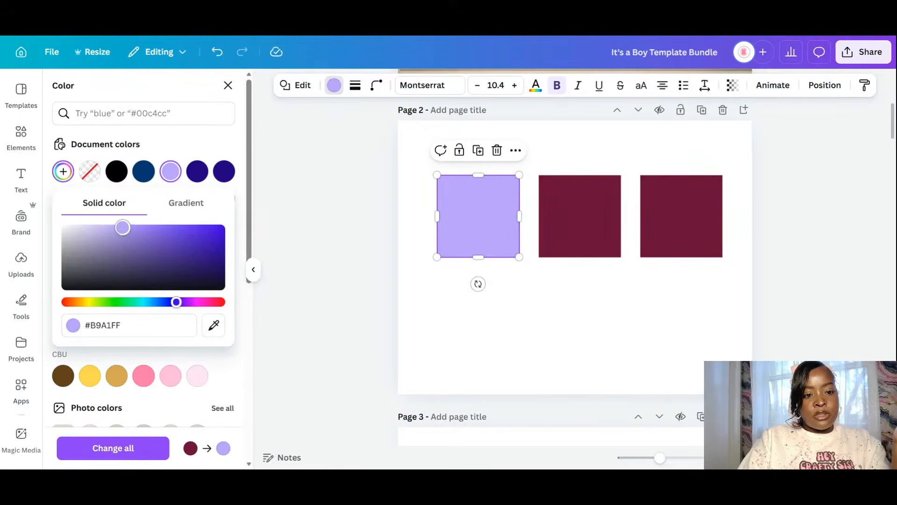
drag(176, 302, 161, 304)
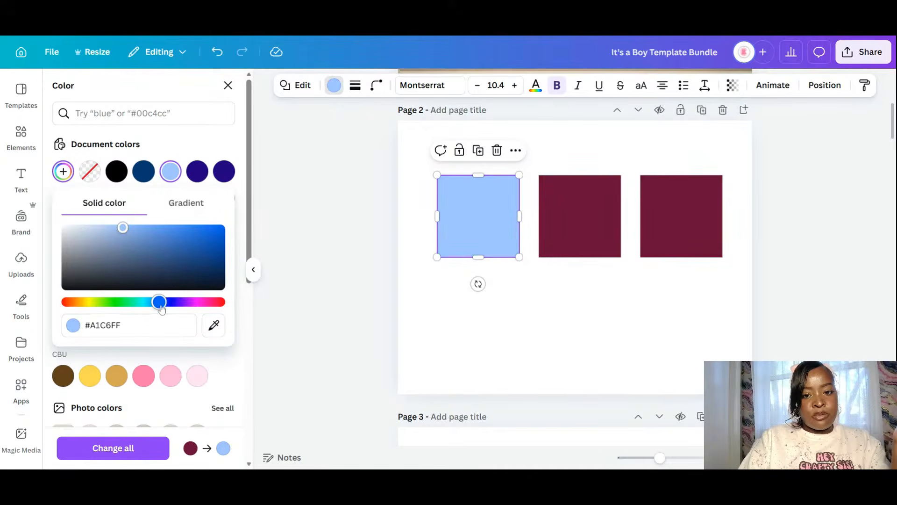
- Recolour the middle square a paler, cyan-tinted blue
click(557, 216)
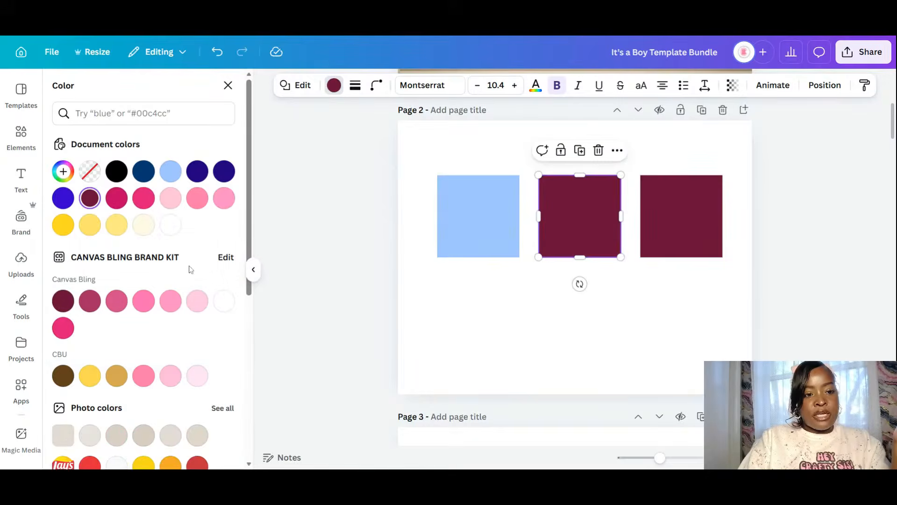
click(170, 171)
click(63, 171)
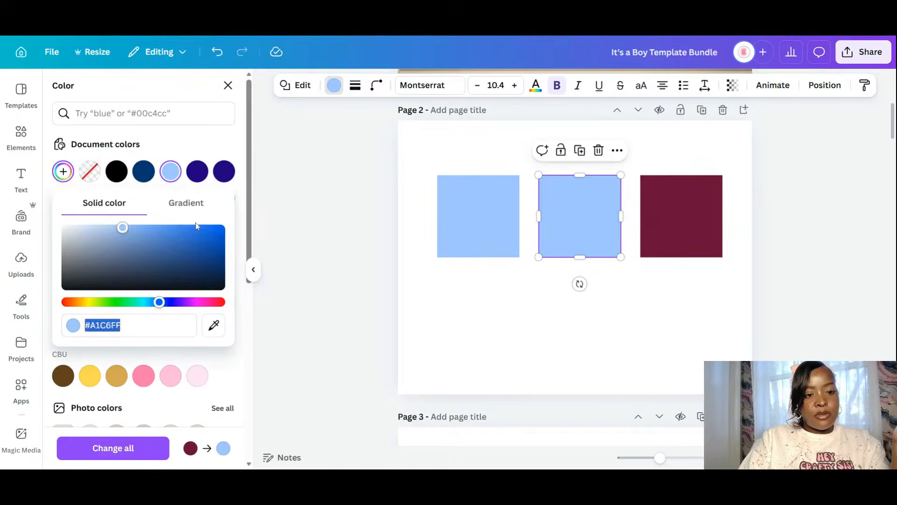
drag(123, 228, 129, 227)
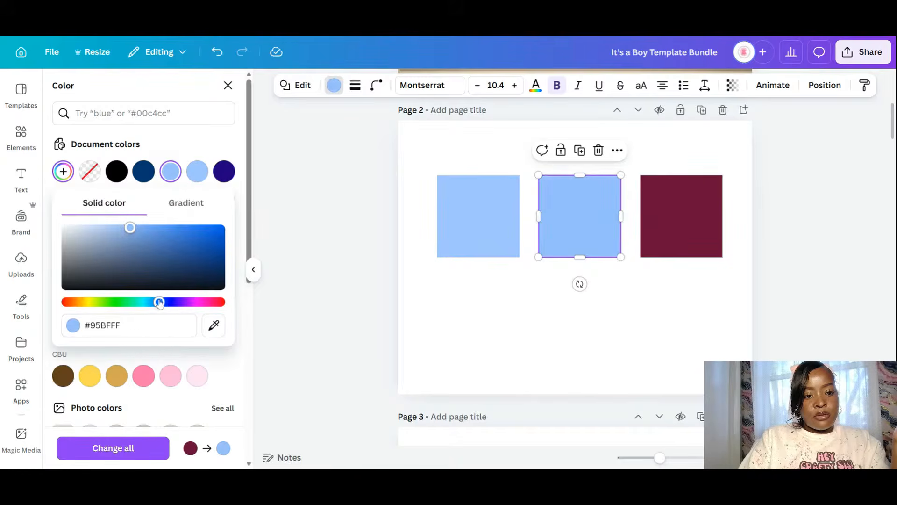
drag(160, 301, 148, 303)
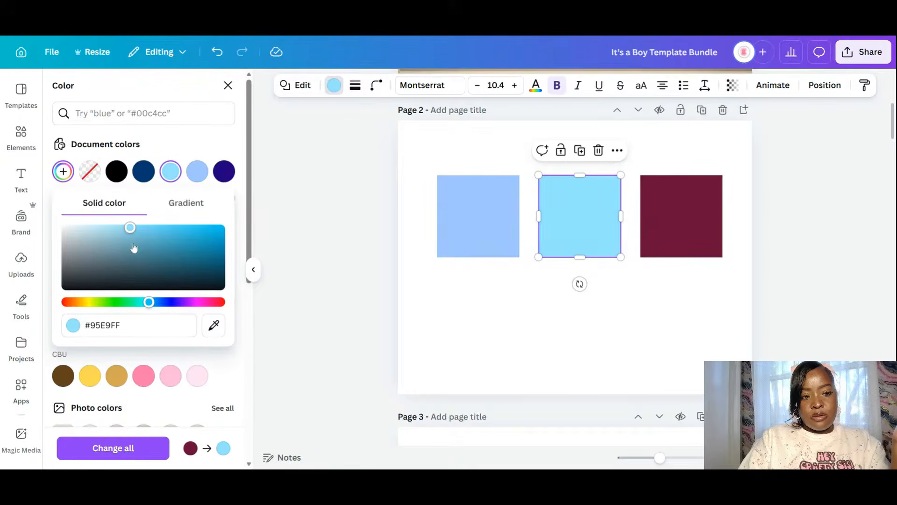
drag(129, 228, 102, 227)
- Recolour the right square a slightly deeper periwinkle blue
click(665, 212)
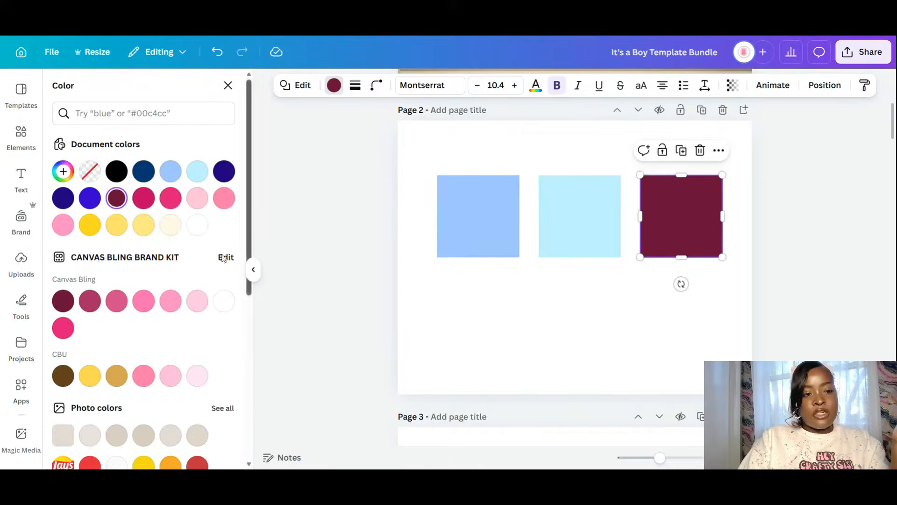
click(90, 198)
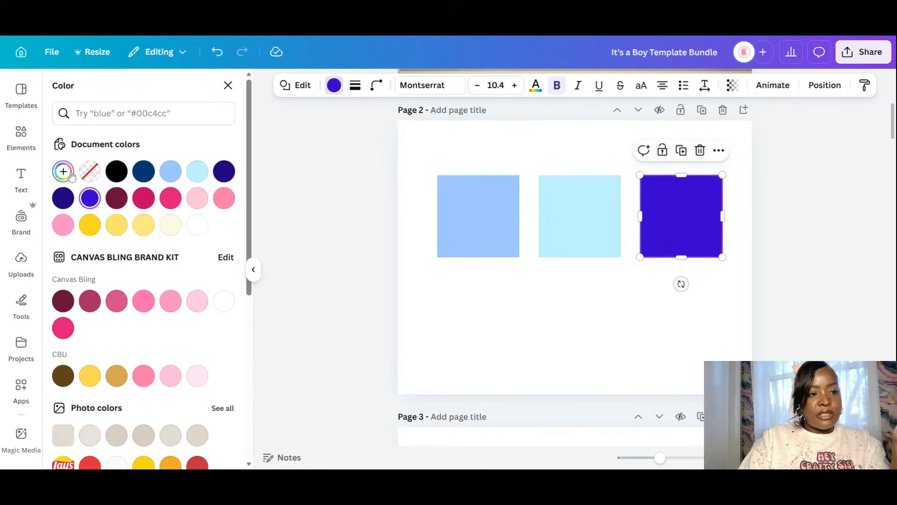
click(63, 171)
drag(212, 235, 125, 228)
drag(175, 302, 159, 304)
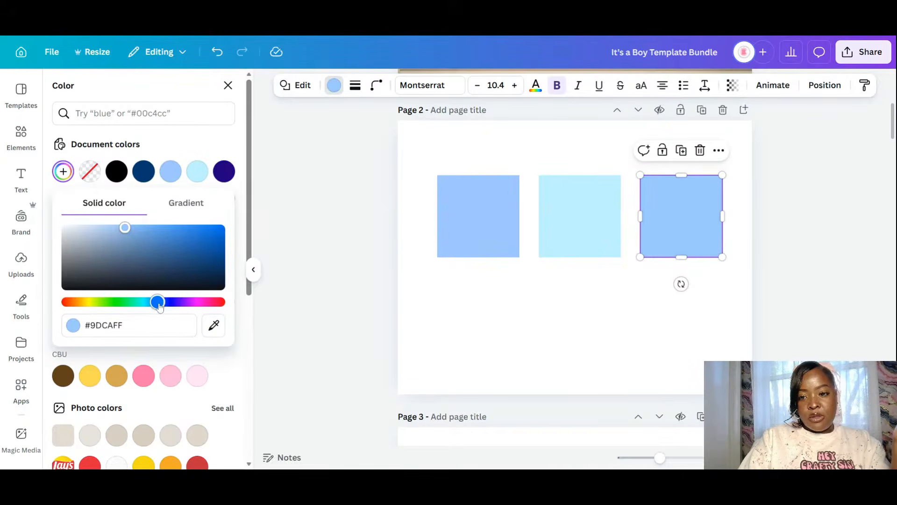
drag(133, 229, 143, 227)
click(565, 309)
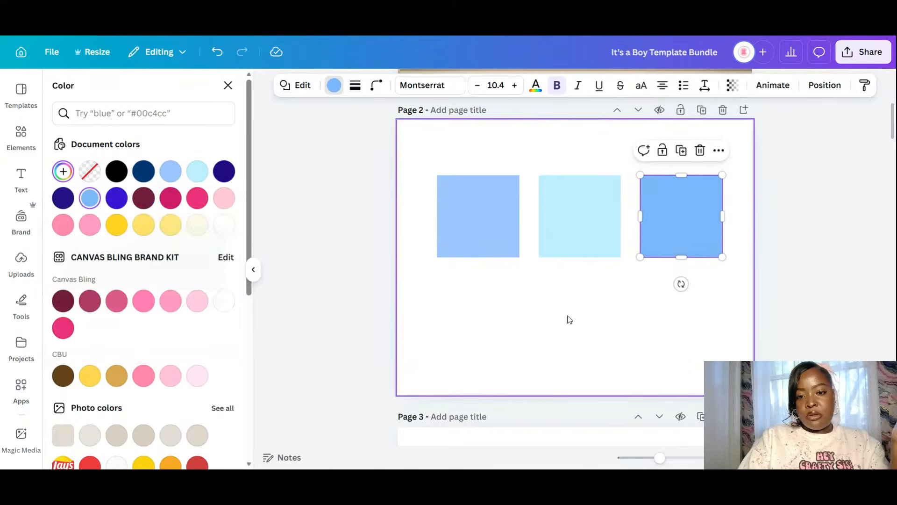
- Reorder the squares so the palest blue sits on the left and the light blue in the middle
click(576, 217)
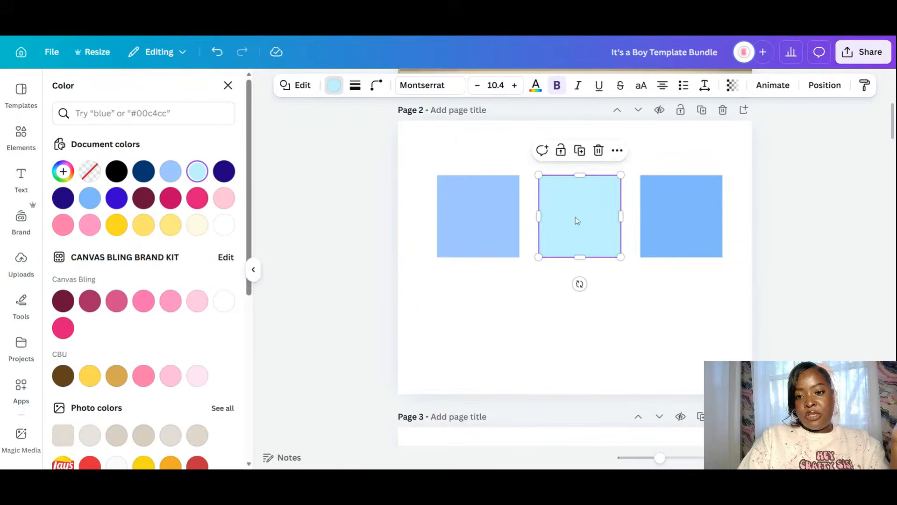
drag(577, 221, 509, 312)
click(484, 204)
drag(478, 214, 573, 209)
drag(520, 306, 466, 219)
click(744, 253)
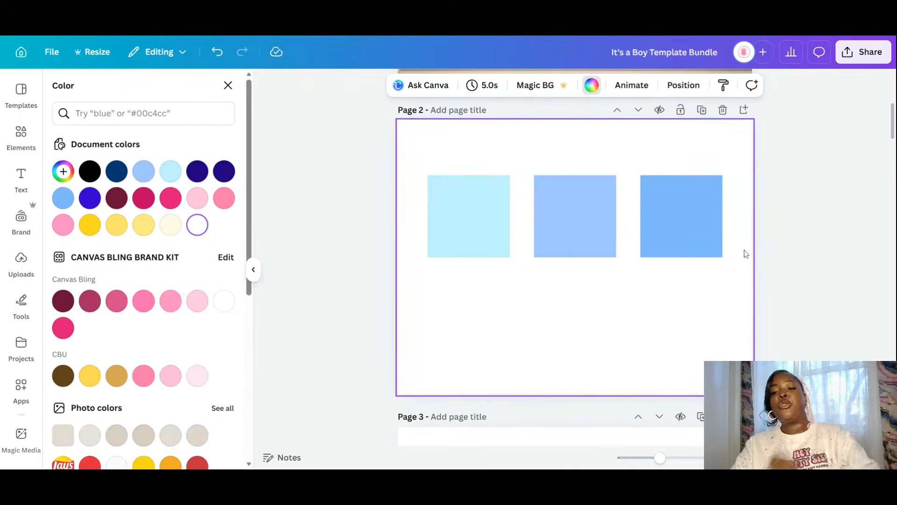
scroll(759, 279, up, 5)
scroll(758, 279, down, 2)
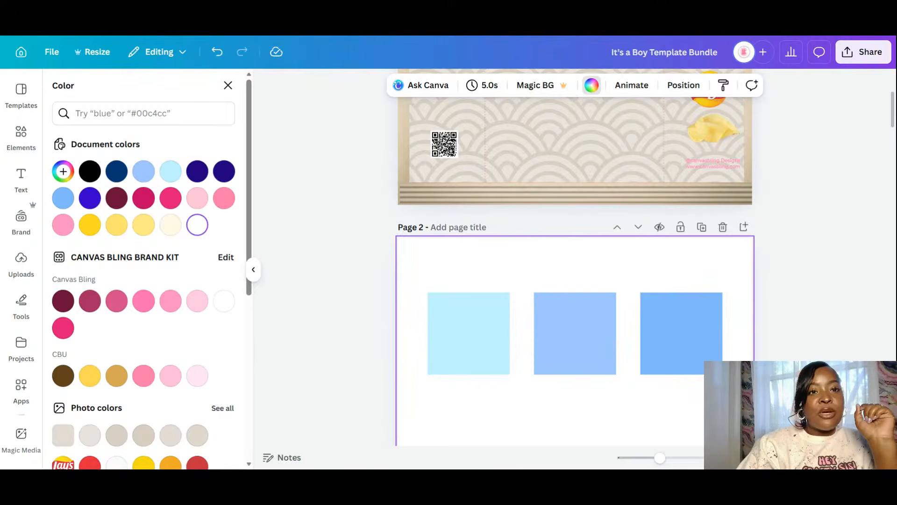
- Duplicate the chip bag page and copy a blue square from Page 3 onto Page 2
click(681, 333)
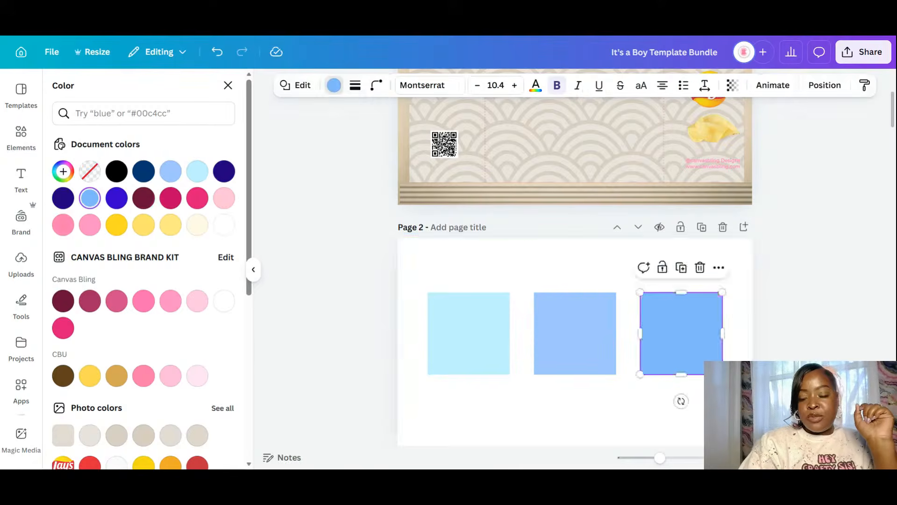
scroll(682, 333, up, 4)
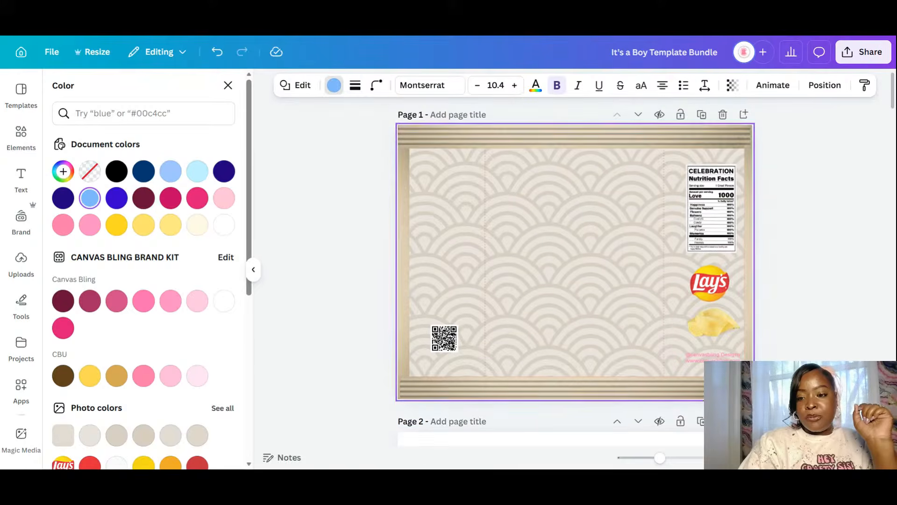
click(701, 114)
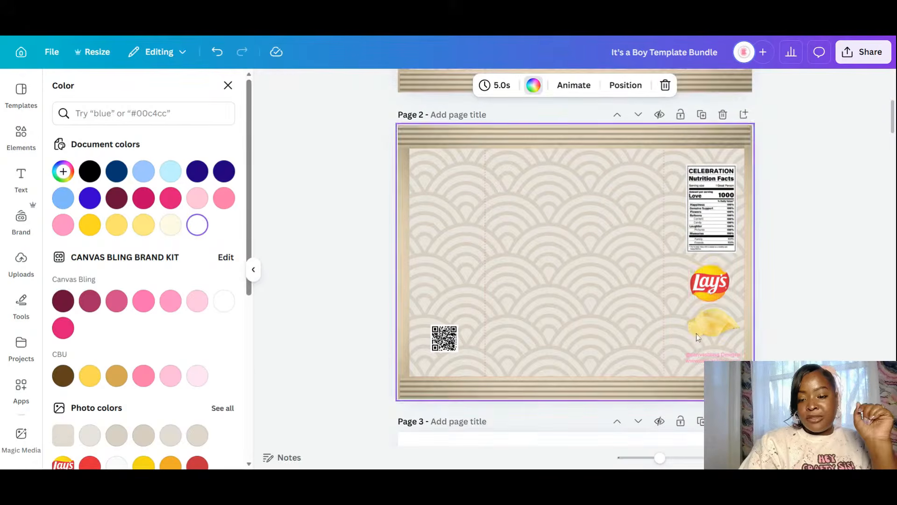
scroll(696, 333, down, 5)
click(691, 253)
scroll(693, 254, up, 4)
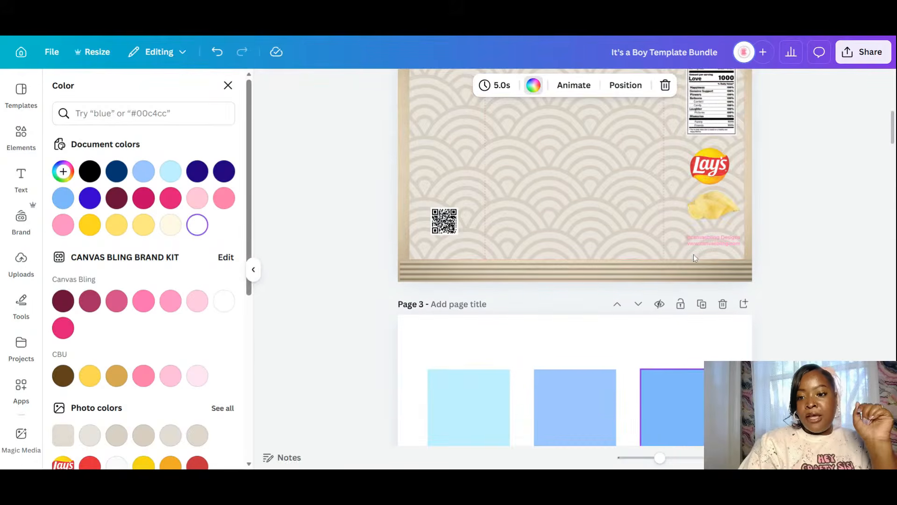
click(681, 430)
click(679, 347)
drag(700, 414, 568, 153)
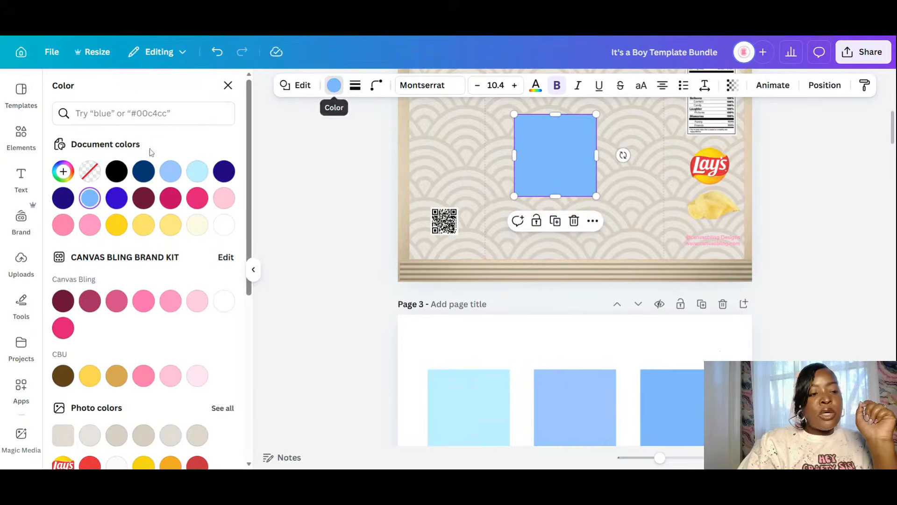
- Switch the square's fill to a gradient and make its second colour a rich deep blue
click(63, 171)
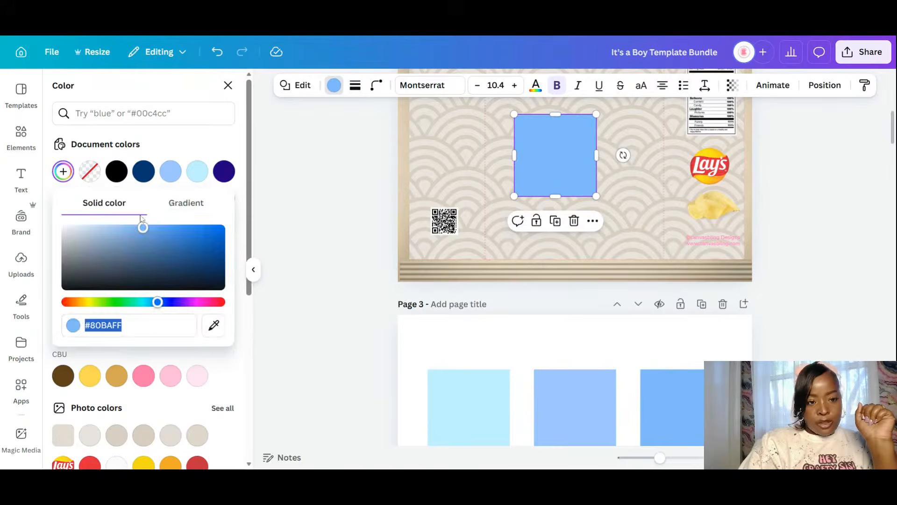
click(178, 206)
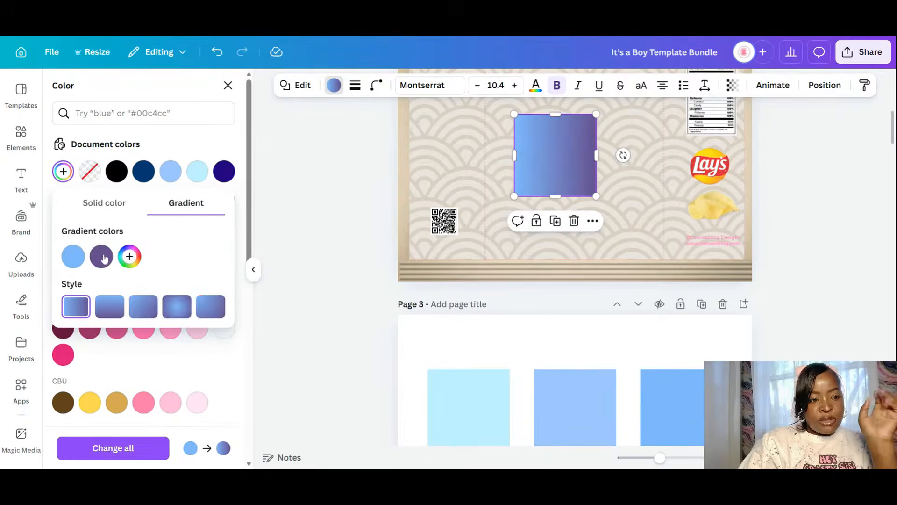
click(101, 256)
drag(212, 360, 196, 362)
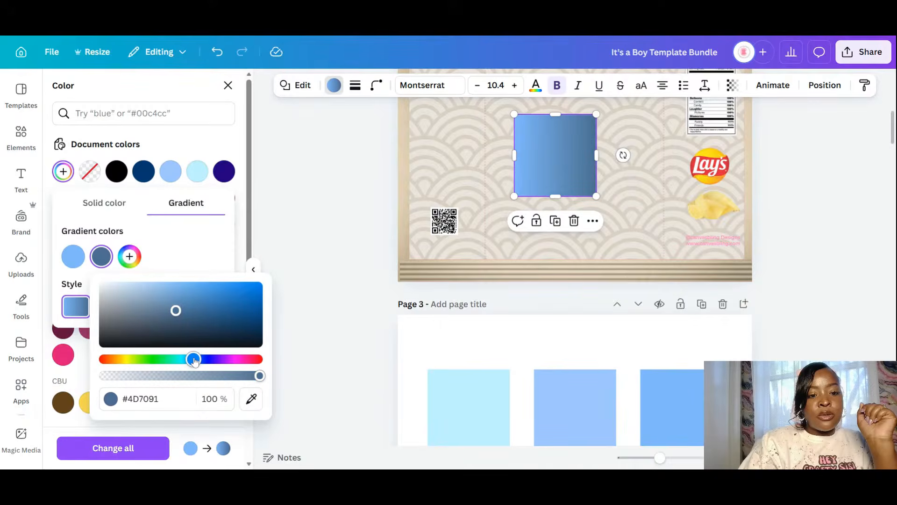
mouse_move(232, 311)
mouse_down()
mouse_move(244, 295)
mouse_move(270, 316)
mouse_move(259, 304)
mouse_move(239, 310)
mouse_up()
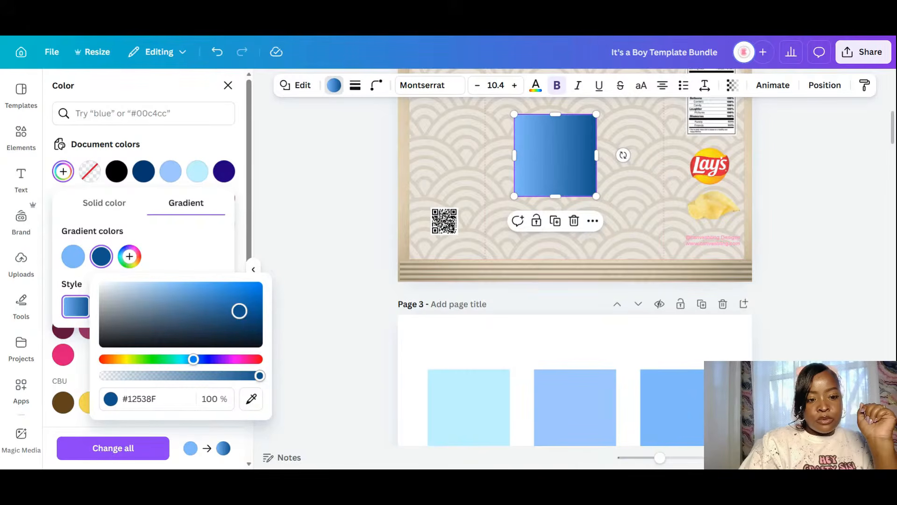
drag(194, 360, 192, 359)
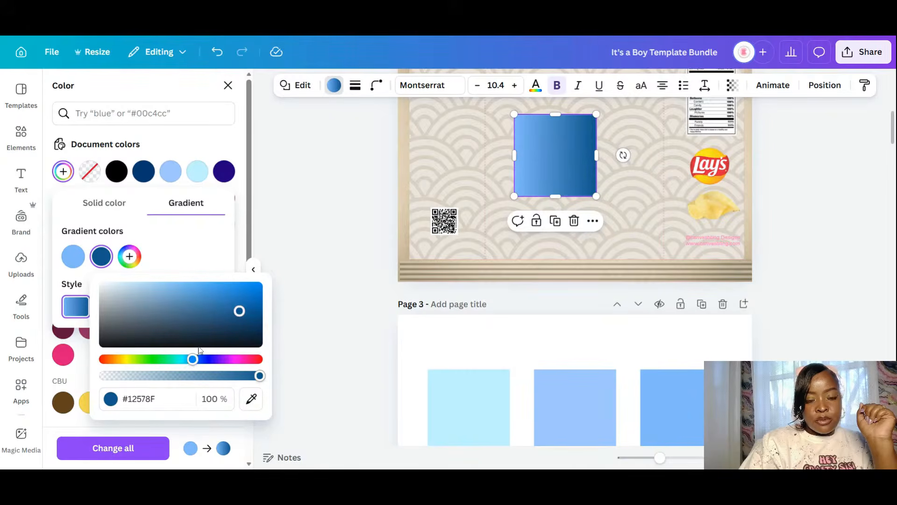
drag(239, 311, 267, 308)
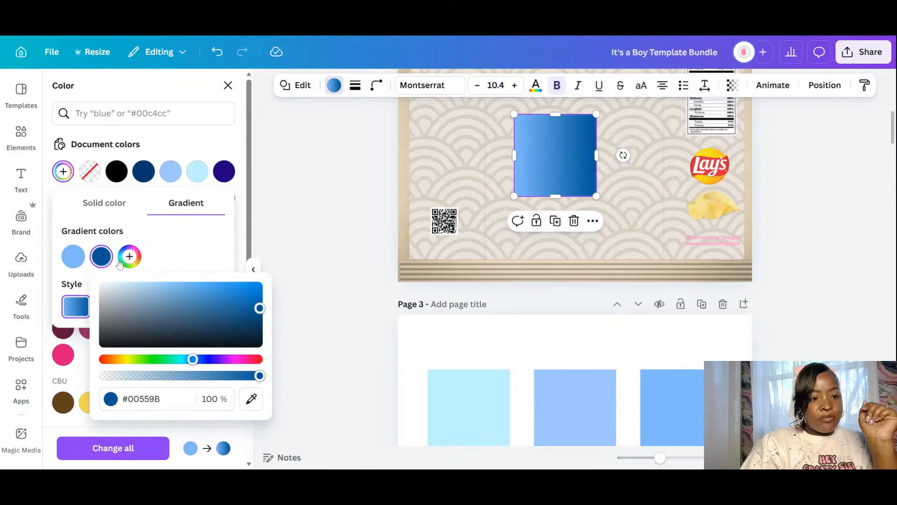
click(174, 255)
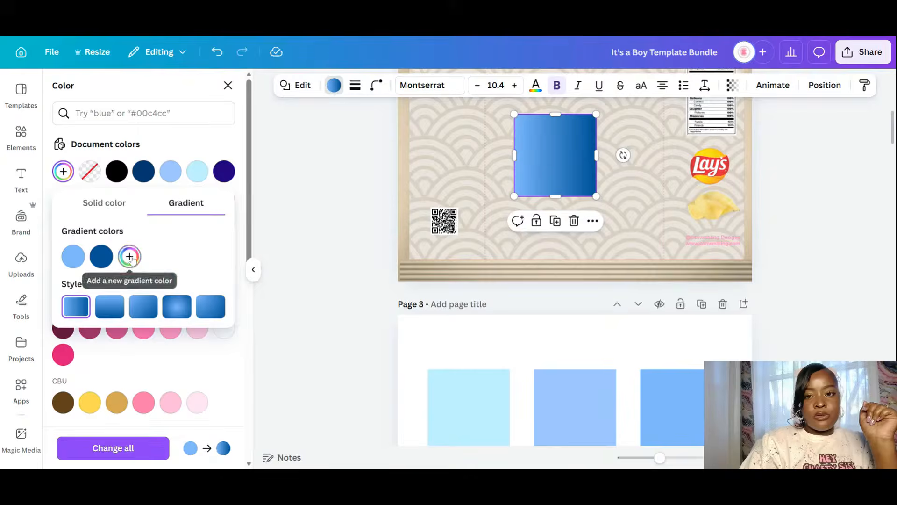
- Add extra gradient stops, alternating light blue between the dark blue bands
click(130, 257)
click(74, 256)
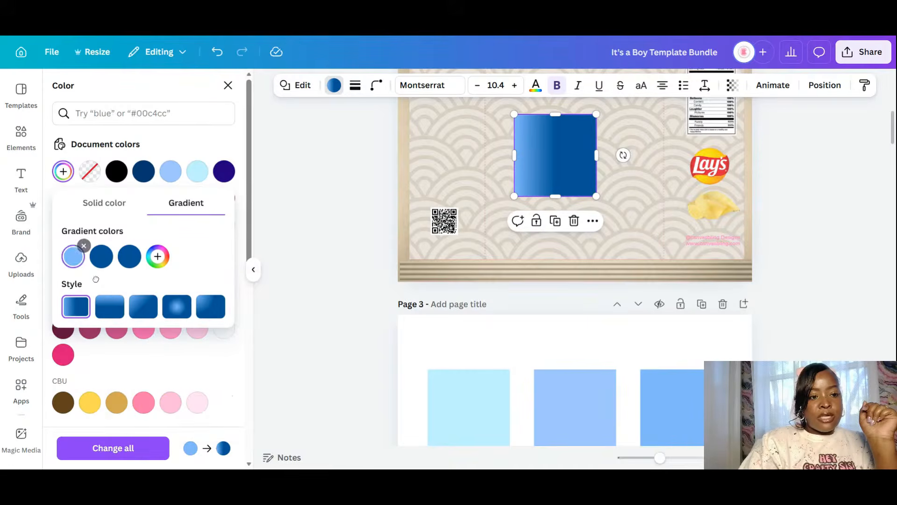
drag(74, 256, 106, 259)
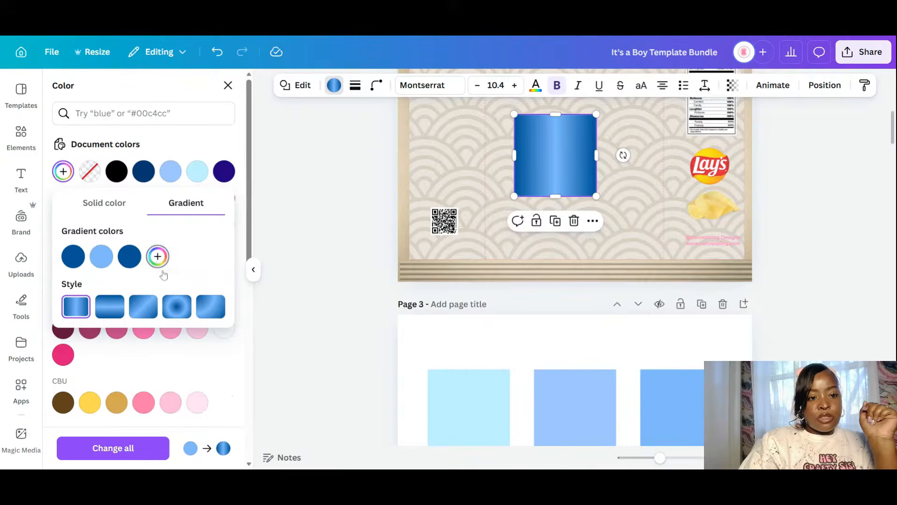
click(157, 256)
click(313, 408)
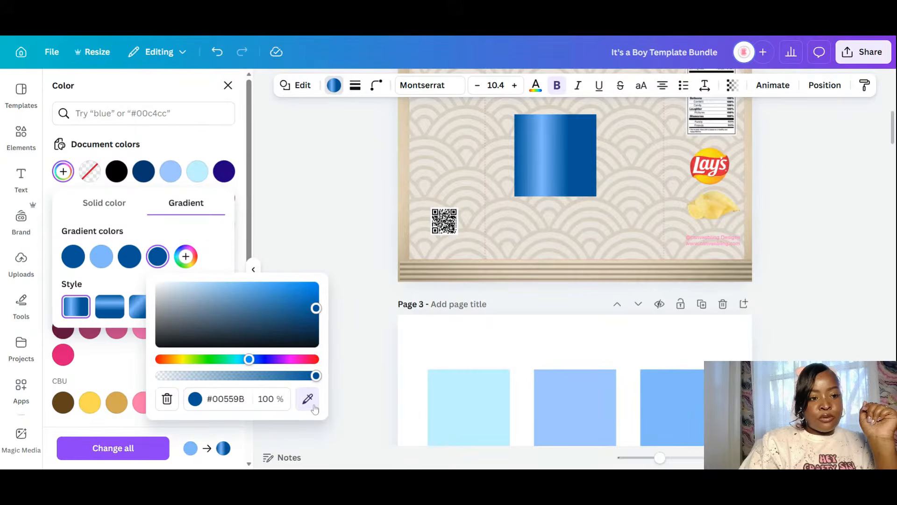
click(98, 264)
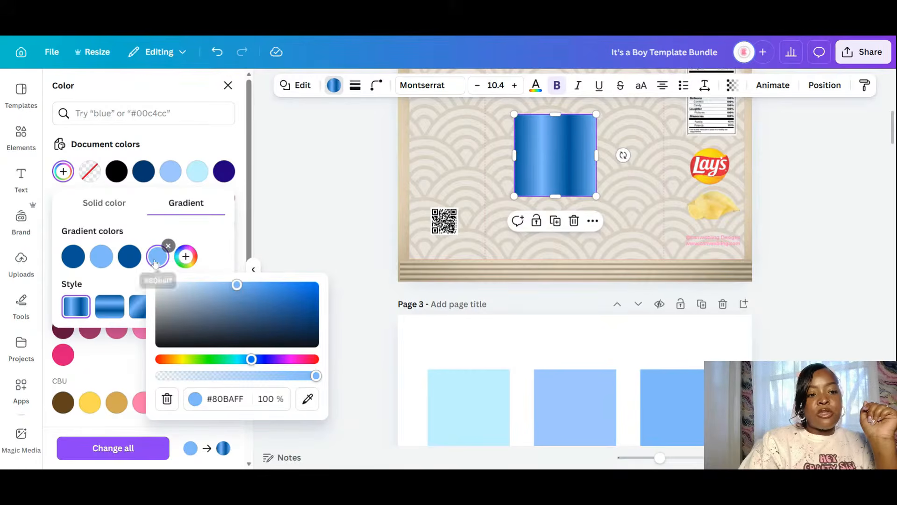
drag(130, 256, 161, 262)
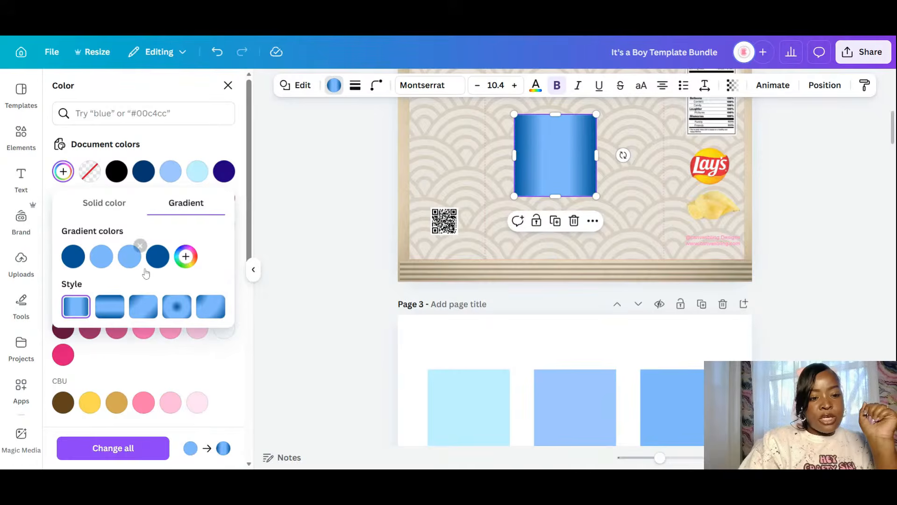
click(186, 256)
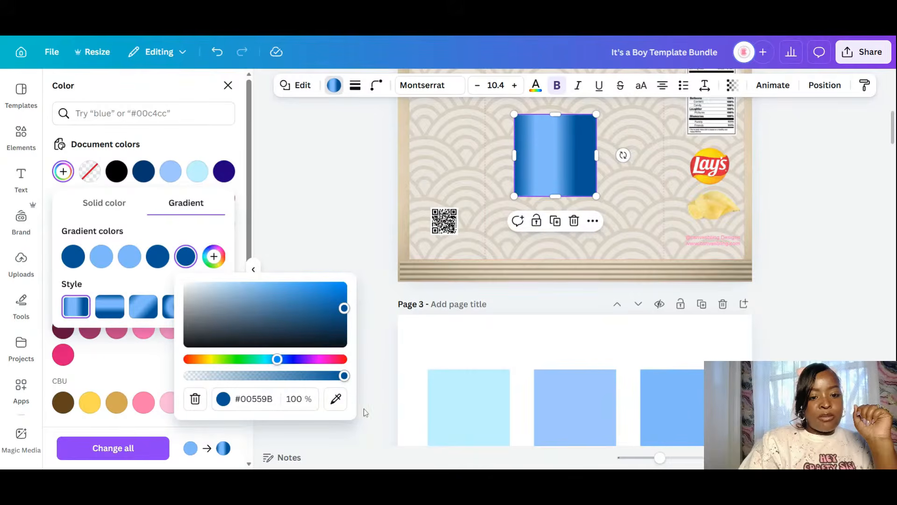
click(214, 257)
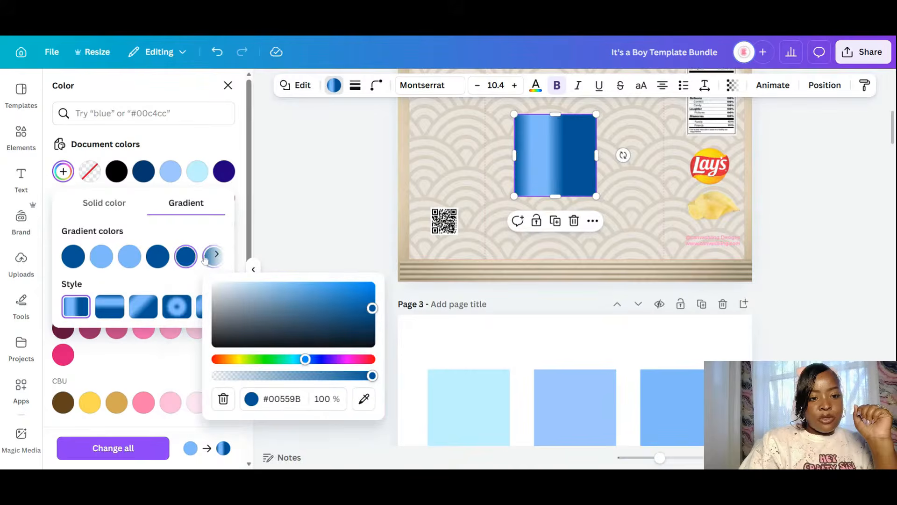
- Set the fourth and fifth gradient stops to light blue and flatten the square into a thin bar
click(157, 258)
click(309, 400)
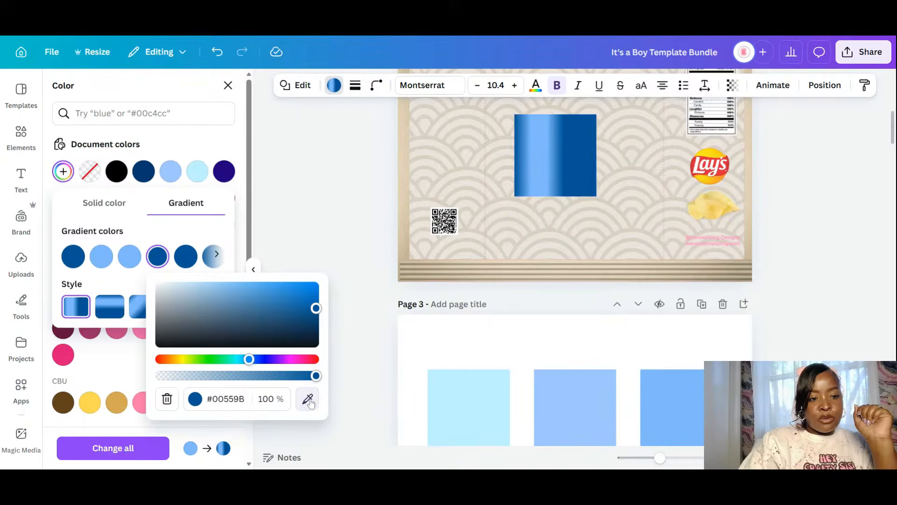
click(129, 256)
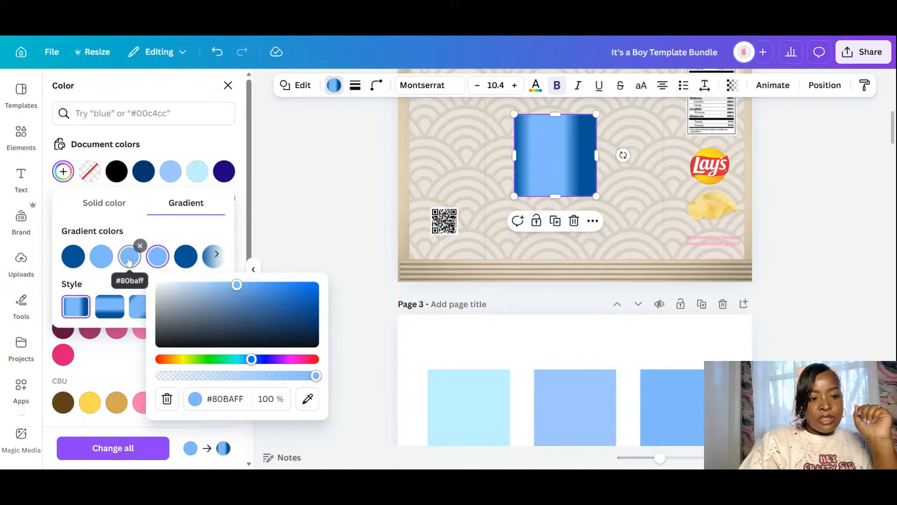
click(186, 256)
click(337, 403)
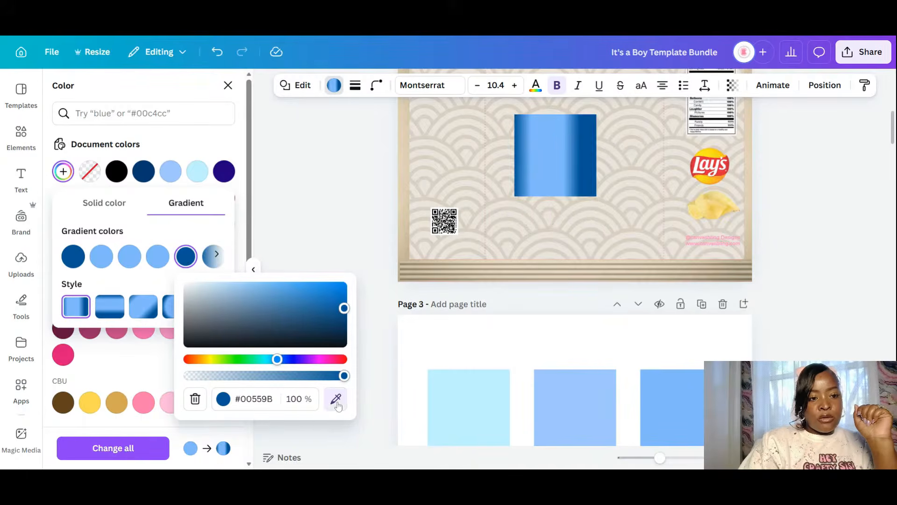
click(130, 256)
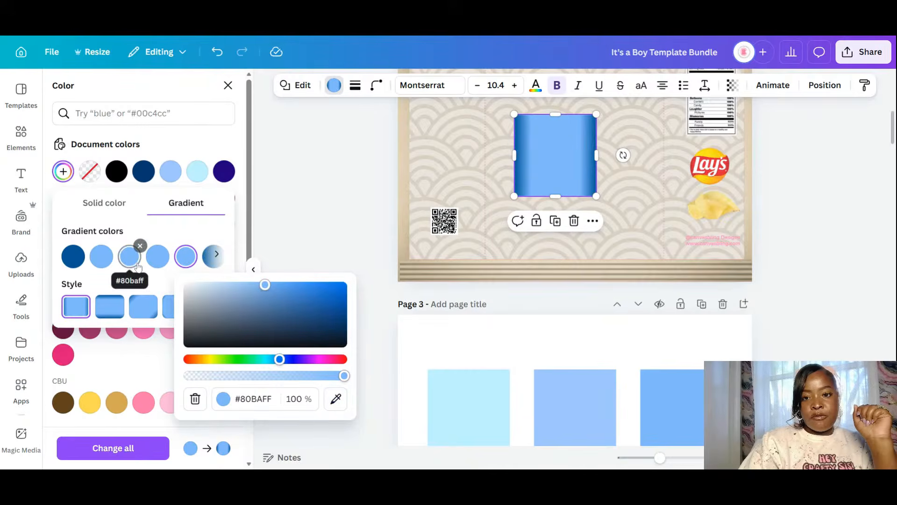
click(164, 226)
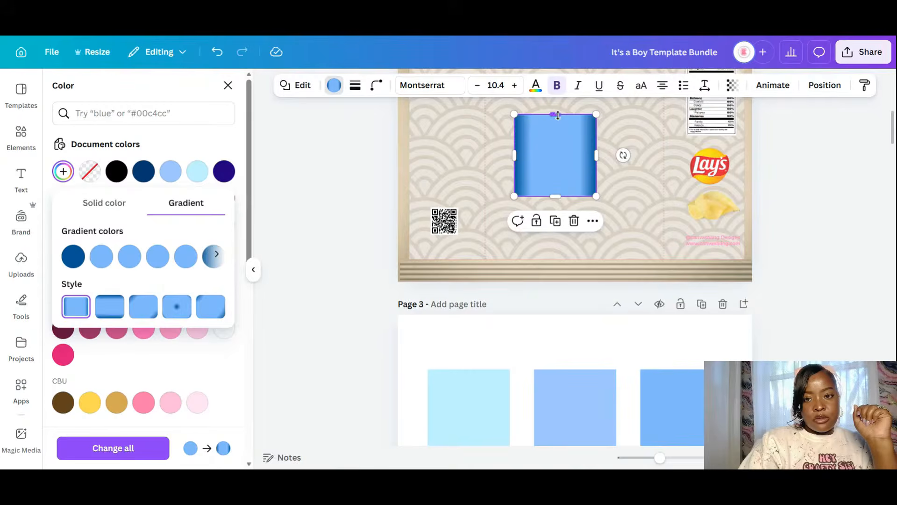
drag(557, 115, 751, 270)
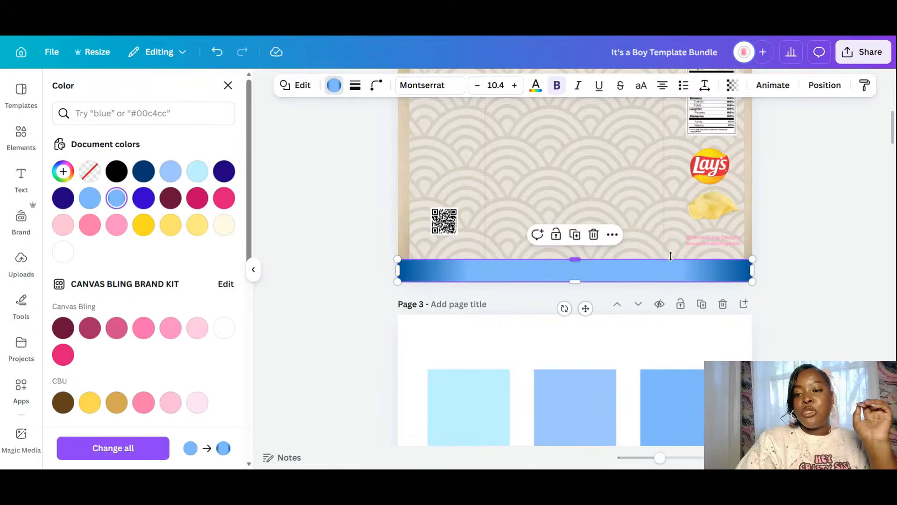
- Duplicate the blue gradient bar onto Page 2's top edge
scroll(671, 255, up, 3)
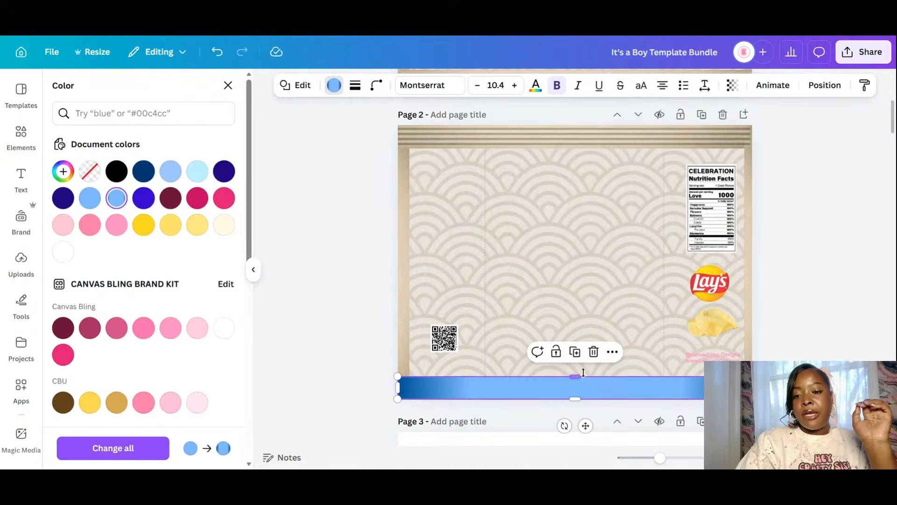
click(575, 353)
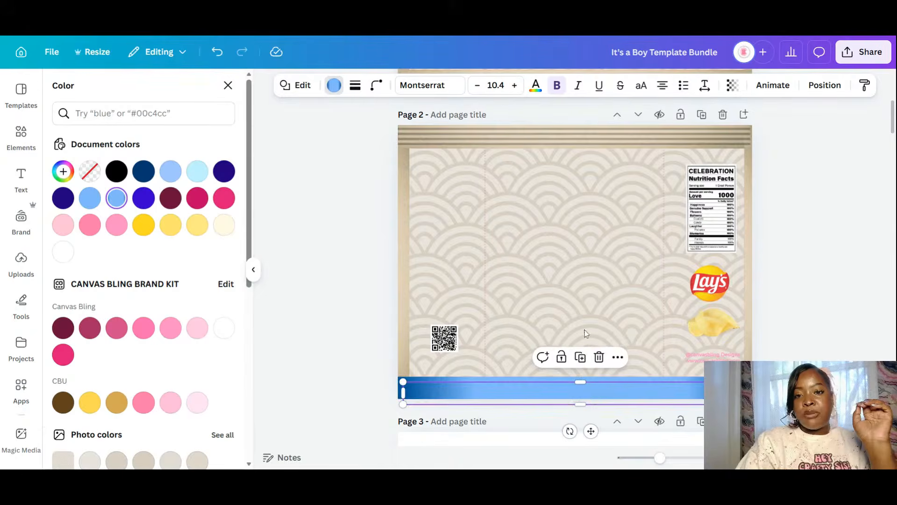
drag(593, 396, 553, 225)
- Shorten and rotate a bar copy upright for the left edge, then duplicate it to the right edge
click(580, 175)
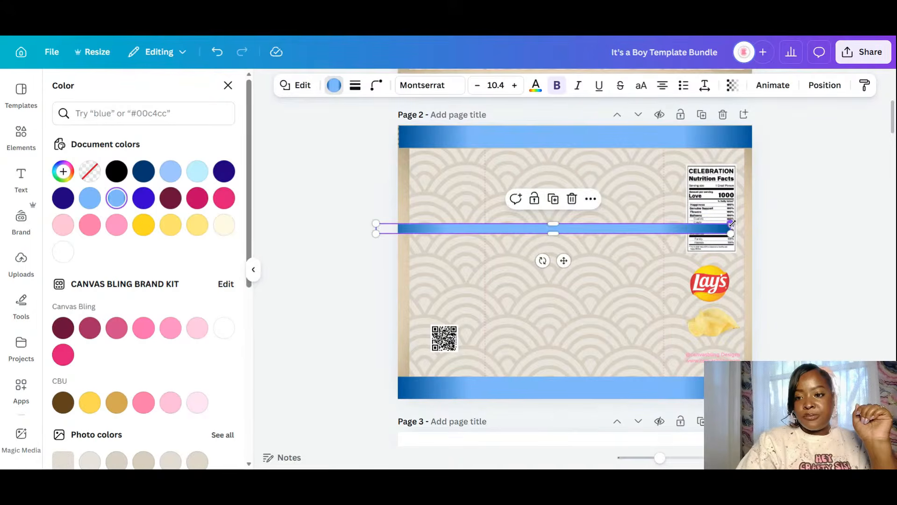
drag(731, 228, 631, 224)
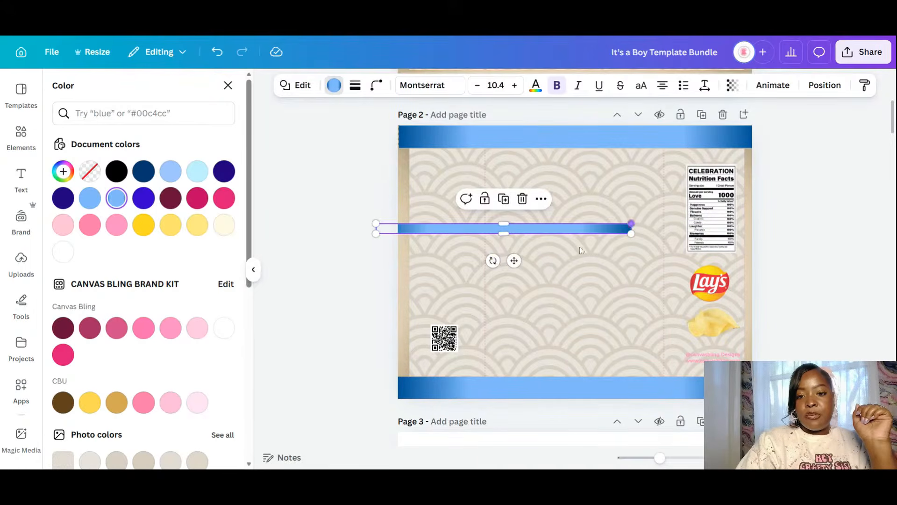
drag(492, 260, 471, 218)
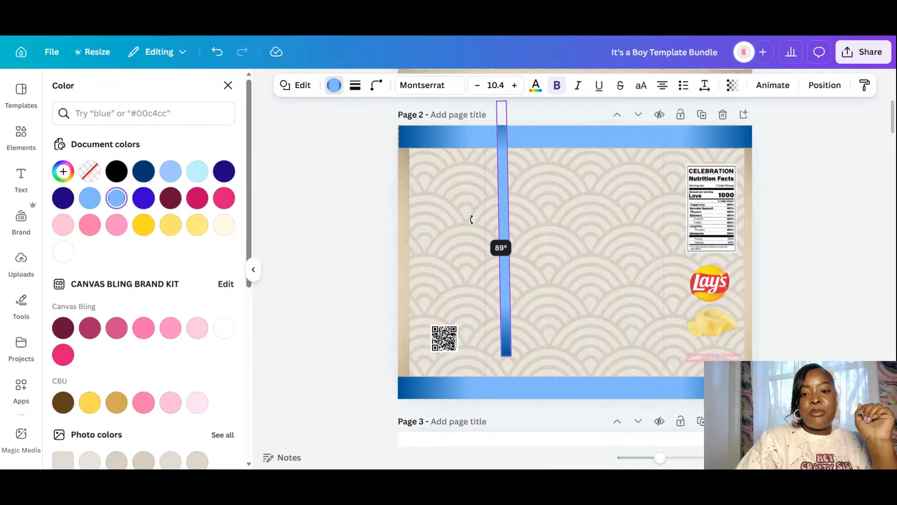
drag(471, 218, 370, 273)
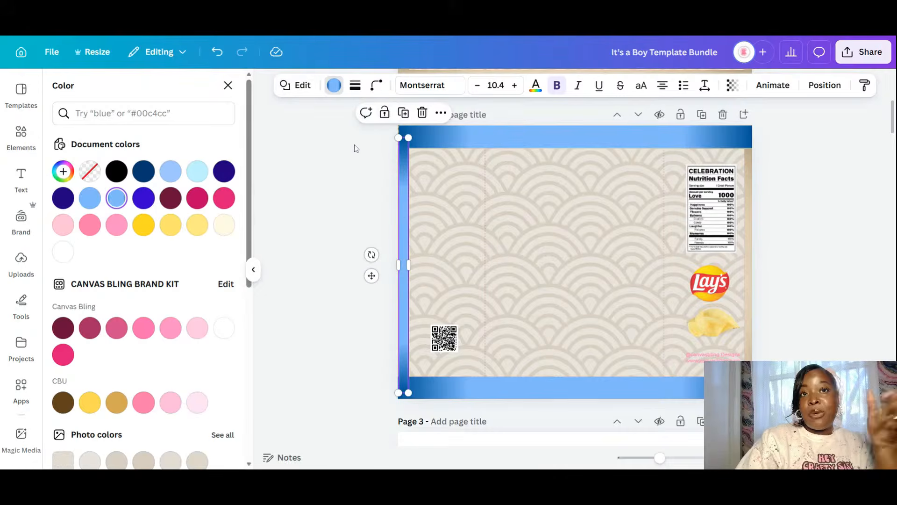
click(403, 113)
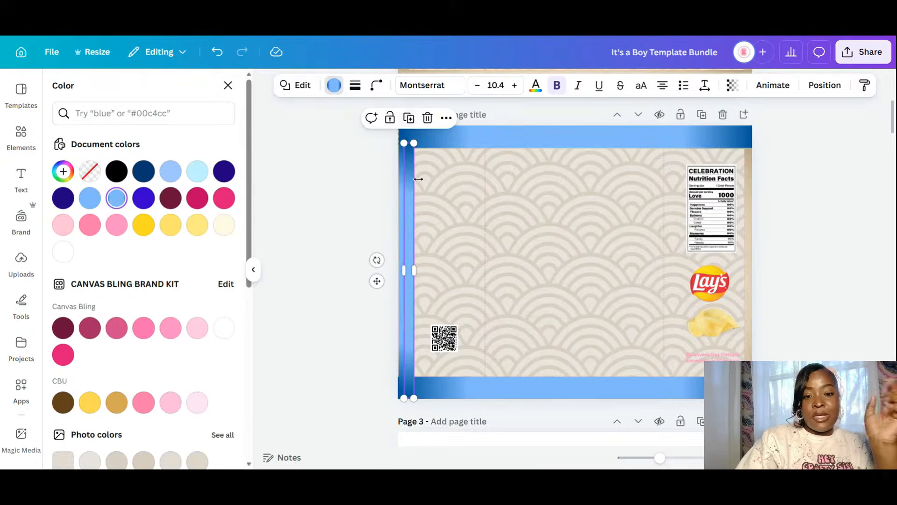
drag(377, 281, 720, 276)
- Adjust the layer order of the top, left and bottom blue border bars on page 2
click(818, 261)
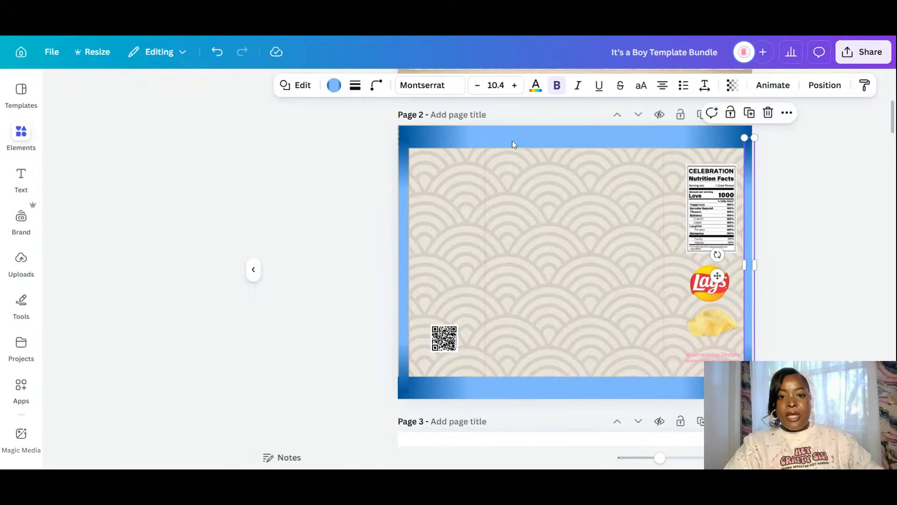
click(512, 141)
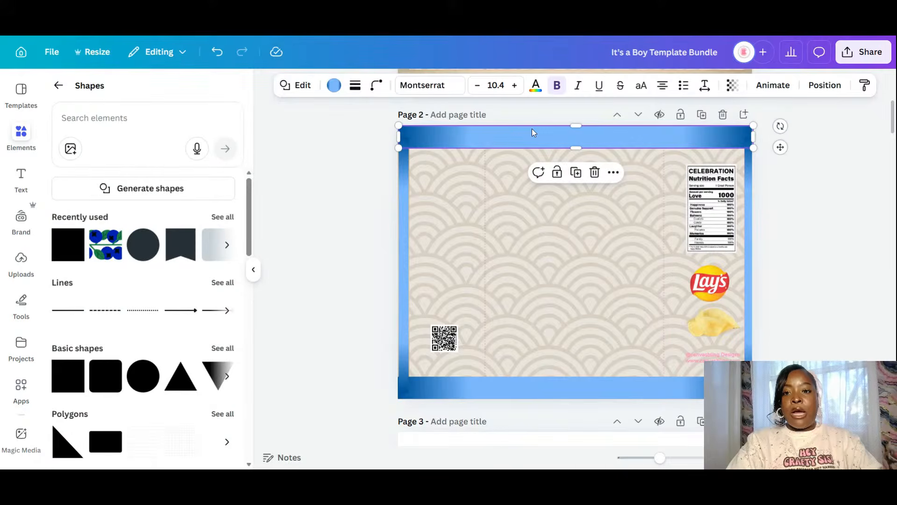
click(825, 86)
click(190, 144)
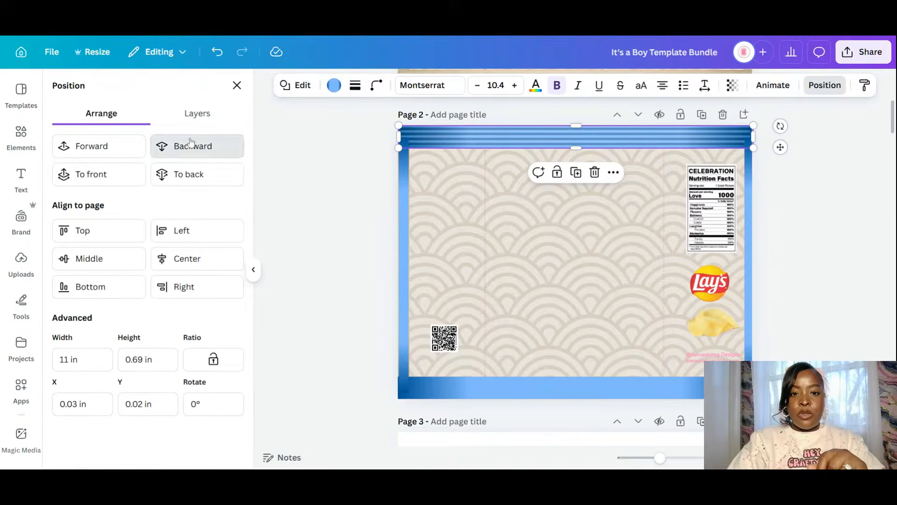
click(403, 191)
click(213, 153)
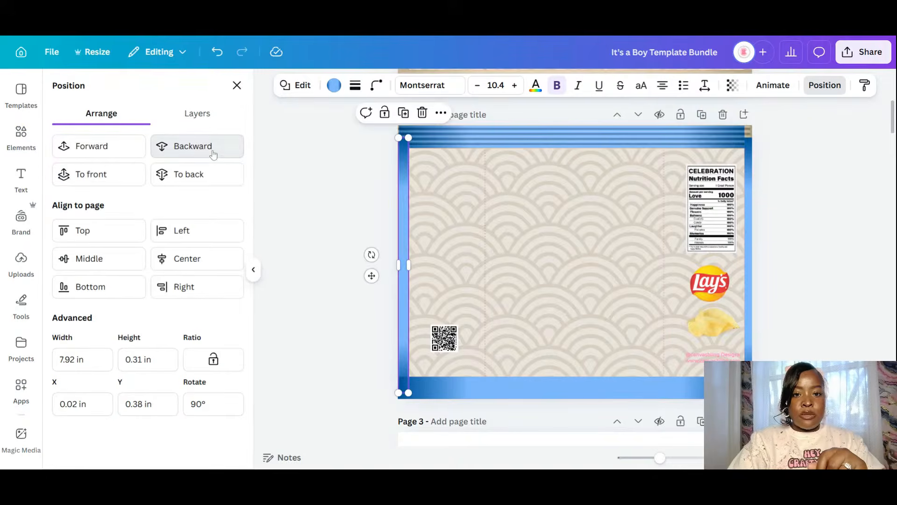
click(213, 154)
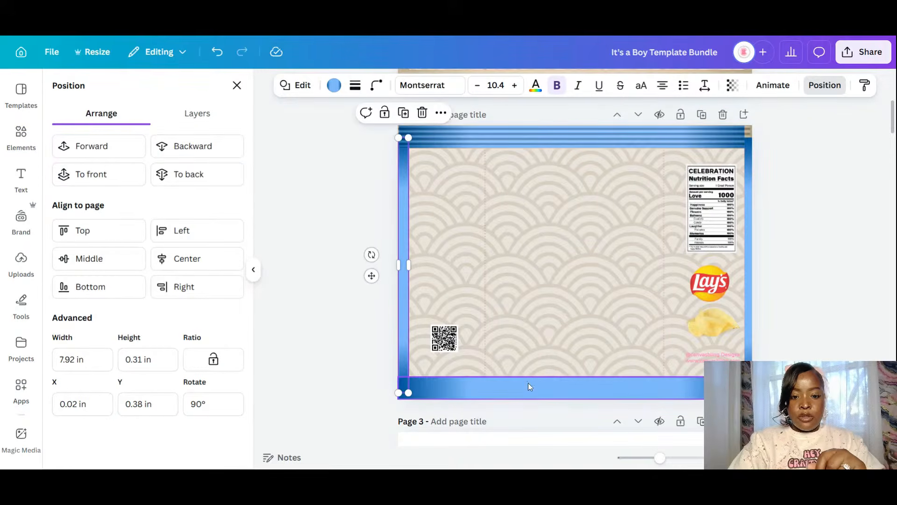
click(528, 383)
click(208, 154)
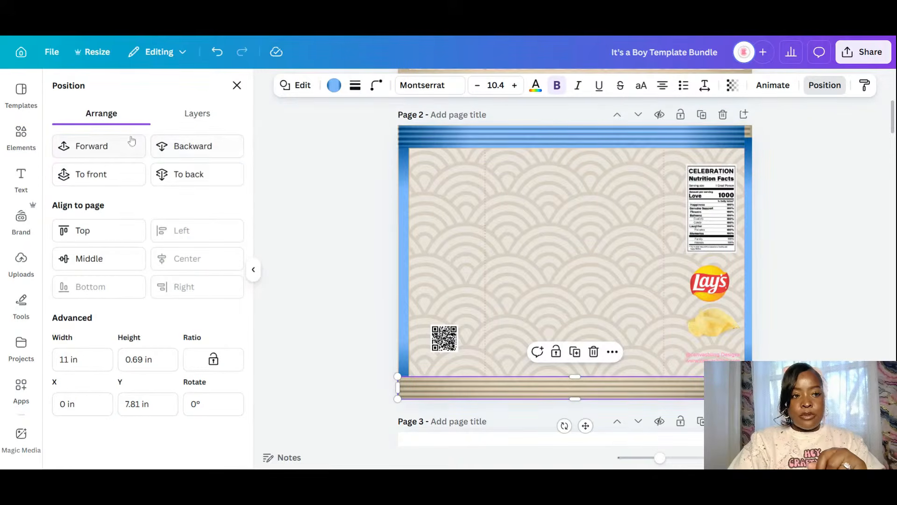
click(107, 143)
- Lengthen the right blue bar up to the top corner and tuck it behind the top bar
click(749, 173)
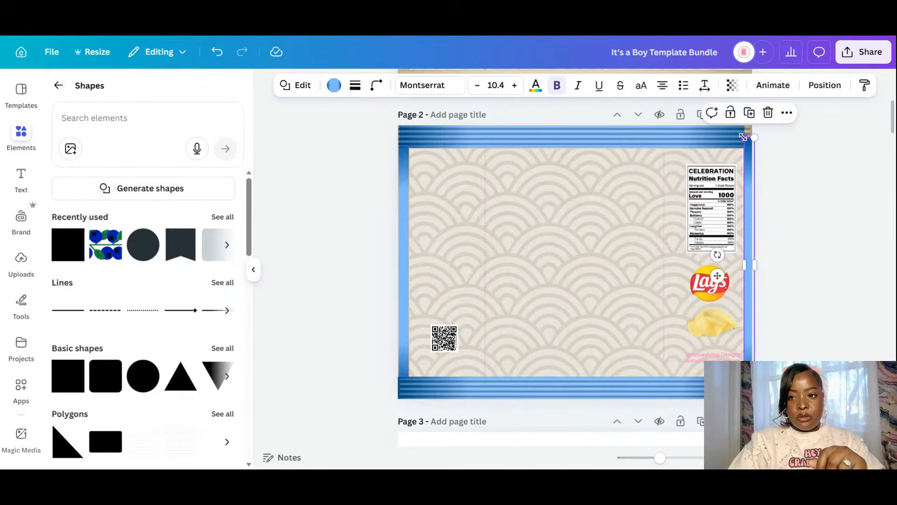
drag(743, 137, 743, 121)
click(825, 86)
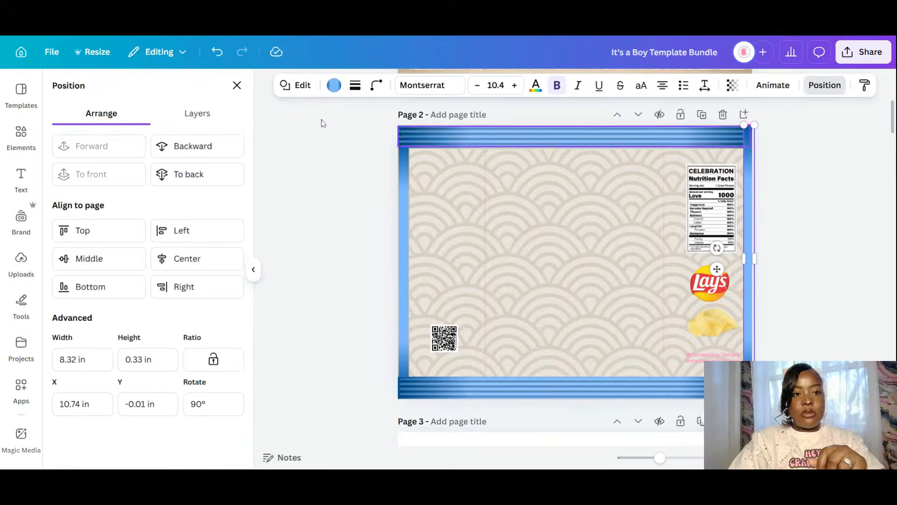
click(220, 147)
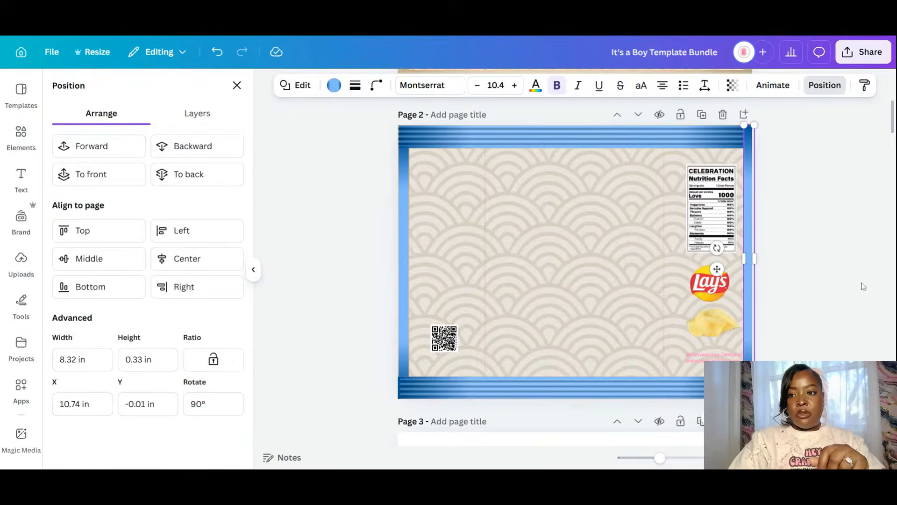
click(215, 150)
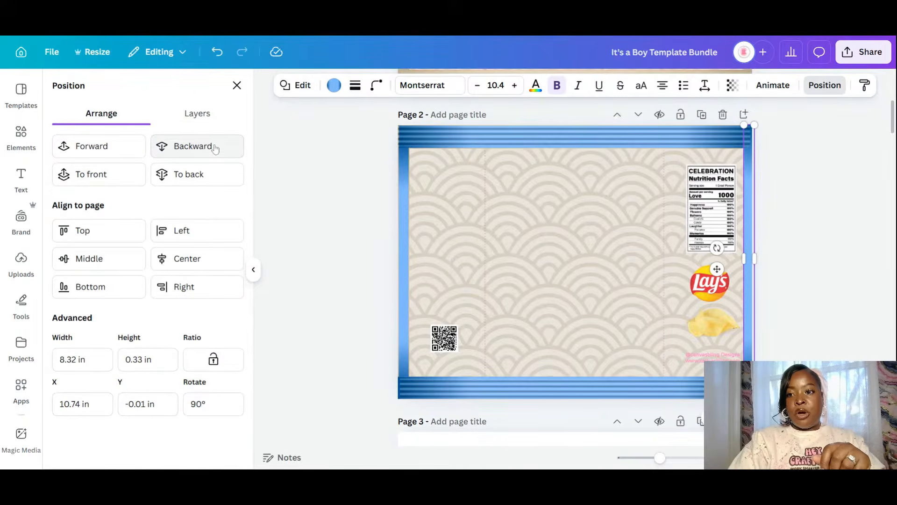
click(843, 261)
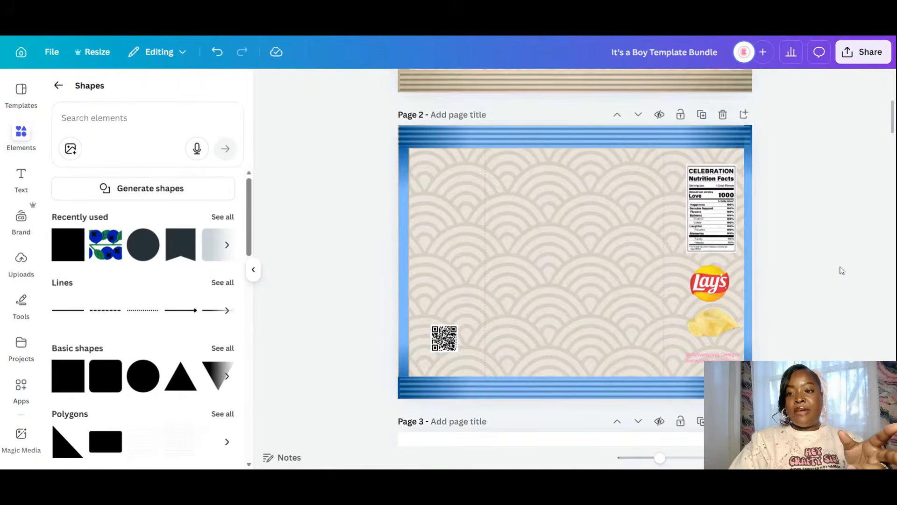
- Recolour the pink website credit text on page 1 dark indigo, after trying light blue
scroll(842, 270, up, 4)
scroll(841, 270, down, 5)
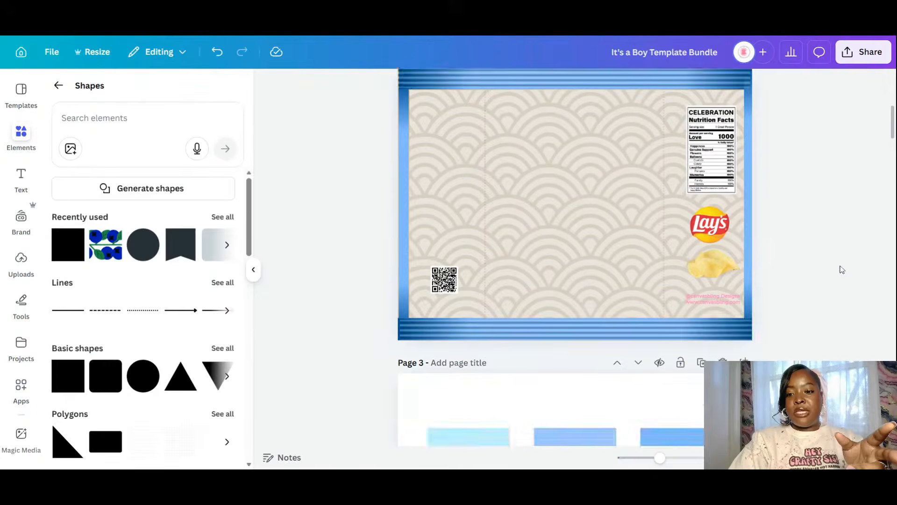
scroll(842, 270, up, 6)
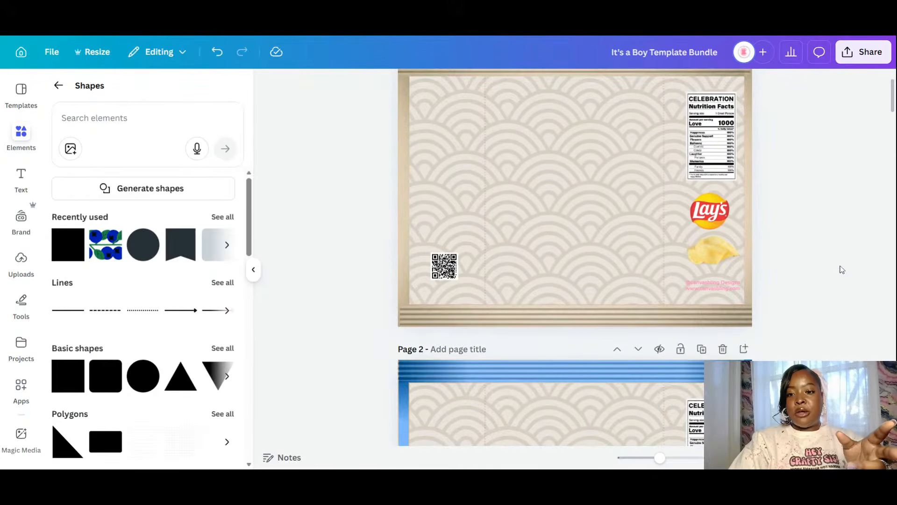
click(701, 290)
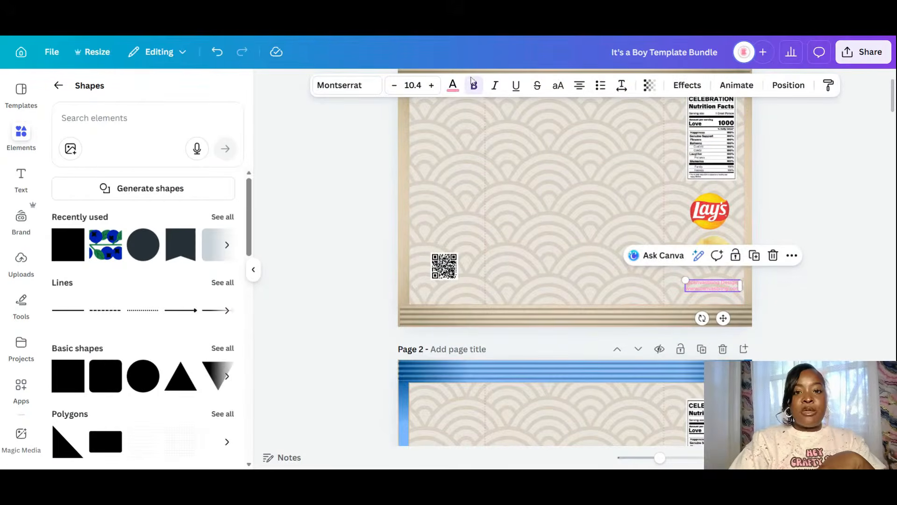
click(452, 85)
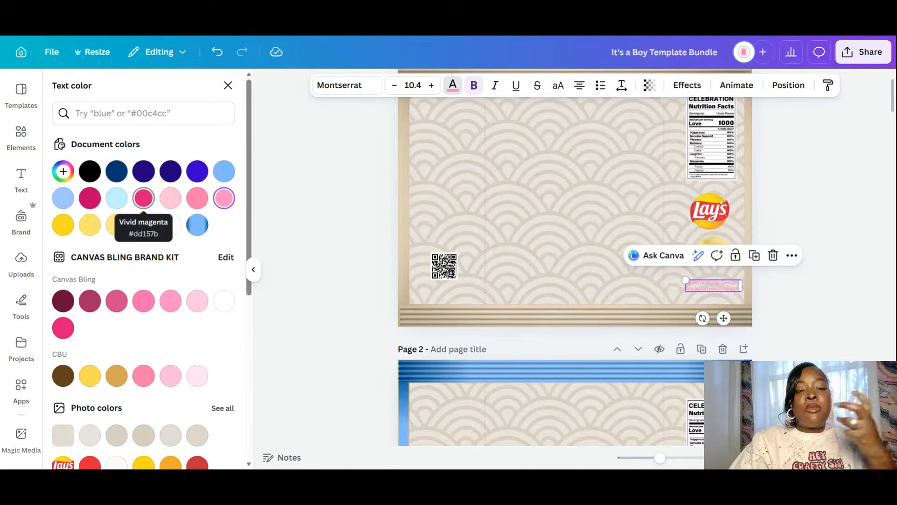
click(64, 198)
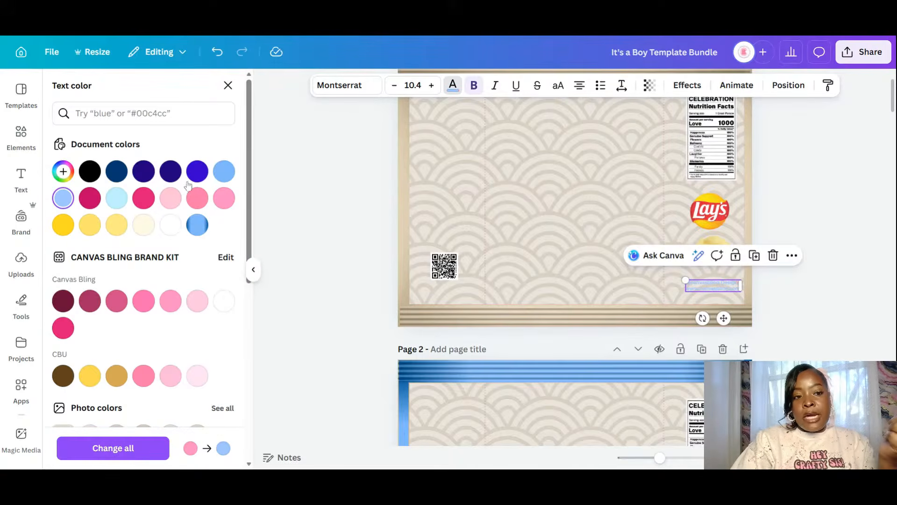
click(170, 172)
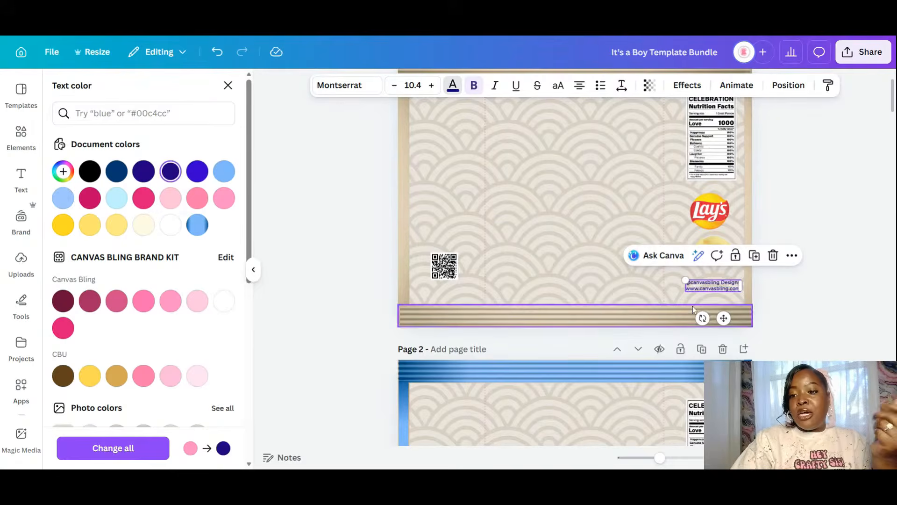
click(791, 288)
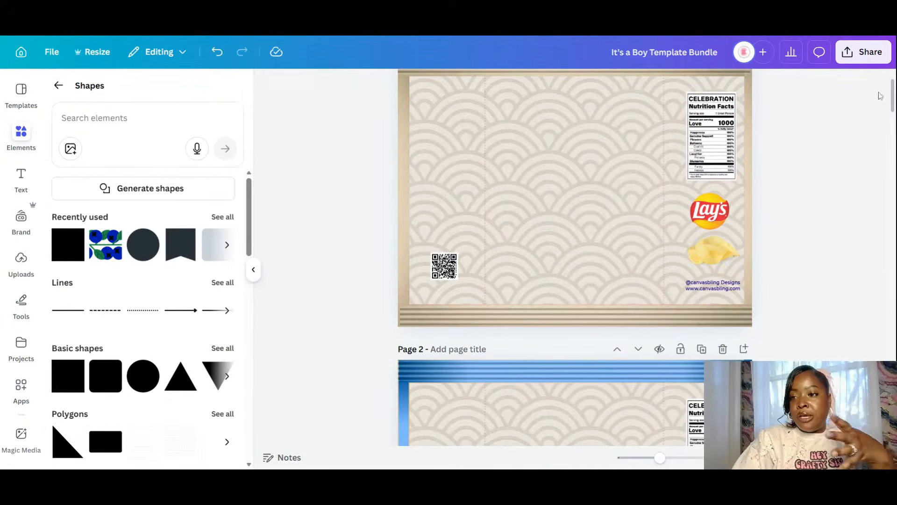
scroll(881, 96, up, 2)
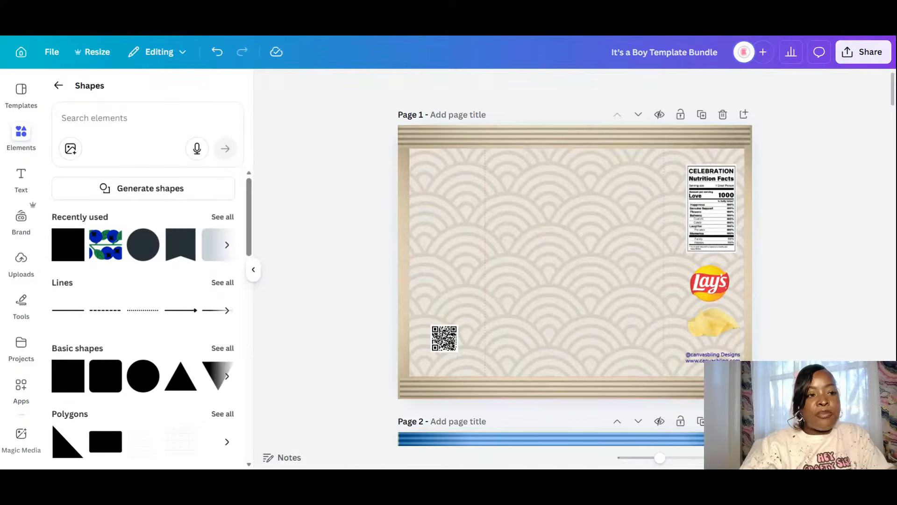
click(17, 131)
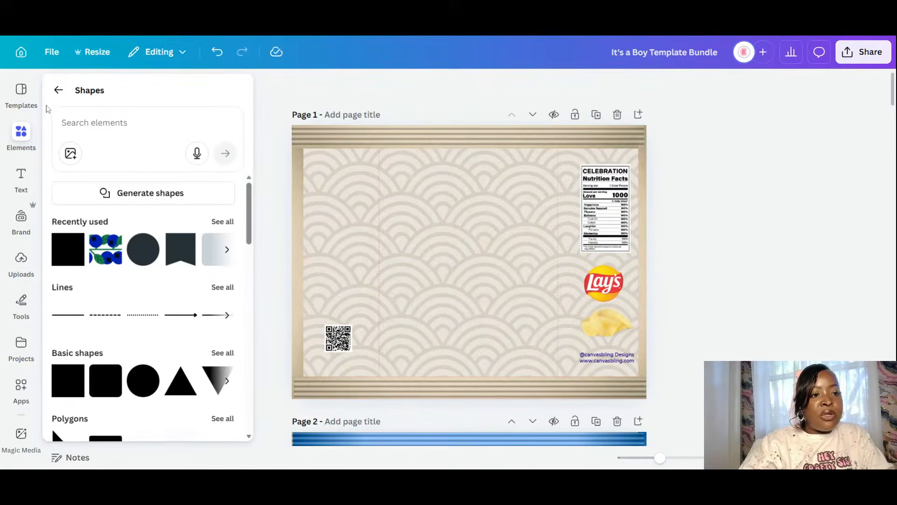
- Search the elements library for 'clouds'
click(59, 90)
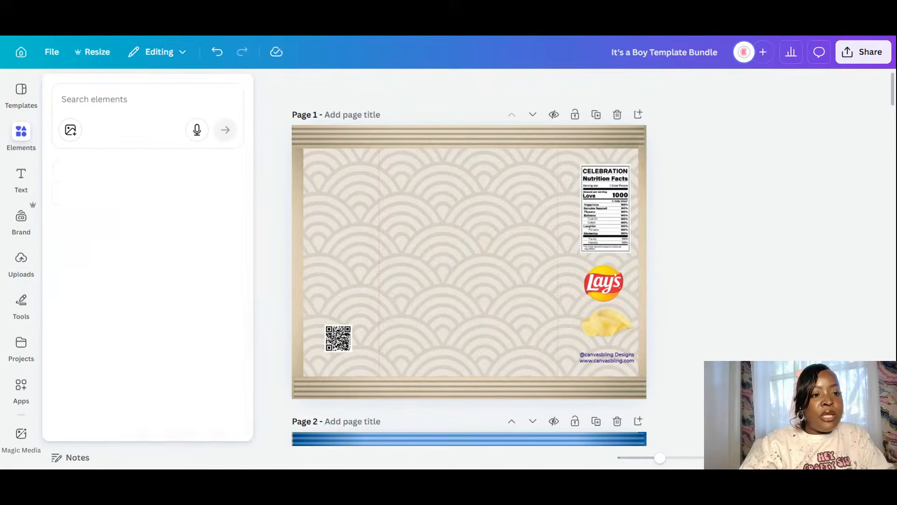
click(23, 136)
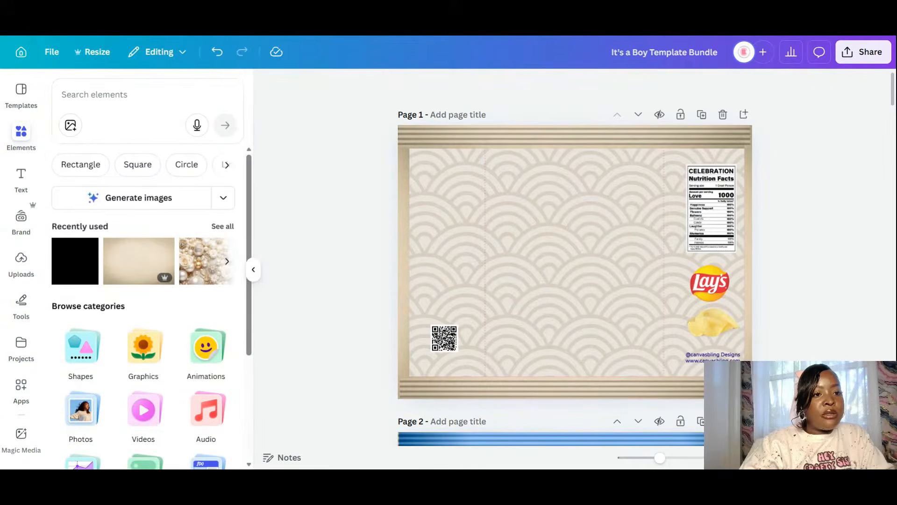
click(94, 95)
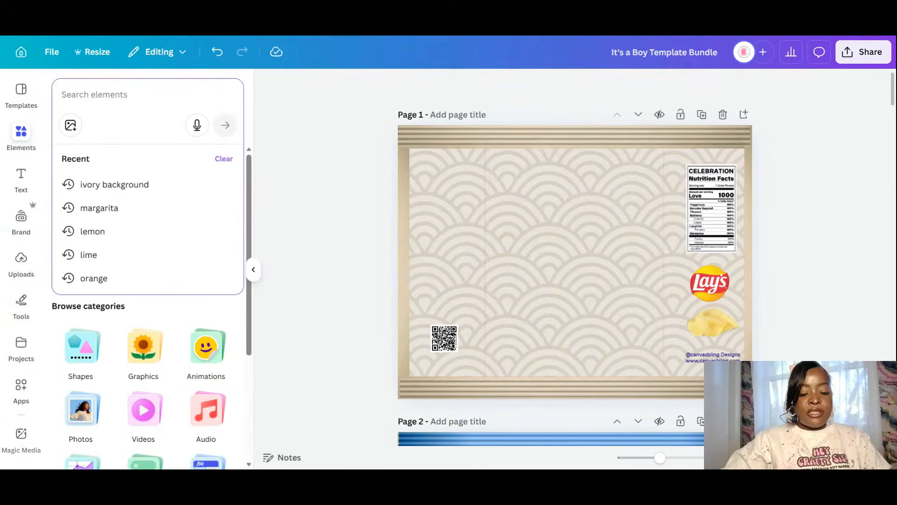
text(clouds)
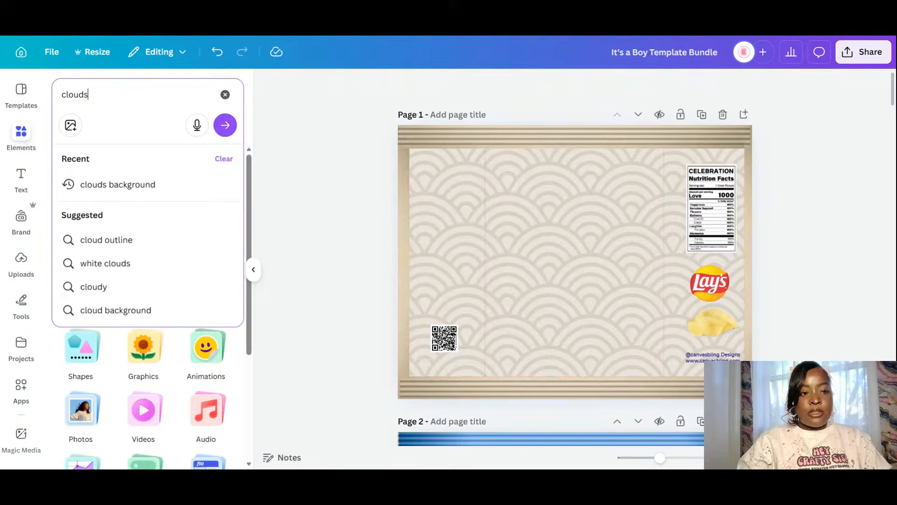
key(Return)
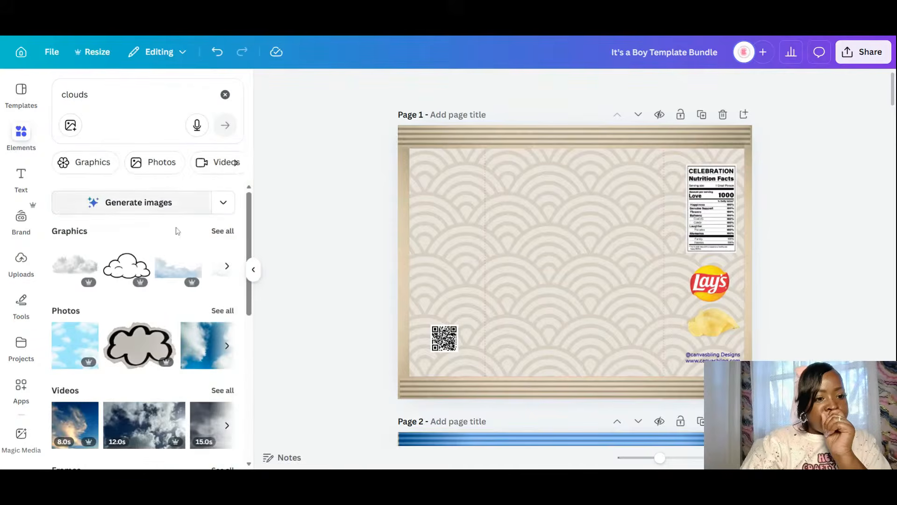
mouse_move(195, 253)
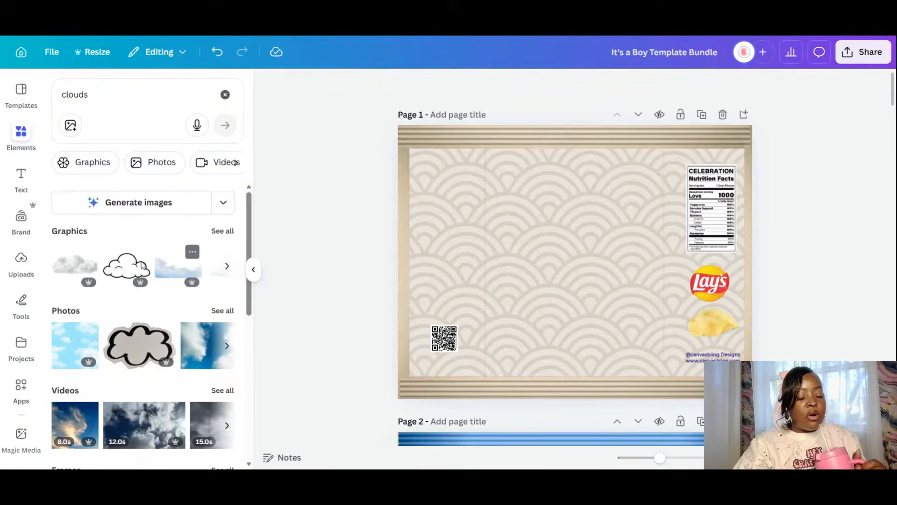
- Add a fluffy cloud graphic along page 1's bottom-left and adjust its layer against the frame strip
drag(600, 306, 594, 299)
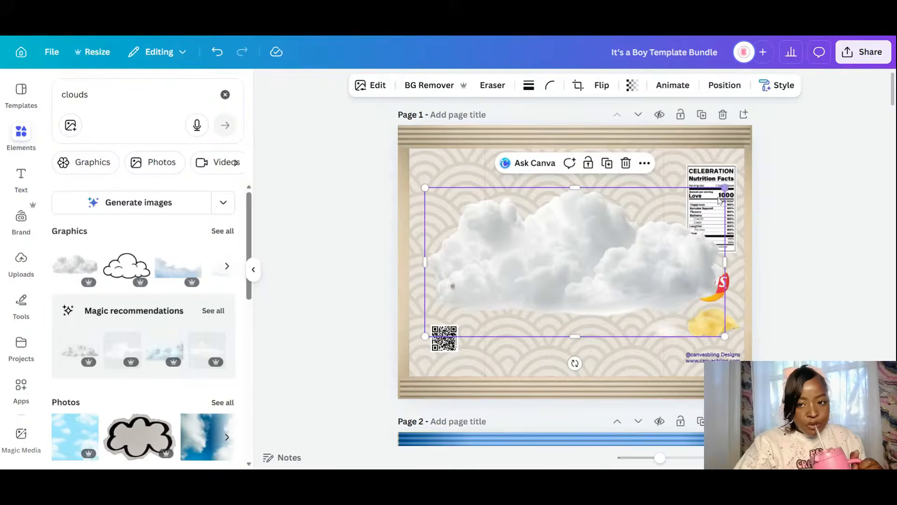
drag(725, 187, 556, 270)
drag(515, 314, 602, 366)
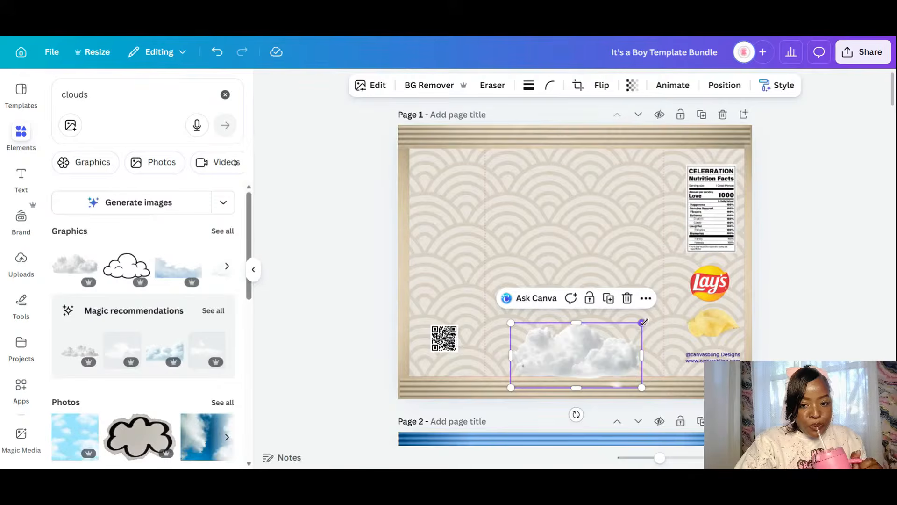
drag(644, 321, 530, 336)
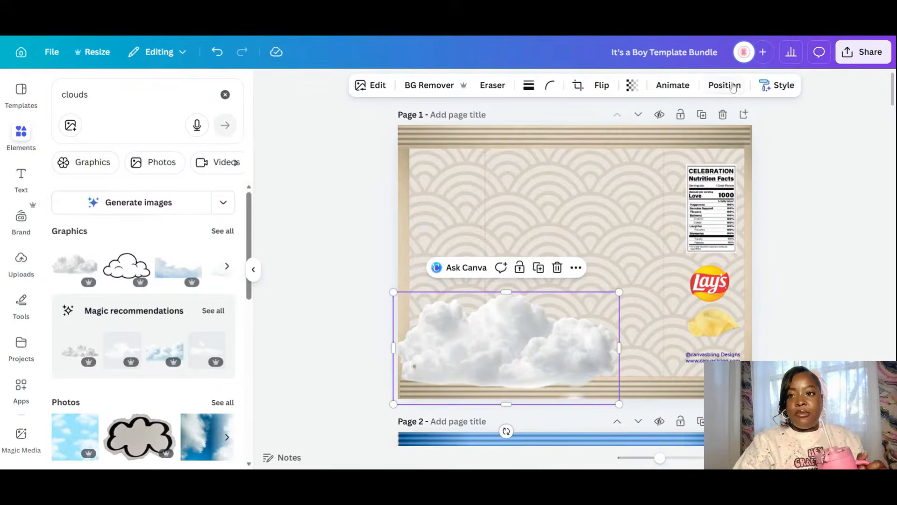
click(732, 87)
click(209, 154)
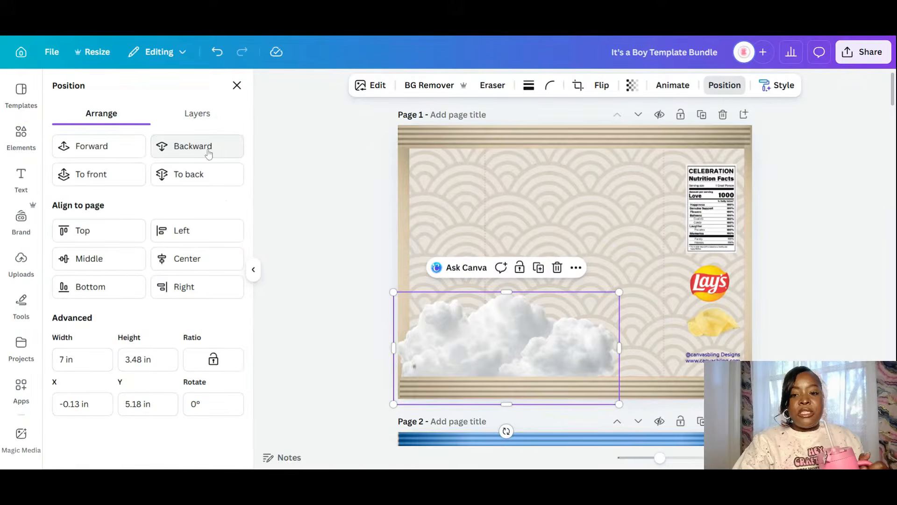
click(104, 154)
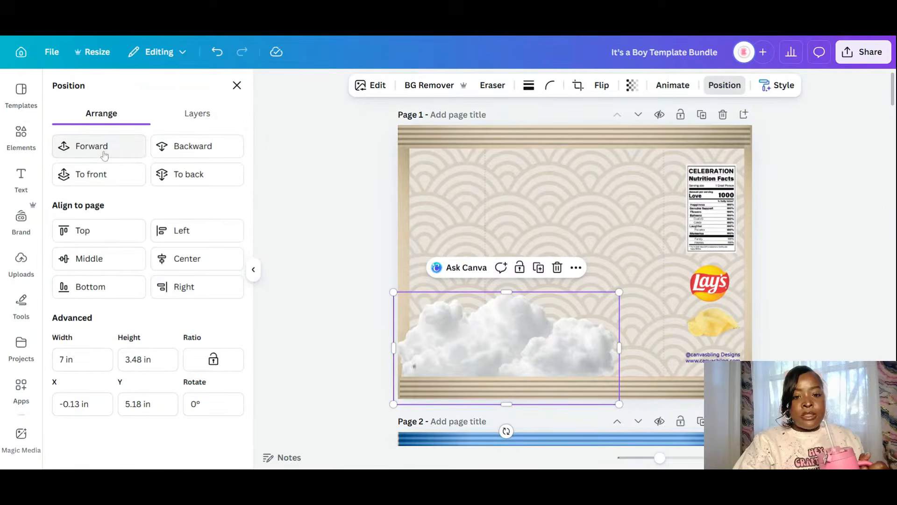
- Duplicate the cloud, mirror it horizontally at the bottom right, and send it behind the original
click(537, 270)
drag(536, 332, 719, 336)
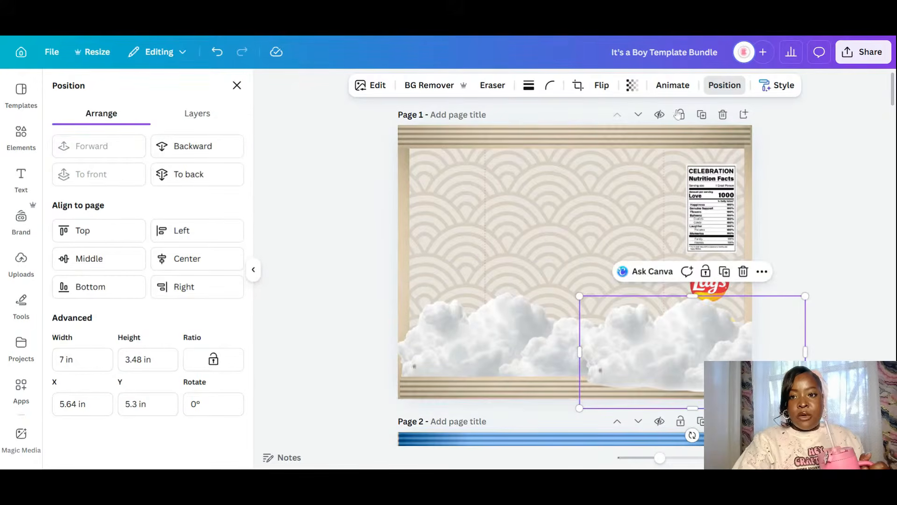
click(601, 85)
click(608, 116)
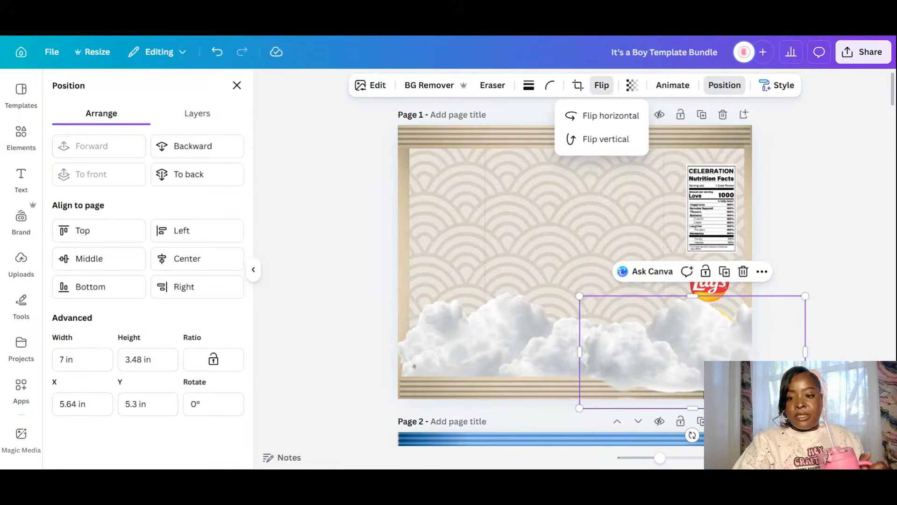
click(183, 156)
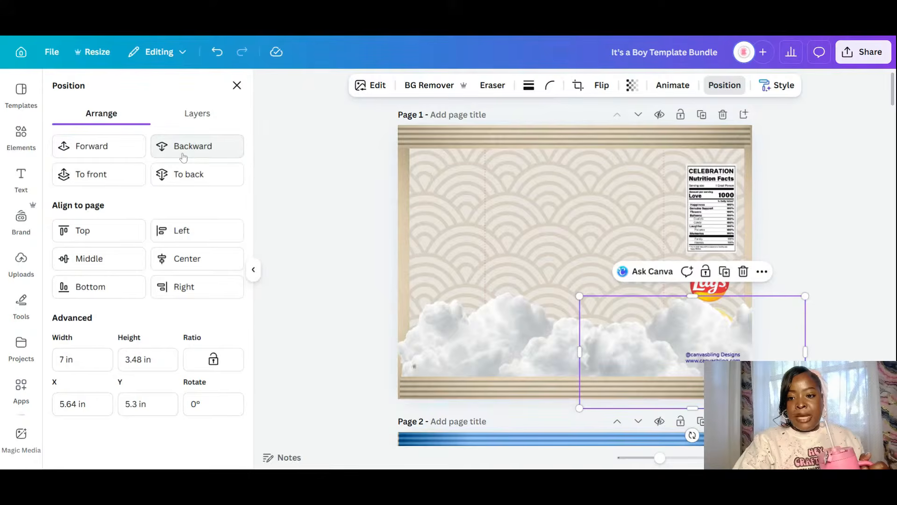
click(183, 156)
click(182, 154)
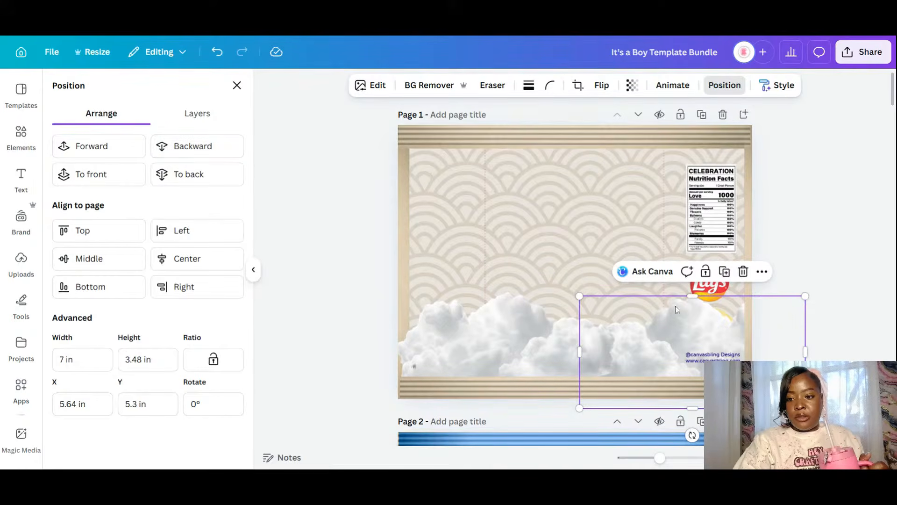
- Tuck the left cloud behind the frame strip and make the left frame strip narrower
click(751, 191)
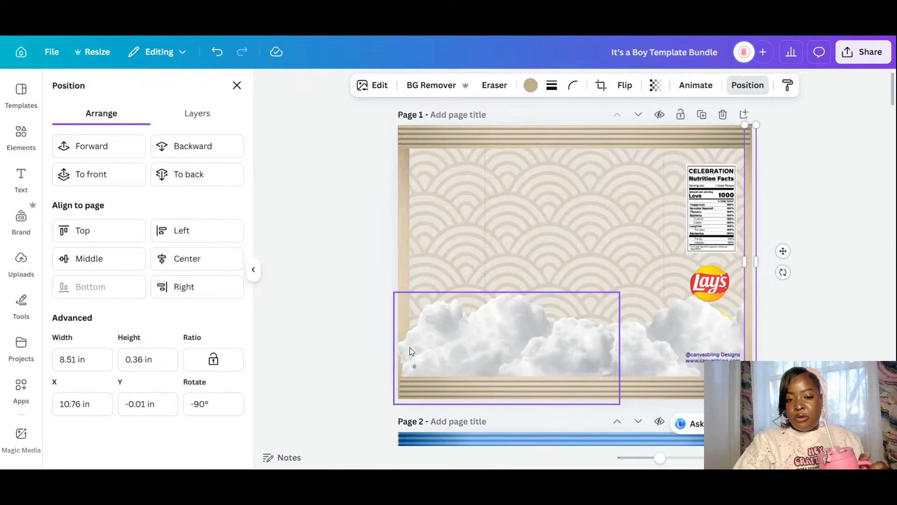
mouse_move(411, 347)
mouse_down()
mouse_move(418, 342)
mouse_move(405, 346)
mouse_up()
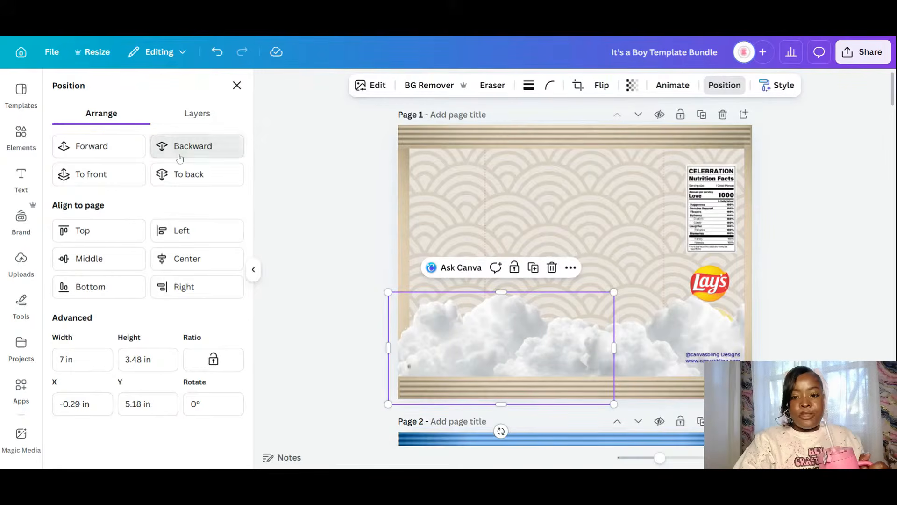
click(234, 153)
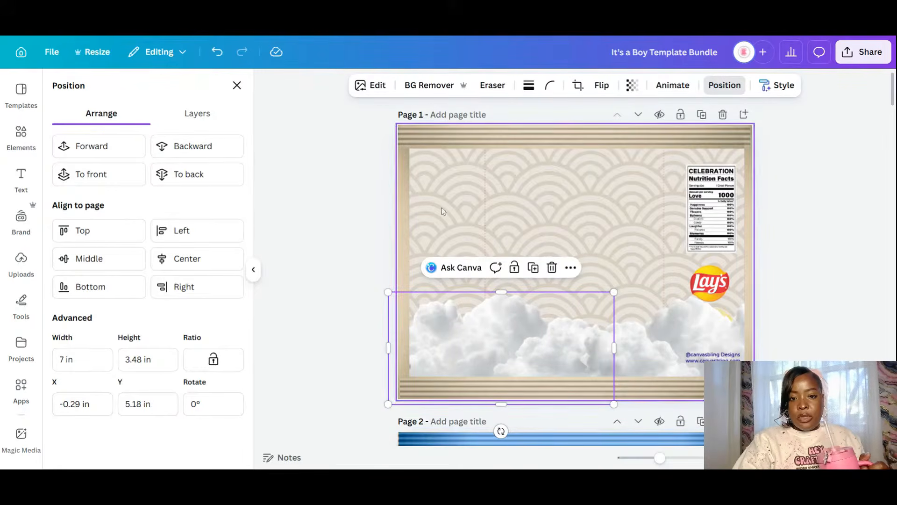
drag(409, 217, 405, 221)
click(337, 239)
click(857, 262)
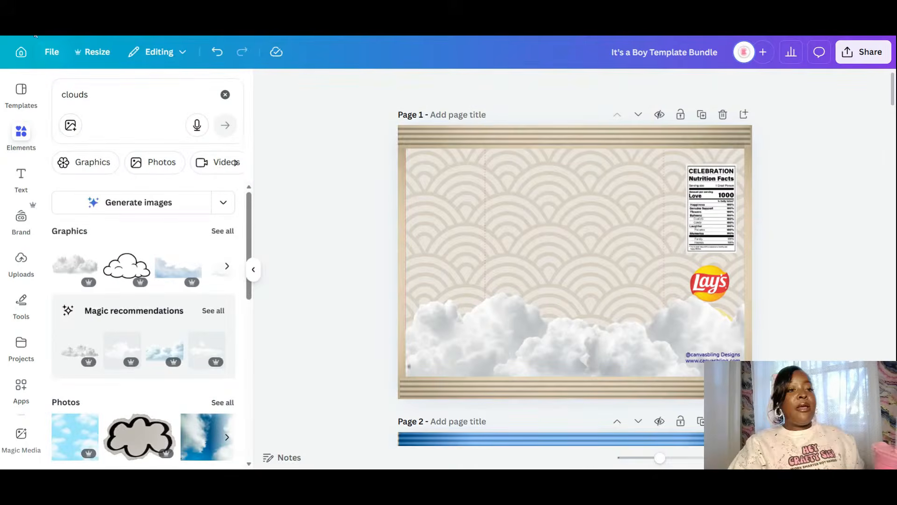
- Search the elements for 'moon' and show all moon graphics
drag(93, 95, 4, 98)
text(m)
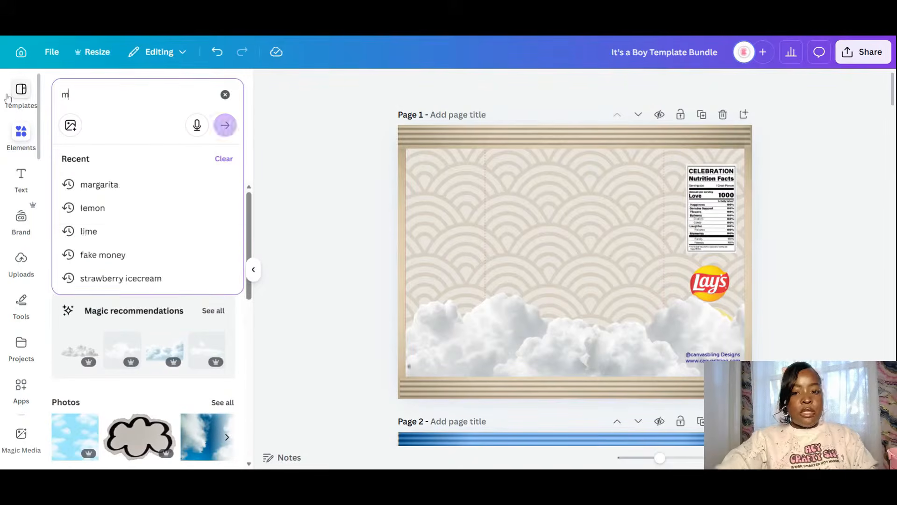
text(oon)
key(Return)
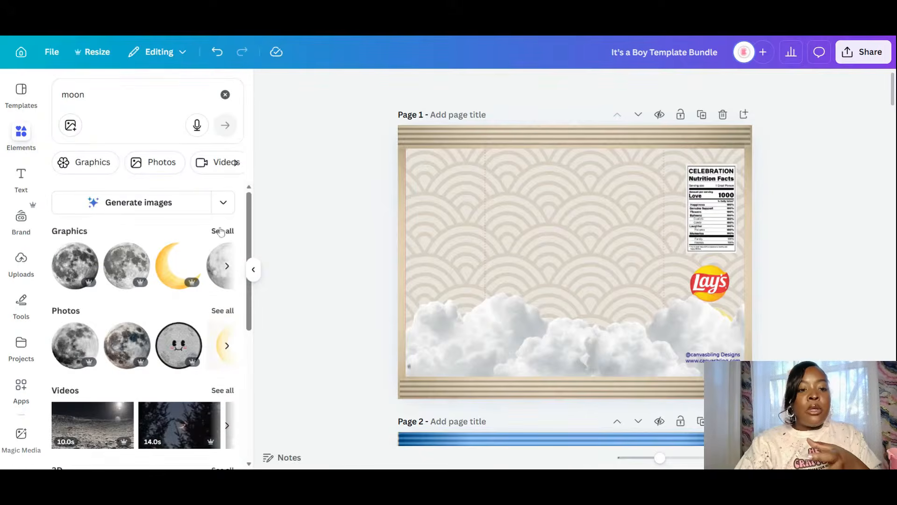
click(221, 232)
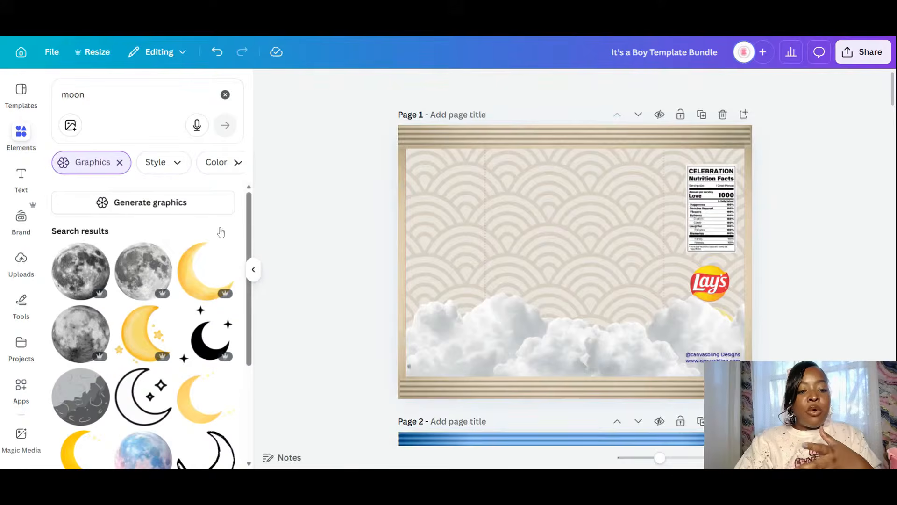
scroll(159, 282, down, 3)
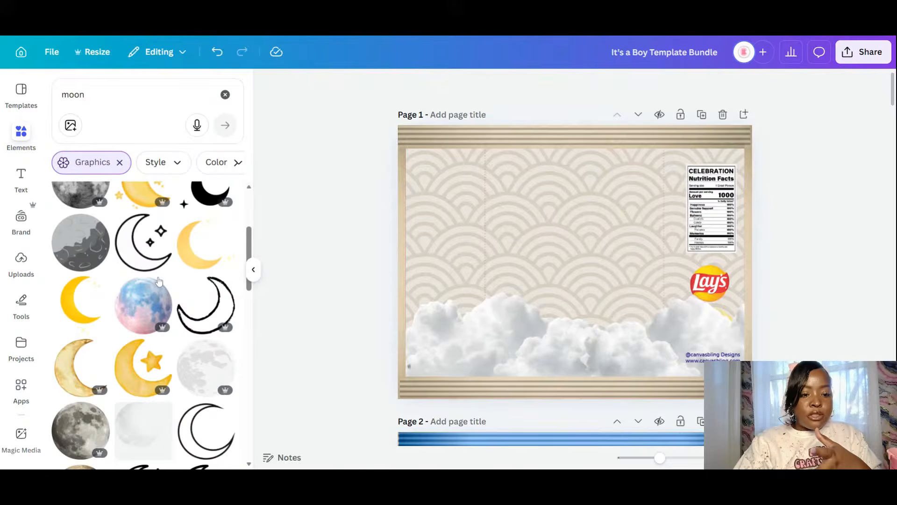
scroll(159, 281, down, 3)
scroll(159, 280, up, 2)
scroll(159, 281, down, 1)
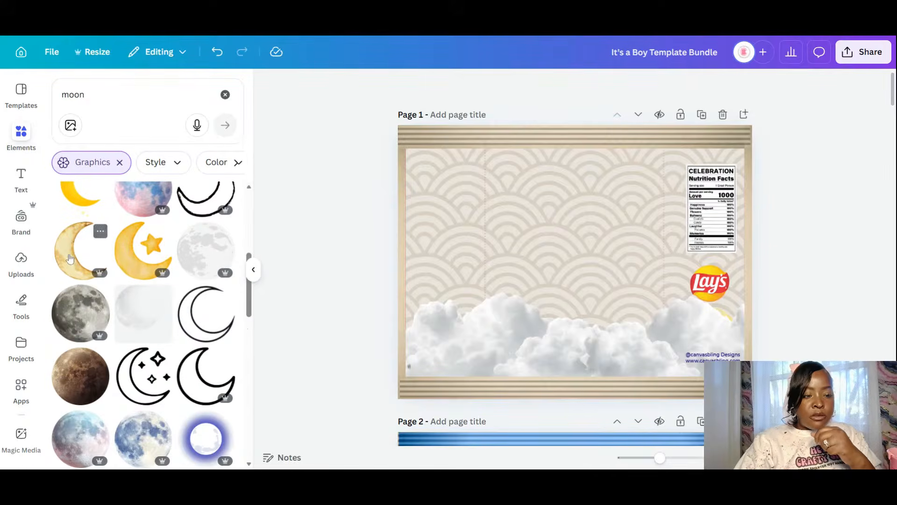
- Try a watercolour crescent moon on the page, then delete it and browse more moon graphics
click(70, 259)
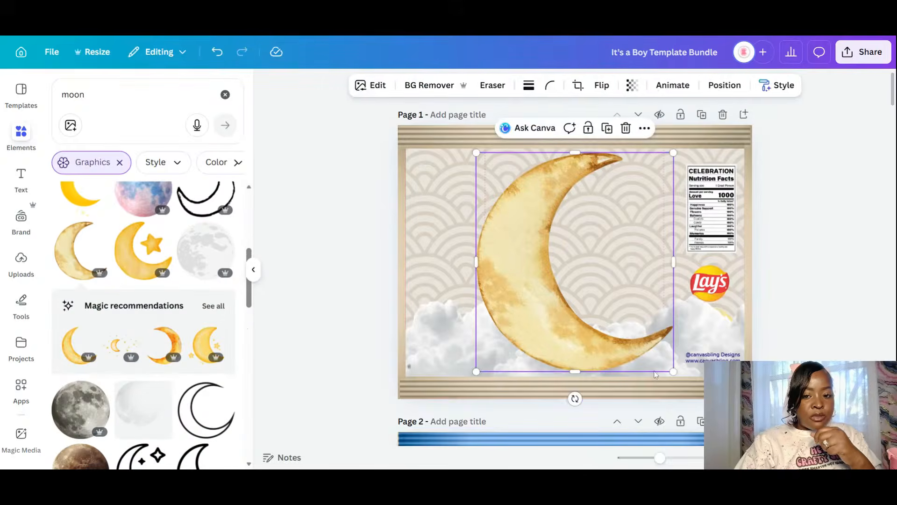
drag(675, 374, 595, 211)
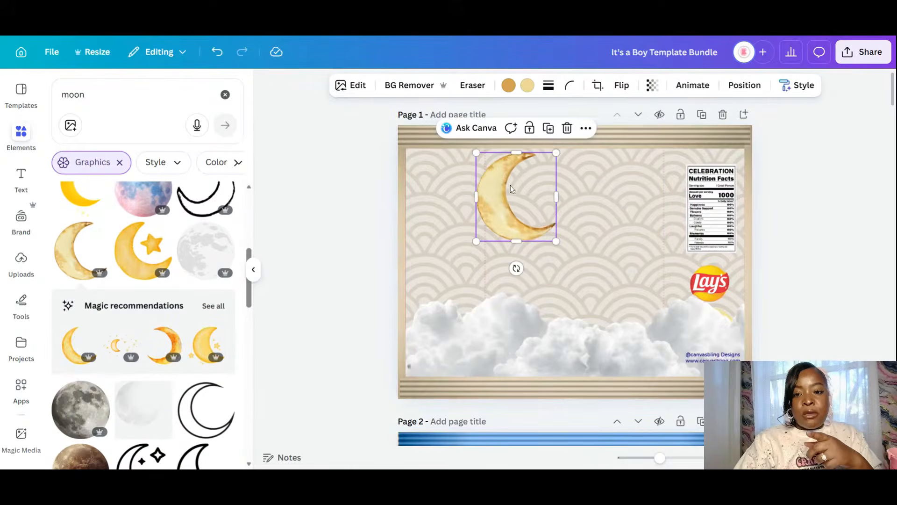
click(564, 134)
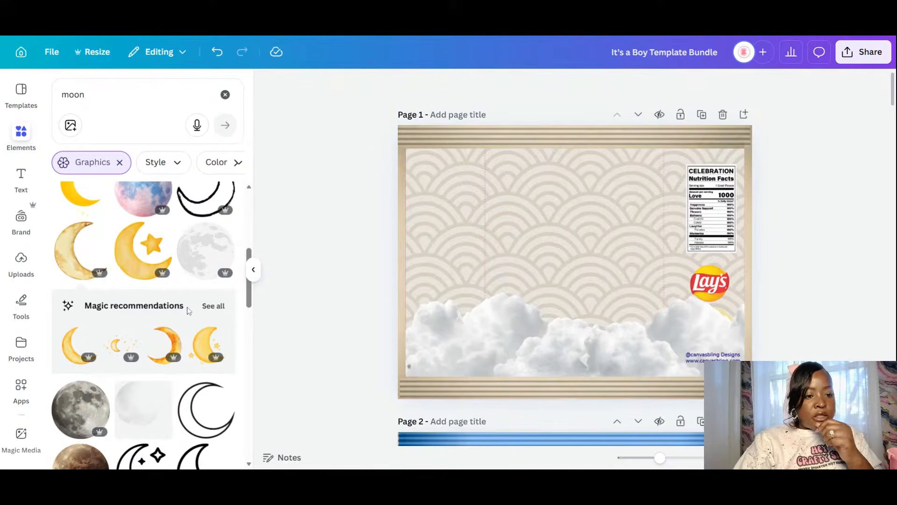
scroll(180, 306, down, 5)
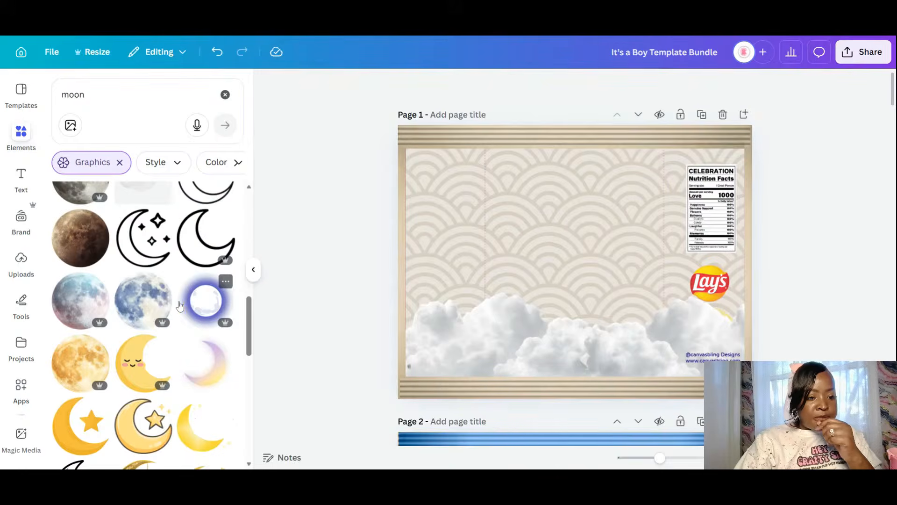
scroll(180, 306, down, 3)
scroll(180, 306, down, 5)
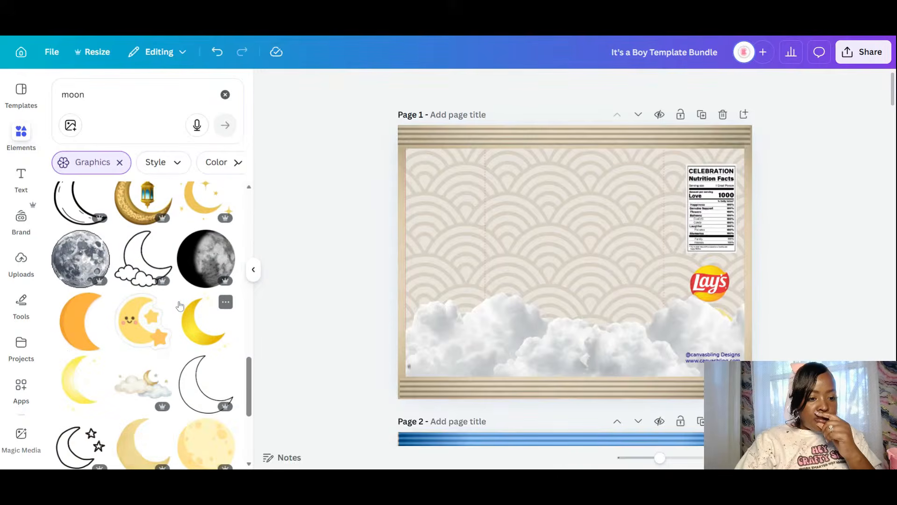
- Add the watercolour cloud-and-moon graphic near the top, duplicate the page, and delete it from the copy
click(143, 383)
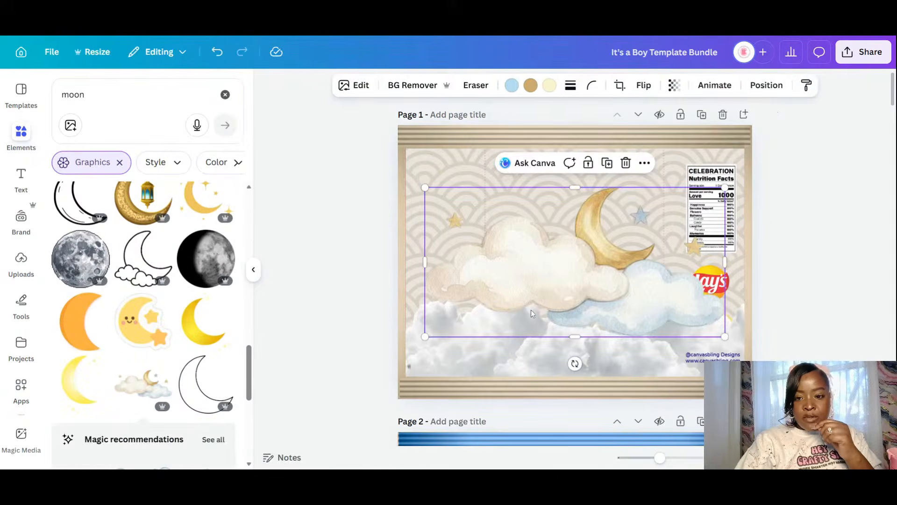
drag(558, 288, 566, 264)
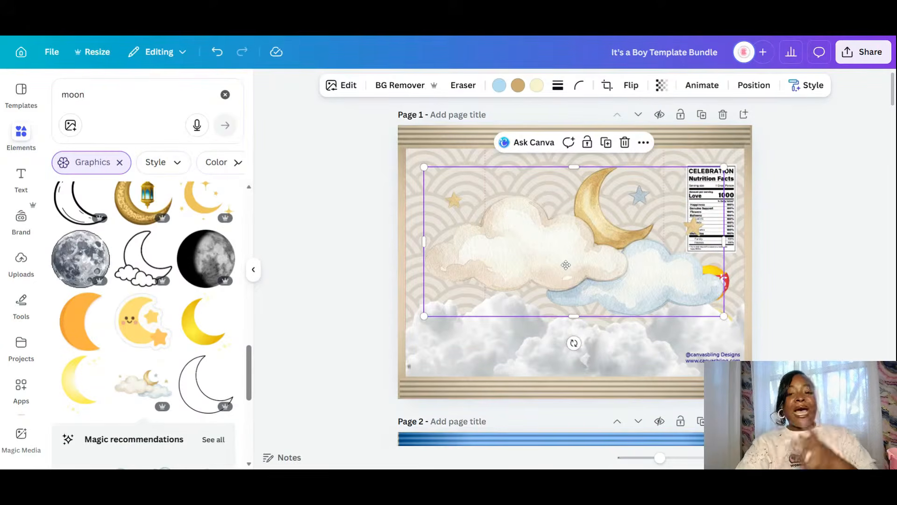
click(700, 115)
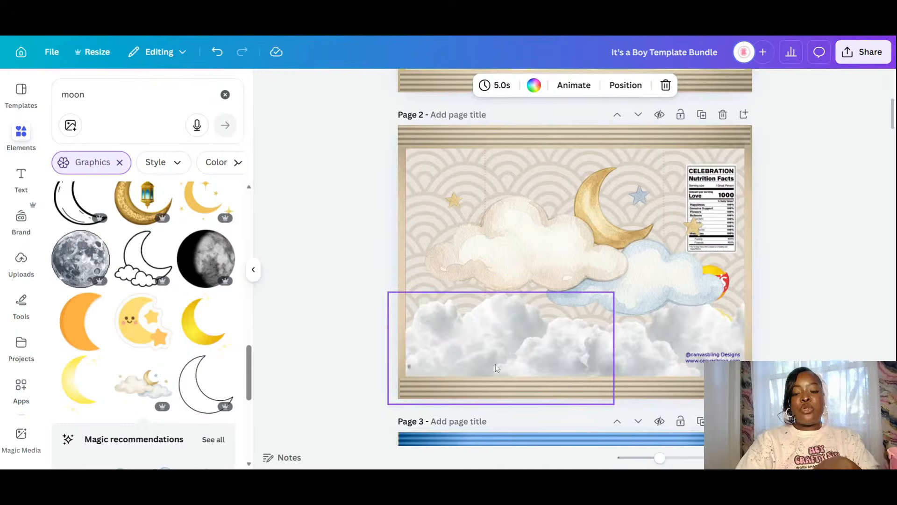
click(545, 240)
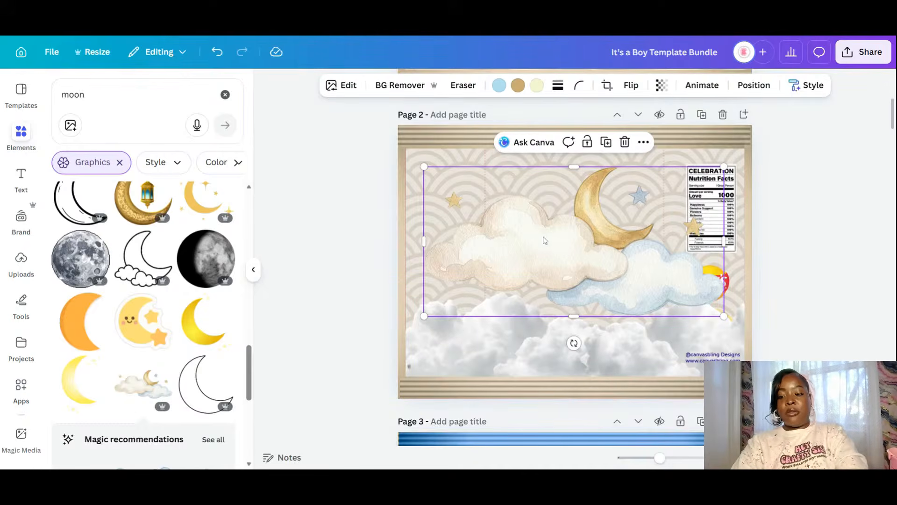
key(Delete)
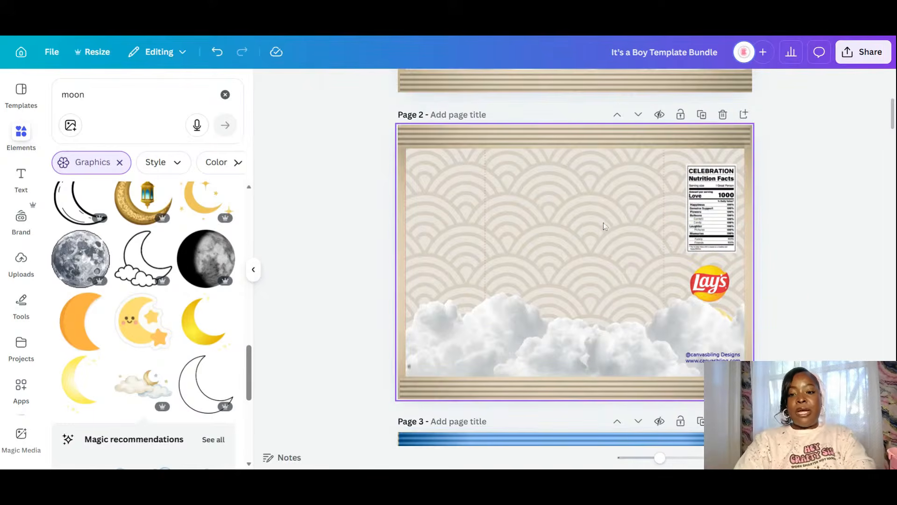
- Delete both white cloud images from page 1
scroll(609, 223, up, 5)
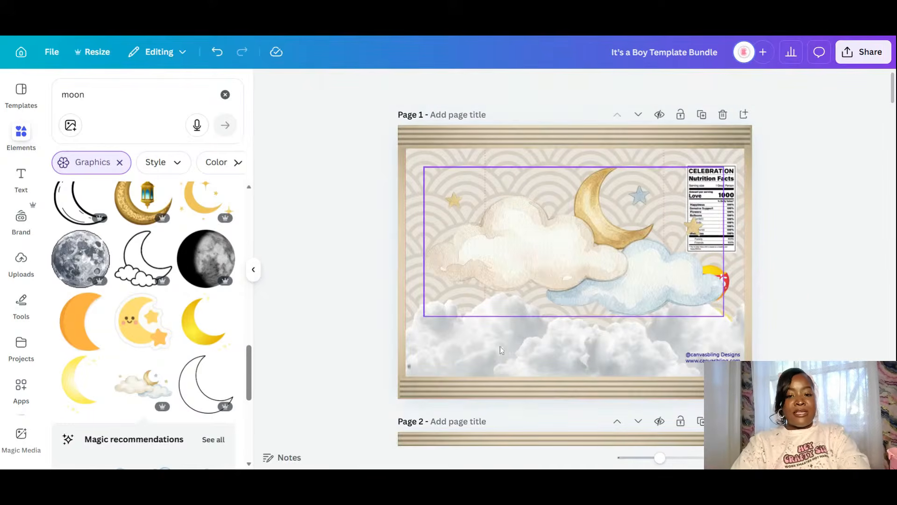
click(486, 370)
key(Delete)
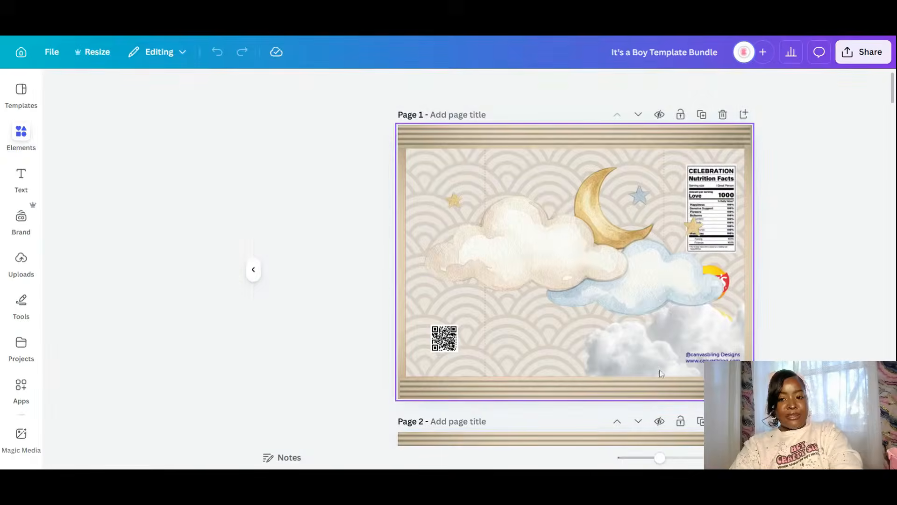
click(635, 360)
key(Delete)
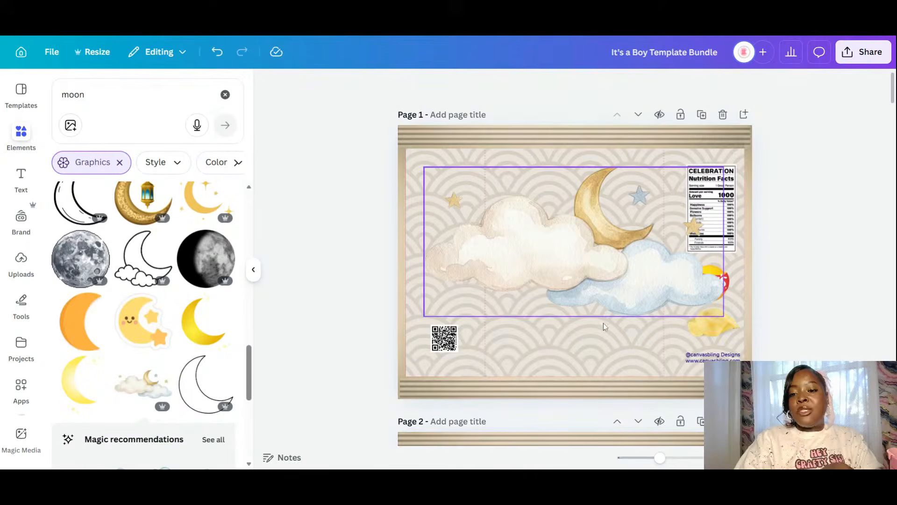
- Shrink the cloud-and-moon graphic and centre it near the top of page 1
drag(604, 318, 604, 373)
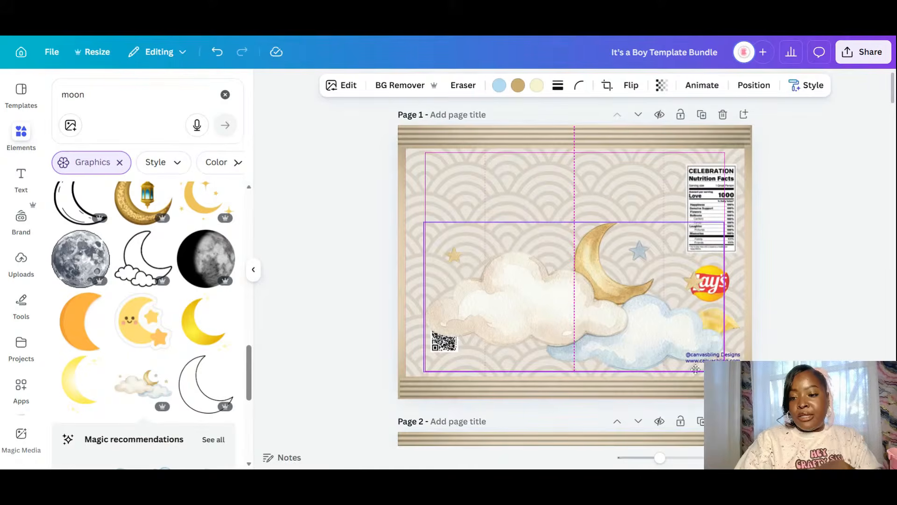
drag(713, 354, 714, 354)
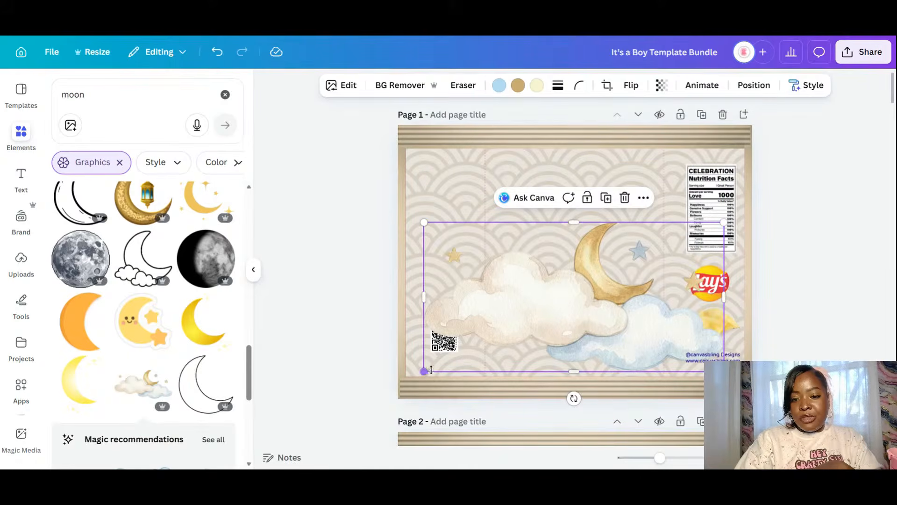
drag(444, 363, 531, 322)
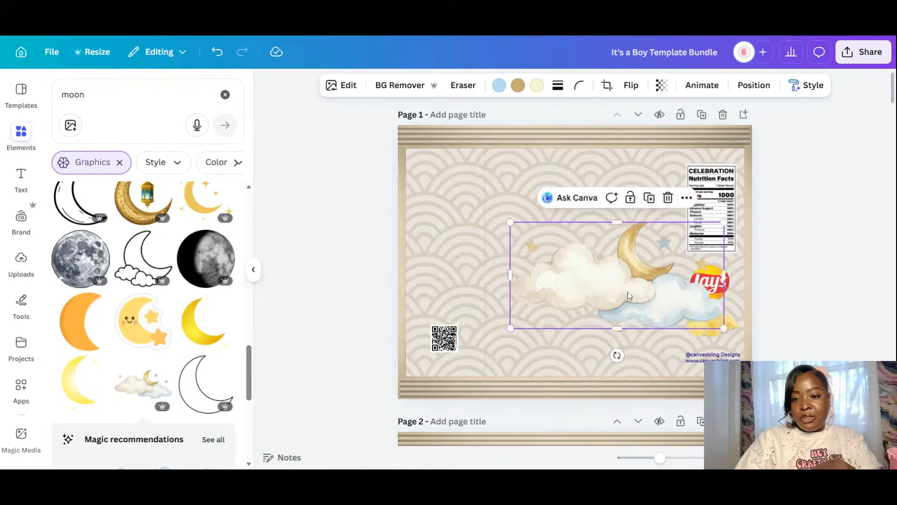
drag(627, 295, 589, 227)
scroll(192, 375, down, 3)
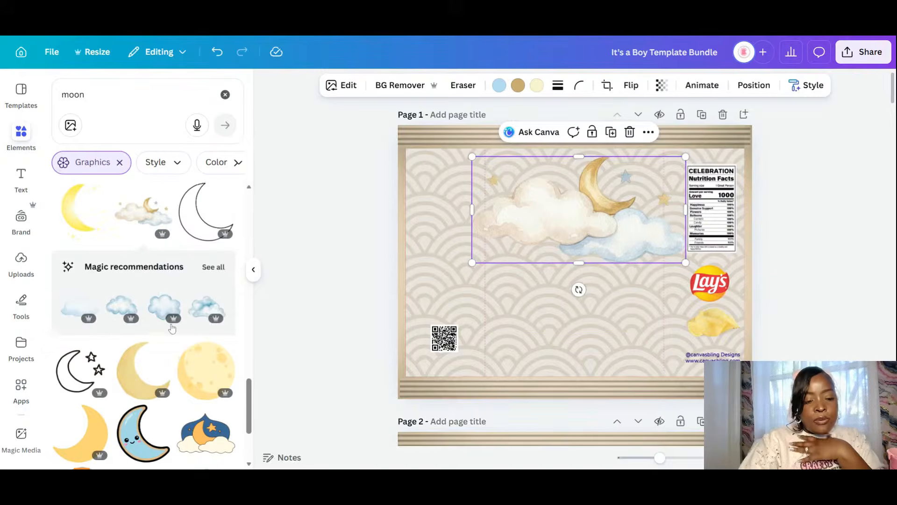
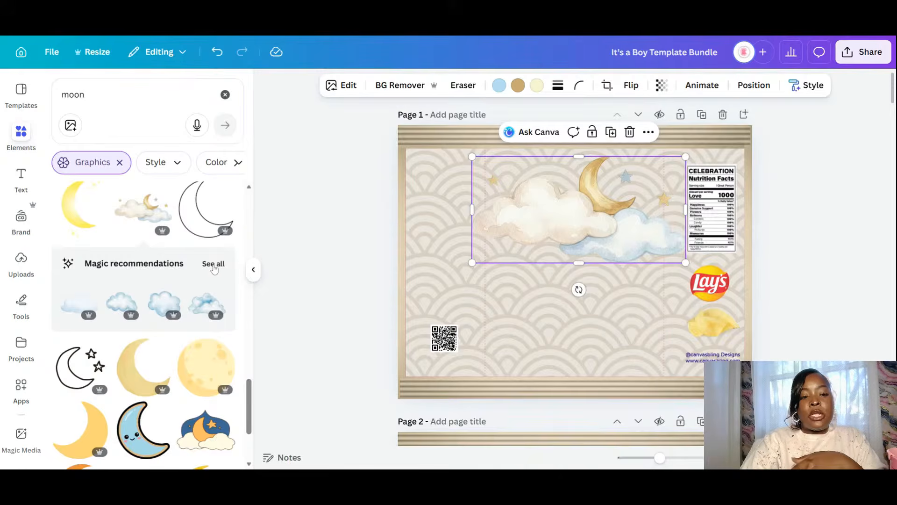
- Add a grey cloud graphic from the recommendations, shrink it, and place it on the moon illustration
click(213, 264)
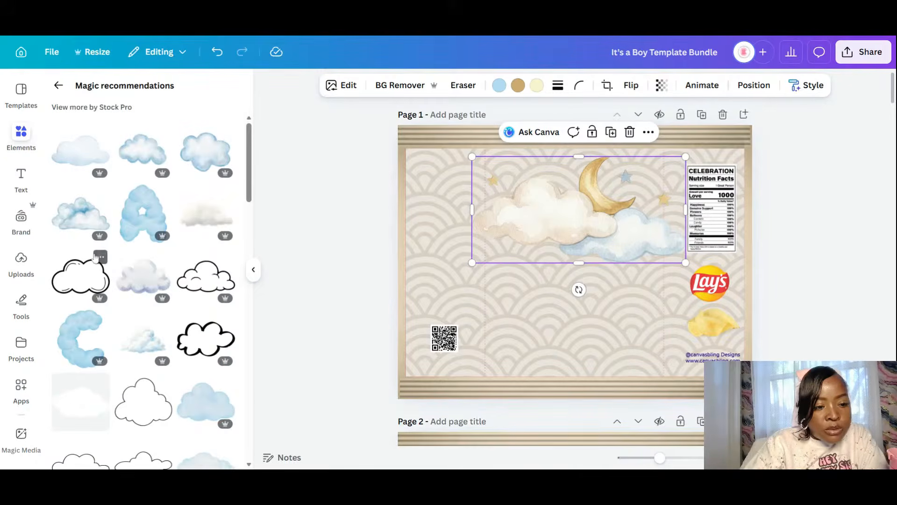
click(207, 220)
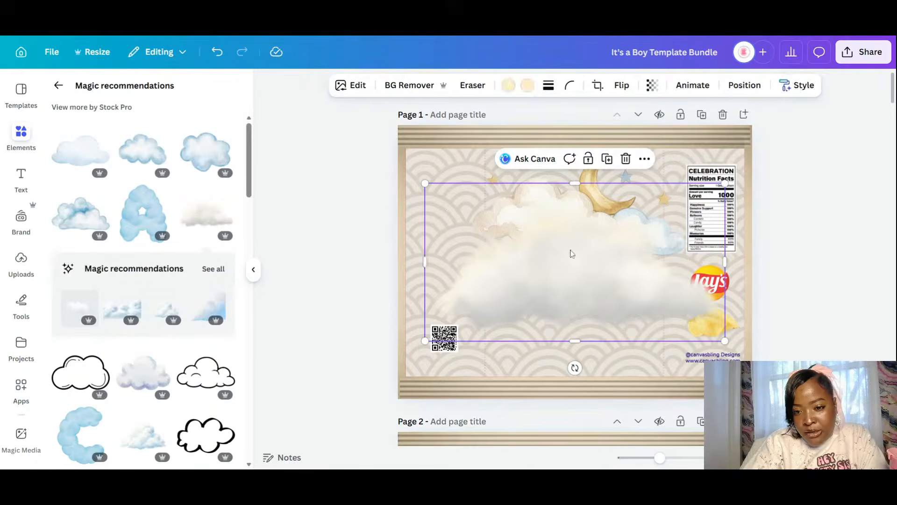
drag(570, 253, 551, 208)
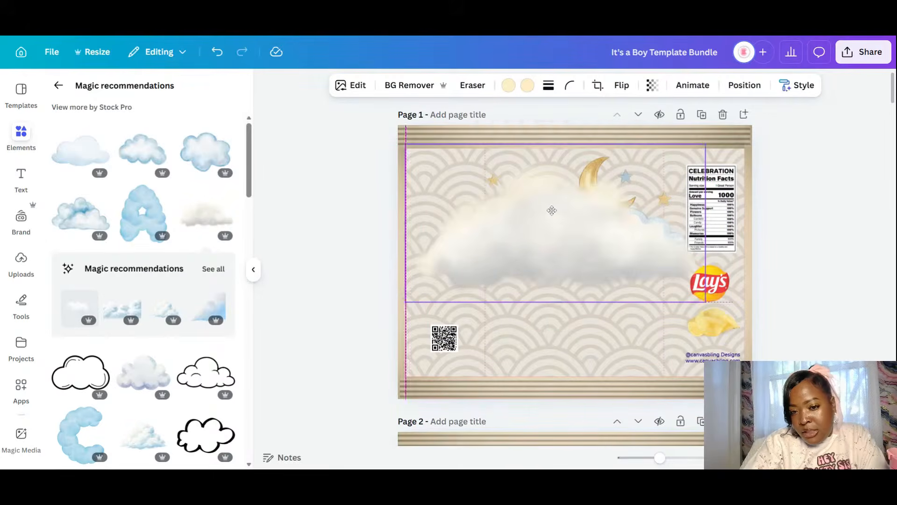
drag(705, 301, 558, 224)
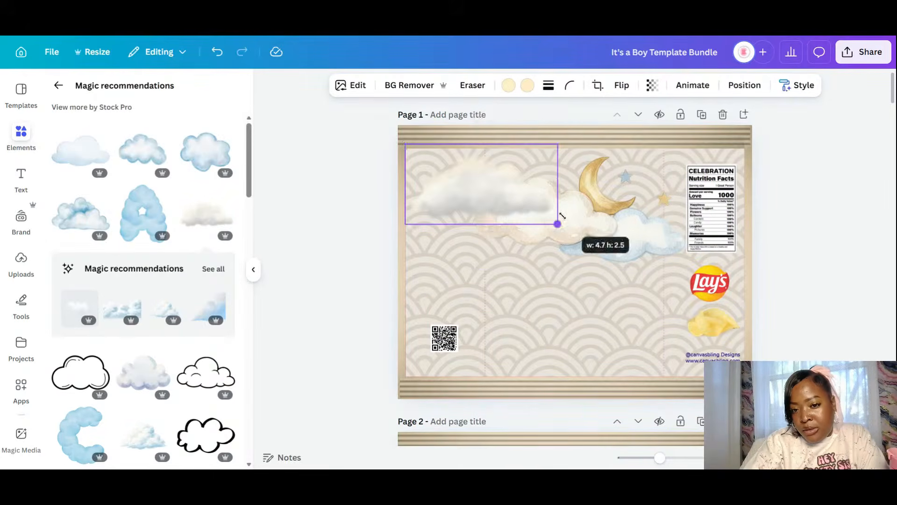
drag(519, 198, 585, 223)
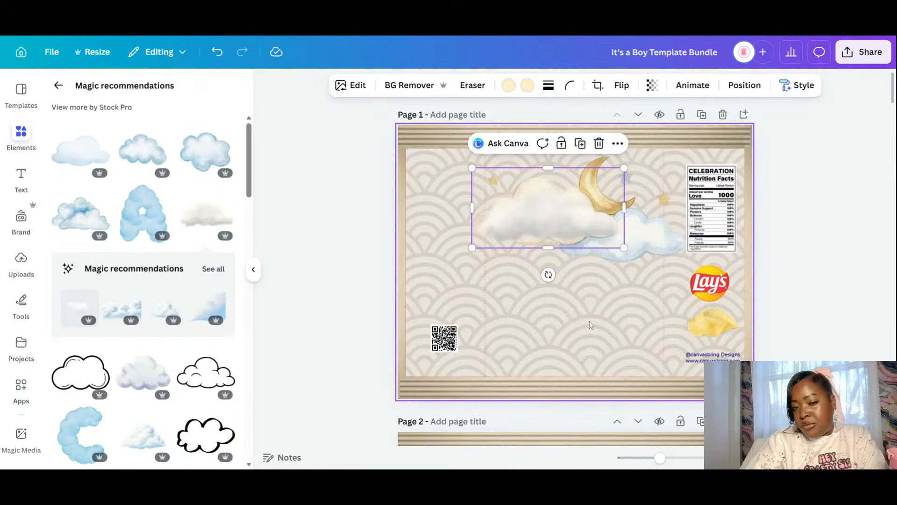
- Add a blue cloud beside the moon, enlarge it, and send it one layer backward
click(167, 307)
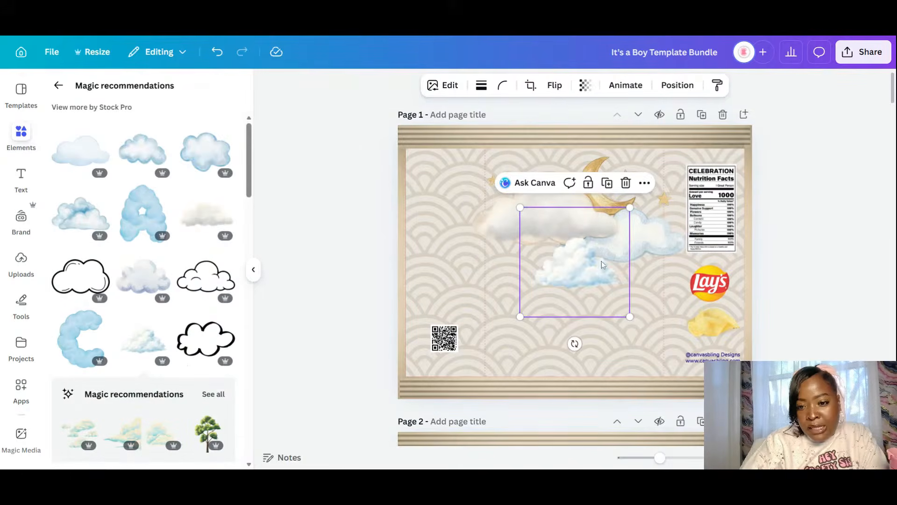
drag(603, 265, 631, 237)
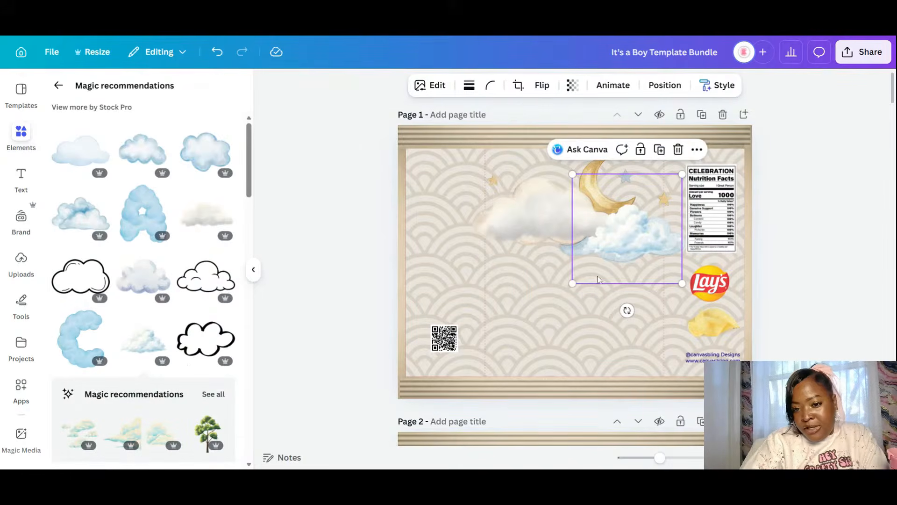
drag(572, 283, 568, 287)
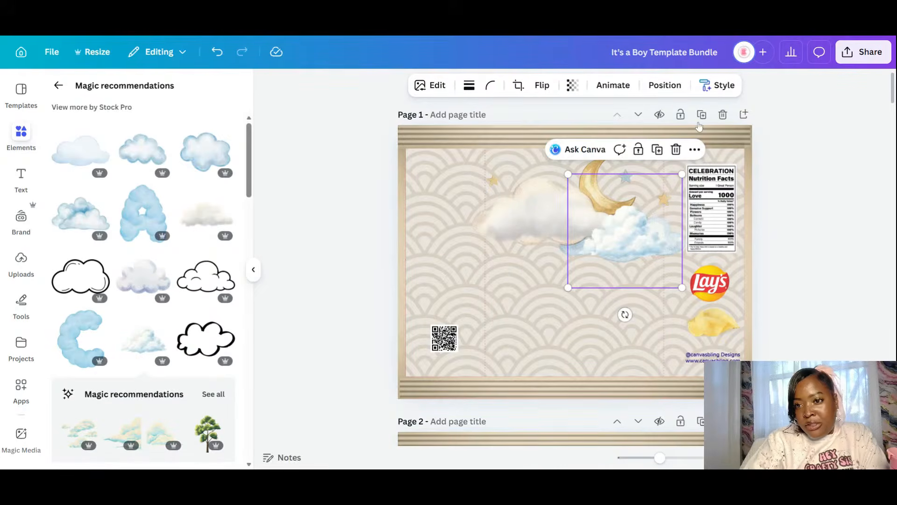
click(672, 87)
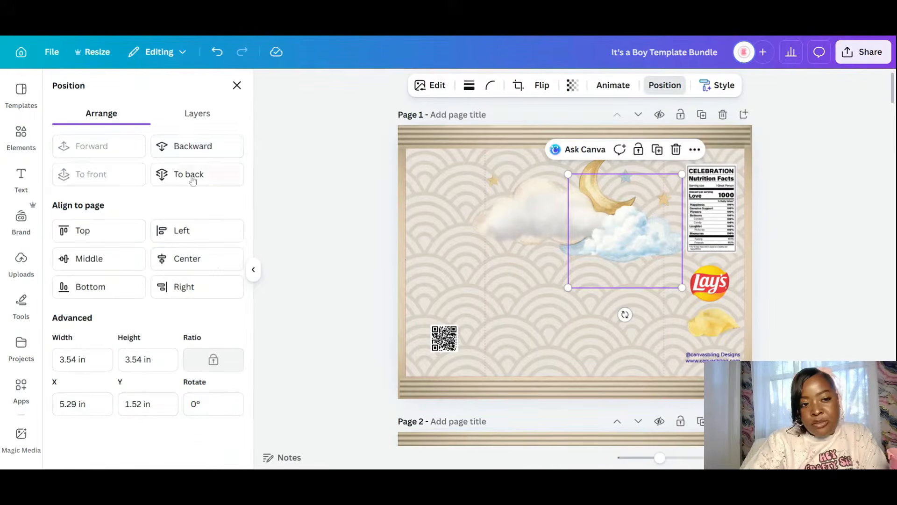
click(205, 148)
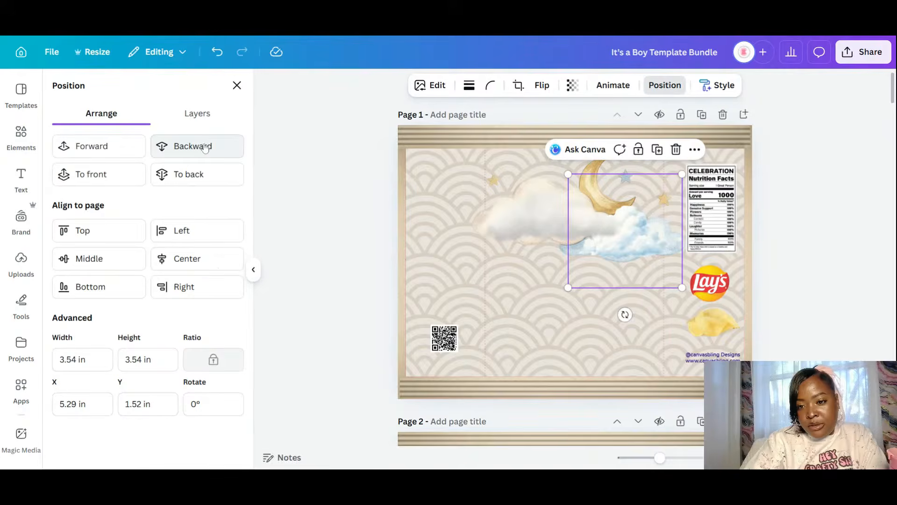
click(509, 319)
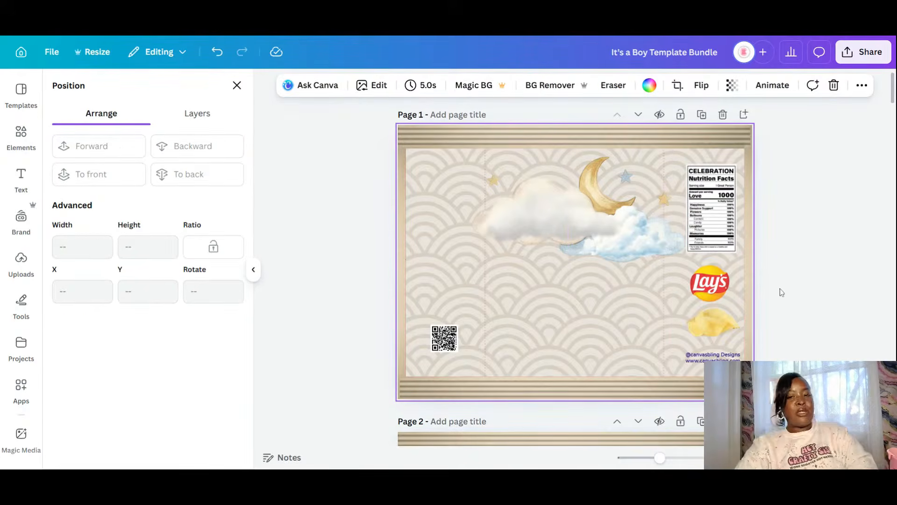
- Remove the added blue cloud and the lower white cloud from the page
drag(567, 221, 549, 377)
click(645, 249)
drag(644, 248, 618, 329)
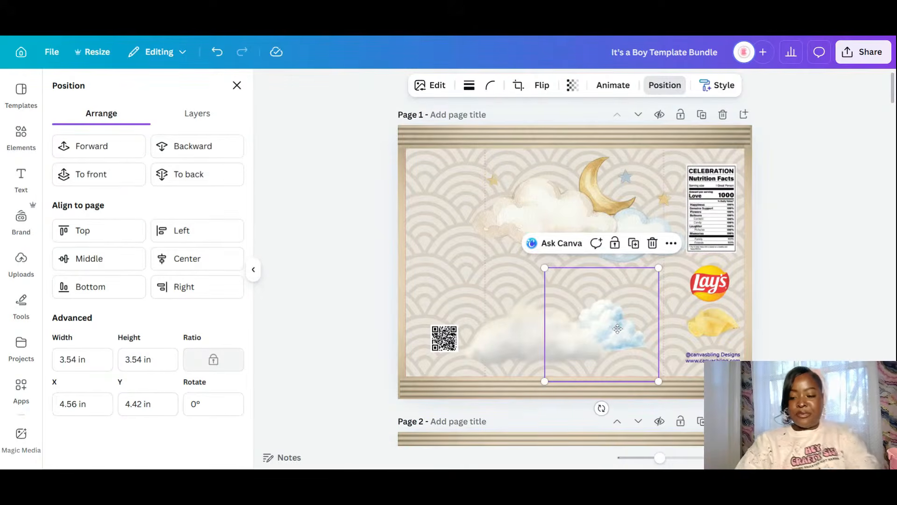
key(Delete)
click(527, 361)
key(Delete)
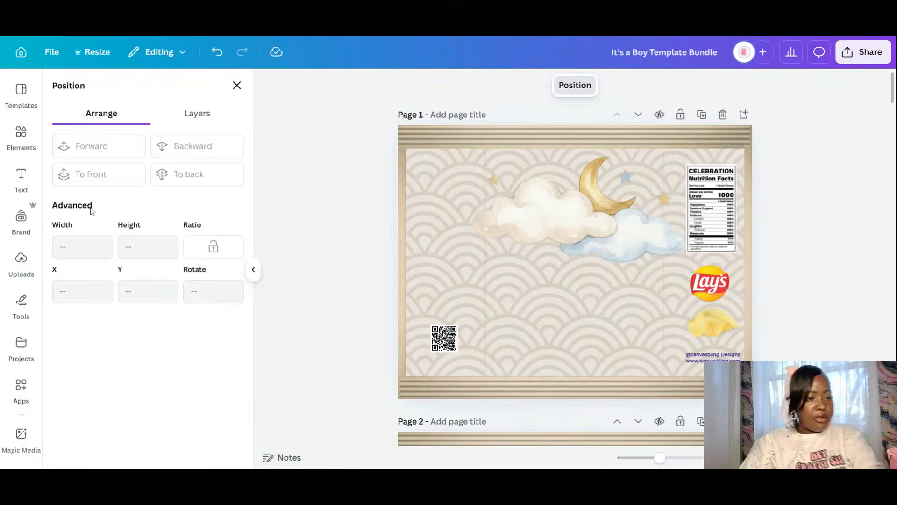
- Reopen the recommended cloud graphics and scroll through them
click(26, 140)
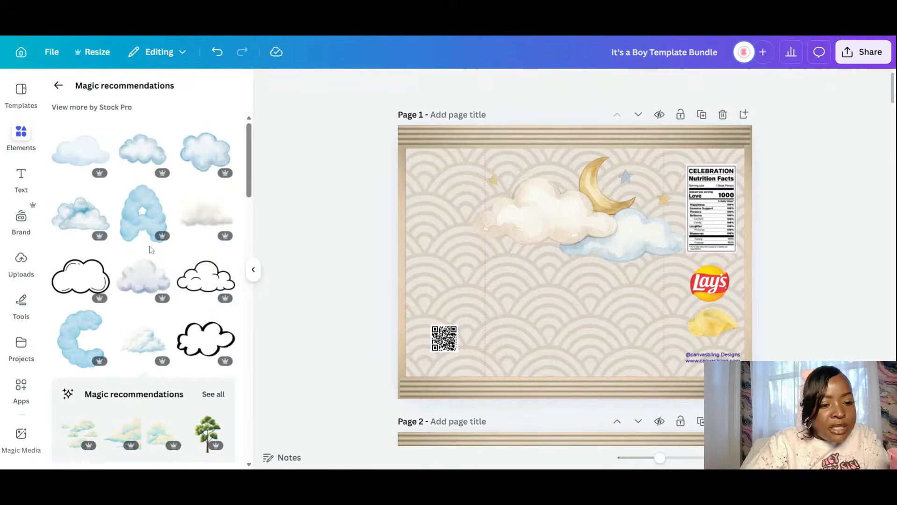
scroll(150, 249, down, 4)
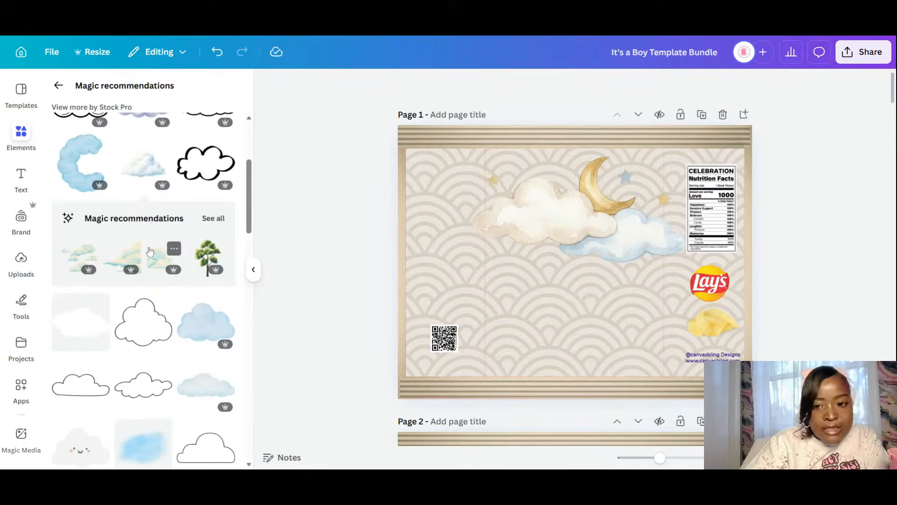
scroll(150, 251, down, 6)
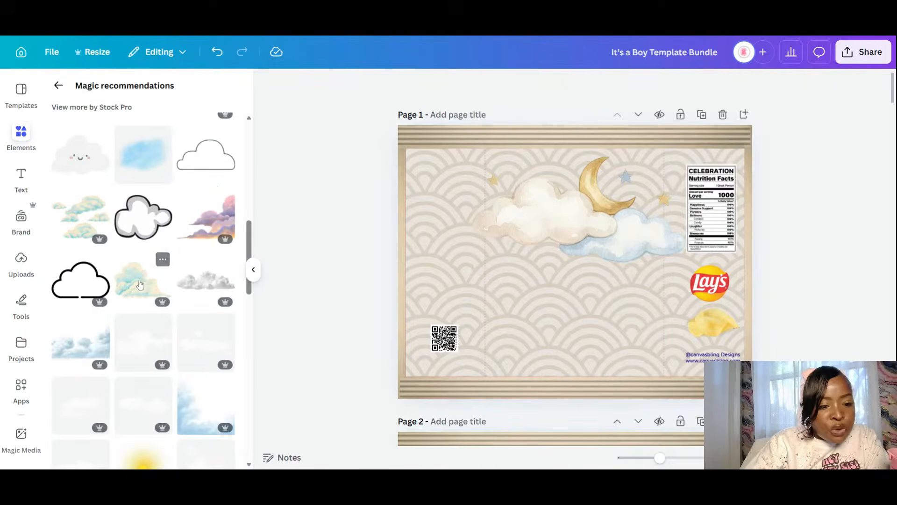
scroll(140, 284, down, 5)
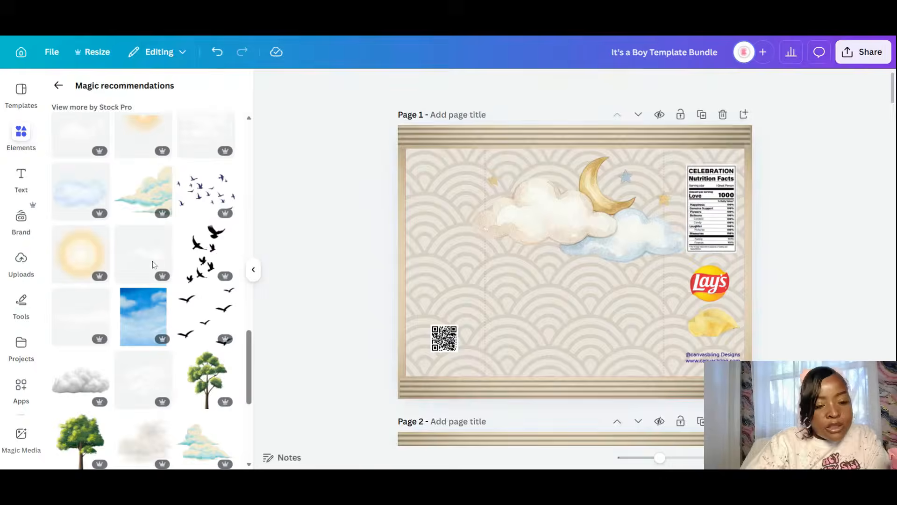
scroll(152, 266, down, 6)
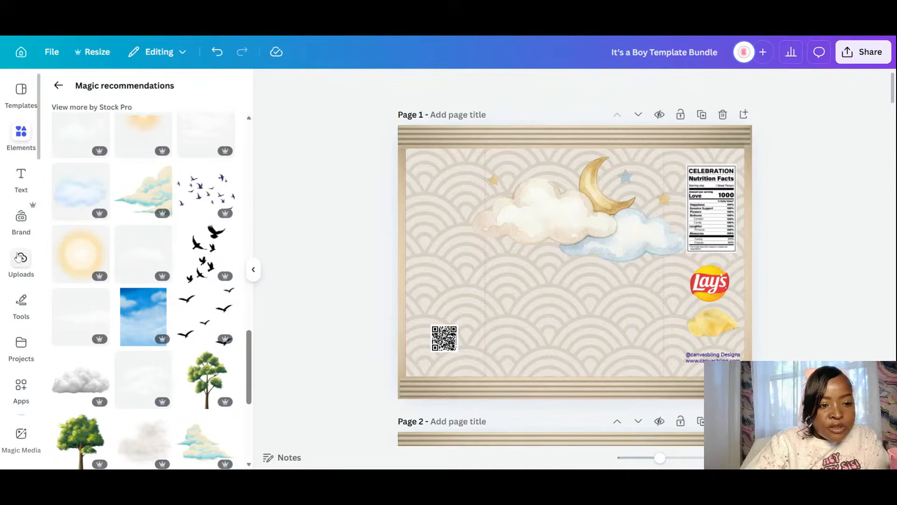
scroll(179, 276, down, 4)
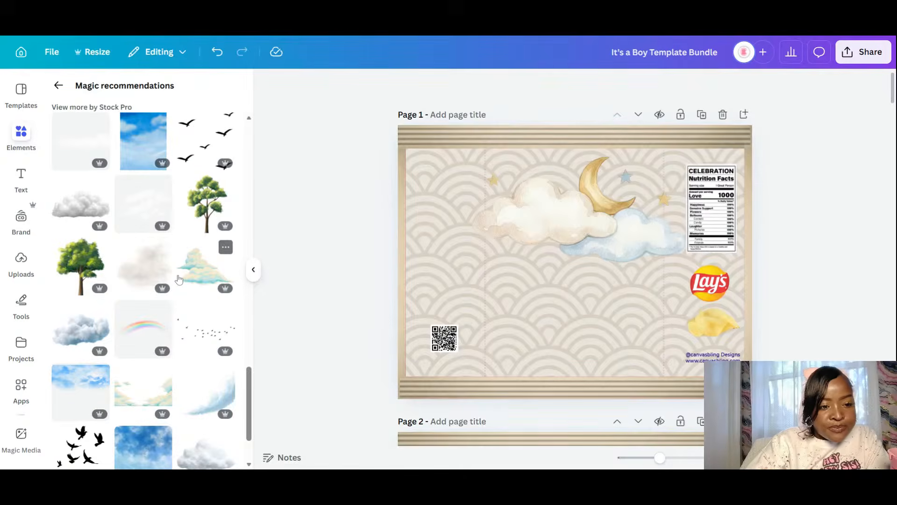
scroll(179, 279, down, 2)
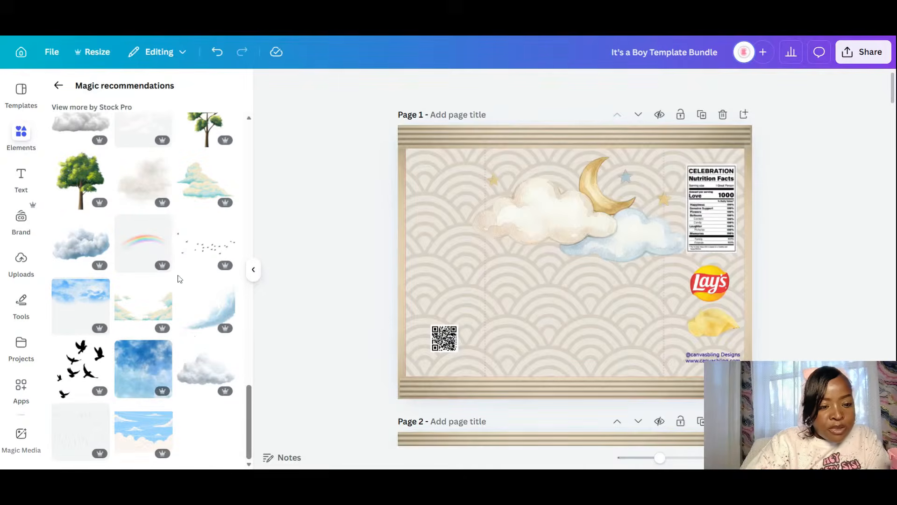
scroll(179, 278, up, 12)
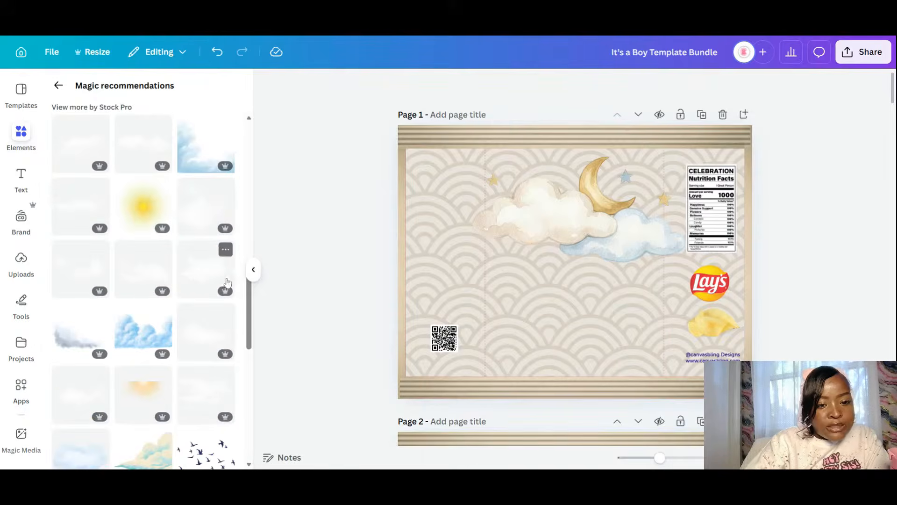
- View the Info details of the moon-and-clouds graphic, then close them and deselect it
right_click(611, 232)
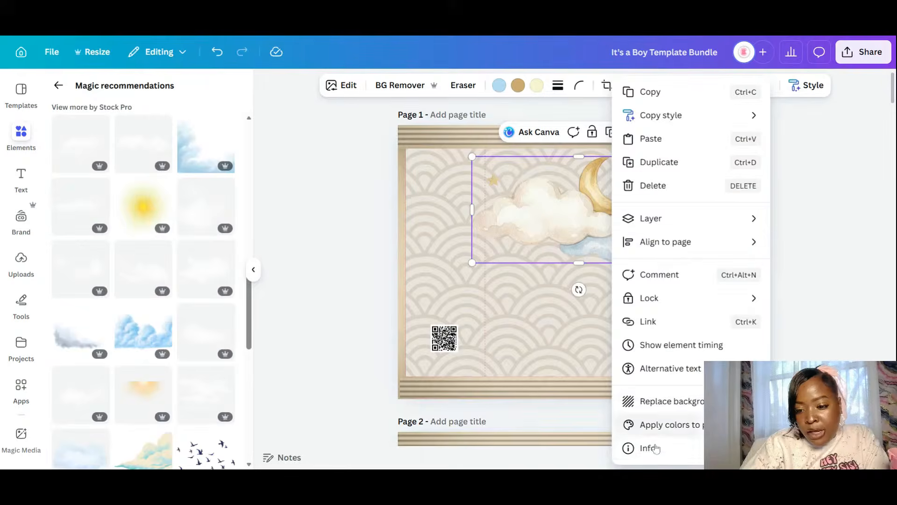
click(649, 449)
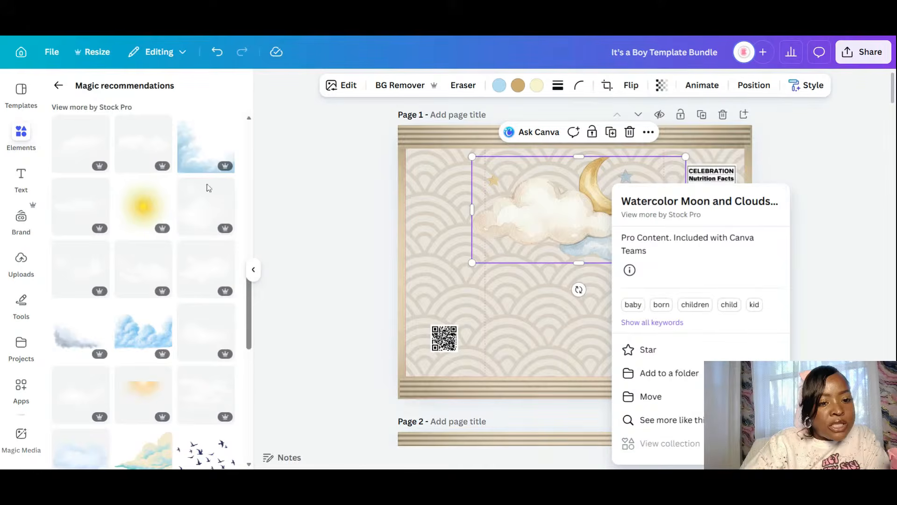
click(250, 311)
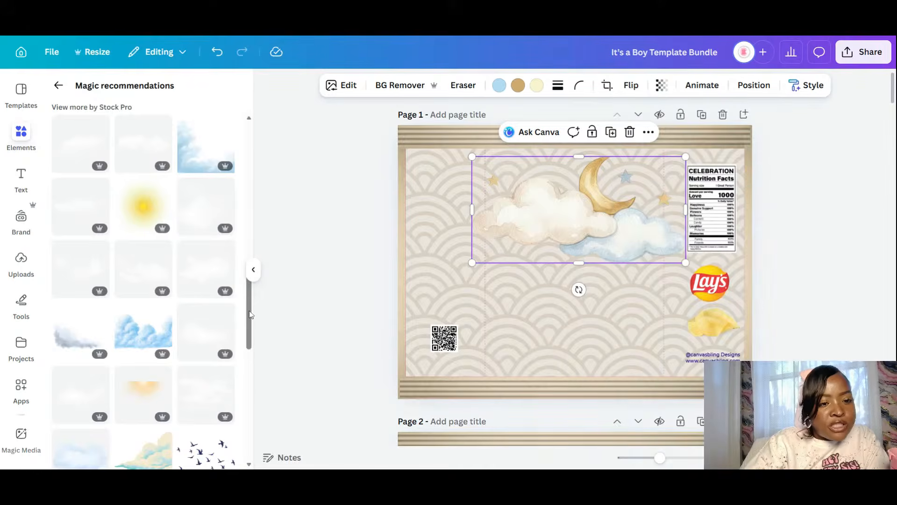
click(252, 193)
click(254, 142)
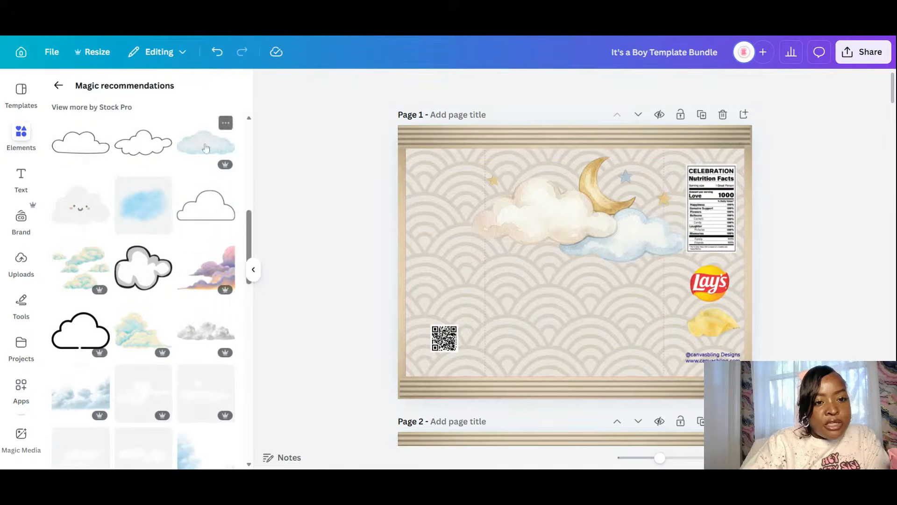
- Add a large blue watercolour cloud, shrink it to about 6.8 by 2.9, and place it low
click(205, 148)
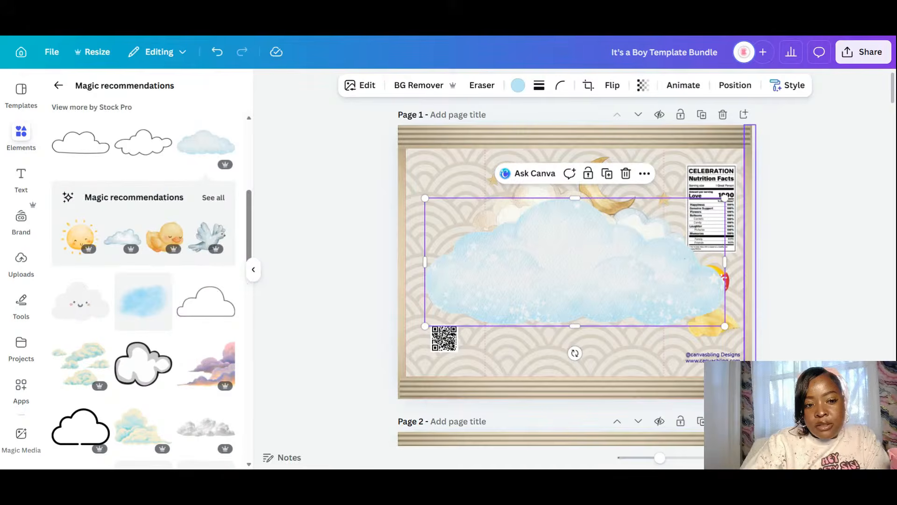
click(749, 262)
drag(594, 272, 594, 337)
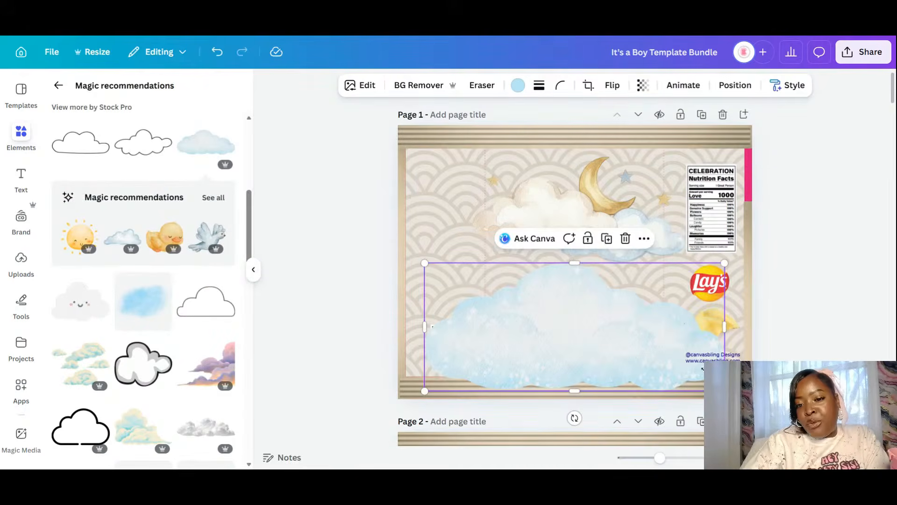
drag(724, 390, 657, 328)
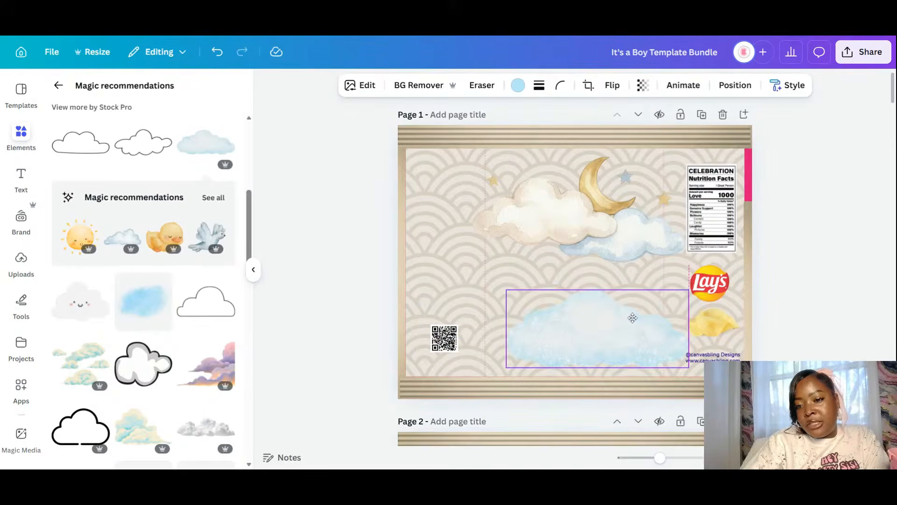
drag(577, 305, 597, 297)
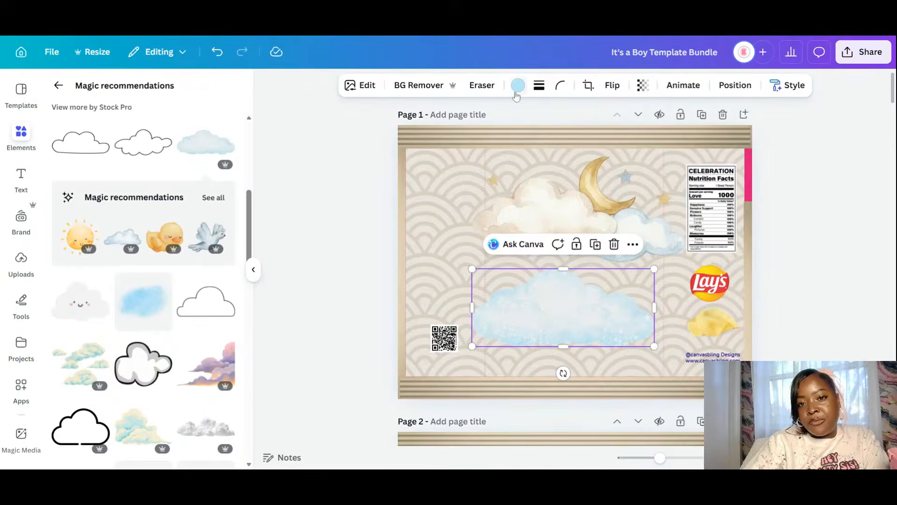
- Adjust the cloud's blue colour edit to hue 4 and brightness -100
click(518, 85)
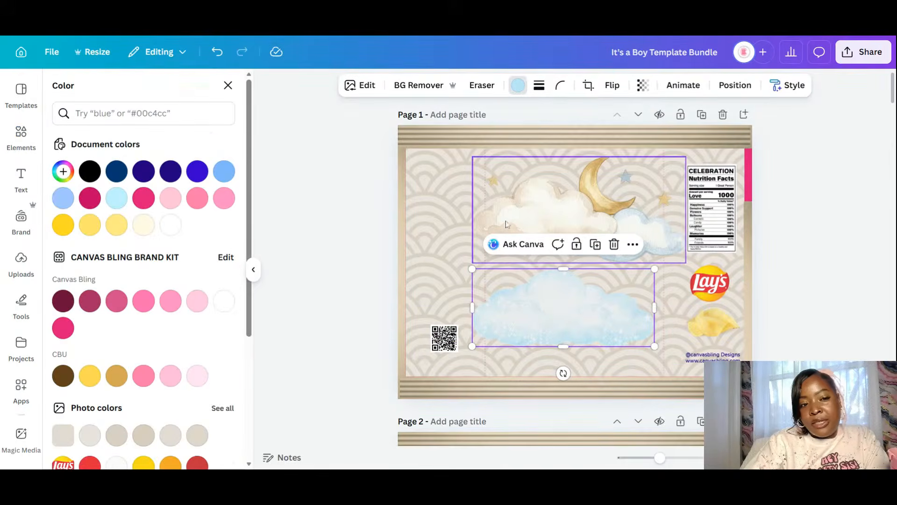
click(63, 172)
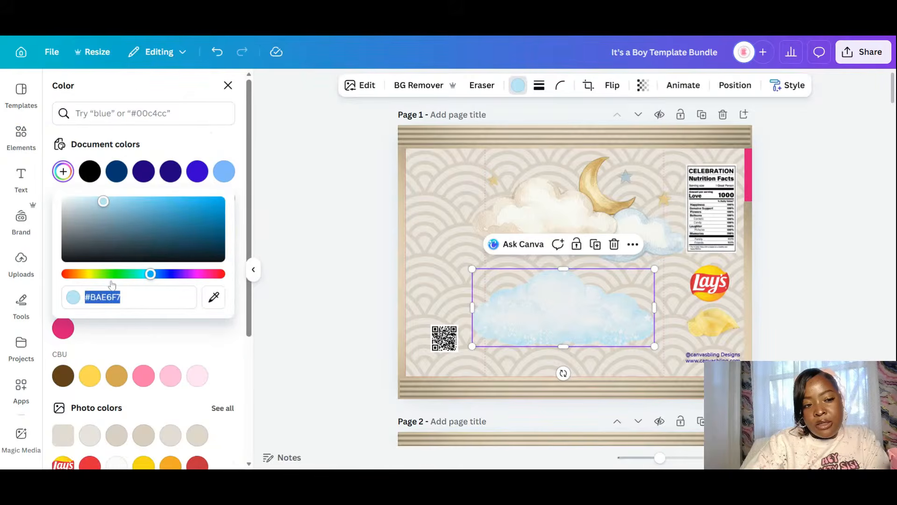
click(135, 94)
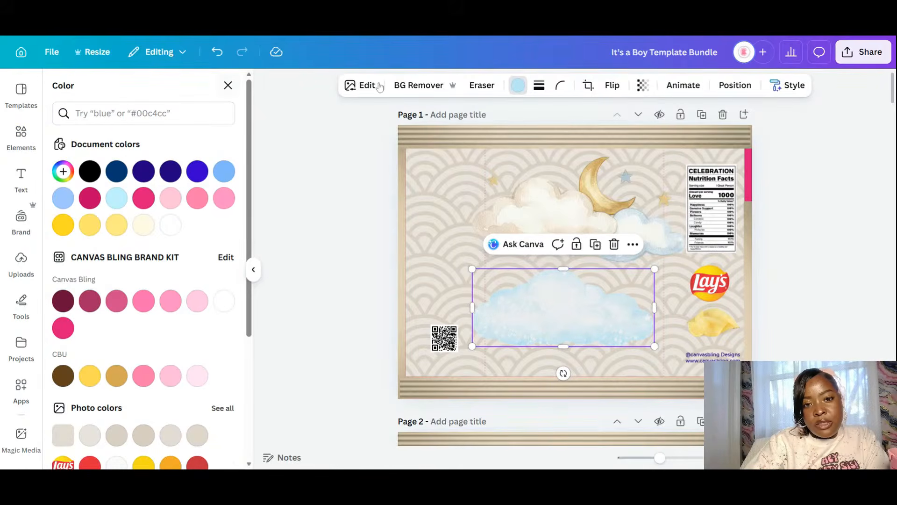
click(361, 87)
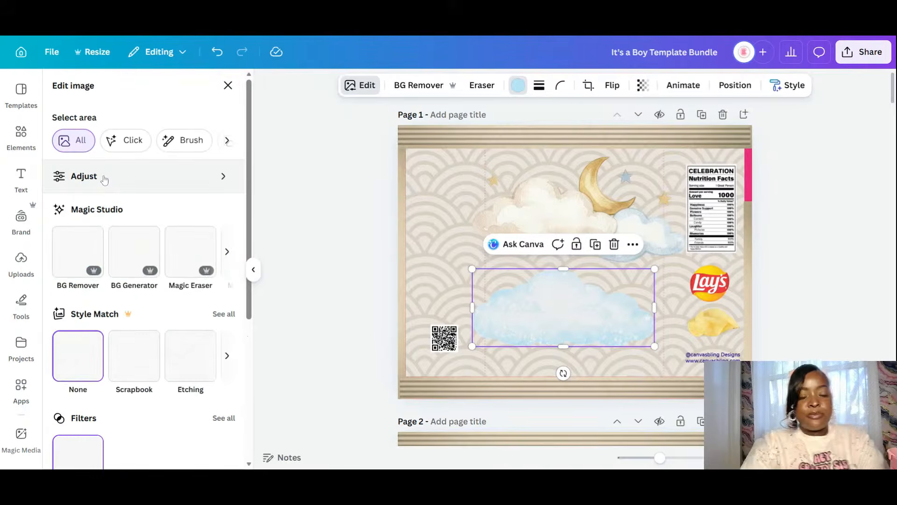
click(117, 187)
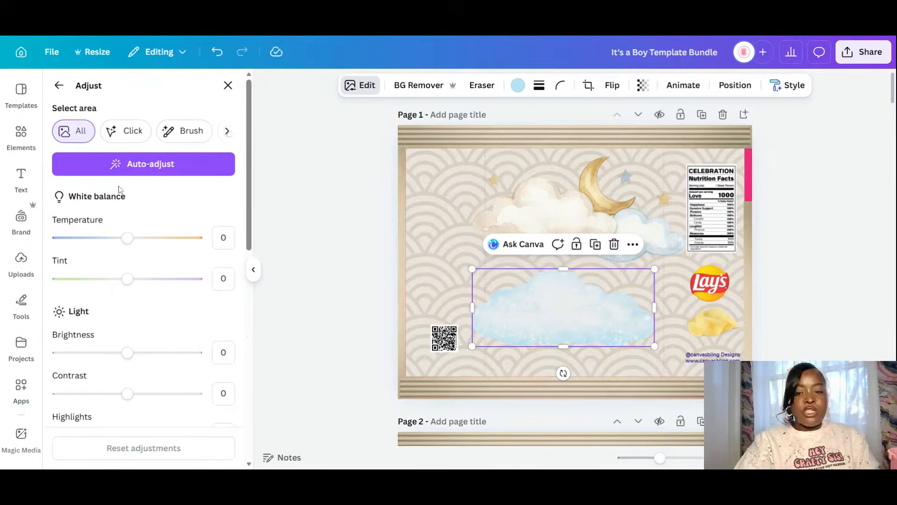
scroll(133, 343, down, 7)
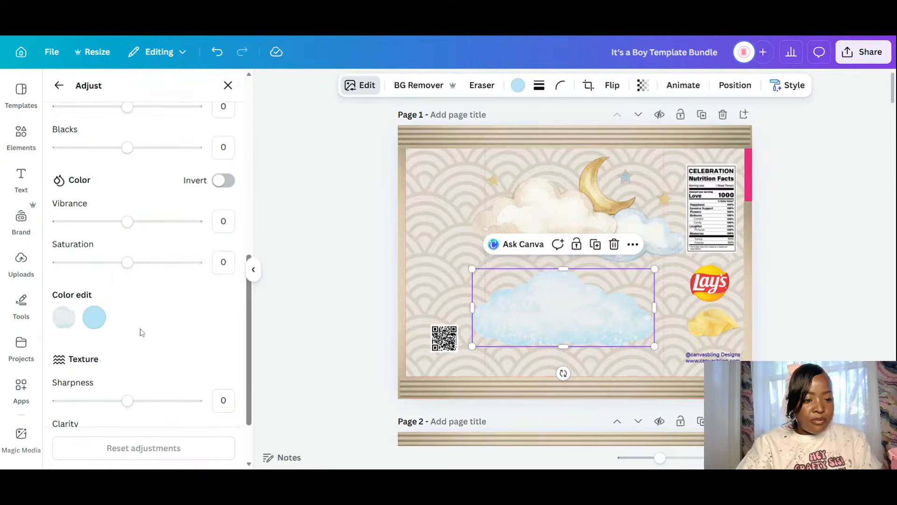
click(95, 321)
scroll(153, 335, down, 3)
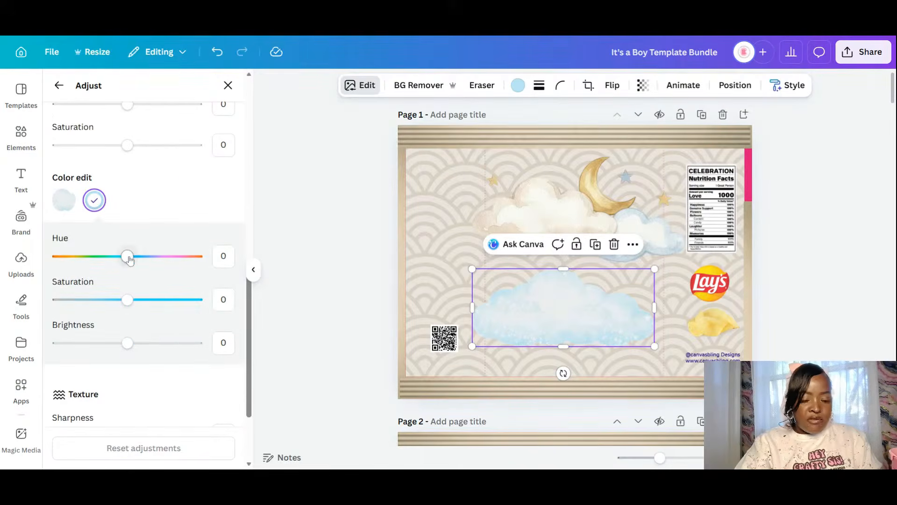
mouse_move(129, 260)
mouse_down()
mouse_move(143, 260)
mouse_move(132, 260)
mouse_up()
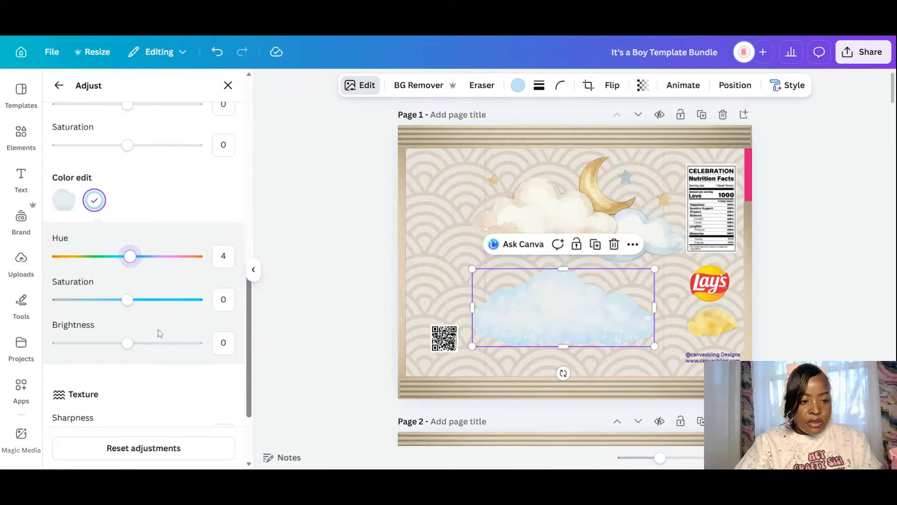
drag(127, 343, 56, 363)
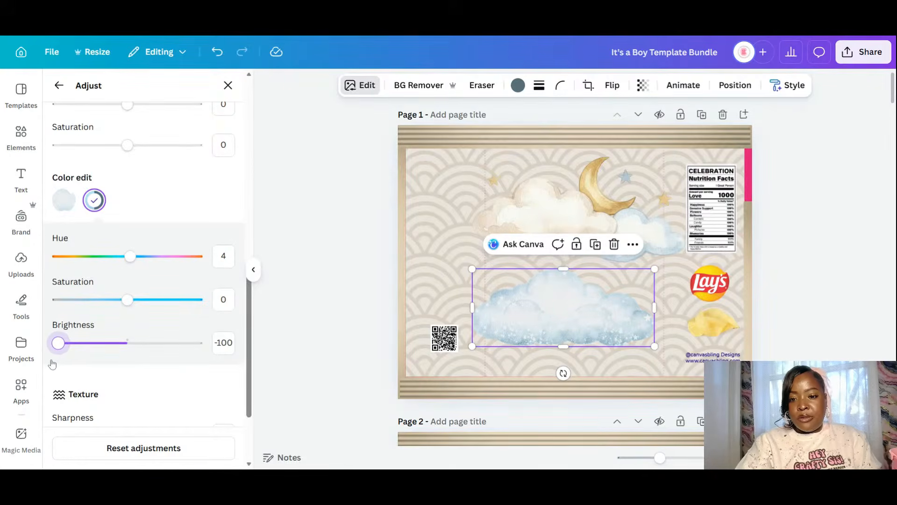
click(795, 280)
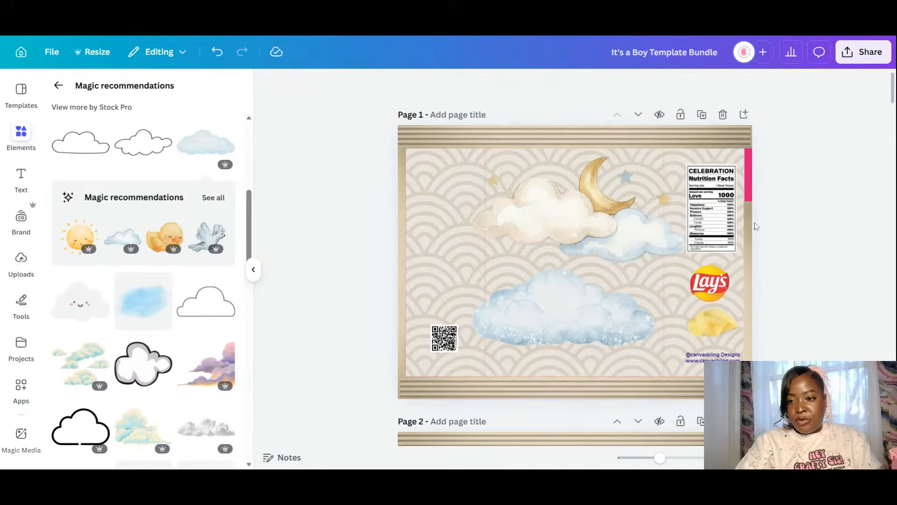
- Move the tan strip over the pink bar and tuck a shrunken cloud into the bottom-left behind the borders
click(750, 231)
drag(750, 231, 749, 155)
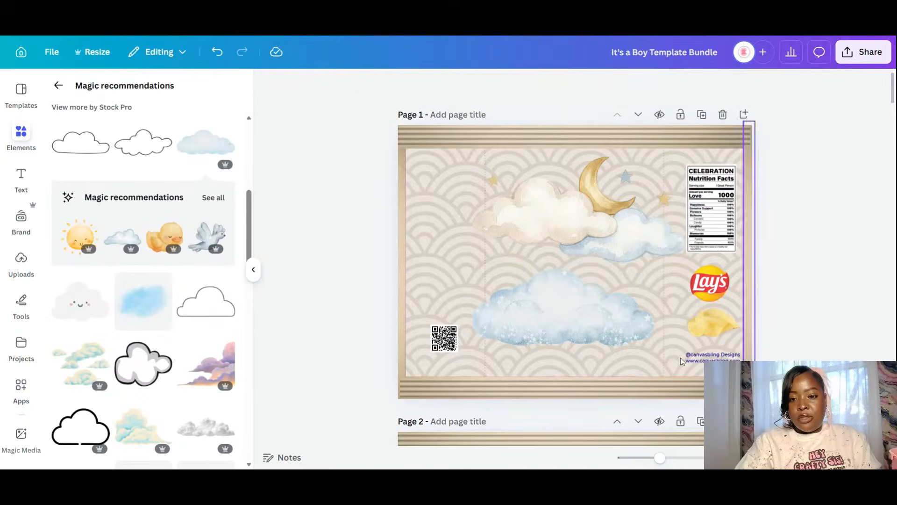
click(586, 321)
drag(547, 336, 449, 381)
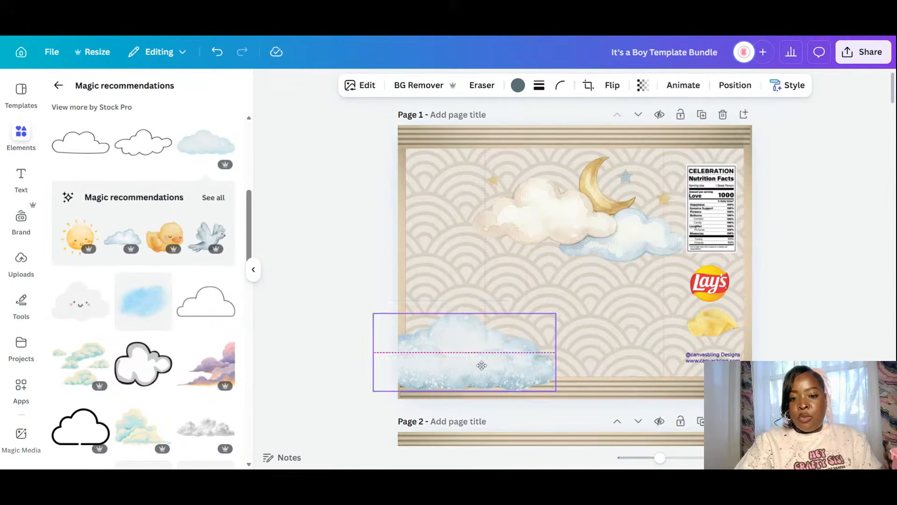
drag(555, 390, 522, 376)
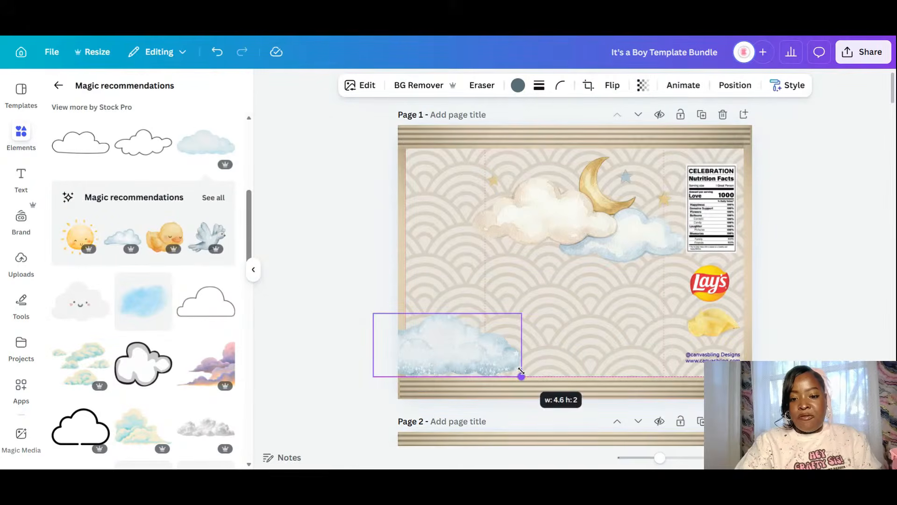
drag(479, 356, 504, 368)
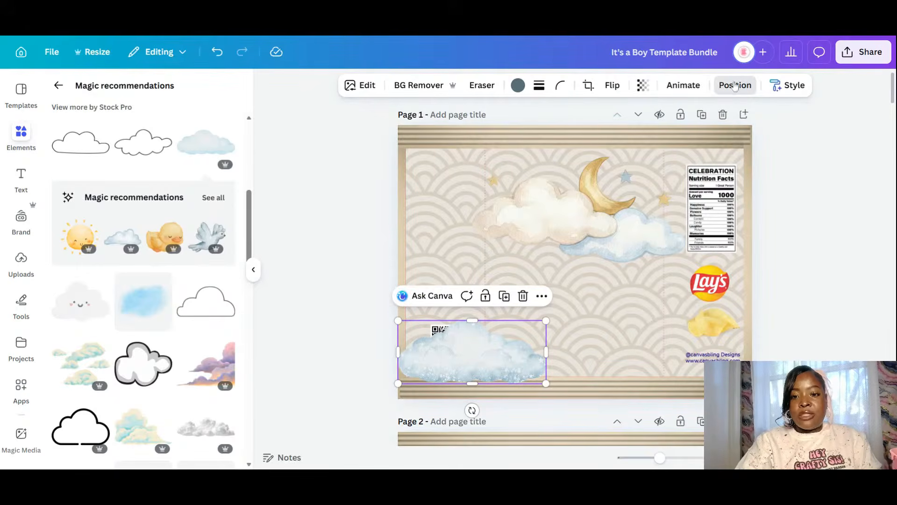
click(734, 84)
click(189, 149)
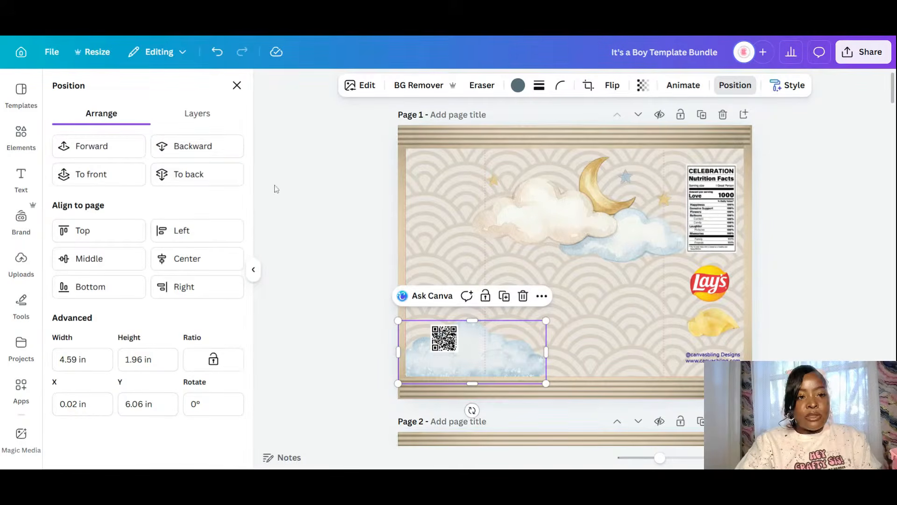
- Duplicate the cloud to the top-left, behind the left border, narrowed to the page edge
click(506, 296)
drag(503, 358, 415, 176)
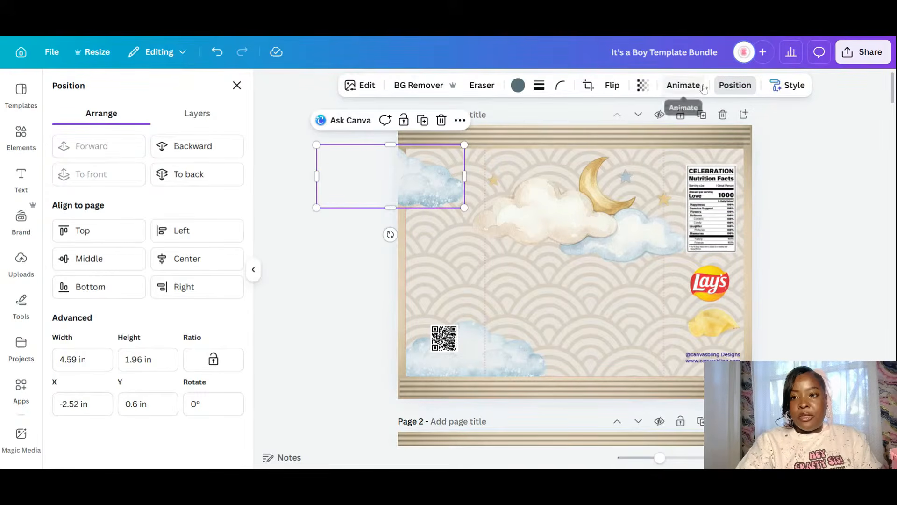
click(188, 145)
click(189, 145)
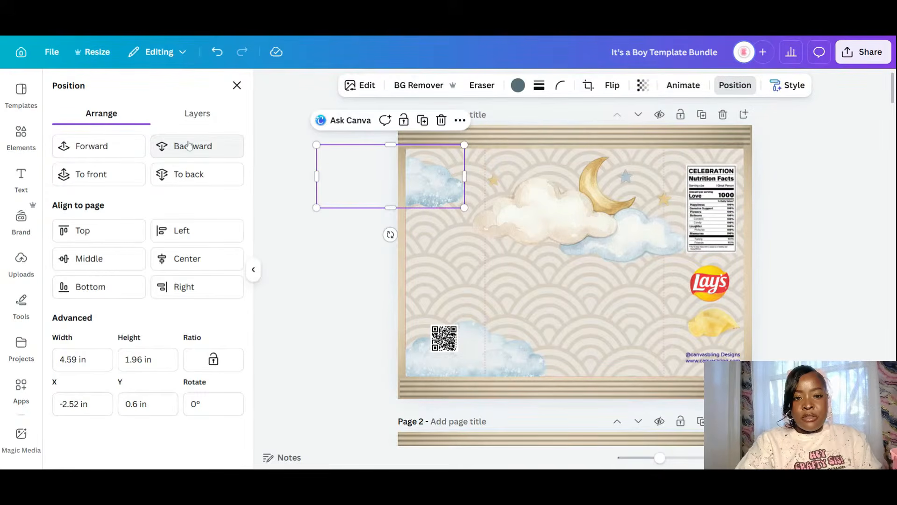
drag(317, 177, 401, 177)
- Duplicate the cloud to the right edge and send it back behind the chips and Lay's logo
click(522, 350)
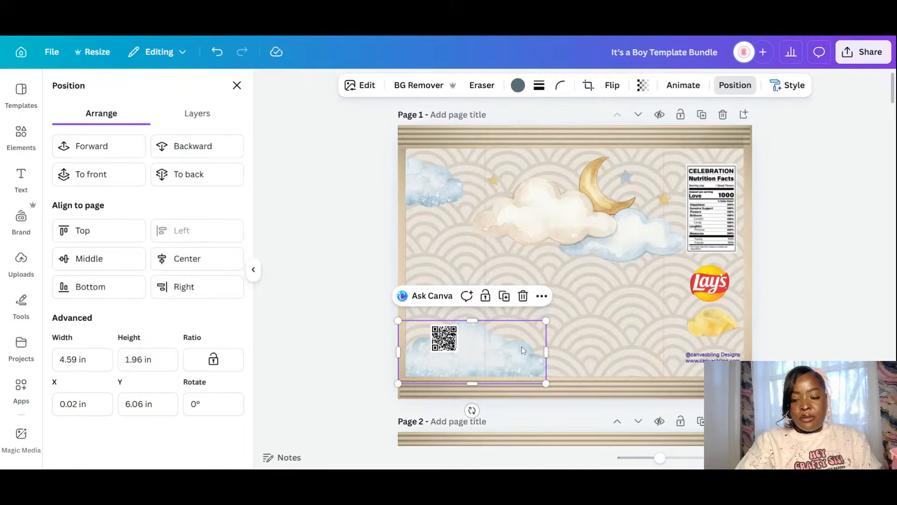
click(504, 296)
drag(502, 352, 718, 317)
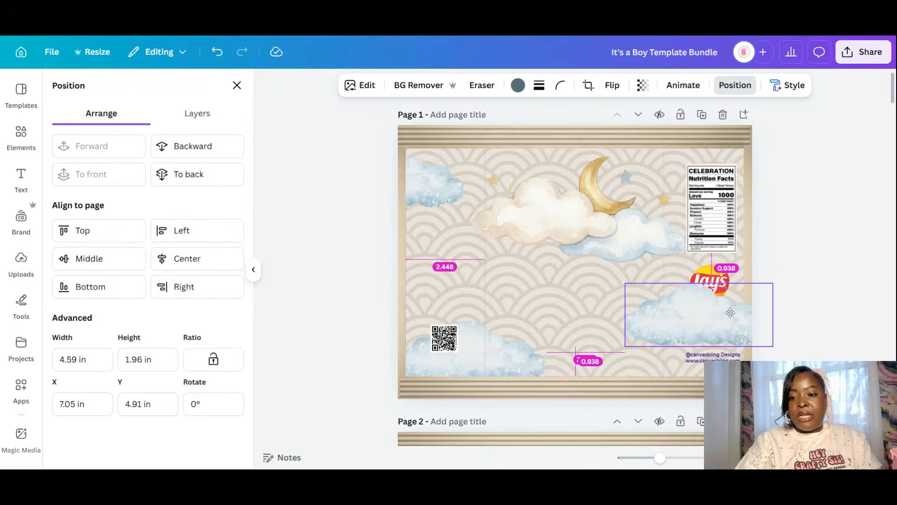
click(193, 146)
click(193, 147)
click(193, 147)
click(193, 147)
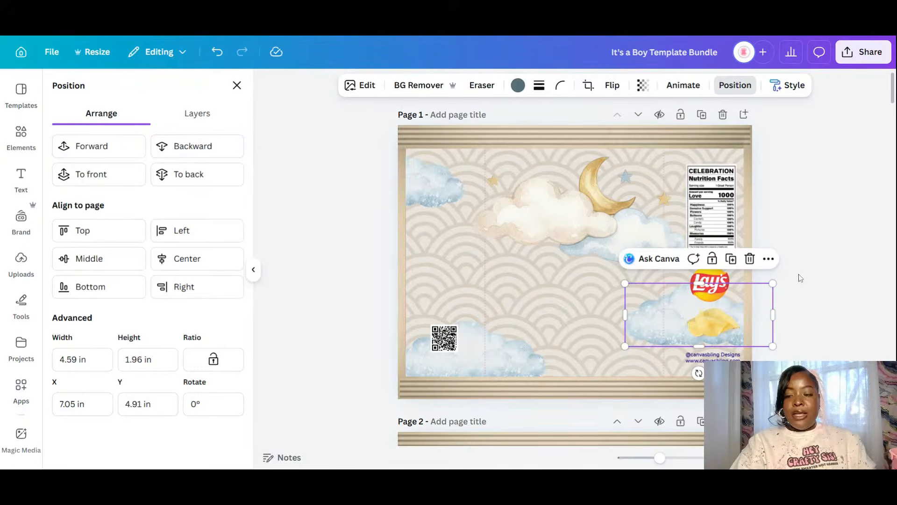
click(811, 293)
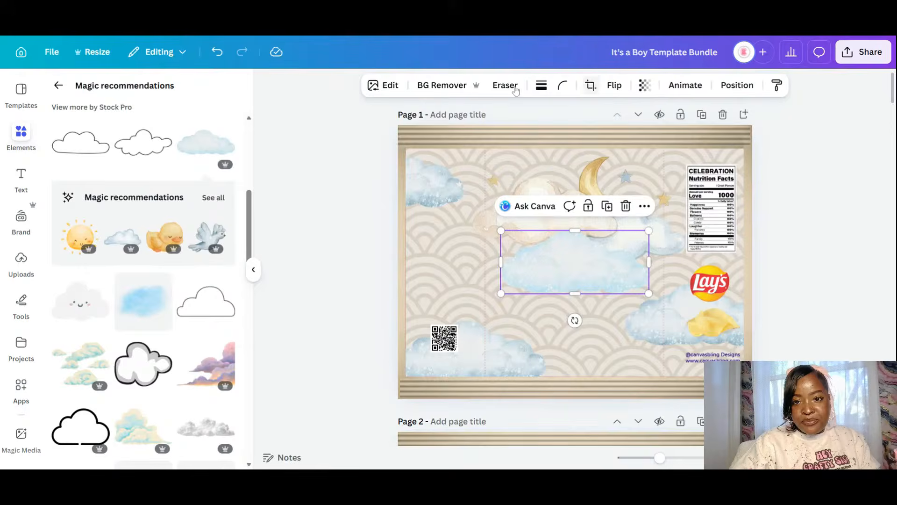
- Change one of the middle cloud's colours to #02202C and move the cloud to the top-right
click(522, 87)
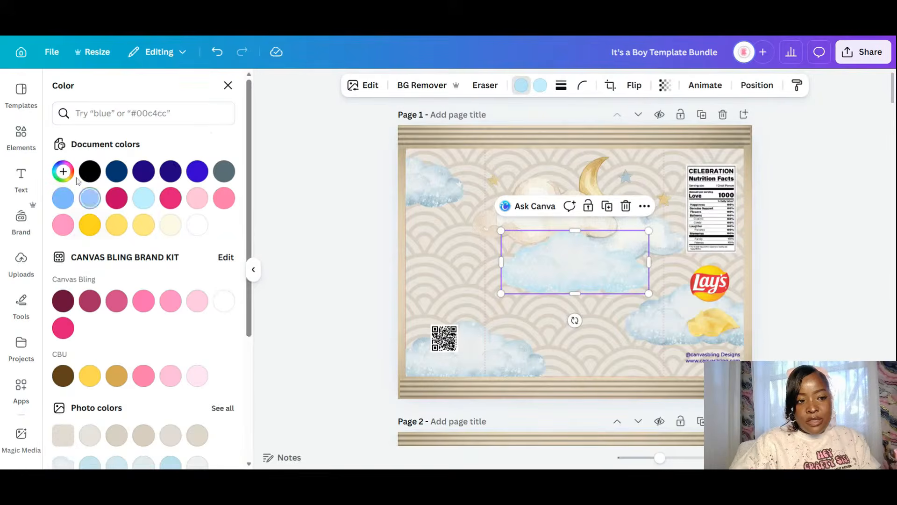
click(63, 172)
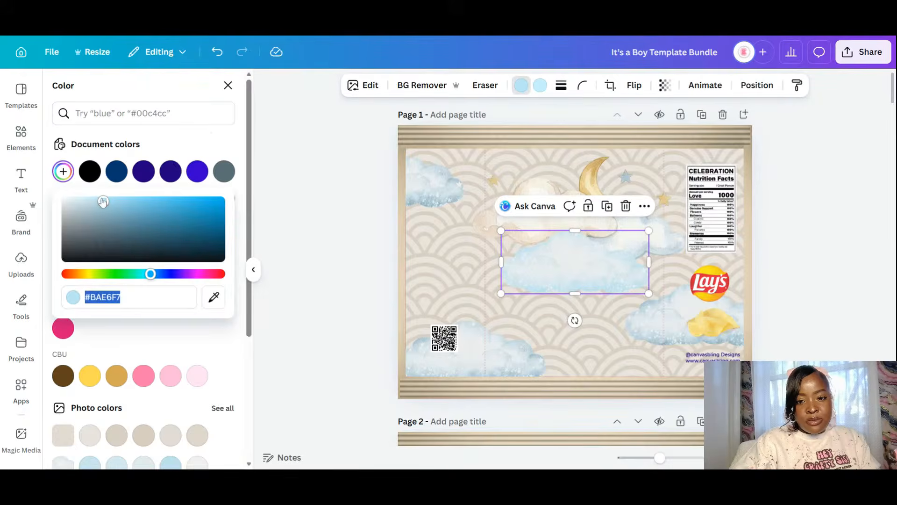
drag(103, 201, 215, 248)
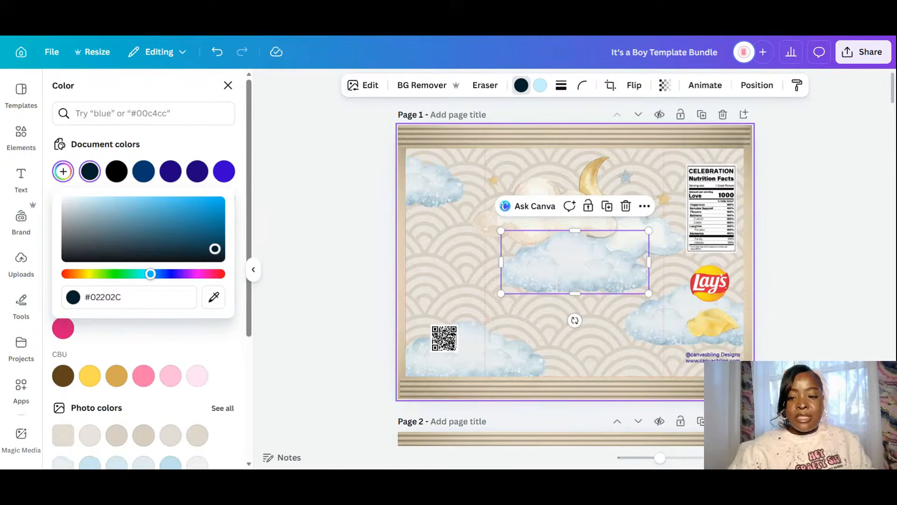
drag(596, 262, 720, 126)
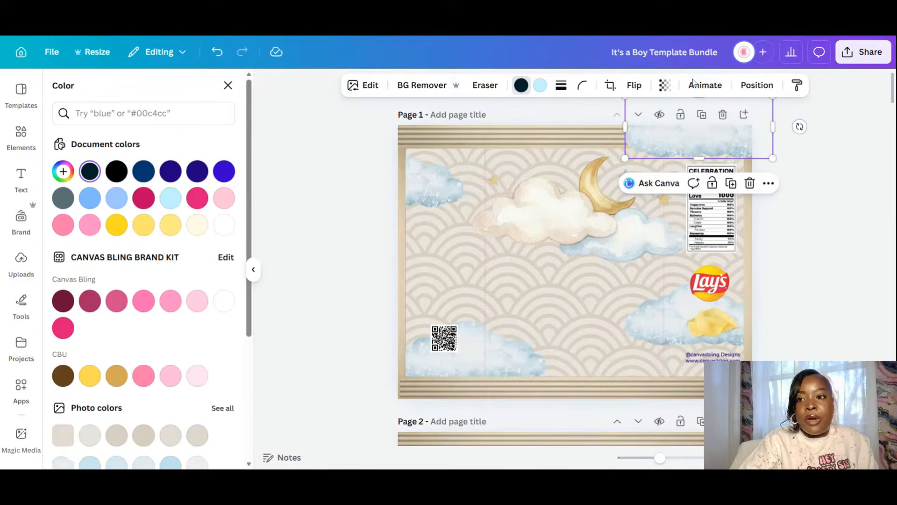
- Send the top-right cloud behind the striped border, shift it right and down, and behind the nutrition label
click(204, 147)
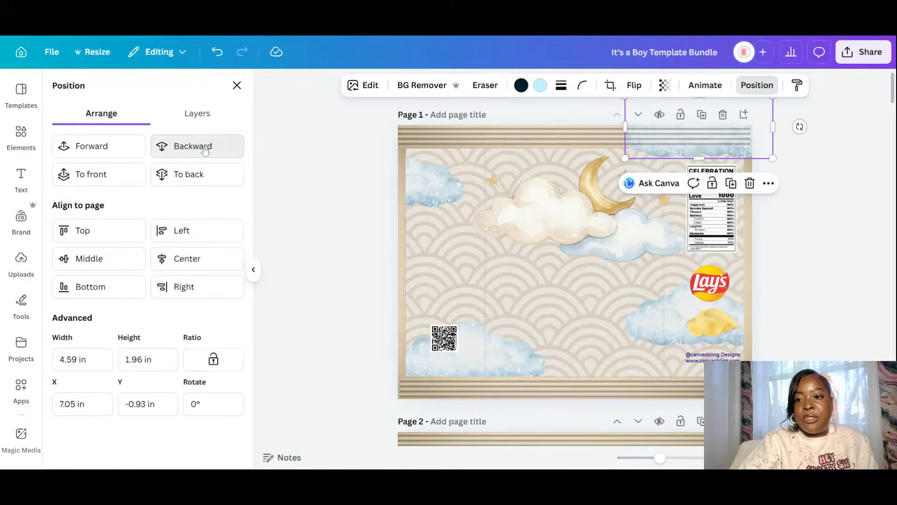
click(204, 148)
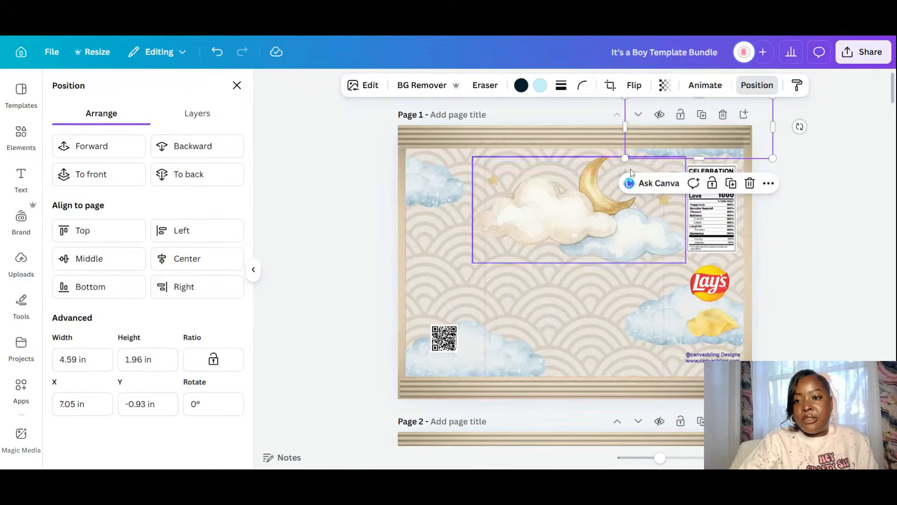
drag(763, 122, 803, 140)
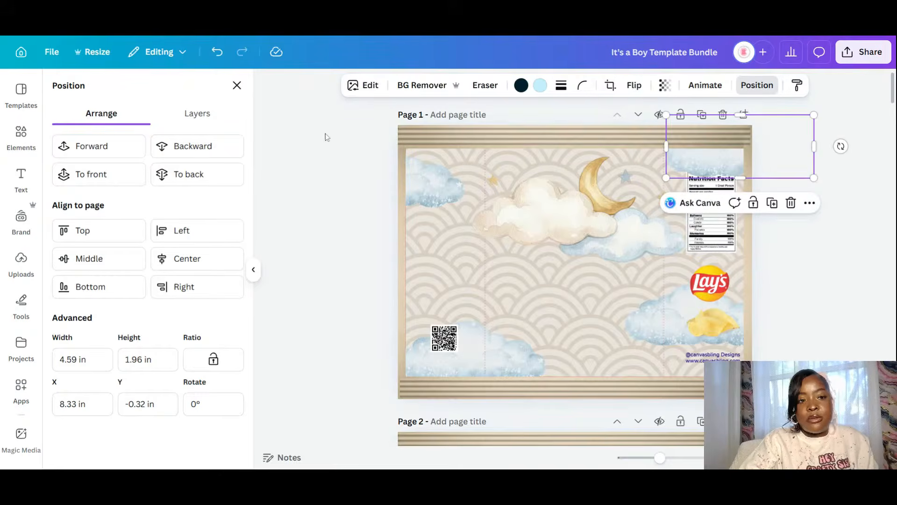
click(233, 154)
click(825, 287)
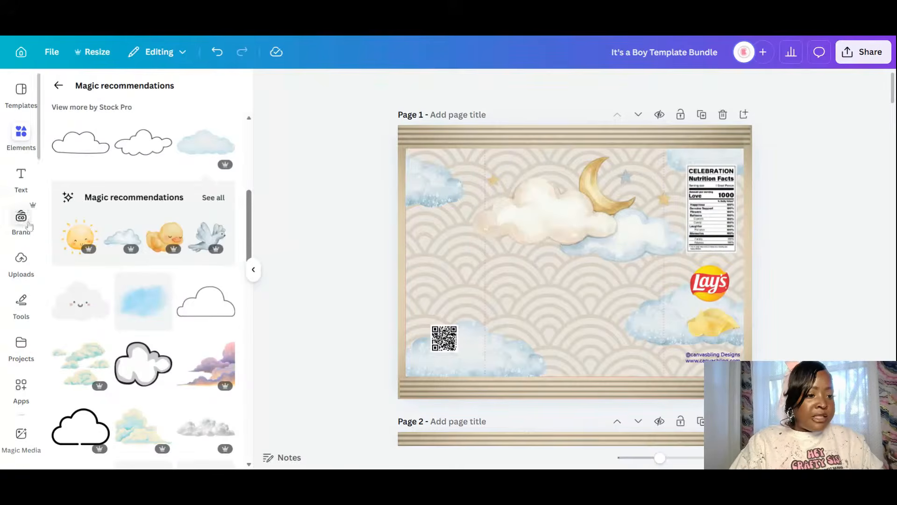
- Search the Elements graphics for 'baby boy'
click(59, 86)
click(94, 94)
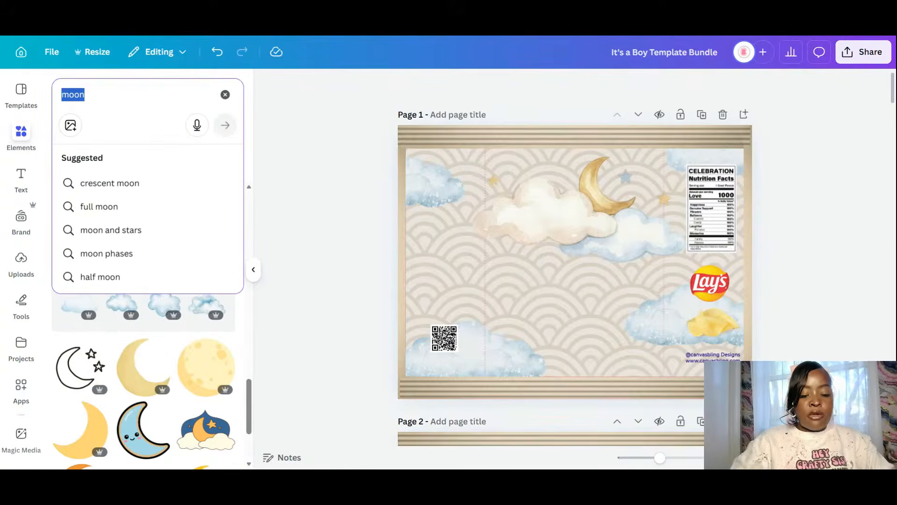
text(baby)
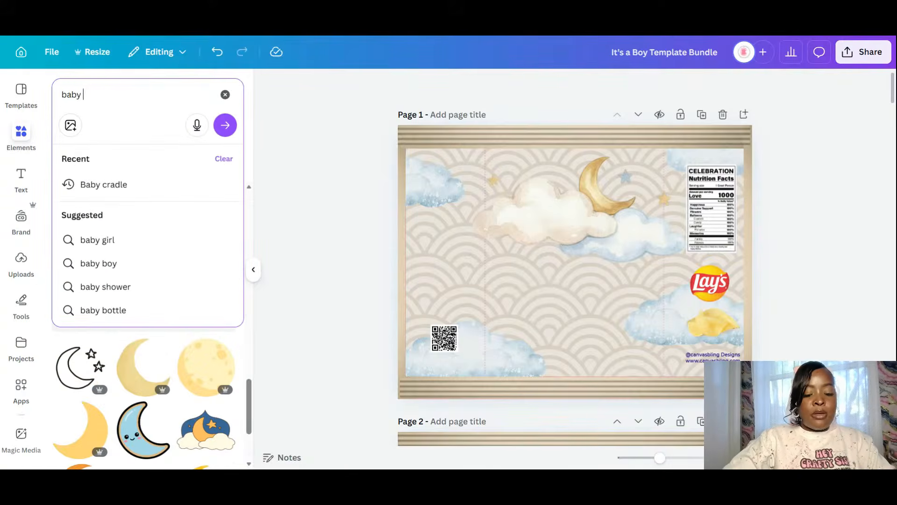
text( boy)
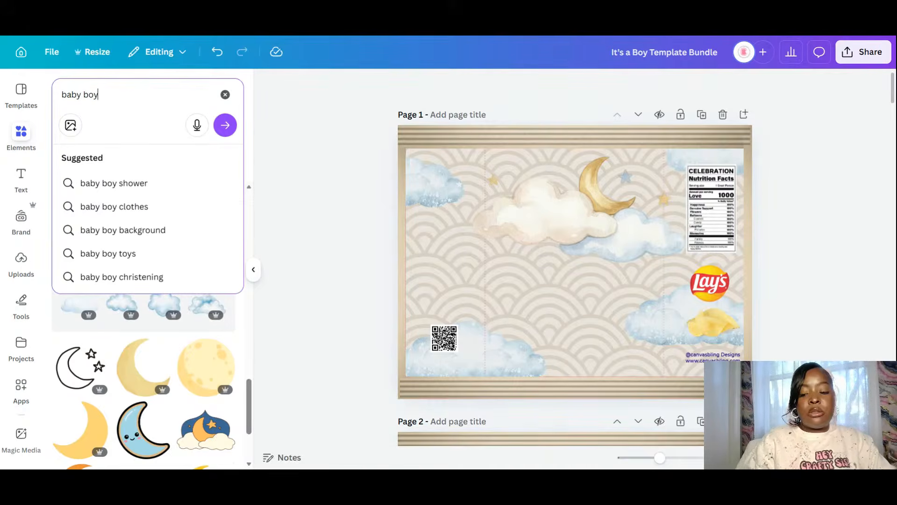
key(Return)
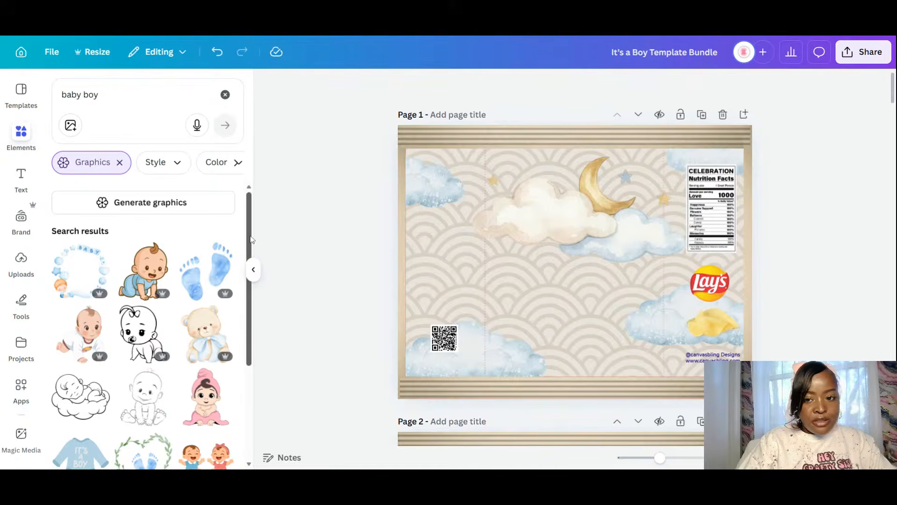
- Add the teddy bear graphic, shrink it, and shift it slightly right
click(205, 327)
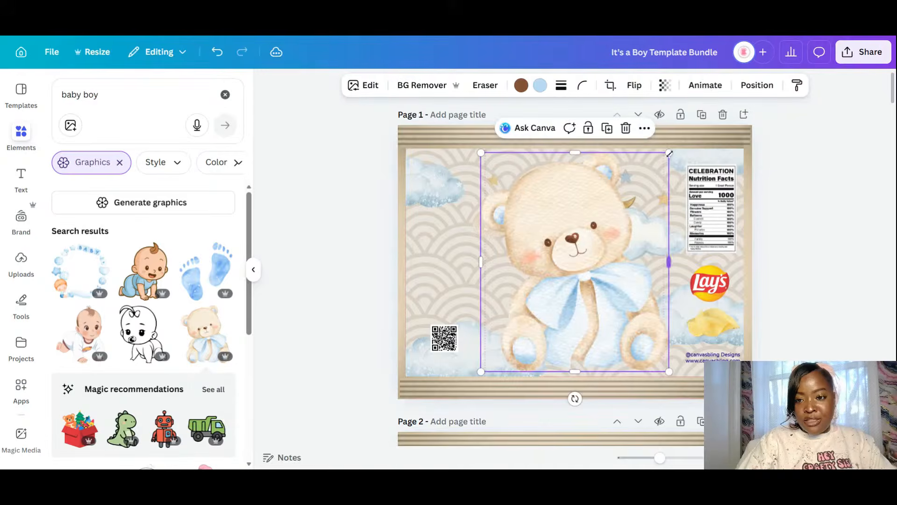
drag(669, 153, 624, 251)
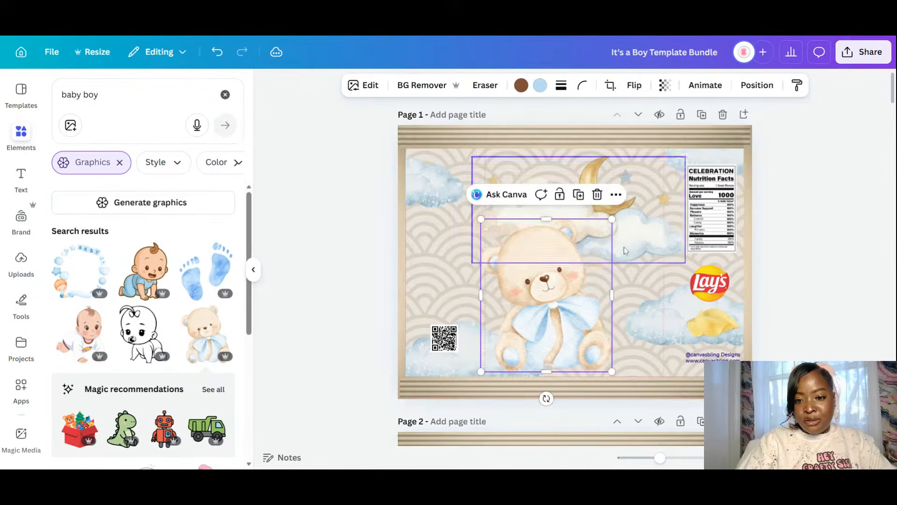
drag(550, 315, 582, 314)
click(773, 274)
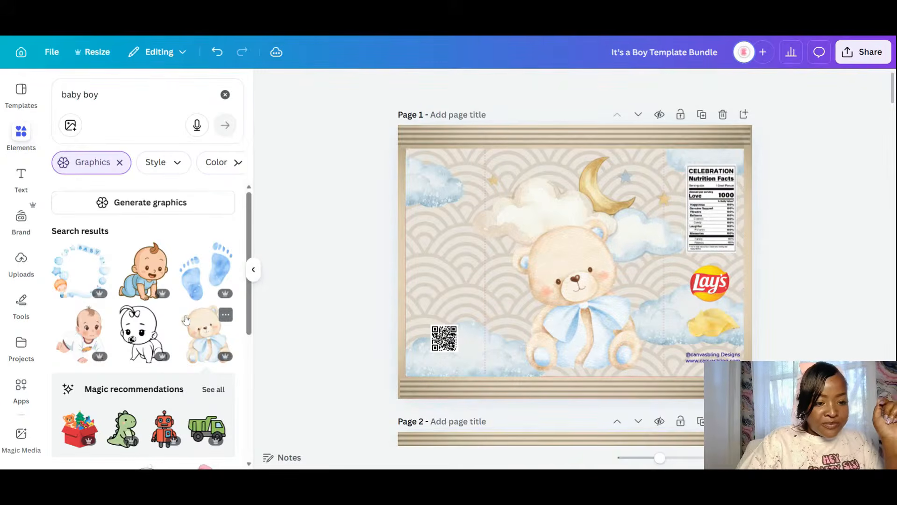
- Drag the blue overalls graphic from the results onto the left of the page
scroll(185, 320, down, 5)
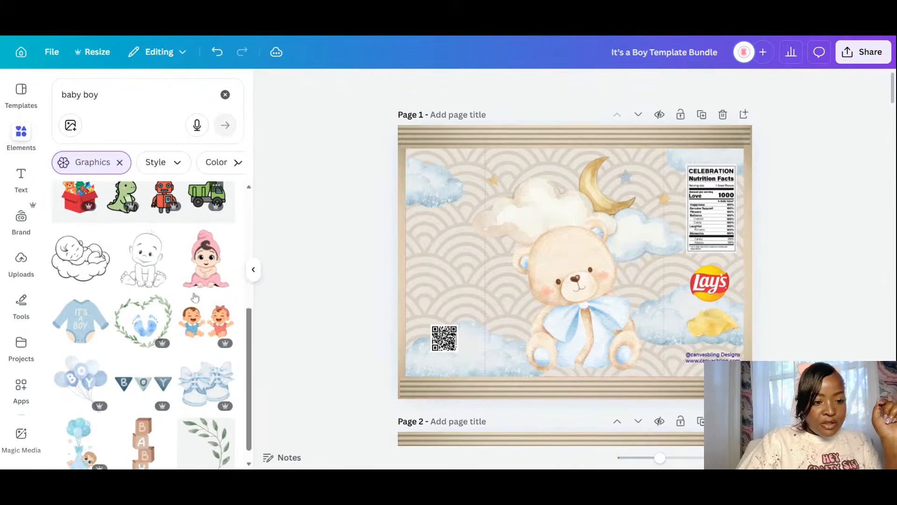
scroll(195, 297, down, 5)
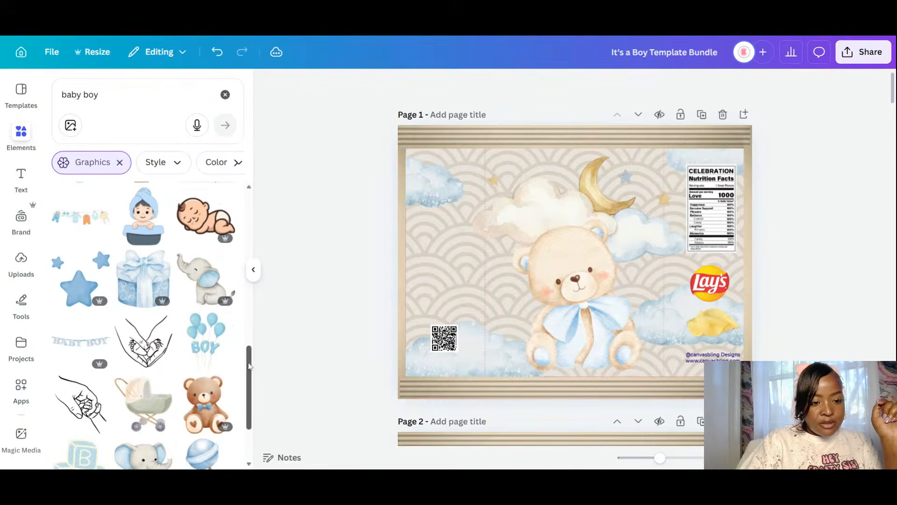
drag(249, 366, 244, 396)
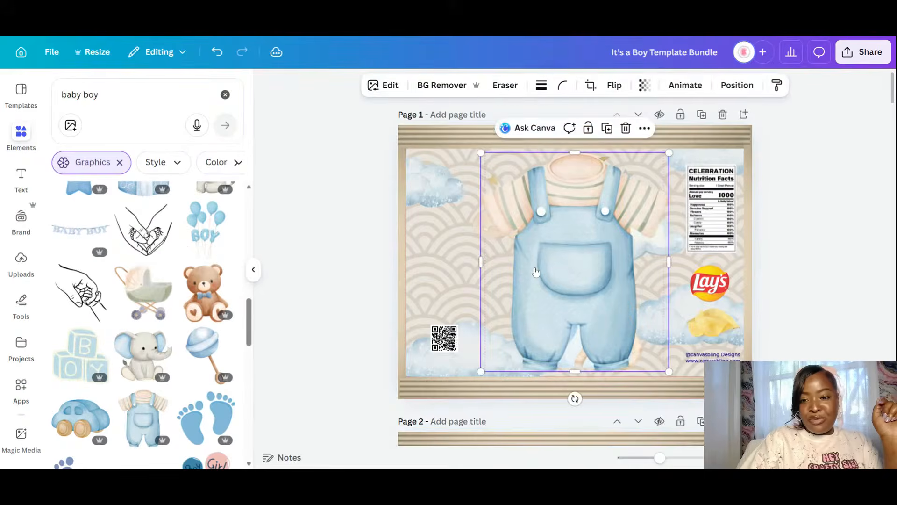
drag(585, 251, 496, 265)
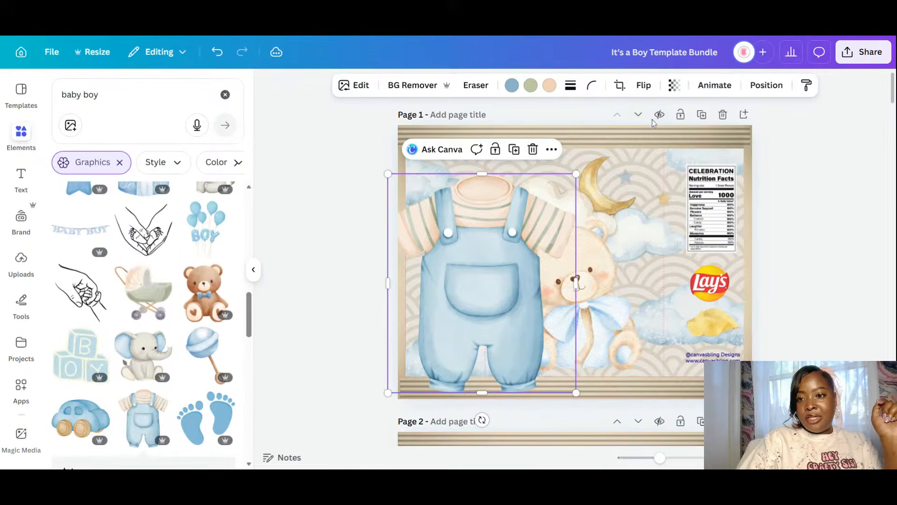
- Delete the teddy bear from page 2
scroll(626, 278, down, 5)
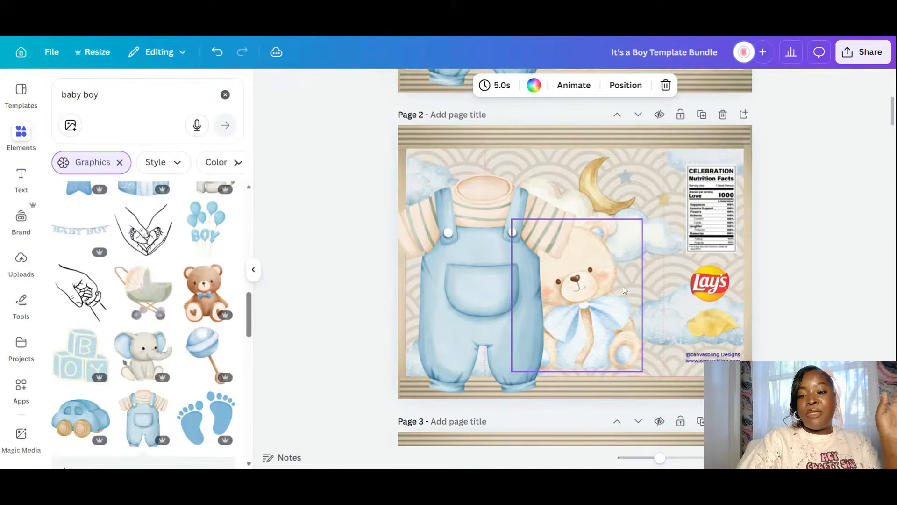
click(601, 288)
key(Delete)
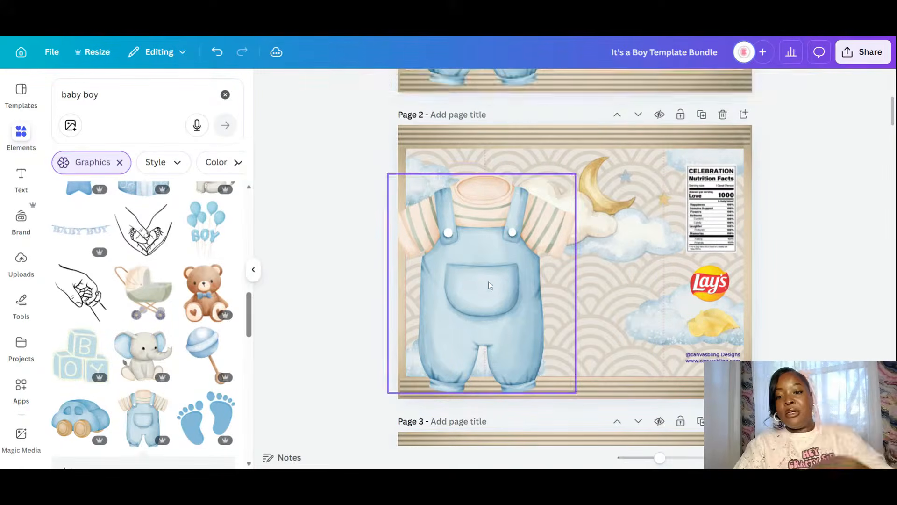
- Shrink the blue overalls and centre them beneath the moon cloud
click(495, 296)
drag(495, 296, 606, 285)
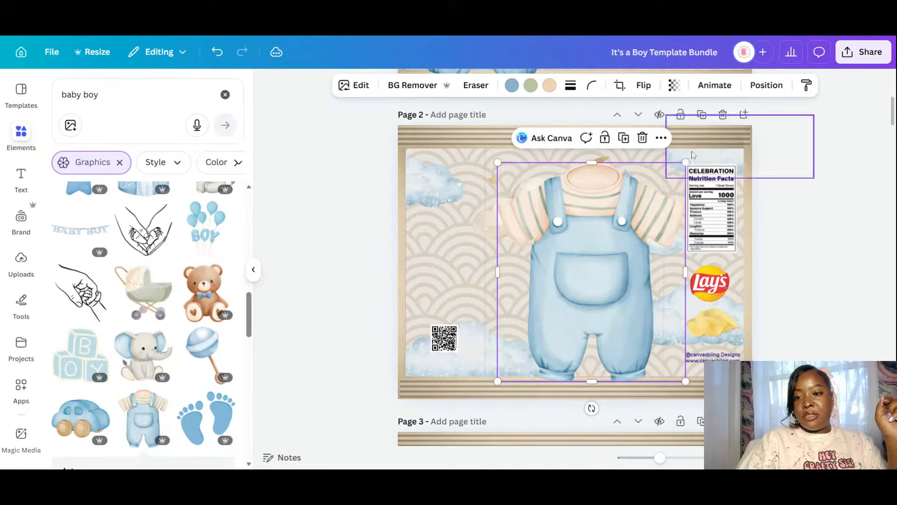
drag(686, 163, 633, 243)
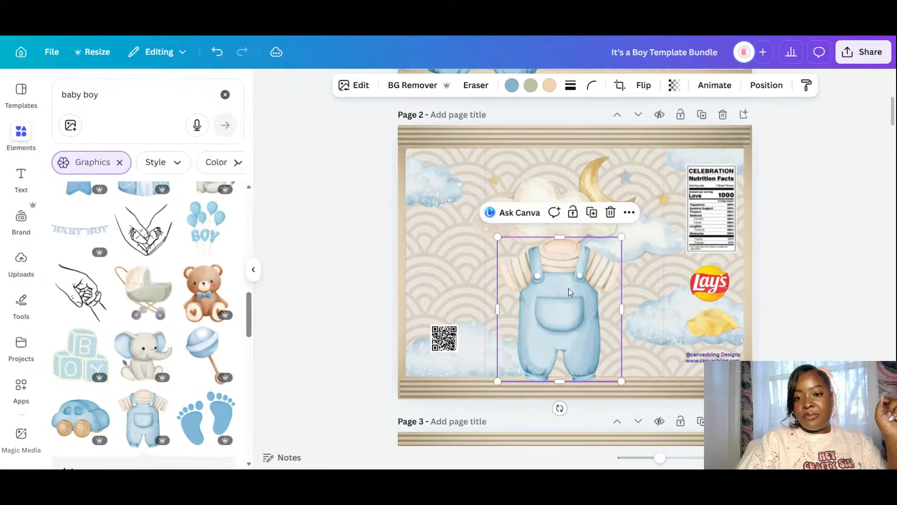
drag(567, 290, 592, 264)
click(450, 269)
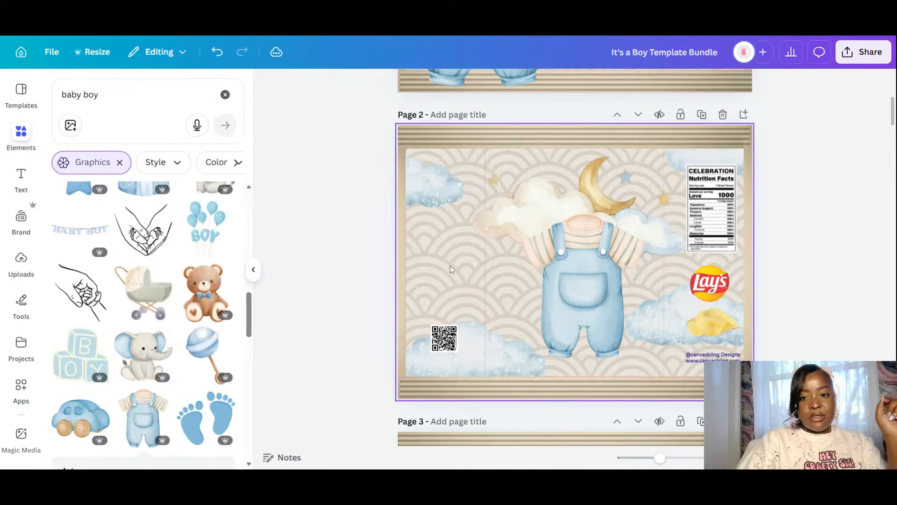
scroll(126, 310, down, 5)
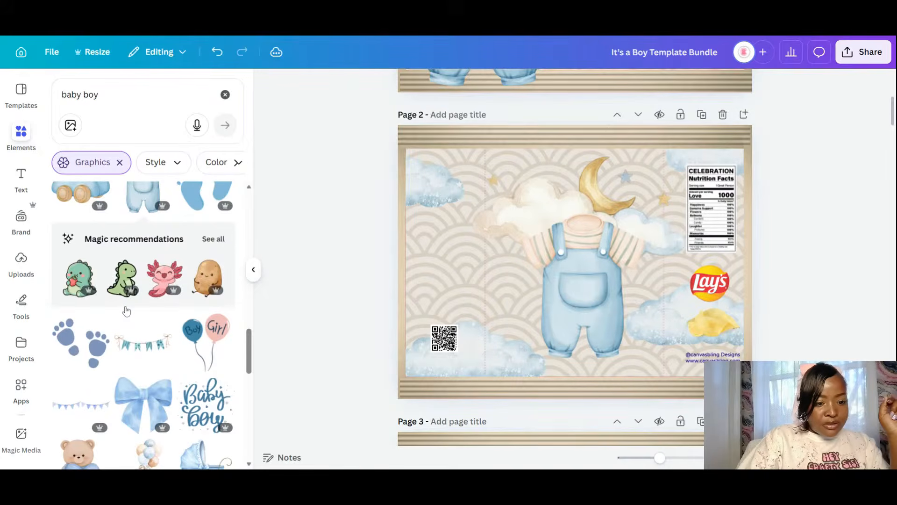
scroll(125, 307, down, 5)
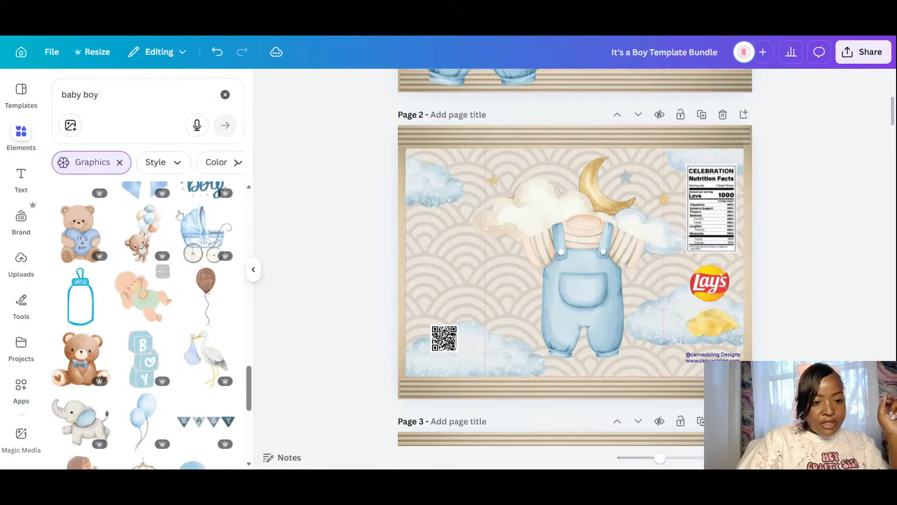
- Duplicate page 2 as page 3 and delete the overalls from the copy
click(414, 294)
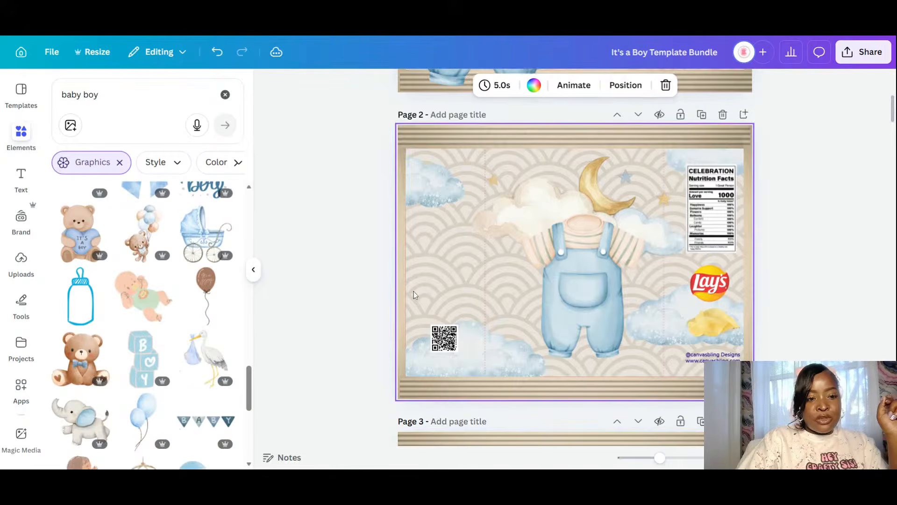
key(ctrl+d)
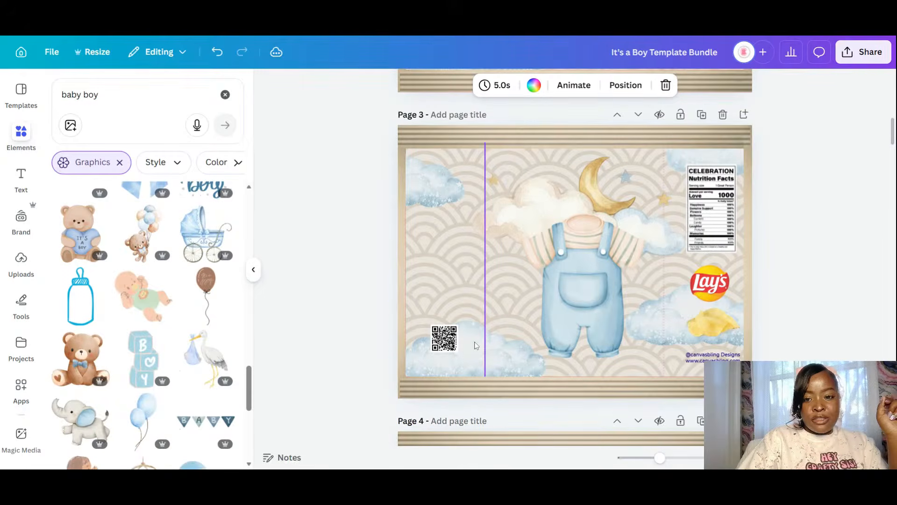
click(604, 268)
key(Delete)
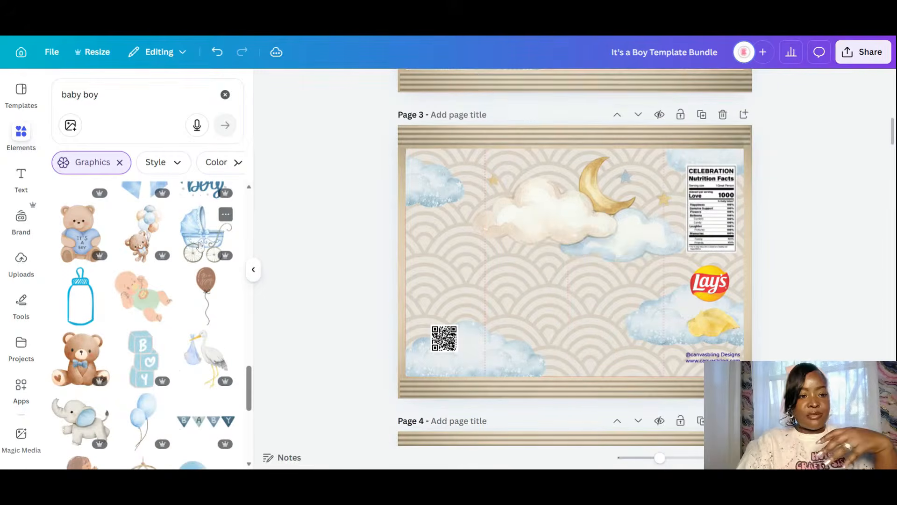
- Add a smaller blue pram centred beneath the moon on page 3
click(200, 245)
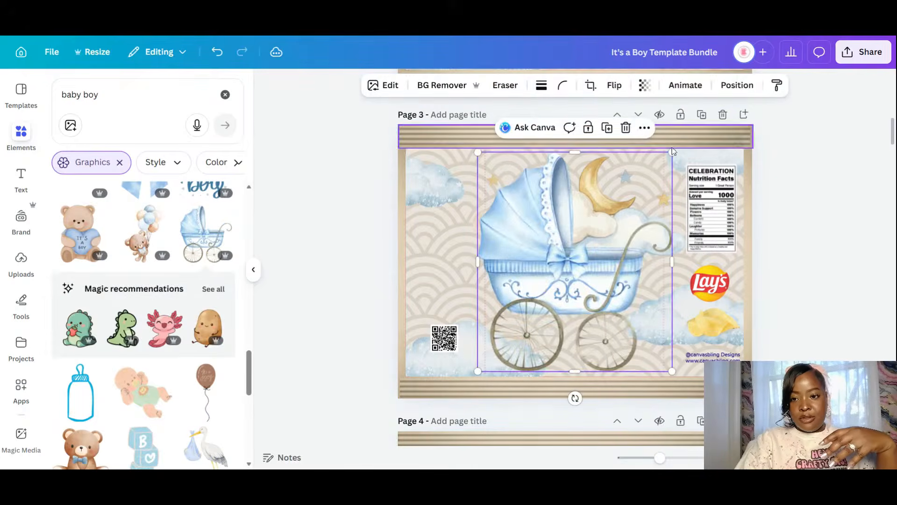
drag(673, 151, 634, 192)
drag(551, 294, 585, 297)
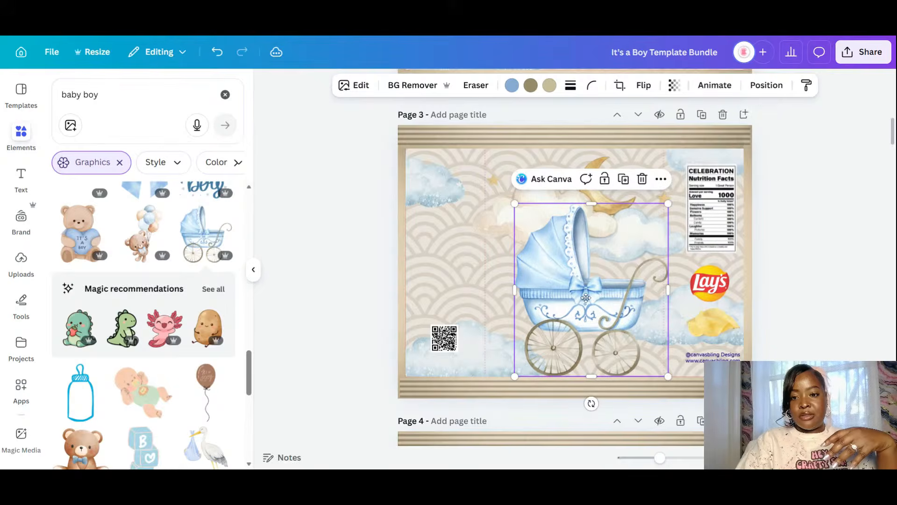
click(511, 87)
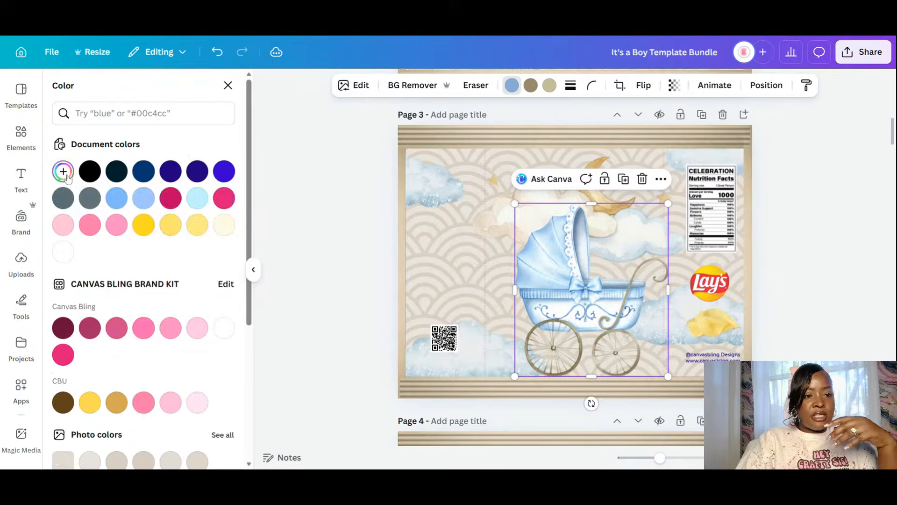
- Begin adding a custom colour for the pram's blue
click(65, 174)
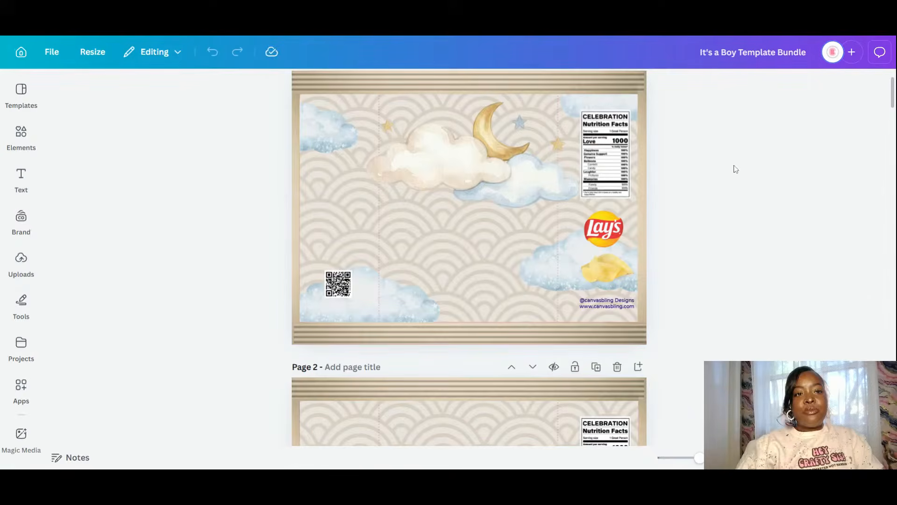
- Look over Page 1 and check the cloud-and-moon graphic's position
scroll(614, 201, down, 5)
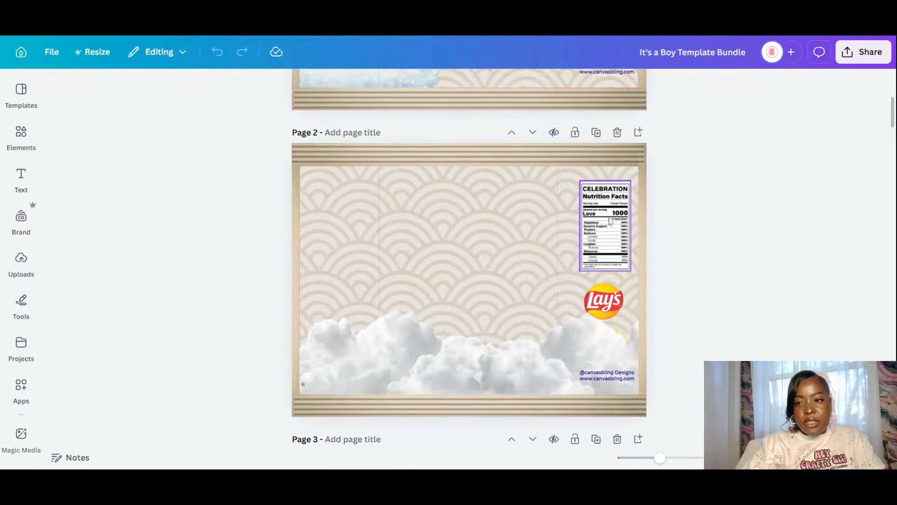
scroll(621, 214, up, 6)
scroll(620, 214, down, 5)
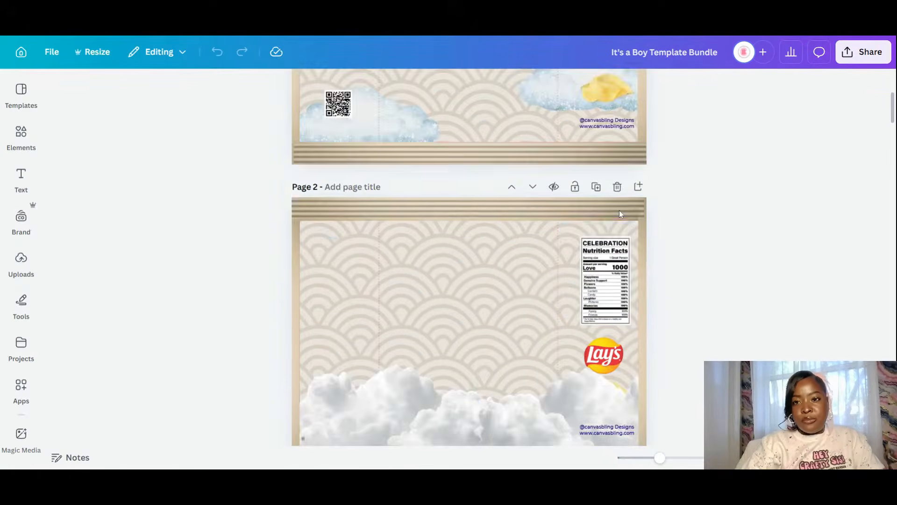
scroll(621, 213, down, 5)
scroll(620, 214, up, 9)
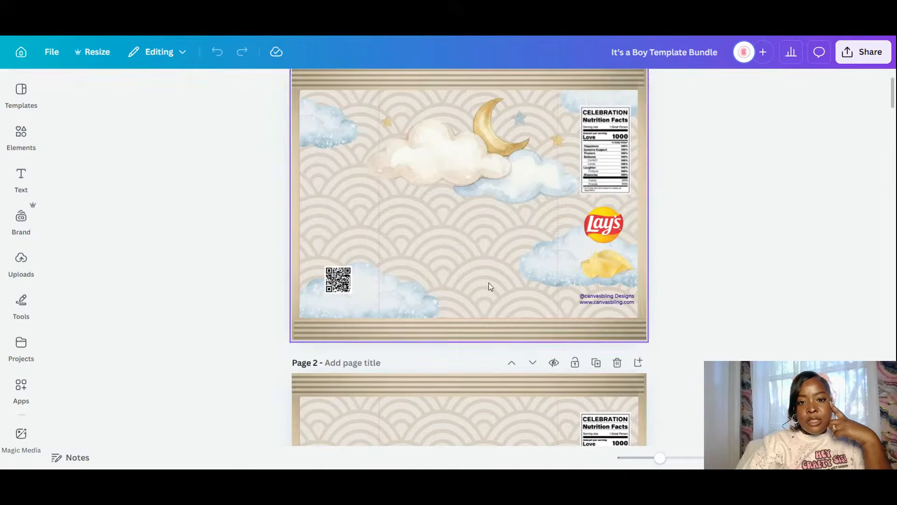
click(481, 192)
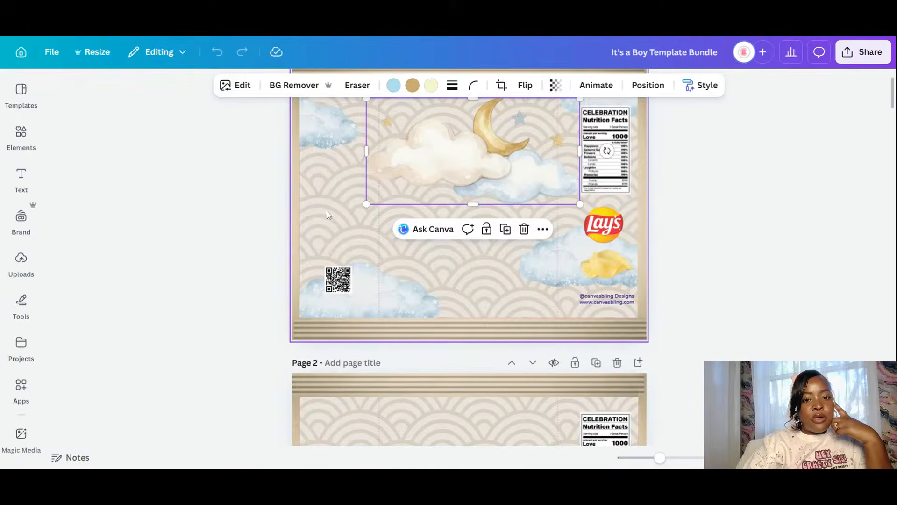
click(308, 219)
- Add the teddy bear from Recently used, shrink it, and place it beneath the moon cloud
click(9, 182)
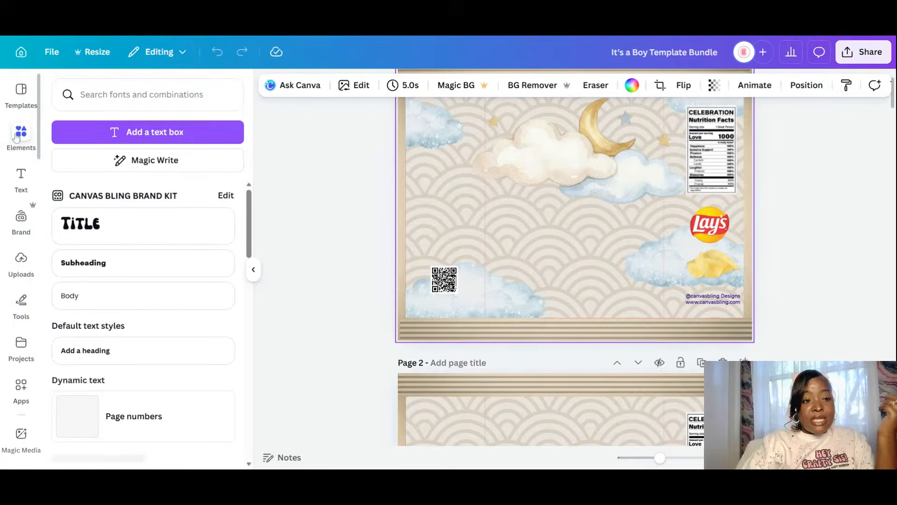
click(17, 135)
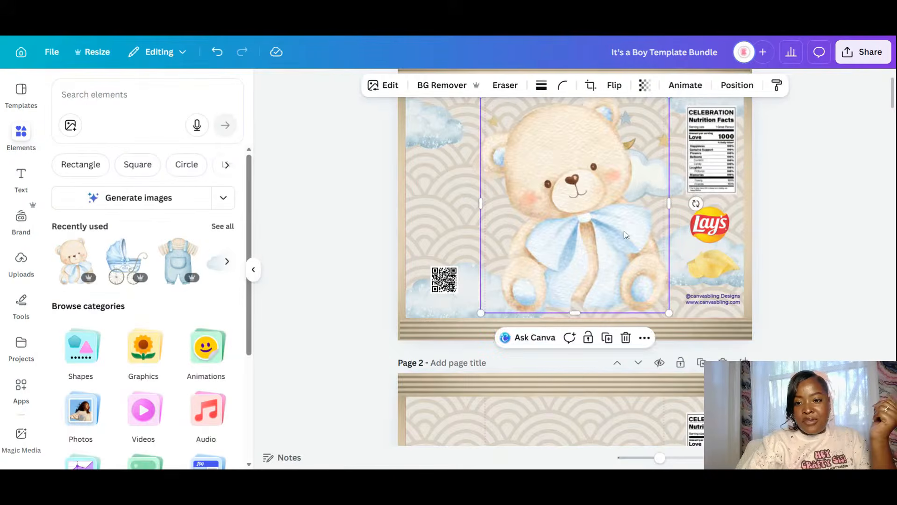
drag(669, 312, 630, 263)
drag(567, 196, 599, 246)
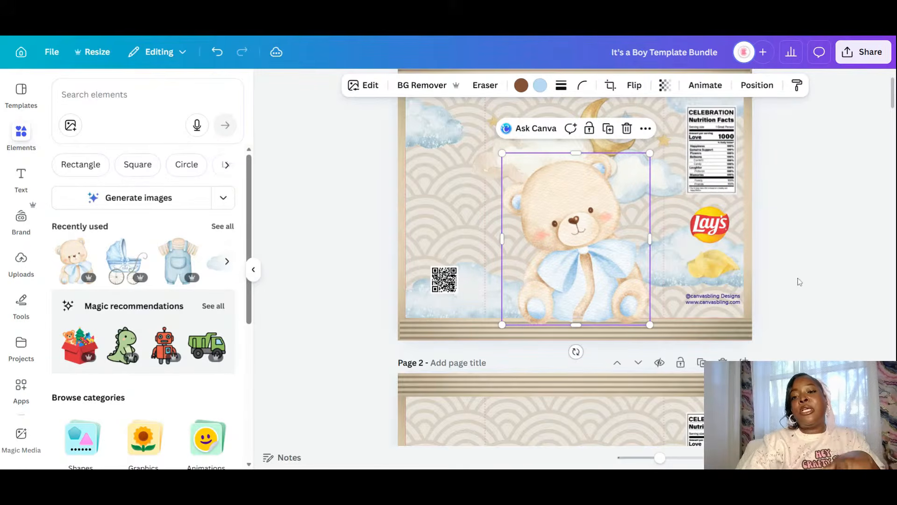
scroll(797, 280, up, 2)
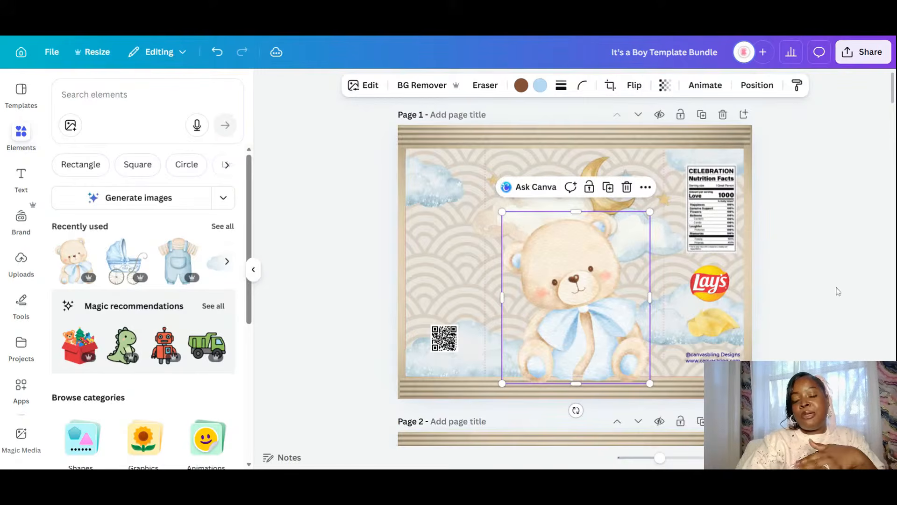
click(810, 214)
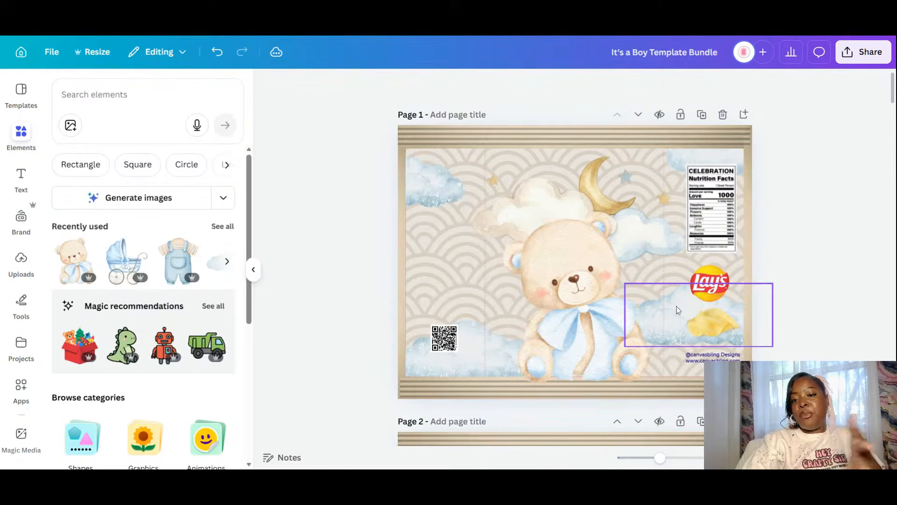
scroll(731, 230, down, 5)
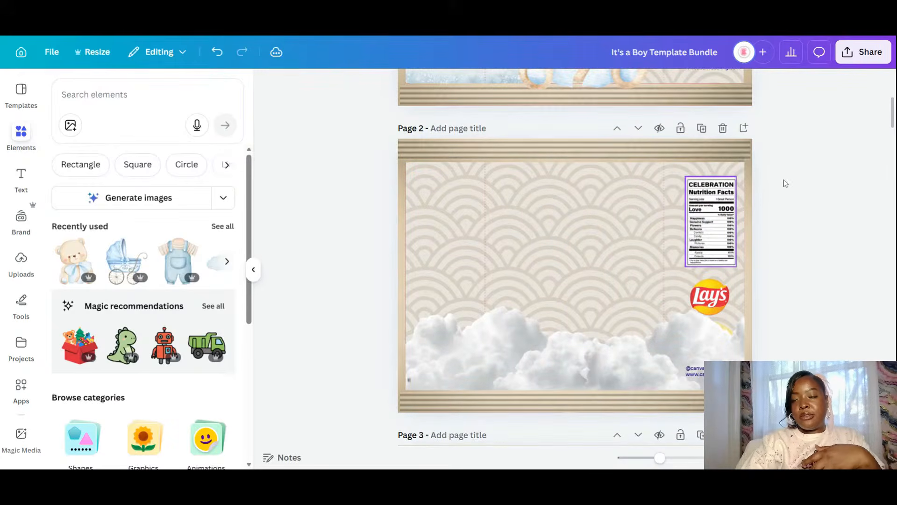
scroll(757, 117, up, 5)
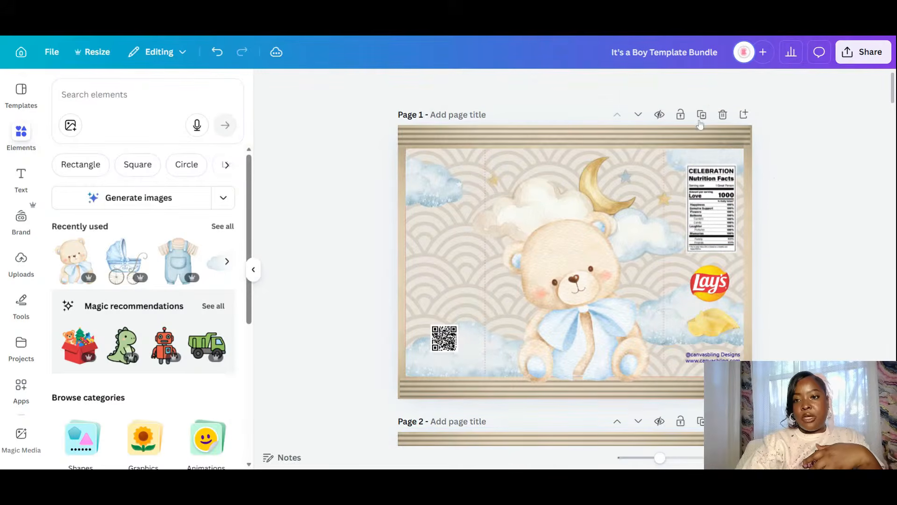
- Delete the teddy bear on Page 2 and add a shrunken baby carriage in the lower middle
scroll(708, 293, down, 1)
scroll(613, 292, down, 5)
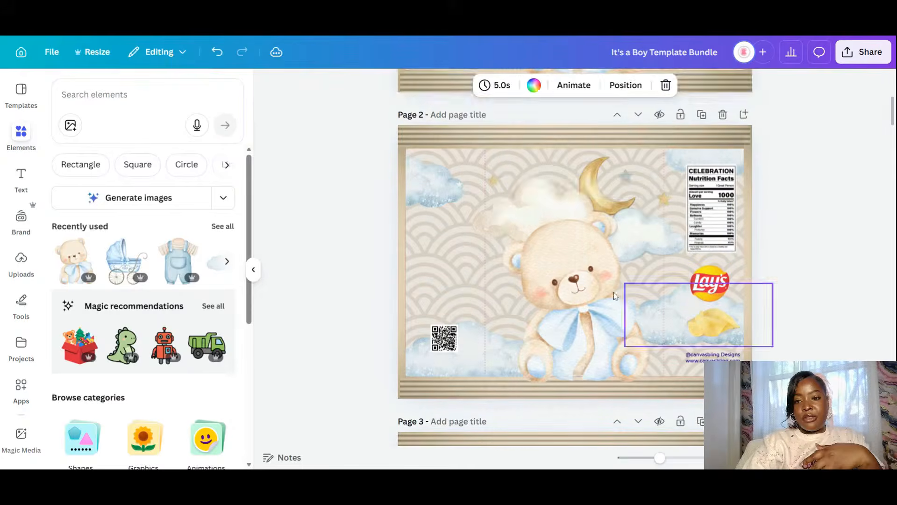
click(602, 275)
key(Delete)
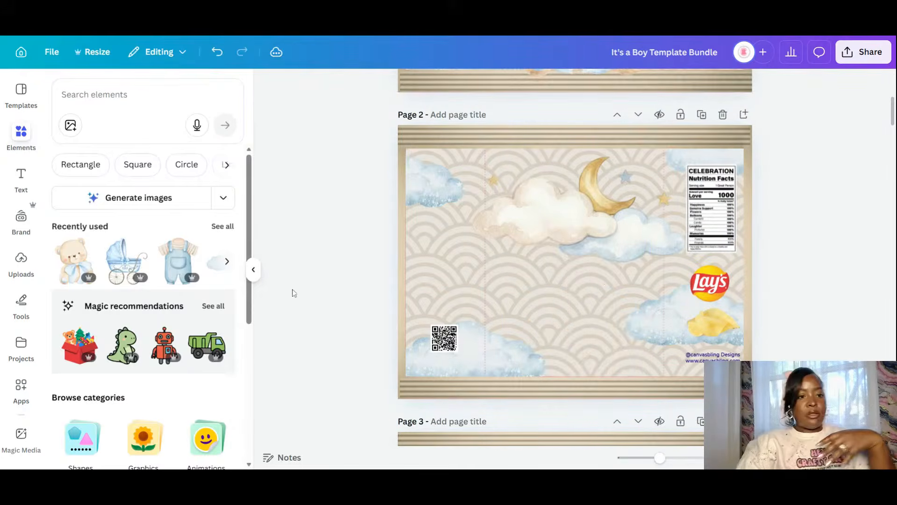
click(126, 260)
drag(582, 289, 599, 299)
drag(689, 162, 627, 229)
drag(574, 316, 606, 313)
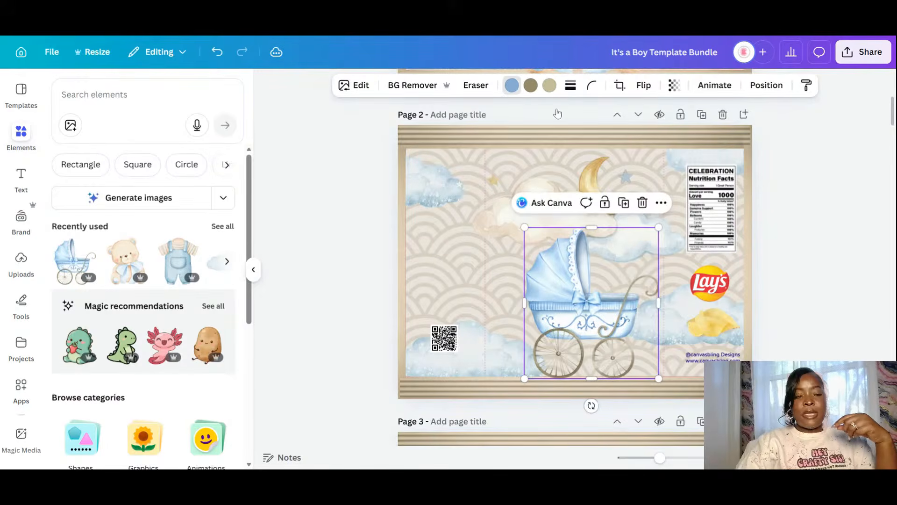
- Change the carriage's blue from #89ADD4 to the paler #C7E2FF
click(512, 85)
click(64, 171)
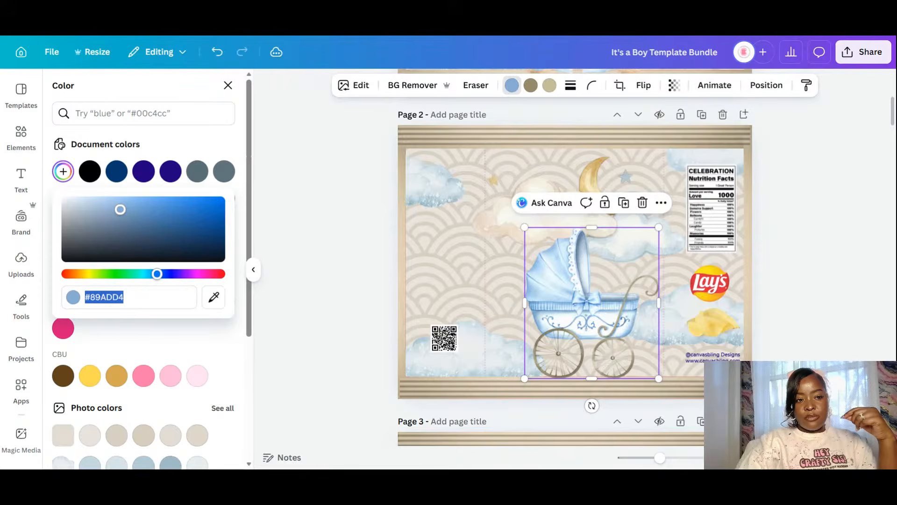
drag(120, 209, 99, 176)
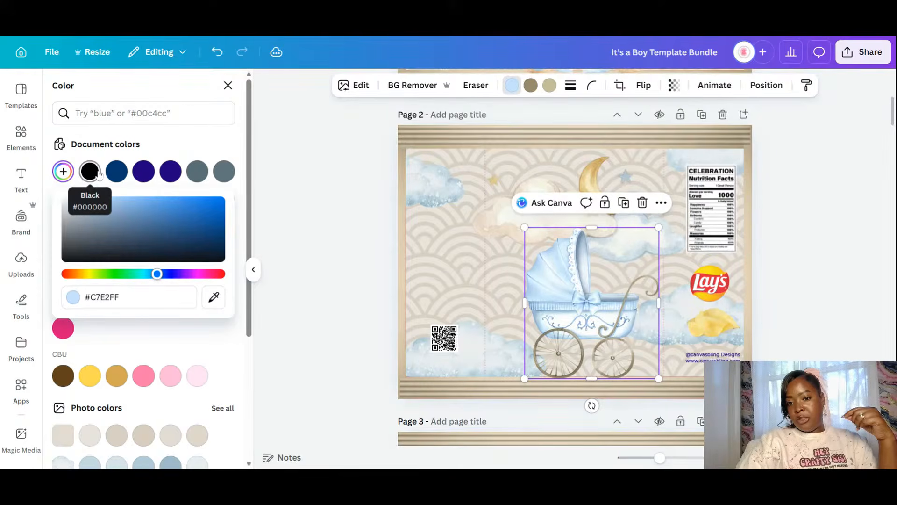
click(790, 242)
- Duplicate the carriage page, delete its carriage, and add the blue overalls from Recently used
scroll(651, 226, down, 5)
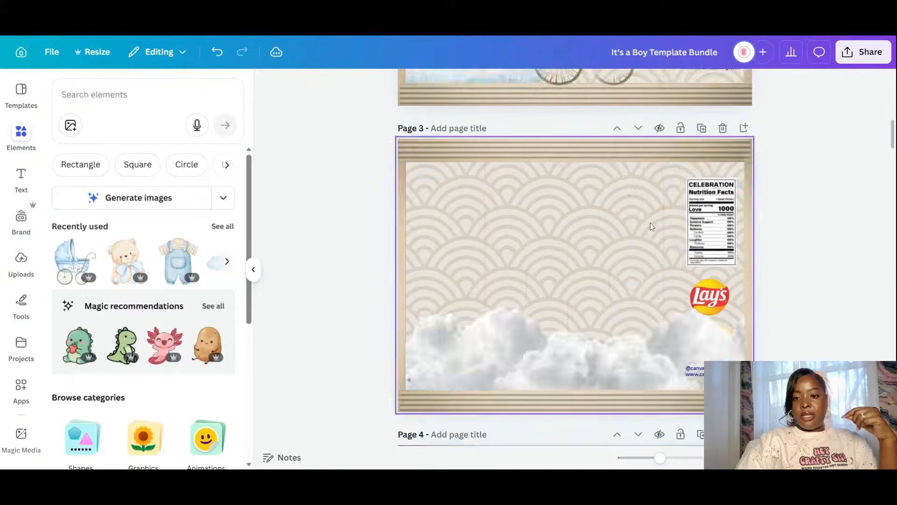
scroll(652, 227, up, 4)
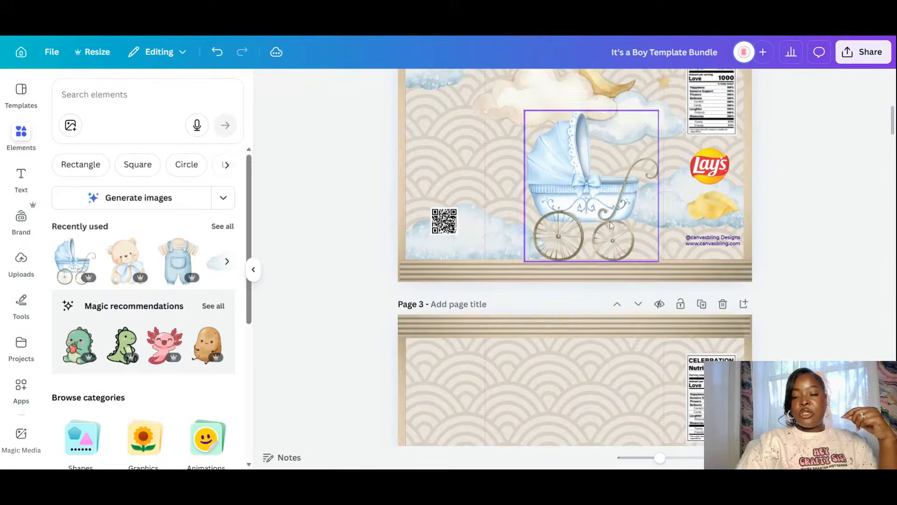
scroll(561, 146, down, 5)
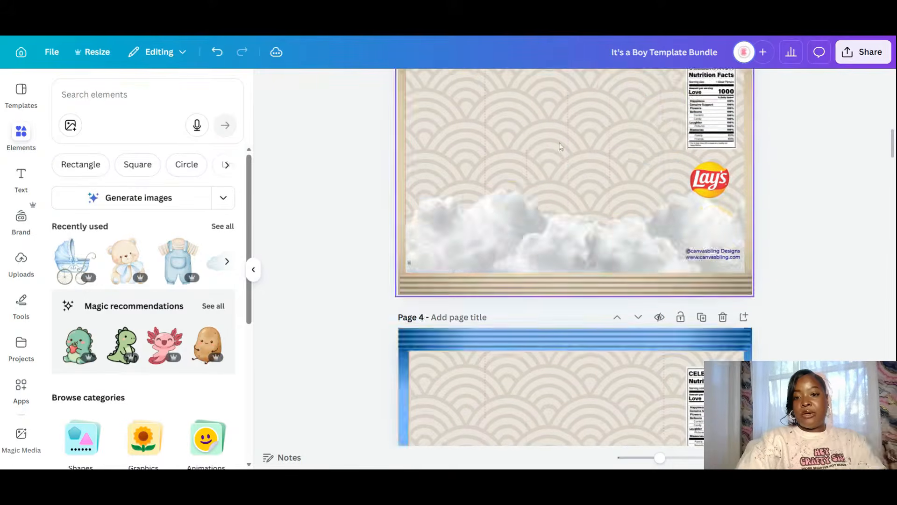
scroll(603, 192, up, 5)
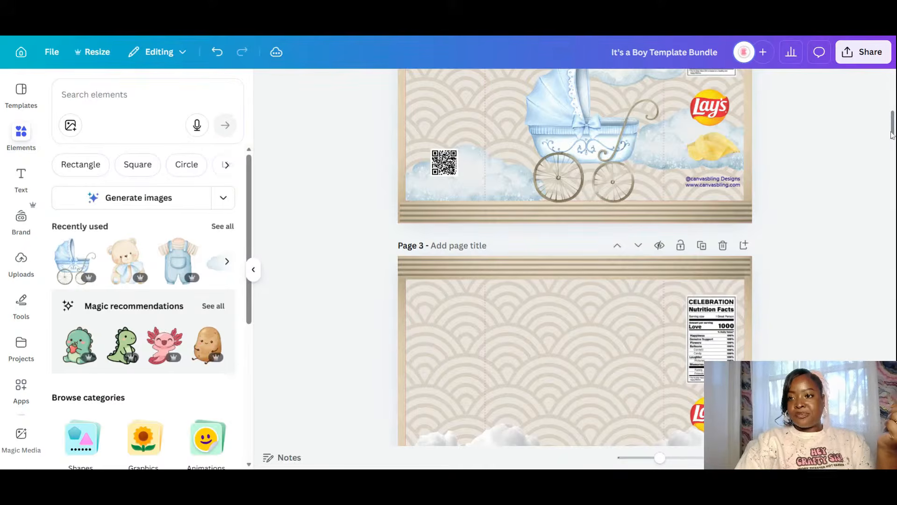
scroll(822, 133, up, 3)
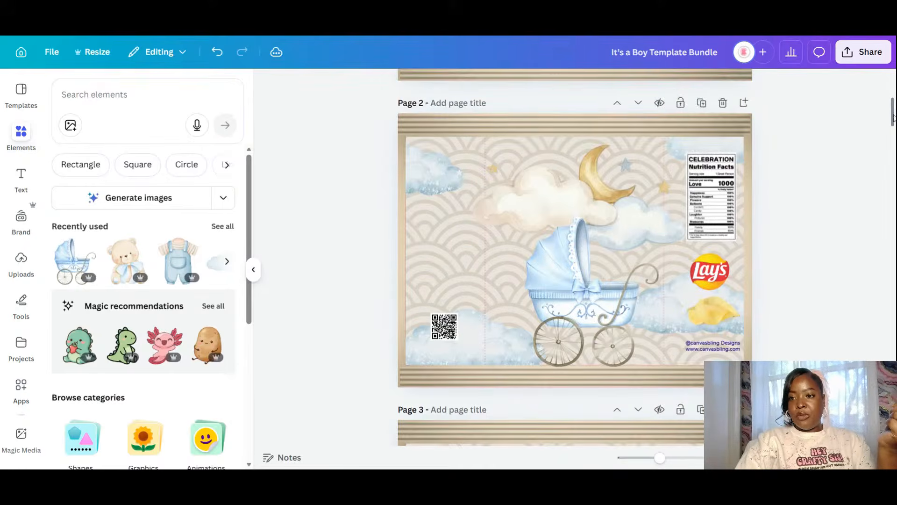
click(702, 103)
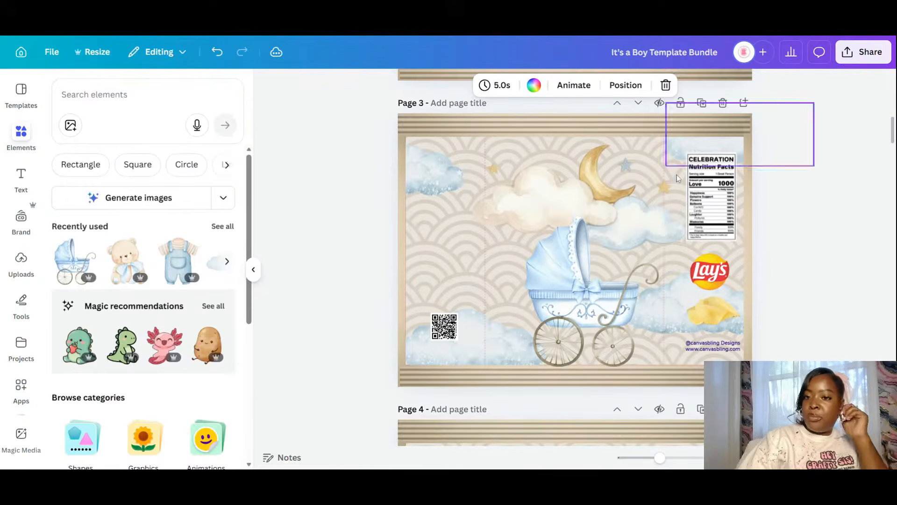
click(571, 303)
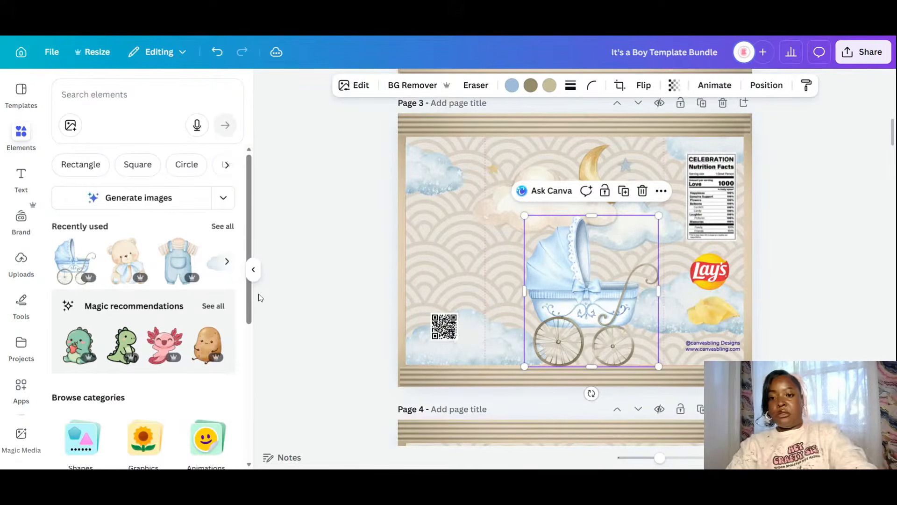
key(Delete)
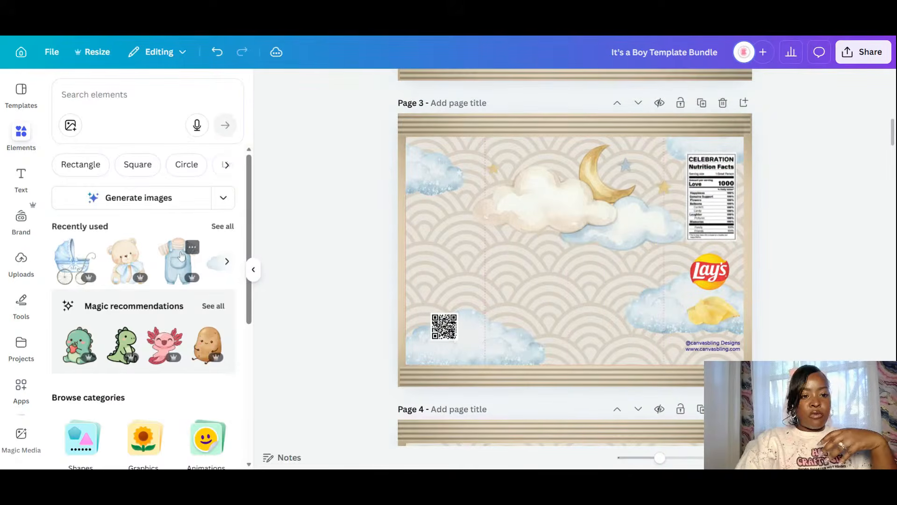
click(181, 256)
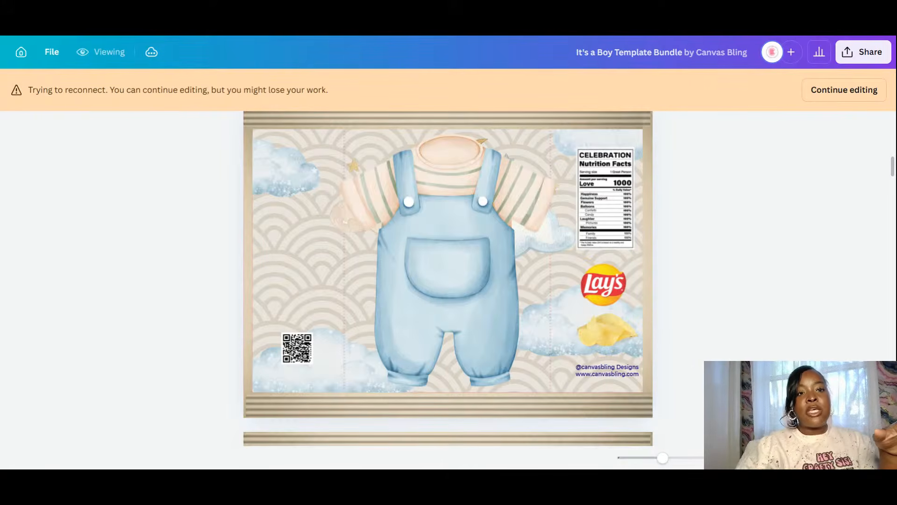
scroll(736, 284, down, 10)
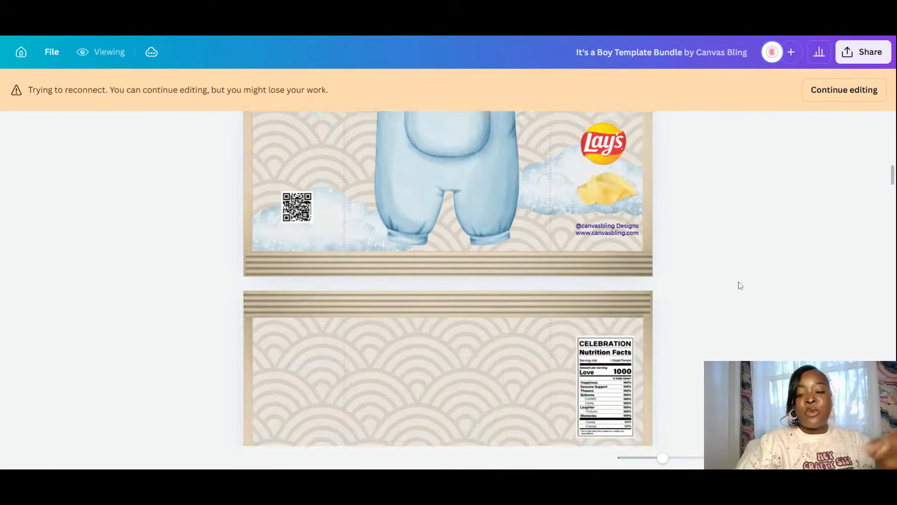
scroll(740, 285, down, 5)
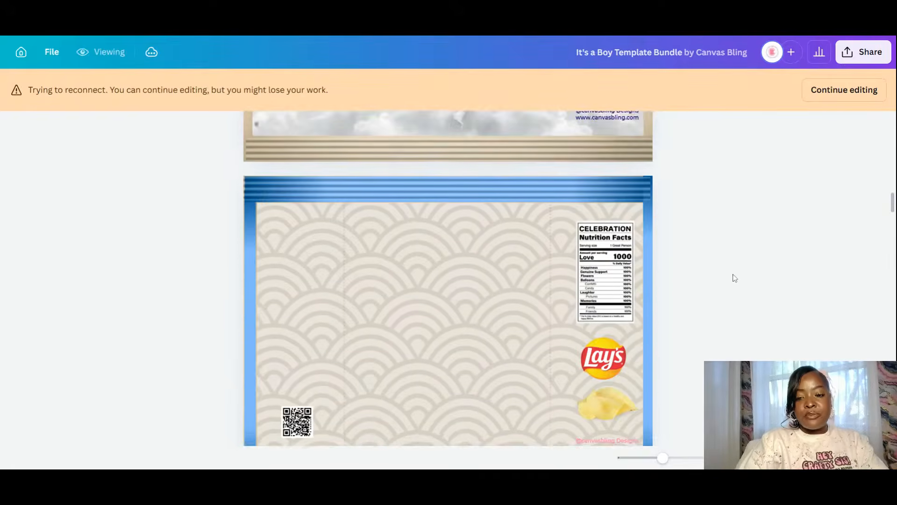
scroll(733, 276, down, 5)
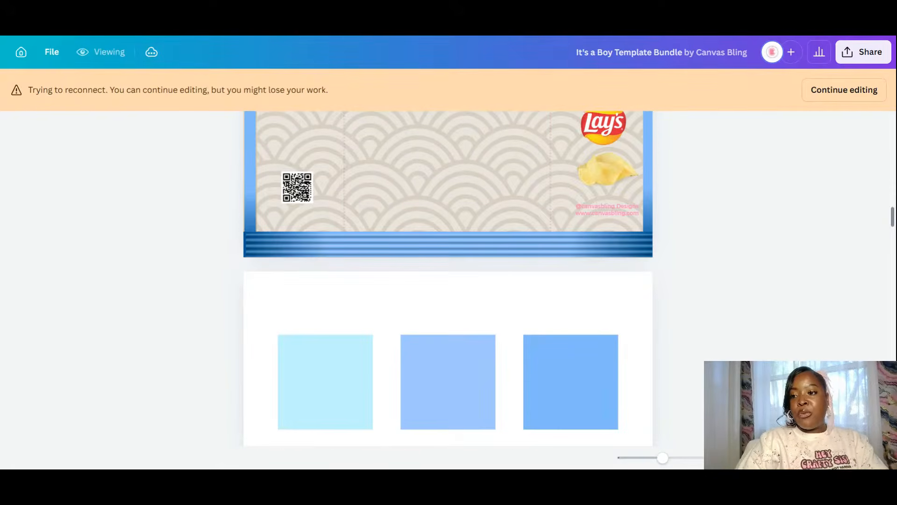
drag(893, 220, 881, 96)
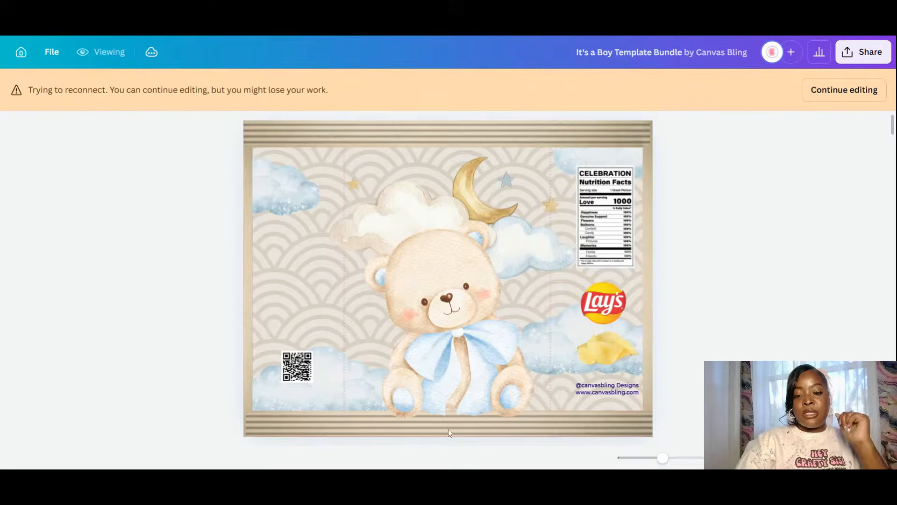
scroll(746, 299, down, 4)
scroll(746, 299, down, 3)
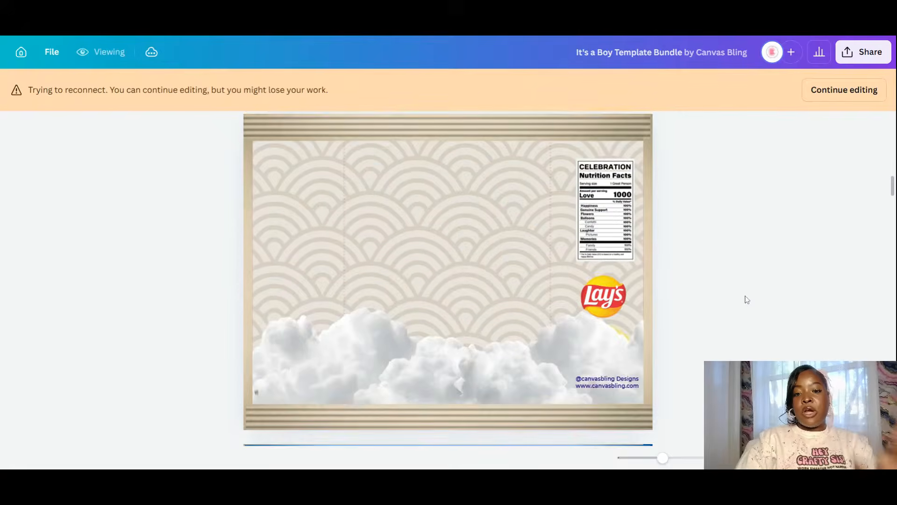
scroll(746, 299, up, 5)
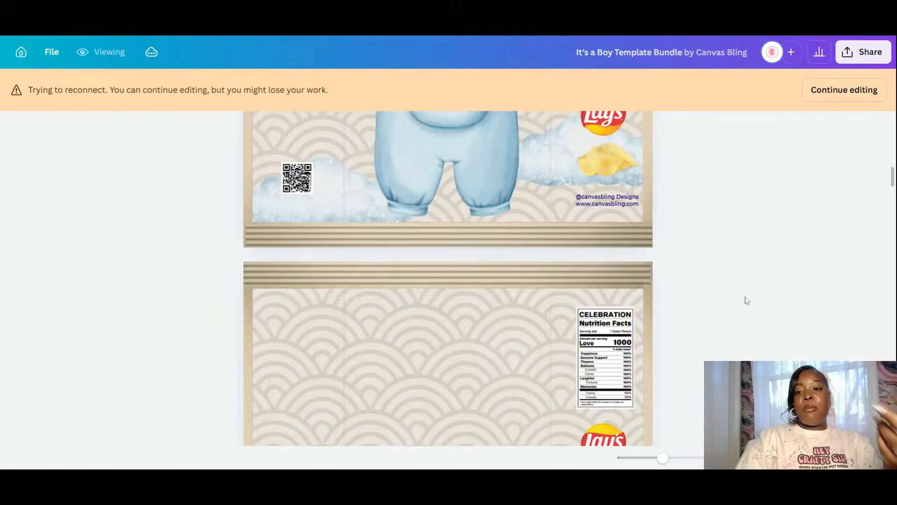
scroll(851, 248, up, 2)
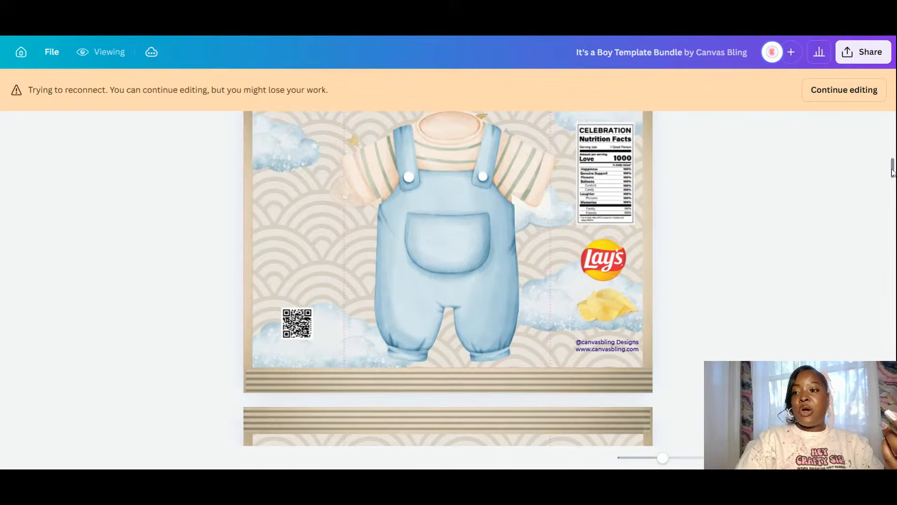
drag(892, 167, 893, 124)
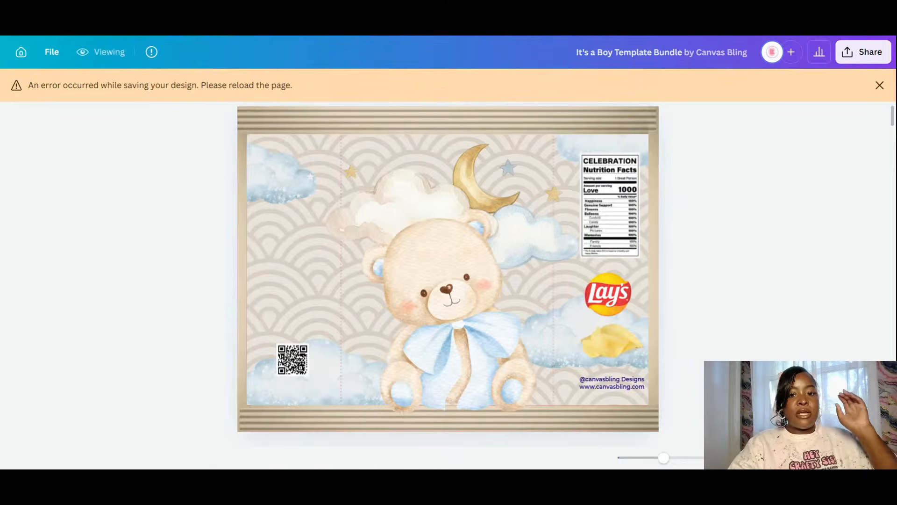
- Reload the browser tab with F5 to recover from the save error
key(F5)
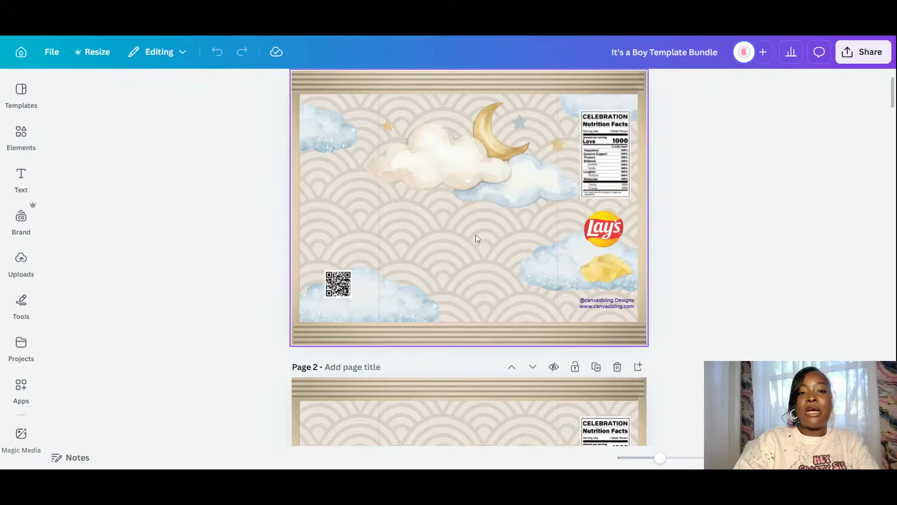
- Add the watercolor teddy bear from Recently used, resize it and centre it beneath the gold moon
scroll(498, 222, down, 6)
scroll(497, 222, down, 2)
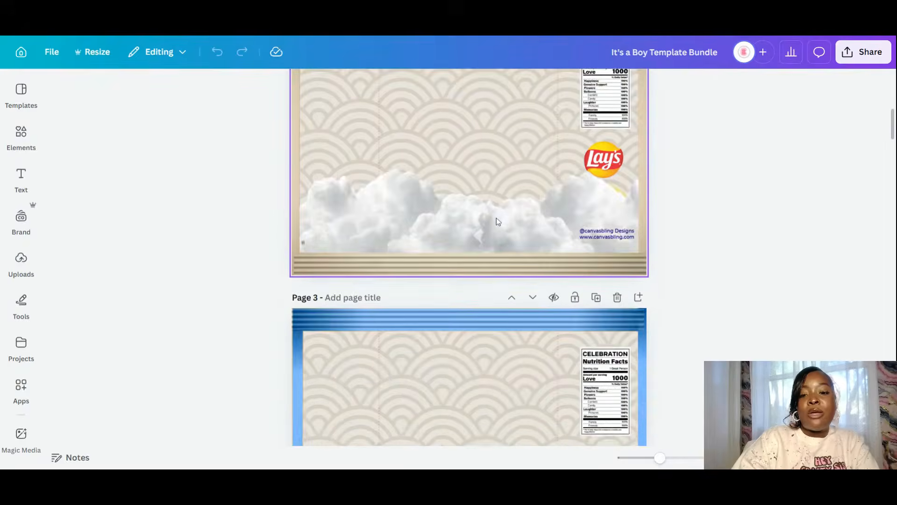
scroll(498, 221, up, 4)
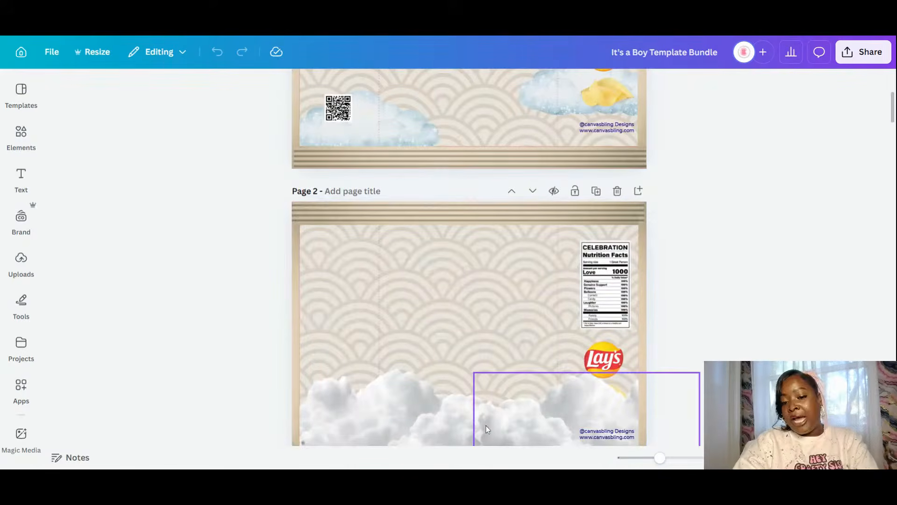
scroll(464, 260, up, 3)
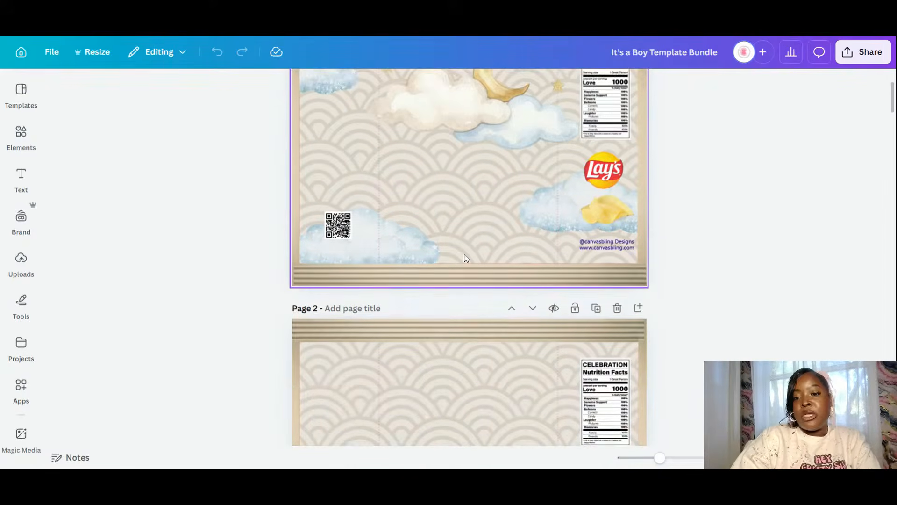
scroll(467, 260, up, 2)
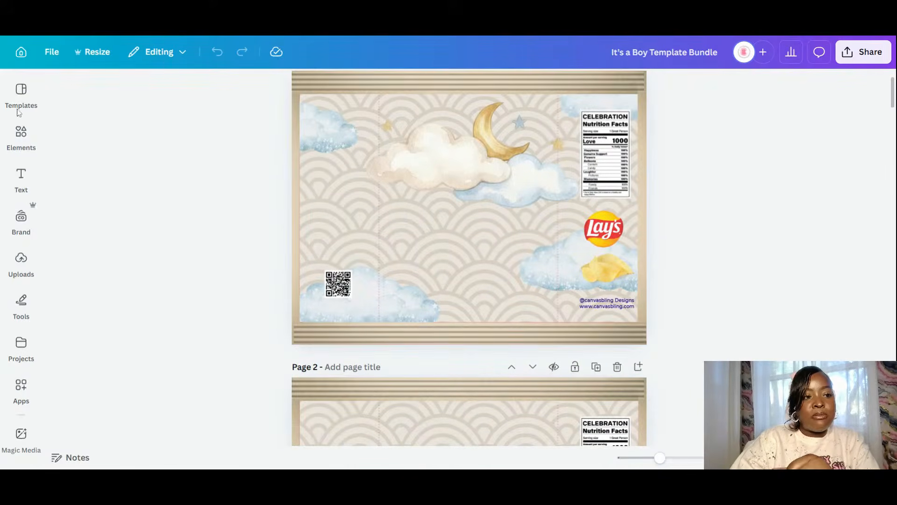
click(22, 134)
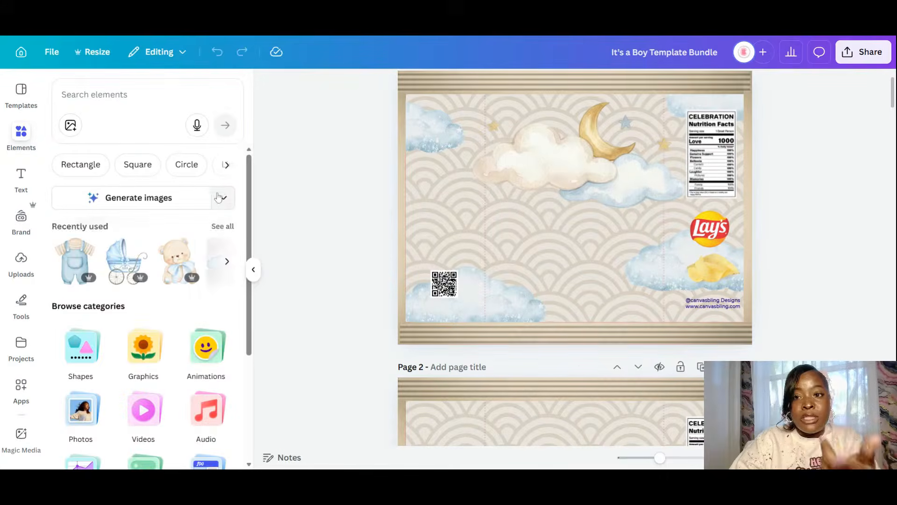
click(172, 265)
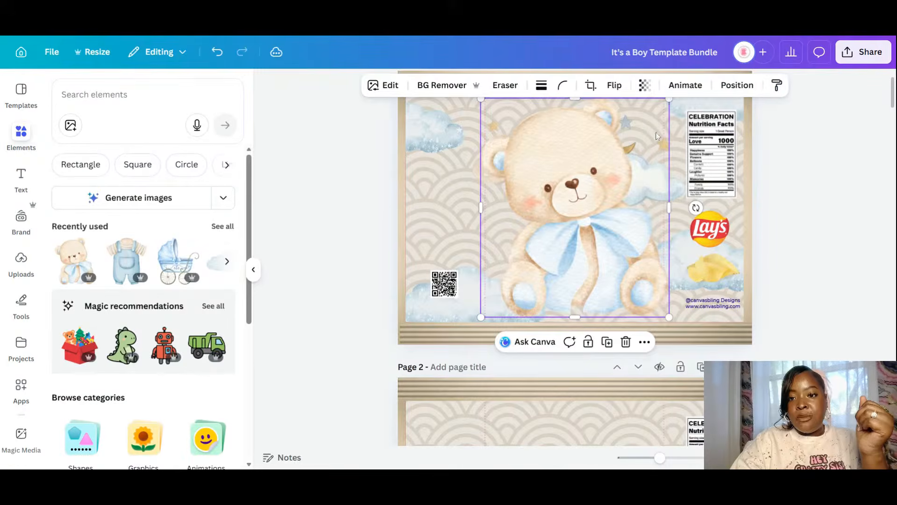
drag(669, 99, 640, 185)
drag(566, 240, 598, 246)
drag(648, 166, 658, 155)
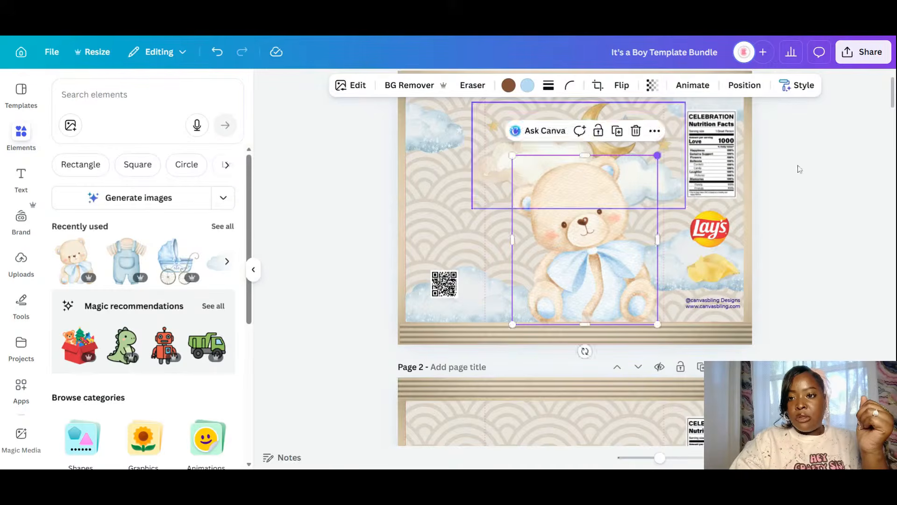
click(800, 169)
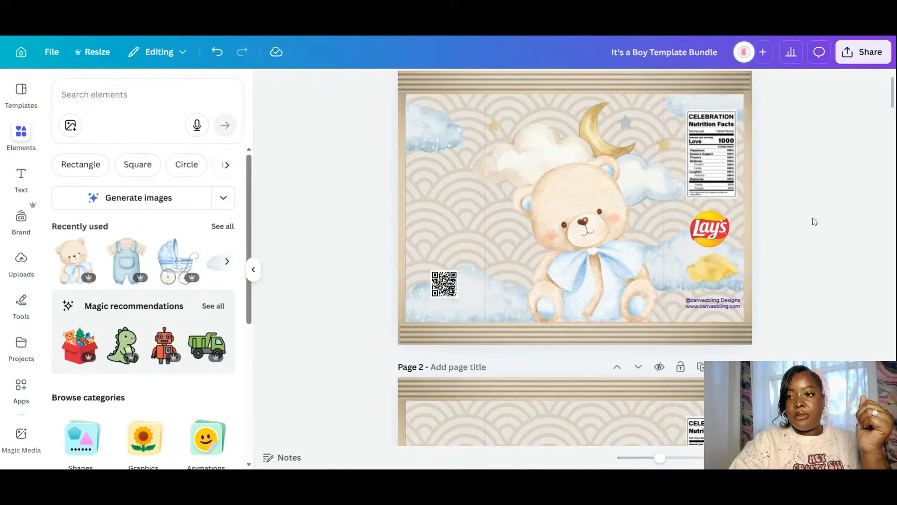
drag(893, 103, 894, 90)
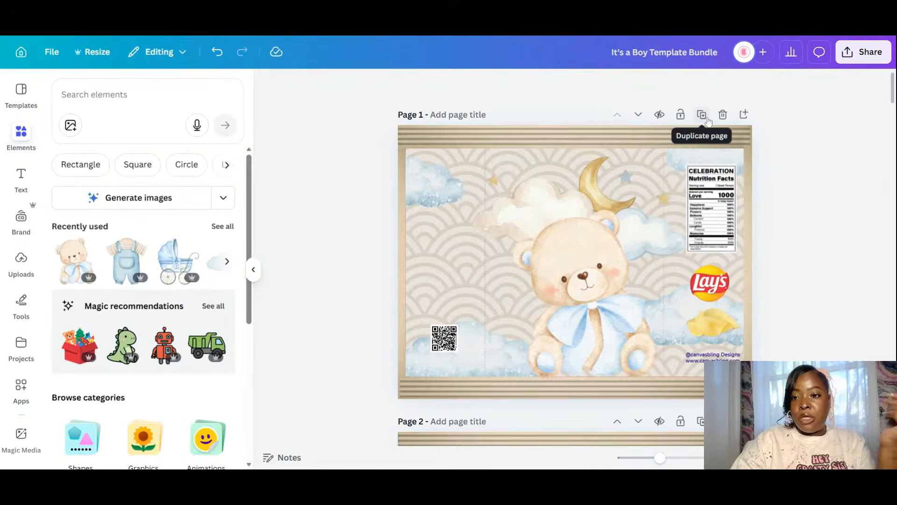
- Duplicate page 1 and replace the bear with the blue overalls, shrunk and centred
click(616, 344)
key(ctrl+d)
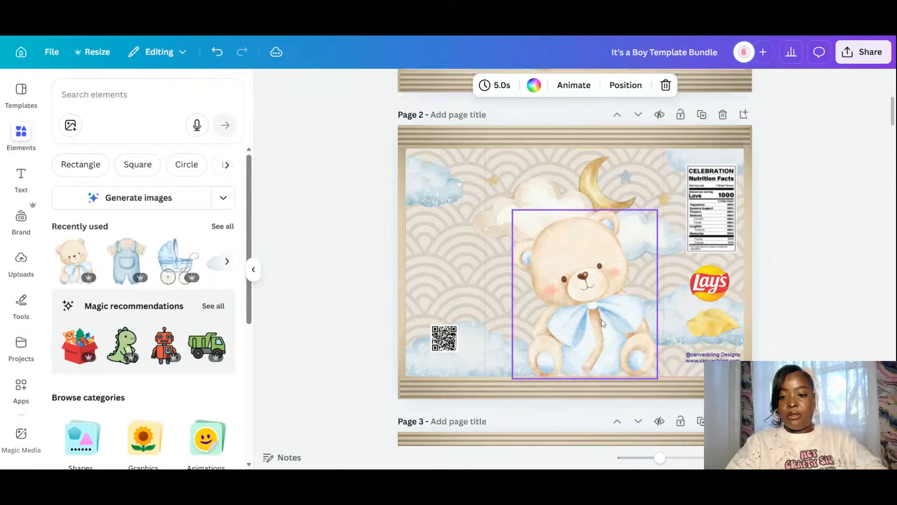
key(Delete)
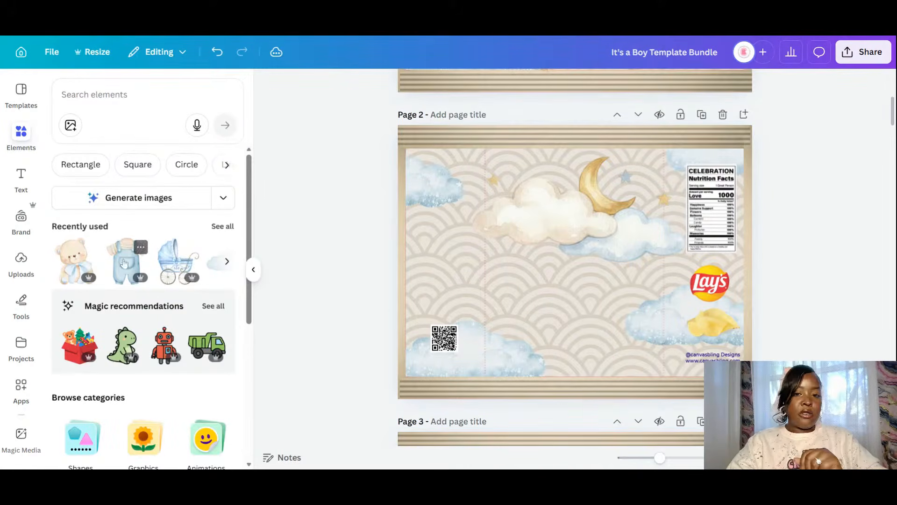
click(127, 261)
drag(668, 151, 631, 231)
drag(556, 306, 585, 298)
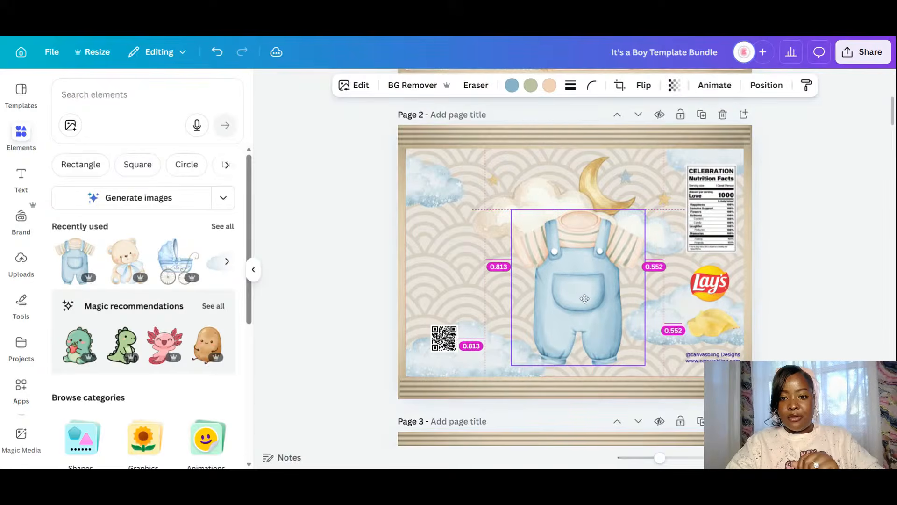
- Duplicate page 2 and swap the overalls for a shrunken pram in the centre
click(701, 114)
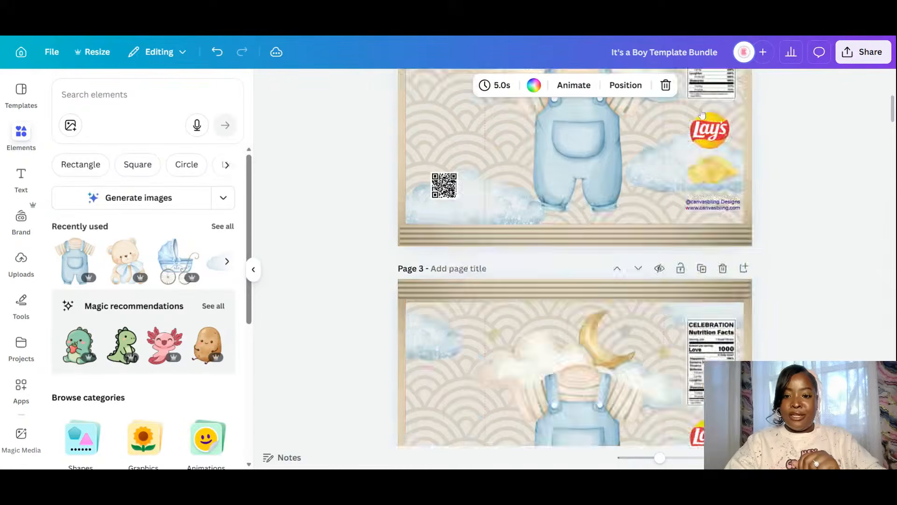
click(588, 314)
key(Delete)
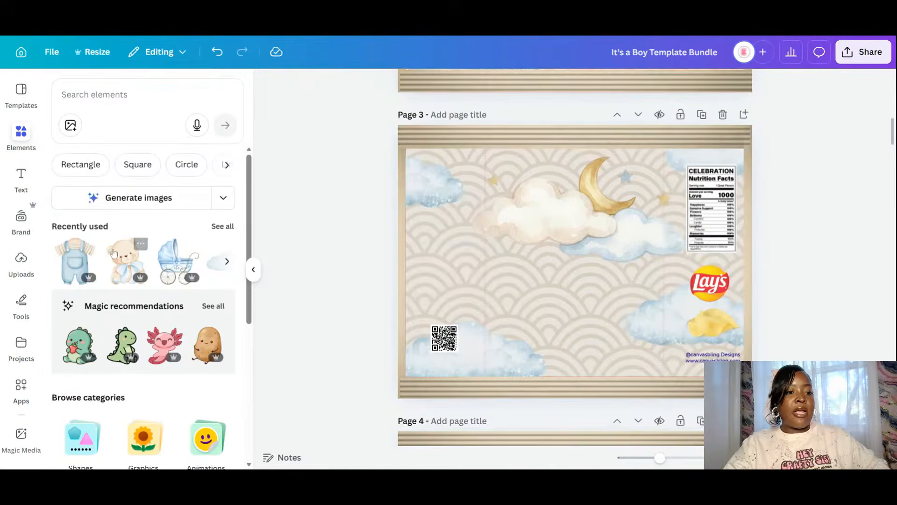
click(185, 270)
mouse_move(589, 261)
mouse_down()
mouse_move(603, 260)
mouse_move(603, 270)
mouse_up()
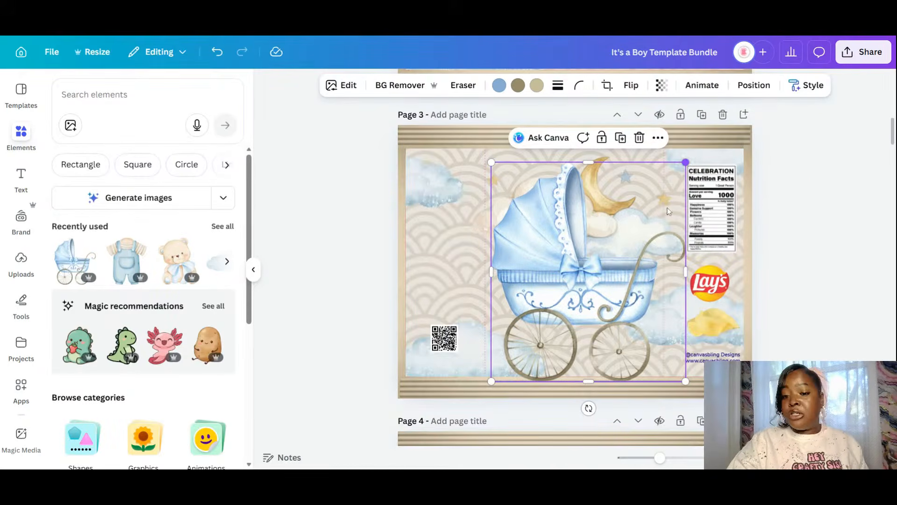
drag(685, 162, 633, 243)
drag(562, 307, 586, 304)
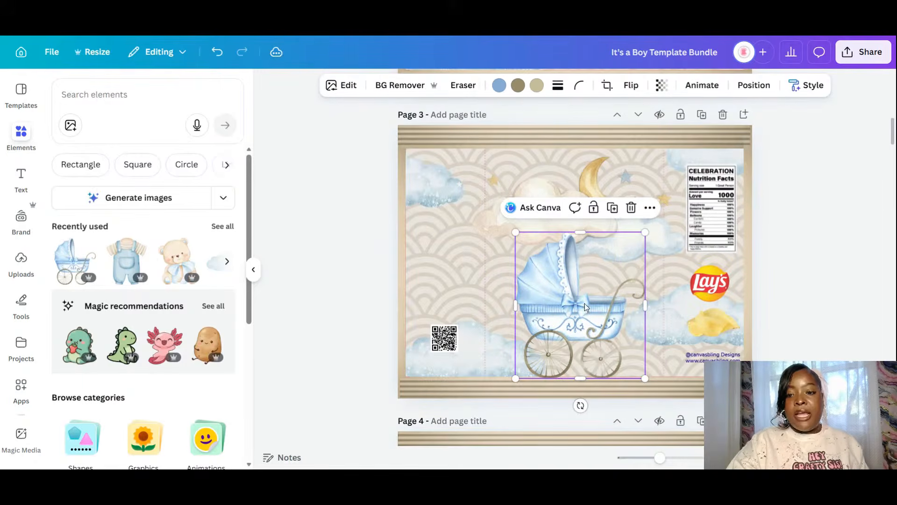
- Lighten the pram's blue with a custom colour and nudge the pram slightly right
click(499, 85)
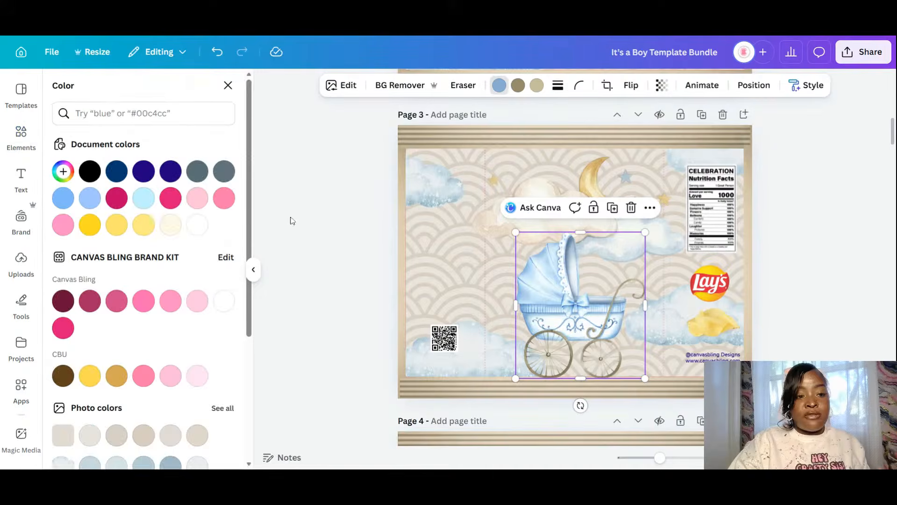
click(63, 171)
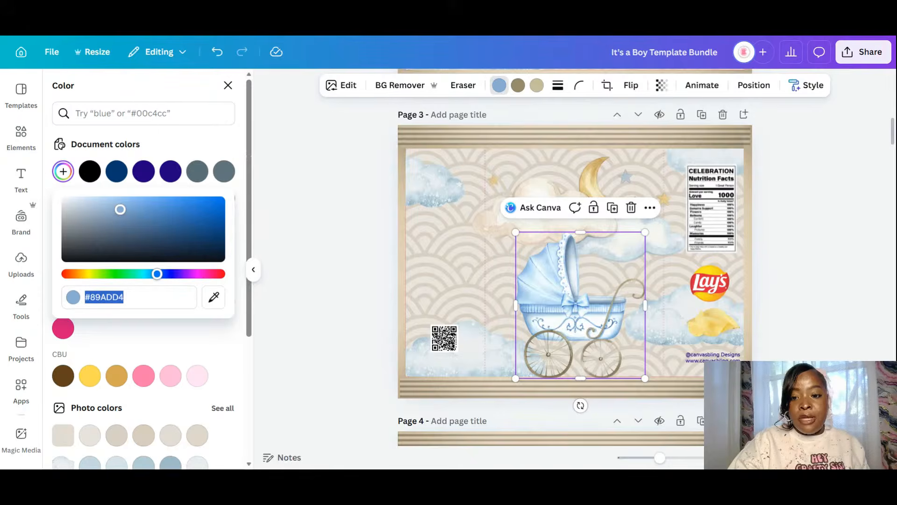
drag(120, 209, 106, 199)
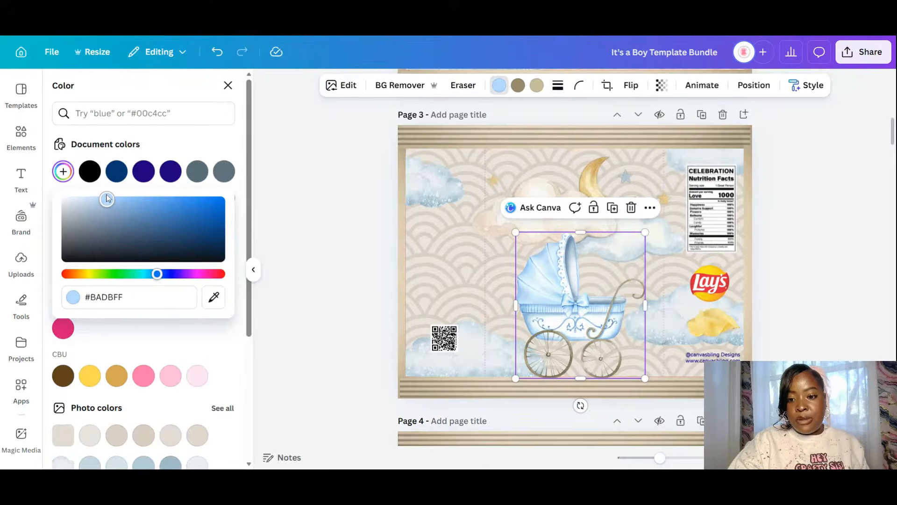
click(325, 274)
drag(584, 325, 586, 326)
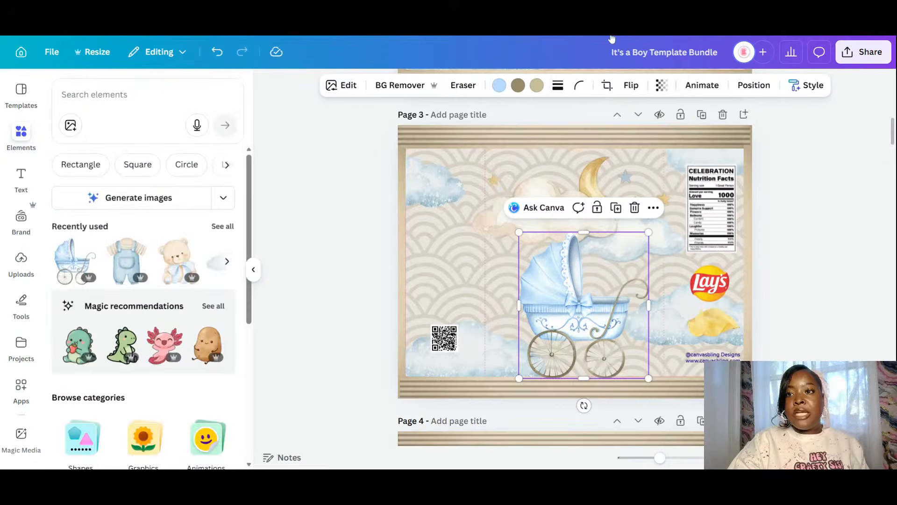
click(805, 260)
drag(892, 133, 893, 85)
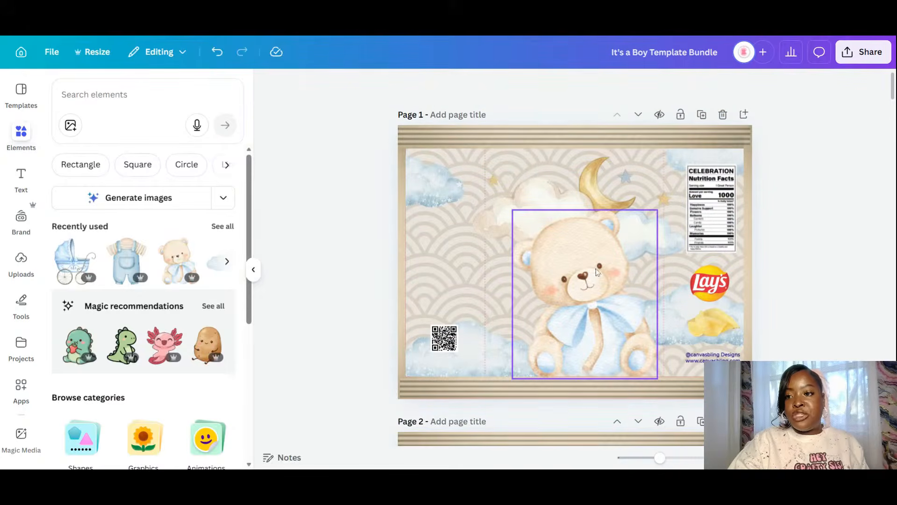
drag(891, 82, 892, 107)
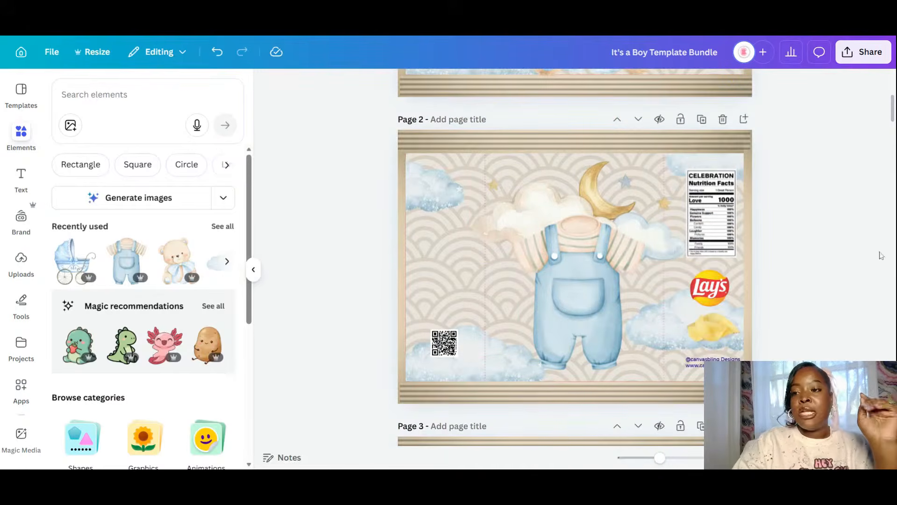
drag(893, 108, 892, 85)
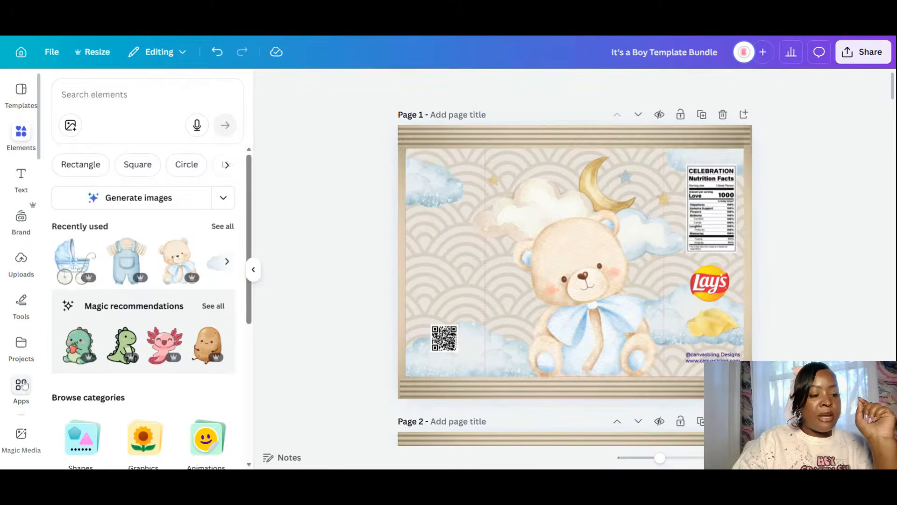
scroll(13, 409, down, 5)
scroll(13, 410, down, 8)
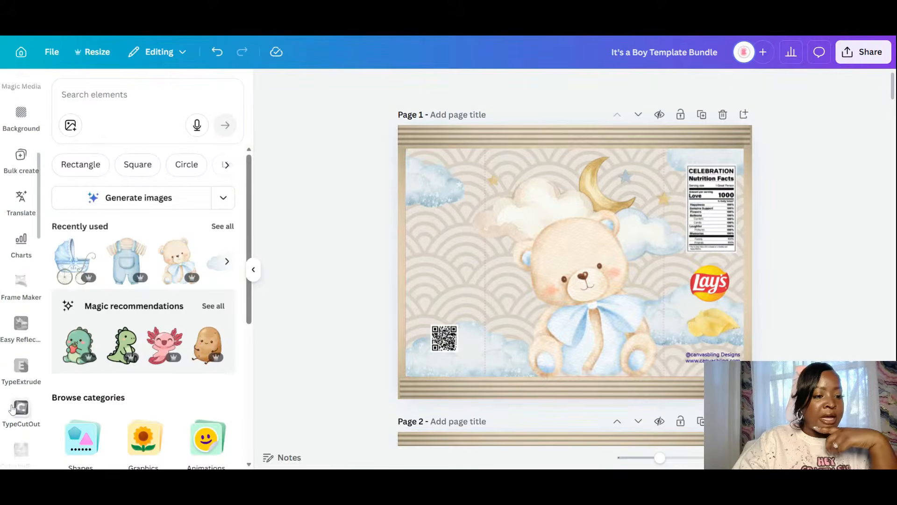
scroll(13, 409, down, 10)
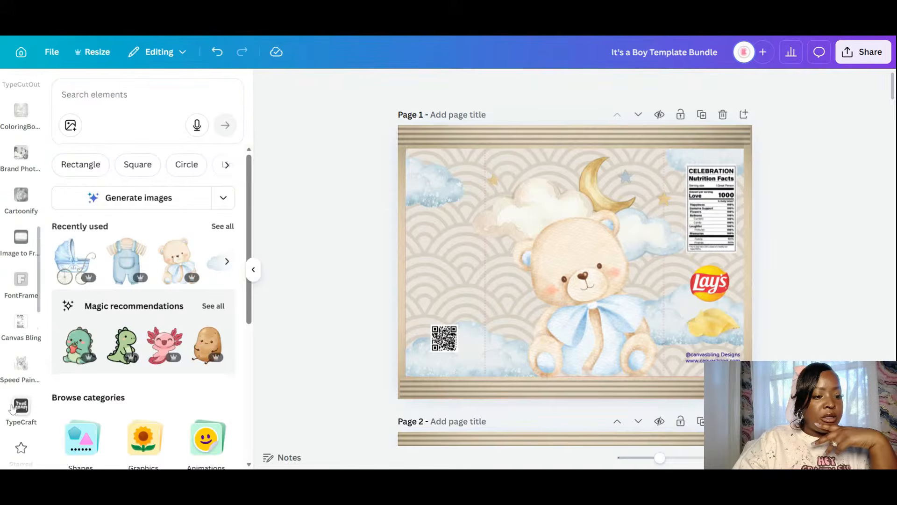
scroll(13, 410, down, 8)
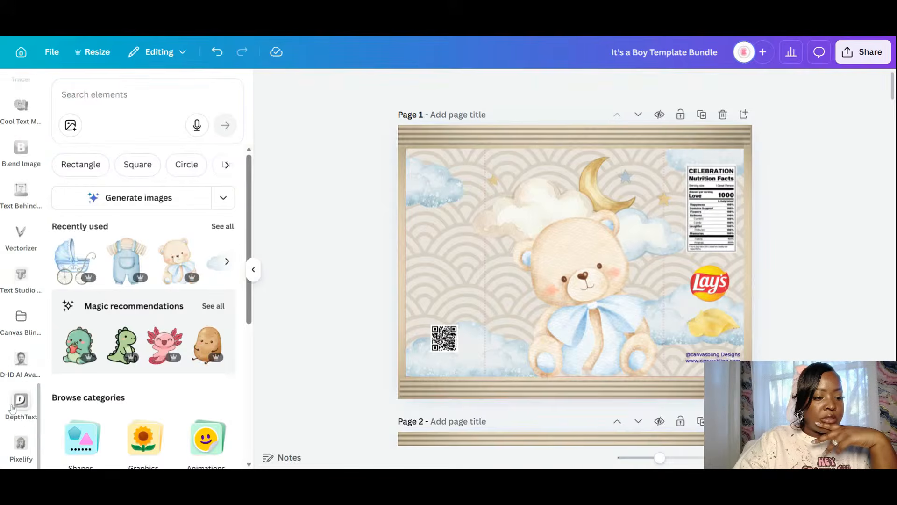
scroll(18, 154, up, 4)
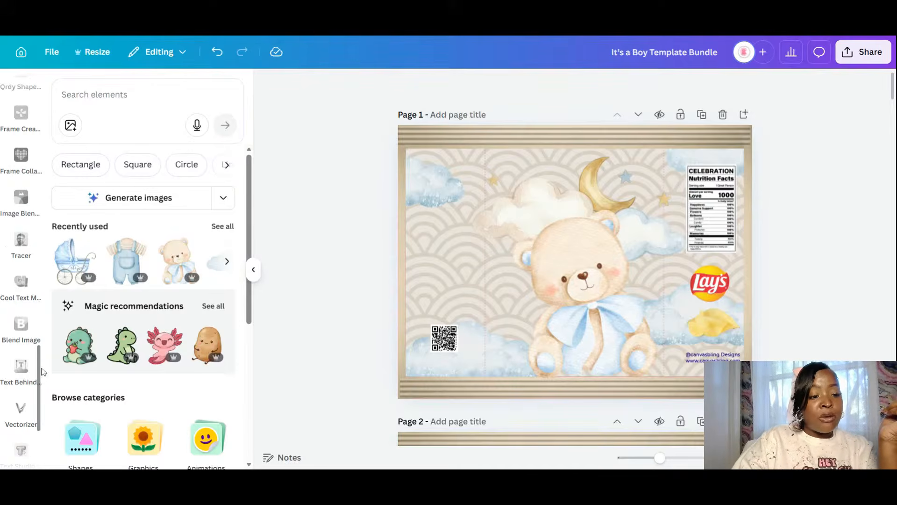
scroll(21, 327, up, 5)
scroll(36, 350, up, 3)
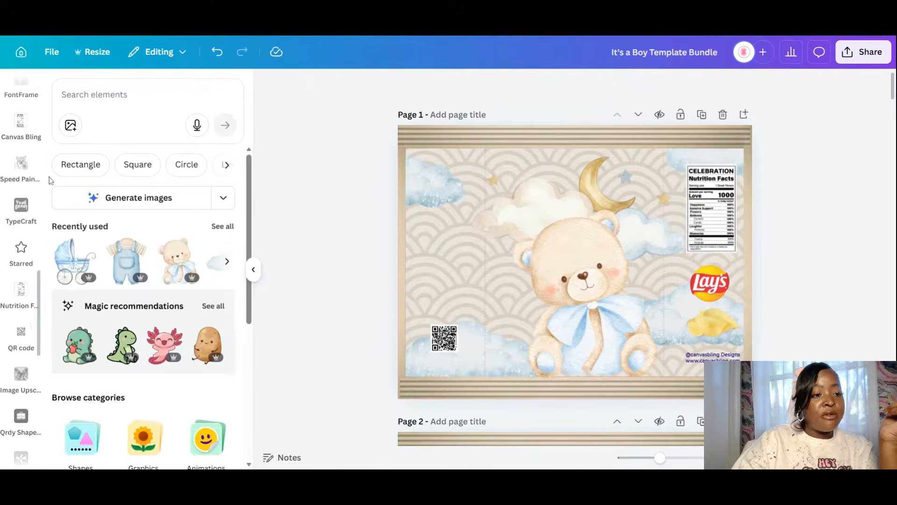
scroll(32, 327, up, 5)
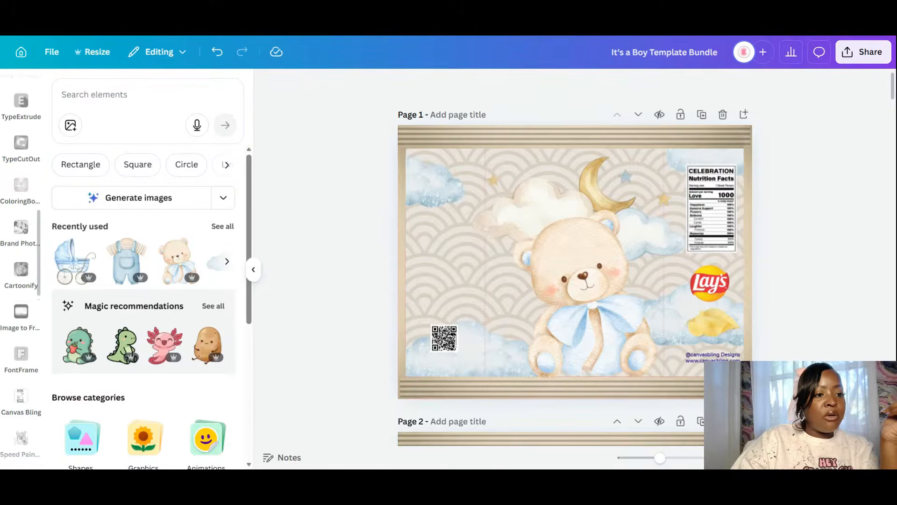
scroll(40, 233, up, 5)
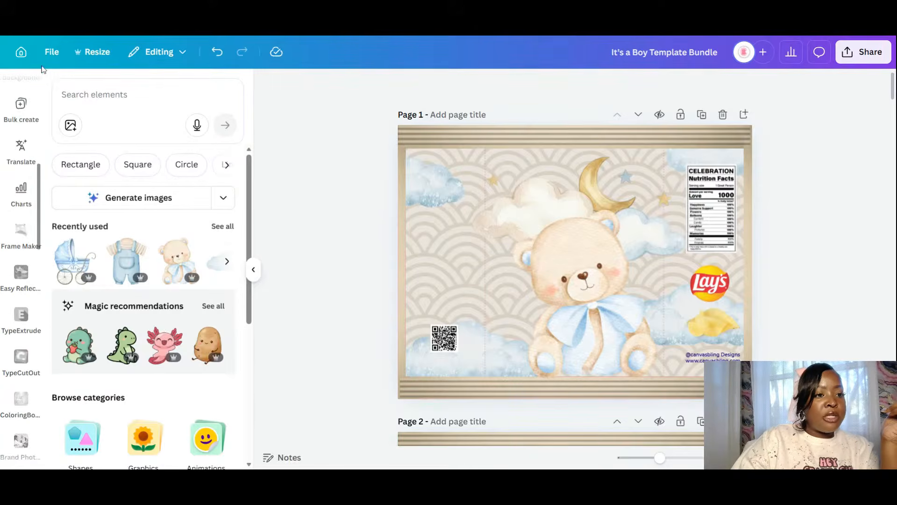
scroll(42, 164, up, 4)
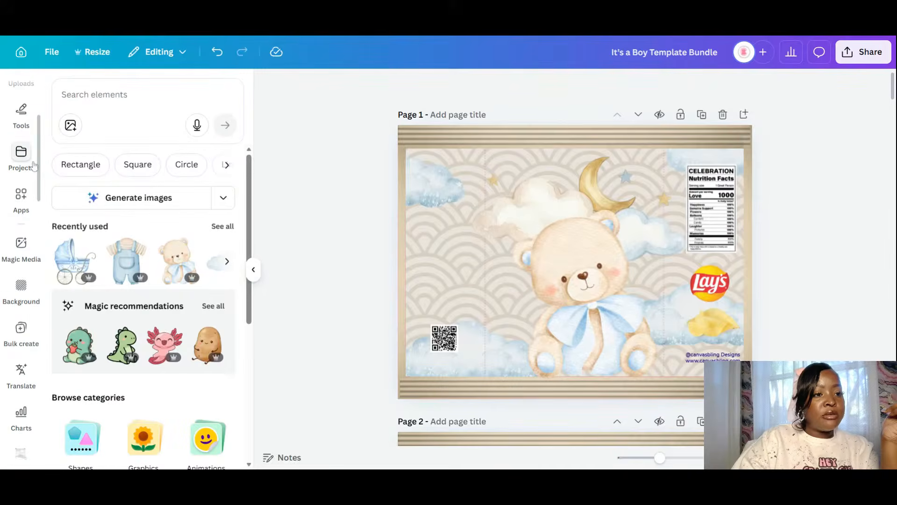
scroll(41, 161, up, 3)
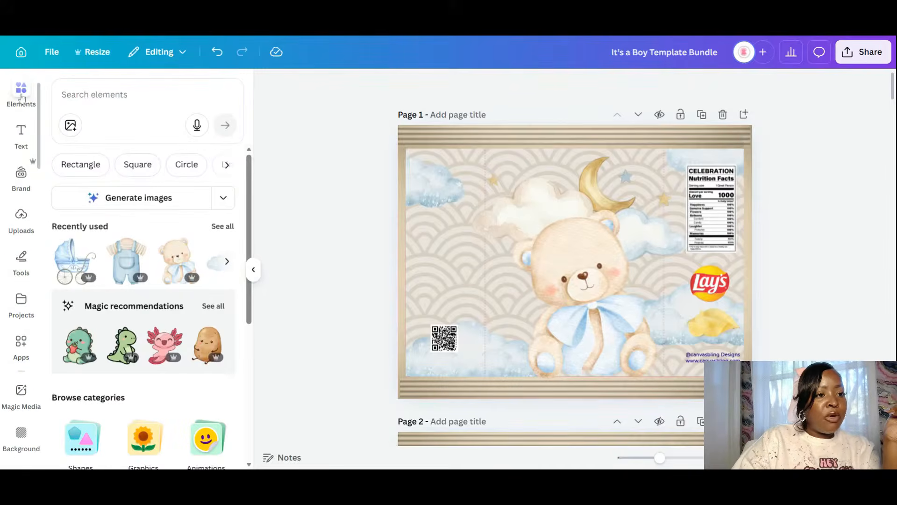
- Search Elements for 'welcoming baby boy' and show all matching graphics
click(20, 95)
click(94, 99)
text(w)
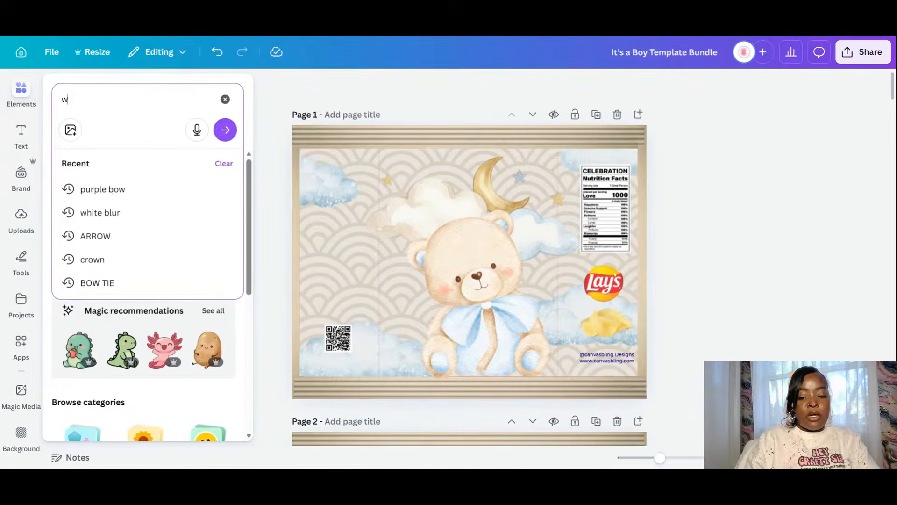
text(elcom)
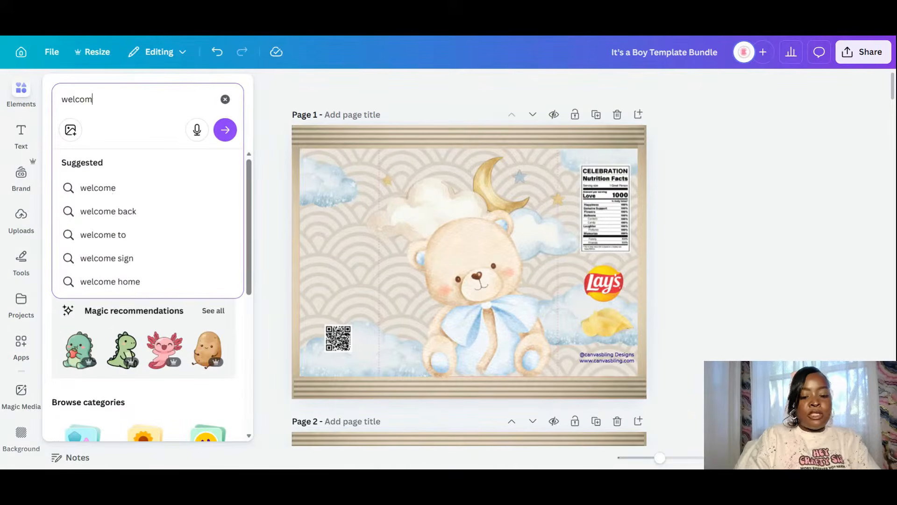
text(ing bab)
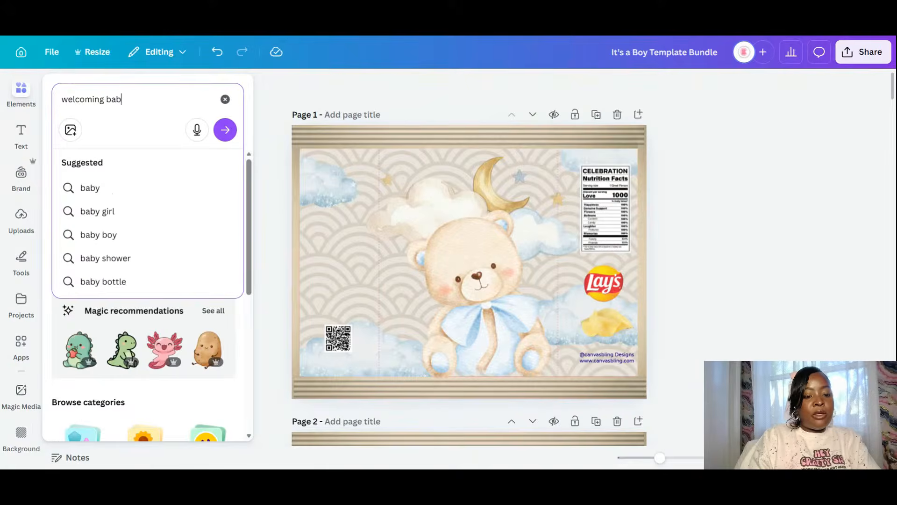
text(y bo)
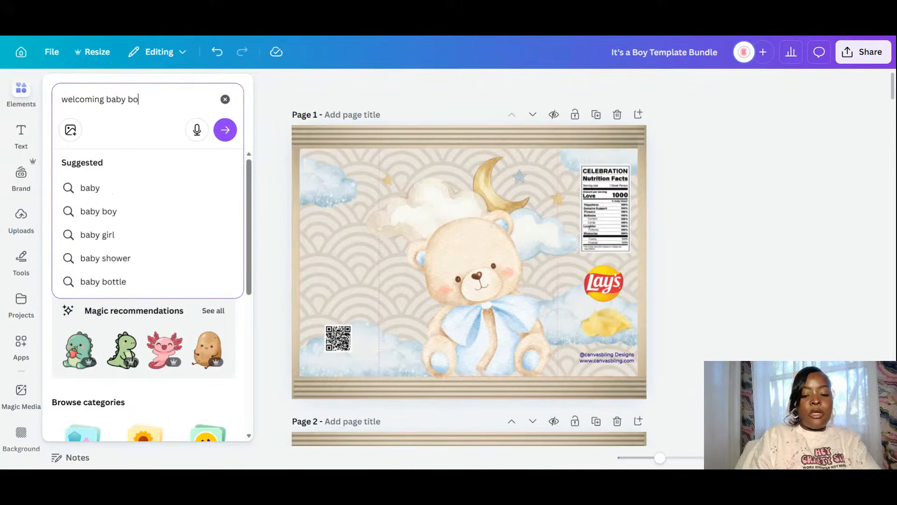
text(y)
key(Return)
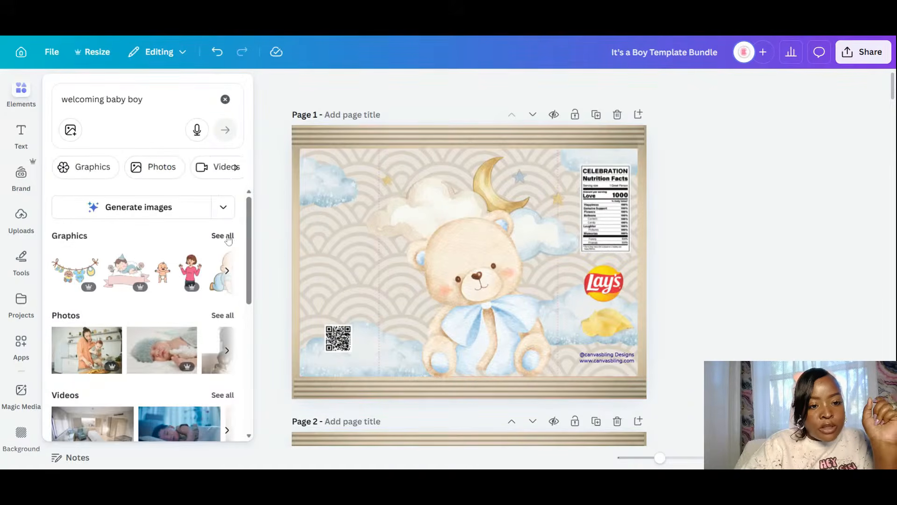
click(226, 235)
scroll(197, 259, down, 4)
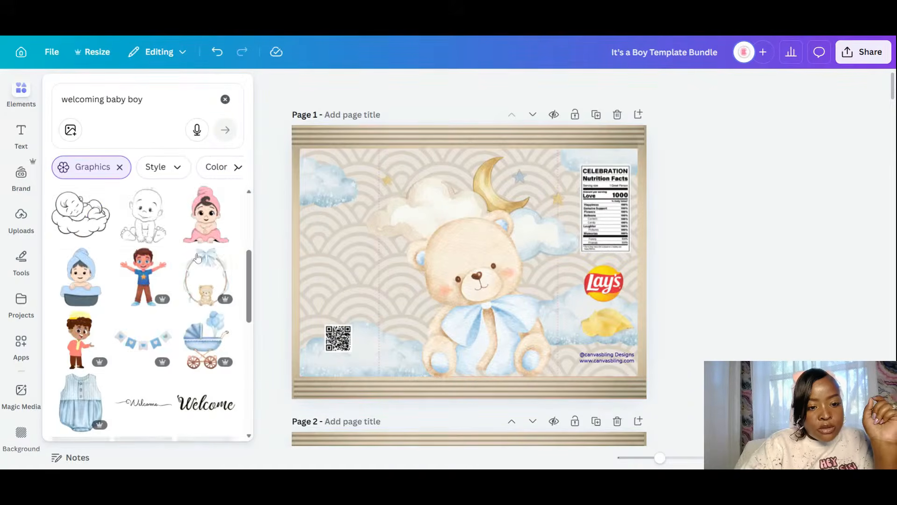
scroll(197, 258, down, 1)
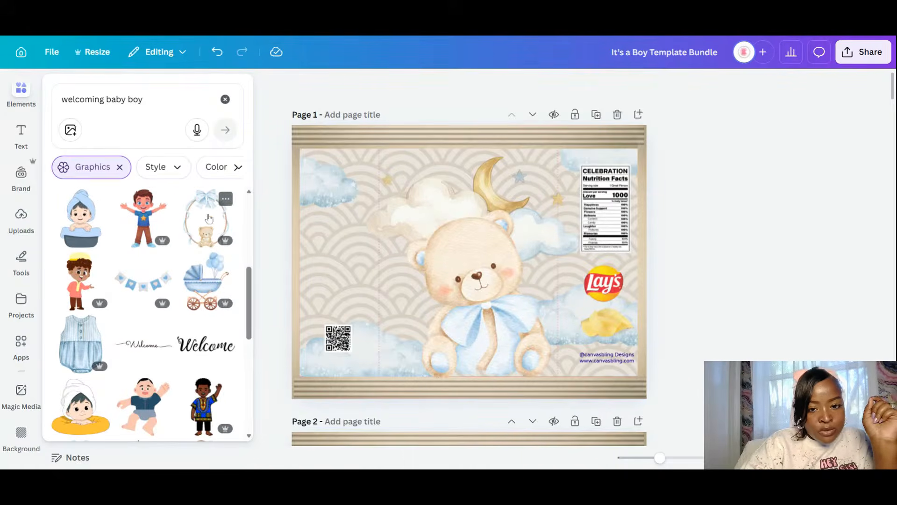
click(606, 119)
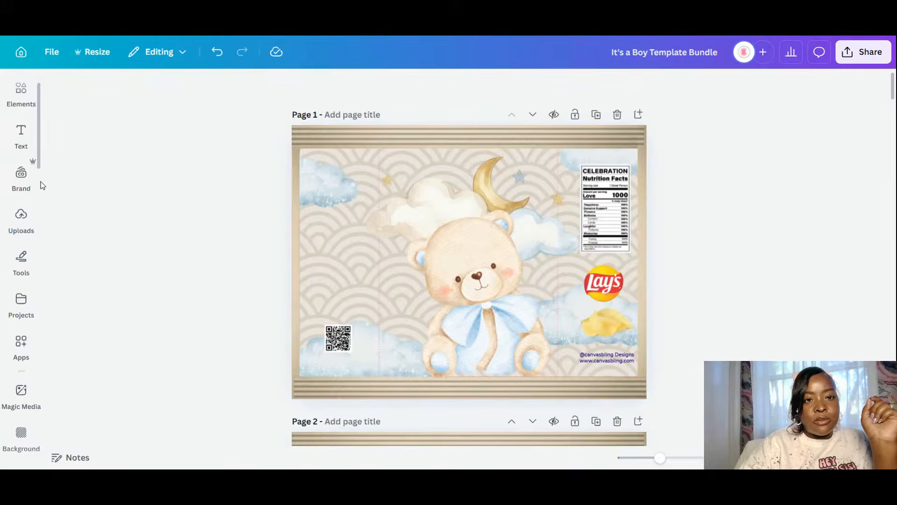
click(28, 174)
click(21, 93)
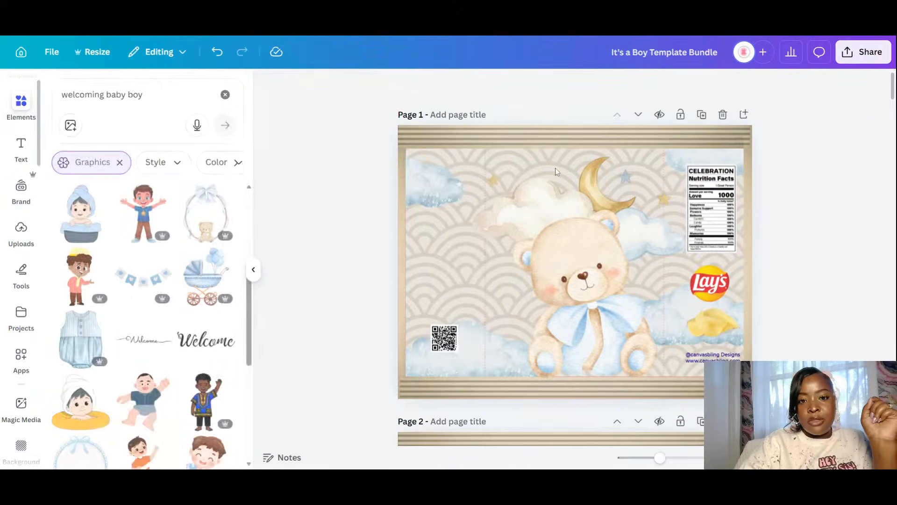
- Duplicate page 1, remove the teddy bear, lower the moon-cloud, and recentre the bow wreath
click(701, 115)
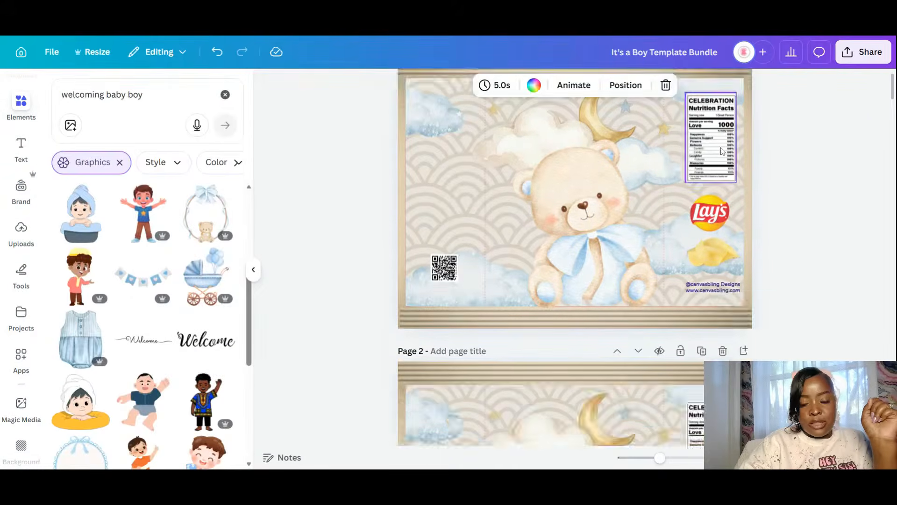
scroll(606, 246, up, 6)
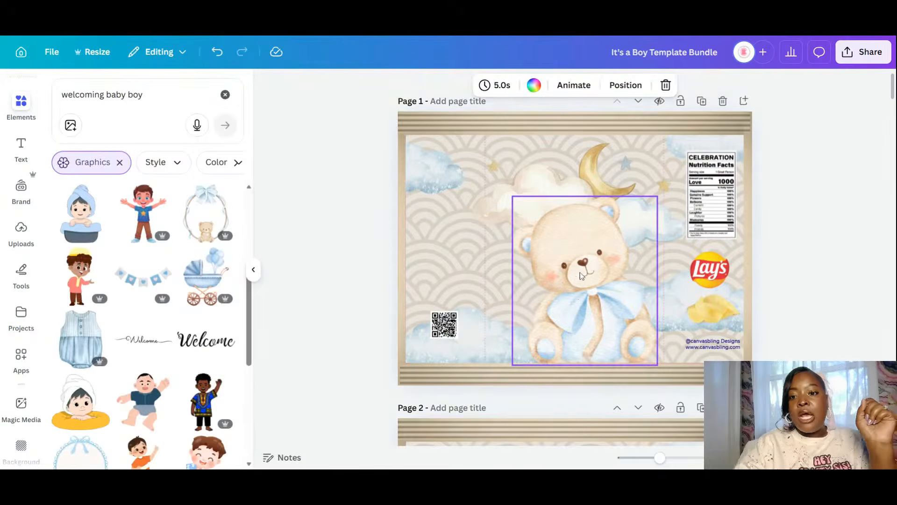
click(575, 294)
key(Delete)
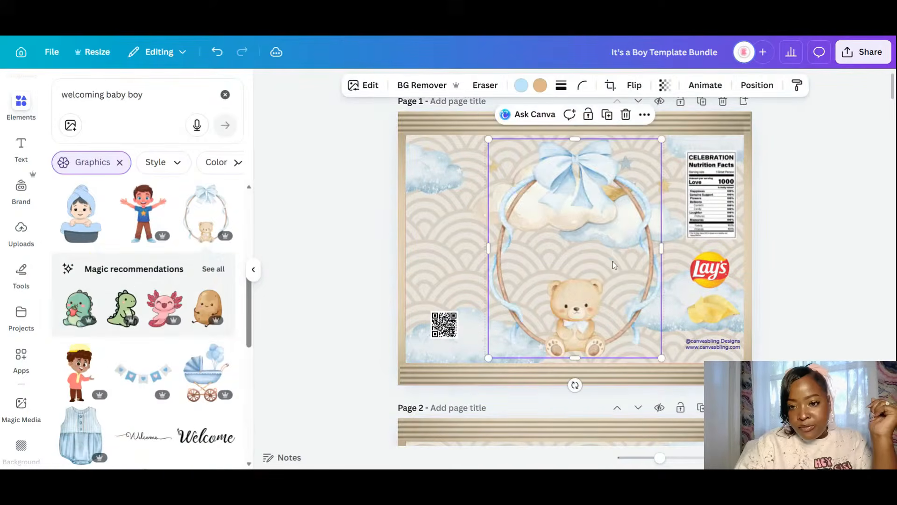
drag(612, 261, 559, 266)
click(643, 202)
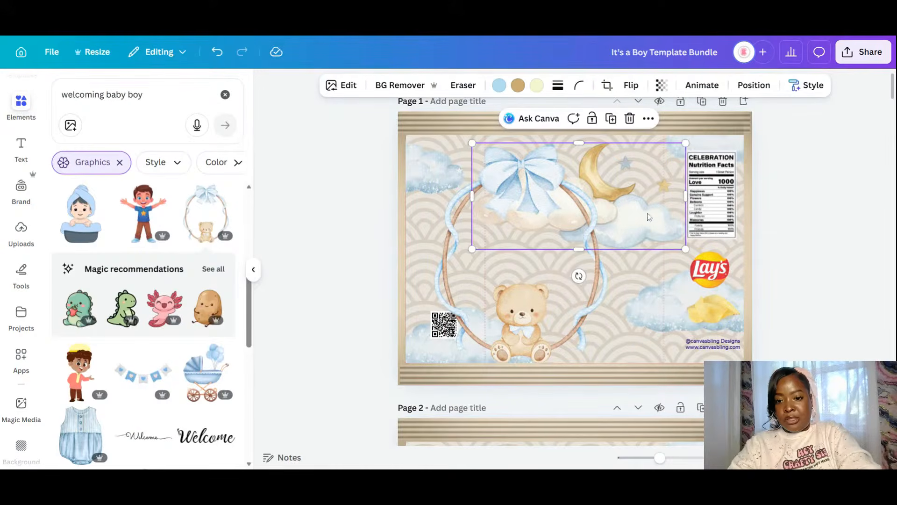
drag(649, 217, 595, 365)
click(568, 223)
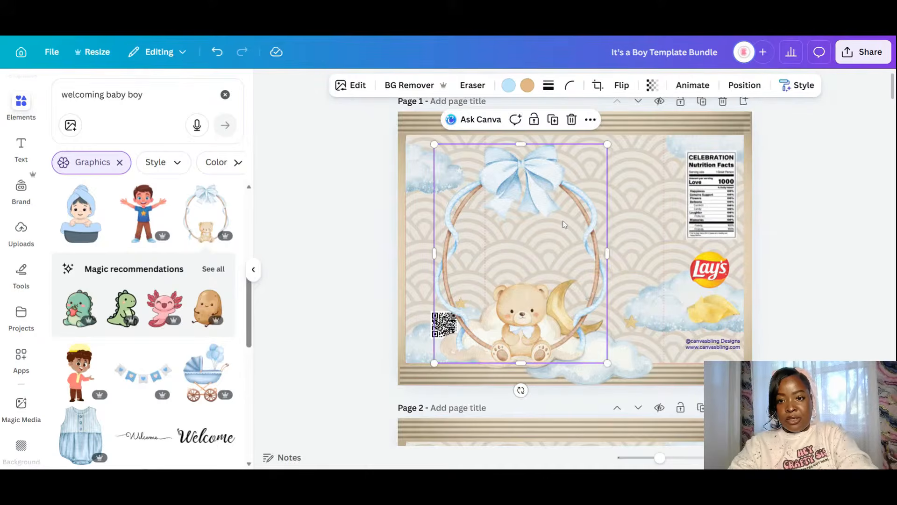
drag(568, 223, 616, 207)
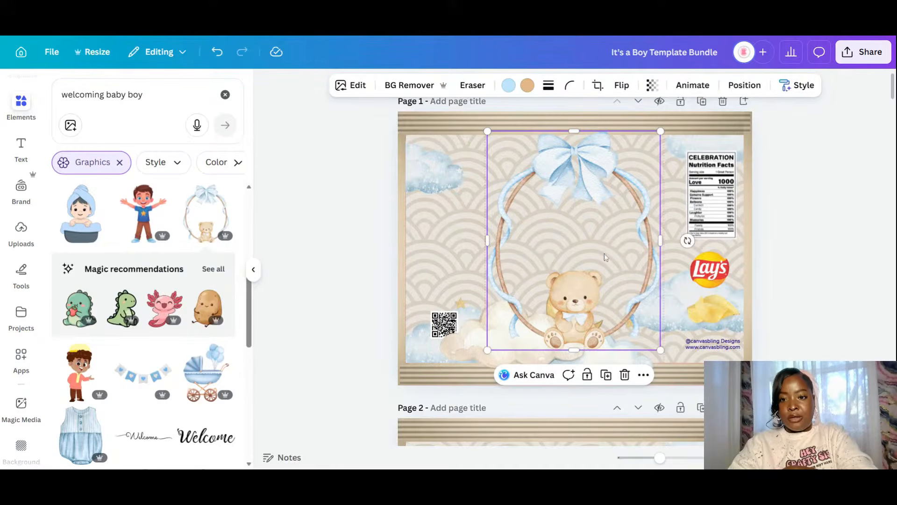
drag(603, 256, 605, 255)
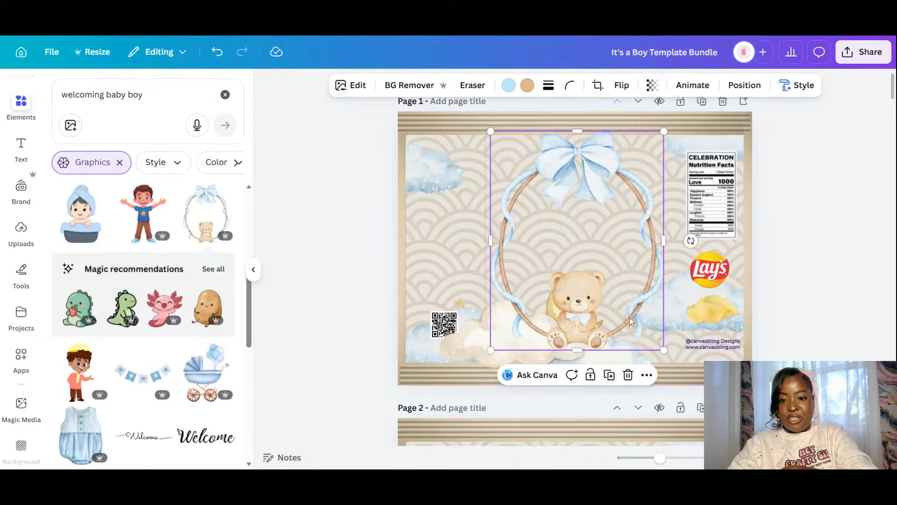
- Shrink the cloud under the bear to about 4.4 by 2.2 and shift it up-right
click(470, 358)
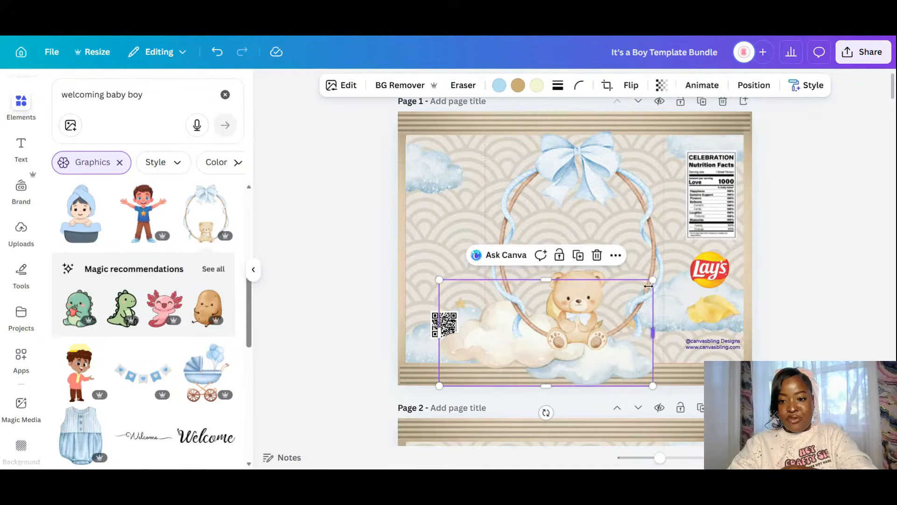
drag(653, 280, 562, 324)
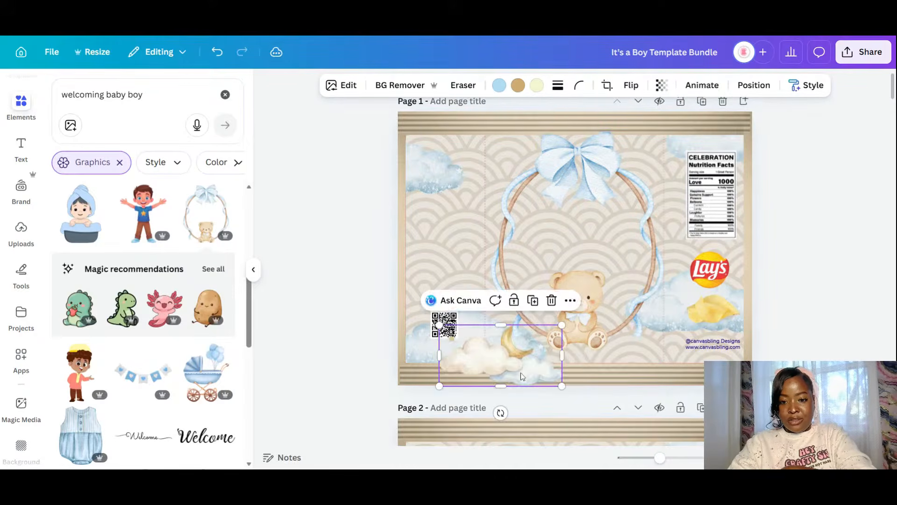
drag(520, 377, 602, 355)
click(835, 327)
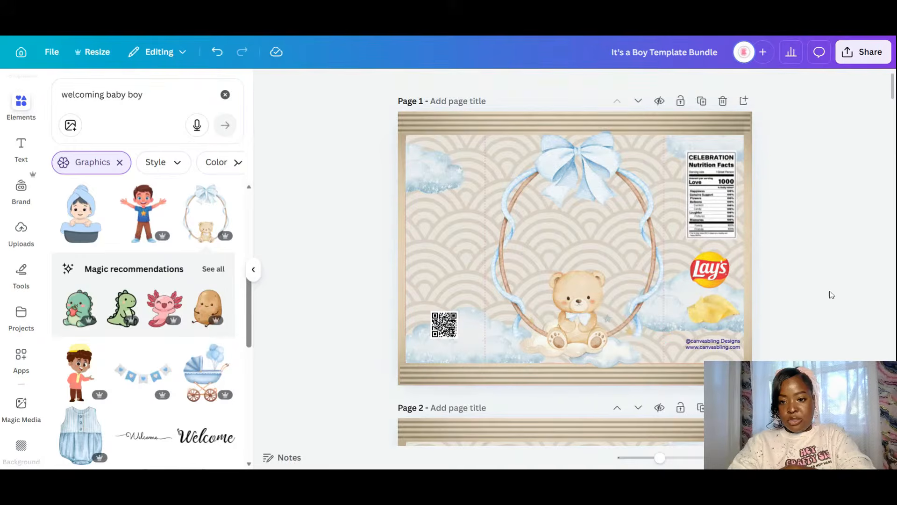
- Replace the graphics search with 'ultra sound picture' and run it
click(120, 95)
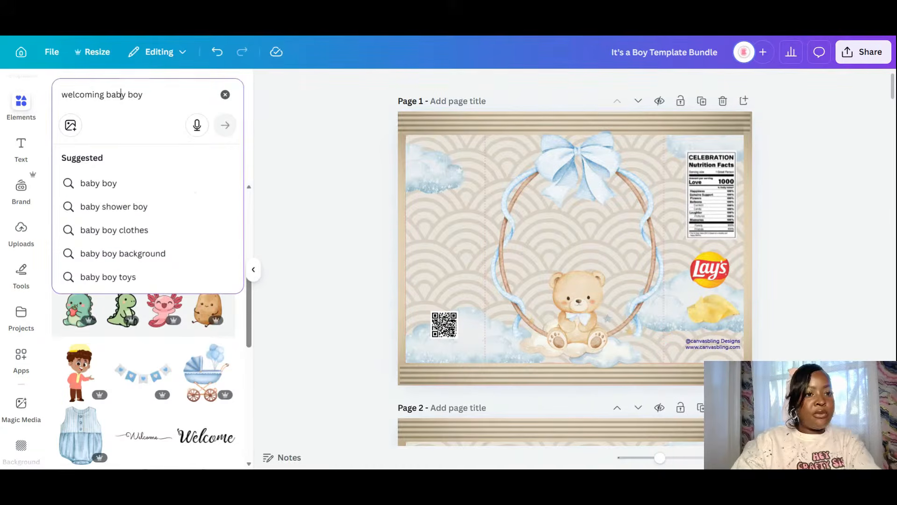
drag(147, 96, 25, 100)
text(uly)
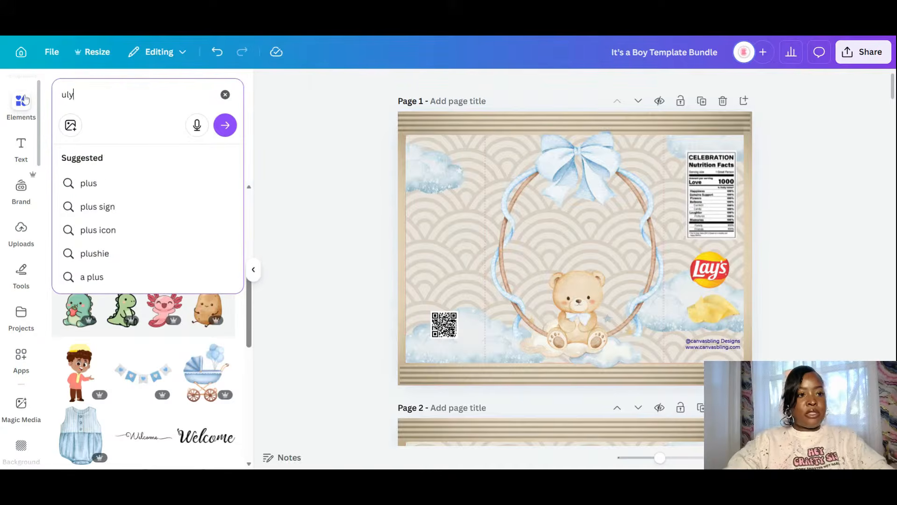
key(BackSpace)
text(tra)
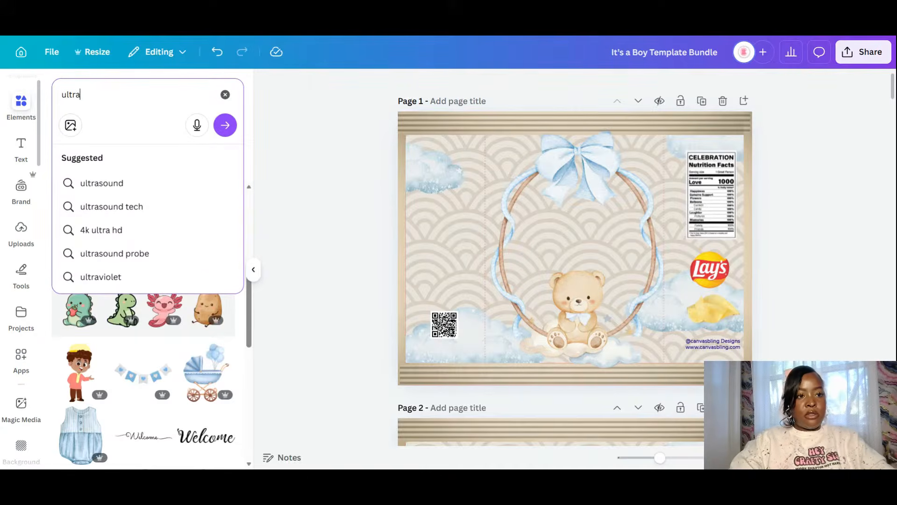
text( sound)
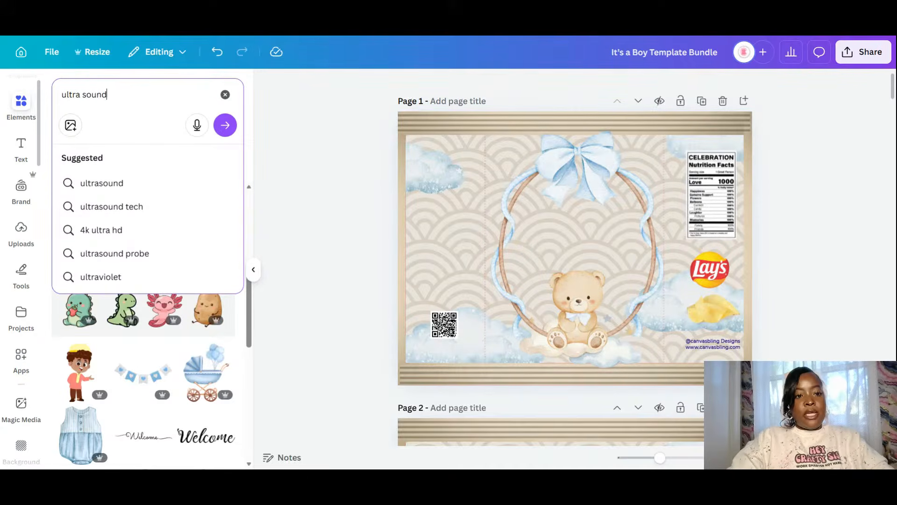
text( pictu)
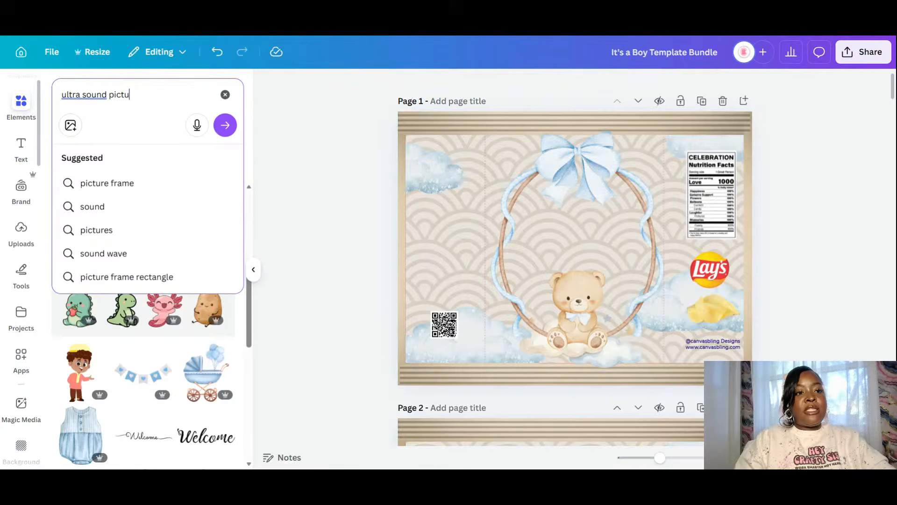
text(re)
key(Return)
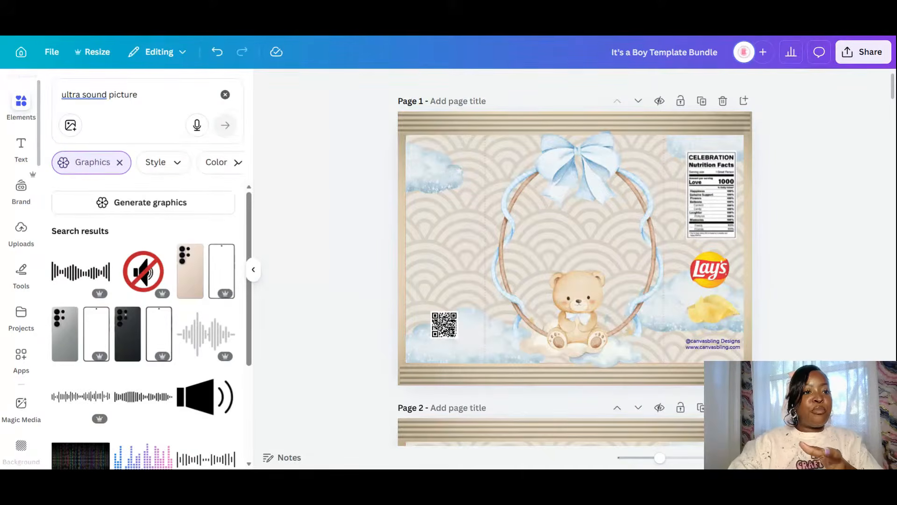
scroll(214, 280, down, 3)
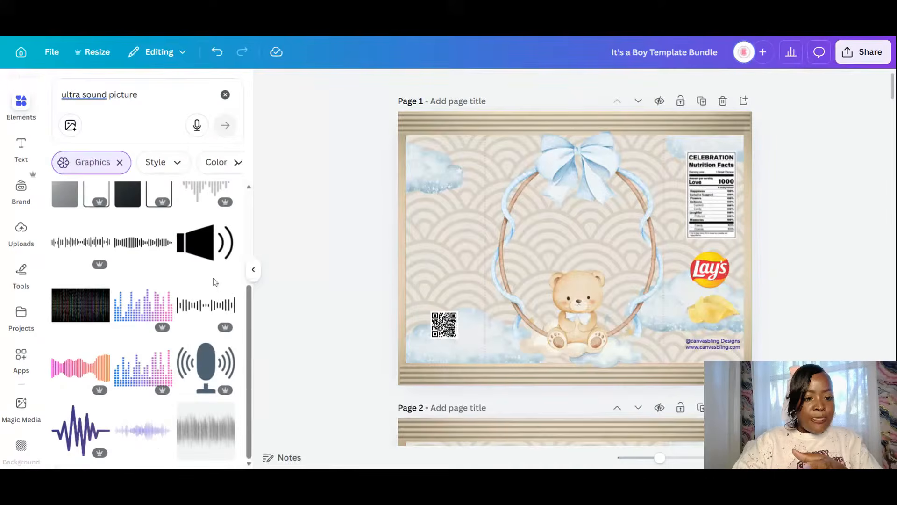
- Refine the search to 'ultra sound baby picture' and scroll through the graphics results
click(109, 95)
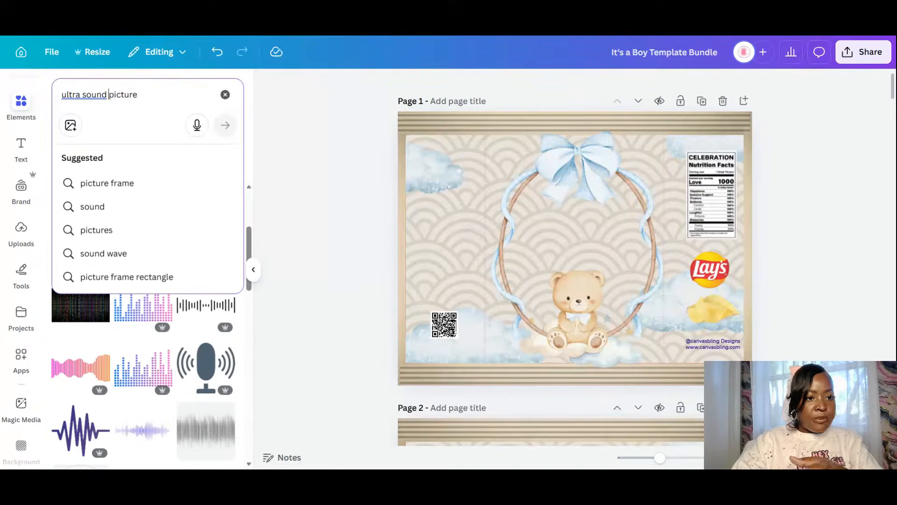
text(baby)
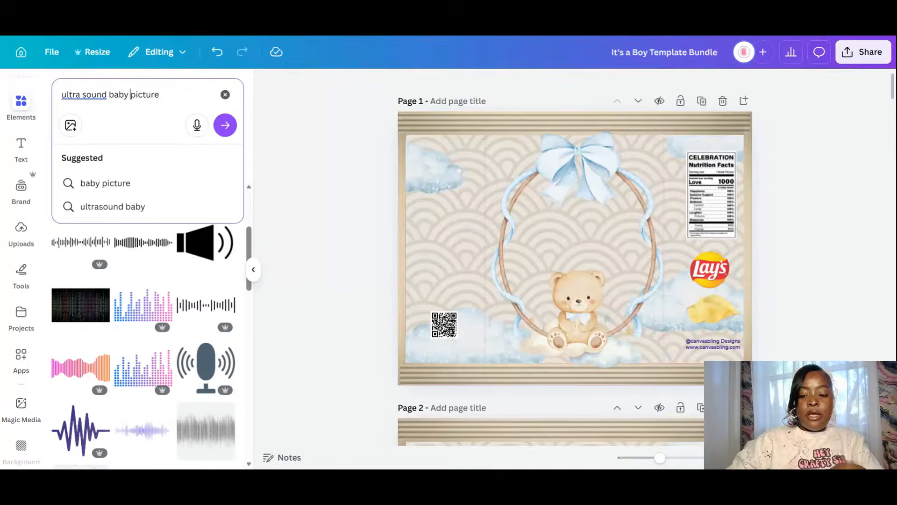
key(Return)
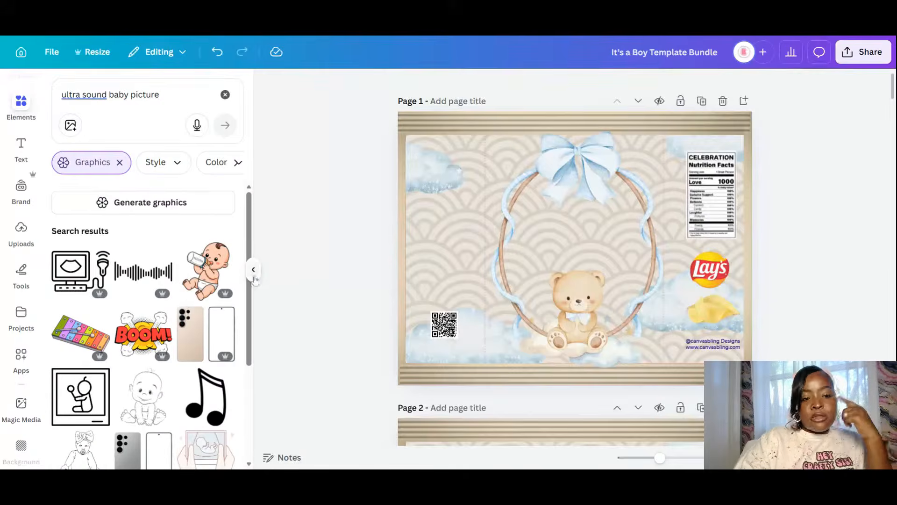
scroll(125, 300, down, 5)
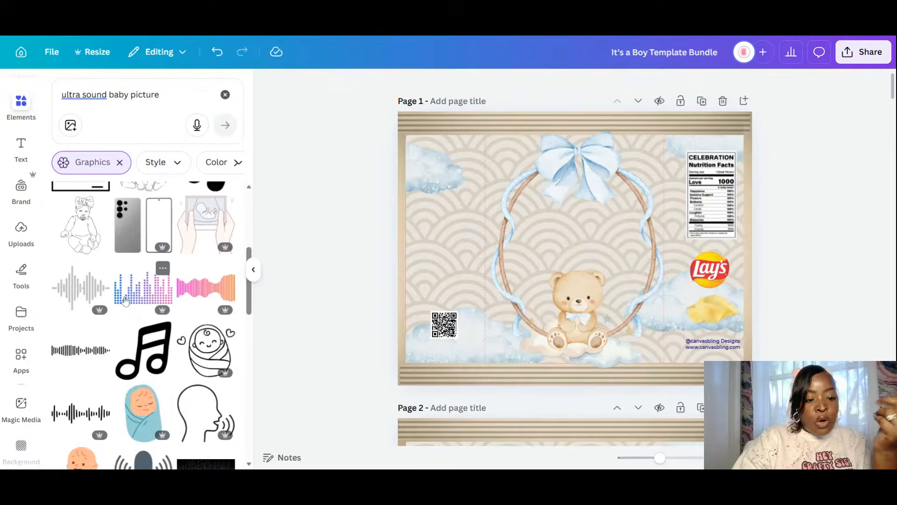
scroll(125, 301, down, 5)
scroll(126, 300, down, 5)
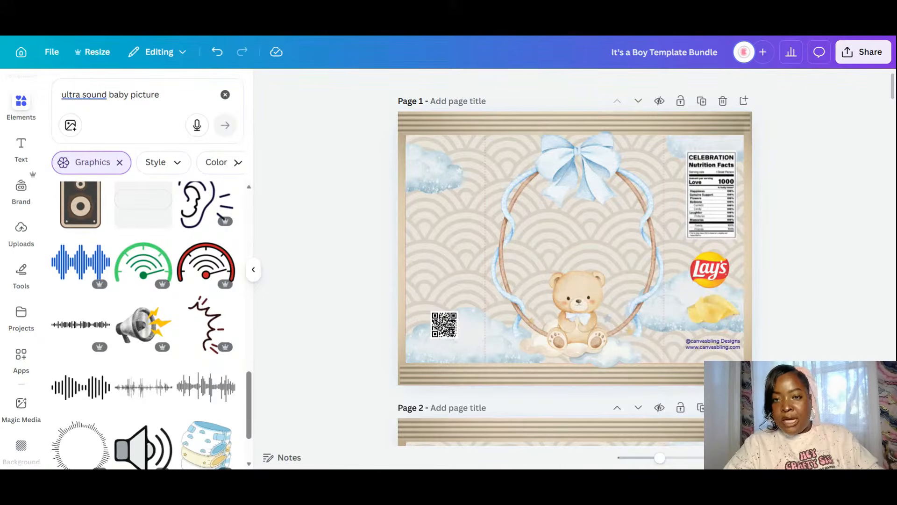
- Paste the ultrasound photo onto page 1, straighten it, and send it behind the bear and wreath
right_click(554, 223)
click(590, 138)
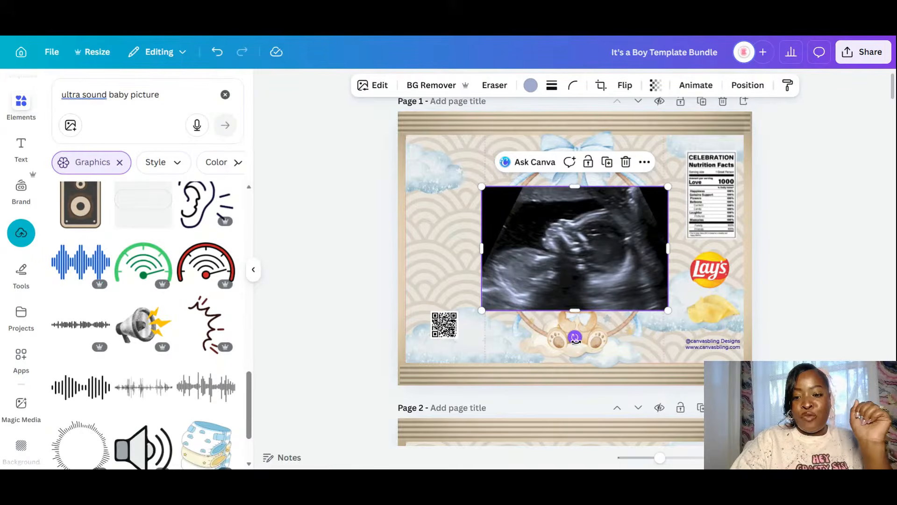
mouse_move(574, 336)
mouse_down()
mouse_move(644, 229)
mouse_move(654, 235)
mouse_move(661, 244)
mouse_move(607, 327)
mouse_move(574, 337)
mouse_up()
click(747, 85)
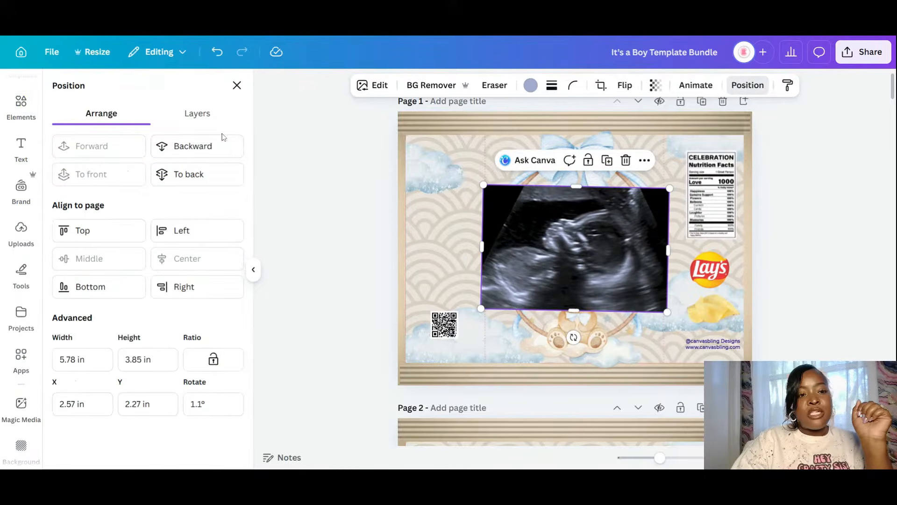
click(221, 158)
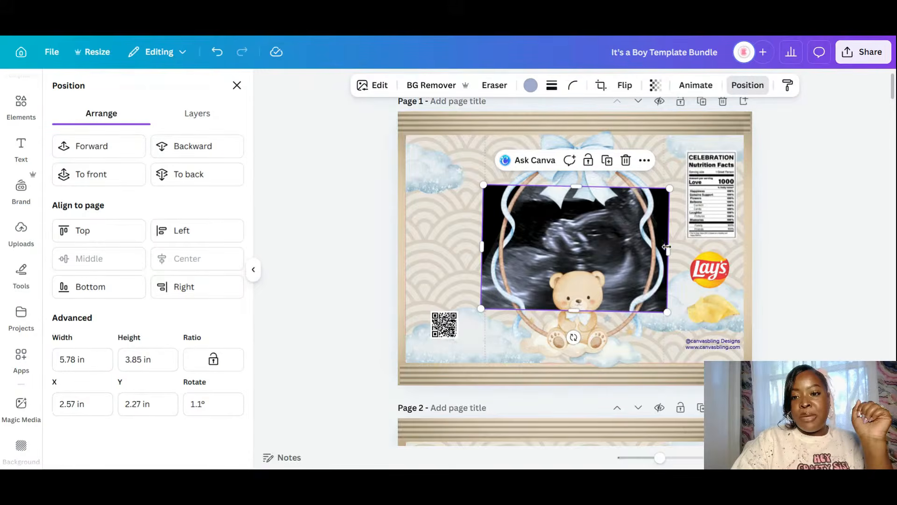
- Narrow the ultrasound photo from both sides so it fits inside the oval
drag(668, 250, 636, 250)
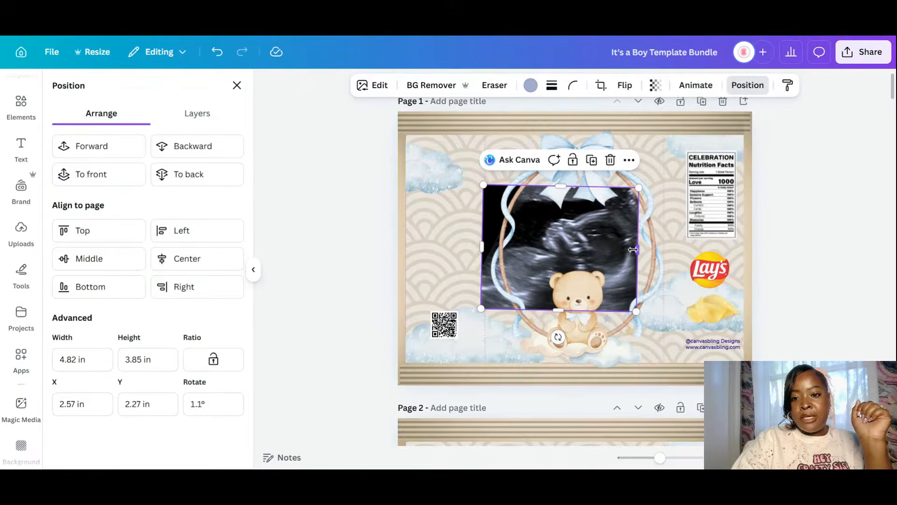
drag(482, 246, 513, 246)
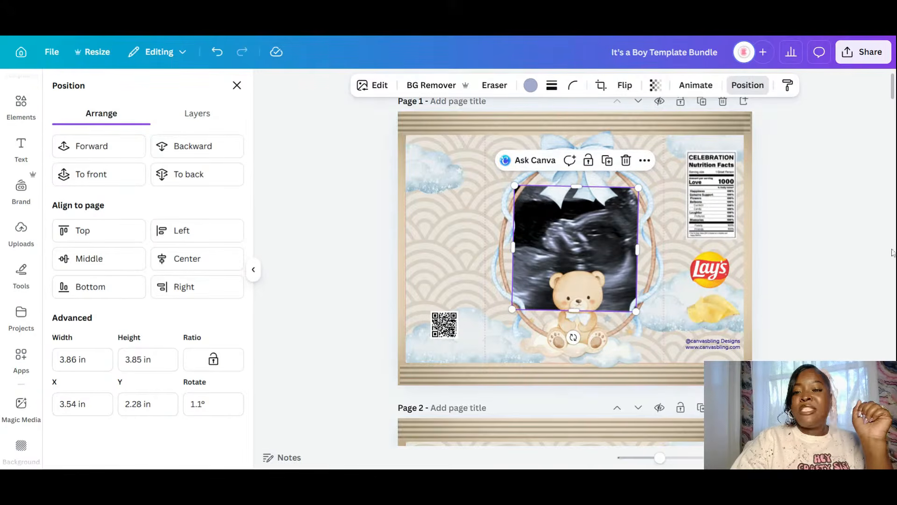
scroll(822, 244, down, 1)
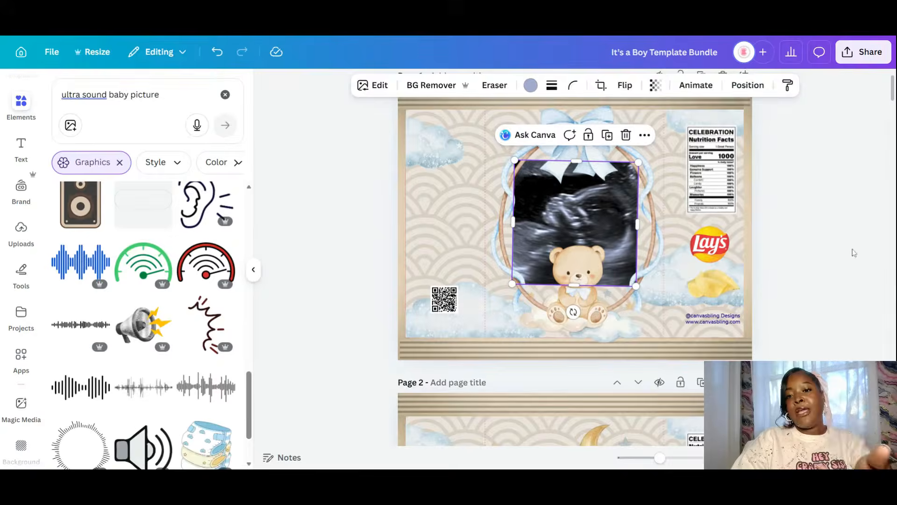
click(854, 253)
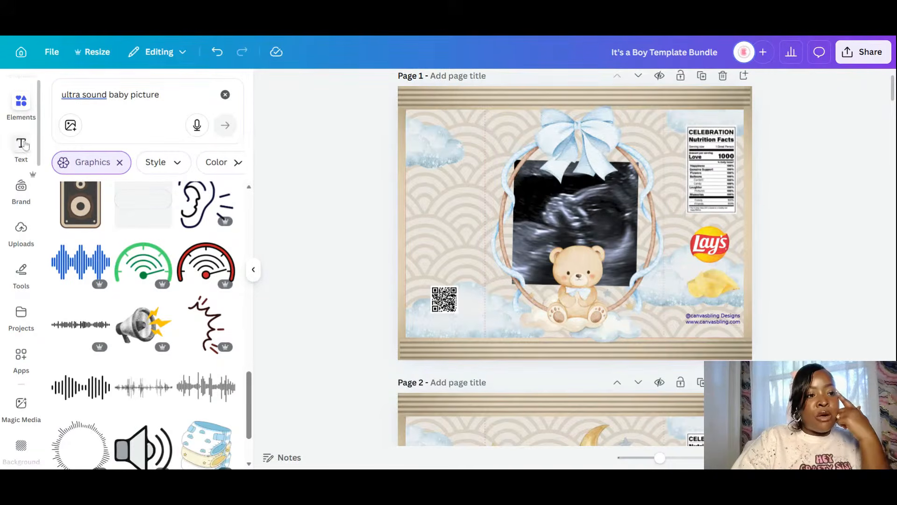
- Clear the 'ultra sound baby picture' search and bring up the Text panel
click(24, 109)
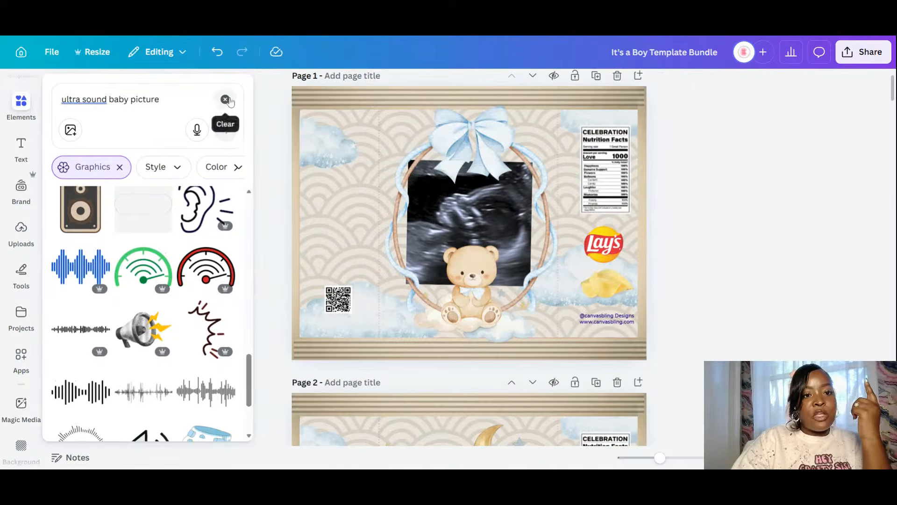
click(225, 94)
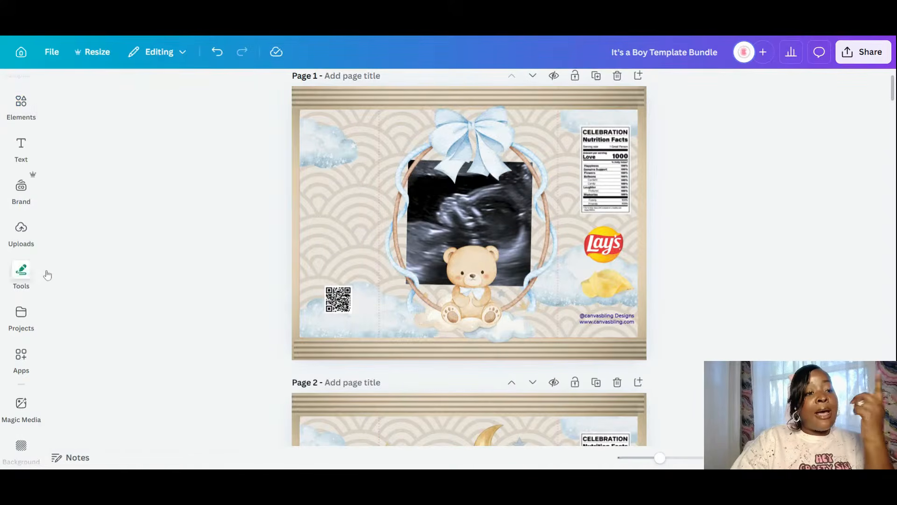
click(21, 234)
click(21, 148)
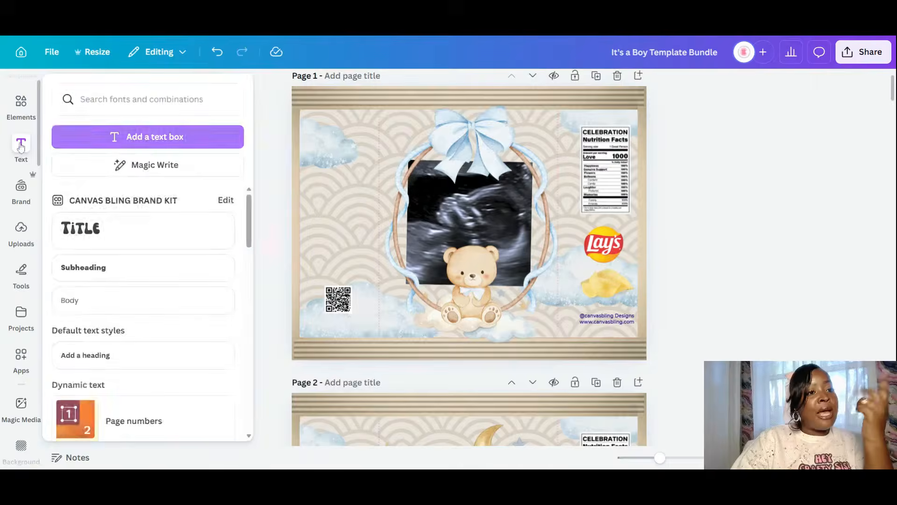
- Add a circle frame to page 1 from the Elements Frames category
click(22, 108)
scroll(127, 395, down, 4)
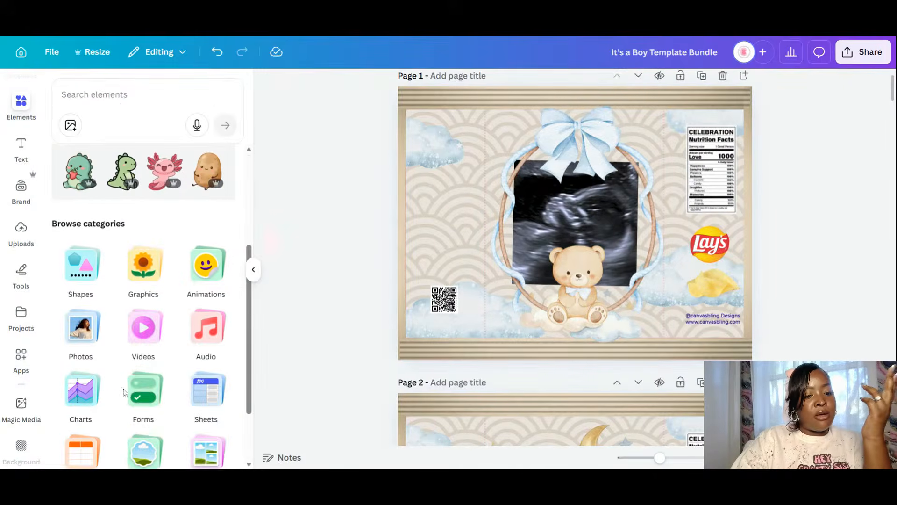
click(154, 442)
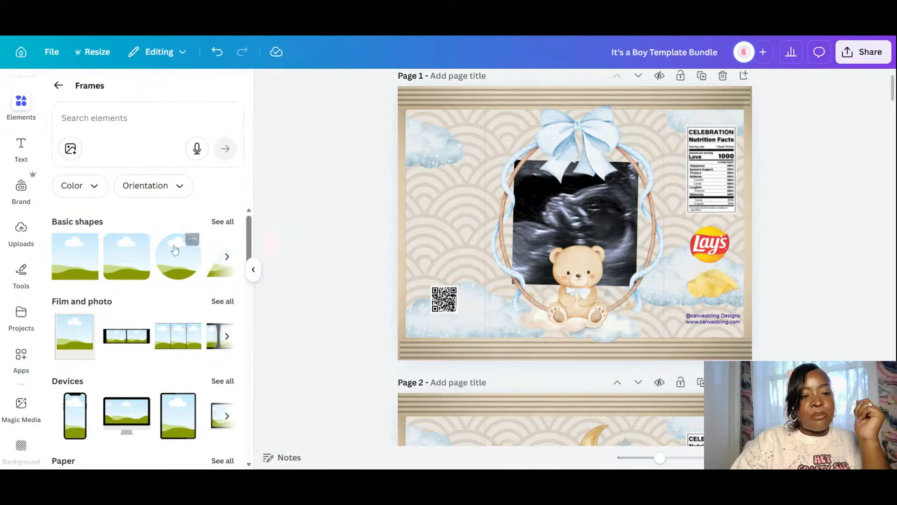
click(178, 257)
- Stretch the circle frame into a wide oval and move it left of the bow wreath
drag(622, 220, 602, 218)
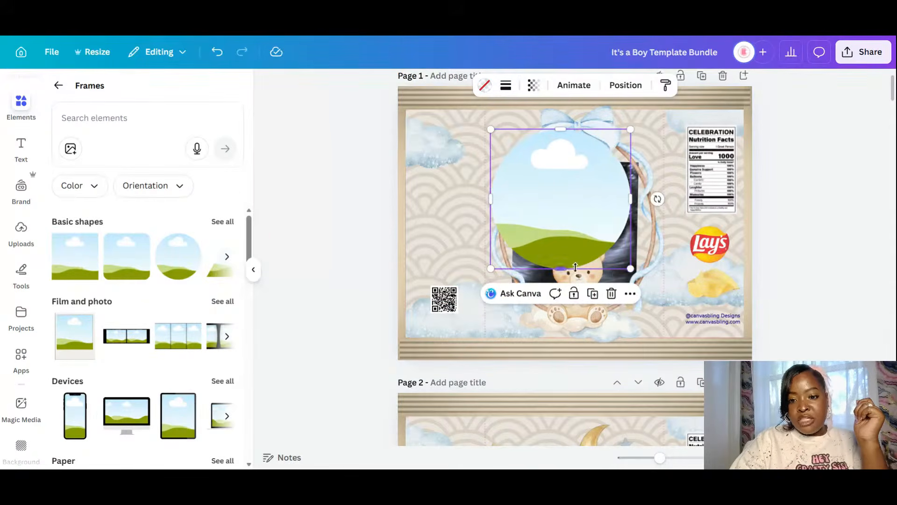
drag(566, 270, 589, 318)
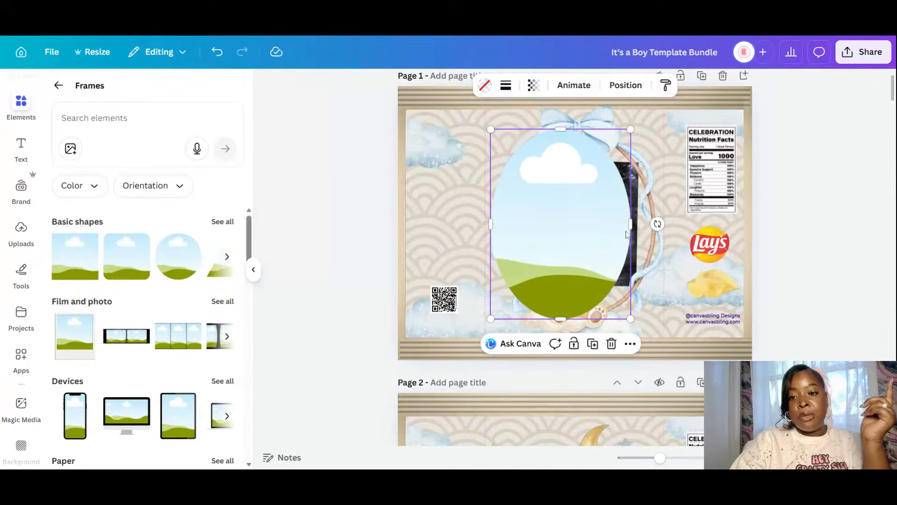
drag(630, 227, 639, 227)
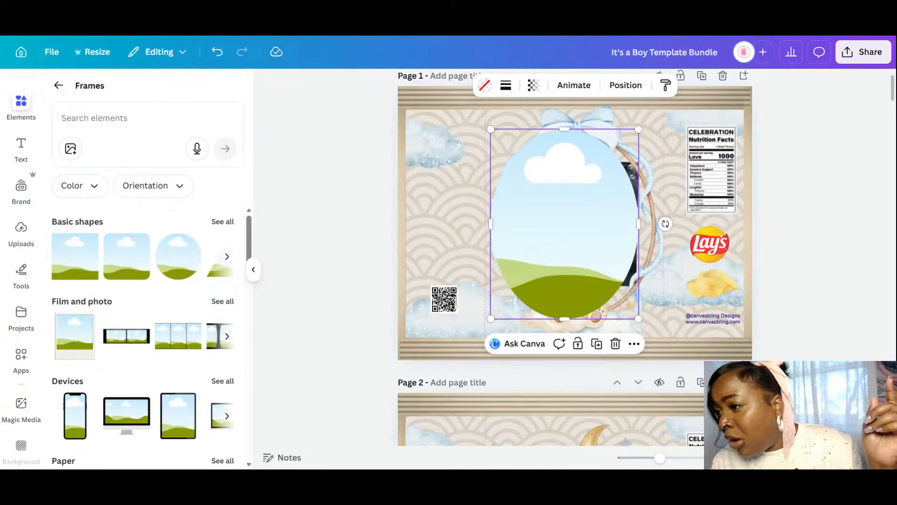
mouse_move(578, 226)
mouse_down()
mouse_move(597, 227)
mouse_move(581, 228)
mouse_up()
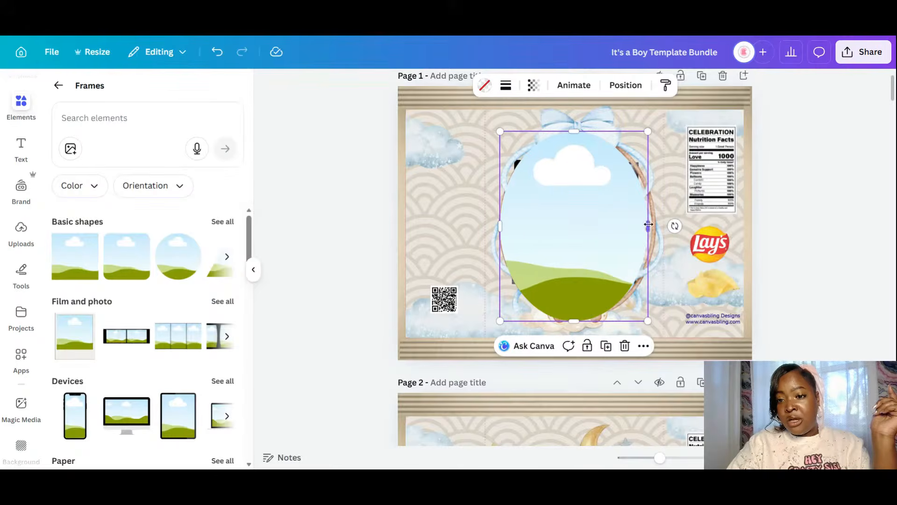
drag(647, 227, 495, 226)
- Move the wreath aside, bring the ultrasound photo to front, and drop it into the oval frame
click(627, 215)
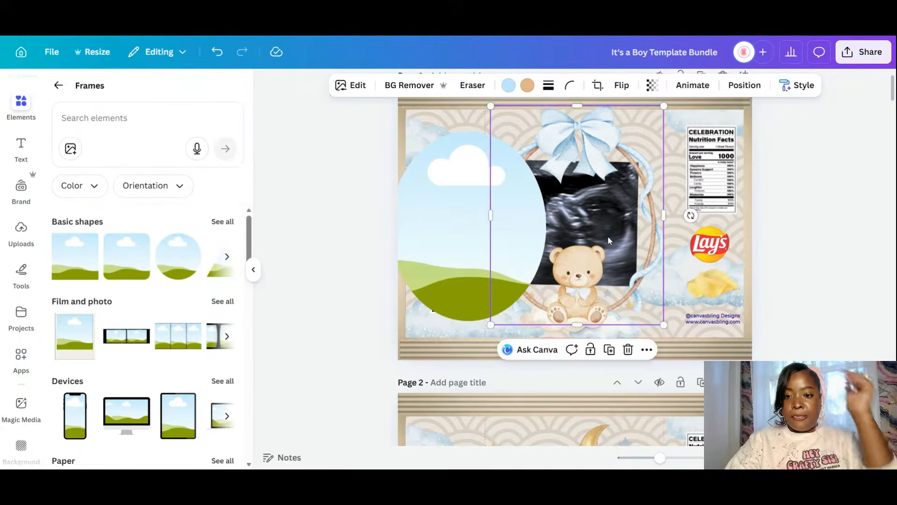
drag(652, 219, 771, 225)
click(568, 227)
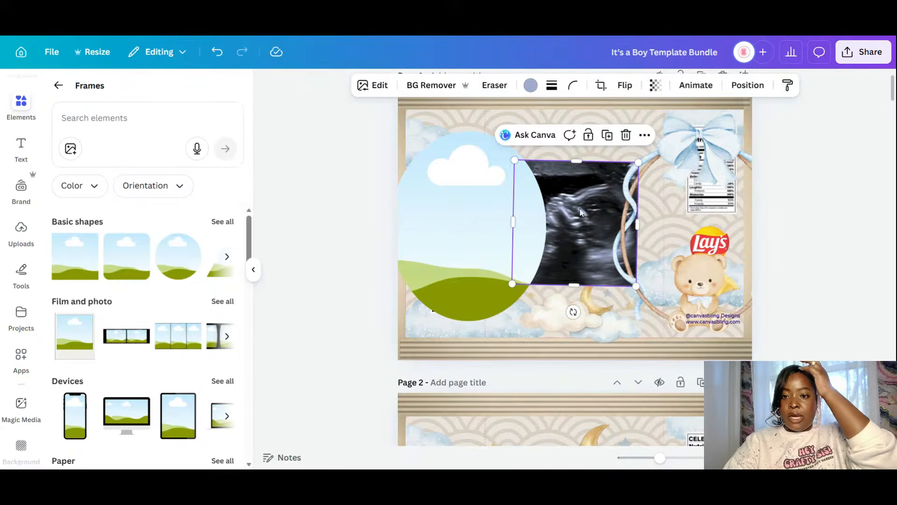
click(748, 85)
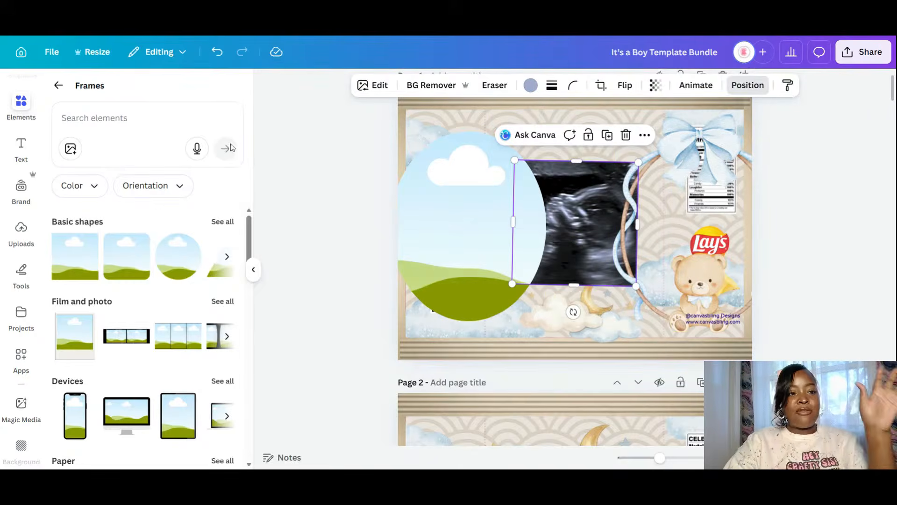
click(87, 177)
drag(612, 234, 505, 238)
- Rotate the ultrasound photo to -90°, crop it to fill the oval, and centre it on the page
double_click(489, 216)
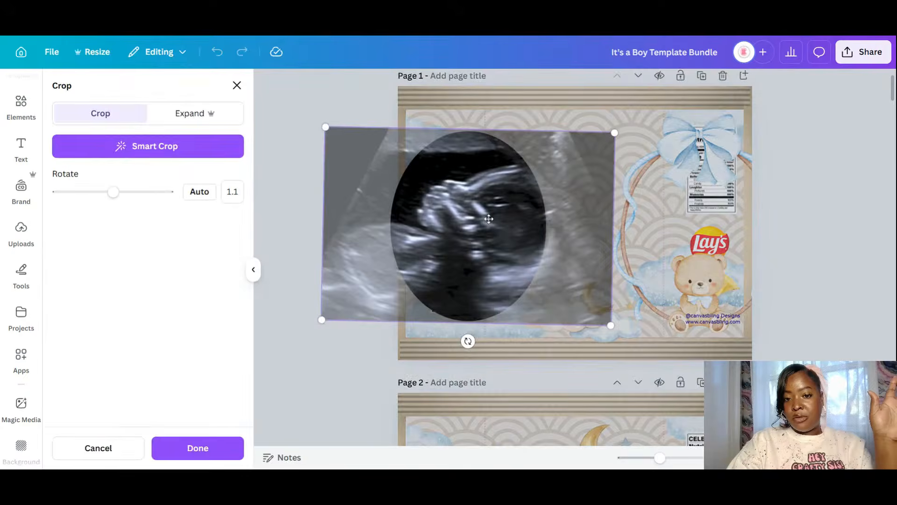
drag(324, 325, 325, 319)
drag(489, 346, 627, 220)
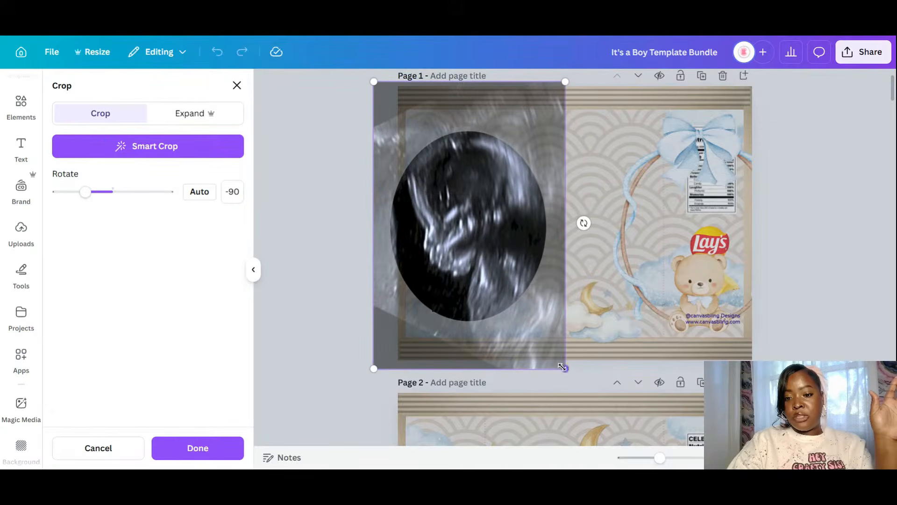
drag(565, 368, 547, 340)
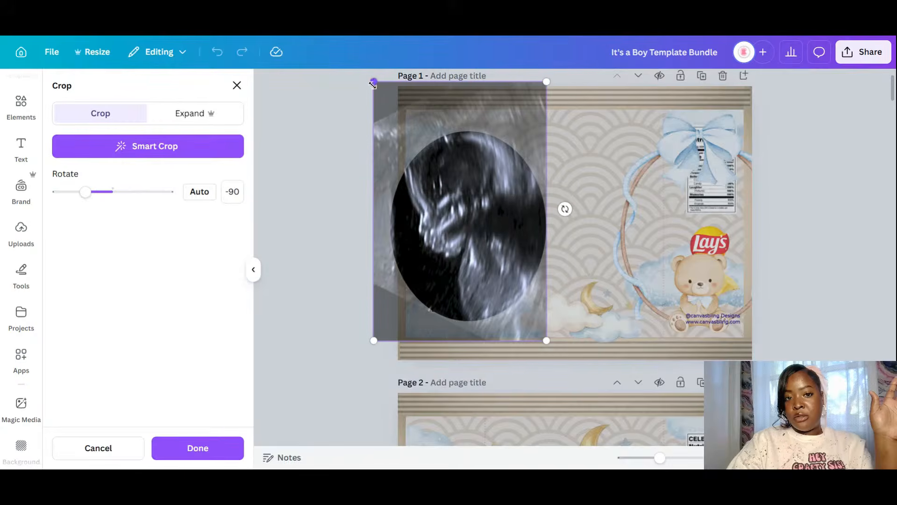
drag(373, 82, 390, 107)
drag(526, 303, 527, 303)
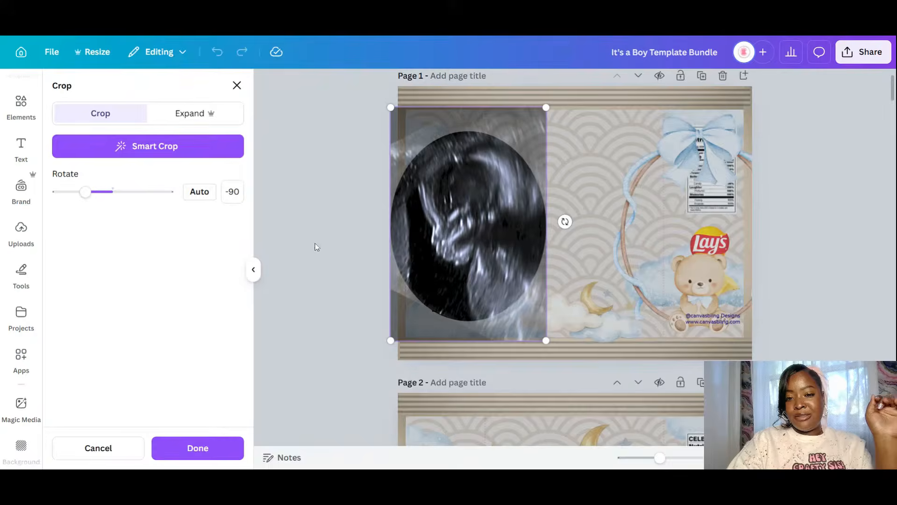
click(443, 244)
drag(509, 246, 629, 239)
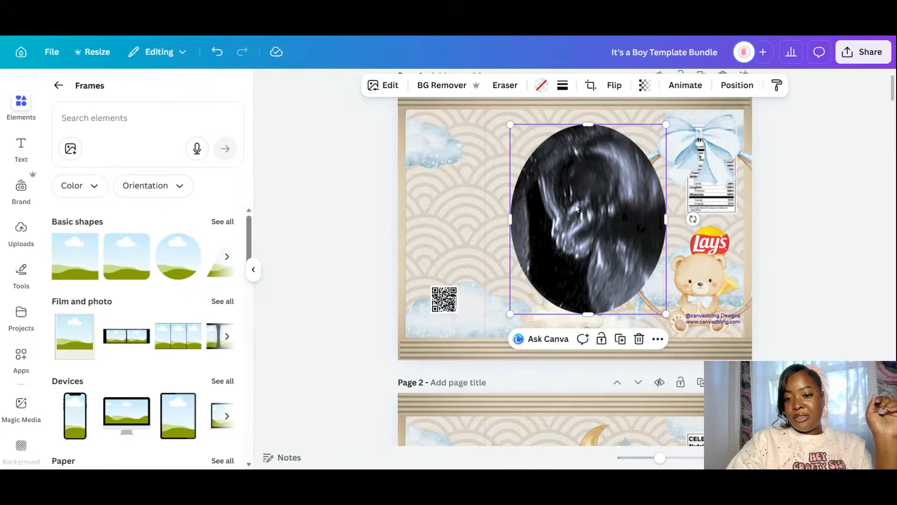
- Lock the ultrasound oval, then move the bow-and-bear wreath over it and bring it to front
mouse_move(573, 207)
mouse_down()
mouse_move(553, 213)
mouse_move(561, 212)
mouse_up()
click(731, 235)
drag(731, 235, 758, 236)
click(600, 229)
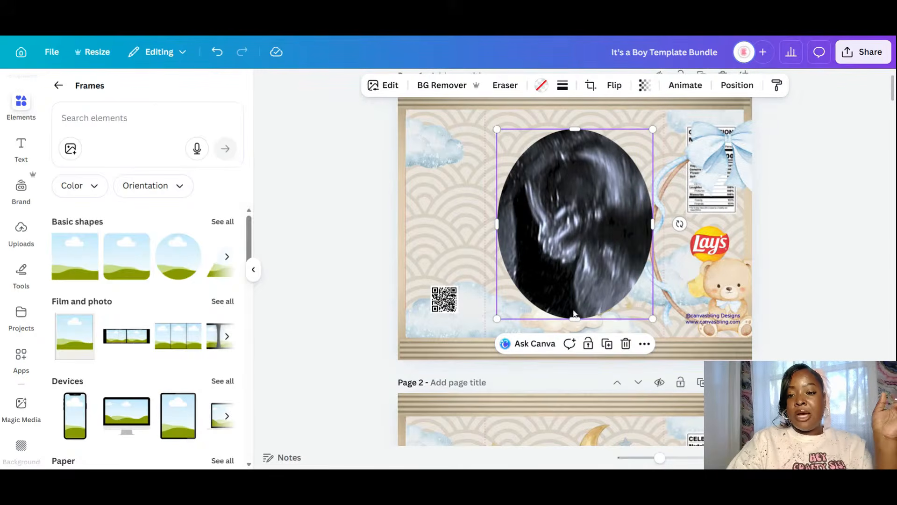
click(587, 344)
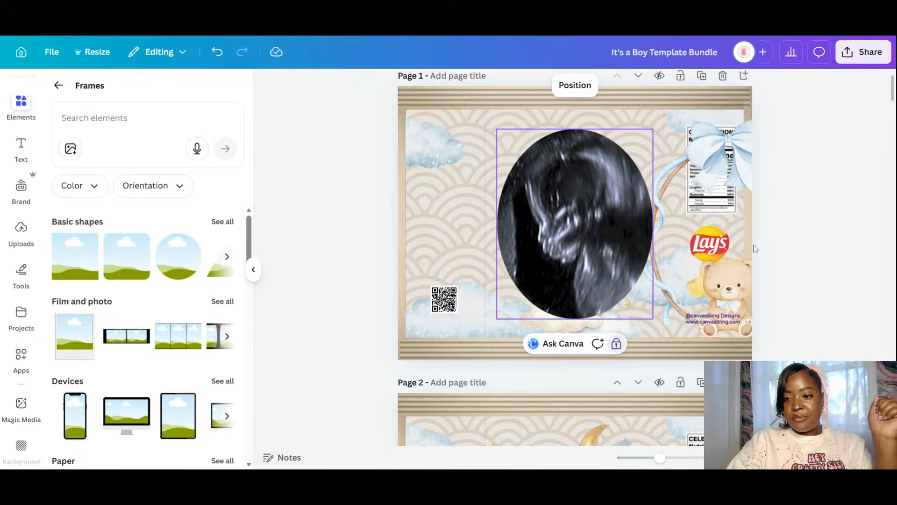
click(734, 286)
drag(734, 286, 580, 267)
click(744, 85)
click(99, 168)
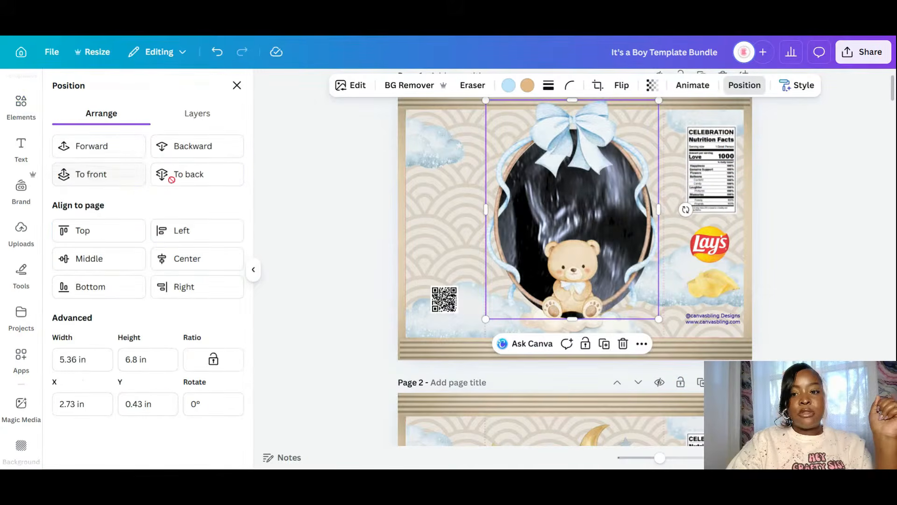
drag(609, 217, 568, 224)
- Unlock and shrink the oval to 4.71 × 5.74 in, relock it, and centre the wreath around it
click(633, 208)
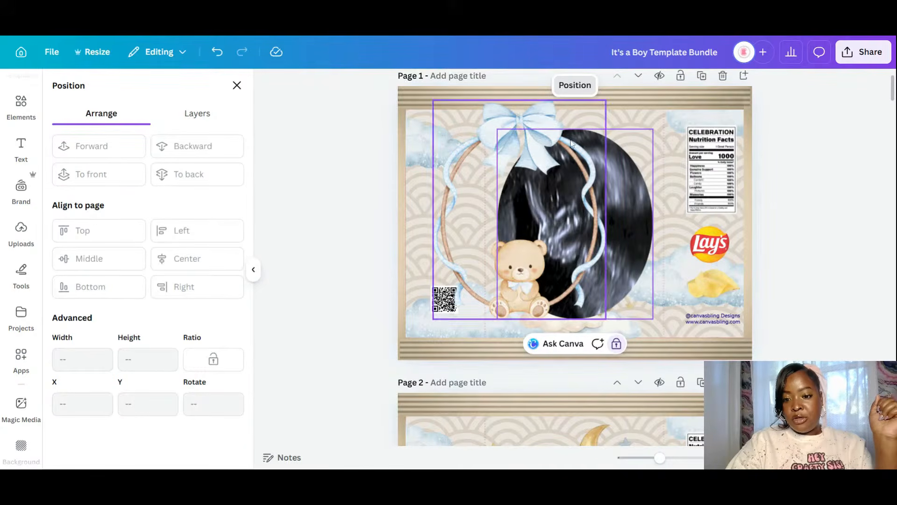
click(616, 344)
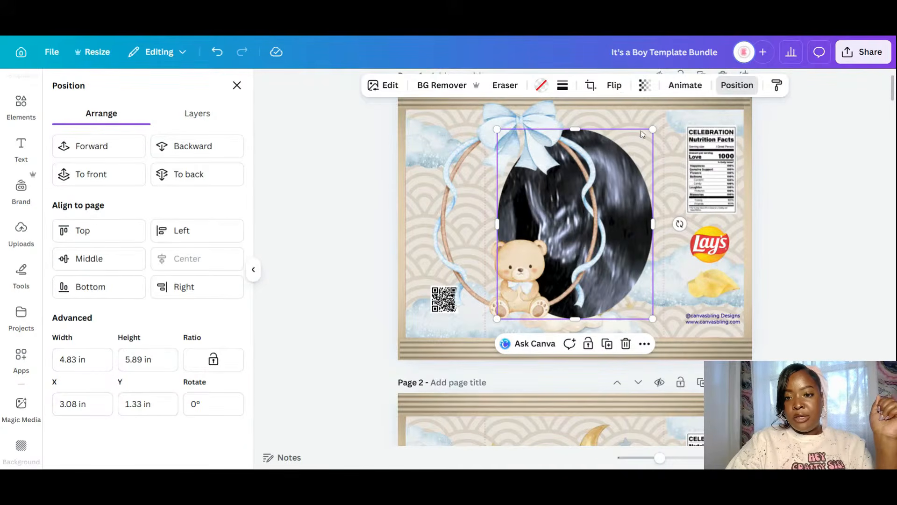
drag(653, 130, 648, 135)
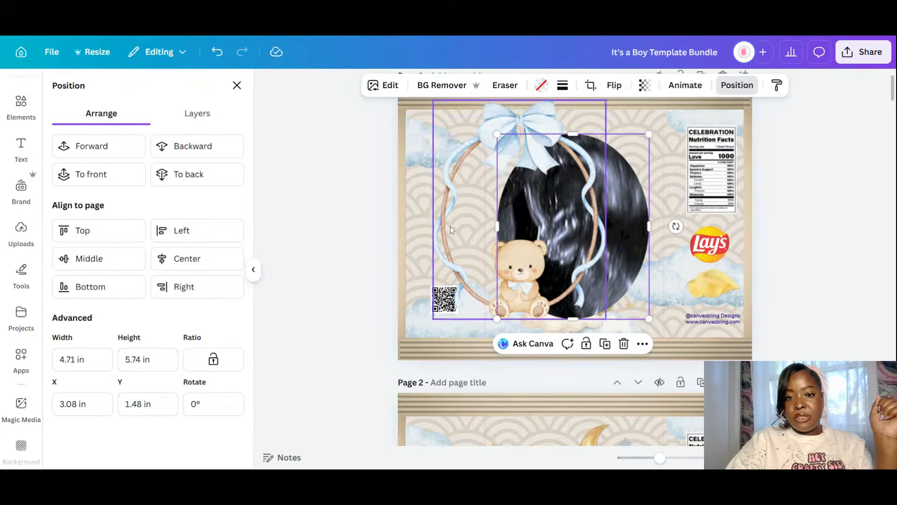
drag(463, 232, 538, 235)
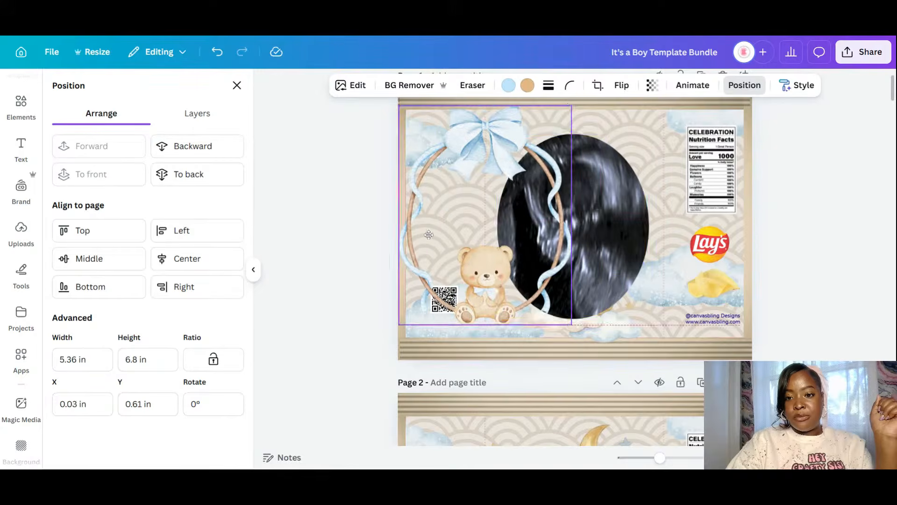
click(603, 220)
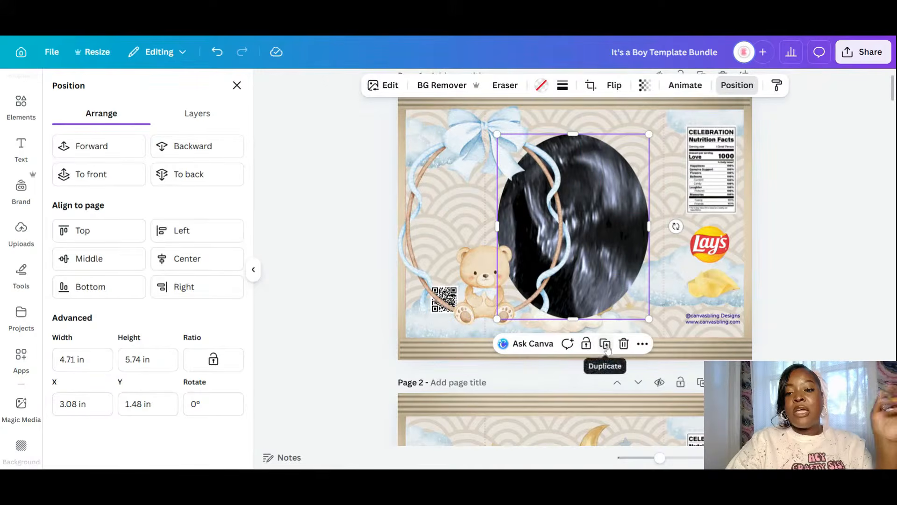
click(587, 345)
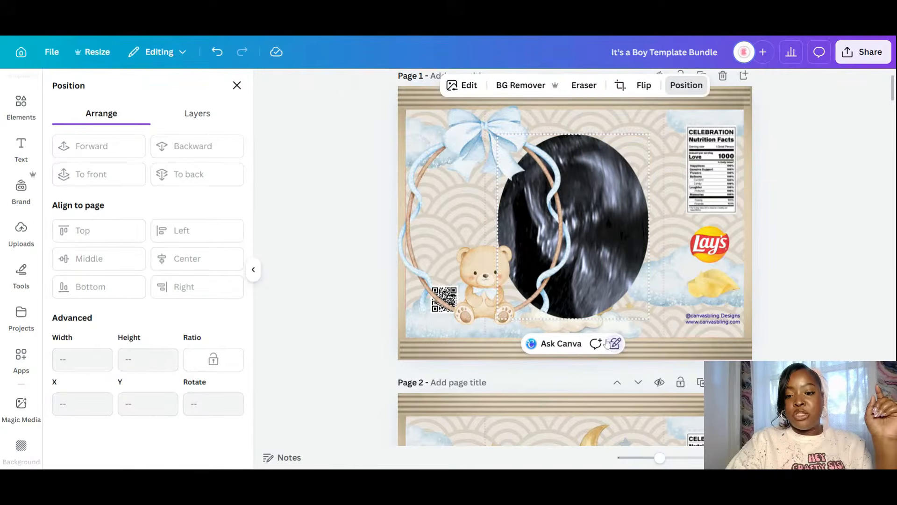
click(428, 229)
drag(447, 245, 523, 244)
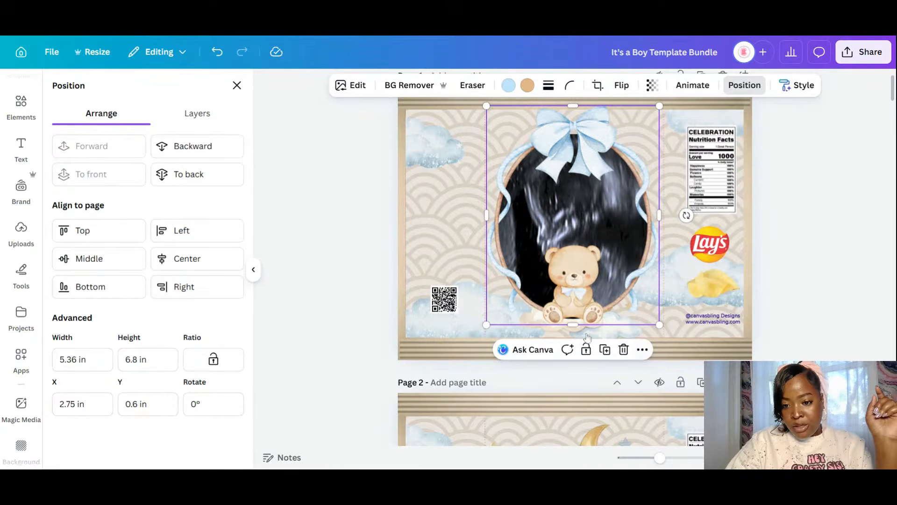
- Move the bear-on-cloud Forward over the ultrasound and raise it into the wreath's bottom
click(600, 337)
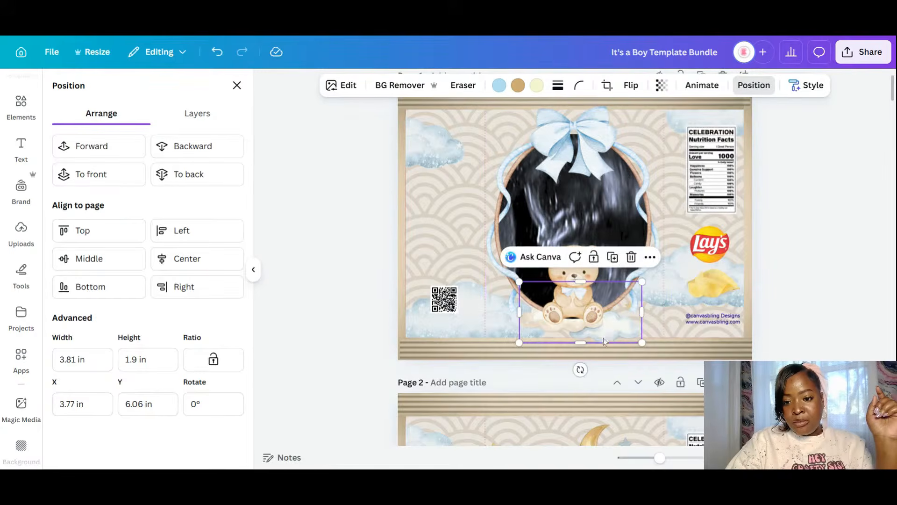
drag(604, 340, 613, 333)
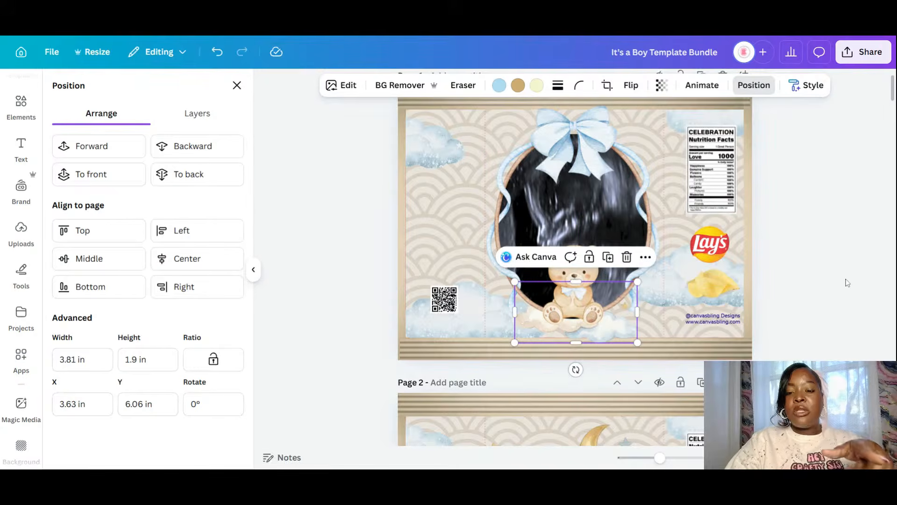
click(97, 148)
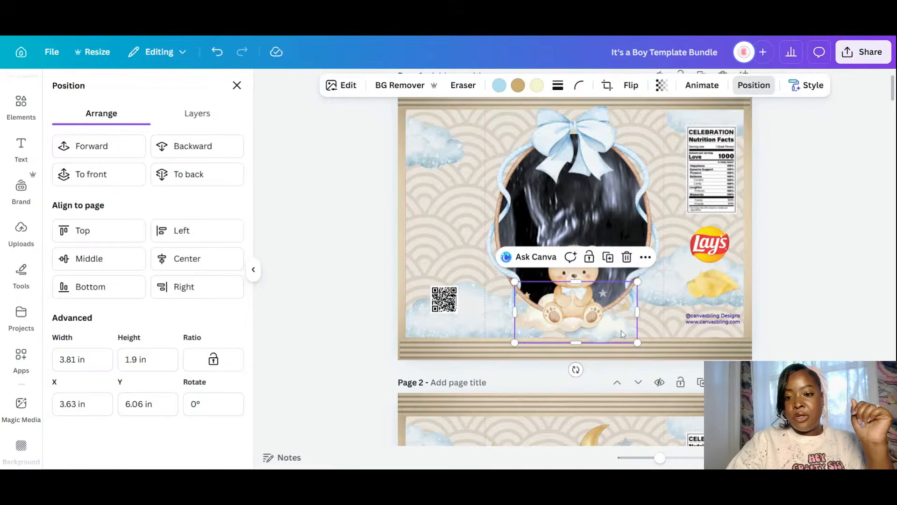
mouse_move(622, 330)
mouse_down()
mouse_move(626, 318)
mouse_move(624, 326)
mouse_up()
click(794, 284)
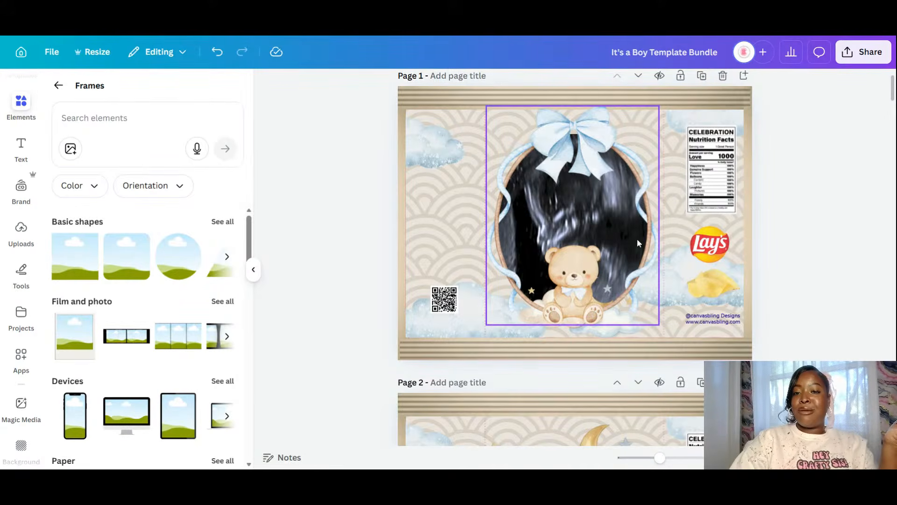
- Scroll down to page 2 with the large bear and go back from Frames to the main Elements view
scroll(637, 238, down, 3)
scroll(639, 239, up, 4)
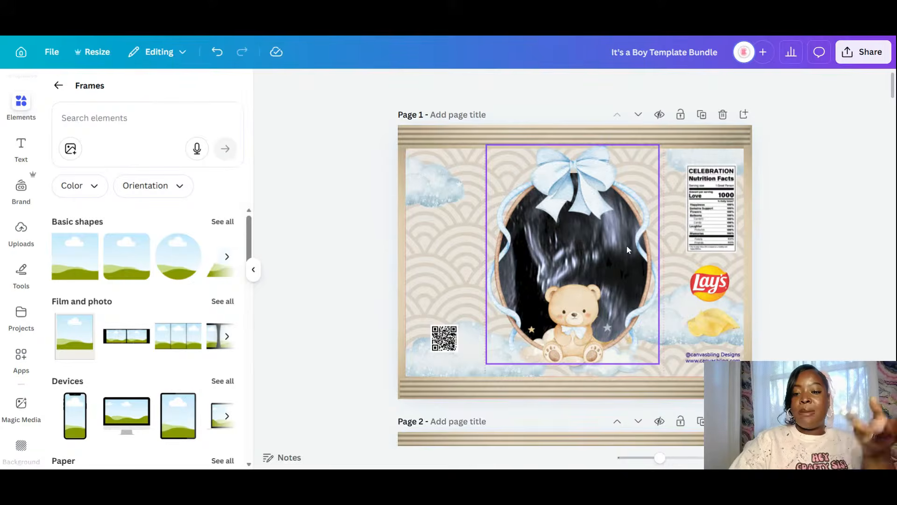
scroll(720, 187, down, 3)
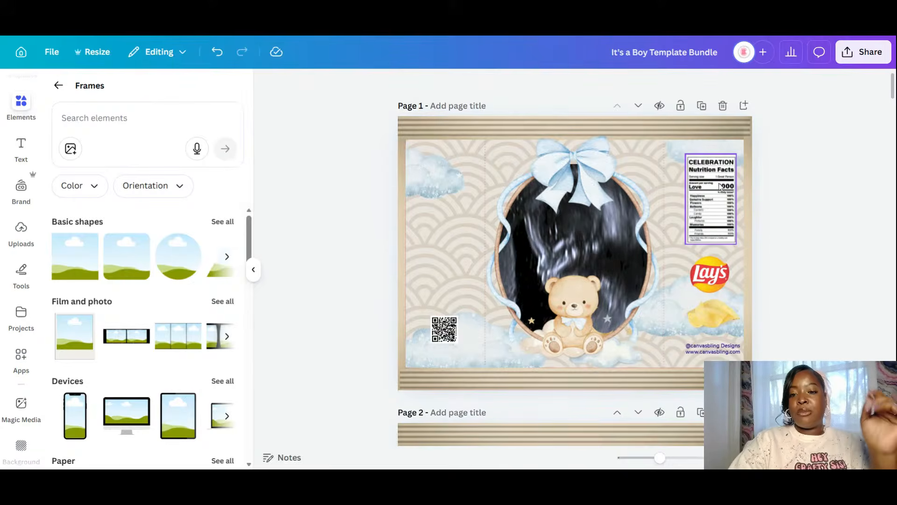
scroll(720, 186, down, 1)
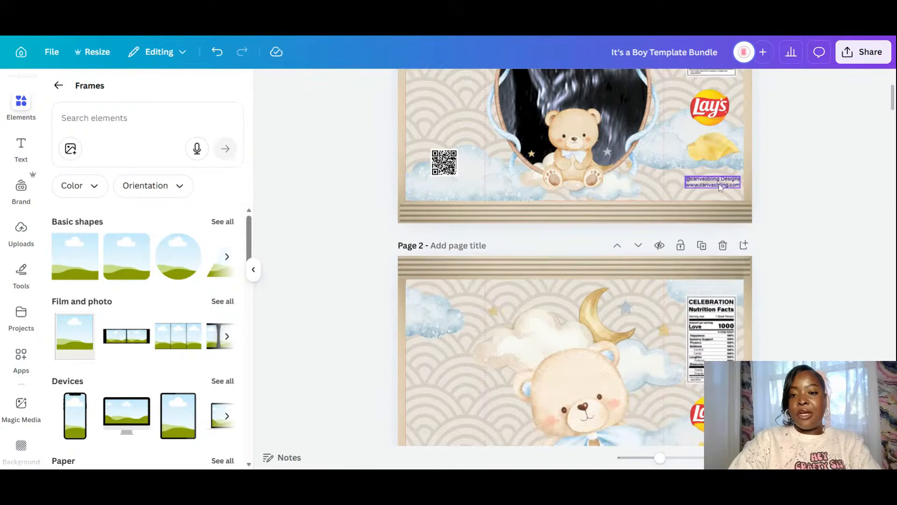
scroll(719, 183, down, 2)
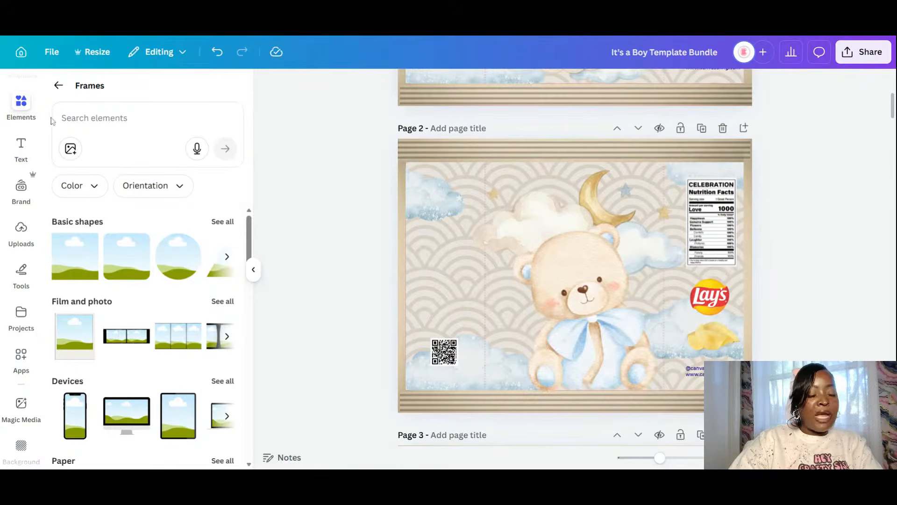
click(59, 85)
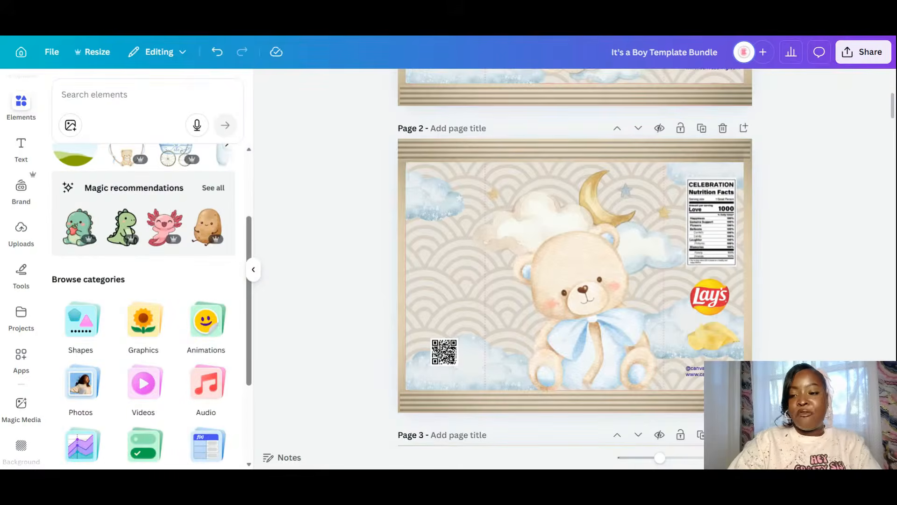
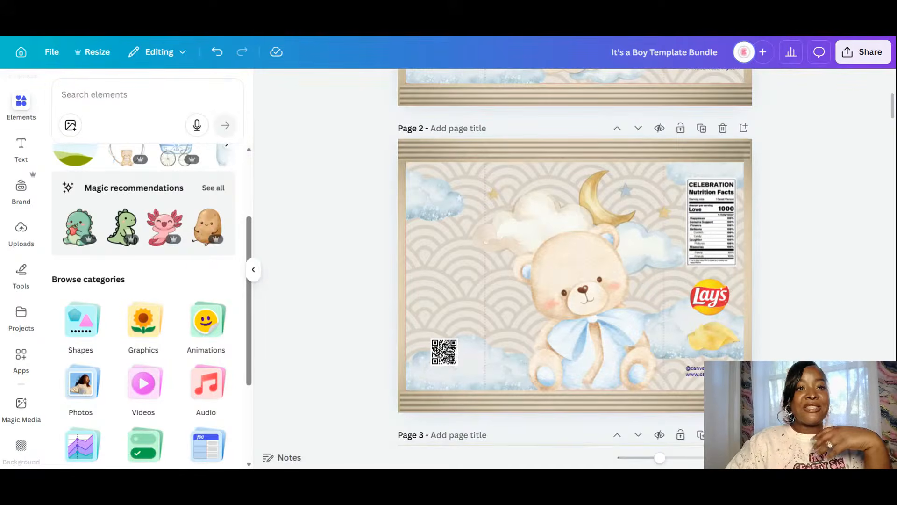
- Search the Elements library for 'we can bearly wait' and browse the graphics, audio and photo results
scroll(691, 264, up, 5)
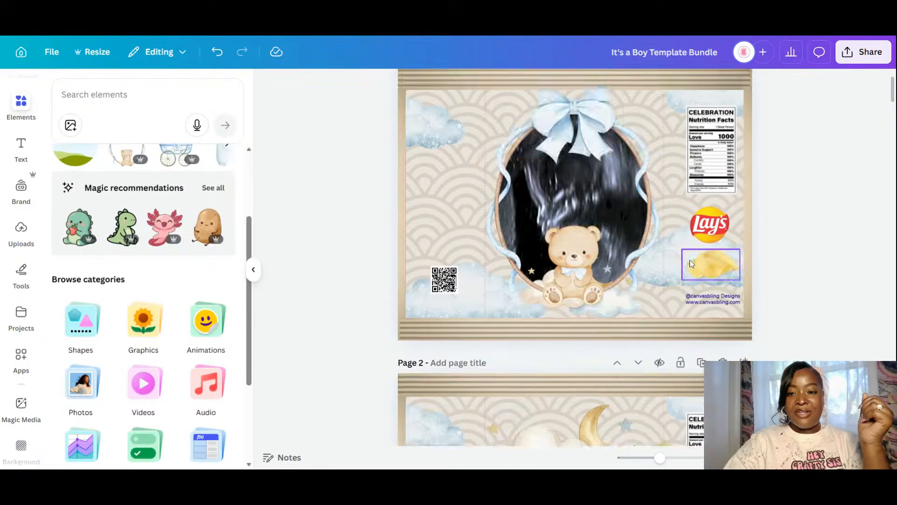
scroll(691, 264, down, 4)
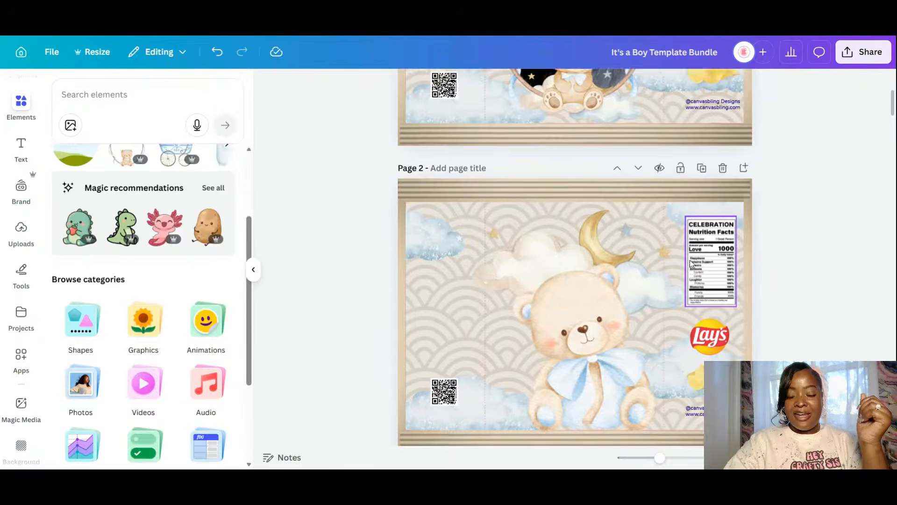
scroll(691, 264, down, 2)
click(24, 105)
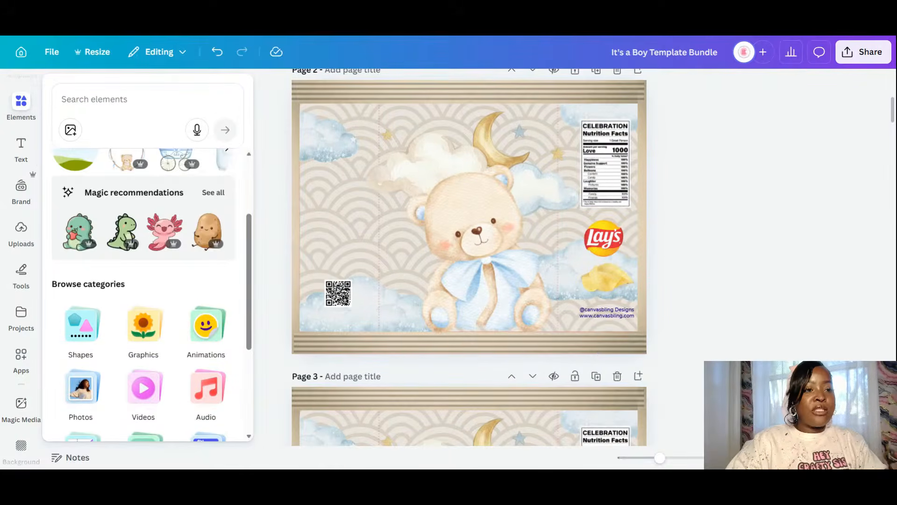
click(115, 99)
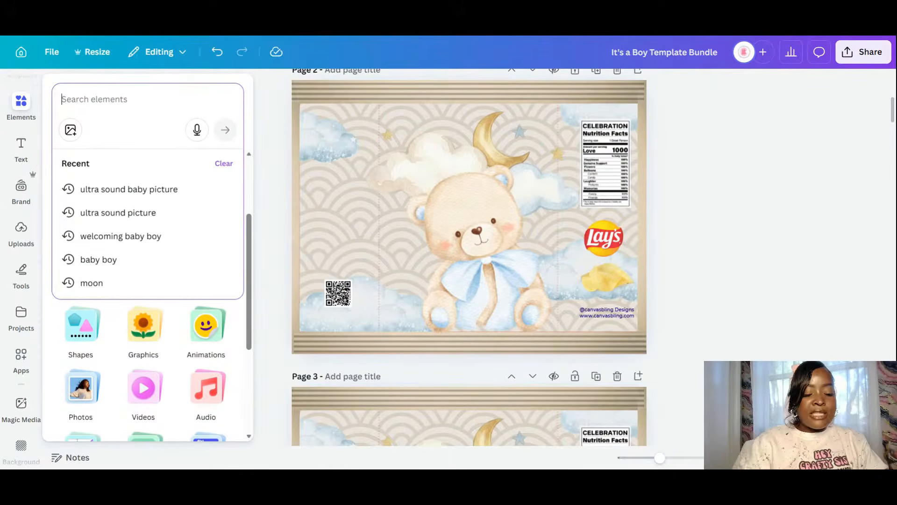
text(we can)
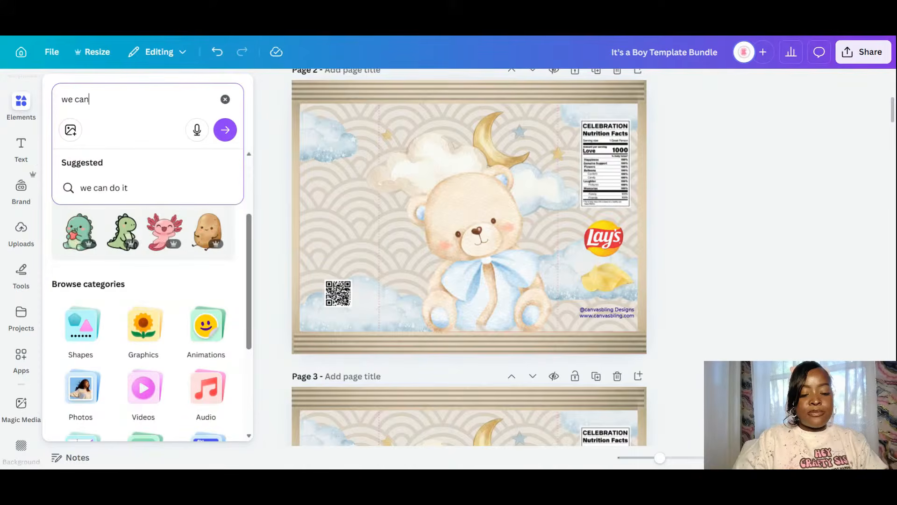
text( bearly )
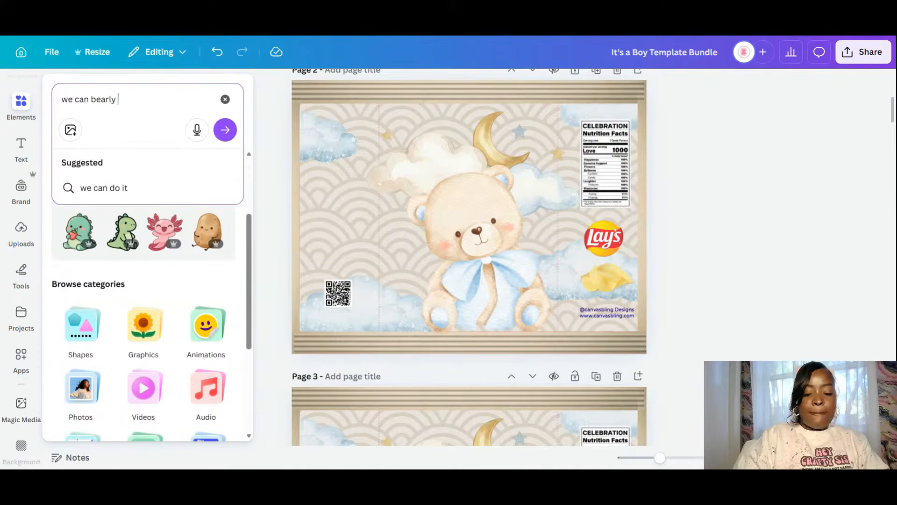
text(wait)
key(Return)
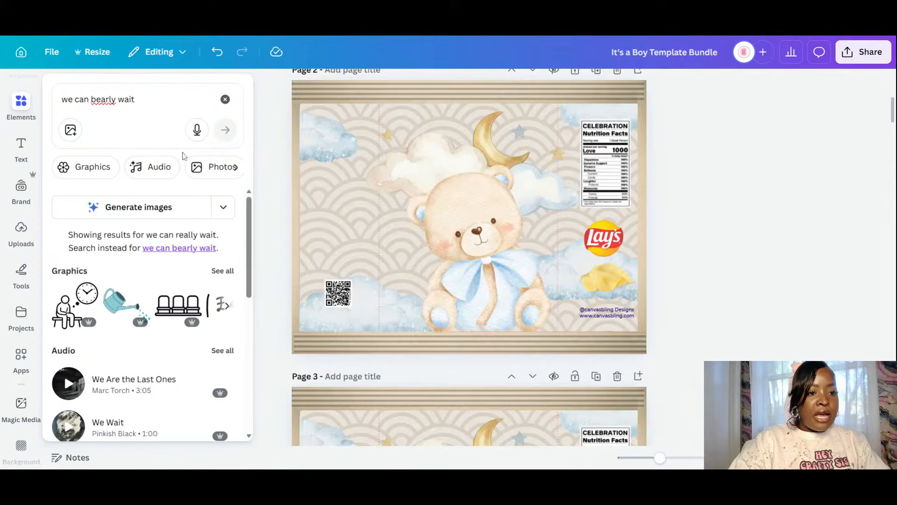
scroll(161, 236, down, 3)
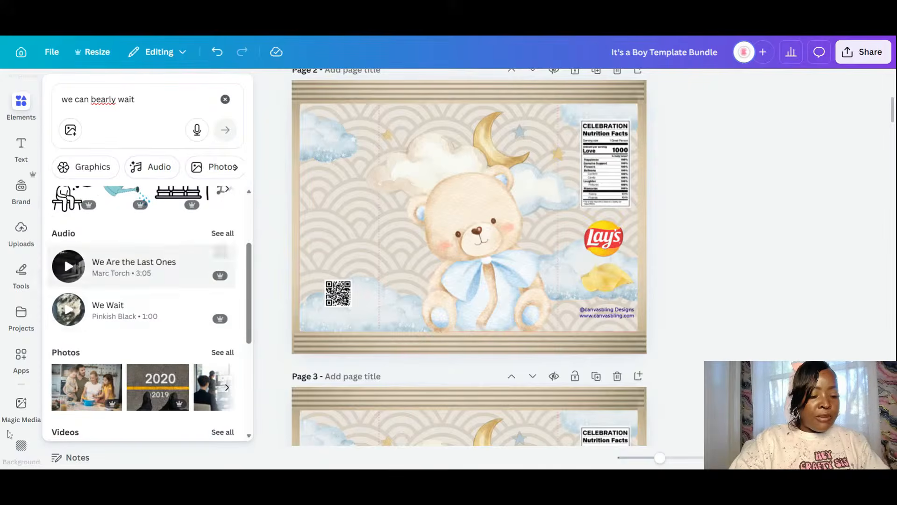
- Open the Text Studio Maker app from the Apps list
click(9, 342)
scroll(8, 342, down, 7)
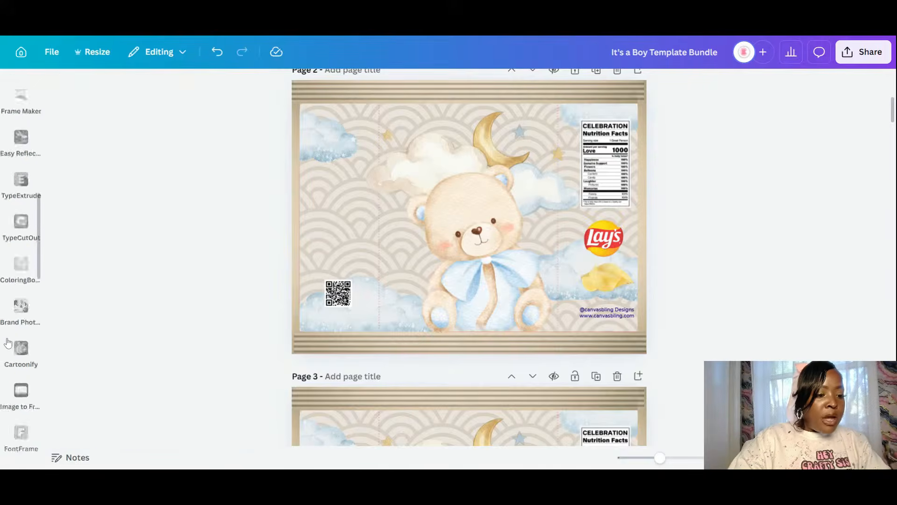
scroll(8, 343, down, 5)
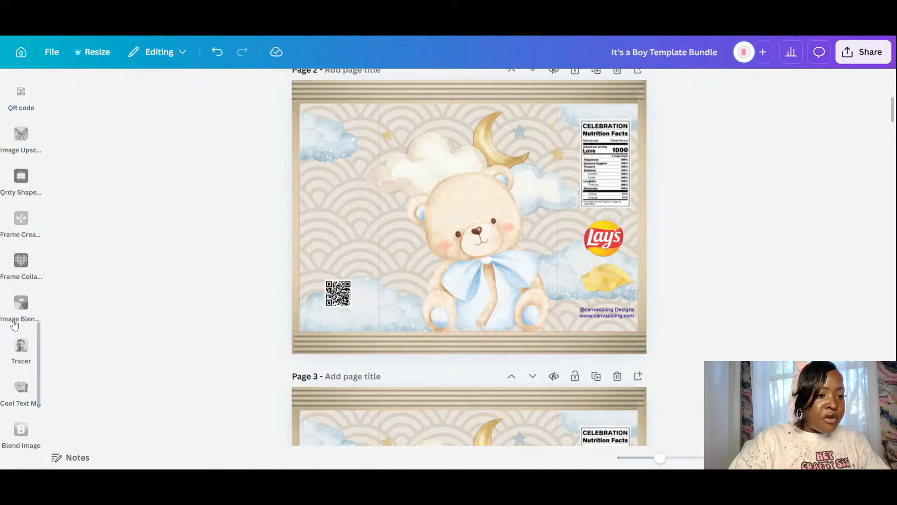
scroll(18, 318, down, 5)
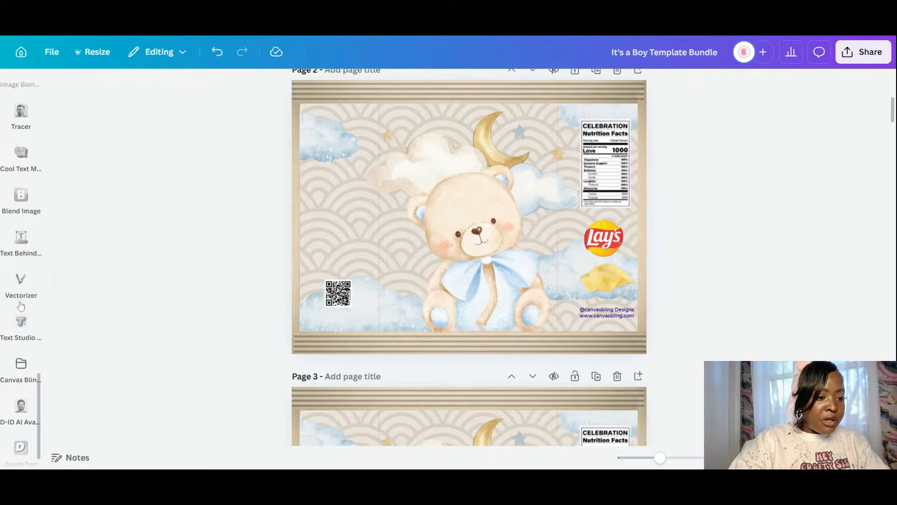
click(22, 327)
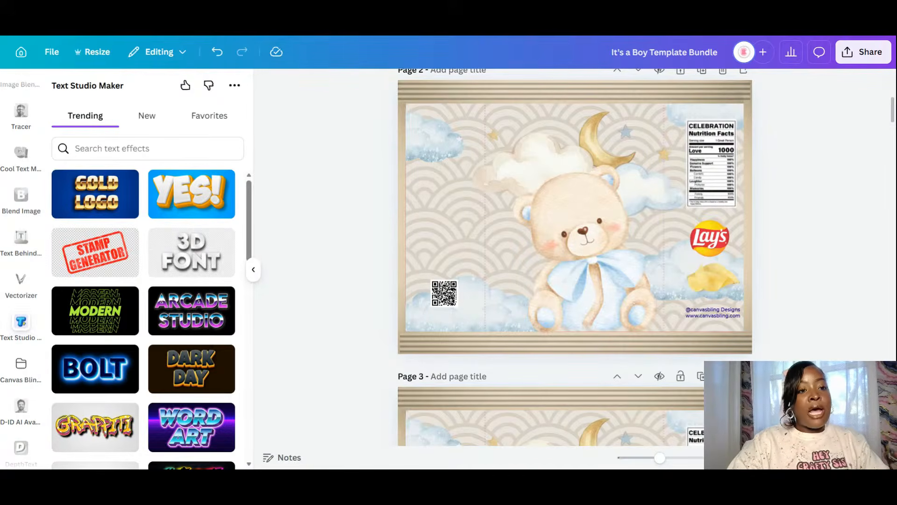
- Browse the Trending effects grid (Metallic, Cream, Balloon) for a cream-style look
scroll(205, 343, down, 4)
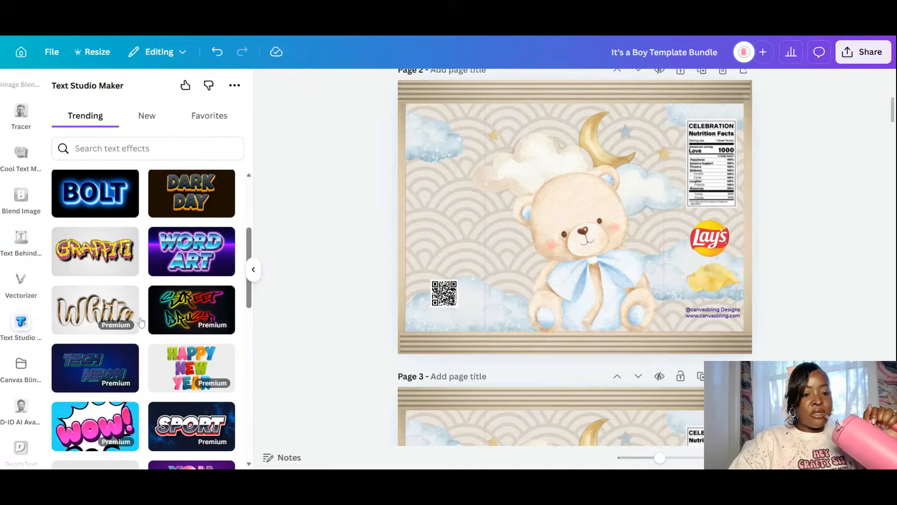
scroll(158, 352, down, 3)
scroll(158, 353, down, 4)
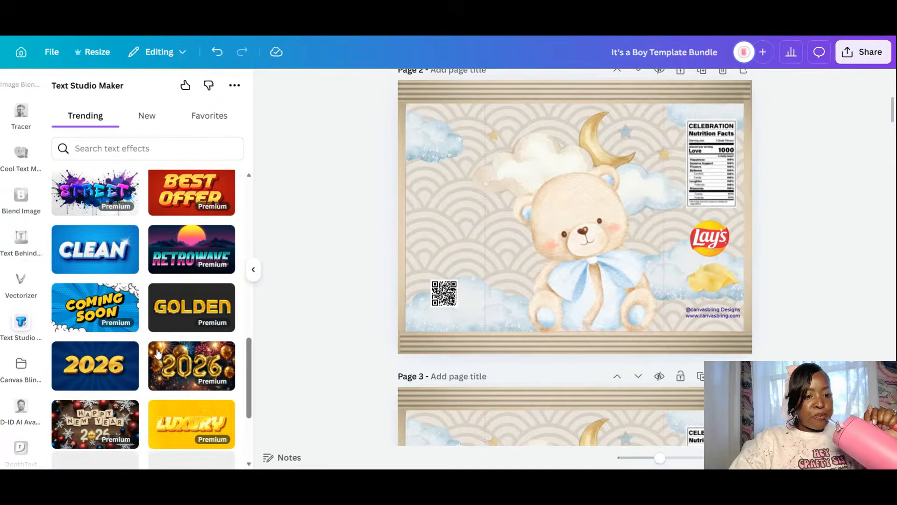
scroll(158, 353, down, 4)
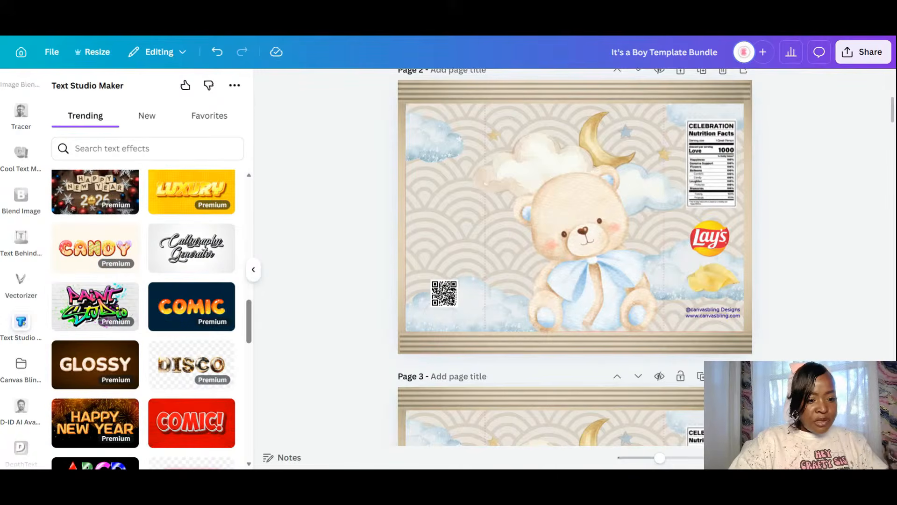
scroll(157, 352, down, 3)
scroll(158, 354, down, 1)
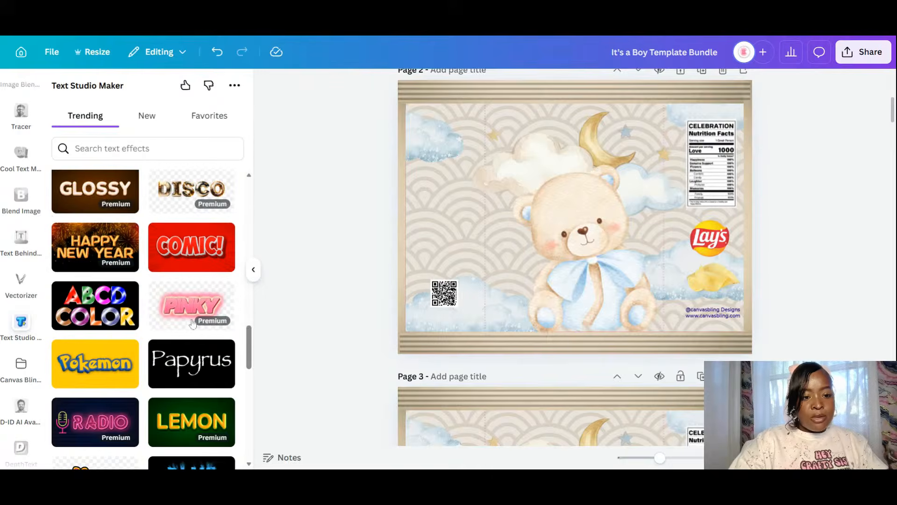
scroll(196, 313, down, 5)
scroll(193, 328, down, 5)
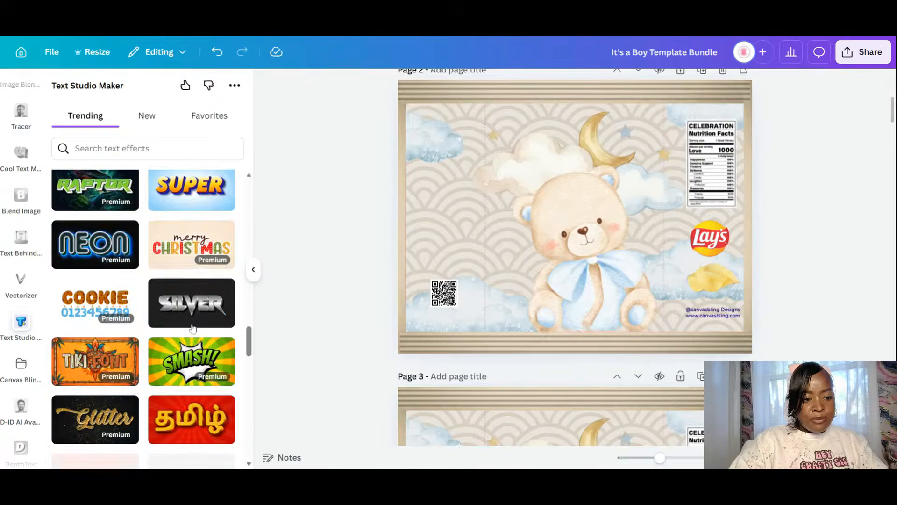
scroll(193, 328, up, 5)
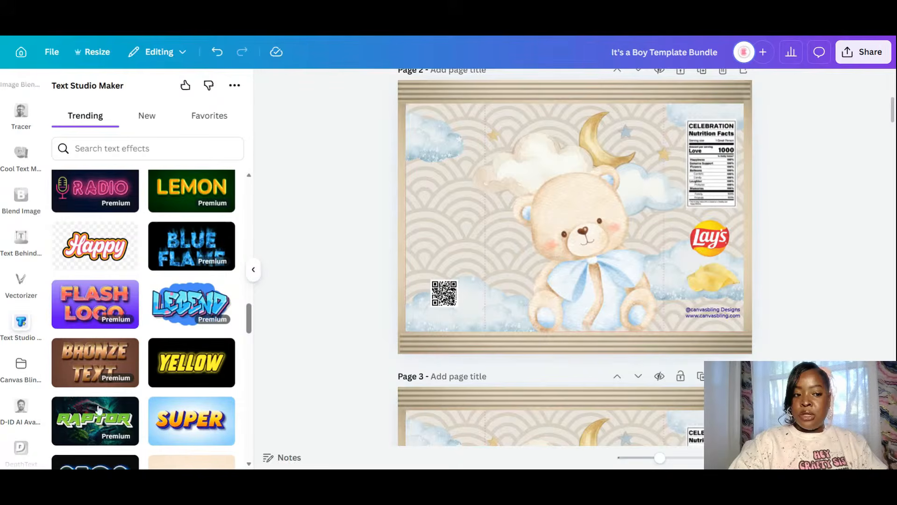
scroll(156, 377, down, 2)
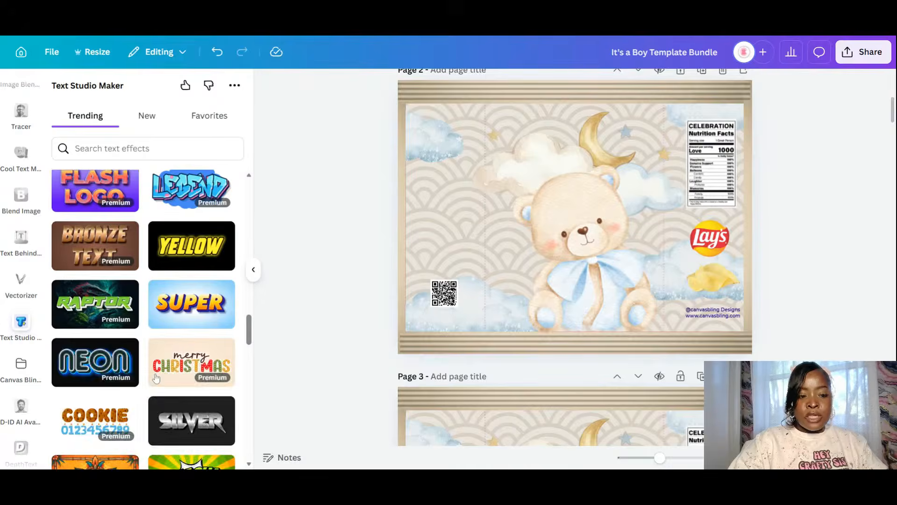
scroll(156, 378, down, 4)
scroll(156, 377, down, 2)
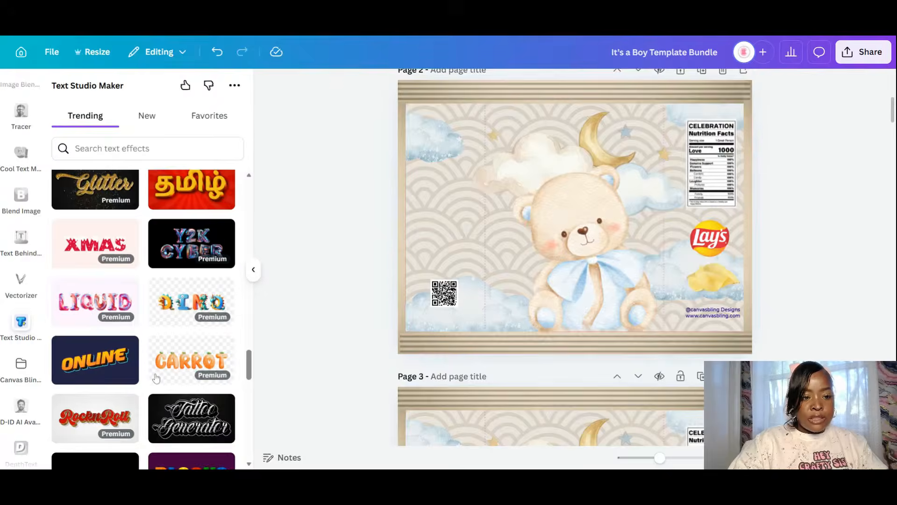
scroll(156, 378, down, 5)
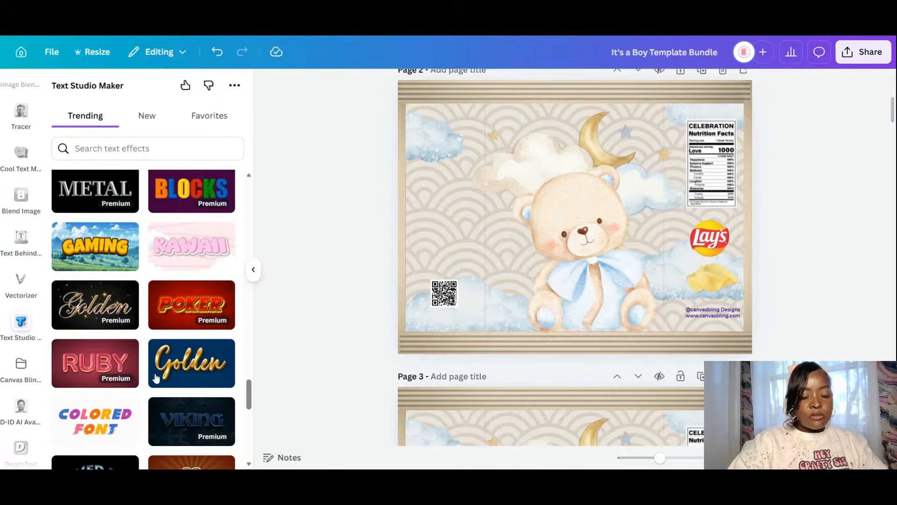
scroll(156, 377, down, 2)
scroll(156, 377, down, 2)
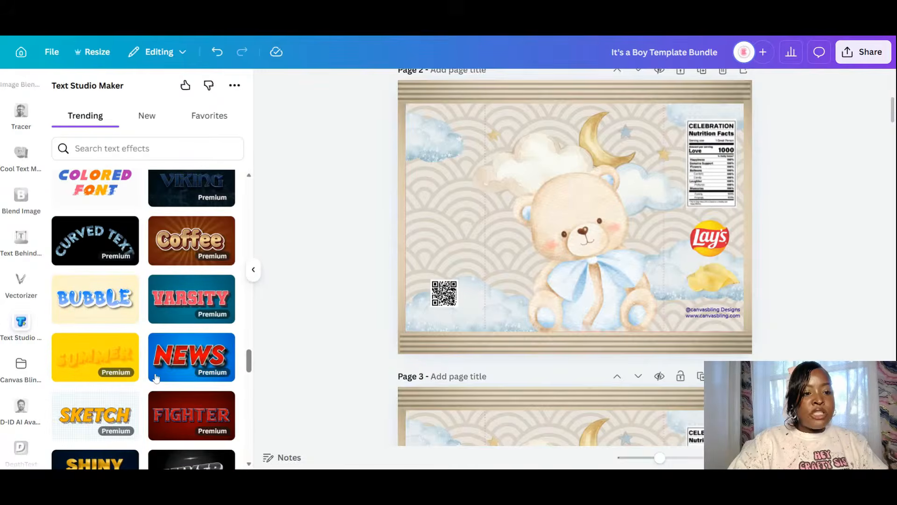
scroll(157, 378, down, 4)
scroll(156, 378, up, 1)
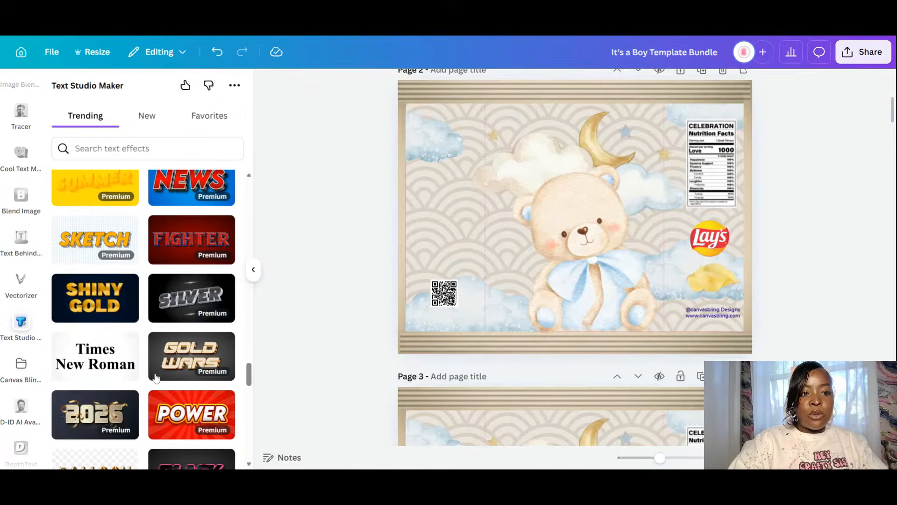
scroll(156, 377, down, 2)
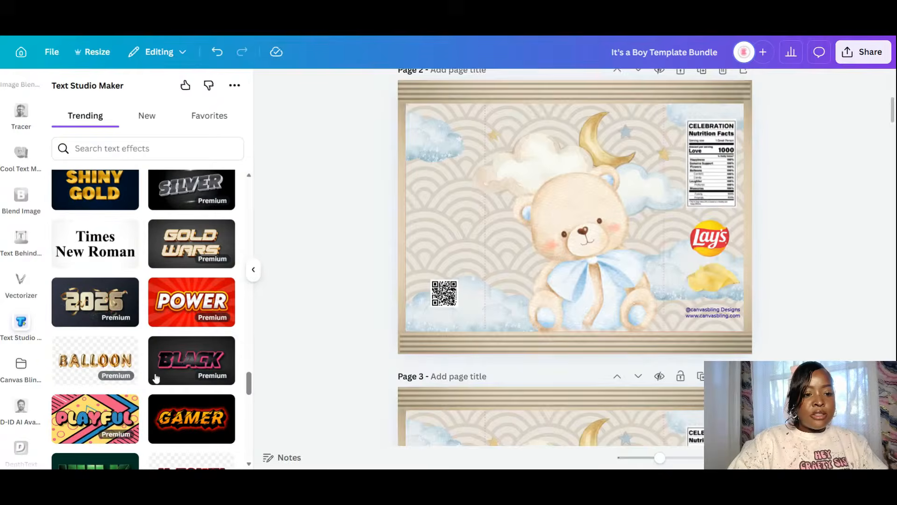
scroll(157, 377, down, 2)
scroll(157, 378, down, 3)
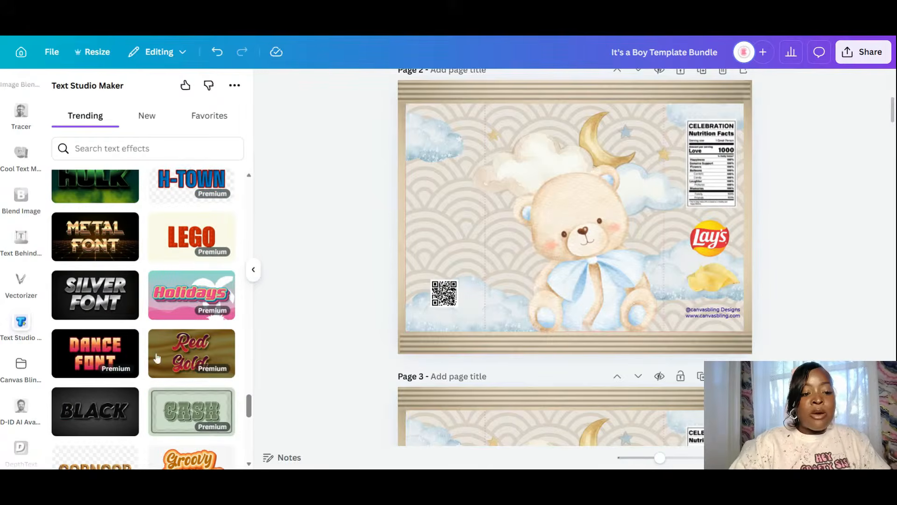
scroll(157, 358, down, 4)
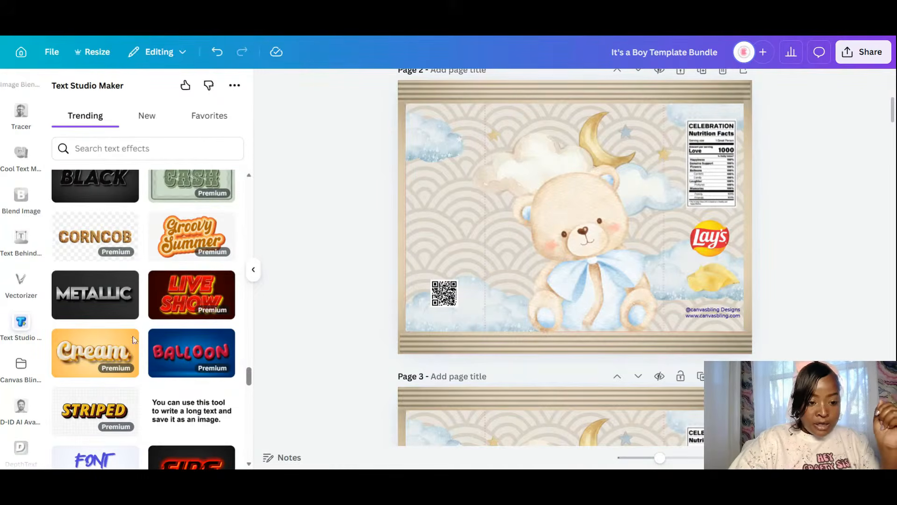
- Open Golden Cream Font and replace its sample text with 'We Can Bearly Wait'
click(105, 353)
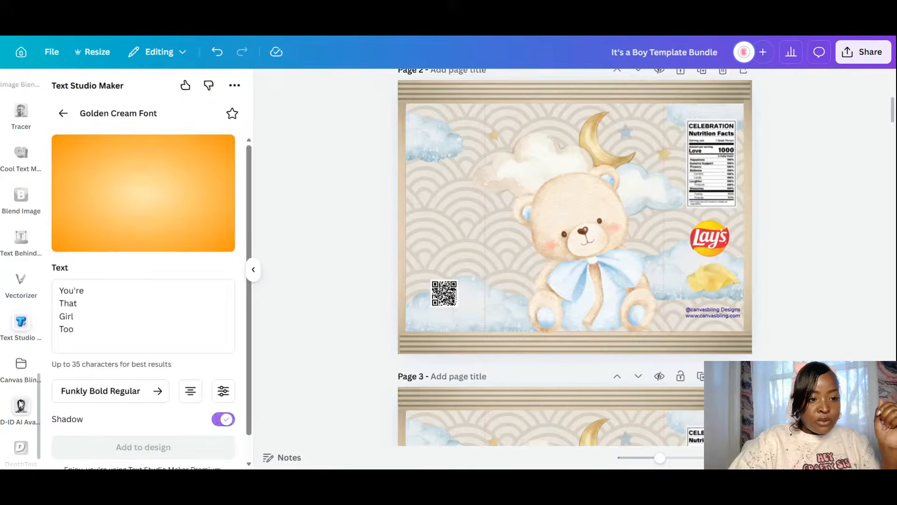
drag(86, 335, 51, 284)
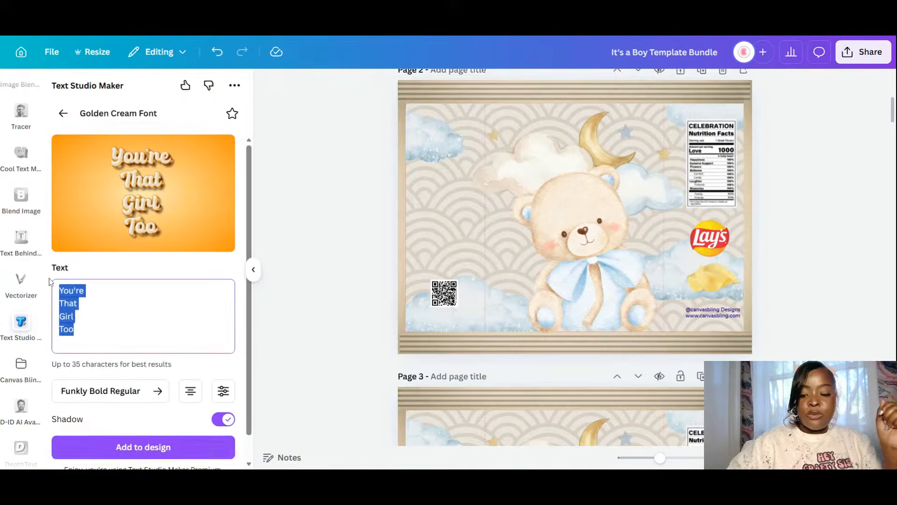
key(BackSpace)
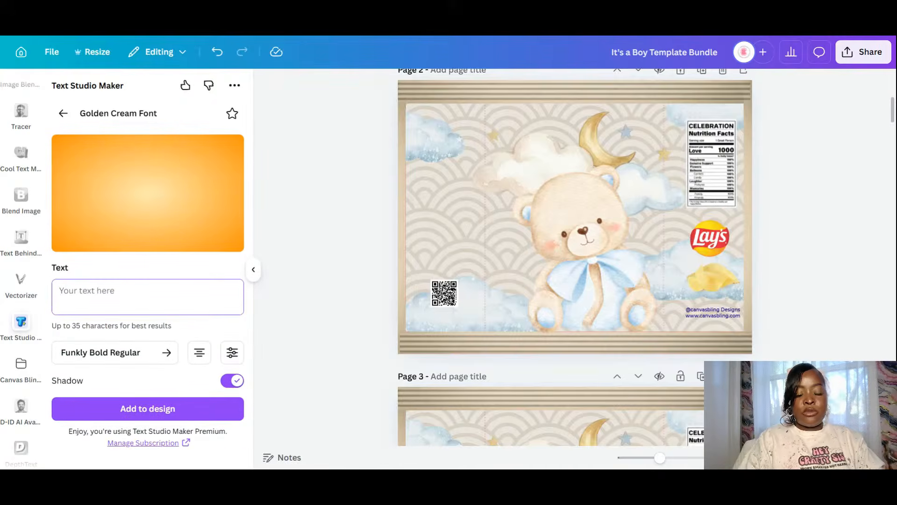
text(We )
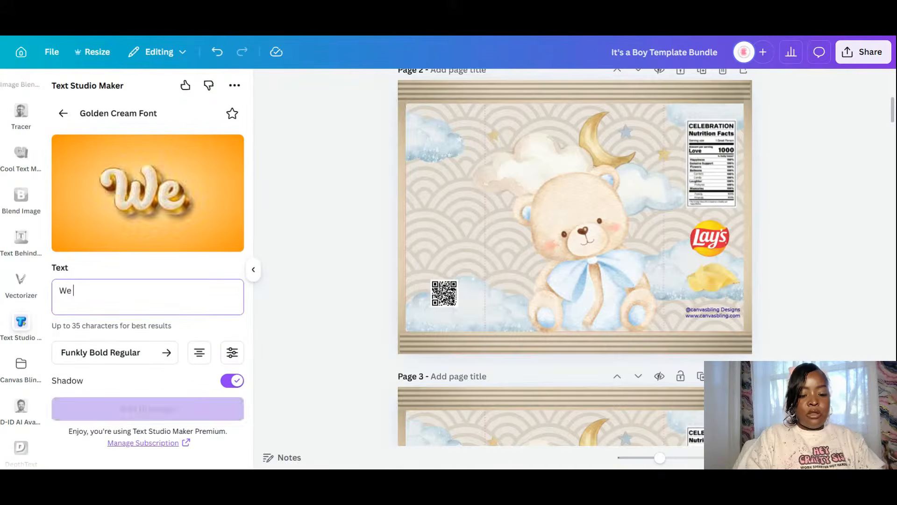
text(Cn)
key(BackSpace)
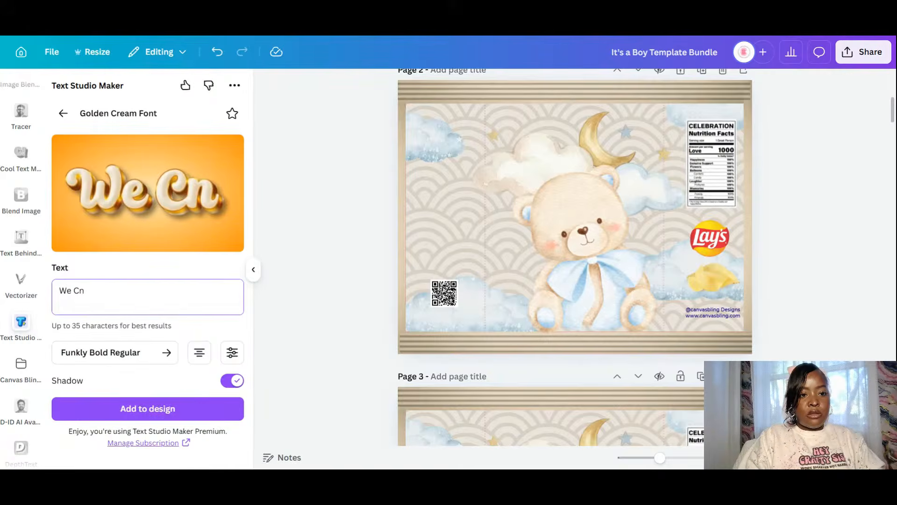
text(an )
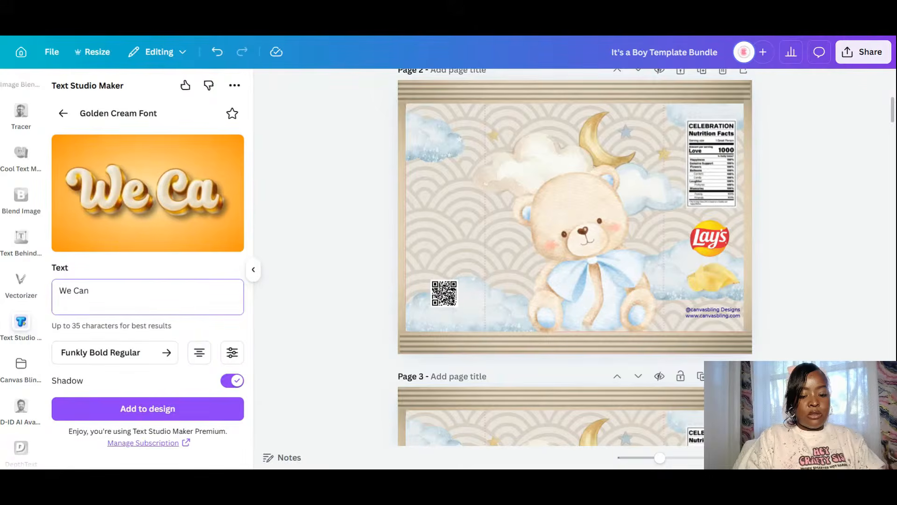
text(B)
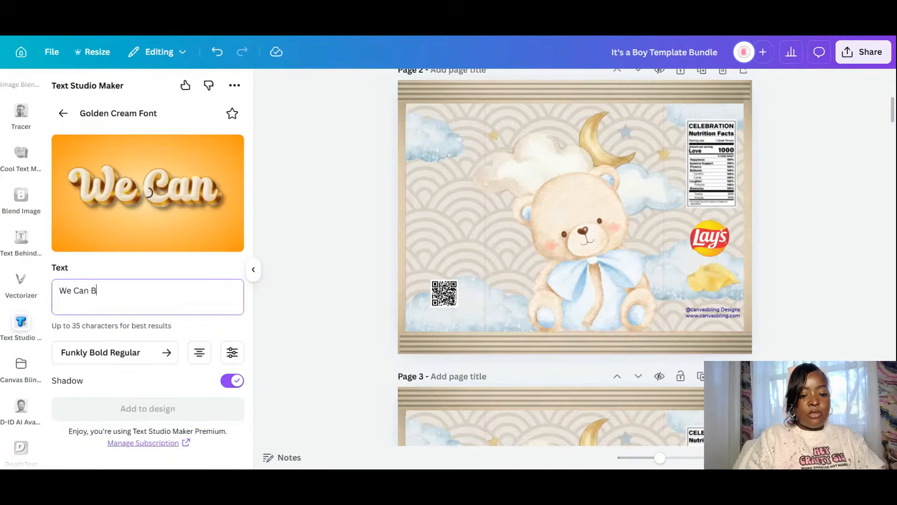
text(ear)
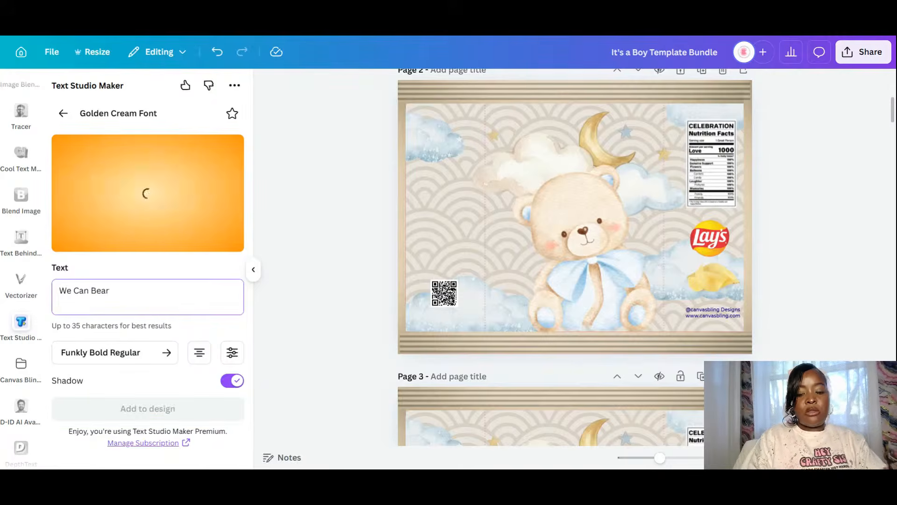
text(ly)
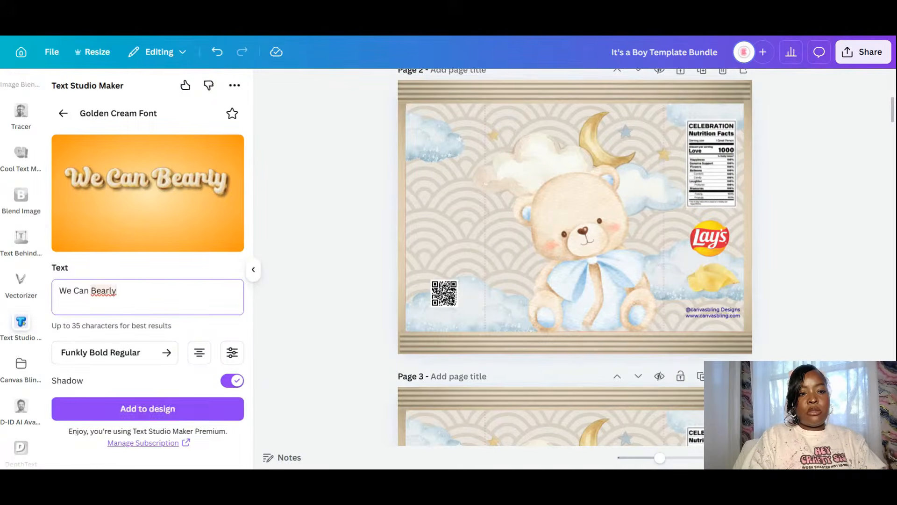
text( w)
key(BackSpace)
key(BackSpace)
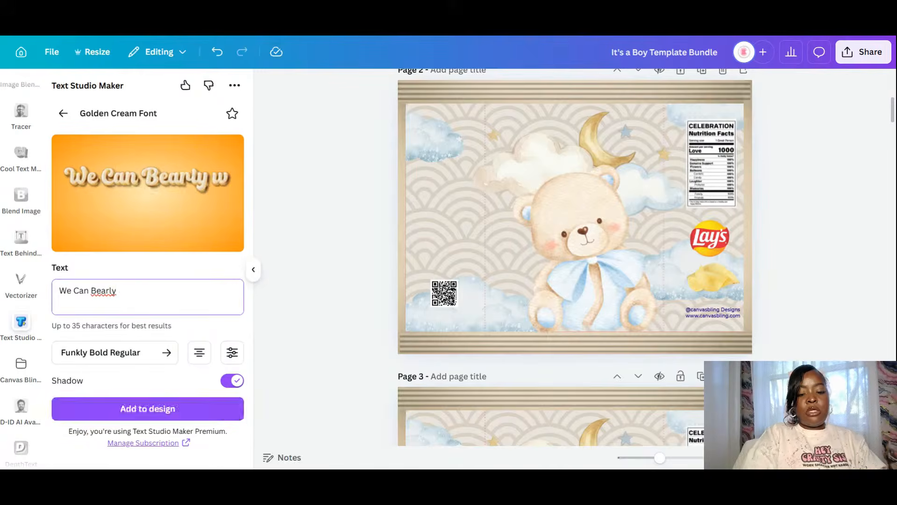
text(Wait)
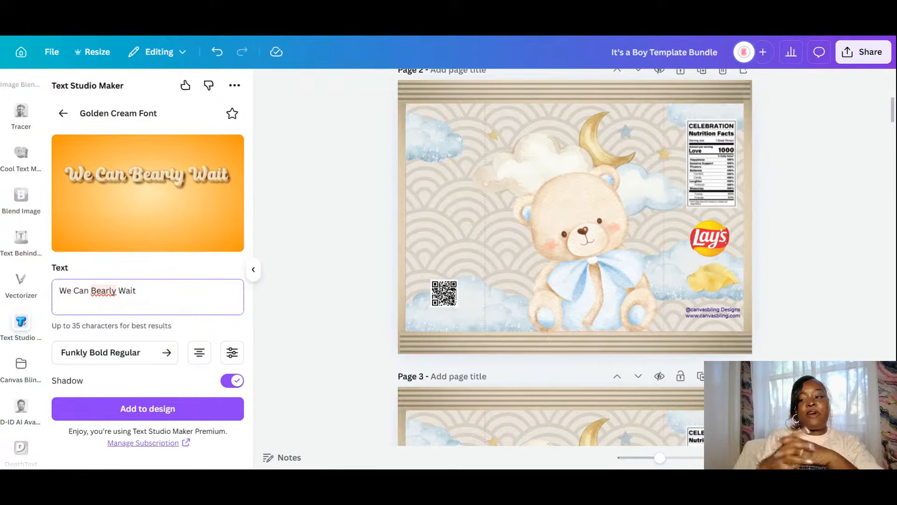
- Try the Hartone and Huge Promo fonts, then settle on Boss Baby Regular
click(132, 353)
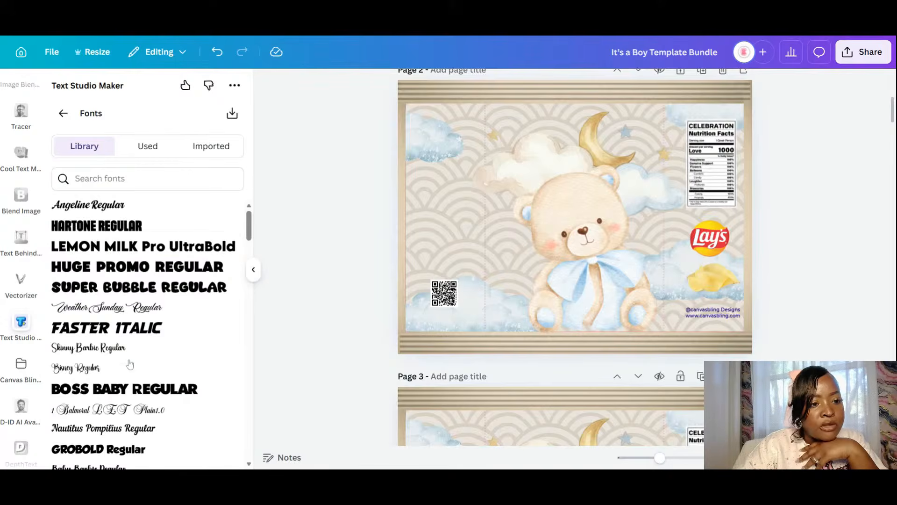
click(97, 226)
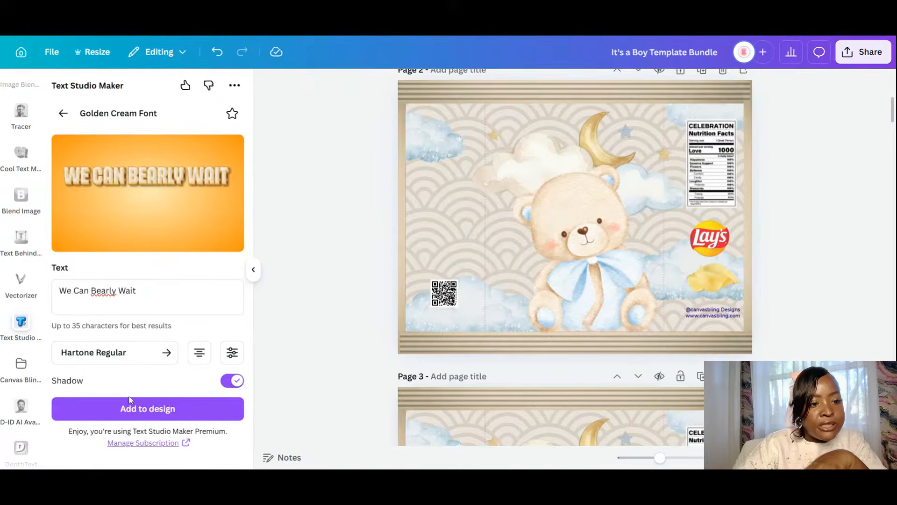
click(131, 363)
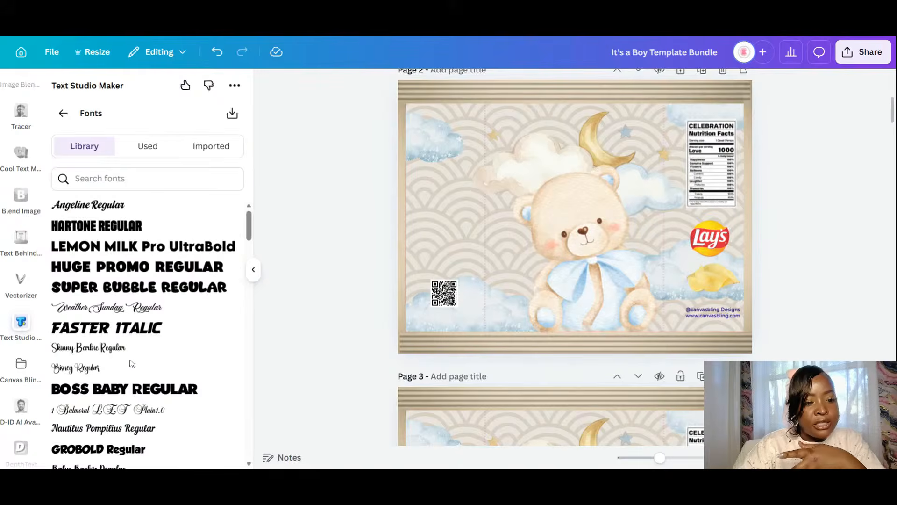
click(130, 267)
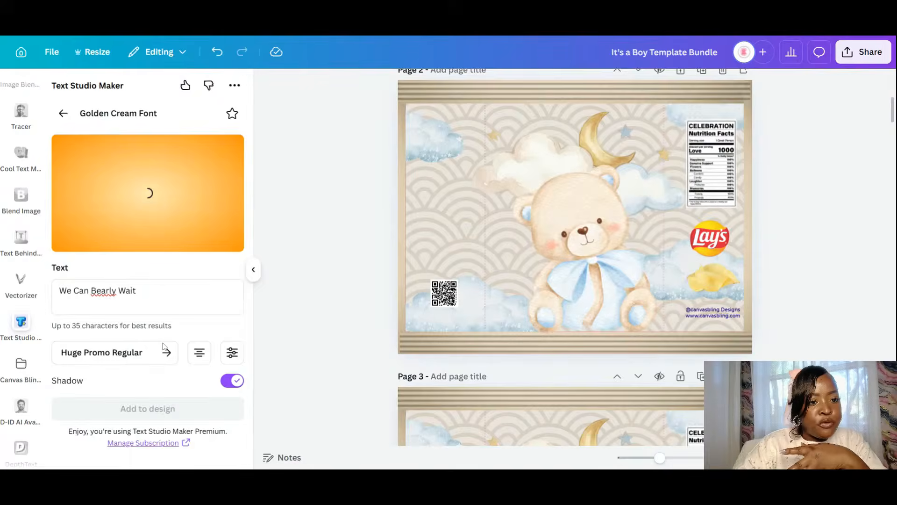
click(142, 357)
scroll(151, 368, down, 4)
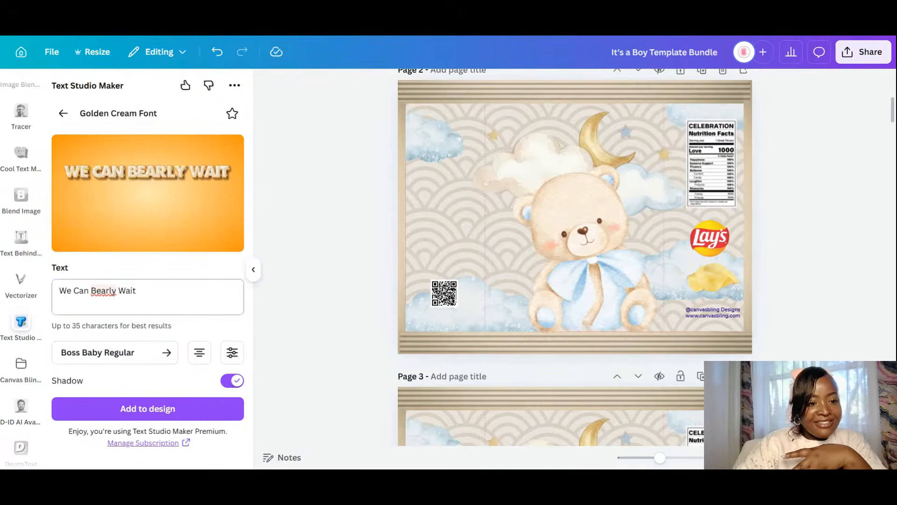
- Split the text into 'We Can' / 'Bearly Wait' lines and add it to page 2
click(89, 290)
key(Return)
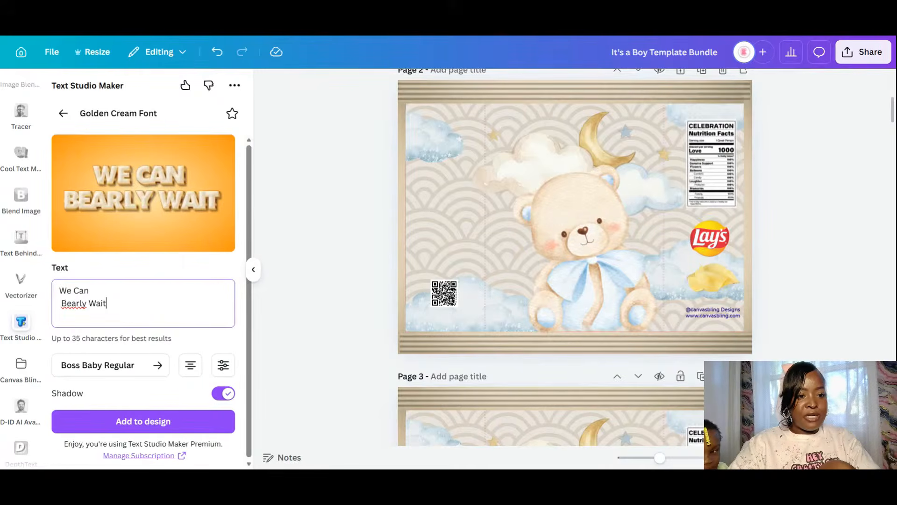
click(61, 303)
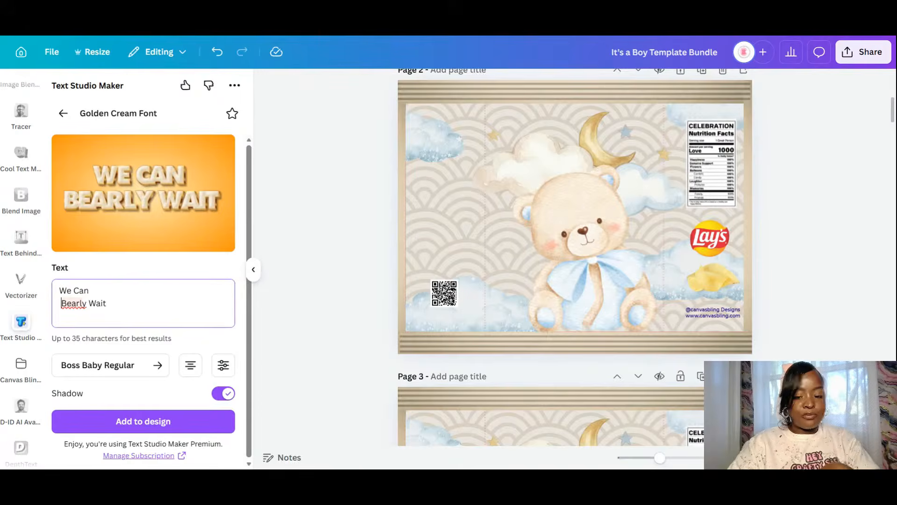
key(BackSpace)
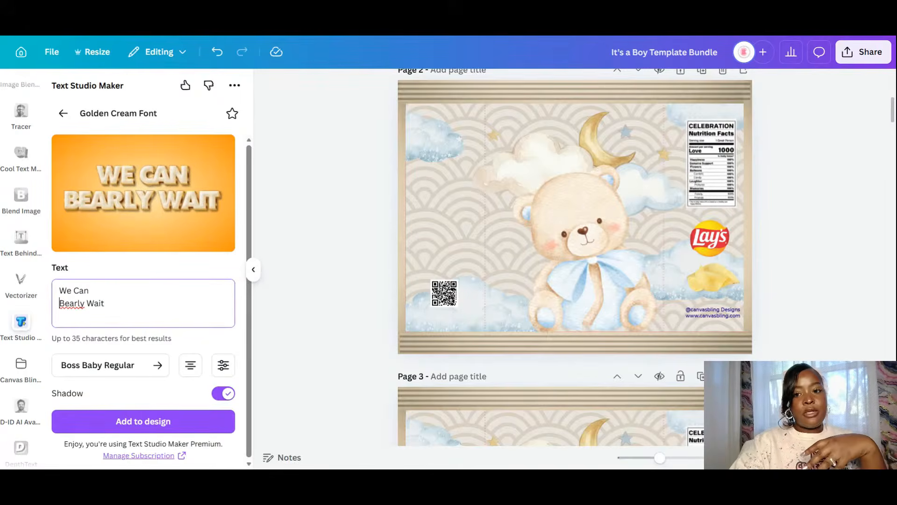
click(143, 421)
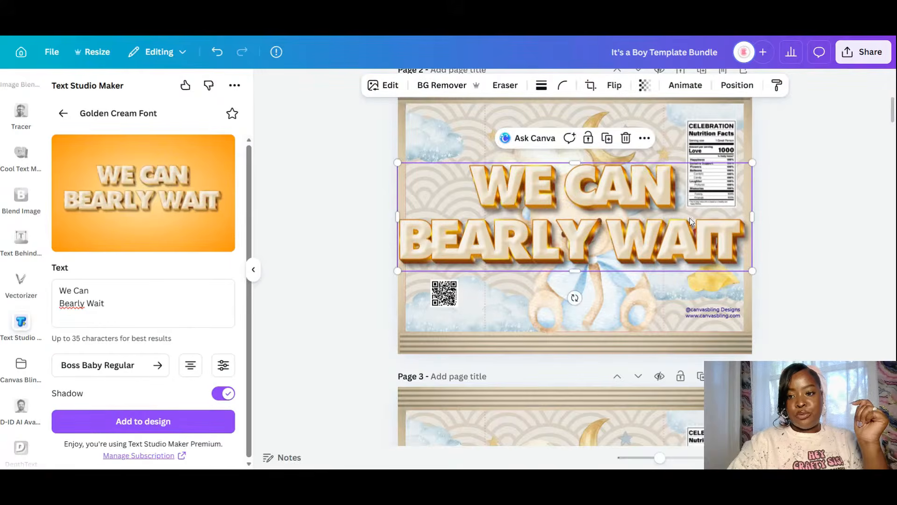
- Shrink the WE CAN BEARLY WAIT title, lower it over the bear's head, and send it behind the bear
drag(752, 164, 665, 170)
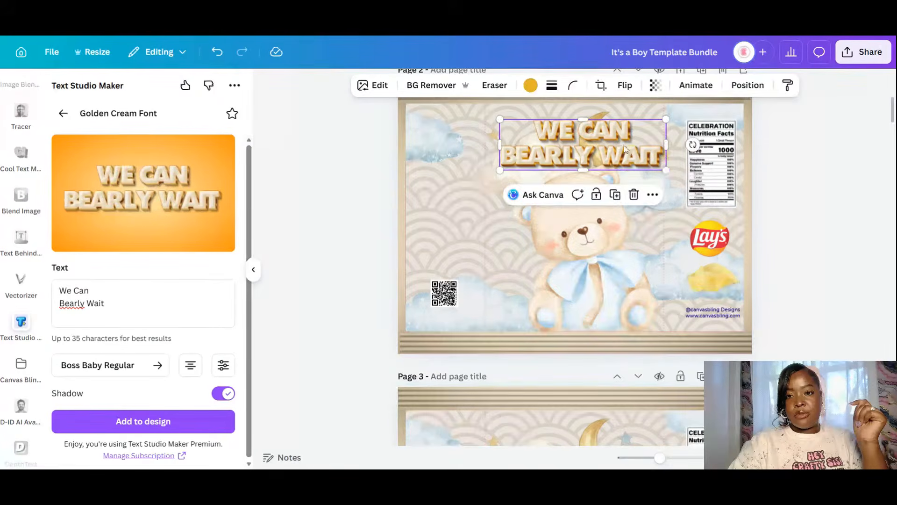
drag(625, 149, 623, 167)
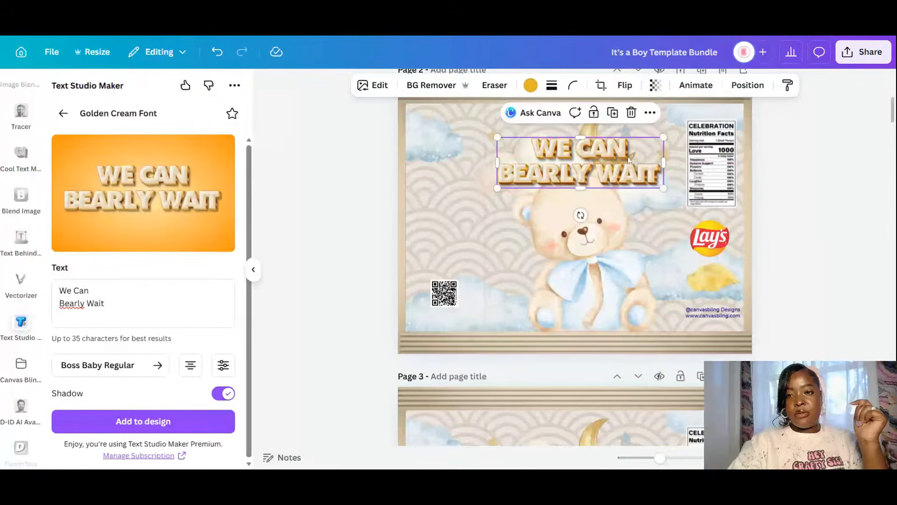
click(747, 85)
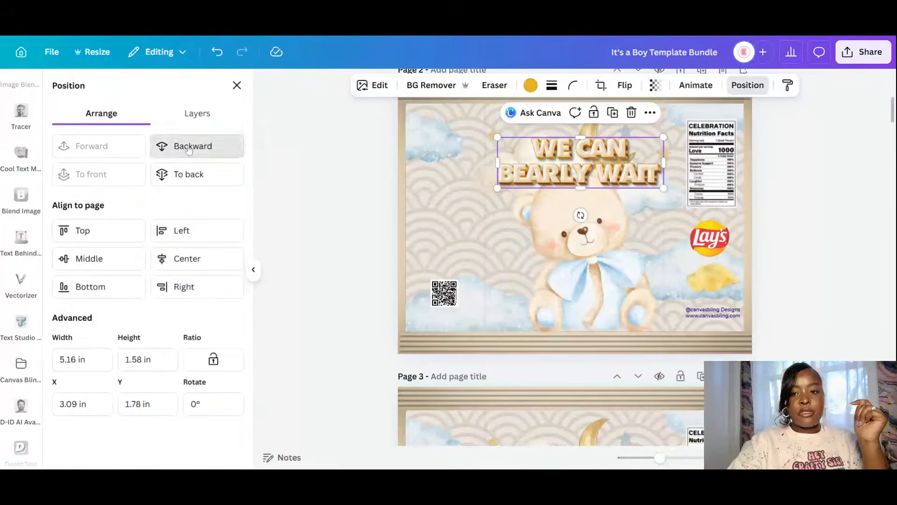
click(197, 146)
- Shrink and reposition the bear under the title, nudge the title up, and select the effect's sample text
click(610, 269)
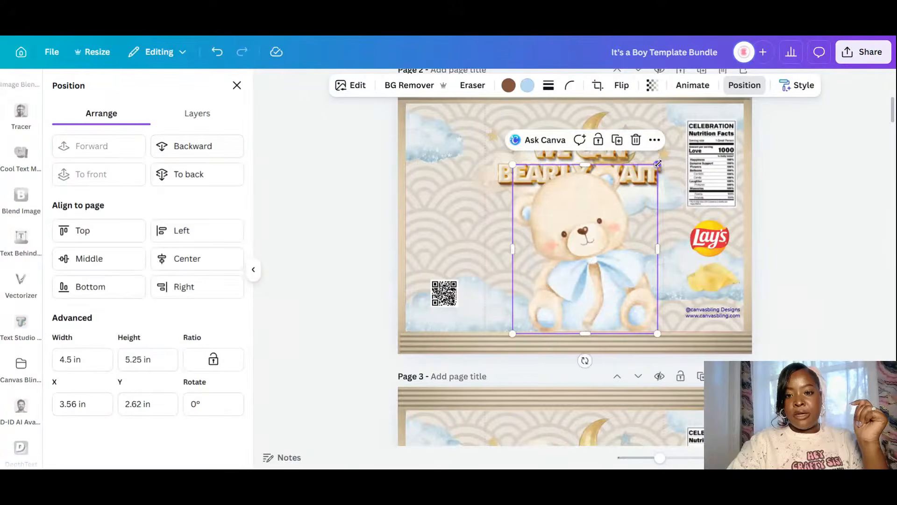
drag(658, 159, 646, 199)
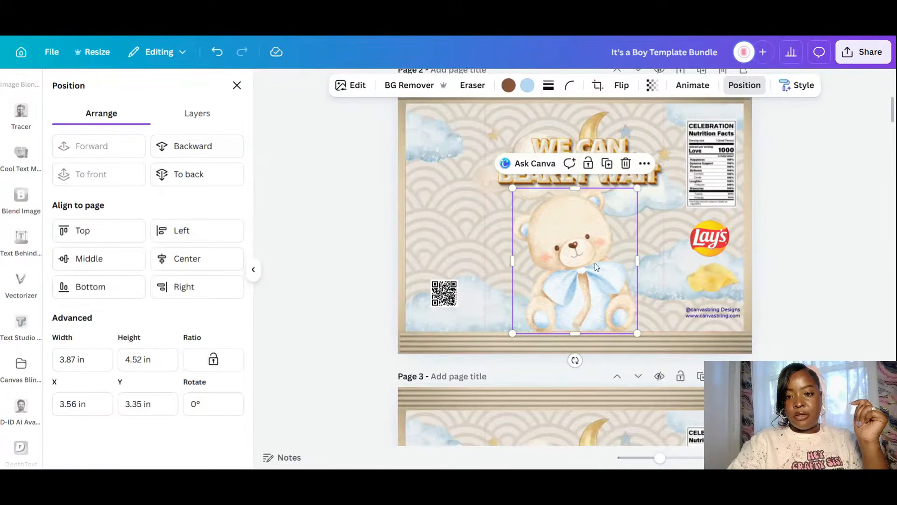
mouse_move(595, 262)
mouse_down()
mouse_move(602, 248)
mouse_move(599, 257)
mouse_up()
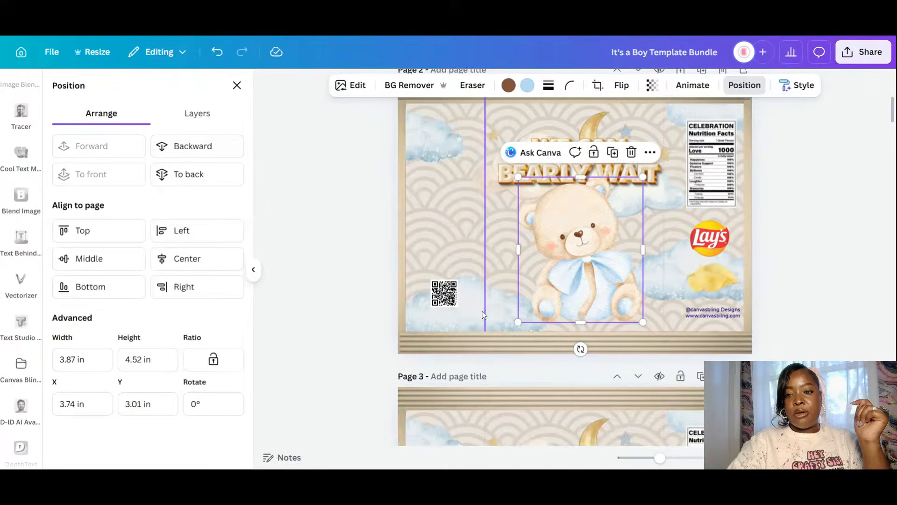
click(857, 201)
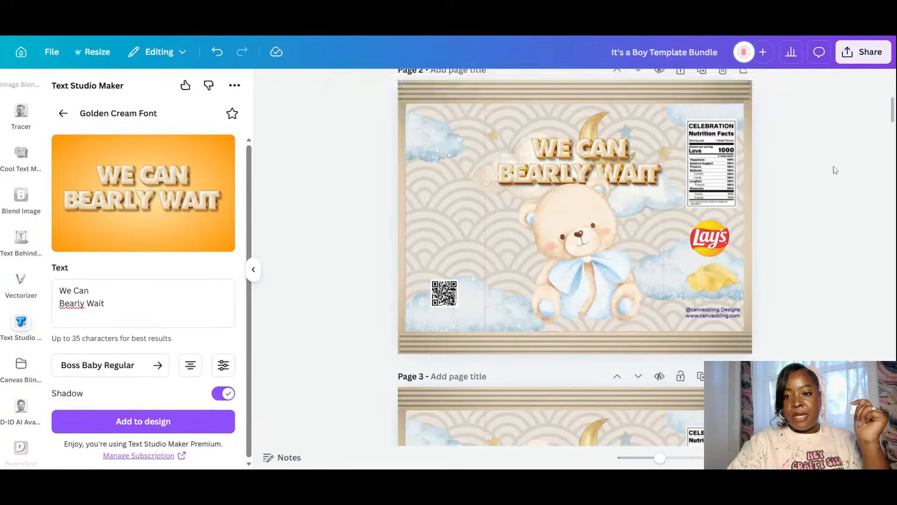
drag(632, 158, 630, 164)
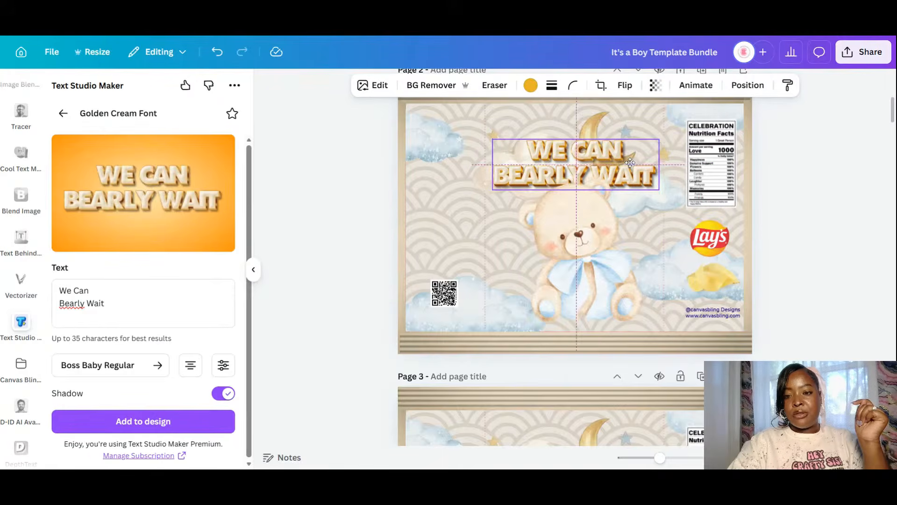
drag(598, 280, 597, 278)
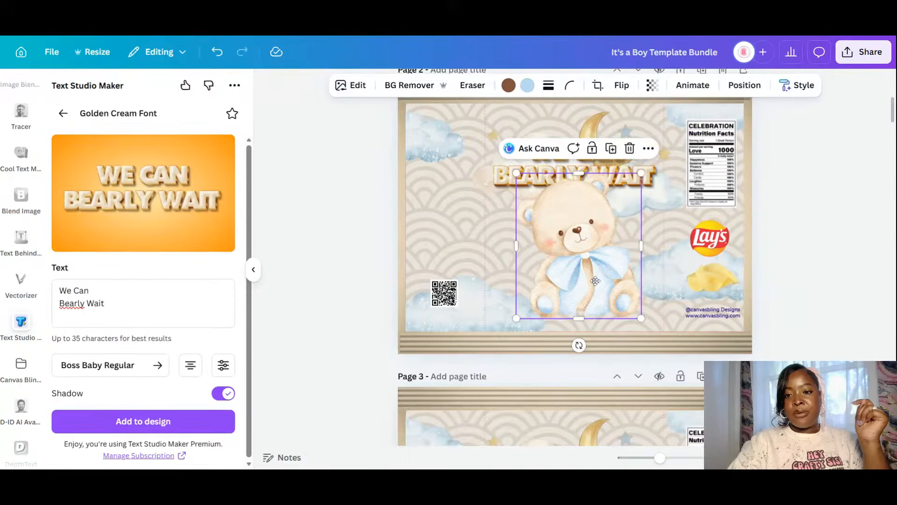
click(812, 295)
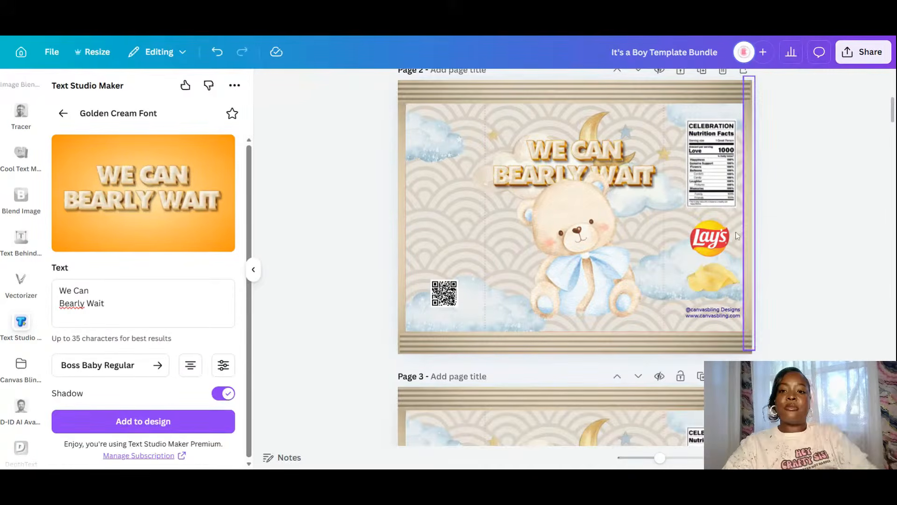
drag(637, 155, 638, 147)
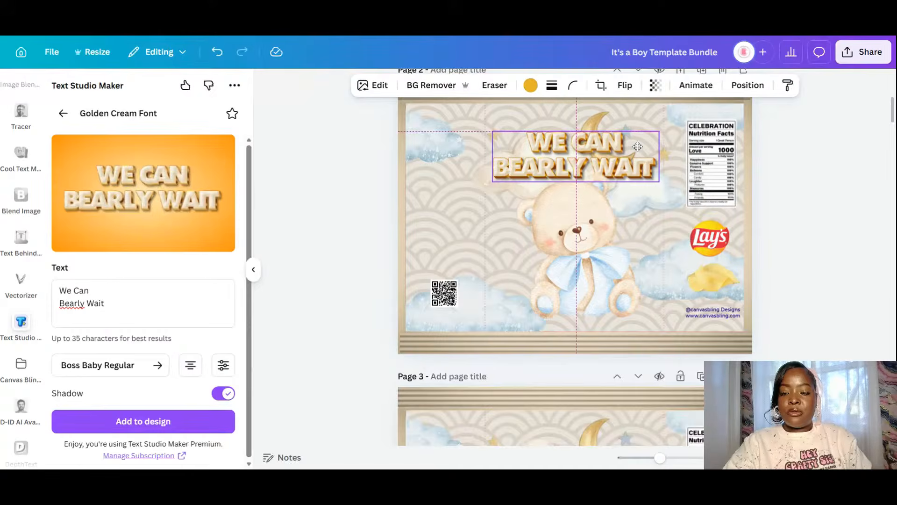
drag(112, 306, 32, 280)
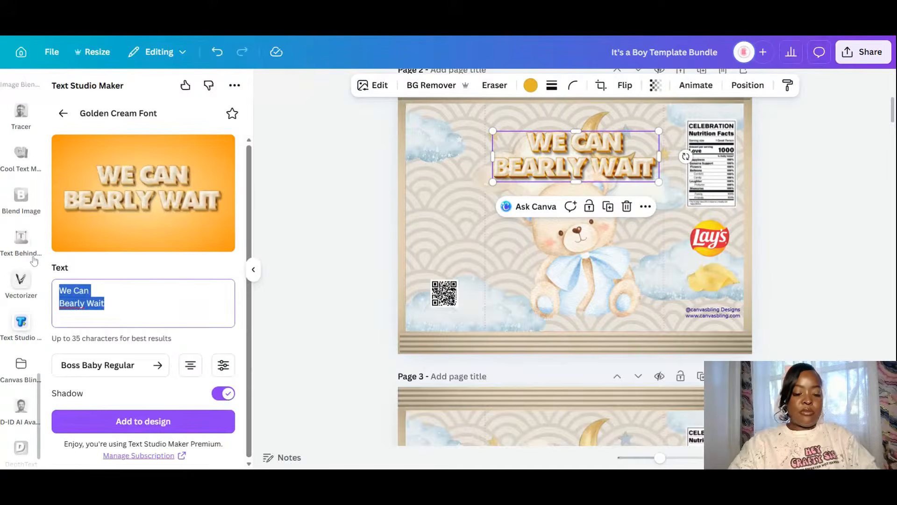
- Replace the Golden Cream Font text with 'Baby' and return to edit after it
text(Baby)
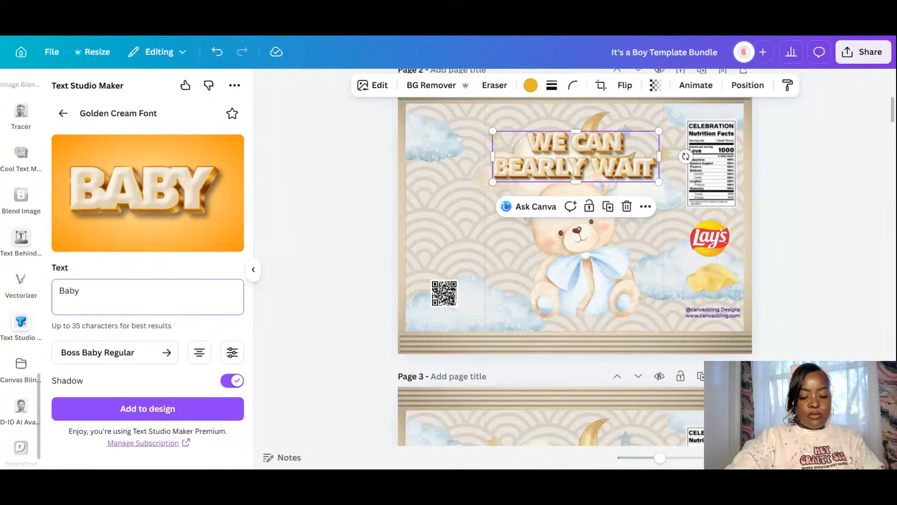
click(333, 34)
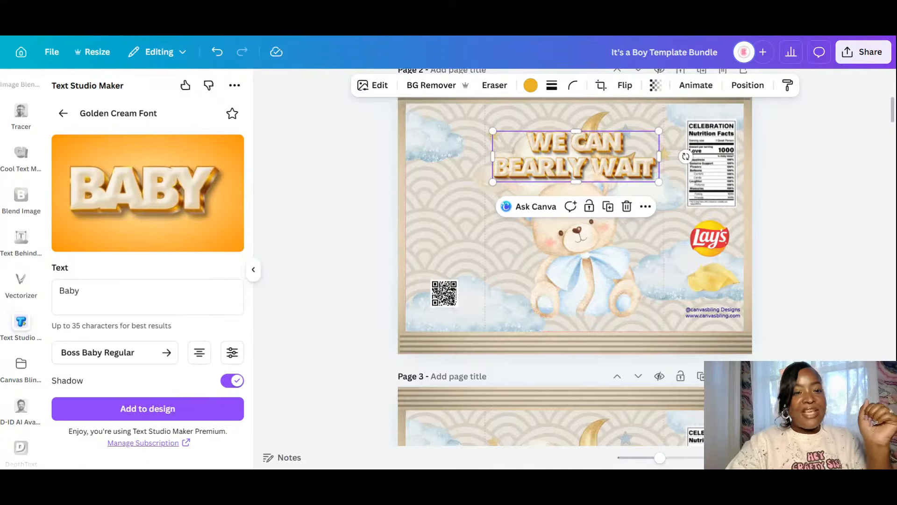
click(83, 291)
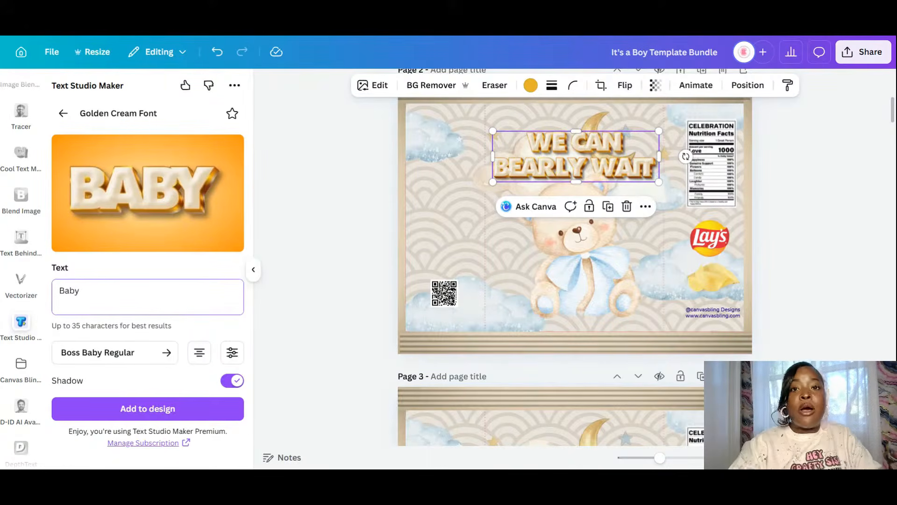
click(691, 36)
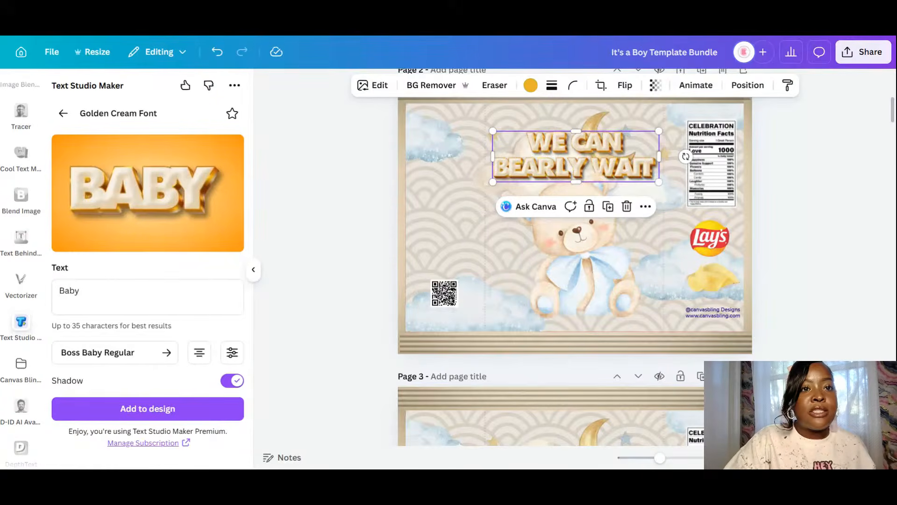
click(81, 290)
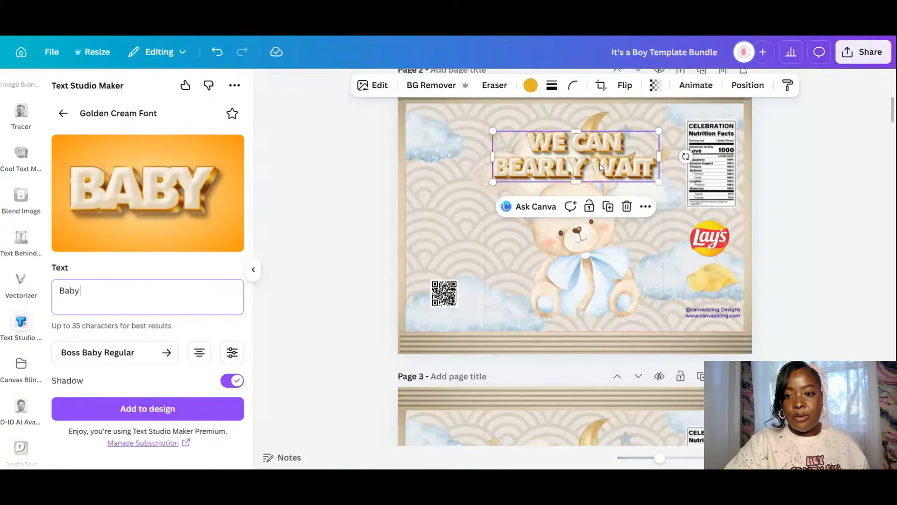
- Append the baby's name to the text and try the 1 Balmoral LET, Active and Nautilus Pompilius fonts
drag(624, 162, 626, 164)
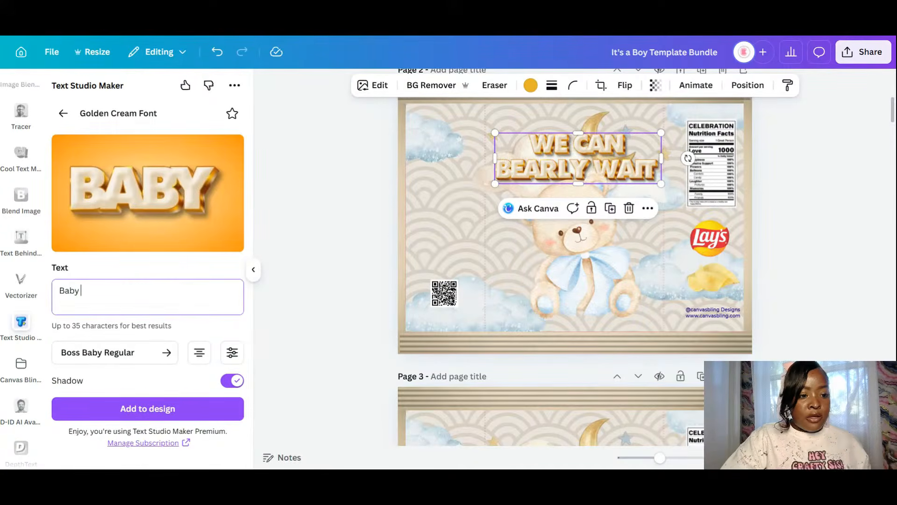
text(N)
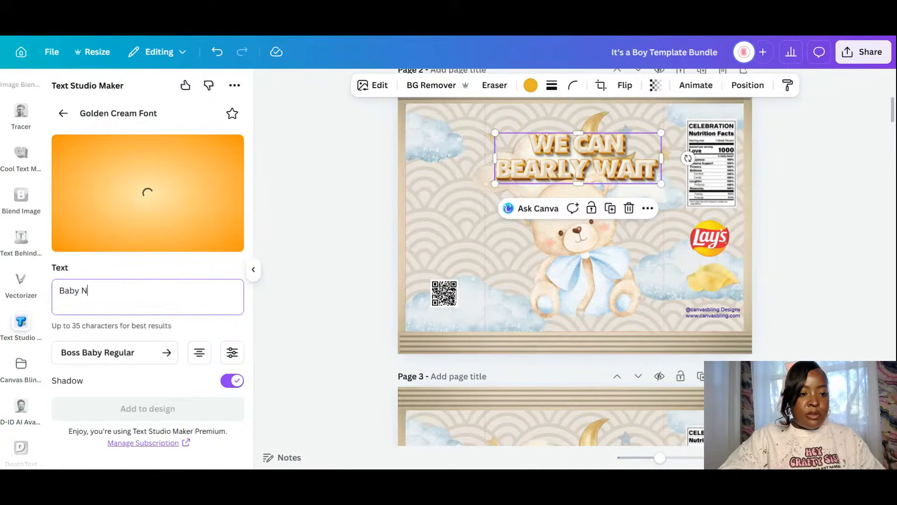
text(ico)
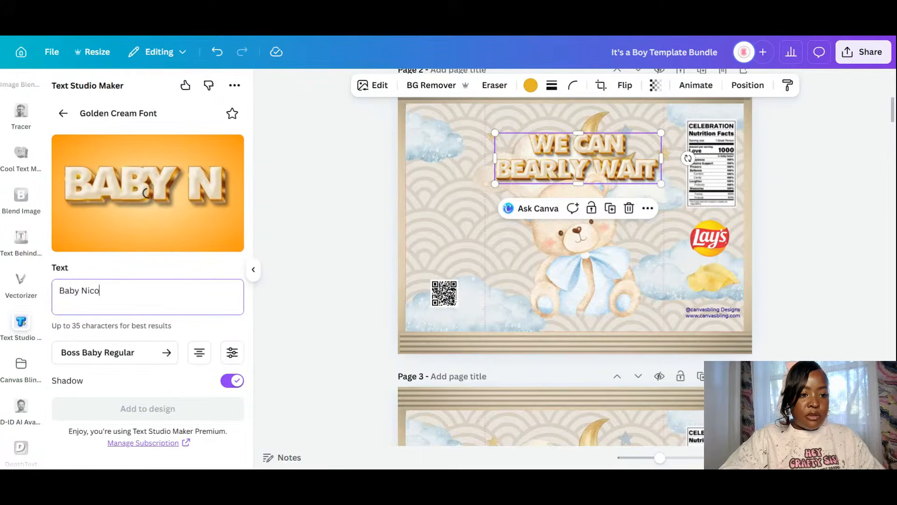
click(130, 356)
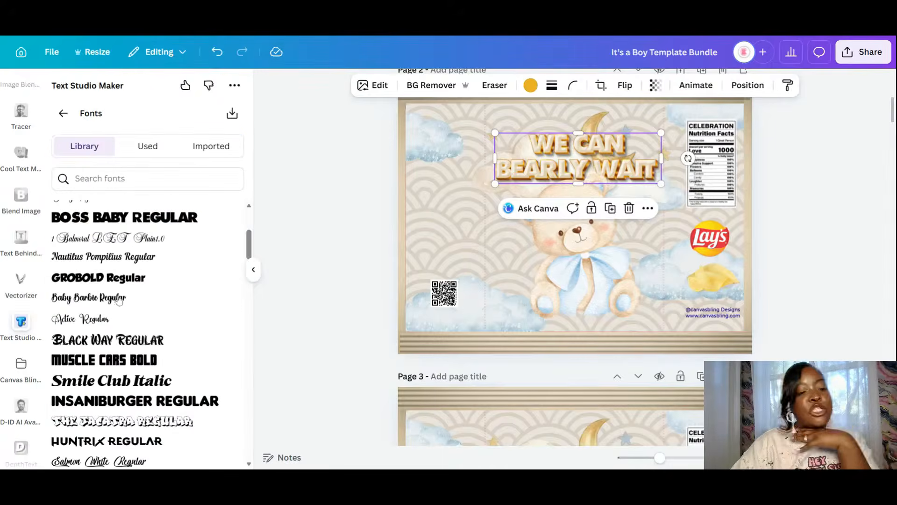
click(132, 239)
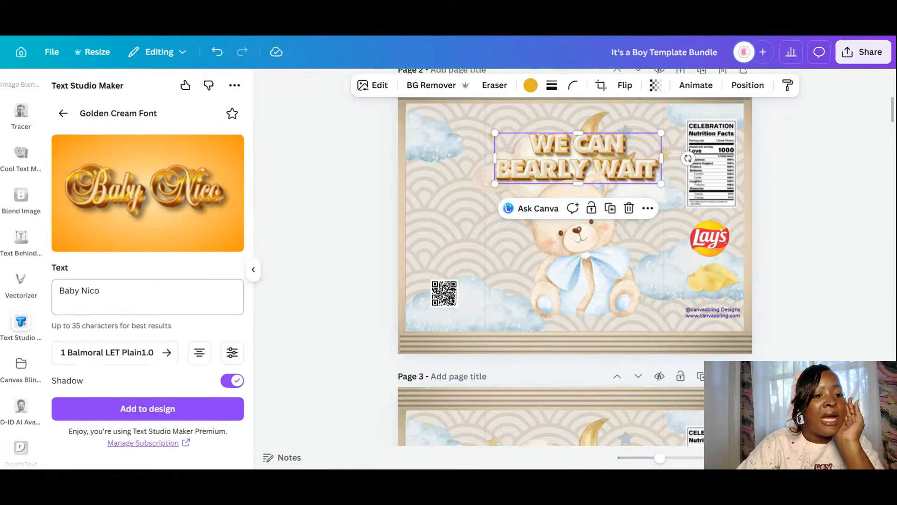
click(158, 356)
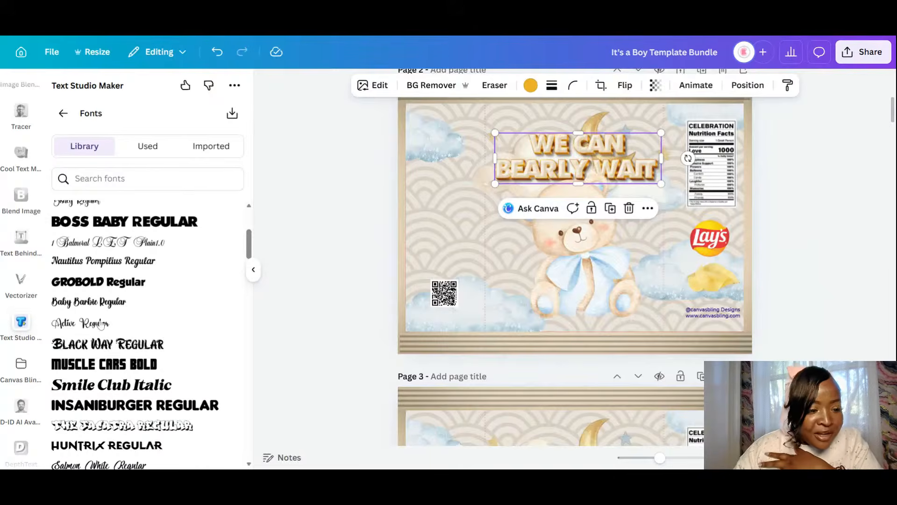
click(99, 323)
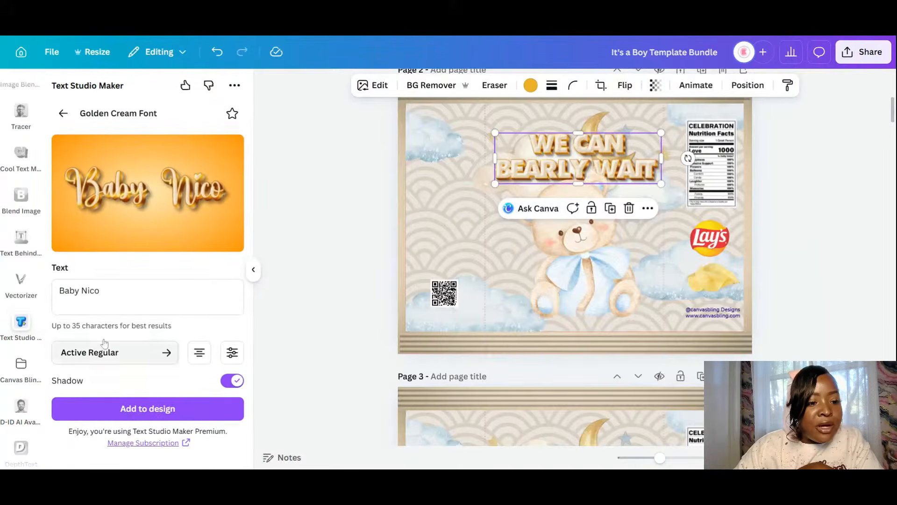
click(117, 355)
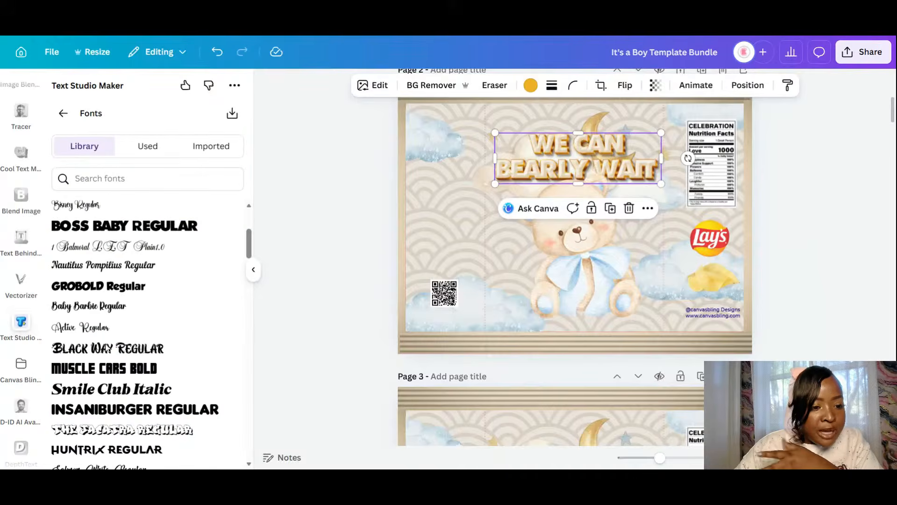
click(143, 264)
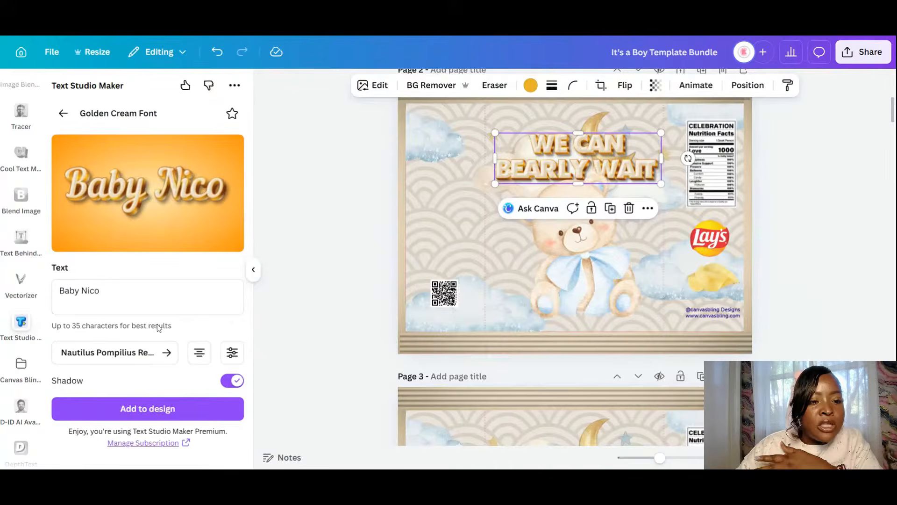
- Try the Carlista Buttery, a script font and Familia Regular fonts
click(135, 358)
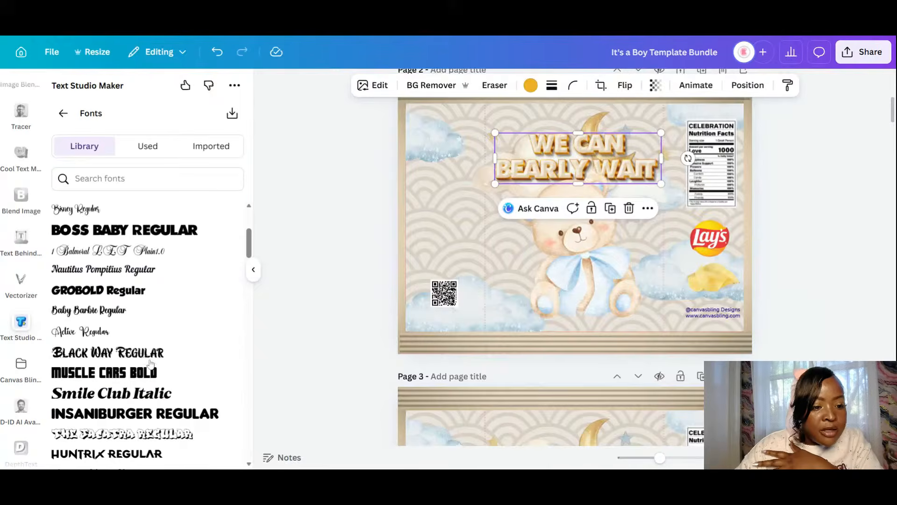
scroll(139, 340, down, 4)
scroll(138, 340, down, 3)
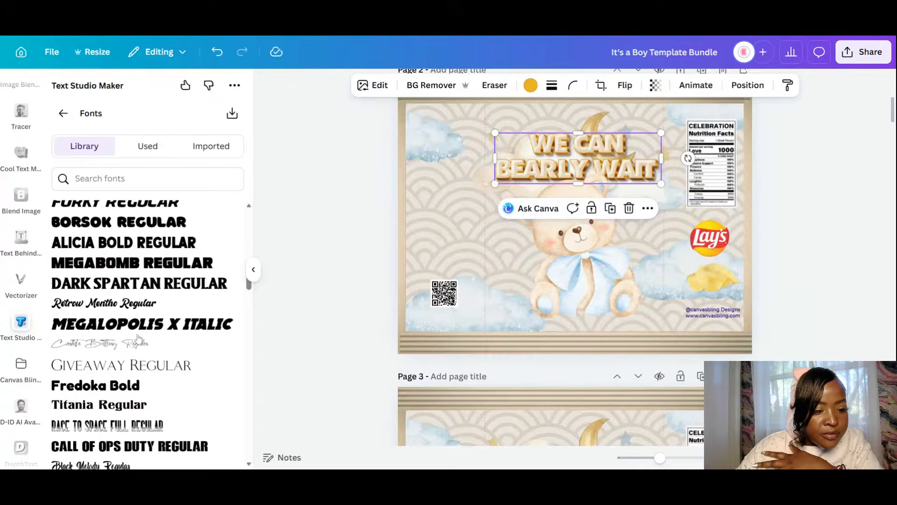
click(127, 348)
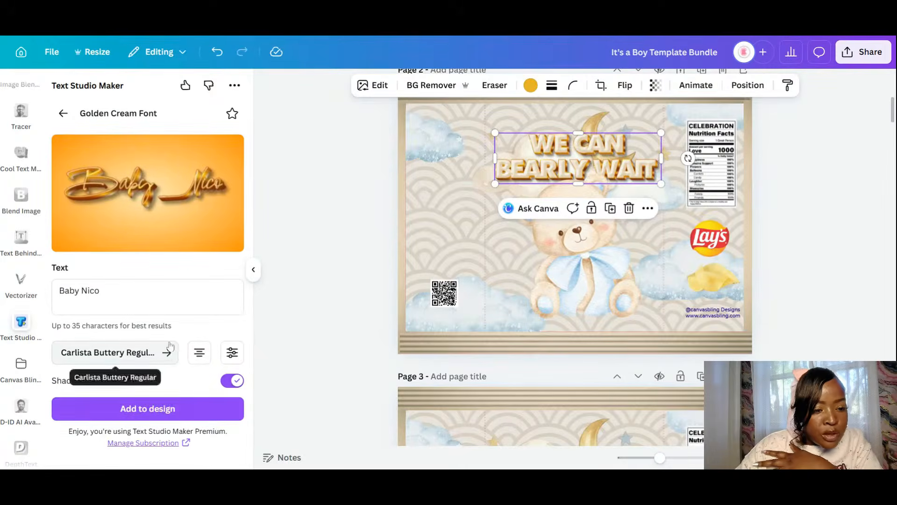
click(149, 352)
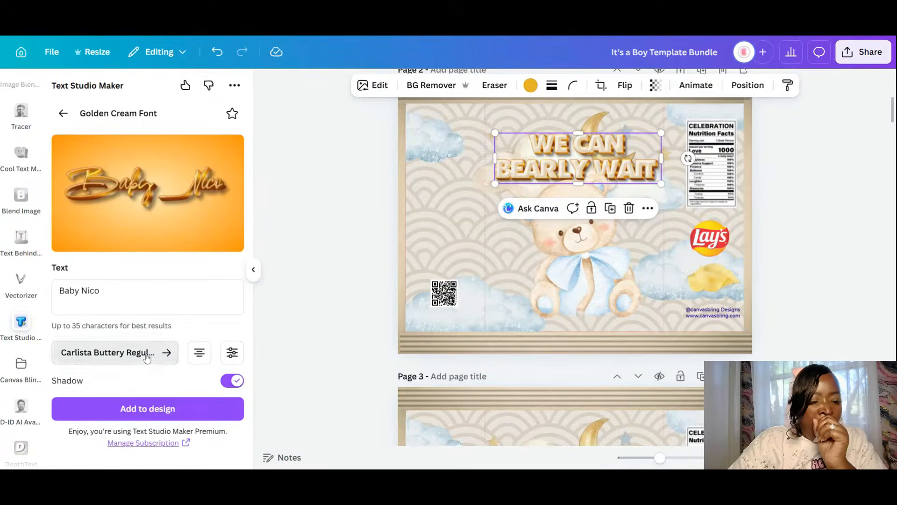
scroll(145, 357, down, 2)
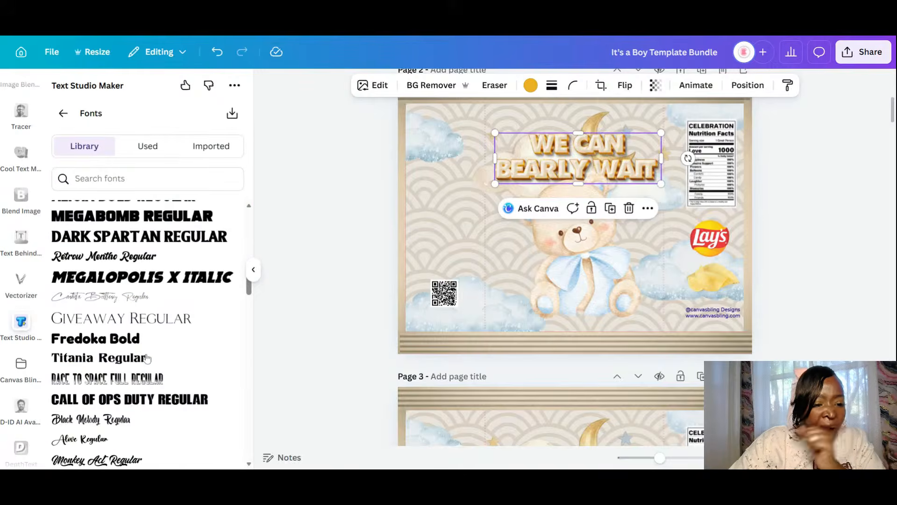
click(127, 298)
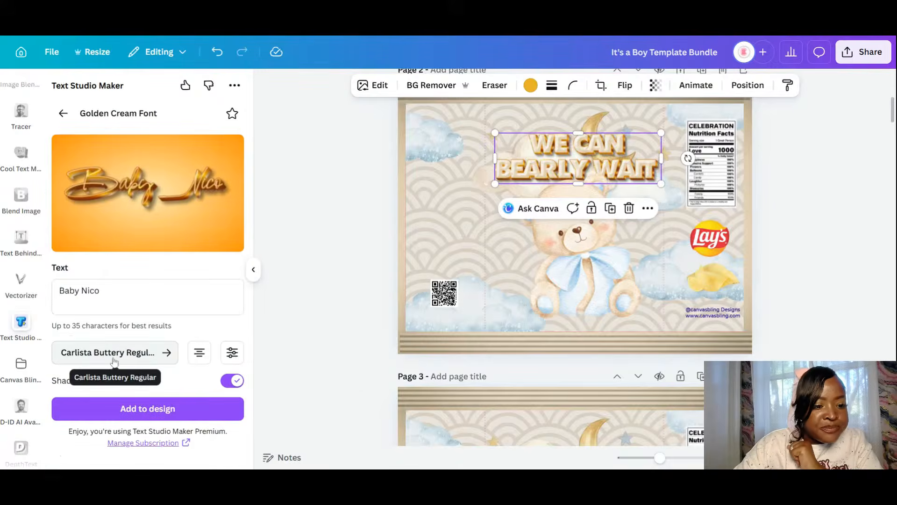
click(154, 361)
scroll(120, 342, down, 4)
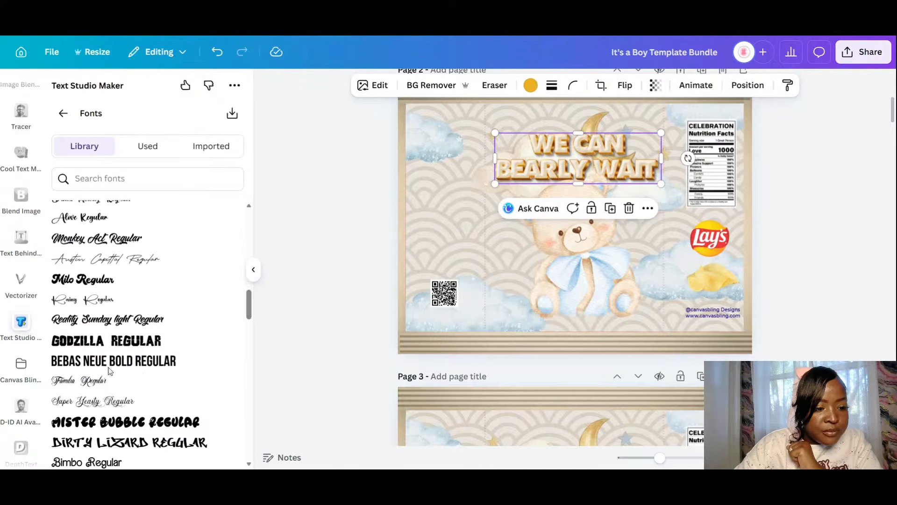
click(101, 382)
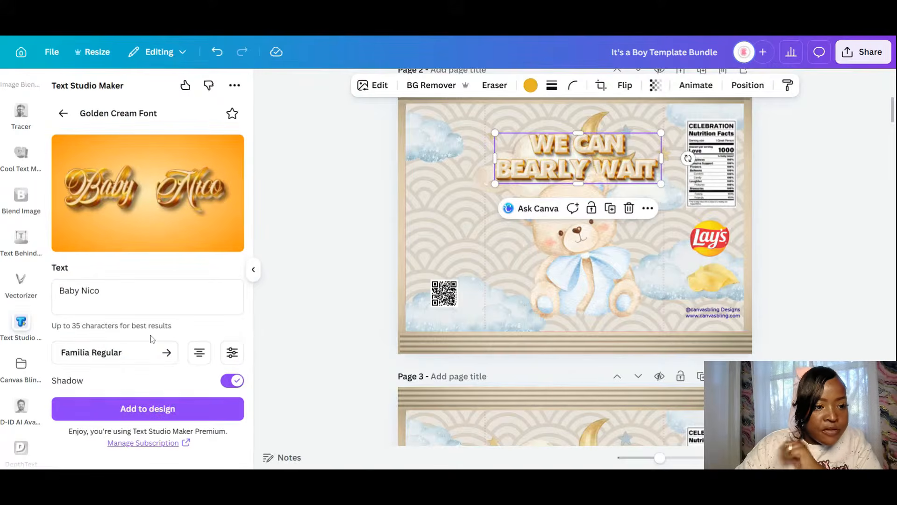
- Try Super Yeasty and Silent Asia, then set the font to One Heart Regular
click(132, 352)
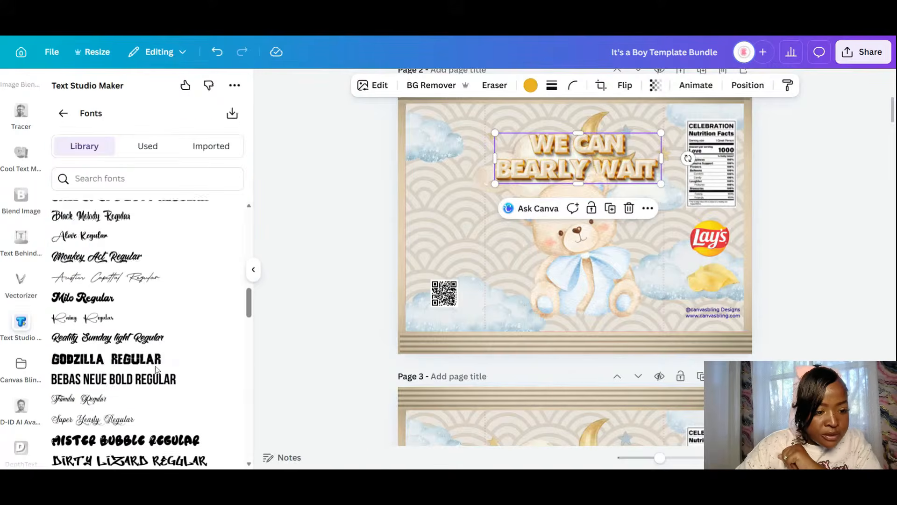
click(98, 360)
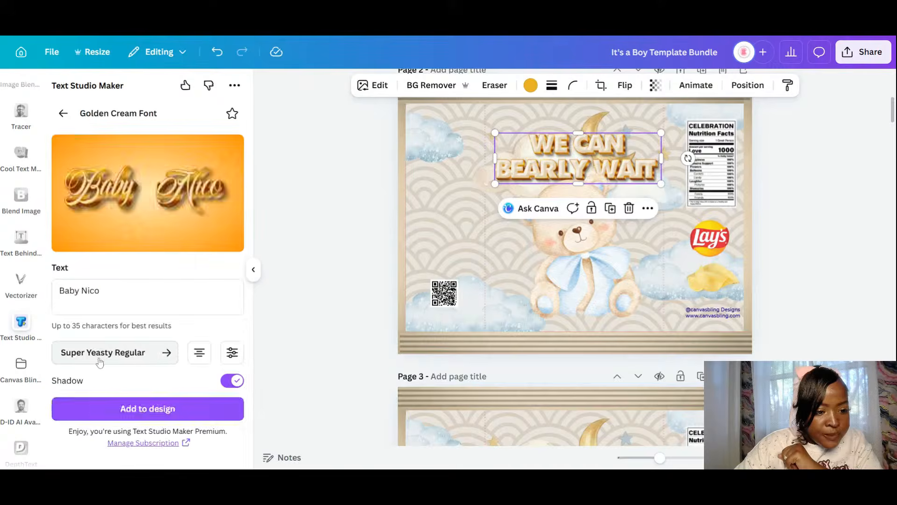
click(163, 356)
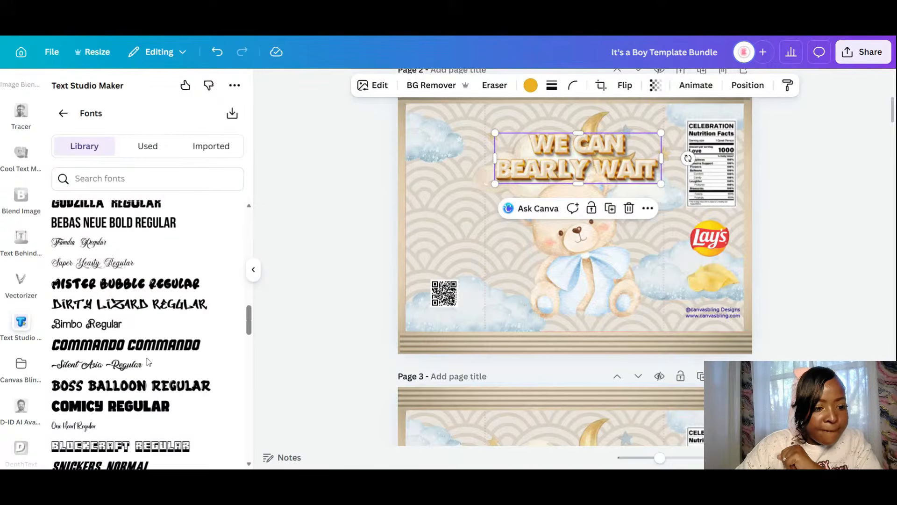
click(161, 362)
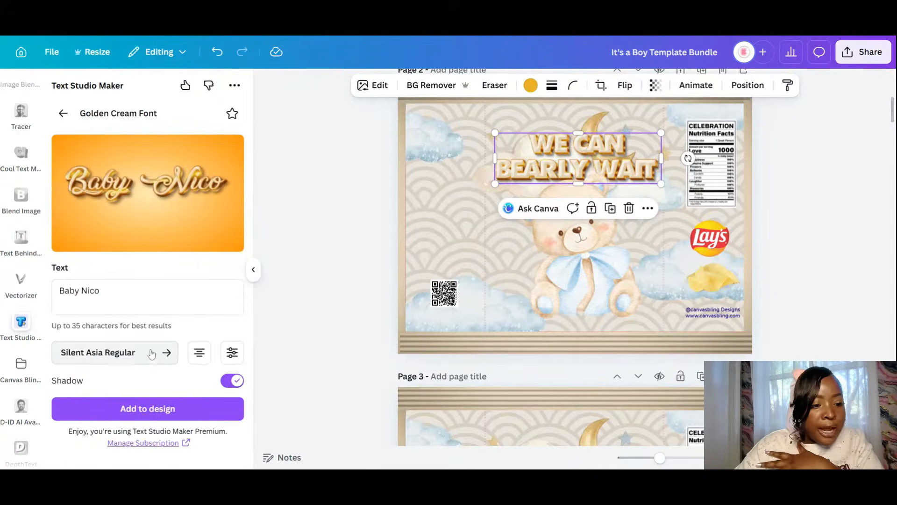
click(151, 353)
scroll(147, 359, down, 3)
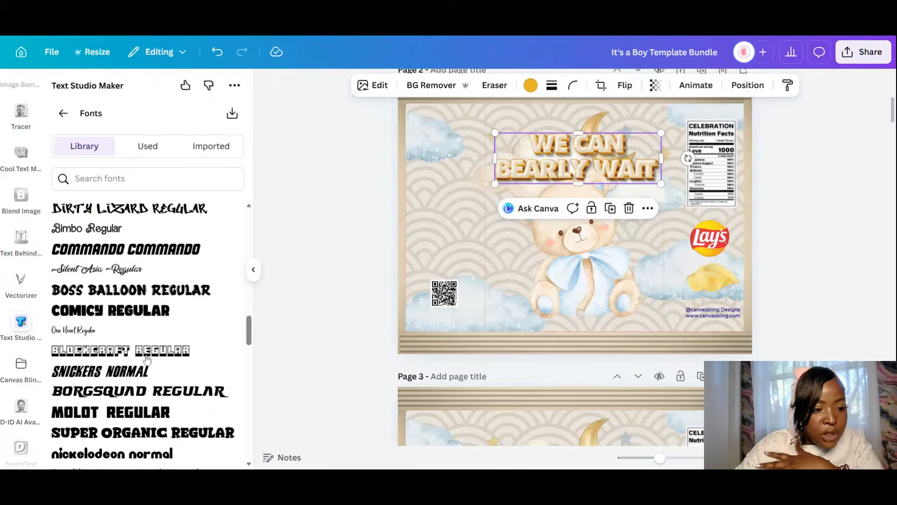
click(66, 329)
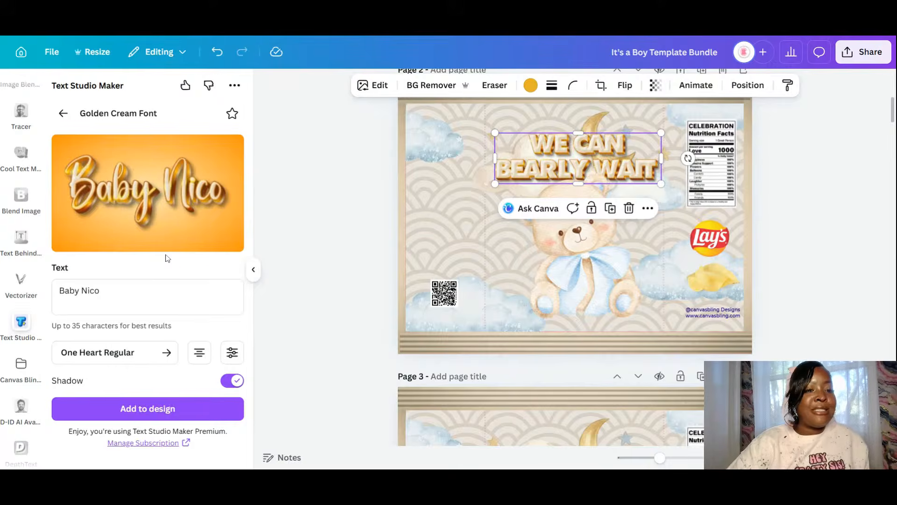
- Add the Baby name lettering to page 2, shrink it, and adjust it and the title
click(157, 408)
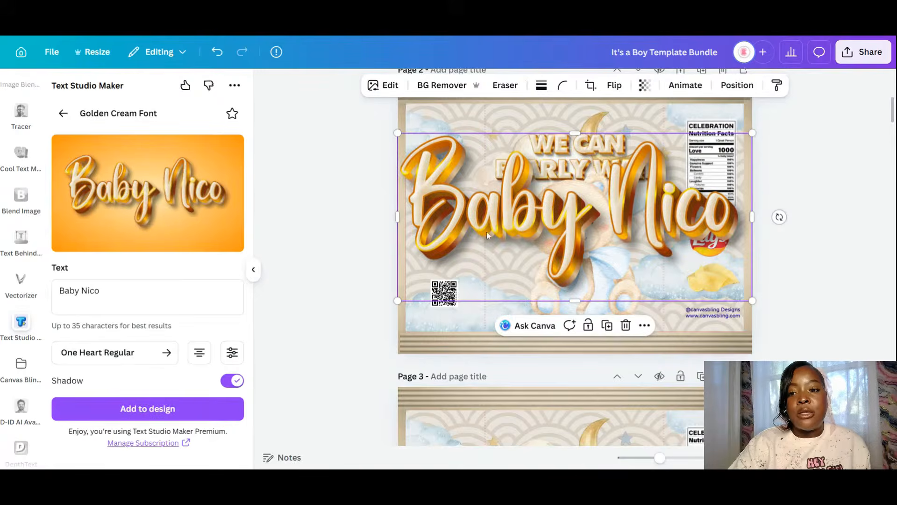
drag(751, 139, 589, 308)
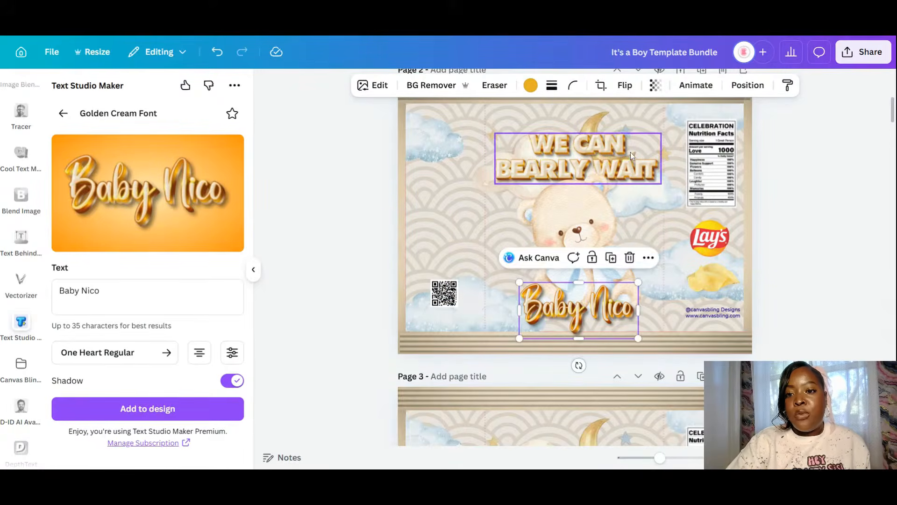
click(630, 152)
mouse_move(627, 167)
mouse_down()
mouse_move(622, 154)
mouse_move(629, 160)
mouse_up()
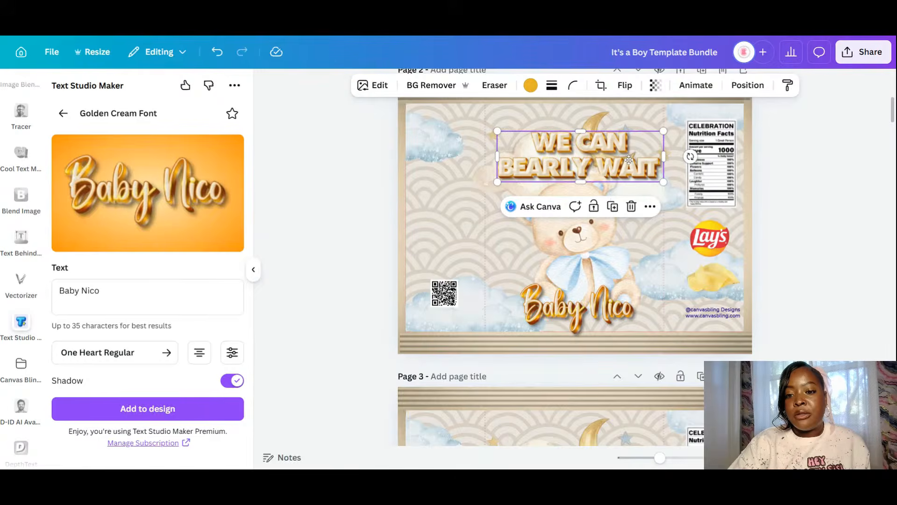
click(623, 298)
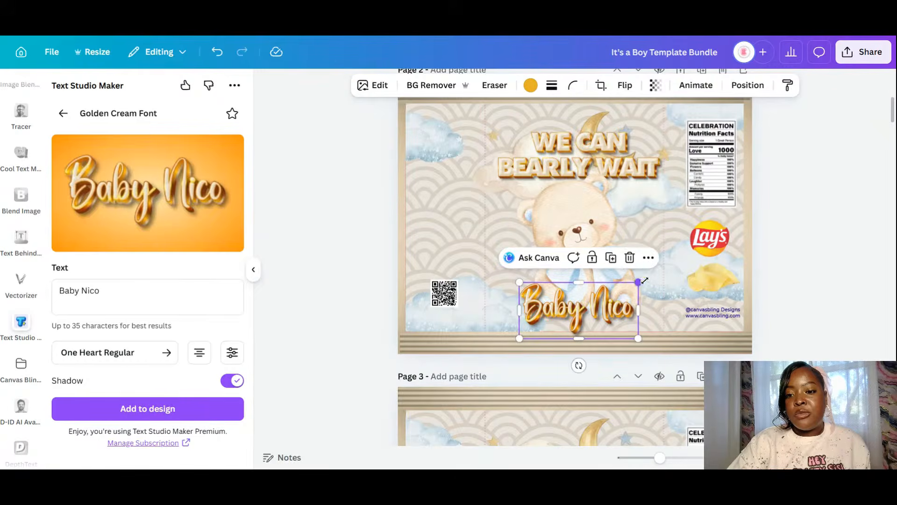
drag(638, 282, 621, 299)
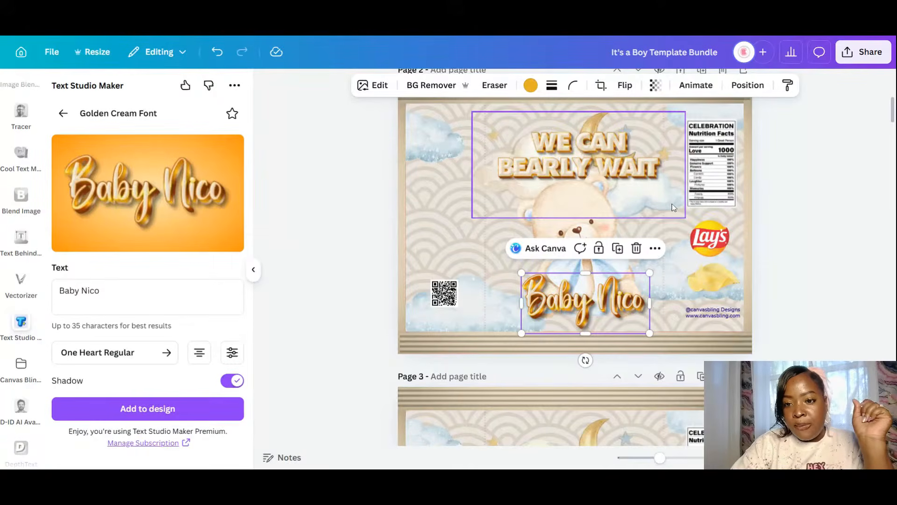
- Move the moon cloud behind the lettering, raise the title and bear, and lift the lower cloud
drag(673, 207, 666, 321)
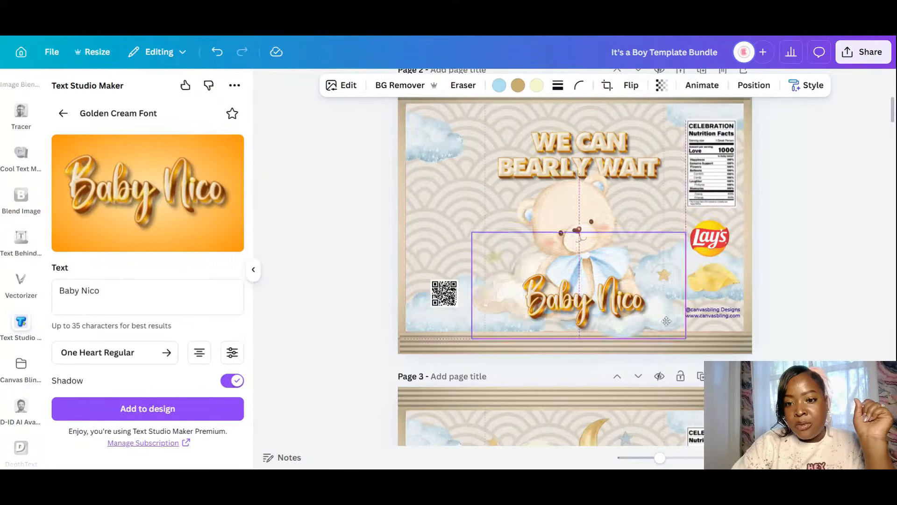
click(623, 172)
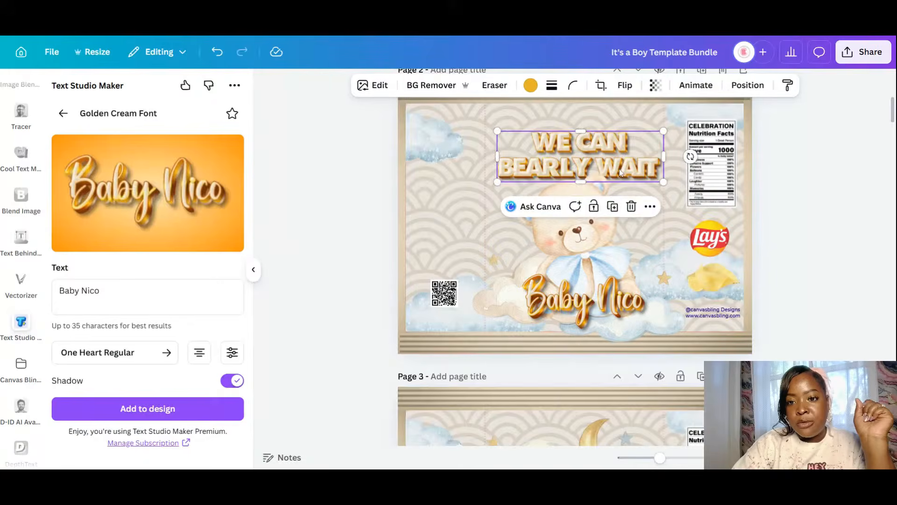
drag(621, 172, 620, 153)
click(594, 259)
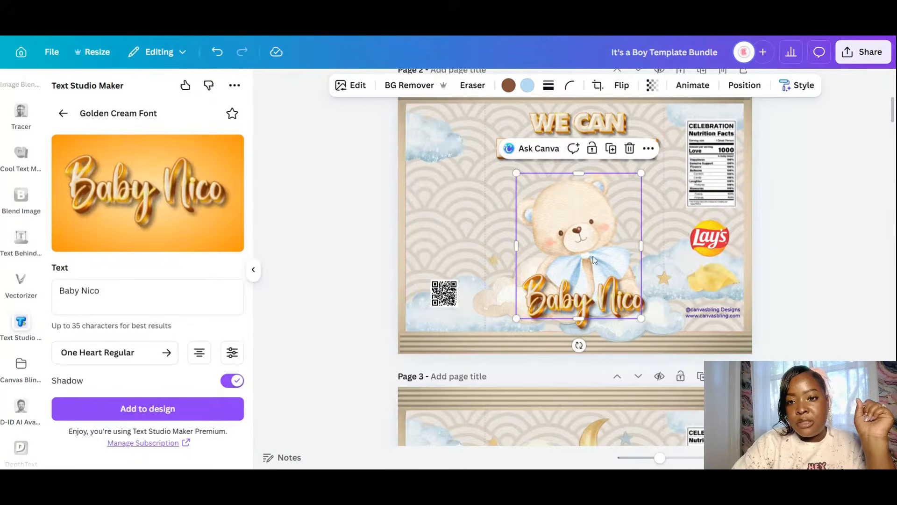
drag(593, 260, 593, 229)
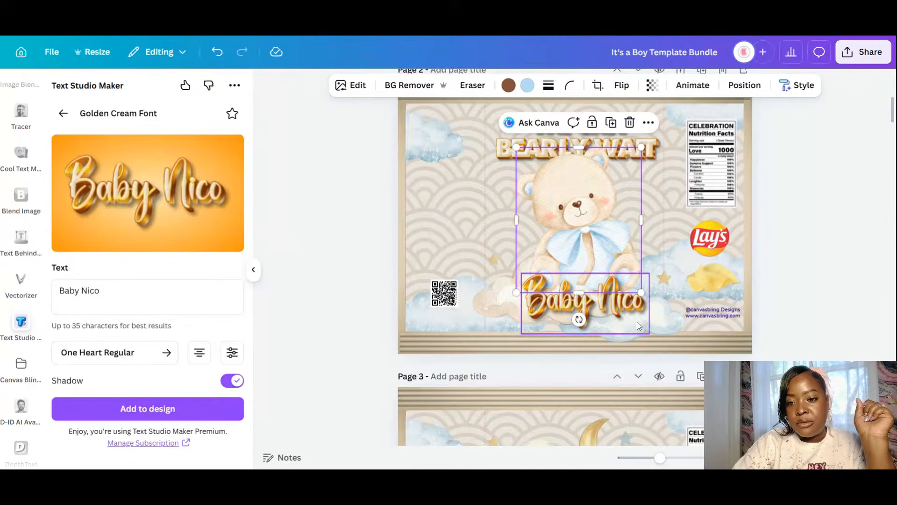
click(654, 331)
drag(654, 327, 654, 315)
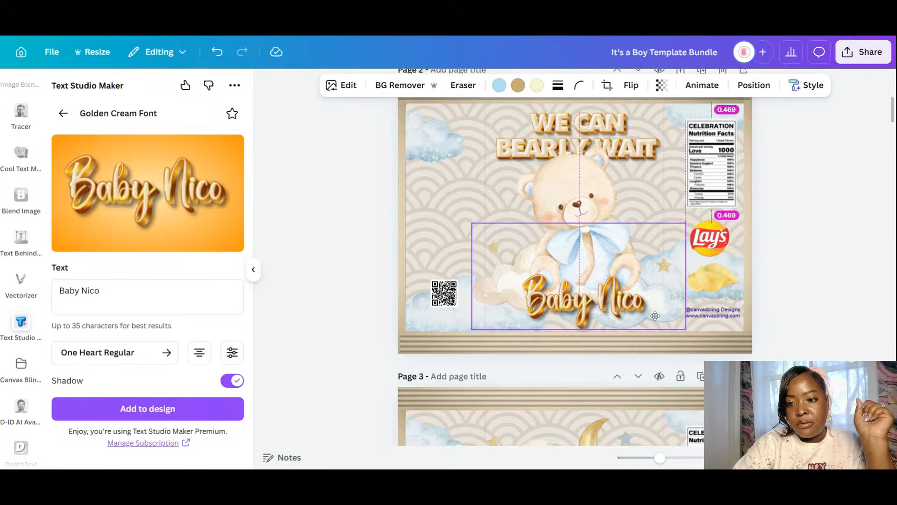
- Shift the chips cloud toward the nutrition label and the QR-code cloud left; nudge the lettering down
click(741, 264)
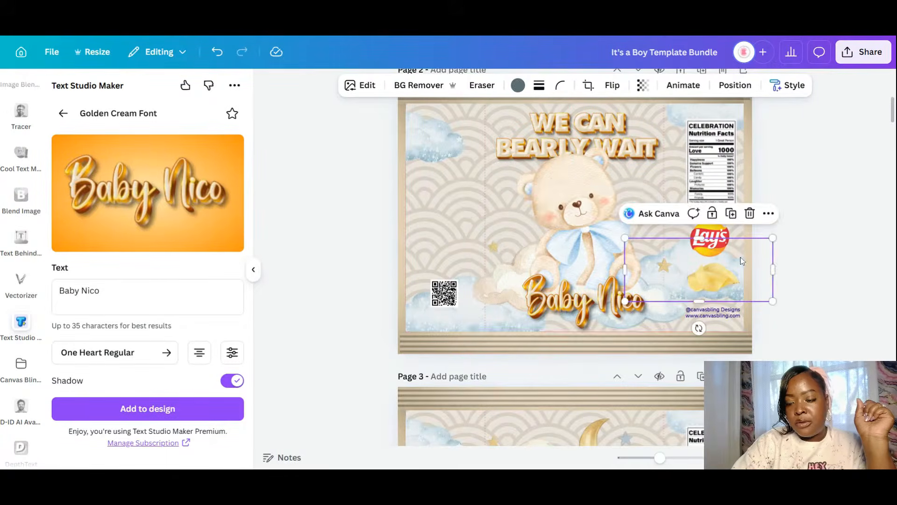
drag(739, 264, 775, 219)
key(Escape)
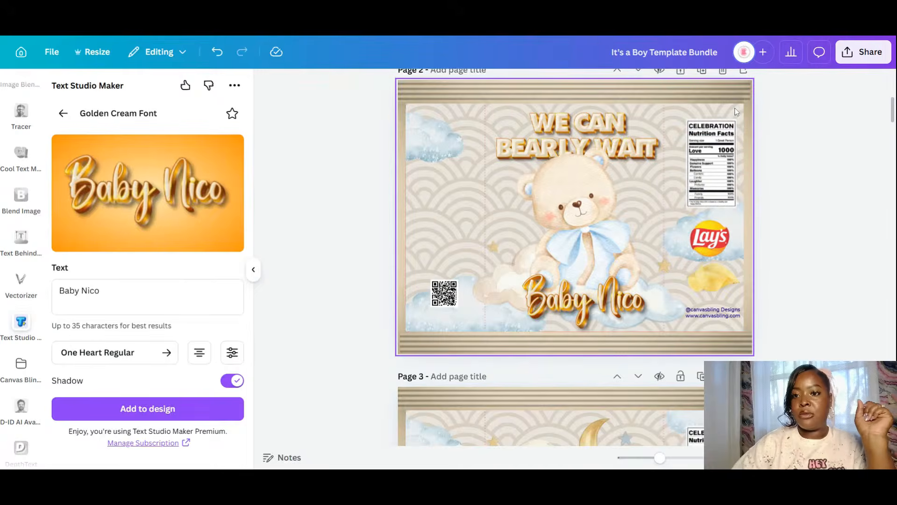
click(433, 324)
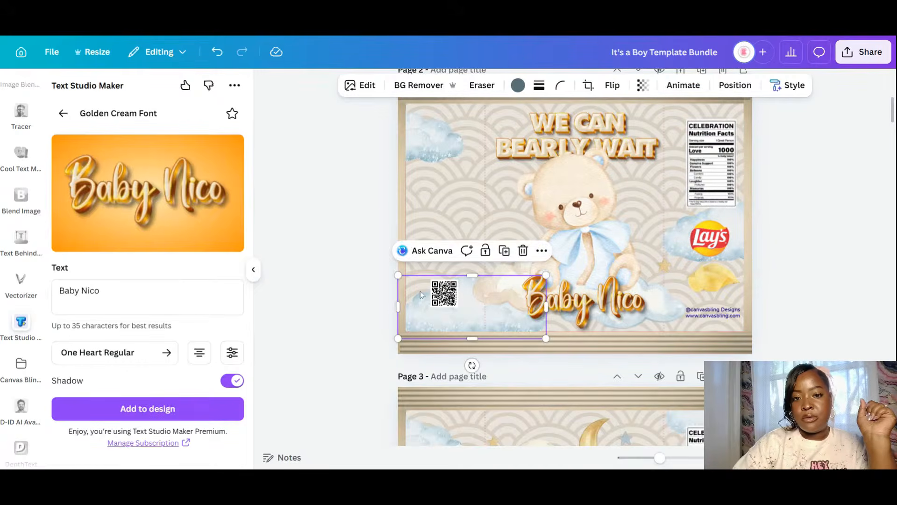
drag(392, 319, 368, 317)
click(783, 234)
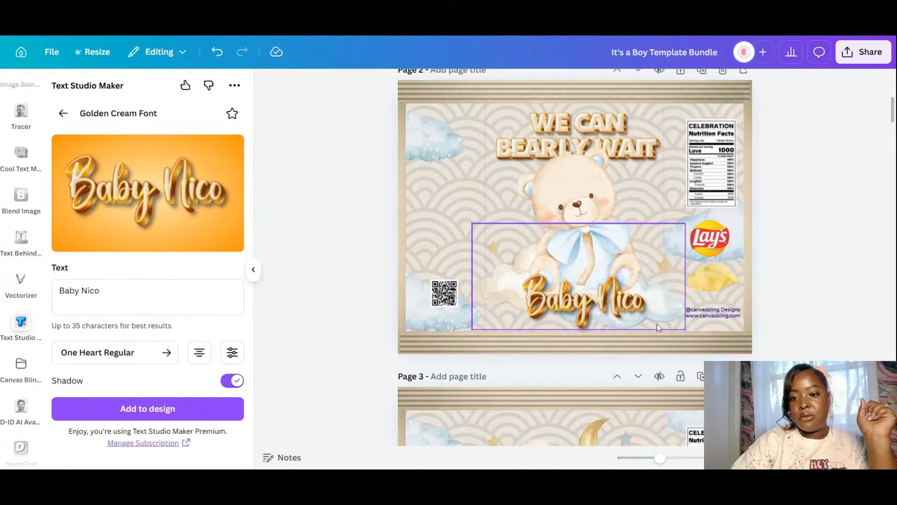
drag(671, 308, 666, 308)
- Enlarge the Baby name lettering to about 4.3 × 2 and nudge it up slightly
click(773, 258)
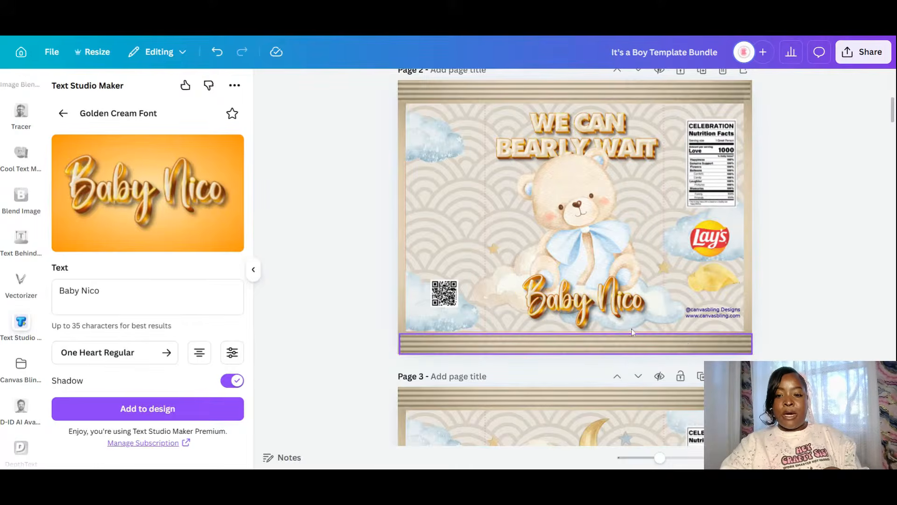
click(544, 320)
drag(522, 334, 511, 338)
drag(609, 304, 609, 299)
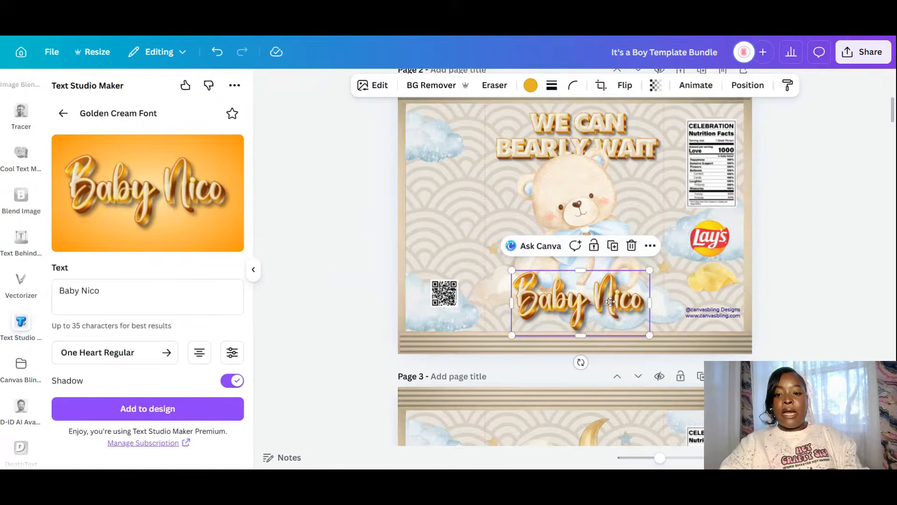
click(796, 351)
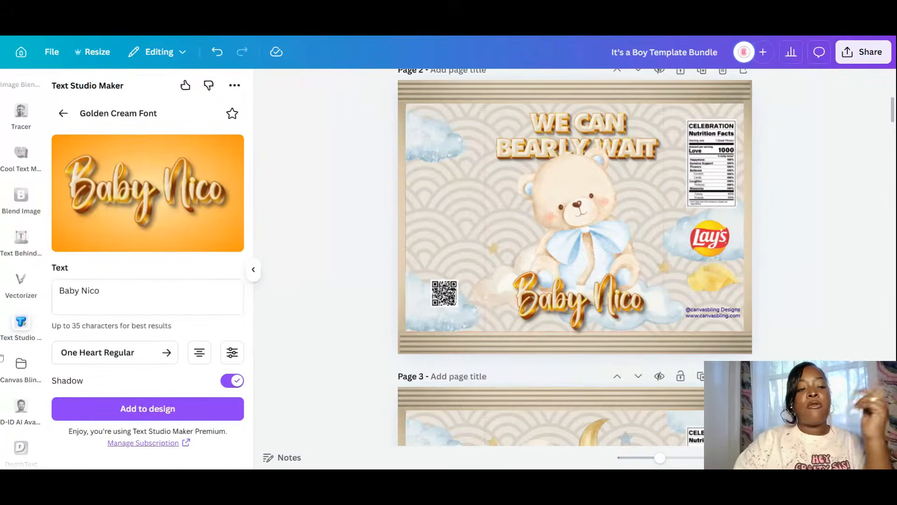
- Select all the Golden Cream effect text and change its font to Hartone Regular
click(53, 308)
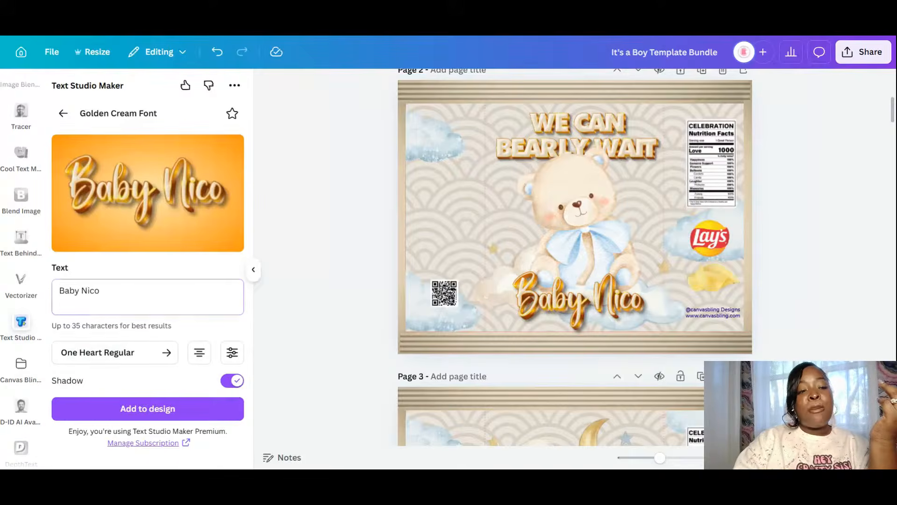
key(ctrl+a)
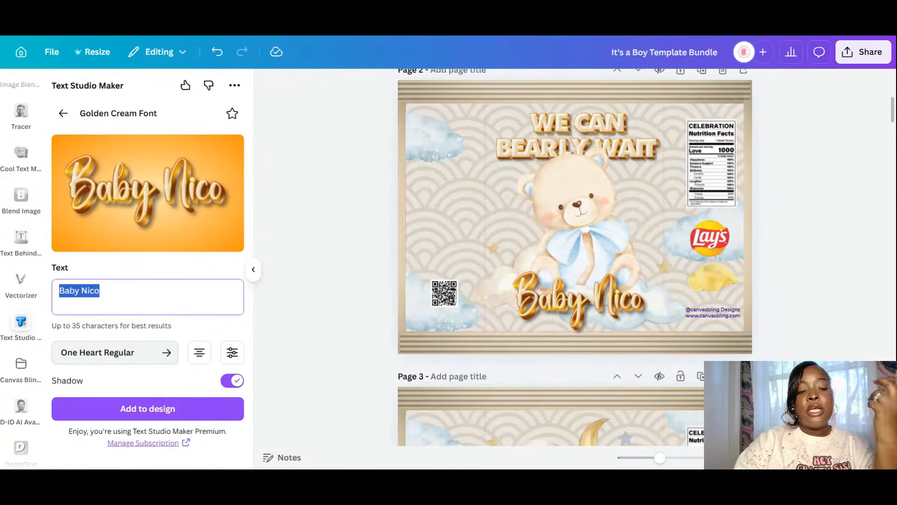
click(164, 358)
scroll(161, 337, up, 5)
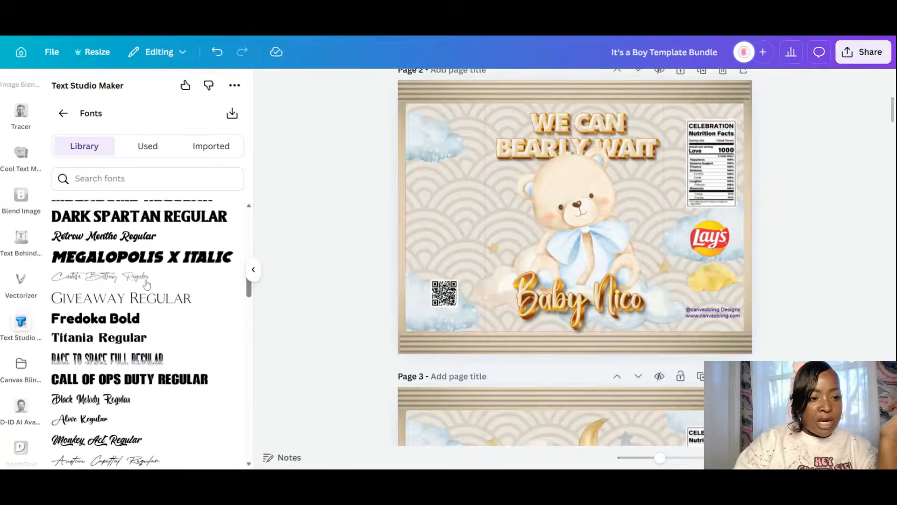
scroll(159, 305, up, 2)
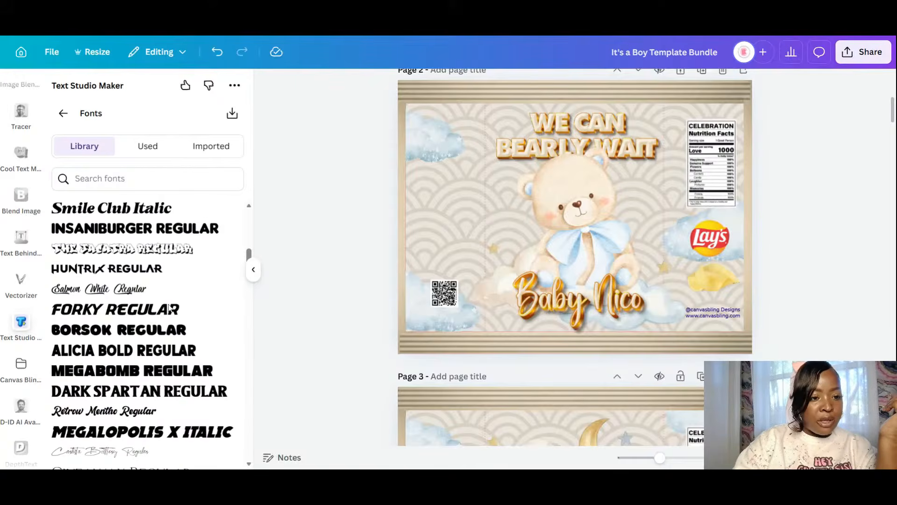
scroll(250, 258, up, 3)
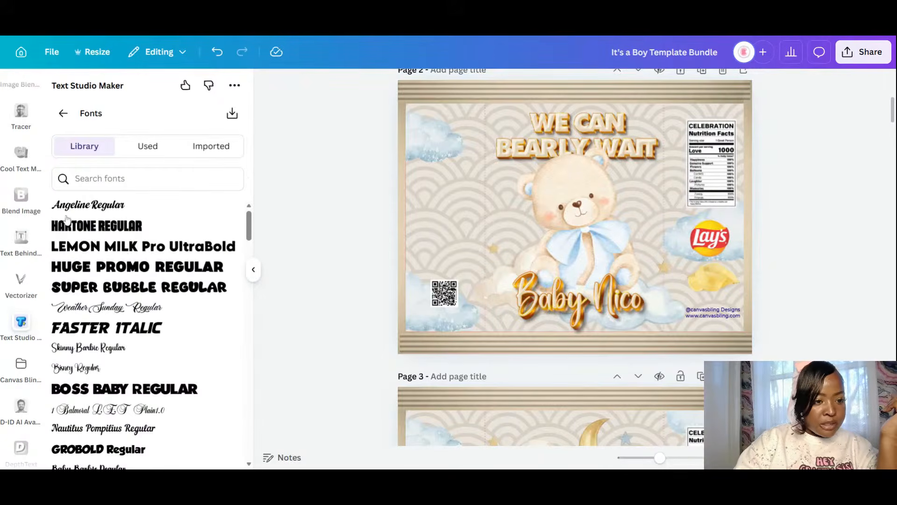
click(115, 227)
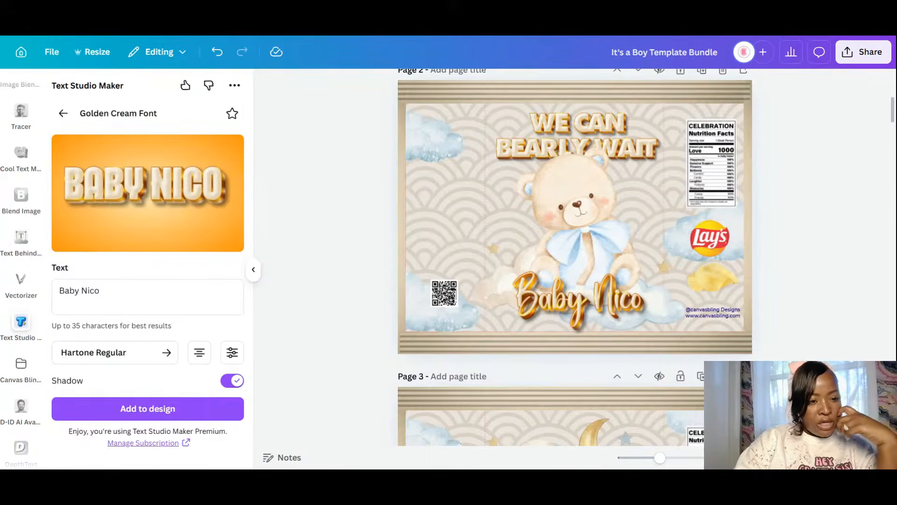
- Enter 'WE CAN BEARLY WAIT' on two lines in the golden cream generator and add it to page 2
drag(103, 290, 10, 259)
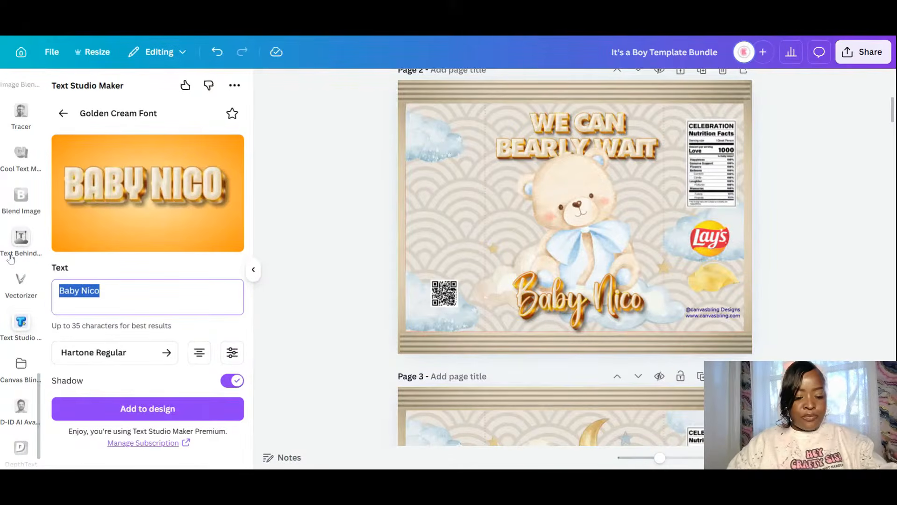
text(we can)
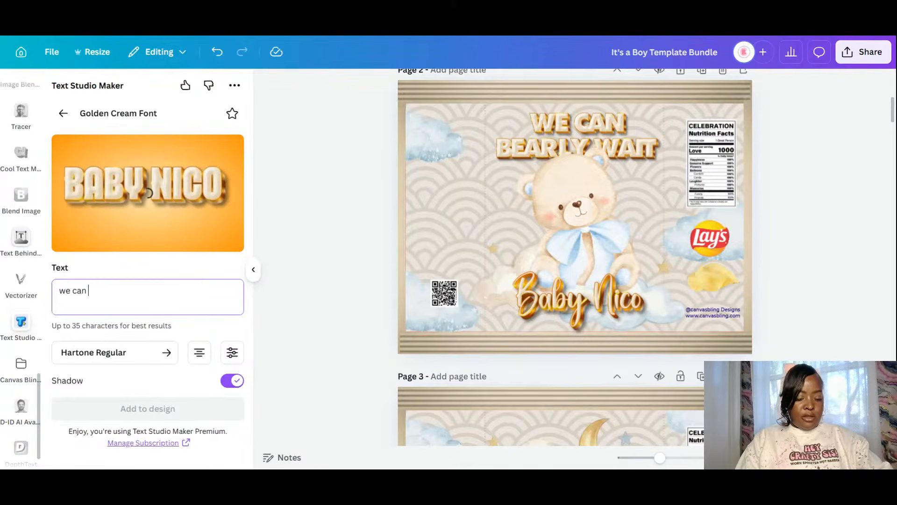
text( barely)
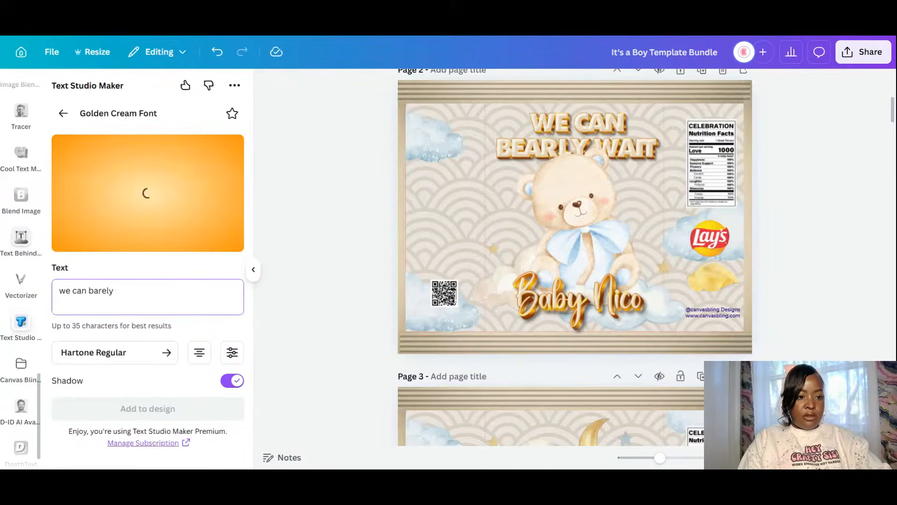
text( wa)
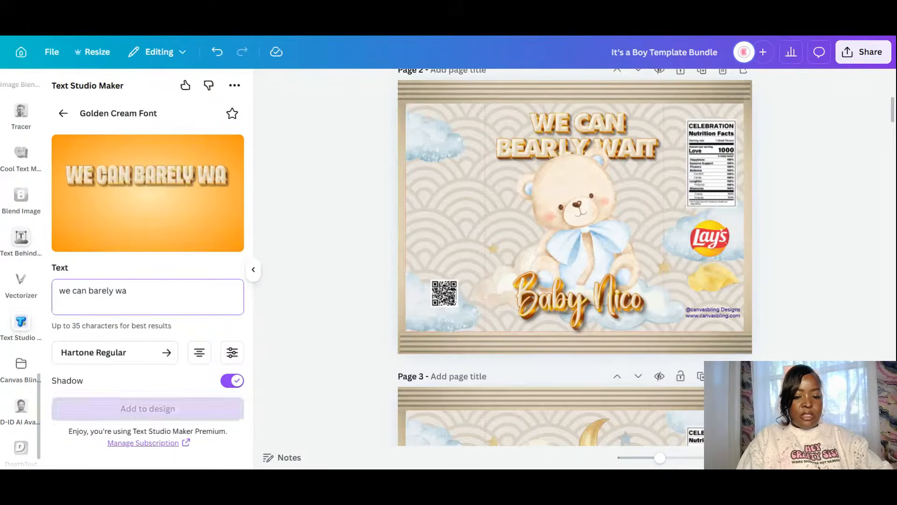
text(it)
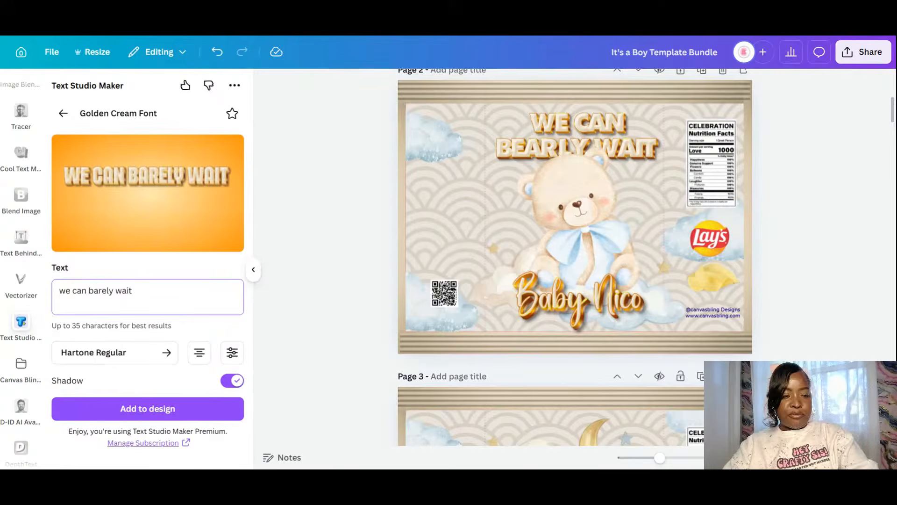
key(Return)
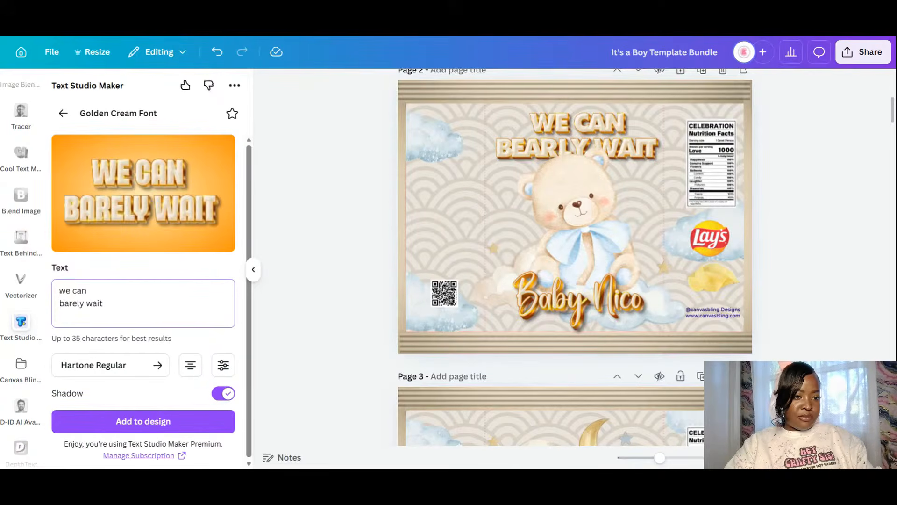
drag(77, 303, 69, 302)
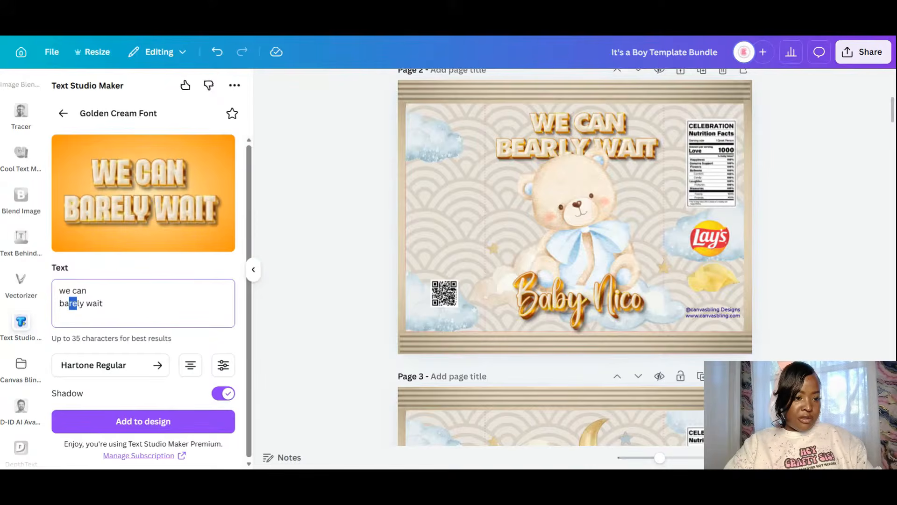
text(ear)
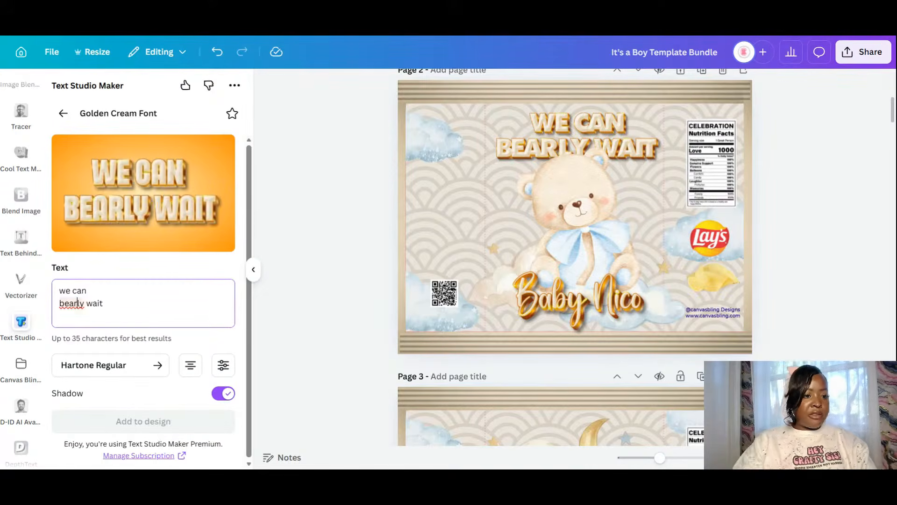
click(168, 422)
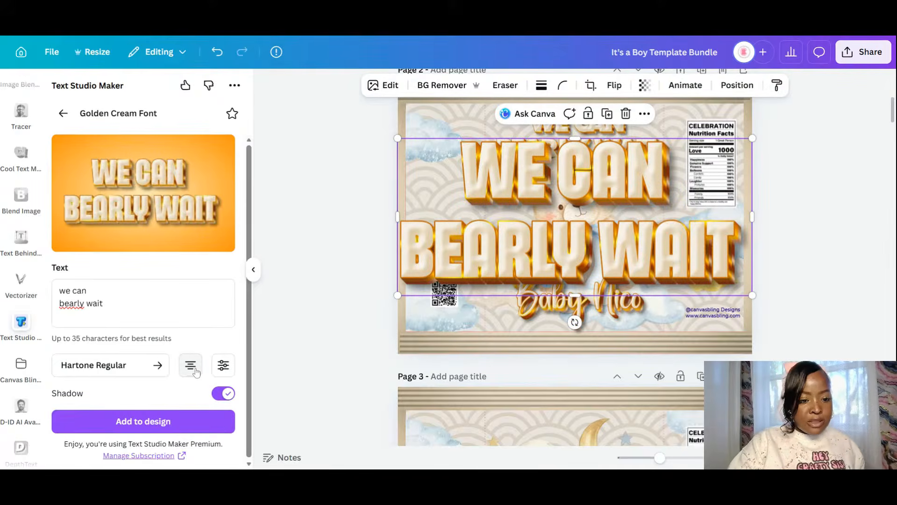
- Add a 0.83 line-height version of the golden title and delete the earlier oversized copy
click(223, 365)
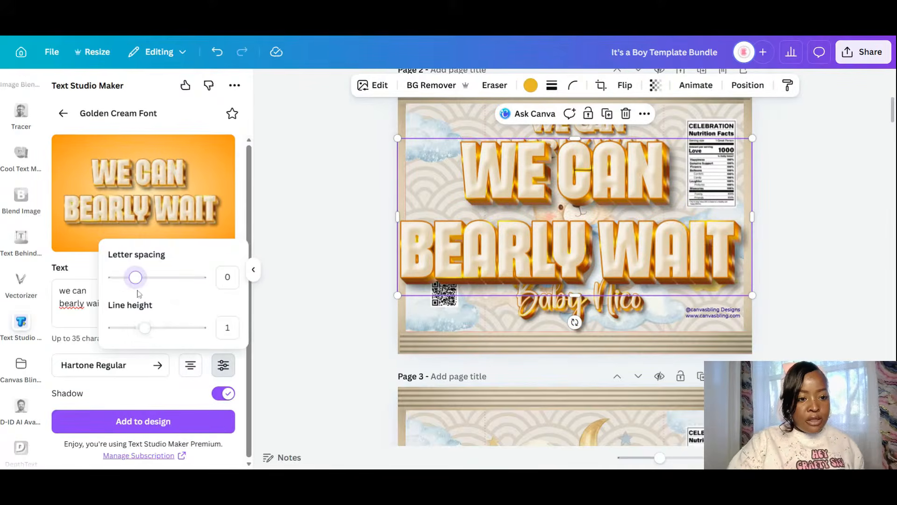
drag(145, 329, 140, 327)
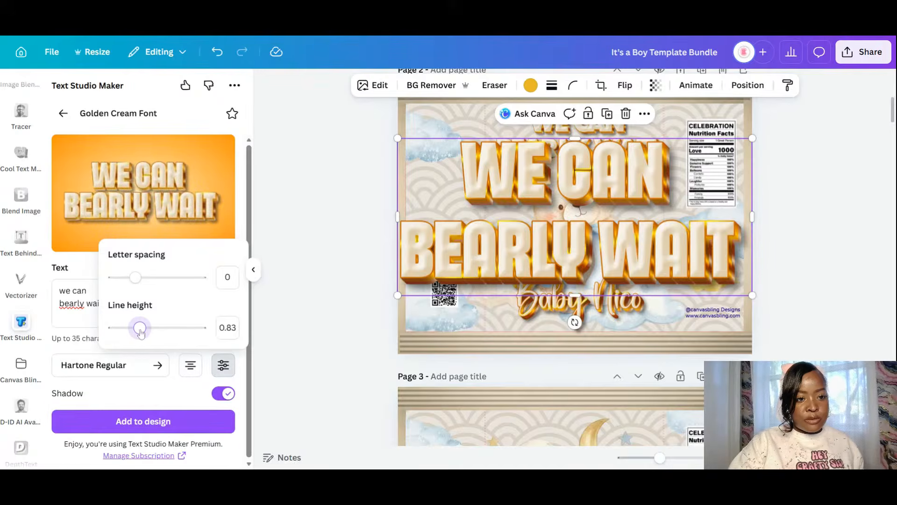
click(171, 423)
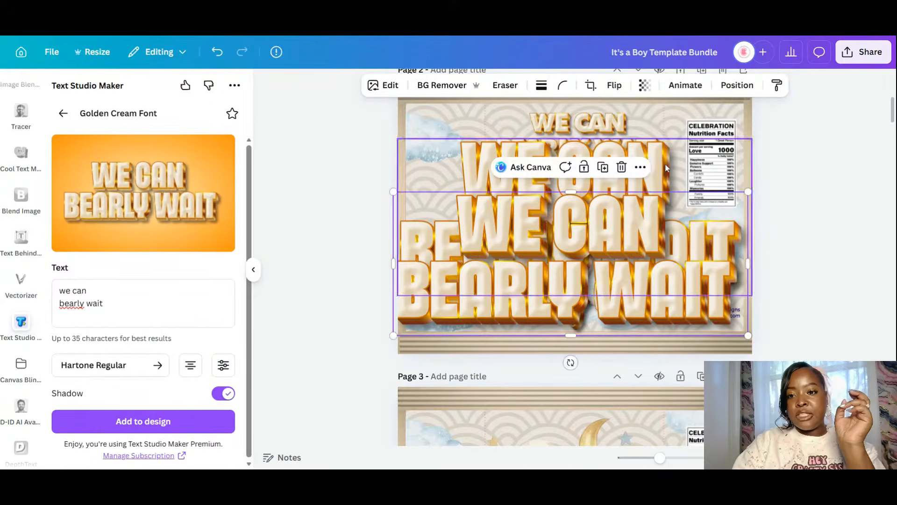
key(Delete)
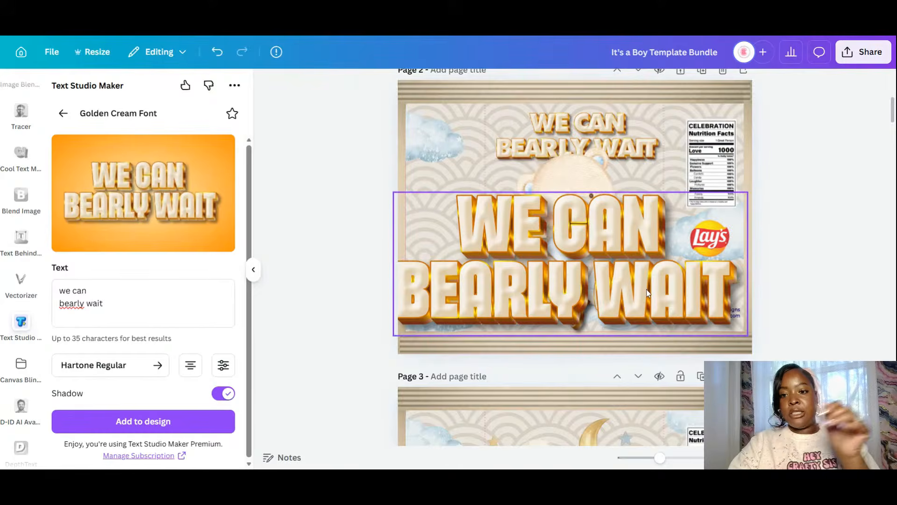
- Delete the original title and shrink the golden text to about 5.3 × 2.2 in at top centre
click(630, 143)
key(Delete)
click(725, 297)
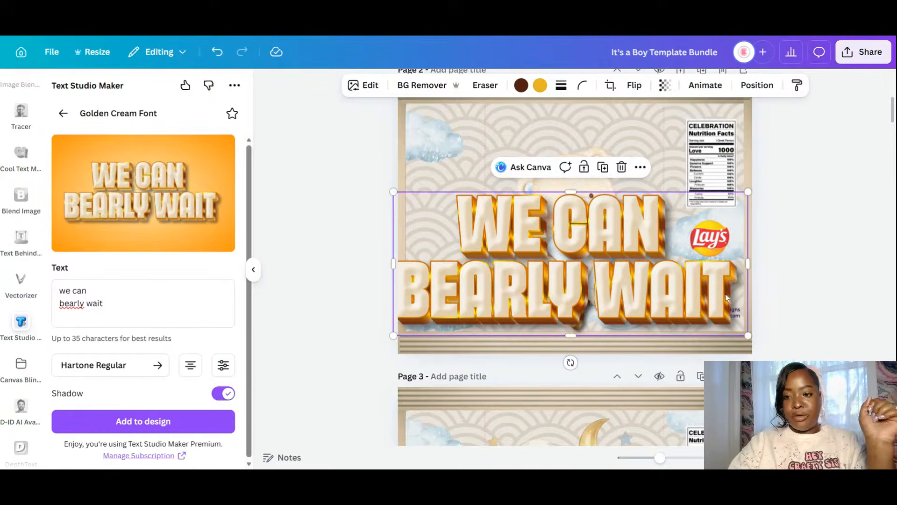
drag(748, 335, 596, 273)
drag(549, 251, 630, 163)
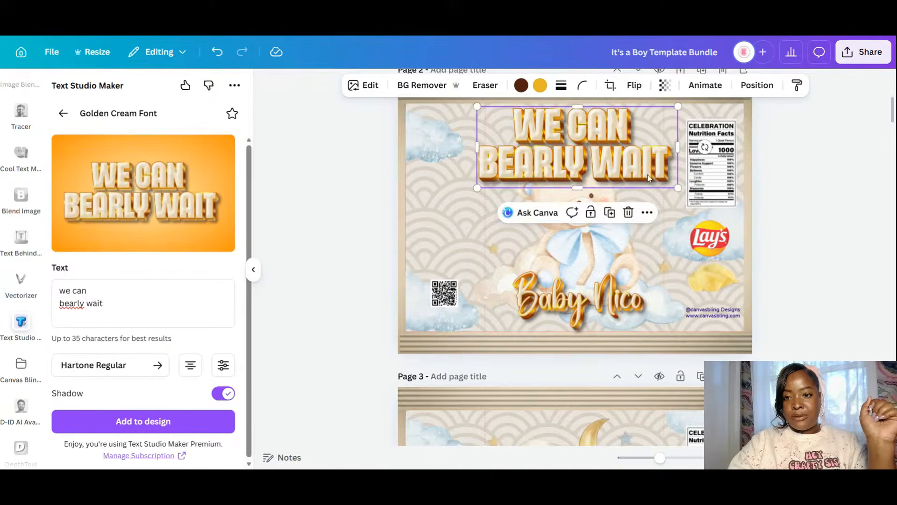
drag(678, 188, 633, 159)
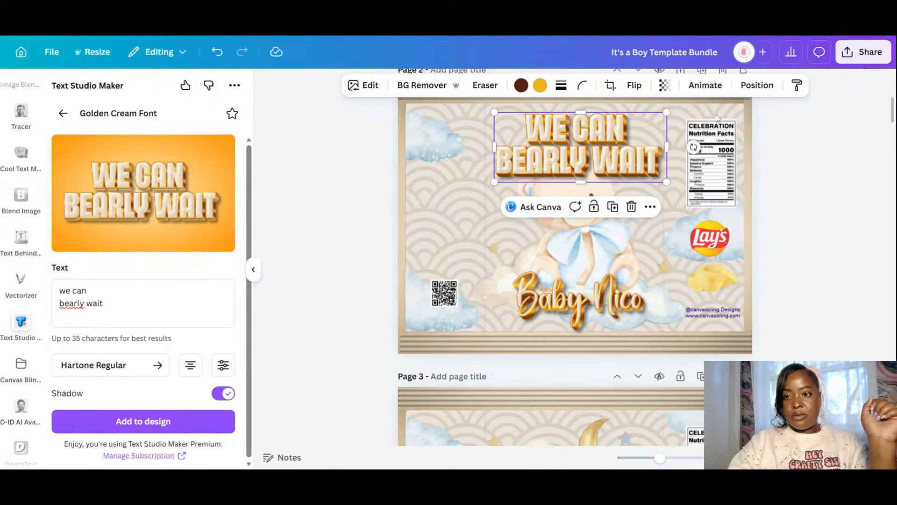
- Send the golden title behind the bear, nudge it, and resize the bear to 3.46 × 4.04 in
click(758, 86)
click(195, 149)
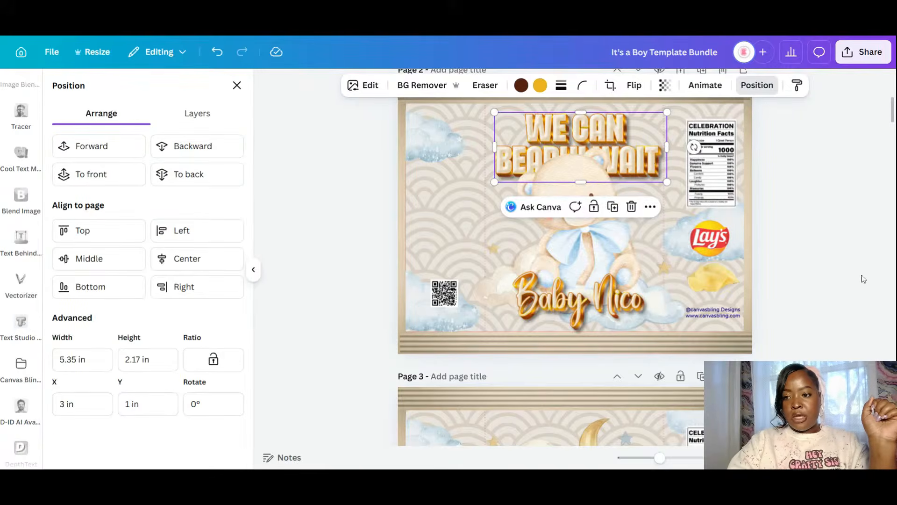
drag(894, 107, 894, 101)
drag(627, 217, 635, 250)
click(621, 279)
drag(584, 337, 583, 334)
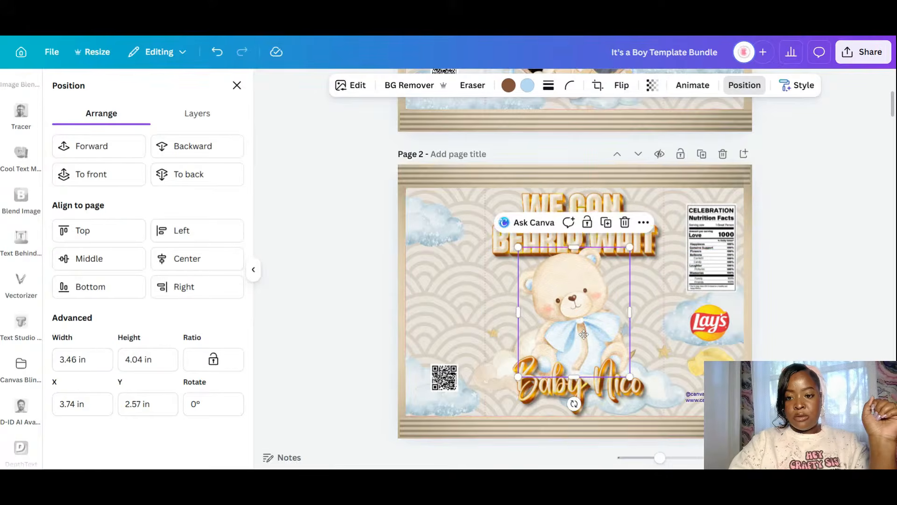
- In the golden cream generator, replace the wording with 'Thank you for', one word per line
click(21, 327)
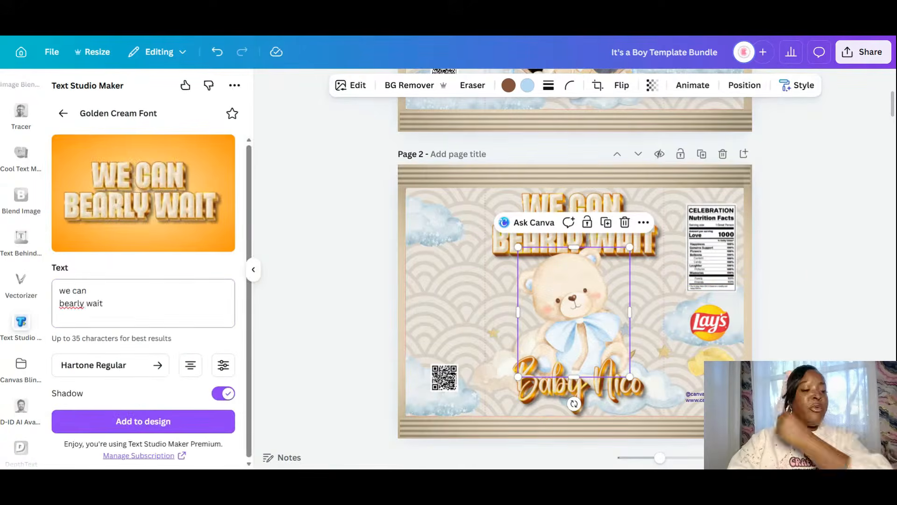
drag(107, 304, 63, 233)
text(Than)
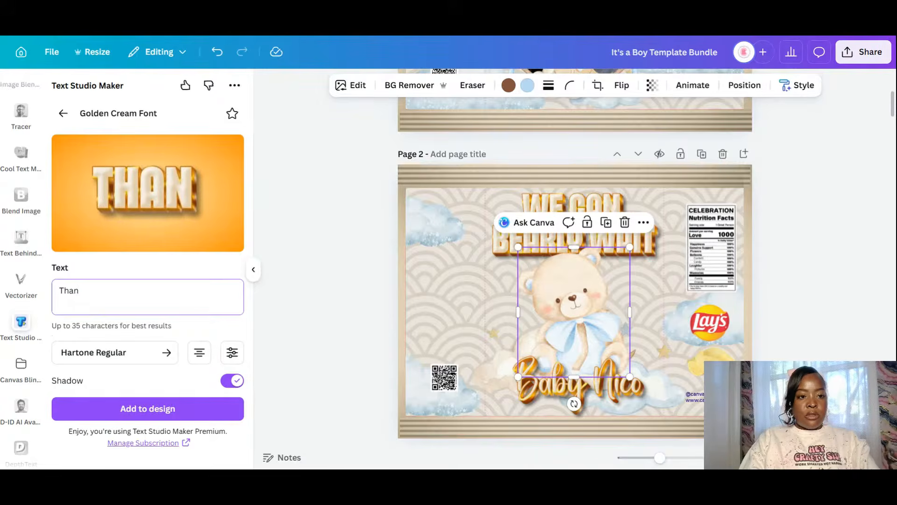
text(k)
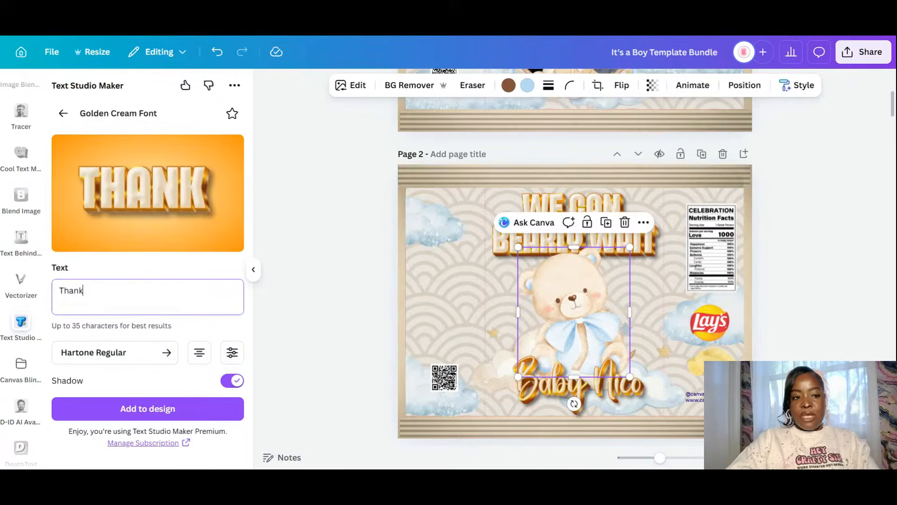
key(Return)
text(you for)
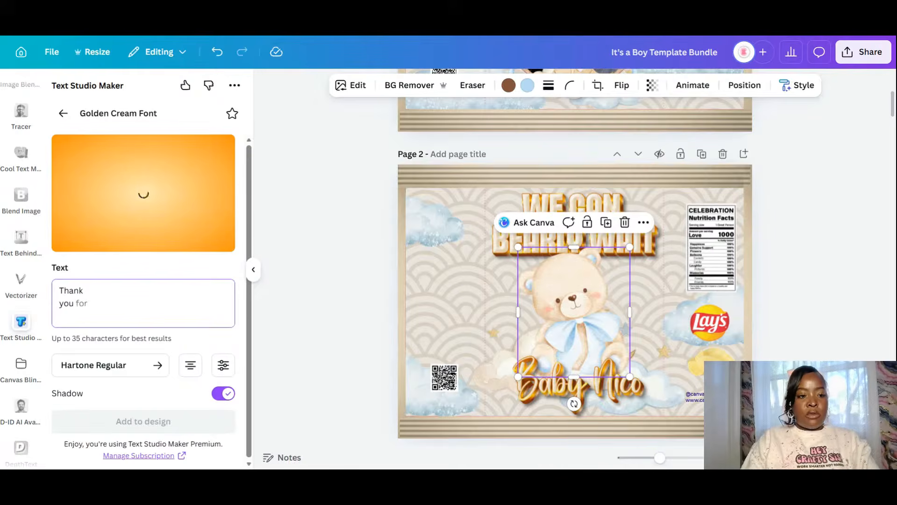
key(Return)
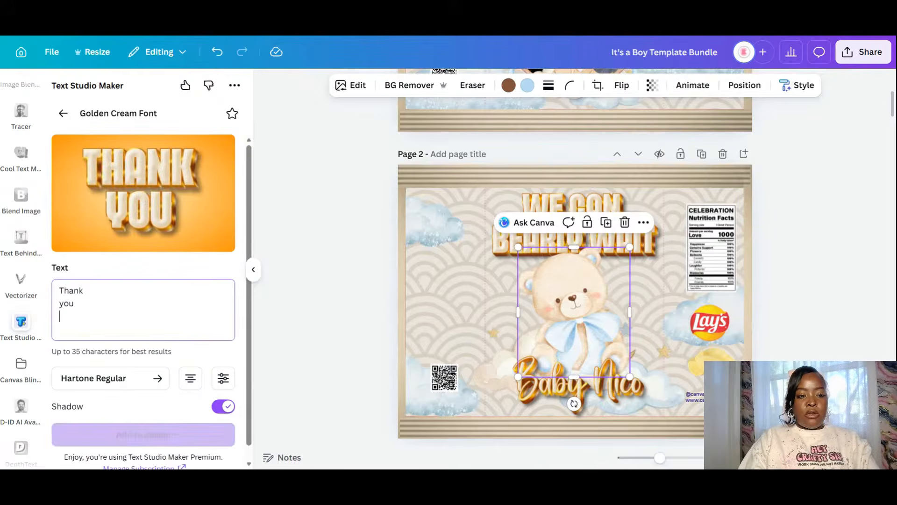
text(for)
key(Return)
text(h)
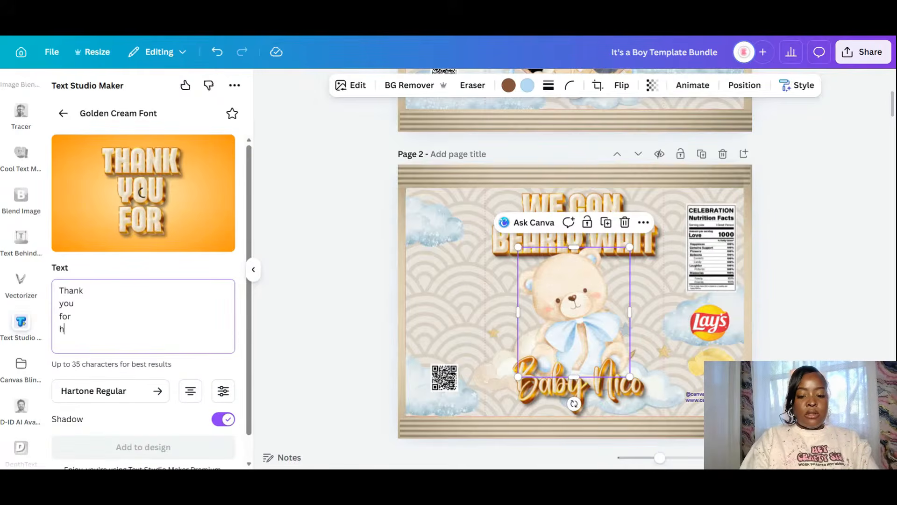
text(elping)
key(Return)
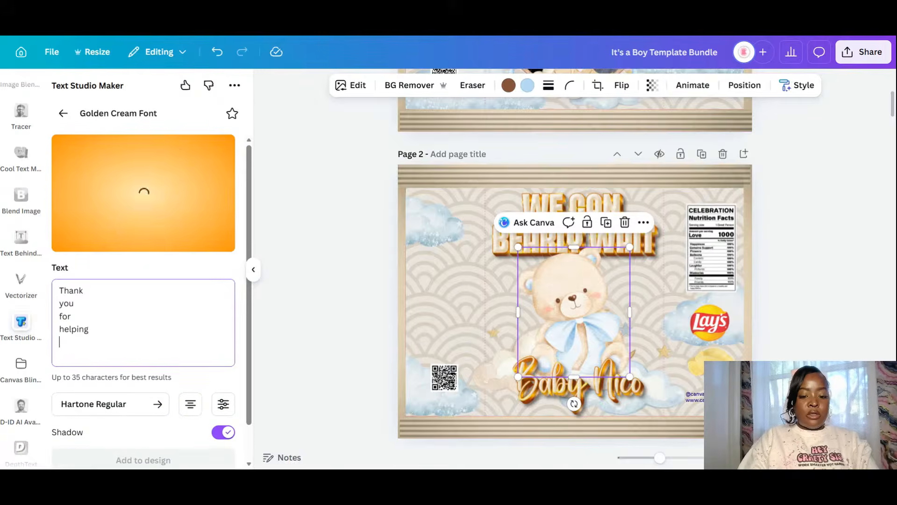
text(us we)
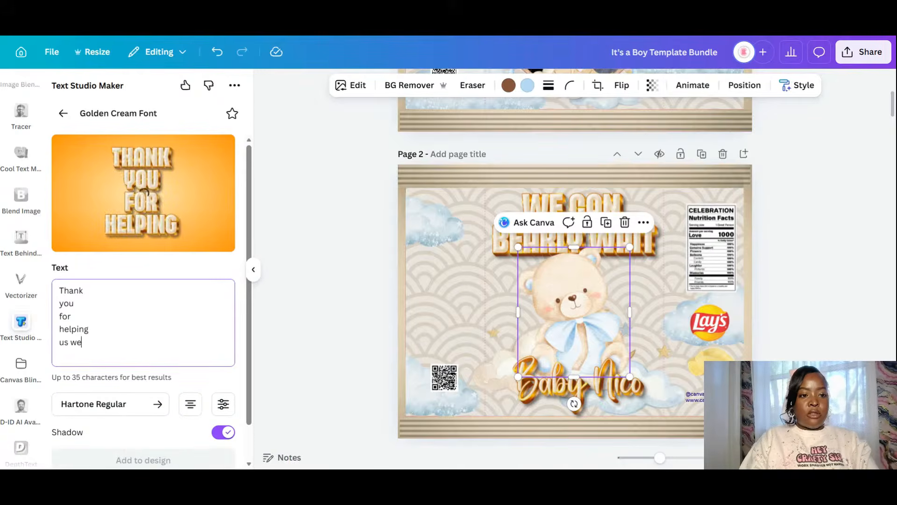
key(BackSpace)
key(BackSpace)
key(BackSpace)
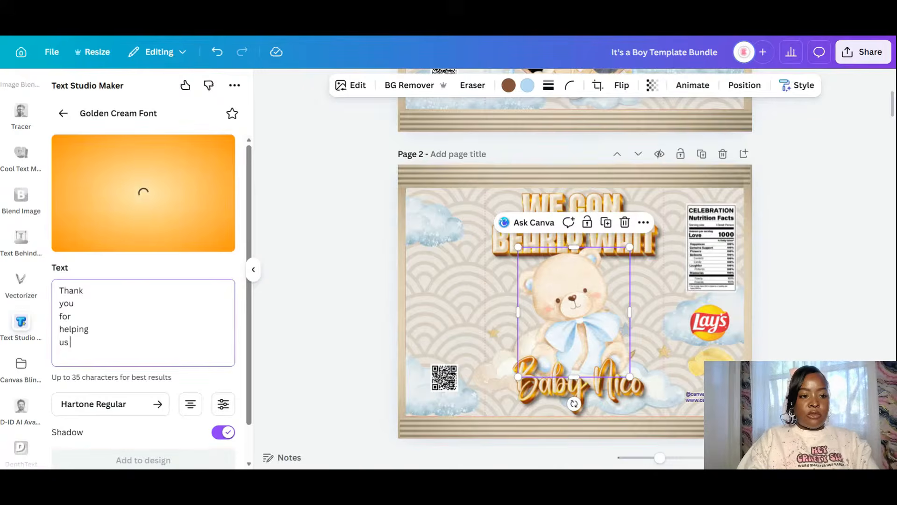
text(welcome)
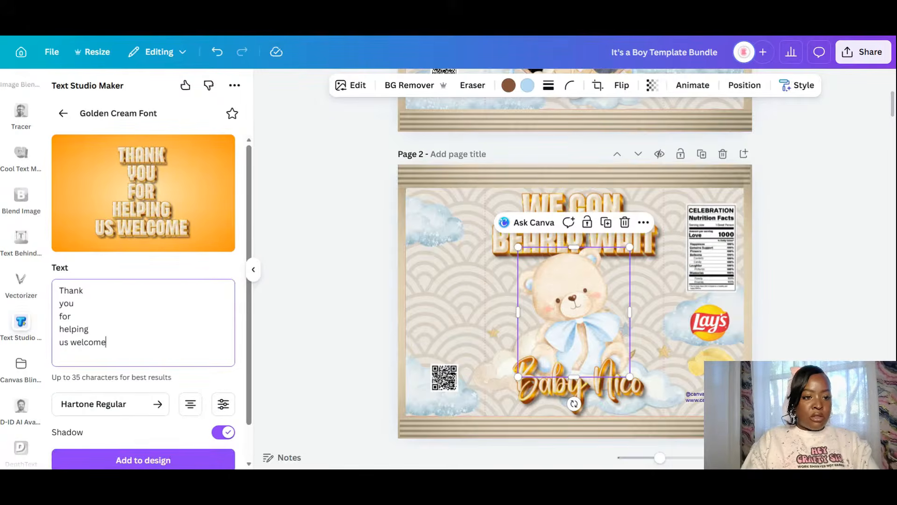
key(BackSpace)
key(BackSpace)
key(BackSpace)
key(BackSpace)
key(BackSpace)
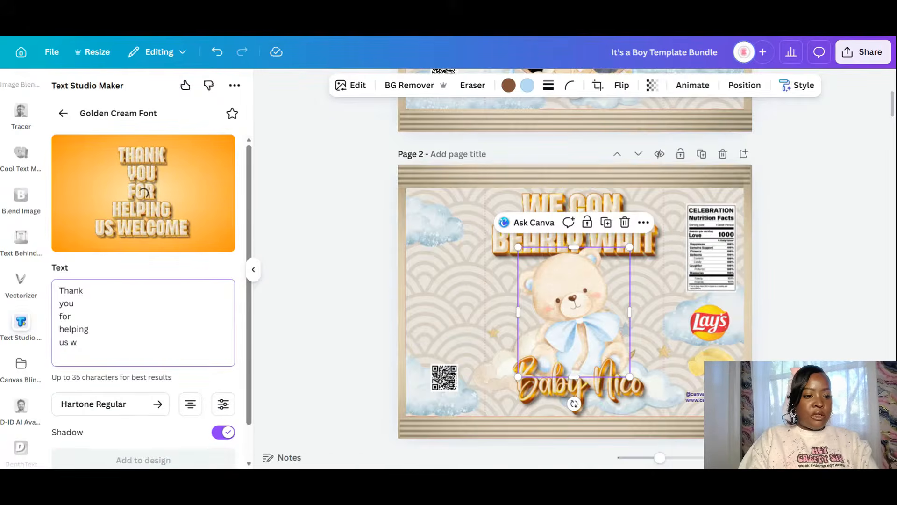
key(BackSpace)
key(BackSpace)
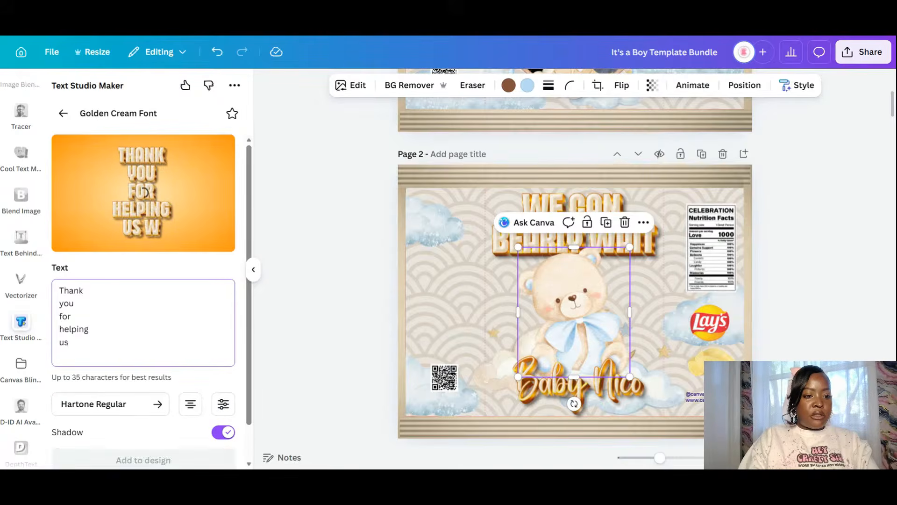
key(BackSpace)
key(BackSpace)
key(BackSpace)
key(BackSpace)
key(BackSpace)
key(BackSpace)
key(BackSpace)
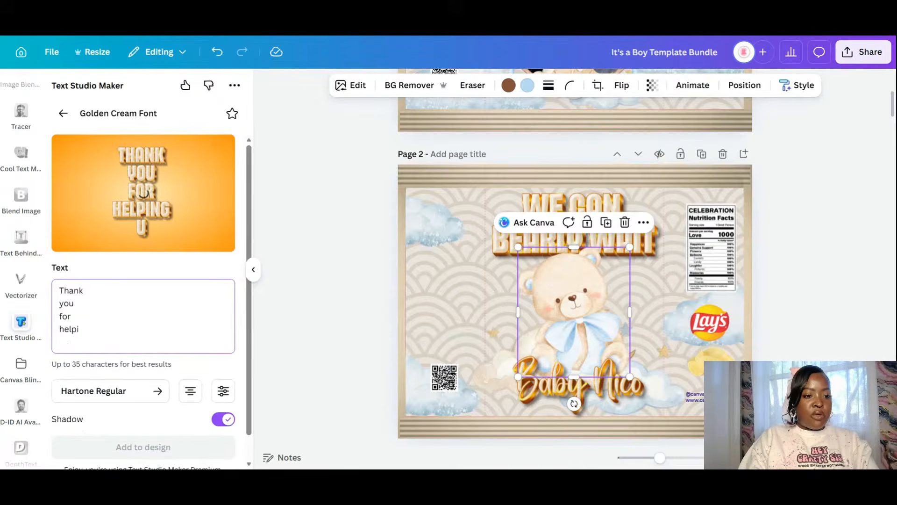
- Finish the wording with 'coming to our baby shower!' line by line and add it to page 2
text(coming)
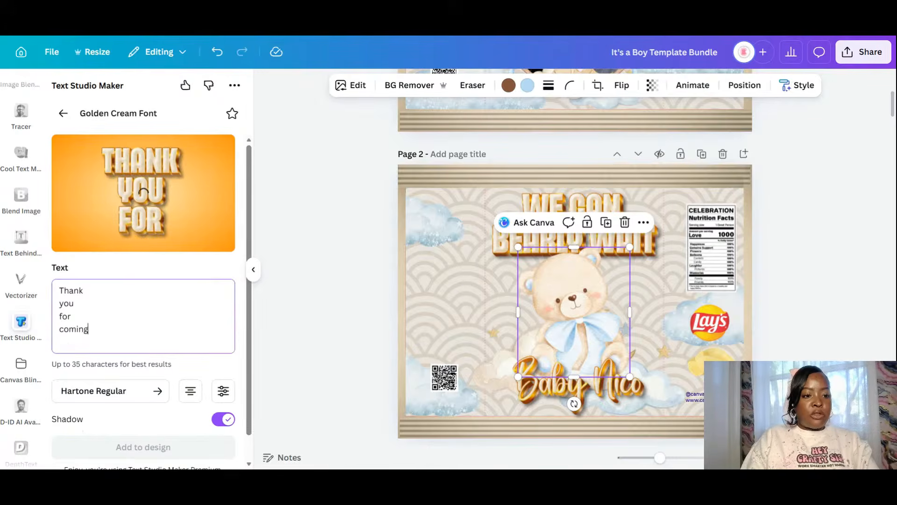
key(Return)
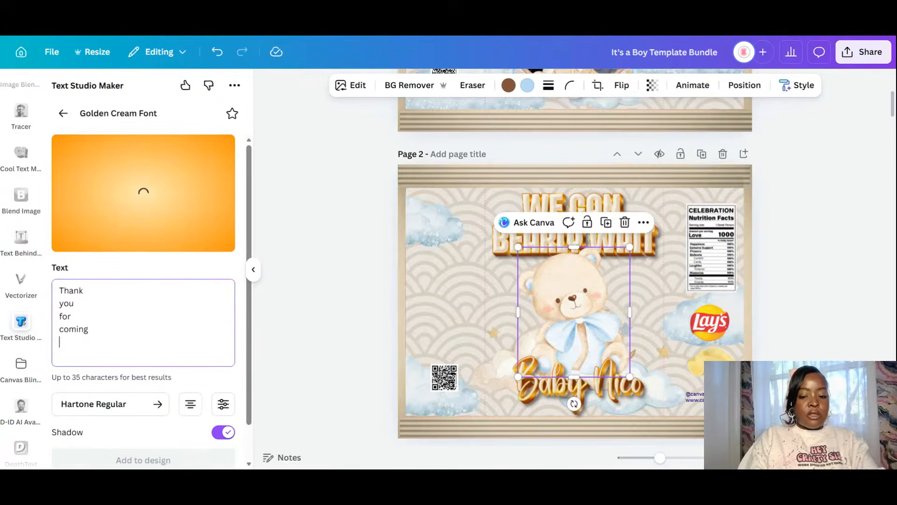
text(to ou)
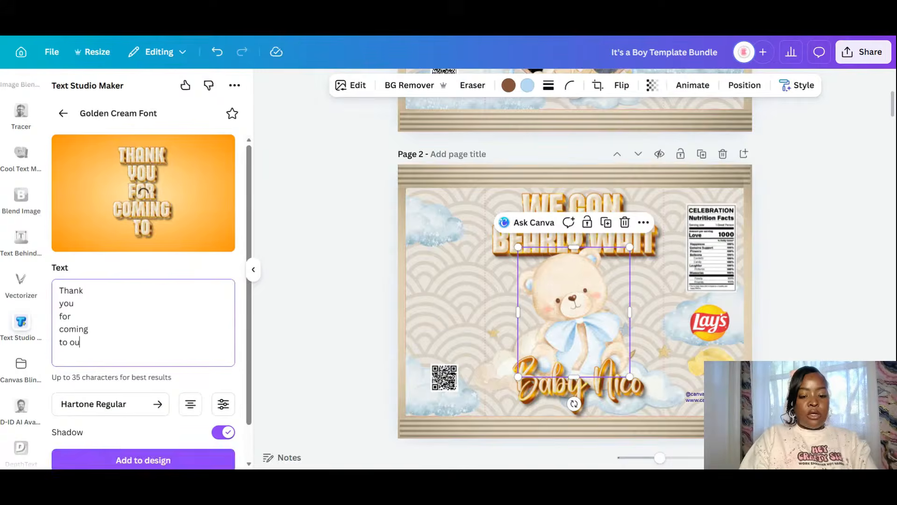
text(r)
key(Return)
text(baby)
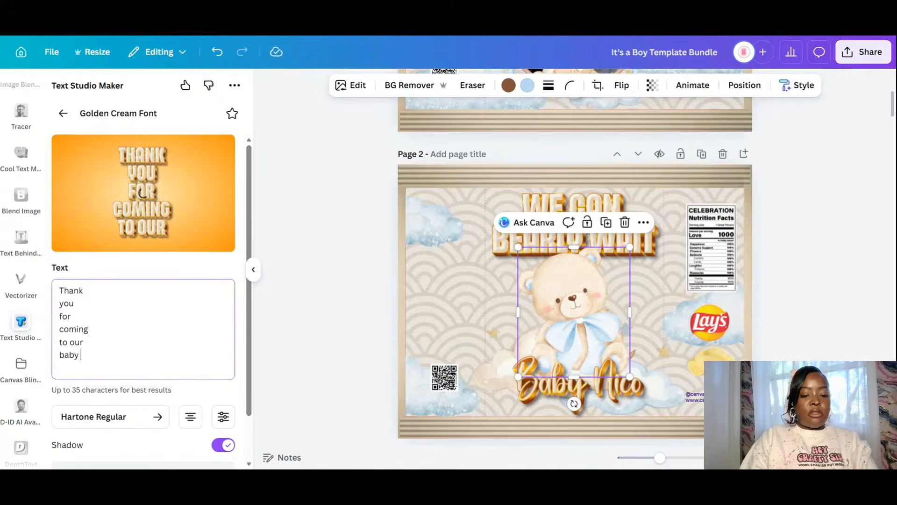
key(Return)
text(showe)
text(r!)
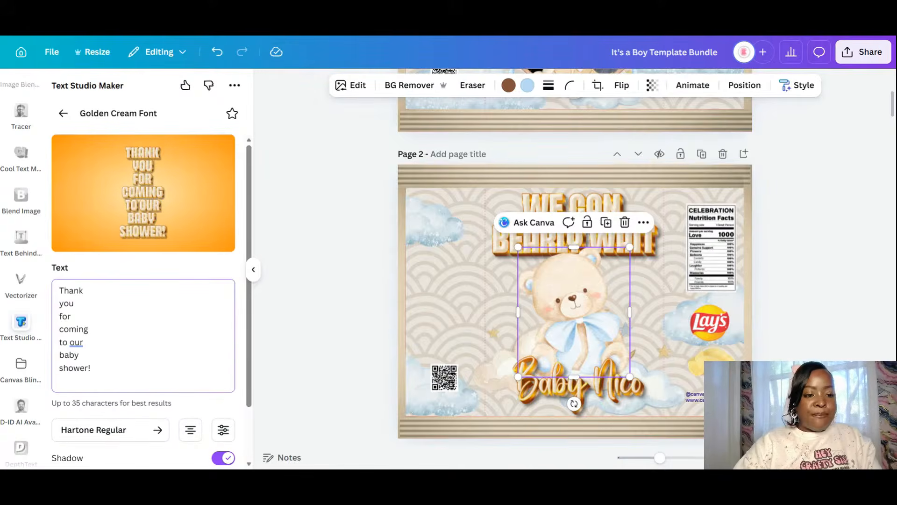
scroll(143, 299, down, 1)
scroll(143, 299, down, 1)
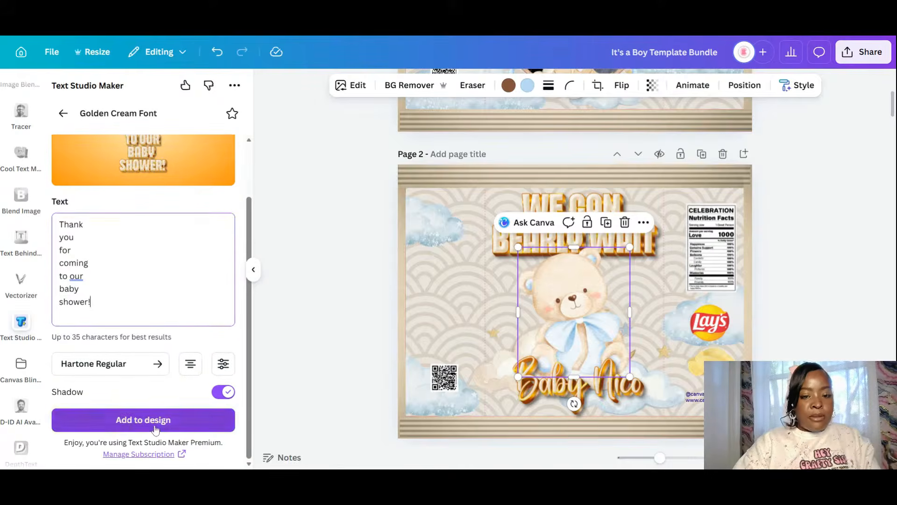
click(143, 419)
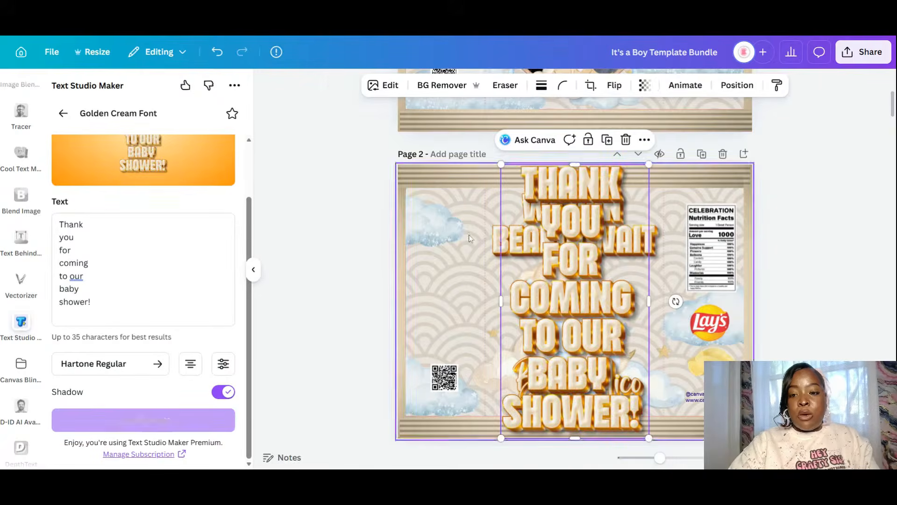
- Shrink the thank-you text into a column above the QR code, moving the QR code down-left
drag(645, 164, 558, 312)
drag(533, 379, 439, 301)
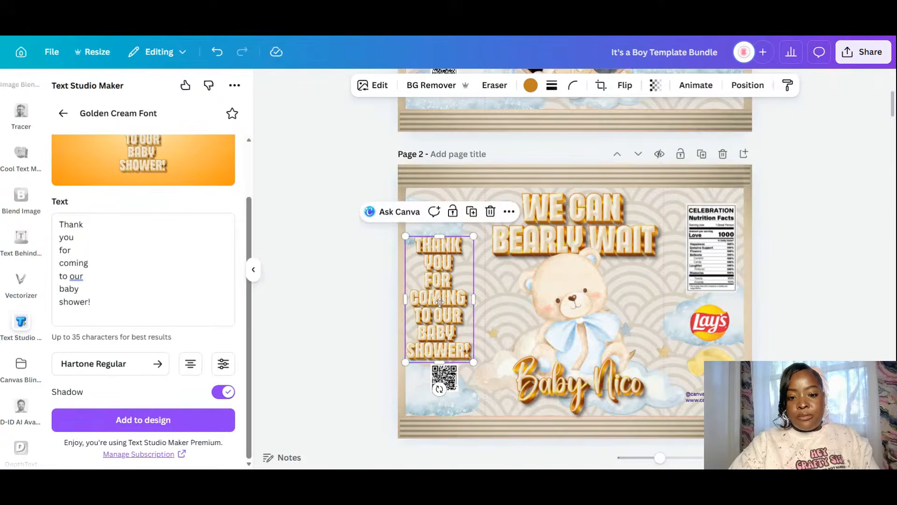
click(447, 382)
mouse_move(448, 383)
mouse_down()
mouse_move(439, 403)
mouse_move(441, 396)
mouse_up()
drag(442, 291, 446, 301)
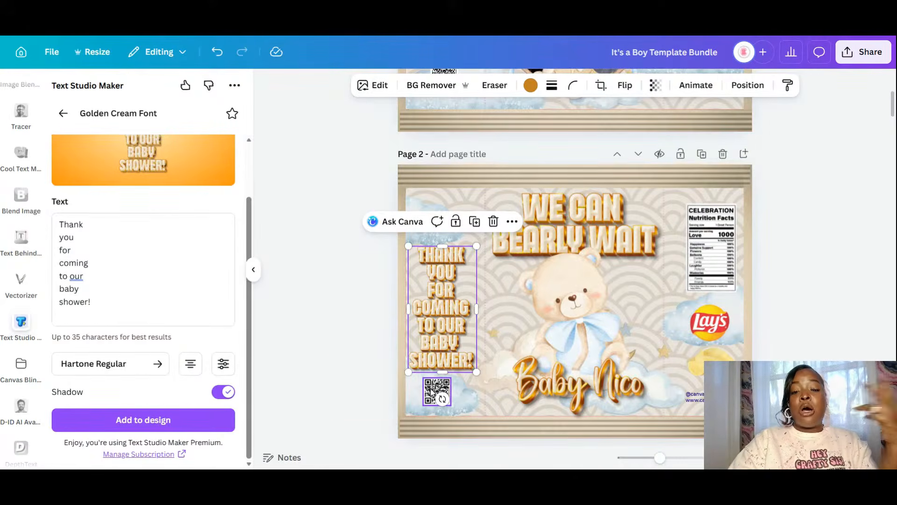
- Trim the cloud image behind the thank-you text from its left edge
click(340, 391)
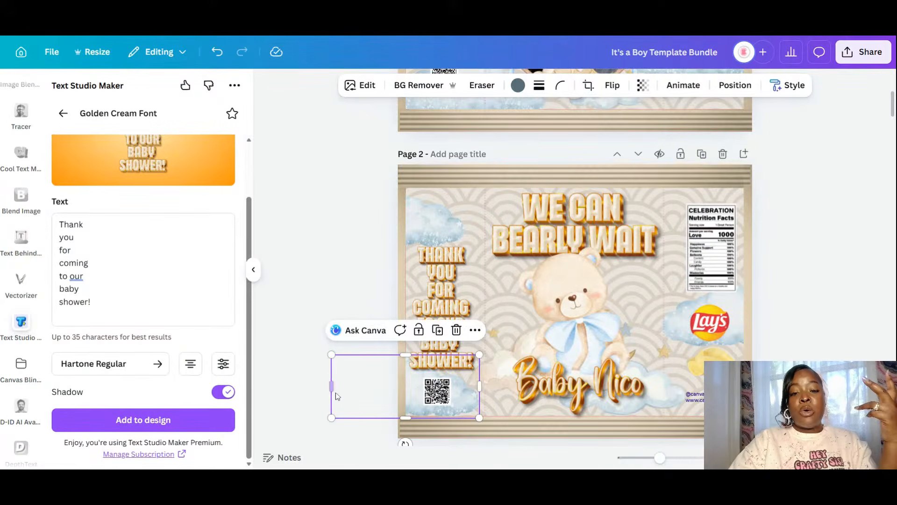
drag(332, 388, 394, 389)
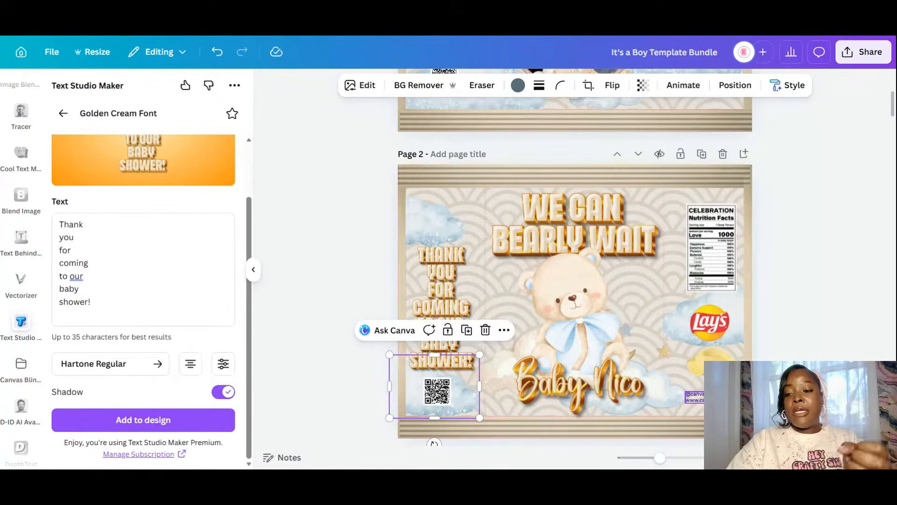
click(695, 397)
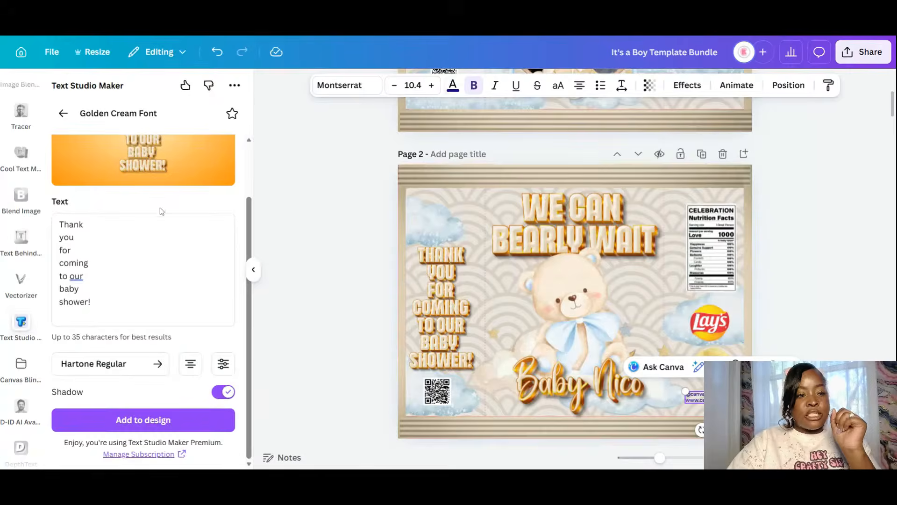
- Colour the credit text brown #6F370C, sampled by eyedropper from the BEARLY WAIT lettering
click(453, 86)
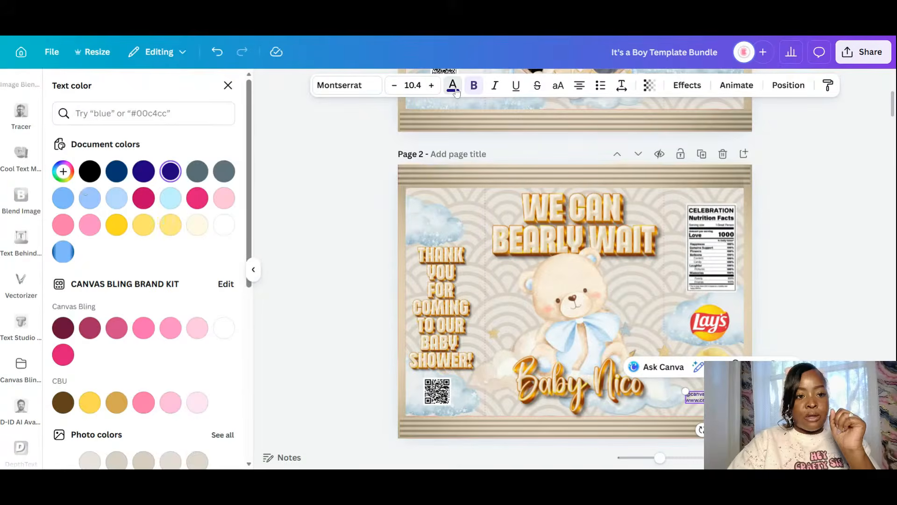
click(63, 171)
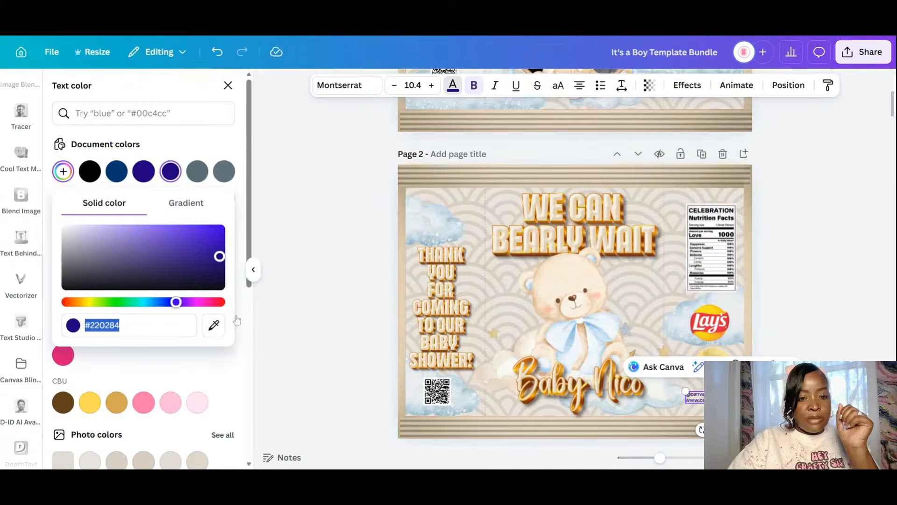
click(214, 328)
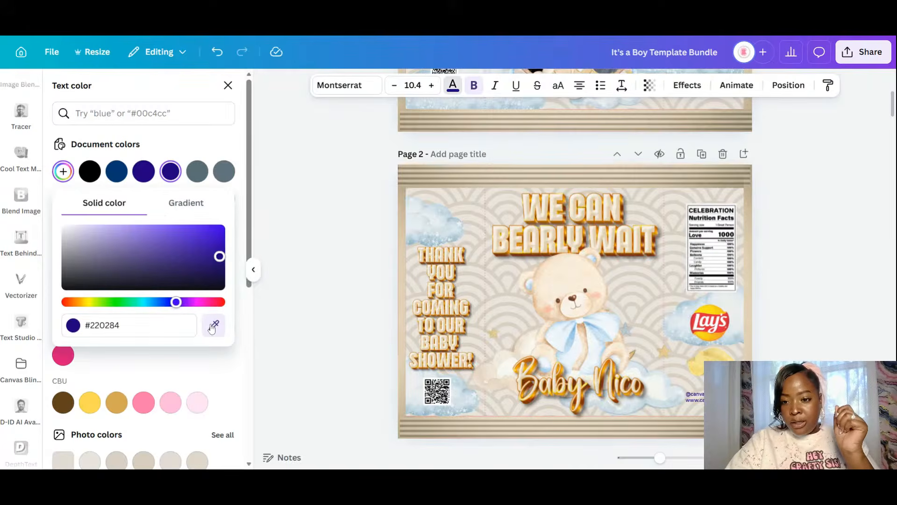
click(653, 247)
click(789, 367)
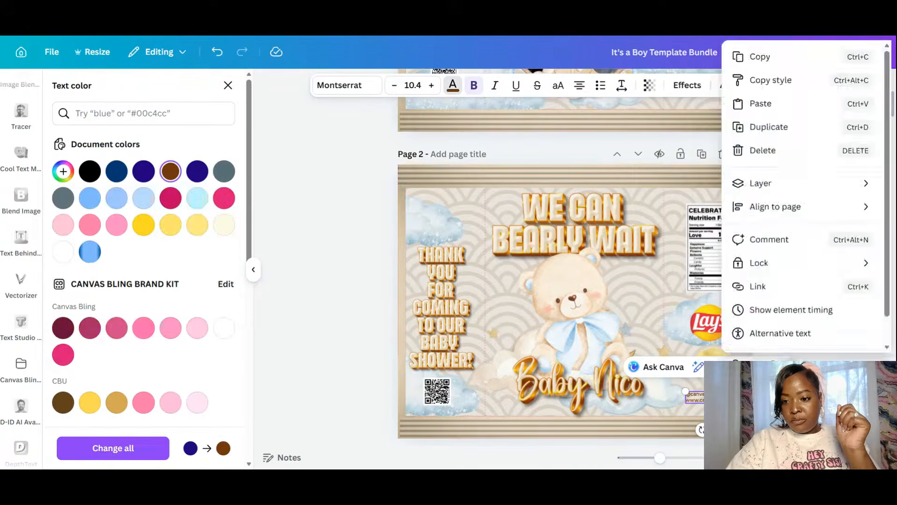
click(802, 393)
click(801, 393)
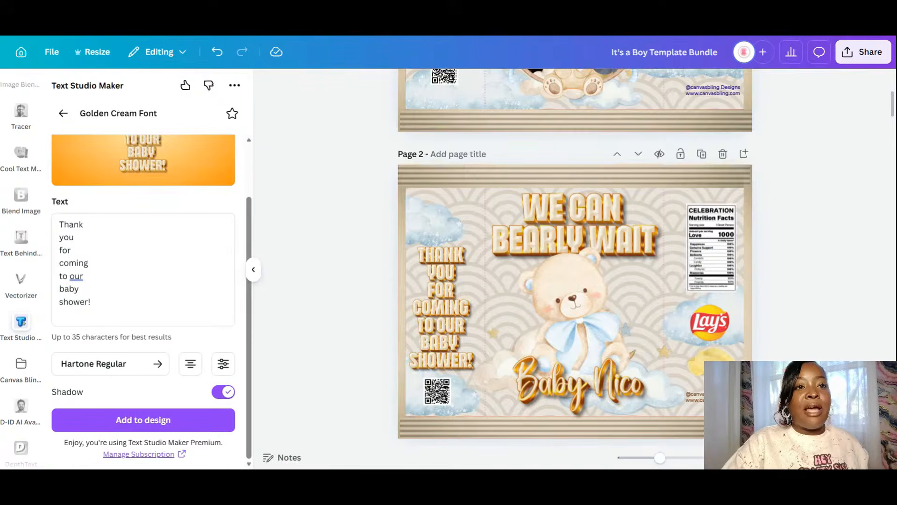
- Duplicate the teddy bear, shrink the copy and move it to page 2's top-left
click(603, 324)
click(606, 223)
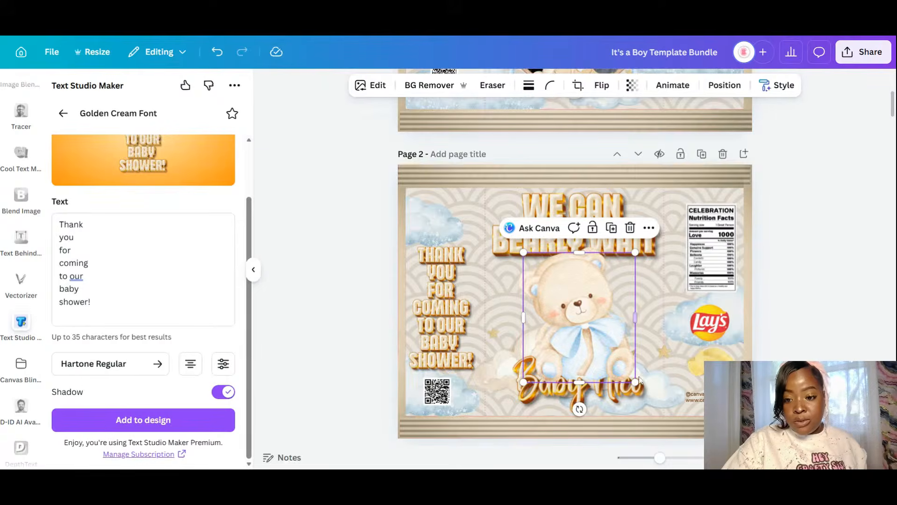
drag(630, 372, 577, 313)
drag(534, 277, 450, 231)
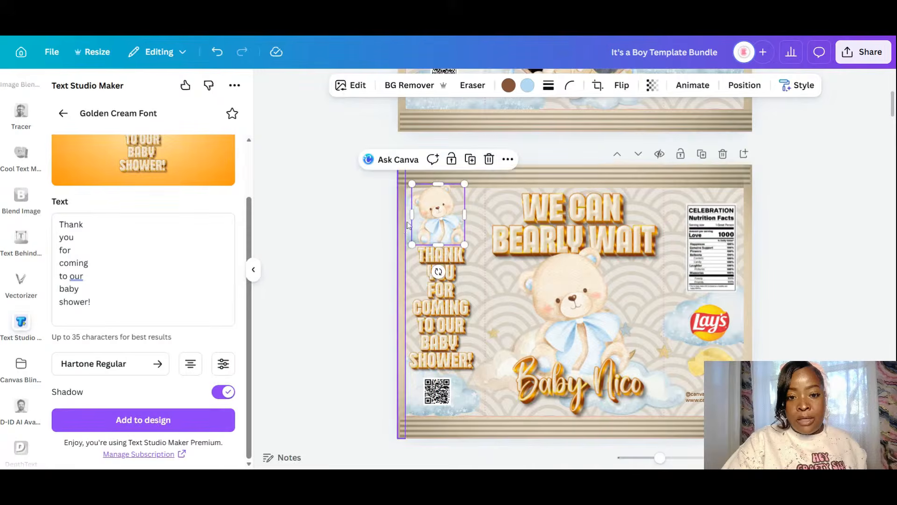
- Move the cloud image under the small bear and resize it to fit
click(406, 224)
click(413, 221)
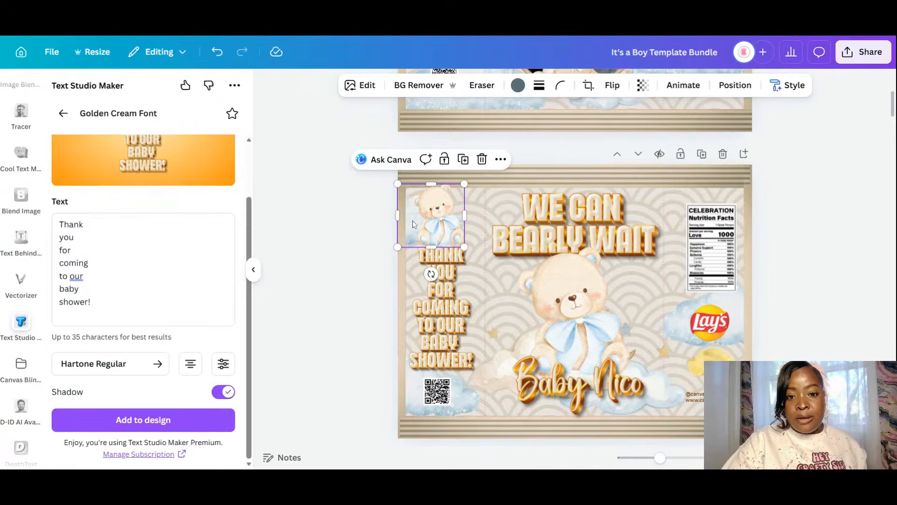
mouse_move(413, 221)
mouse_down()
mouse_move(483, 219)
mouse_move(405, 229)
mouse_up()
drag(482, 213, 471, 228)
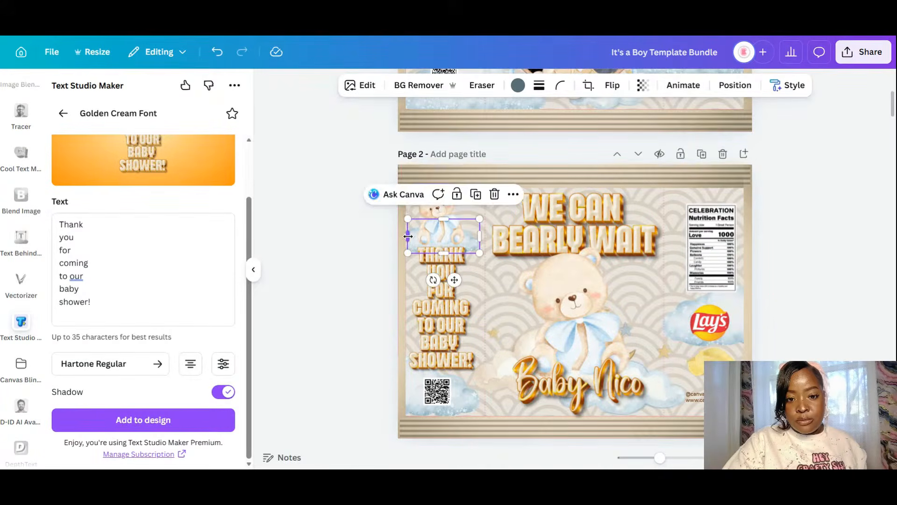
drag(408, 236, 401, 239)
- Nudge the thank-you text into place, then move it and the small bear down together
drag(442, 325, 447, 307)
click(332, 319)
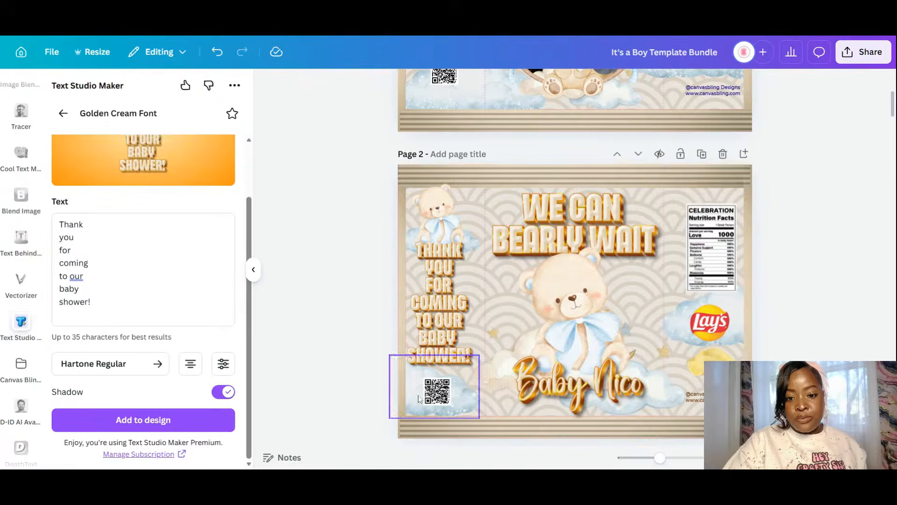
click(447, 216)
shift+click(445, 321)
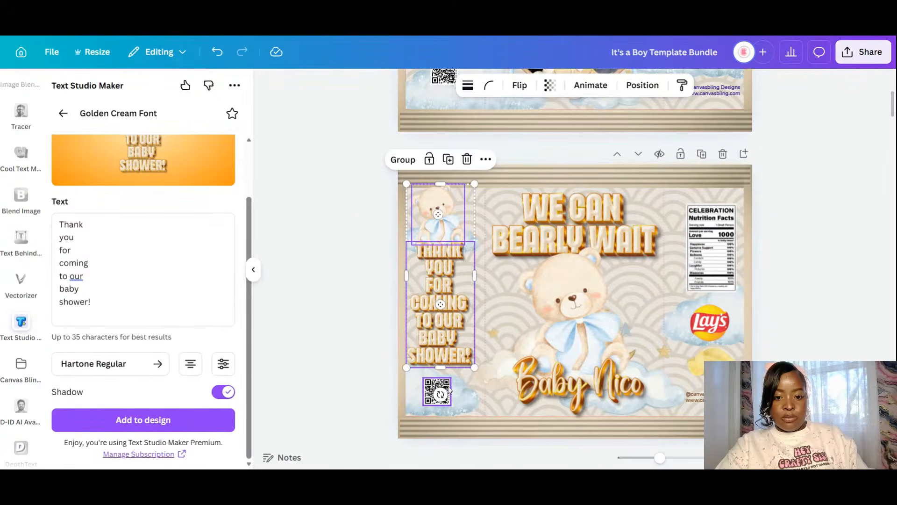
drag(456, 292, 455, 302)
click(334, 337)
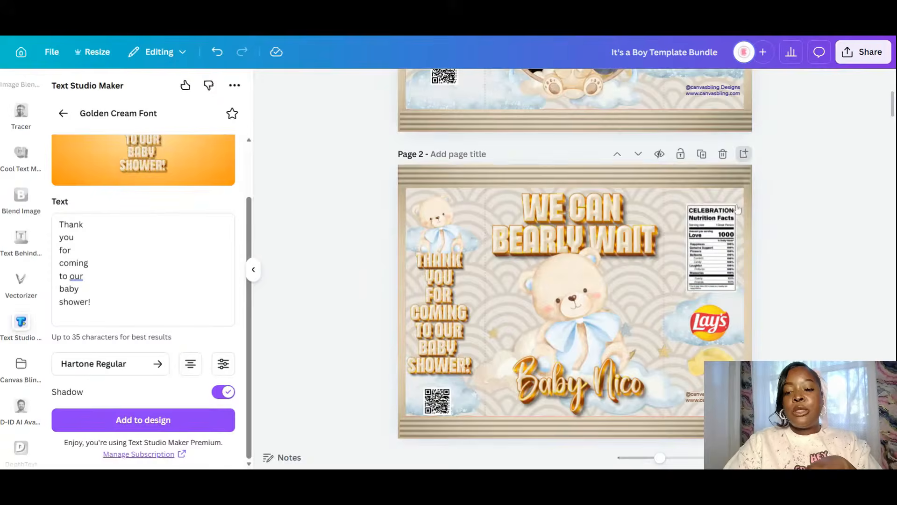
- Add a new blank page 3 after page 2 with Ctrl+Enter
click(705, 341)
key(ctrl+Return)
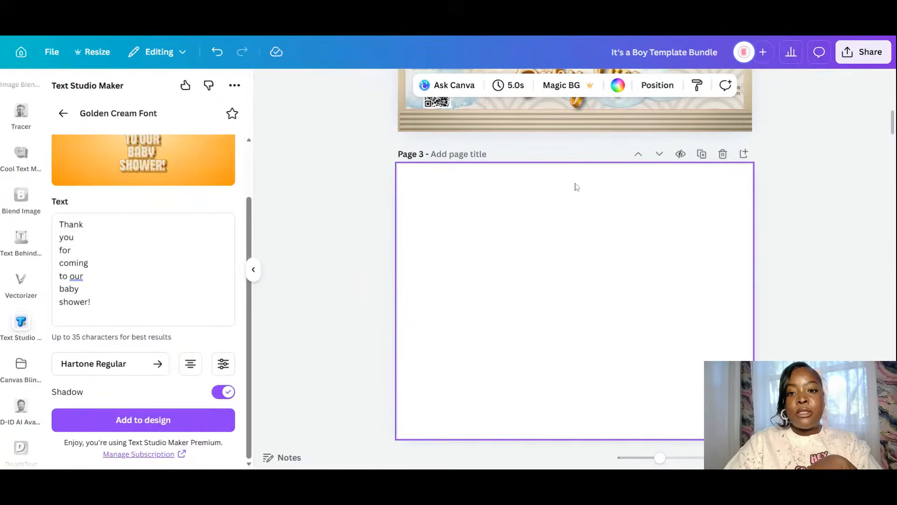
scroll(604, 252, up, 3)
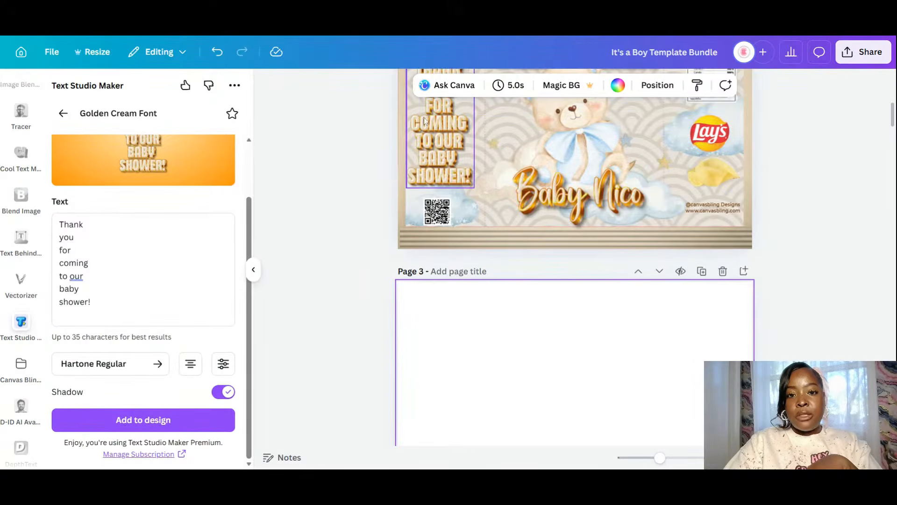
click(740, 192)
right_click(739, 192)
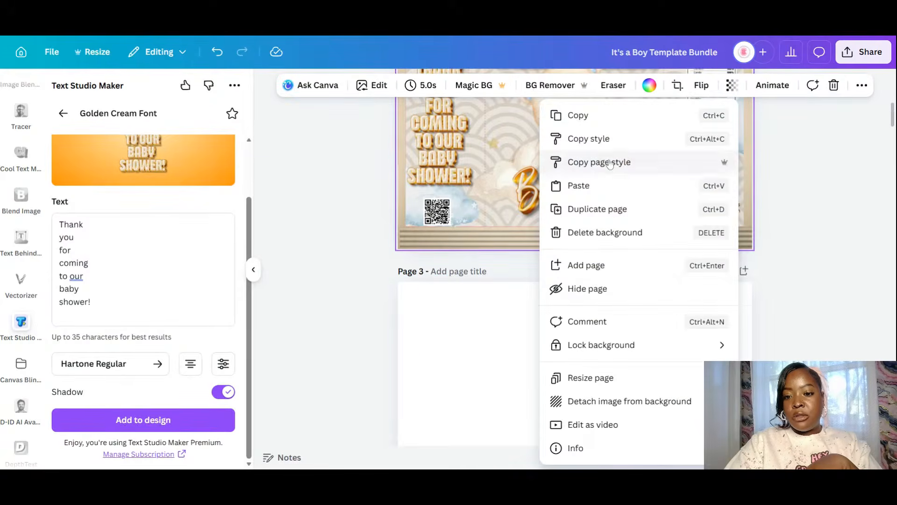
click(783, 234)
scroll(781, 233, down, 3)
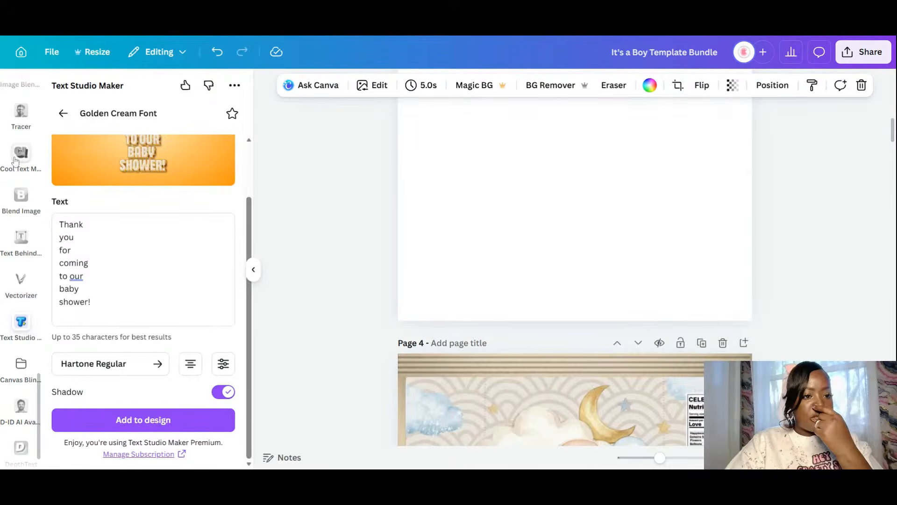
scroll(143, 280, up, 2)
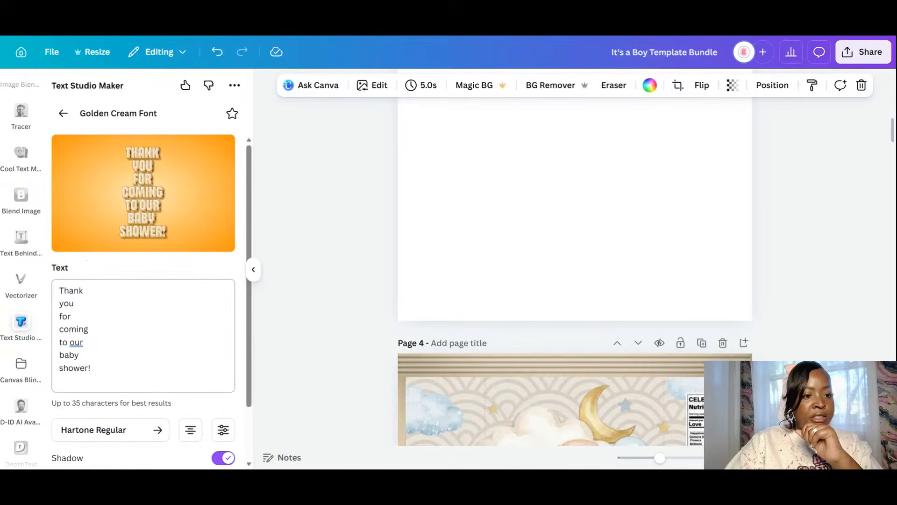
- Add golden text 'GOLDEN CREAM FONT' / 'From text studio maker' to page 3
key(ctrl+a)
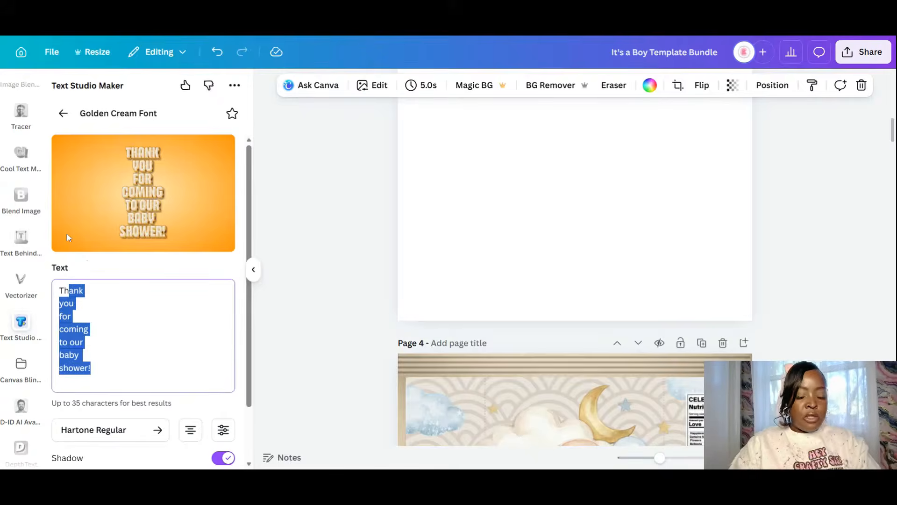
key(BackSpace)
text(GO)
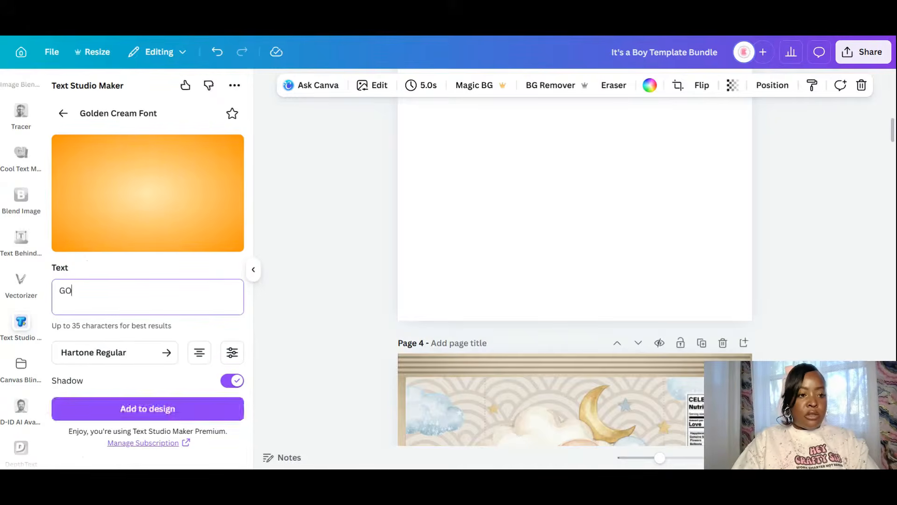
text(LDEN CR)
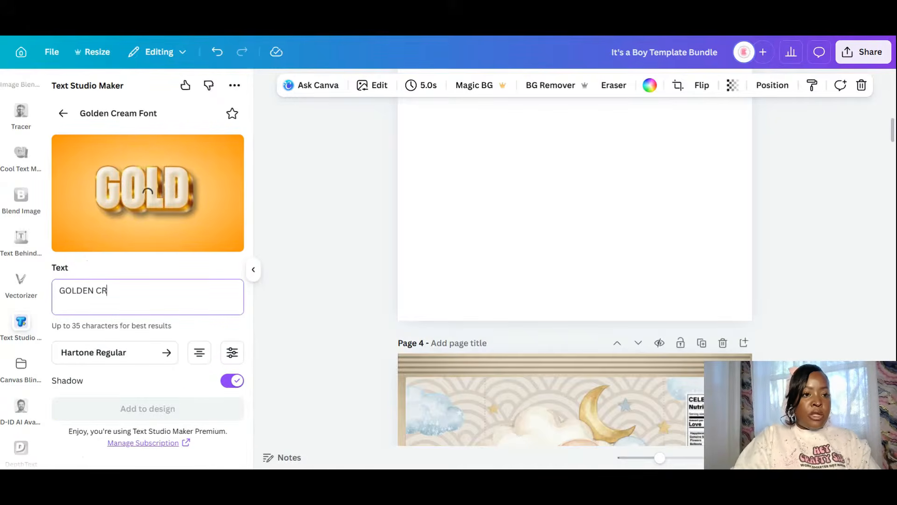
text(EAM FONT)
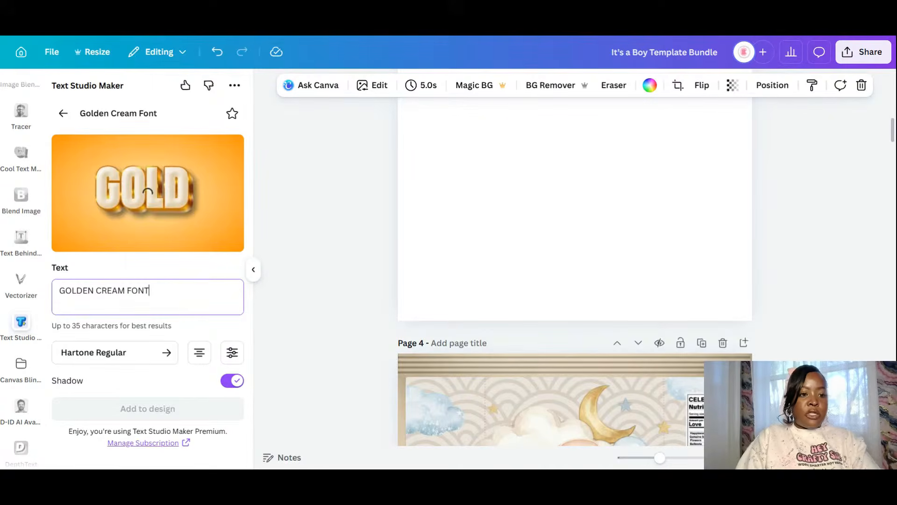
key(Return)
text(Fr)
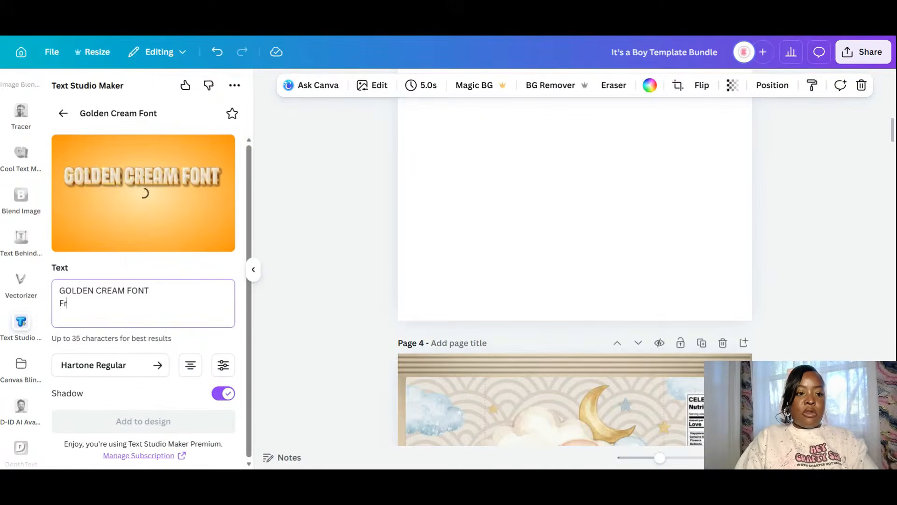
text(om text)
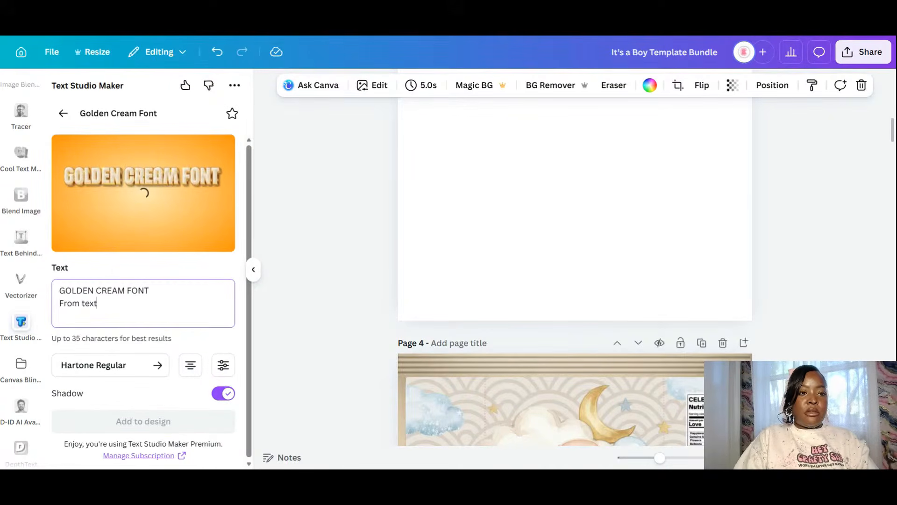
text( stu)
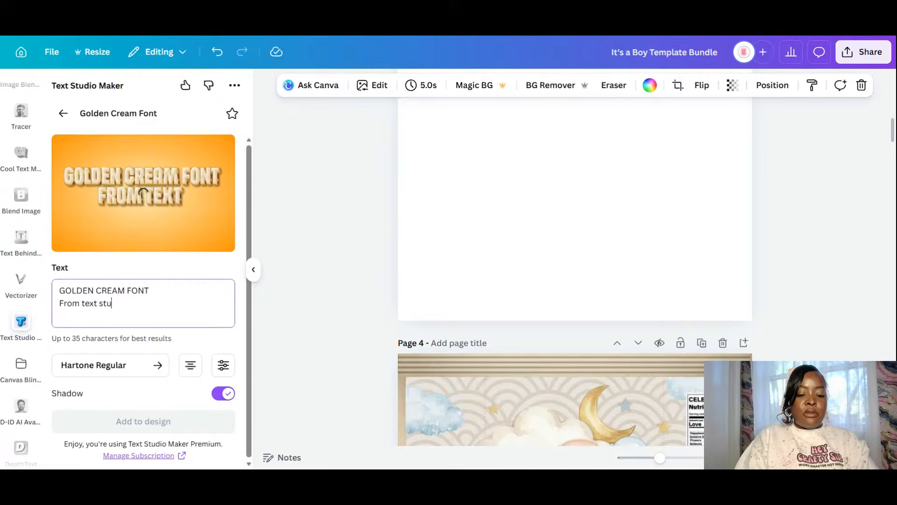
text(dio maker)
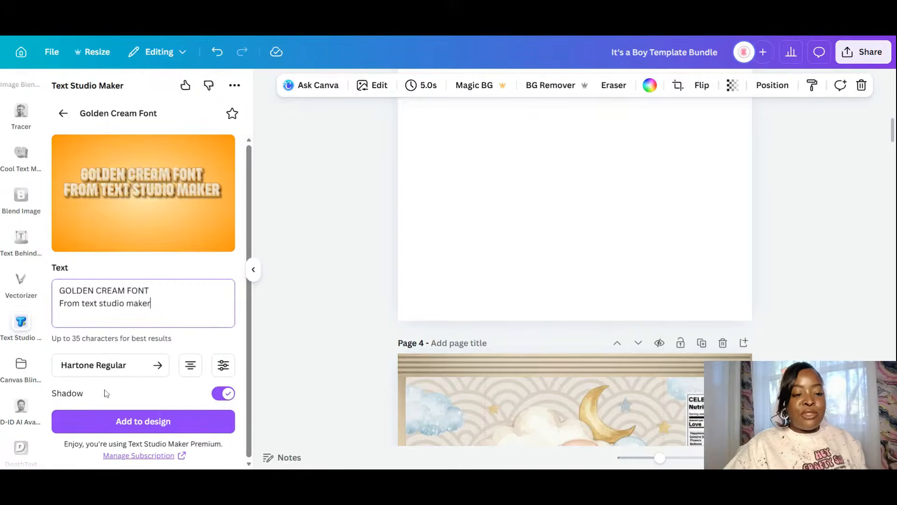
click(108, 424)
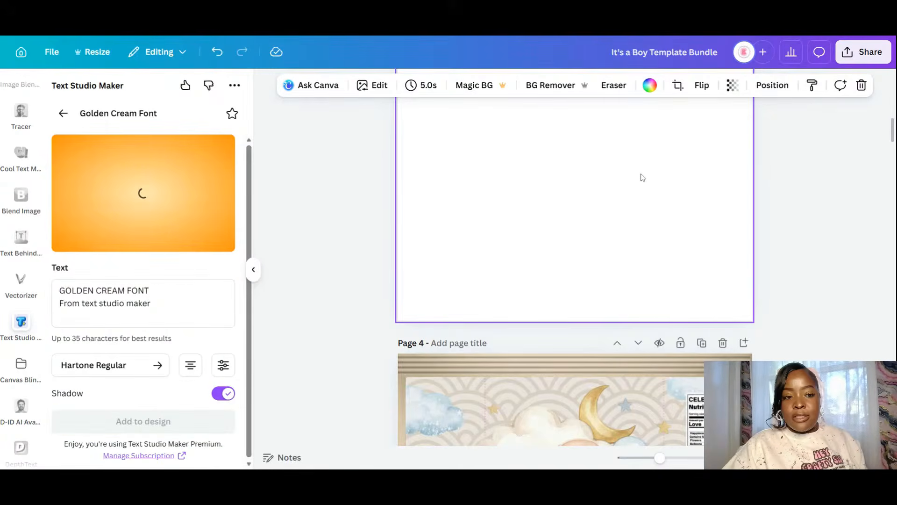
- Shrink and centre the title on page 3, then change the generator text to '(HARTONE REGULAR)'
scroll(618, 233, up, 2)
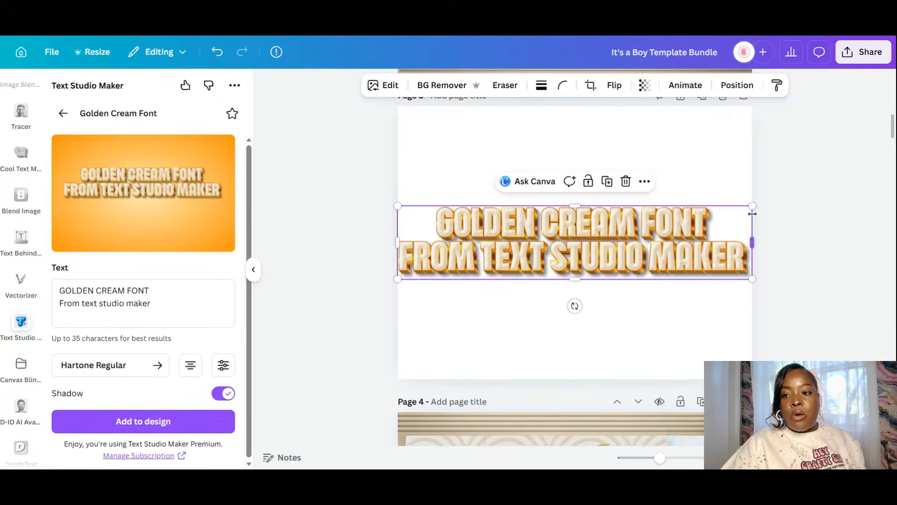
drag(752, 205, 646, 275)
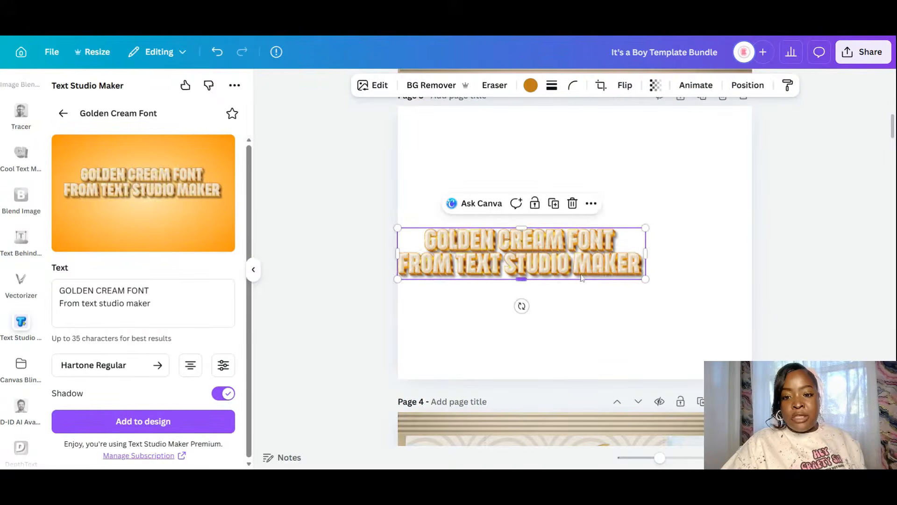
drag(536, 264, 635, 247)
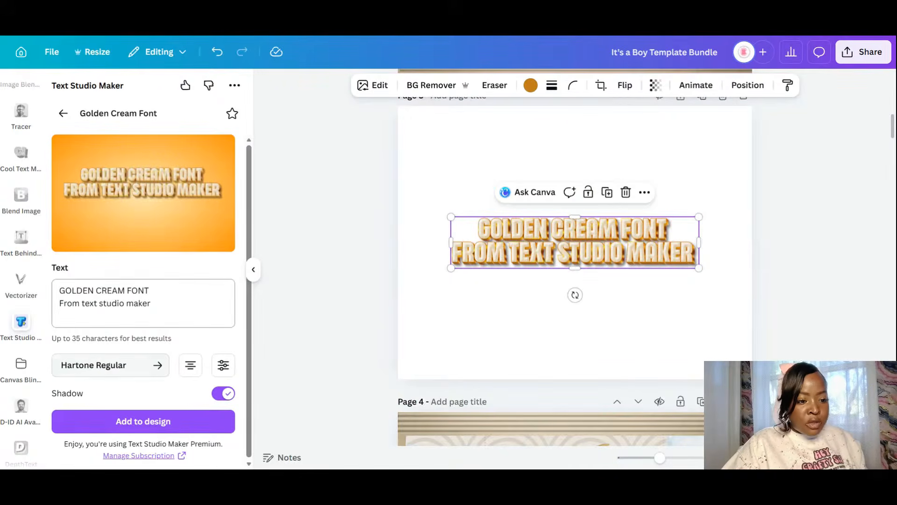
drag(152, 304, 47, 276)
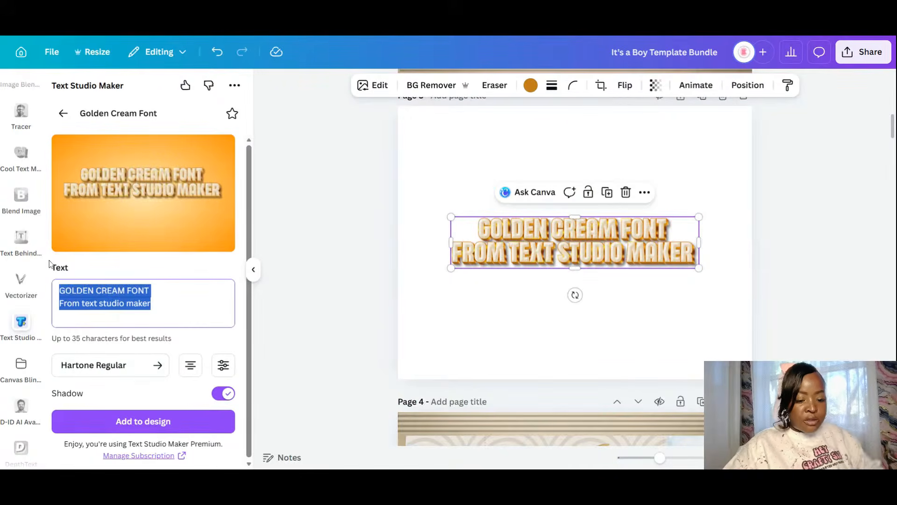
text(hA)
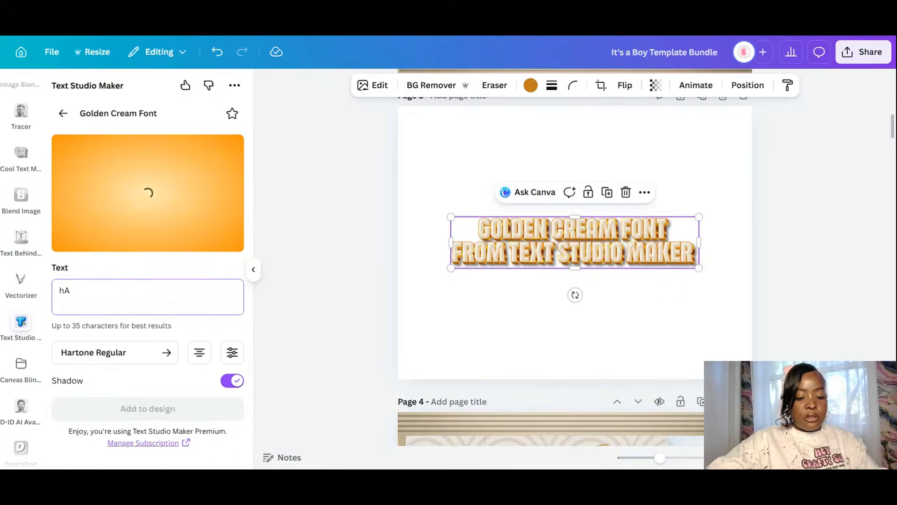
text(RTON)
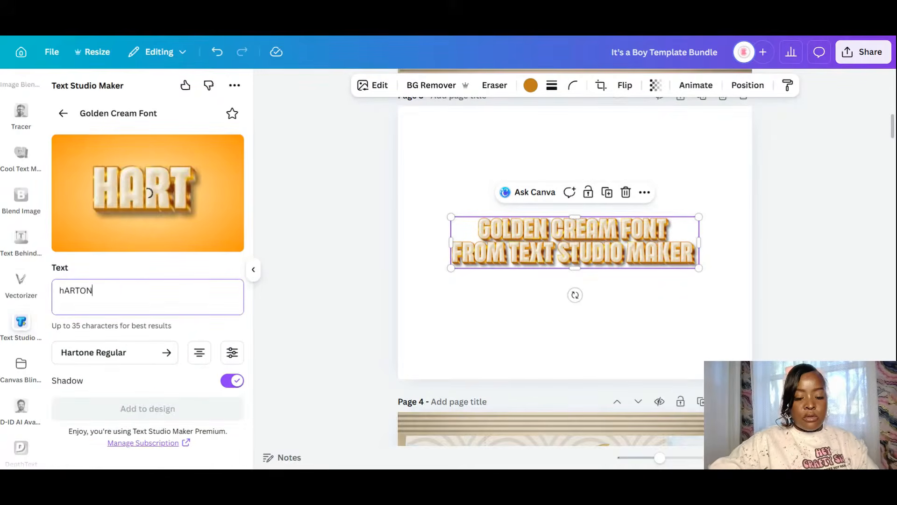
text(E R)
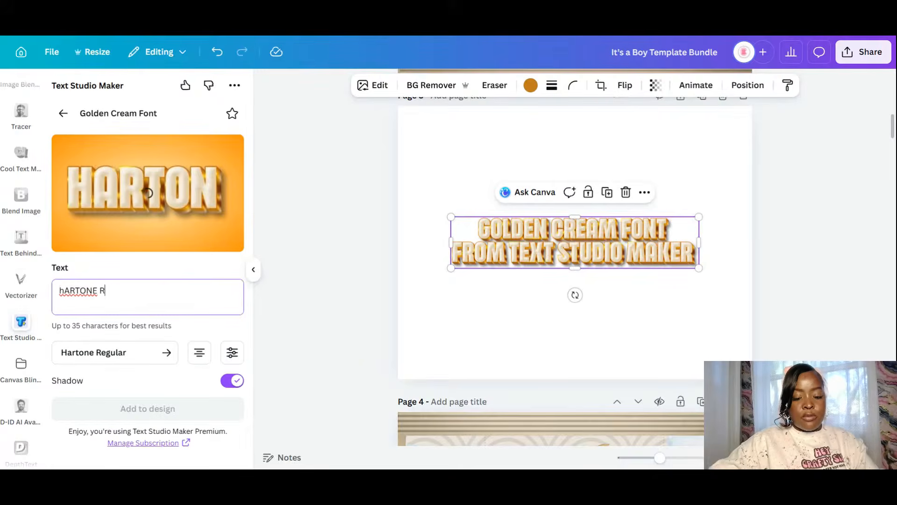
text(EGULAR)
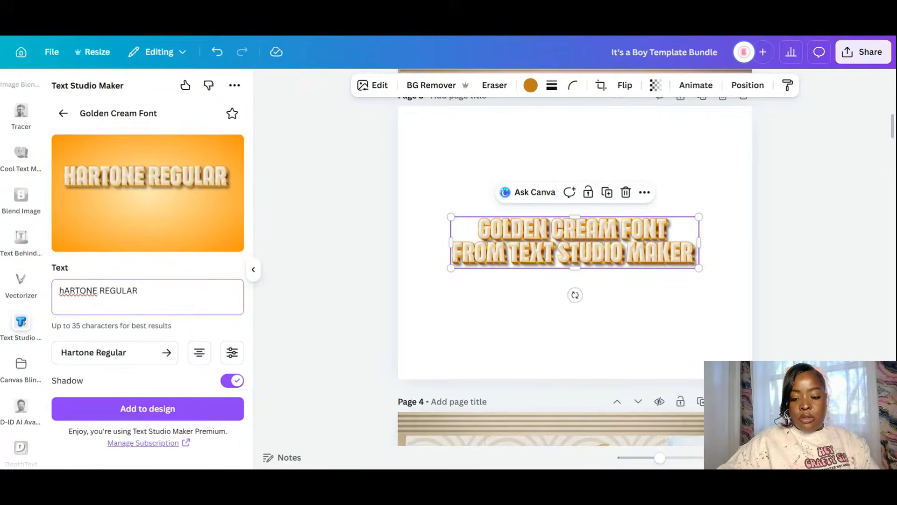
text())
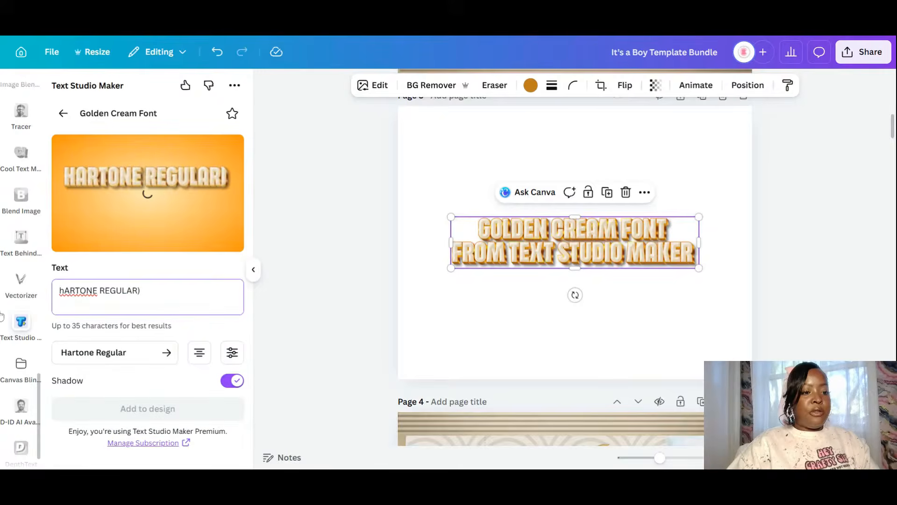
text(()
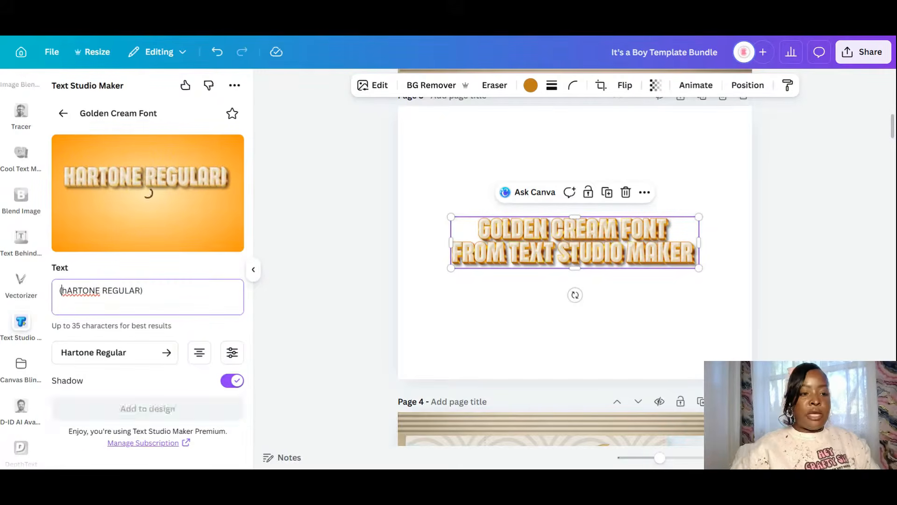
- Add the '(HARTONE REGULAR)' graphic, shrink it to subtitle size and centre it beneath the heading
click(160, 408)
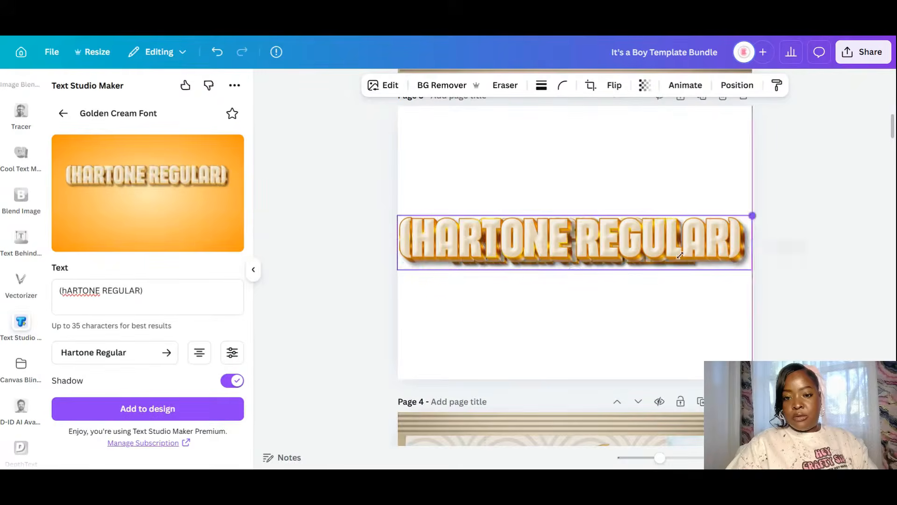
drag(680, 254, 542, 248)
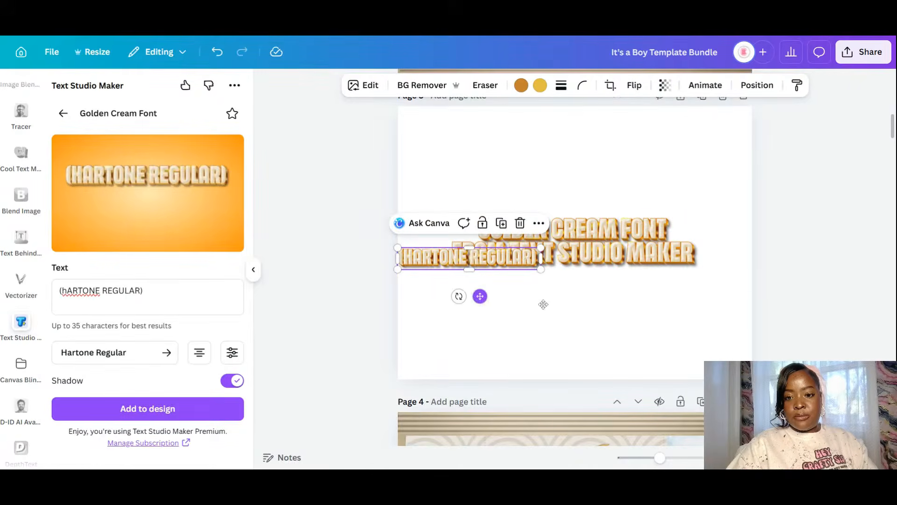
drag(543, 304, 615, 325)
click(673, 332)
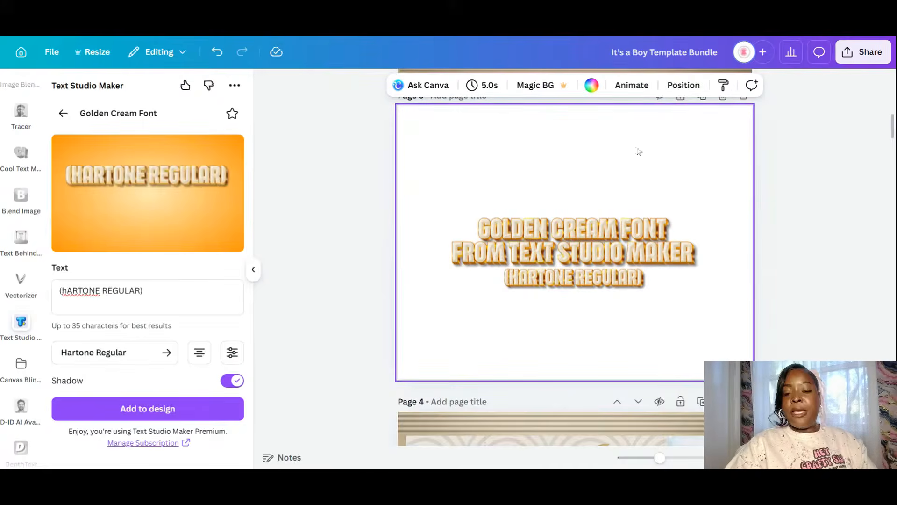
- Back out of Golden Cream to the trending text effects list, then reopen the Elements library
scroll(12, 139, up, 3)
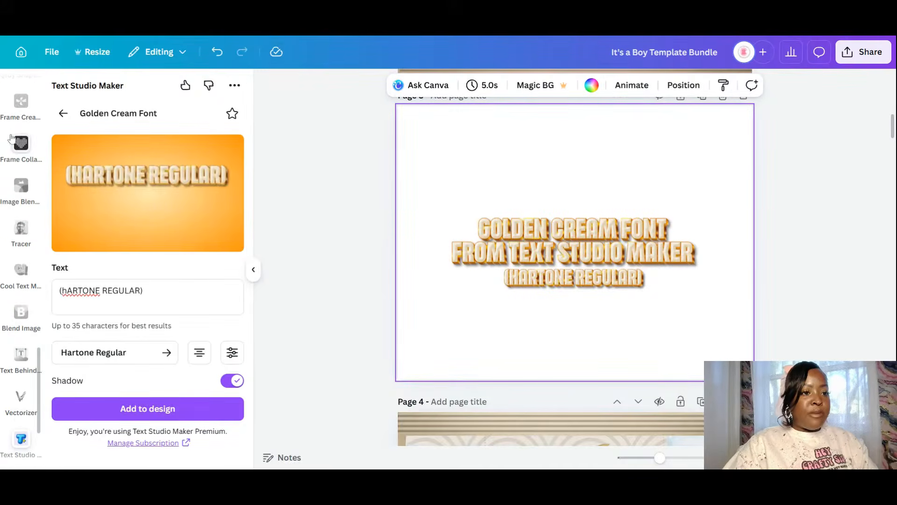
click(63, 113)
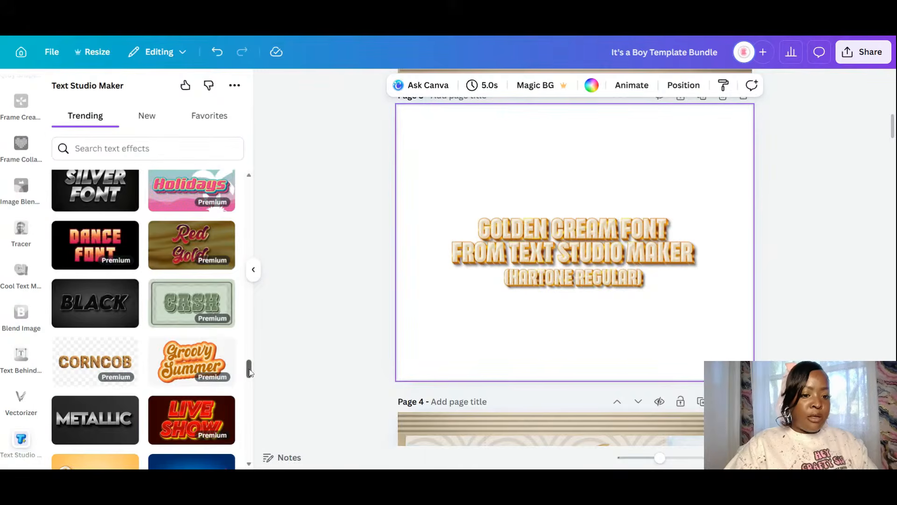
drag(251, 373, 276, 173)
scroll(1, 209, up, 1)
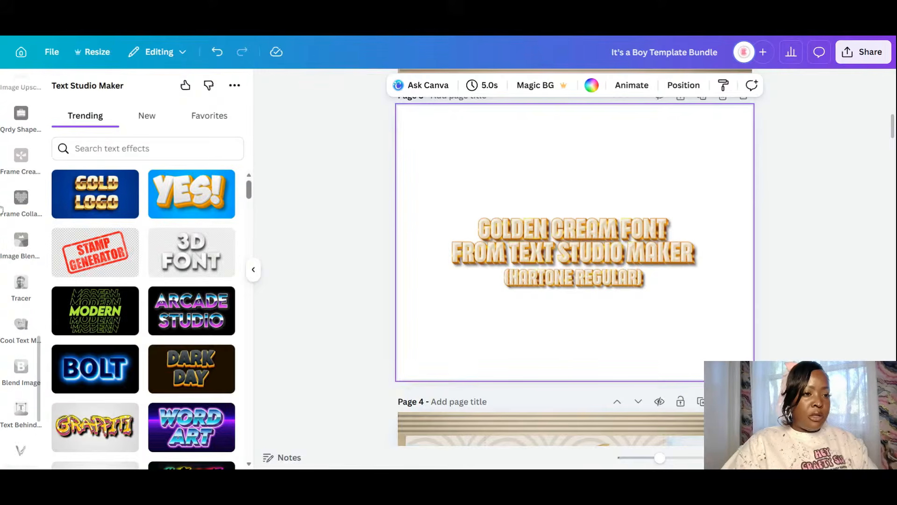
scroll(2, 209, up, 3)
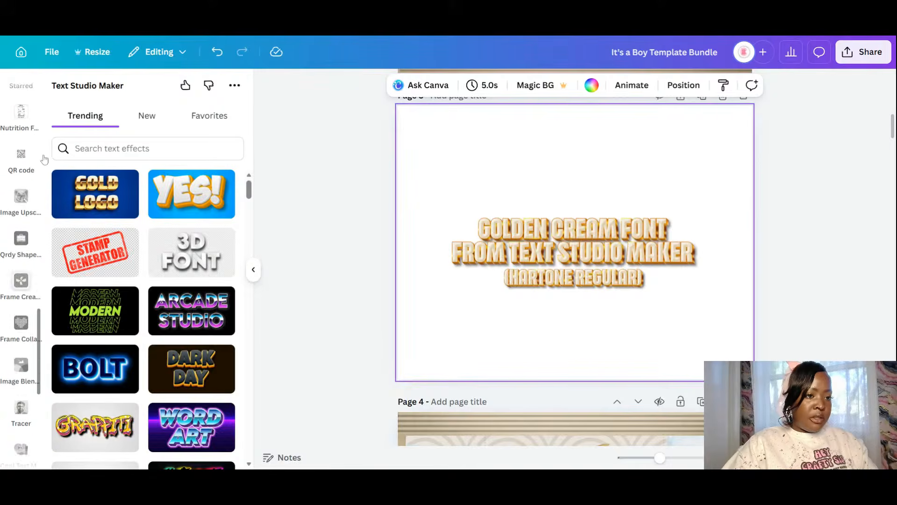
scroll(44, 159, up, 5)
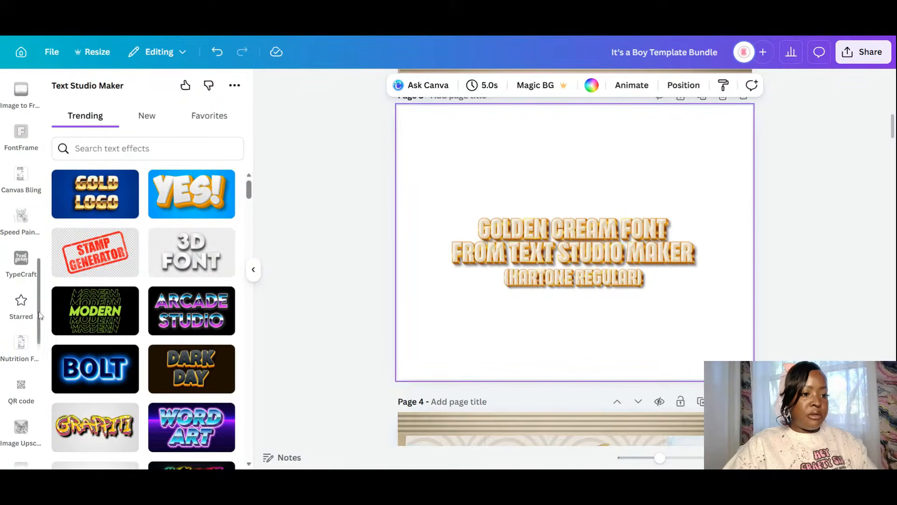
scroll(39, 316, up, 8)
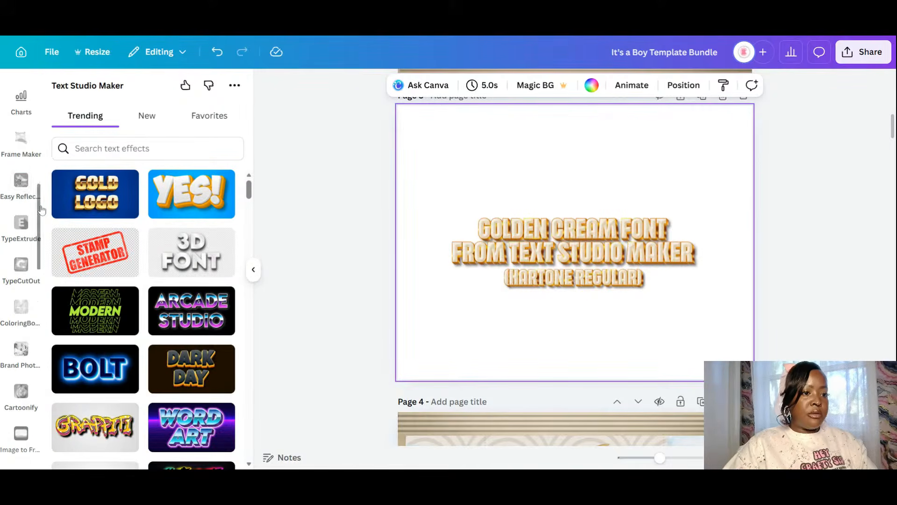
scroll(41, 210, up, 6)
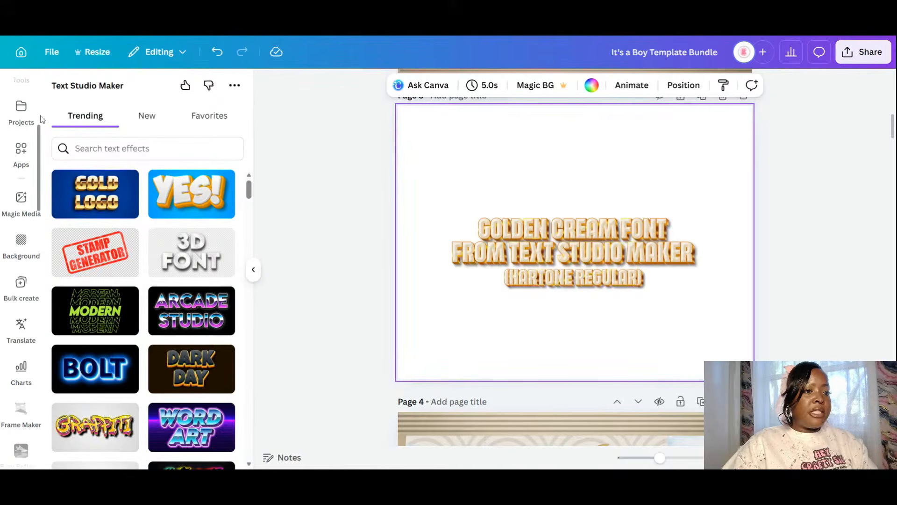
scroll(41, 118, up, 3)
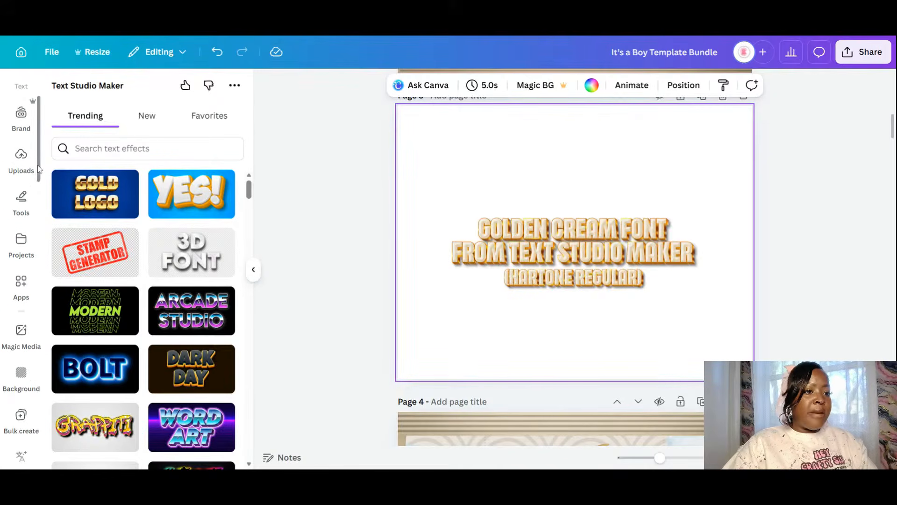
scroll(39, 169, up, 2)
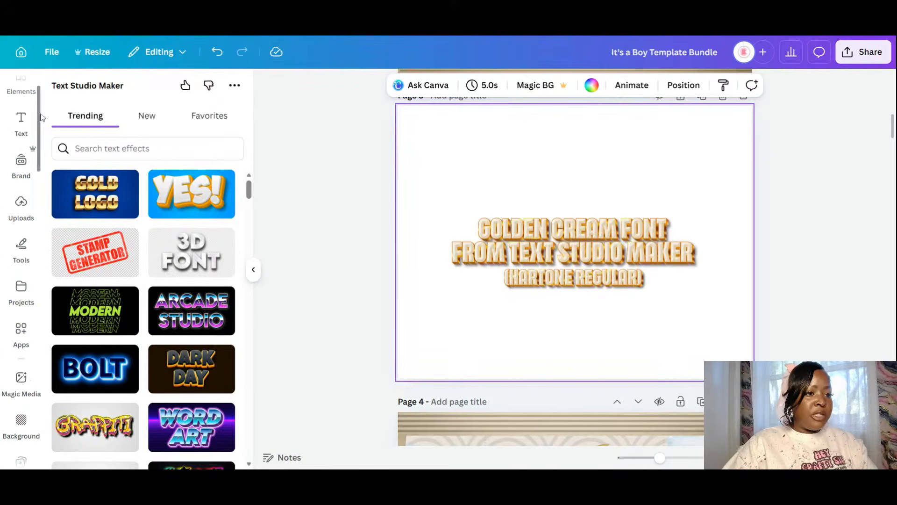
scroll(11, 128, up, 2)
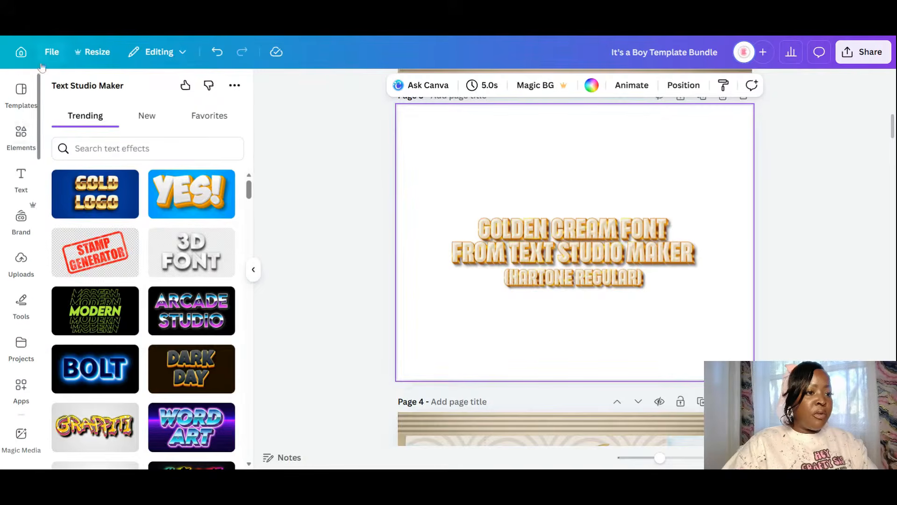
click(12, 131)
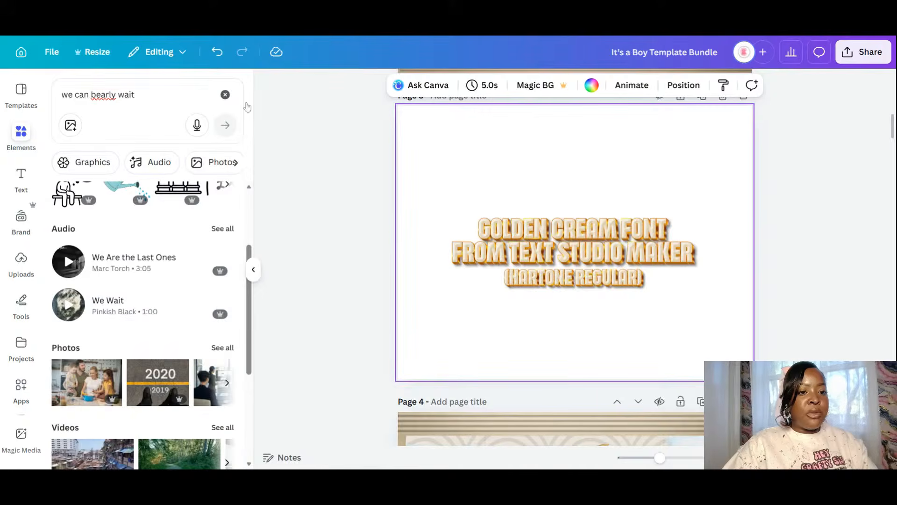
- Add the cream scalloped wave pattern from Recently used elements to page 3
click(225, 95)
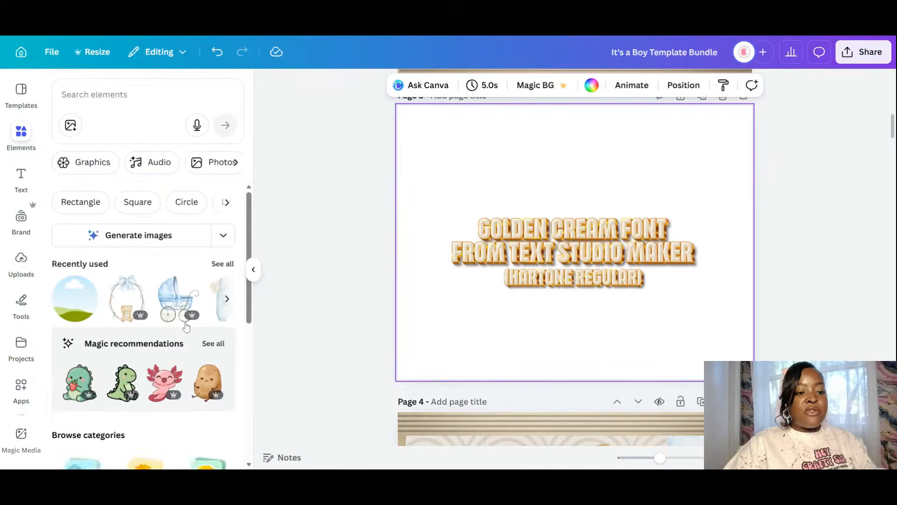
scroll(227, 230, down, 3)
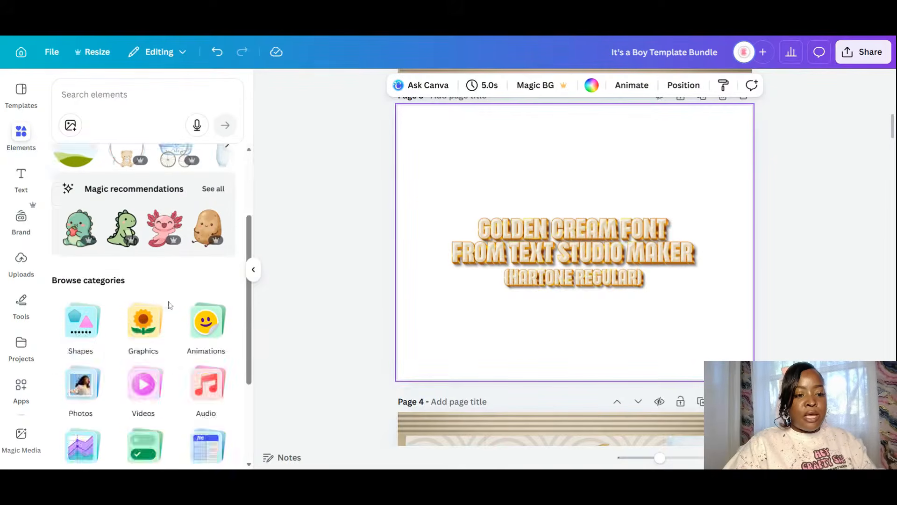
scroll(222, 228, up, 3)
click(220, 226)
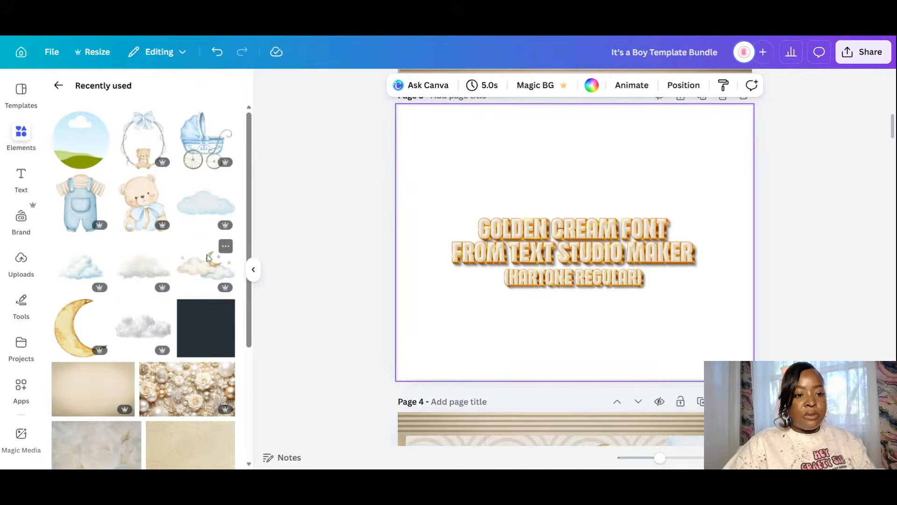
scroll(198, 293, down, 4)
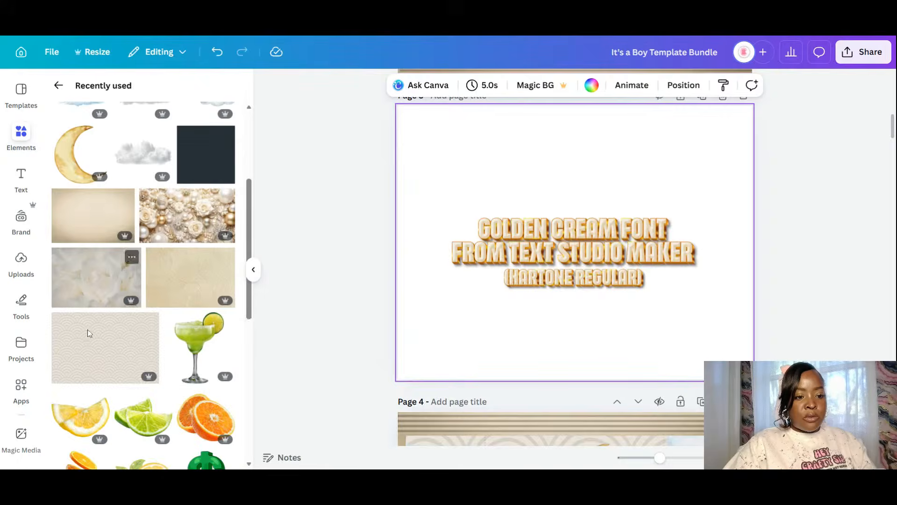
scroll(91, 333, down, 3)
click(113, 236)
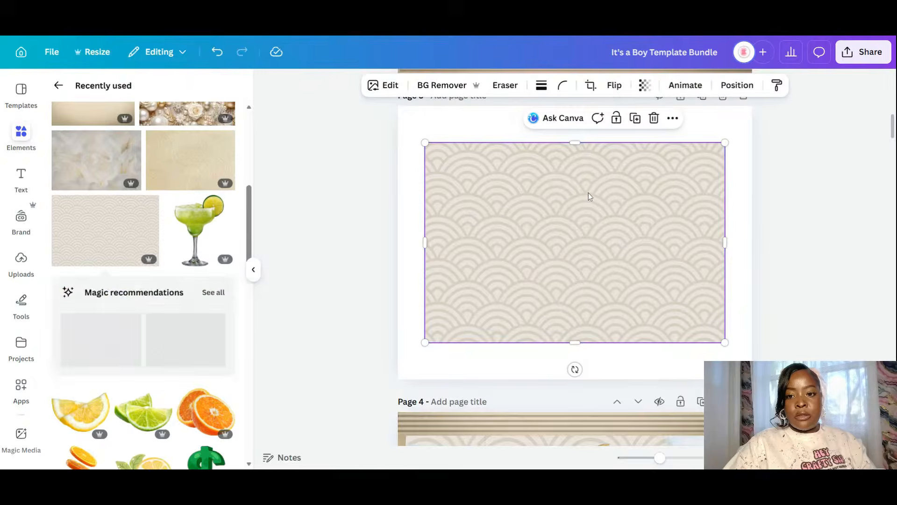
- Set the wave pattern as page 3's background behind the golden text
right_click(587, 197)
click(628, 402)
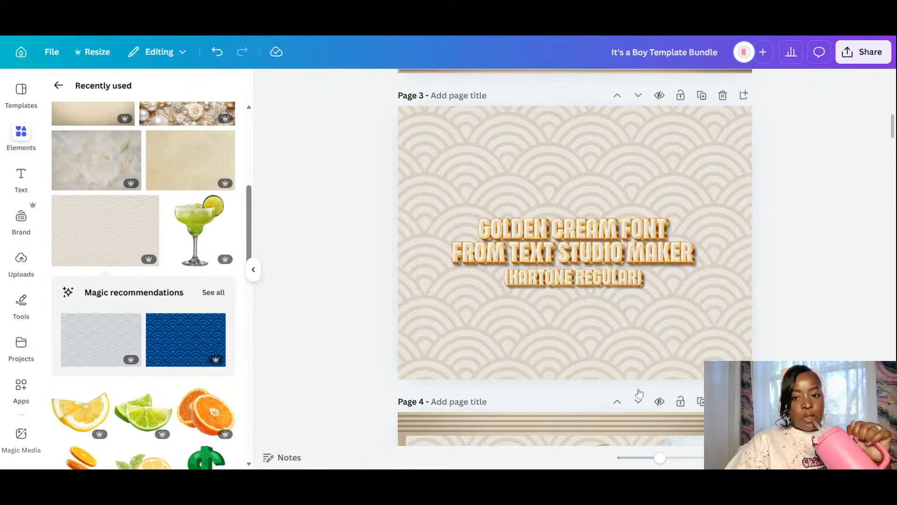
scroll(742, 280, up, 5)
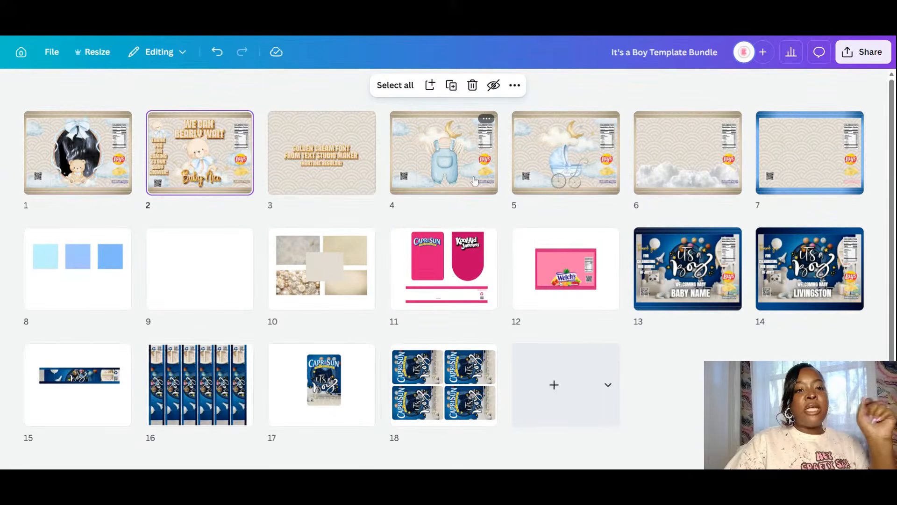
- Switch the editor to page 4's moon-and-clouds chip bag and start Text Studio Maker
click(465, 162)
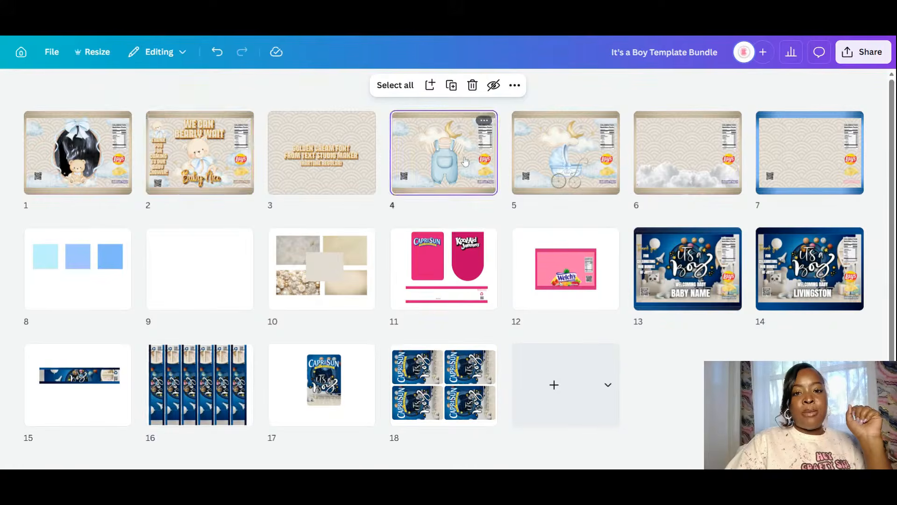
double_click(465, 162)
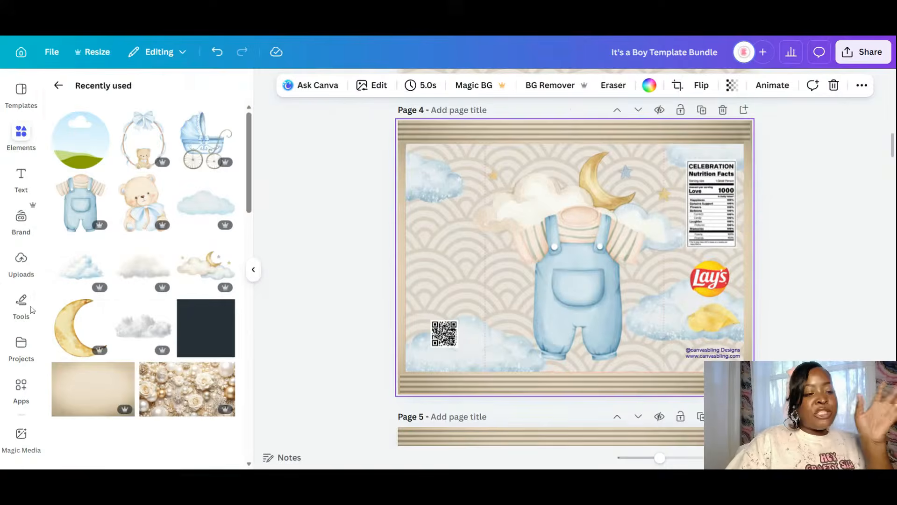
scroll(25, 374, down, 5)
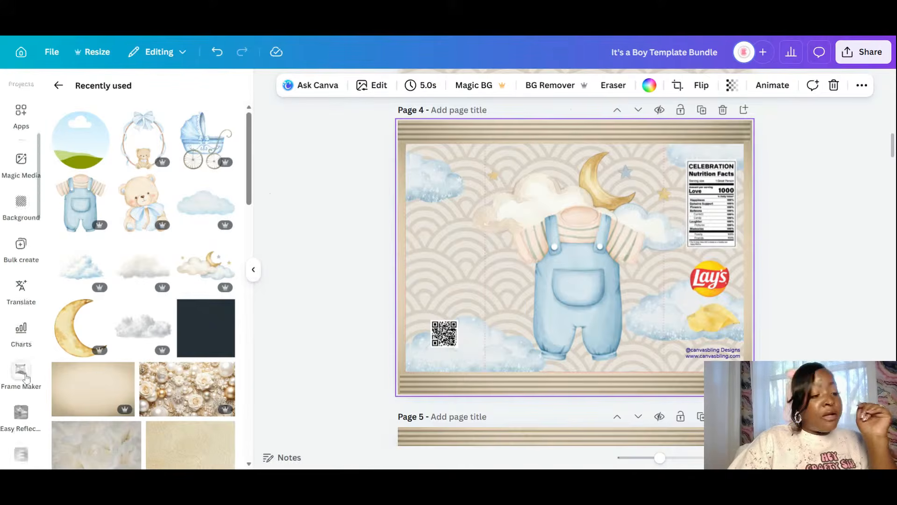
scroll(26, 377, down, 10)
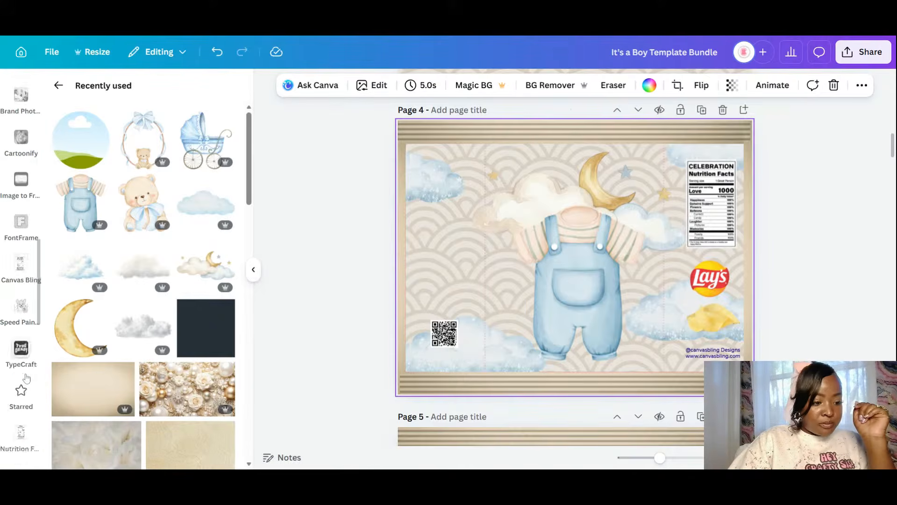
scroll(27, 378, down, 8)
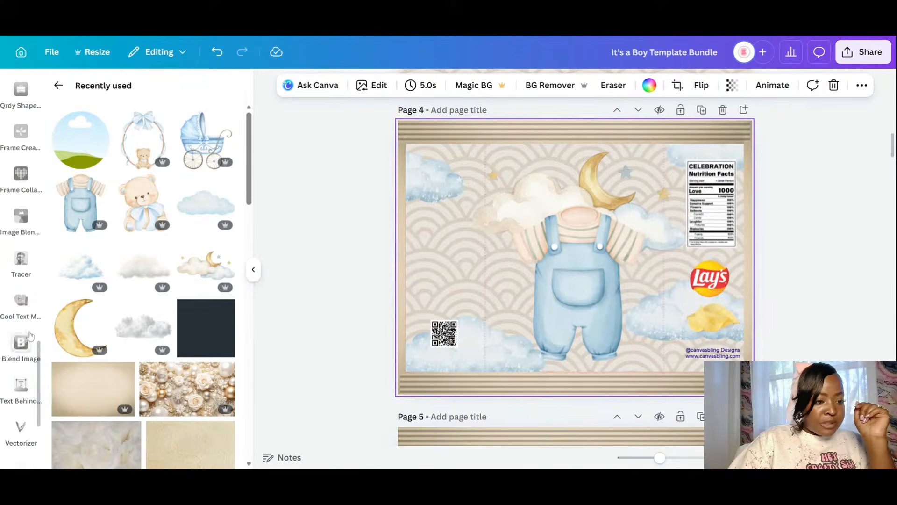
scroll(24, 317, down, 4)
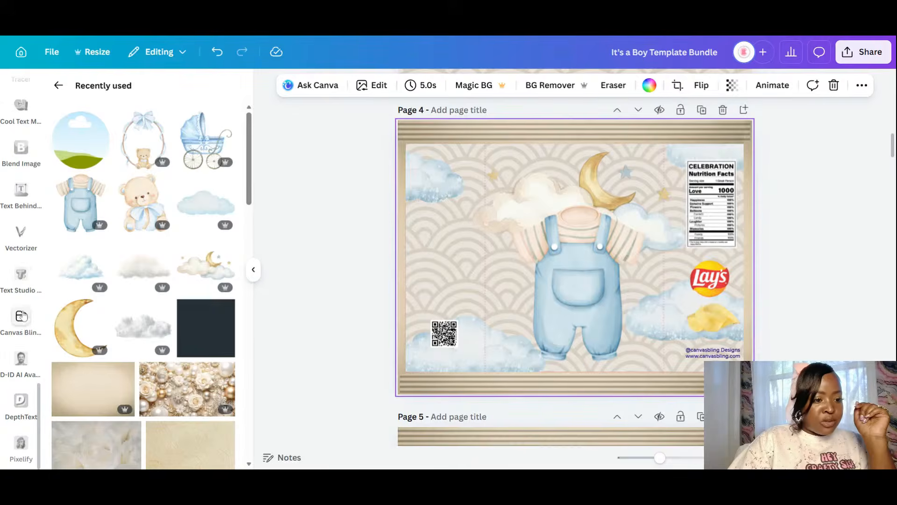
click(21, 276)
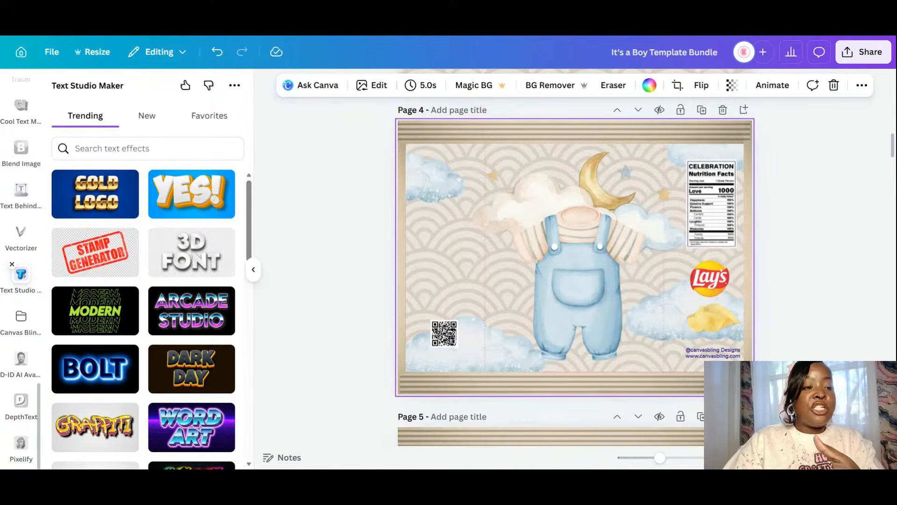
- Browse down through the Trending text effects in Text Studio Maker
scroll(97, 277, down, 5)
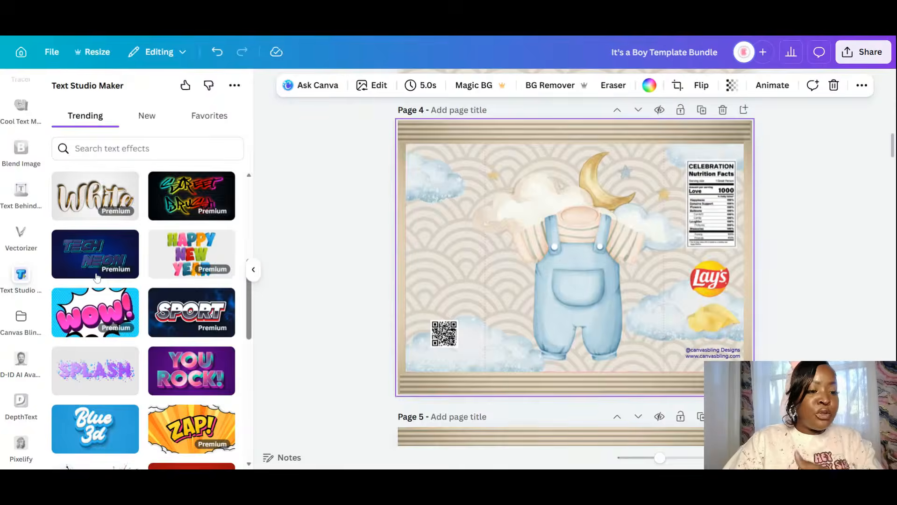
scroll(97, 277, down, 1)
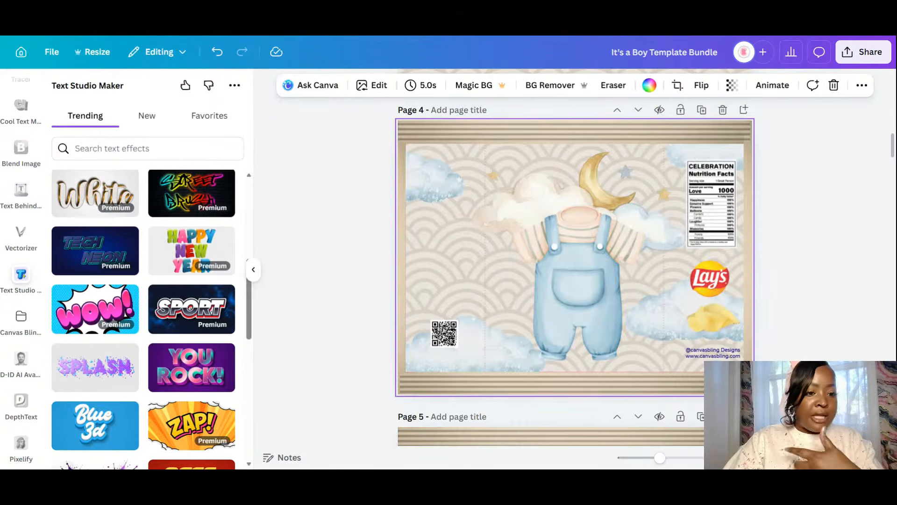
scroll(97, 277, down, 1)
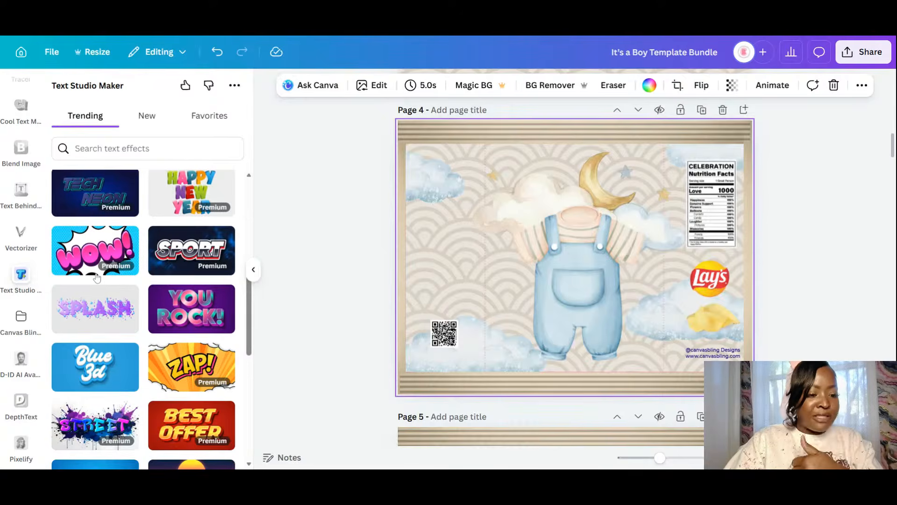
scroll(97, 277, down, 10)
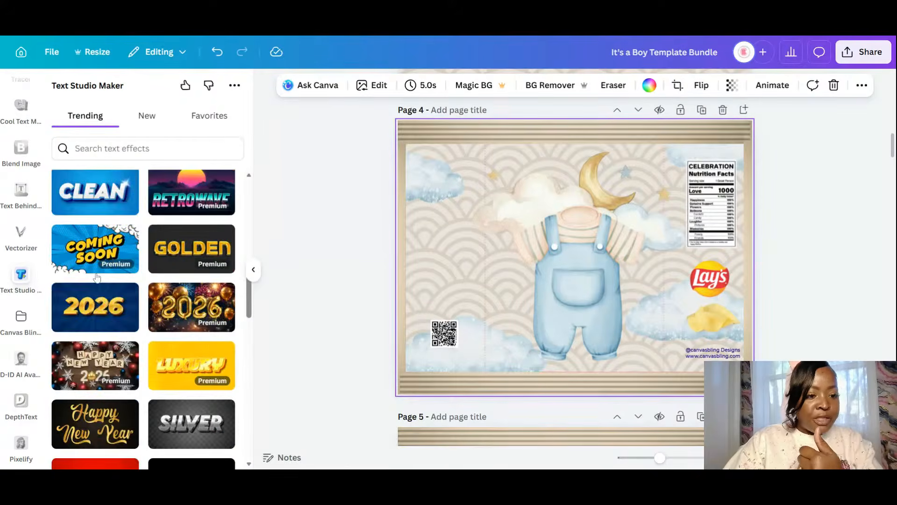
scroll(96, 277, down, 5)
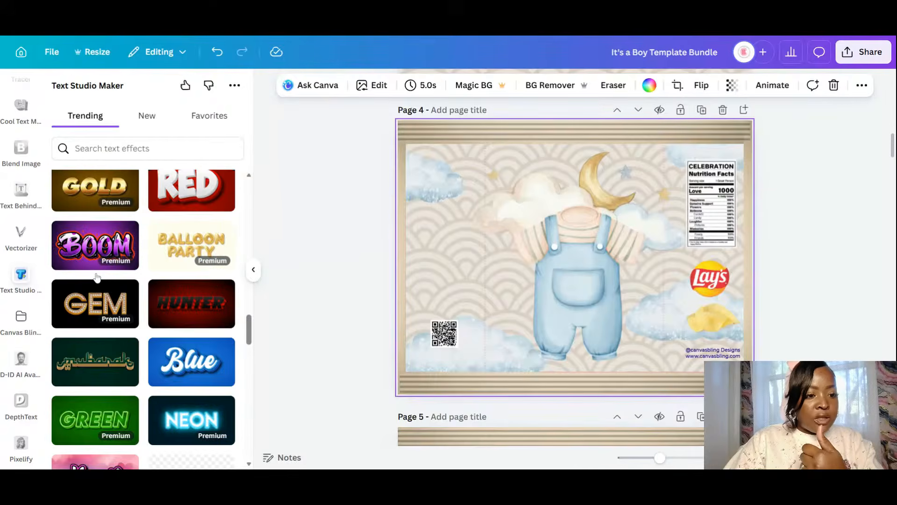
scroll(97, 277, down, 2)
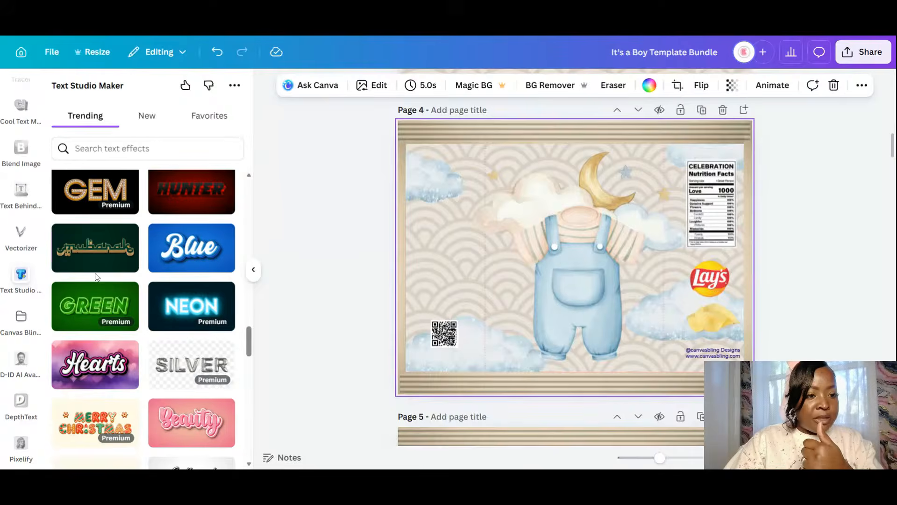
scroll(97, 276, down, 2)
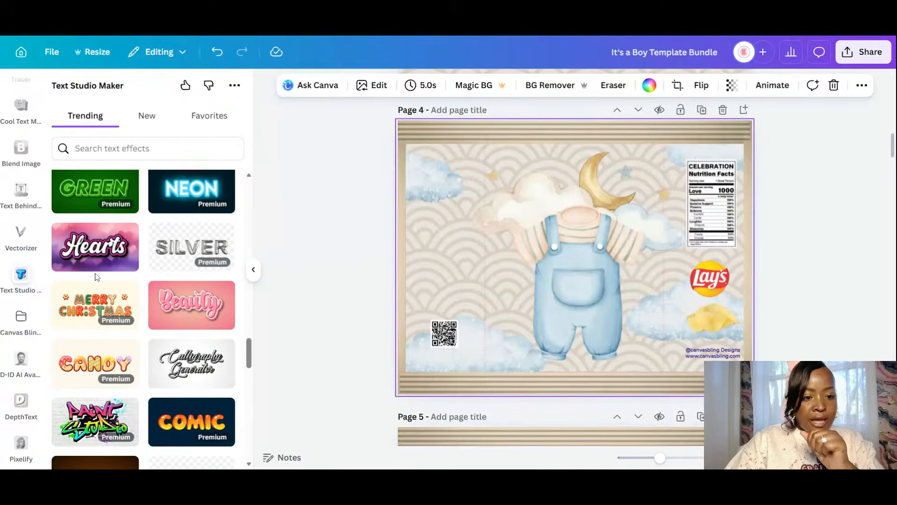
scroll(97, 277, down, 10)
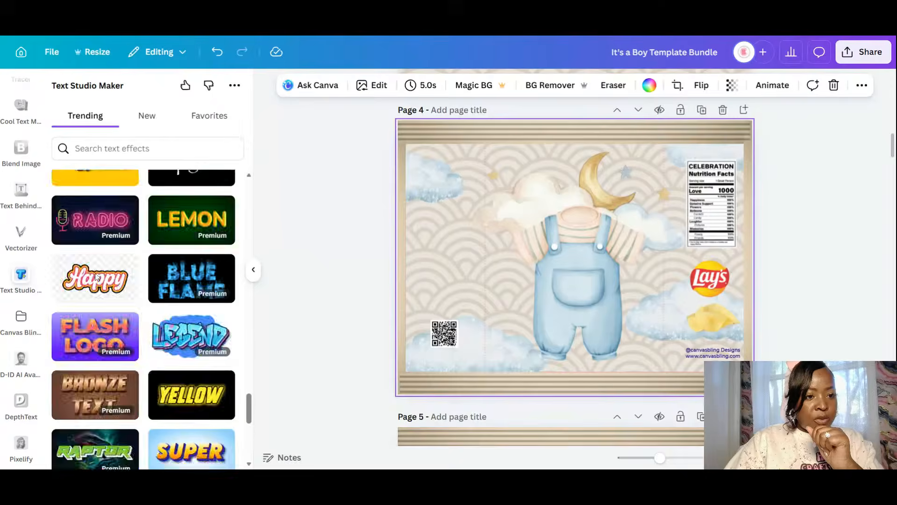
- Search the text effects for 'BLUE'
click(117, 148)
text(BLUE)
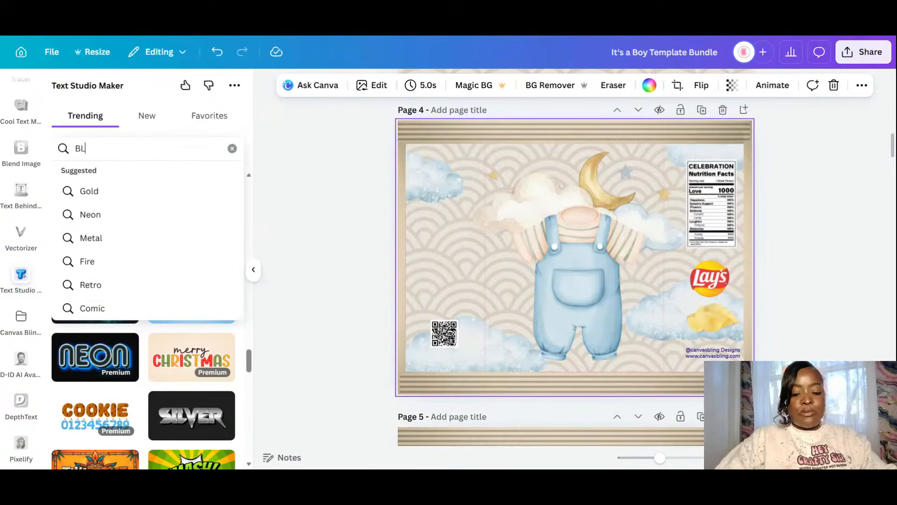
key(Return)
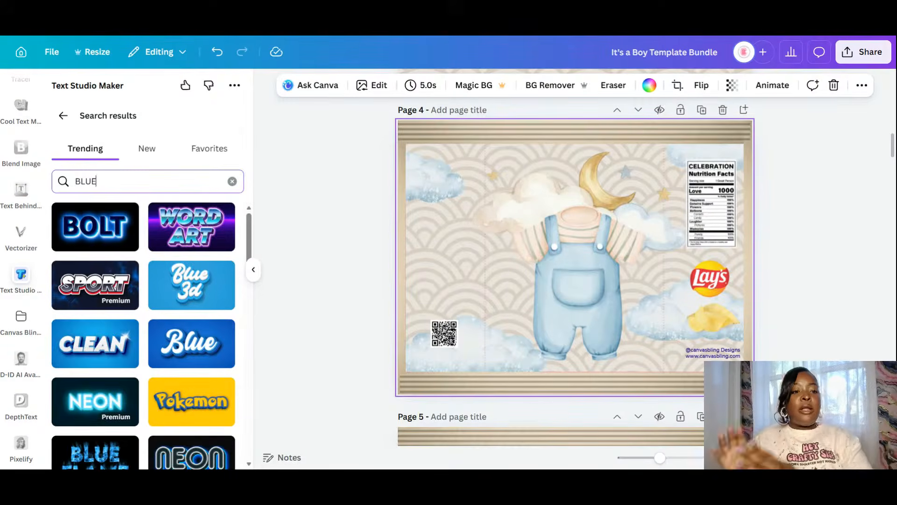
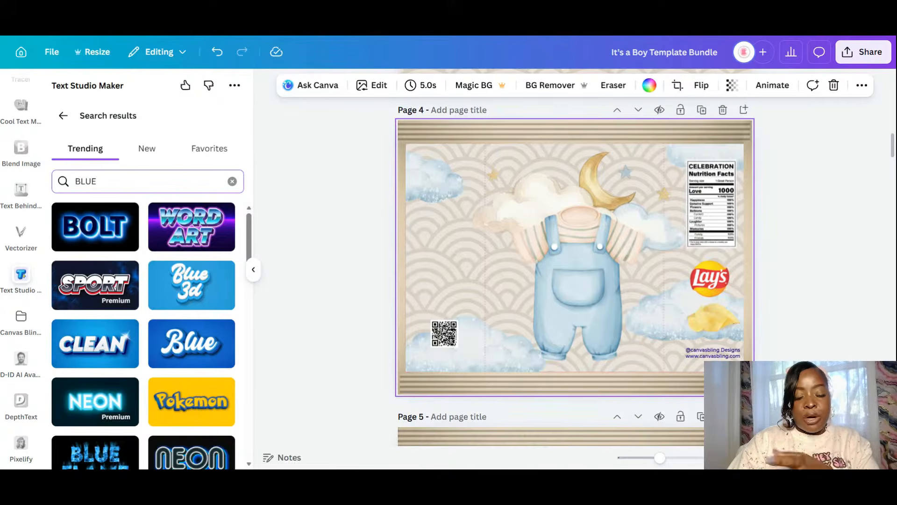
- Scroll through the BLUE text-effect results and choose the Blue 3D style
scroll(192, 295, down, 3)
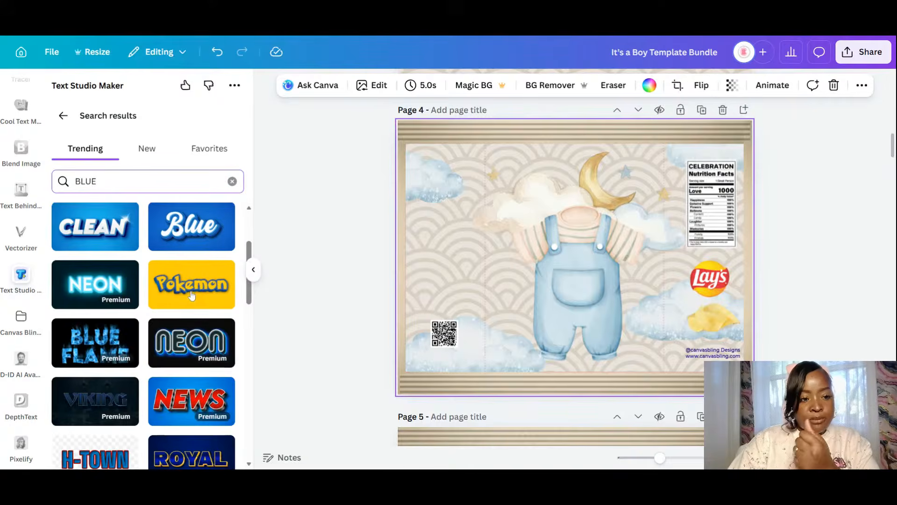
scroll(192, 296, down, 3)
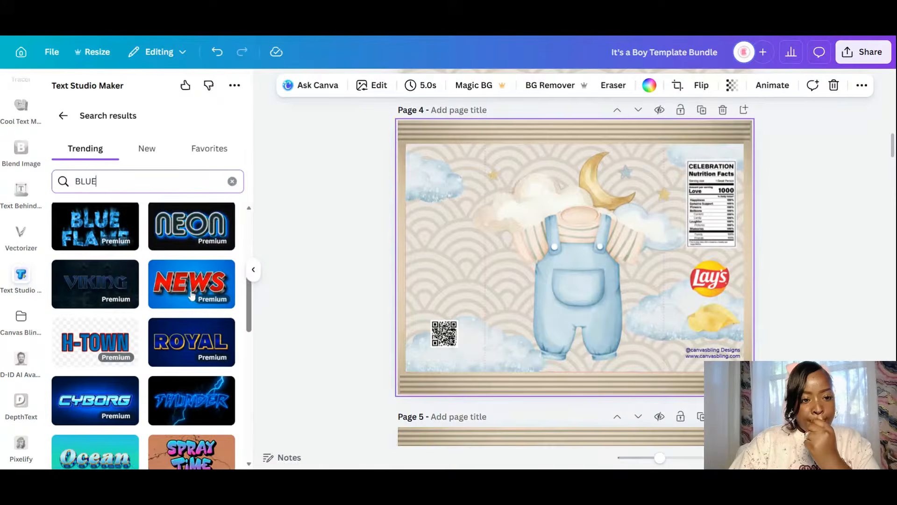
scroll(192, 296, down, 3)
scroll(191, 295, down, 4)
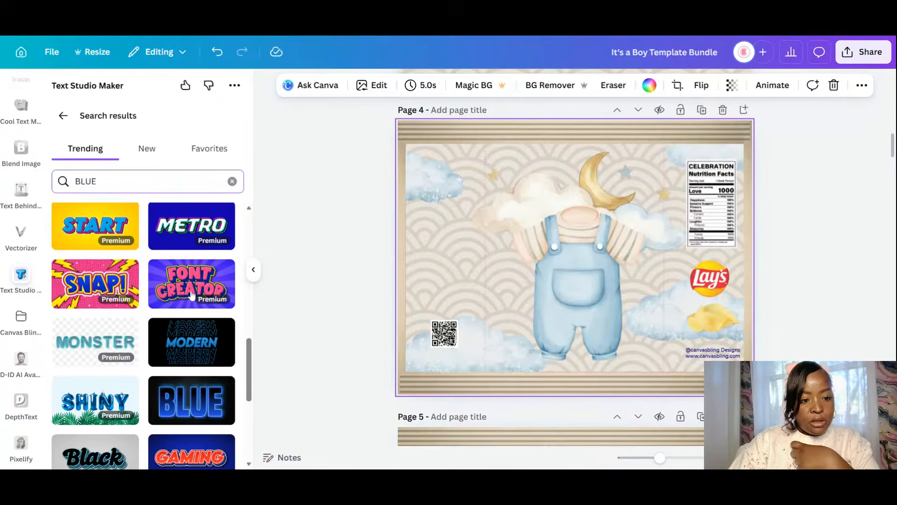
scroll(191, 295, down, 2)
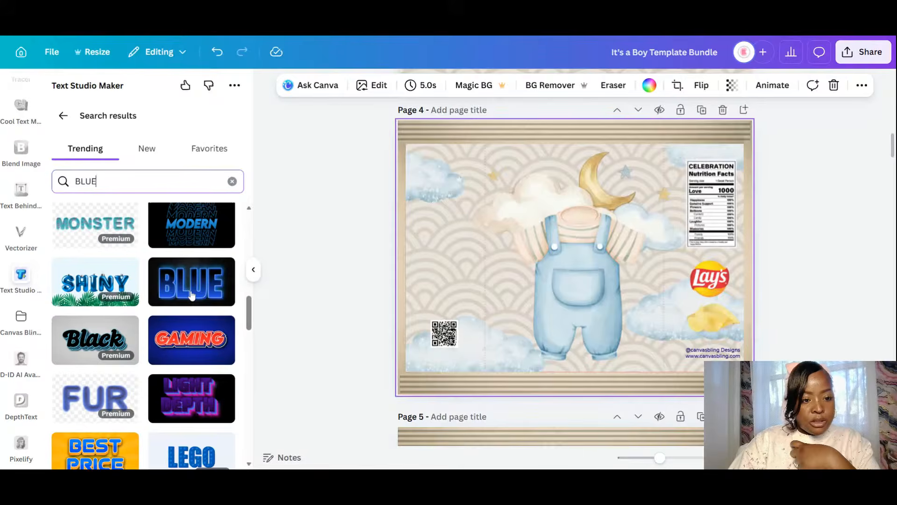
scroll(192, 295, down, 3)
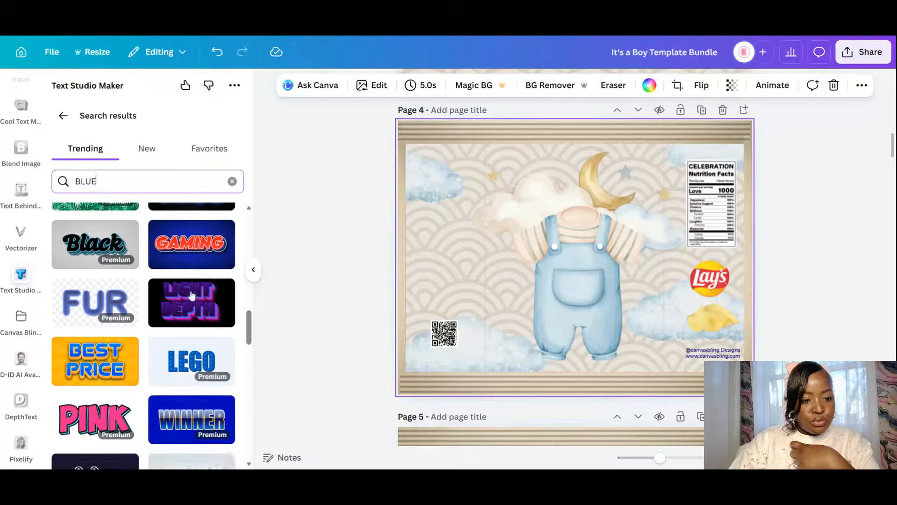
scroll(192, 295, down, 2)
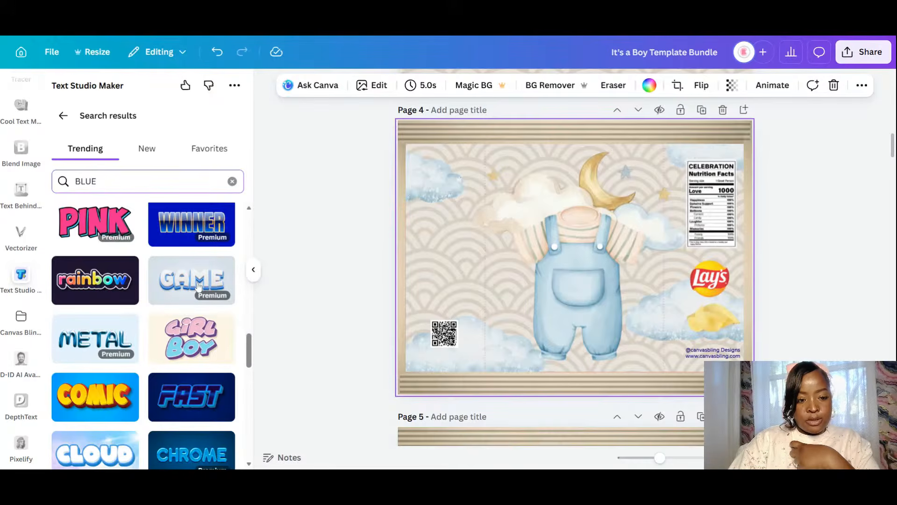
scroll(198, 287, down, 3)
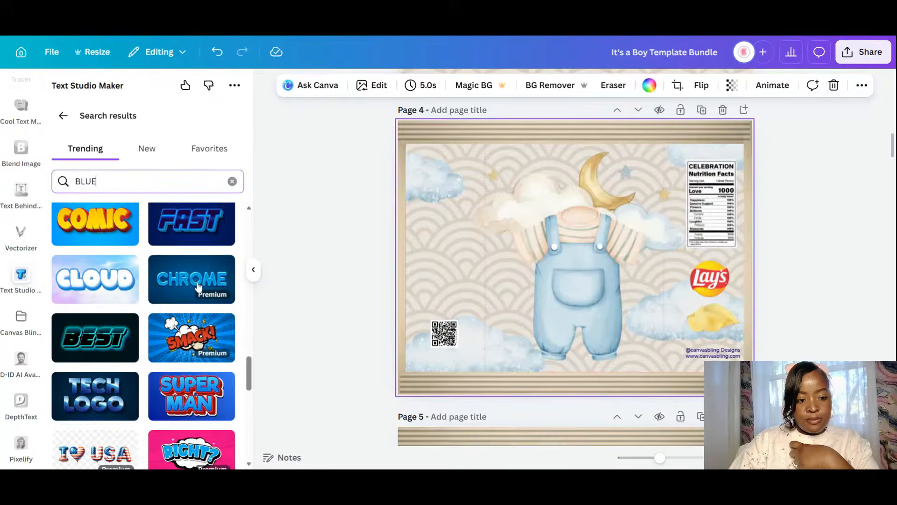
scroll(198, 286, down, 5)
scroll(199, 286, down, 6)
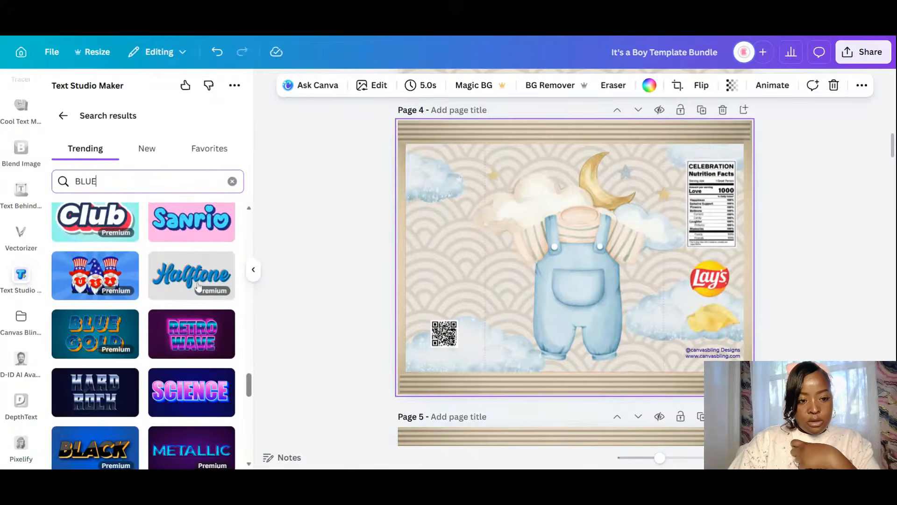
scroll(198, 286, down, 1)
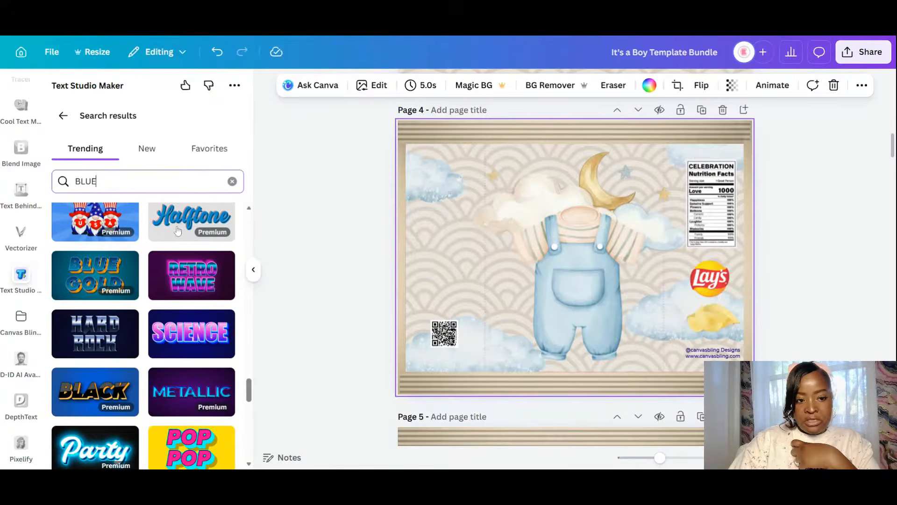
scroll(181, 262, up, 3)
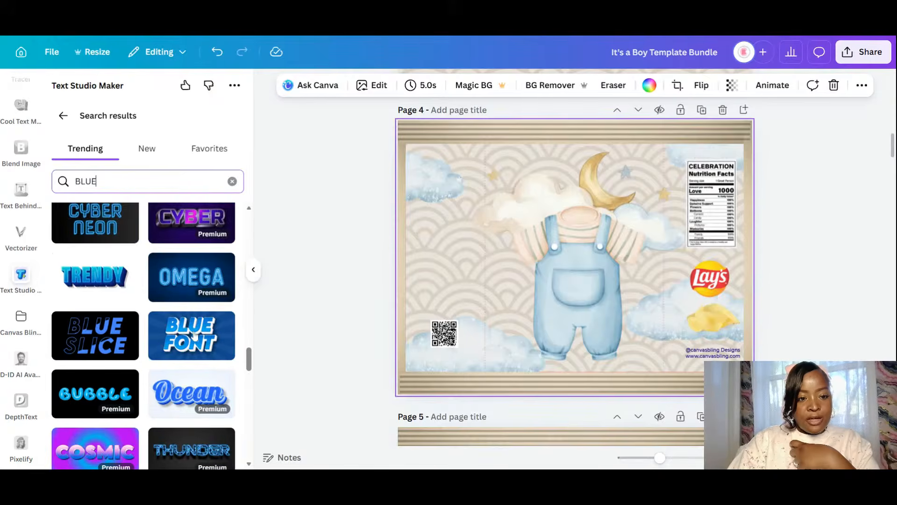
drag(247, 367, 247, 305)
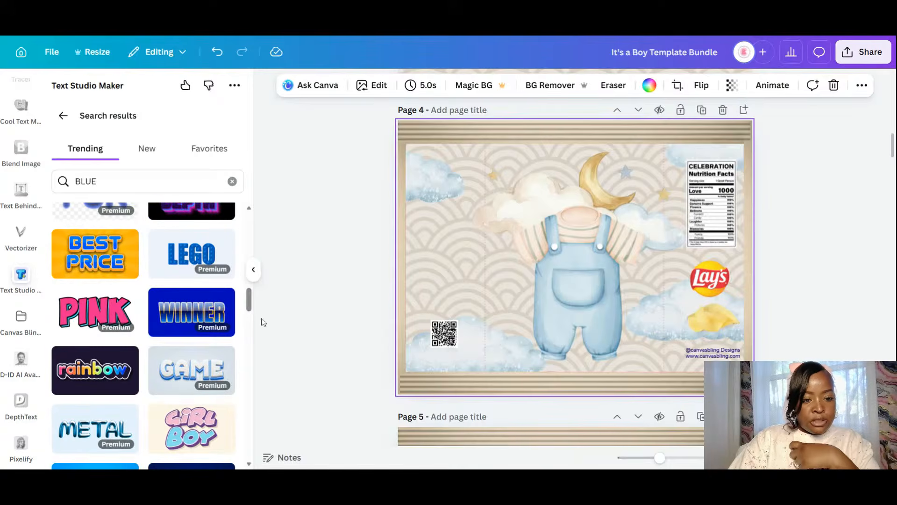
drag(248, 302, 245, 223)
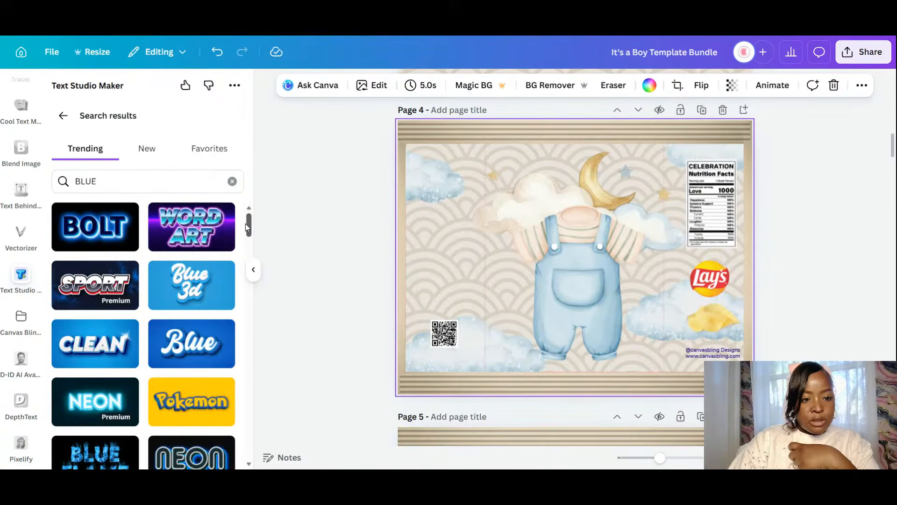
click(189, 296)
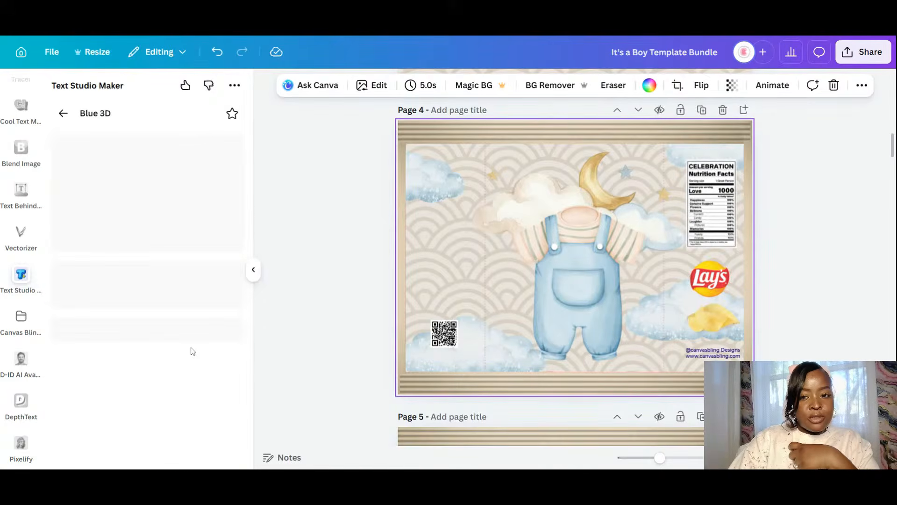
- Replace the Blue 3D sample text with 'Baby Boy'
click(72, 304)
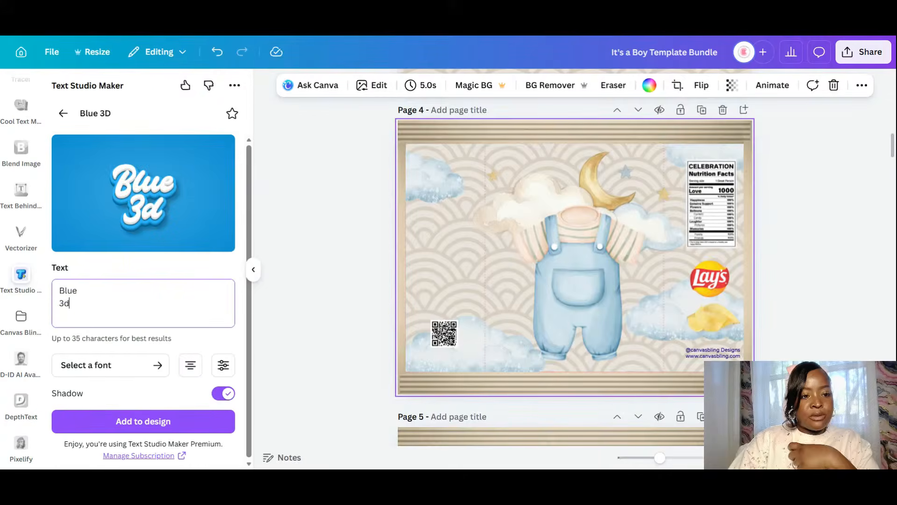
key(ctrl+a)
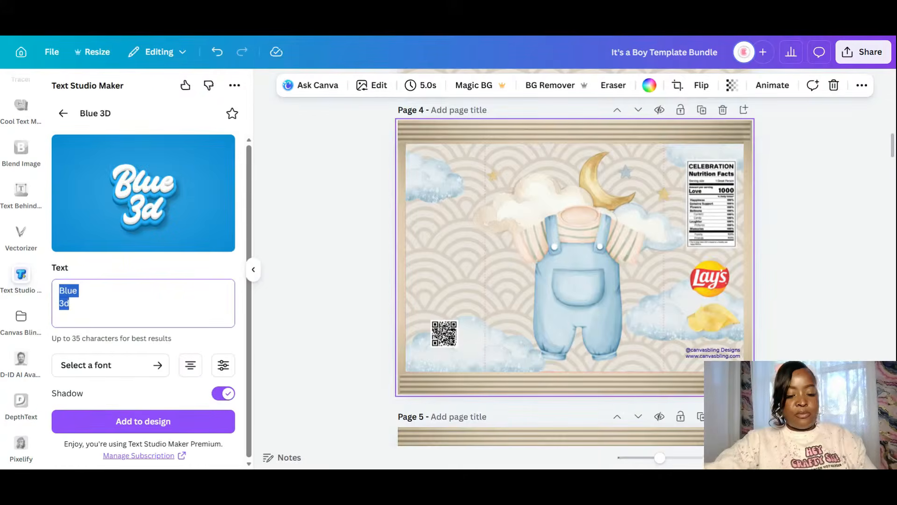
text(bABY)
key(BackSpace)
key(BackSpace)
key(BackSpace)
key(BackSpace)
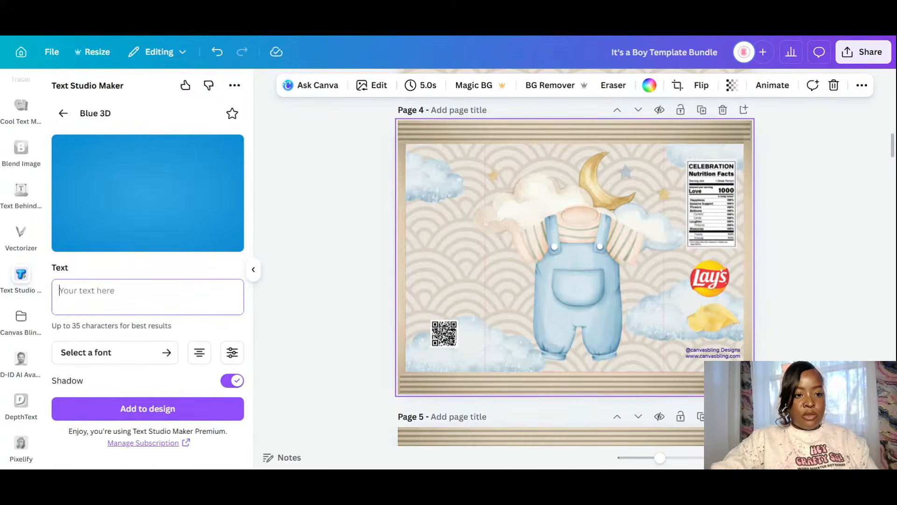
text(Bayb)
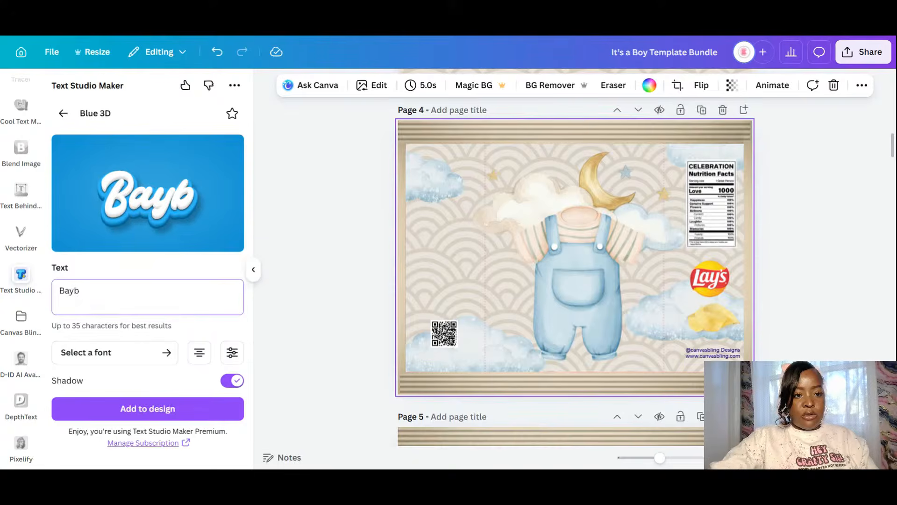
key(BackSpace)
key(BackSpace)
text(by)
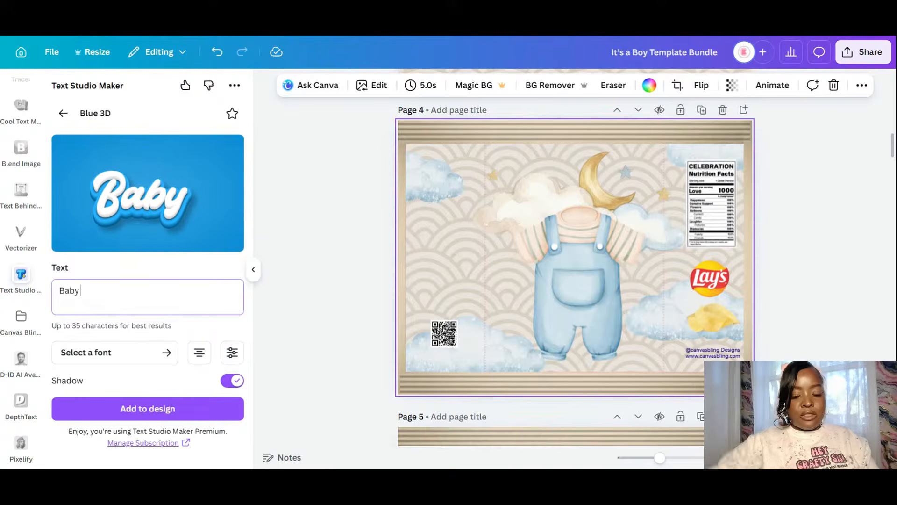
text(  B)
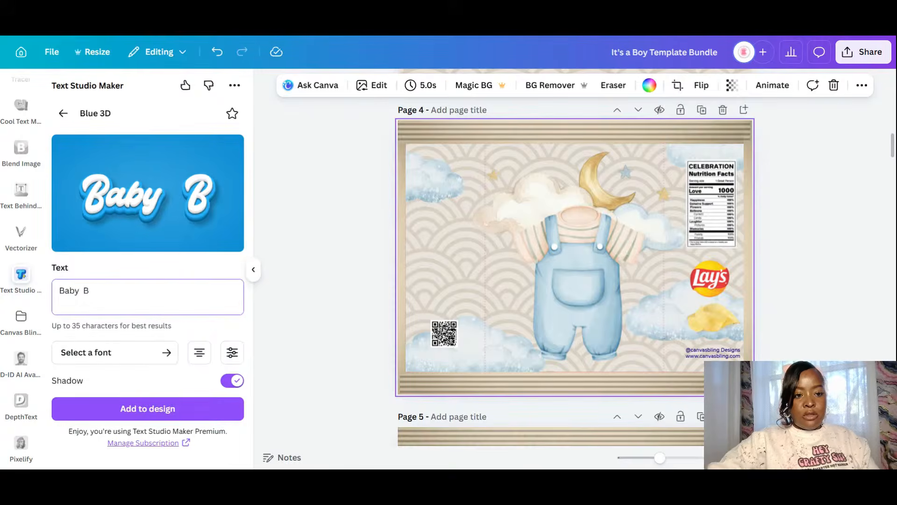
key(BackSpace)
text(Boy)
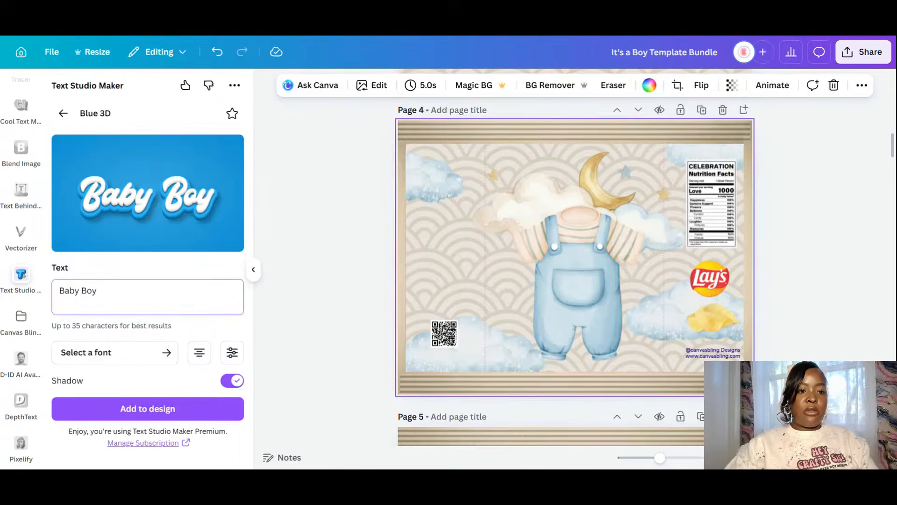
- Add the Baby Boy text to page 4, shrink it, and place it over the lower overalls
click(157, 415)
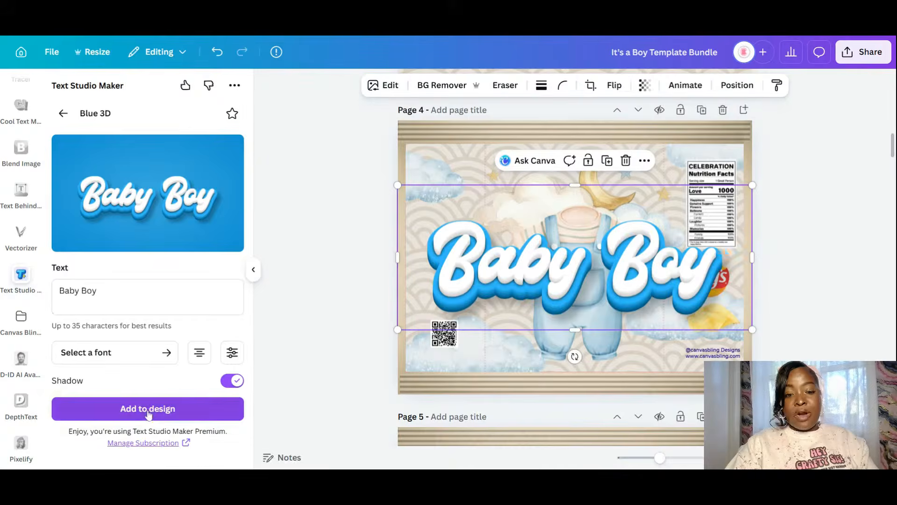
drag(752, 187, 616, 295)
mouse_move(551, 304)
mouse_down()
mouse_move(614, 307)
mouse_move(621, 358)
mouse_move(630, 358)
mouse_up()
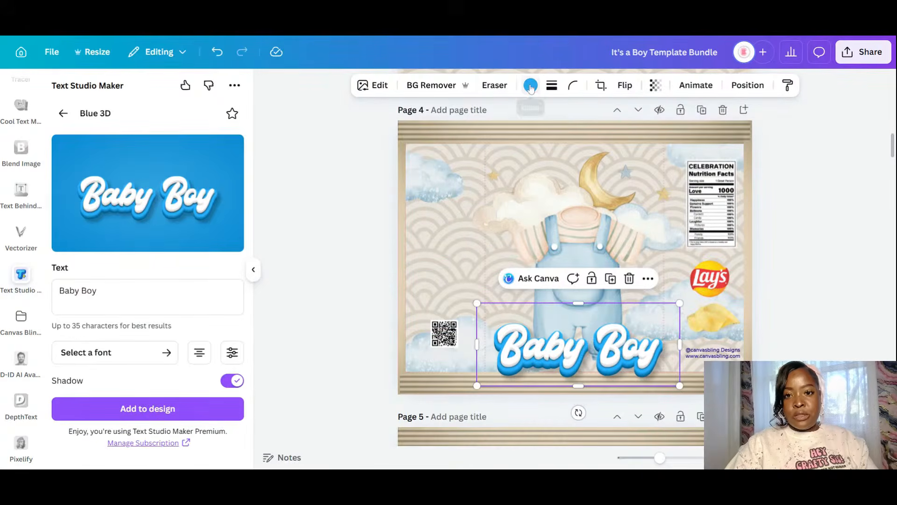
- Recolour the Baby Boy text light blue and fine-tune the shade
click(532, 87)
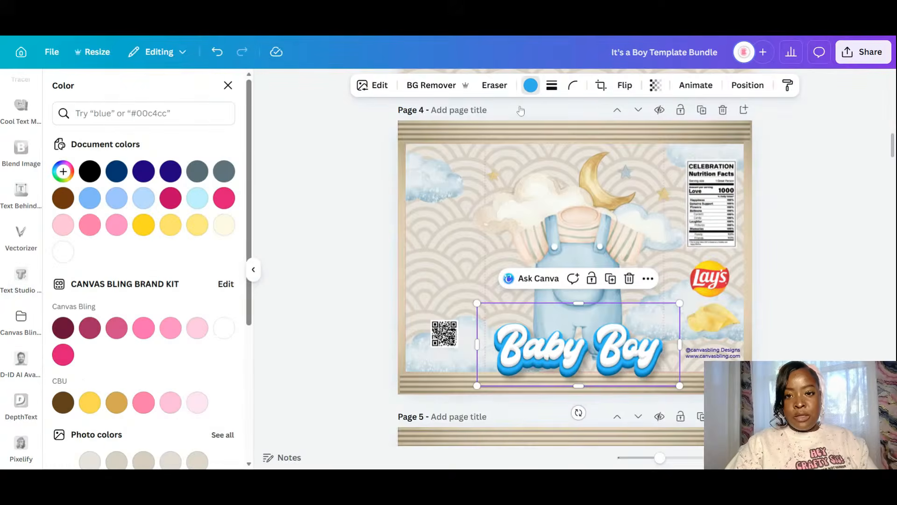
click(116, 200)
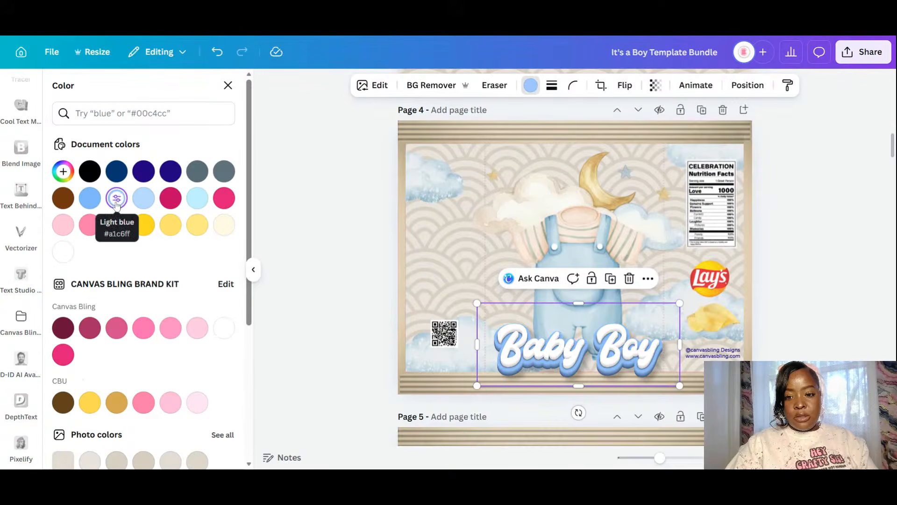
click(64, 173)
drag(125, 199, 98, 198)
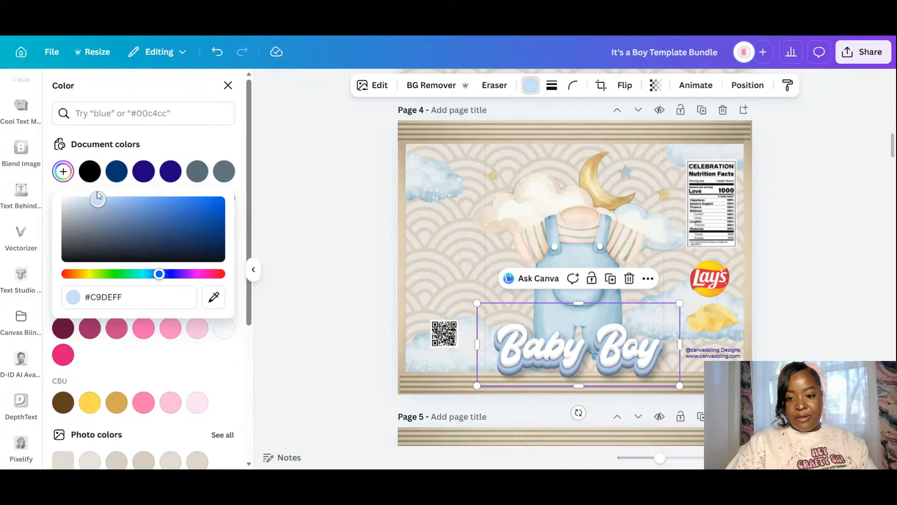
- Shrink the Baby Boy text, then shrink the overalls illustration and set it just above the title
drag(678, 304, 648, 316)
drag(621, 363, 626, 352)
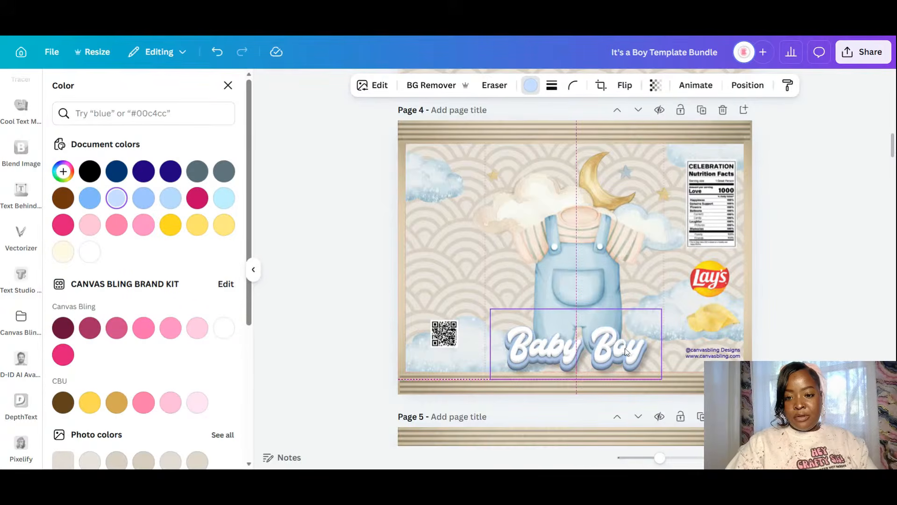
drag(588, 242, 594, 220)
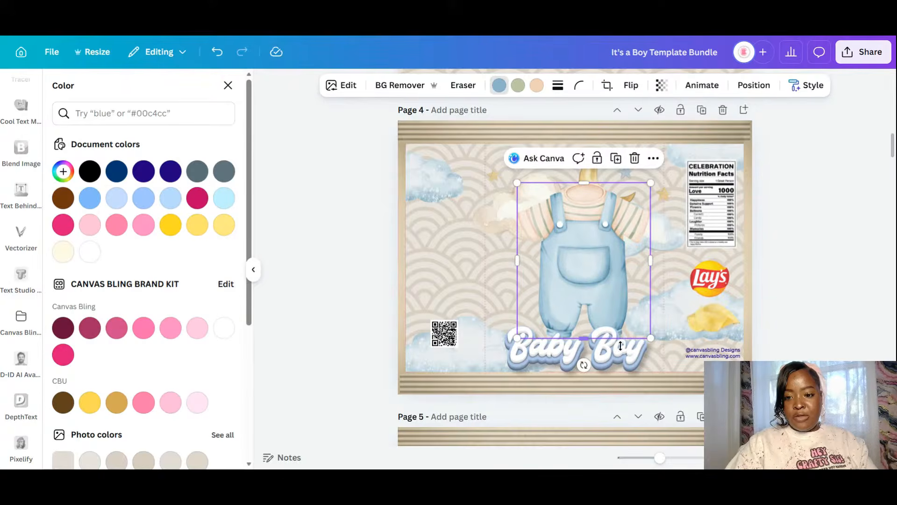
click(579, 357)
click(601, 241)
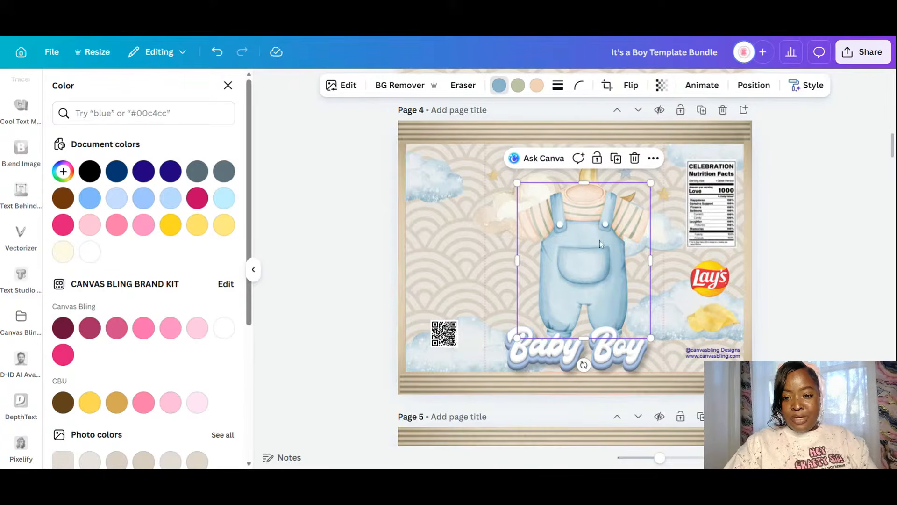
drag(650, 183, 637, 207)
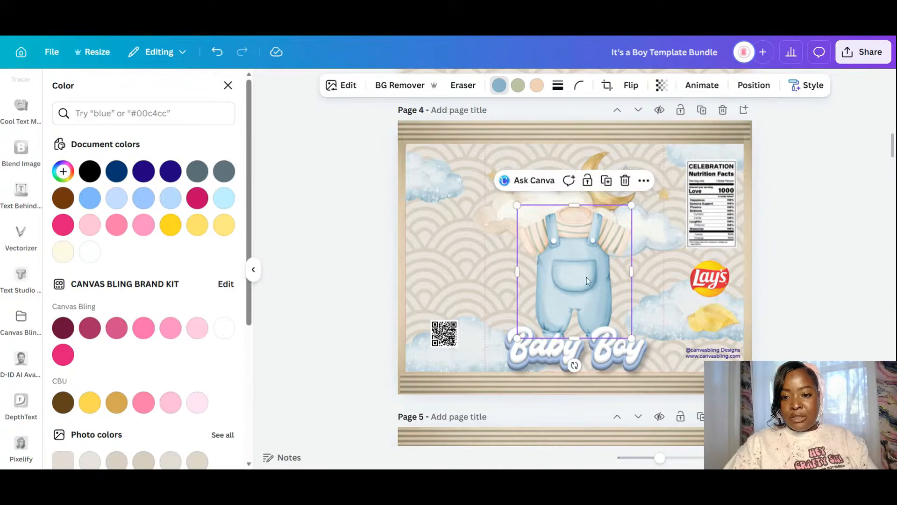
drag(587, 276, 566, 277)
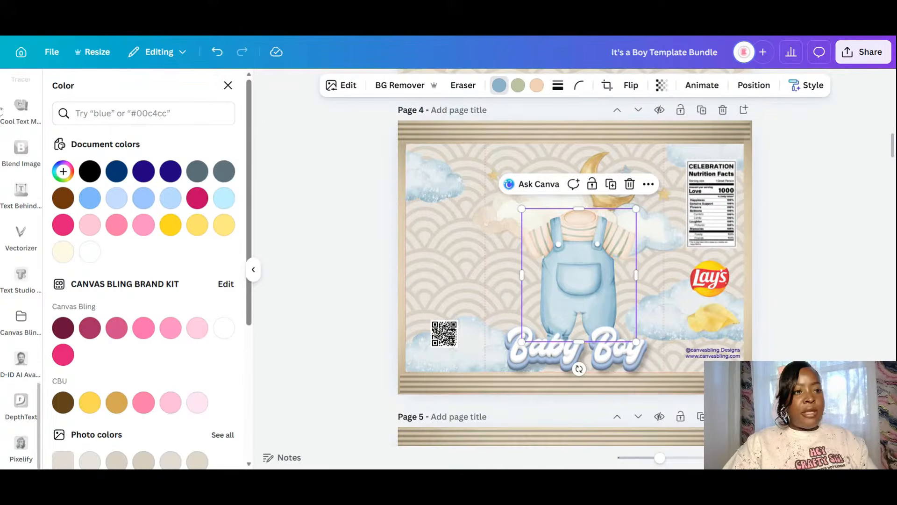
- Create a Blue 3D 'Welcoming' text and centre it across the upper middle of page 4
click(228, 86)
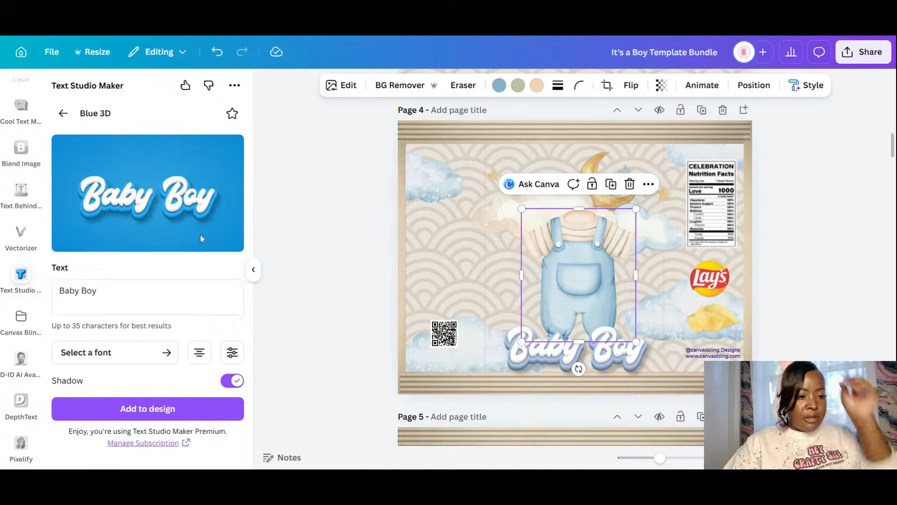
drag(101, 290, 1, 279)
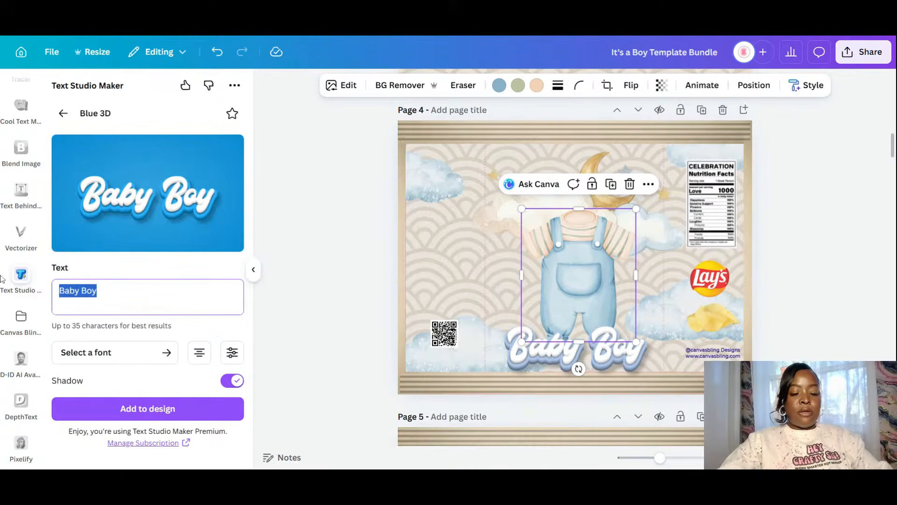
text(Welcoming)
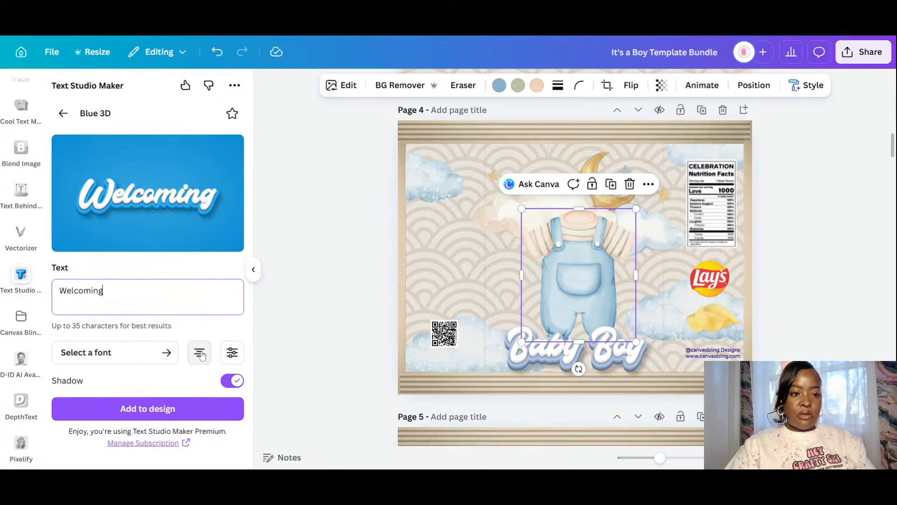
click(173, 414)
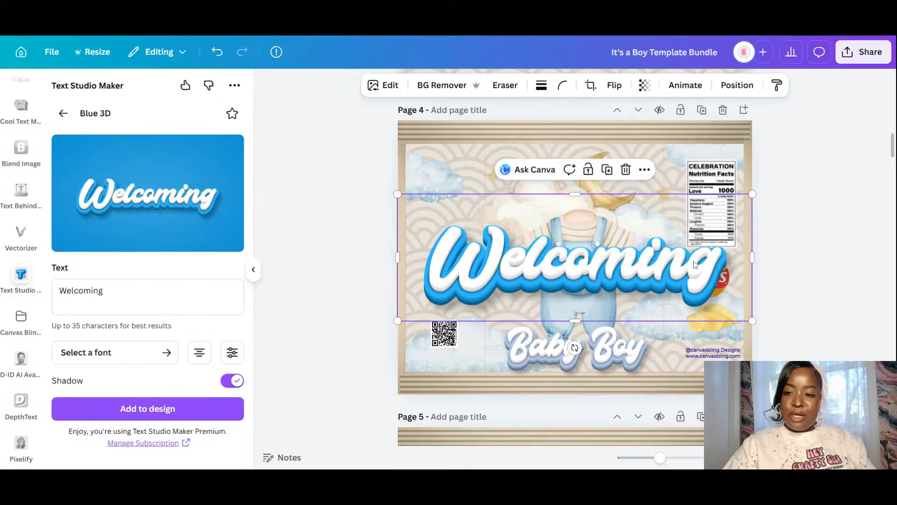
drag(691, 292, 718, 206)
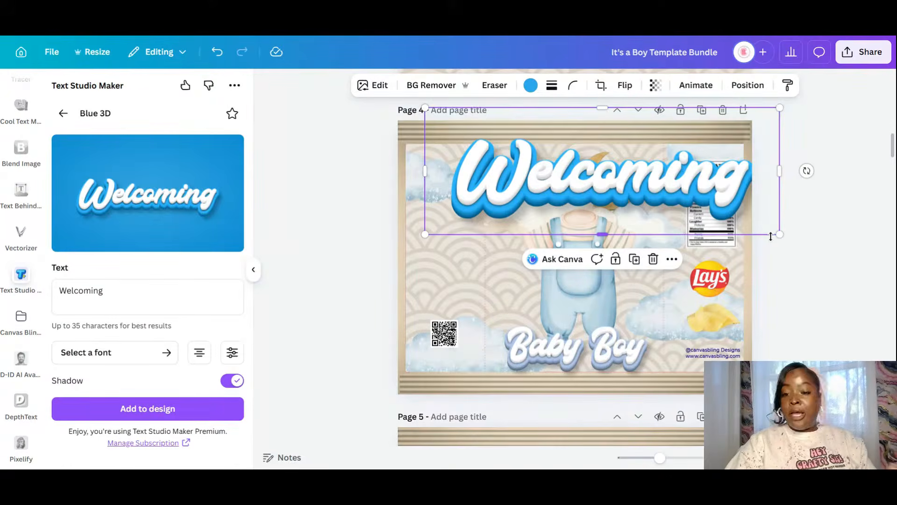
drag(677, 183, 665, 218)
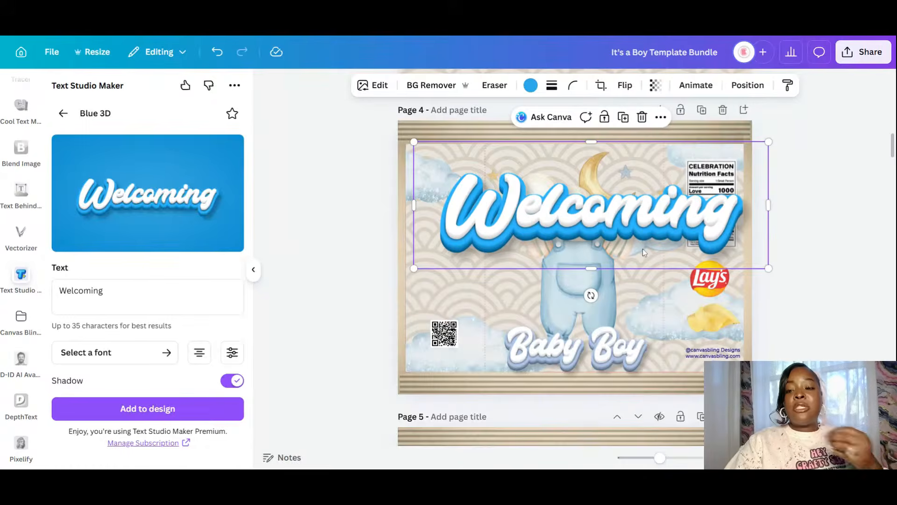
- Recolour Welcoming with the light blue sampled from the Baby Boy text
click(529, 87)
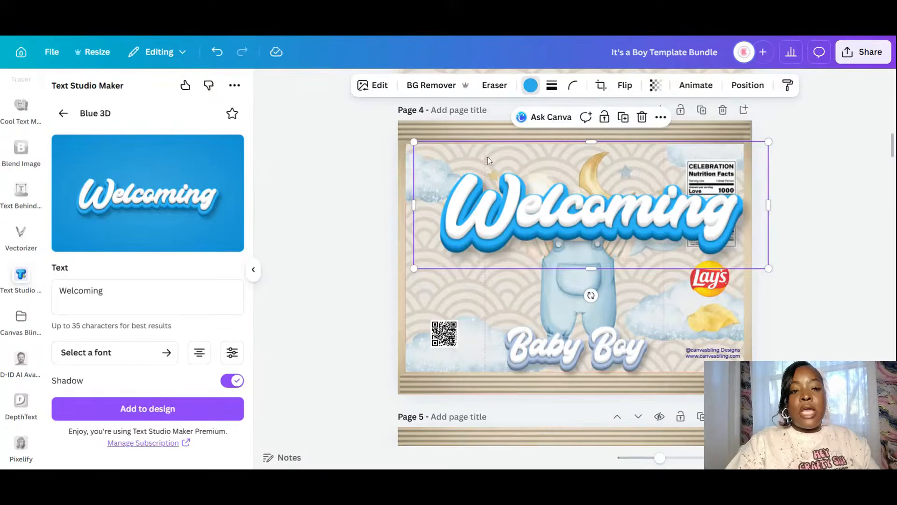
click(64, 172)
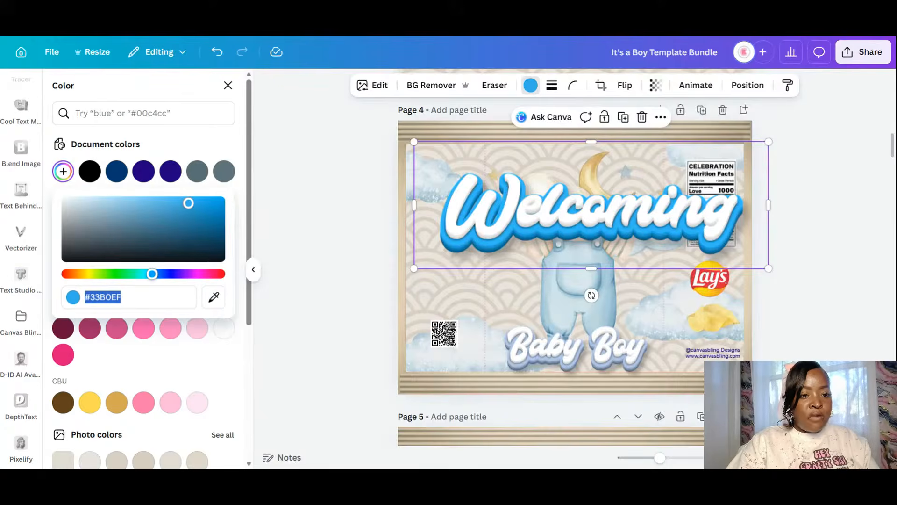
click(213, 297)
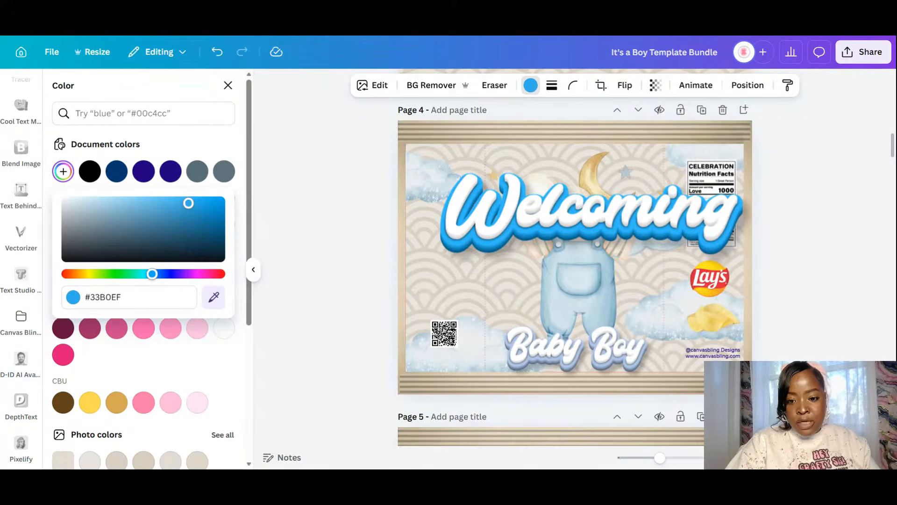
click(550, 365)
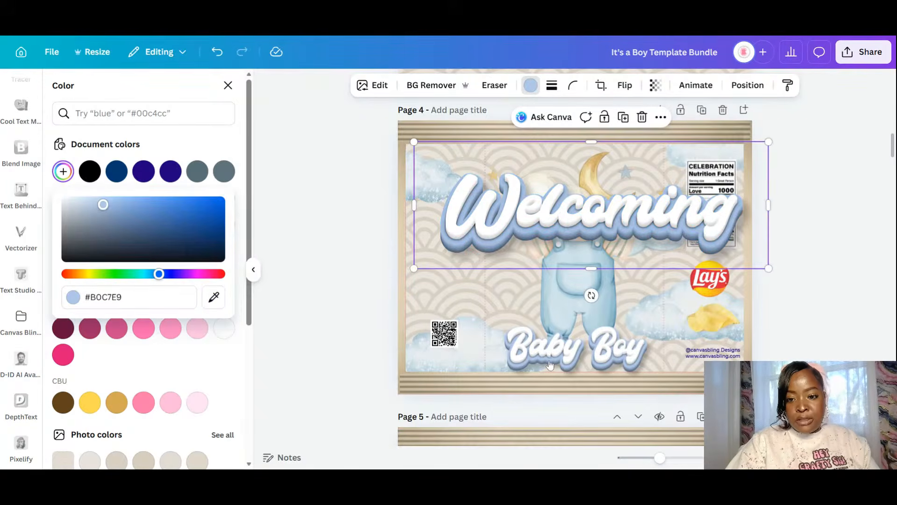
click(807, 243)
click(808, 243)
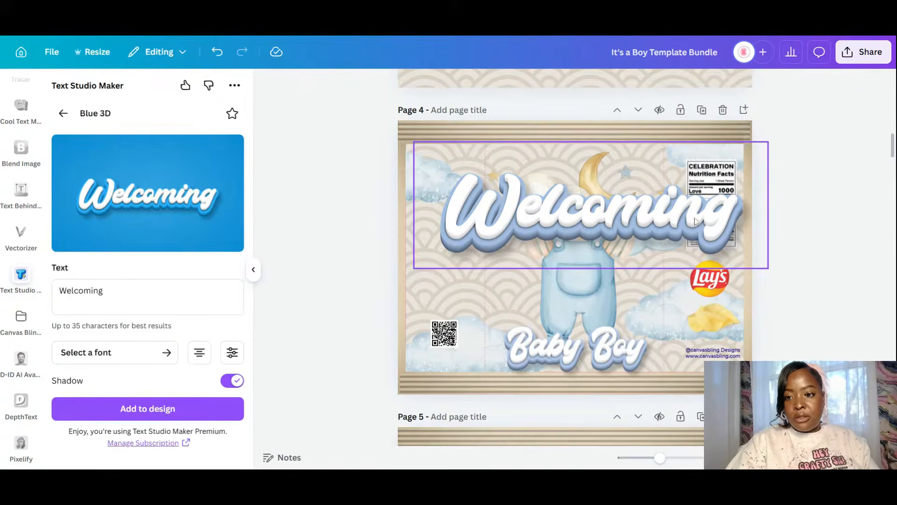
- Shrink Welcoming and centre it near the top of page 4
click(694, 220)
drag(769, 141, 569, 213)
drag(528, 255, 626, 208)
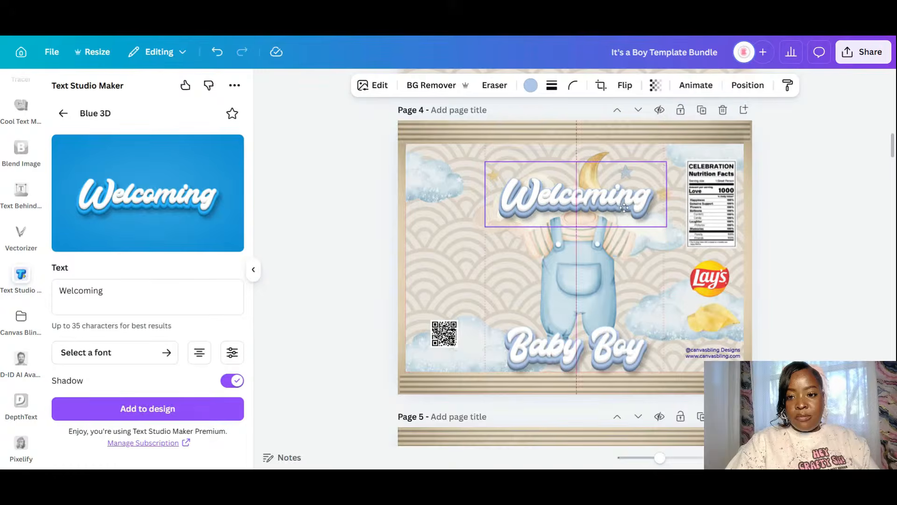
- Send Welcoming back one layer and re-centre it on the page
click(748, 84)
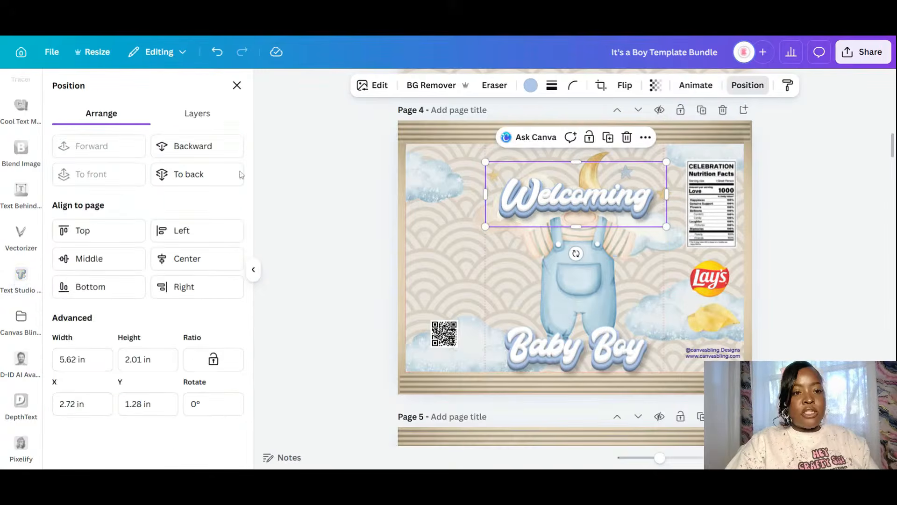
click(192, 145)
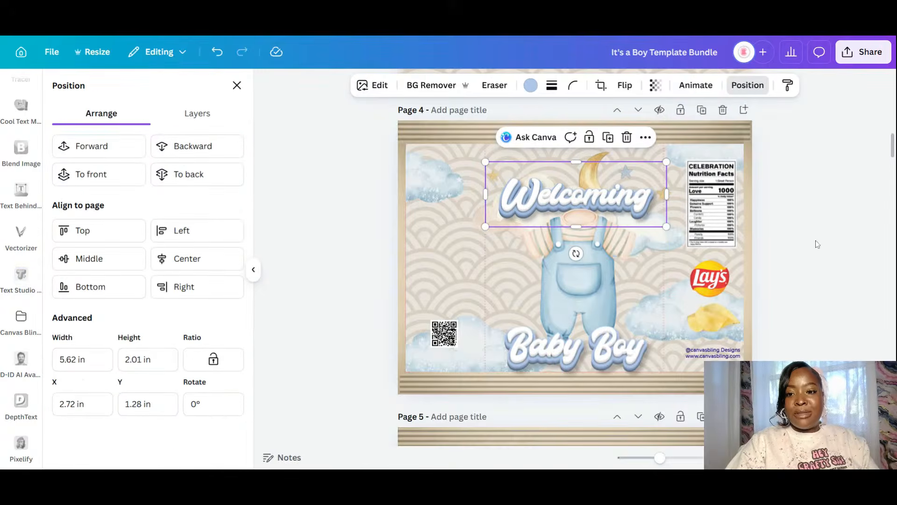
click(804, 265)
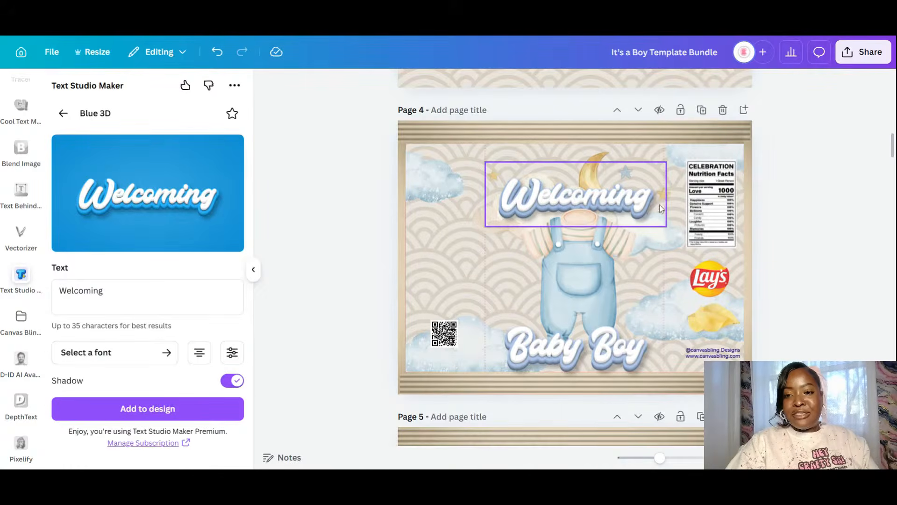
drag(618, 200, 618, 197)
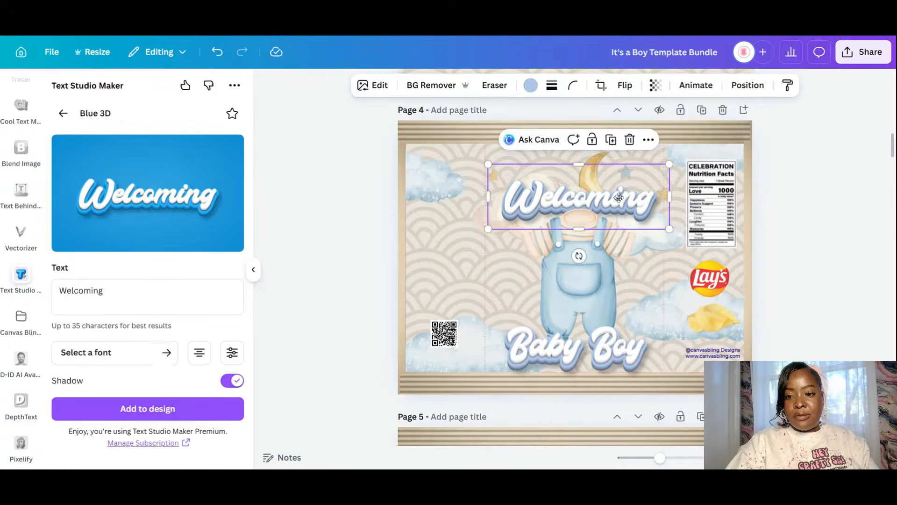
click(833, 268)
- Lower the clouds-and-moon graphic so it sits just behind Welcoming
click(610, 166)
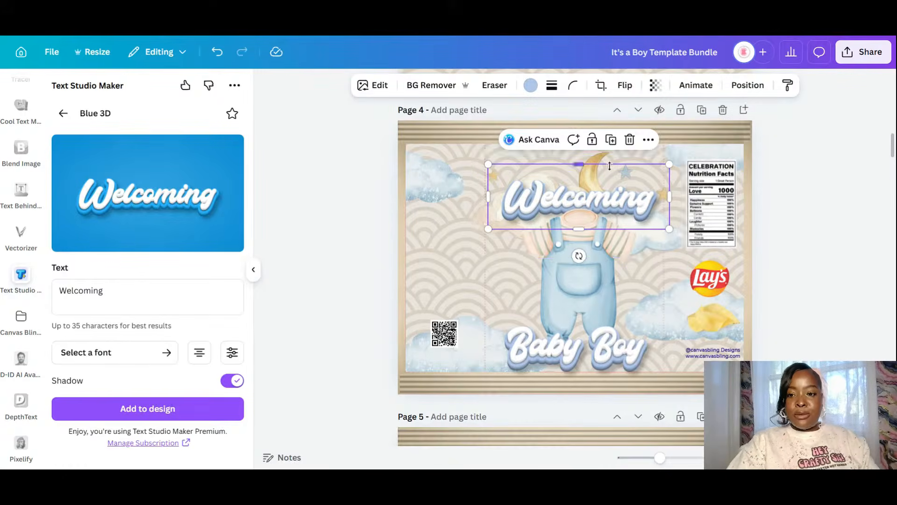
drag(672, 253, 609, 178)
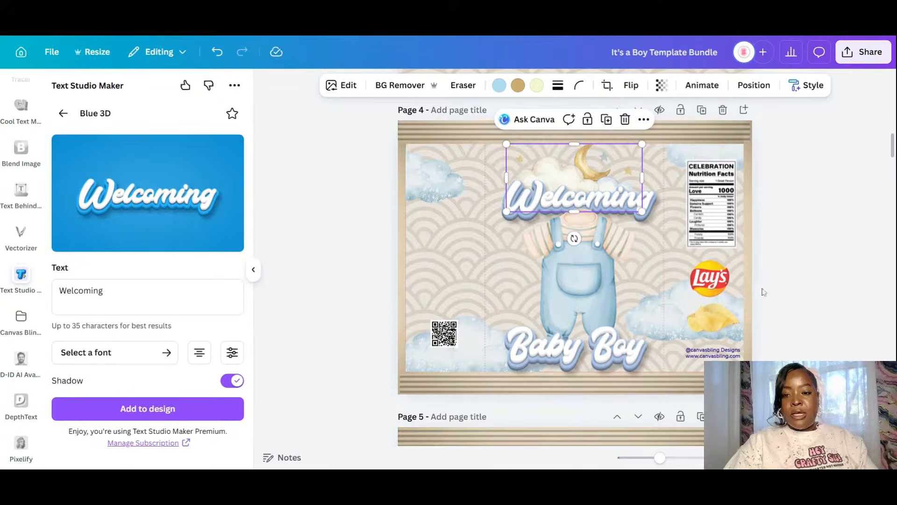
click(753, 275)
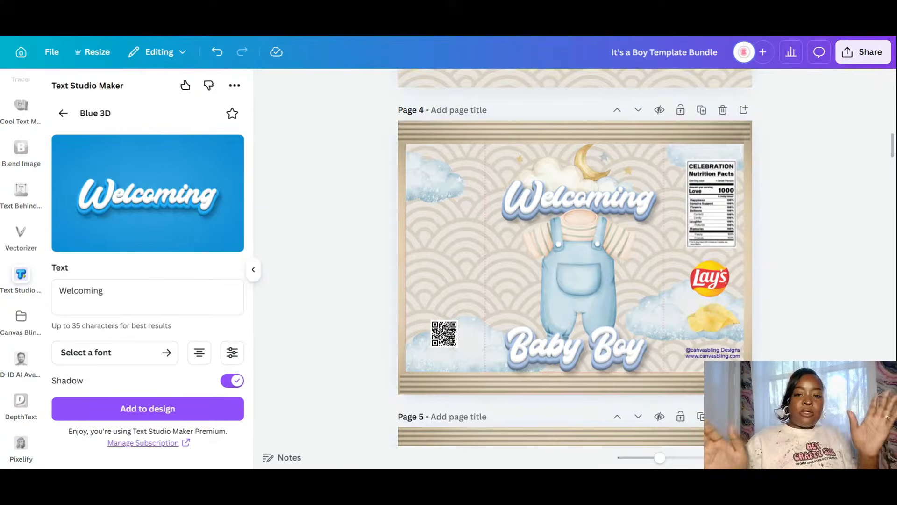
- Exit Text Studio Maker and show the recently used graphics in Elements
click(63, 113)
scroll(35, 122, up, 5)
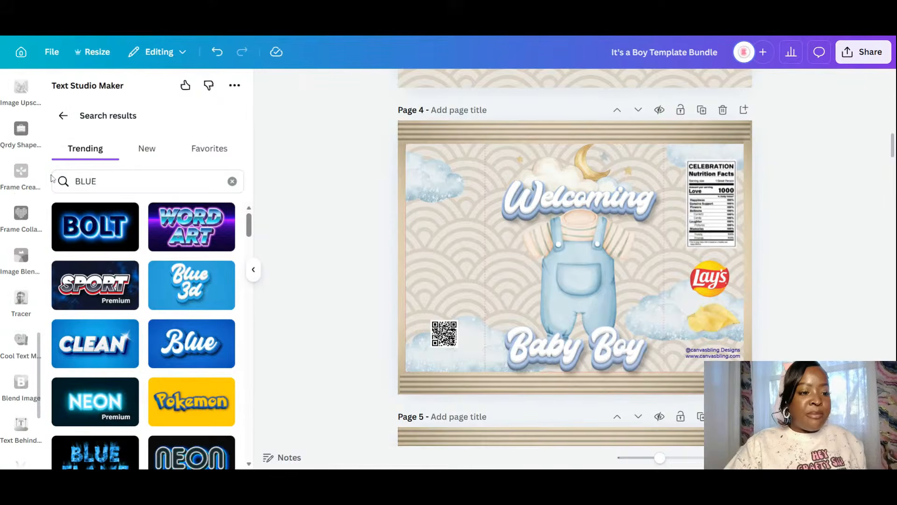
scroll(21, 327, up, 5)
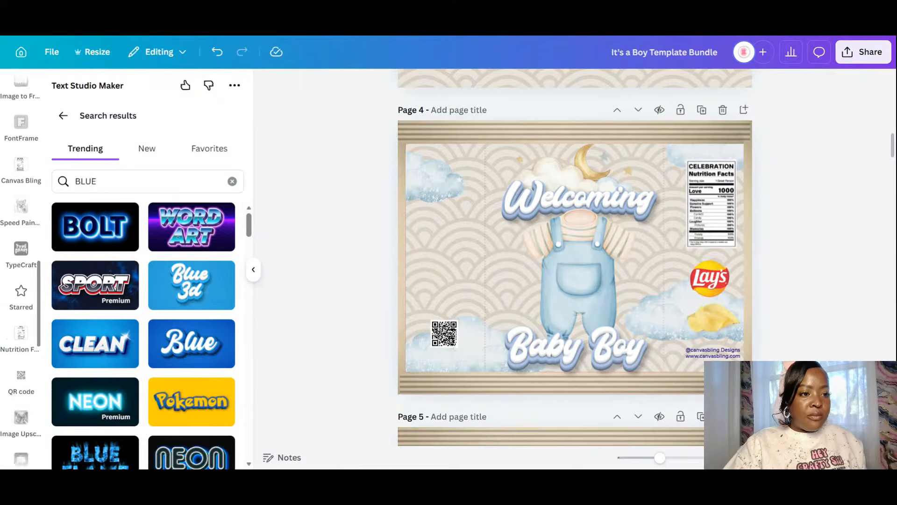
scroll(1, 109, up, 7)
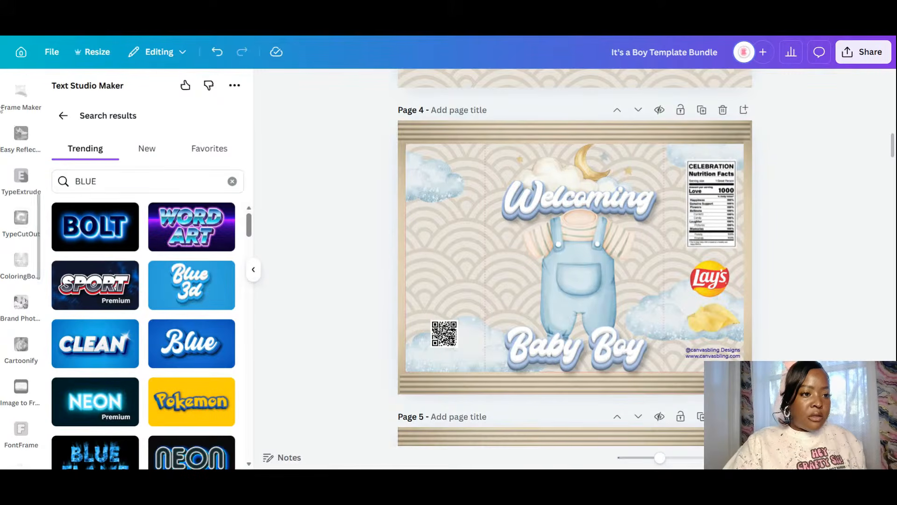
scroll(28, 210, up, 5)
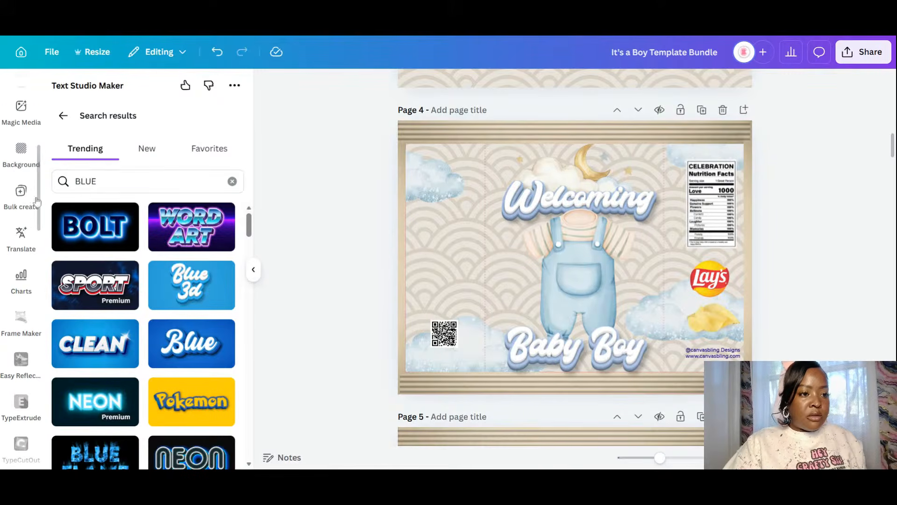
scroll(38, 150, up, 5)
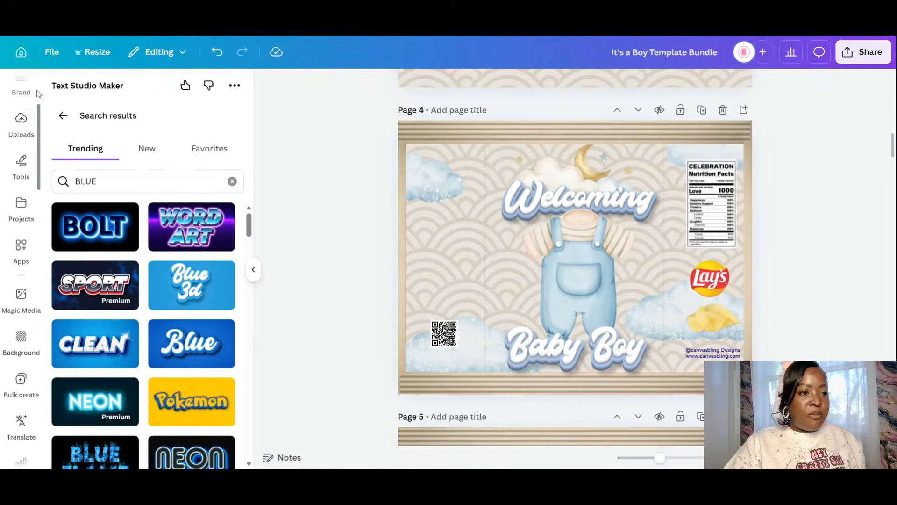
scroll(38, 94, up, 3)
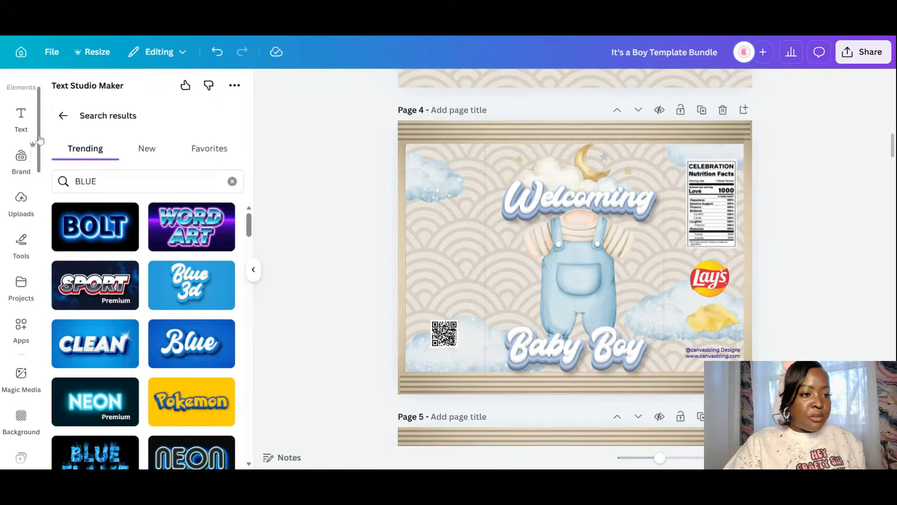
scroll(39, 139, up, 2)
click(21, 135)
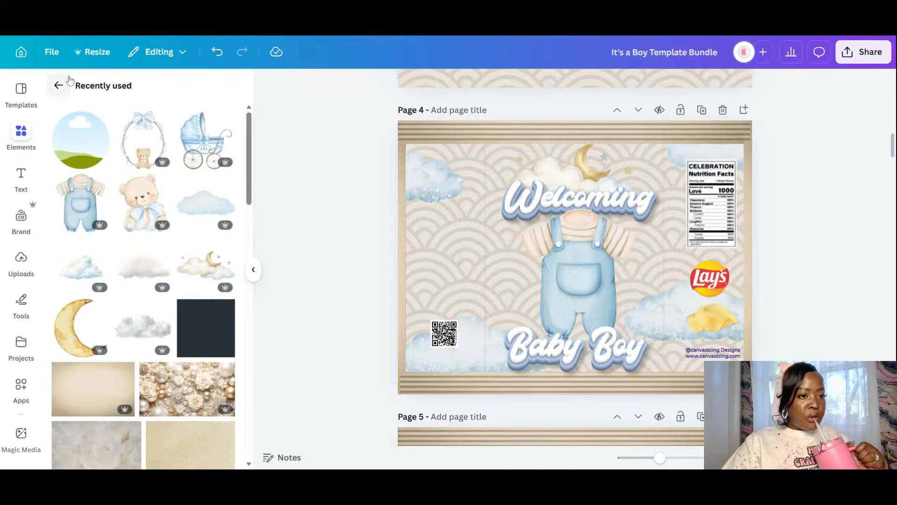
- Search elements for 'baby boy' and show all graphics results
click(59, 85)
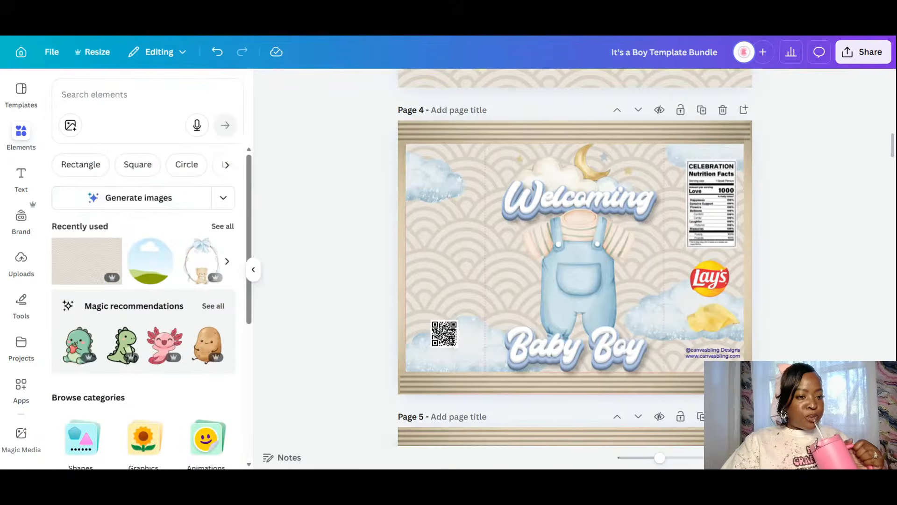
click(94, 94)
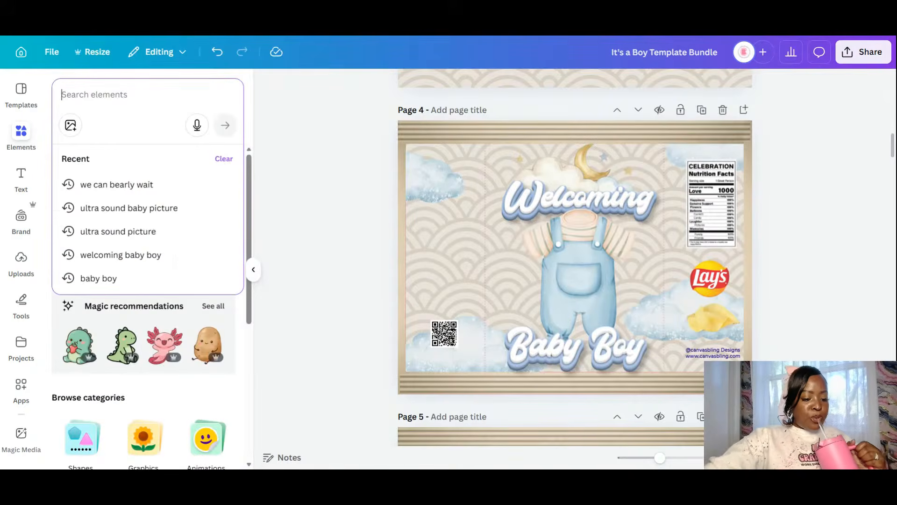
text(ba)
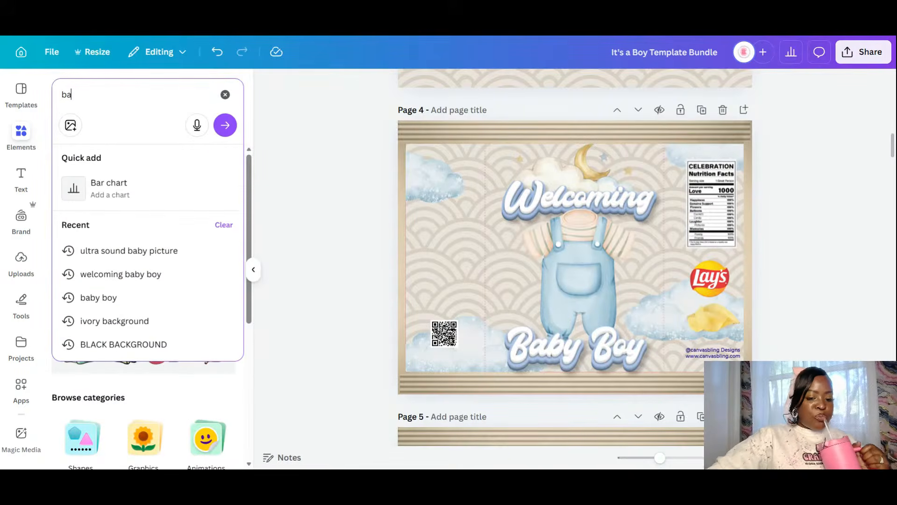
text(by boy)
key(Return)
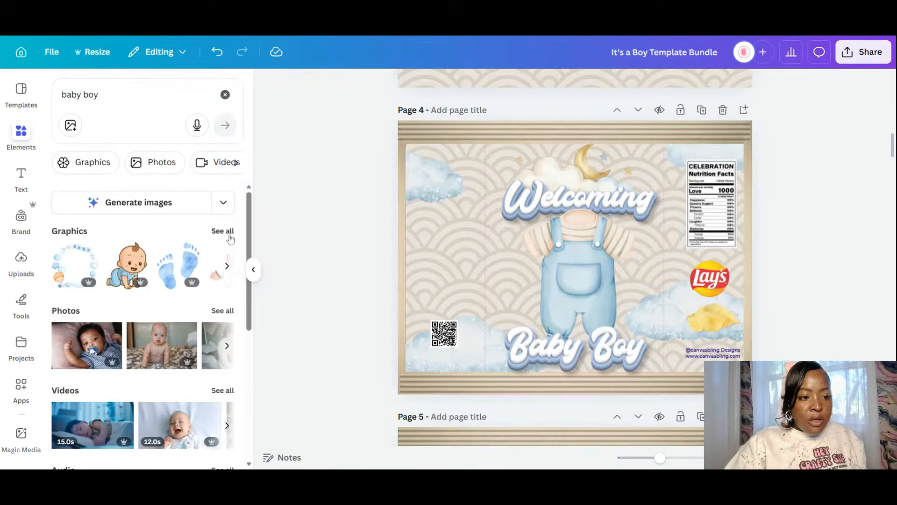
click(230, 240)
- Try a baby shoes graphic near Baby Boy, resized and tilted, then delete it
scroll(191, 301, down, 3)
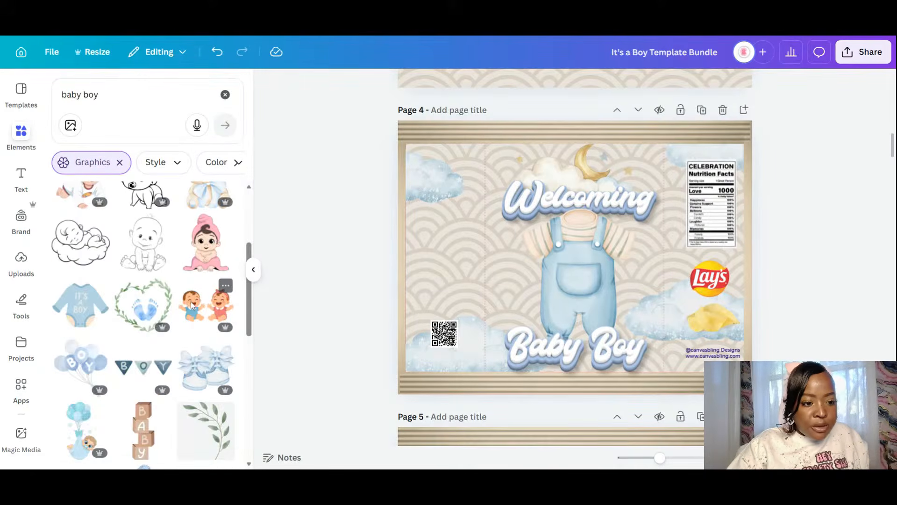
scroll(191, 302, down, 3)
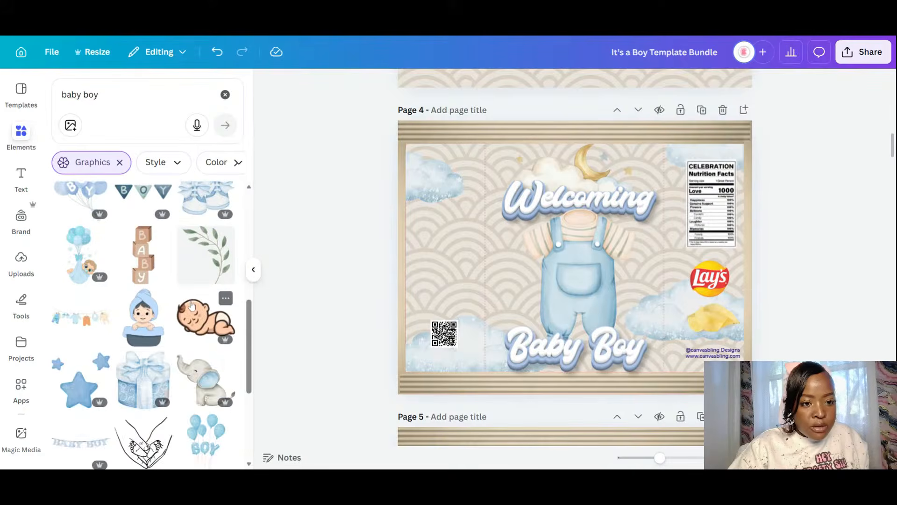
scroll(187, 313, up, 3)
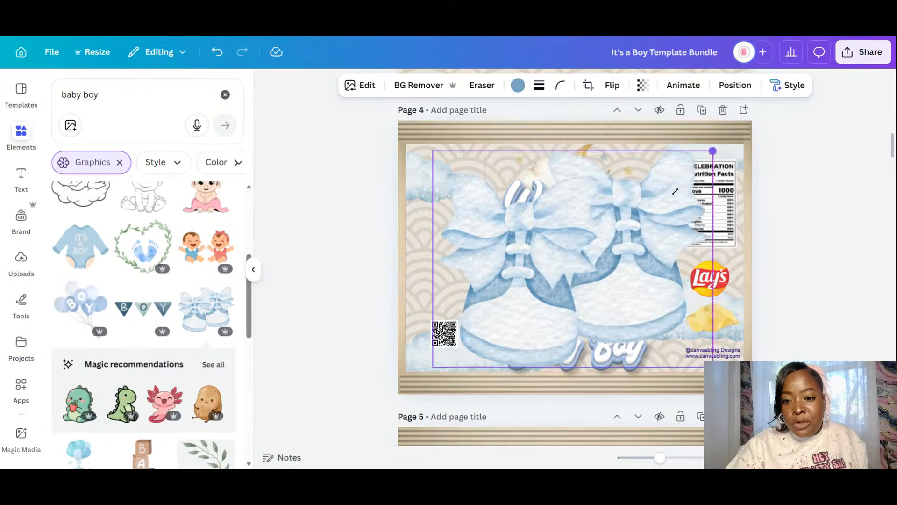
drag(675, 191, 500, 314)
drag(465, 341, 520, 286)
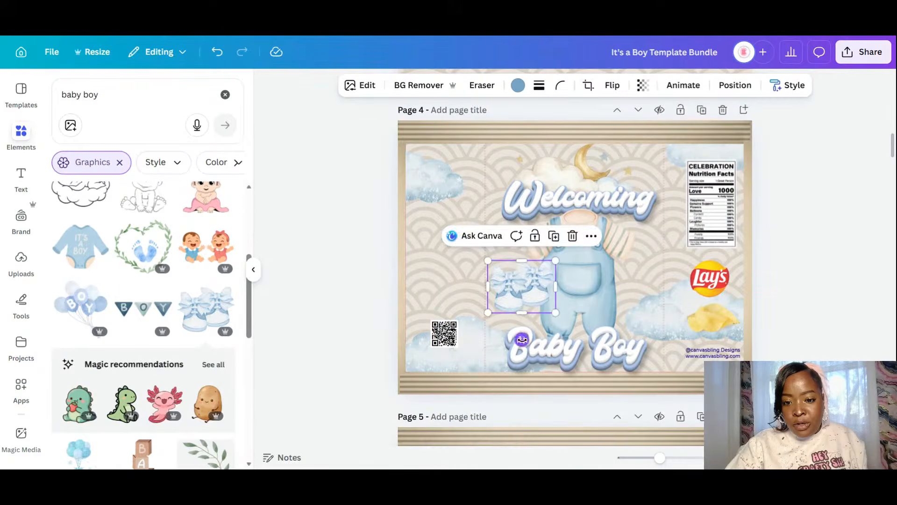
drag(522, 340, 528, 370)
drag(542, 293, 541, 311)
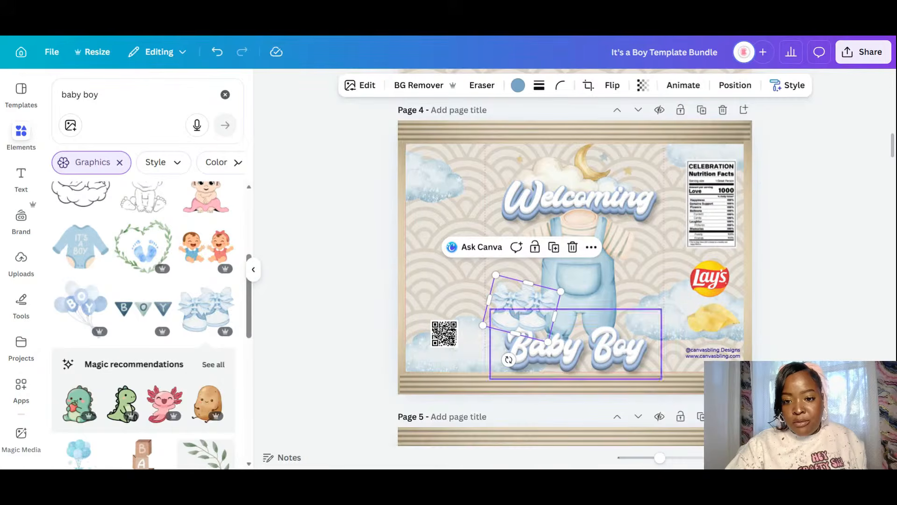
click(836, 297)
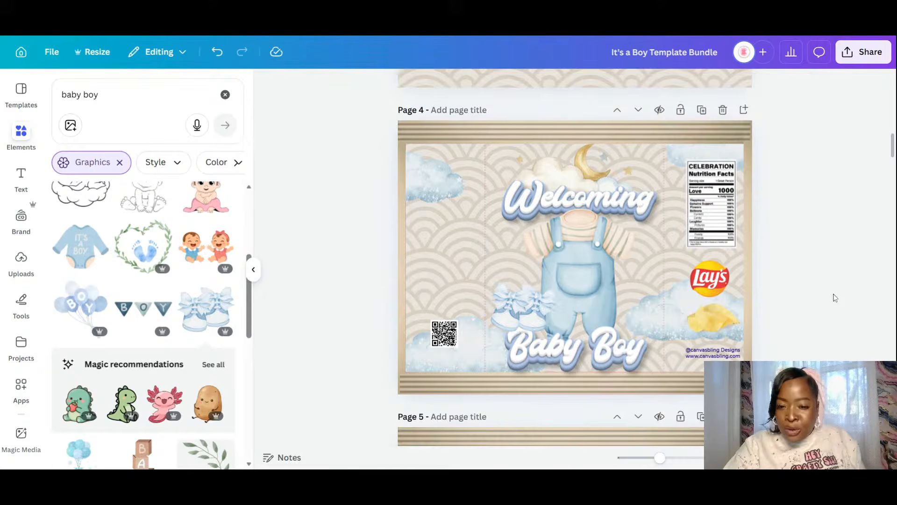
click(529, 317)
key(Delete)
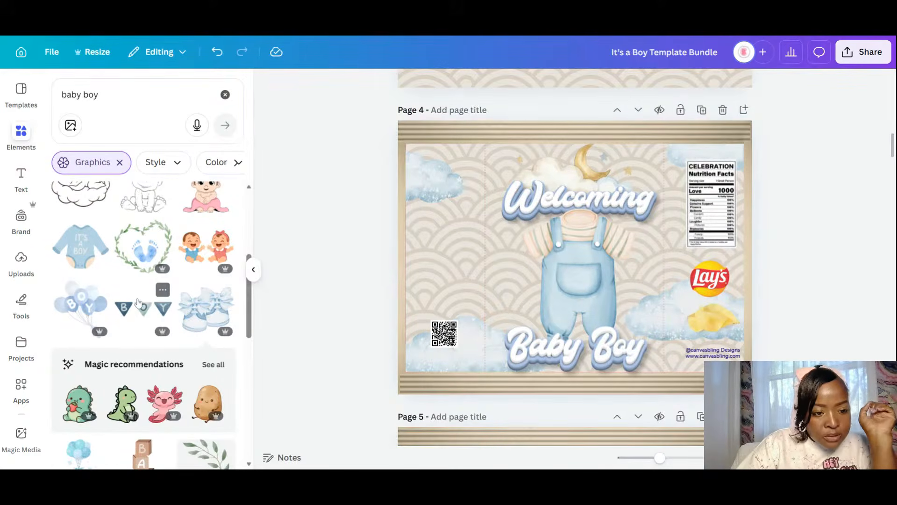
scroll(140, 304, down, 5)
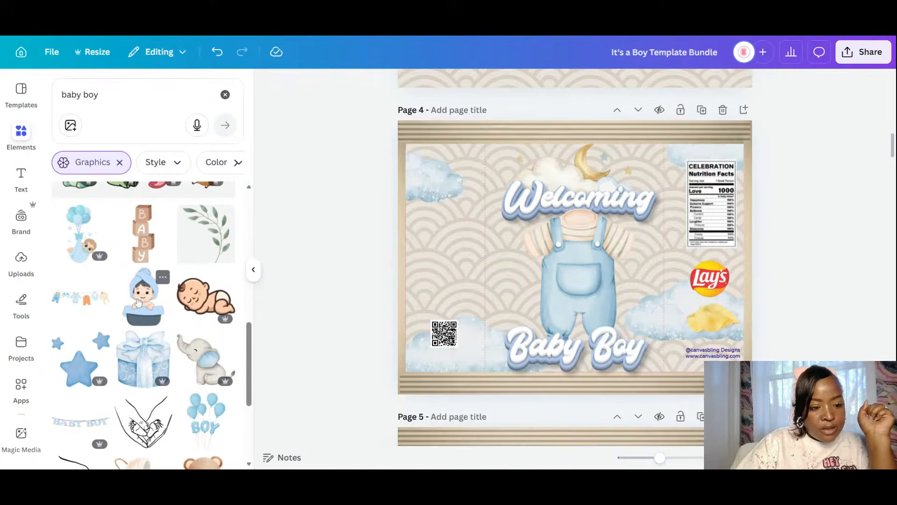
- Add a small blue rattle graphic beside the overalls on page 4
scroll(139, 302, down, 3)
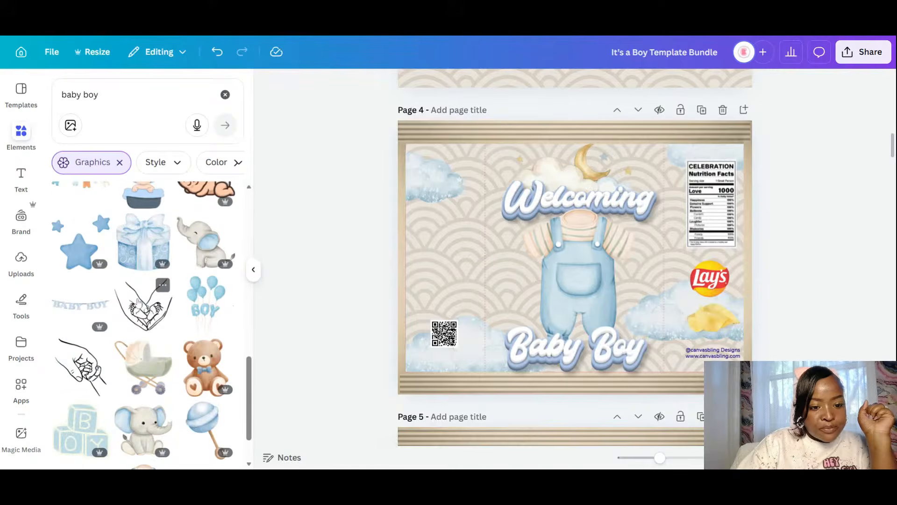
click(219, 439)
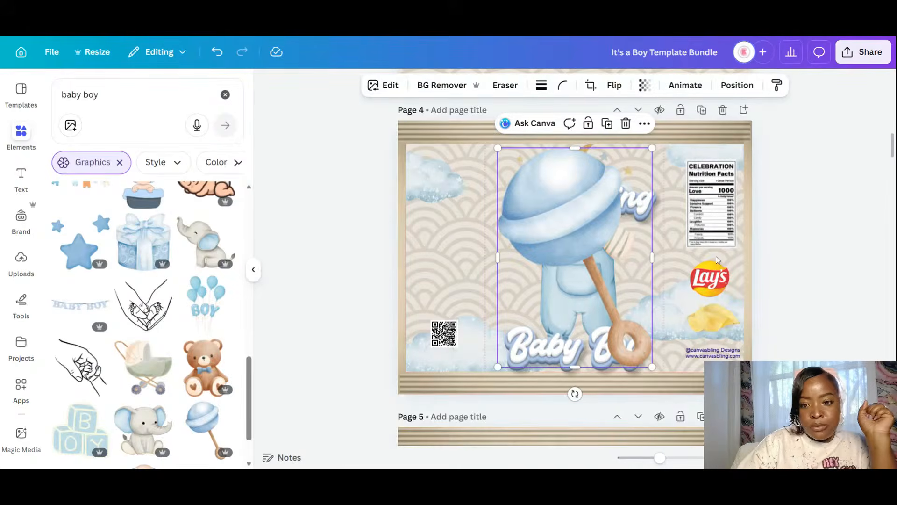
drag(651, 366, 560, 237)
drag(541, 188, 535, 308)
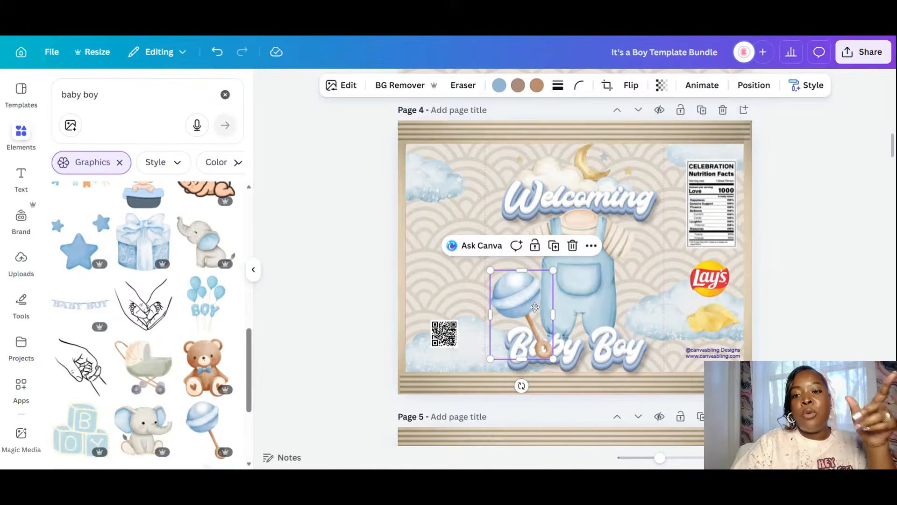
- Send the rattle back one layer behind the Baby Boy text
click(754, 85)
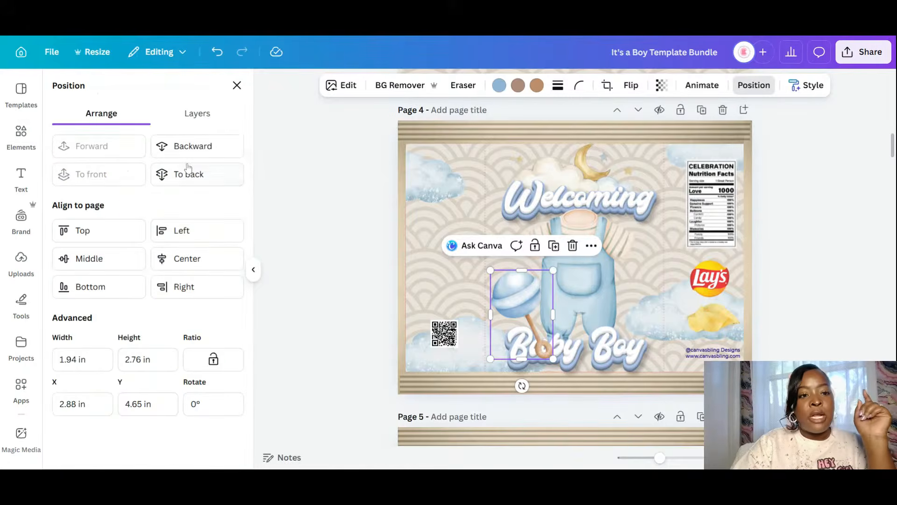
click(204, 148)
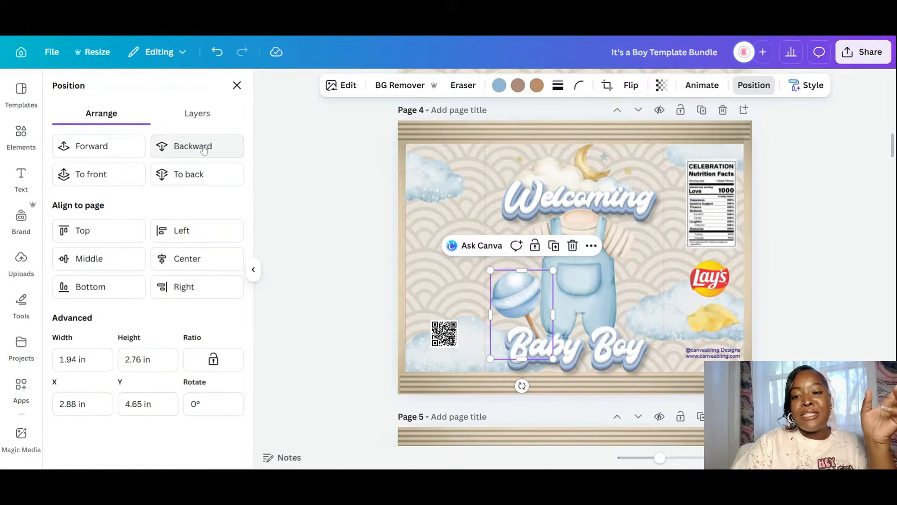
click(787, 276)
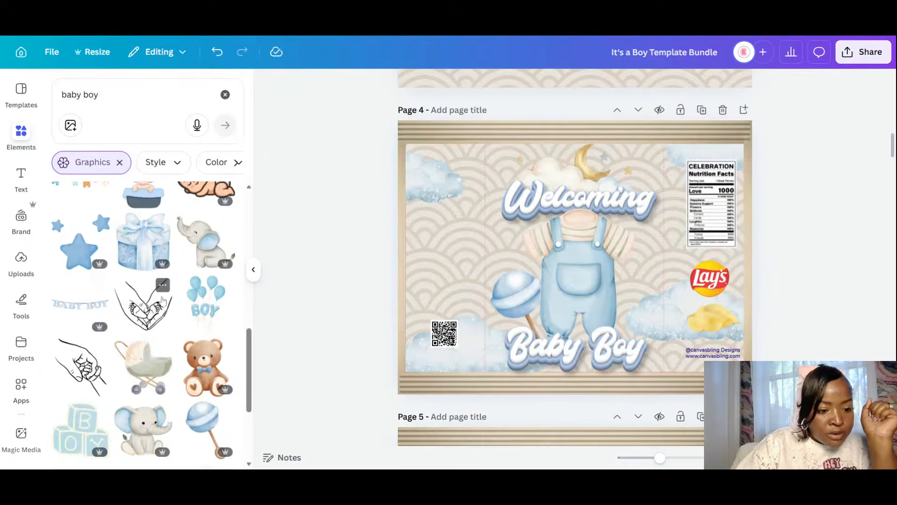
scroll(163, 300, down, 2)
scroll(162, 300, down, 8)
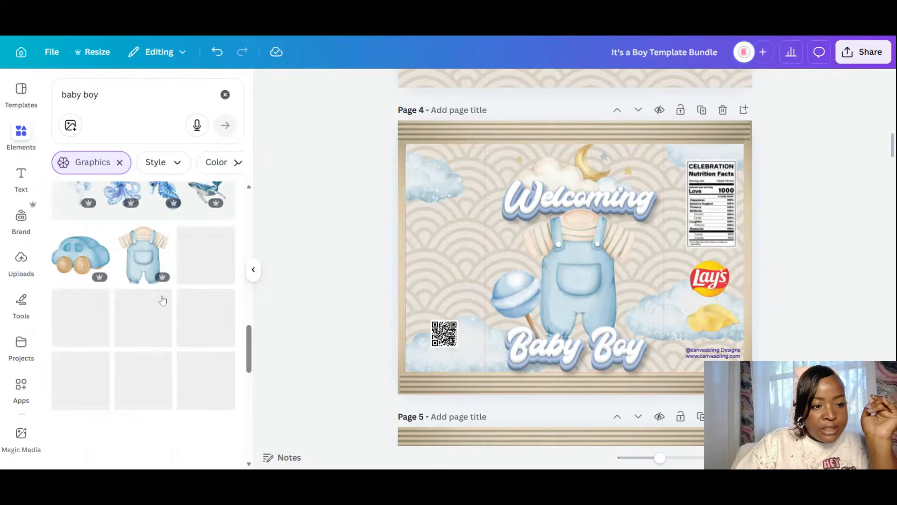
scroll(159, 278, down, 4)
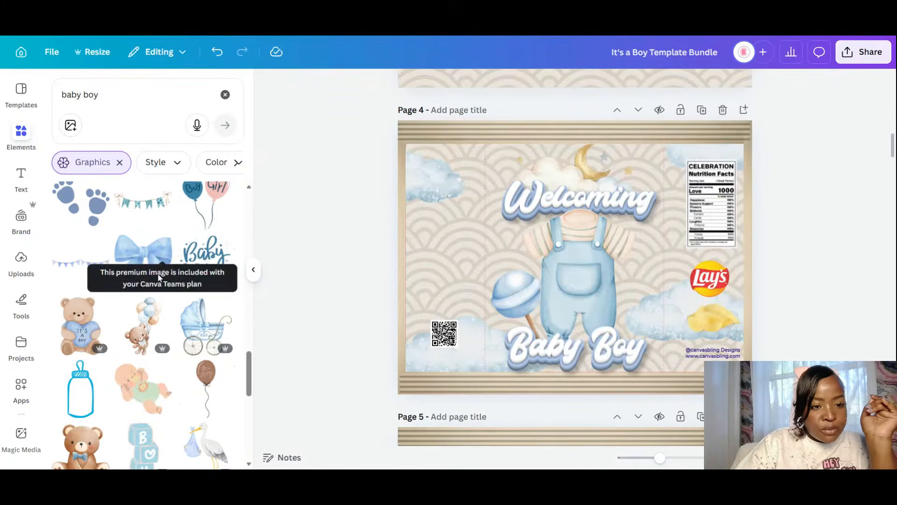
scroll(202, 306, down, 5)
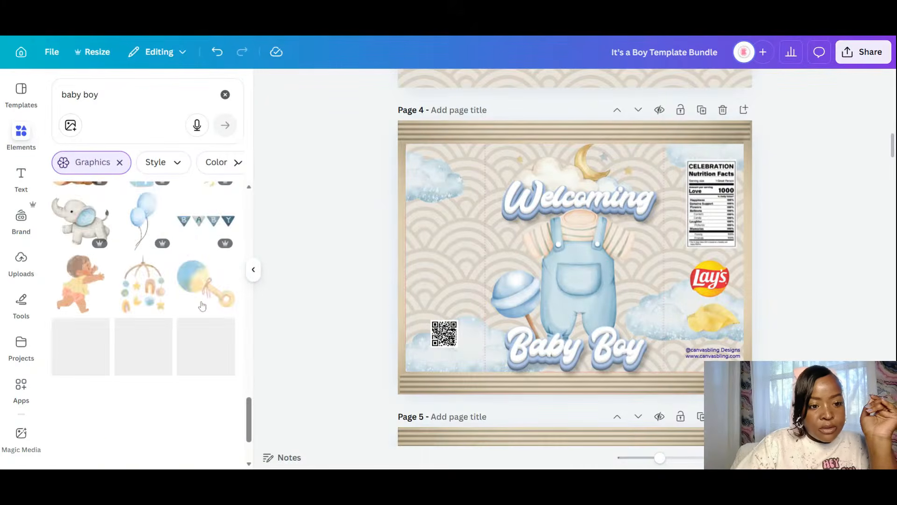
scroll(205, 304, down, 3)
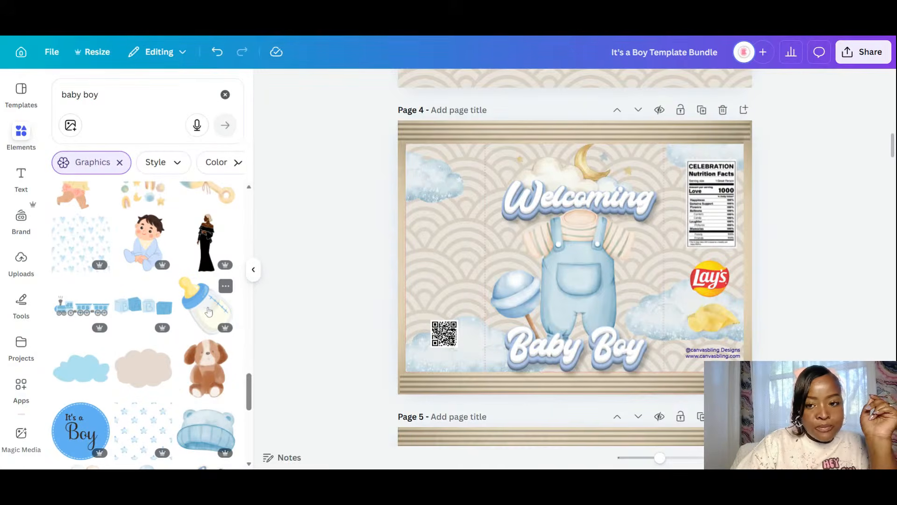
scroll(209, 312, down, 2)
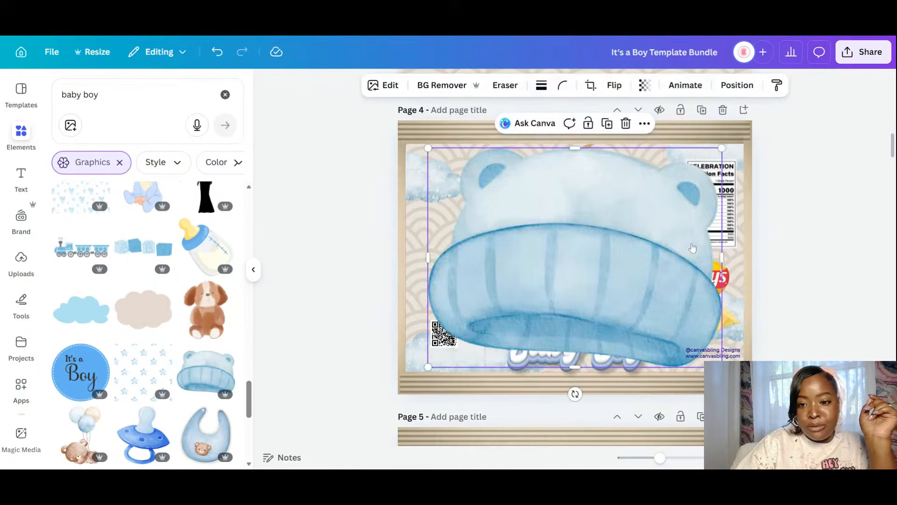
drag(722, 147, 577, 181)
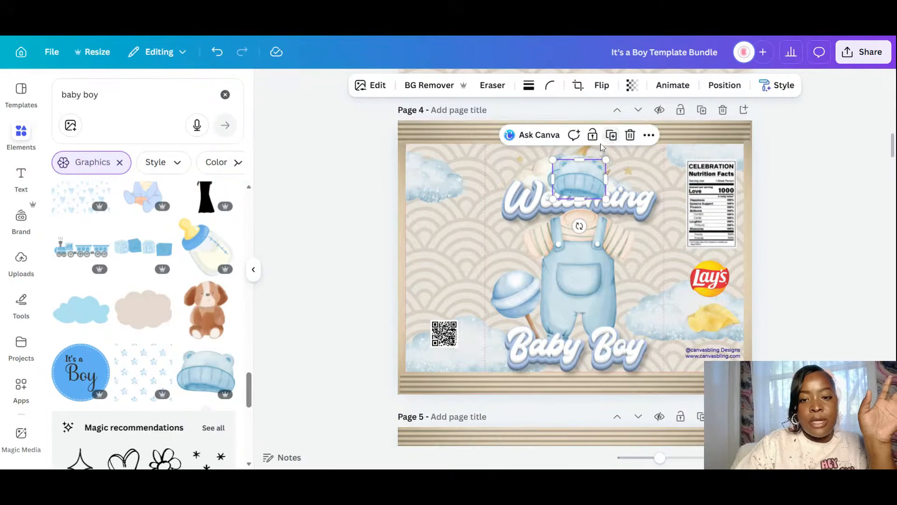
click(630, 135)
click(575, 170)
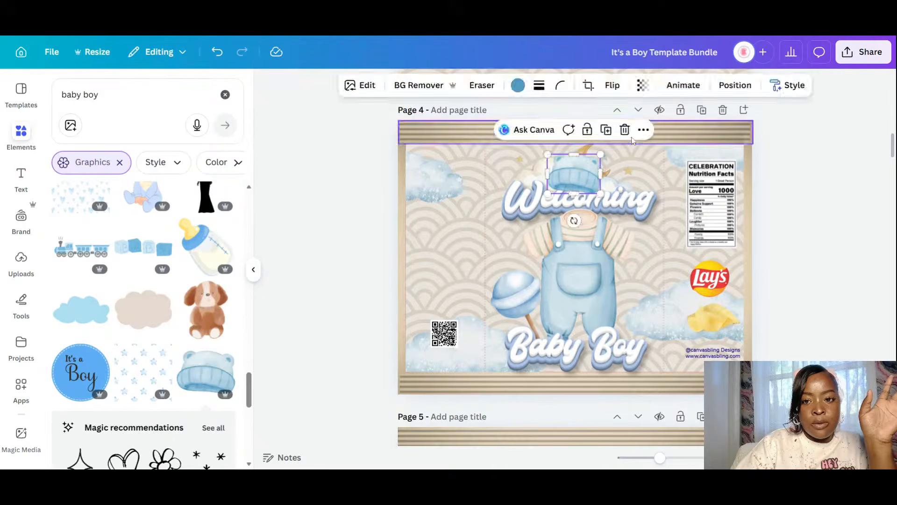
click(624, 130)
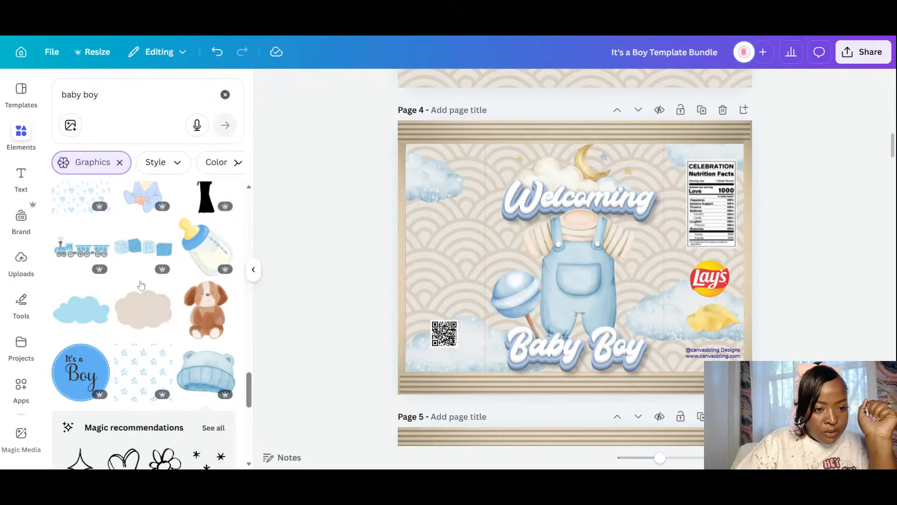
click(186, 275)
scroll(182, 300, down, 5)
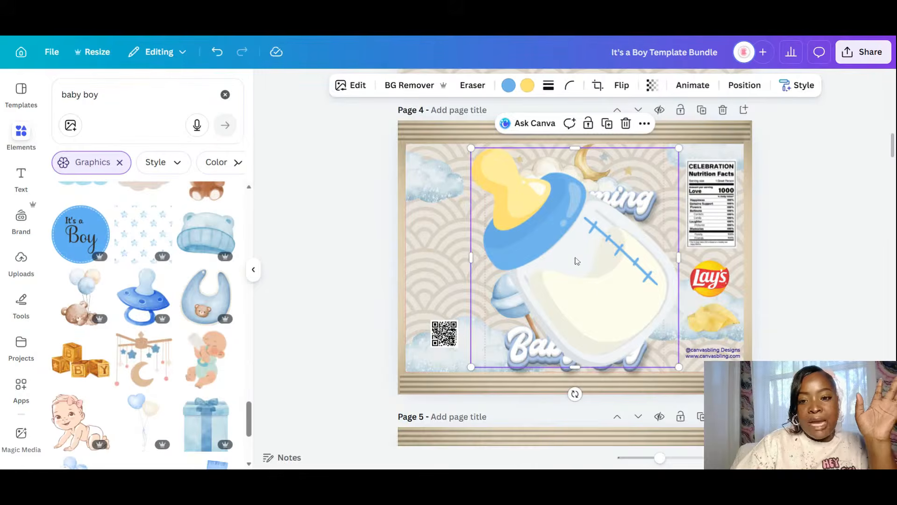
drag(602, 291, 529, 298)
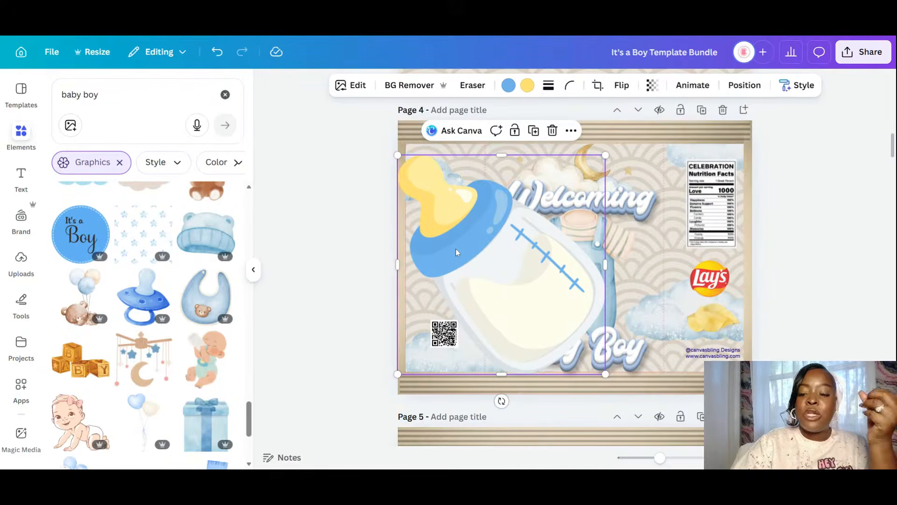
key(Delete)
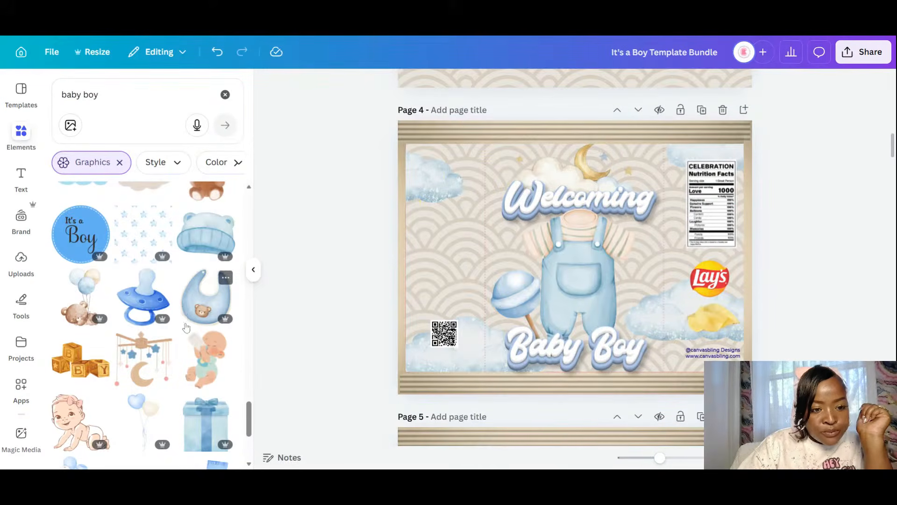
- Lighten the baby bottle's blue with the custom colour picker
mouse_move(163, 323)
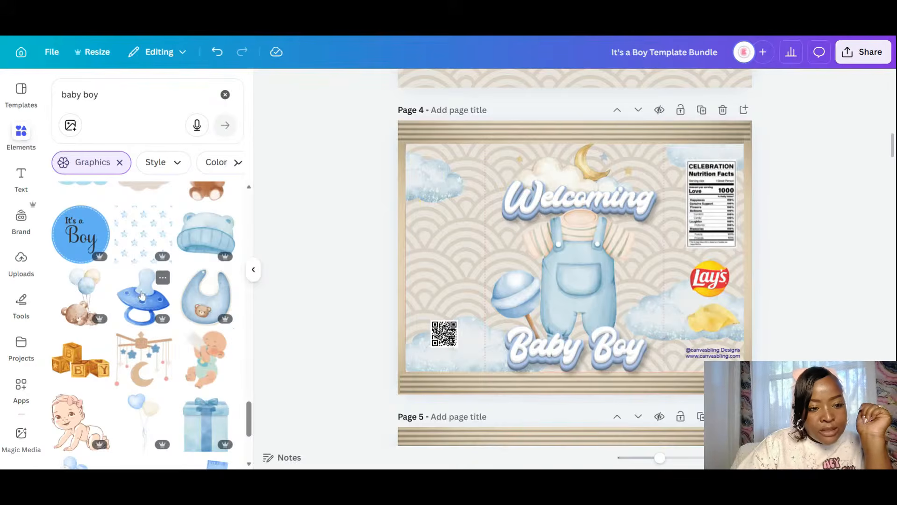
scroll(205, 308, down, 4)
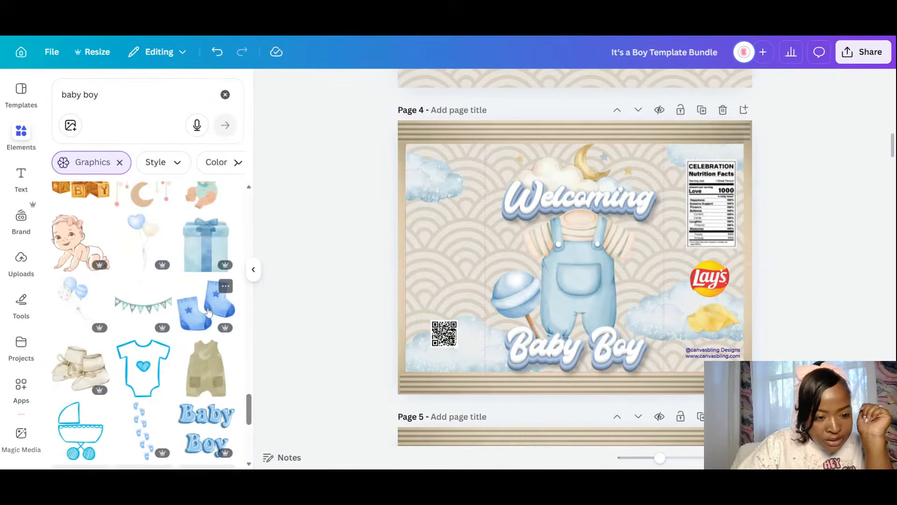
scroll(208, 312, down, 5)
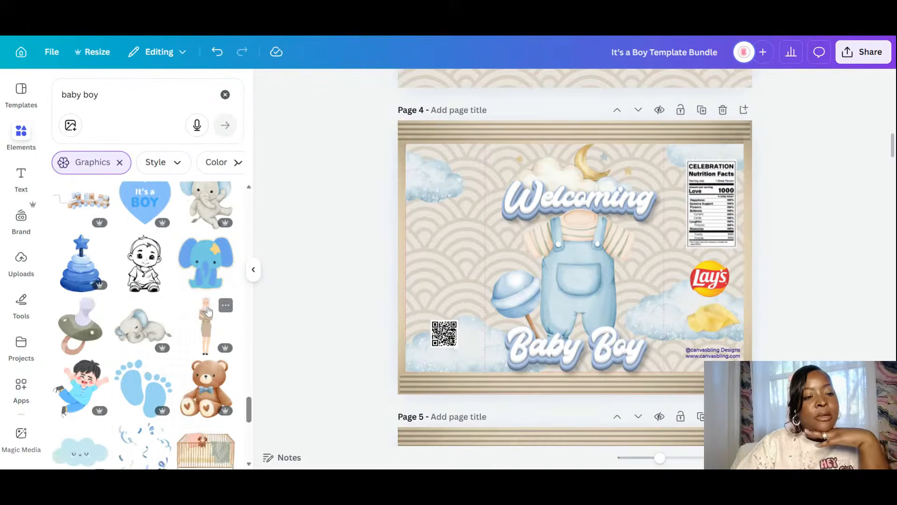
scroll(208, 312, down, 4)
scroll(208, 312, down, 5)
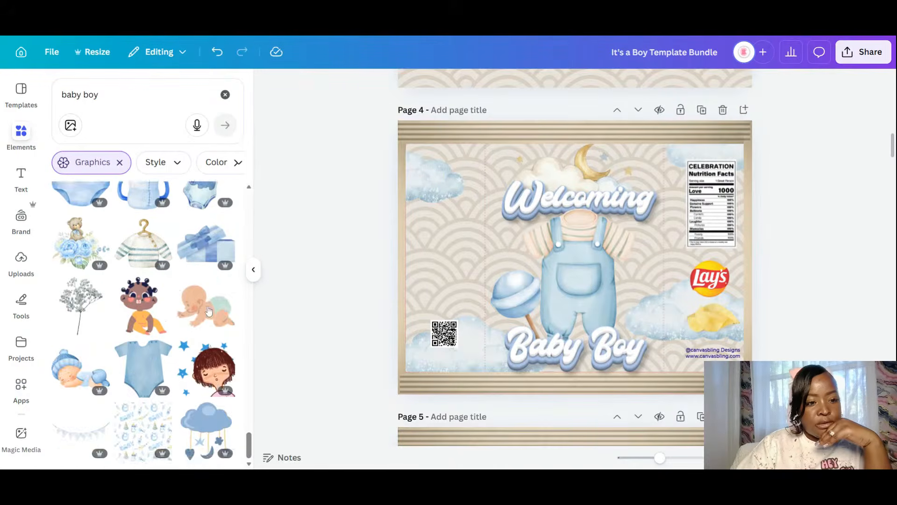
scroll(134, 312, up, 3)
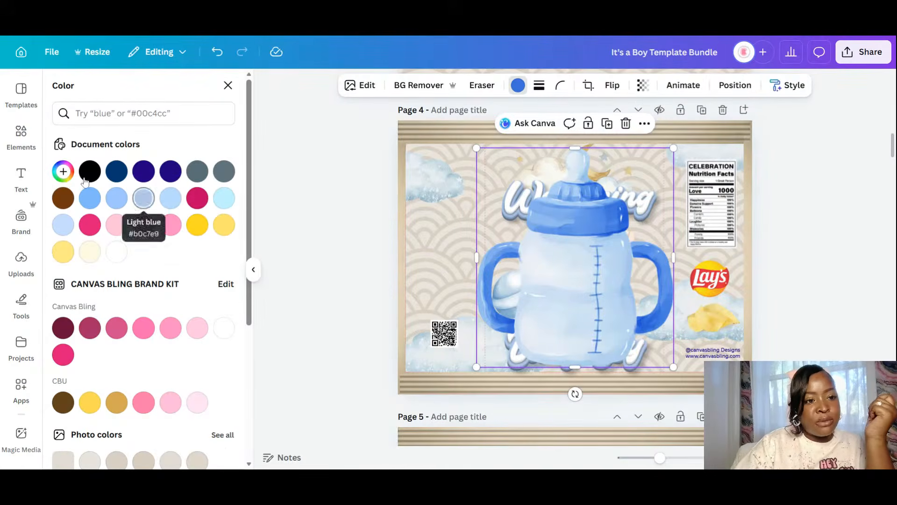
click(63, 171)
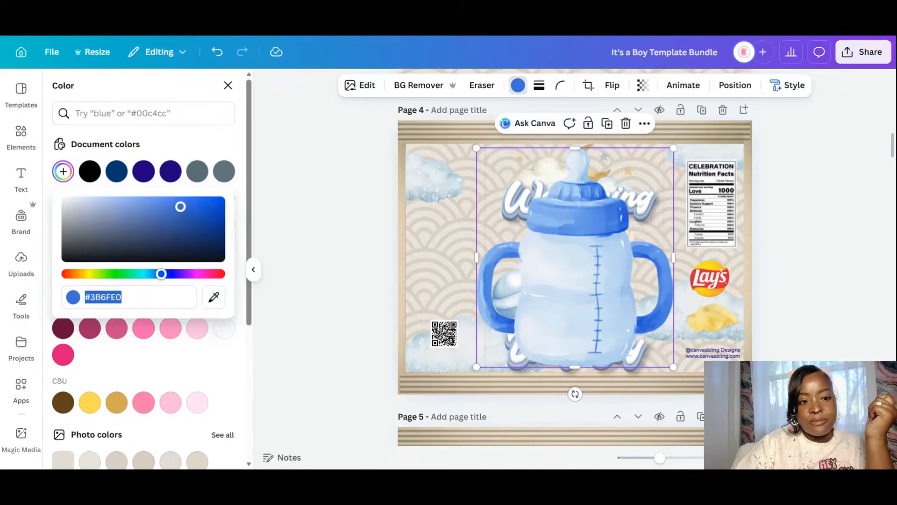
drag(182, 208, 99, 199)
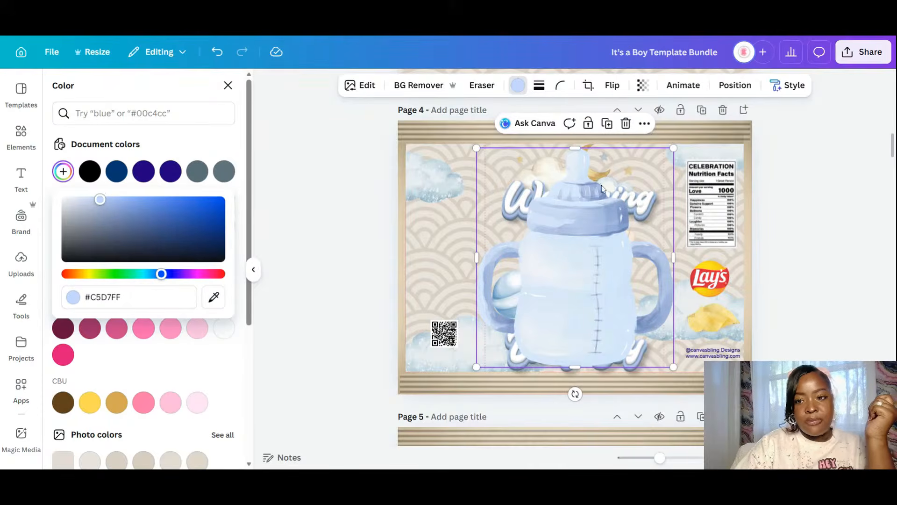
- Shrink the bottle, tilt it about 30° clockwise, and place it right of the overalls
drag(673, 147, 586, 274)
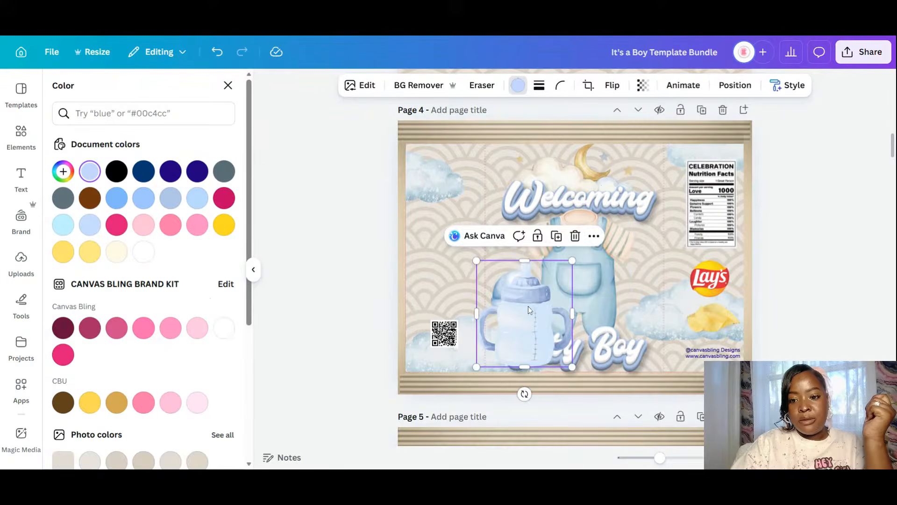
drag(528, 307, 648, 349)
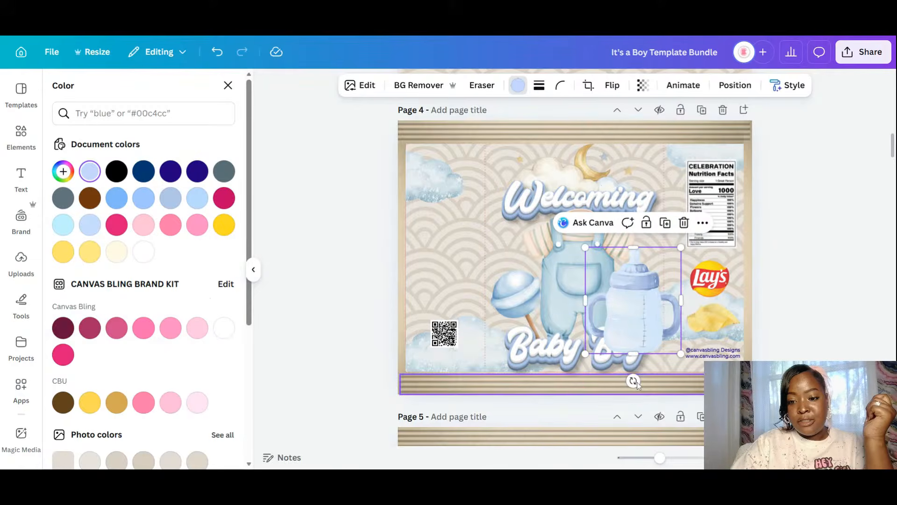
drag(633, 380, 594, 371)
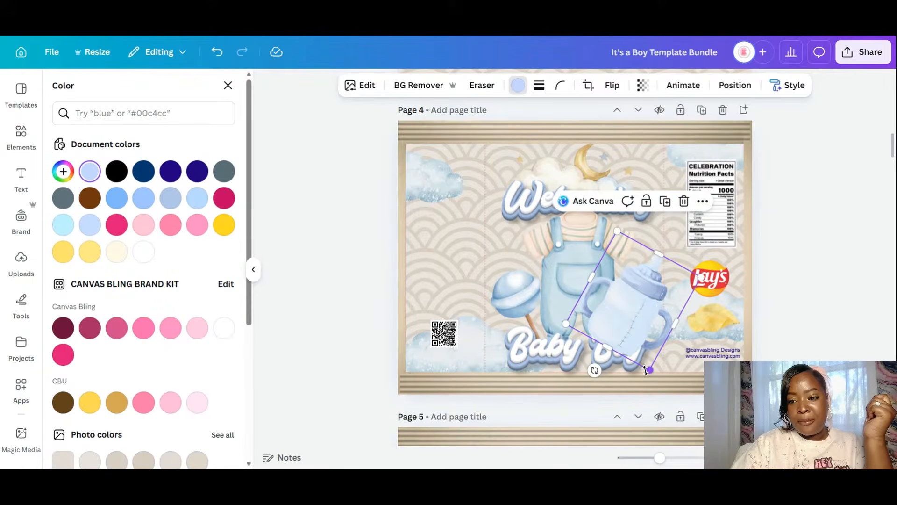
drag(650, 369, 643, 335)
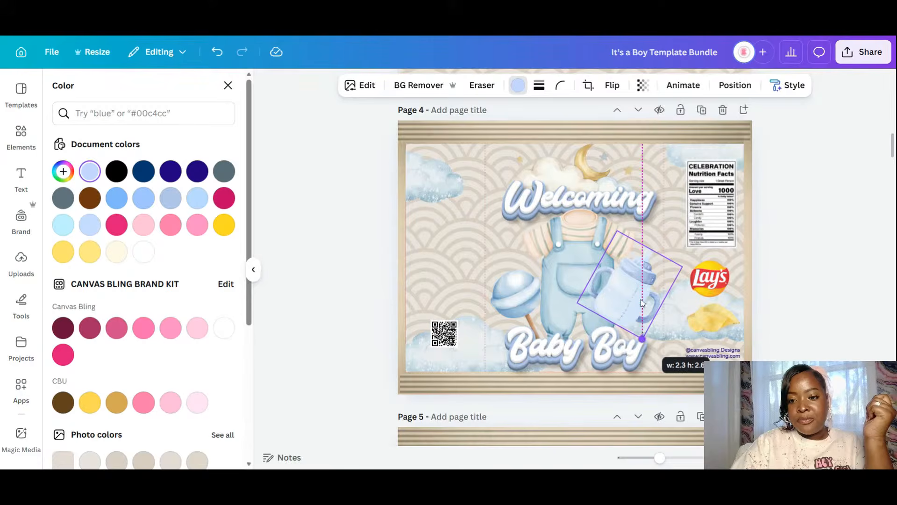
drag(640, 294, 640, 314)
- Send the bottle behind the overalls and adjust its position slightly
click(735, 85)
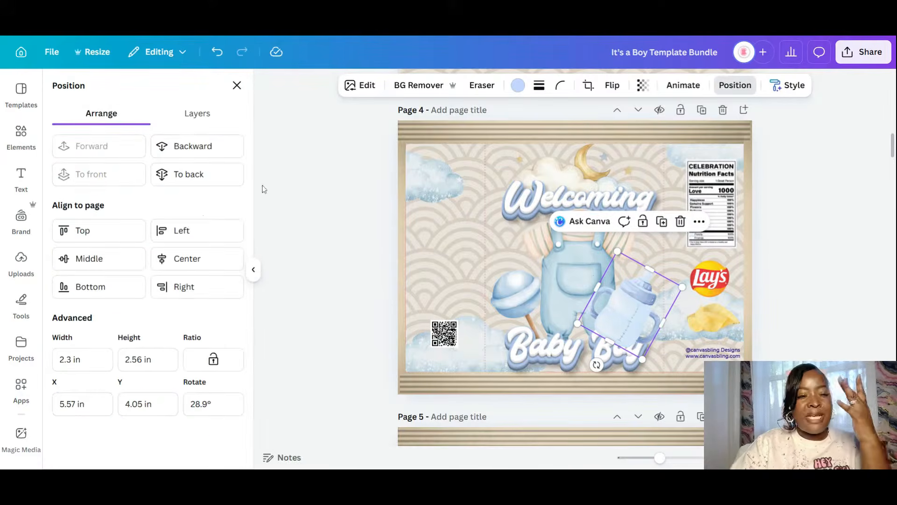
click(185, 147)
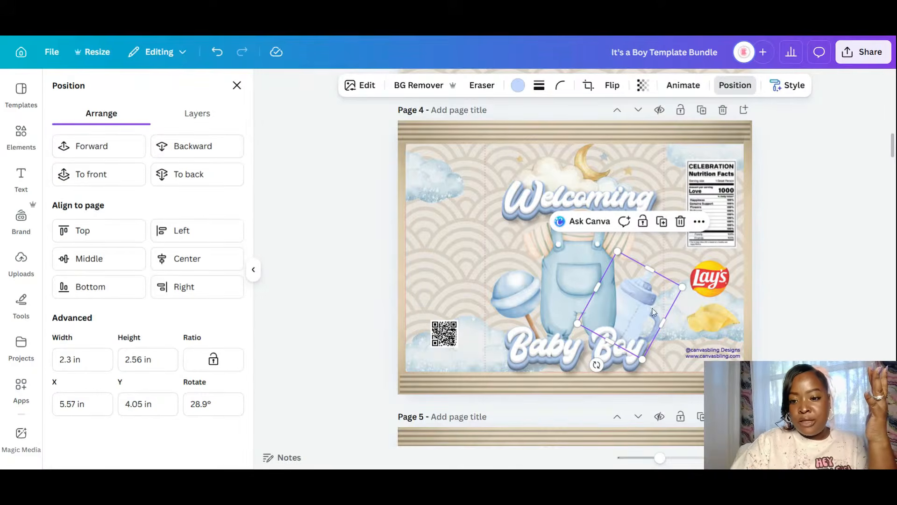
drag(656, 300, 659, 302)
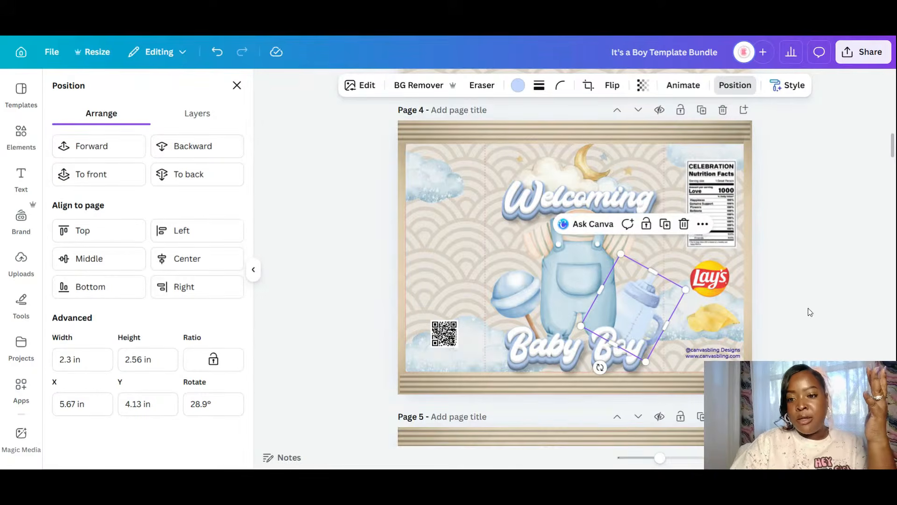
click(825, 285)
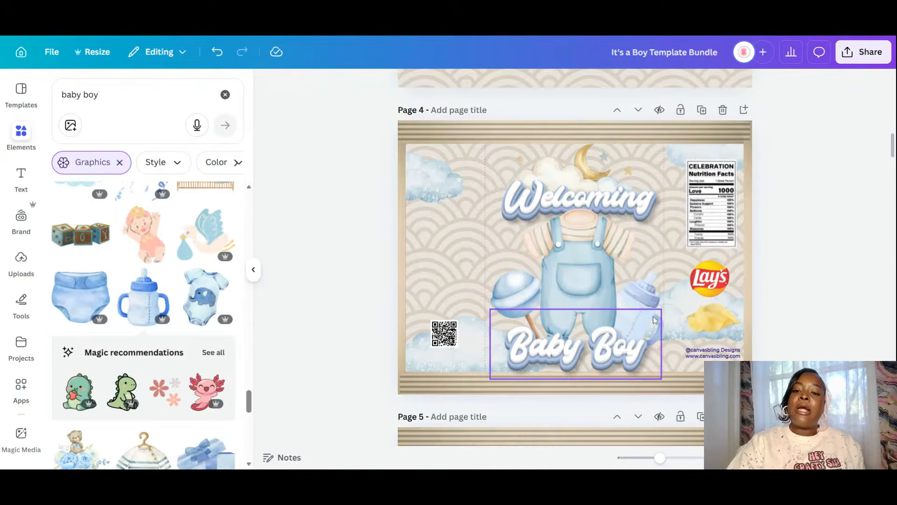
- Delete the accidentally created sticky note from page 4
click(22, 133)
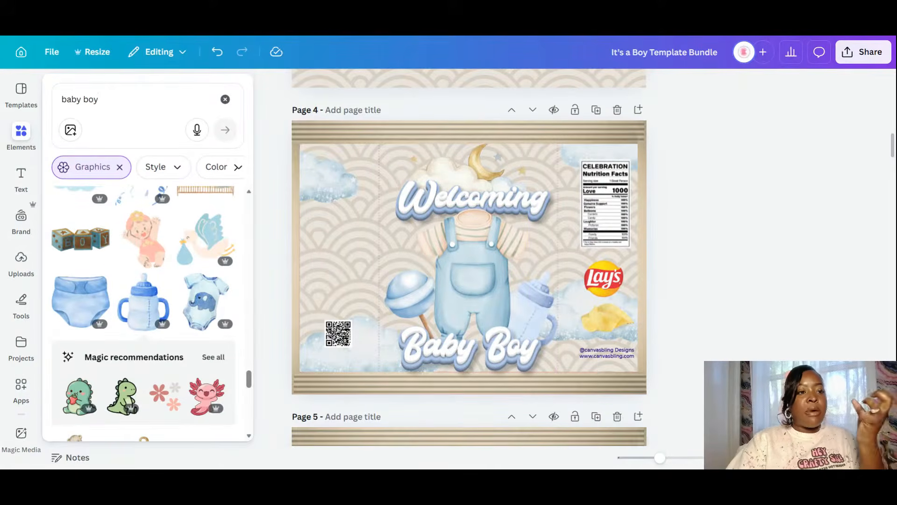
drag(104, 100, 49, 39)
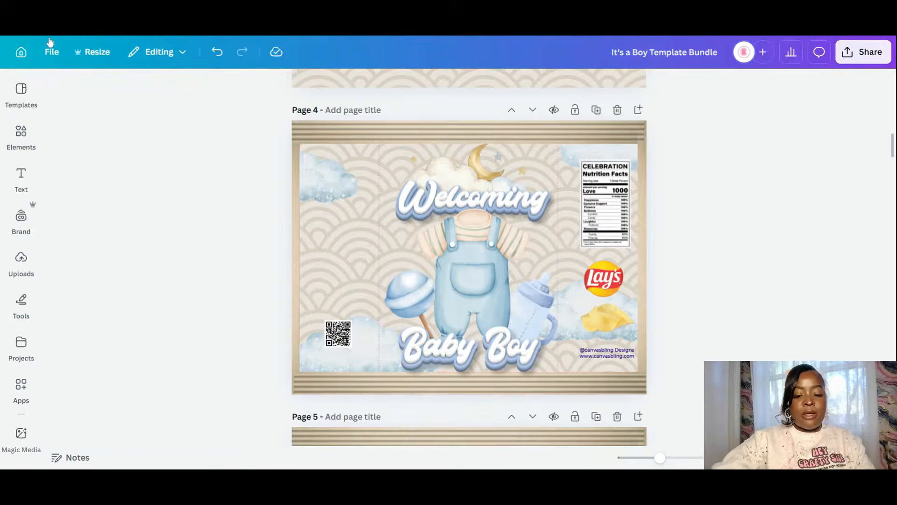
text(sown)
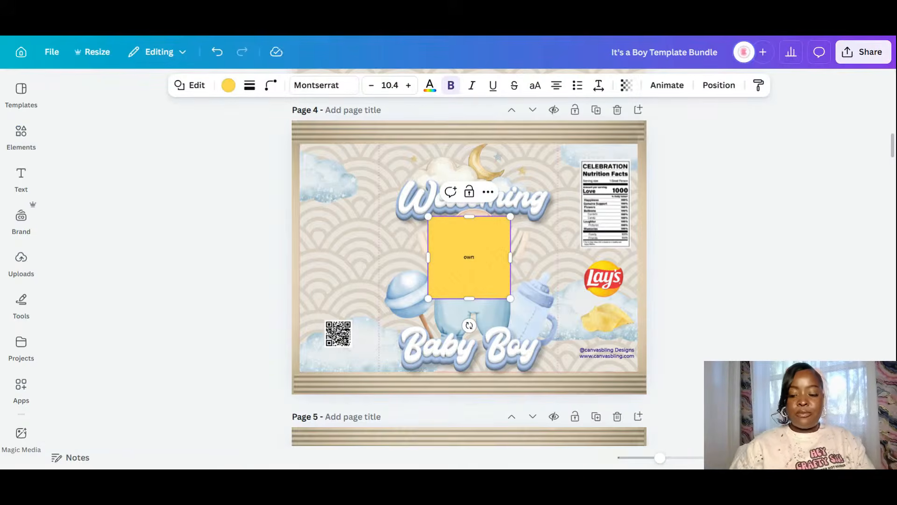
click(671, 261)
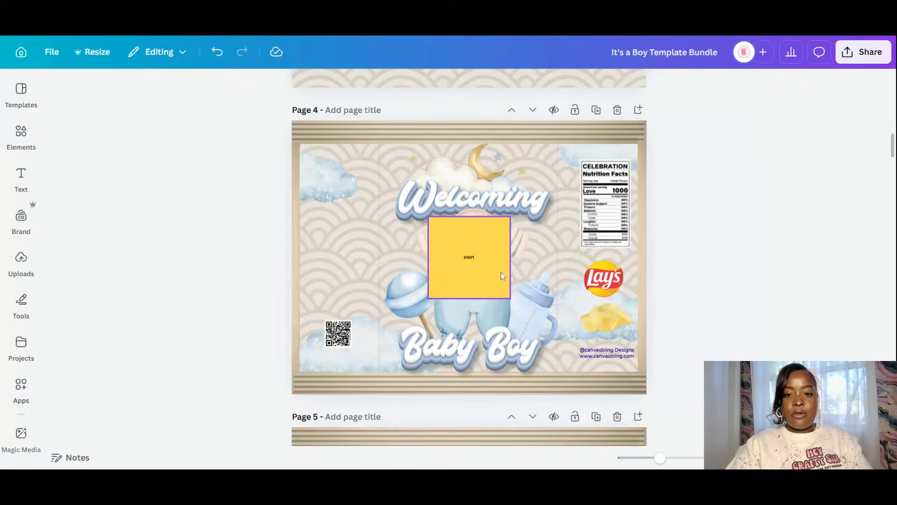
click(500, 272)
key(Delete)
click(21, 136)
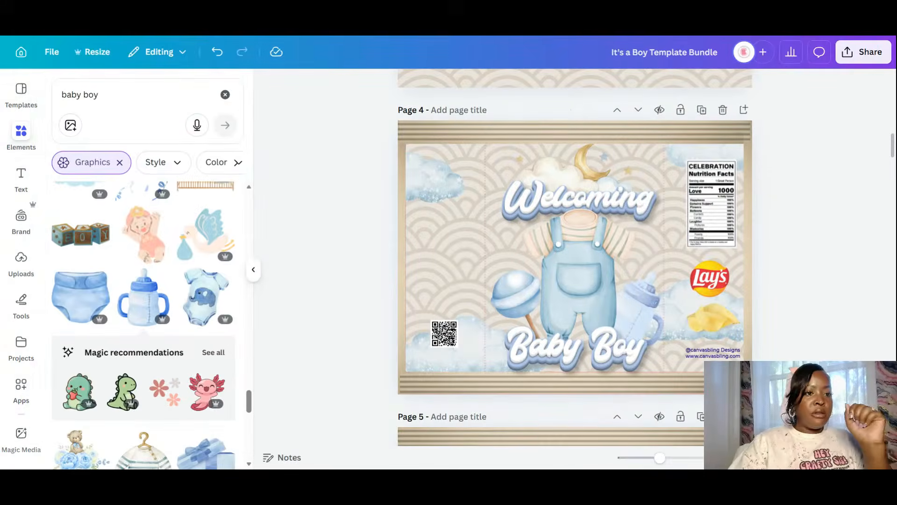
- Add a round 'brown blur' element, enlarged and centred over the overalls
text(brown blur)
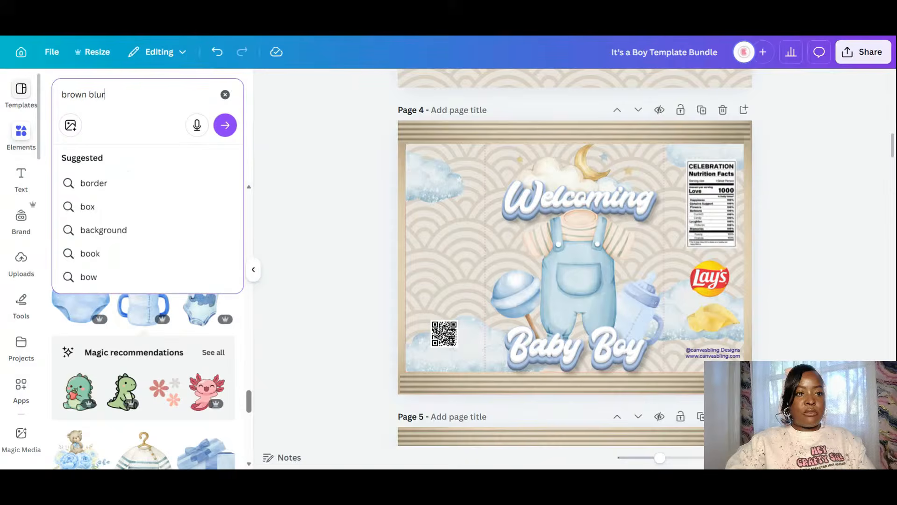
key(Return)
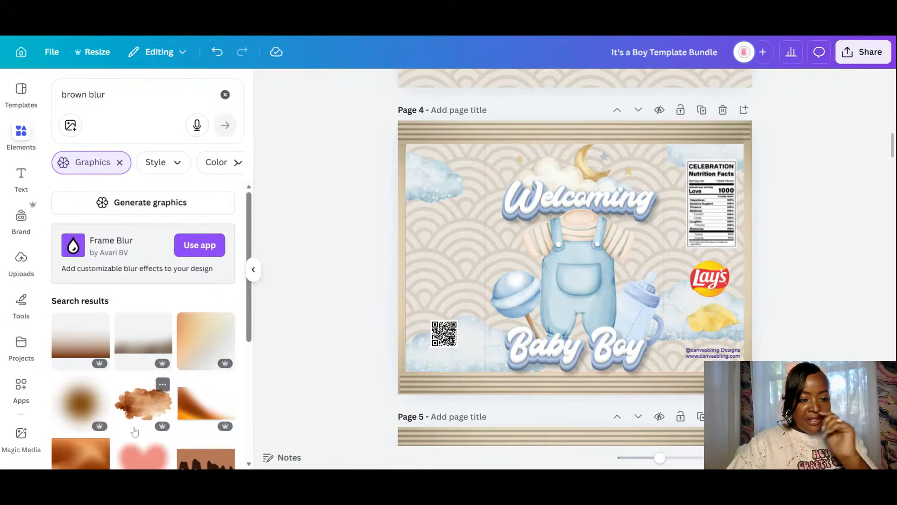
click(86, 411)
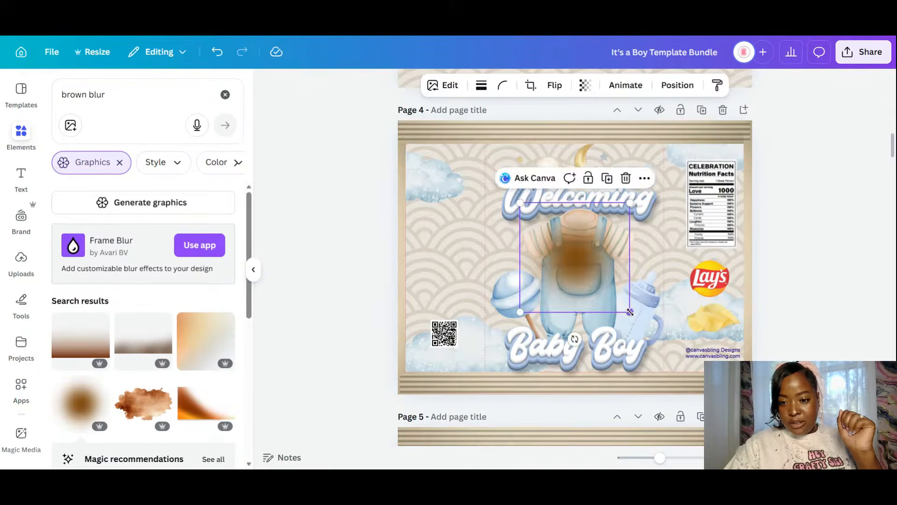
drag(629, 310, 607, 275)
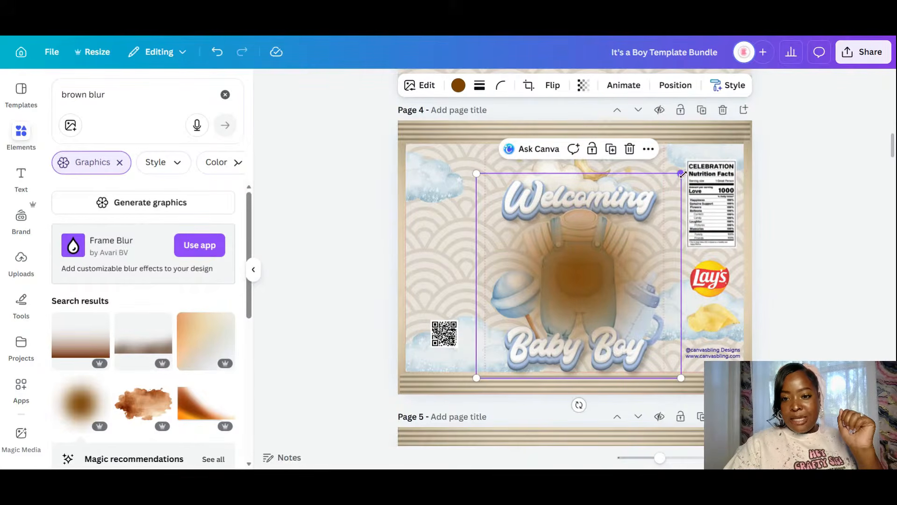
drag(681, 175, 710, 143)
drag(621, 254, 599, 267)
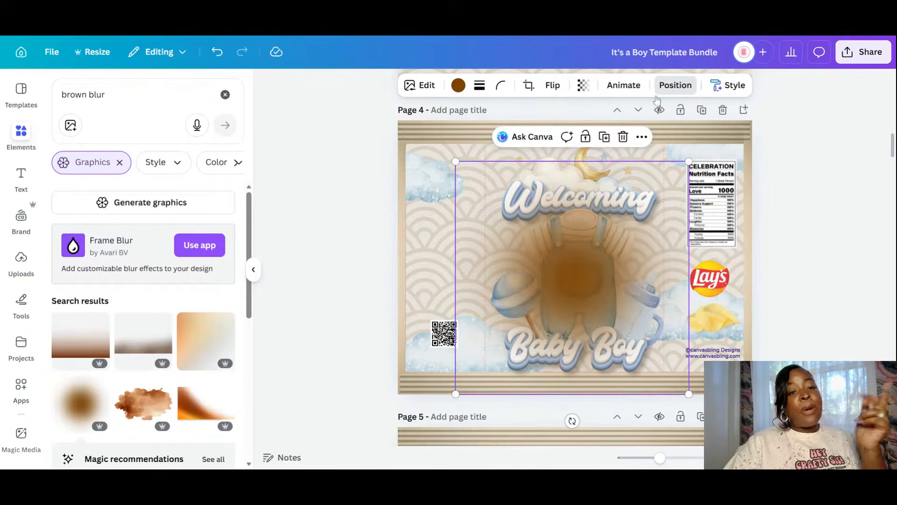
- Send the brown blur back four layers, behind the overalls, rattle and Welcoming
click(675, 85)
click(204, 150)
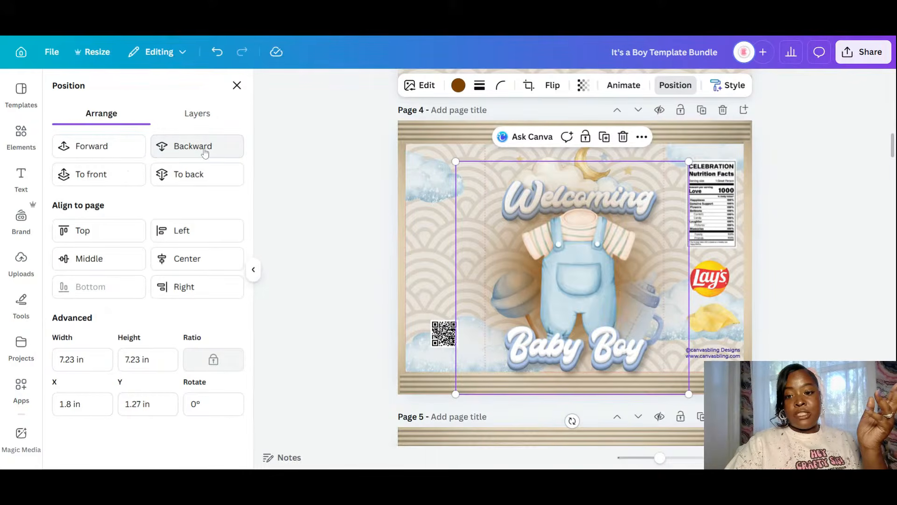
click(204, 151)
click(204, 150)
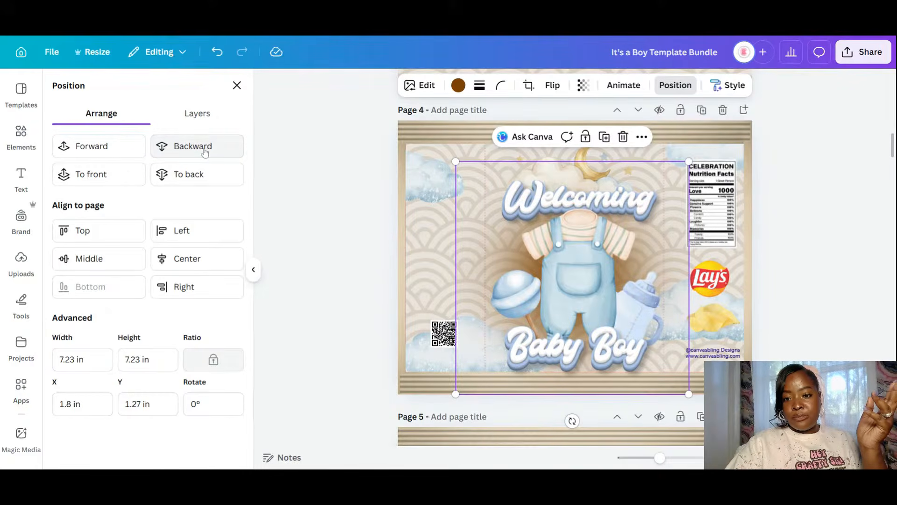
click(204, 150)
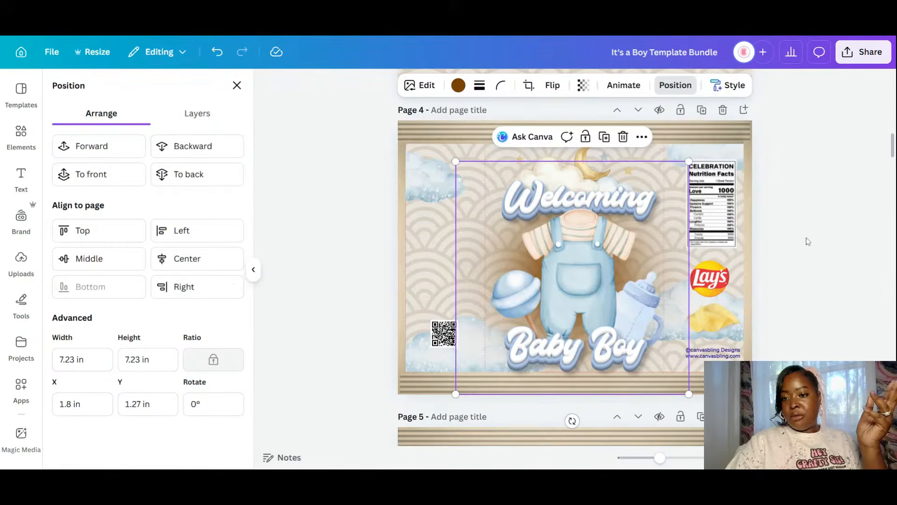
click(844, 250)
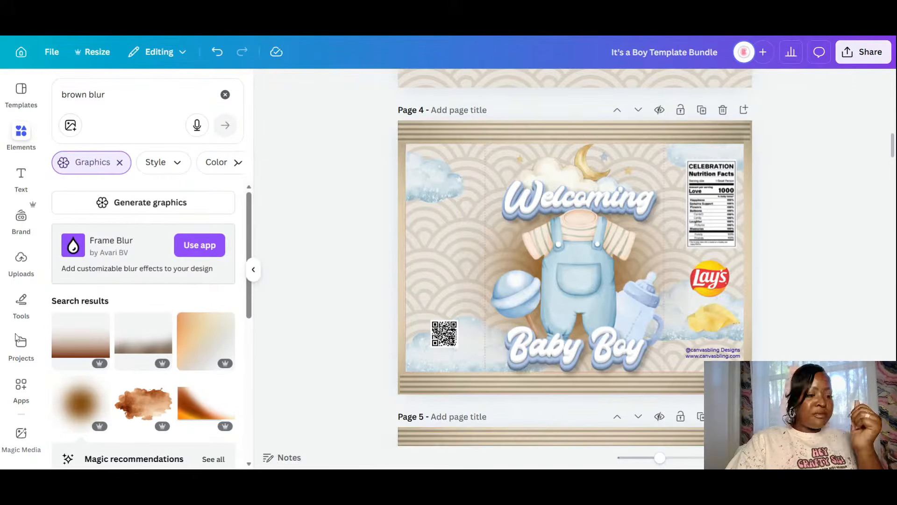
- Open the Boho Baby Shower Template design at its page 1 'Baby Shower' chip bag
scroll(16, 337, down, 5)
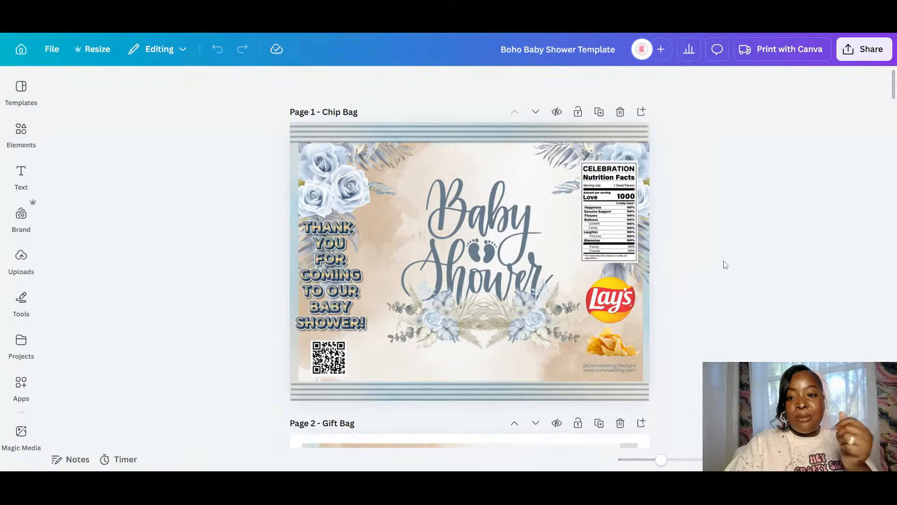
- Scroll down through the Boho Baby Shower pages until Page 8 – Chip bag is in view
scroll(724, 265, down, 4)
scroll(723, 262, down, 4)
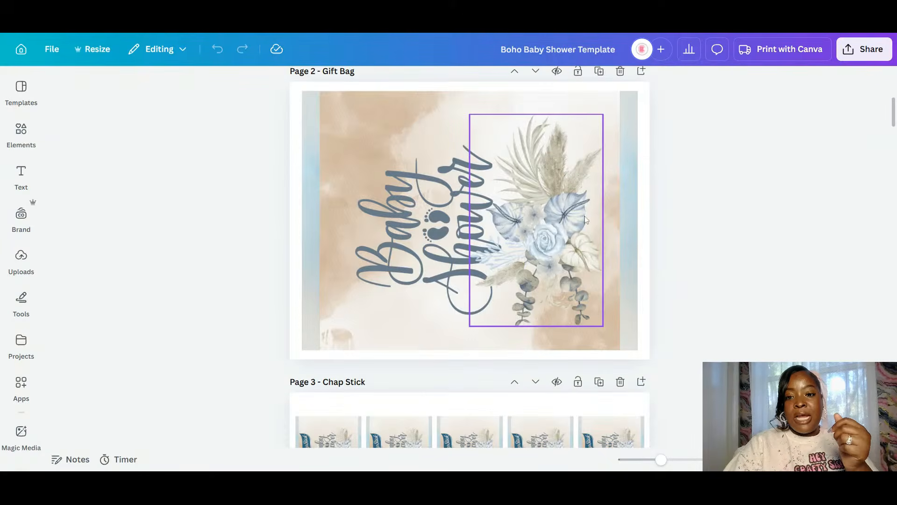
scroll(627, 244, down, 3)
scroll(626, 243, down, 5)
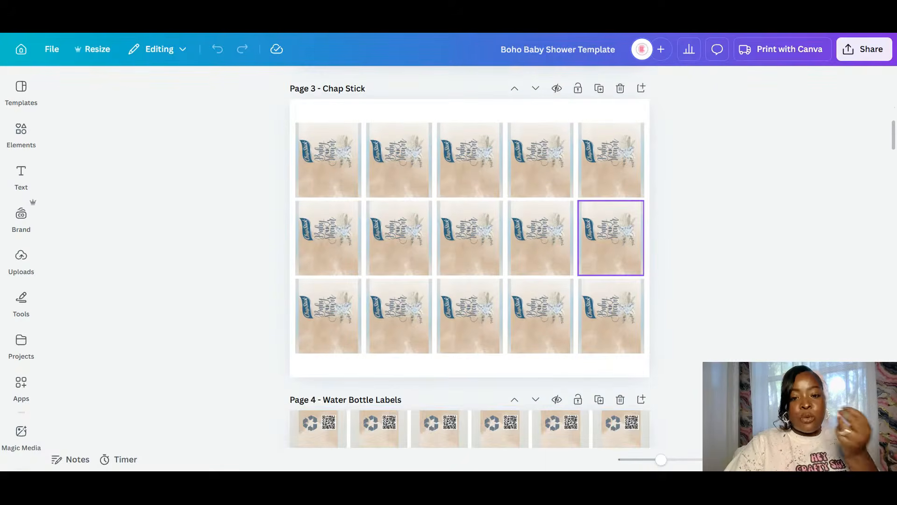
scroll(625, 240, down, 20)
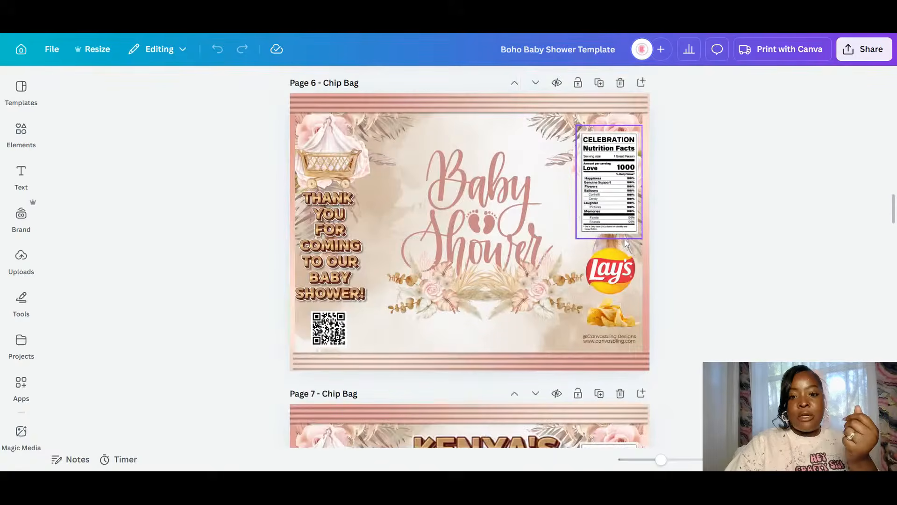
scroll(626, 242, down, 10)
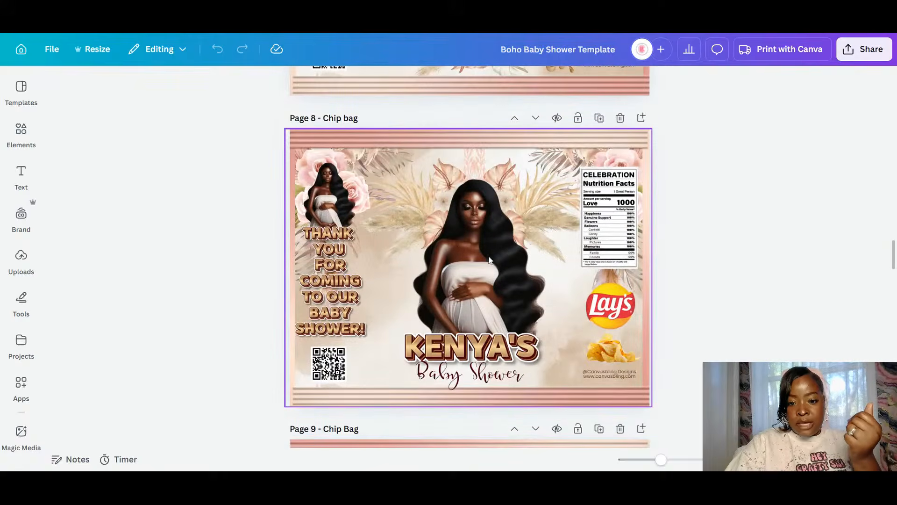
scroll(640, 286, down, 8)
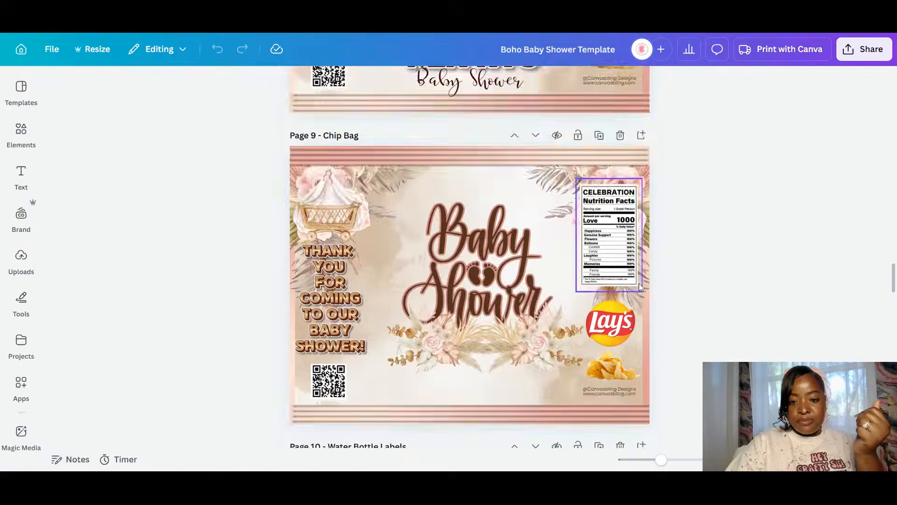
scroll(639, 287, down, 3)
scroll(640, 287, down, 15)
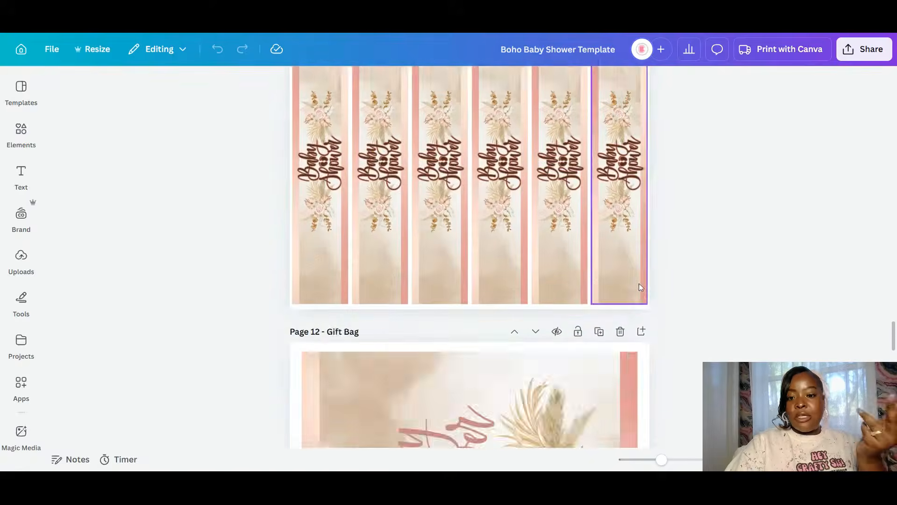
scroll(640, 287, down, 15)
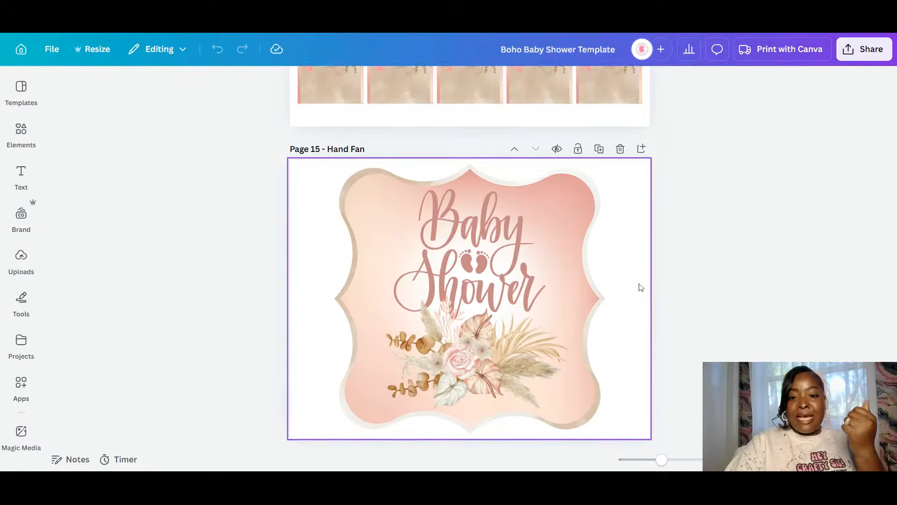
scroll(639, 286, down, 1)
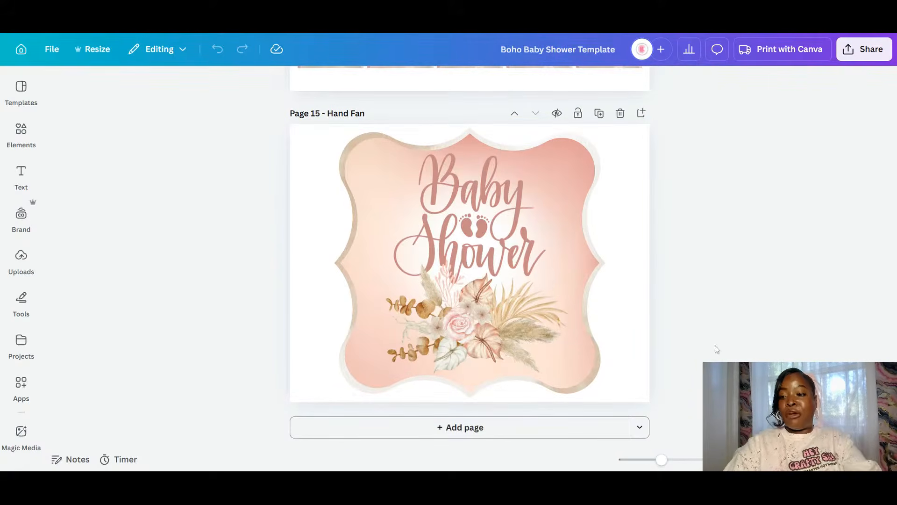
scroll(886, 110, up, 20)
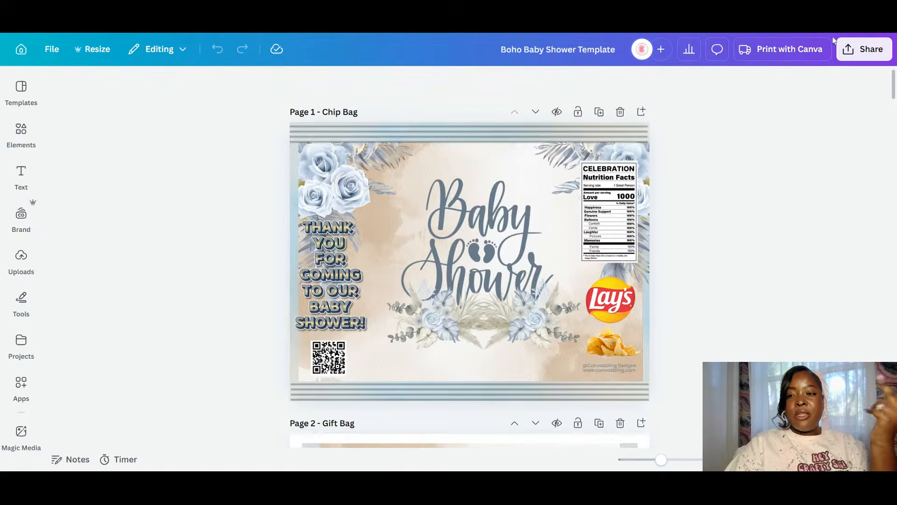
scroll(469, 257, down, 20)
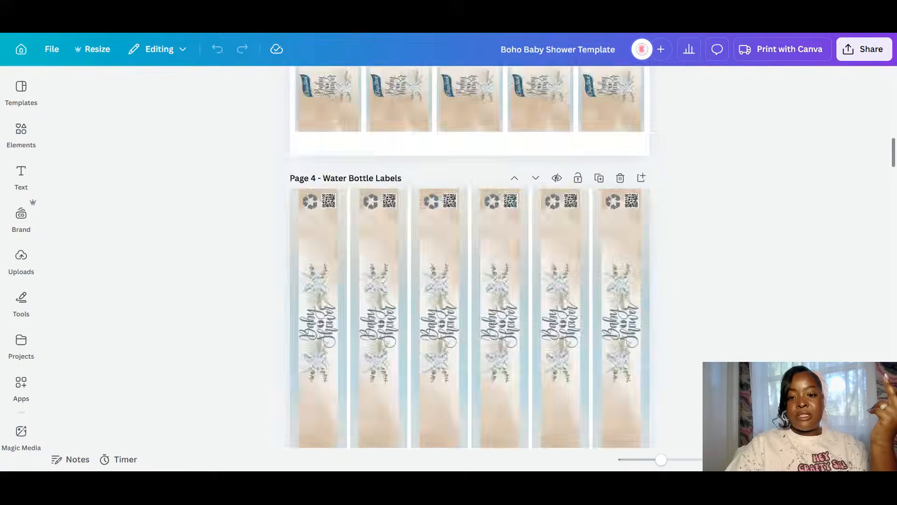
scroll(470, 257, down, 10)
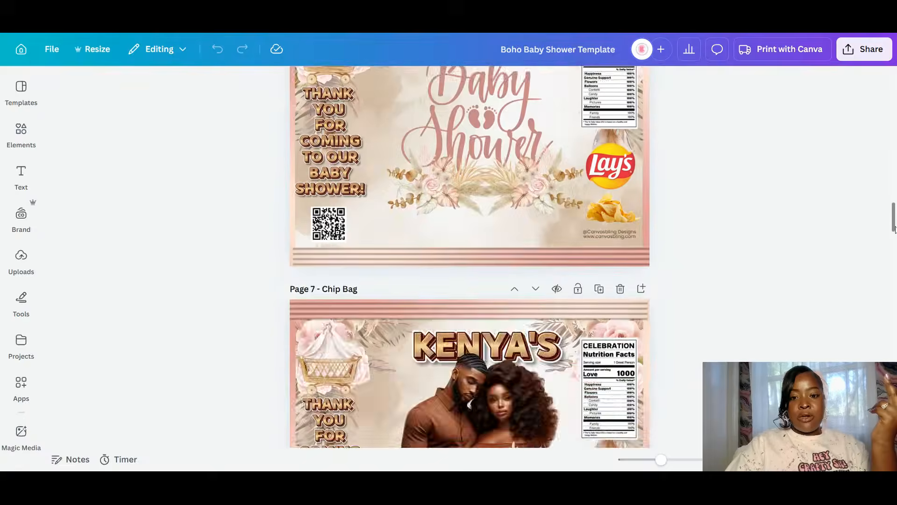
- Select the Page 8 chip bag group and try sending it to back, then forward one layer
scroll(731, 224, down, 3)
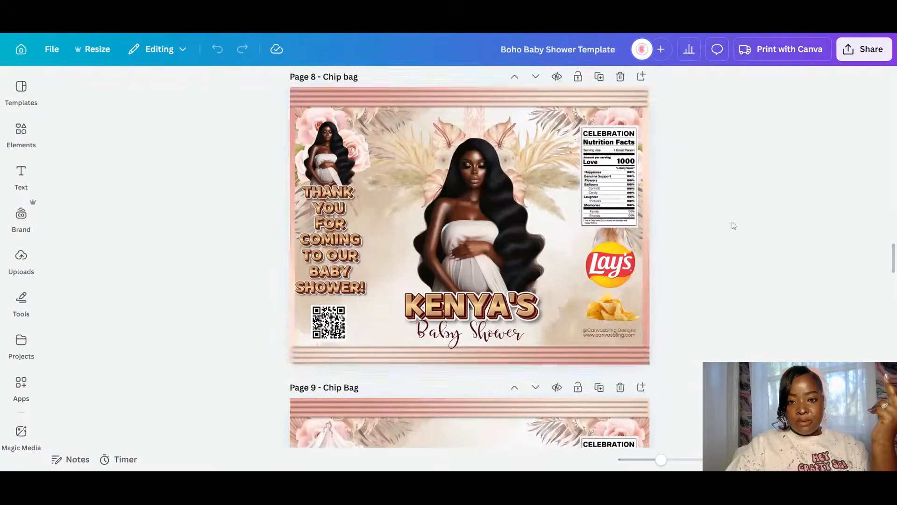
click(478, 194)
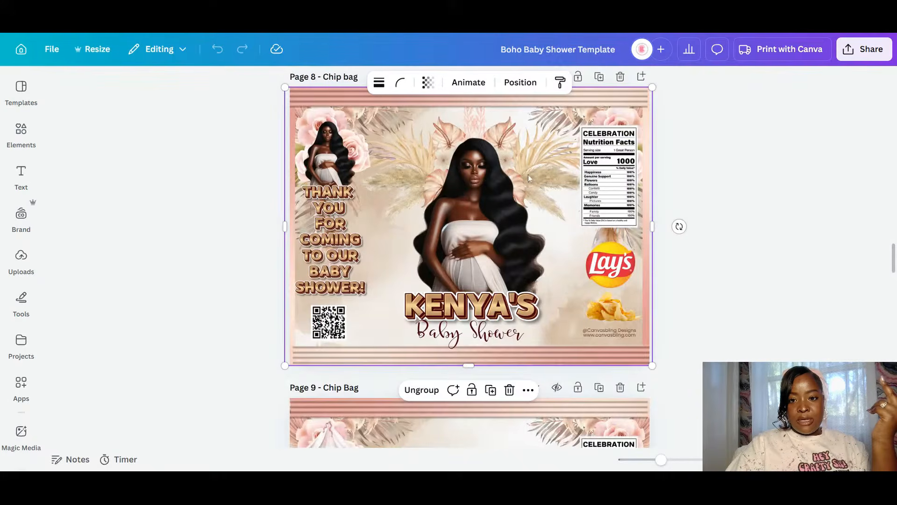
drag(529, 178, 533, 149)
click(520, 82)
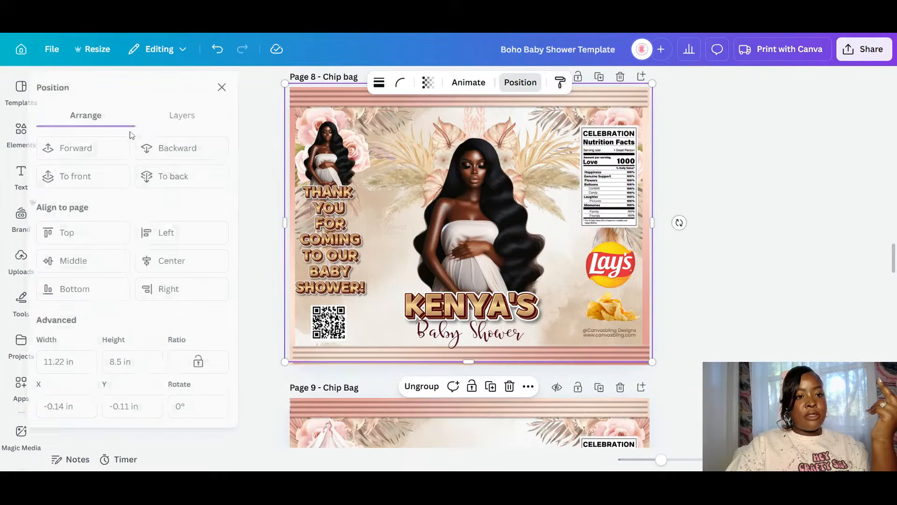
click(189, 176)
click(120, 150)
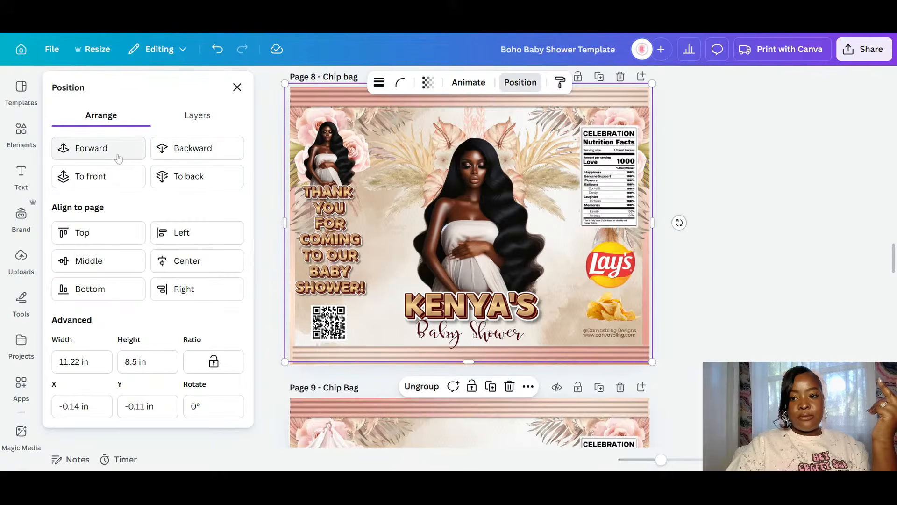
click(691, 279)
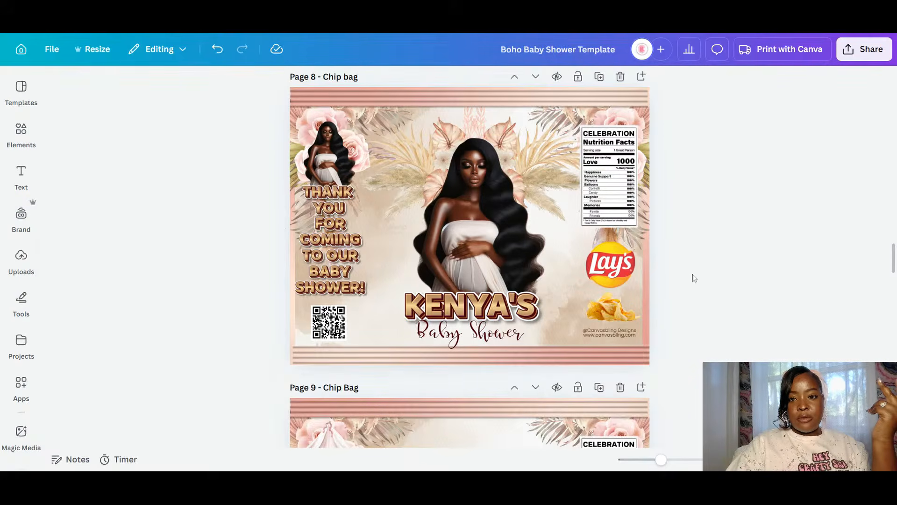
- Copy the pregnant woman image from the Page 8 chip bag
right_click(489, 221)
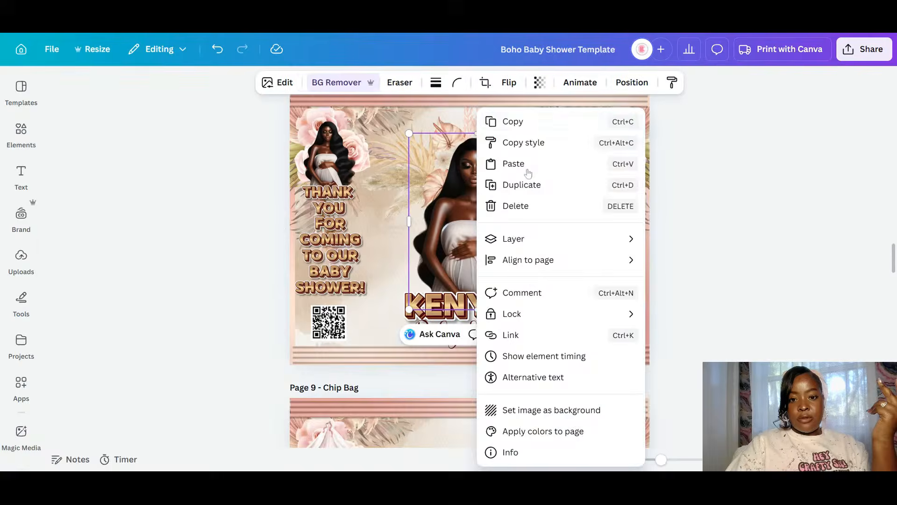
click(514, 121)
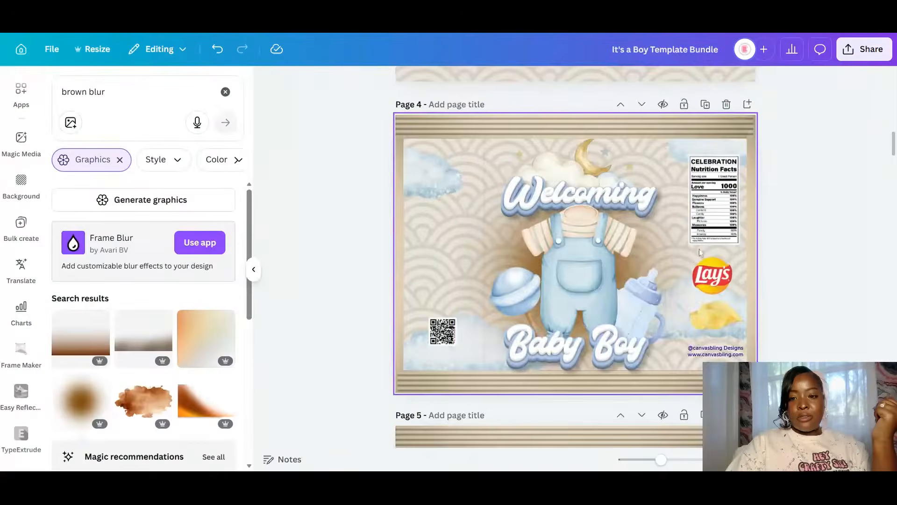
scroll(693, 252, down, 4)
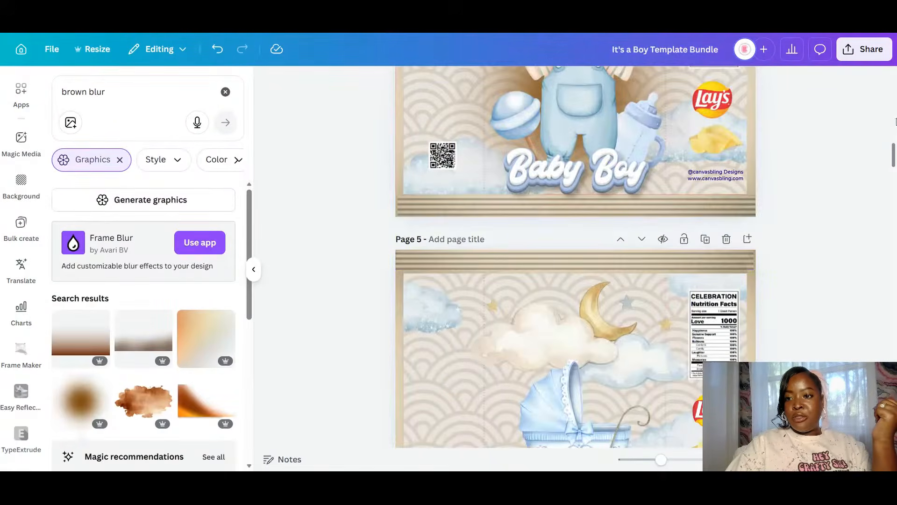
- Paste the pregnant woman onto Page 2 of It's a Boy and move her to the left
drag(895, 122, 891, 53)
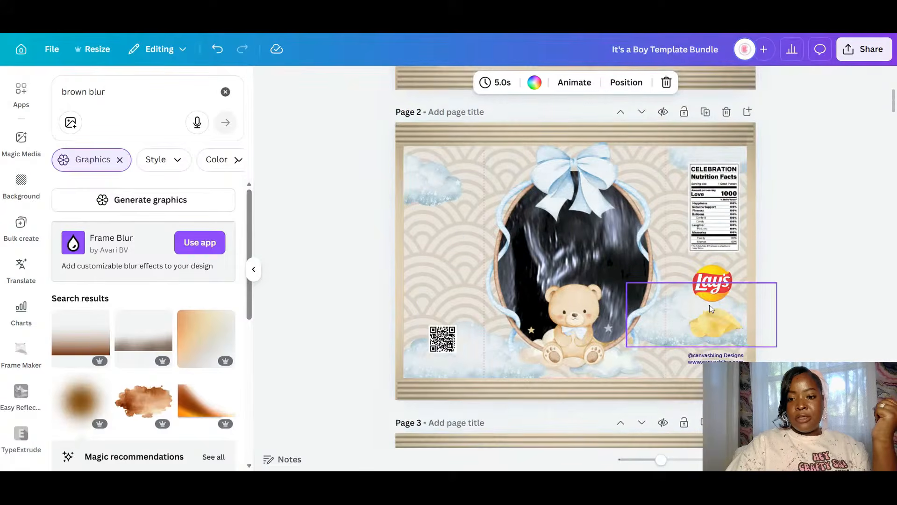
right_click(445, 223)
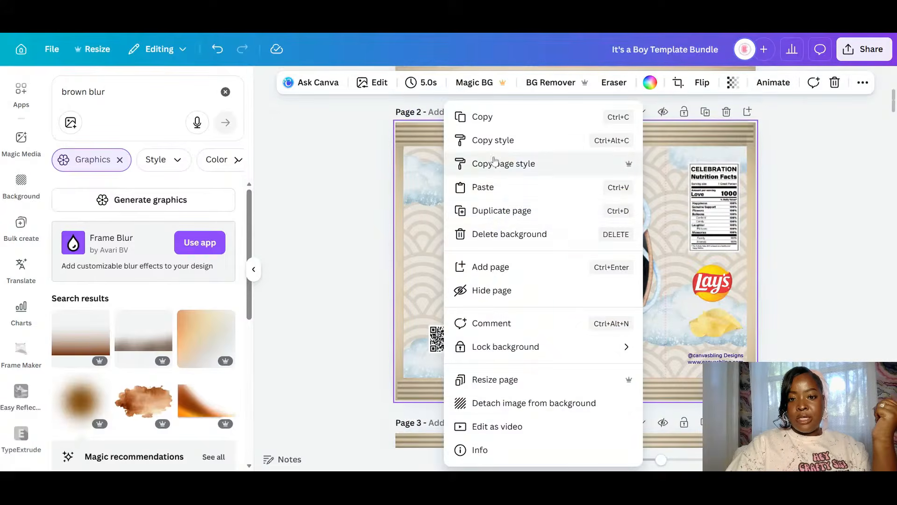
click(660, 270)
key(ctrl+v)
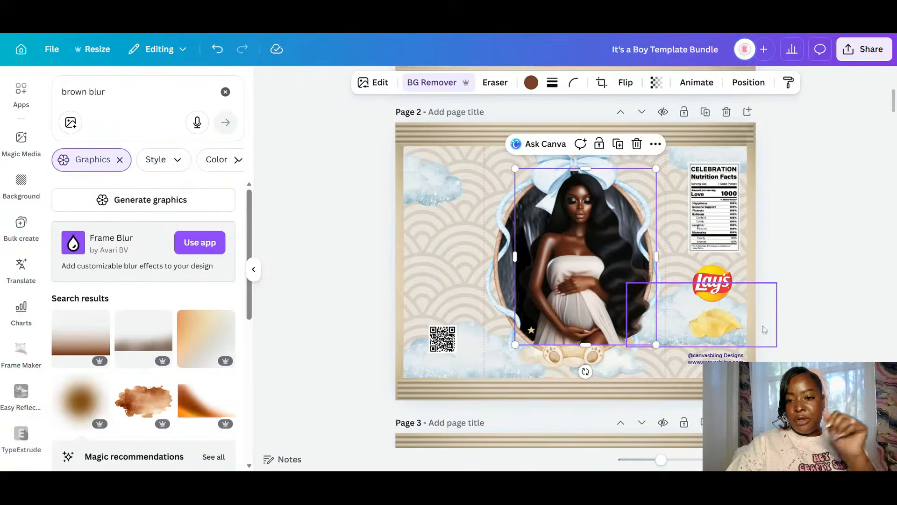
scroll(703, 307, down, 10)
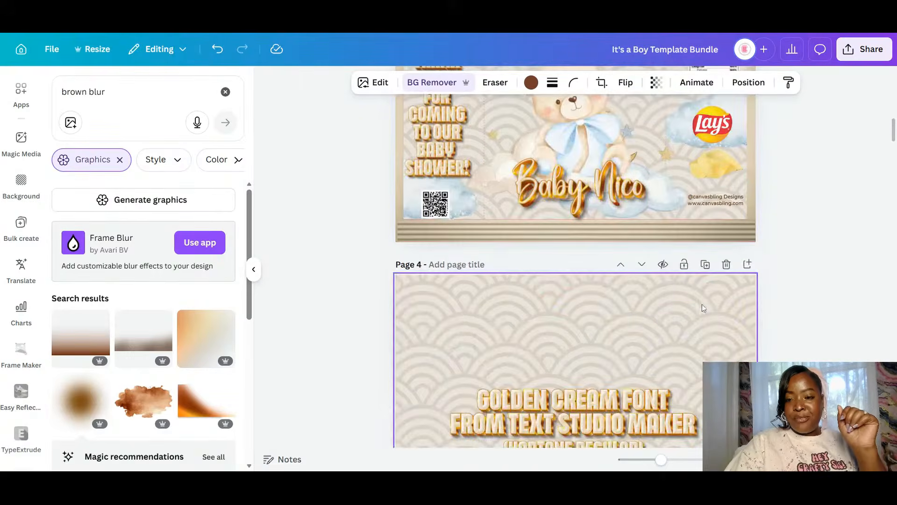
scroll(698, 309, up, 5)
scroll(677, 309, up, 3)
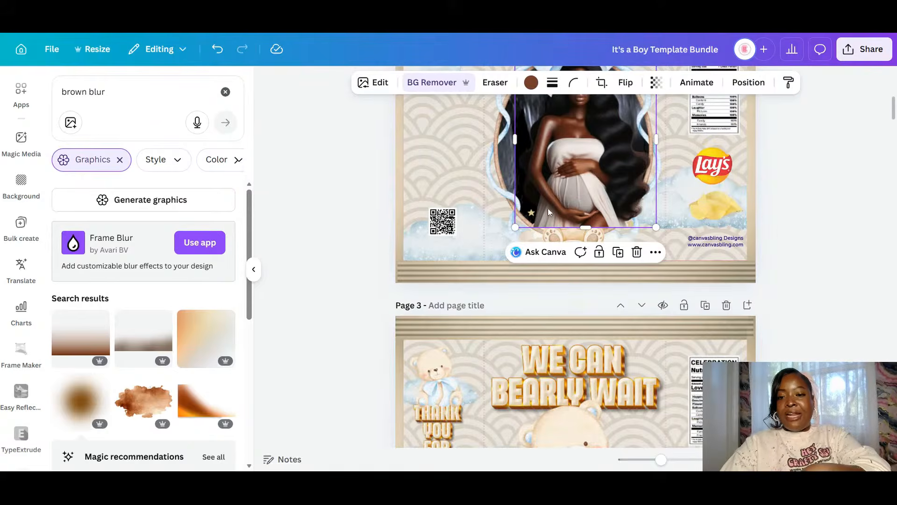
scroll(549, 213, up, 4)
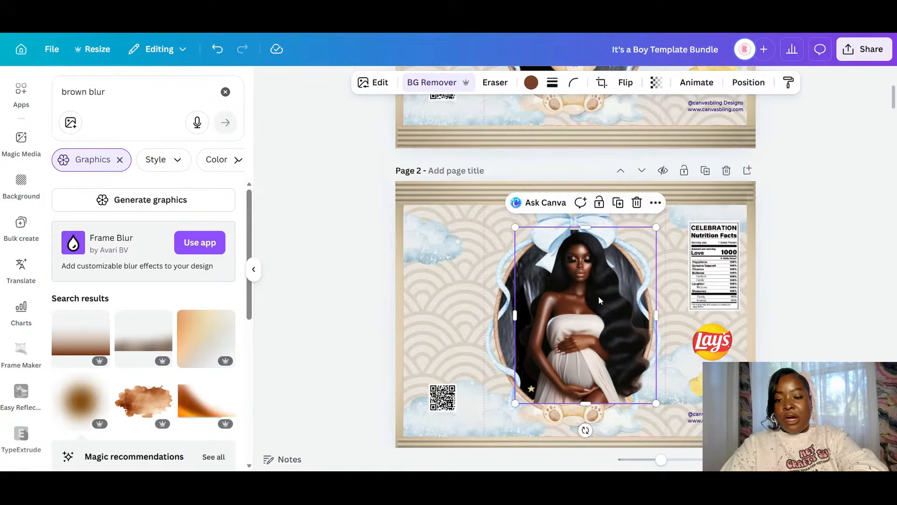
drag(600, 300, 441, 313)
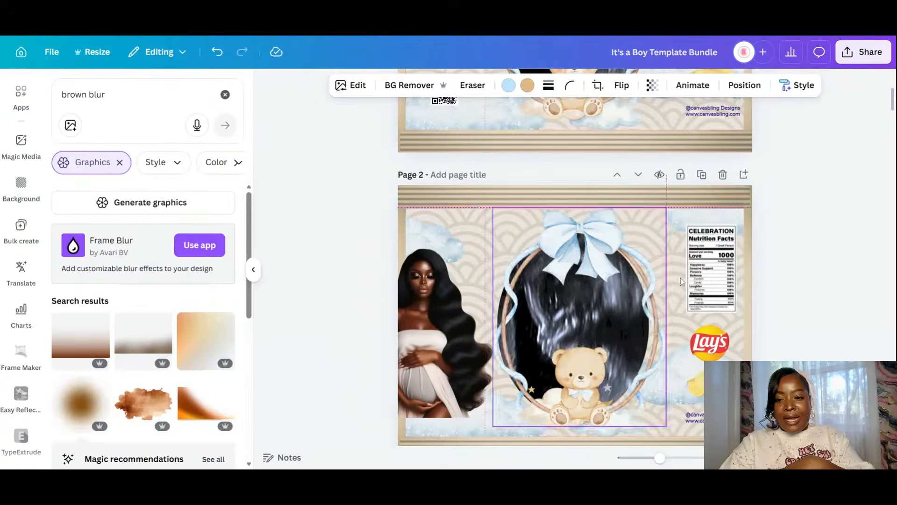
- Move the bow frame right, unlock the ultrasound oval and give it a cream fill
drag(608, 265, 718, 279)
click(556, 294)
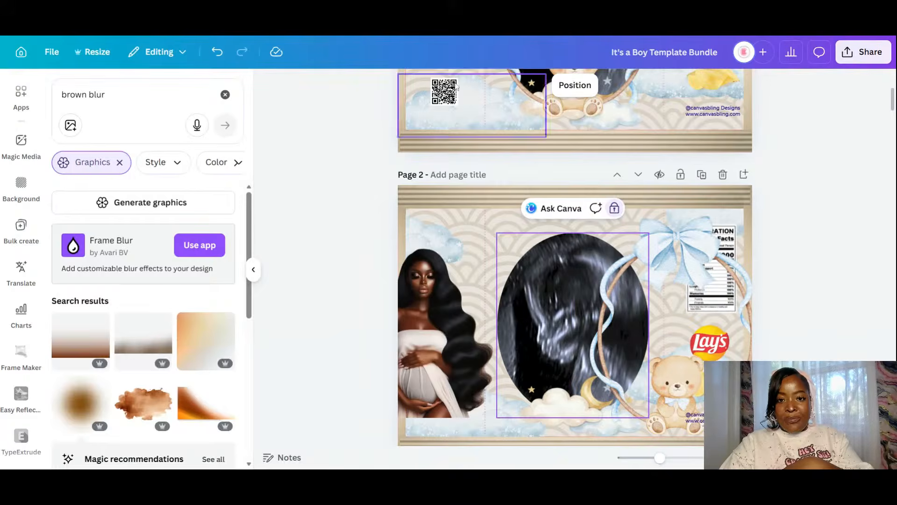
click(614, 217)
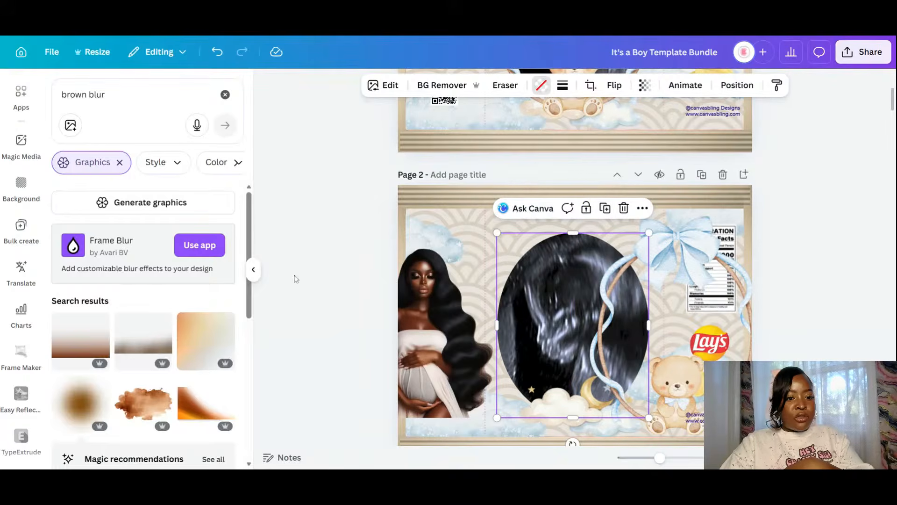
click(170, 252)
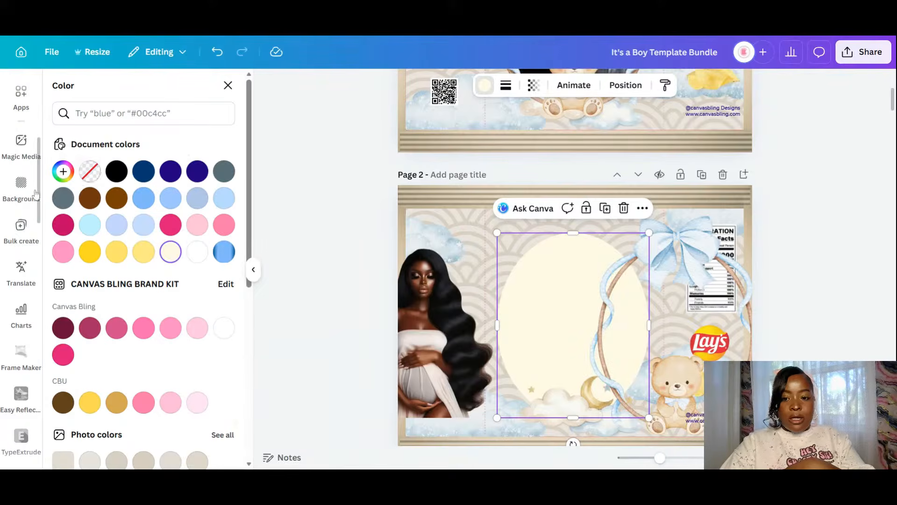
click(63, 171)
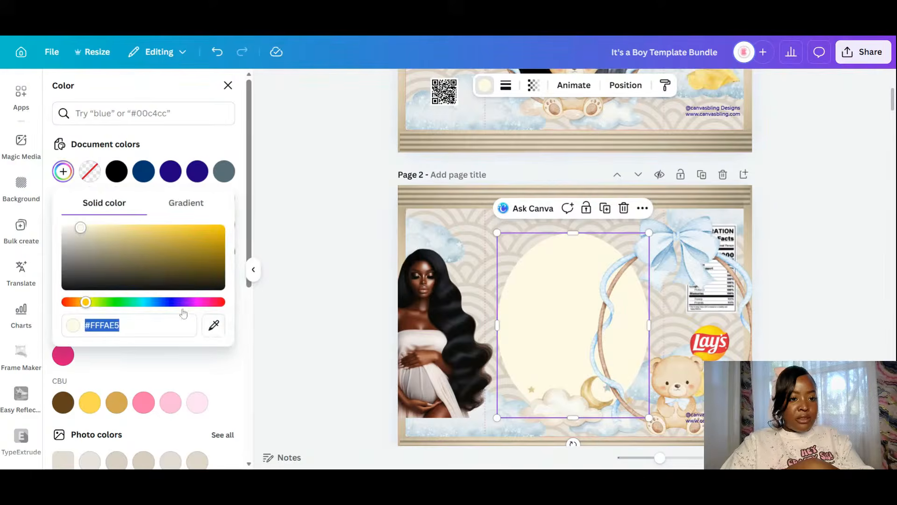
- Fill the oval with beige #D8CFC2 sampled from the page background using the eyedropper
click(214, 329)
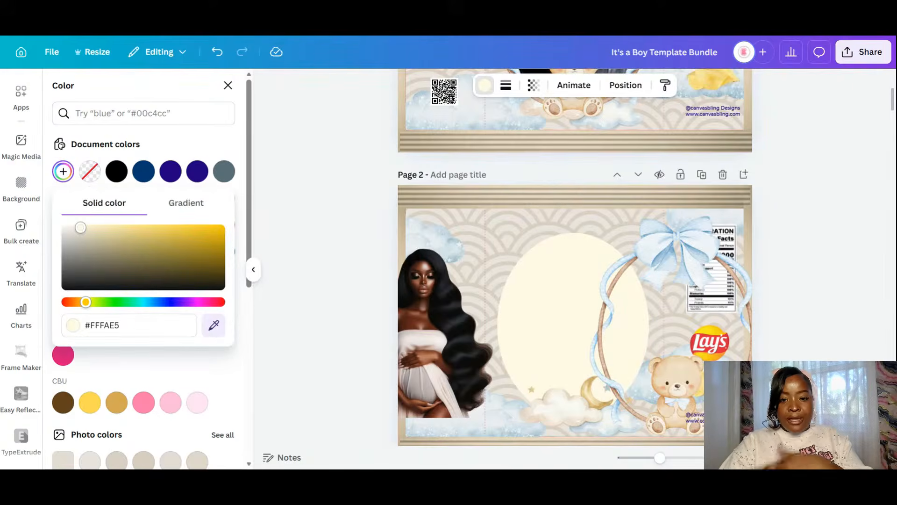
click(482, 292)
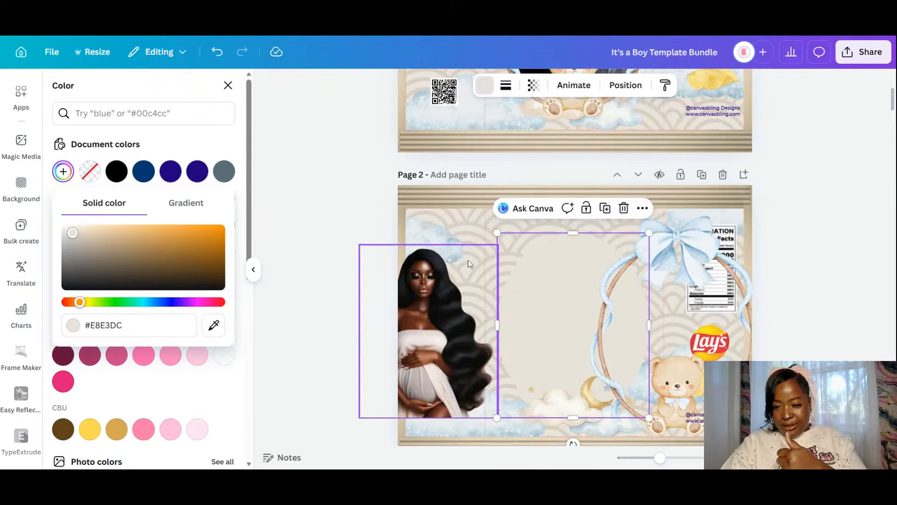
click(214, 324)
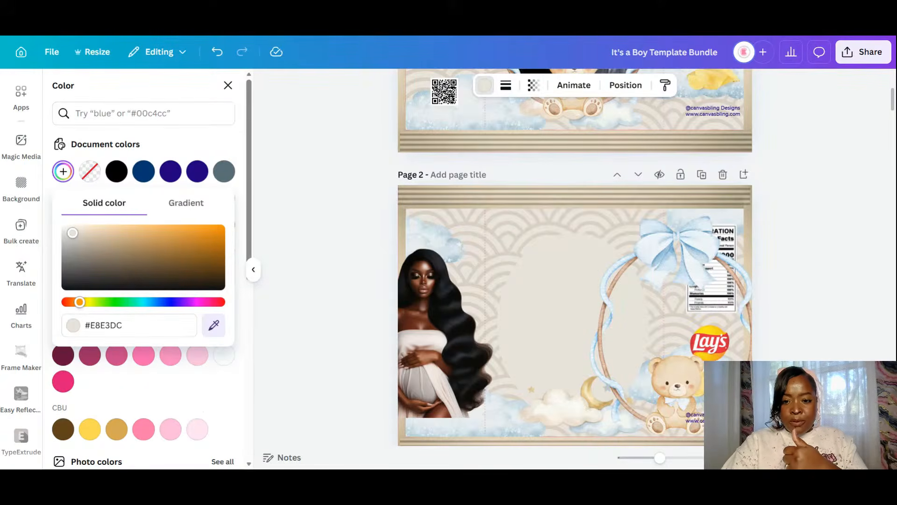
click(570, 291)
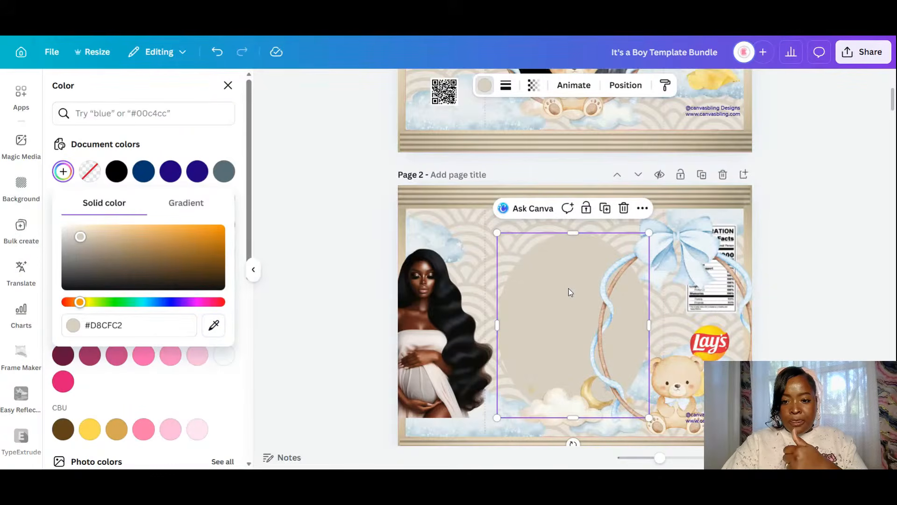
click(777, 336)
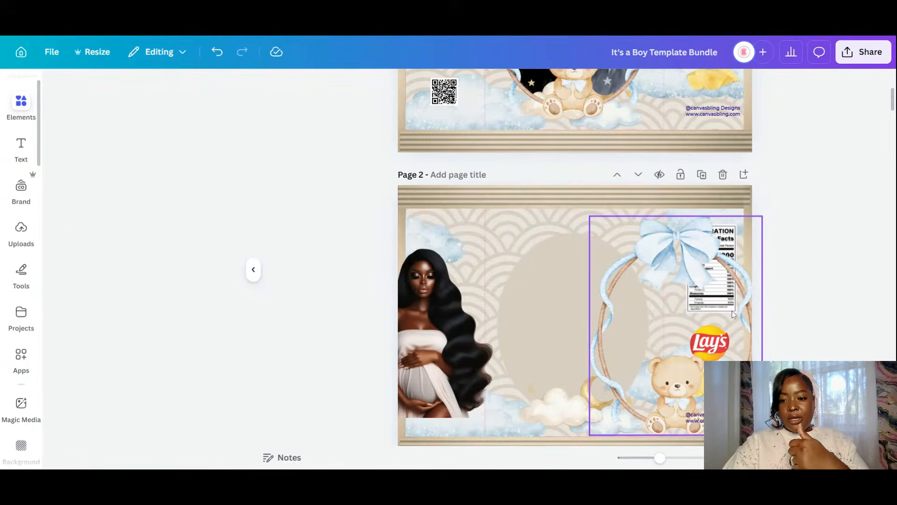
- Shift the bow frame slightly further right and lock the empty centre oval
drag(733, 314, 762, 311)
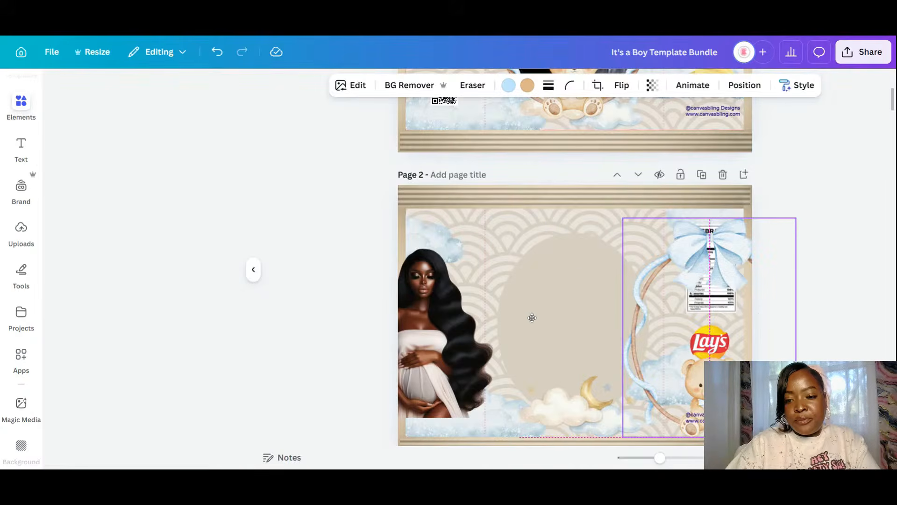
click(571, 281)
click(586, 208)
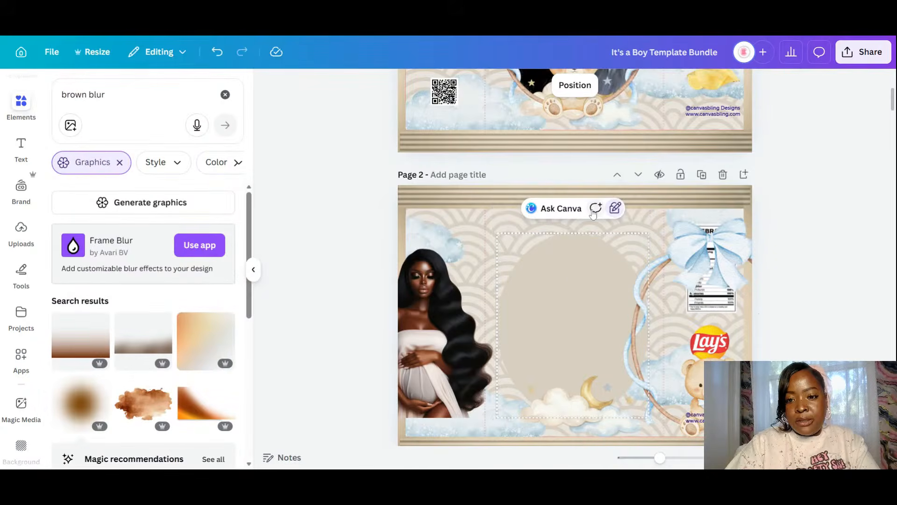
- Move the pregnant woman image onto the oval and enlarge it to about 4.3 × 5.8
drag(464, 321, 590, 321)
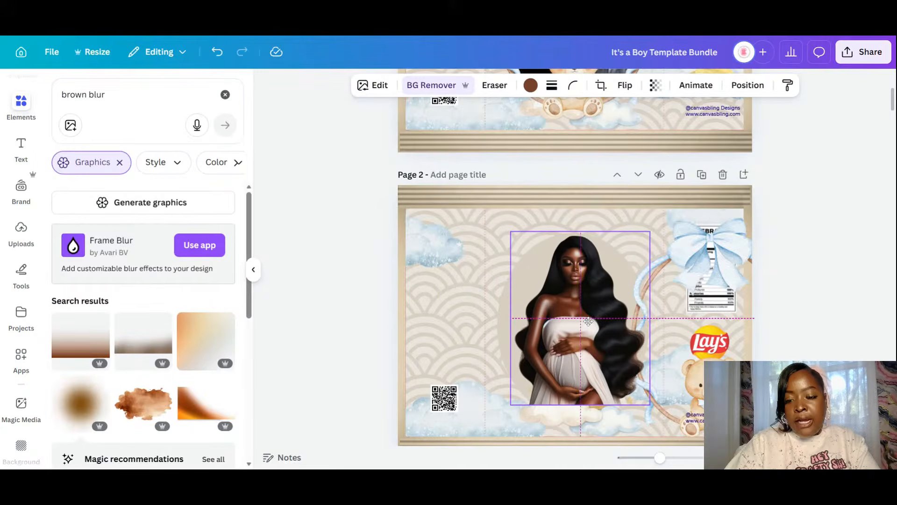
mouse_move(578, 403)
mouse_down()
mouse_move(576, 419)
mouse_move(578, 406)
mouse_up()
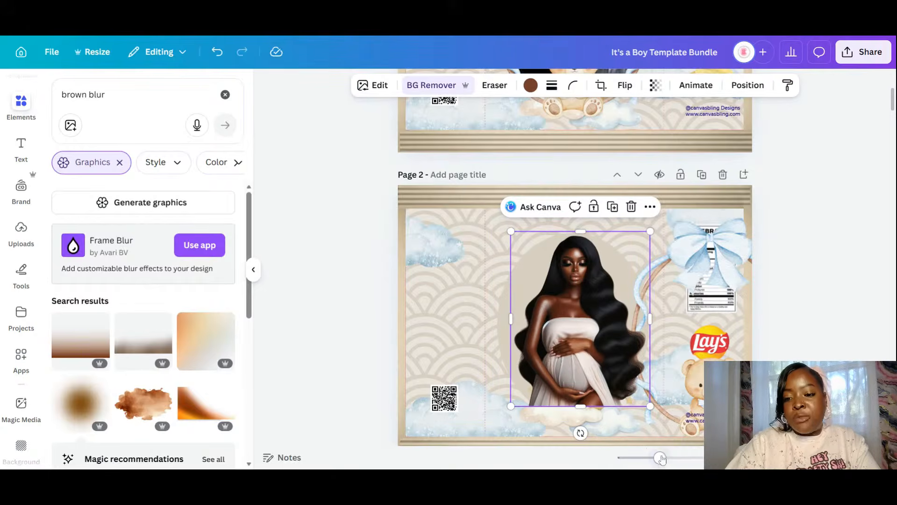
drag(659, 457, 676, 457)
scroll(674, 222, down, 4)
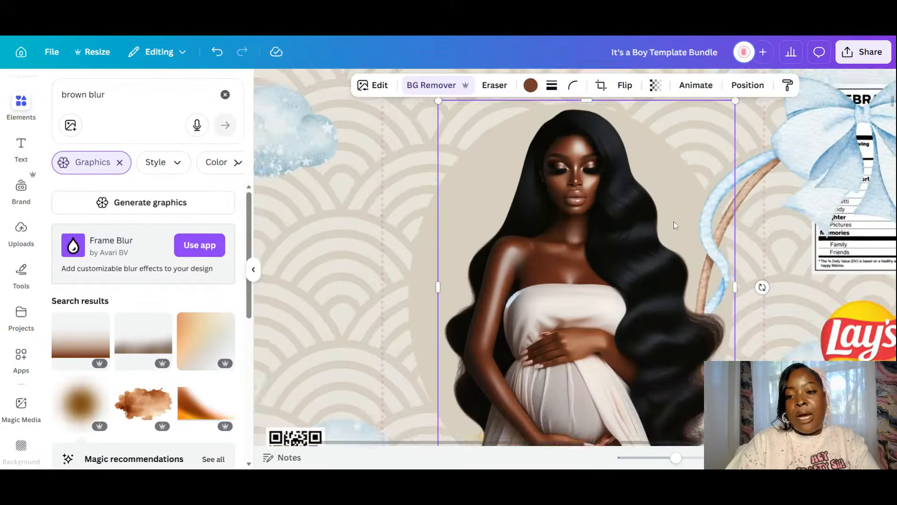
click(357, 249)
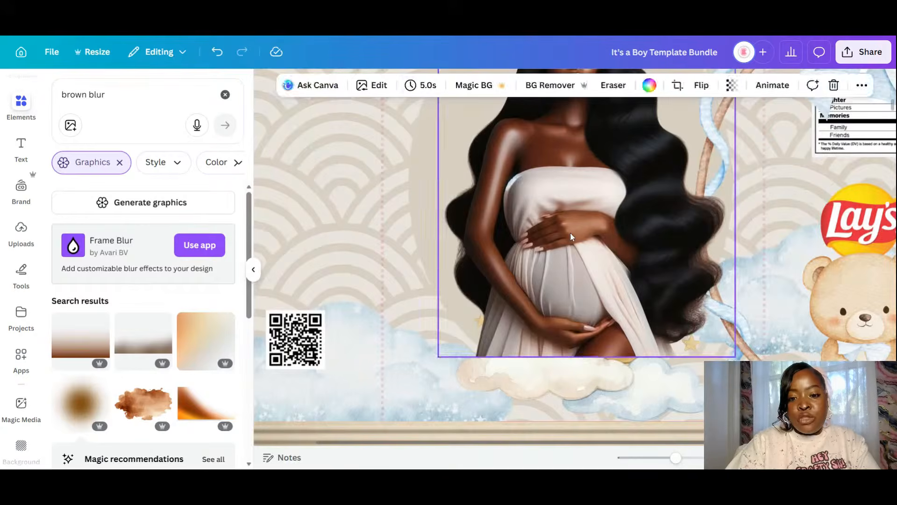
- With the woman image selected, launch the Image Blender app from the Apps sidebar
click(463, 245)
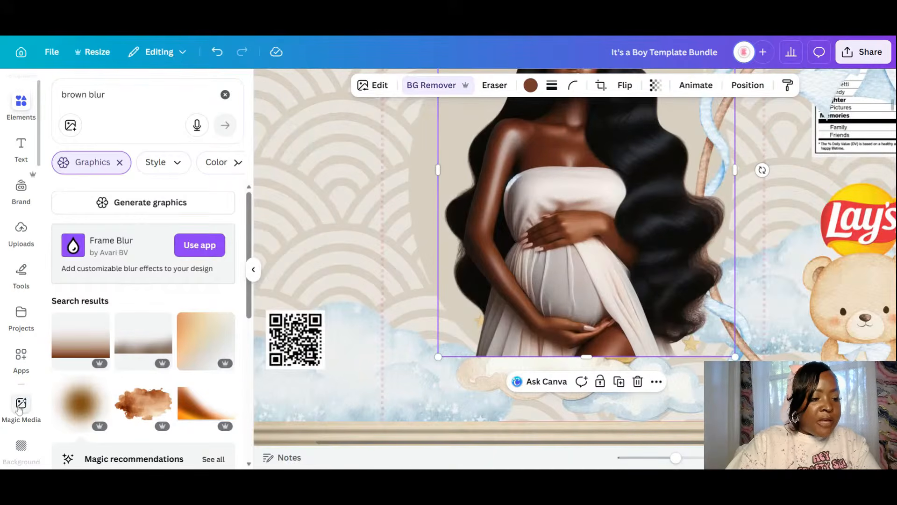
scroll(21, 402, down, 10)
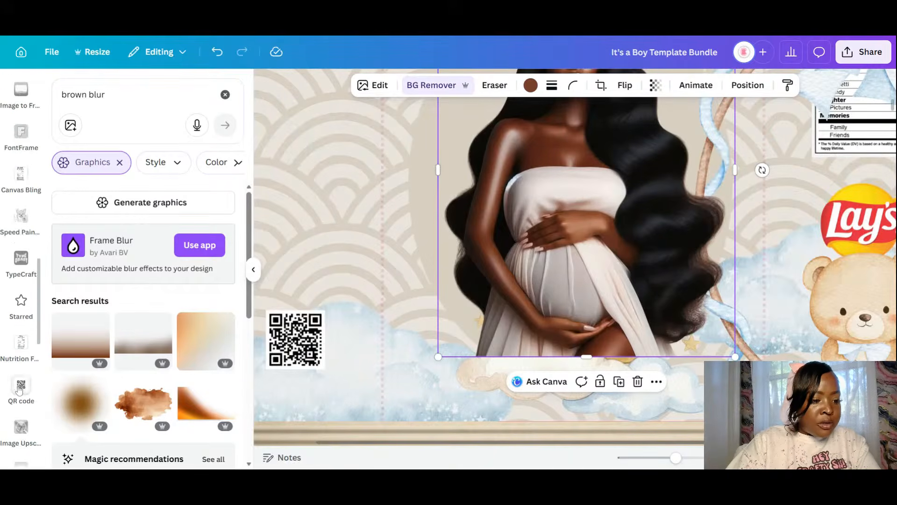
scroll(19, 390, down, 3)
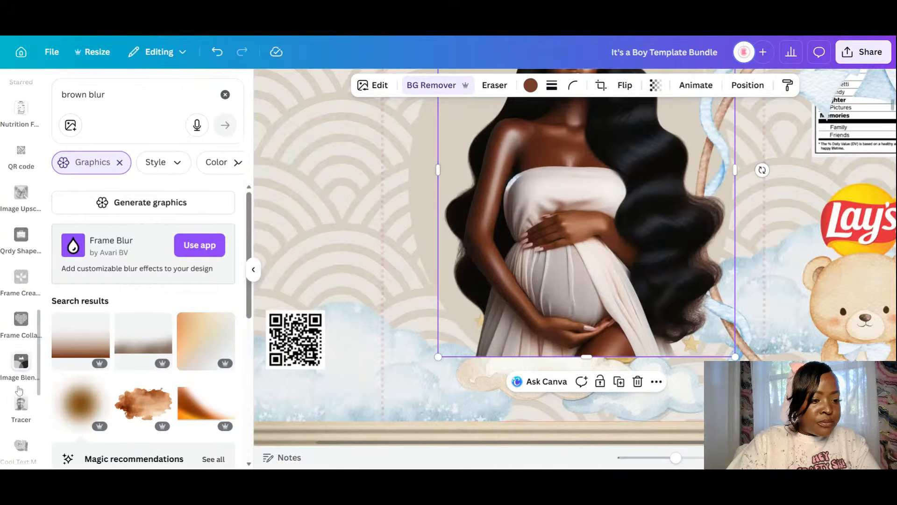
scroll(18, 390, down, 6)
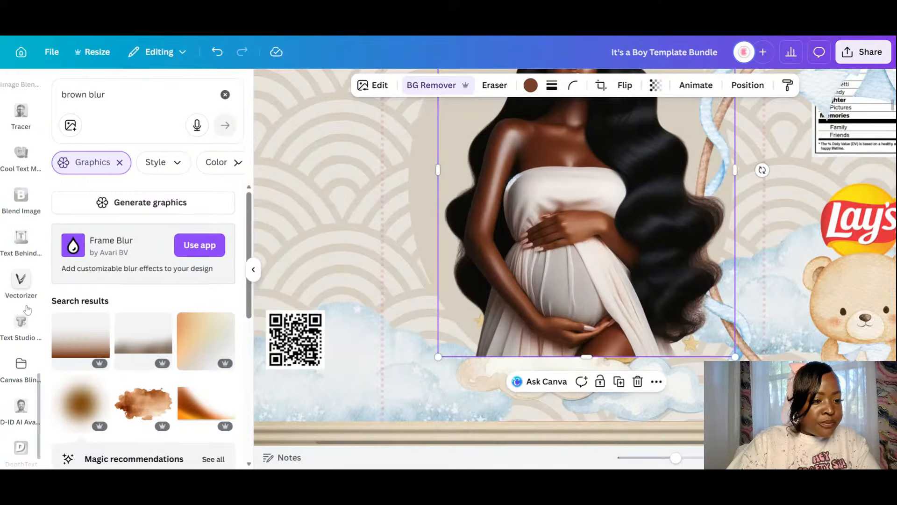
scroll(26, 306, up, 6)
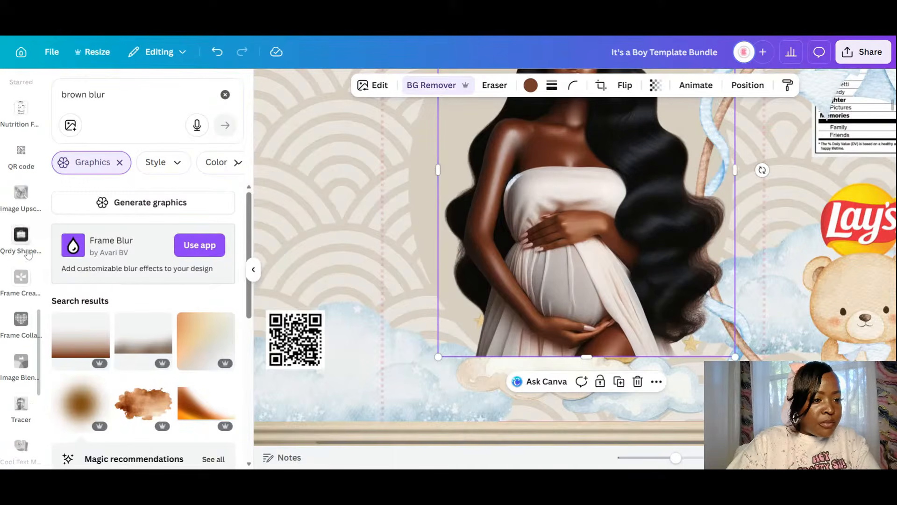
scroll(28, 253, up, 2)
scroll(28, 253, up, 2)
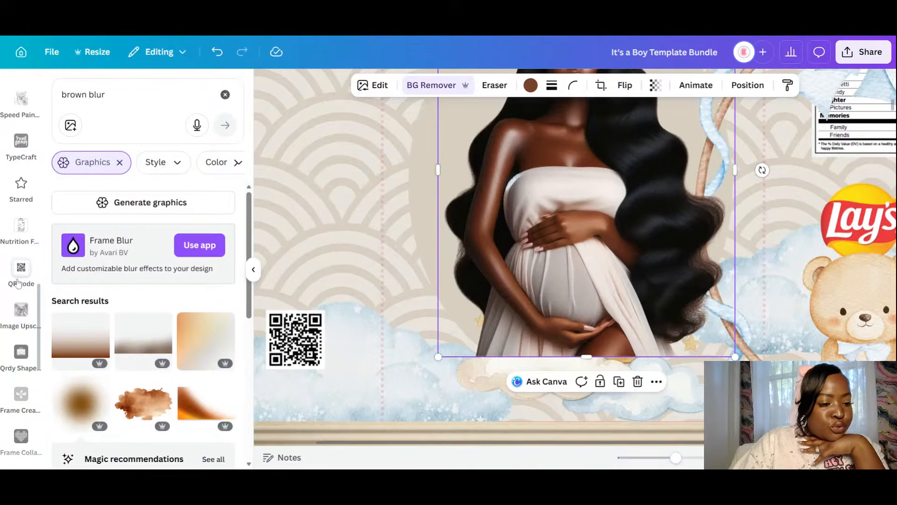
scroll(18, 282, down, 4)
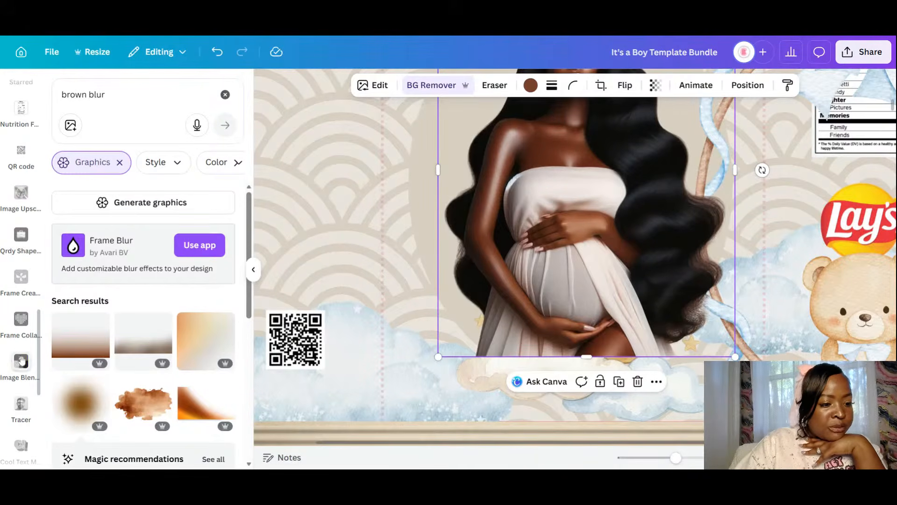
click(21, 363)
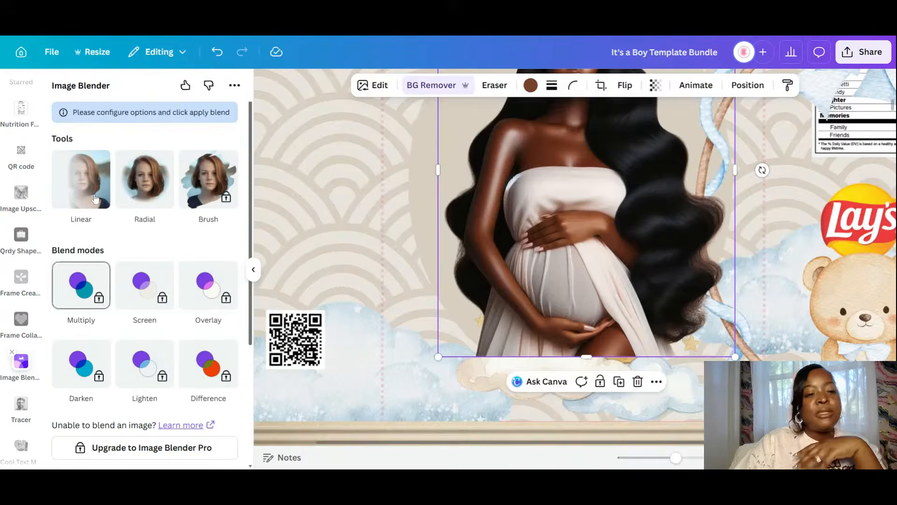
- Apply and save a Linear fade over the lower half of the pregnant woman image
click(95, 193)
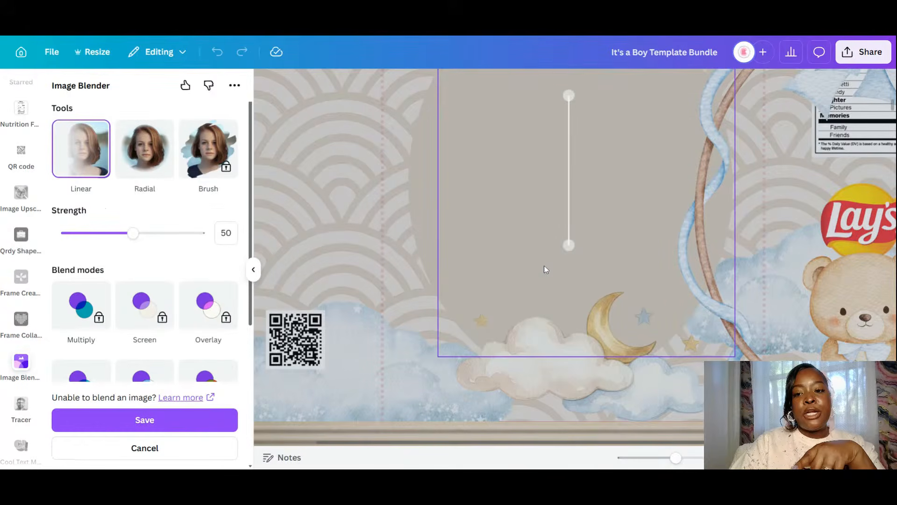
drag(570, 96, 569, 187)
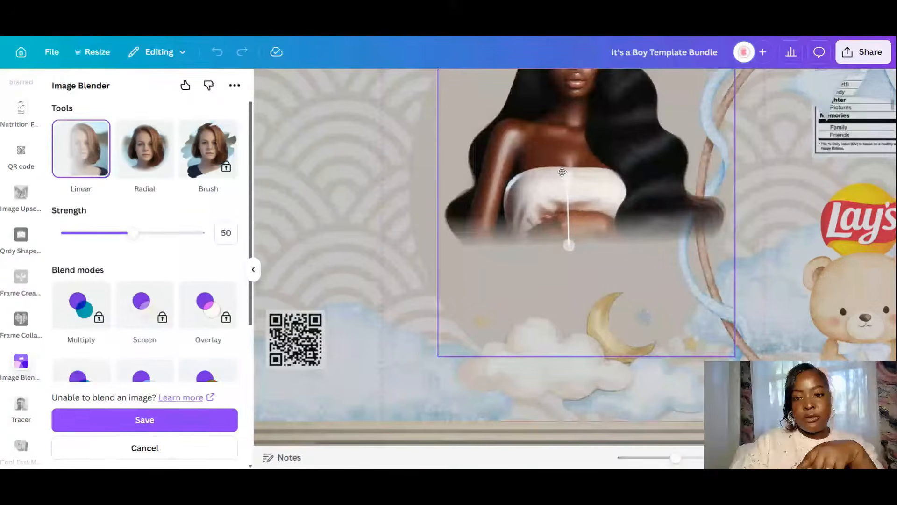
drag(568, 245, 544, 339)
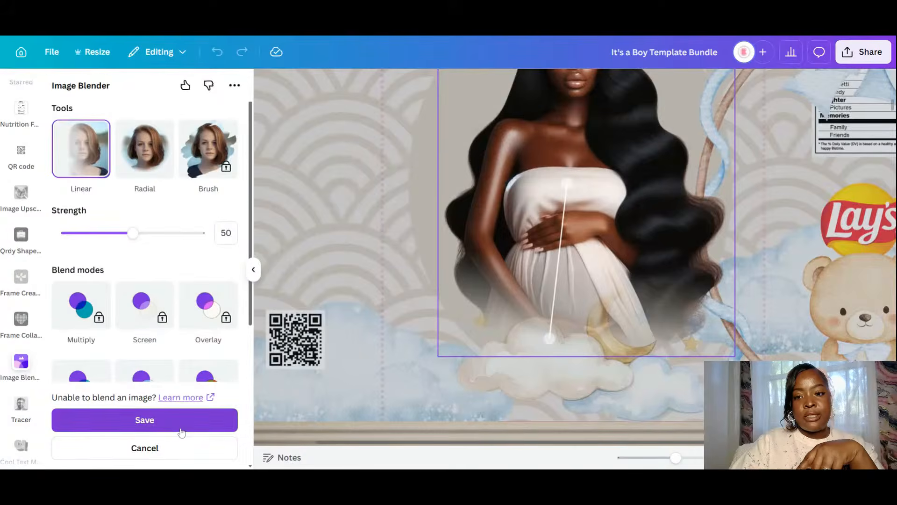
click(182, 430)
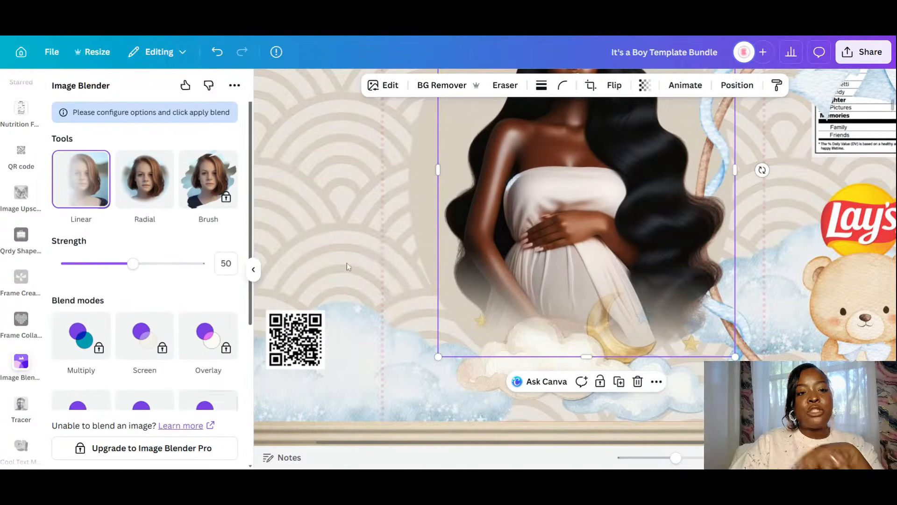
click(253, 269)
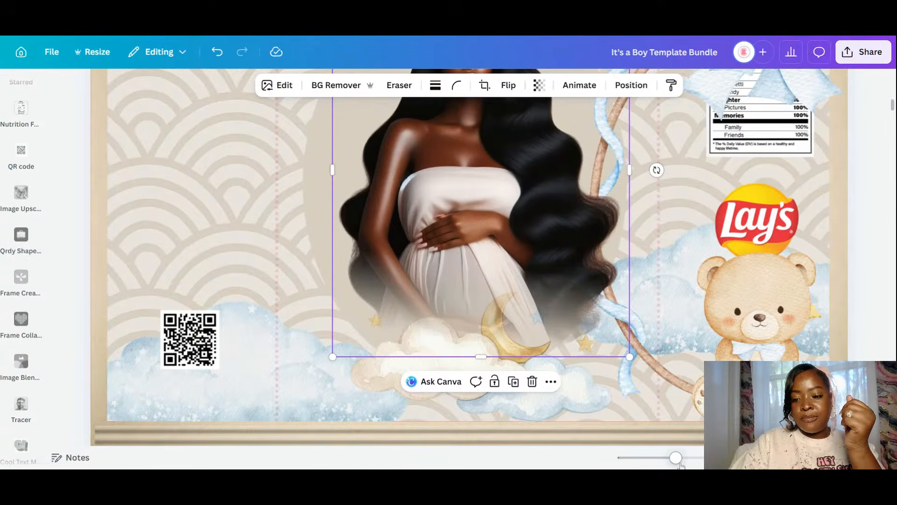
drag(681, 464, 663, 460)
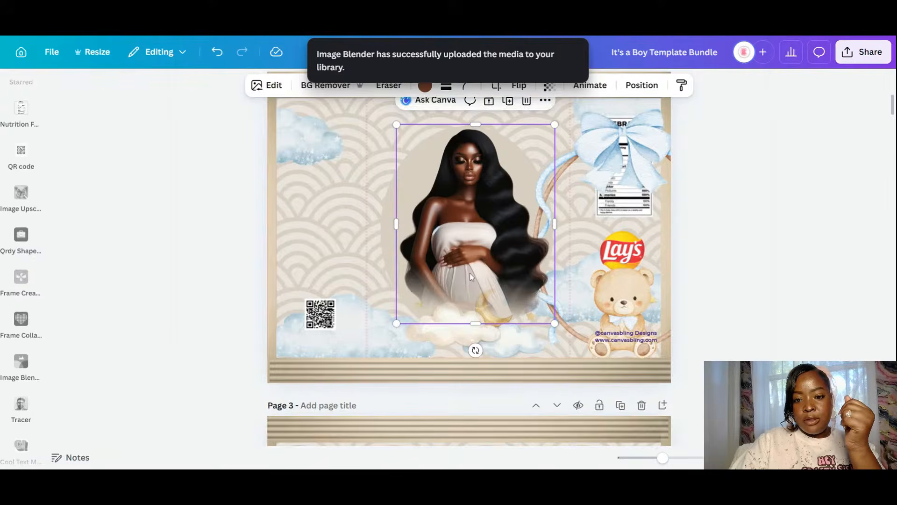
- Centre the bow-and-ring frame with the teddy bear on page 2
mouse_move(487, 277)
mouse_down()
mouse_move(479, 277)
mouse_move(487, 279)
mouse_up()
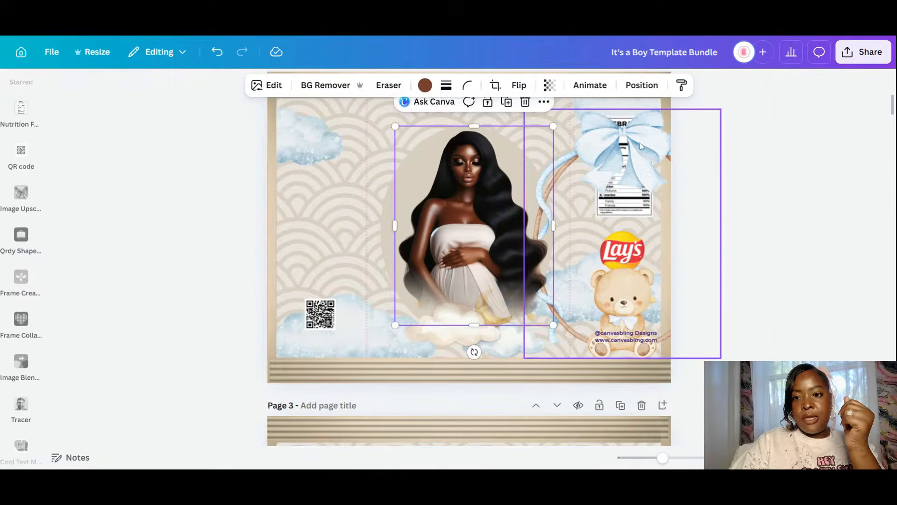
click(643, 147)
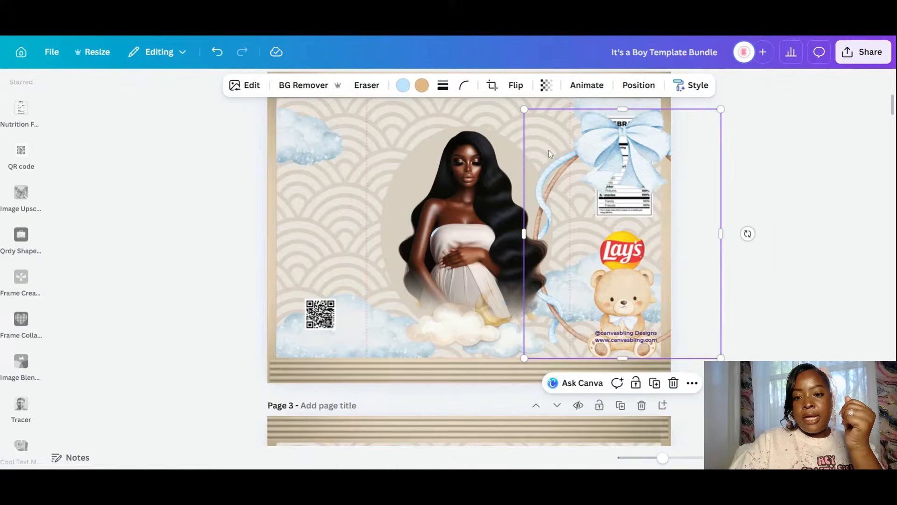
drag(646, 154, 493, 126)
scroll(743, 252, up, 5)
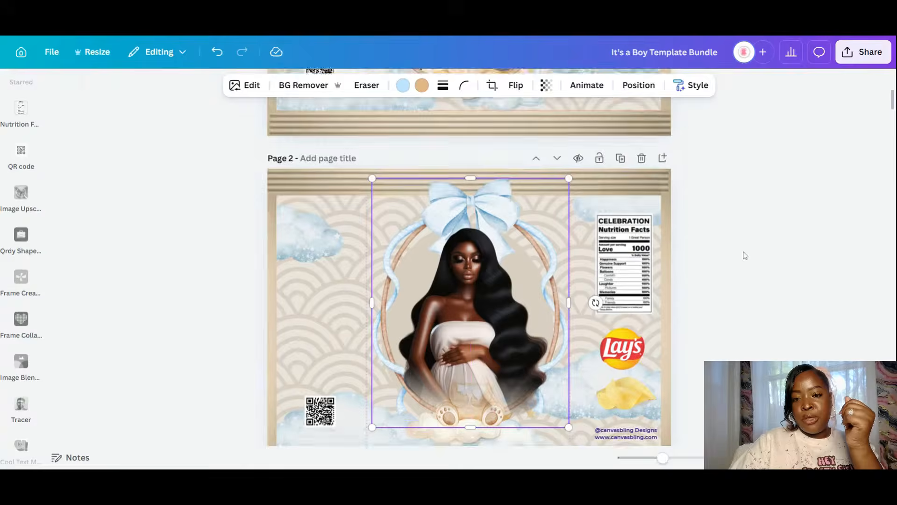
scroll(743, 252, down, 3)
- Send the woman image behind the teddy bear and enlarge it to 4.04 × 5.08 in within the ring
click(475, 332)
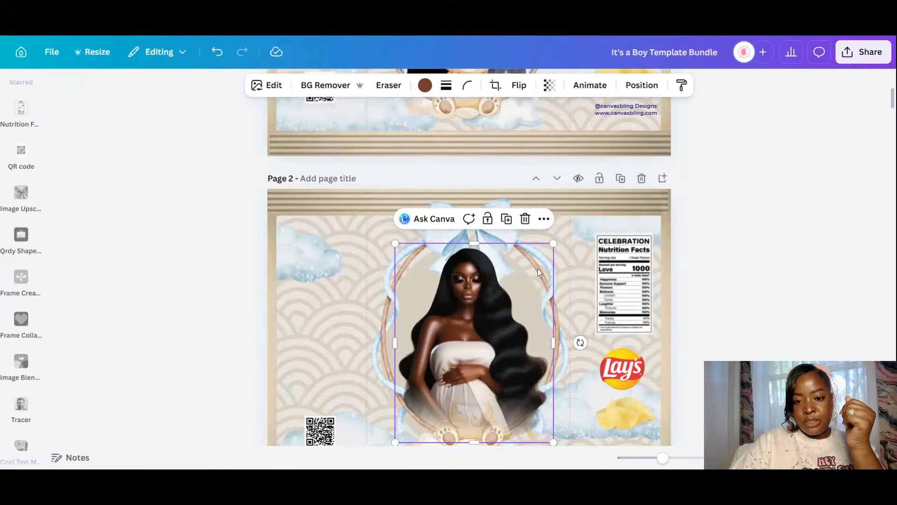
drag(553, 244, 535, 271)
drag(495, 356, 504, 352)
click(641, 85)
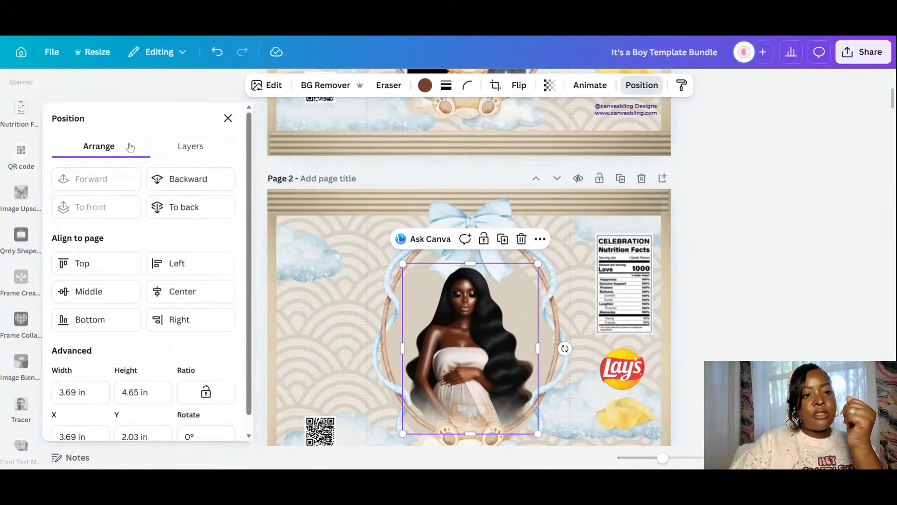
click(163, 180)
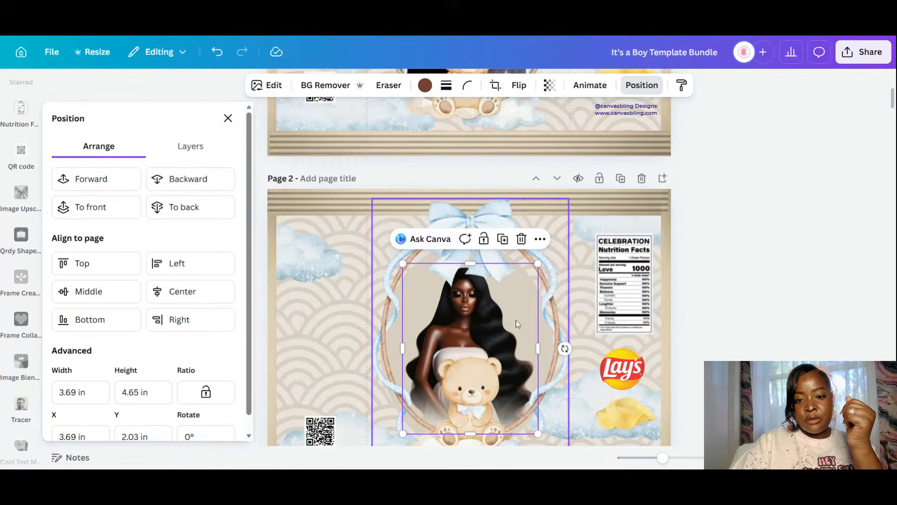
mouse_move(516, 320)
mouse_down()
mouse_move(520, 327)
mouse_move(515, 316)
mouse_up()
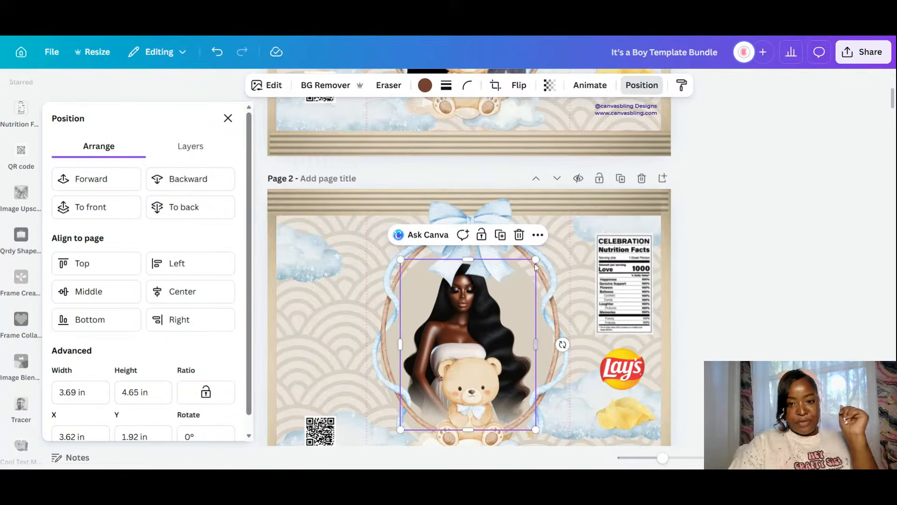
drag(535, 254, 548, 244)
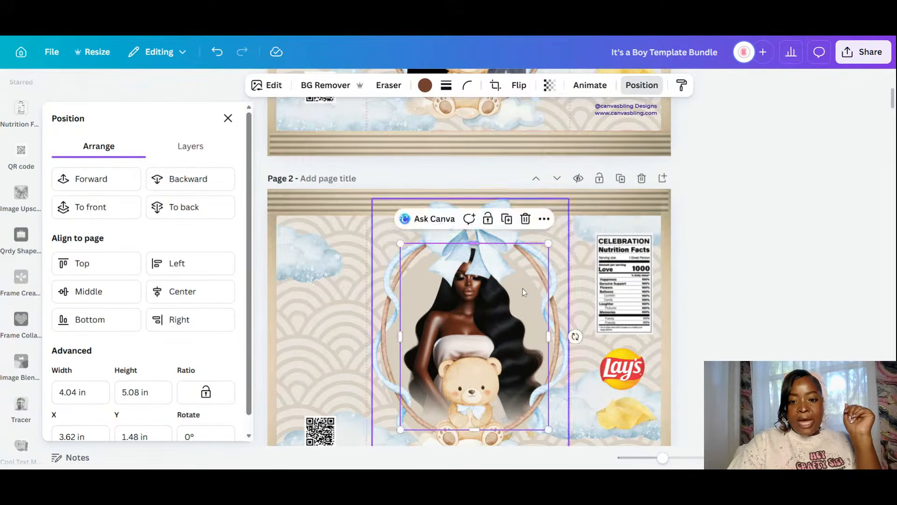
drag(521, 319, 521, 323)
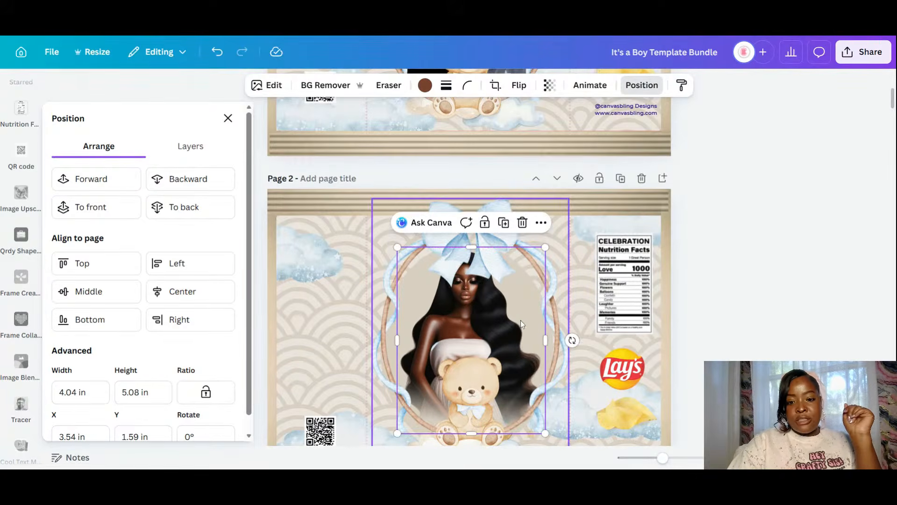
scroll(520, 319, down, 3)
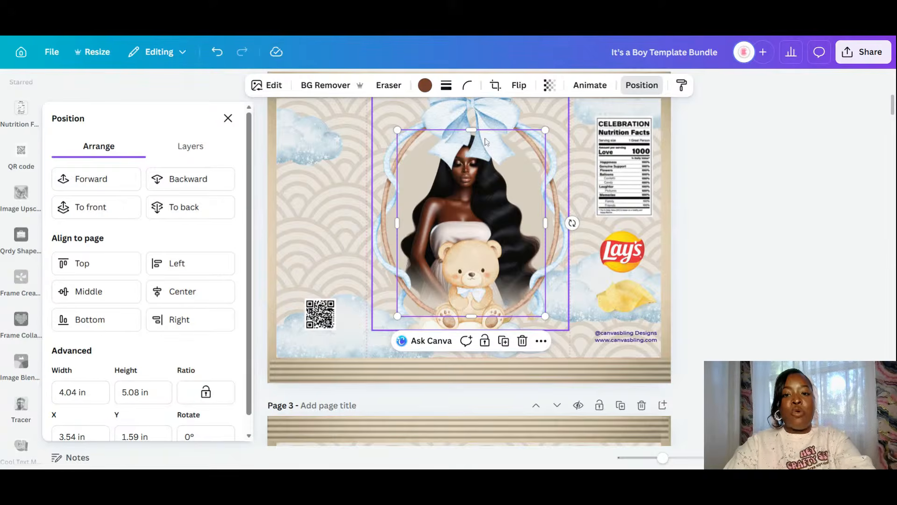
- Duplicate the mother image and crop the copy to 4.04 × 2.07 in, revealing the teddy bear
right_click(497, 188)
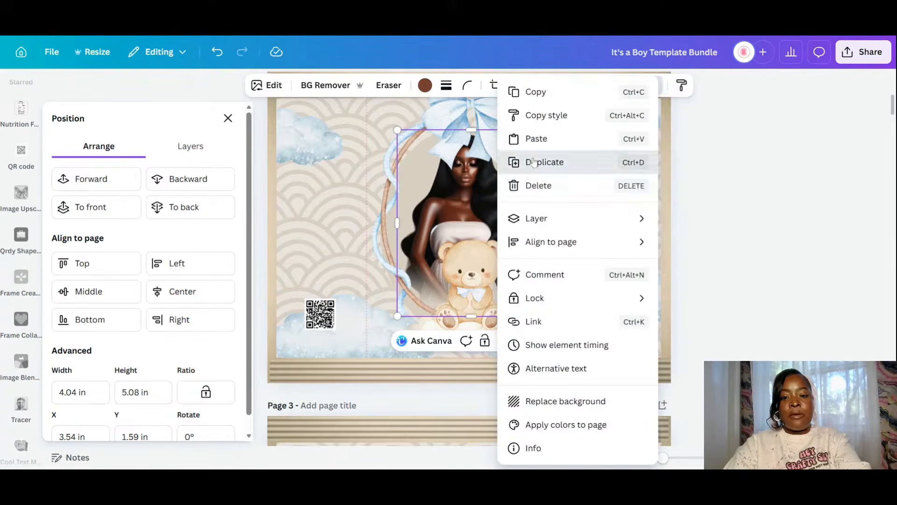
click(514, 160)
drag(496, 248, 489, 241)
drag(473, 324, 482, 208)
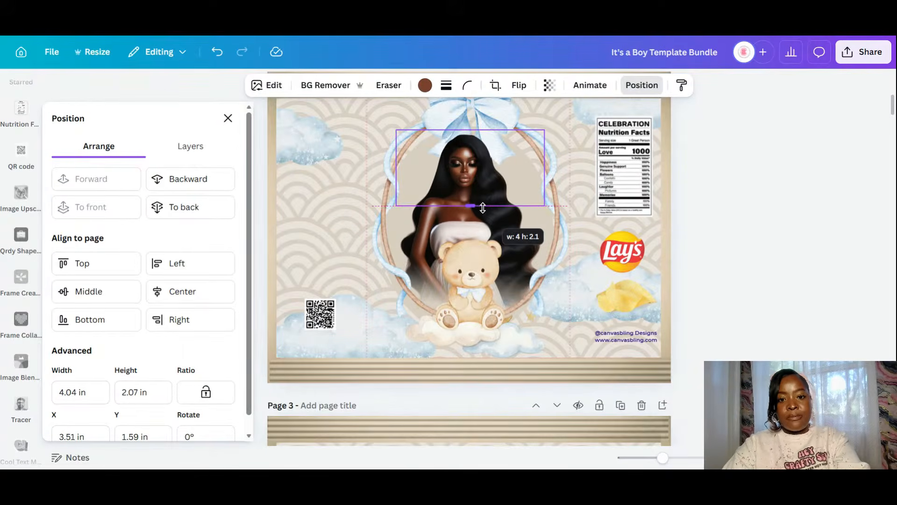
click(765, 304)
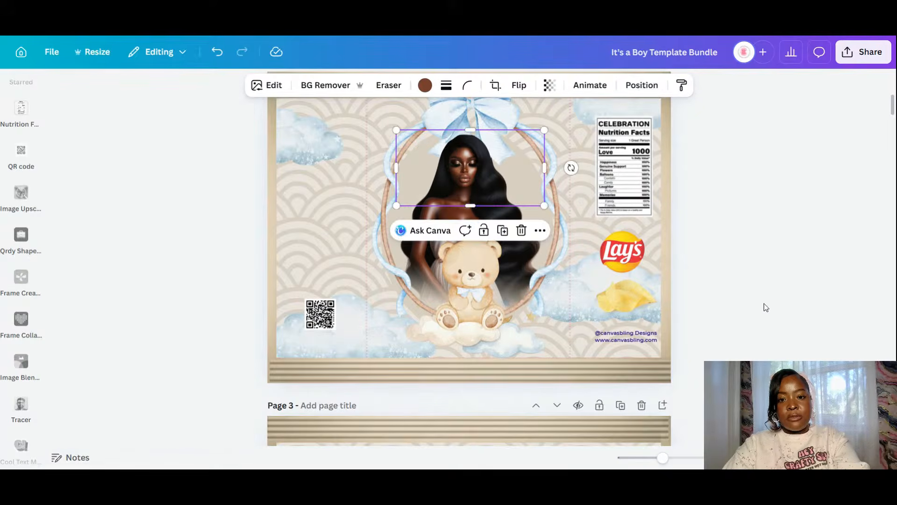
click(765, 304)
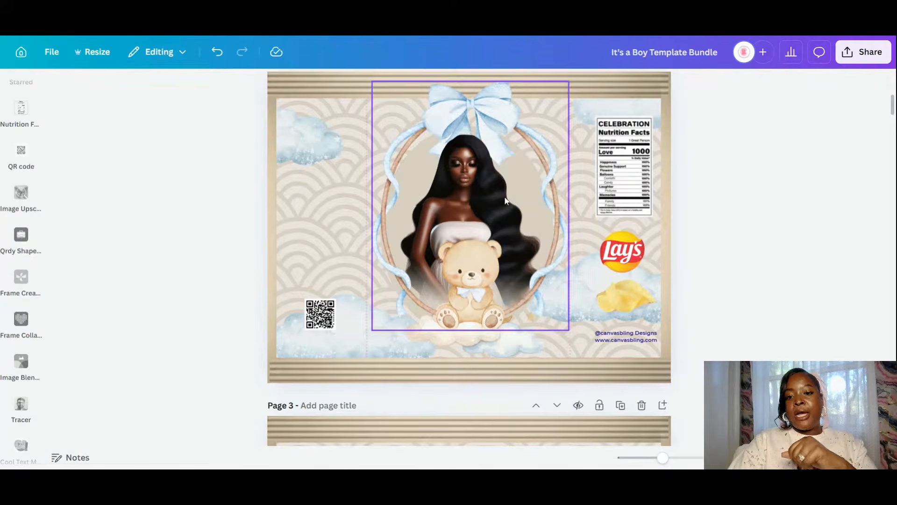
mouse_move(663, 458)
mouse_down()
mouse_move(639, 458)
mouse_move(662, 458)
mouse_up()
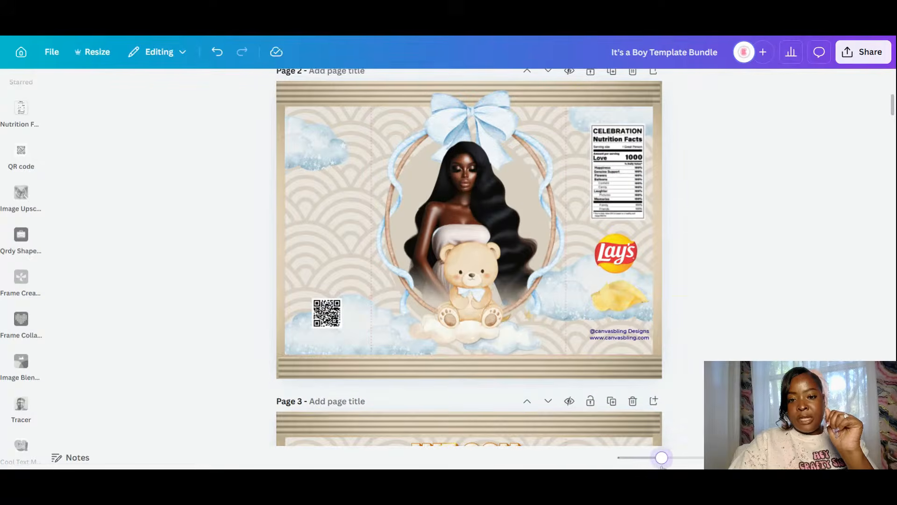
- Move the cloud-and-moon piece beside the Lays logo, then enlarge the mother-and-frame image and shift it right
click(520, 344)
drag(520, 343, 651, 350)
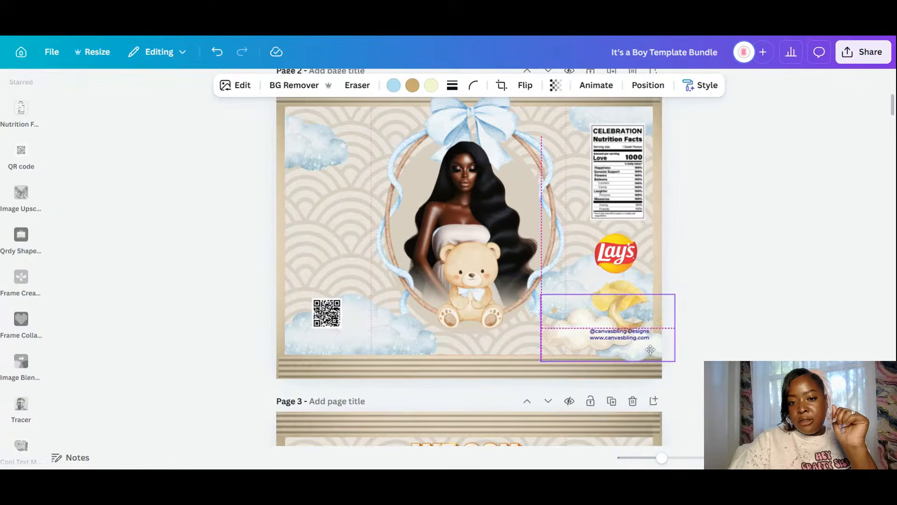
click(547, 155)
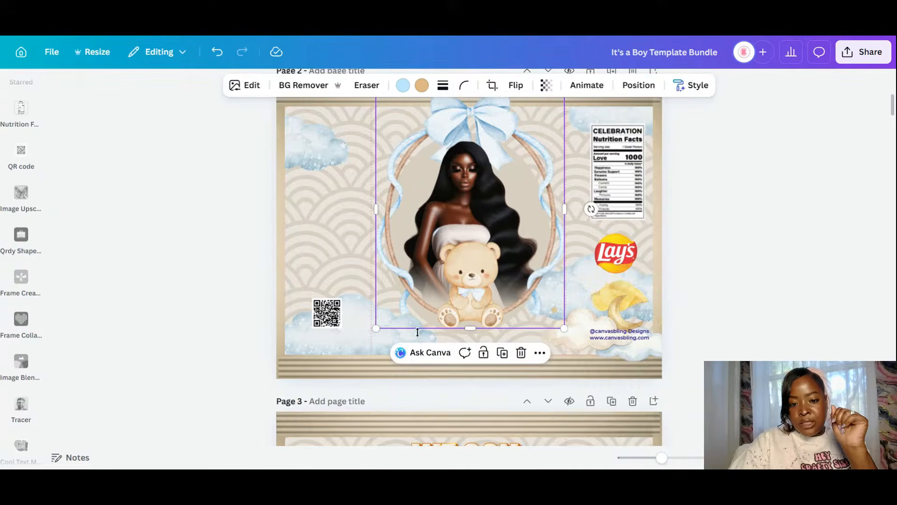
drag(377, 329, 374, 346)
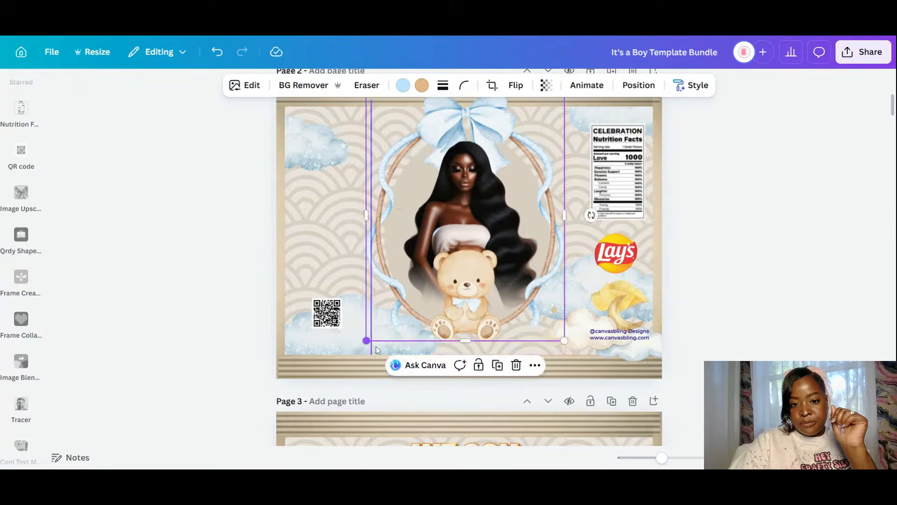
click(372, 346)
drag(535, 300, 545, 298)
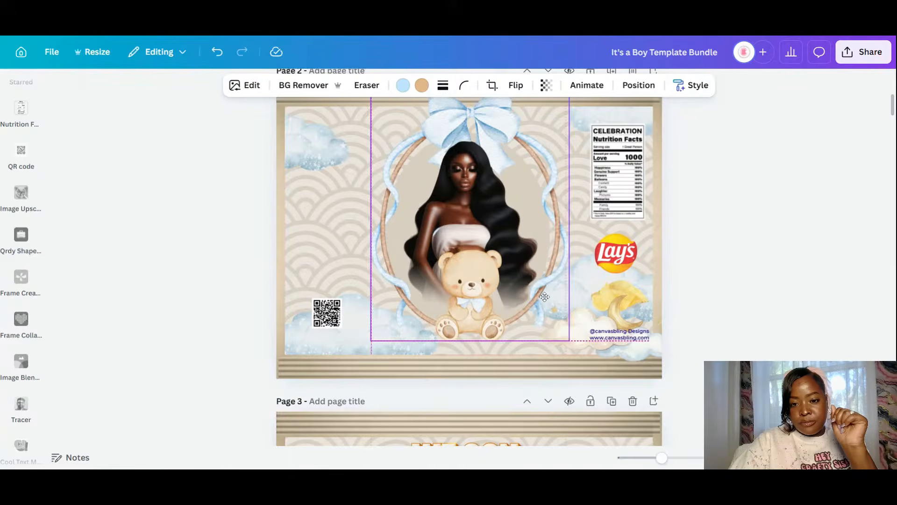
- Return the cloud beneath the bear and tuck the bottom-left cloud off the page edge behind the QR code
click(635, 353)
drag(638, 353, 506, 349)
click(708, 300)
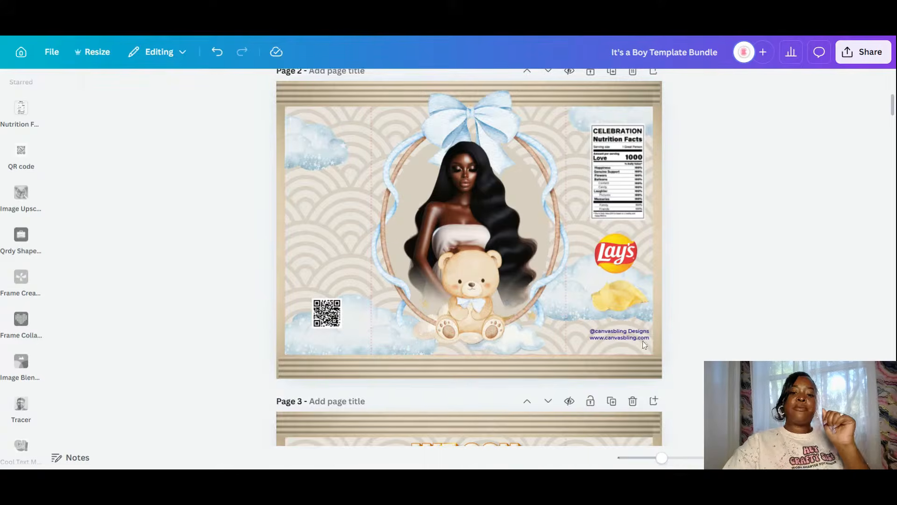
click(344, 343)
drag(345, 343, 276, 337)
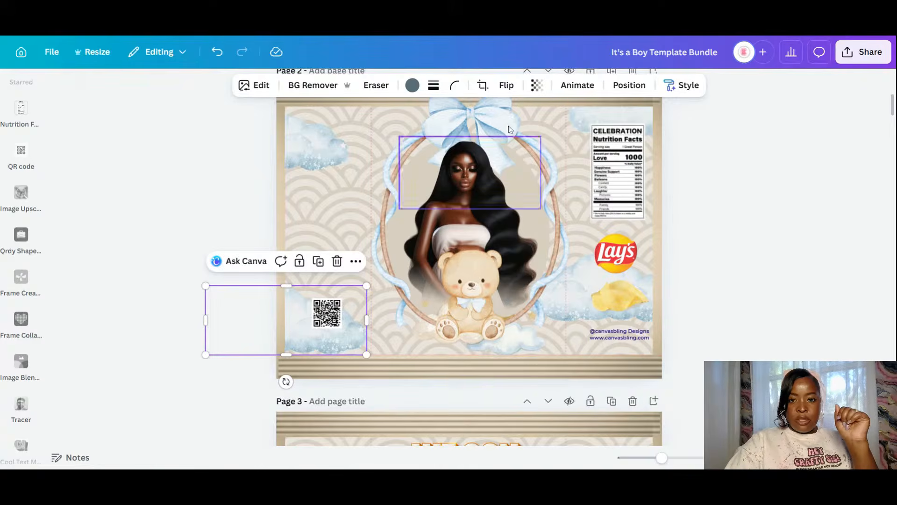
click(503, 86)
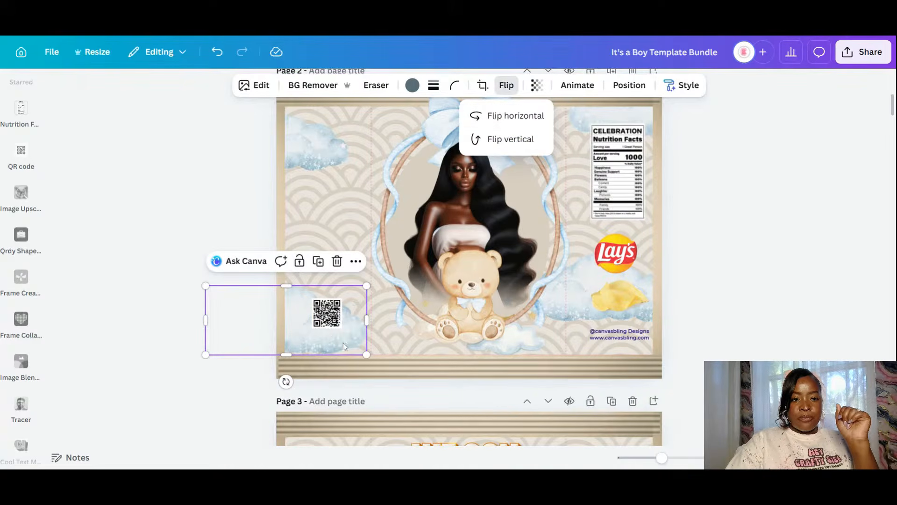
mouse_move(353, 343)
mouse_down()
mouse_move(363, 345)
mouse_move(341, 340)
mouse_up()
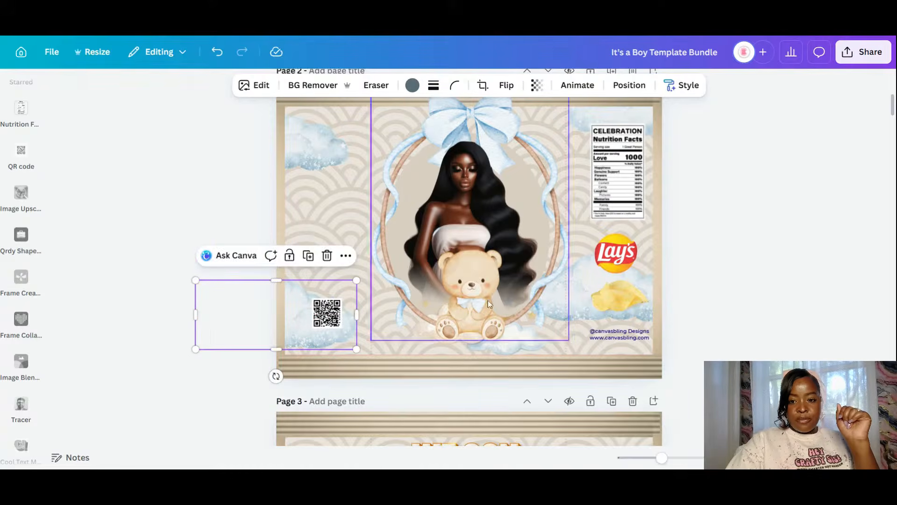
click(717, 253)
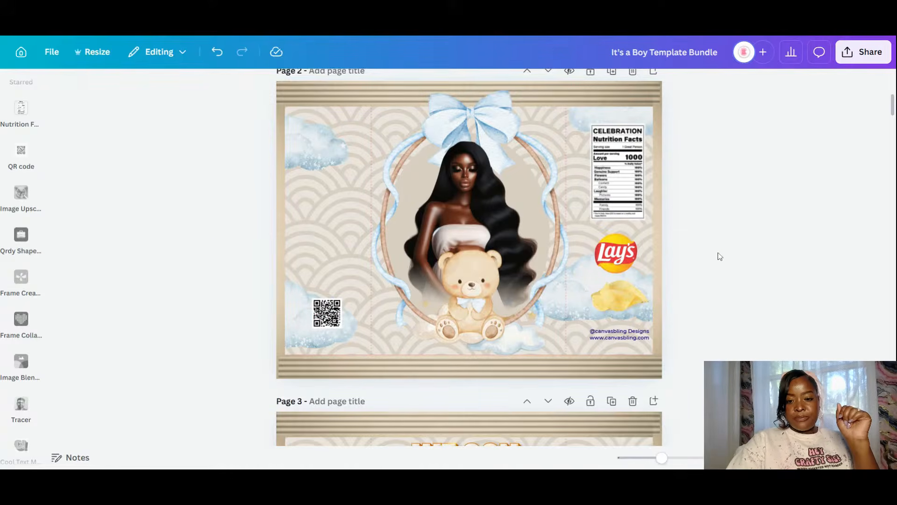
- Duplicate the cloud under the bear, place the copy beside the QR code, and flip it horizontally
click(505, 354)
click(511, 264)
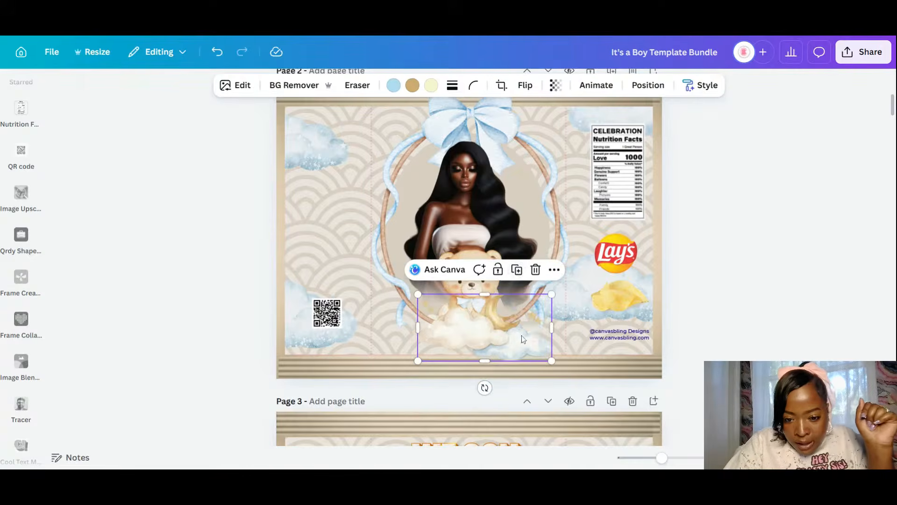
drag(522, 339, 453, 332)
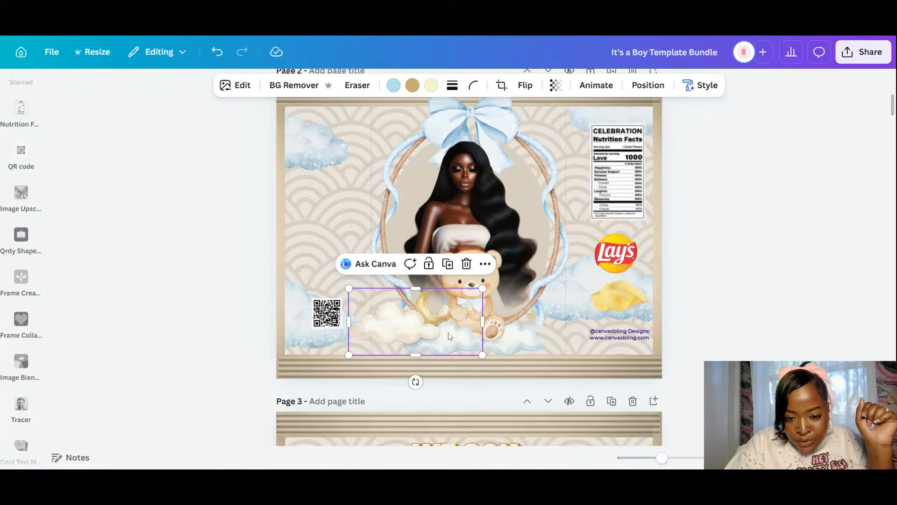
click(524, 85)
click(495, 115)
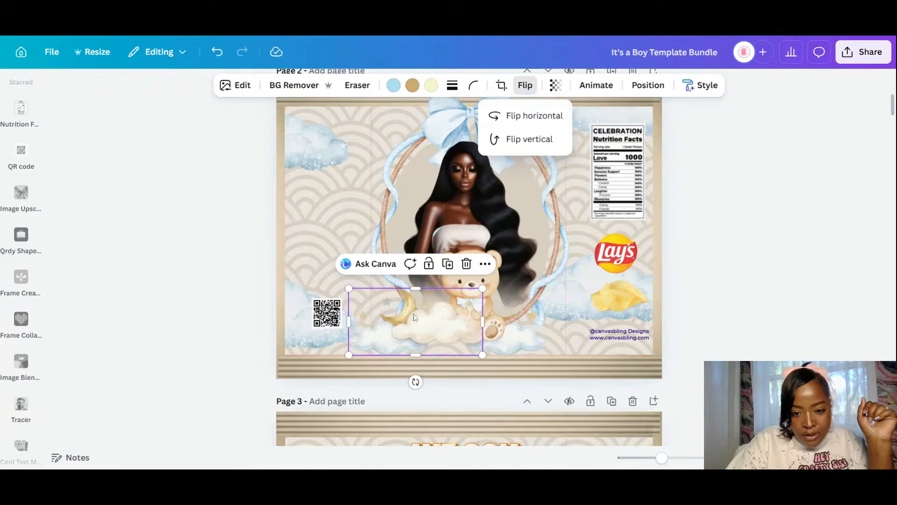
drag(414, 317, 446, 318)
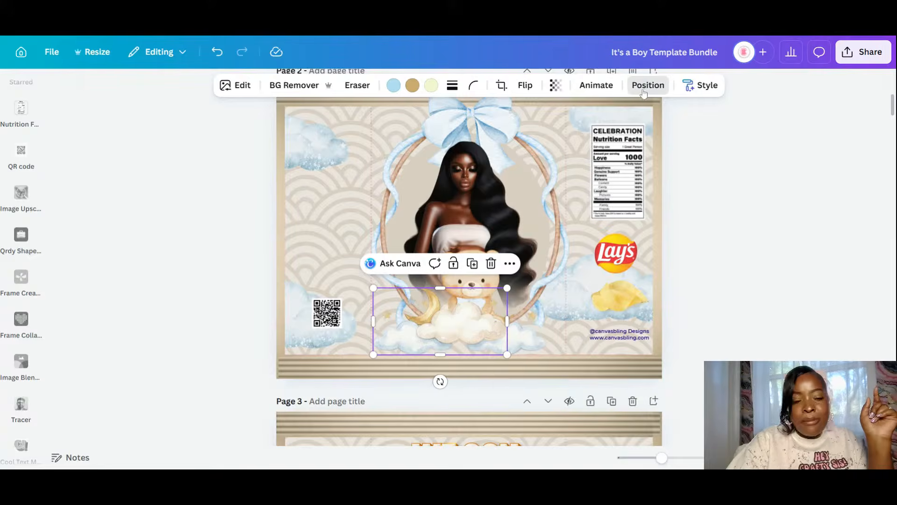
- Send the cloud behind the bear, delete the cloud-and-moon image, and centre the teddy bear
click(647, 85)
click(181, 174)
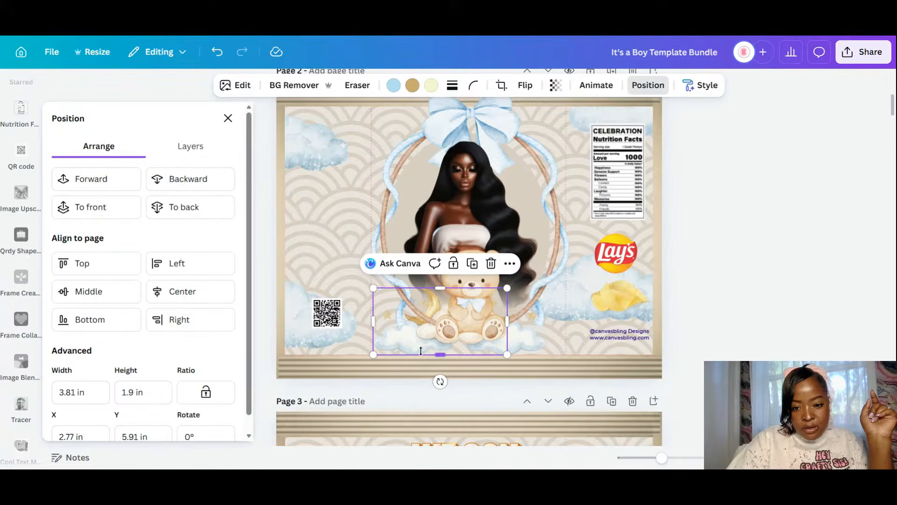
click(488, 267)
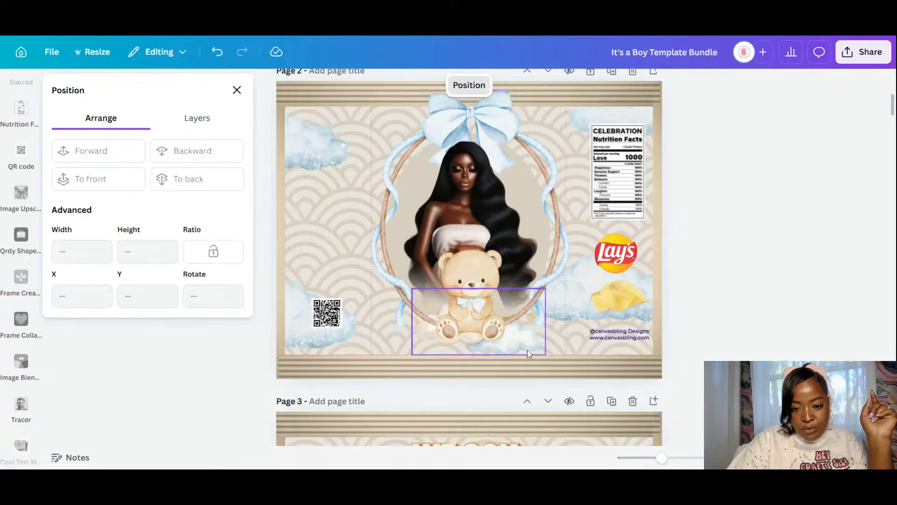
click(528, 350)
drag(526, 354, 519, 351)
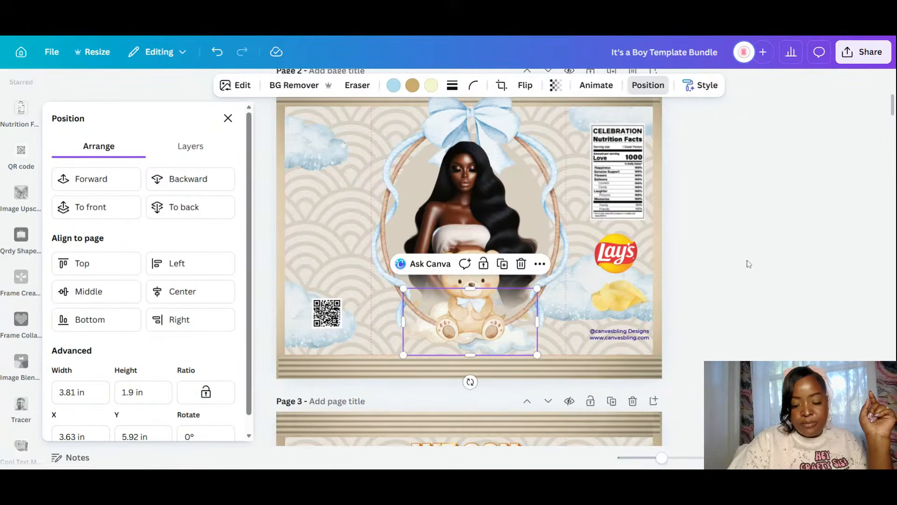
click(794, 301)
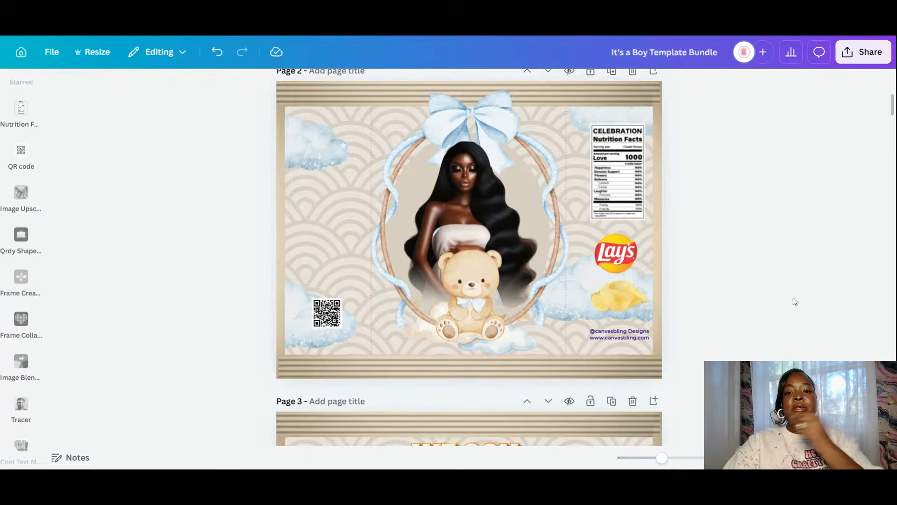
- Tilt the teddy bear, resize it, and lower it onto the clouds at the ring's base
click(516, 347)
mouse_move(480, 382)
mouse_down()
mouse_move(499, 361)
mouse_move(472, 370)
mouse_move(483, 371)
mouse_up()
drag(530, 280, 550, 266)
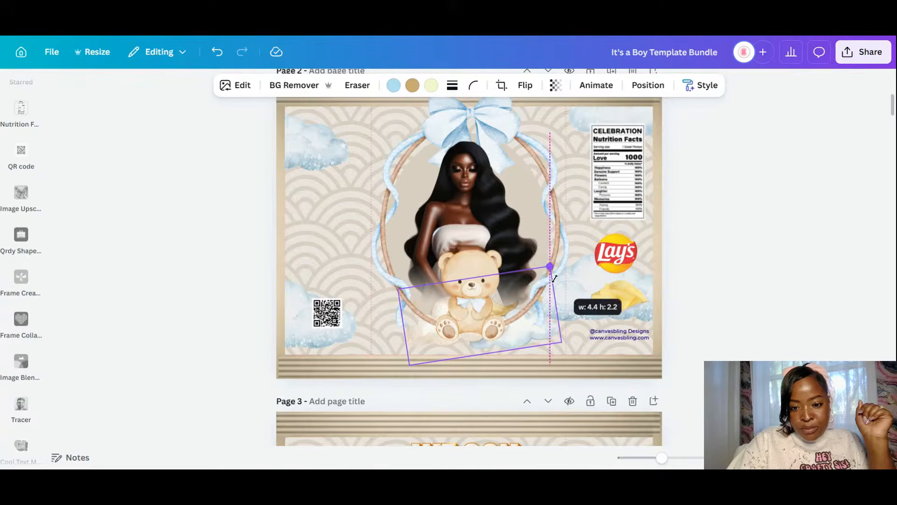
drag(526, 346, 527, 336)
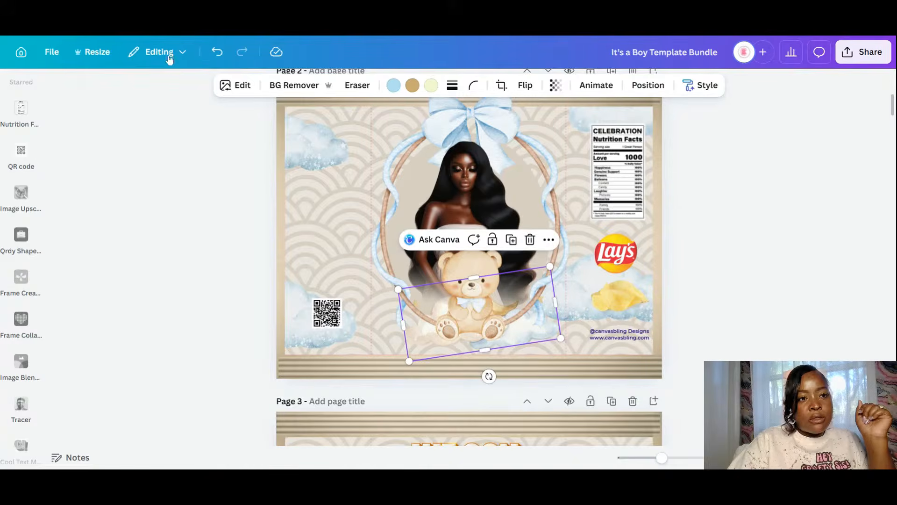
click(216, 51)
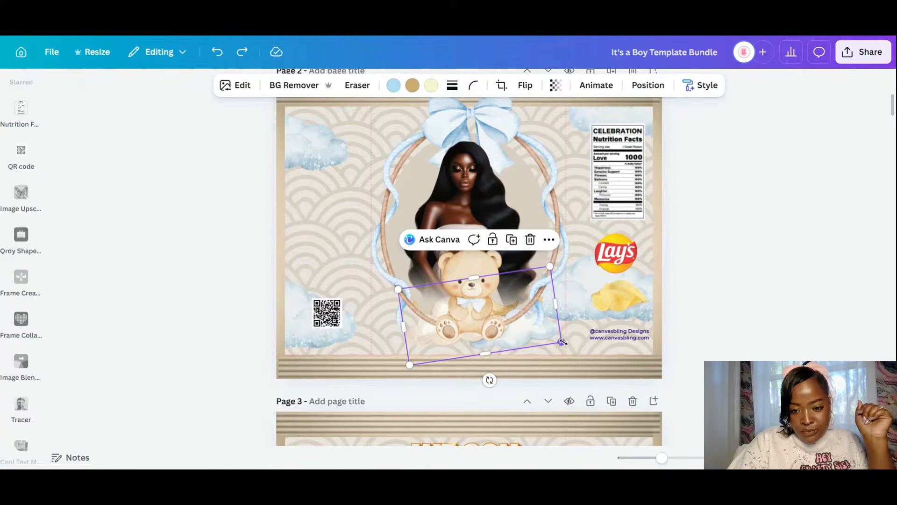
drag(561, 342, 552, 341)
drag(417, 341, 419, 355)
click(775, 336)
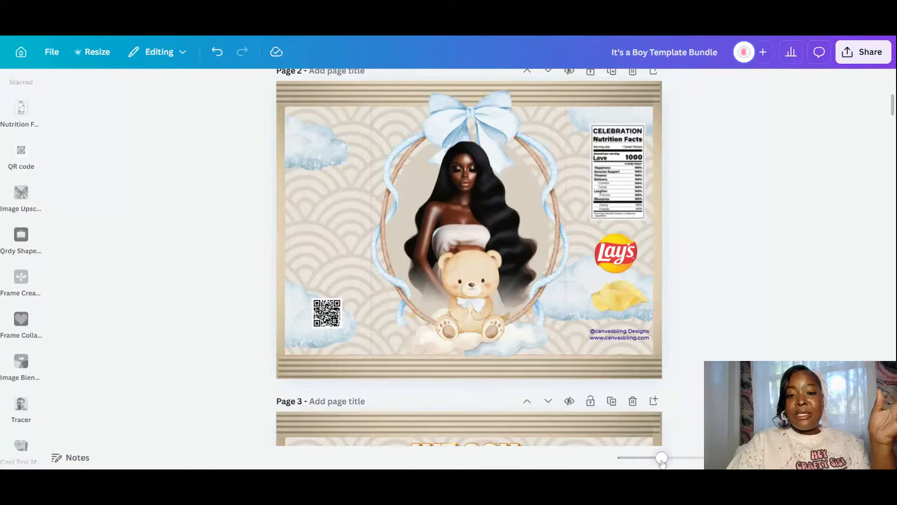
mouse_move(662, 458)
mouse_down()
mouse_move(647, 457)
mouse_move(667, 458)
mouse_move(660, 461)
mouse_up()
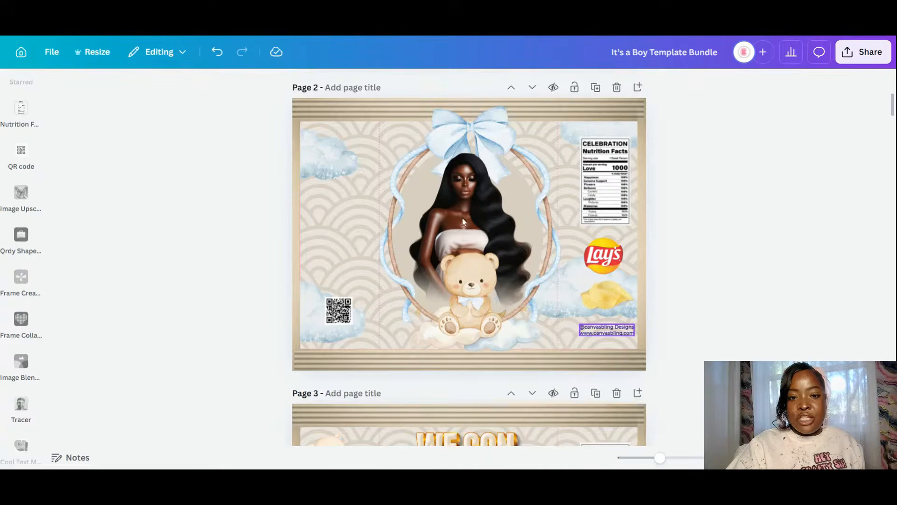
- Turn the small website credit text on page 2 brown using the document colour swatch
click(606, 330)
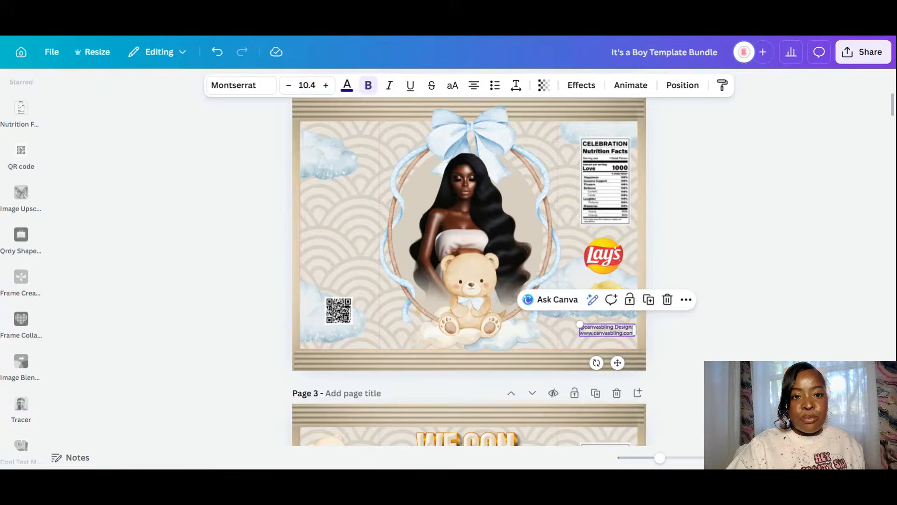
click(350, 88)
click(350, 87)
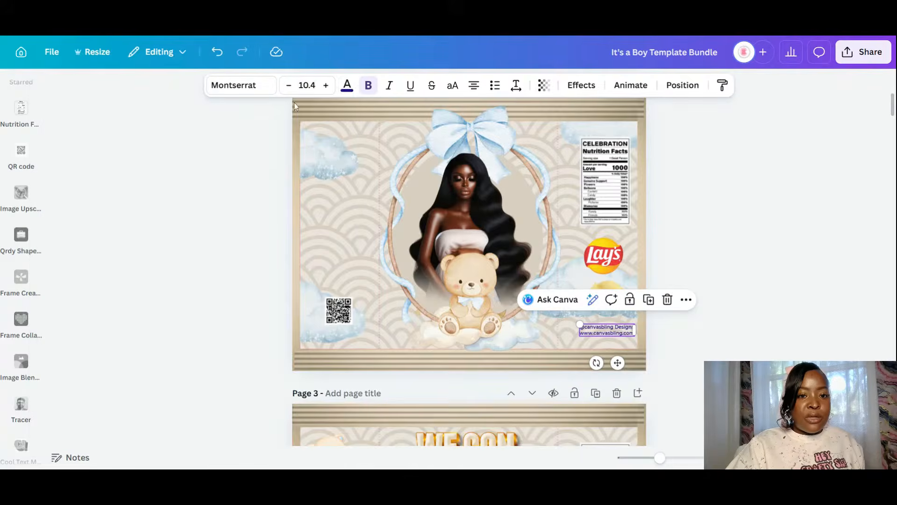
click(347, 87)
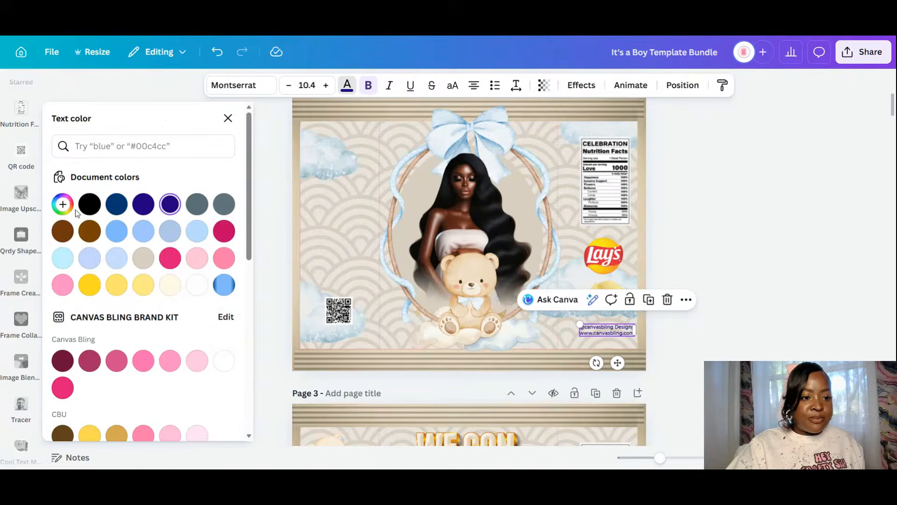
click(90, 230)
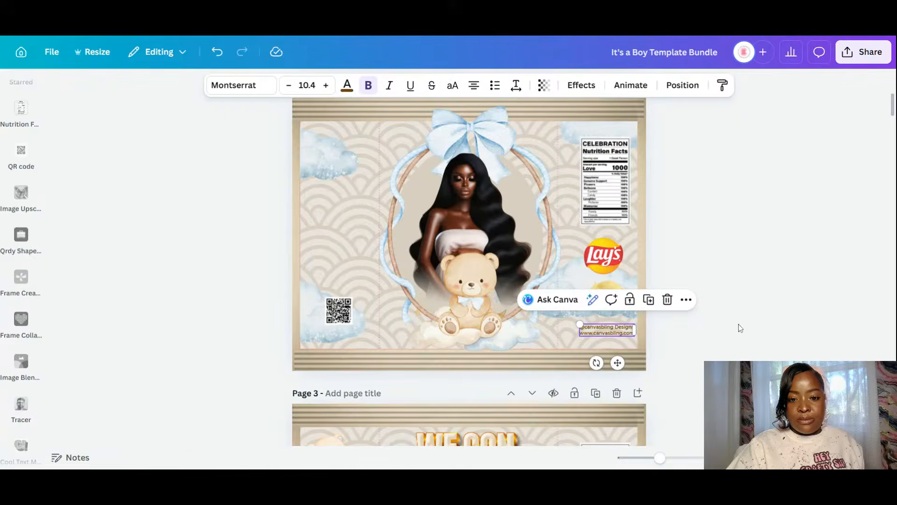
click(741, 328)
scroll(541, 213, down, 9)
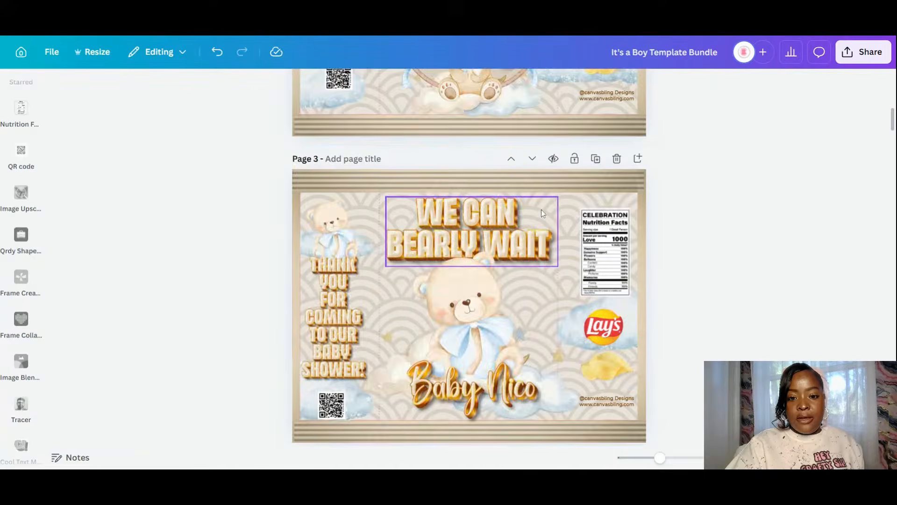
scroll(374, 99, down, 10)
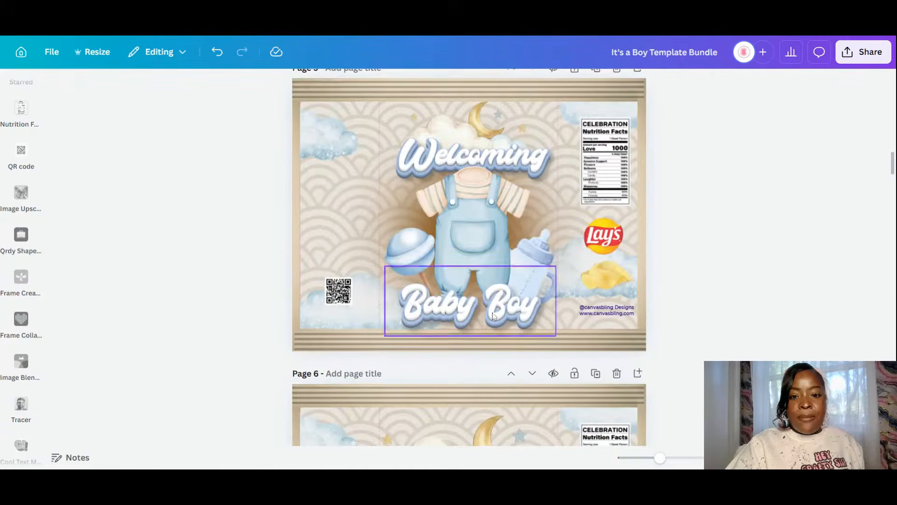
scroll(21, 309, down, 6)
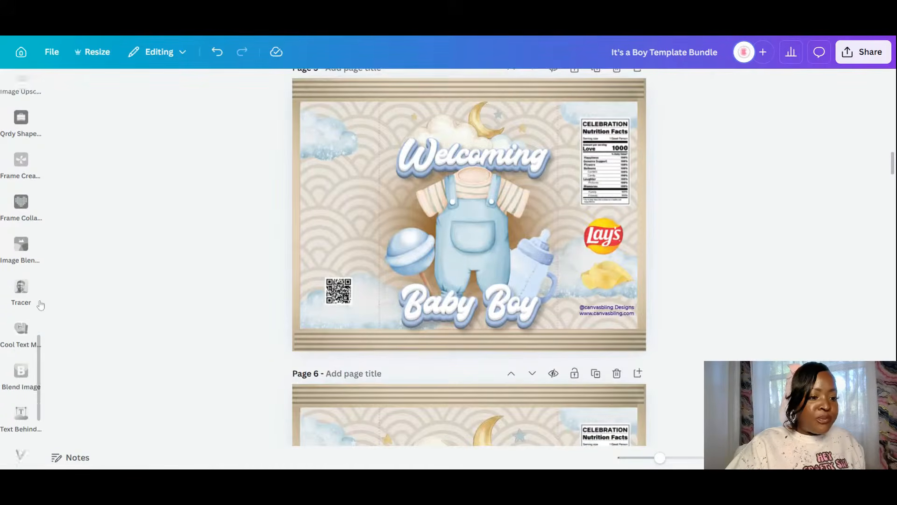
- Open the Text Studio app and pick the Blue 3d text effect from its Trending styles
scroll(22, 317, down, 2)
click(18, 317)
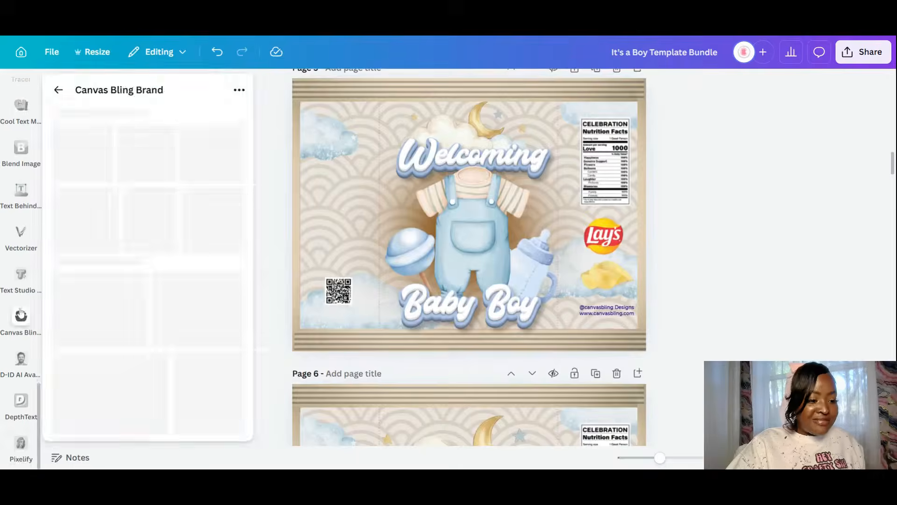
click(17, 317)
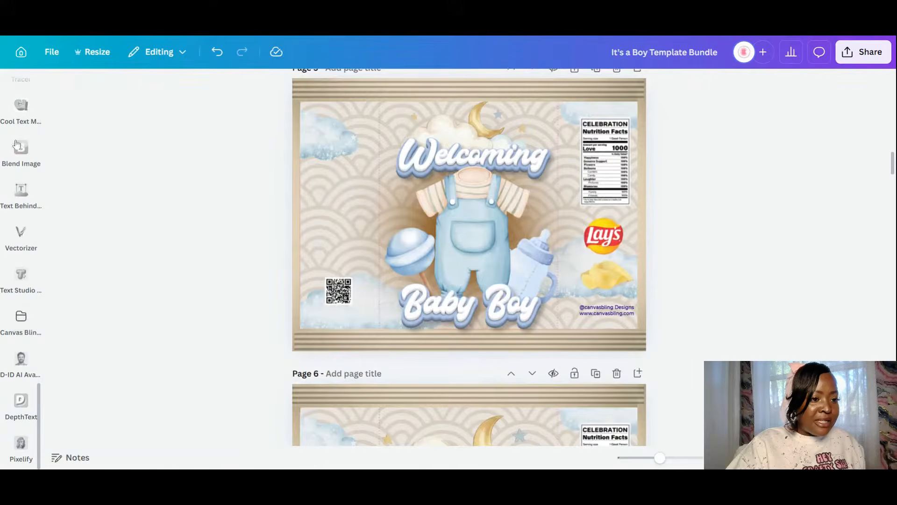
click(20, 282)
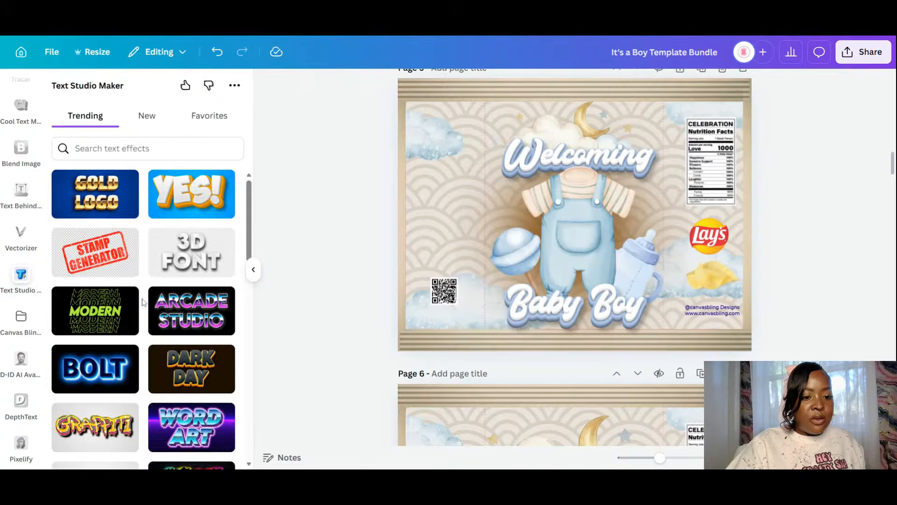
scroll(142, 302, down, 5)
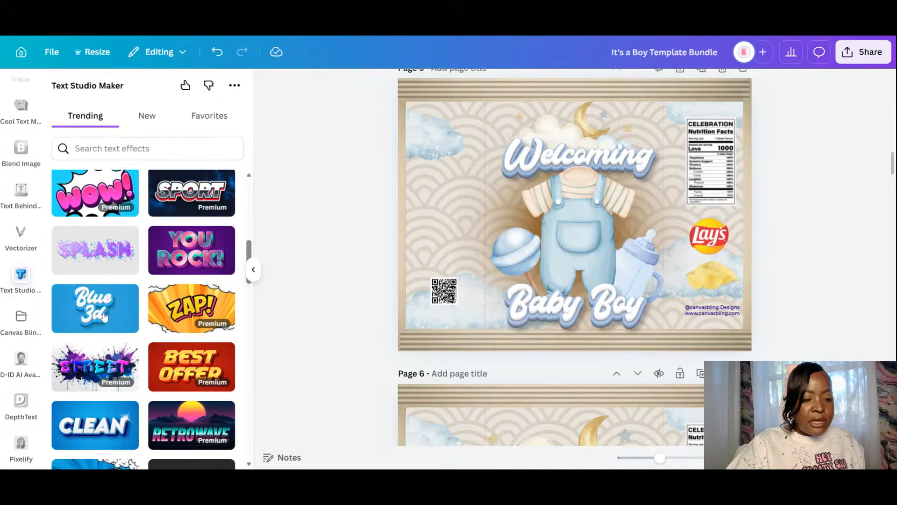
click(105, 317)
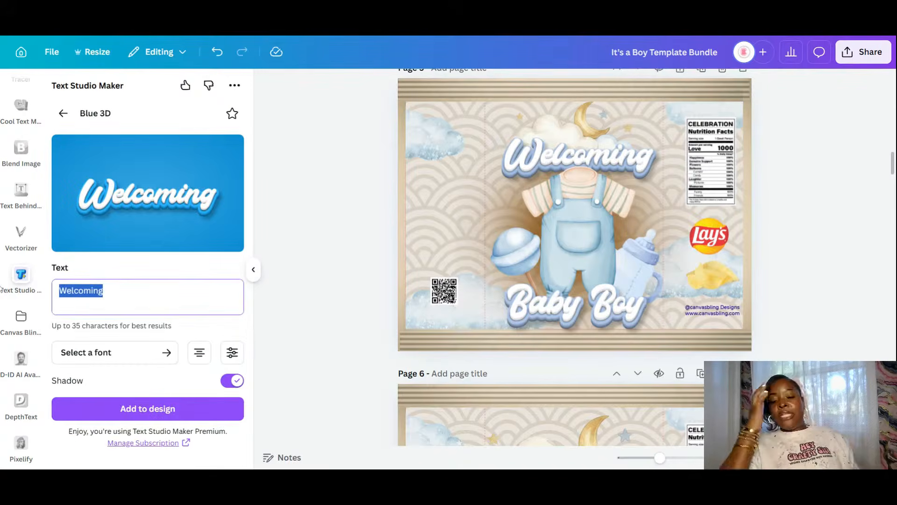
scroll(610, 226, up, 2)
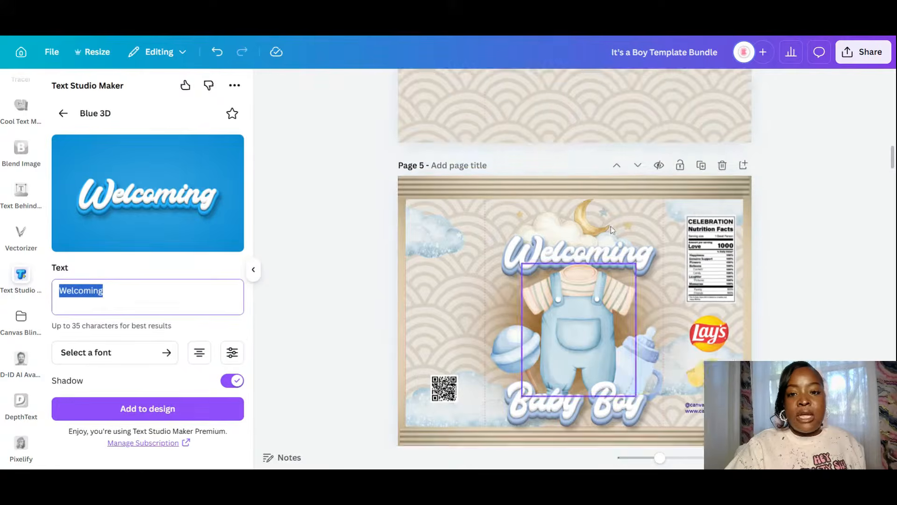
scroll(610, 227, up, 6)
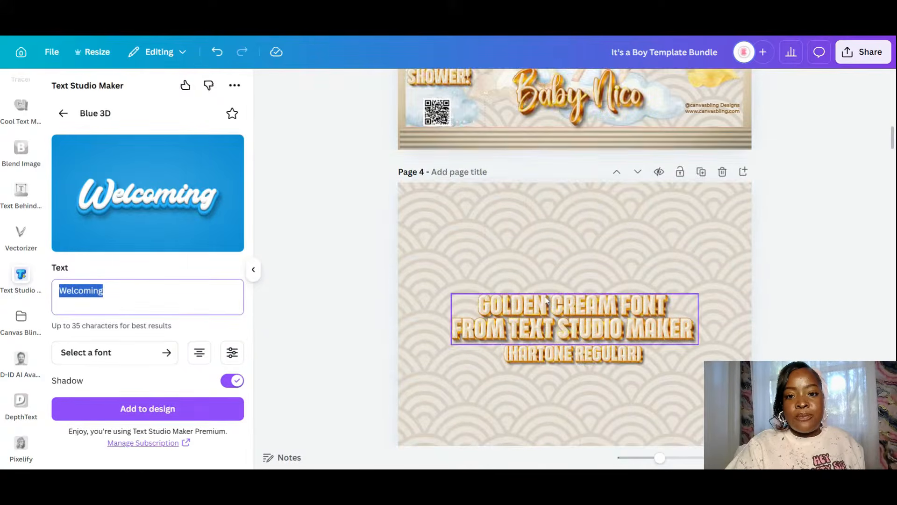
scroll(545, 295, up, 7)
scroll(500, 350, down, 2)
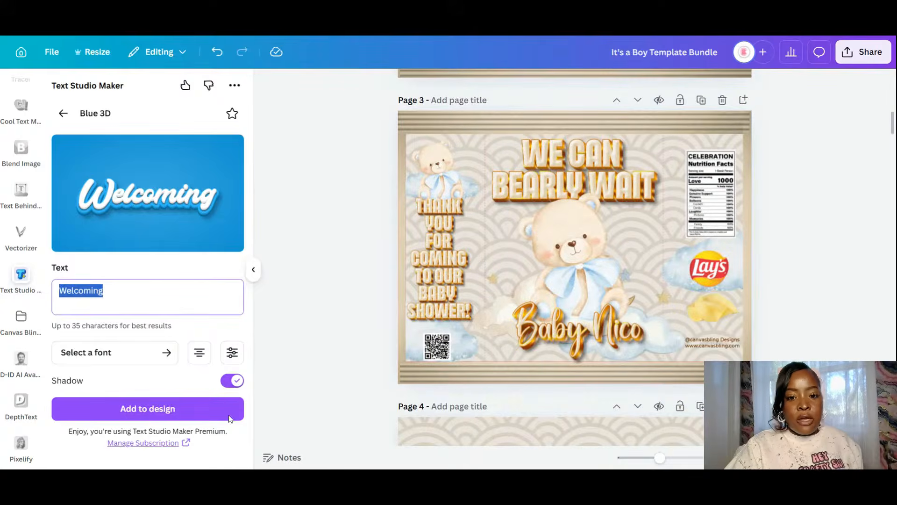
- Enter 'Thank', 'You', 'for' and 'coming' as separate lines in the Blue 3D text field
text(th)
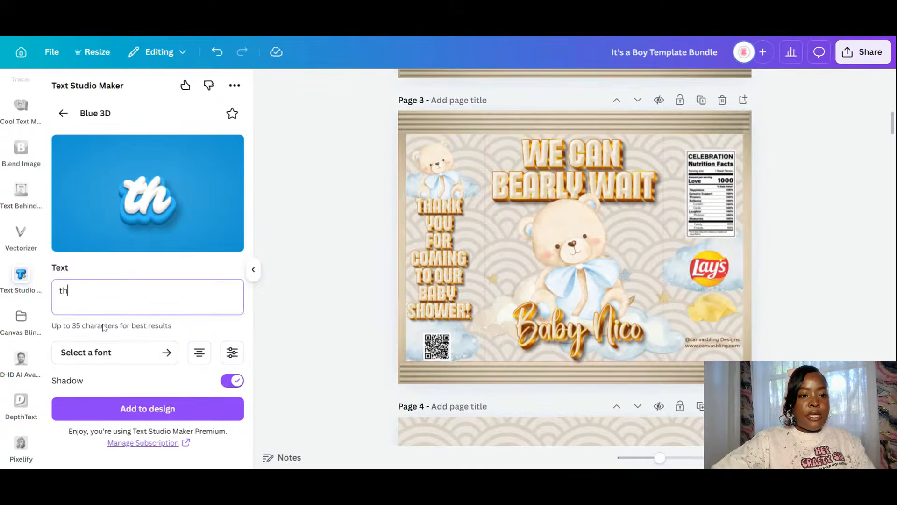
text(ab)
key(BackSpace)
key(BackSpace)
key(BackSpace)
key(BackSpace)
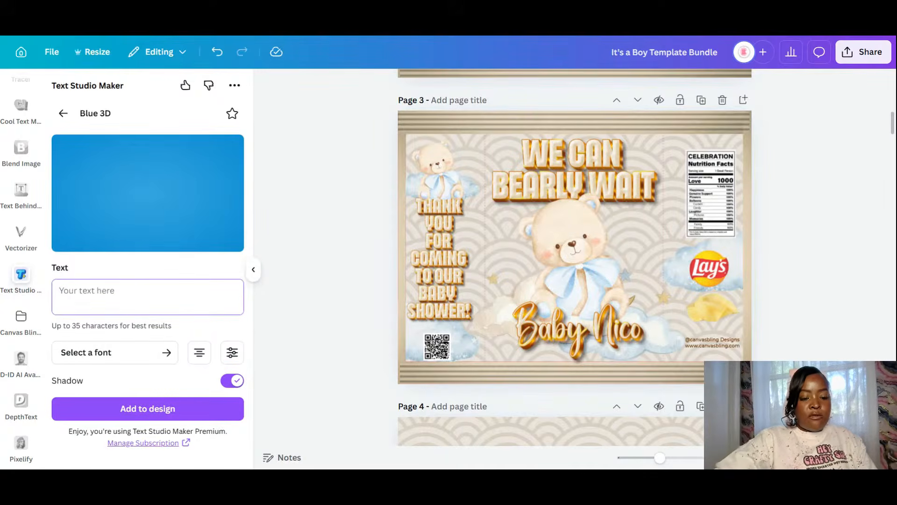
text(t)
key(BackSpace)
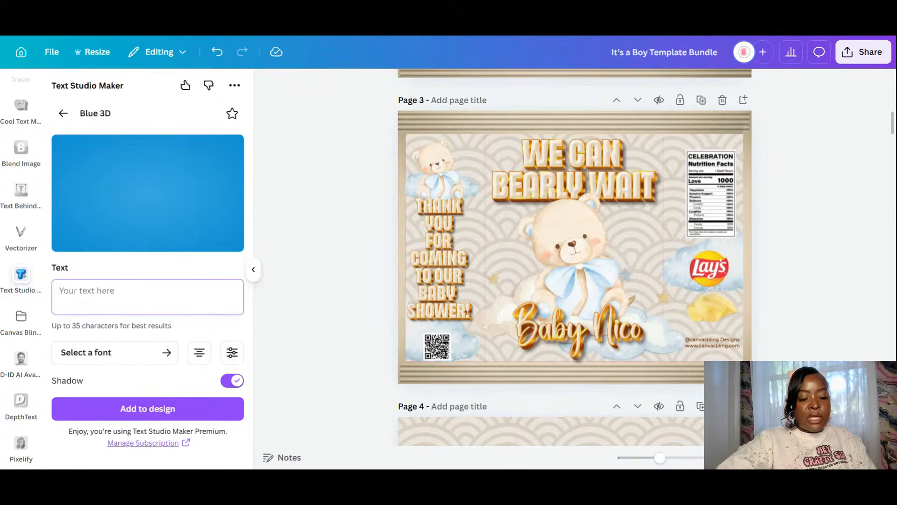
text(Thank)
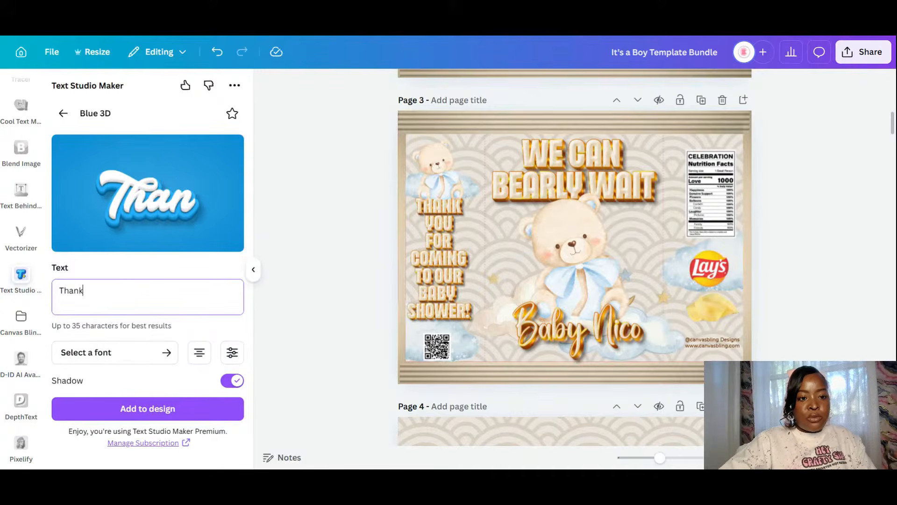
key(Return)
text(Y)
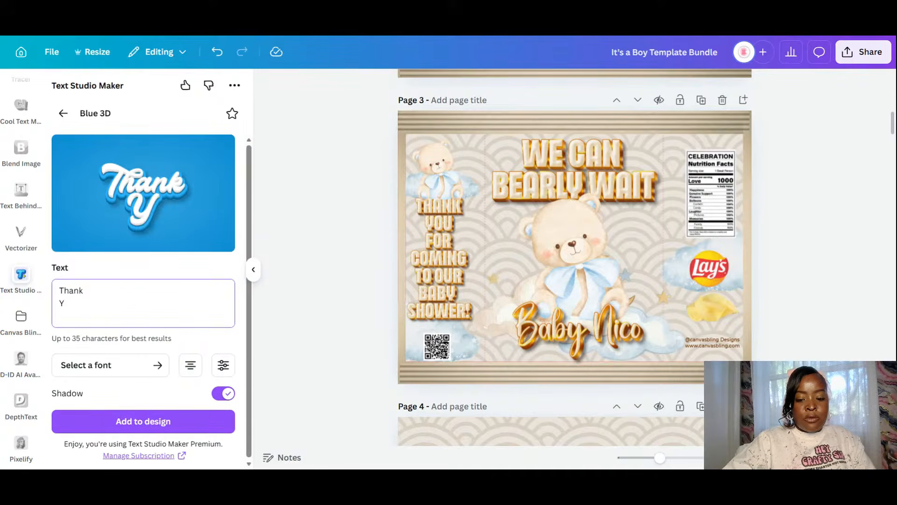
text(ou)
key(Return)
text(for)
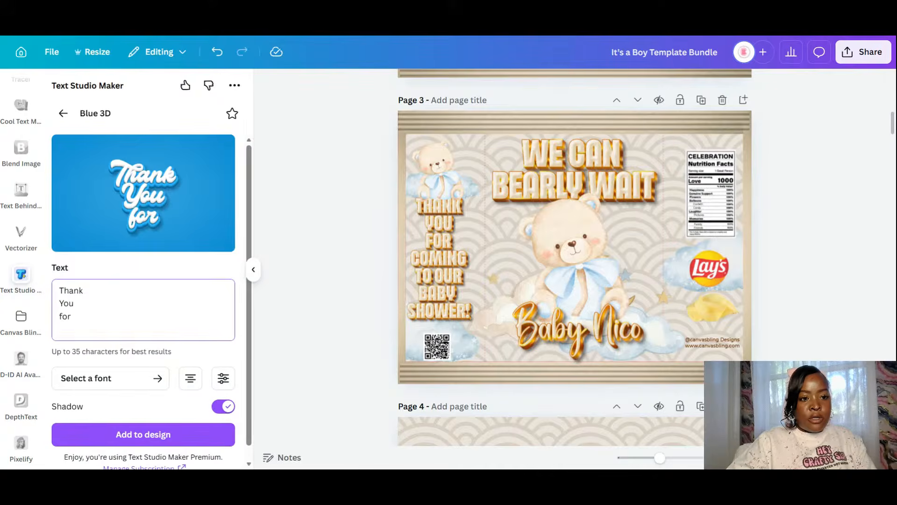
text( co)
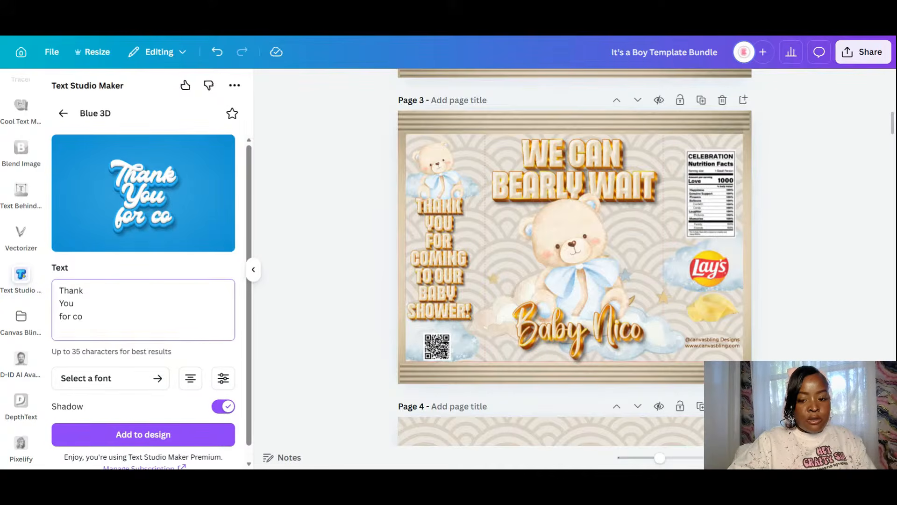
key(BackSpace)
key(BackSpace)
key(BackSpace)
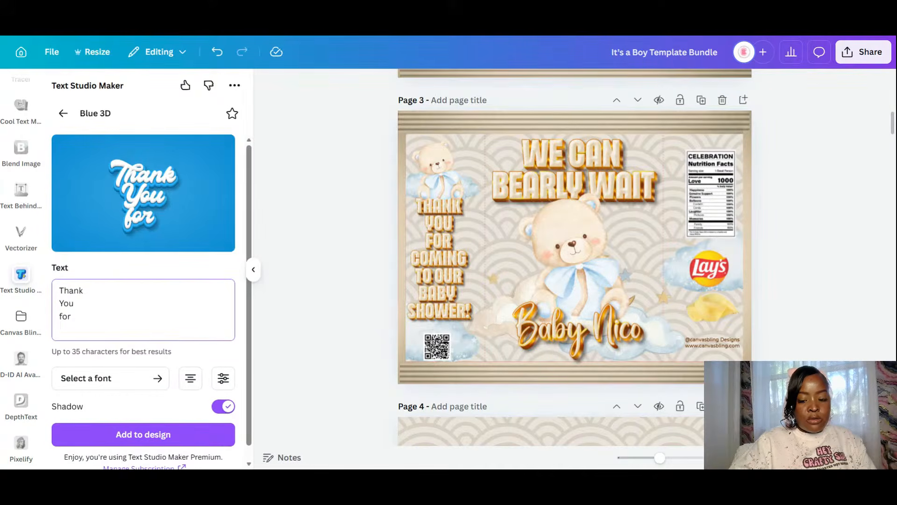
key(Return)
text(coming)
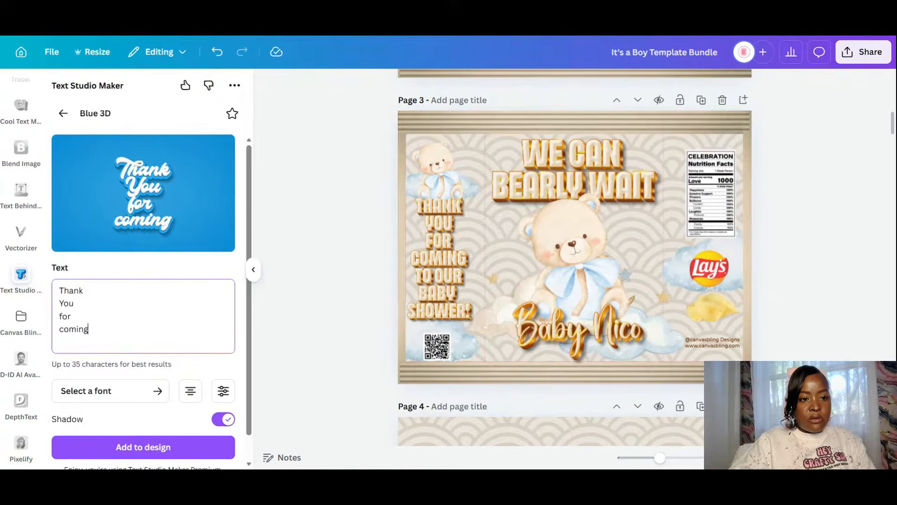
- Add 'to our' and 'Baby Shower' as the final lines of the text
key(Return)
text(to our)
key(Return)
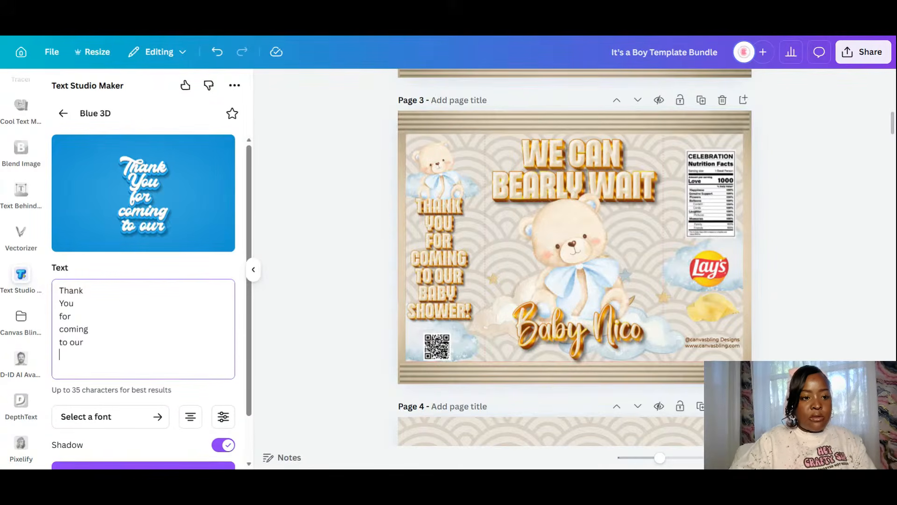
text(bab)
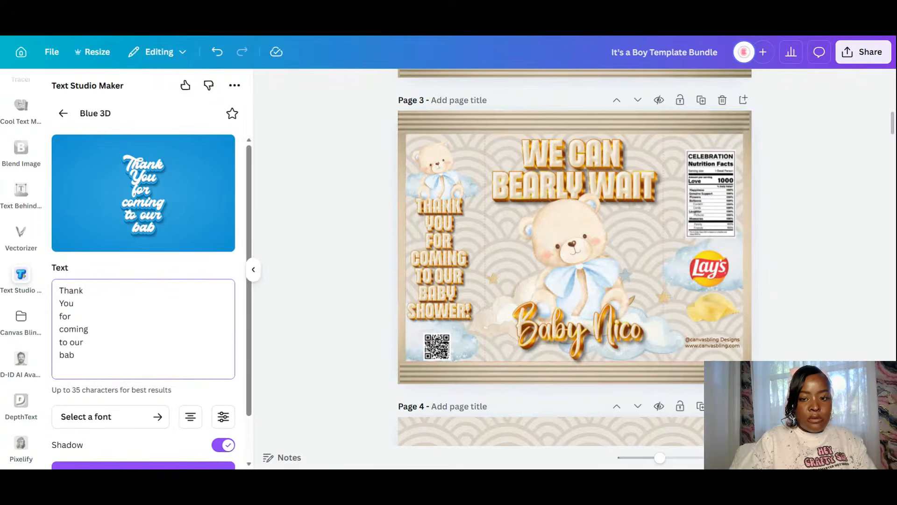
key(BackSpace)
key(BackSpace)
key(BackSpace)
text(Bab)
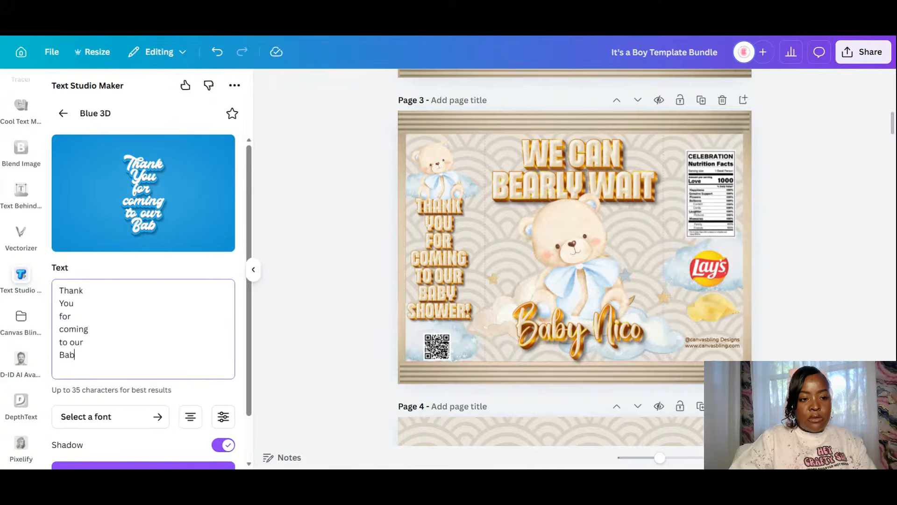
text(y)
key(BackSpace)
key(BackSpace)
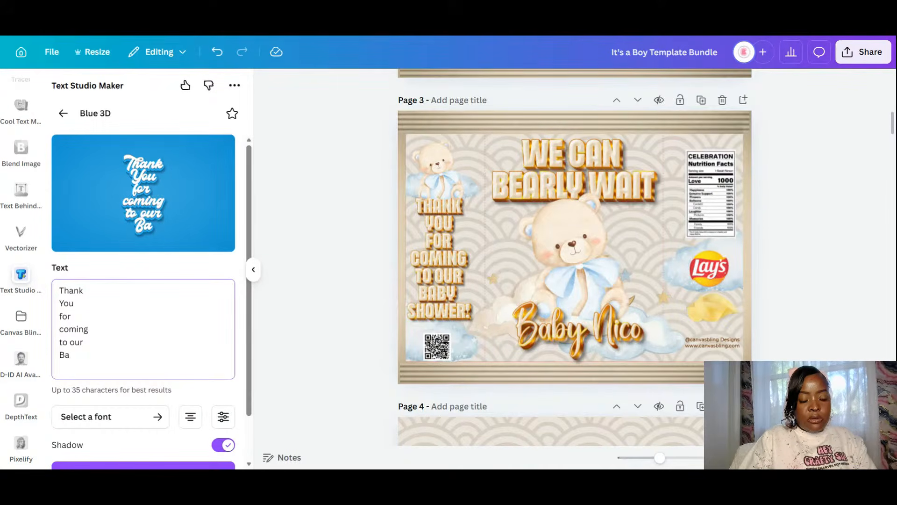
text(by'Sho)
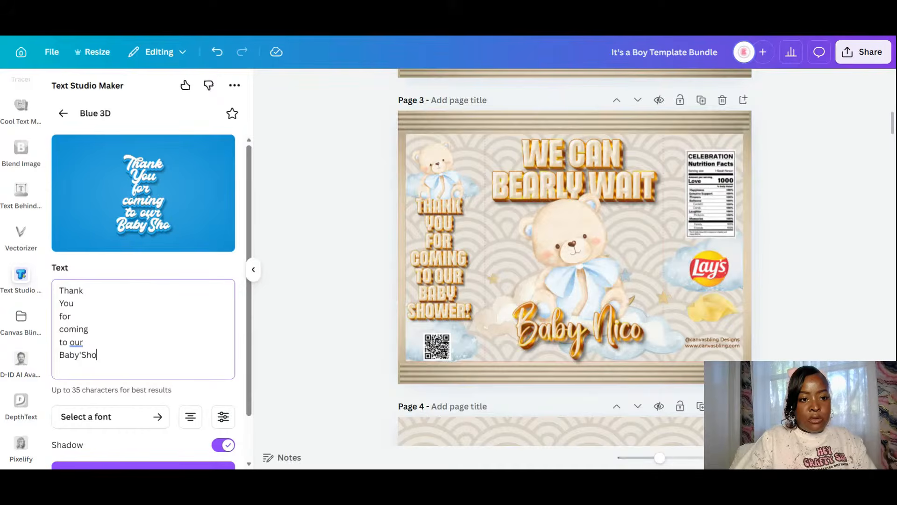
key(BackSpace)
key(BackSpace)
key(BackSpace)
key(BackSpace)
text(Shower)
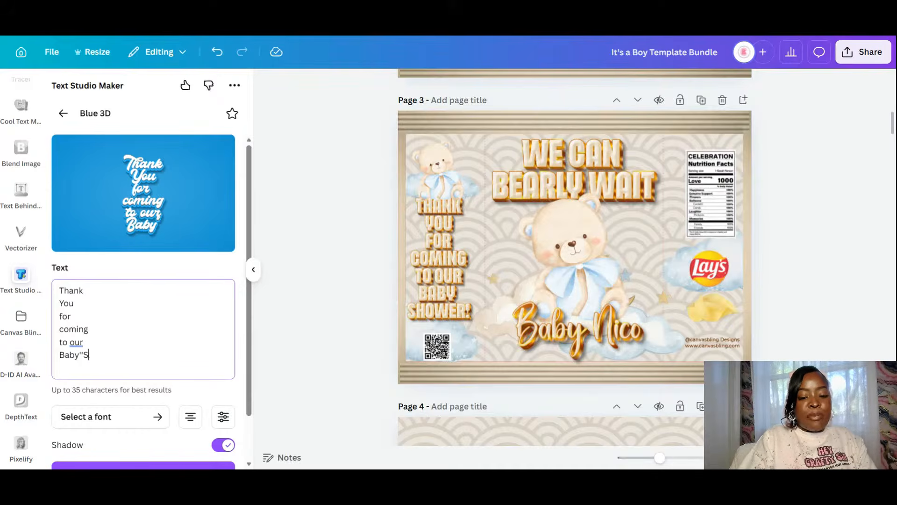
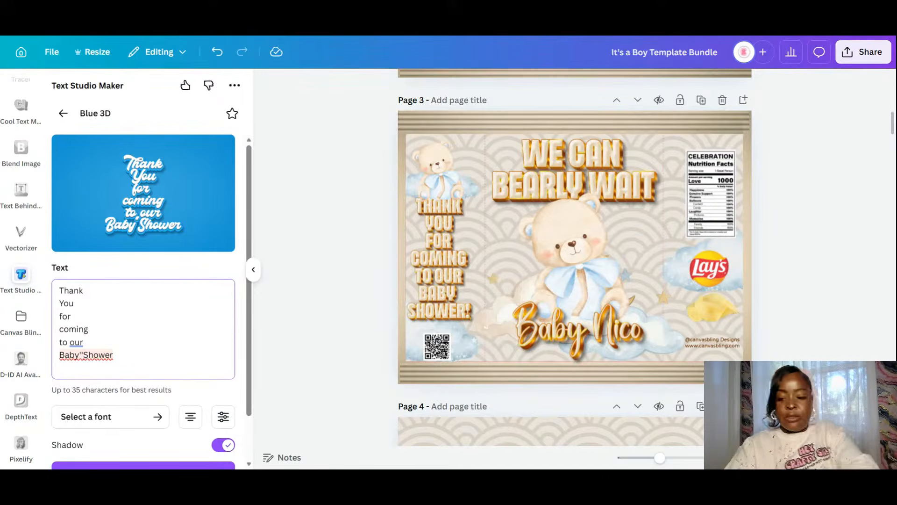
- Remove the stray apostrophe before Shower, put Shower on its own line, and capitalise 'To'
key(BackSpace)
key(Return)
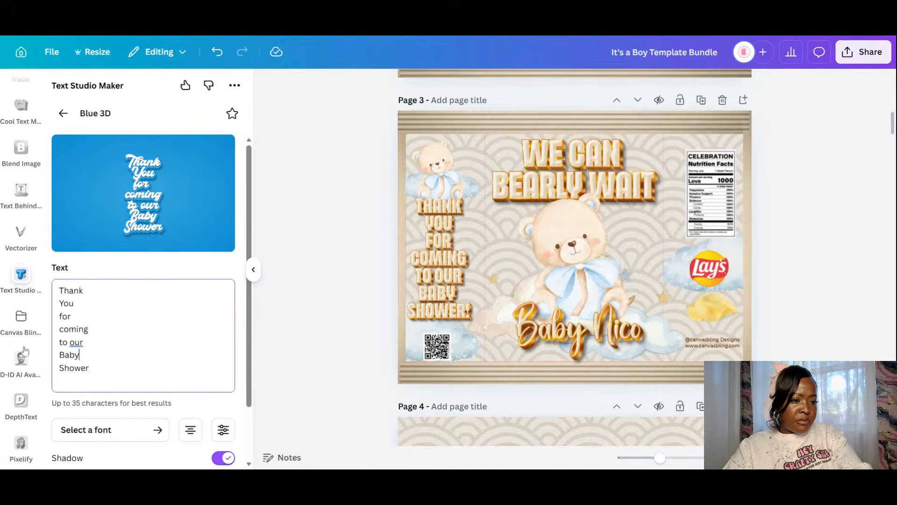
key(BackSpace)
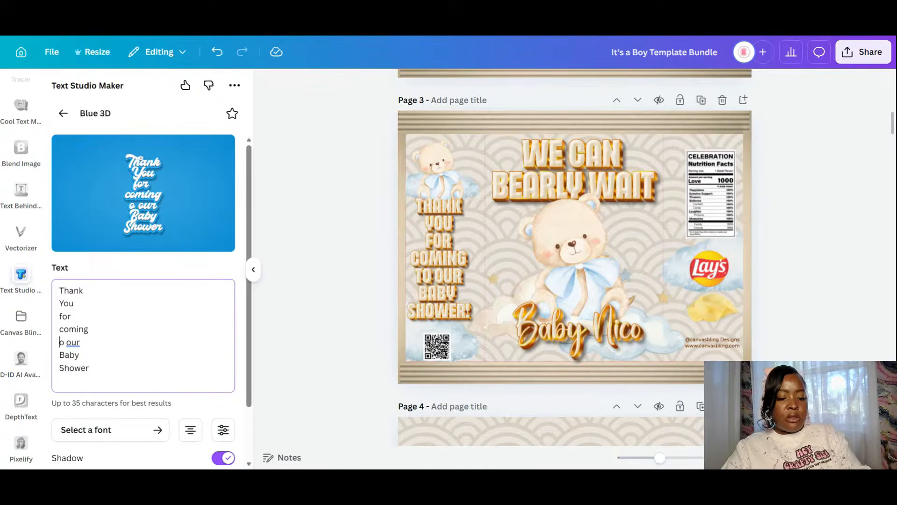
text(T)
- Capitalise 'Our', 'Coming' and 'For' in the 3D text
click(75, 343)
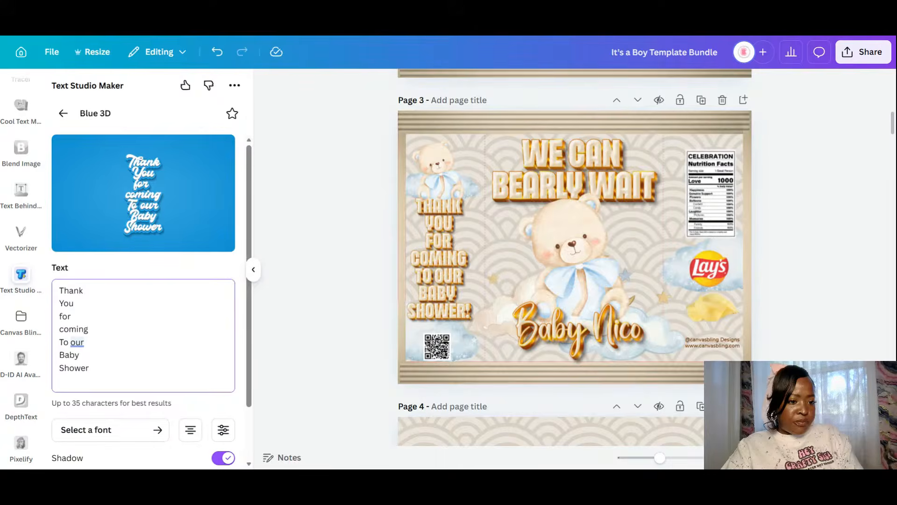
key(BackSpace)
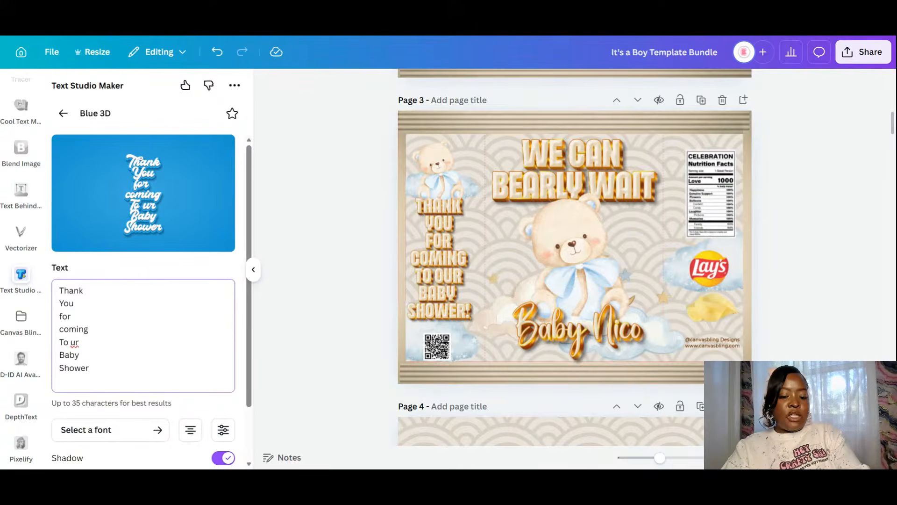
text(O)
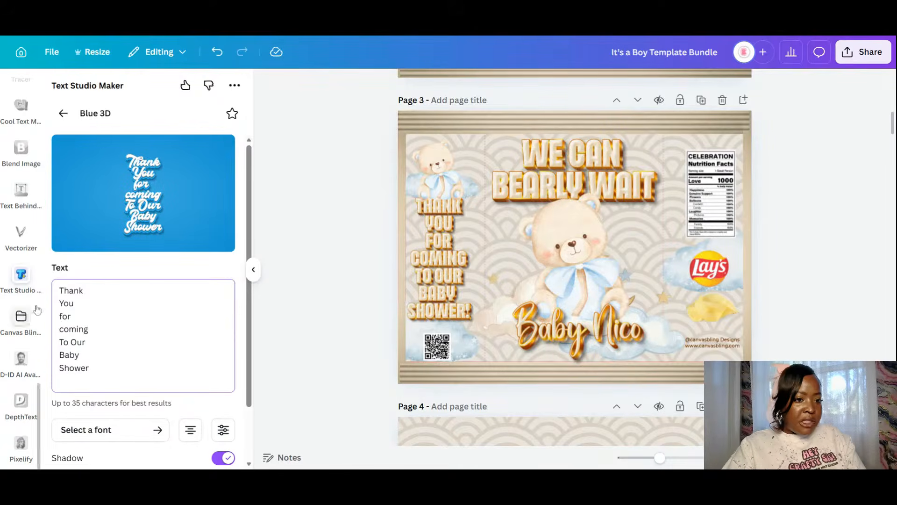
key(BackSpace)
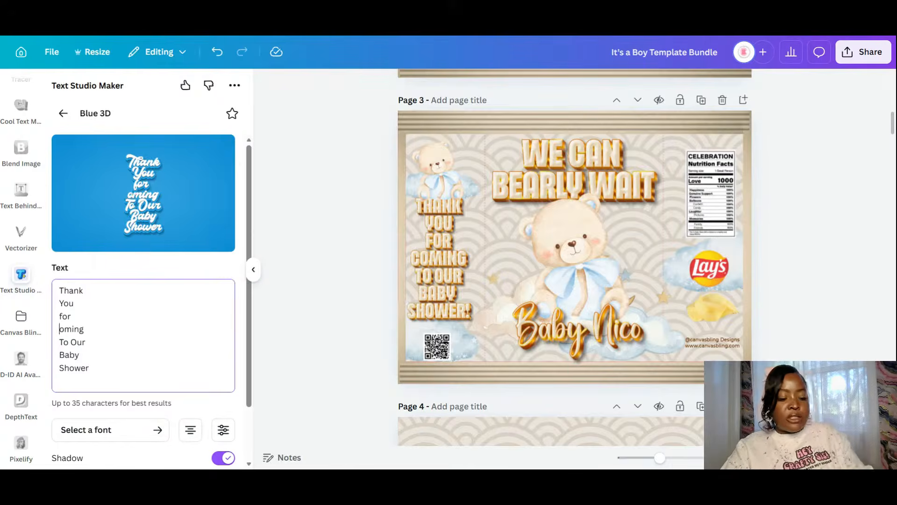
text(C)
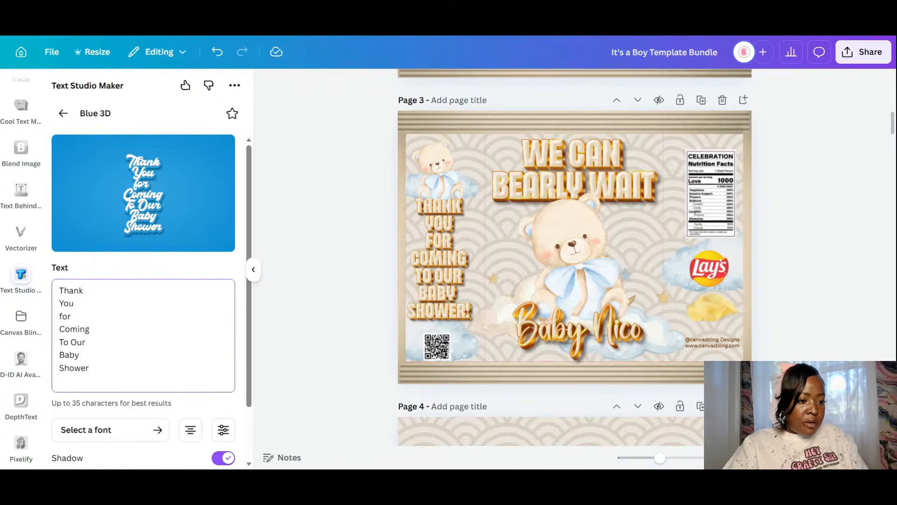
key(BackSpace)
text(F)
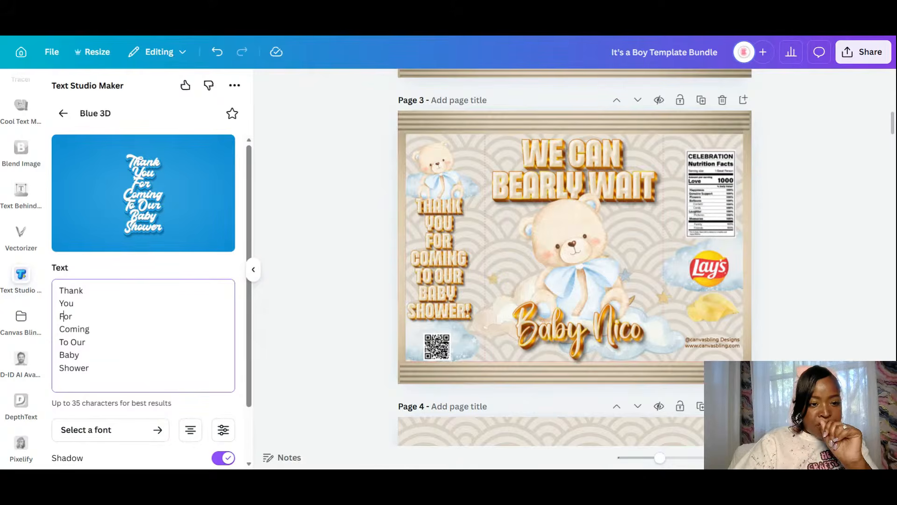
scroll(537, 290, down, 10)
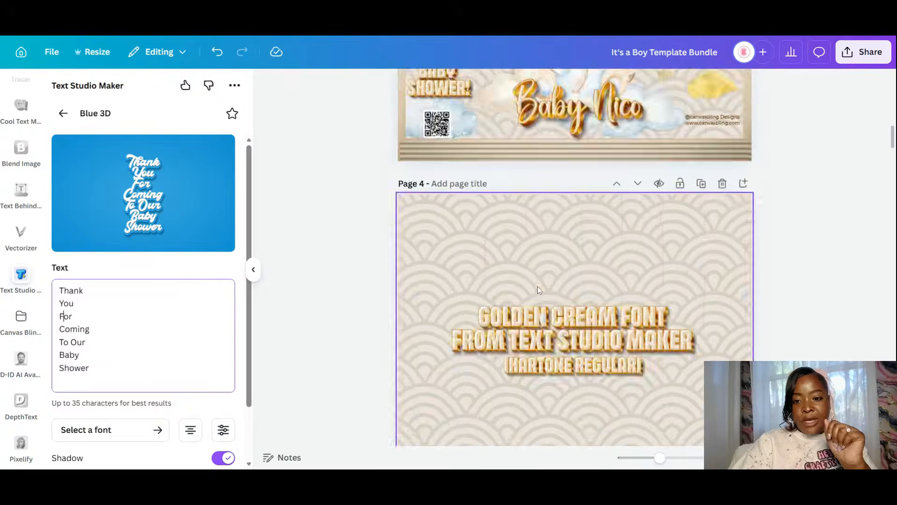
scroll(514, 304, down, 5)
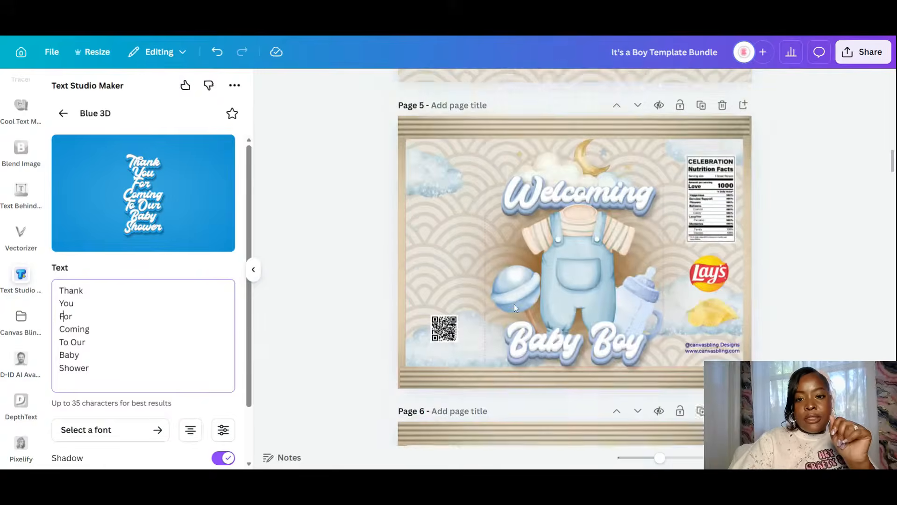
scroll(514, 304, up, 5)
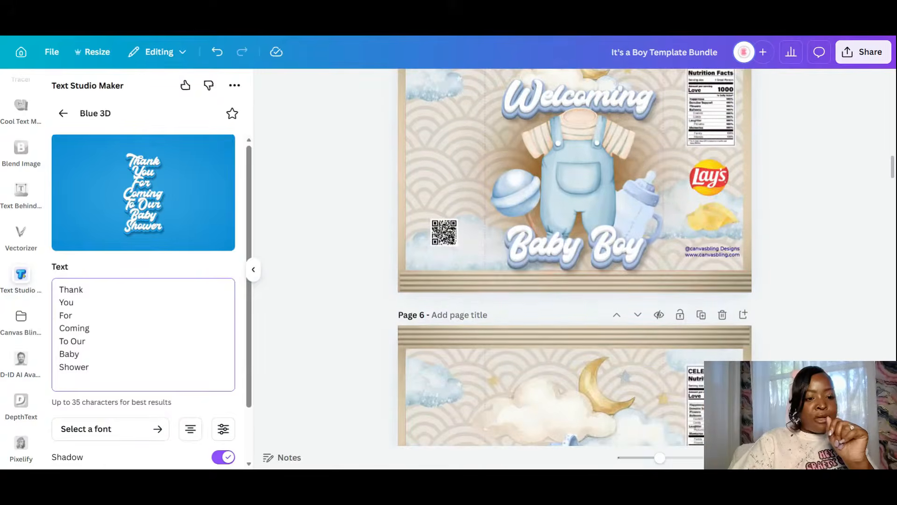
scroll(151, 413, down, 2)
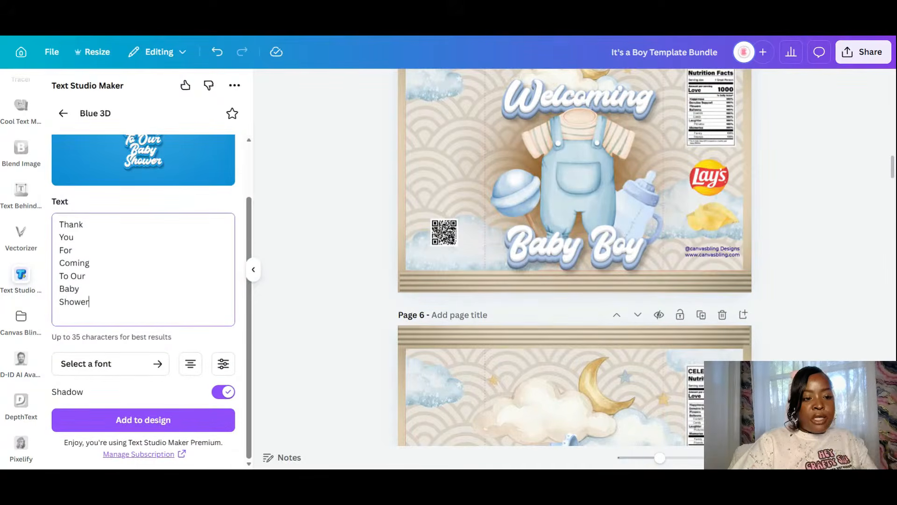
- Add '!' after Shower, insert the 3D text into the design, and place it along page 5's left edge
text(!)
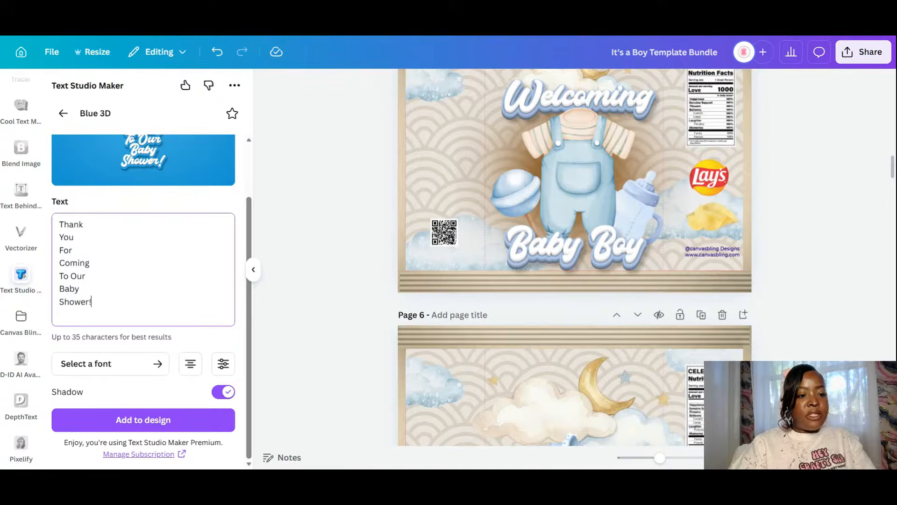
click(145, 420)
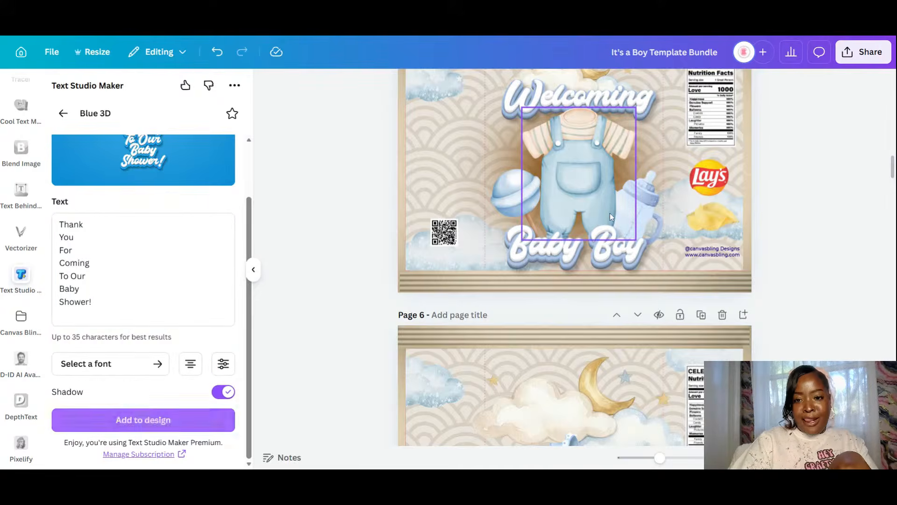
scroll(610, 213, up, 3)
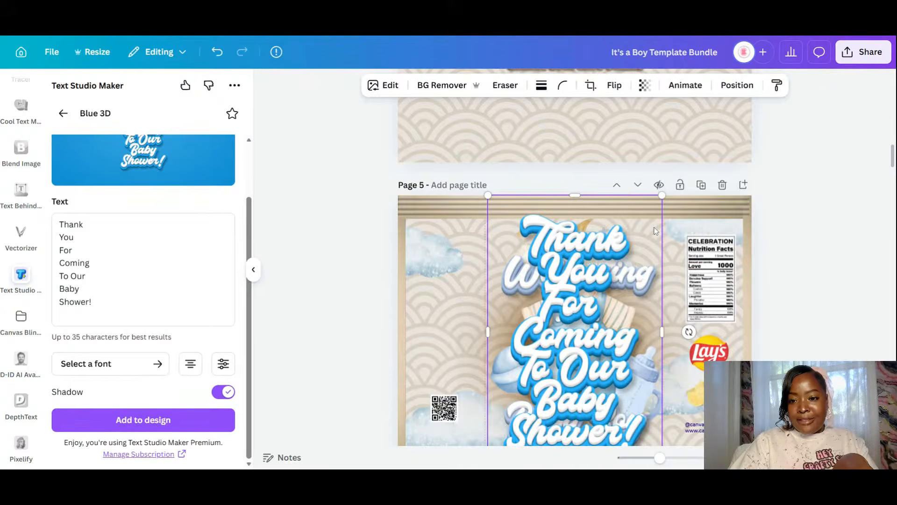
drag(662, 205, 595, 328)
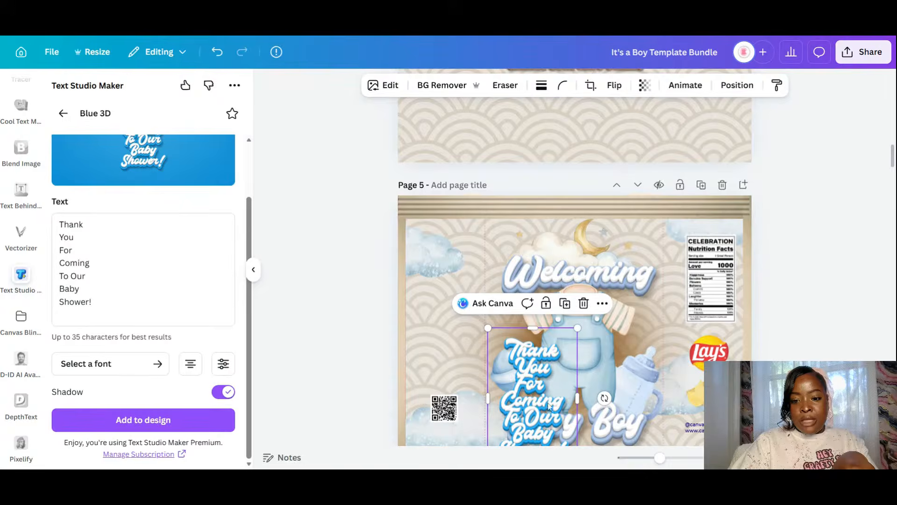
drag(536, 406, 447, 335)
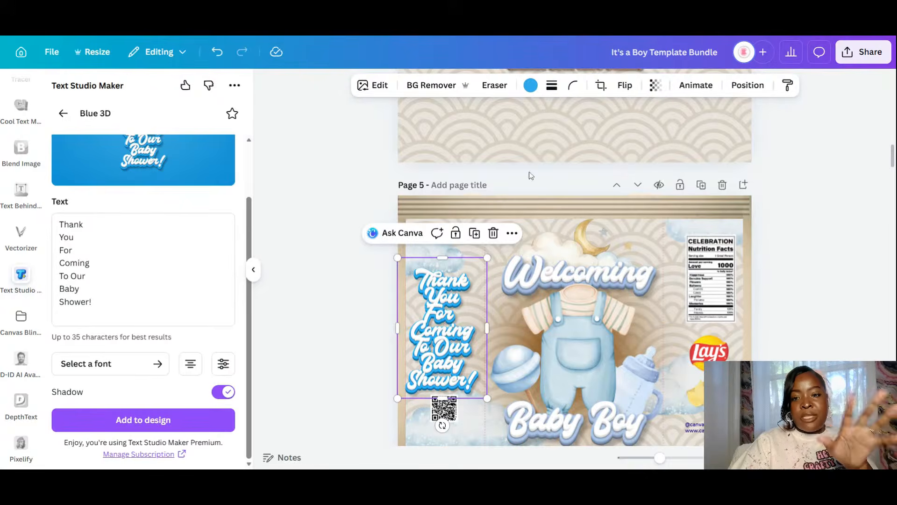
- Recolour the thank-you text with the light blue sampled from Baby Boy
click(533, 94)
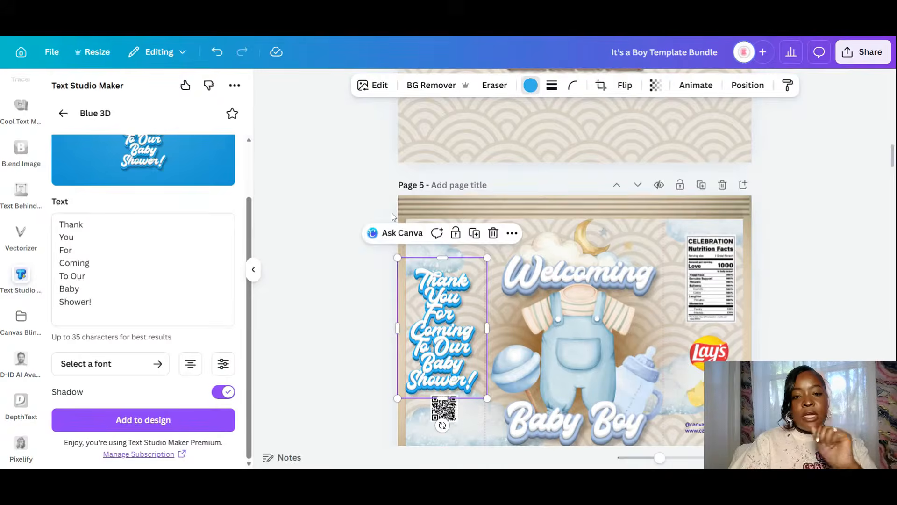
click(64, 172)
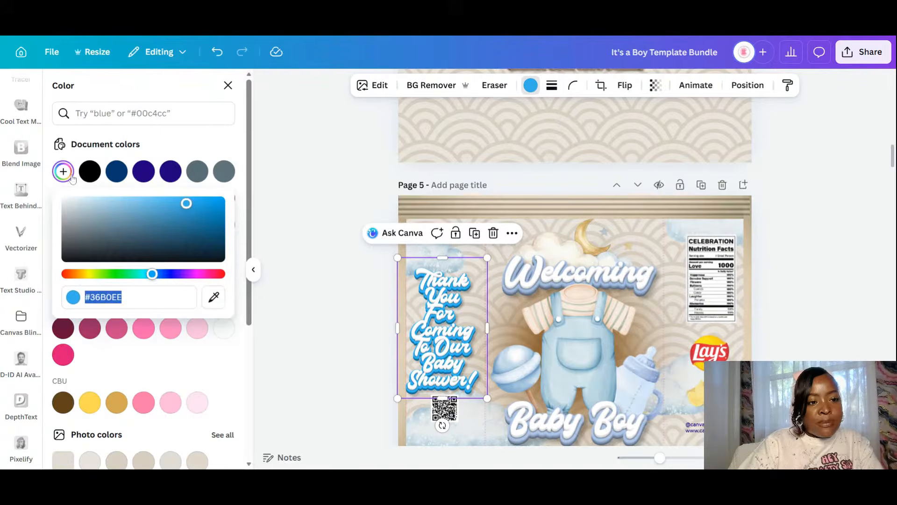
click(207, 298)
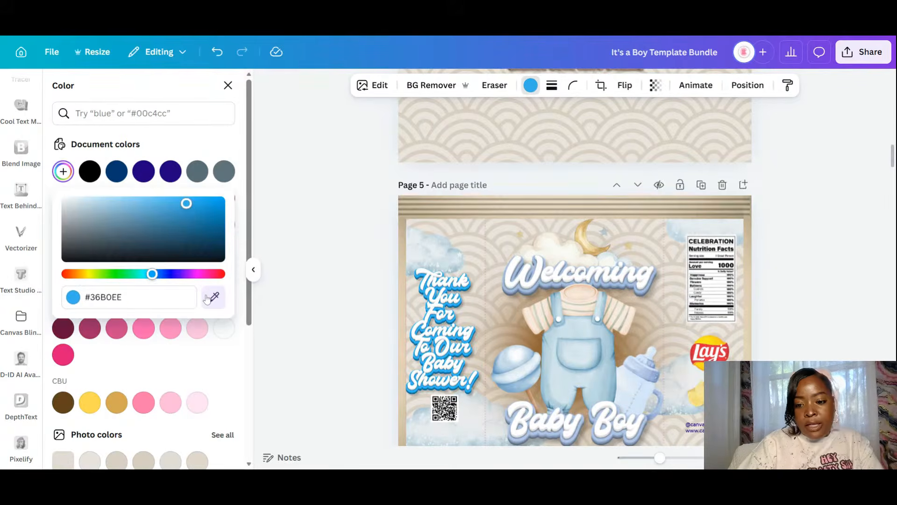
click(580, 435)
click(320, 368)
- Move the QR code lower and nudge the thank-you text down slightly above it
click(320, 367)
scroll(384, 337, down, 2)
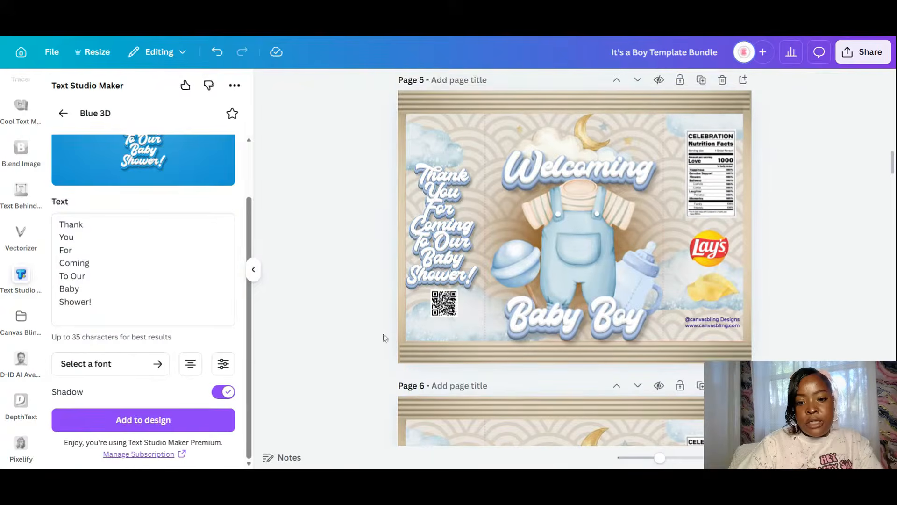
click(445, 292)
drag(444, 292, 441, 308)
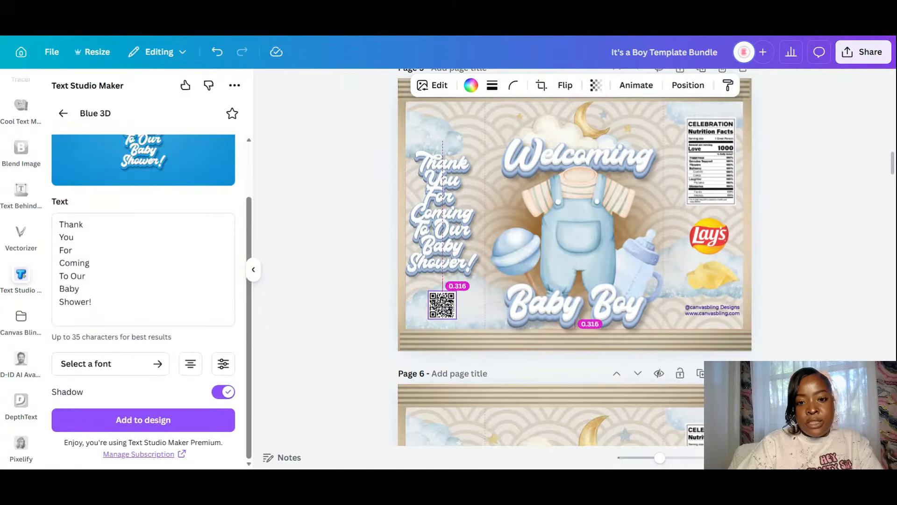
click(456, 211)
drag(456, 211, 458, 226)
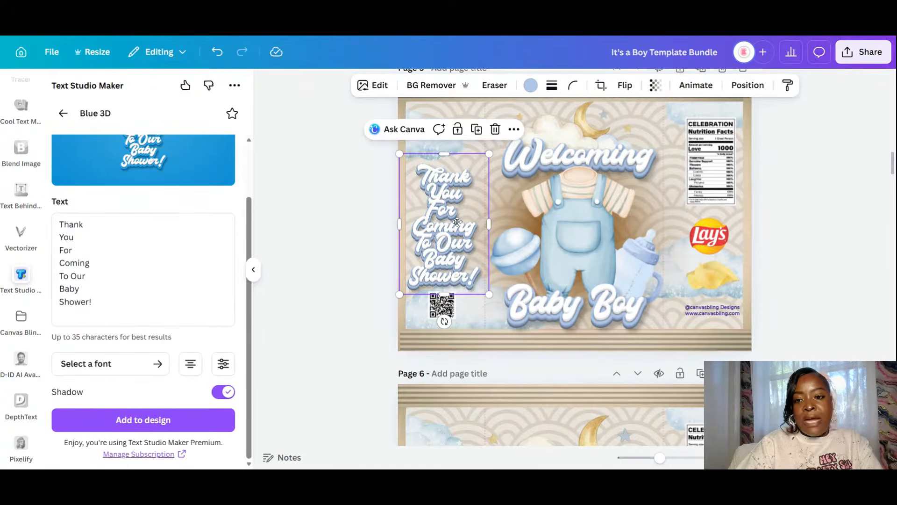
- Duplicate the overalls illustration and shrink the copy into the top-left corner
click(593, 224)
click(612, 142)
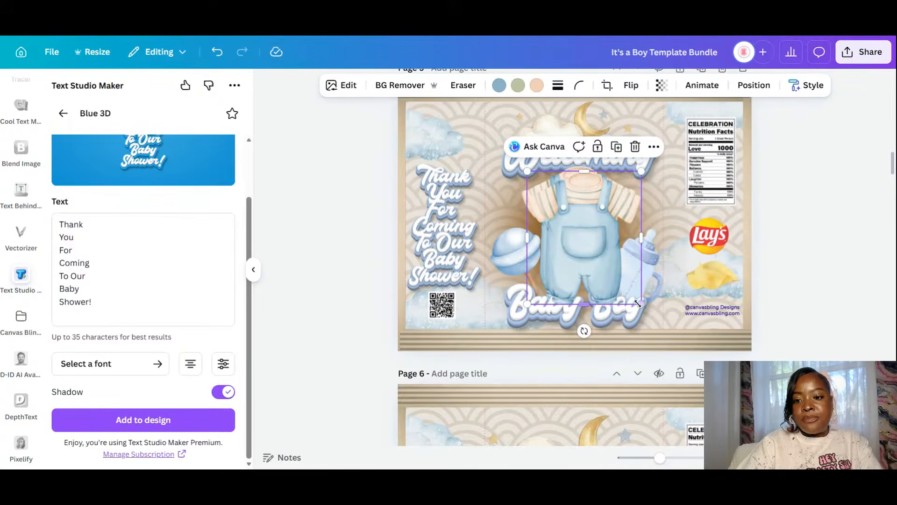
drag(611, 252, 458, 147)
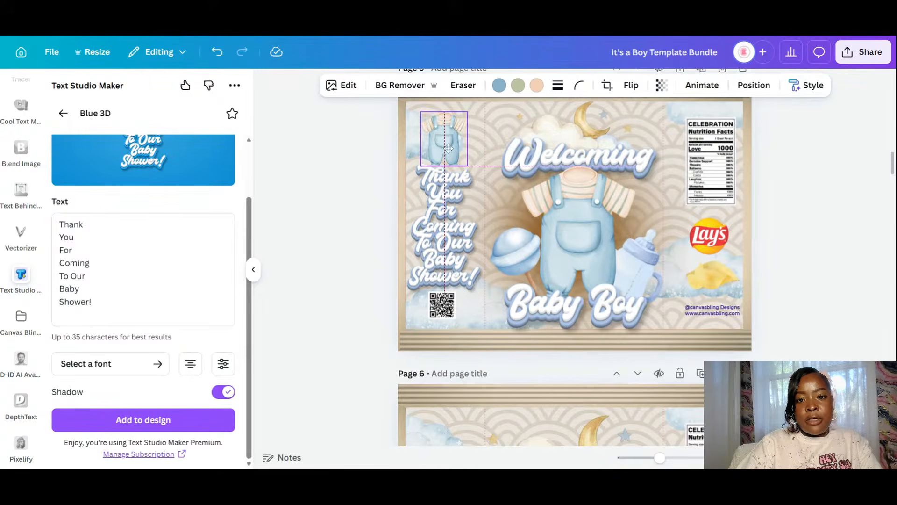
scroll(503, 213, up, 4)
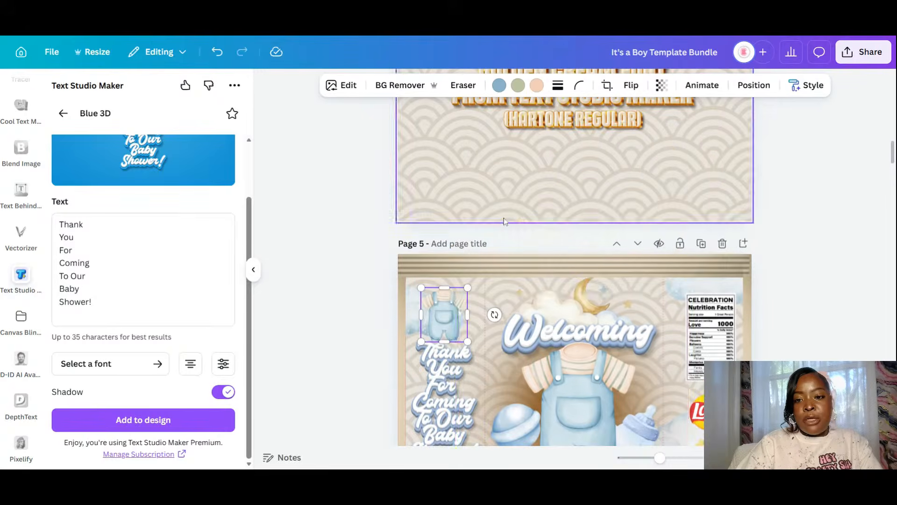
- Shrink the brown blob into the top-left corner behind the small overalls, resized to 2.89 in
click(673, 375)
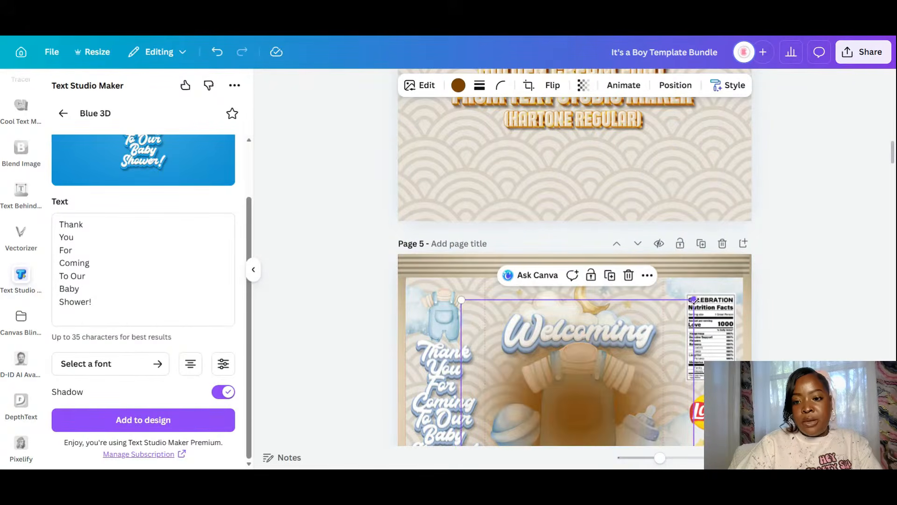
drag(693, 301, 557, 403)
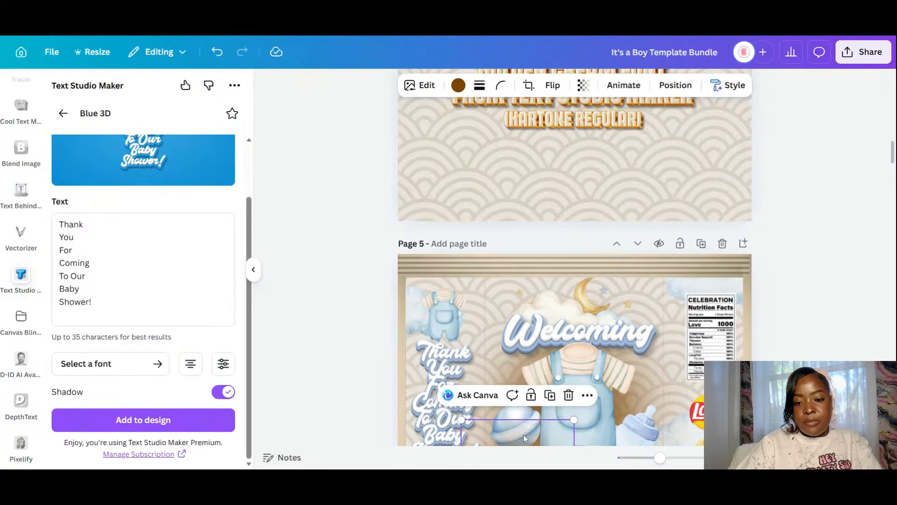
drag(524, 437, 443, 277)
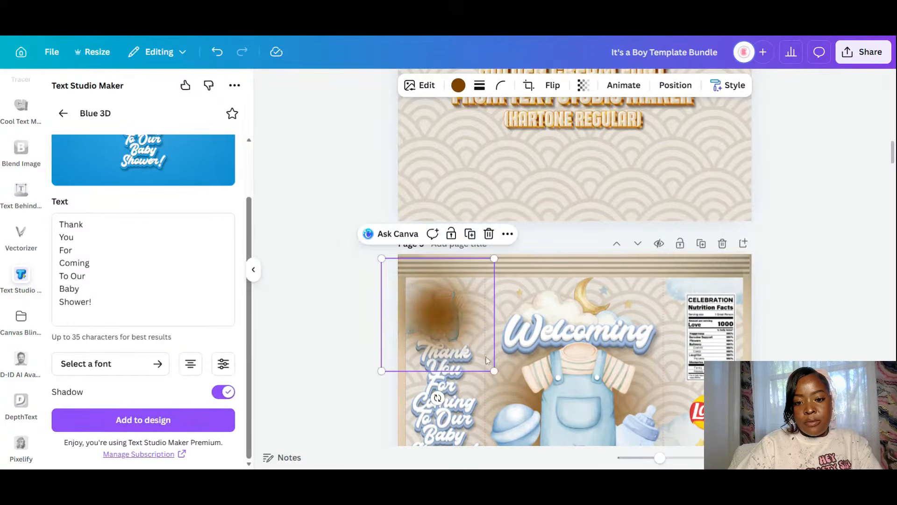
drag(493, 370, 465, 342)
drag(444, 305, 467, 323)
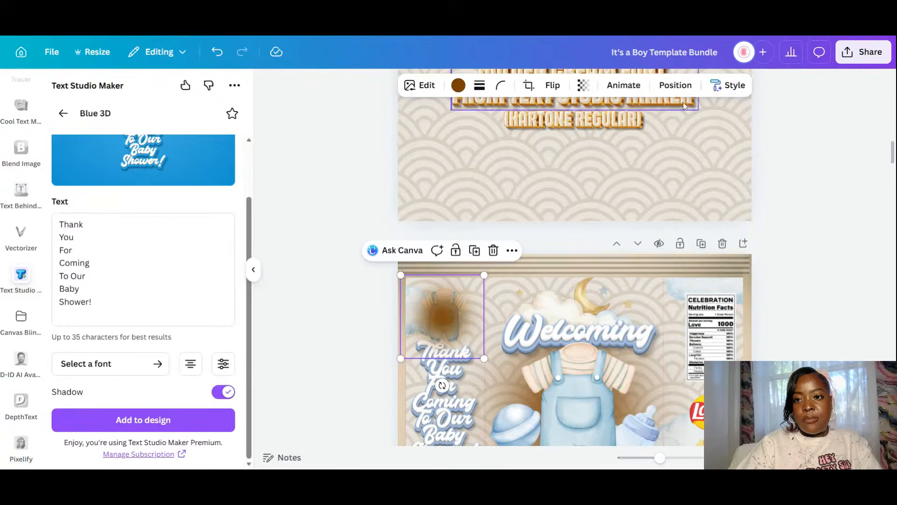
click(676, 85)
click(207, 155)
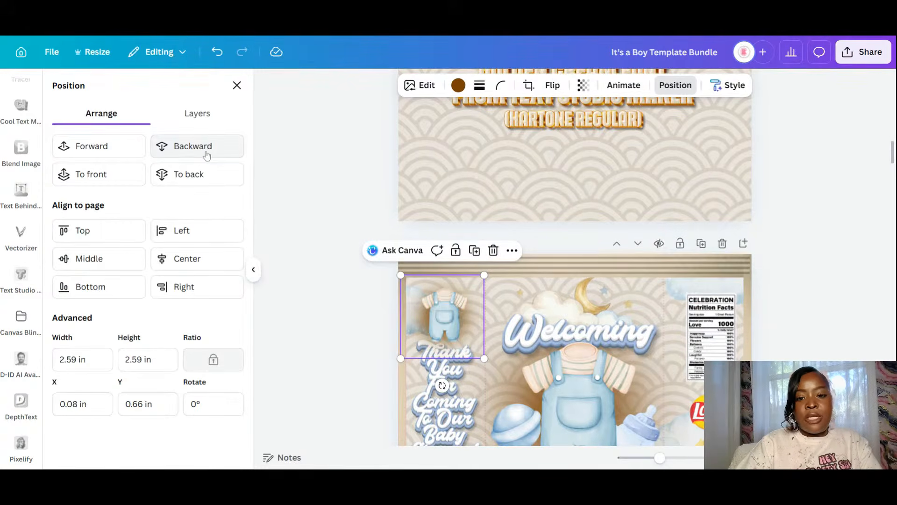
drag(484, 275, 493, 265)
drag(483, 327, 477, 327)
scroll(436, 352, down, 4)
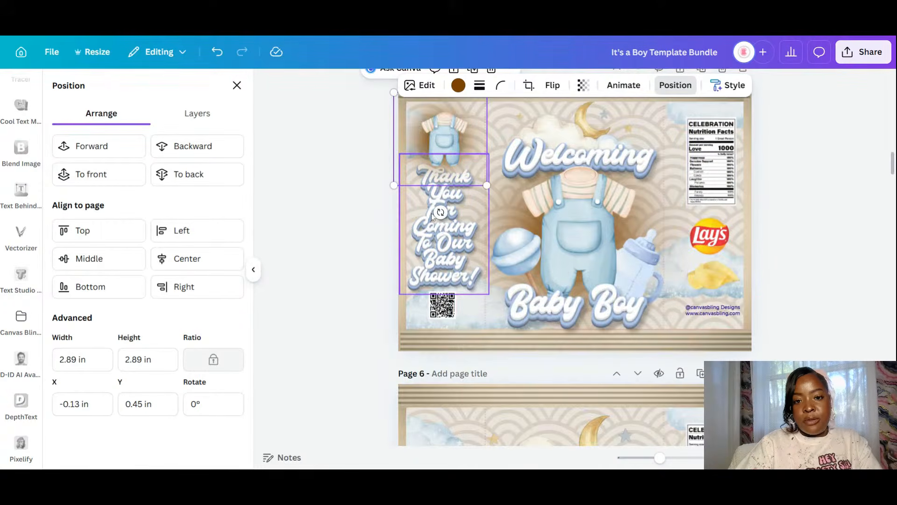
- Bring the Thank You For Coming lettering forward and nudge it slightly up and left
click(458, 243)
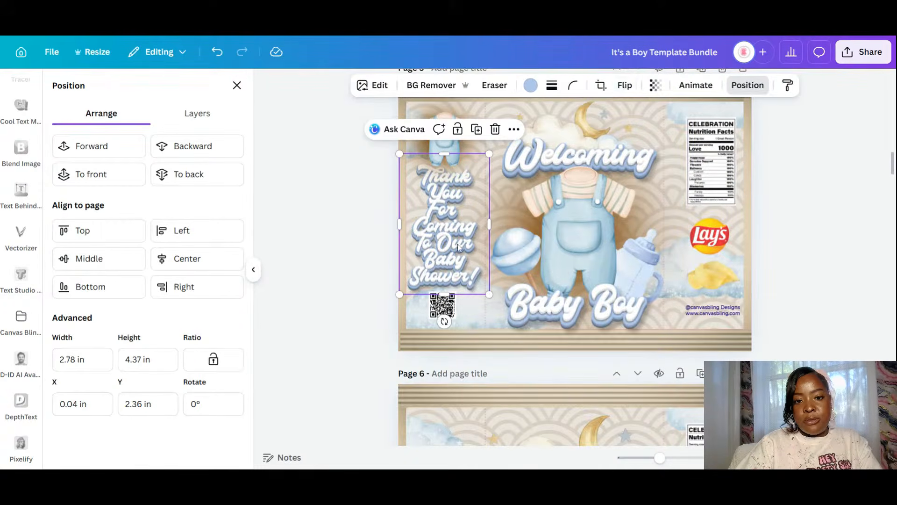
click(118, 155)
drag(439, 250, 442, 243)
click(335, 293)
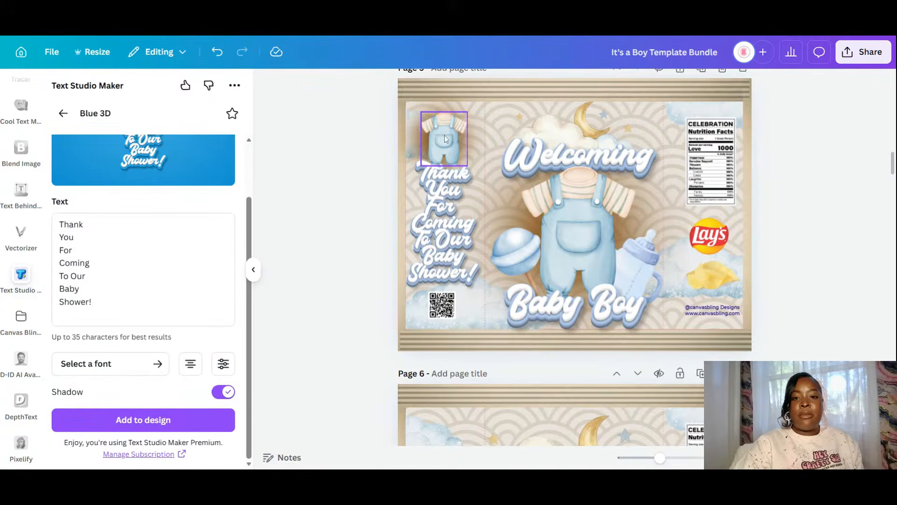
scroll(17, 149, up, 5)
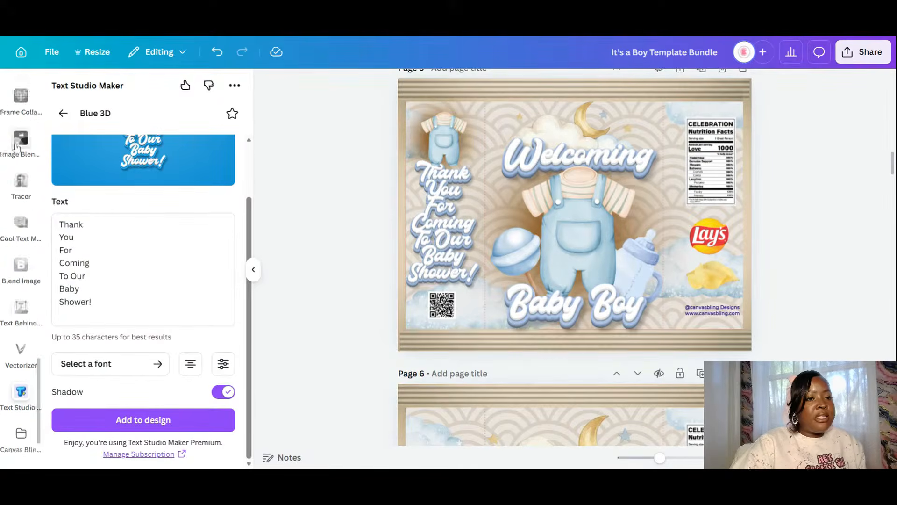
scroll(17, 148, up, 2)
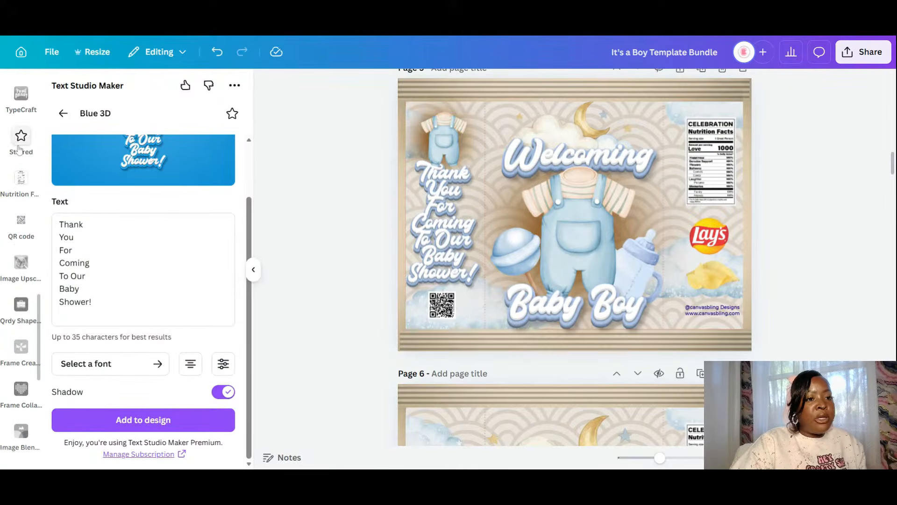
- Return from Text Studio to the Elements panel and select the old 'brown blur' search text
click(63, 114)
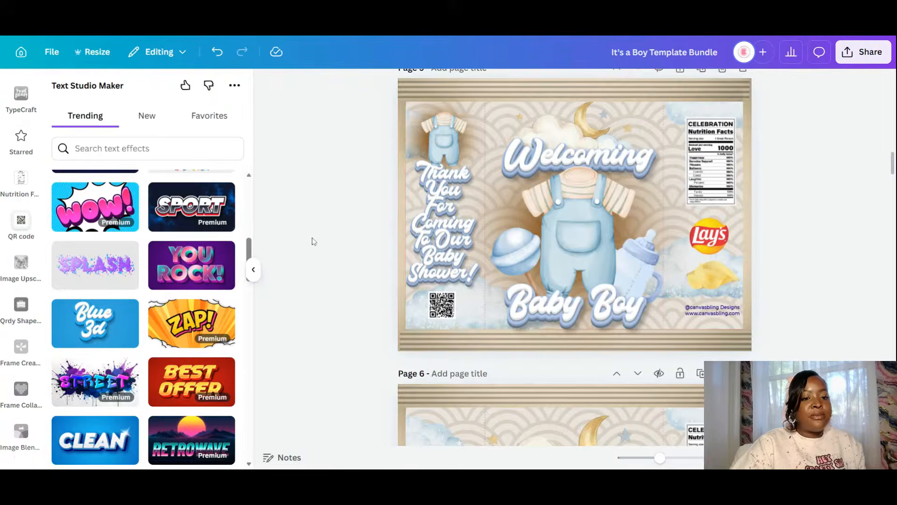
drag(249, 246, 255, 158)
scroll(16, 218, up, 5)
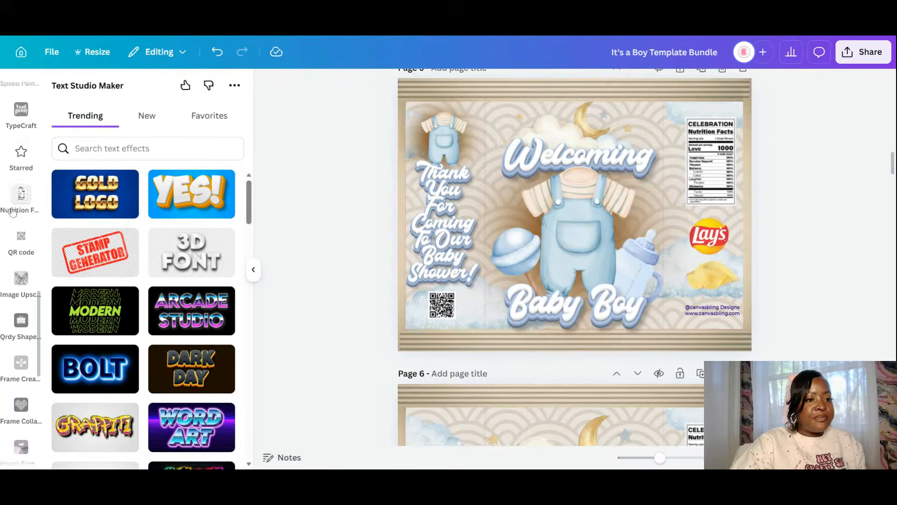
scroll(17, 218, up, 10)
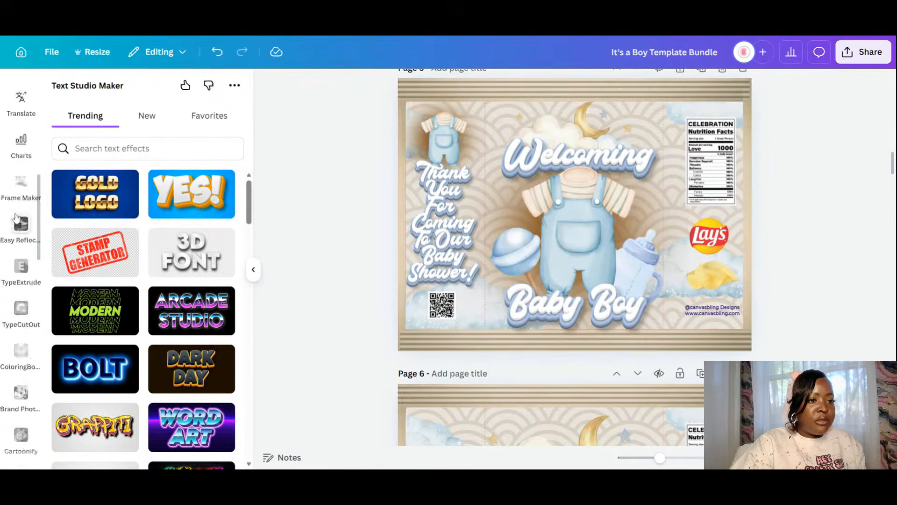
click(27, 140)
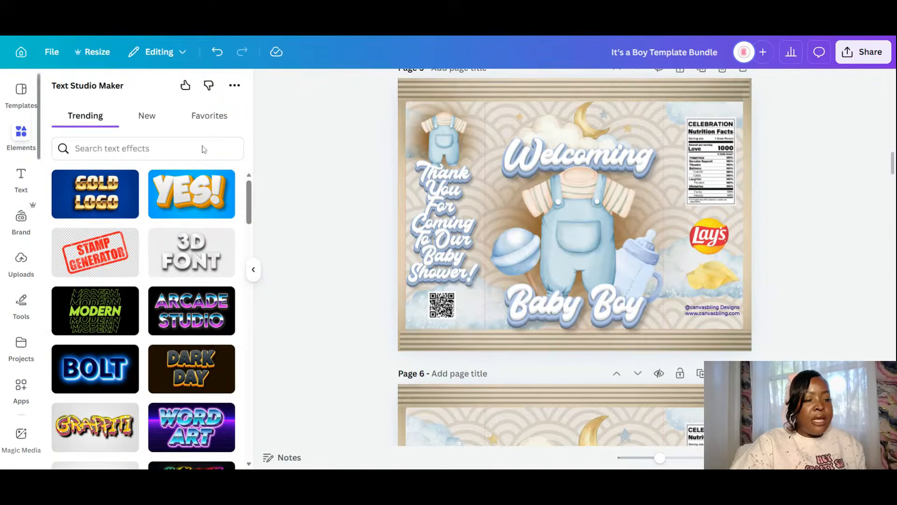
drag(105, 95, 76, 95)
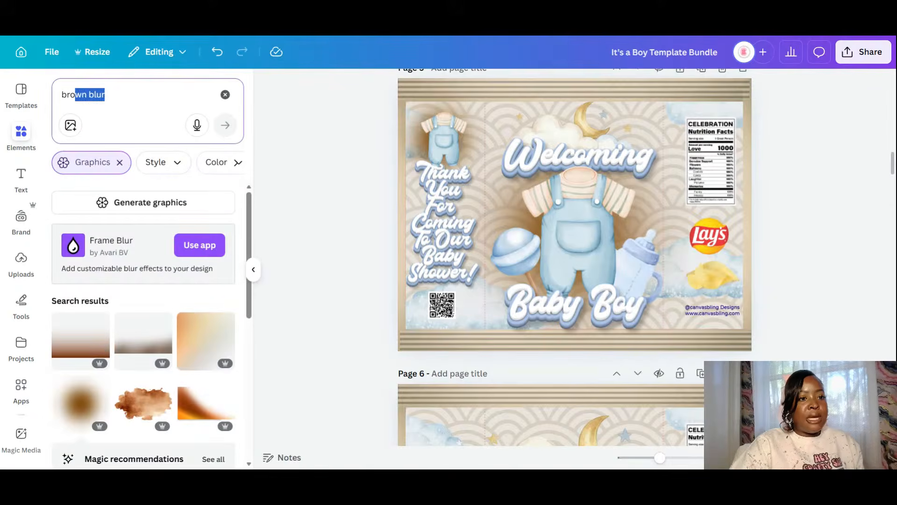
drag(3, 107, 2, 107)
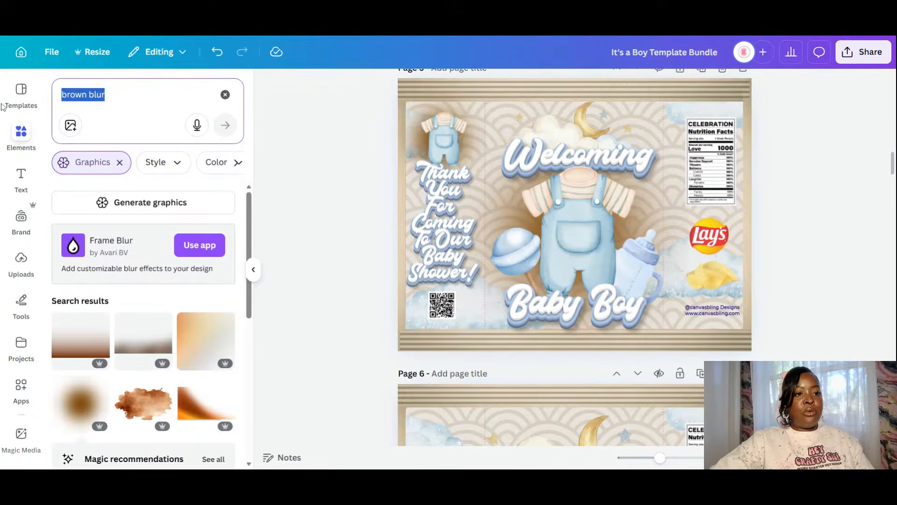
- Search Elements for 'blue balloons' and add the light-blue balloon cluster to page 5
text(blue balloos)
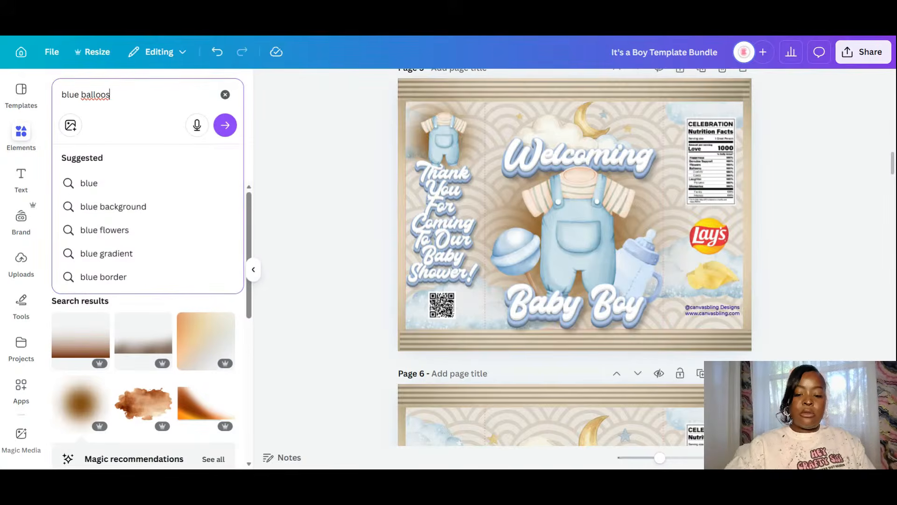
key(BackSpace)
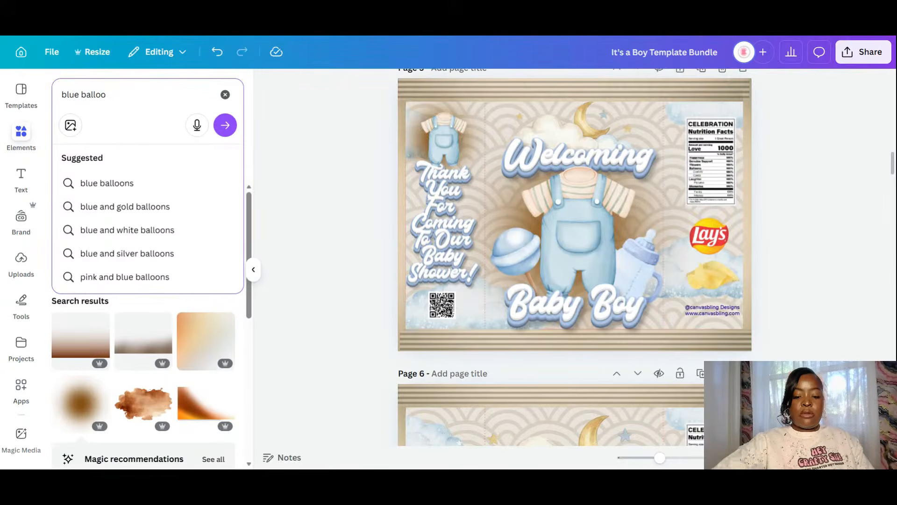
text(ns)
key(Return)
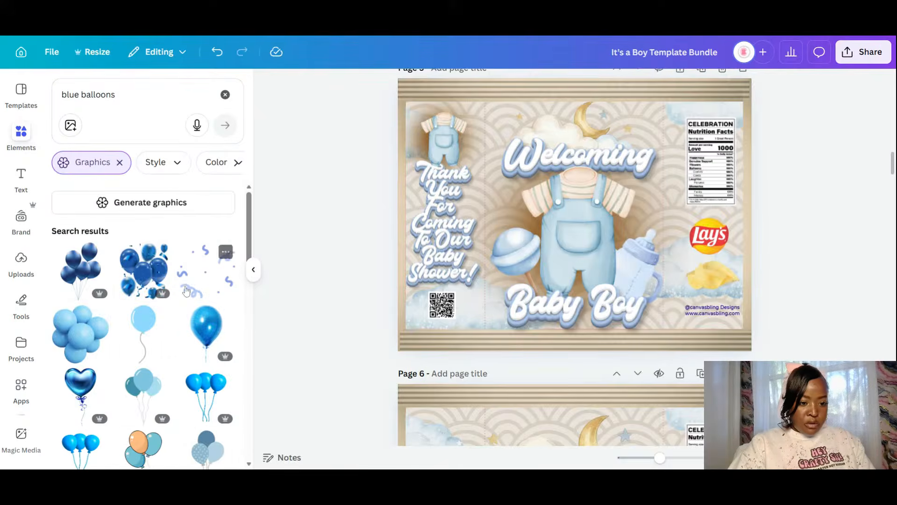
scroll(186, 291, down, 5)
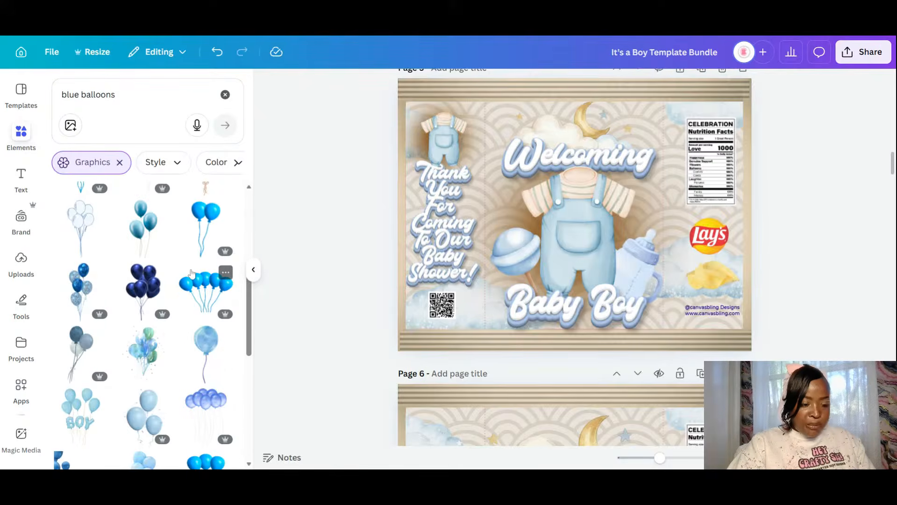
scroll(191, 273, down, 4)
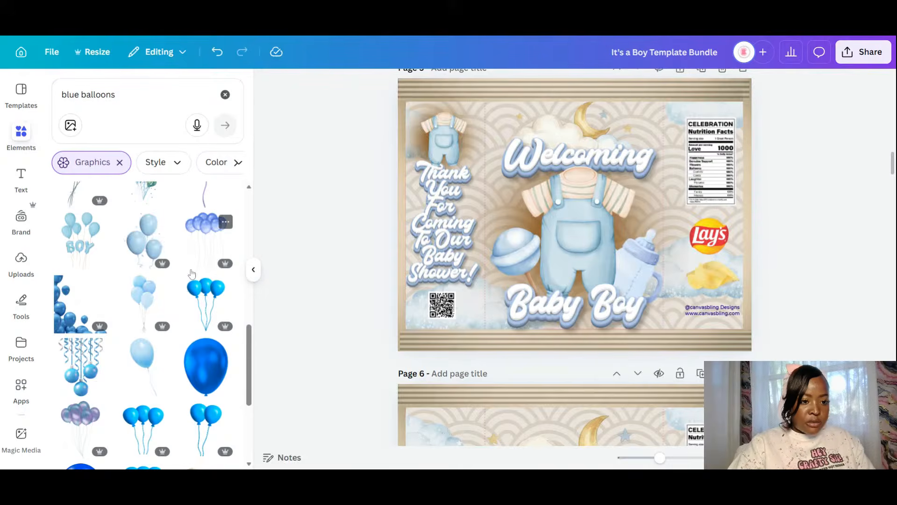
click(152, 303)
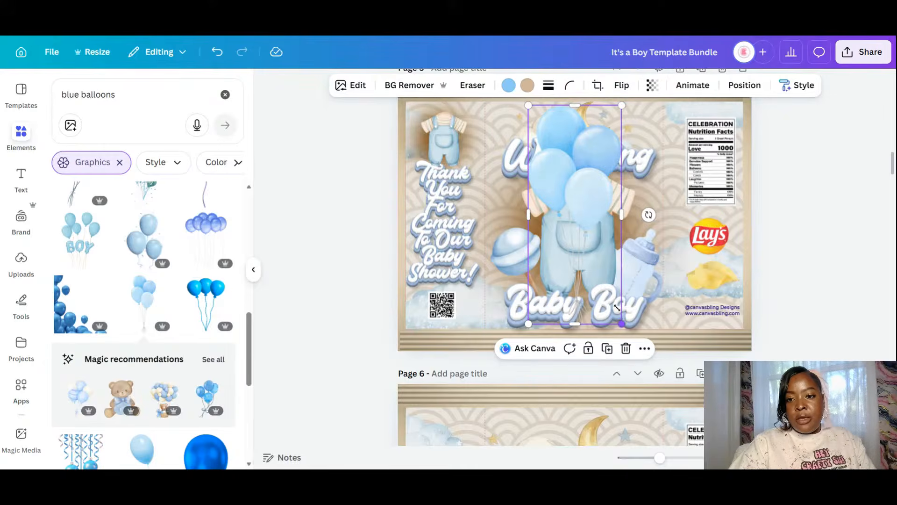
- Shrink the balloon cluster, send it back a layer, and place it over the overalls at top left
drag(617, 308, 563, 186)
drag(558, 135, 436, 135)
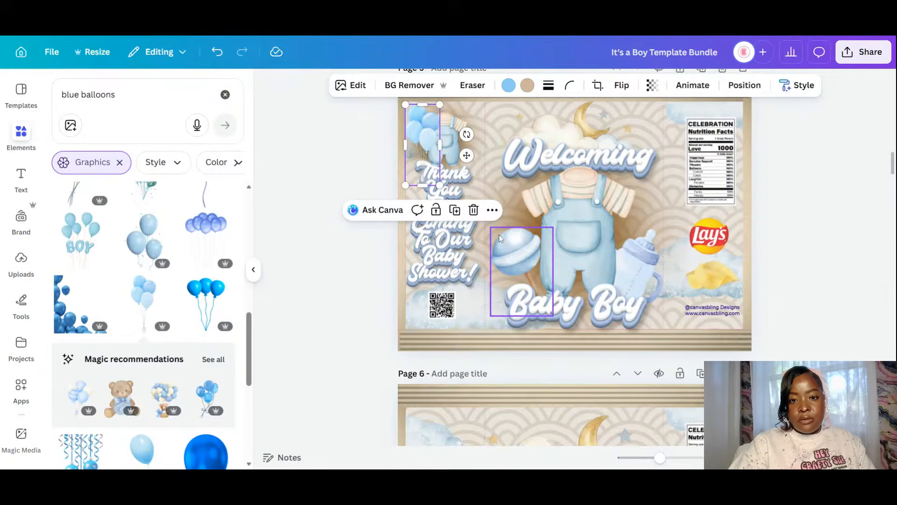
scroll(468, 280, up, 4)
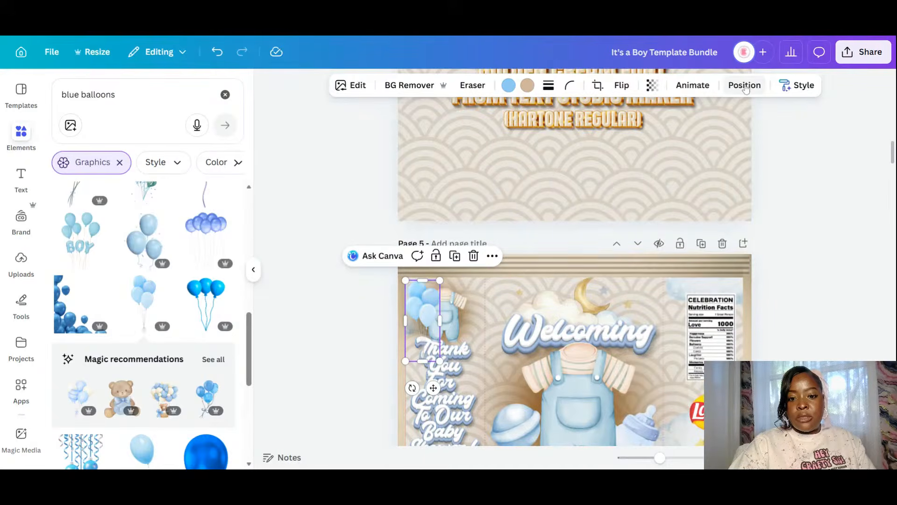
click(746, 86)
click(206, 149)
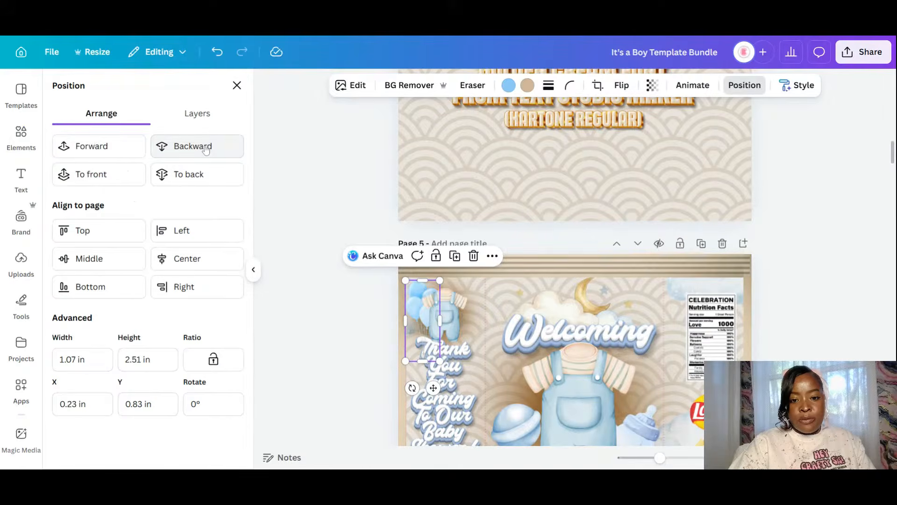
drag(426, 306, 468, 306)
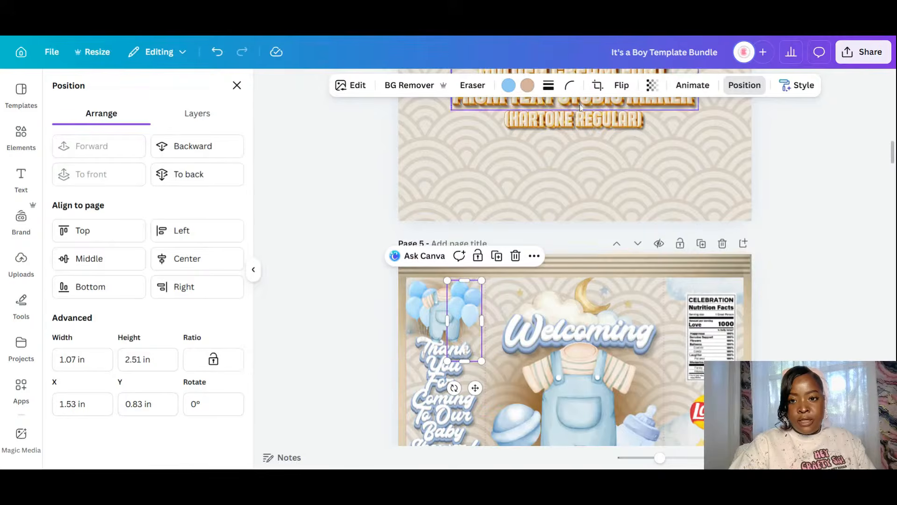
- Flip the balloons horizontally, send them behind the figure, and shrink them to about 1.1 by 1.3
click(622, 85)
click(623, 115)
click(200, 150)
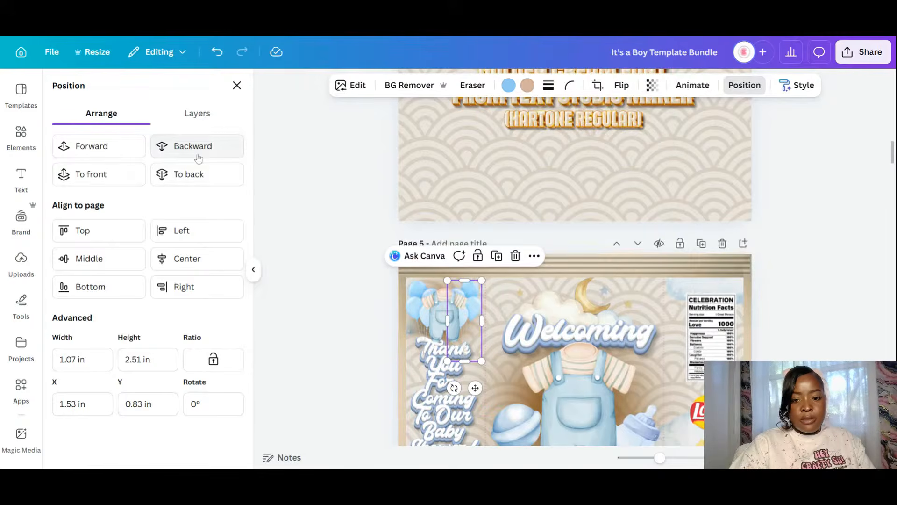
scroll(327, 282, down, 3)
click(309, 248)
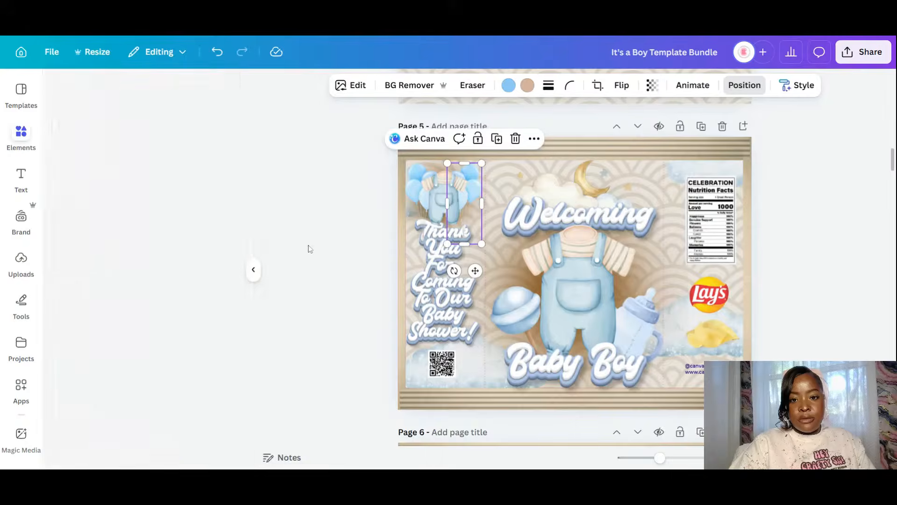
click(452, 201)
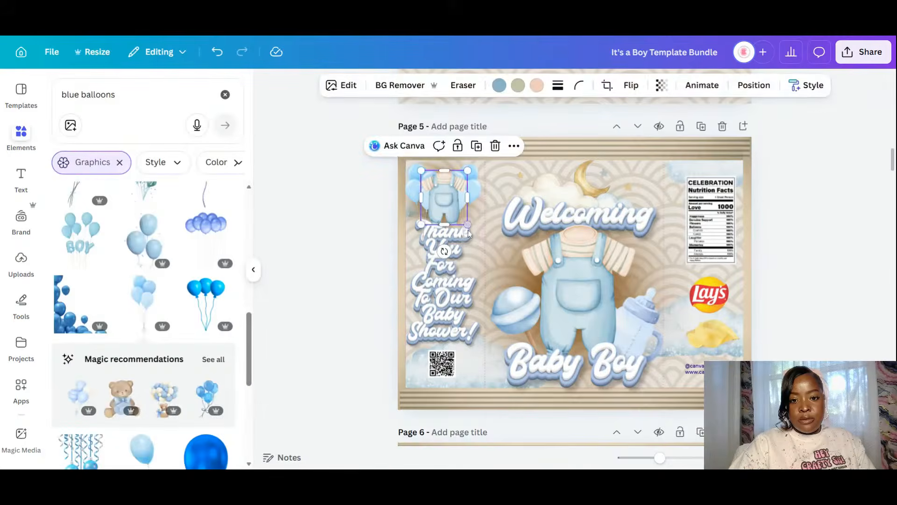
drag(470, 233, 439, 200)
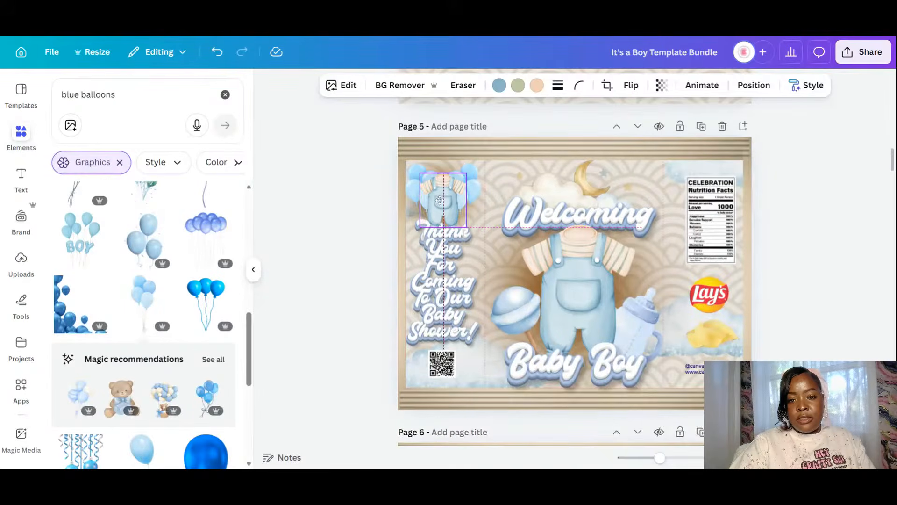
click(851, 314)
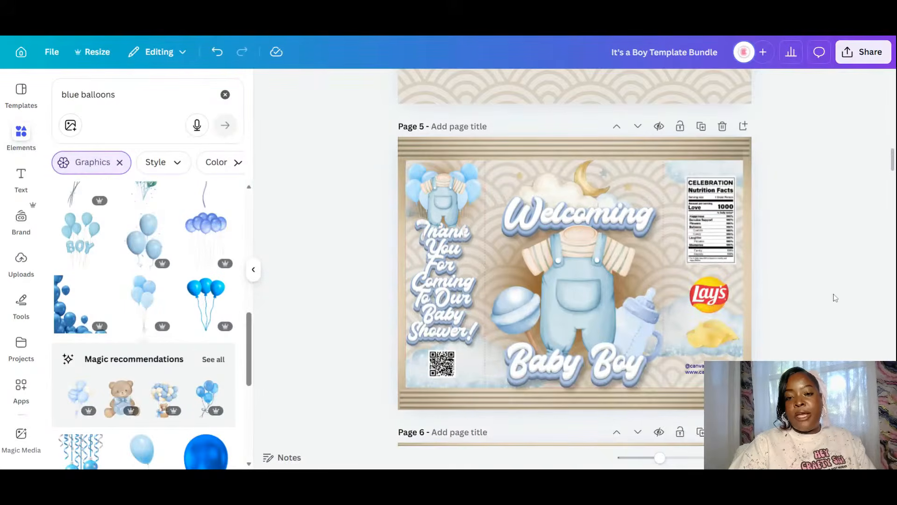
- Move the balloons left and up, then send them behind the overalls graphic
scroll(835, 297, down, 3)
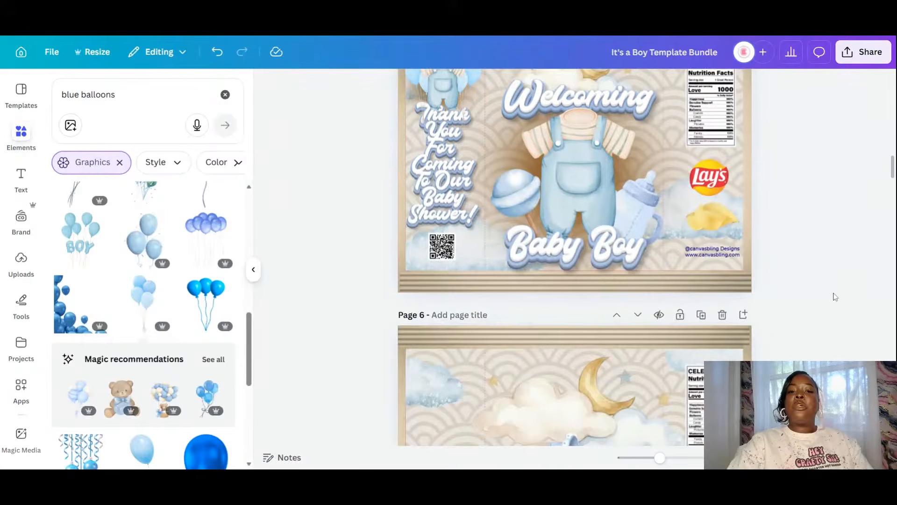
scroll(835, 297, up, 5)
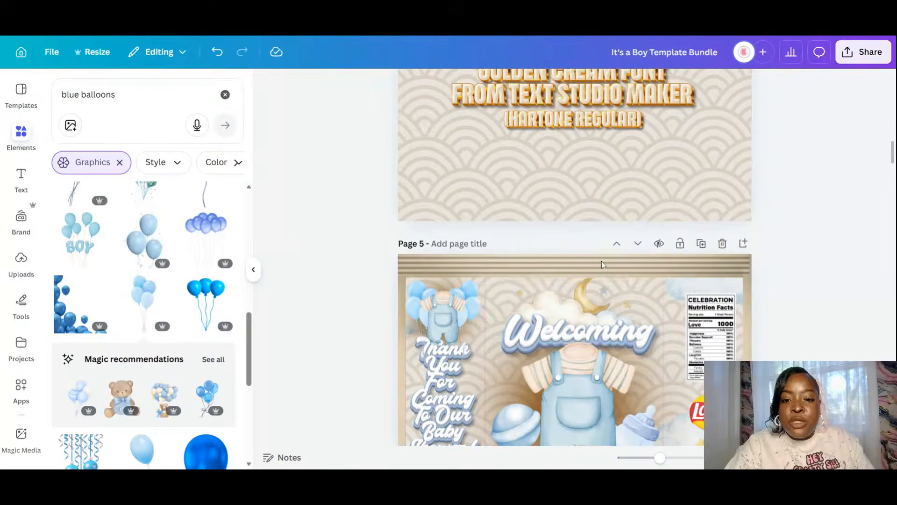
click(465, 308)
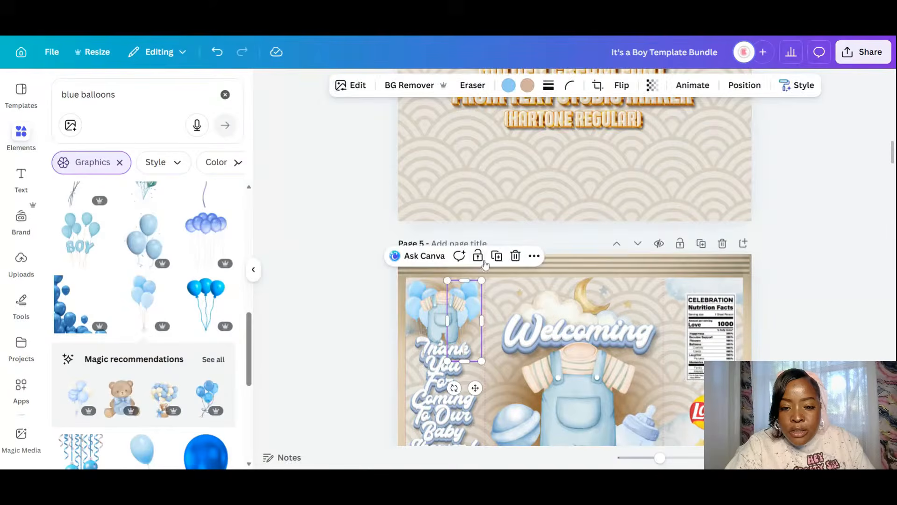
drag(459, 304, 440, 297)
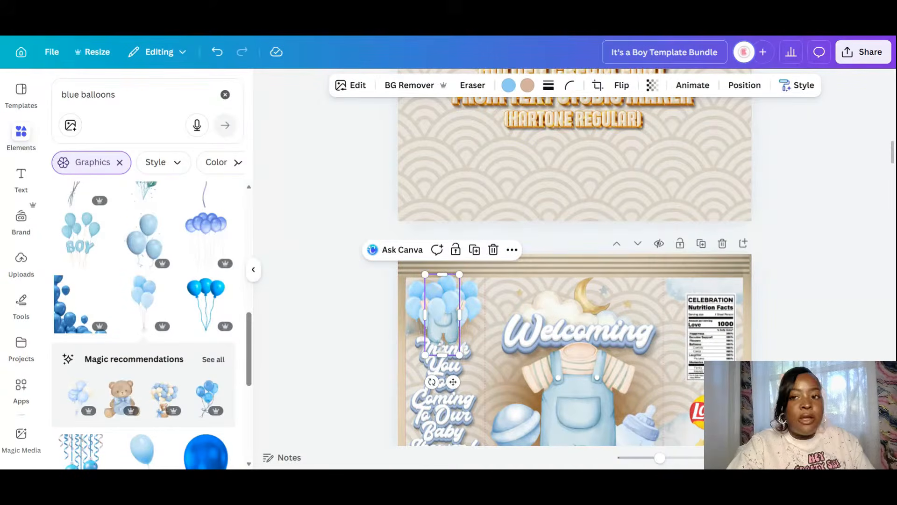
click(745, 85)
click(212, 148)
scroll(753, 314, down, 3)
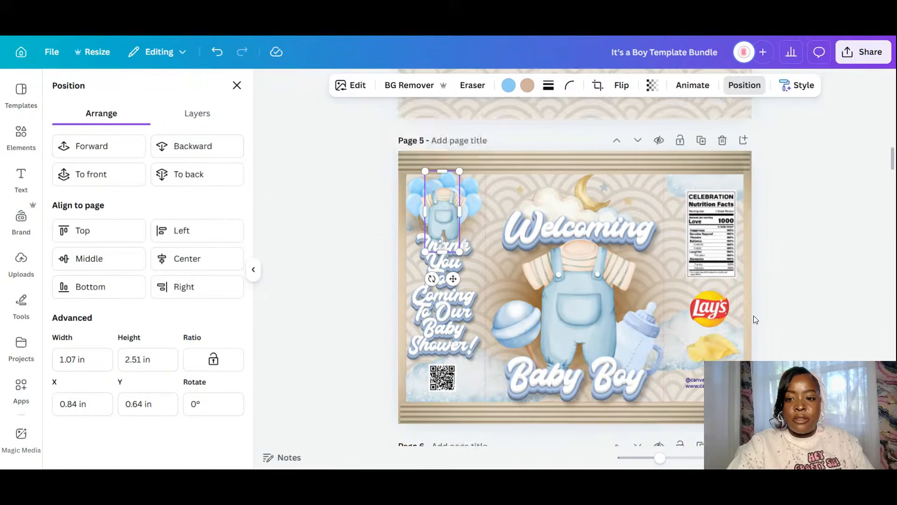
click(806, 265)
scroll(805, 264, down, 2)
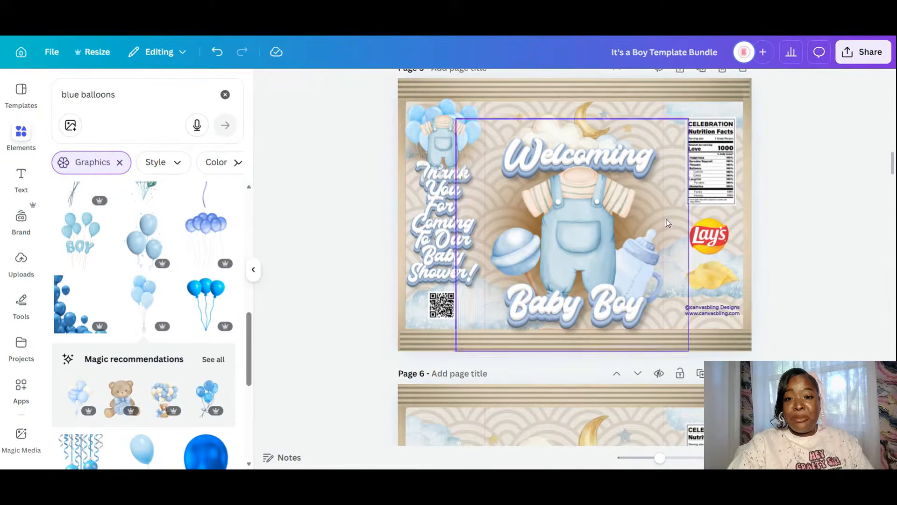
- Recolour the top-left balloon graphic Light blue from Document colors and check the overlapping balloons
click(469, 109)
click(509, 85)
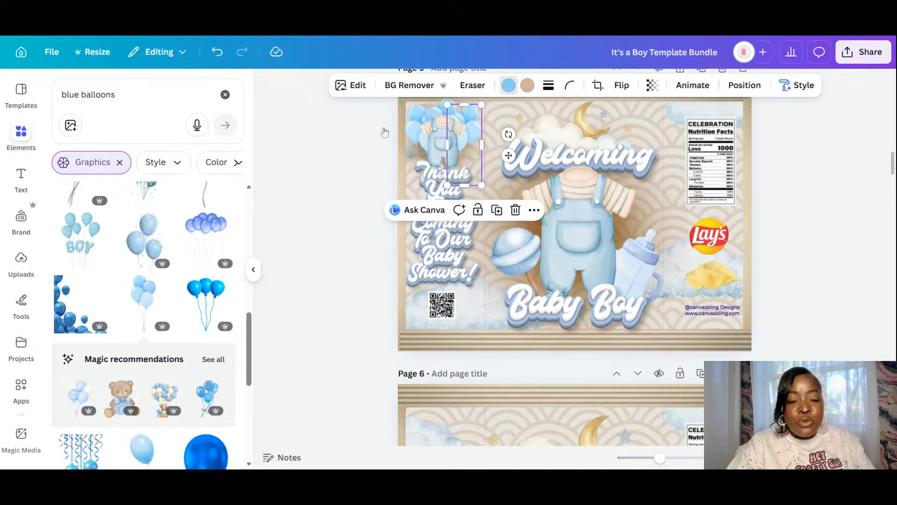
click(171, 198)
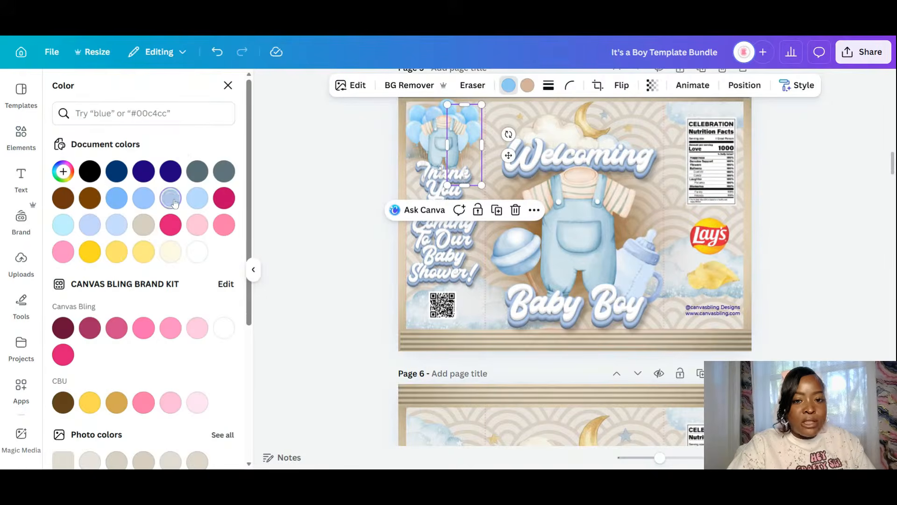
click(415, 117)
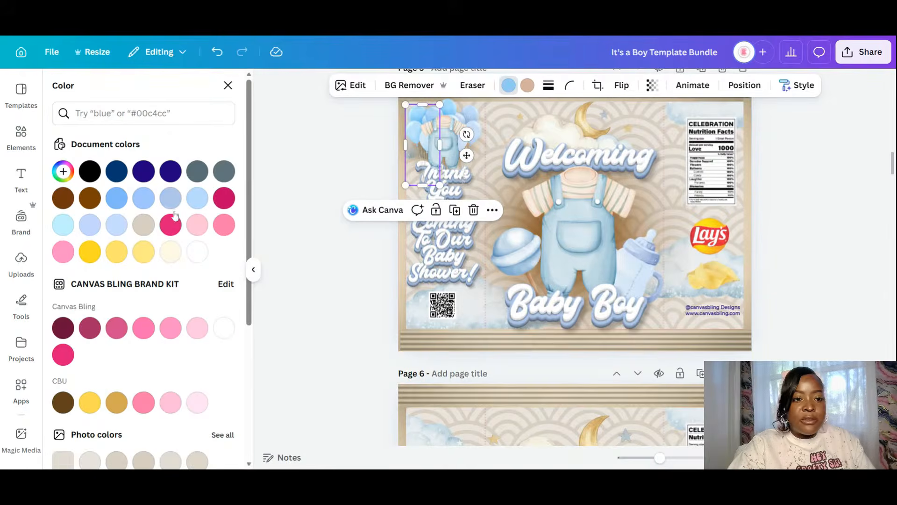
click(450, 106)
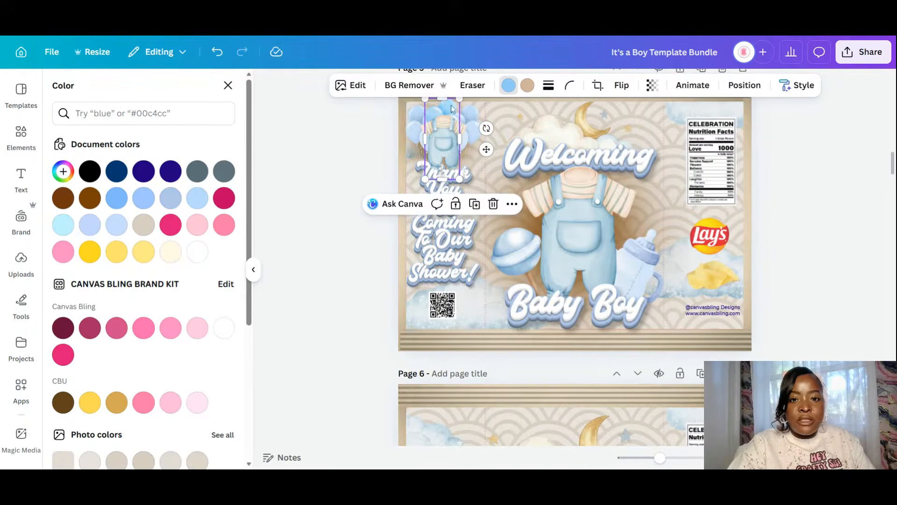
click(764, 201)
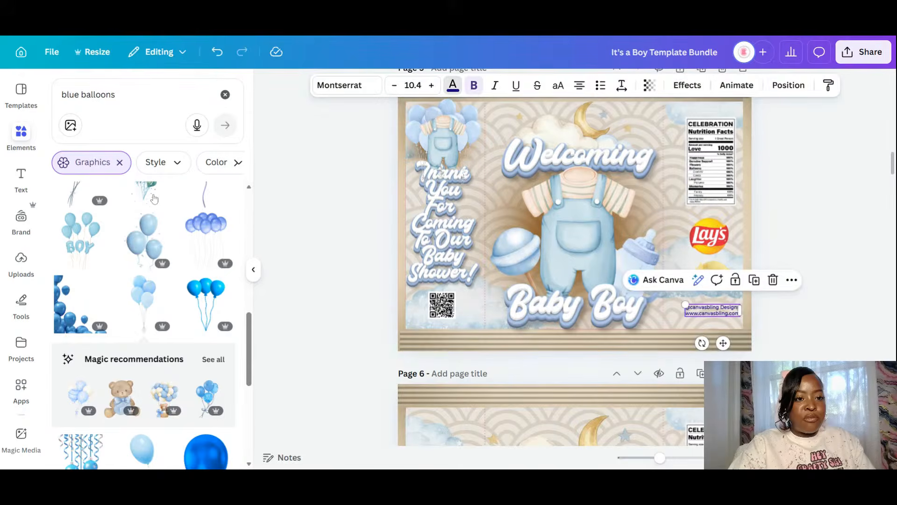
- Make the credit text light blue, try dark blue and dark brown outlines, then set Effects to None
click(172, 202)
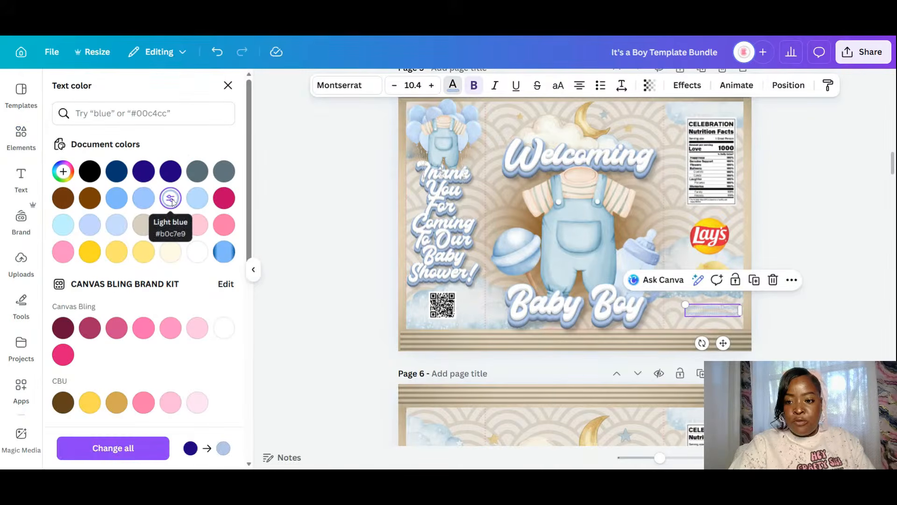
click(687, 85)
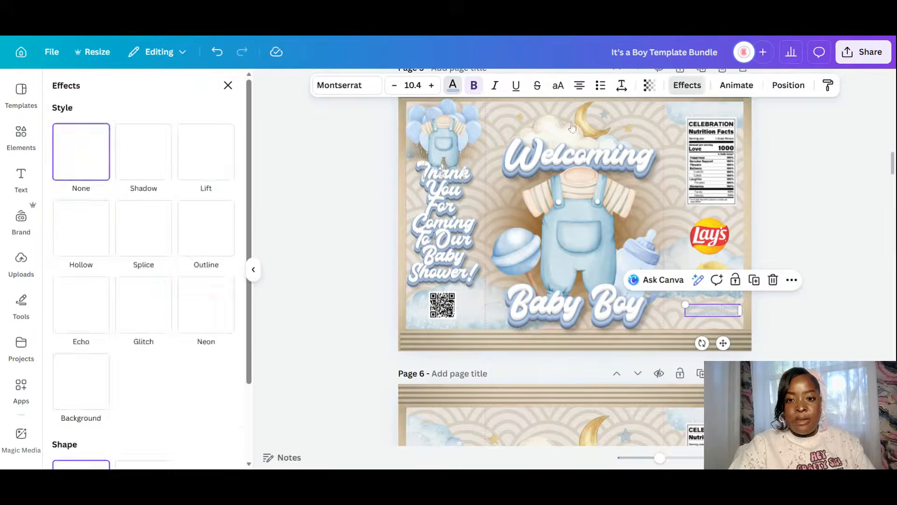
click(201, 236)
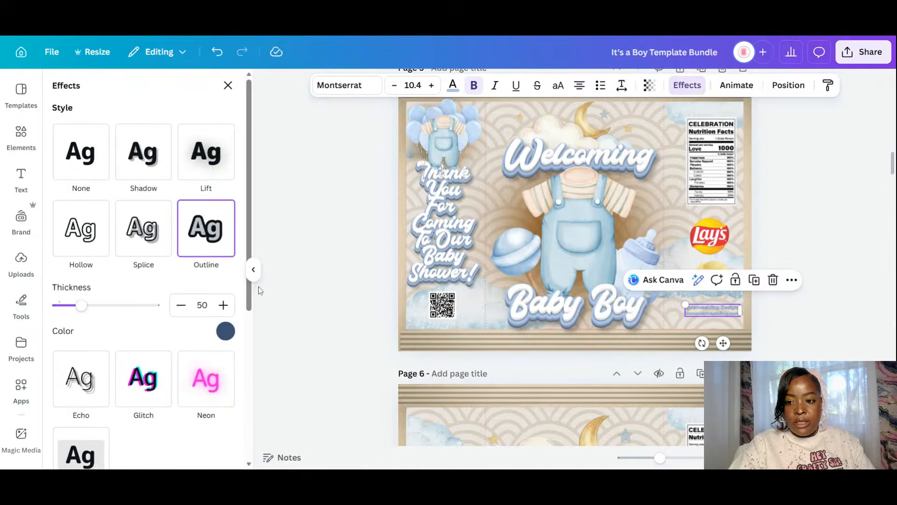
click(226, 331)
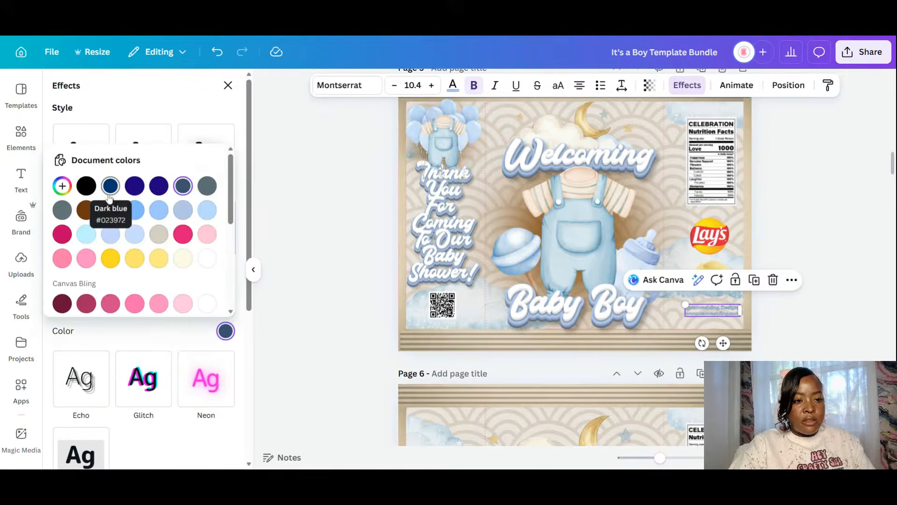
click(111, 187)
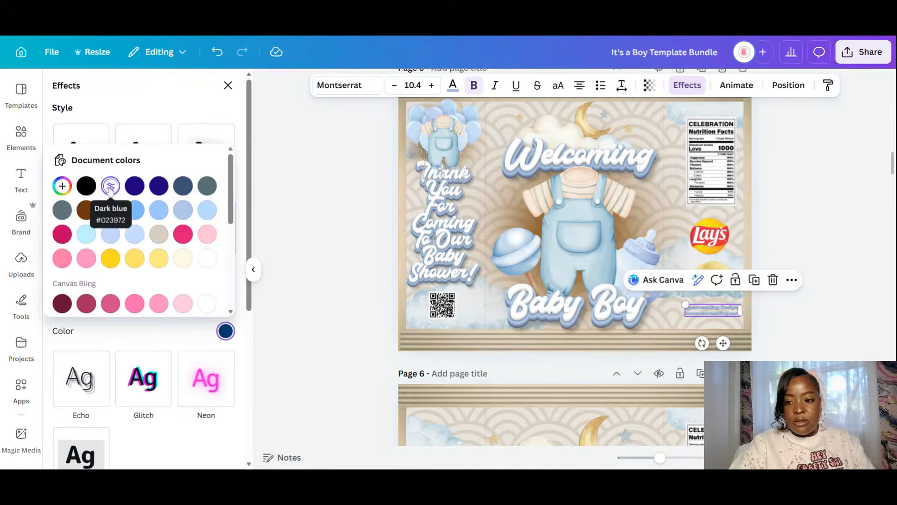
click(83, 213)
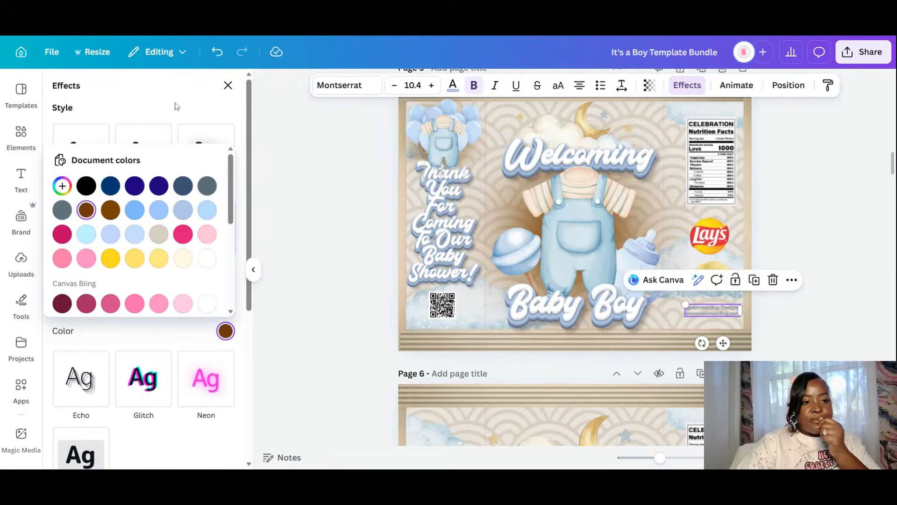
click(87, 134)
- Eyedrop the Baby Boy title's light blue (#B0C7E9) as the credit text colour
click(452, 86)
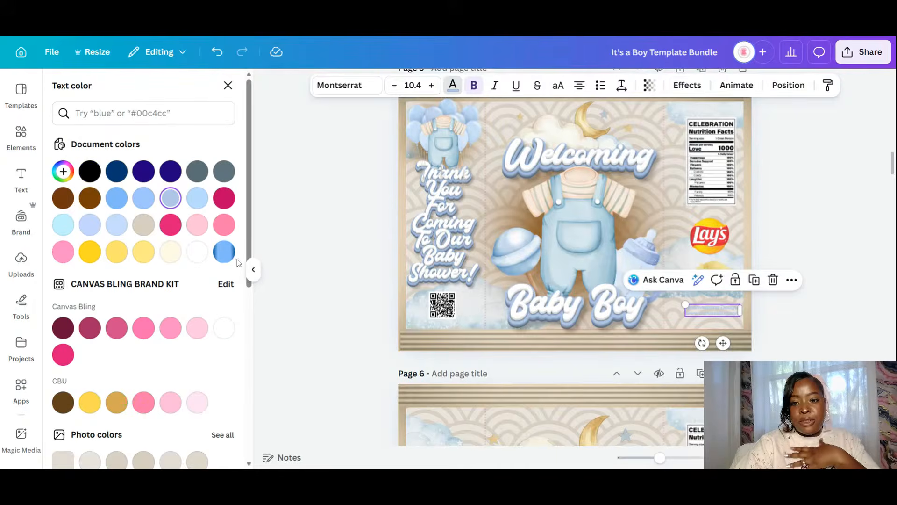
click(64, 171)
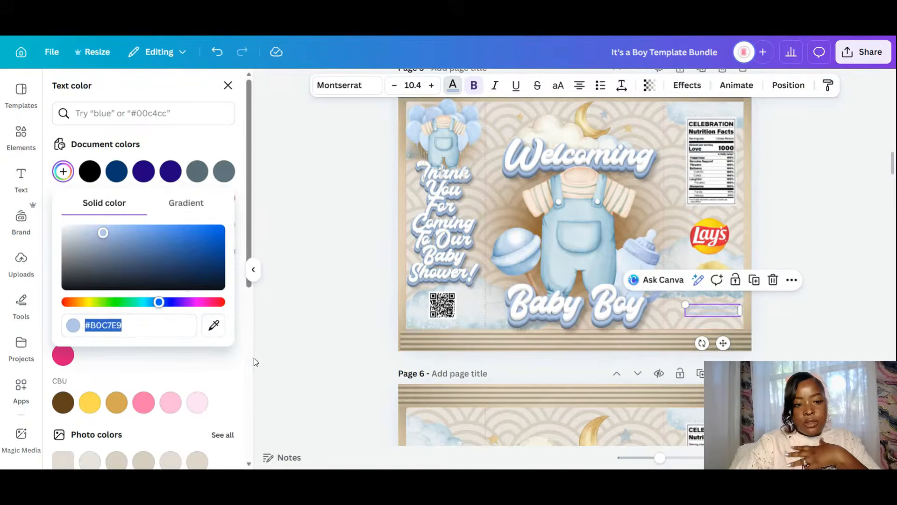
click(213, 326)
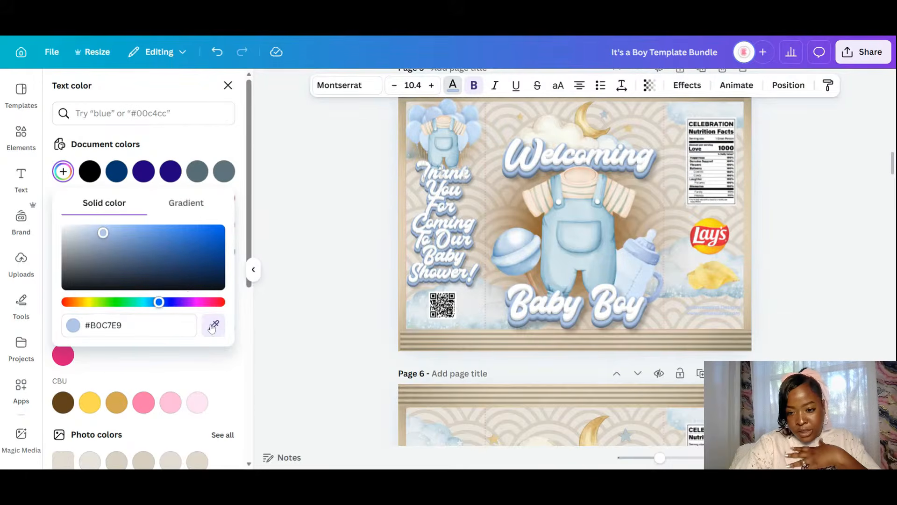
click(605, 331)
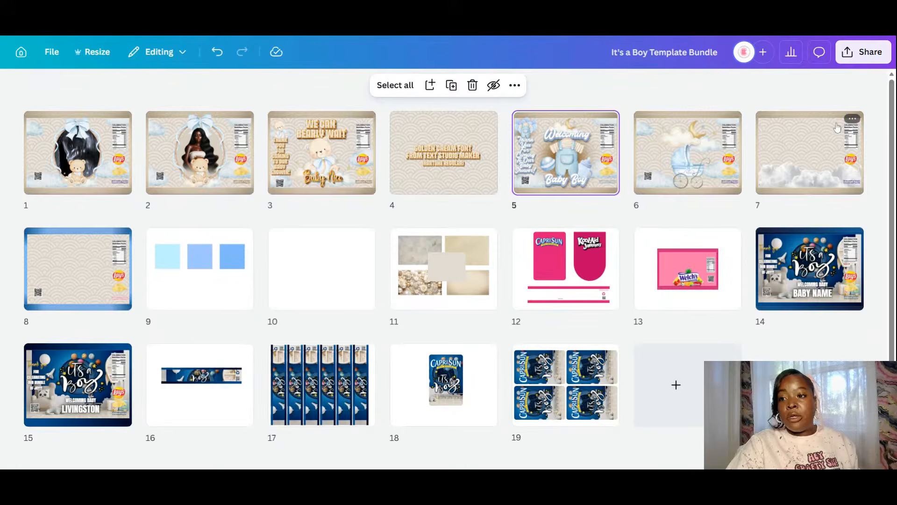
- Delete the clouds-only page 7 through its page options menu
click(851, 119)
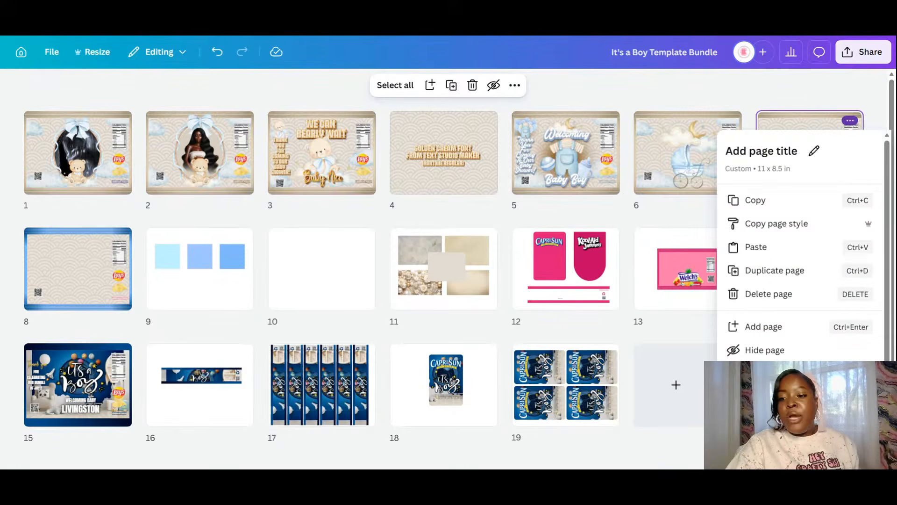
click(762, 302)
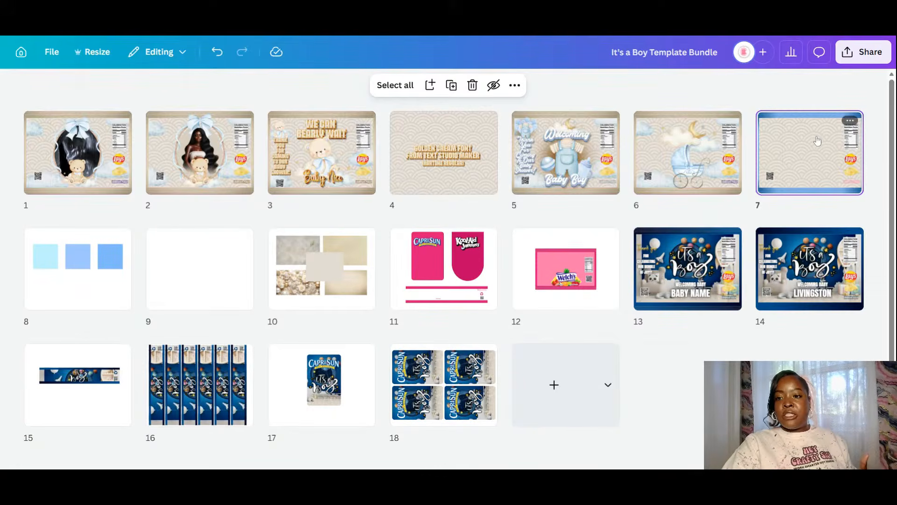
- Open page 5 in the editor and drag page 6's top striped bar down to reveal the tan band
double_click(574, 150)
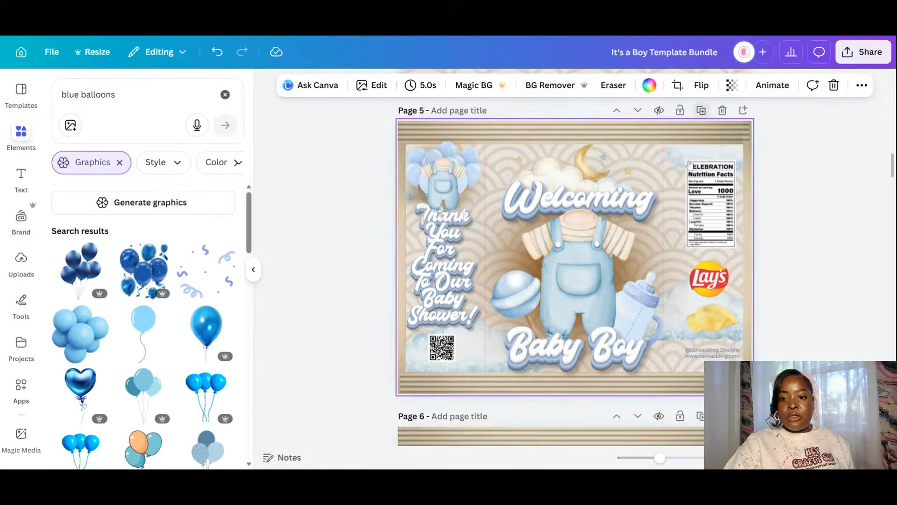
click(680, 284)
scroll(681, 317, down, 5)
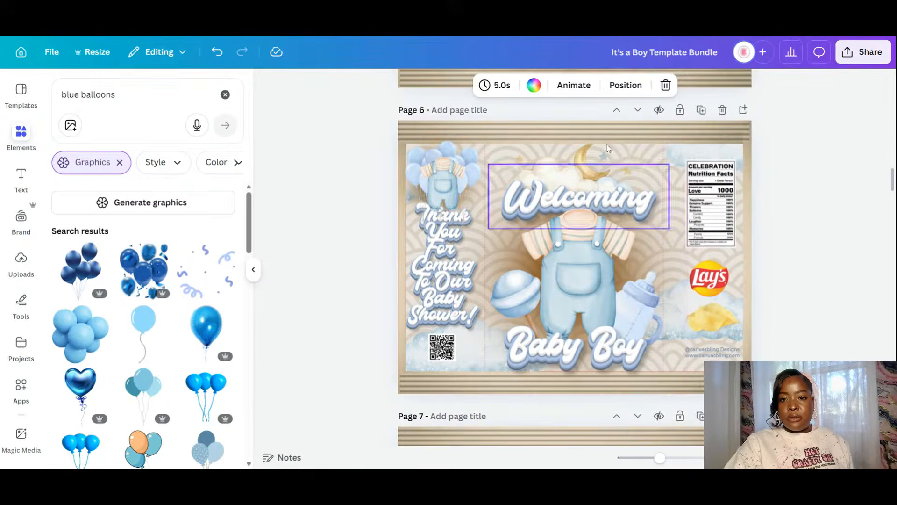
click(608, 129)
drag(608, 130, 610, 169)
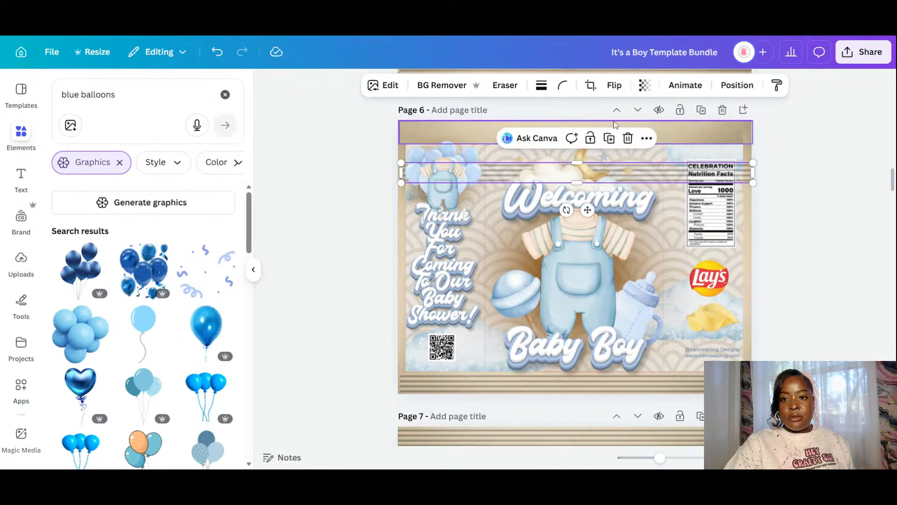
click(660, 128)
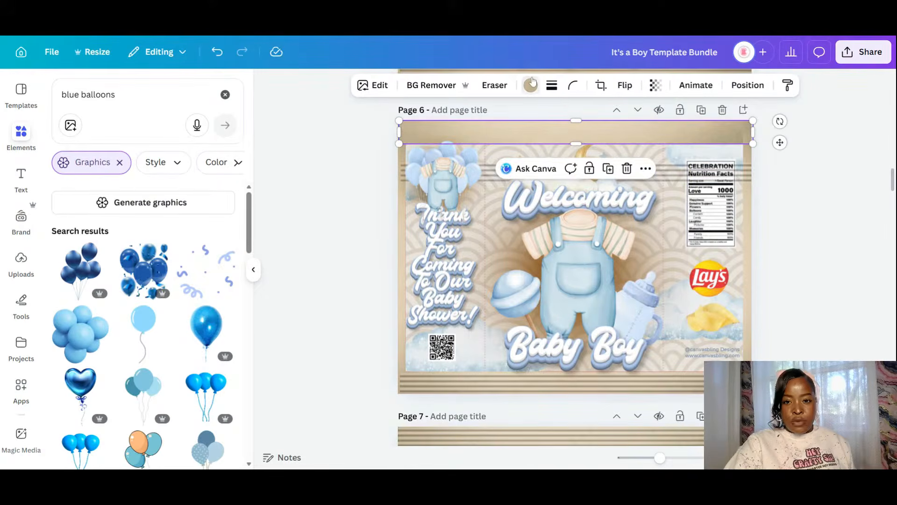
- Recolour Page 6's top band pastel gray blue and move the striped bar back over it
click(531, 85)
click(171, 198)
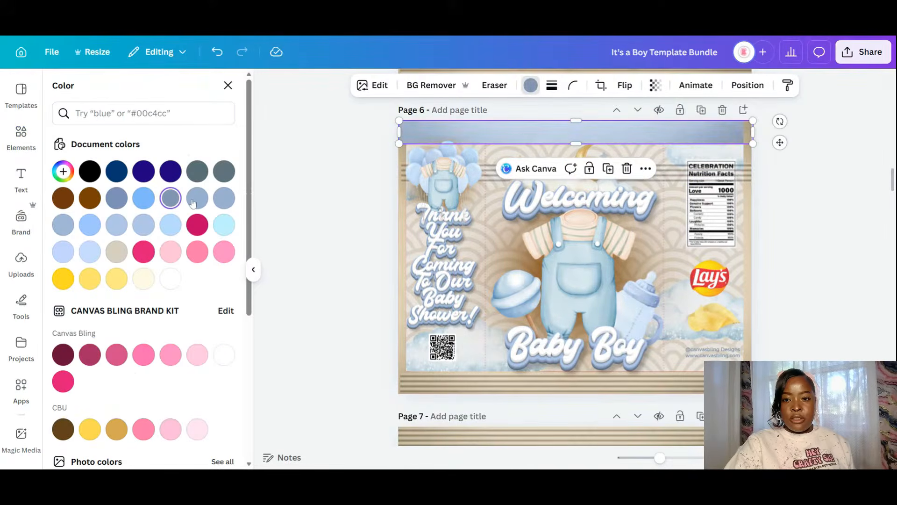
click(193, 202)
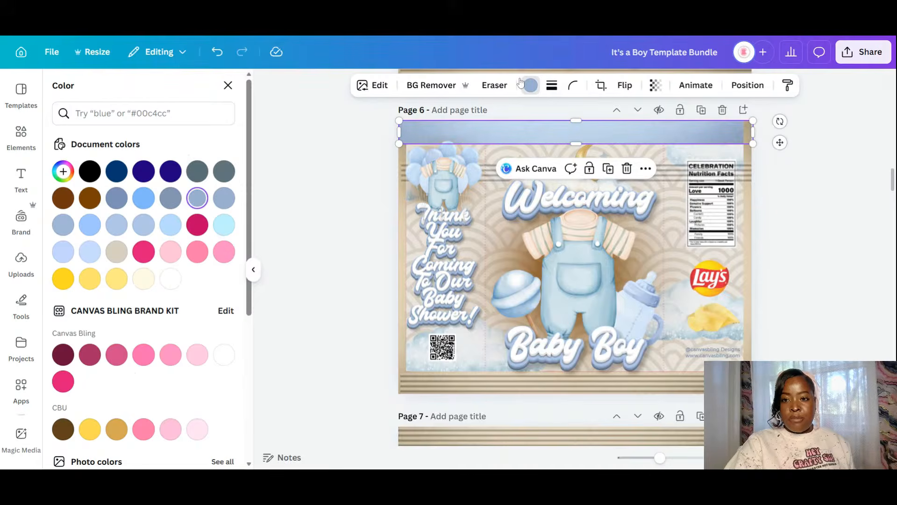
click(716, 172)
drag(716, 172, 713, 132)
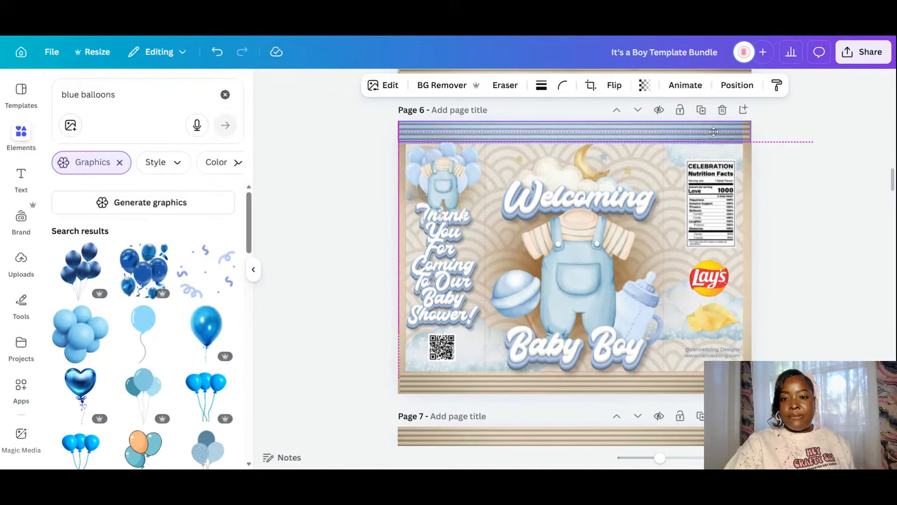
- Move the bottom striped bar up and recolour the bottom band pastel gray blue
click(625, 387)
drag(624, 390, 628, 363)
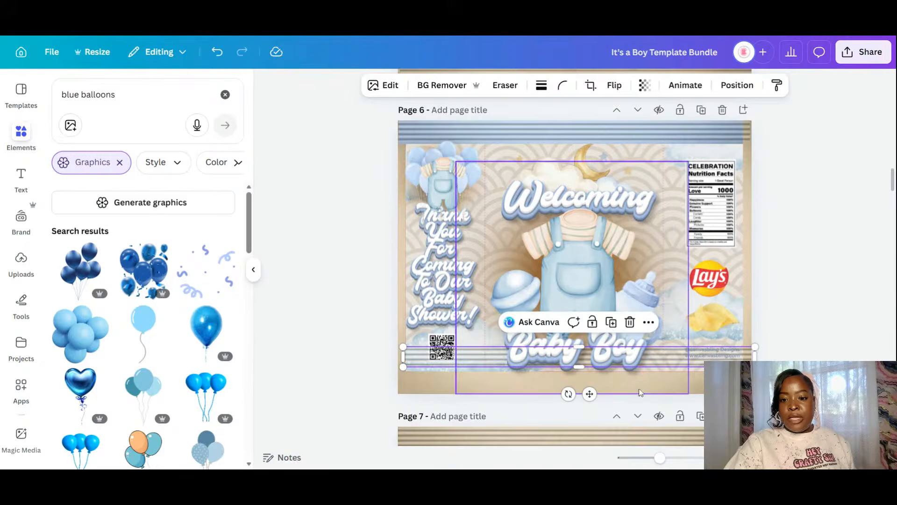
click(640, 392)
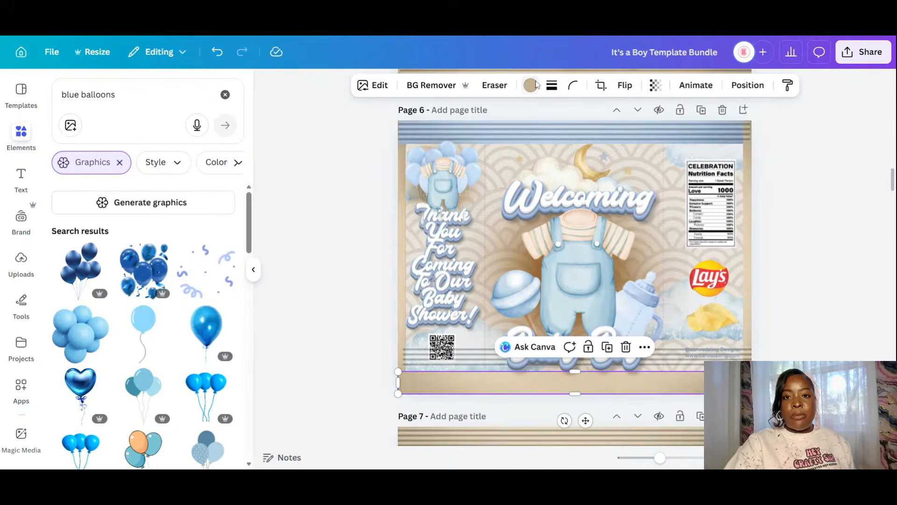
click(533, 85)
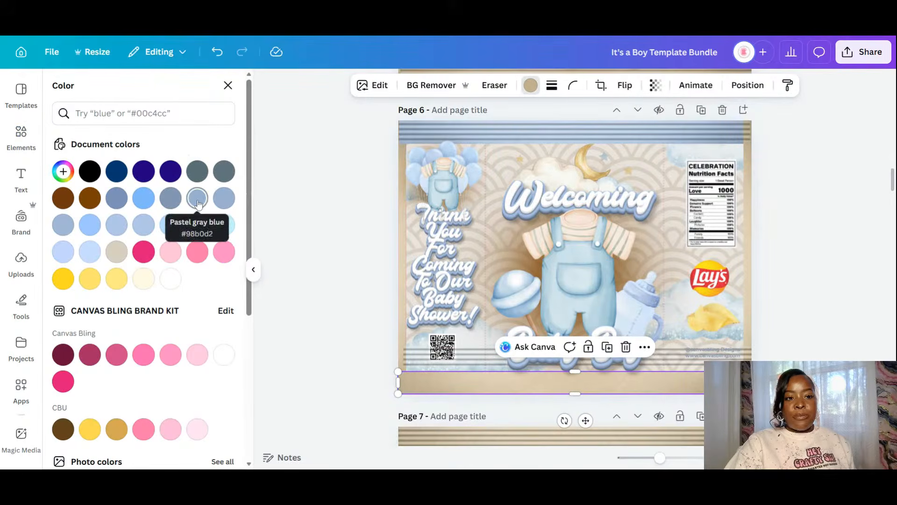
click(198, 204)
- Recolour the right-edge and left-edge strips pastel gray blue
click(750, 244)
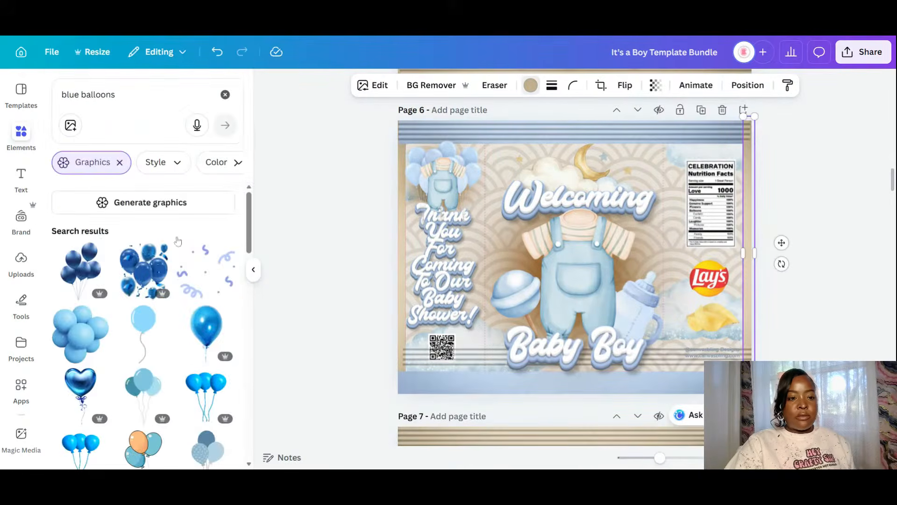
click(197, 197)
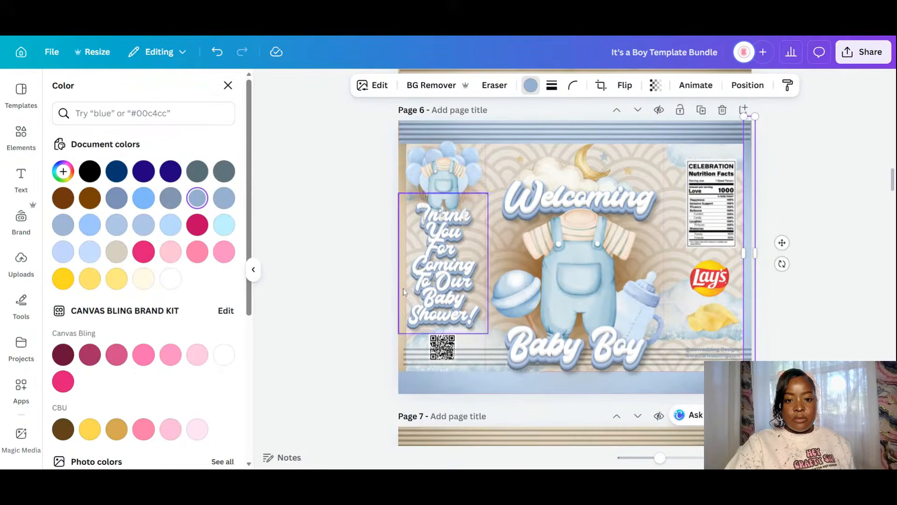
click(403, 341)
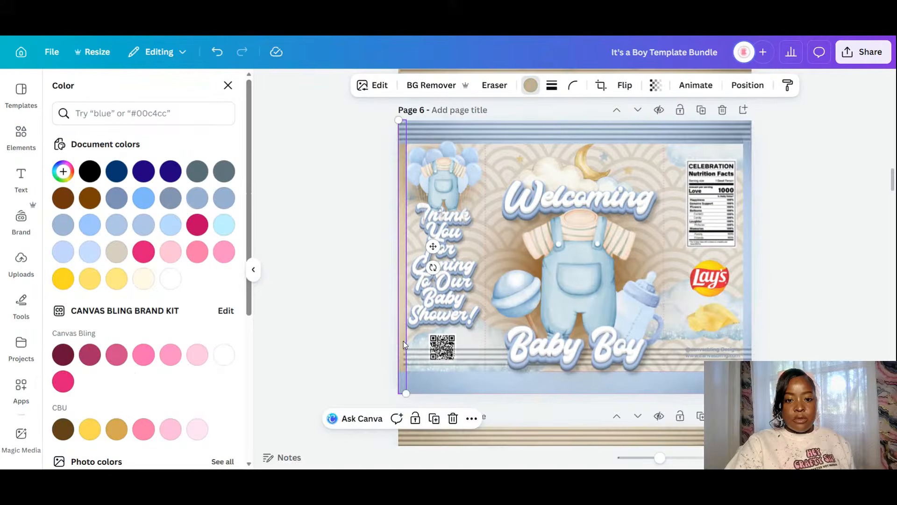
click(203, 201)
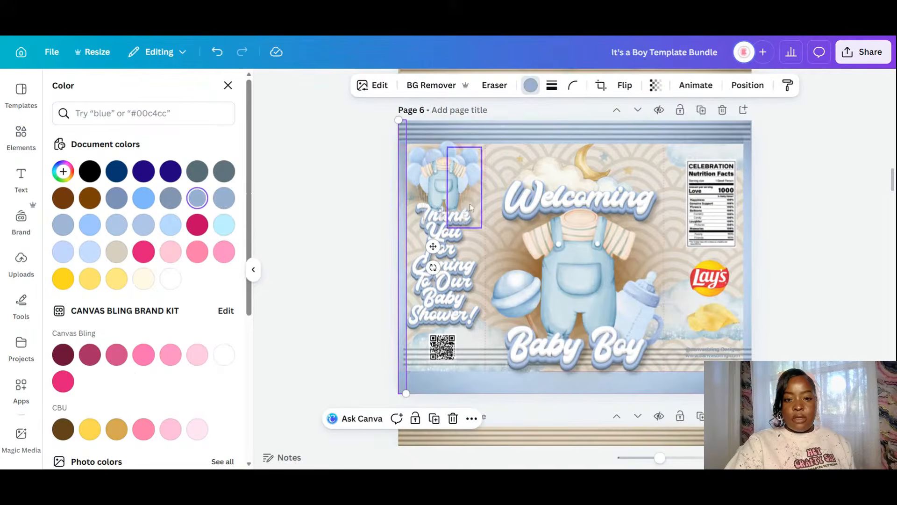
click(789, 232)
- Move the bottom striped strip down to Page 6's bottom edge
click(699, 354)
click(671, 366)
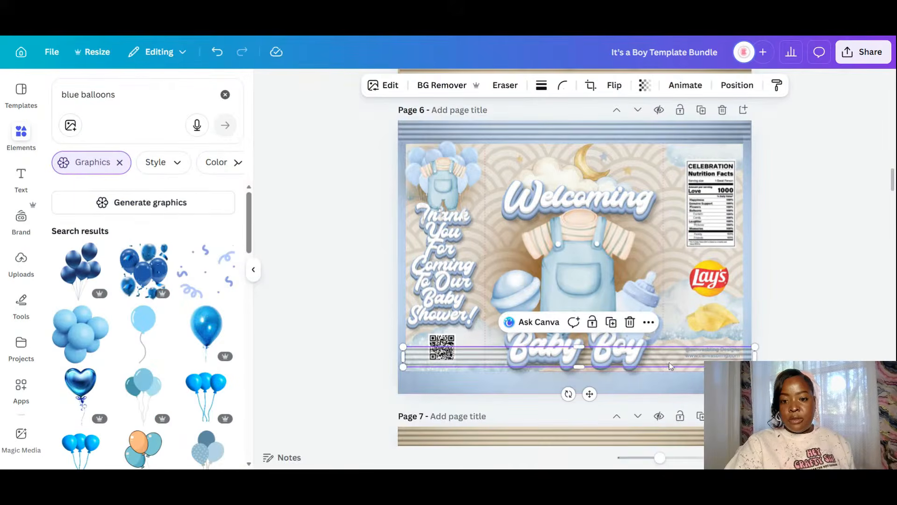
drag(671, 366, 668, 387)
click(830, 258)
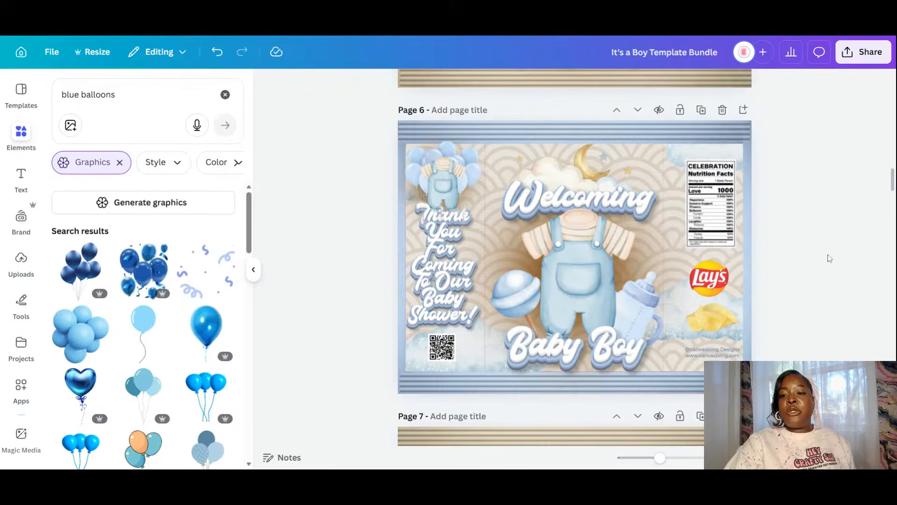
scroll(830, 259, up, 5)
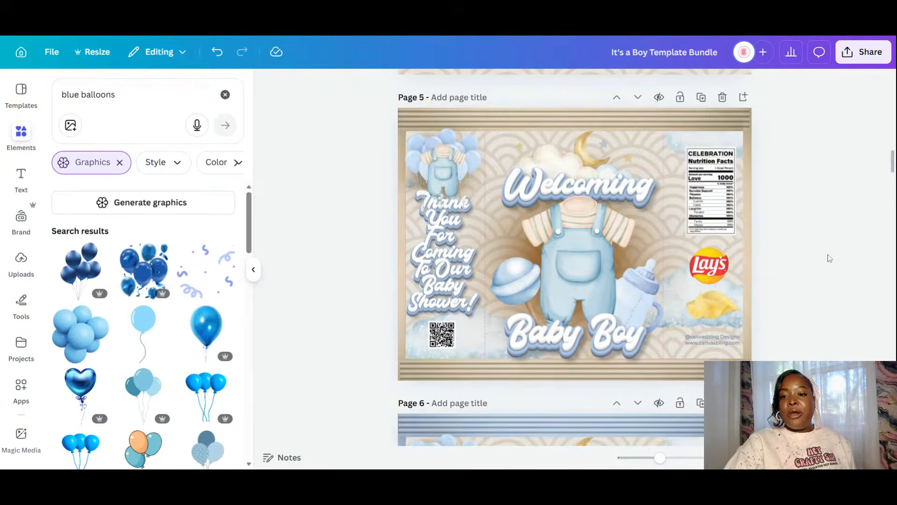
scroll(830, 259, down, 3)
scroll(830, 258, down, 3)
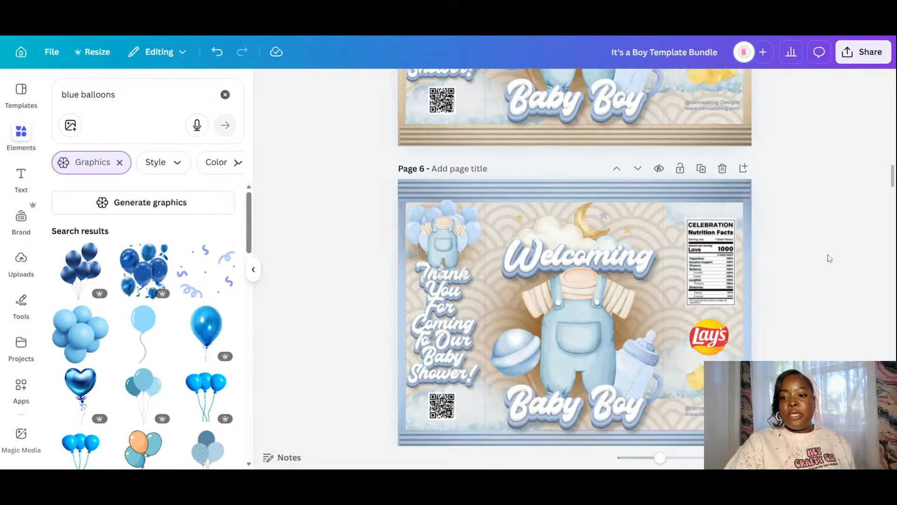
- Send the thin stripe on Page 6's right edge one layer backward
drag(814, 168, 666, 360)
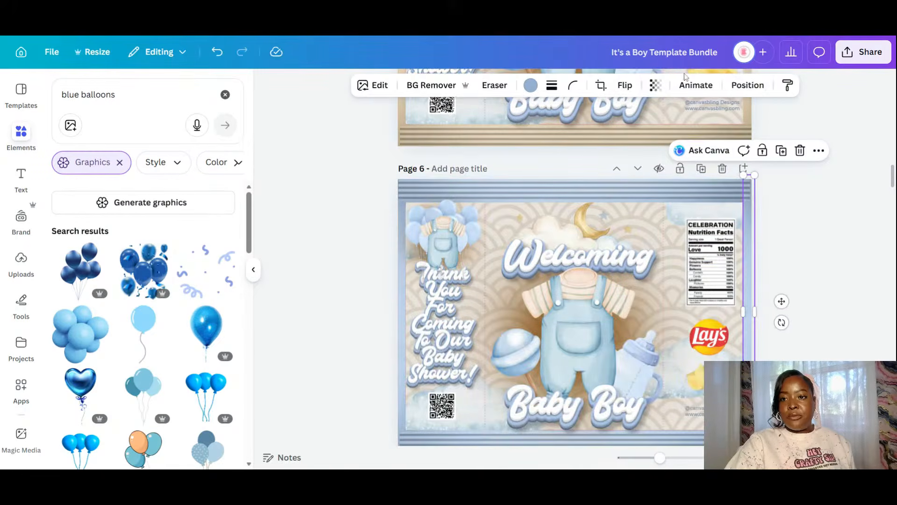
click(746, 89)
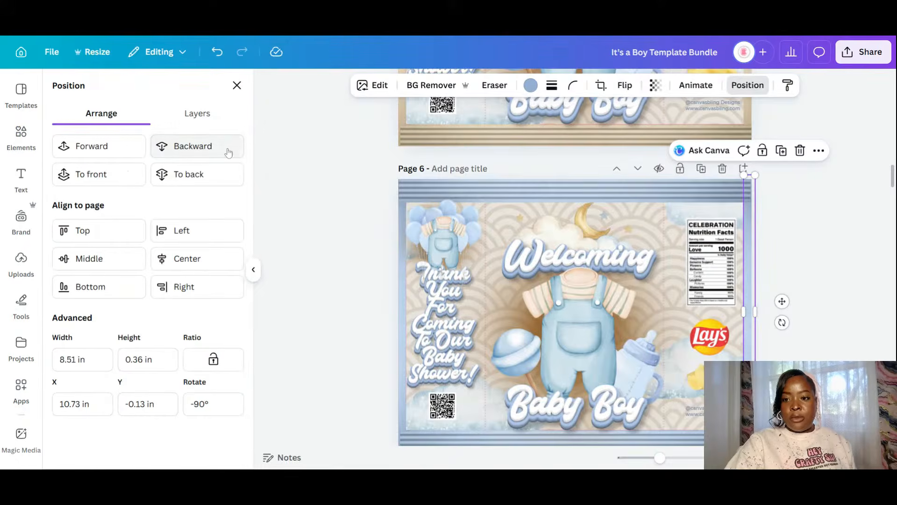
click(228, 149)
click(784, 213)
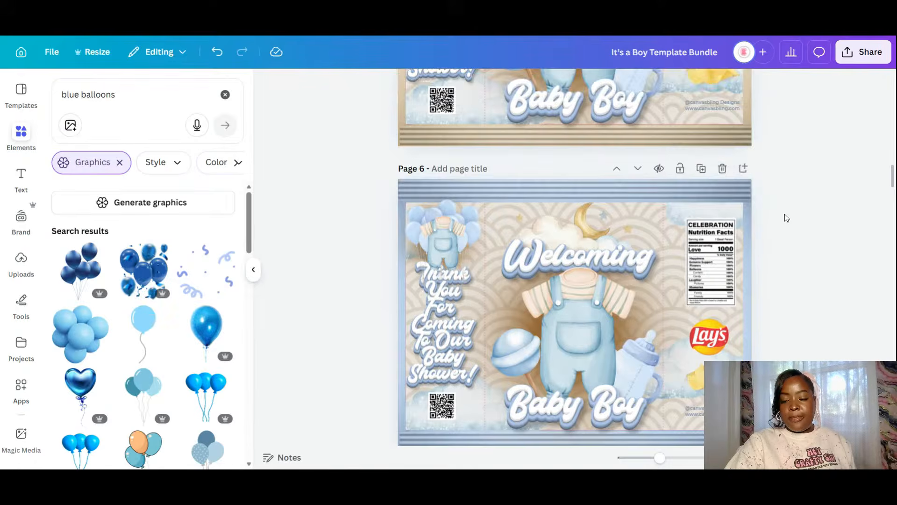
- Delete the left and right dashed fold lines on Page 7
scroll(786, 213, down, 3)
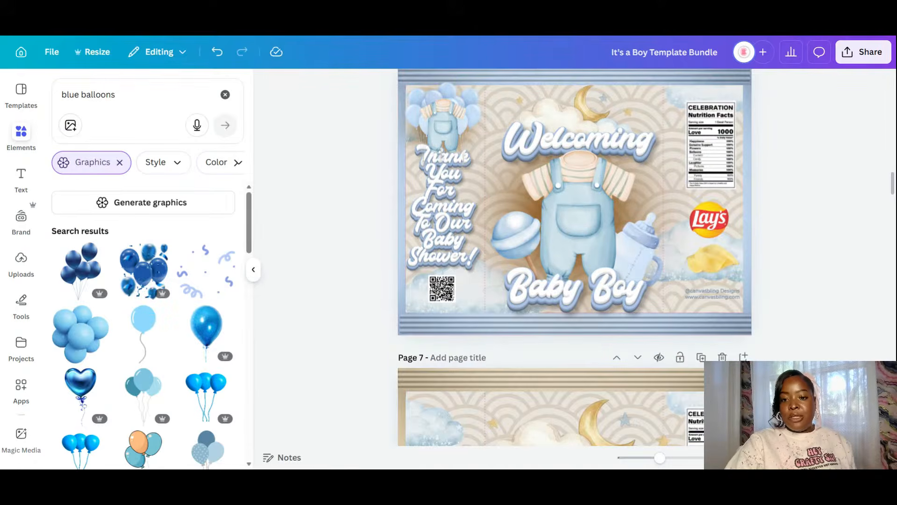
scroll(645, 257, up, 3)
scroll(645, 257, down, 3)
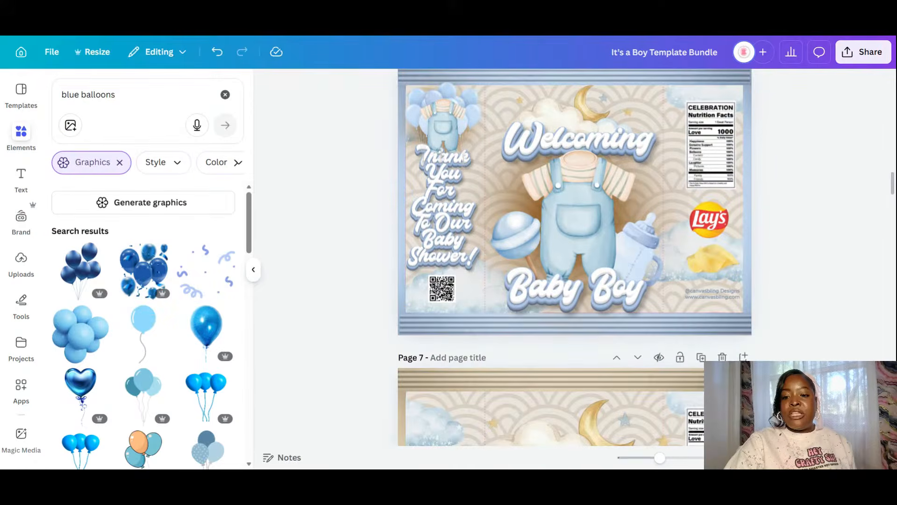
scroll(673, 348, down, 3)
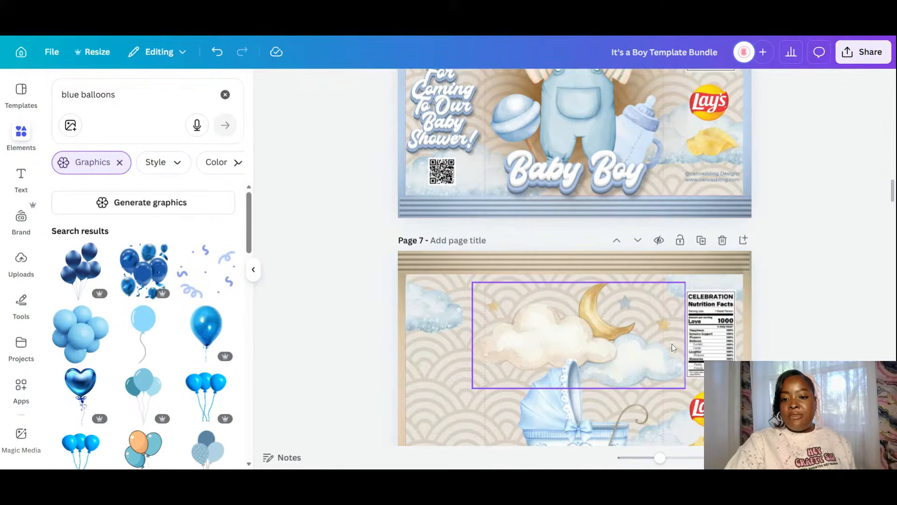
scroll(679, 337, down, 4)
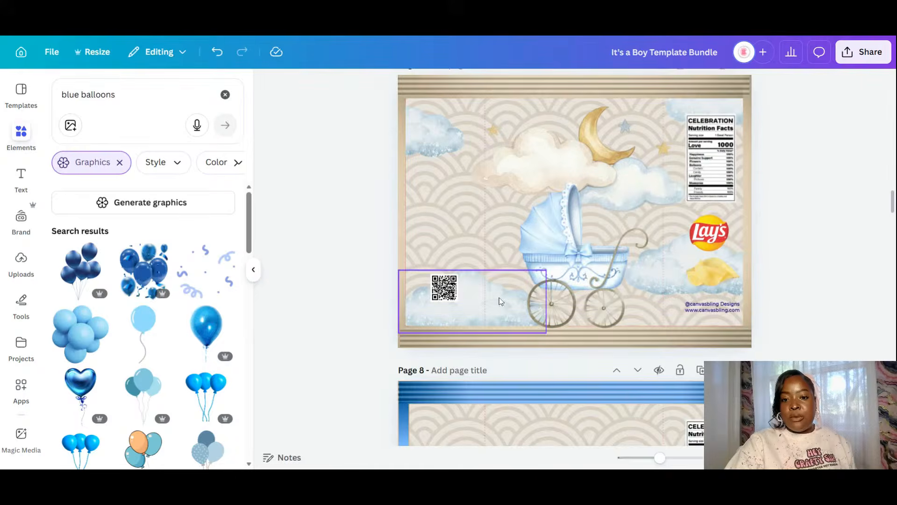
click(486, 217)
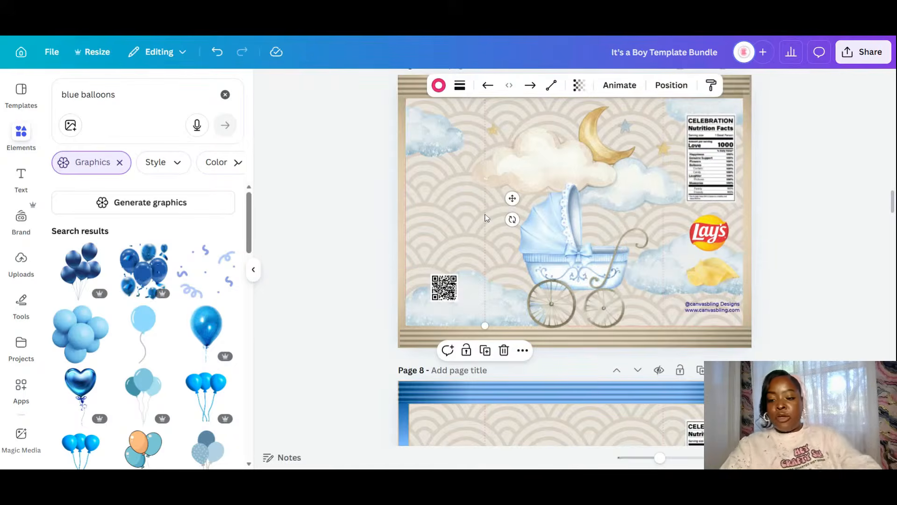
key(Delete)
click(663, 237)
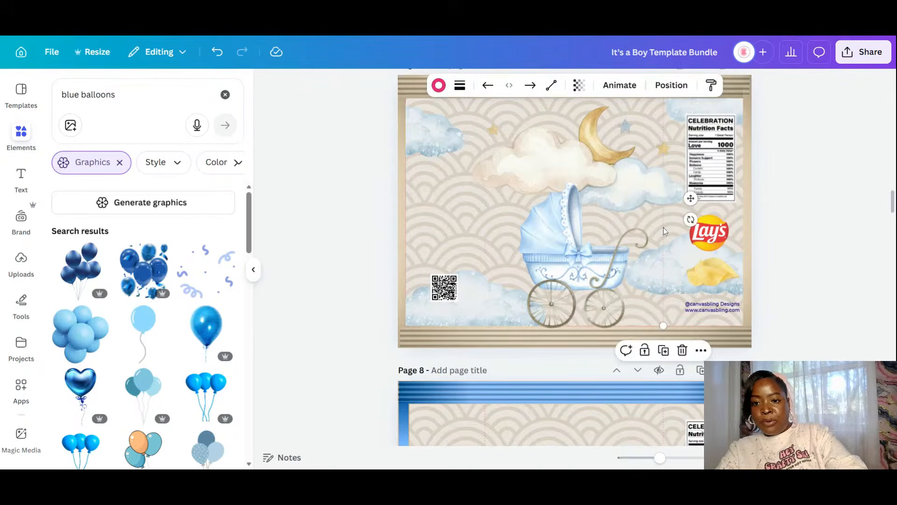
key(Delete)
- Delete both dashed fold lines on Page 6
scroll(671, 251, down, 4)
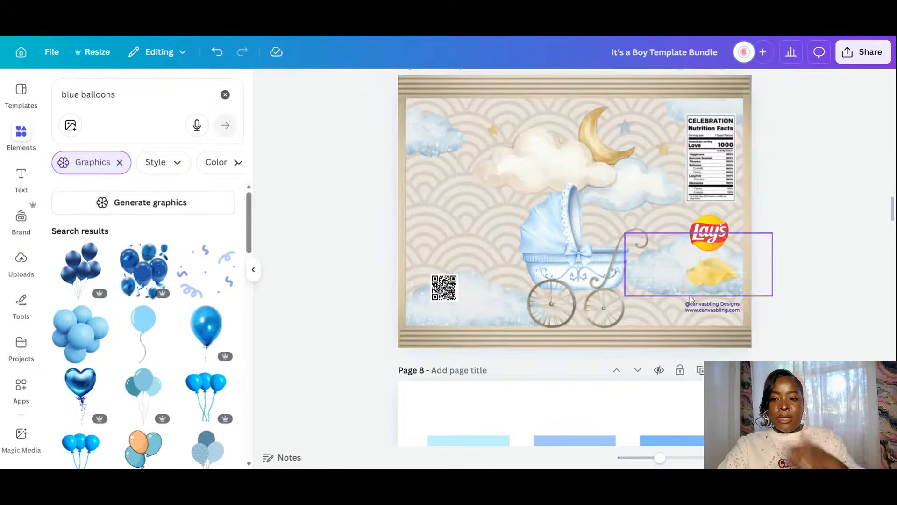
scroll(686, 290, up, 4)
scroll(687, 277, up, 5)
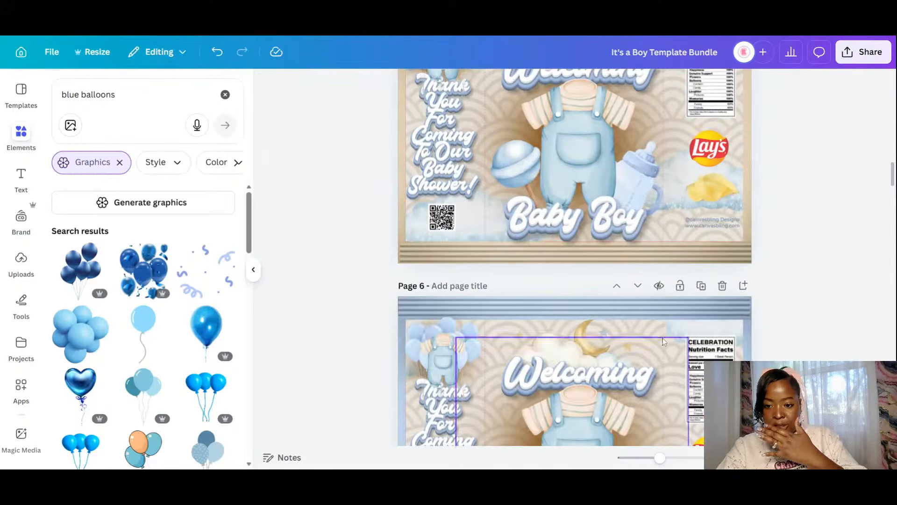
click(663, 339)
key(Delete)
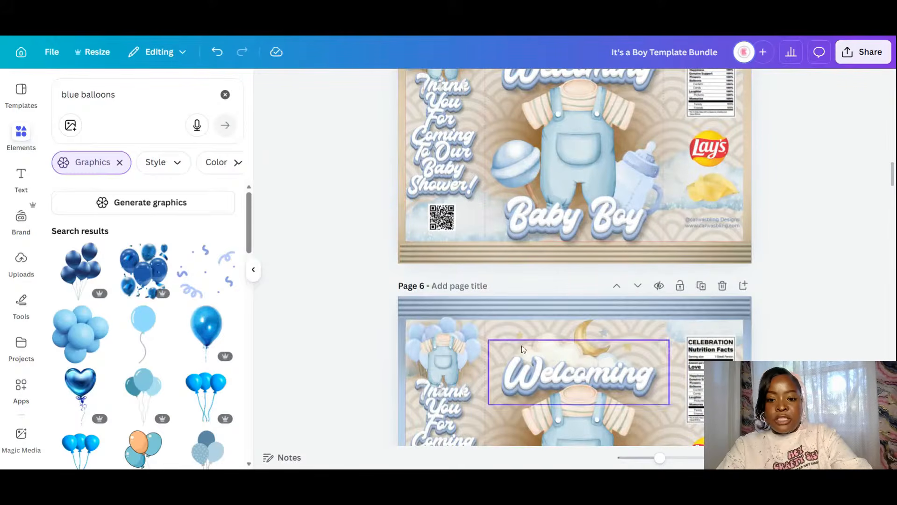
click(486, 334)
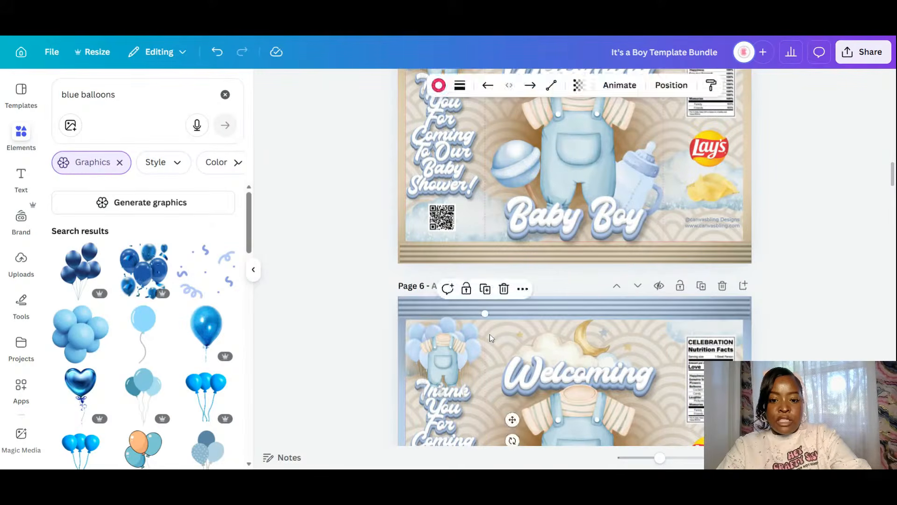
key(Delete)
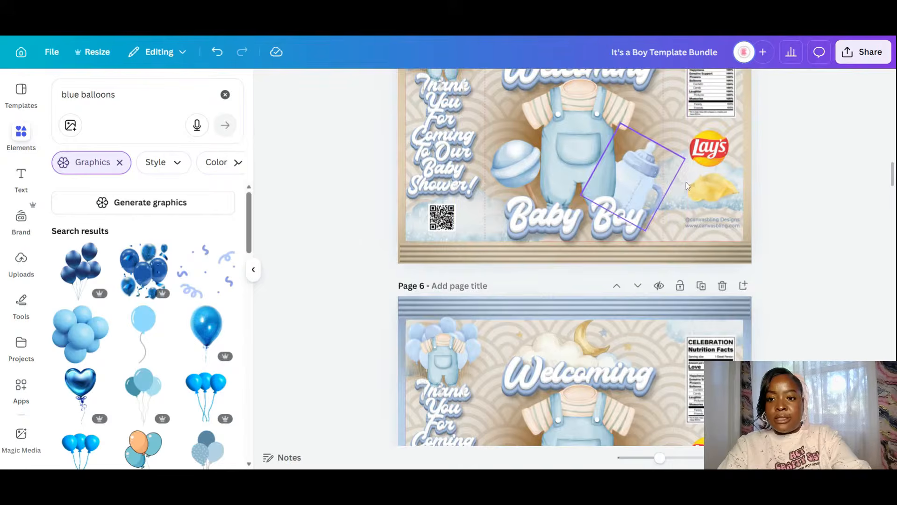
- Delete the right and left dashed fold lines on Page 5
scroll(686, 185, up, 4)
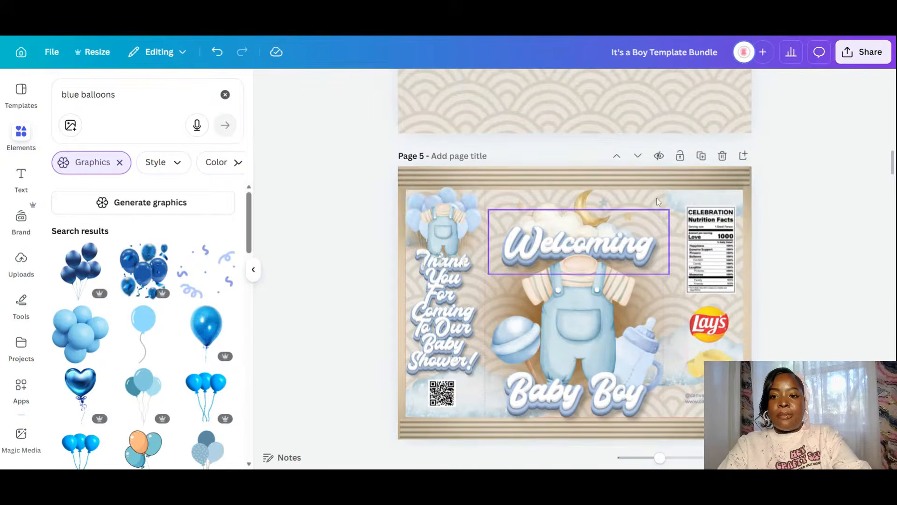
click(661, 196)
key(Delete)
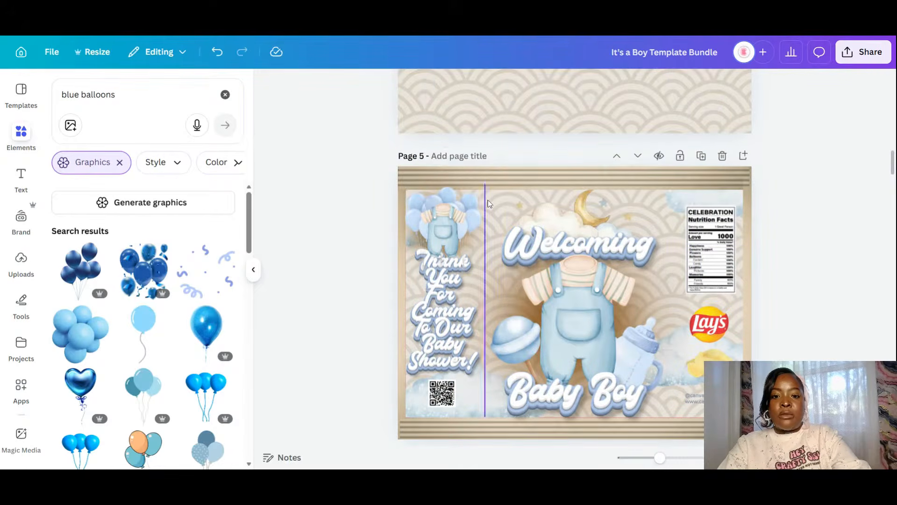
click(487, 201)
key(Delete)
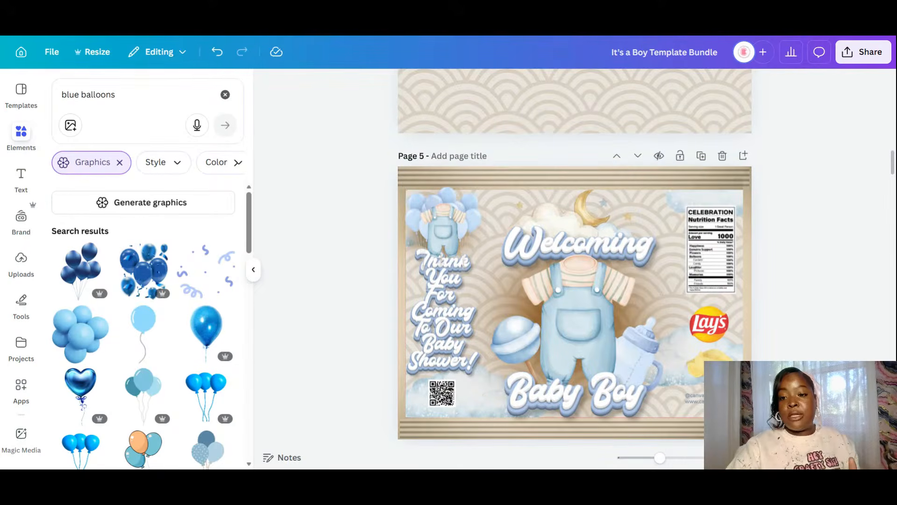
scroll(791, 230, down, 3)
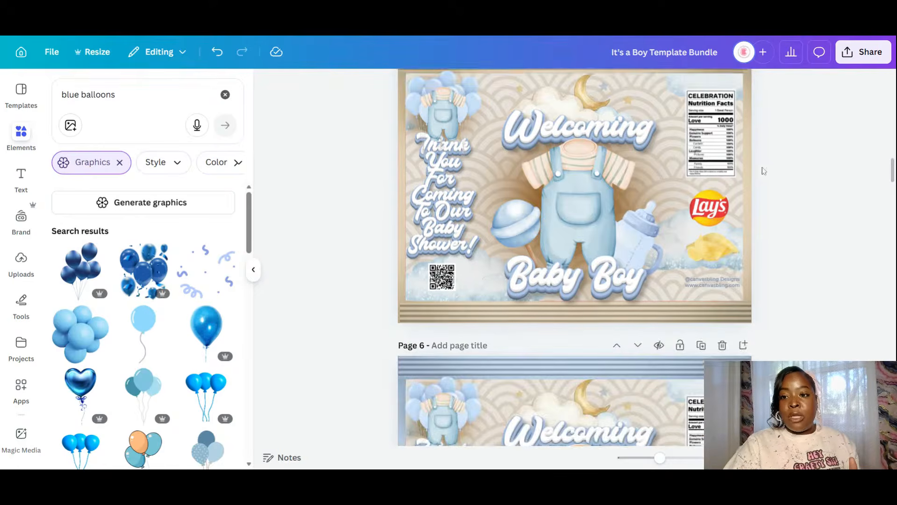
scroll(761, 170, up, 3)
scroll(704, 175, up, 2)
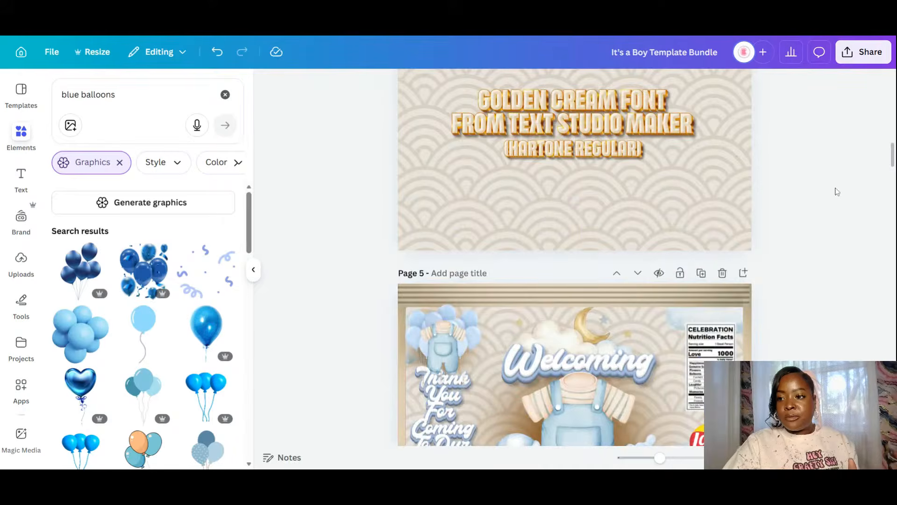
- Duplicate the Golden Cream Font page on Page 4 so a copy follows it
scroll(891, 157, up, 4)
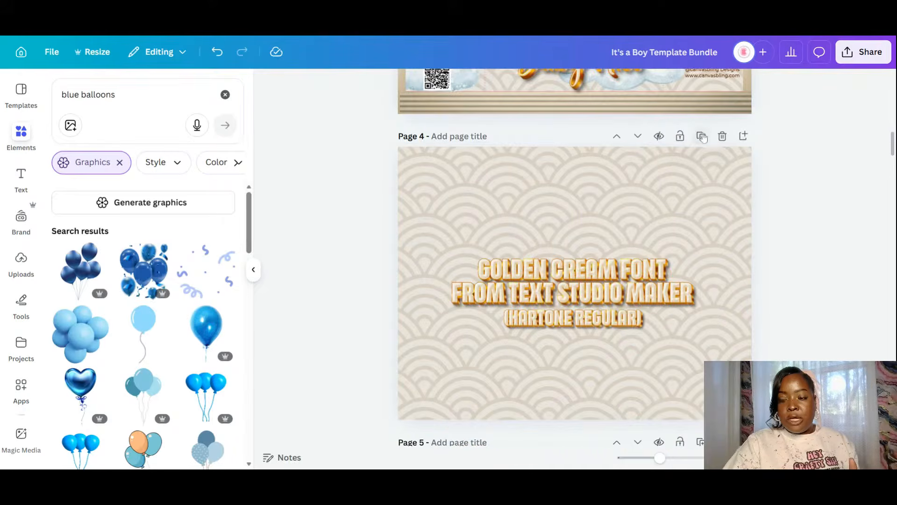
click(701, 136)
scroll(720, 297, down, 10)
scroll(682, 242, up, 5)
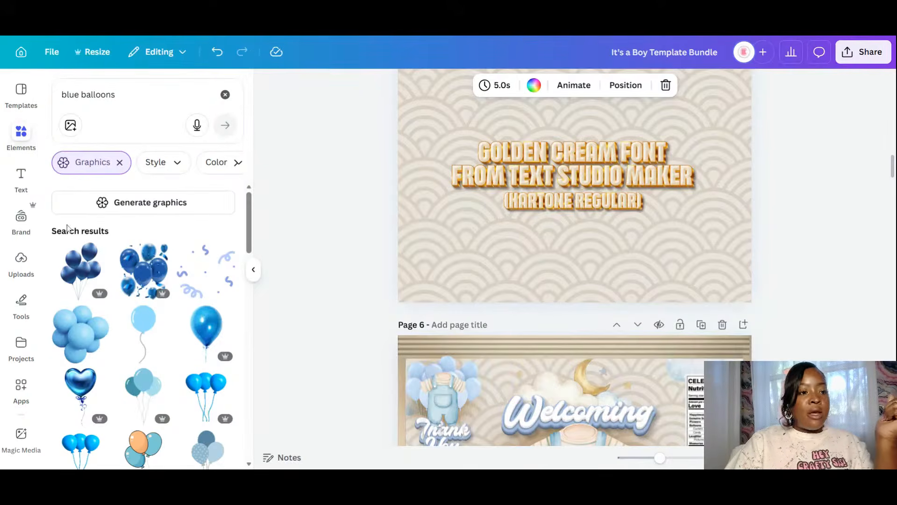
- Open Text Studio Maker from the sidebar apps and browse its trending text effects
scroll(20, 345, down, 3)
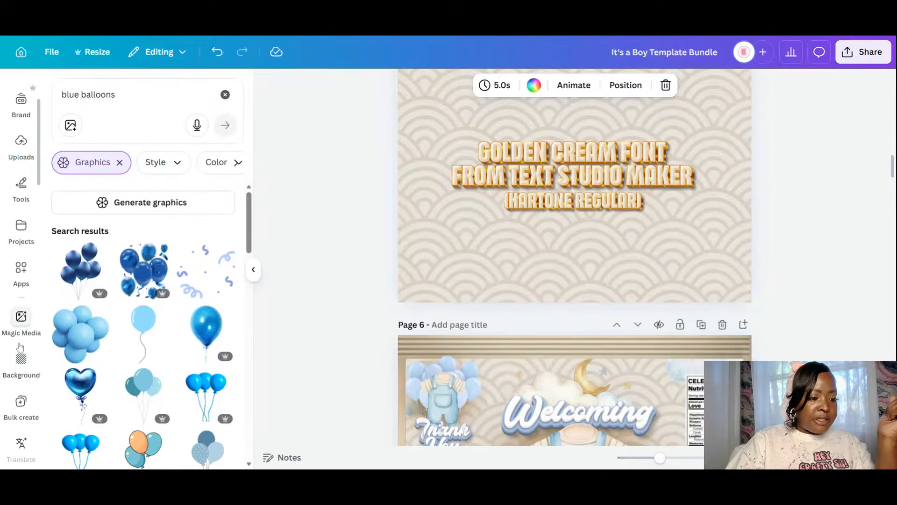
scroll(20, 346, down, 10)
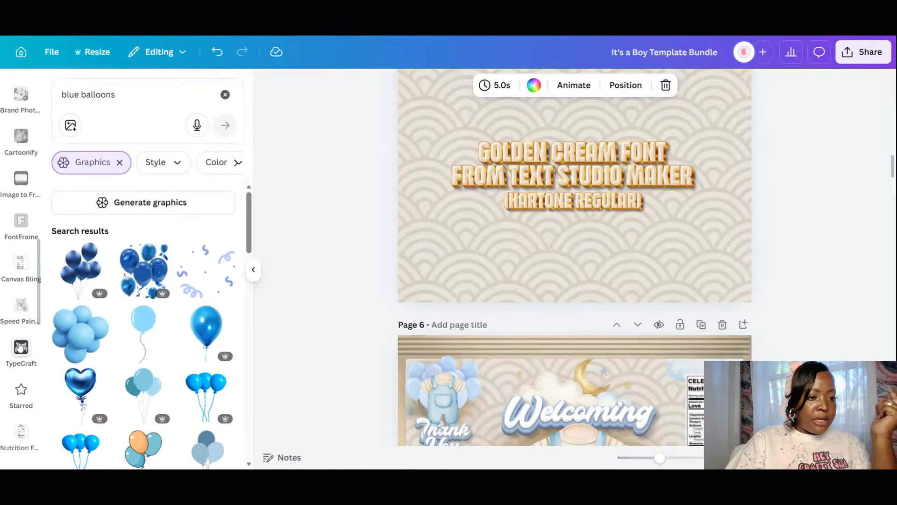
scroll(20, 346, down, 5)
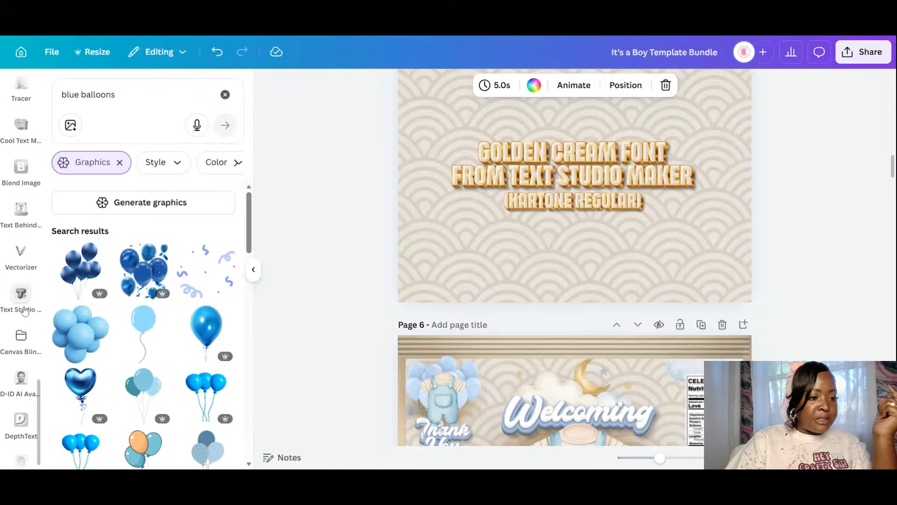
click(23, 301)
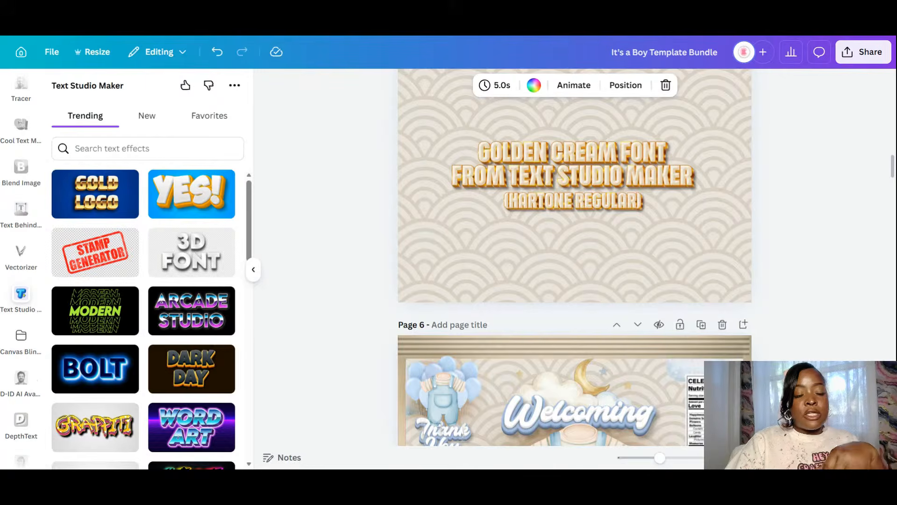
scroll(793, 280, down, 15)
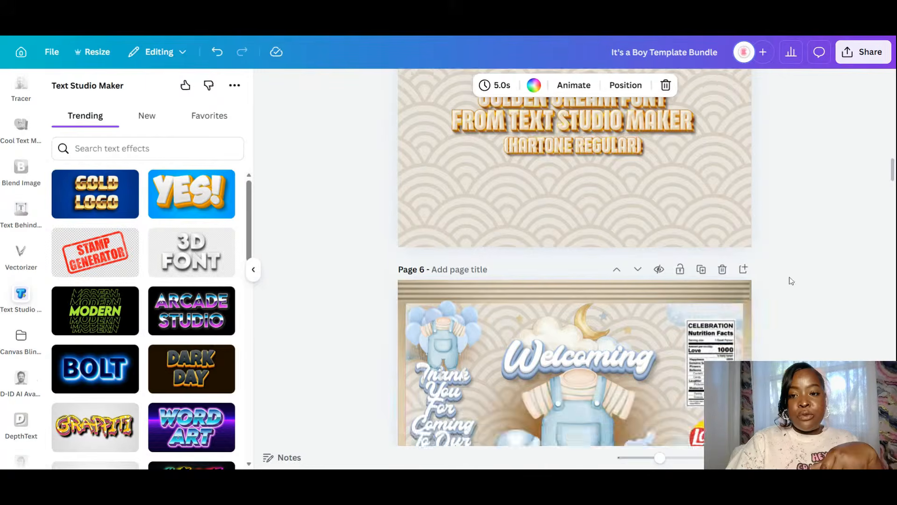
scroll(832, 337, down, 10)
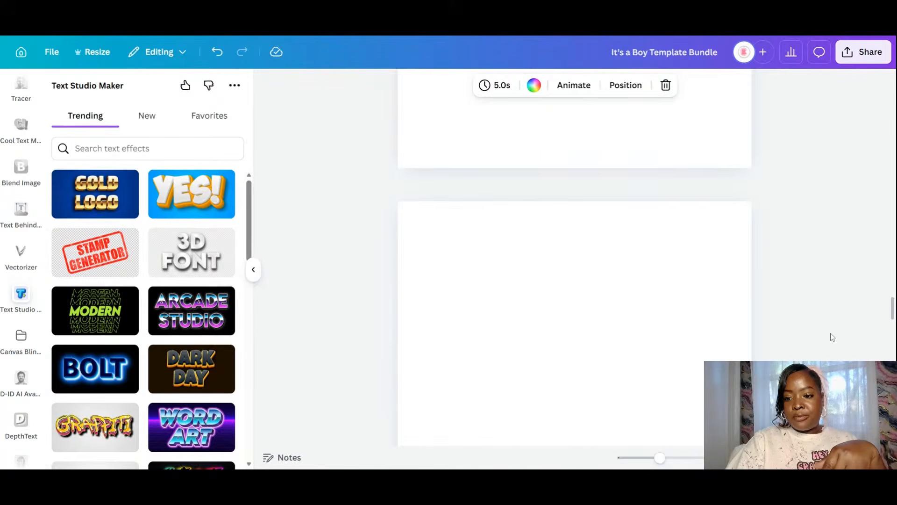
scroll(832, 337, down, 3)
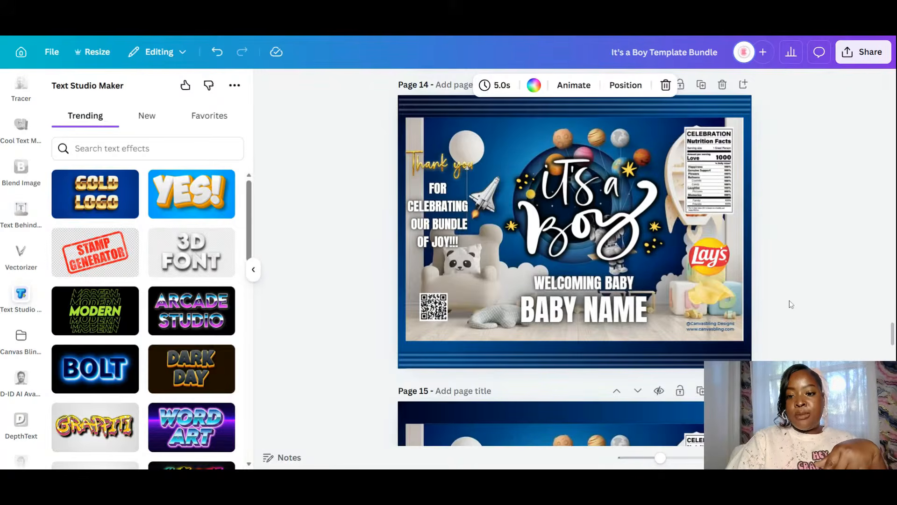
- Scroll down through the label pages to page 19, then return to the Golden Cream Font page
scroll(790, 300, down, 5)
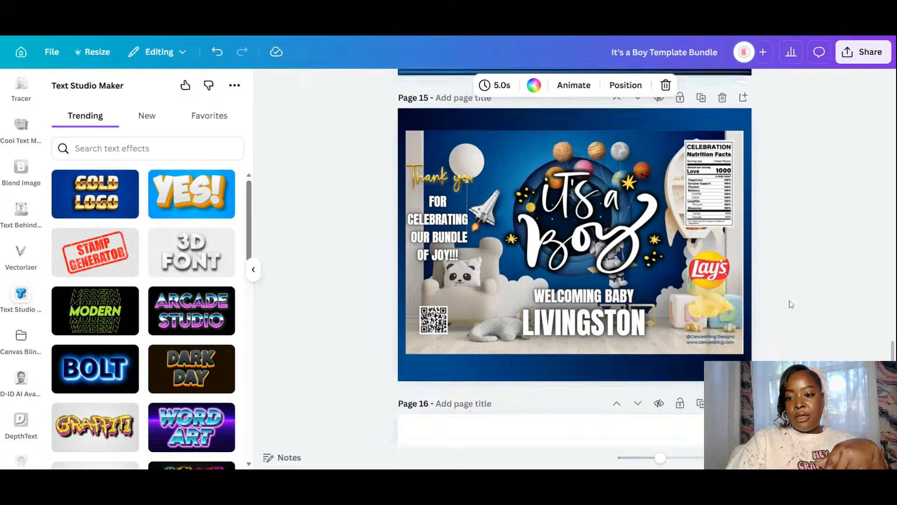
scroll(790, 304, down, 8)
scroll(790, 304, down, 10)
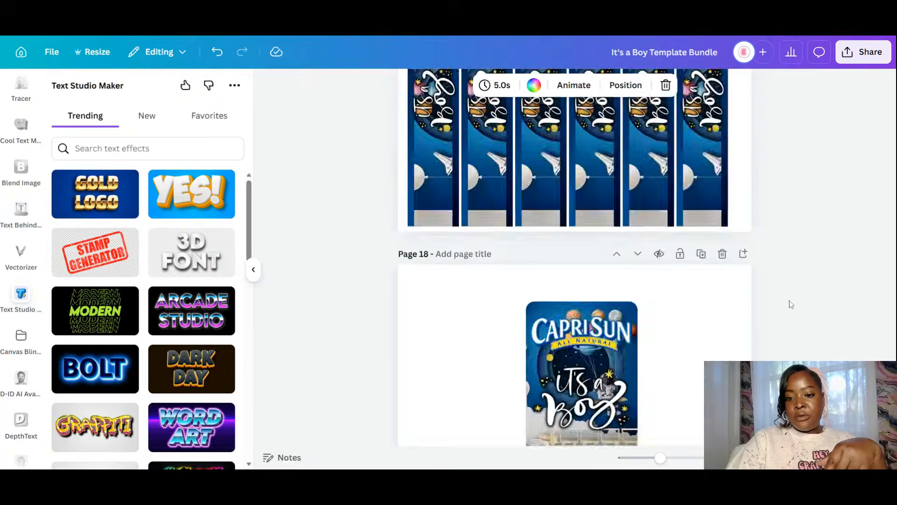
scroll(789, 304, down, 1)
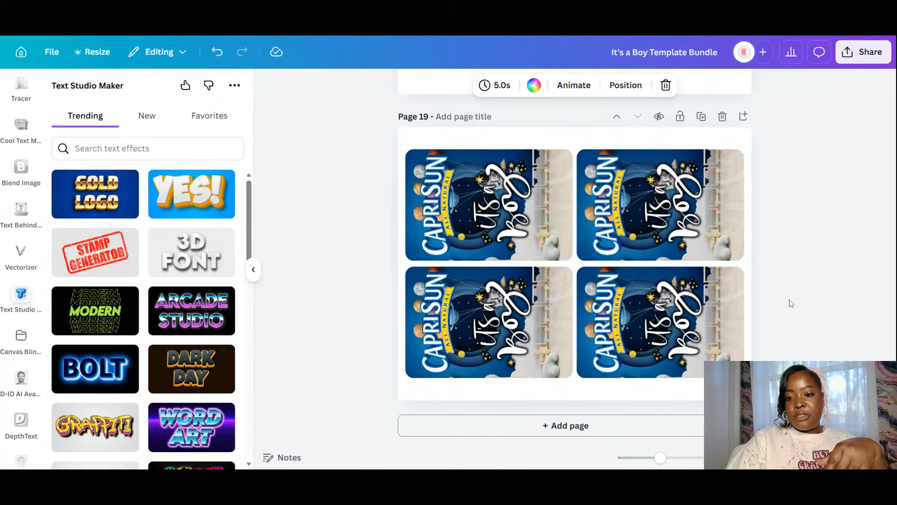
scroll(877, 213, up, 10)
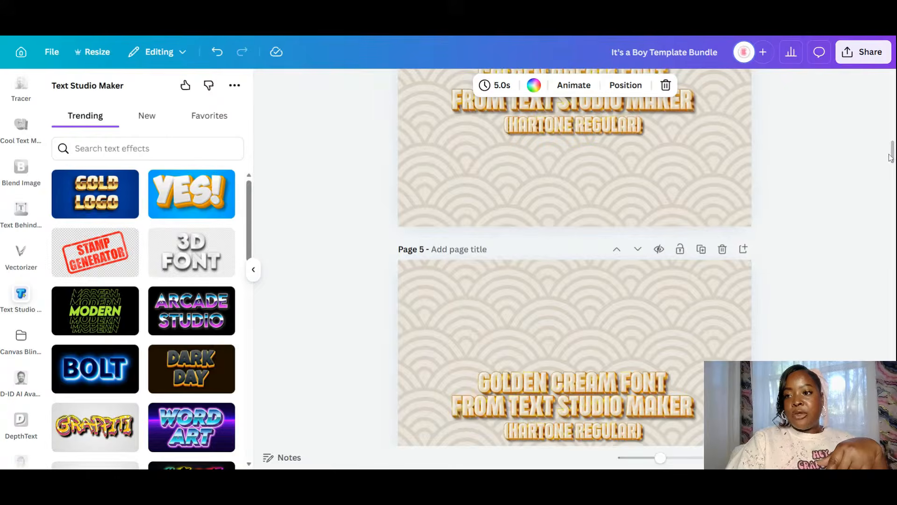
mouse_move(890, 158)
mouse_down()
mouse_move(892, 195)
mouse_move(891, 174)
mouse_up()
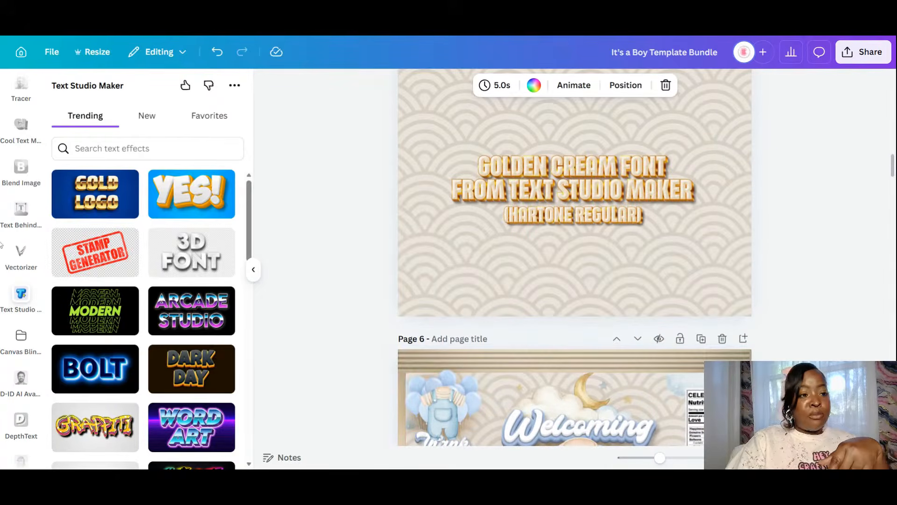
- Pick Blue 3D from a 'blue' effects search and type 'Blue 3d Font' as its first line
click(141, 148)
text(blue)
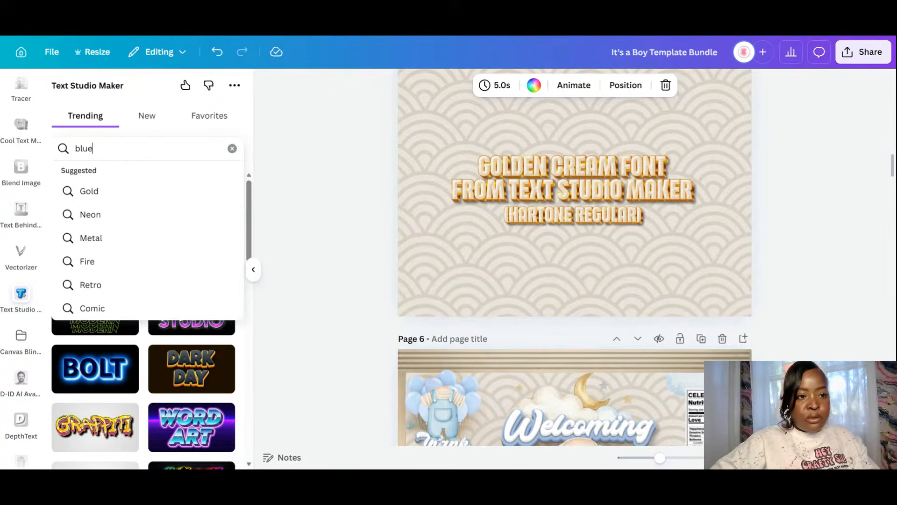
key(Return)
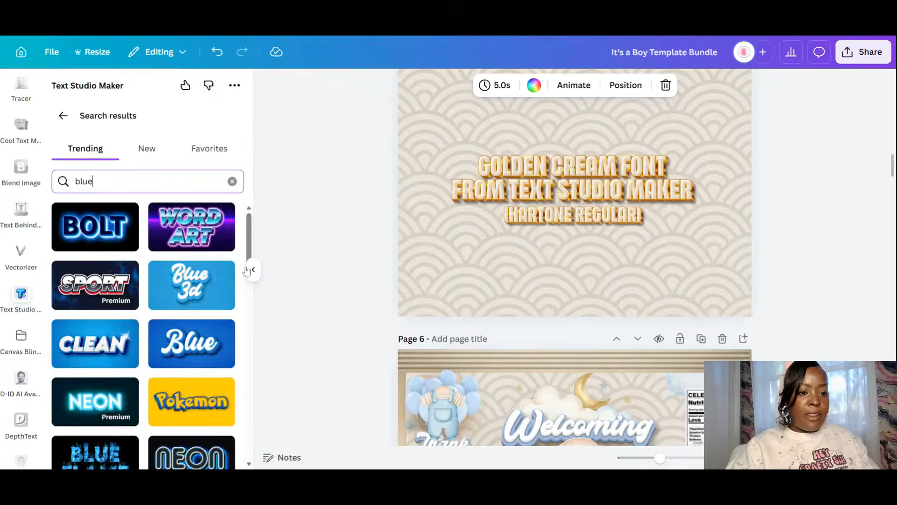
click(175, 306)
drag(96, 372, 47, 286)
text(B)
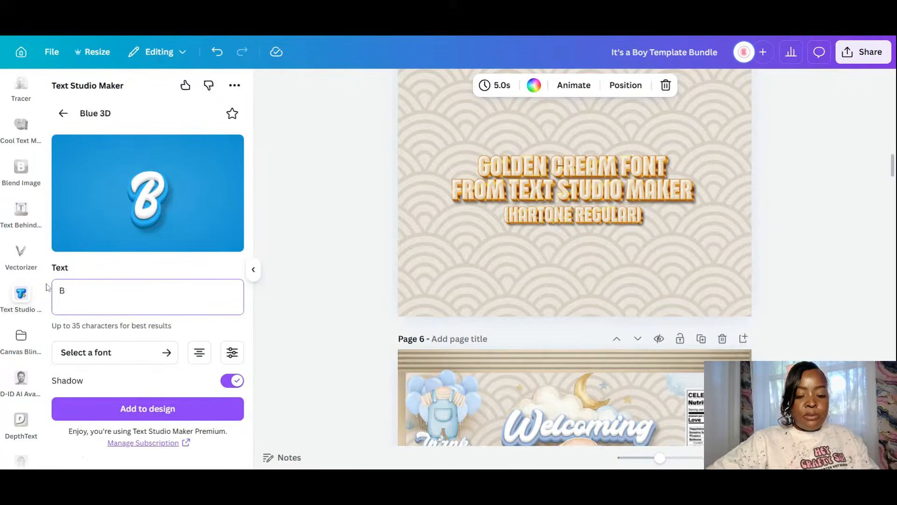
text(lue R)
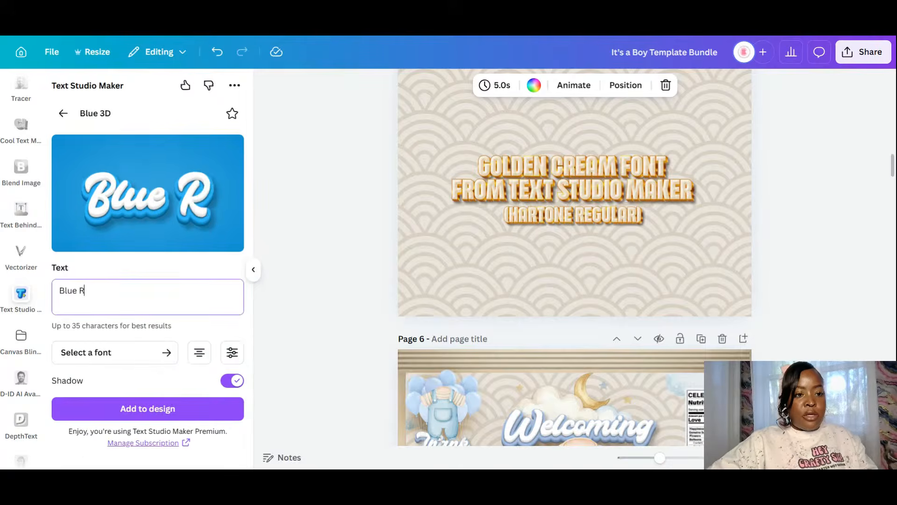
key(BackSpace)
text(#)
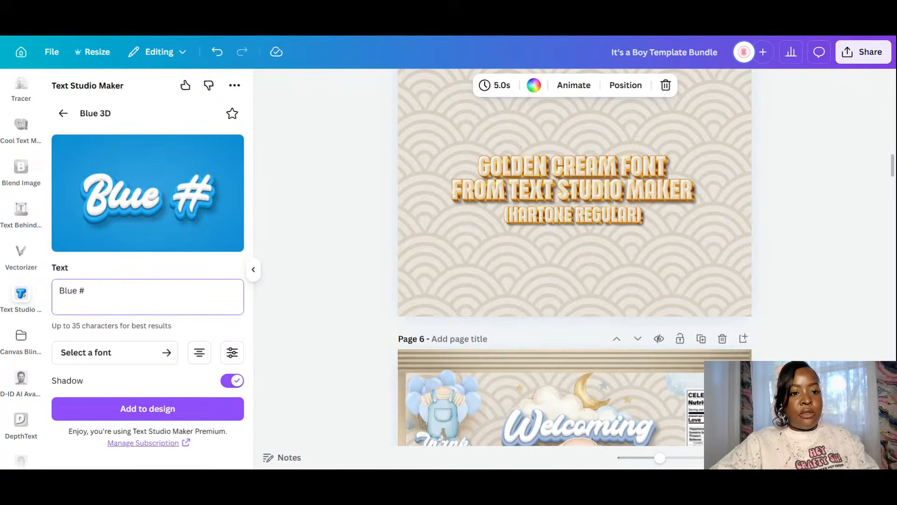
key(BackSpace)
text(3d)
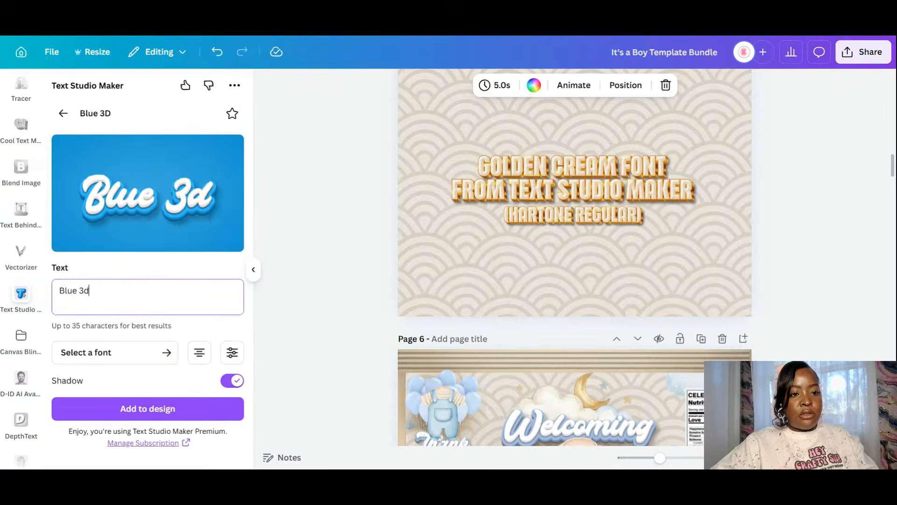
key(BackSpace)
text(D)
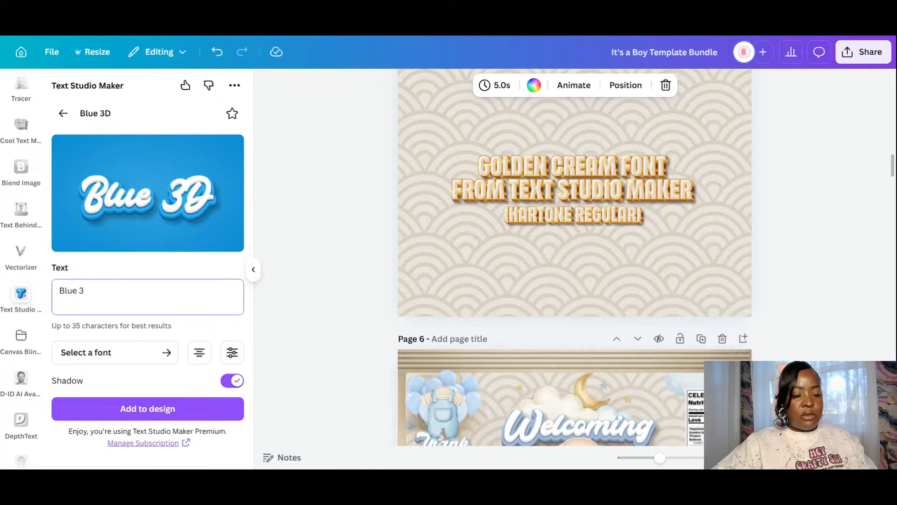
text(d Font)
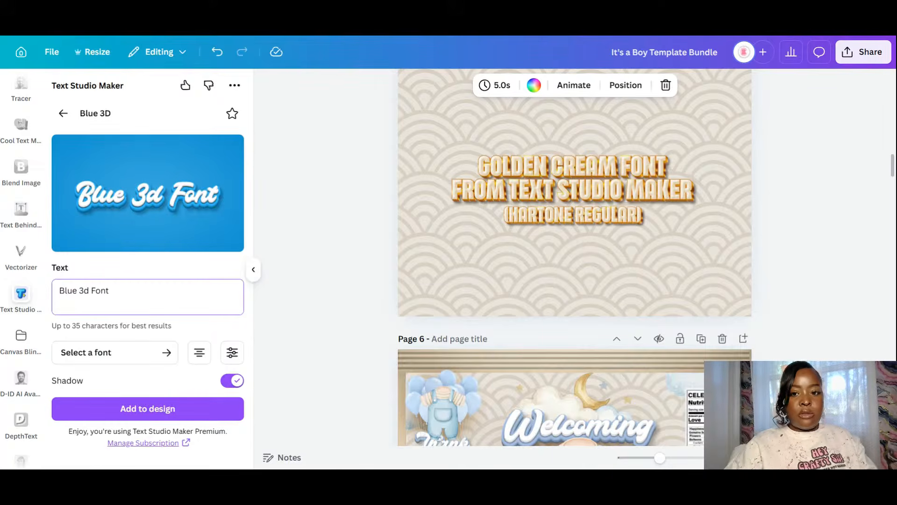
- Add the second line 'From Text Studio Maker' and raise the line height to 0.98
key(Return)
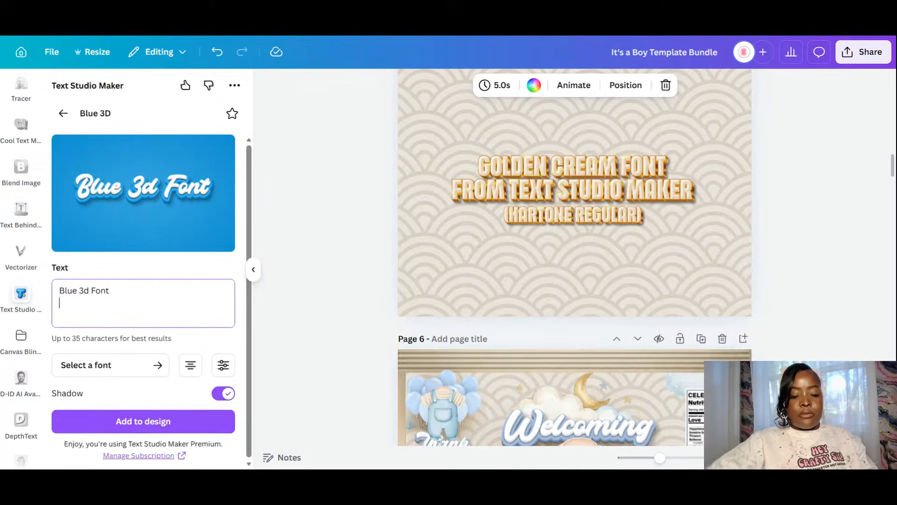
text(Fron)
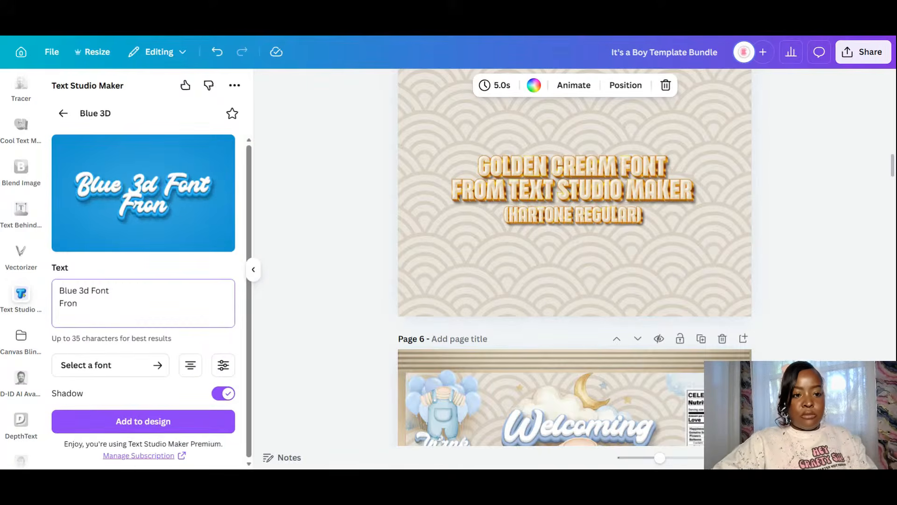
key(BackSpace)
text(m Text)
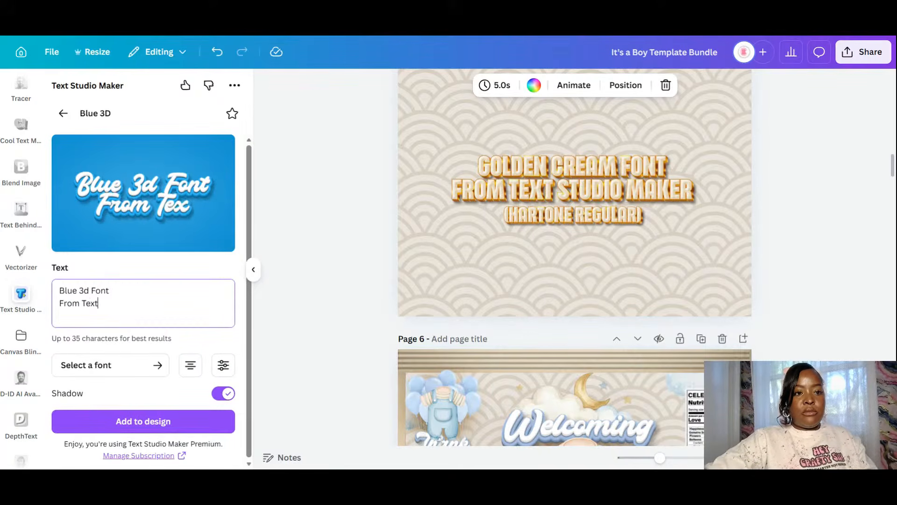
text( Stud)
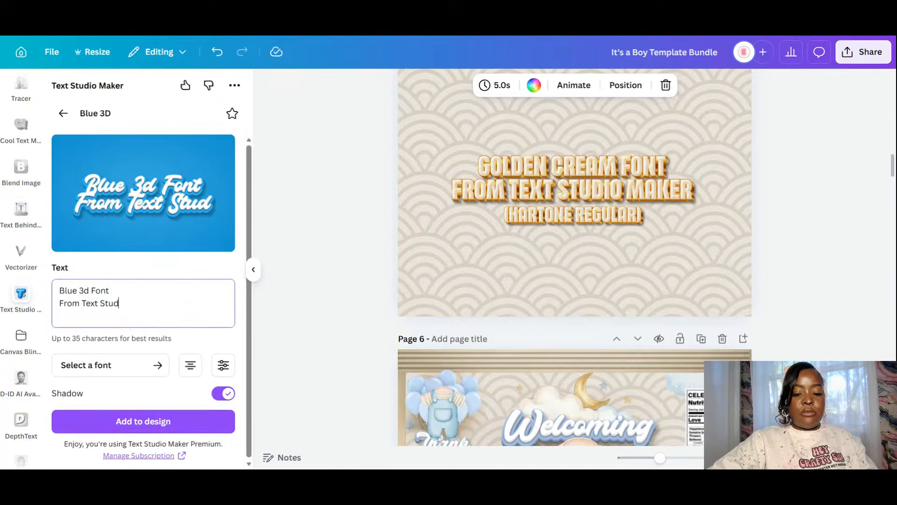
text(io Maker App)
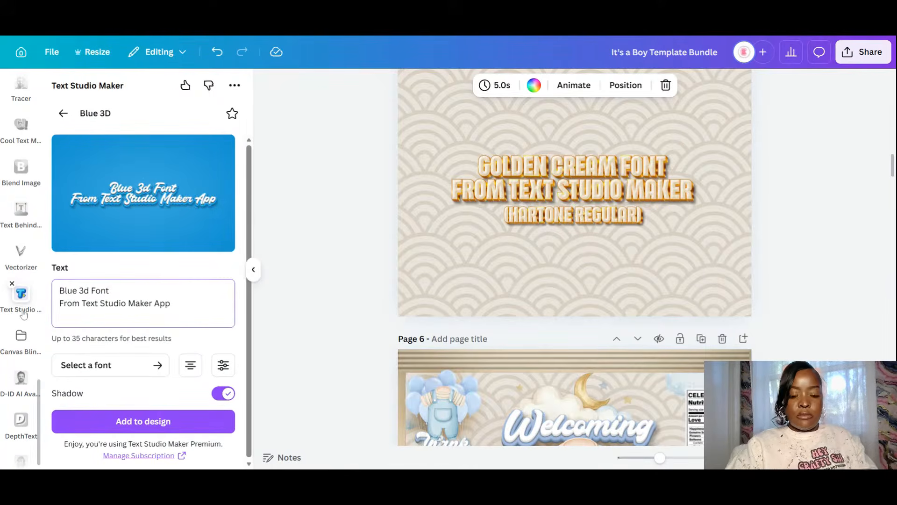
key(BackSpace)
key(BackSpace)
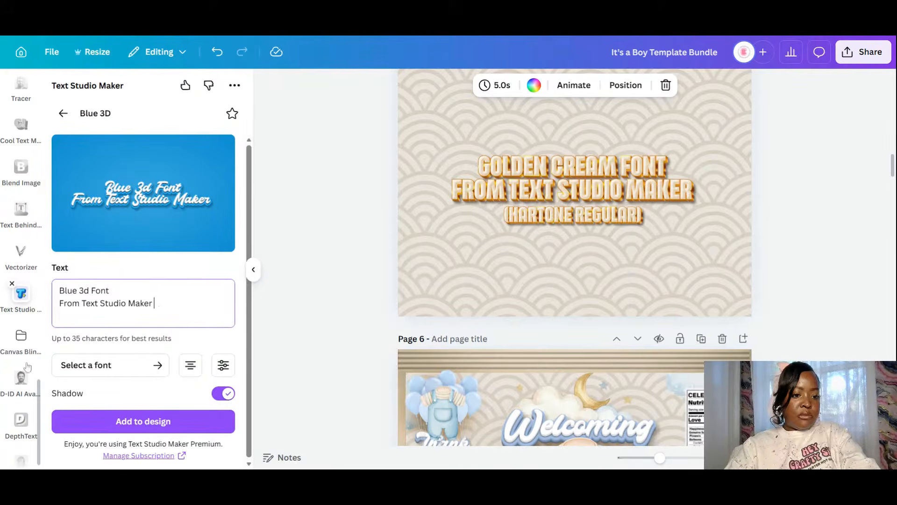
click(223, 365)
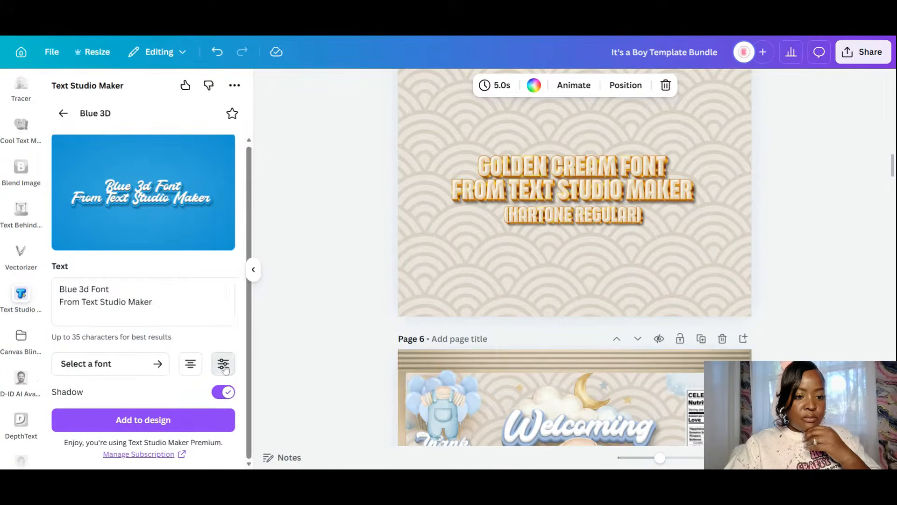
drag(139, 326, 148, 327)
- Add the Blue 3D text, delete the gold sample text and HARTONE REGULAR caption, and centre it
click(153, 420)
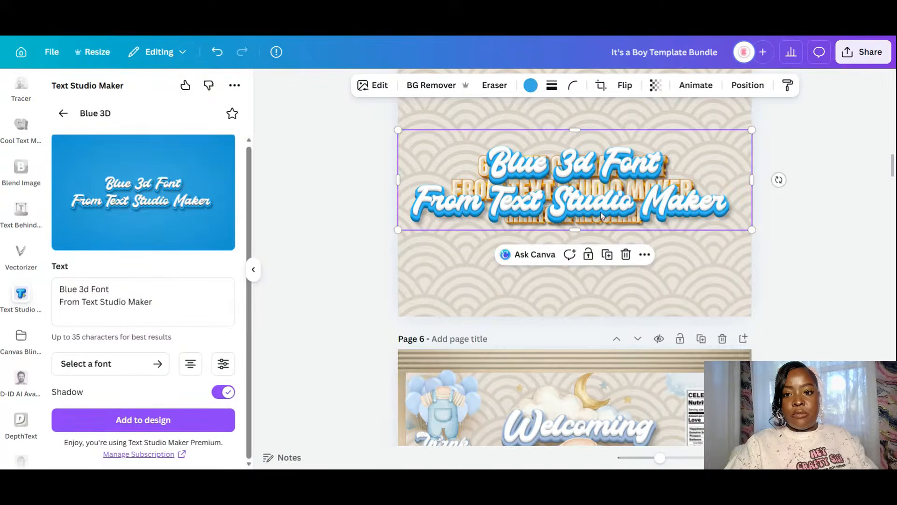
drag(603, 188, 601, 258)
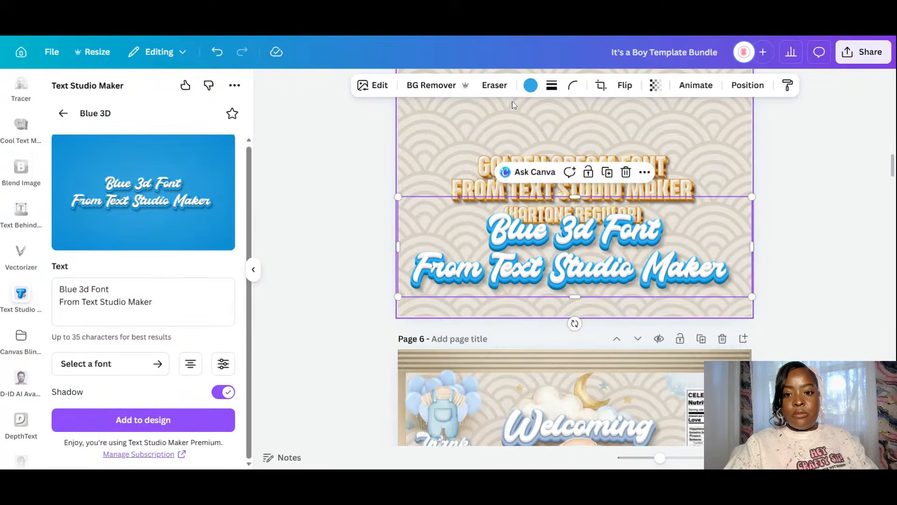
click(676, 166)
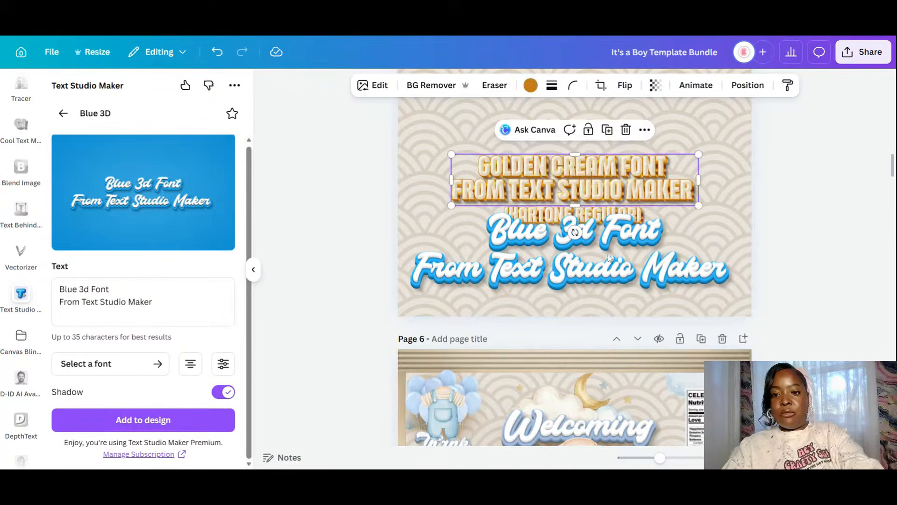
key(Delete)
drag(608, 260, 605, 153)
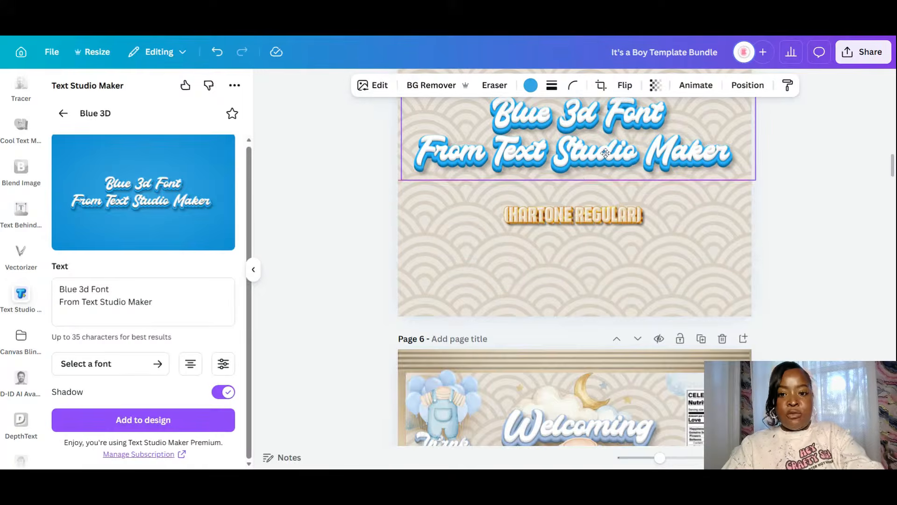
click(600, 220)
key(Delete)
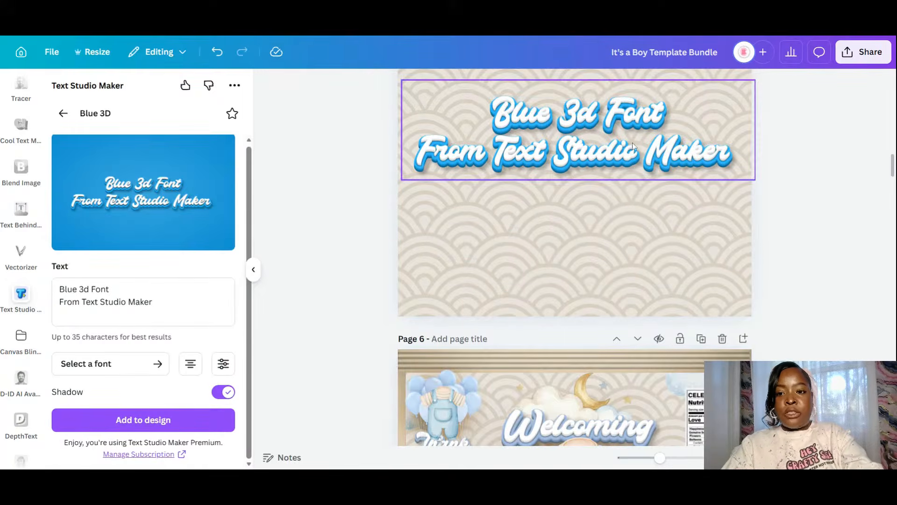
drag(633, 145, 622, 202)
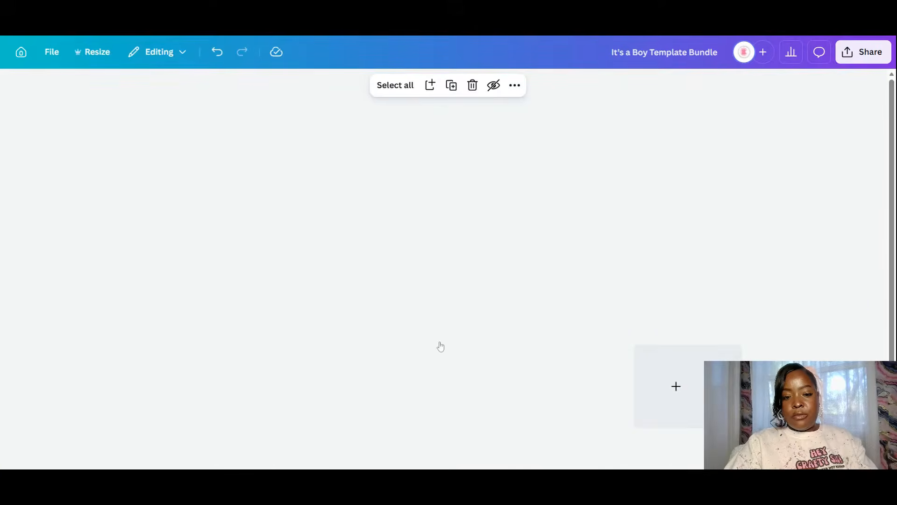
- Move the Blue 3D page to position 7, delete blank page 10, and select both pink label pages
scroll(369, 197, down, 1)
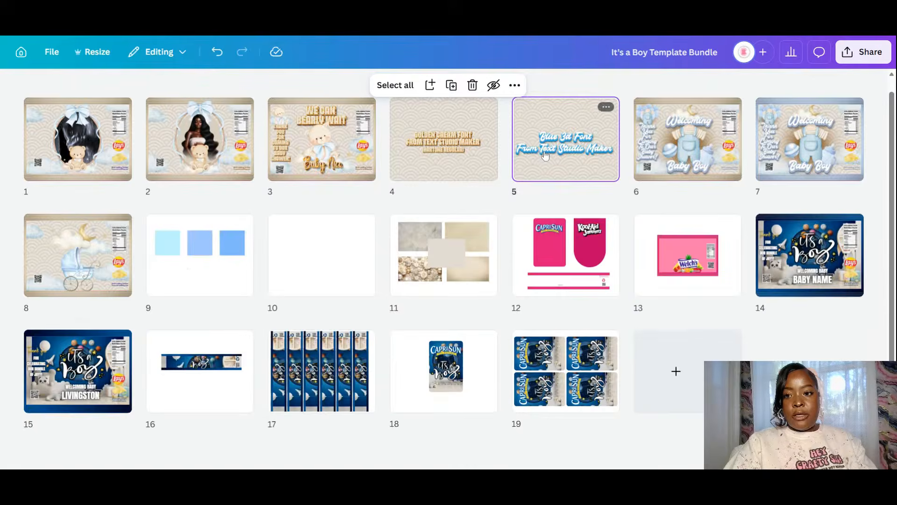
drag(544, 155, 846, 167)
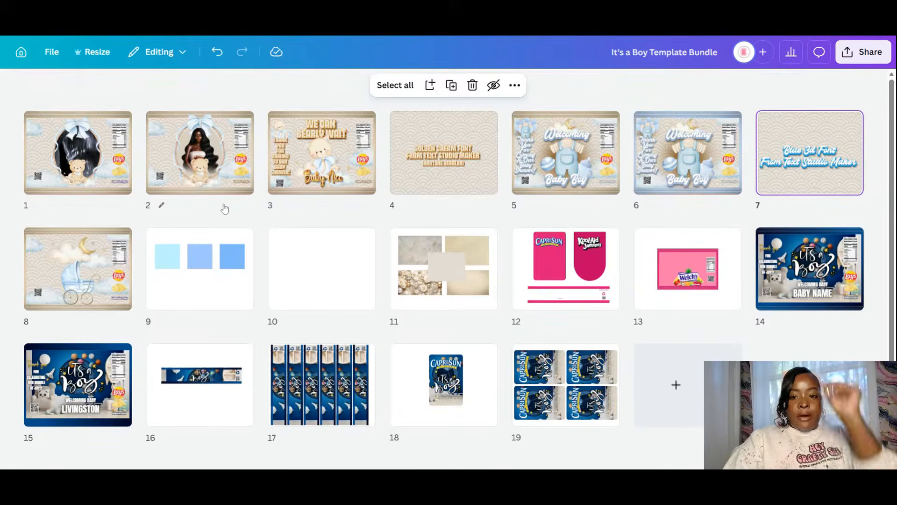
click(309, 262)
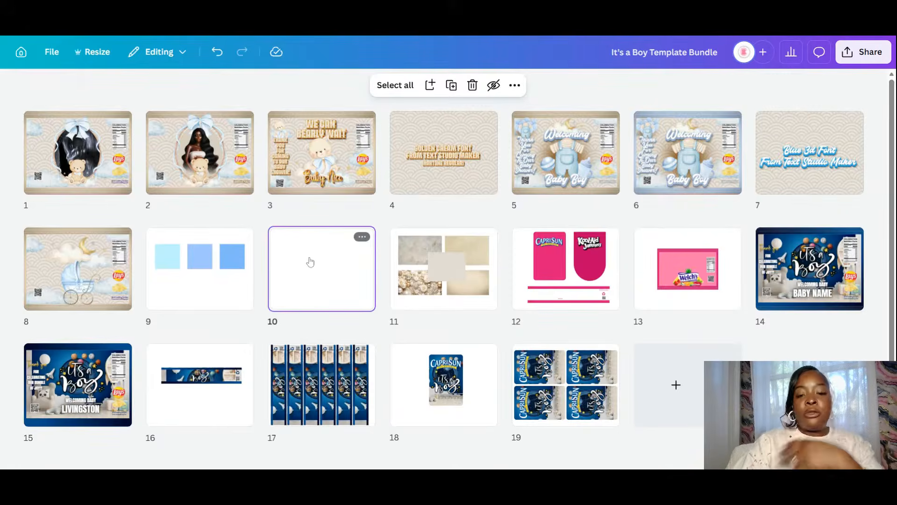
key(Delete)
click(486, 248)
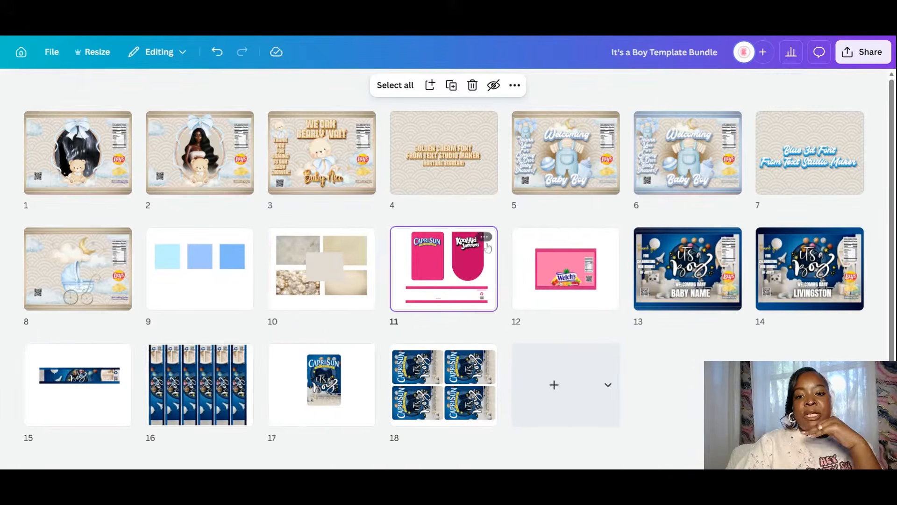
shift+click(548, 273)
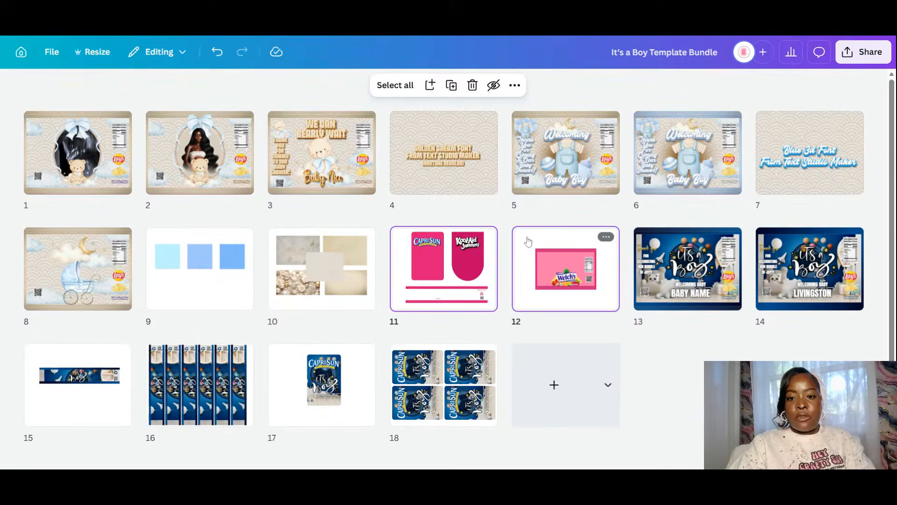
- Duplicate the two pink CapriSun and Welch's label pages
right_click(545, 273)
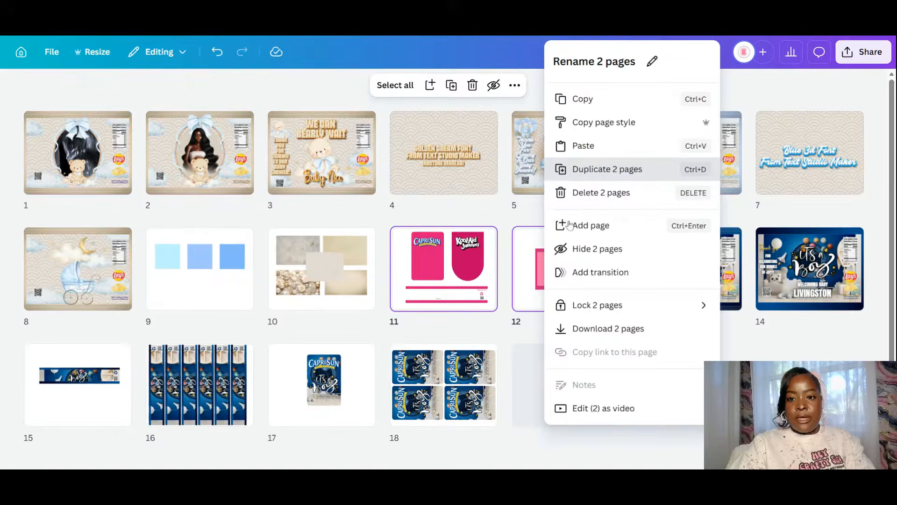
key(ctrl+d)
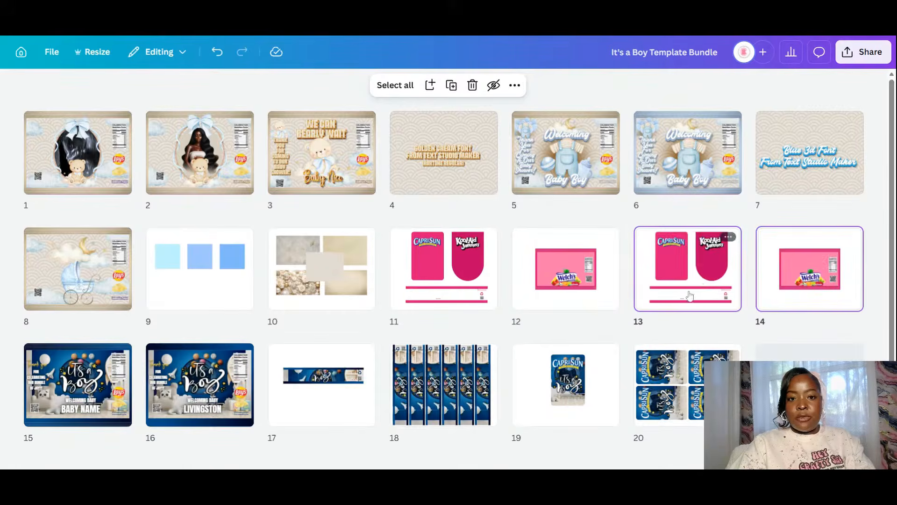
mouse_move(691, 292)
mouse_down()
mouse_move(394, 164)
mouse_move(388, 152)
mouse_up()
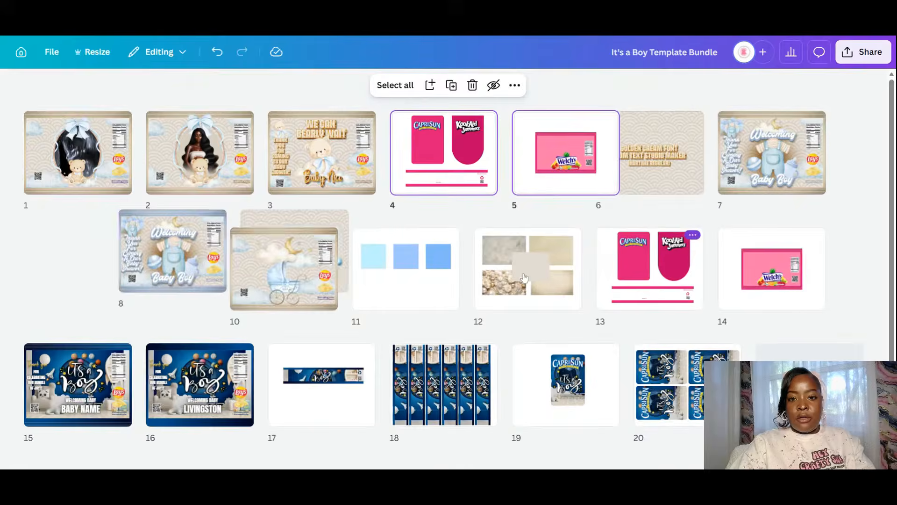
right_click(815, 281)
click(572, 187)
click(565, 172)
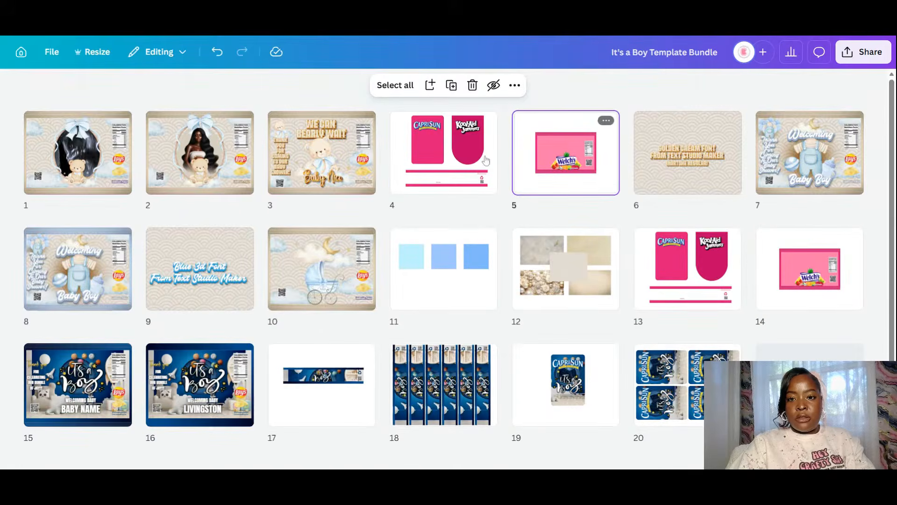
shift+click(459, 160)
right_click(459, 160)
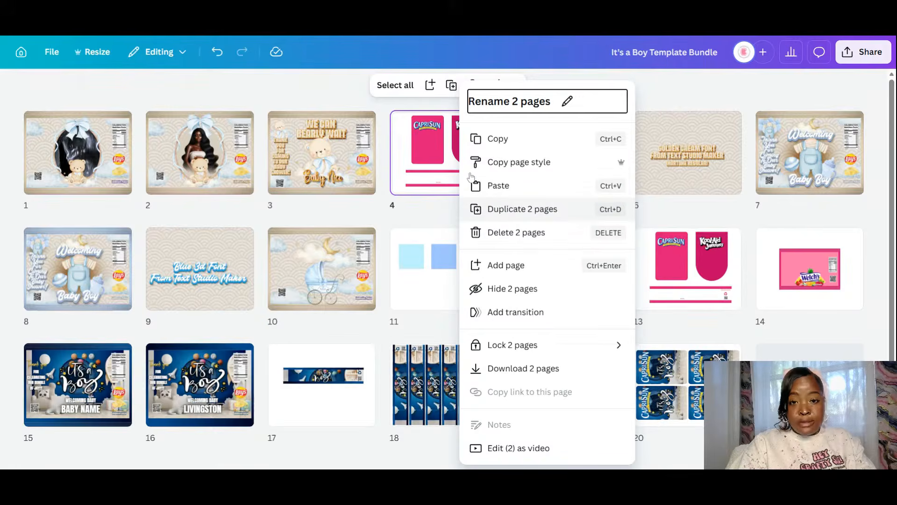
click(496, 208)
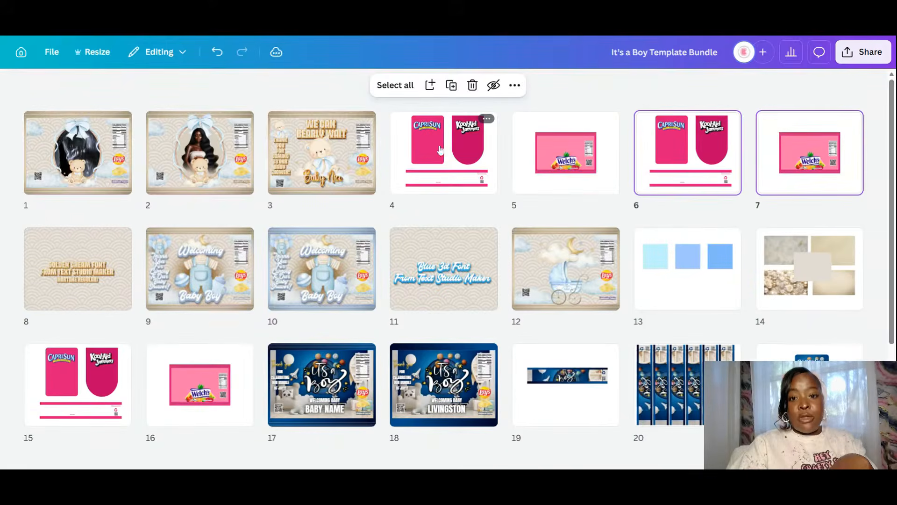
- Move the CapriSun and Welch's pages to right after page 2, then open page 2 for editing
drag(450, 158, 262, 160)
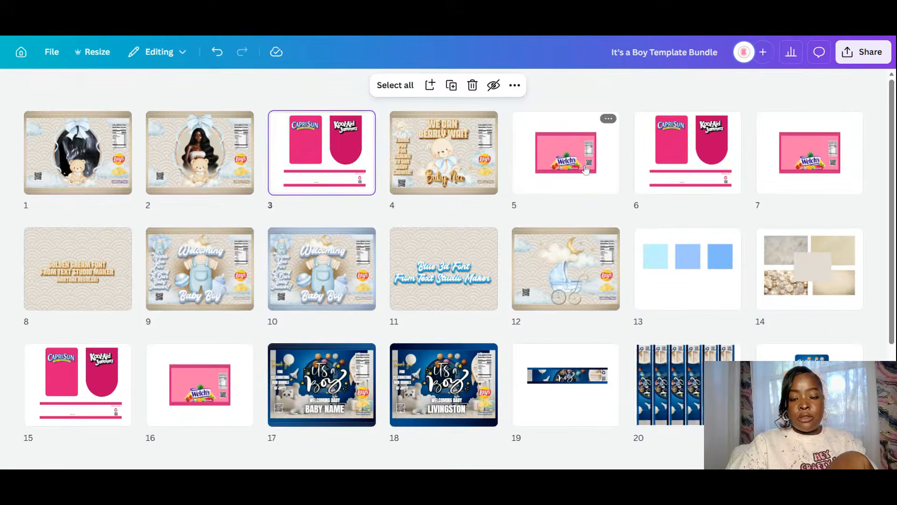
drag(582, 168, 386, 157)
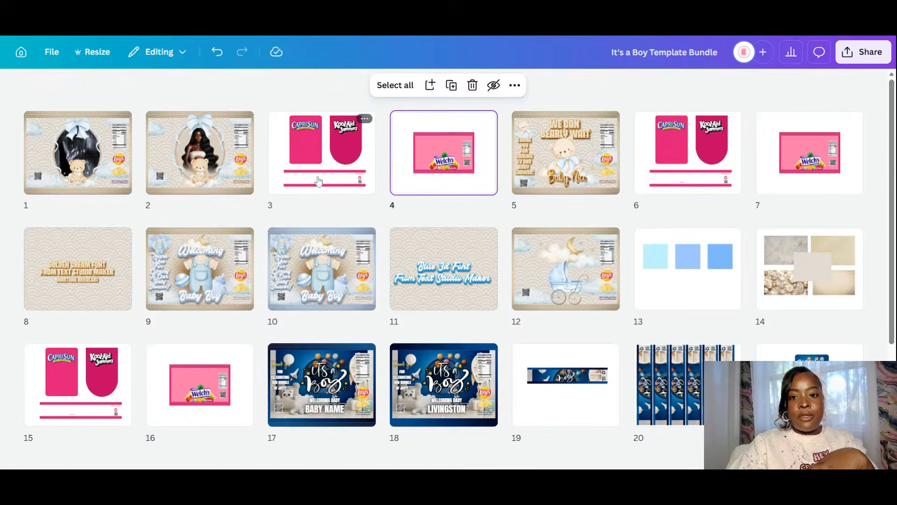
click(242, 161)
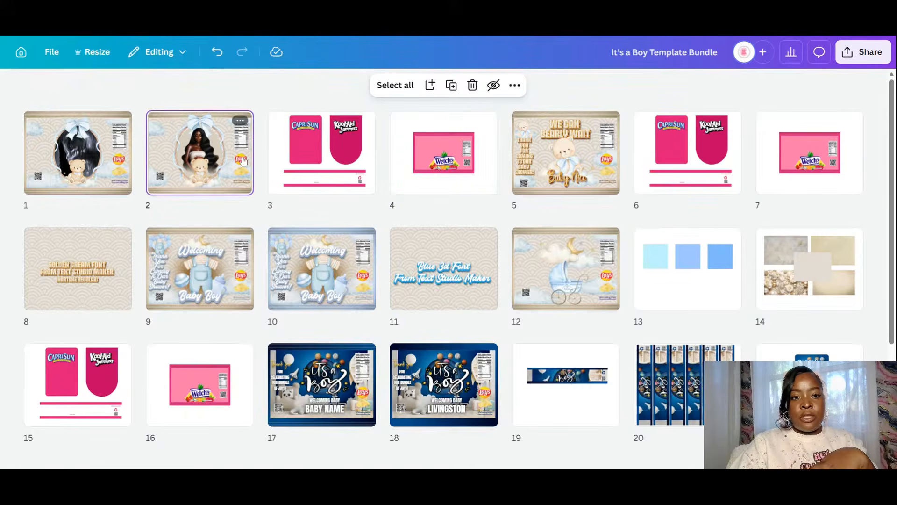
click(243, 162)
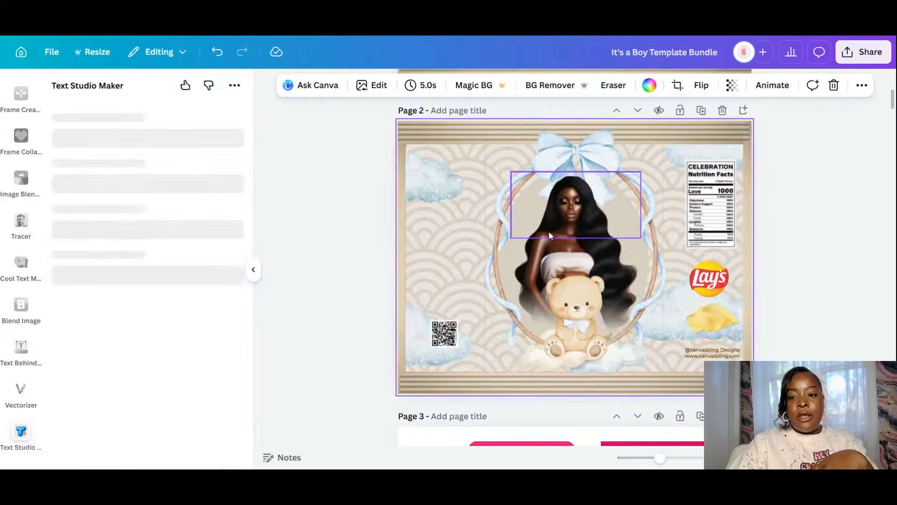
scroll(548, 231, down, 5)
- Fill the CapriSun and Kool-Aid Jammers shapes with the beige wave pattern from recently used elements
scroll(17, 175, up, 2)
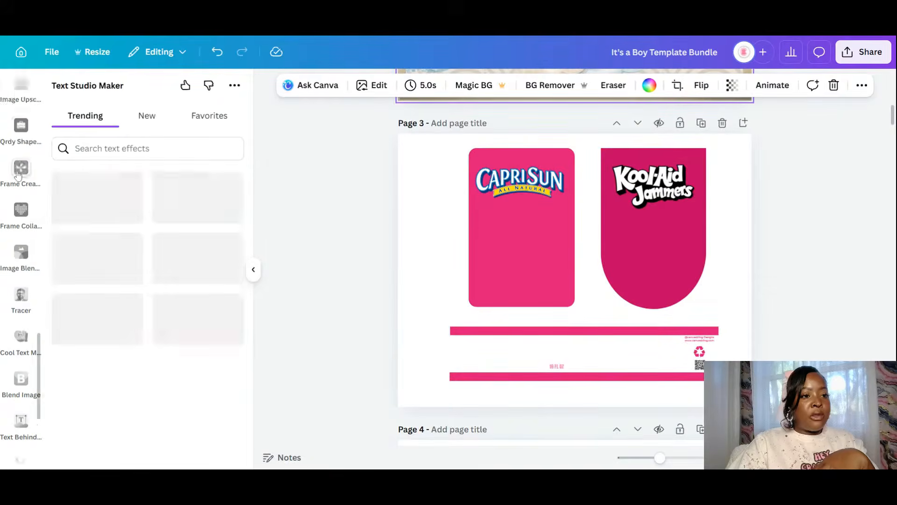
scroll(18, 175, up, 5)
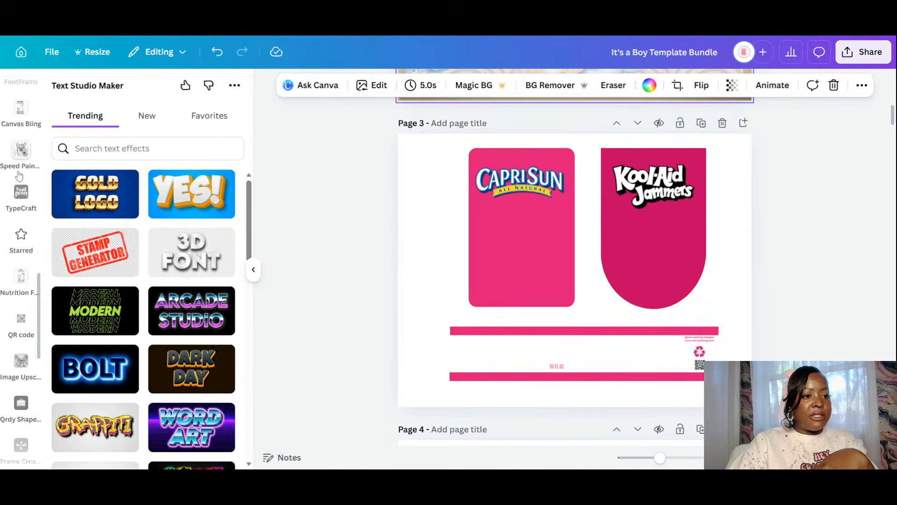
scroll(19, 176, up, 3)
scroll(22, 174, up, 1)
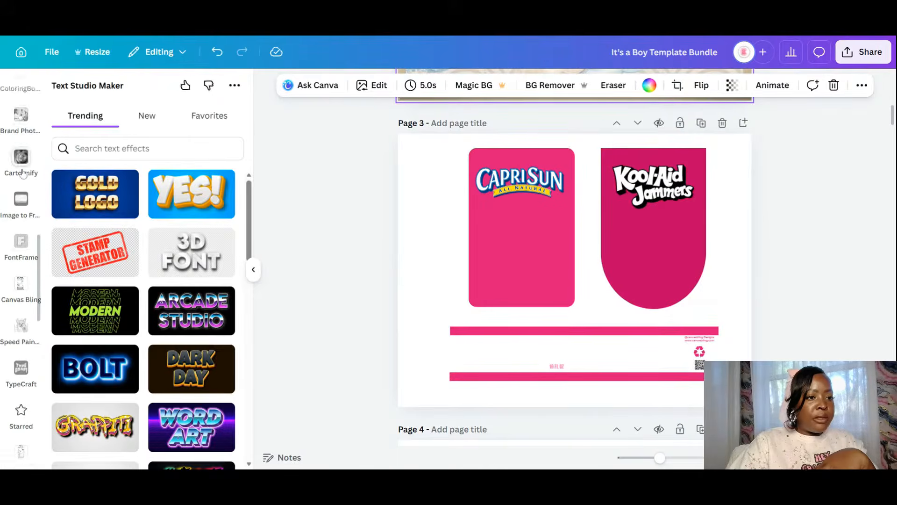
scroll(23, 173, up, 8)
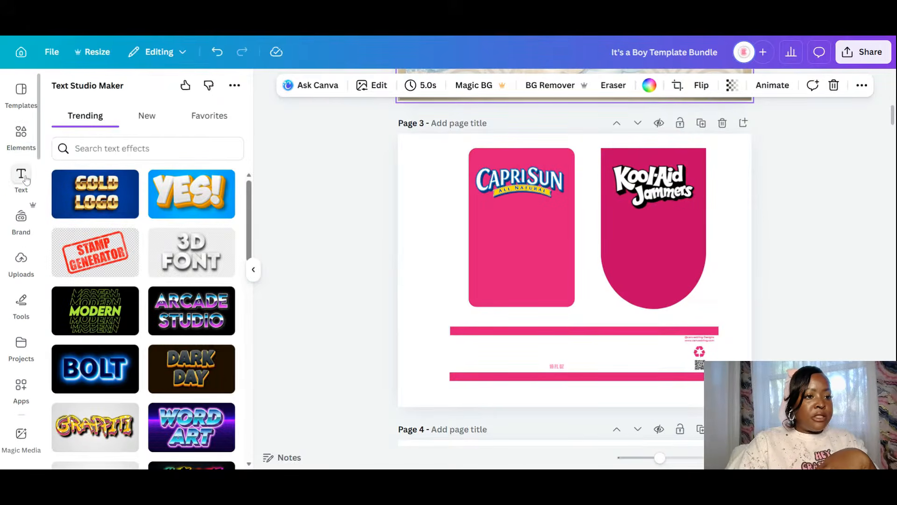
click(21, 133)
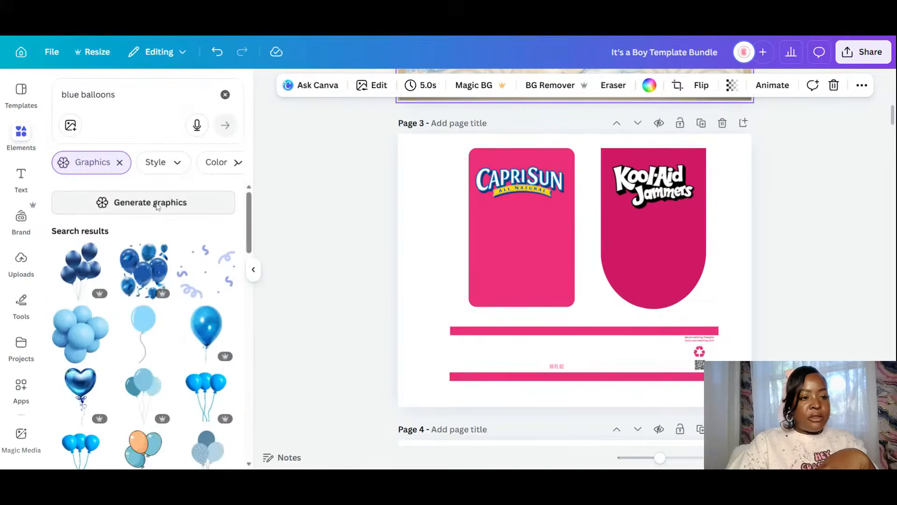
click(225, 95)
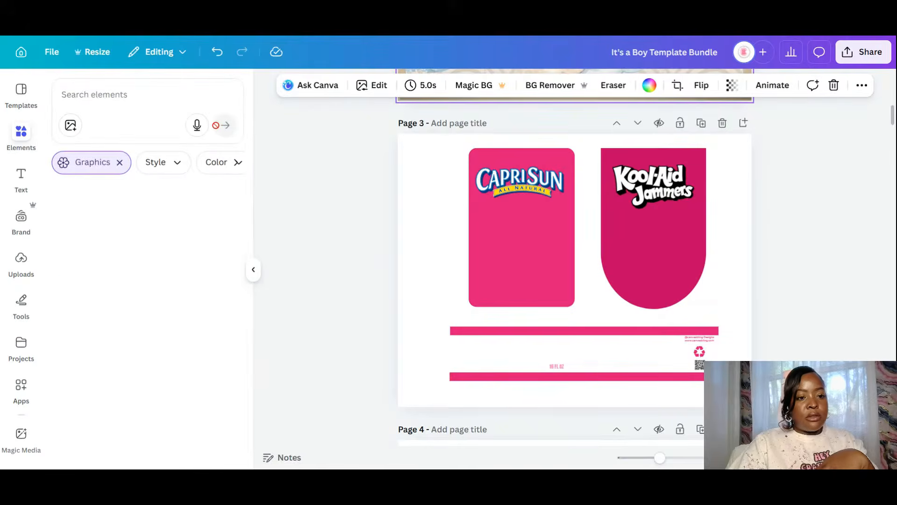
click(223, 227)
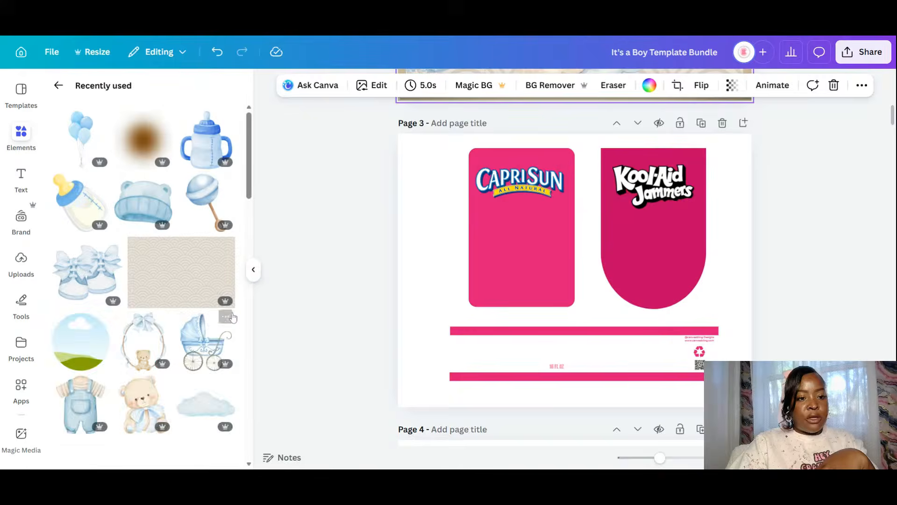
click(181, 272)
drag(573, 286, 657, 222)
click(196, 288)
drag(625, 248, 625, 248)
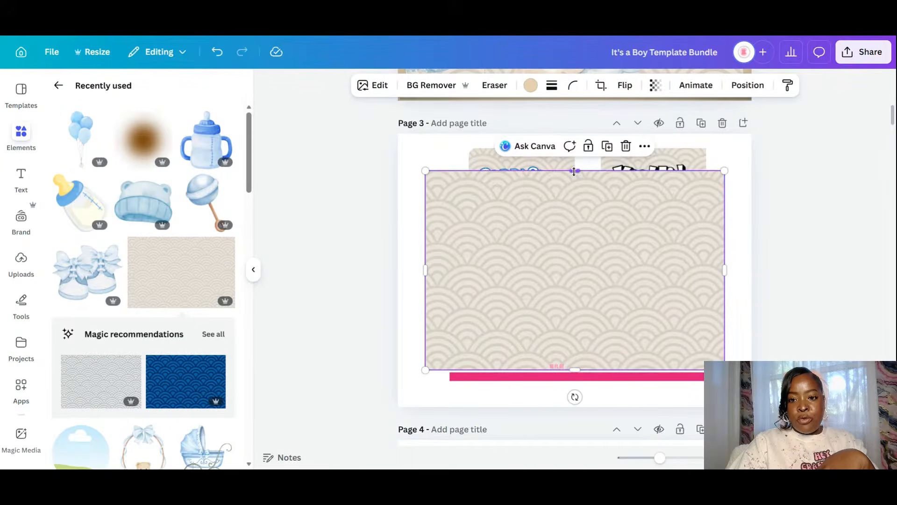
- Size a wave-pattern strip to the bottom label band and send it behind the label
drag(579, 274, 599, 359)
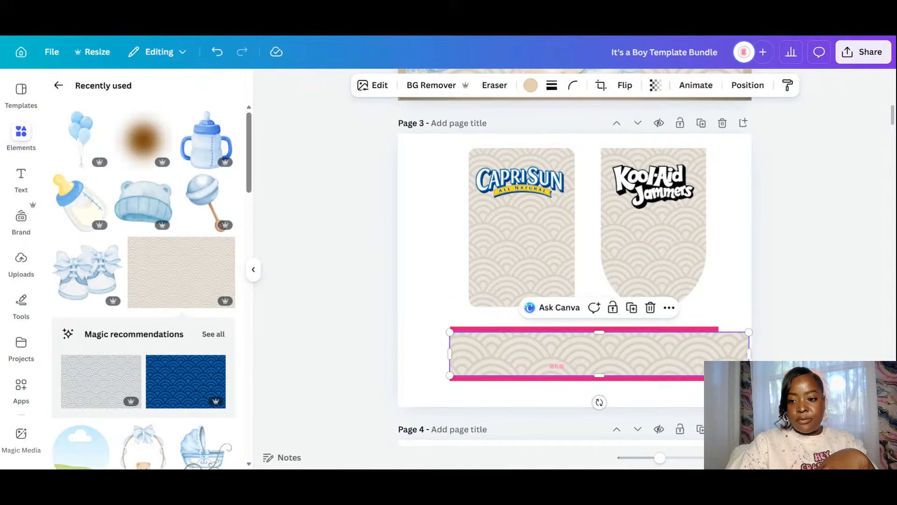
drag(751, 356, 719, 356)
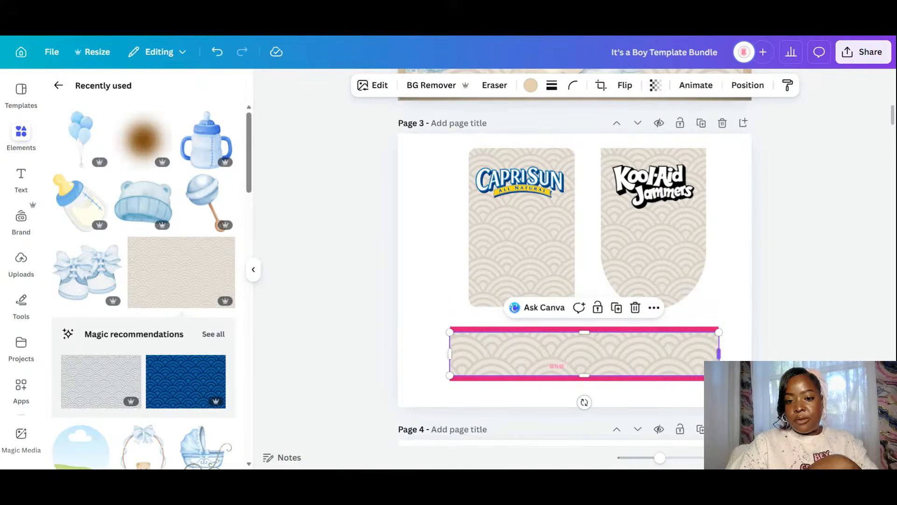
drag(450, 353, 449, 356)
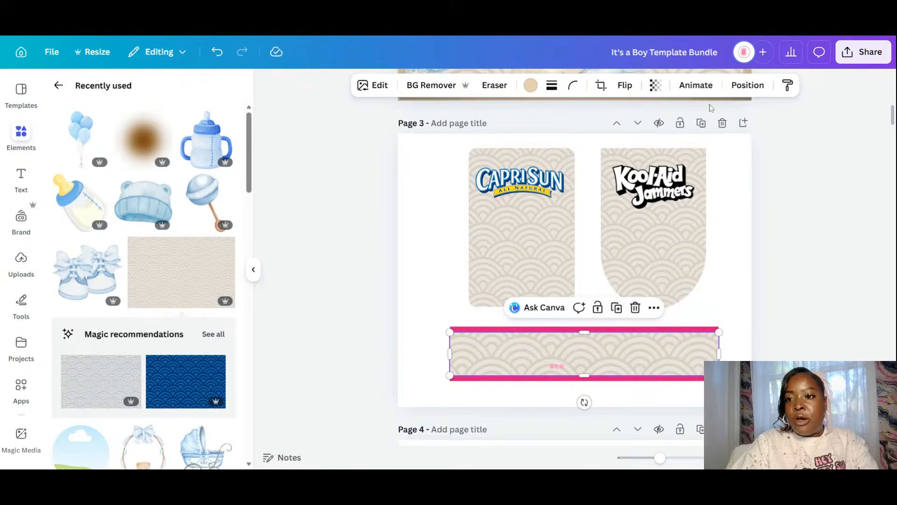
click(748, 85)
click(192, 186)
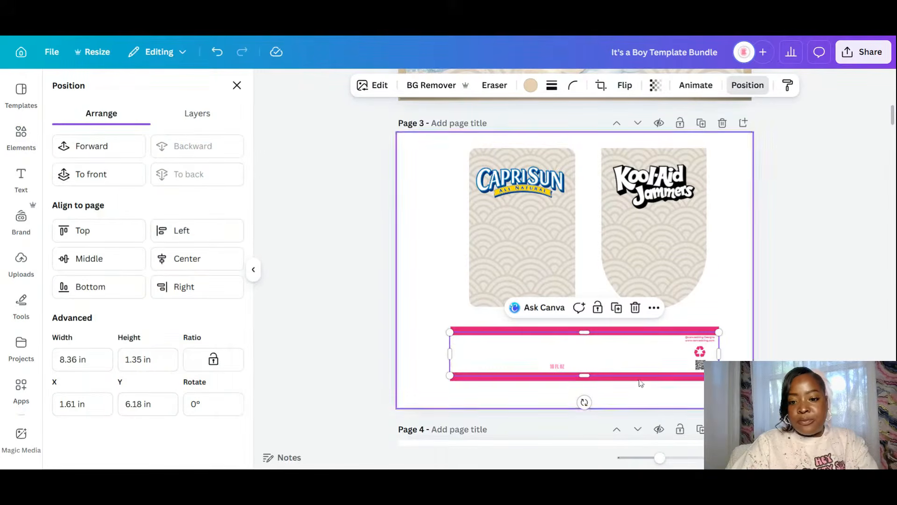
- Ungroup the pink label and delete its white background and sky-and-hills image
click(616, 356)
key(Delete)
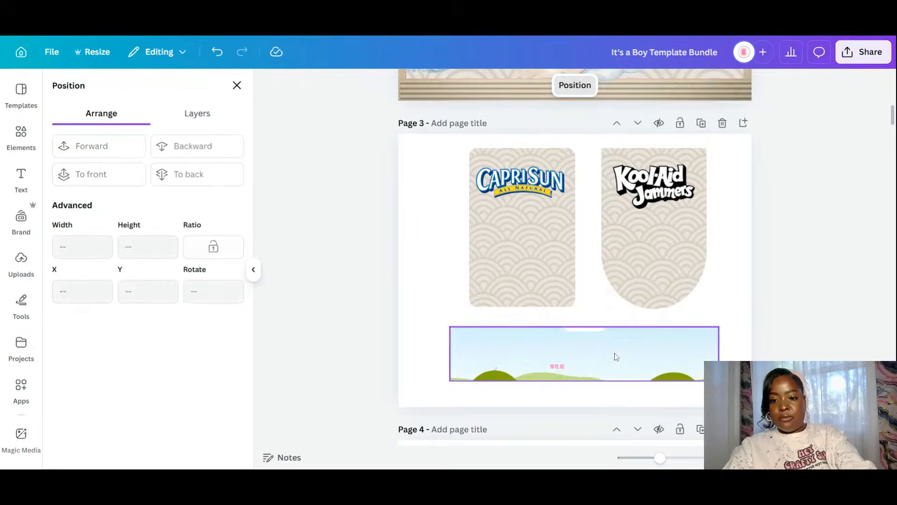
click(223, 58)
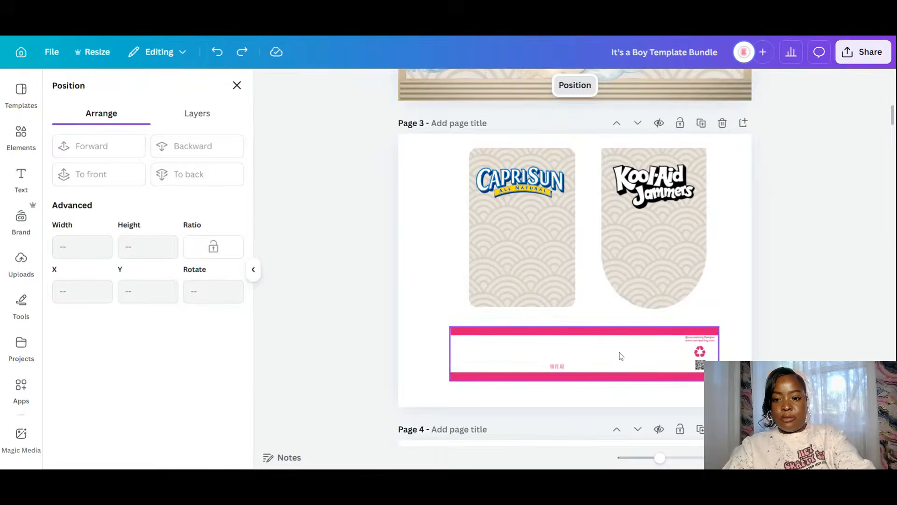
click(620, 356)
key(ctrl+shift+u)
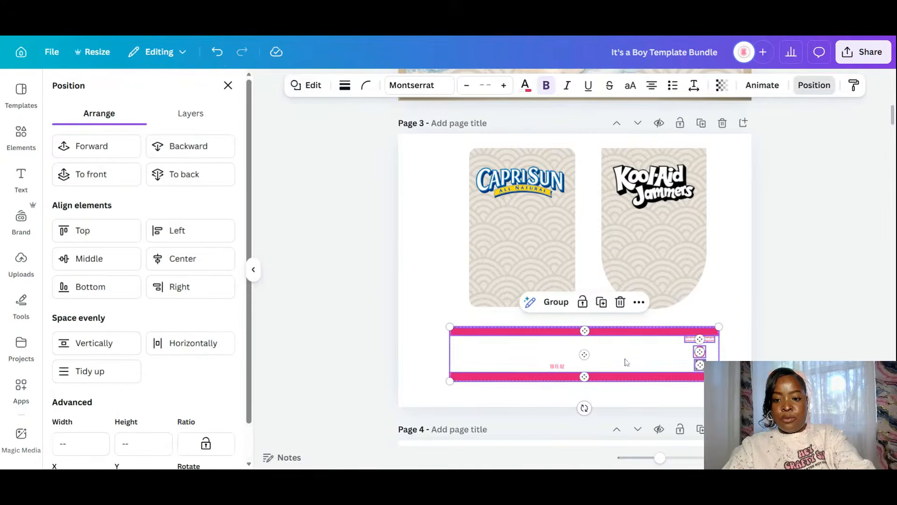
click(629, 370)
key(Delete)
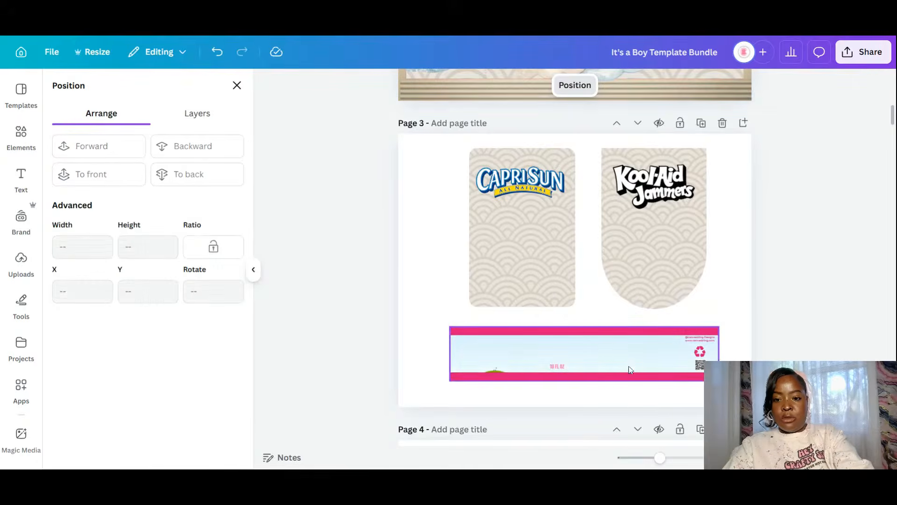
click(602, 362)
key(Delete)
click(746, 336)
scroll(748, 336, down, 2)
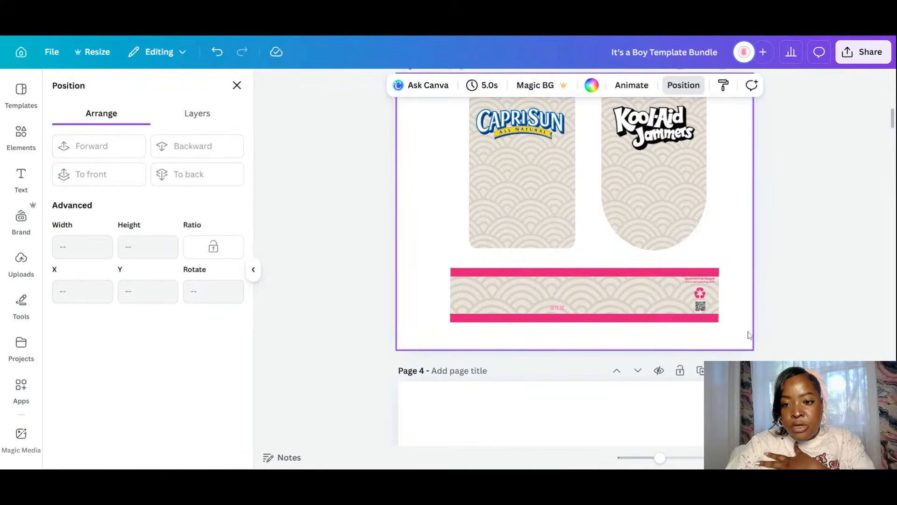
scroll(748, 335, down, 5)
- Add the beige wave pattern over the Welch's label and send it behind the label
click(21, 136)
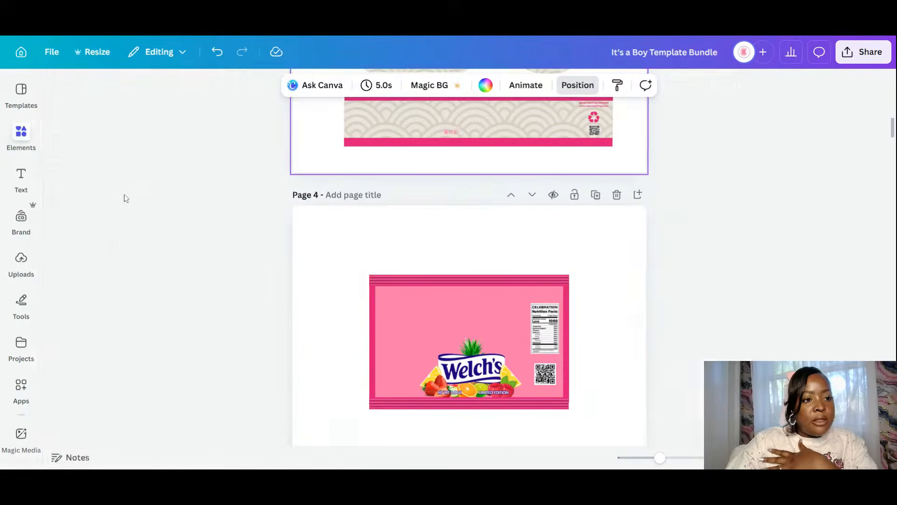
click(171, 279)
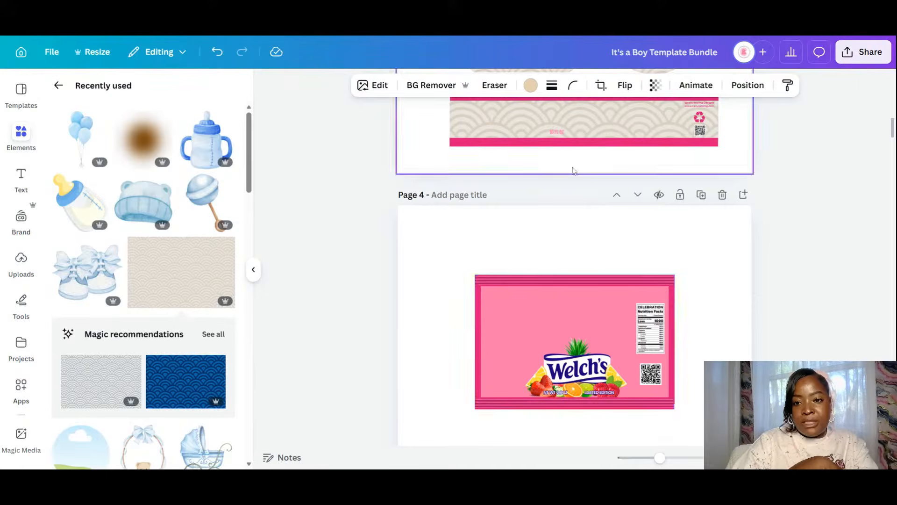
scroll(631, 243, up, 5)
scroll(621, 259, down, 3)
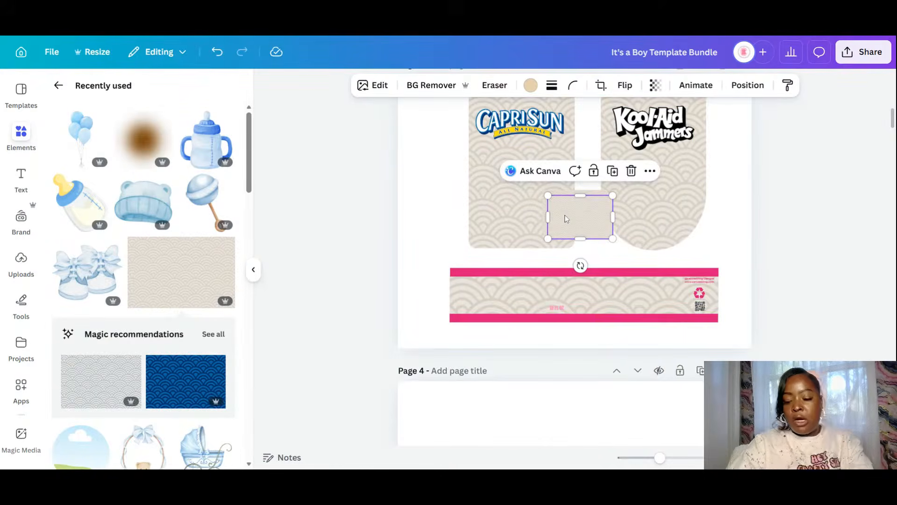
drag(566, 218, 554, 427)
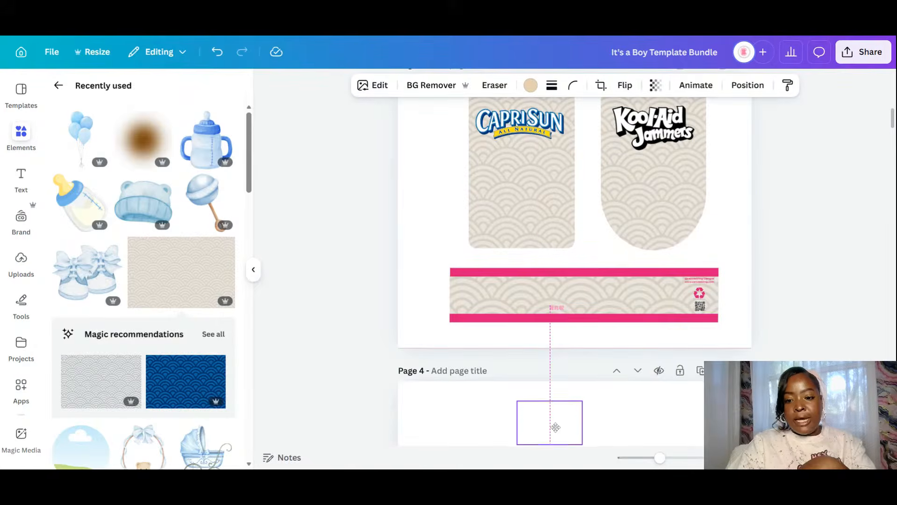
scroll(562, 422, down, 3)
drag(550, 305, 507, 354)
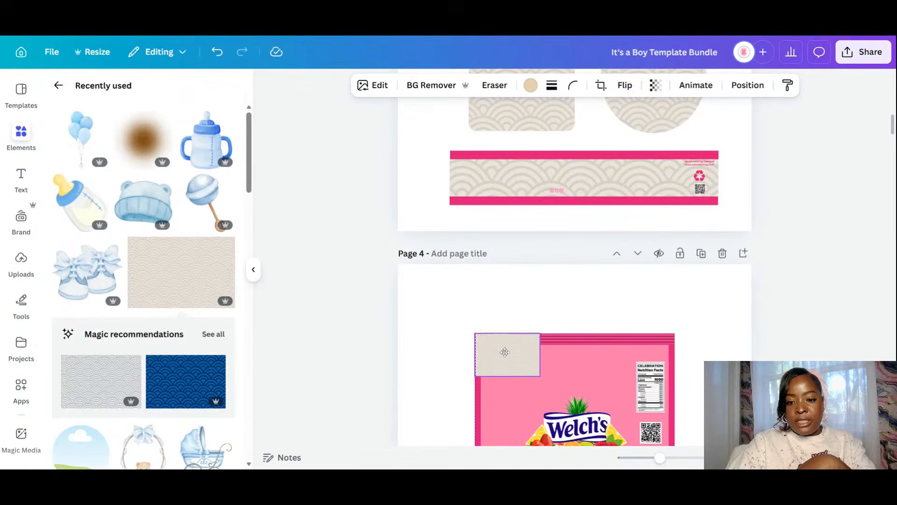
scroll(546, 357, down, 2)
drag(540, 318, 671, 423)
click(748, 85)
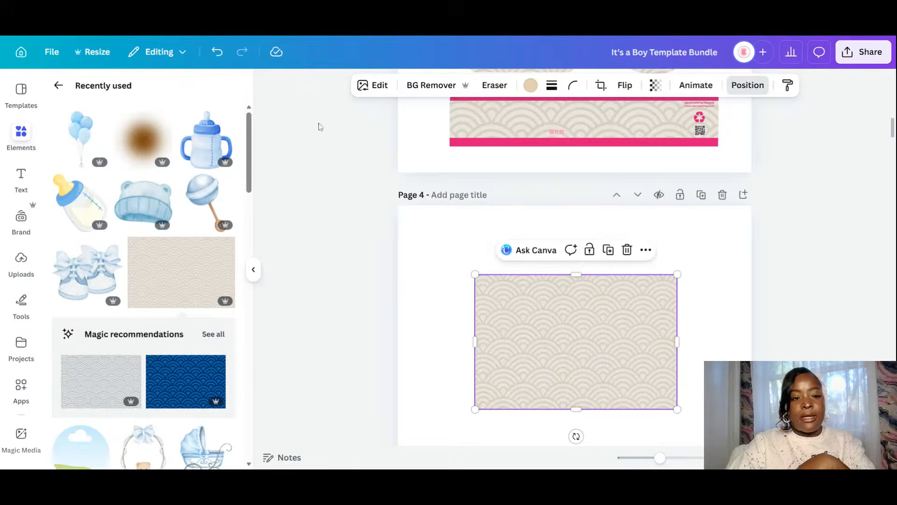
click(195, 155)
- Separate the pink rectangle from the Welch's label group and delete it
click(525, 310)
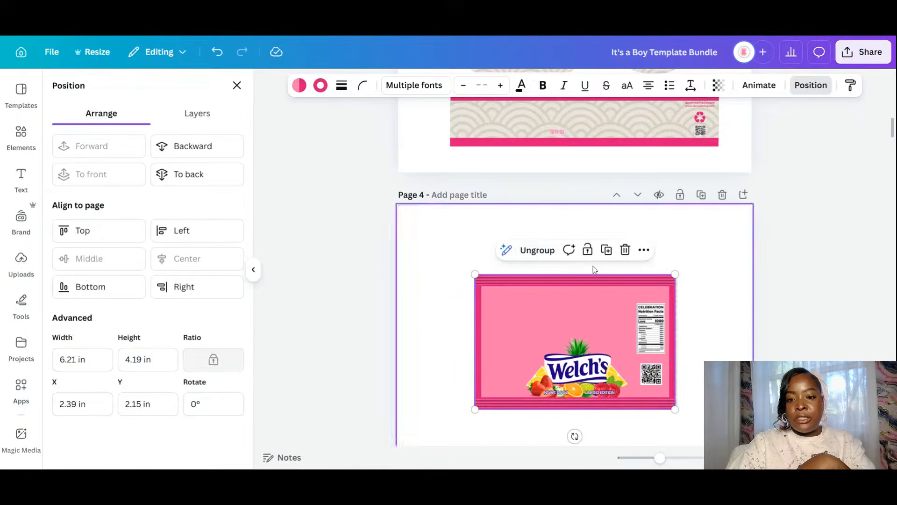
click(537, 250)
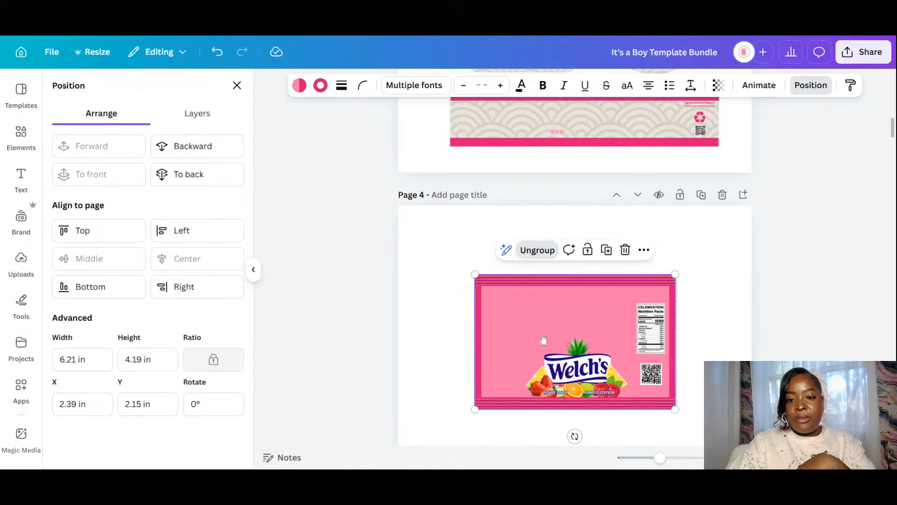
click(518, 318)
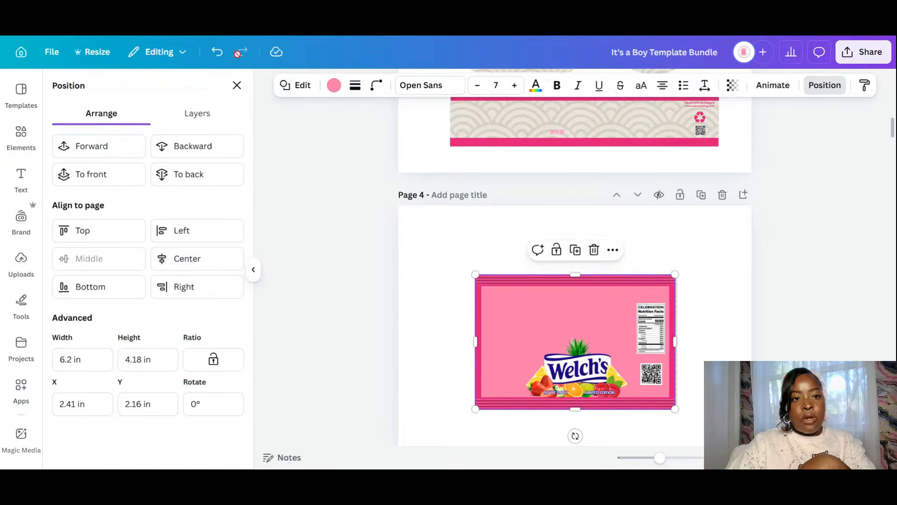
click(217, 53)
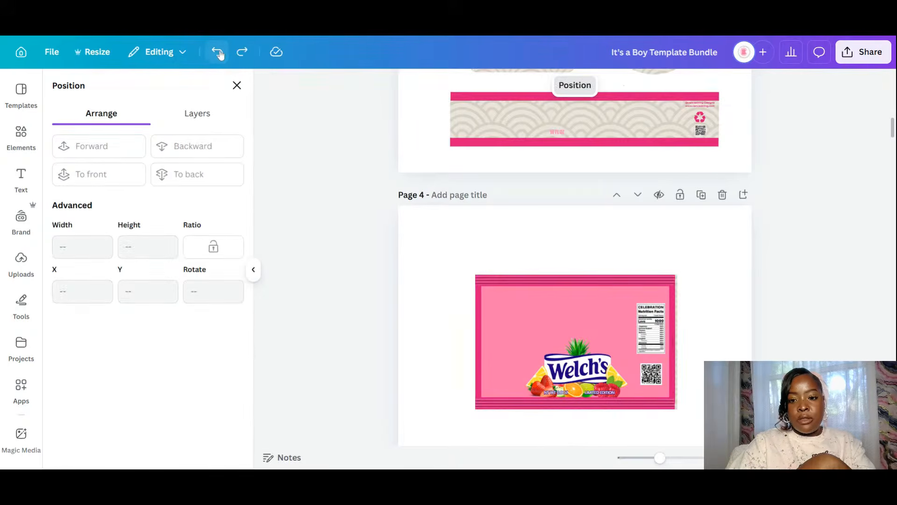
click(589, 374)
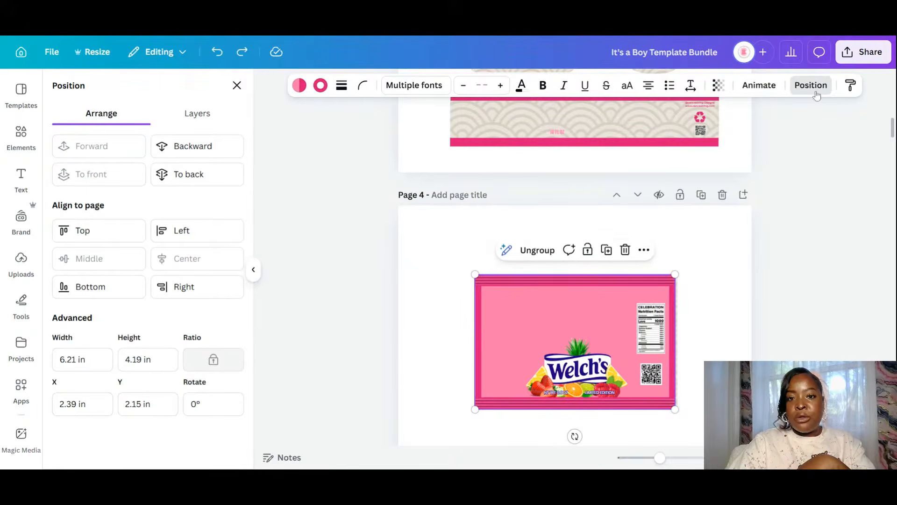
click(210, 123)
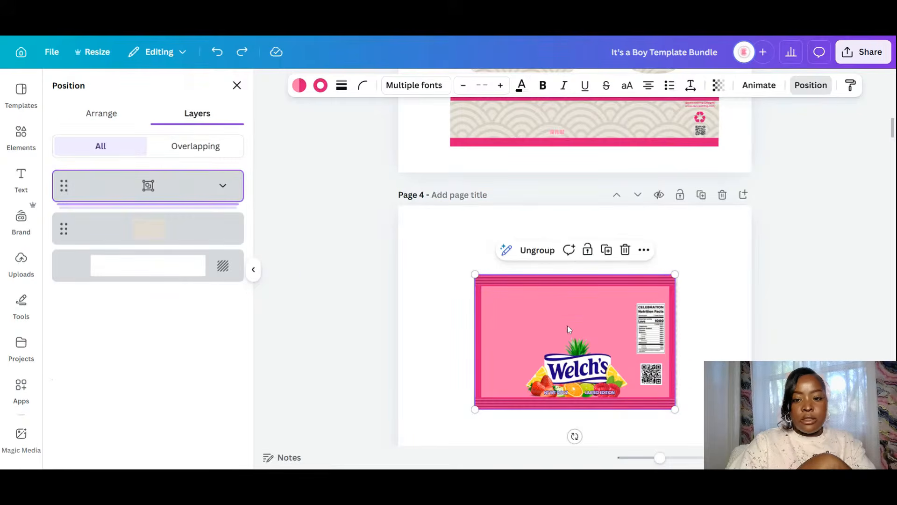
click(514, 312)
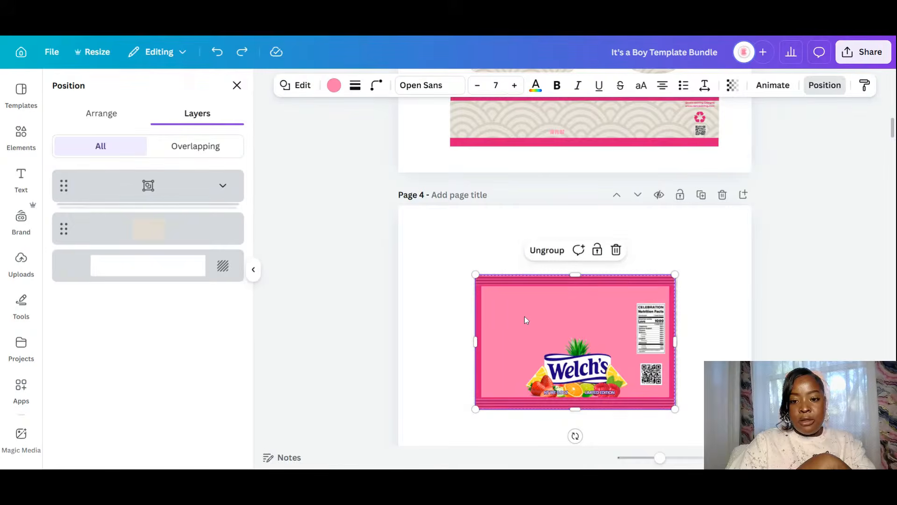
click(547, 250)
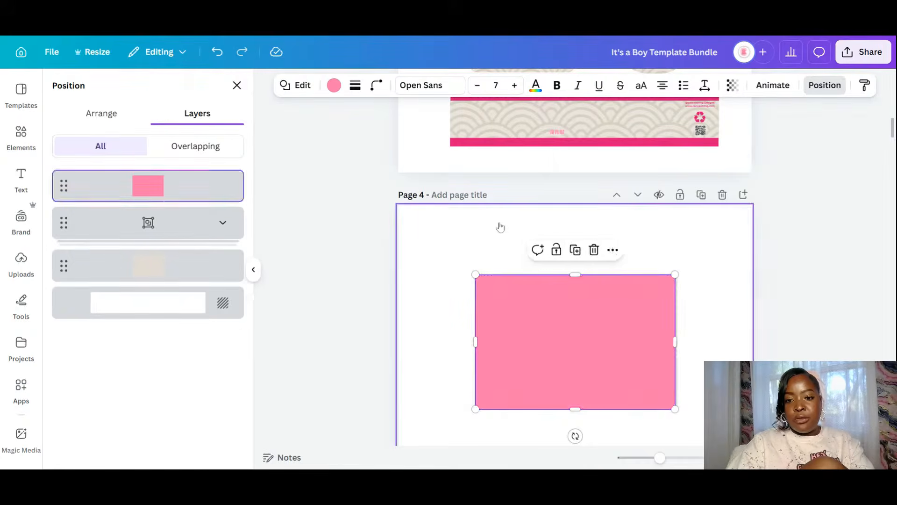
click(499, 226)
click(542, 329)
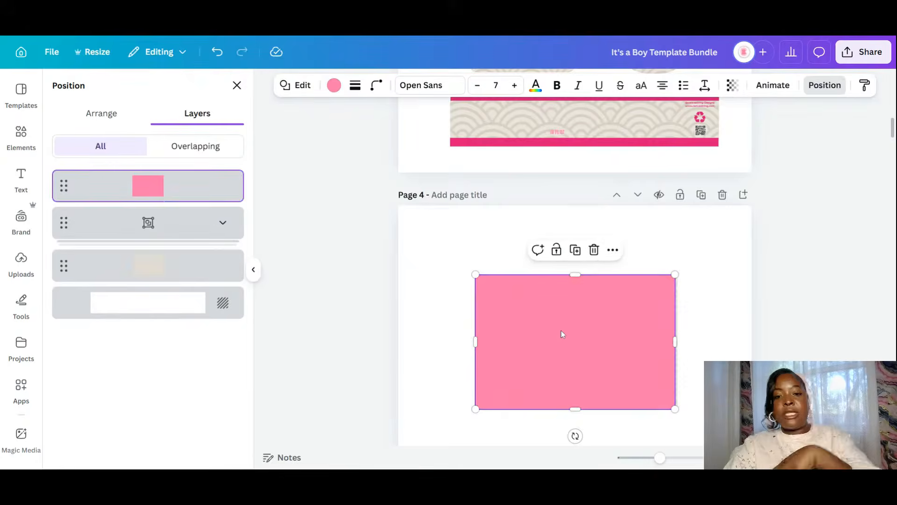
key(Delete)
- Cover the strip label's top pink band with the gold bar and a copy over the bottom bar
click(706, 315)
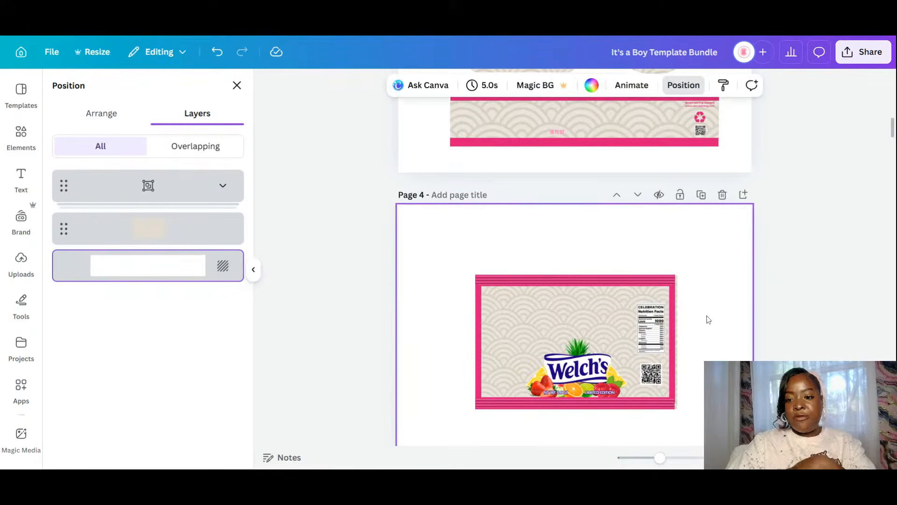
scroll(695, 292, up, 6)
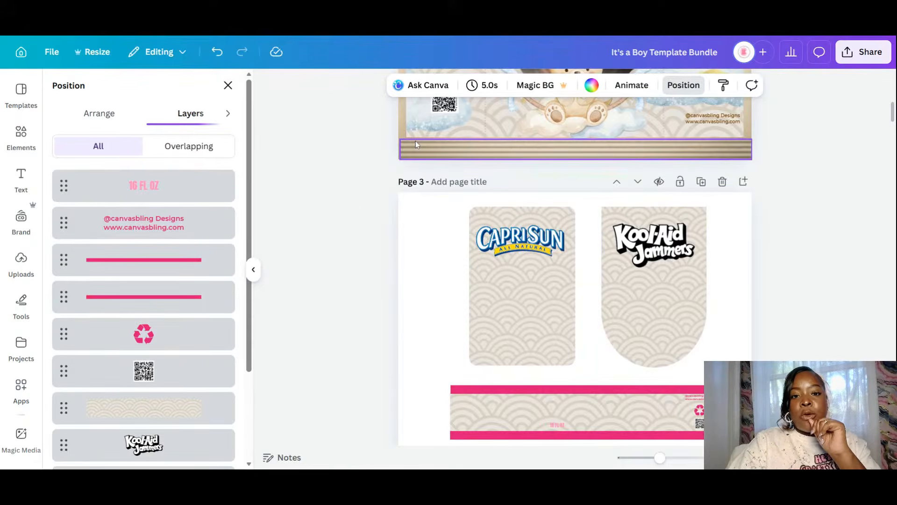
click(566, 157)
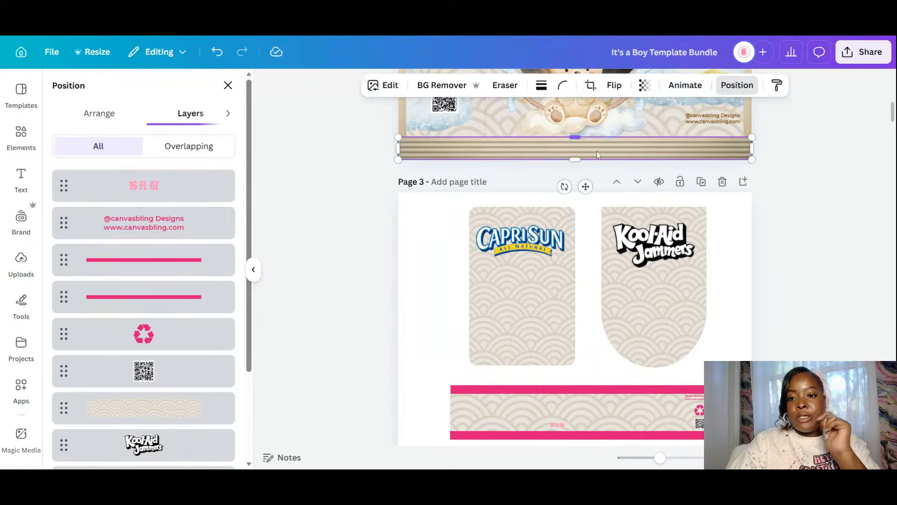
click(611, 155)
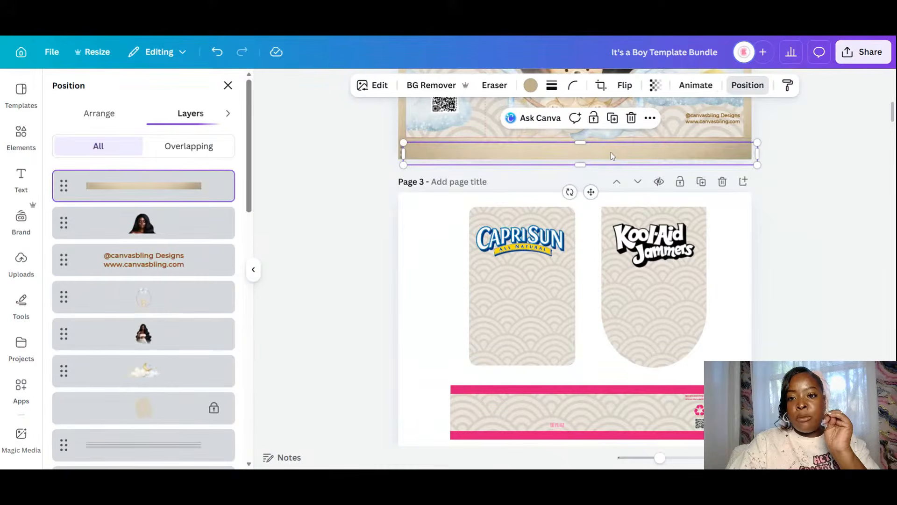
drag(611, 155, 630, 389)
drag(453, 388, 450, 389)
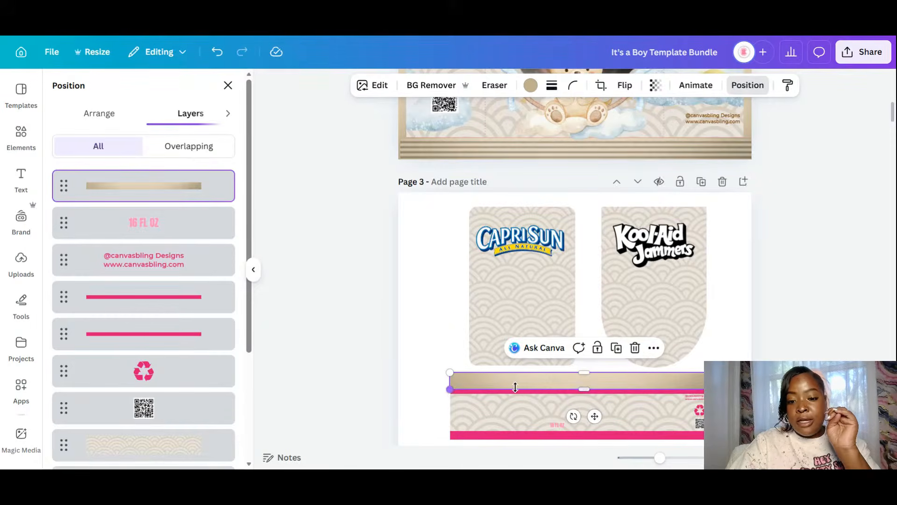
drag(555, 387, 578, 385)
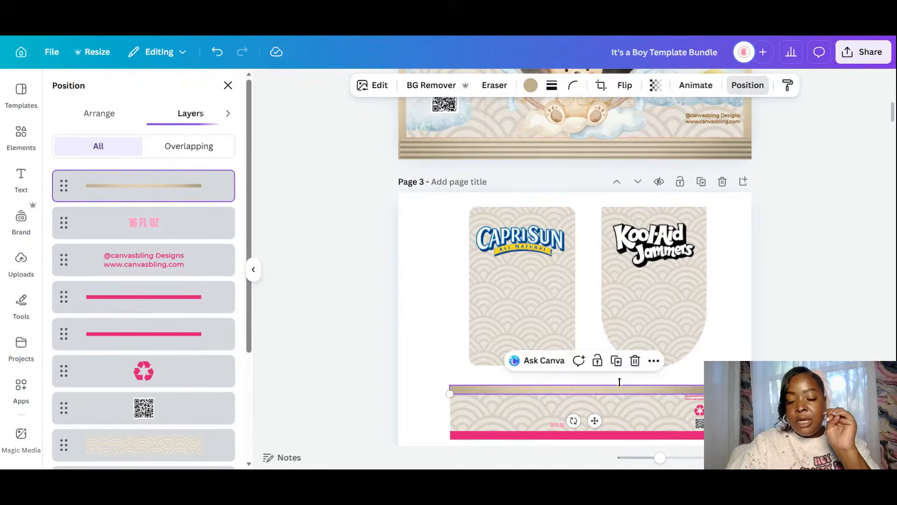
click(615, 363)
drag(599, 426, 595, 465)
- Recolour the recycle icon and the designer credit text blue-grey
scroll(691, 299, down, 3)
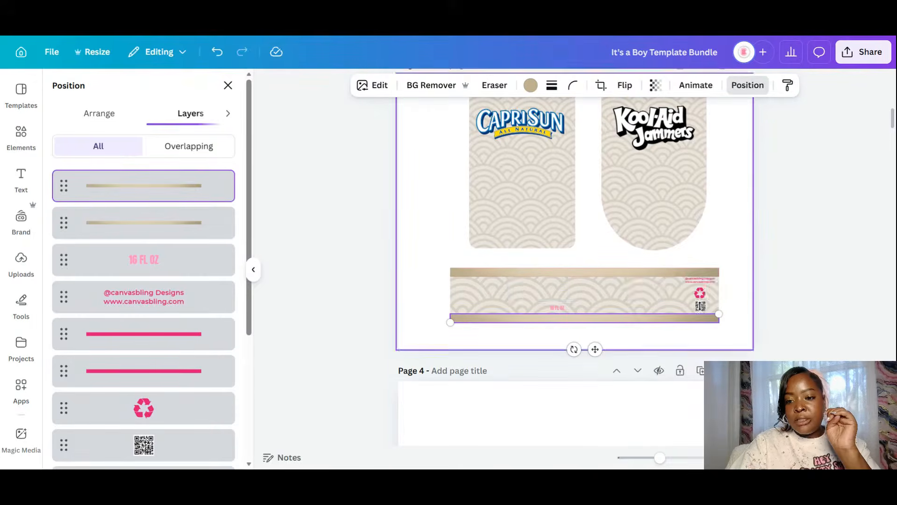
click(699, 293)
click(690, 459)
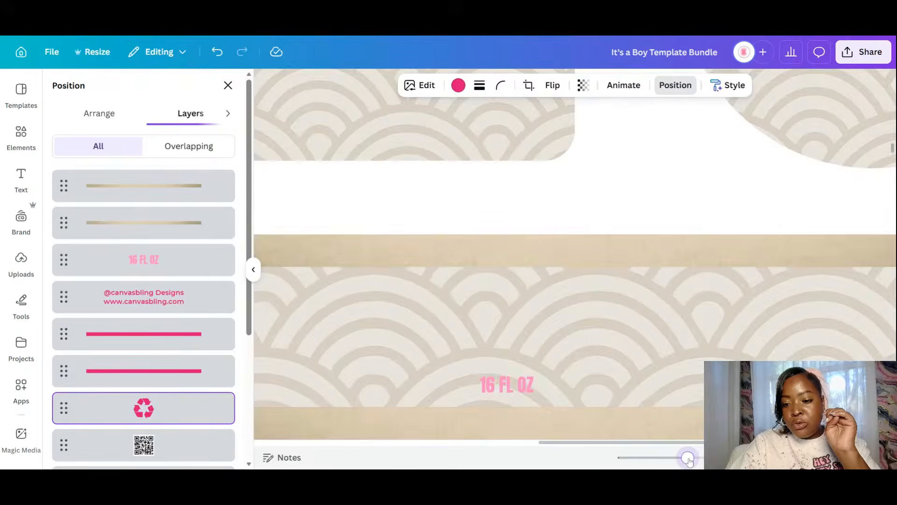
drag(673, 442, 734, 442)
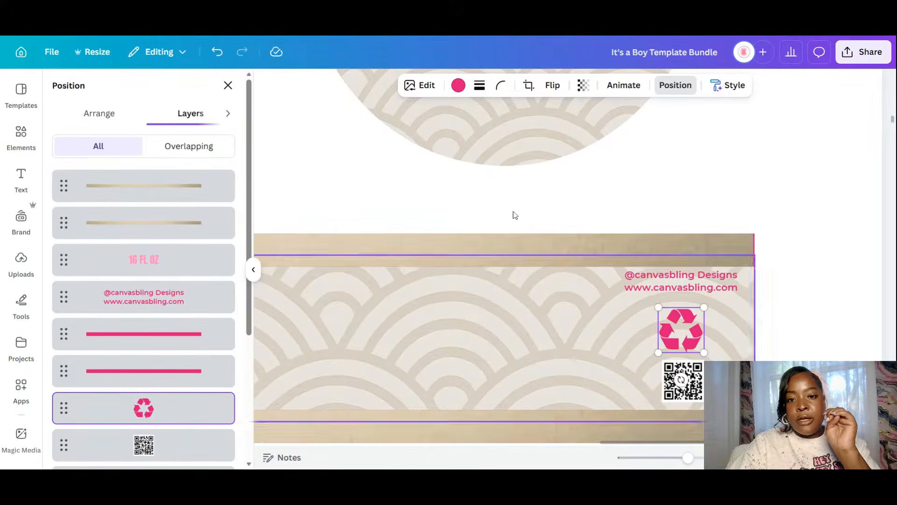
click(458, 85)
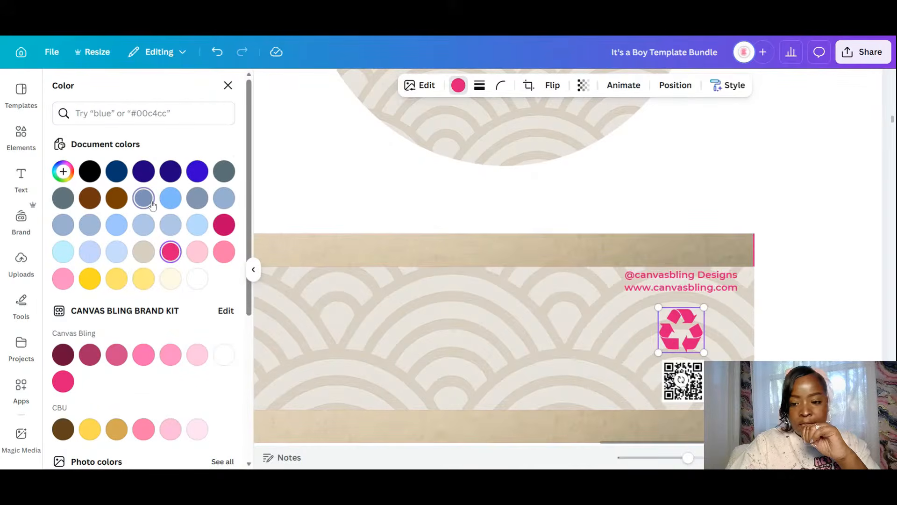
click(152, 203)
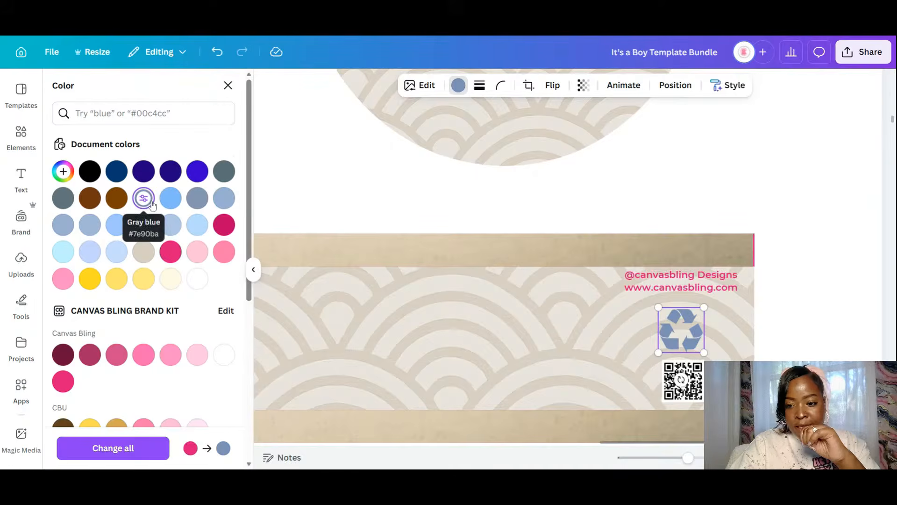
click(681, 281)
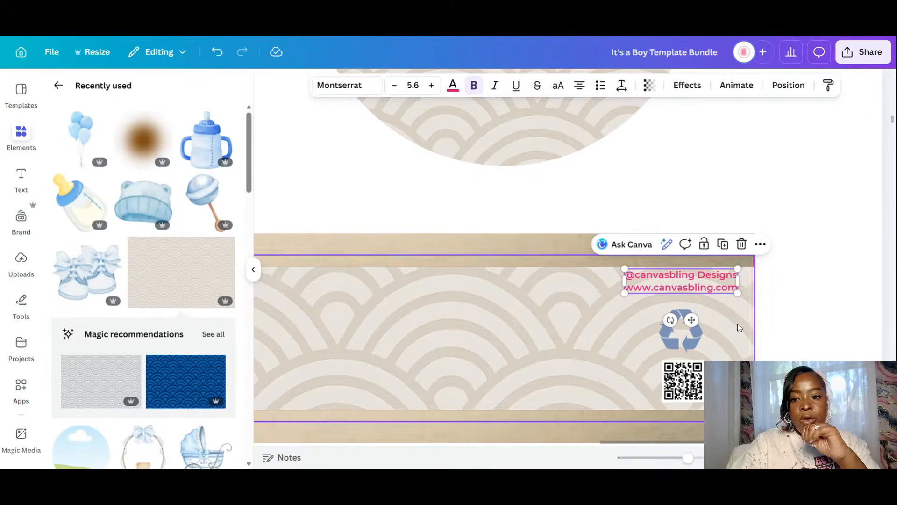
click(453, 84)
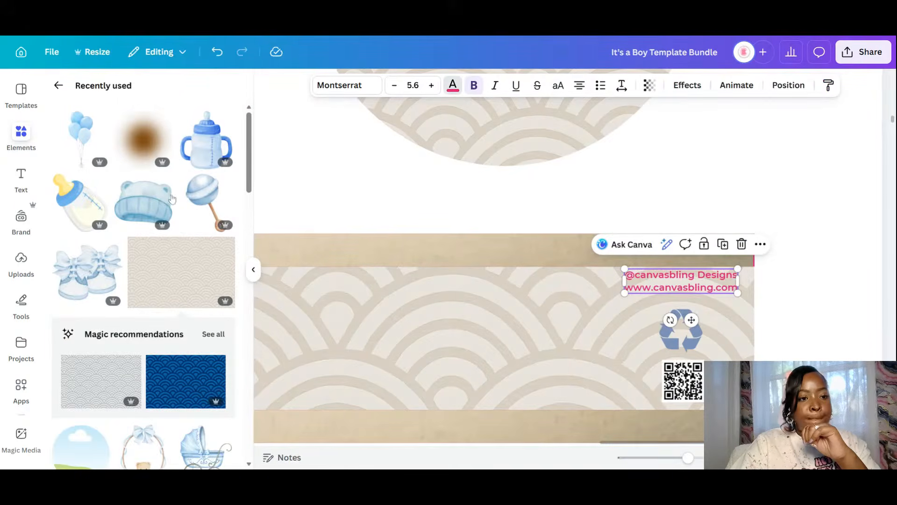
click(145, 200)
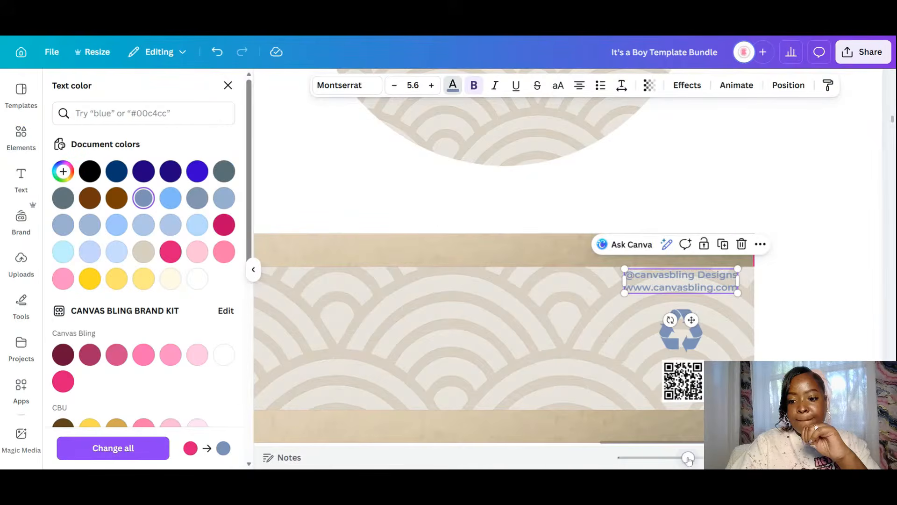
- Delete the pink 16 FL OZ text from the strip label
drag(689, 458, 662, 458)
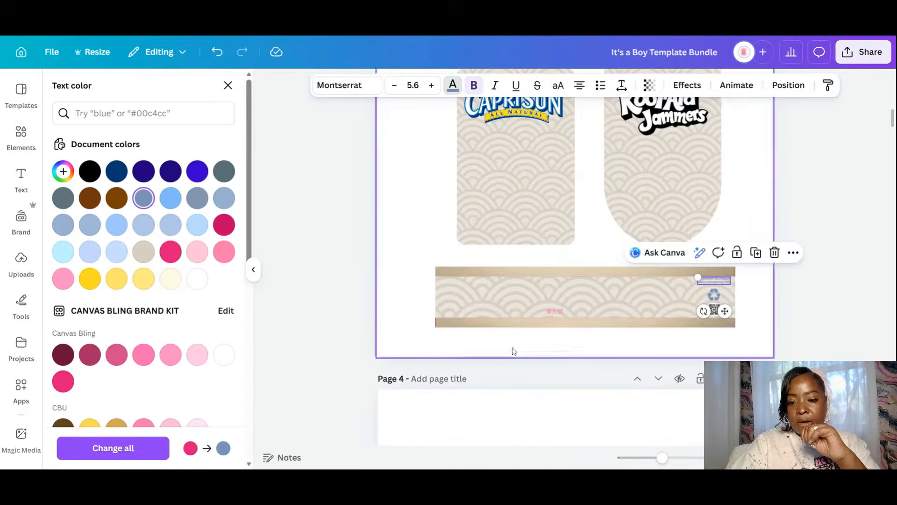
click(560, 316)
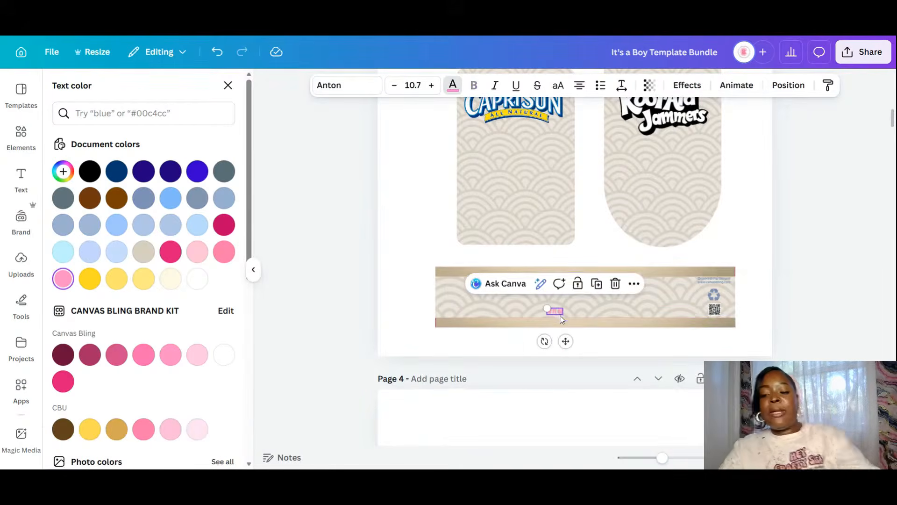
key(Delete)
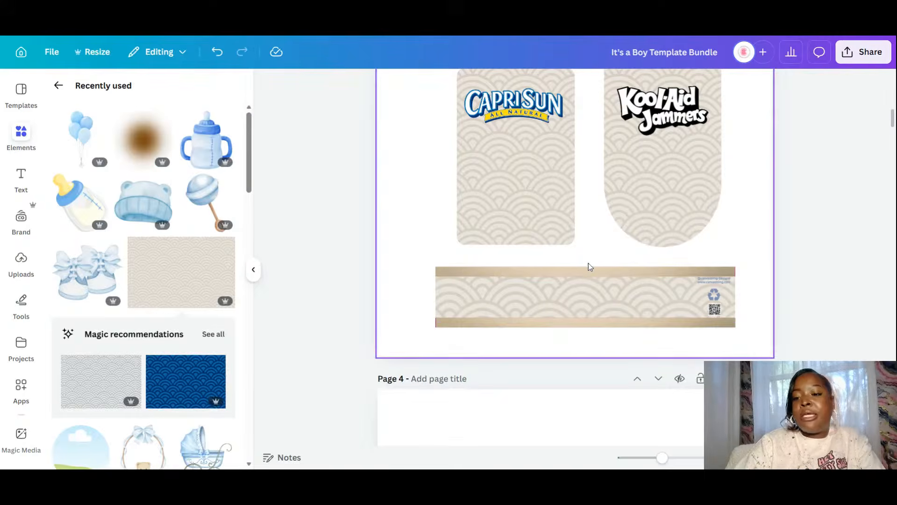
- Move and resize a gold bar onto the Welch's label to cover its pink bar
scroll(589, 267, down, 3)
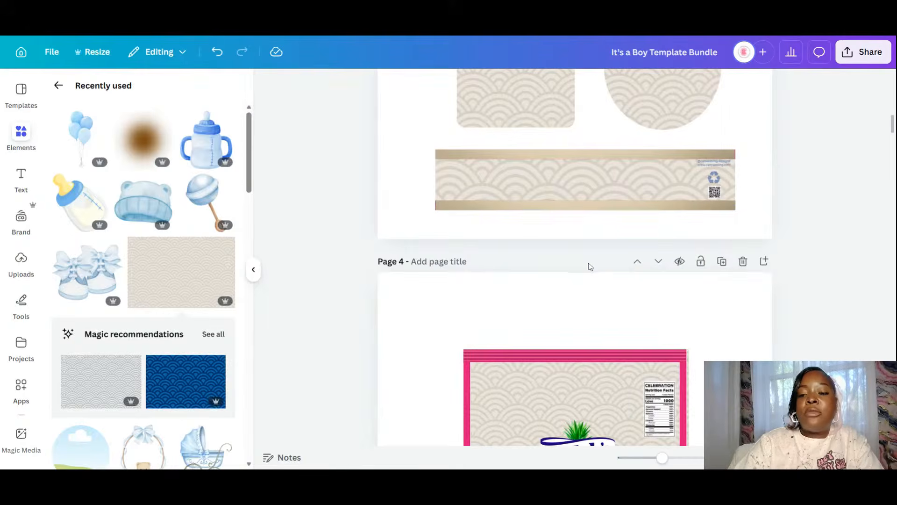
scroll(587, 262, down, 2)
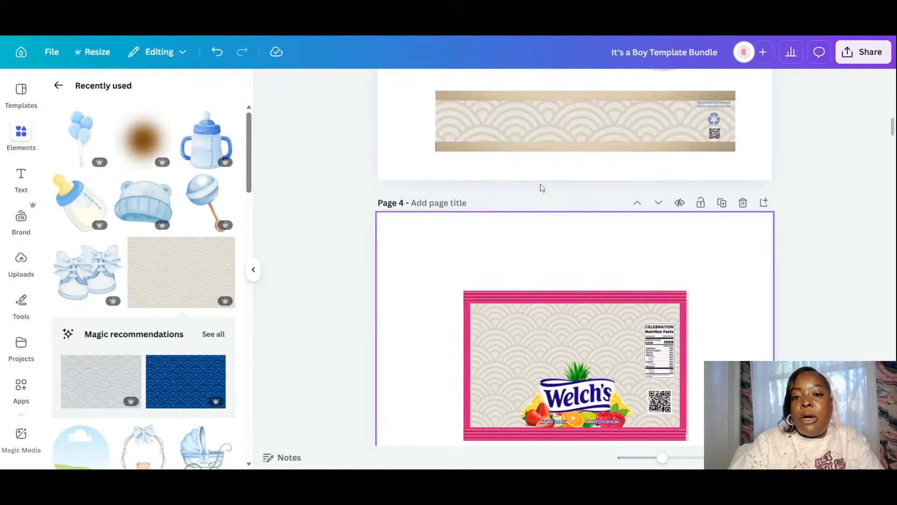
click(508, 149)
drag(596, 178, 602, 184)
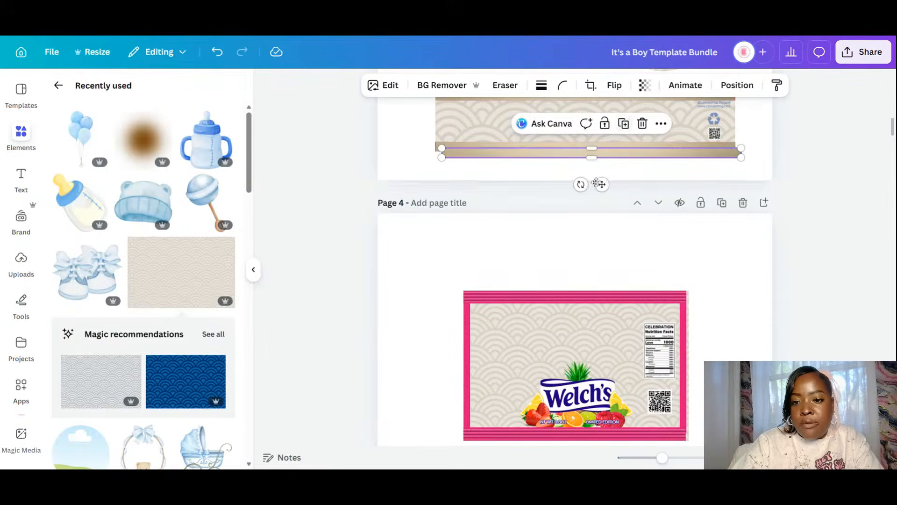
drag(600, 232, 619, 322)
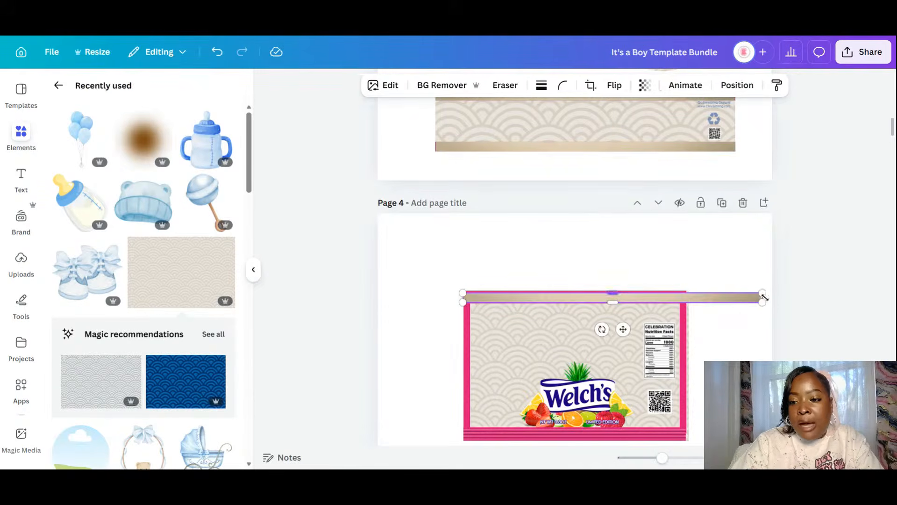
drag(719, 288, 687, 290)
drag(559, 291, 558, 289)
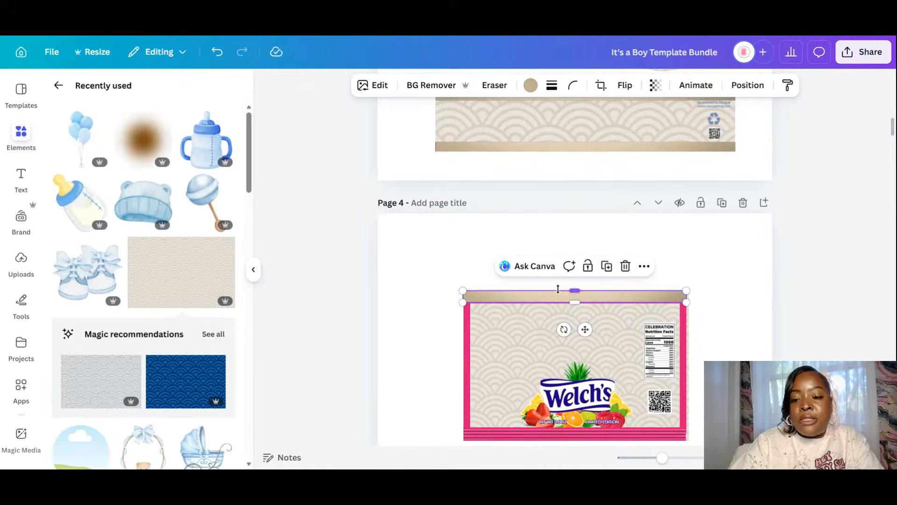
drag(582, 329, 584, 462)
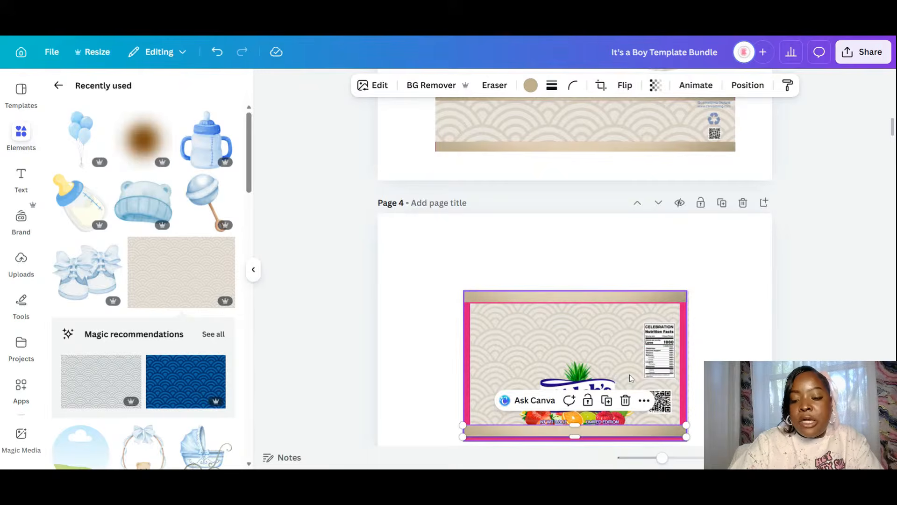
scroll(630, 377, down, 3)
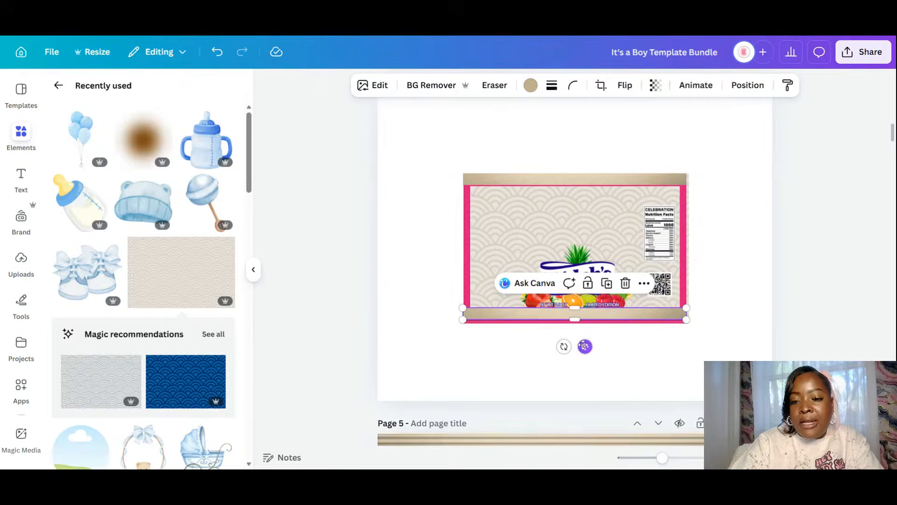
drag(584, 345, 583, 344)
- Align the beige top bar with the page edge and make it slightly taller
drag(663, 458, 677, 460)
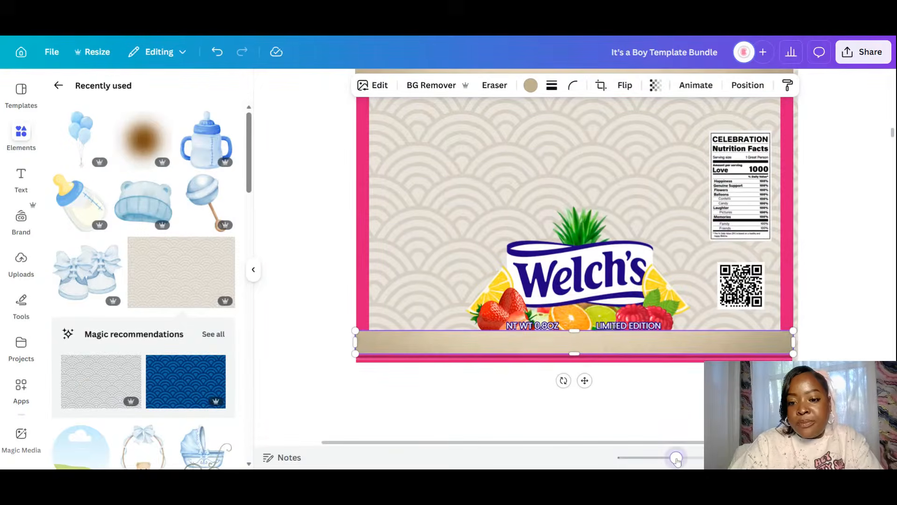
drag(588, 343, 574, 362)
scroll(595, 234, down, 15)
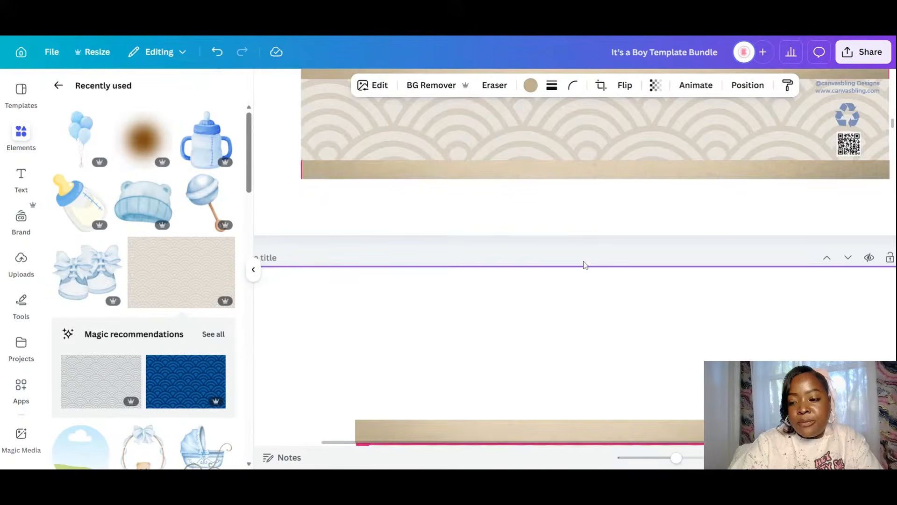
scroll(581, 258, down, 3)
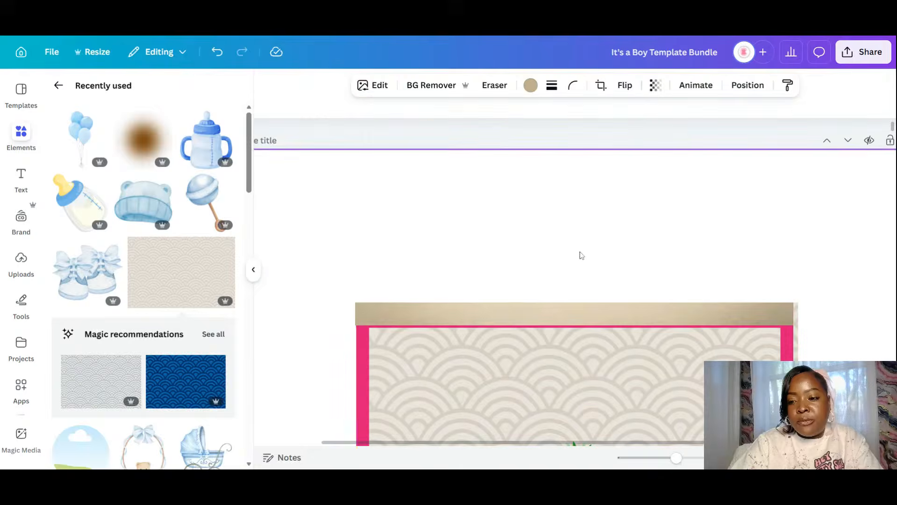
click(759, 354)
click(797, 343)
drag(797, 342, 791, 343)
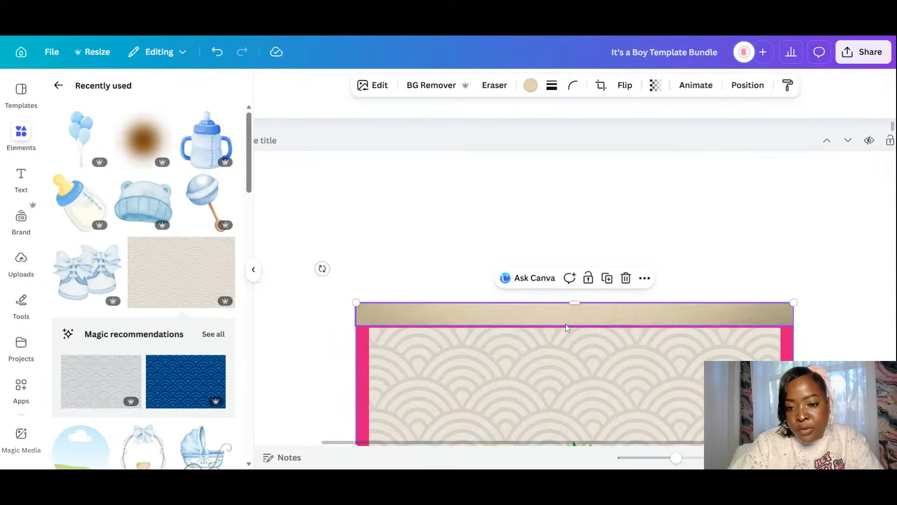
drag(574, 326, 575, 329)
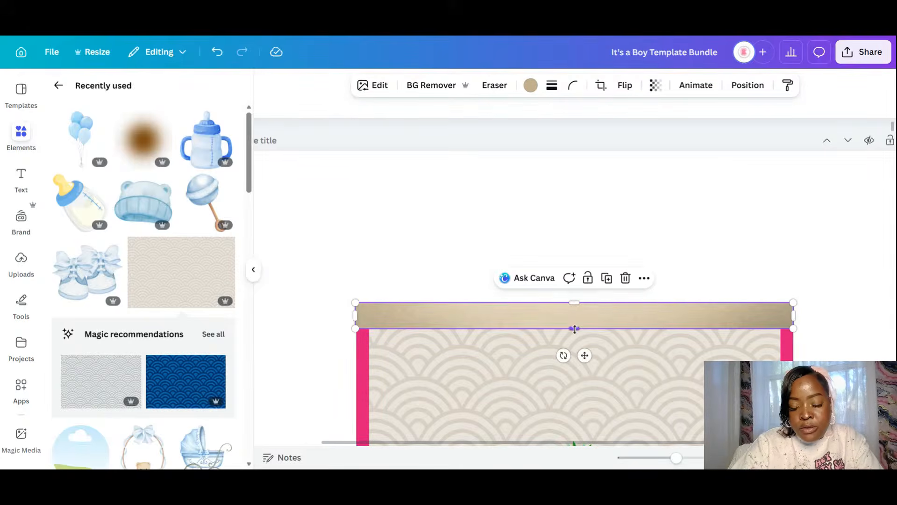
- Duplicate the top bar, rotate it vertical, and fit it over the left pink edge
scroll(545, 235, down, 5)
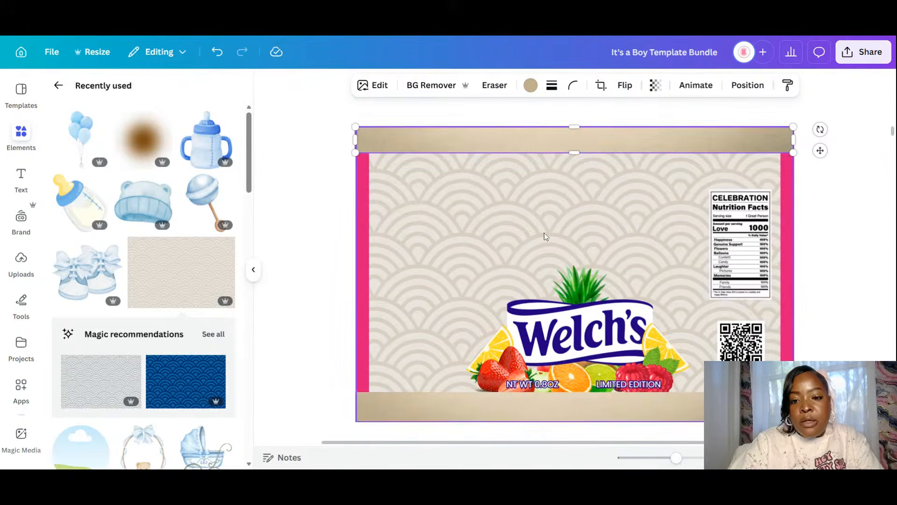
key(ctrl+d)
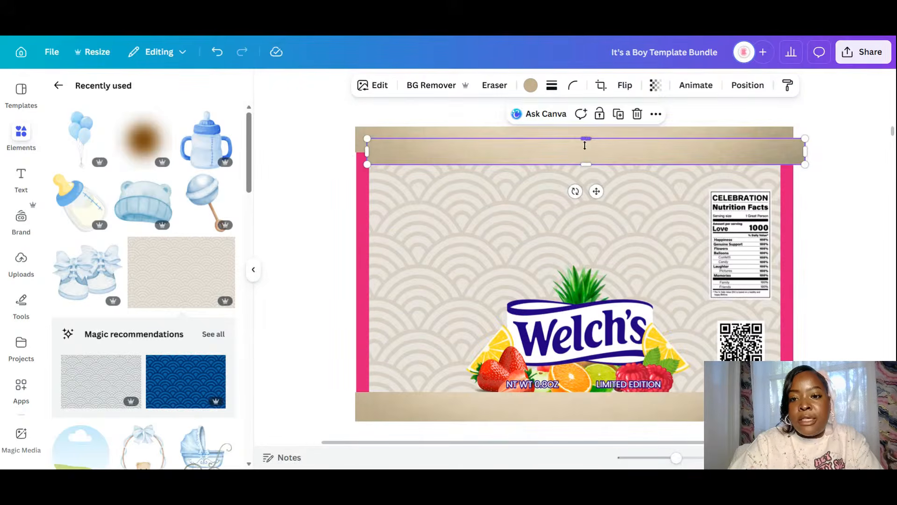
drag(585, 145, 583, 149)
drag(575, 190, 707, 168)
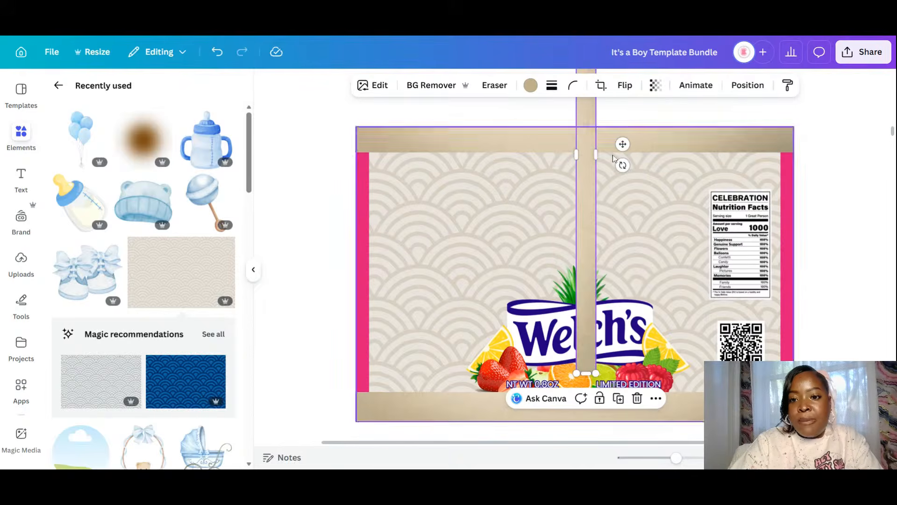
drag(578, 187, 356, 211)
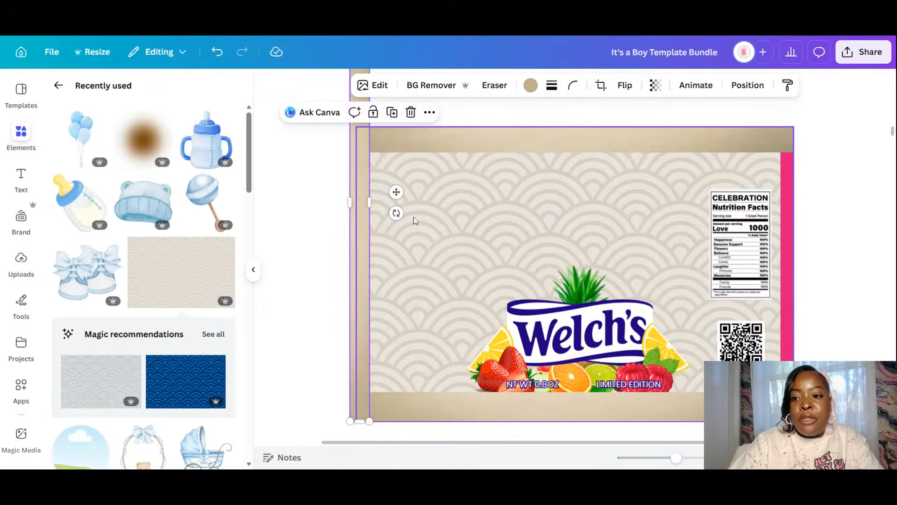
scroll(415, 220, up, 3)
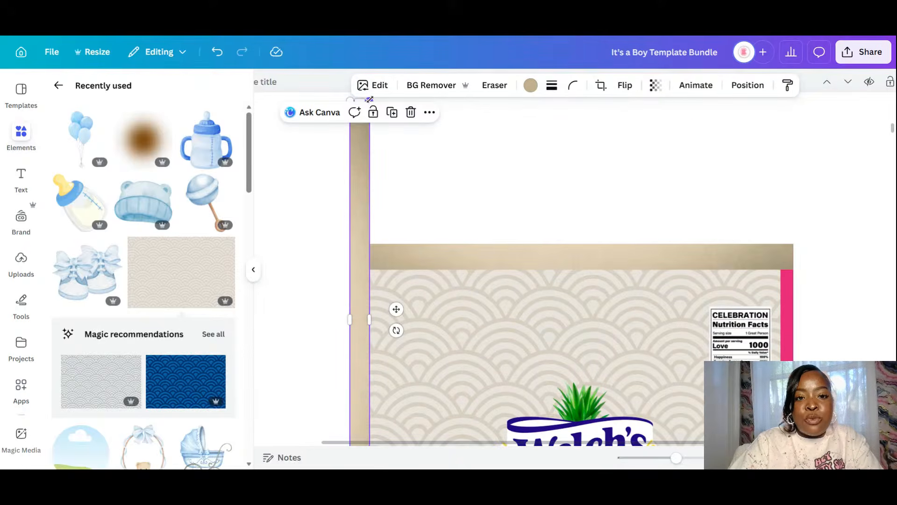
drag(369, 101, 382, 242)
drag(359, 294, 366, 290)
- Duplicate the vertical bar and move the copy over the right pink edge
scroll(424, 275, down, 2)
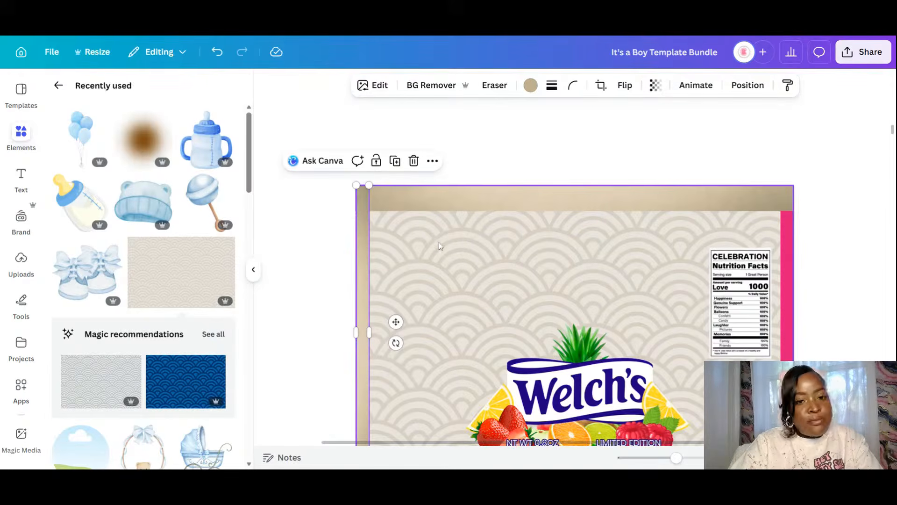
scroll(423, 206, down, 2)
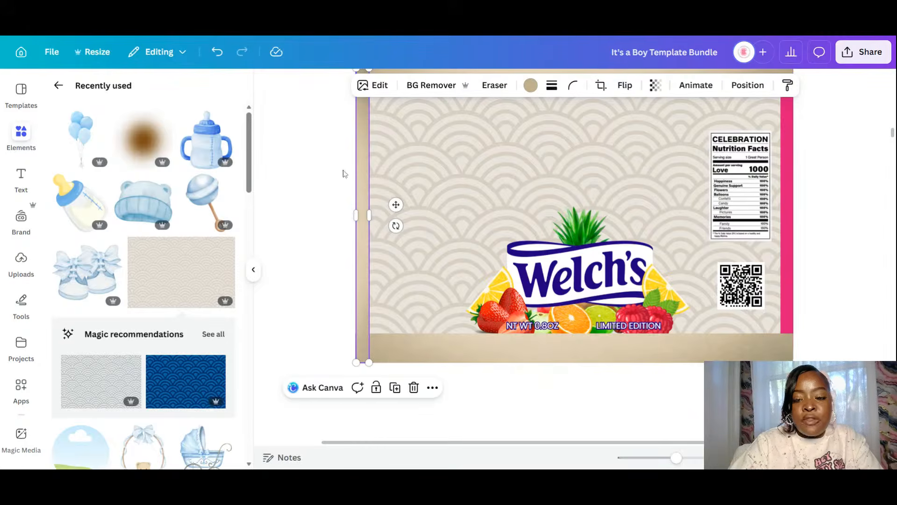
drag(892, 136, 892, 135)
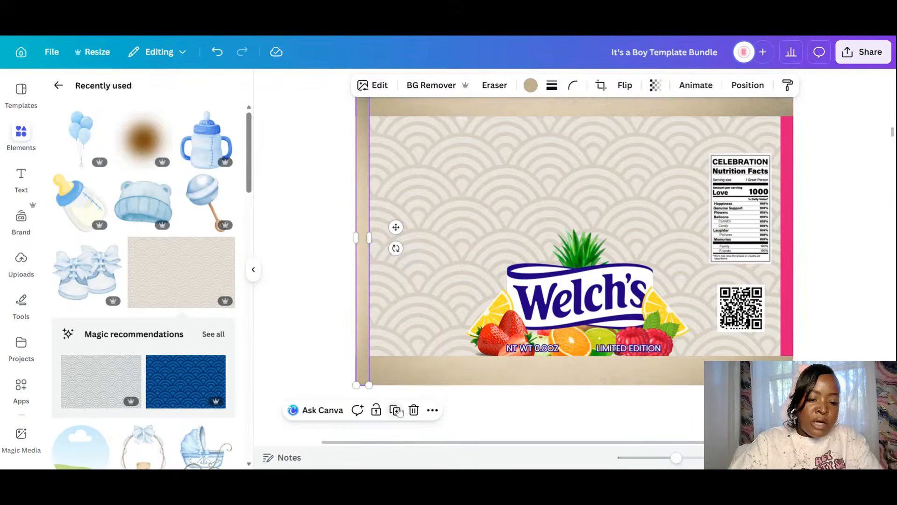
click(396, 411)
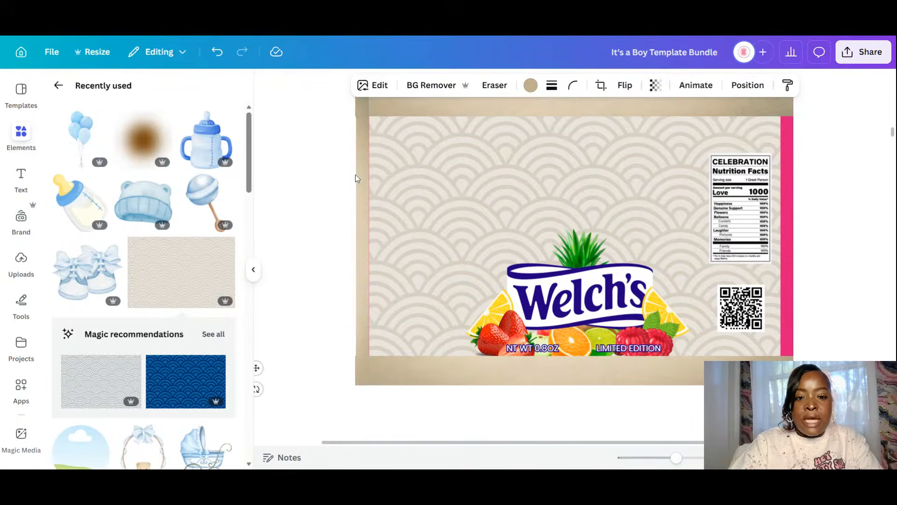
click(360, 187)
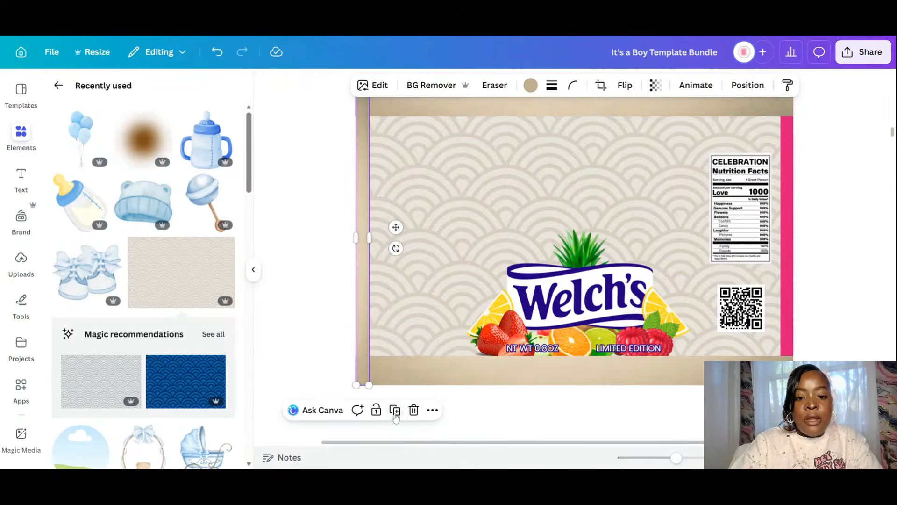
drag(396, 227, 820, 229)
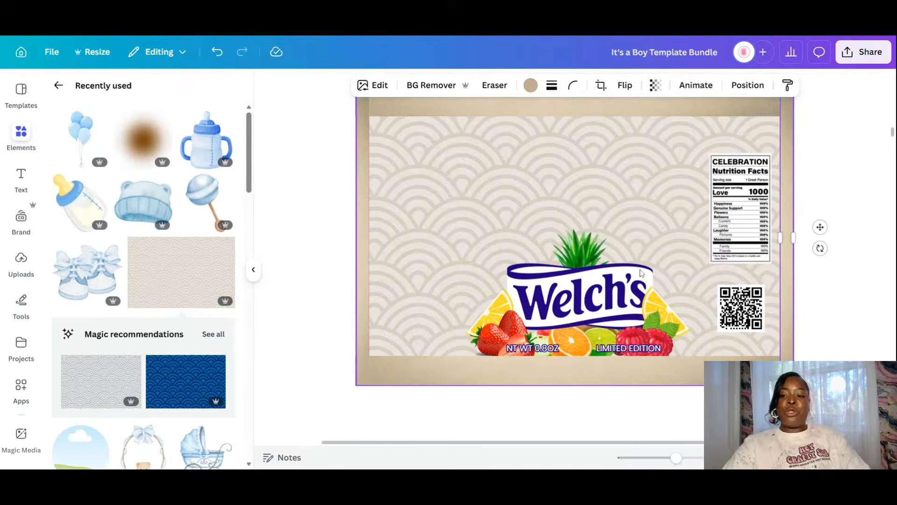
- Send the bottom beige bar backward behind the pink band, undoing an accidental group move
click(395, 371)
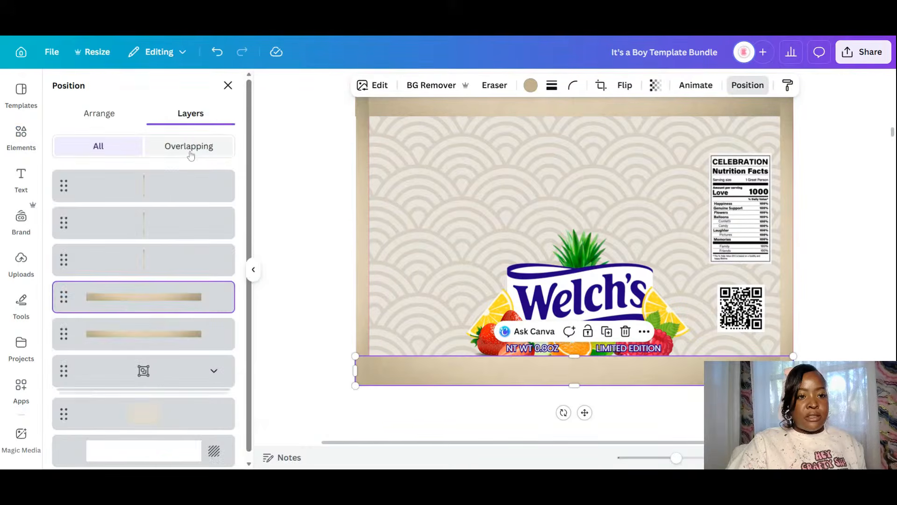
click(110, 113)
click(197, 147)
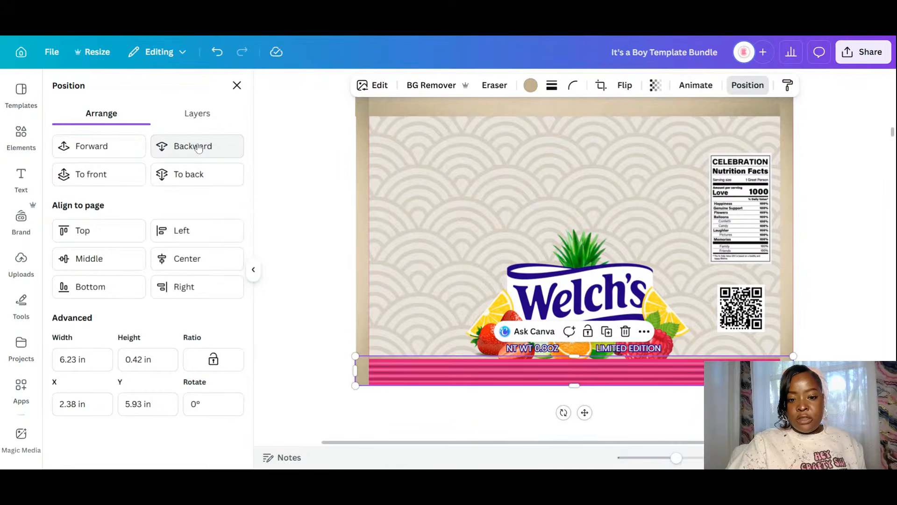
click(535, 419)
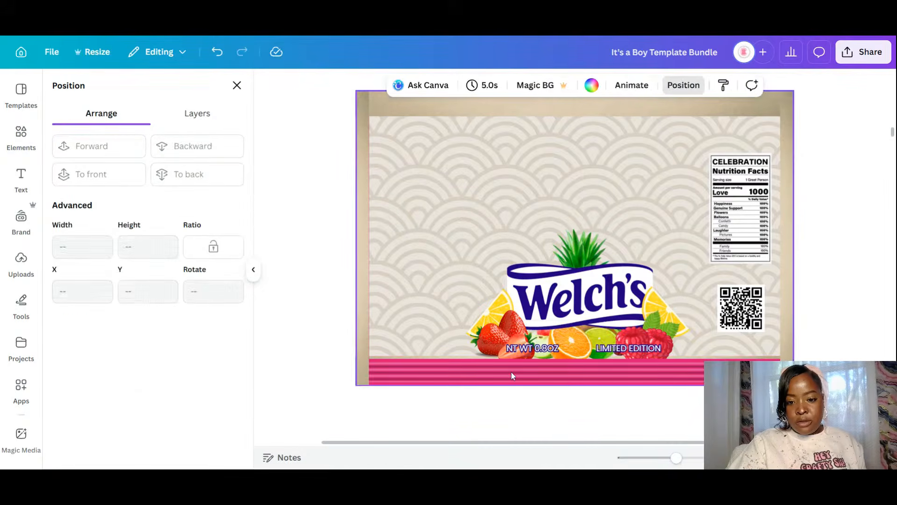
click(511, 372)
drag(517, 372, 519, 390)
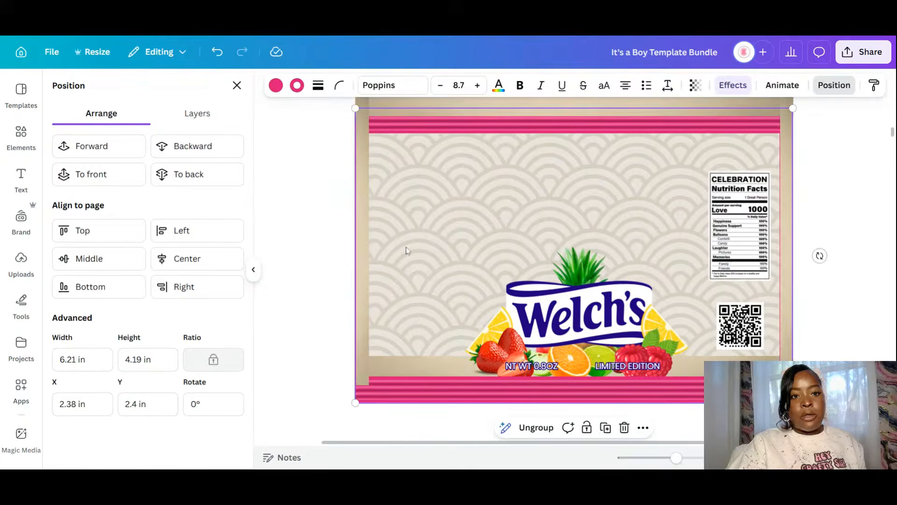
click(217, 51)
- Show the layer list and select the pink band group with its text
click(544, 299)
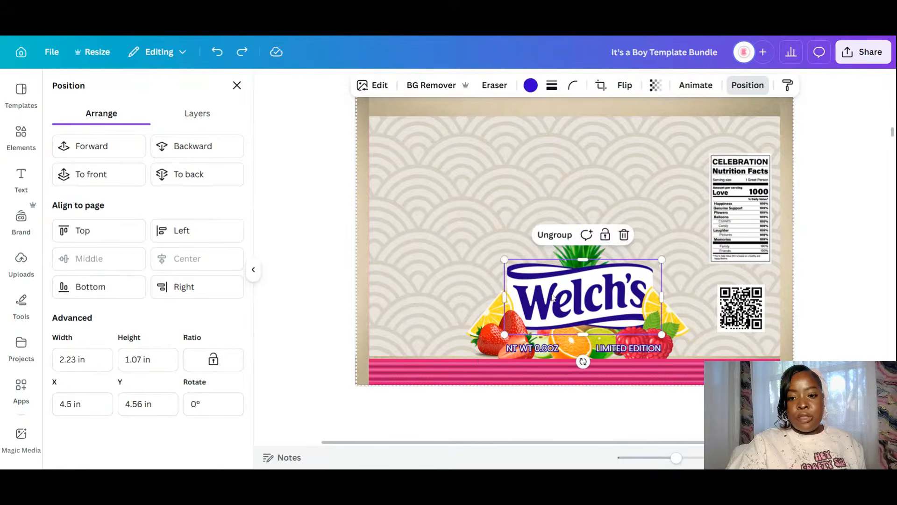
click(466, 369)
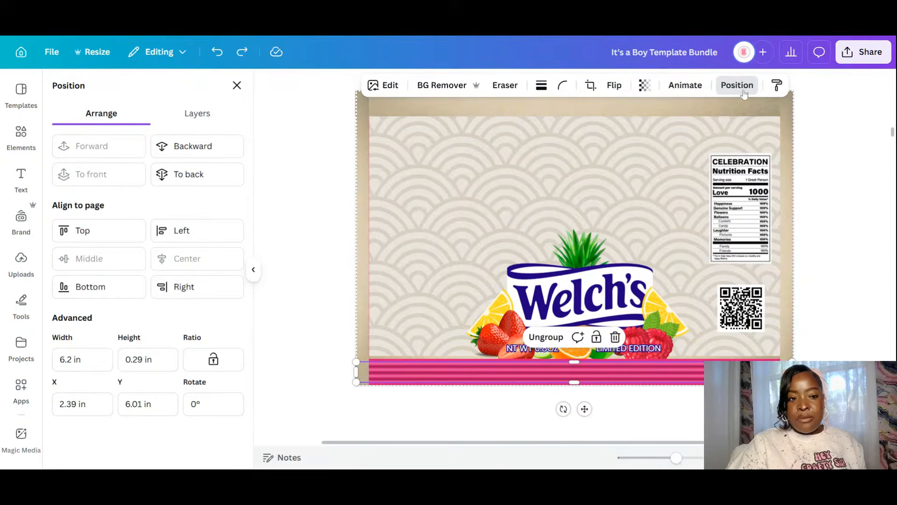
click(206, 114)
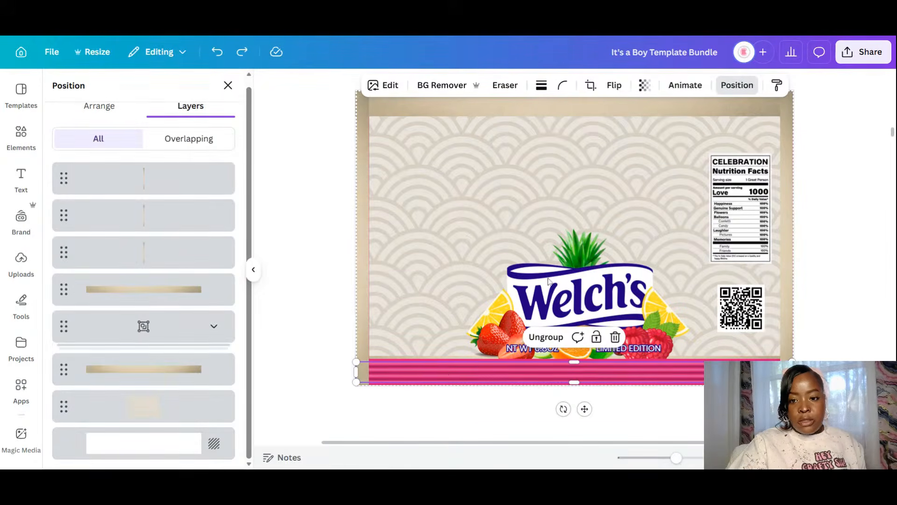
click(546, 299)
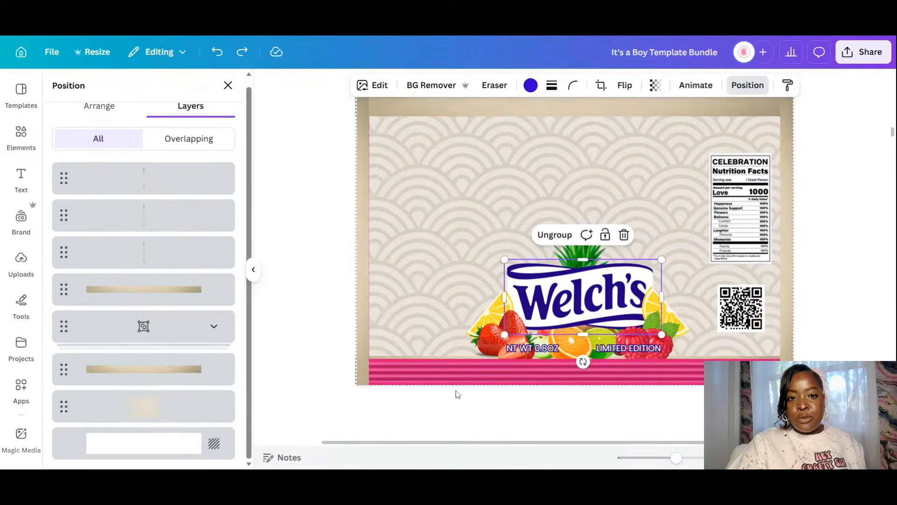
click(456, 423)
click(560, 372)
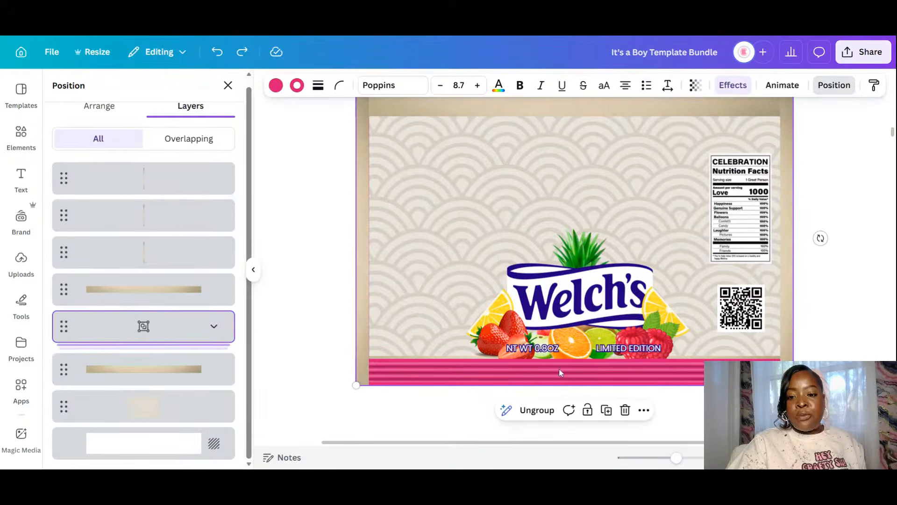
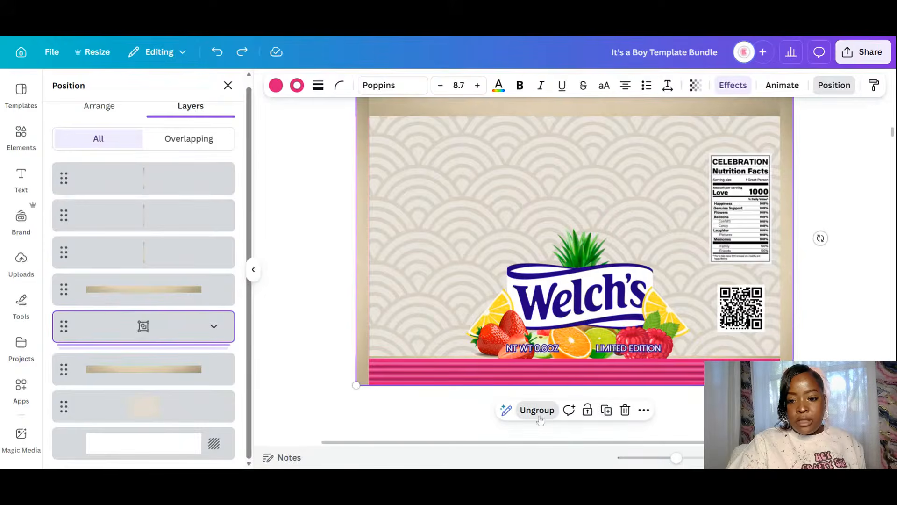
- Ungroup the label and move the beige striped strip off the page
key(ctrl+shift+g)
click(720, 411)
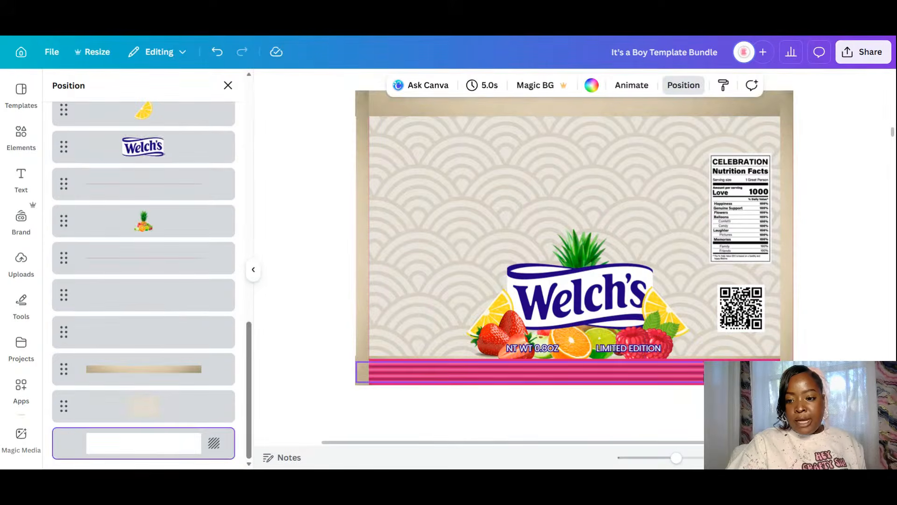
click(718, 372)
drag(719, 372, 708, 410)
- Delete the pink band and the thin line at the label's bottom
click(715, 374)
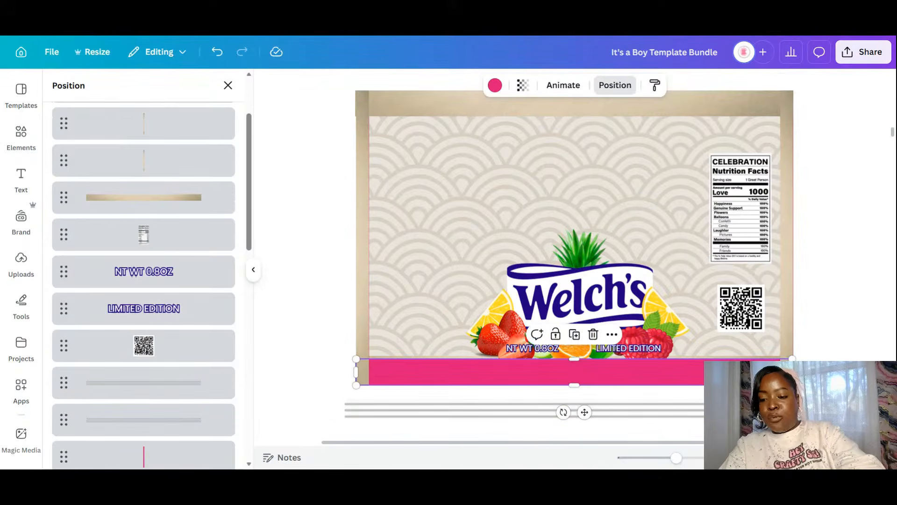
key(Delete)
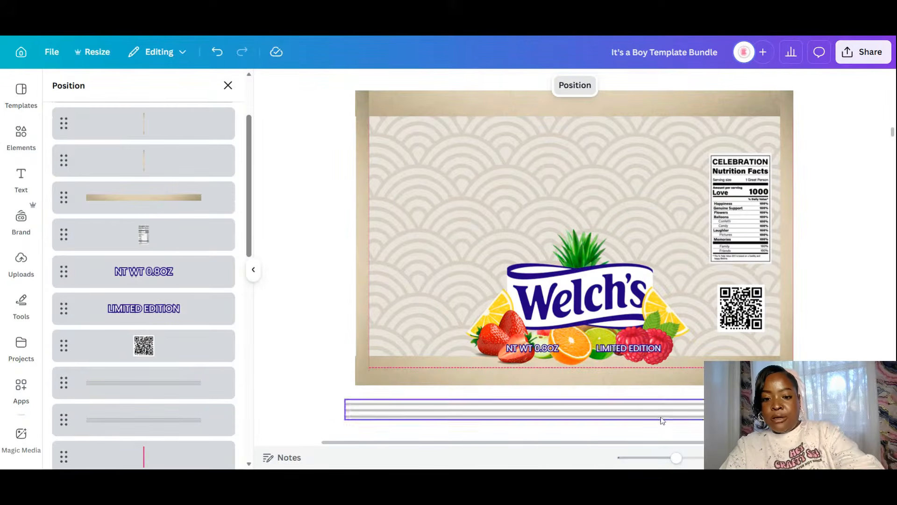
click(464, 369)
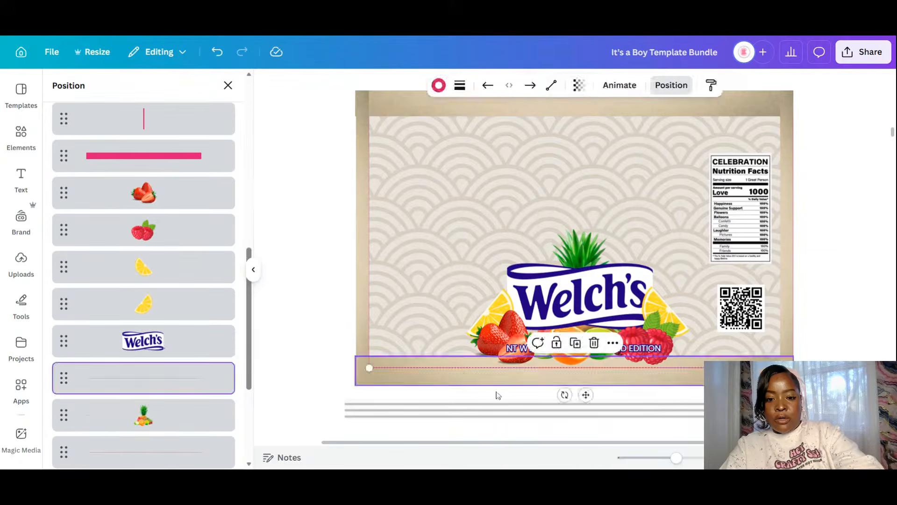
key(Delete)
- Place the striped strip along the label's bottom edge and bring it to the front
drag(523, 419, 540, 374)
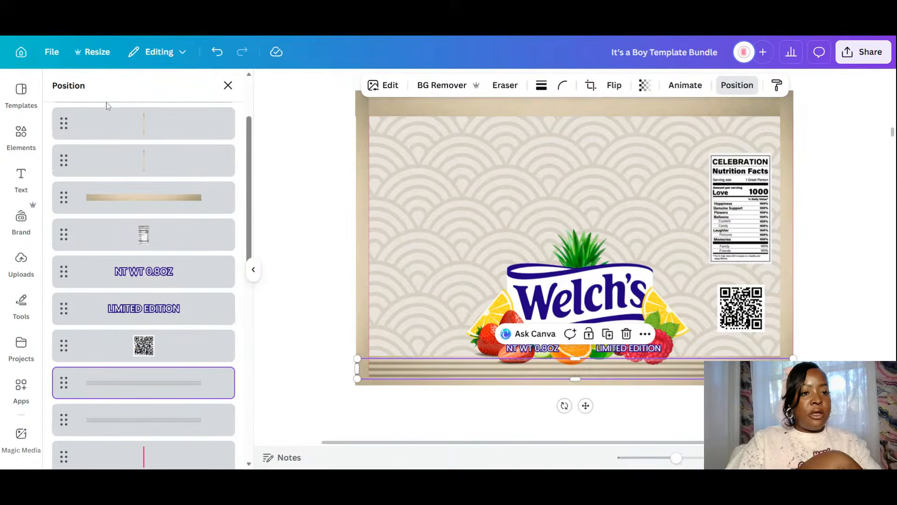
scroll(107, 106, up, 2)
click(110, 116)
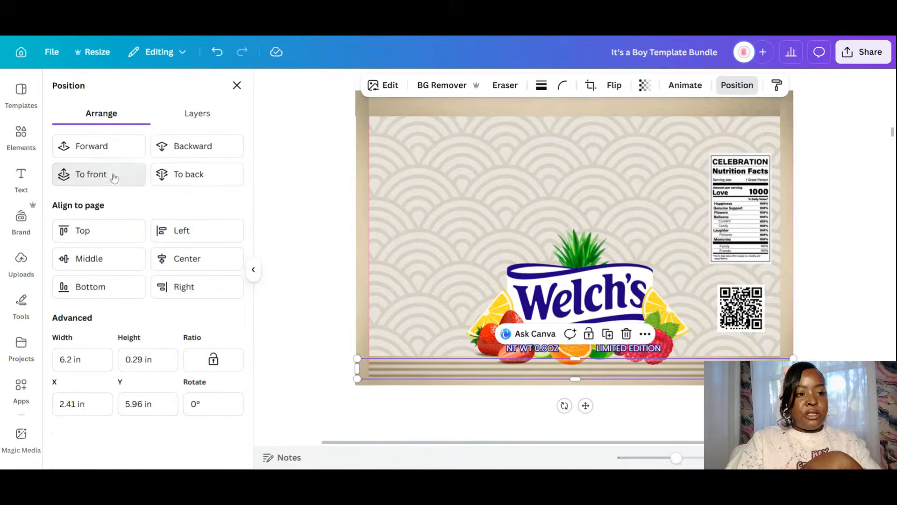
click(114, 176)
click(448, 384)
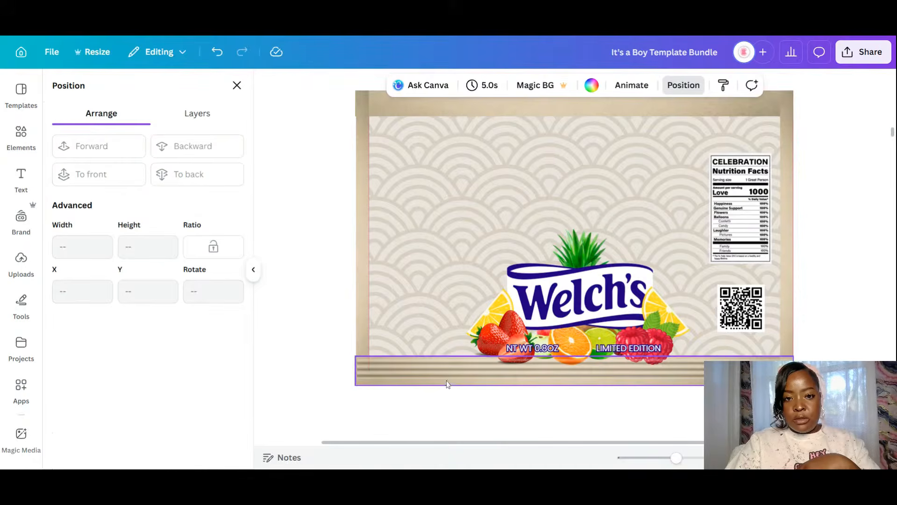
click(397, 106)
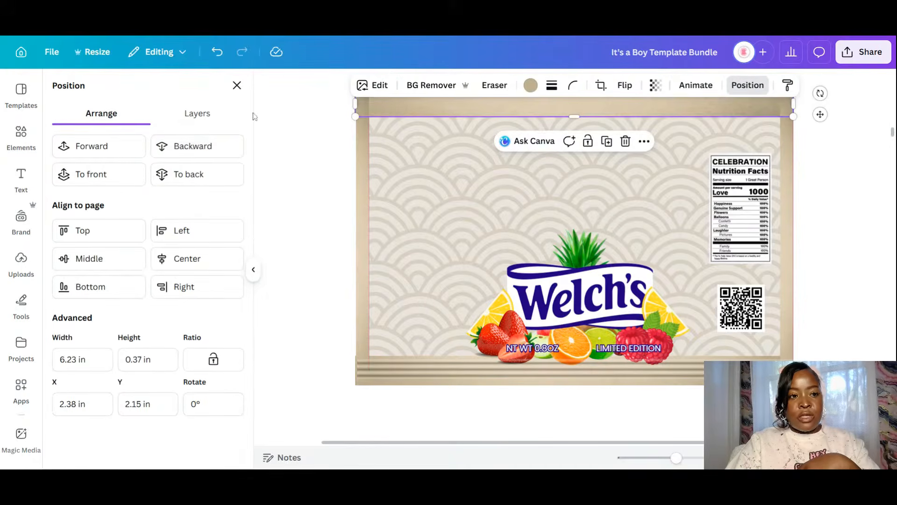
click(813, 289)
click(583, 296)
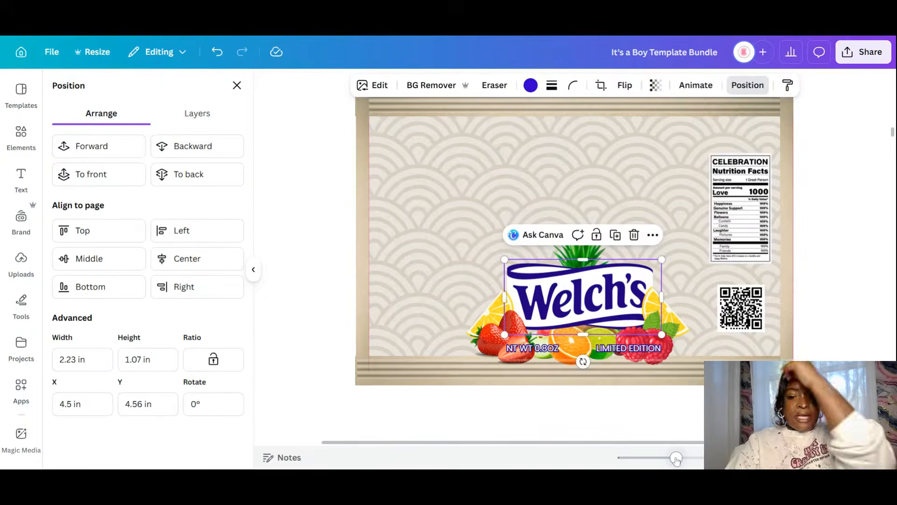
- Recolour the Welch's logo gray blue
click(530, 86)
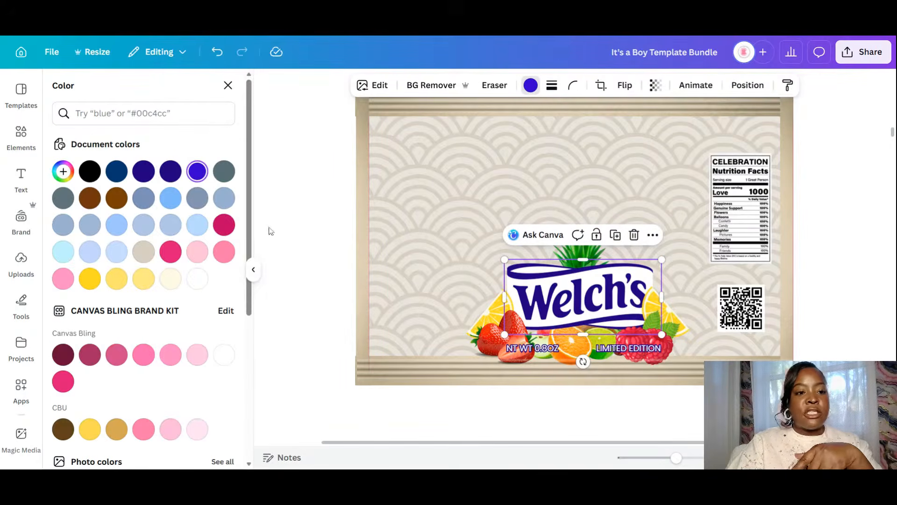
click(110, 199)
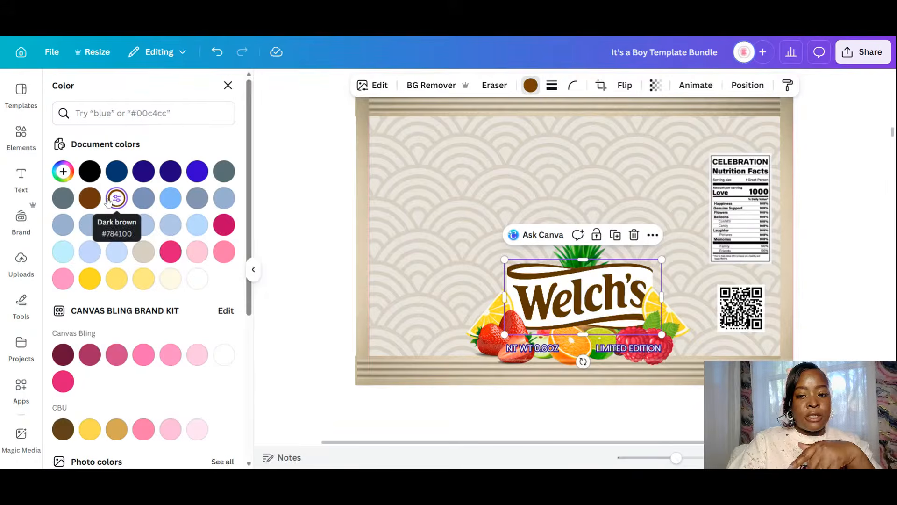
click(143, 199)
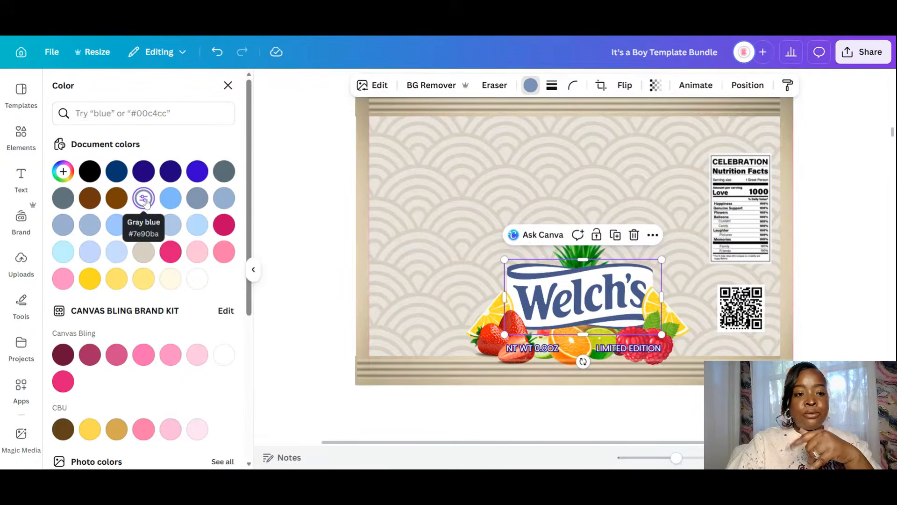
click(197, 198)
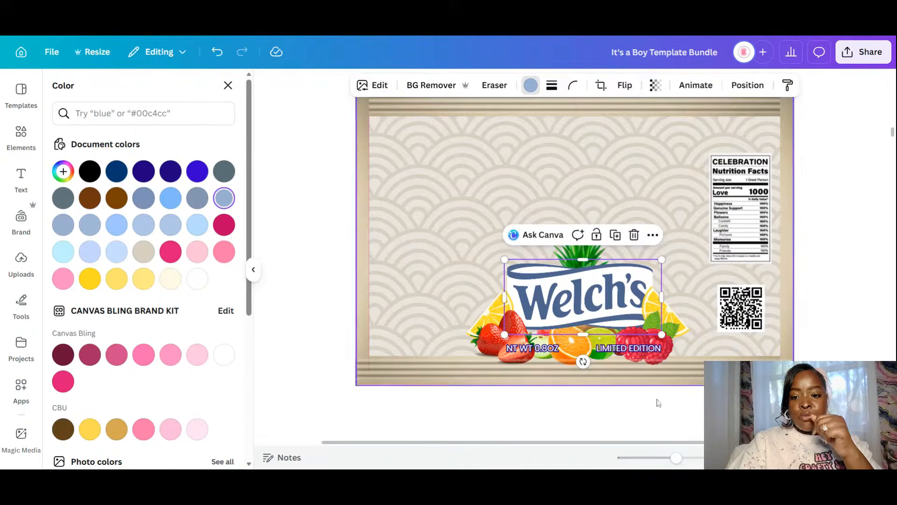
- Change the NT WT 0.8OZ and LIMITED EDITION outlines to light grey-blue
click(512, 346)
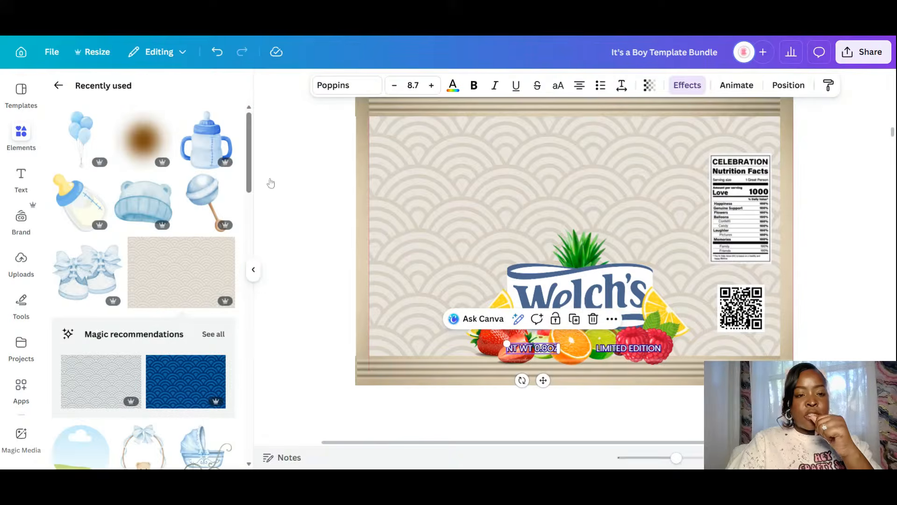
click(225, 201)
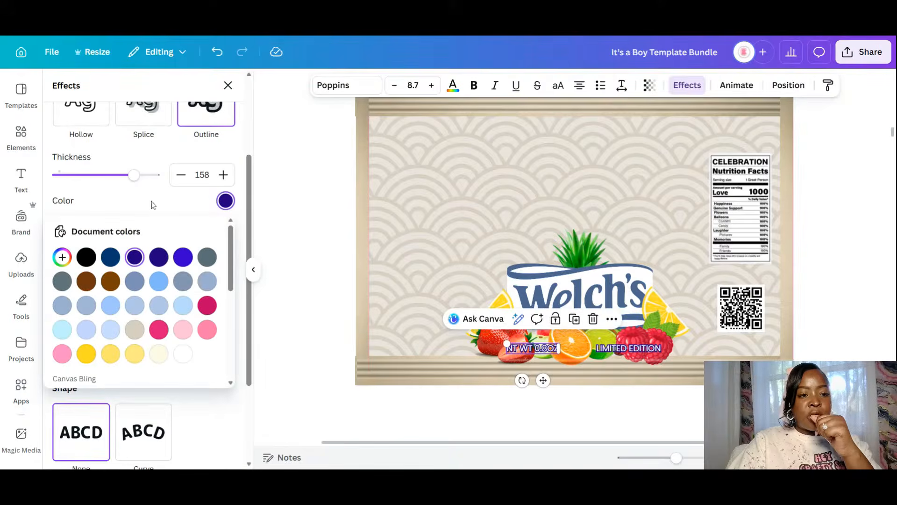
click(182, 284)
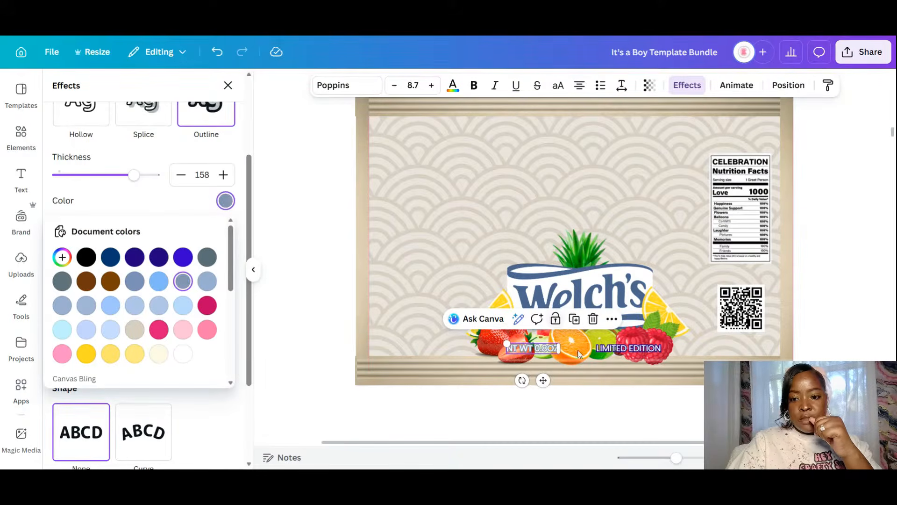
click(634, 351)
click(225, 200)
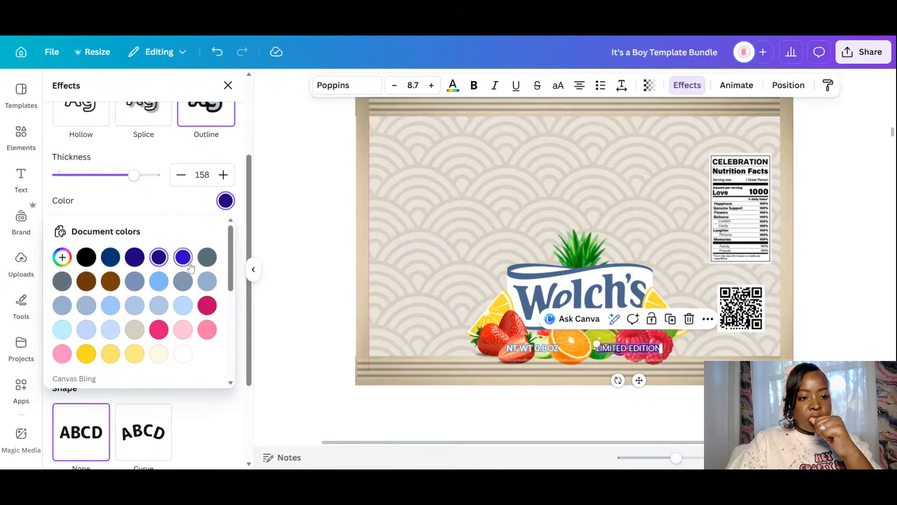
click(200, 282)
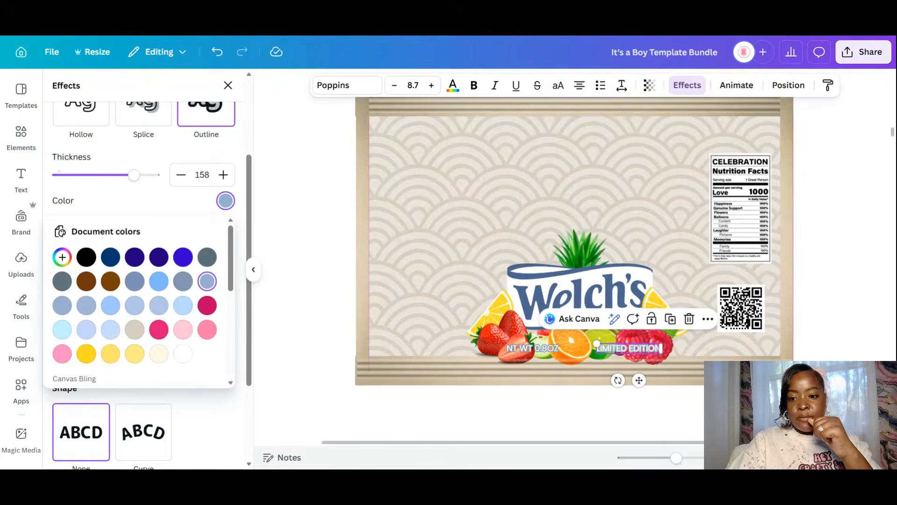
click(185, 283)
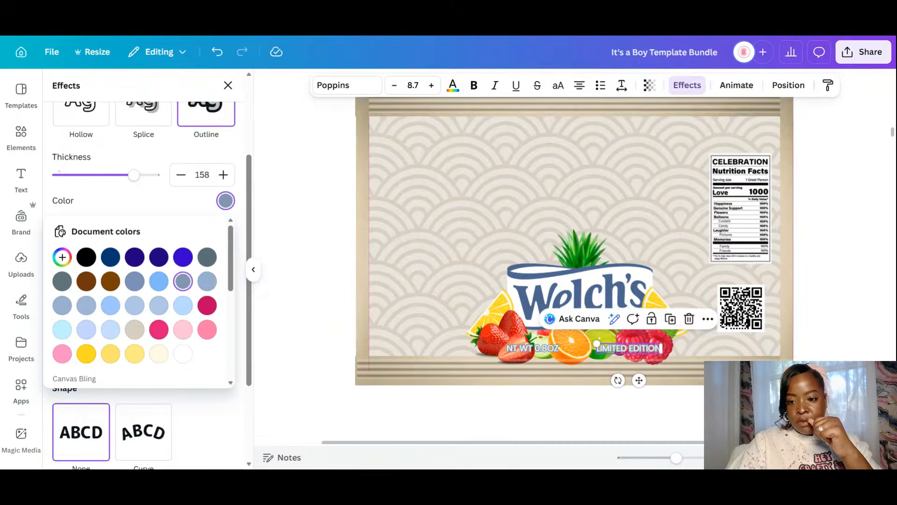
click(306, 322)
scroll(323, 353, down, 4)
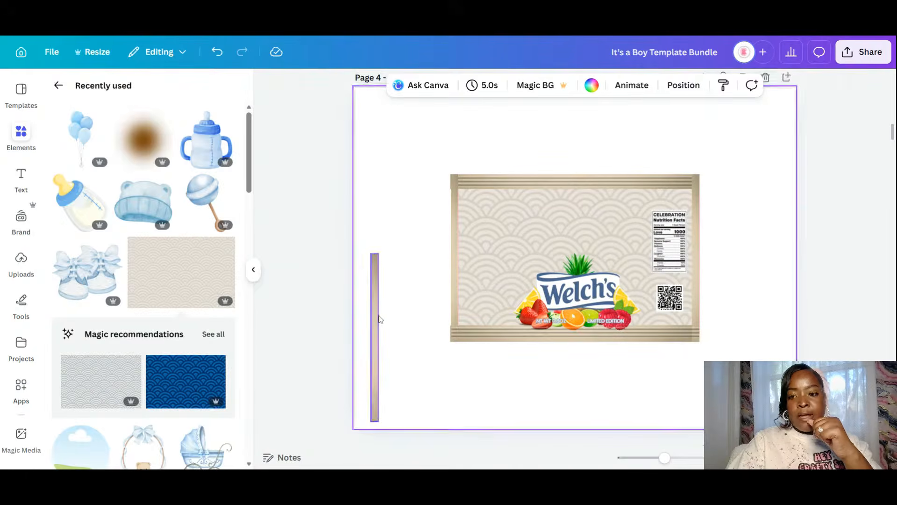
- Delete the stray vertical bar beside the label and zoom out
click(375, 318)
key(Delete)
scroll(762, 311, up, 3)
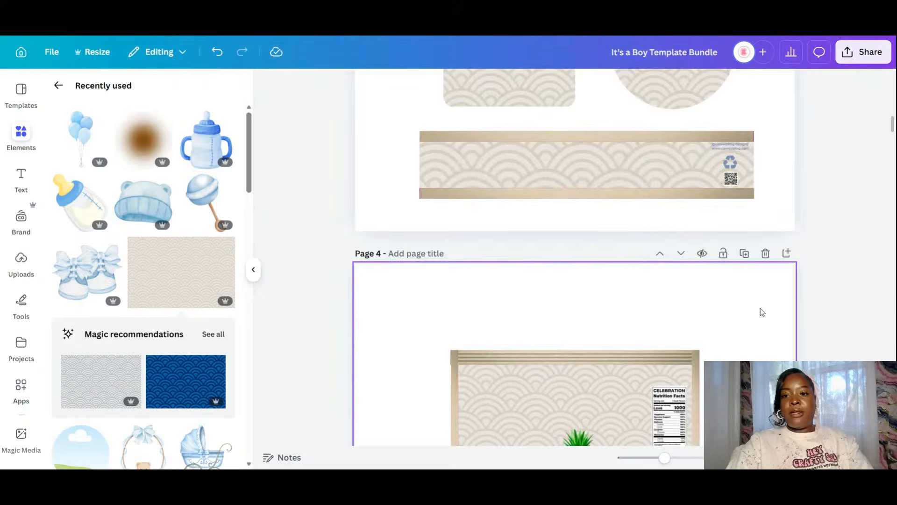
drag(665, 458, 651, 458)
scroll(641, 327, up, 1)
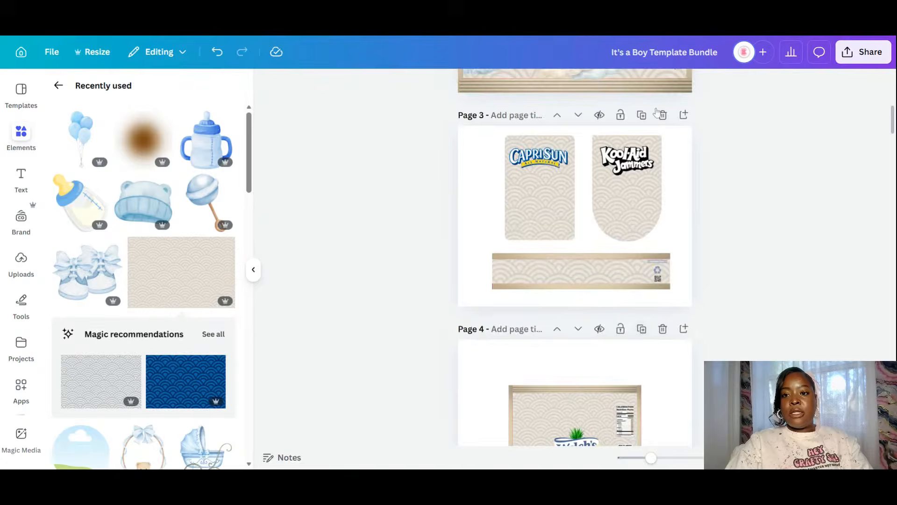
- Duplicate the Capri Sun/Kool-Aid and Welch's pages, moving the Welch's page up to page 4
click(641, 115)
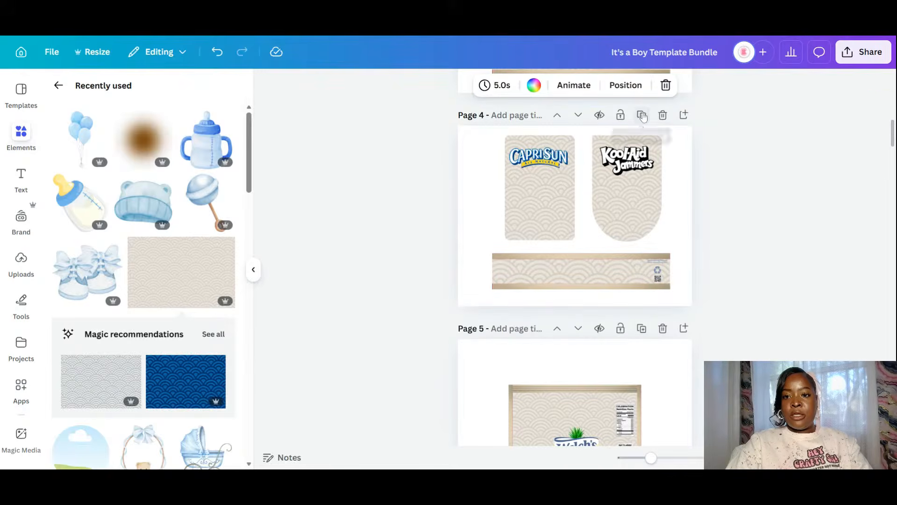
click(641, 327)
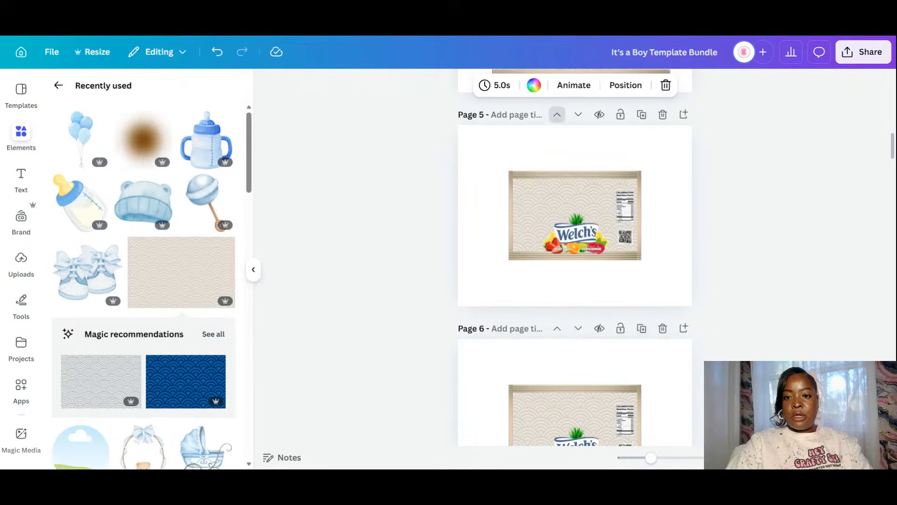
click(557, 114)
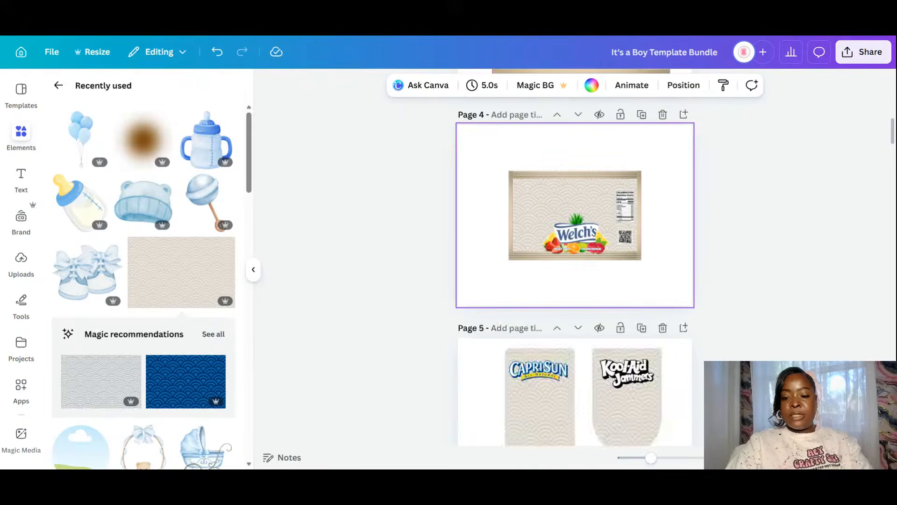
- In the page grid, move the two pink Welch's pages to the end and delete them
click(830, 457)
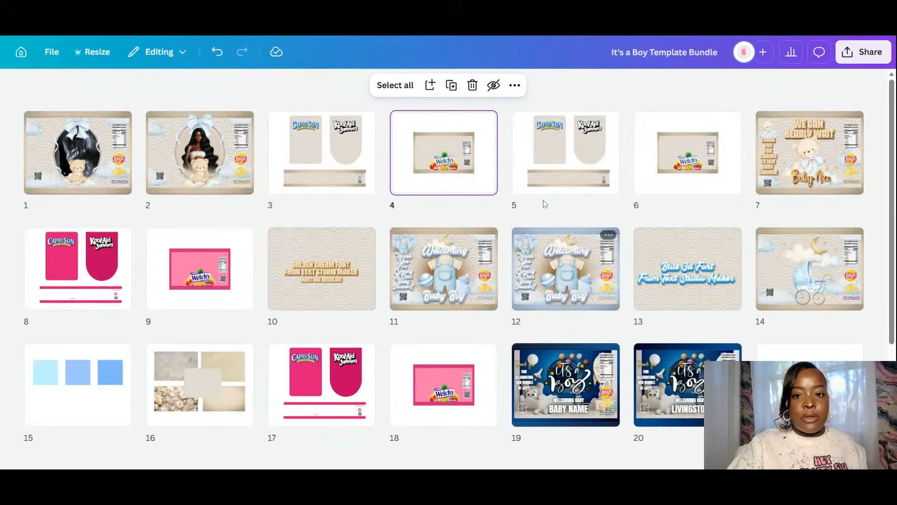
click(197, 279)
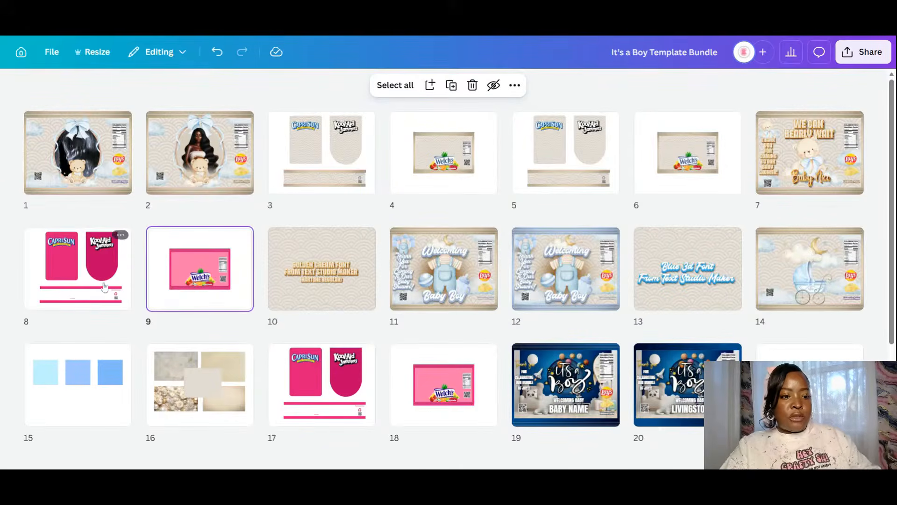
shift+click(95, 274)
drag(96, 274, 261, 372)
click(194, 379)
shift+click(88, 378)
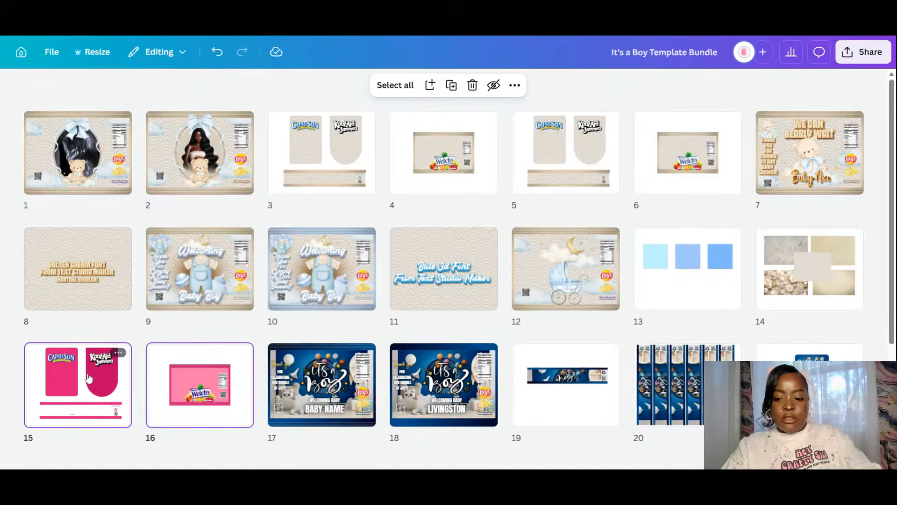
key(Delete)
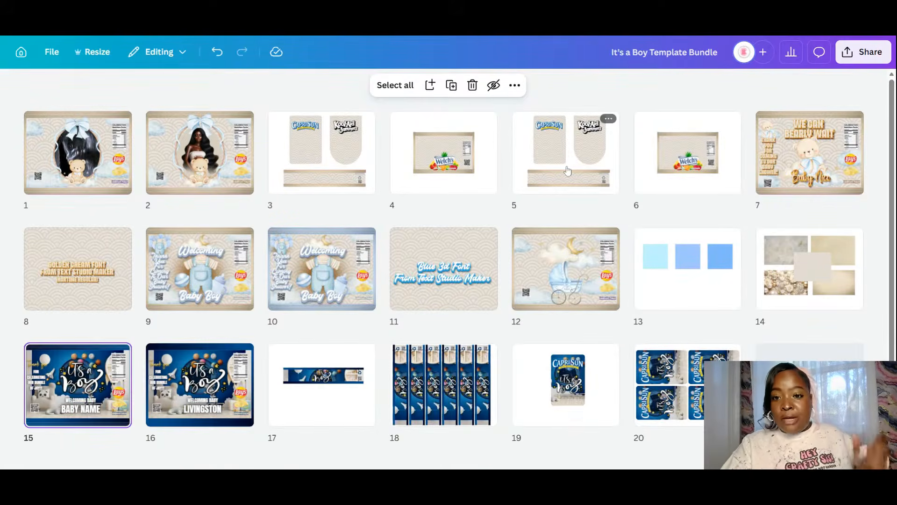
- Duplicate the Capri Sun/Kool-Aid and Welch's pages and move the copies to pages 10 and 11
click(567, 171)
shift+click(695, 167)
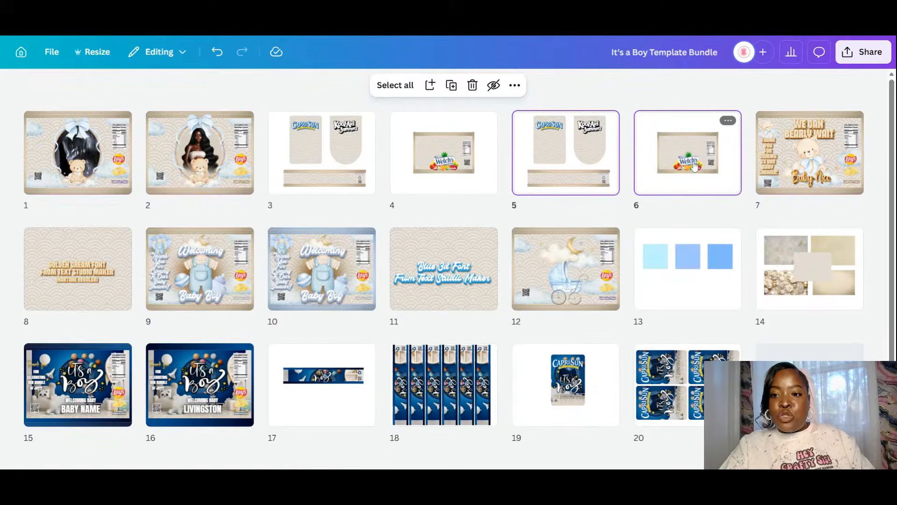
right_click(695, 167)
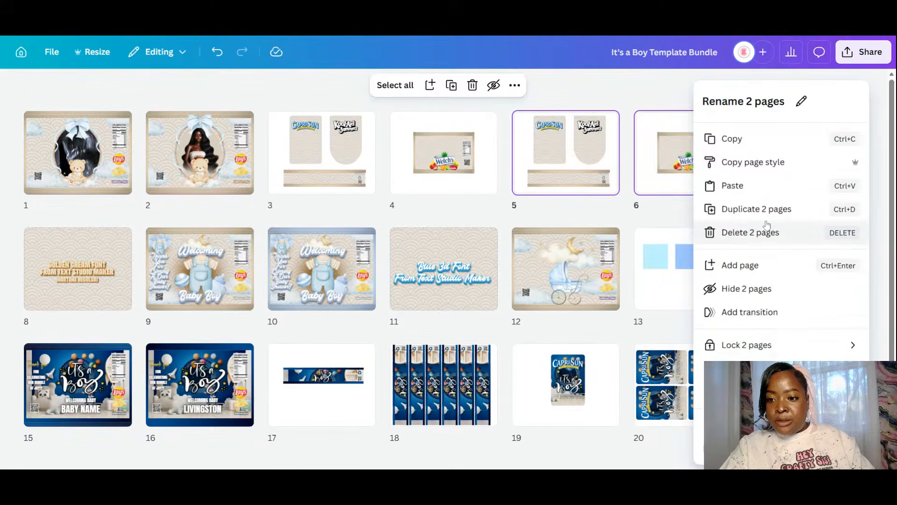
click(756, 209)
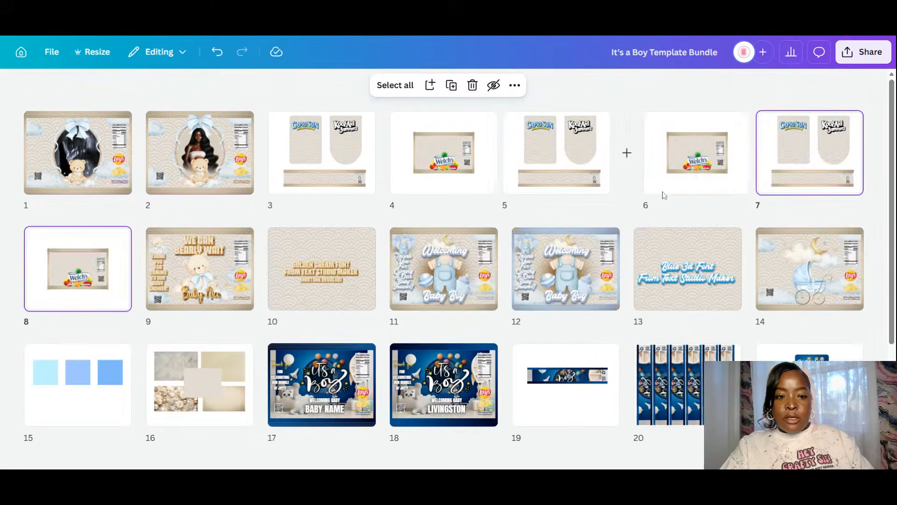
drag(772, 204, 505, 274)
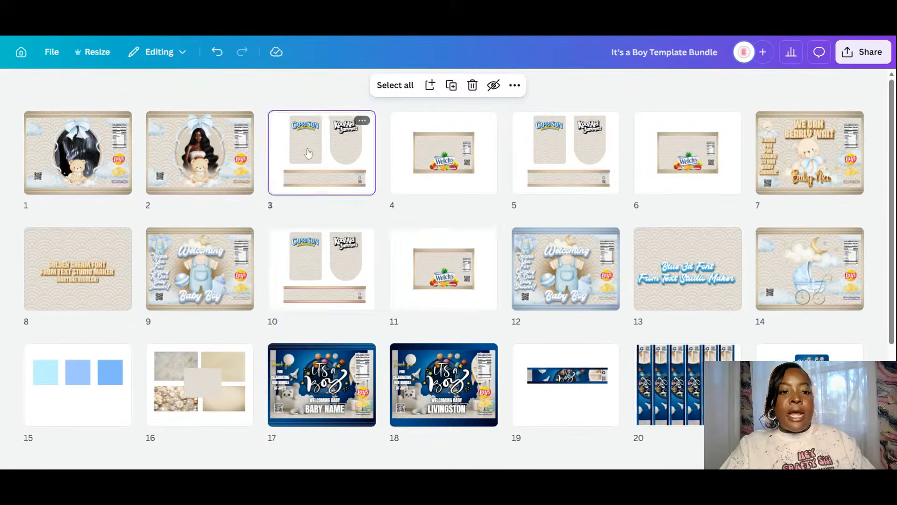
double_click(308, 153)
- Select the woman image on page 2 and show its layer list
scroll(588, 238, up, 5)
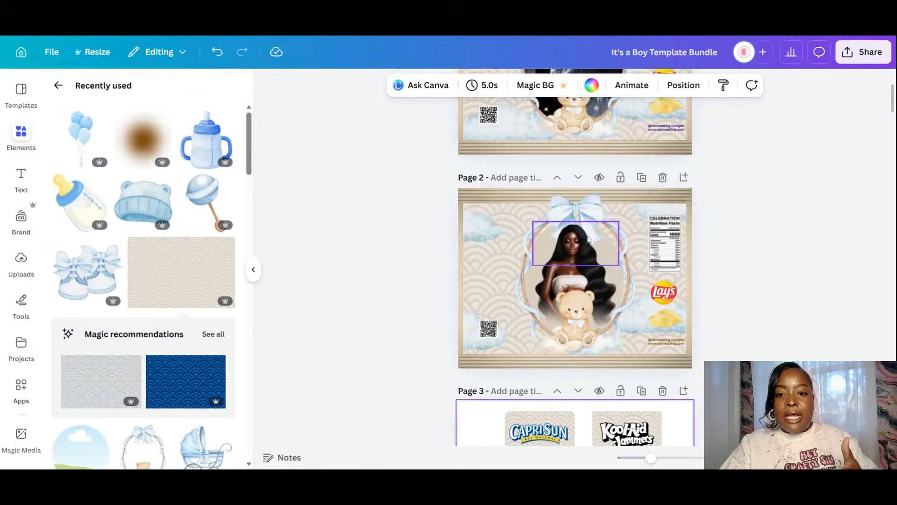
scroll(588, 238, down, 3)
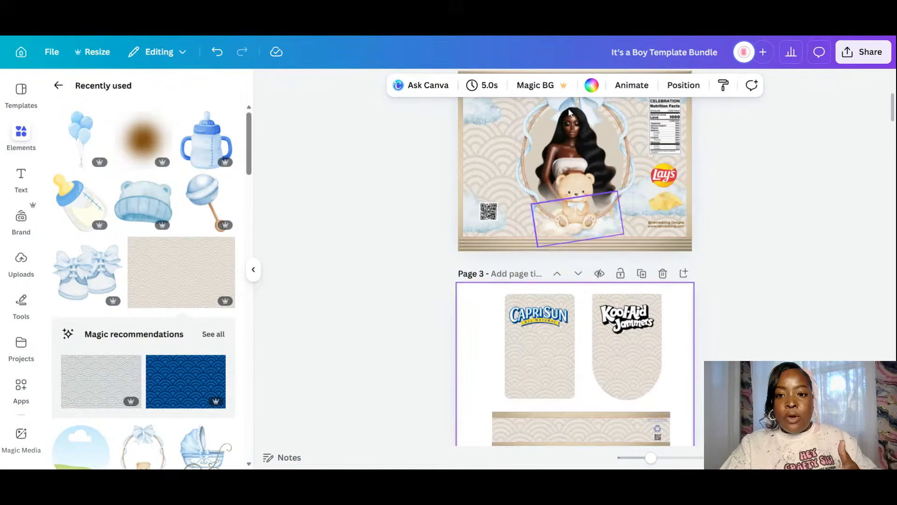
click(569, 112)
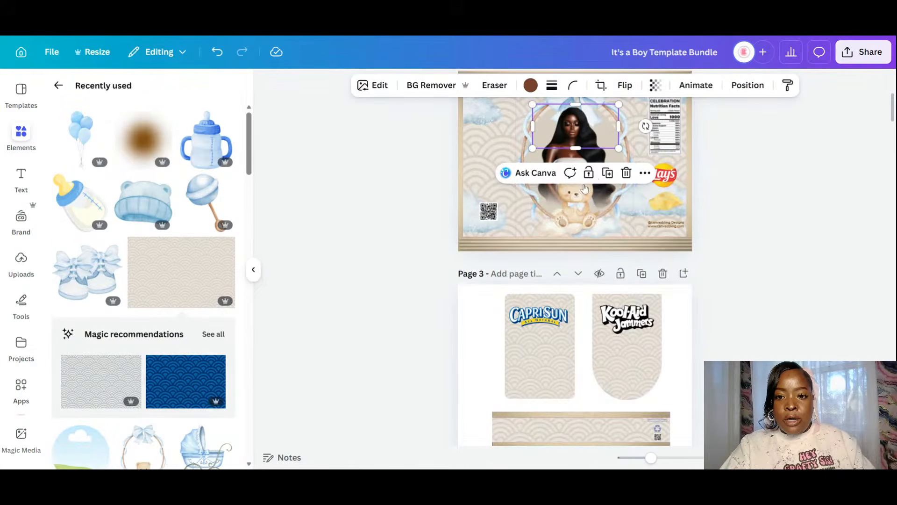
shift+click(537, 206)
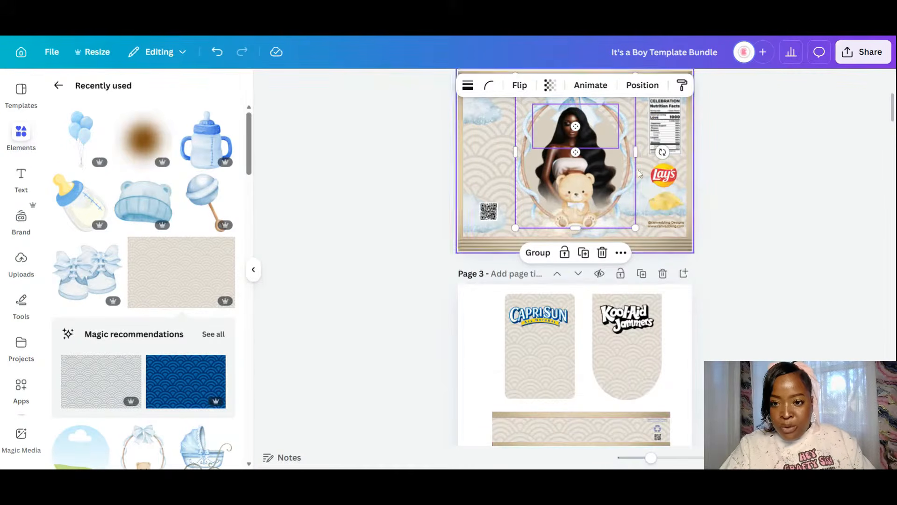
key(Escape)
click(583, 138)
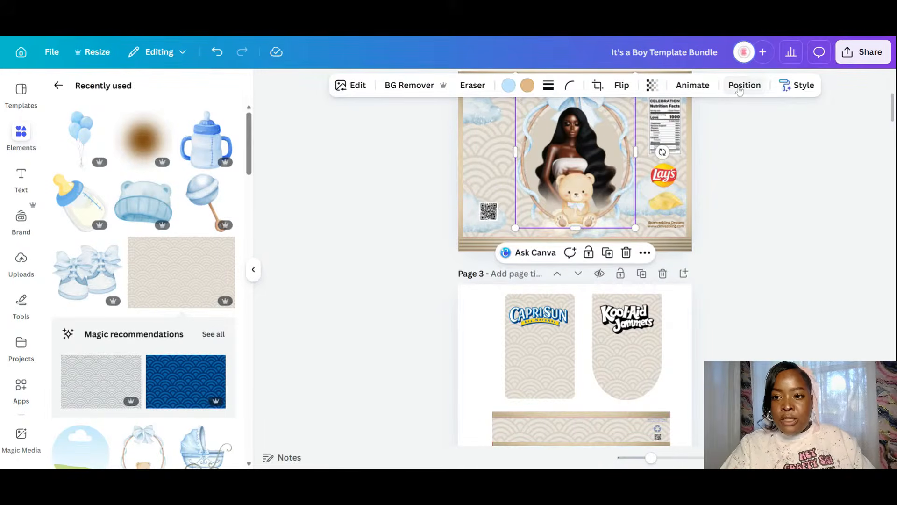
click(742, 88)
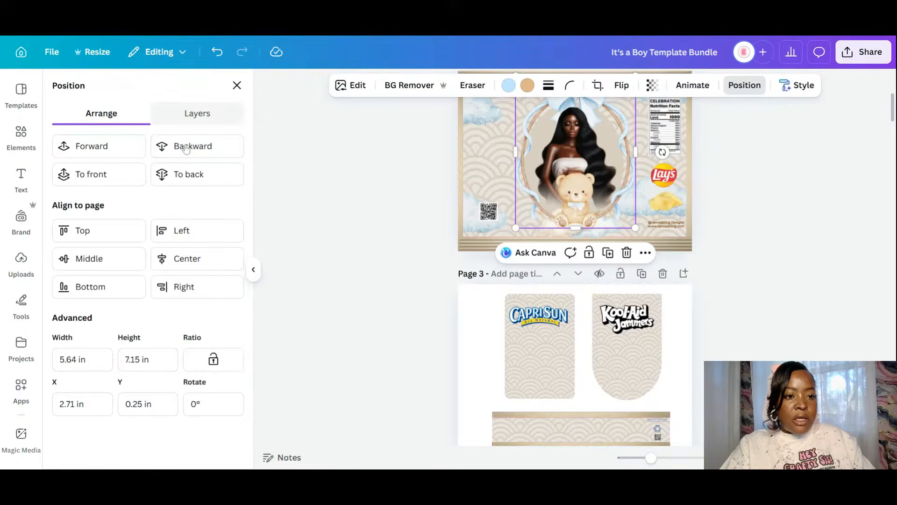
click(195, 114)
- Multi-select the woman, clouds, backdrop and frame layers of the artwork
click(90, 306)
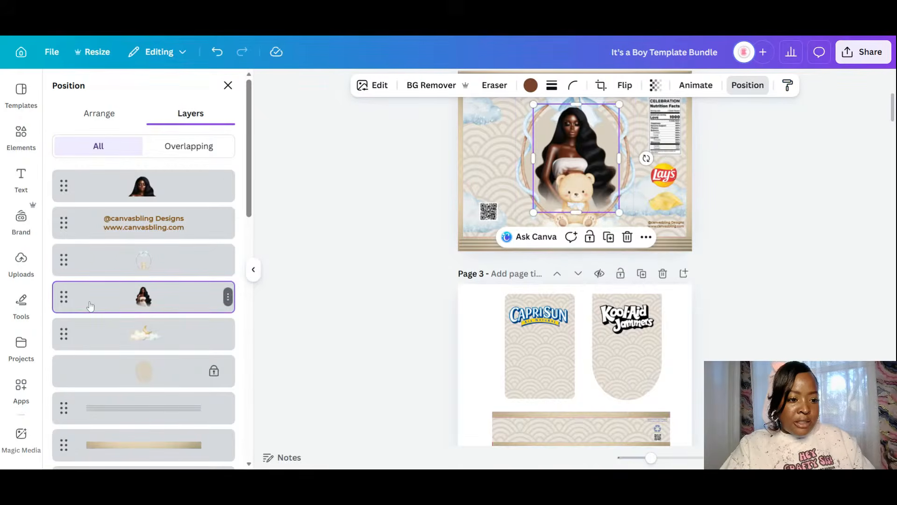
shift+click(103, 338)
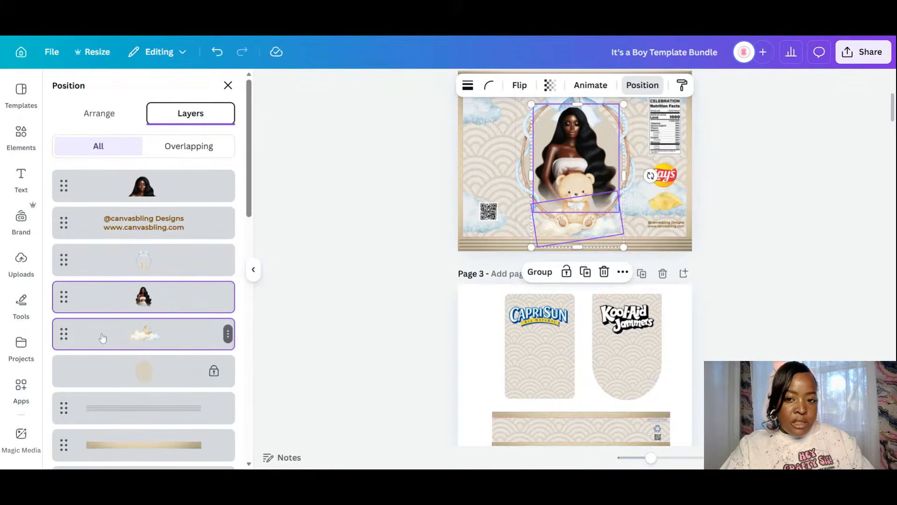
shift+click(117, 375)
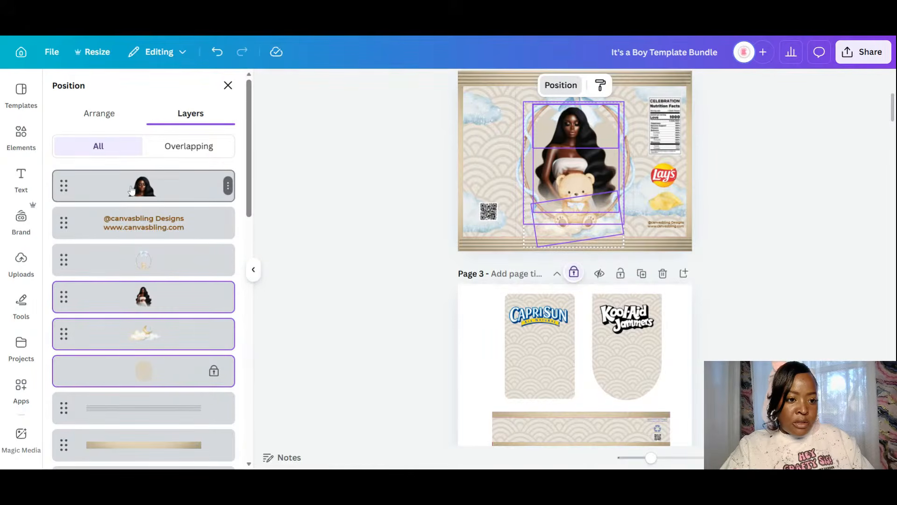
shift+click(132, 271)
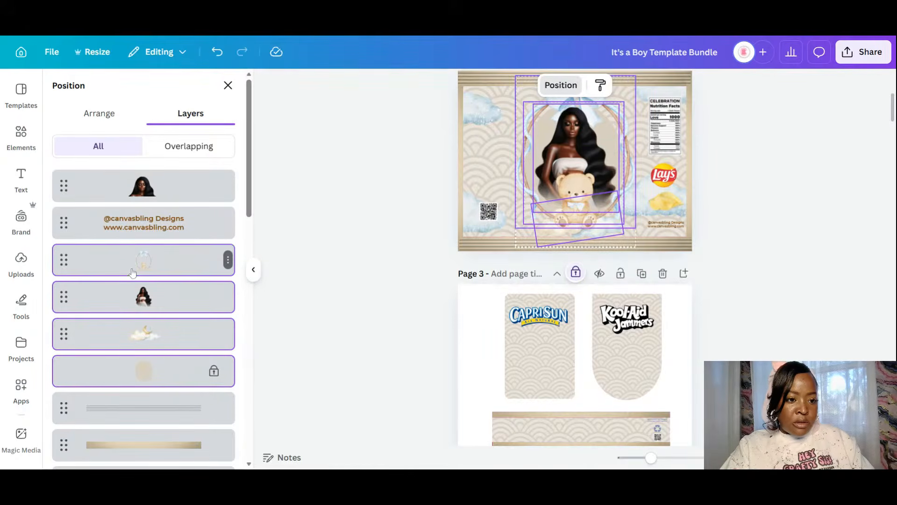
shift+click(146, 190)
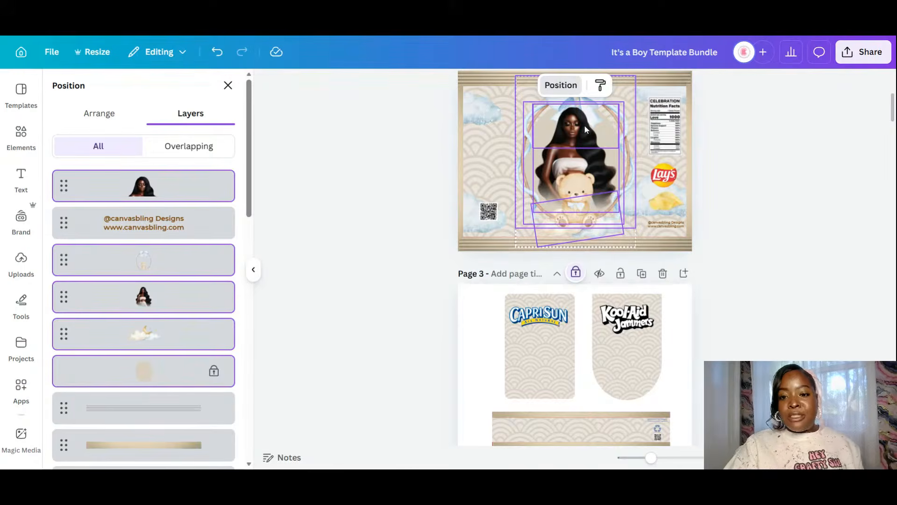
- Unlock, duplicate and group the artwork, then drag the copy onto page 3
right_click(559, 173)
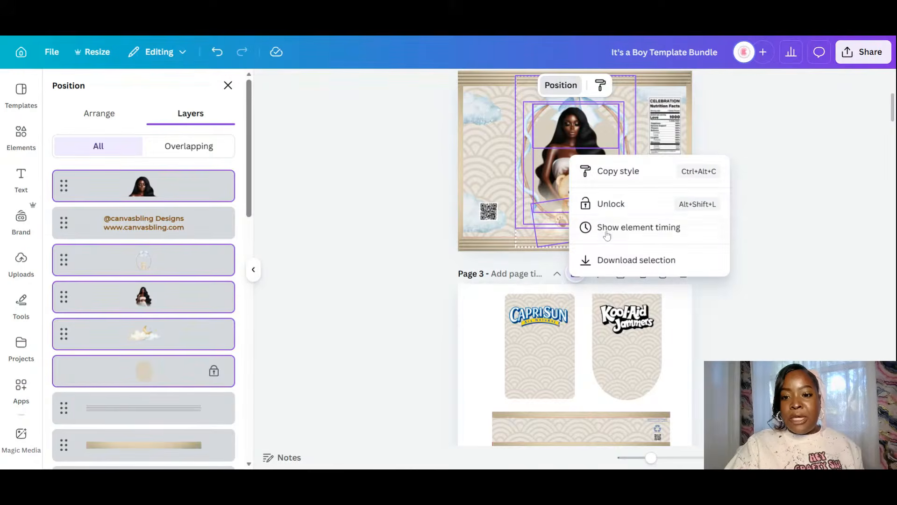
click(607, 206)
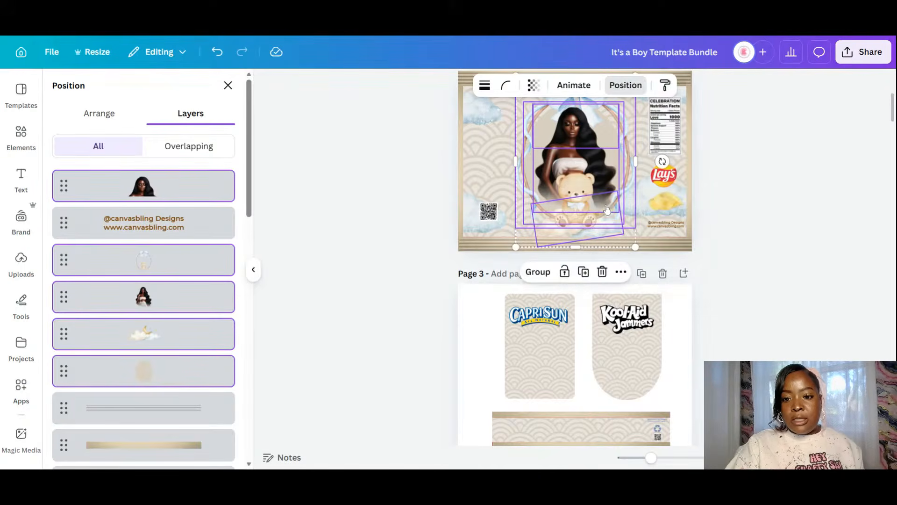
click(583, 272)
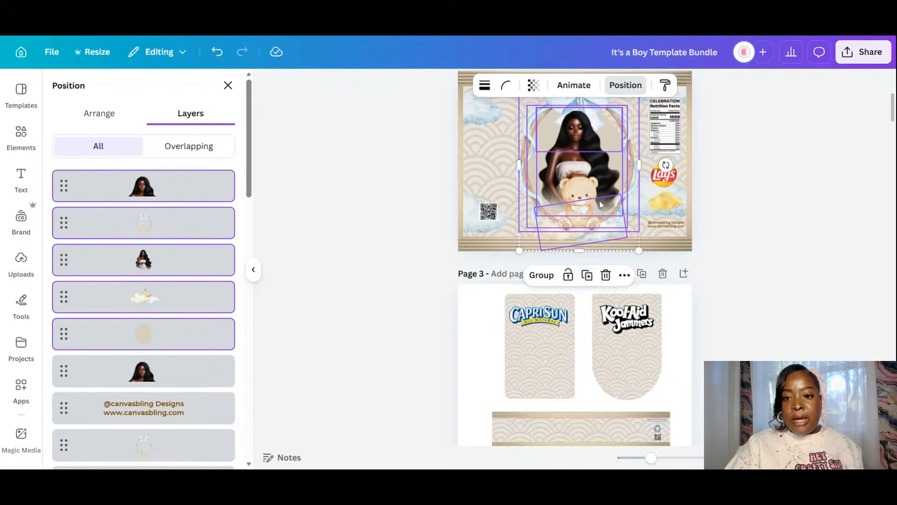
click(541, 275)
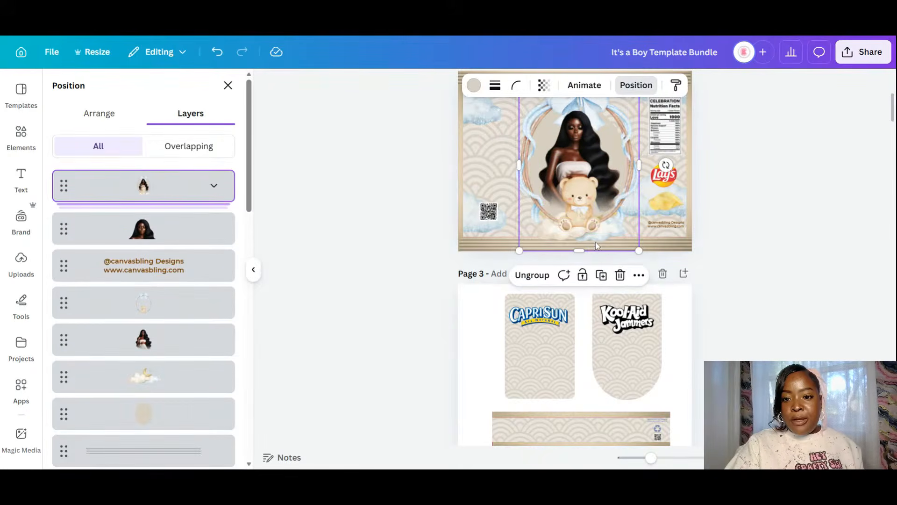
drag(595, 242, 554, 427)
- Shrink the woman-and-bear group and place it on the Capri Sun pouch
scroll(580, 336, down, 3)
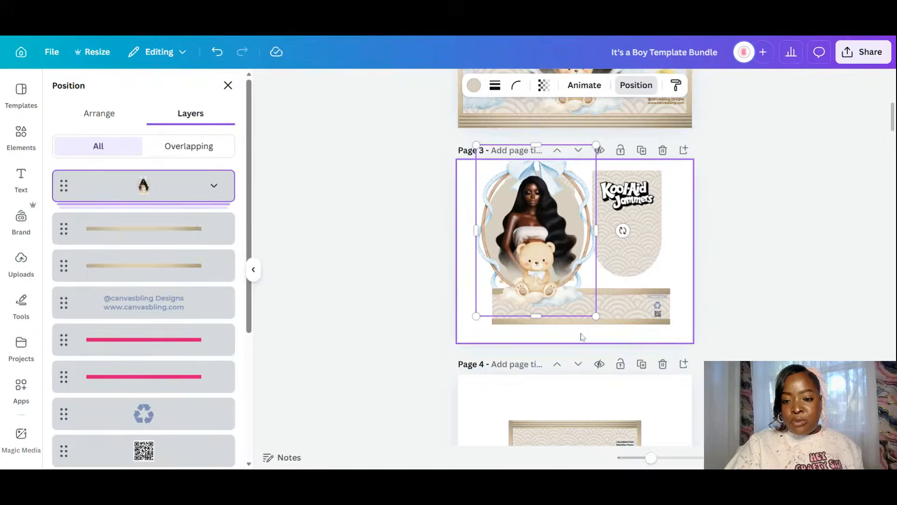
scroll(599, 291, down, 3)
scroll(600, 220, up, 4)
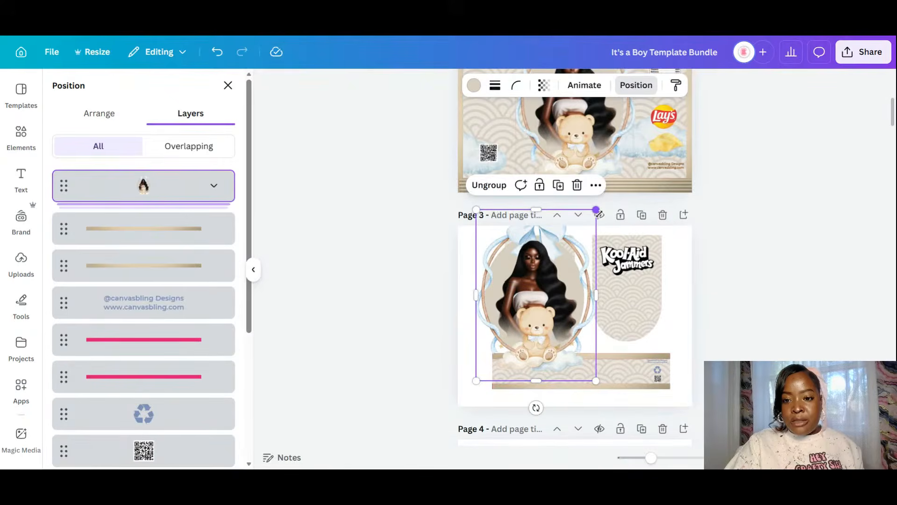
drag(595, 210, 540, 289)
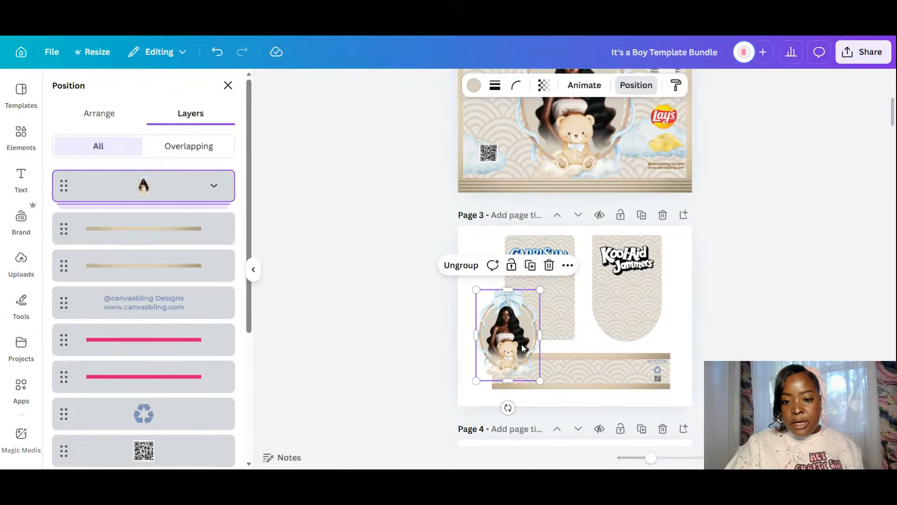
drag(523, 347, 630, 298)
- Copy the portrait onto the Kool-Aid pouch, resized and centred
key(ctrl+d)
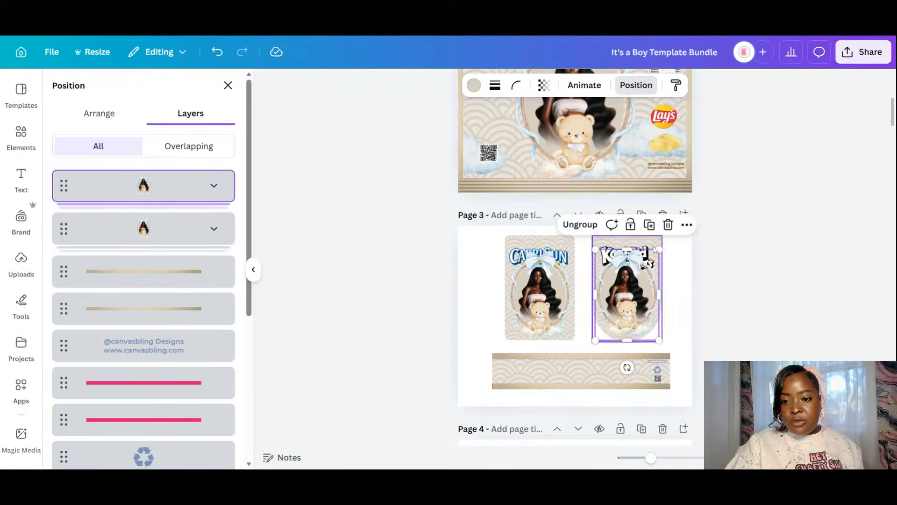
drag(658, 250, 658, 252)
drag(648, 279, 651, 274)
drag(619, 308, 569, 362)
- Add another portrait copy shrunk to fit the bottom banner
click(650, 238)
click(578, 332)
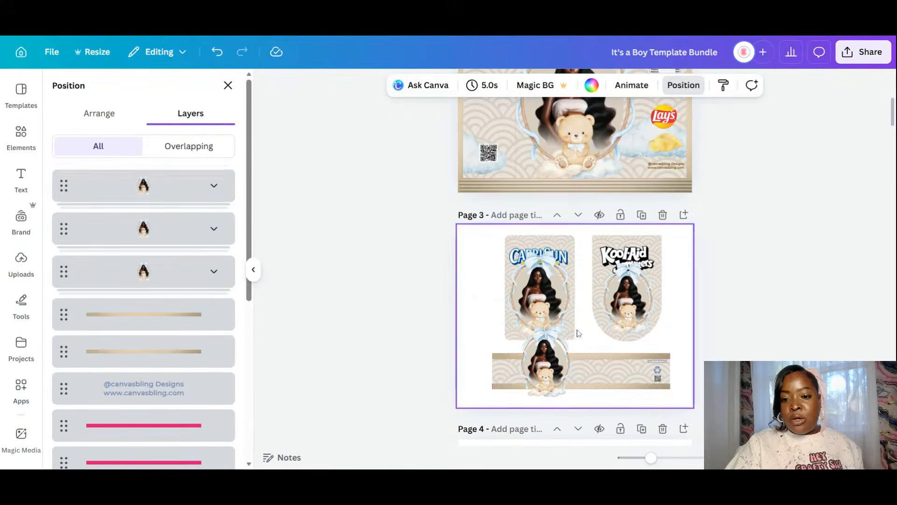
click(561, 338)
drag(572, 326, 546, 380)
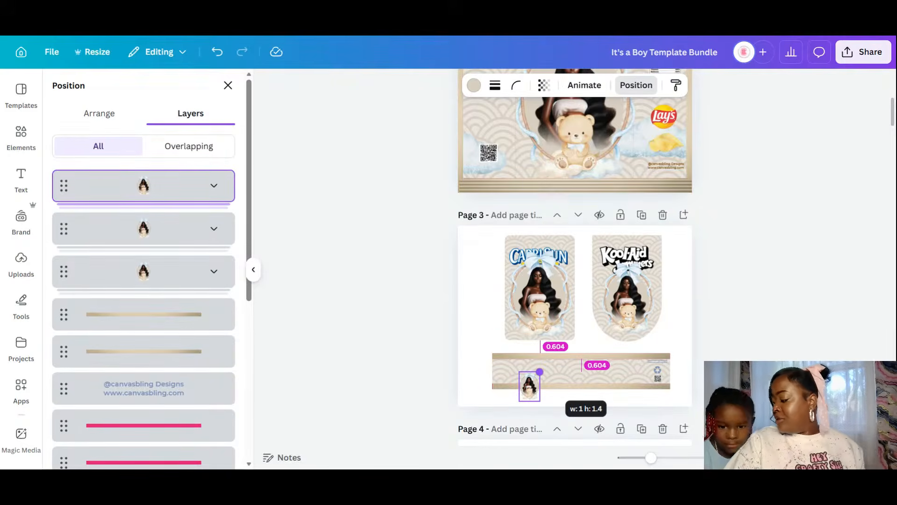
drag(540, 372, 612, 372)
- Add left and right portrait copies on the banner, resized and evenly spaced
click(601, 326)
click(564, 328)
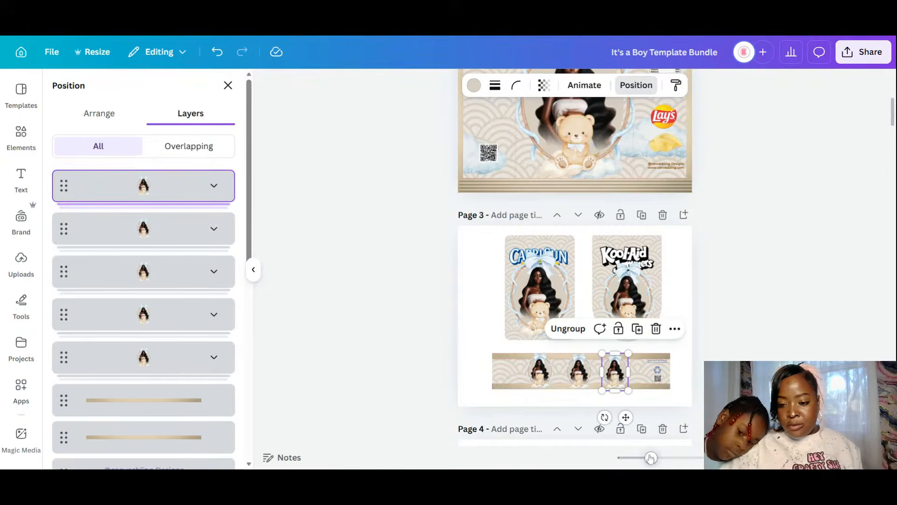
drag(650, 458, 671, 457)
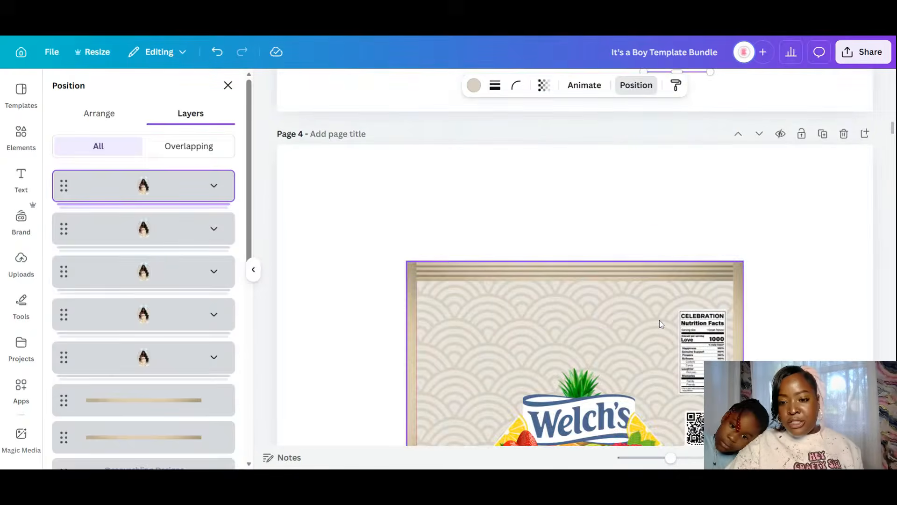
scroll(658, 322, up, 5)
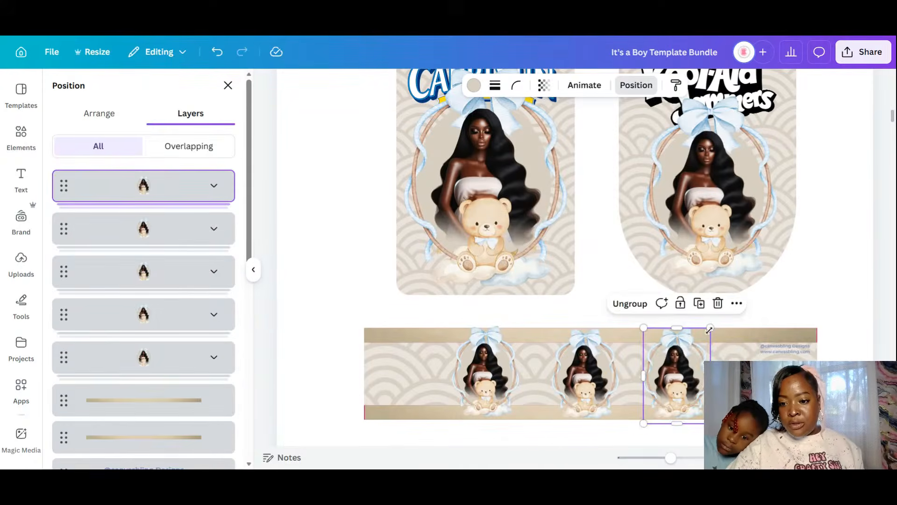
drag(709, 329, 693, 352)
drag(665, 397, 658, 379)
click(472, 397)
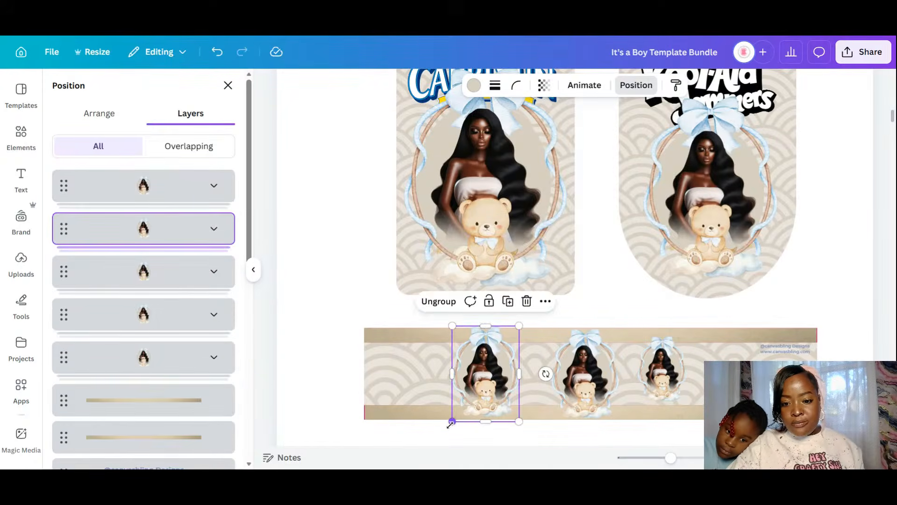
drag(450, 424, 469, 411)
drag(497, 363, 510, 370)
- Drag a copy of the middle banner portrait down onto Page 4
scroll(789, 310, down, 5)
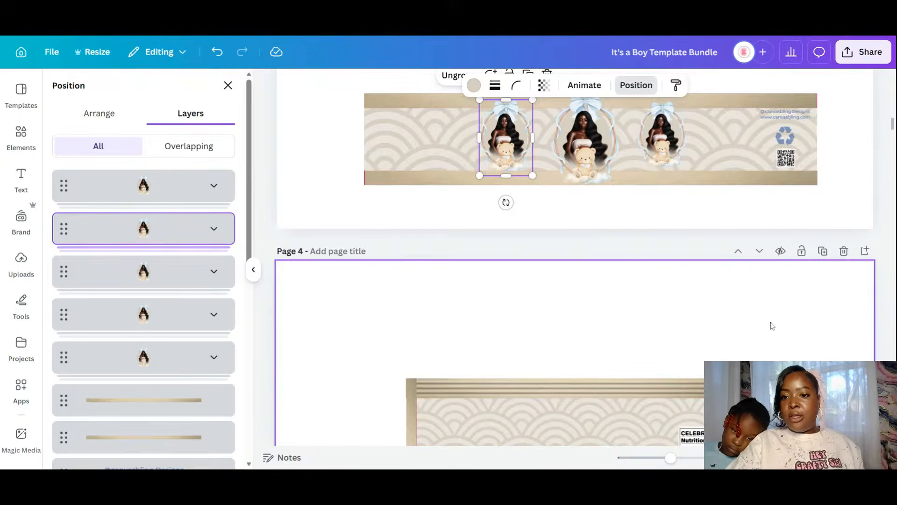
scroll(773, 345, up, 1)
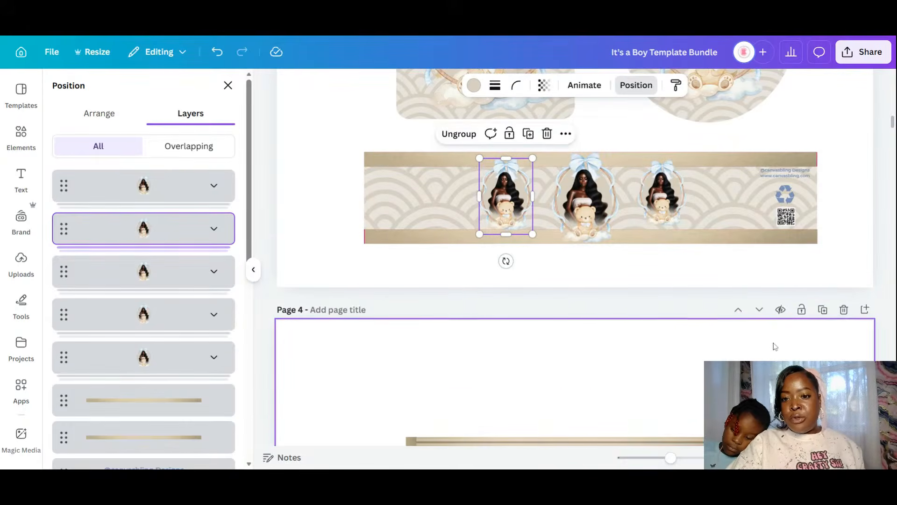
click(611, 206)
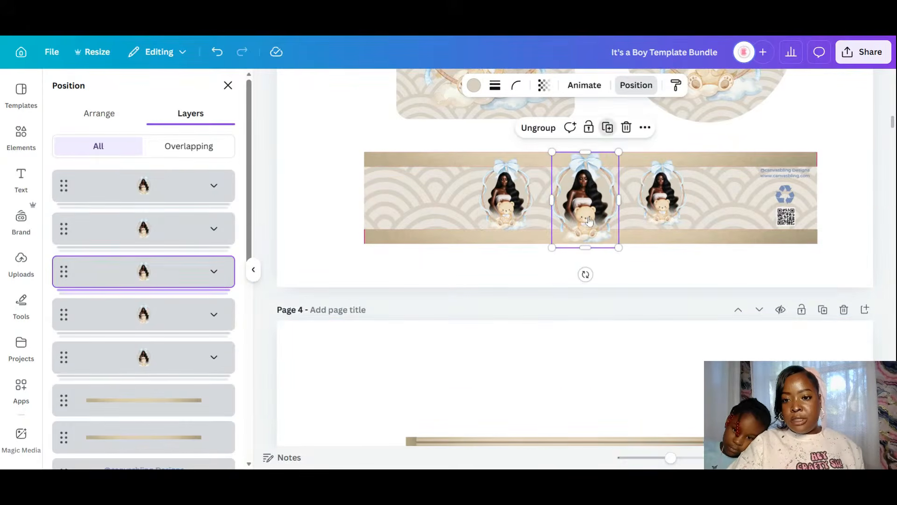
drag(589, 221, 589, 419)
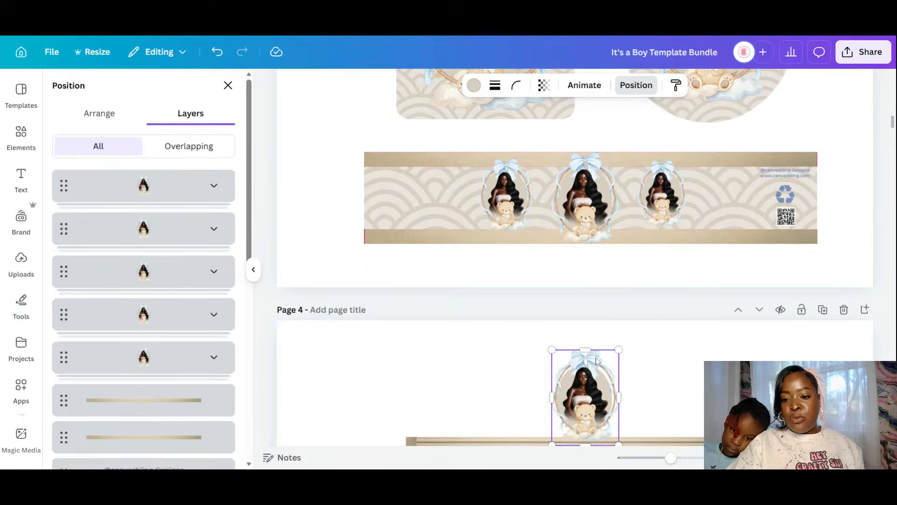
- Resize and position the bear portrait centred above the Welch's logo on the label
scroll(597, 361, down, 4)
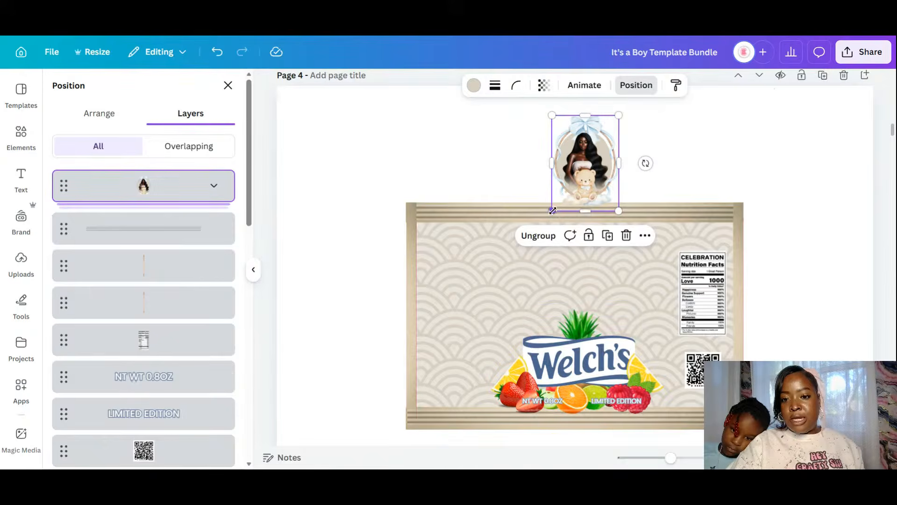
drag(552, 211, 470, 327)
drag(553, 195, 588, 276)
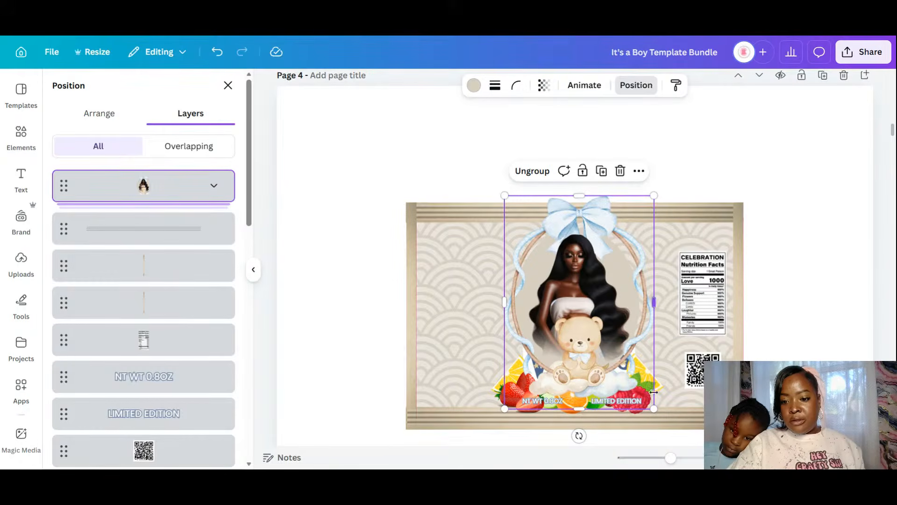
drag(595, 319, 590, 326)
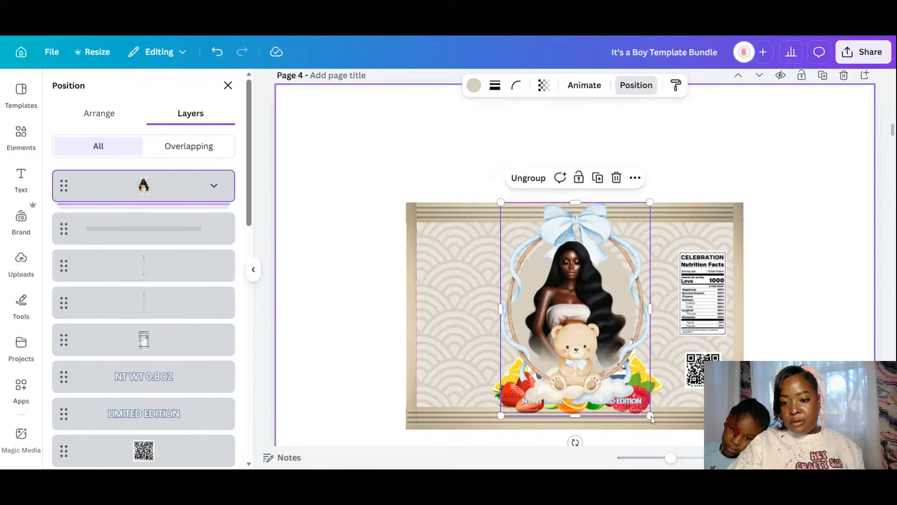
drag(653, 419, 626, 344)
drag(584, 302, 606, 312)
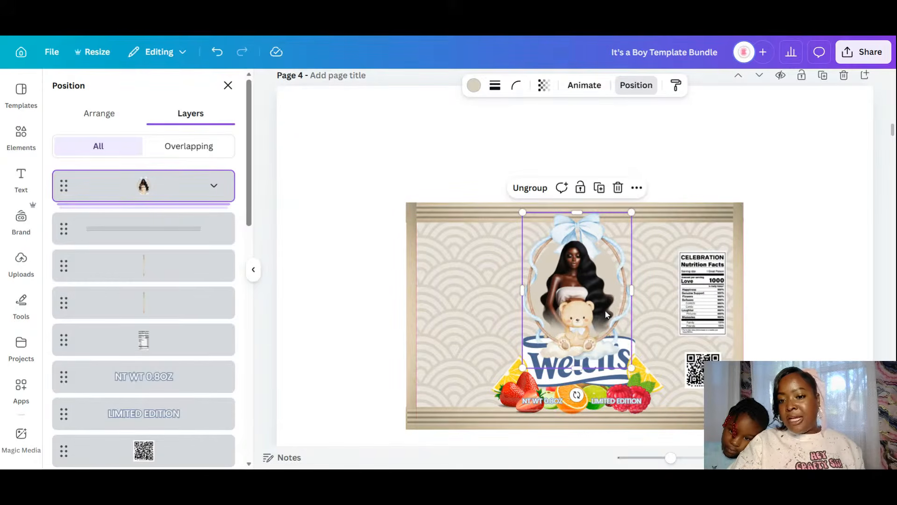
click(21, 135)
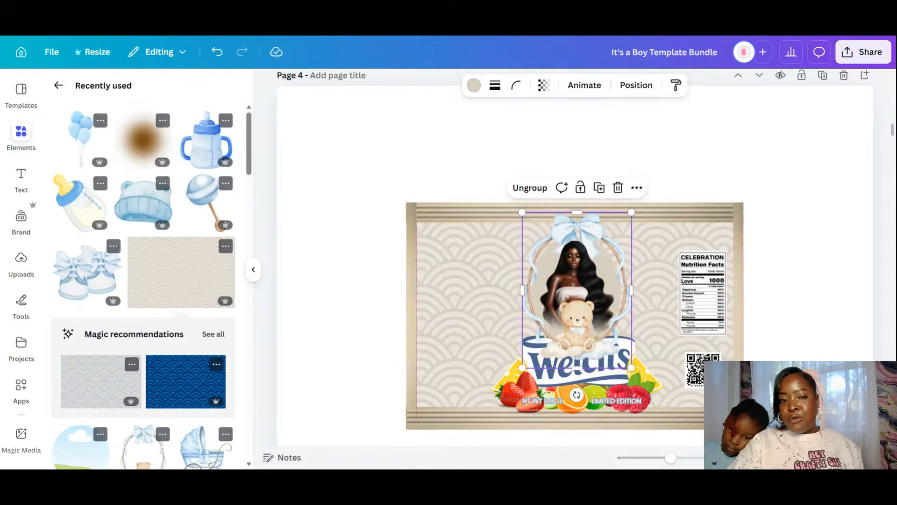
scroll(552, 261, down, 5)
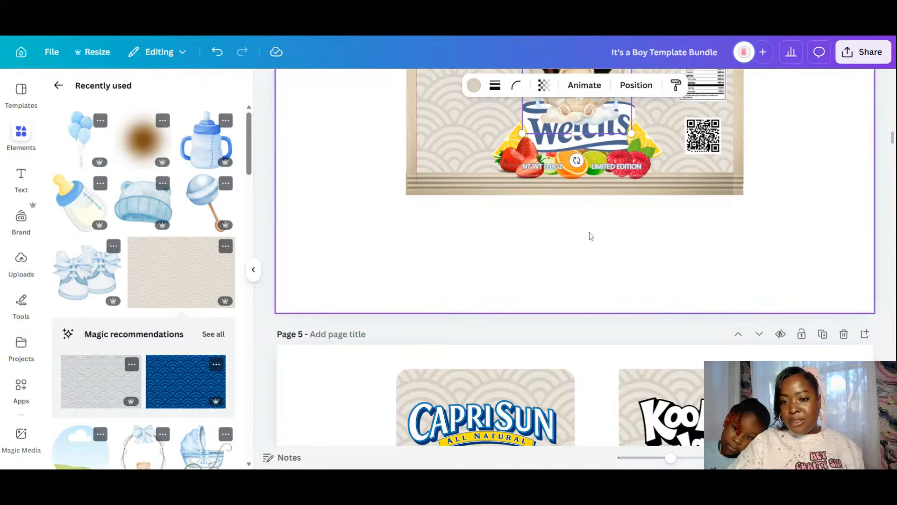
scroll(612, 243, up, 5)
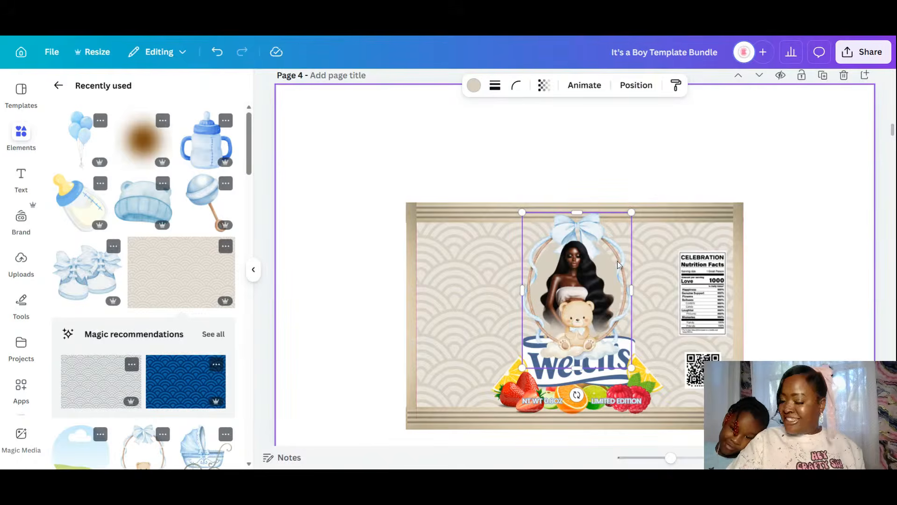
drag(601, 301, 598, 301)
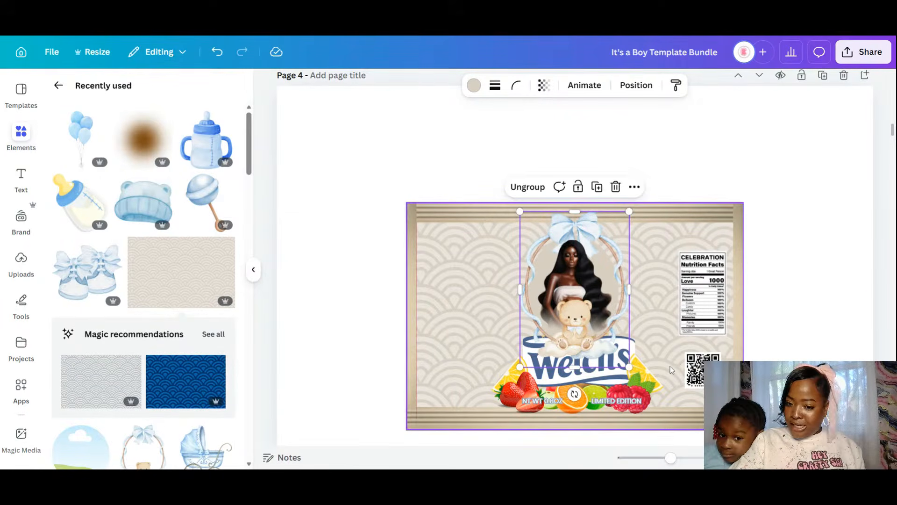
click(643, 386)
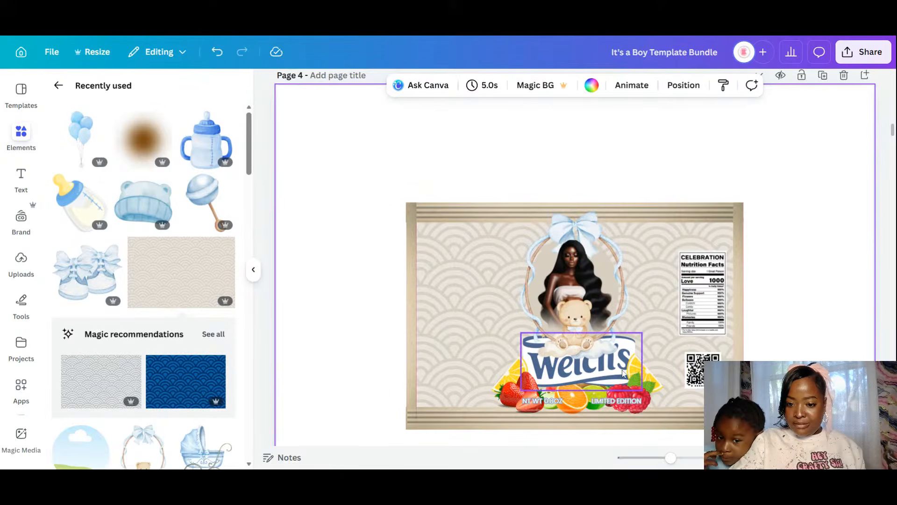
- Move the Welch's logo slightly lower and switch to the page thumbnail grid
click(622, 372)
drag(622, 373, 621, 376)
click(781, 351)
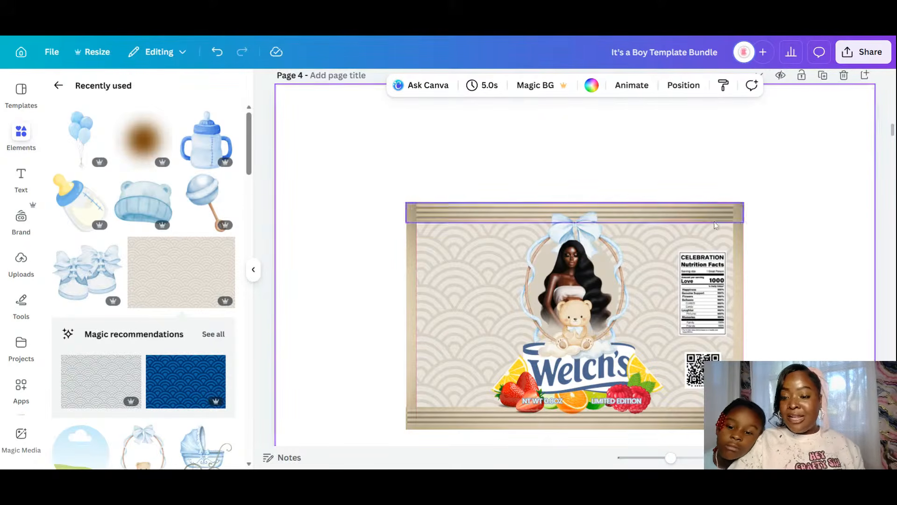
scroll(763, 253, down, 2)
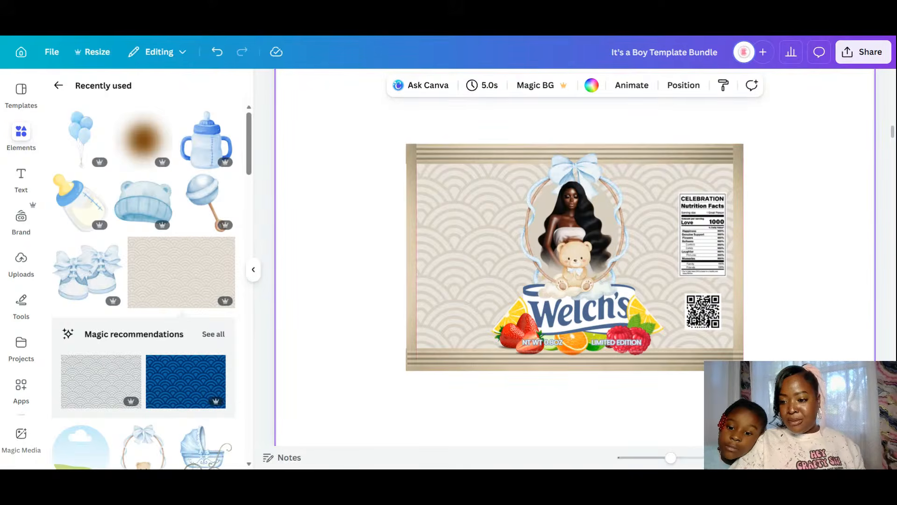
click(848, 457)
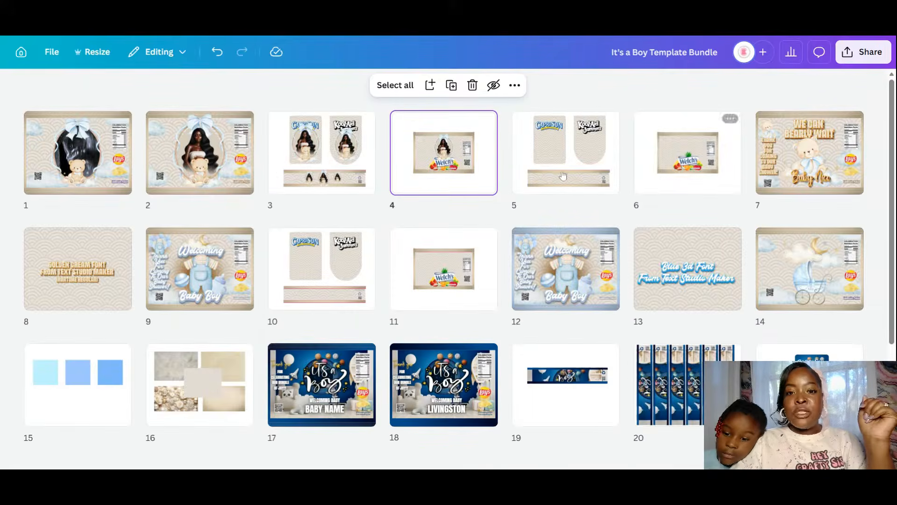
- Move the 'We Can Bearly Wait' Baby Nico page from 7 to follow page 4 and open it
click(581, 173)
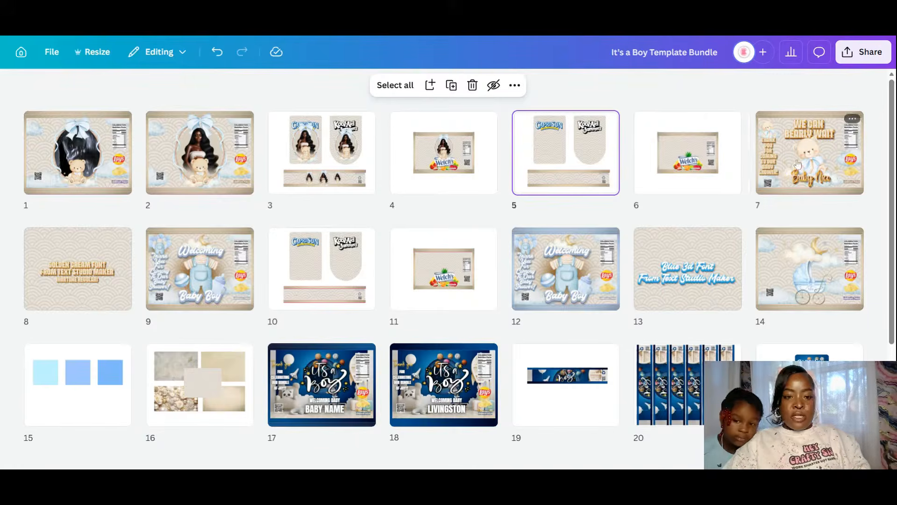
click(830, 175)
mouse_move(829, 176)
mouse_down()
mouse_move(797, 205)
mouse_move(489, 171)
mouse_move(501, 168)
mouse_up()
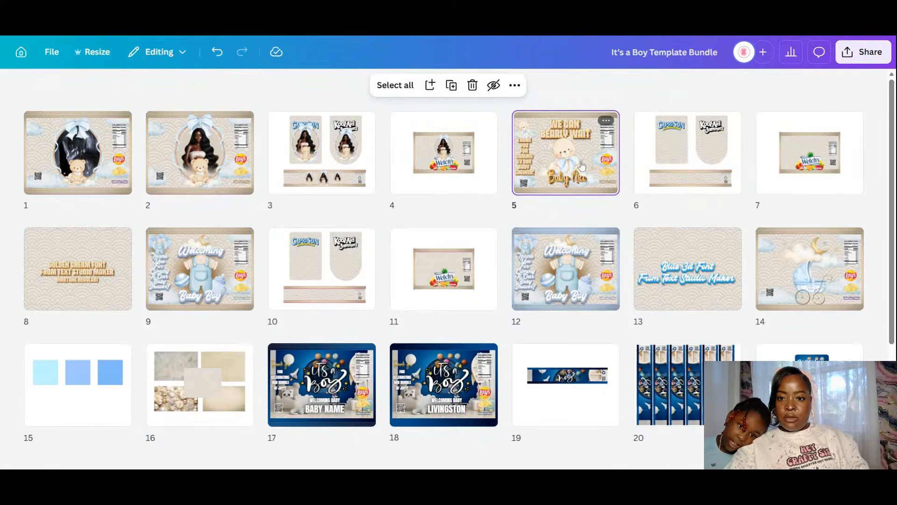
double_click(582, 165)
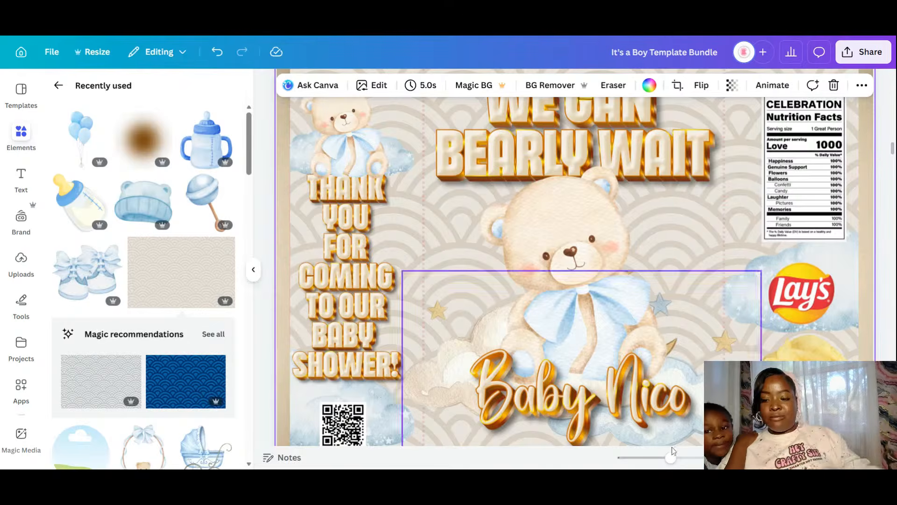
- Duplicate the teddy bear and Baby Nico name onto Page 6's Capri Sun pouch, shrunk to fit
drag(671, 457, 658, 459)
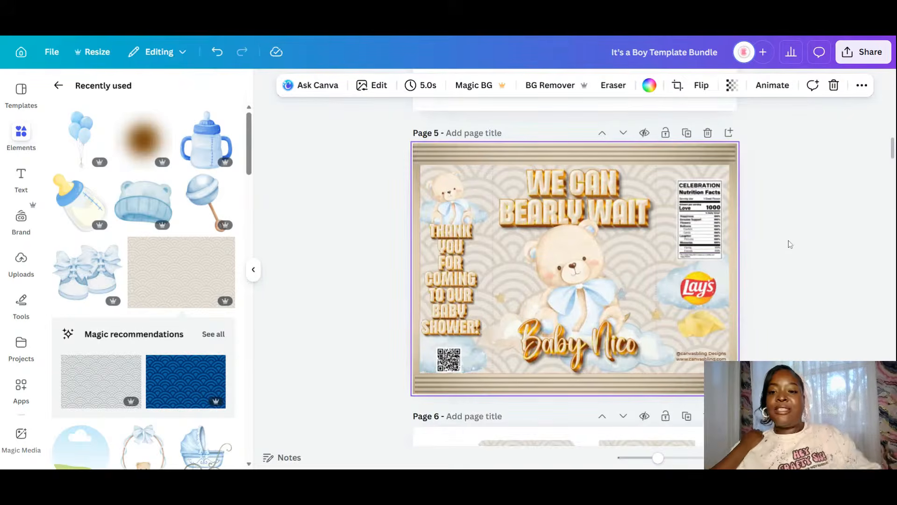
scroll(789, 240, down, 4)
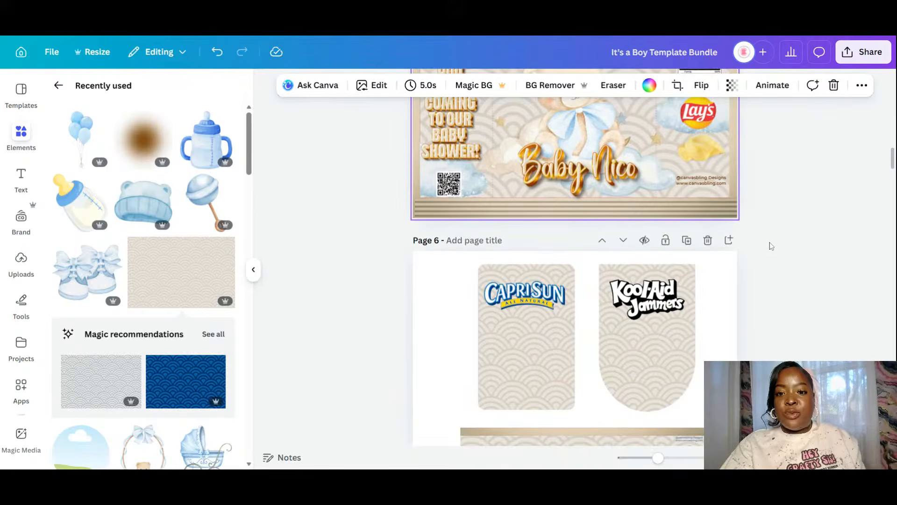
scroll(771, 245, up, 4)
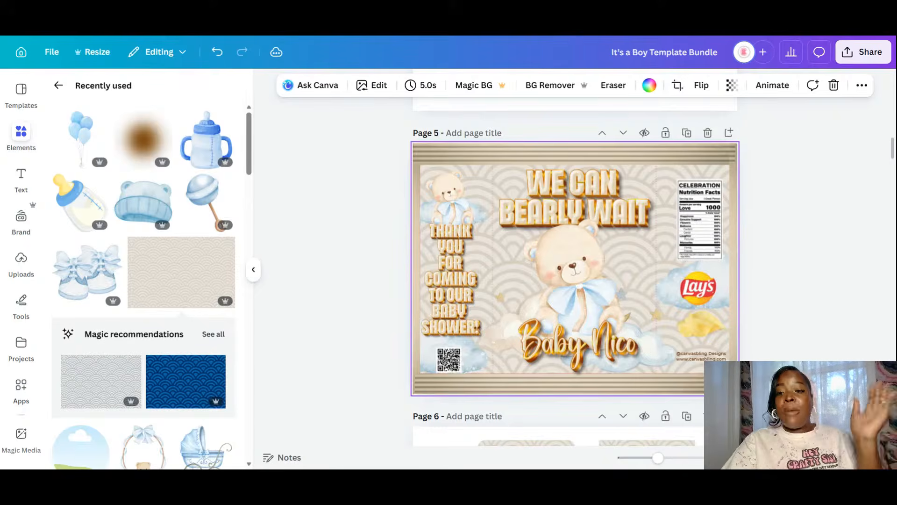
scroll(751, 210, down, 1)
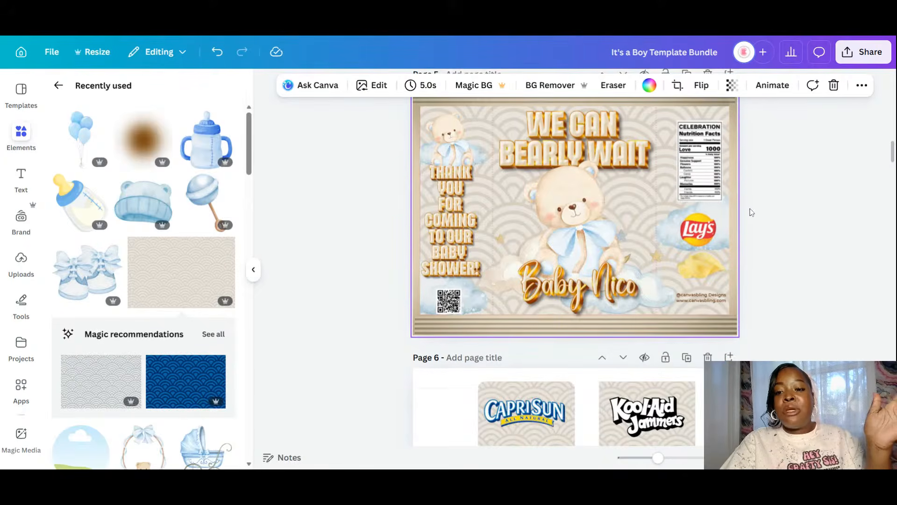
click(603, 206)
shift+click(604, 301)
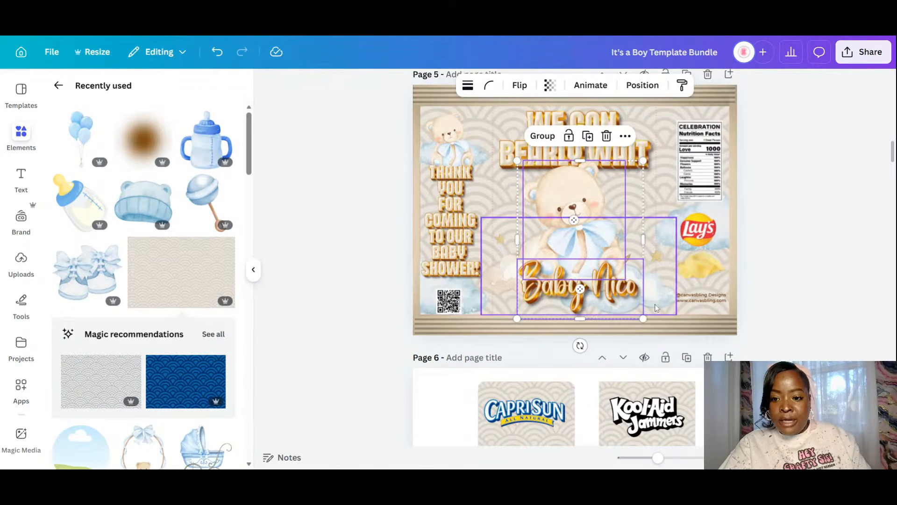
click(586, 136)
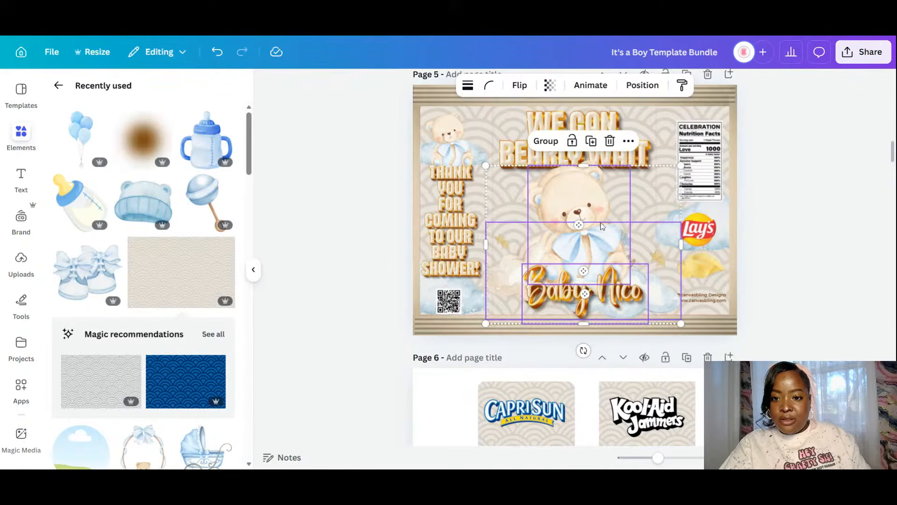
drag(601, 226, 573, 319)
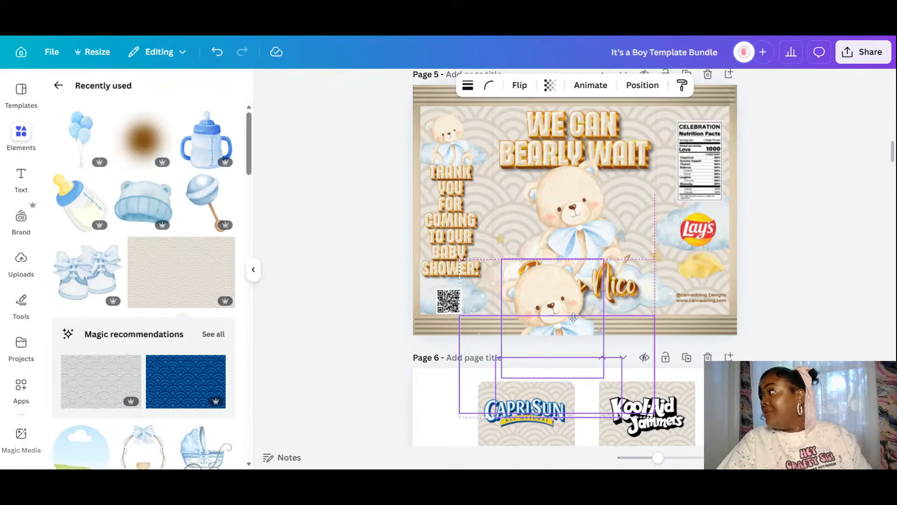
drag(573, 318, 532, 423)
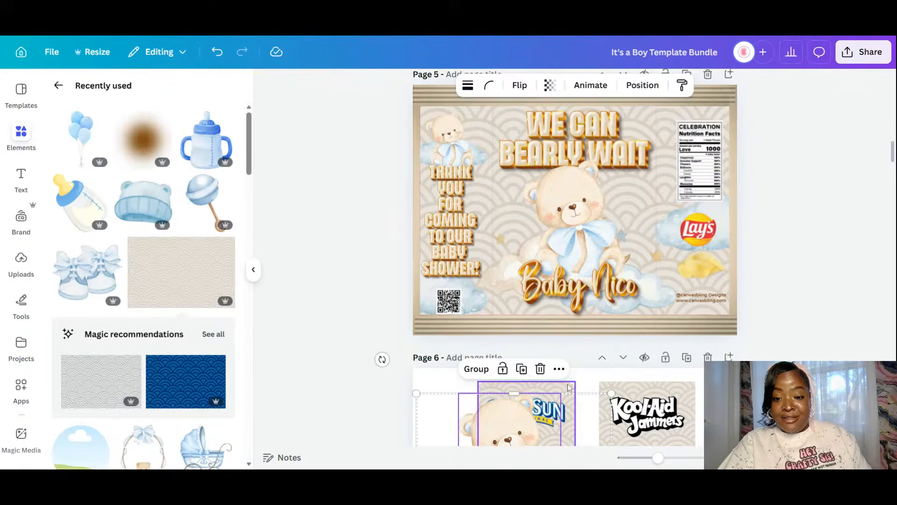
scroll(569, 386, down, 3)
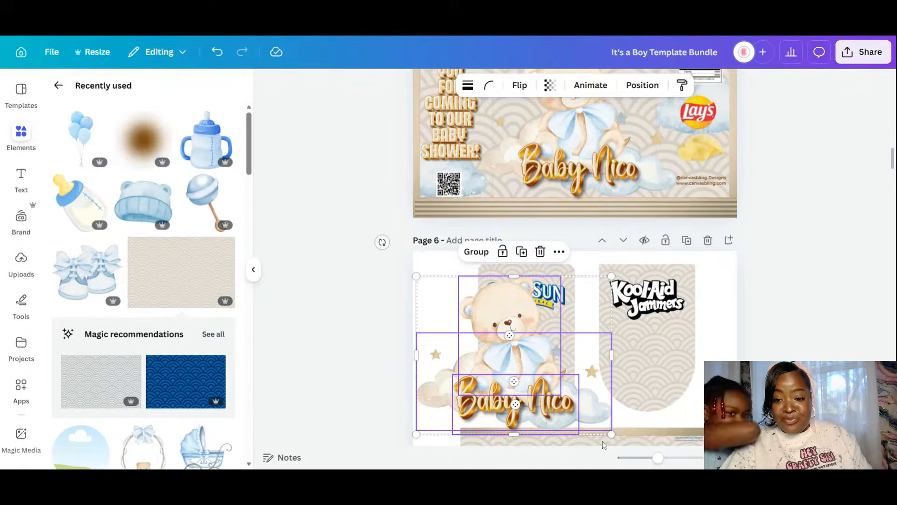
drag(611, 433, 536, 363)
- Fine-tune the bear-and-name group's size and lock the Capri Sun pouch group in place
click(463, 371)
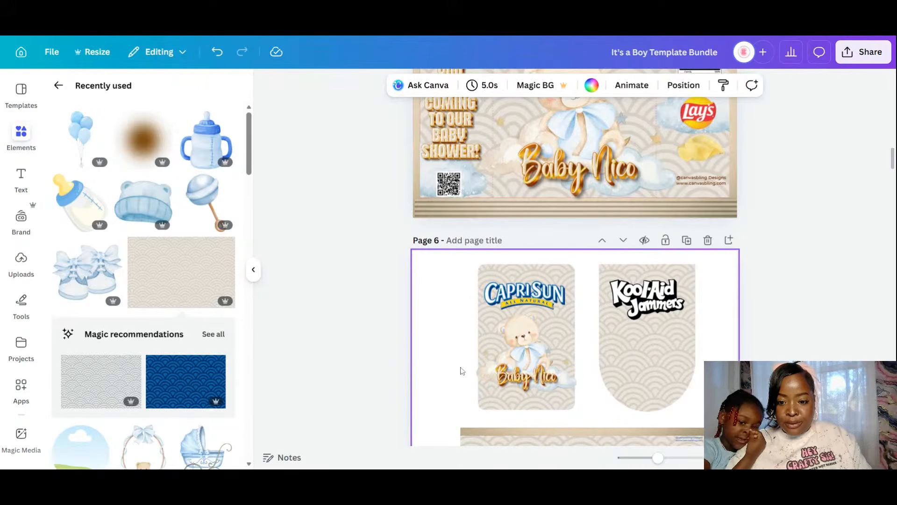
click(571, 390)
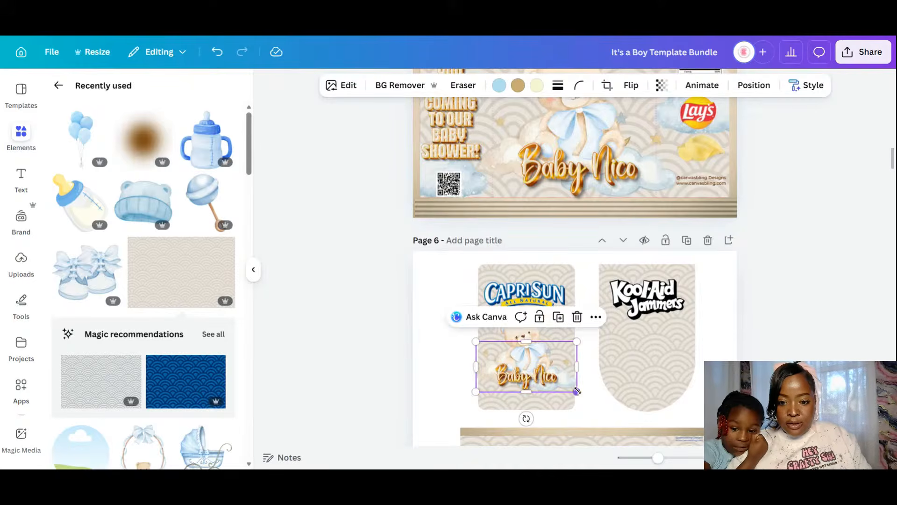
drag(576, 391, 574, 391)
drag(477, 392, 477, 391)
drag(571, 367, 571, 367)
click(538, 269)
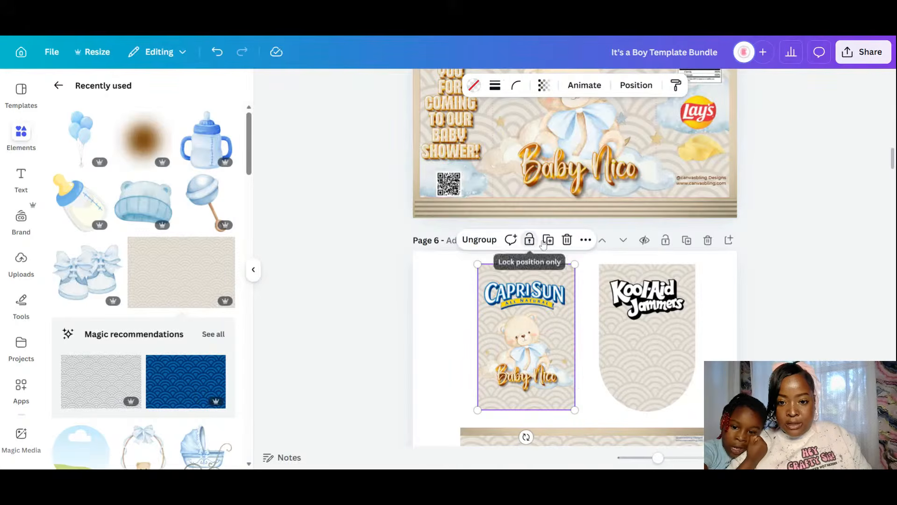
click(533, 240)
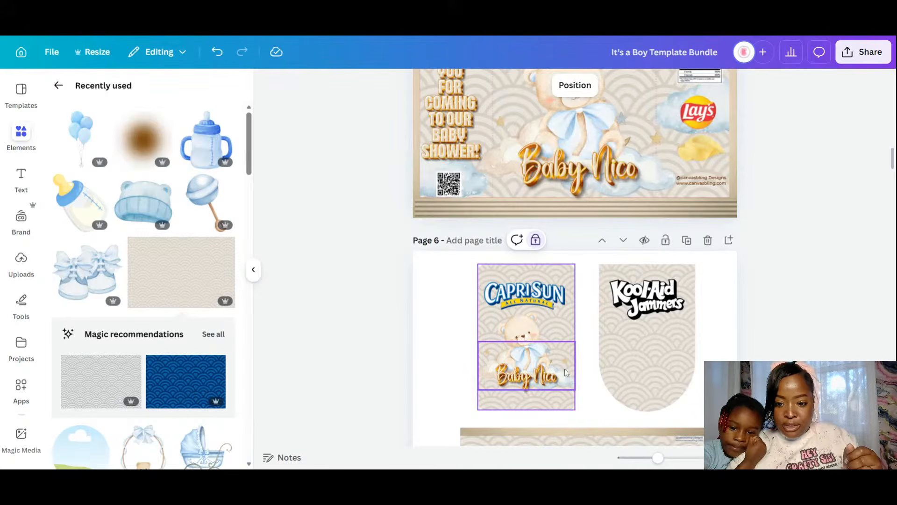
- Enlarge the teddy bear and Baby Nico name, centring the name near the pouch bottom
click(565, 373)
drag(566, 373, 569, 389)
click(723, 390)
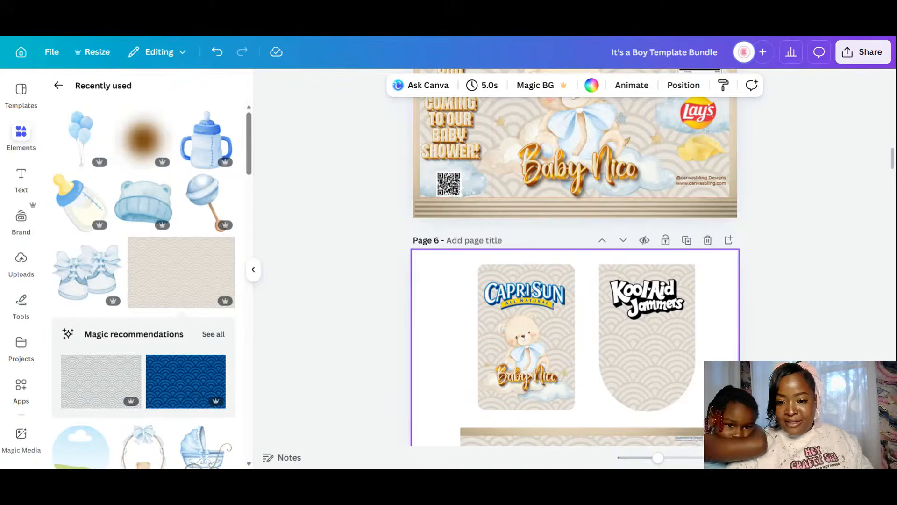
click(508, 346)
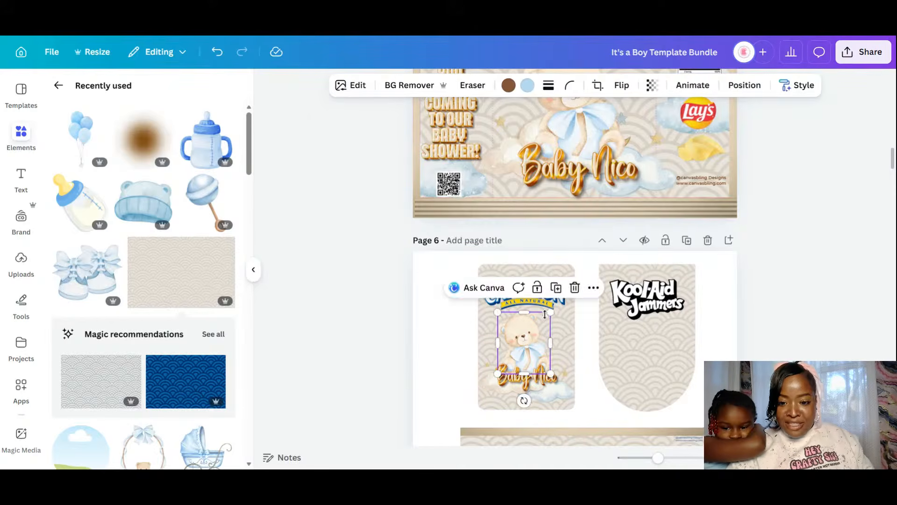
drag(550, 309, 559, 291)
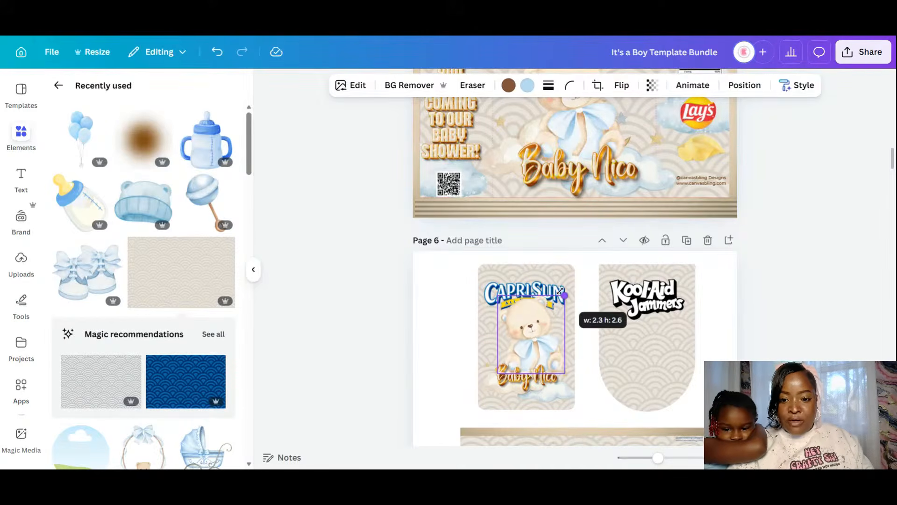
drag(533, 326, 528, 331)
click(551, 388)
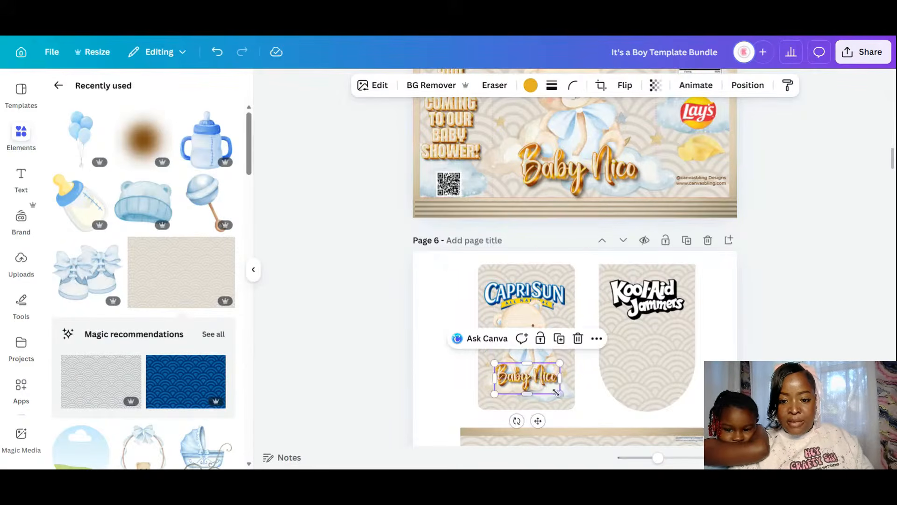
drag(556, 392, 560, 414)
drag(559, 422, 559, 423)
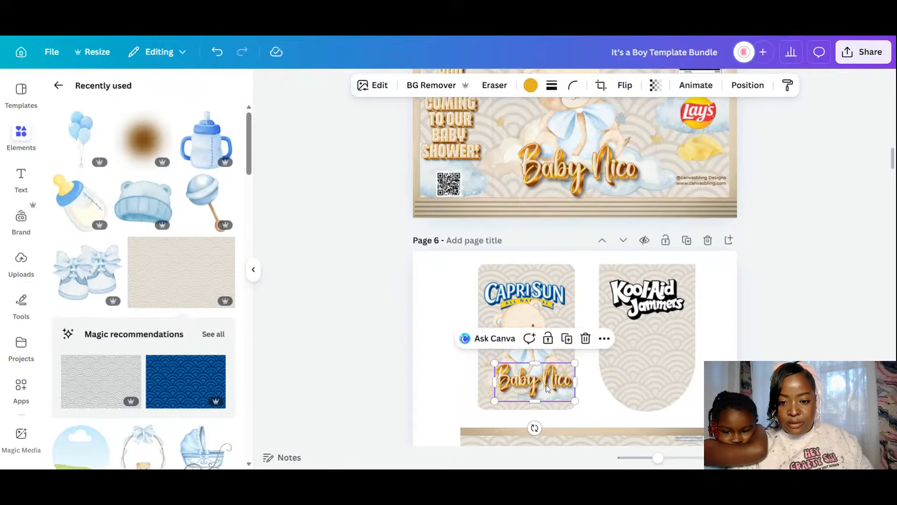
drag(549, 387, 541, 389)
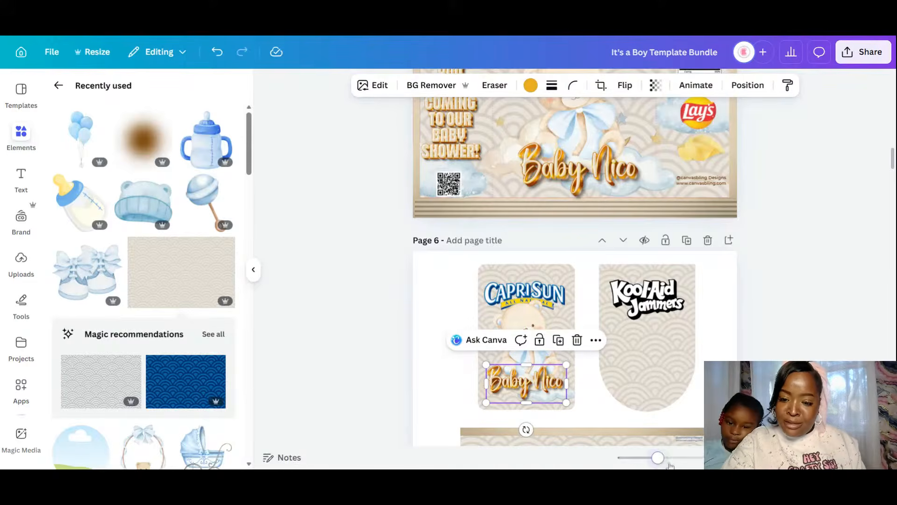
- Move the larger Baby Nico cloud image lower, undoing a trial -5° tilt
click(669, 462)
scroll(497, 312, down, 3)
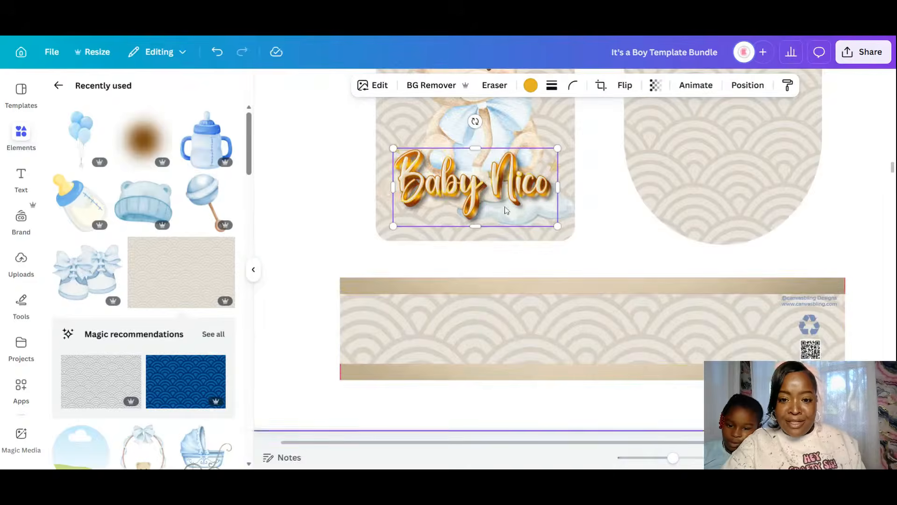
click(567, 211)
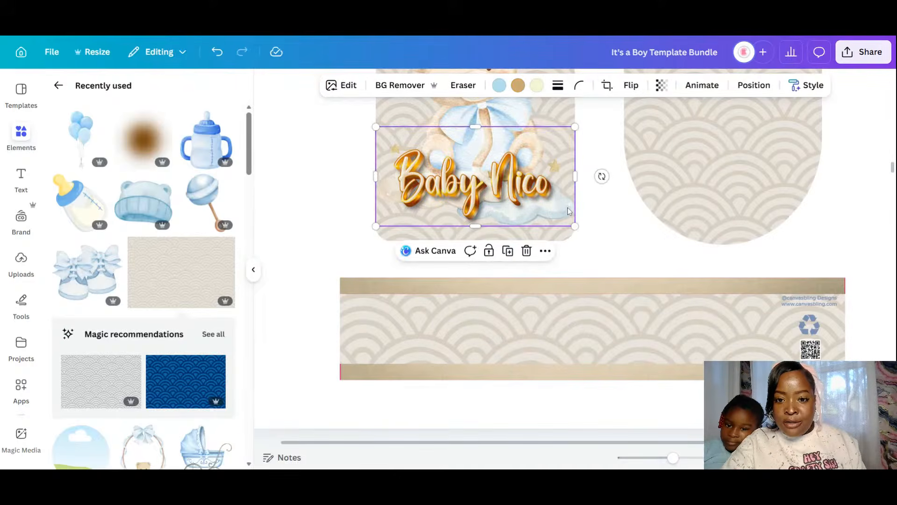
drag(566, 211, 560, 223)
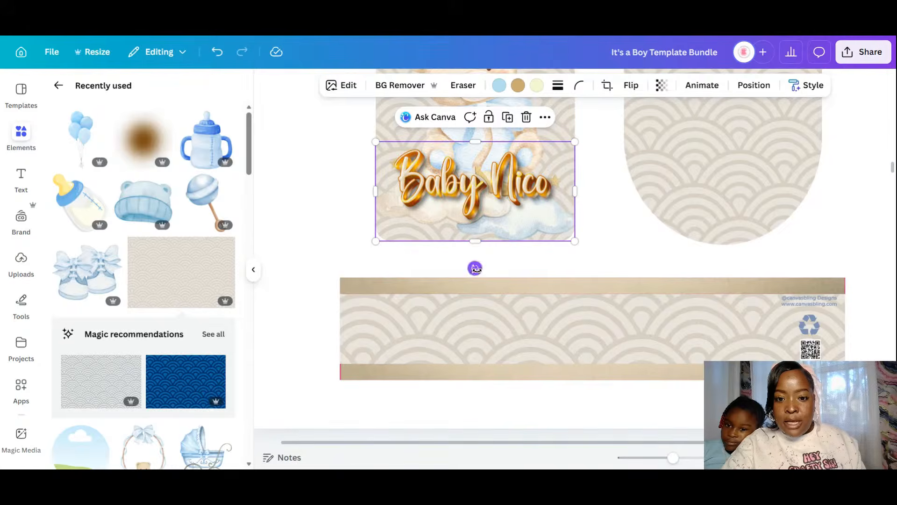
drag(483, 270, 484, 271)
key(ctrl+z)
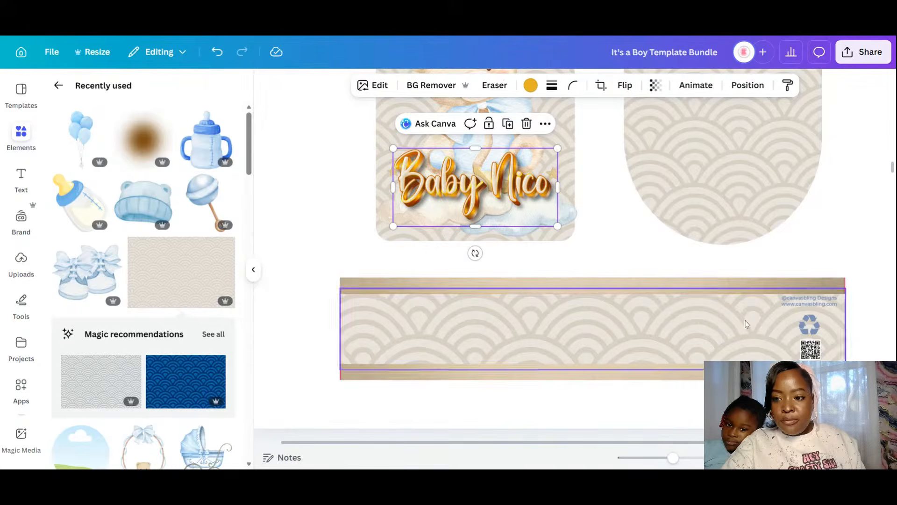
click(825, 257)
drag(673, 458, 663, 458)
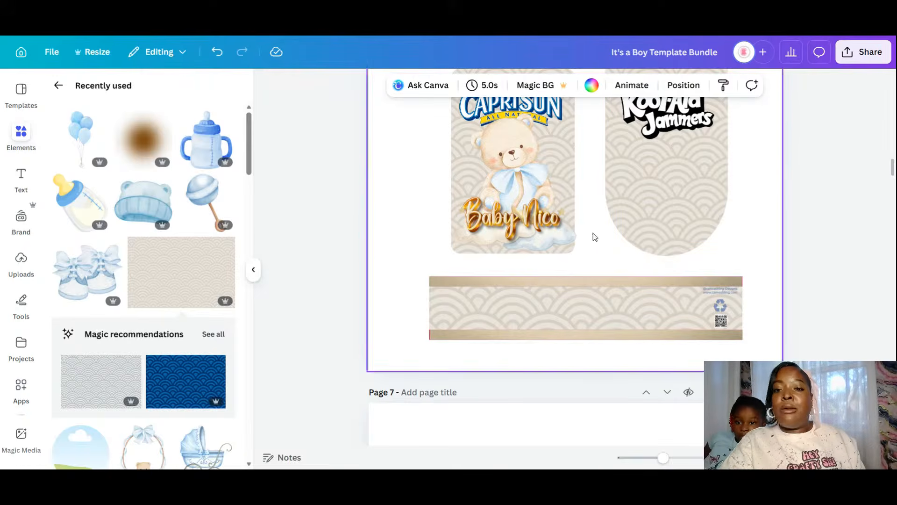
scroll(893, 176, up, 1)
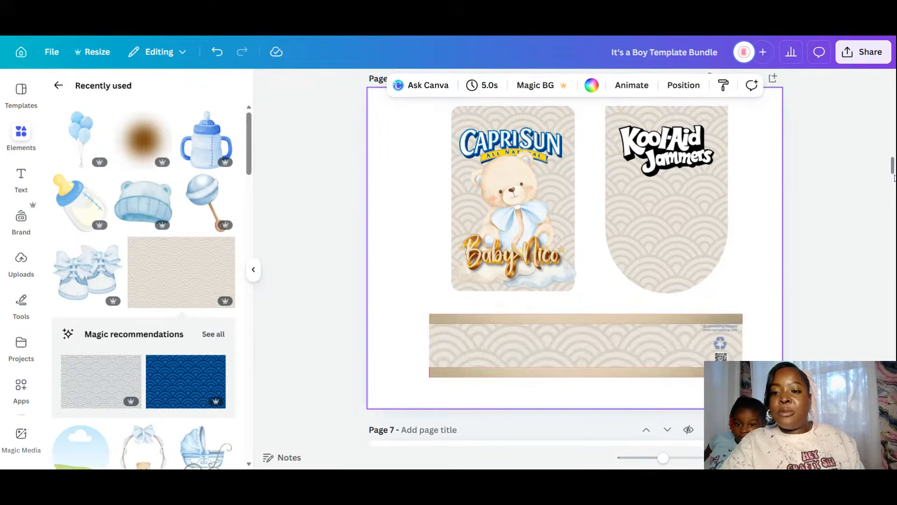
- Lock the arch background and move the Kool-Aid Jammers logo into the arch's lower half
click(688, 146)
click(692, 266)
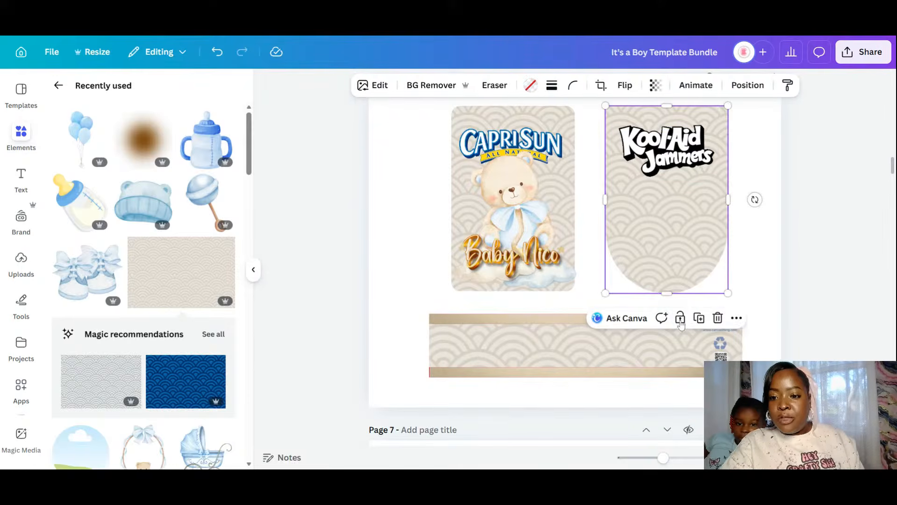
click(680, 317)
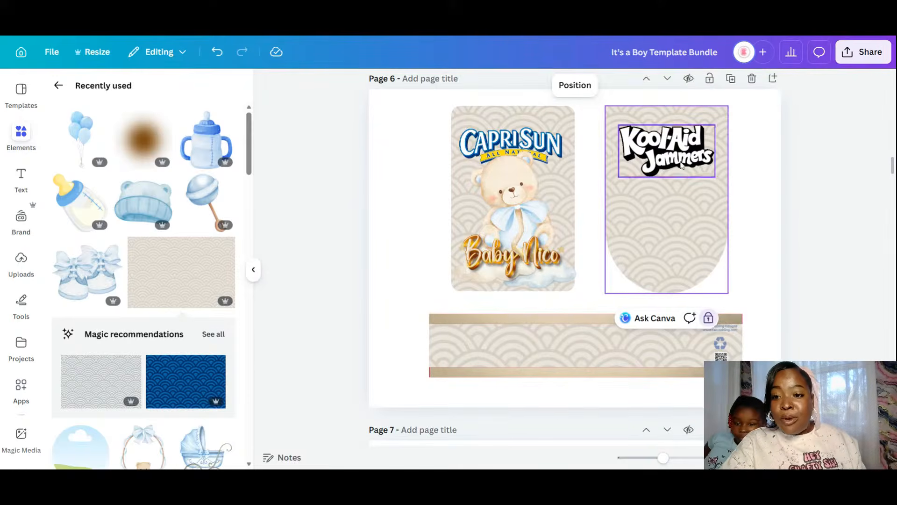
click(682, 152)
drag(682, 152, 681, 251)
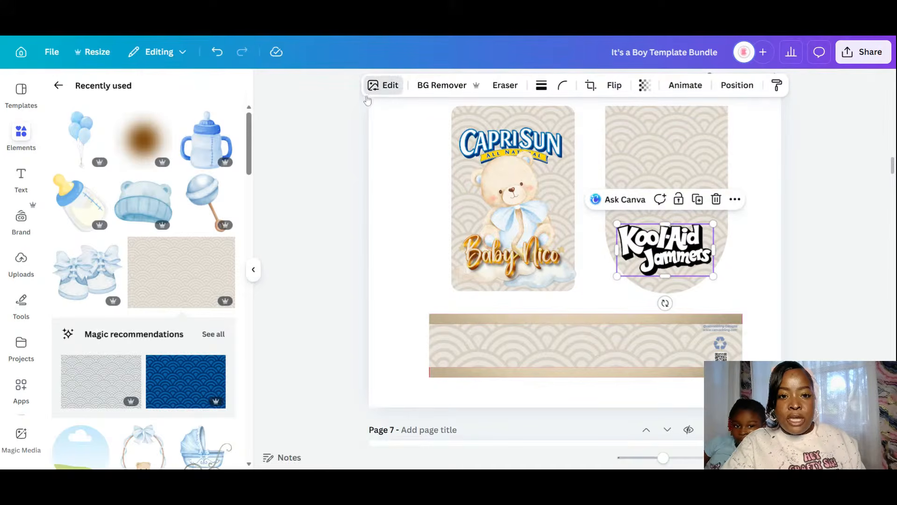
- Apply the Coral duotone to the logo with shadows eyedropped to banner beige #BEAF90
click(383, 86)
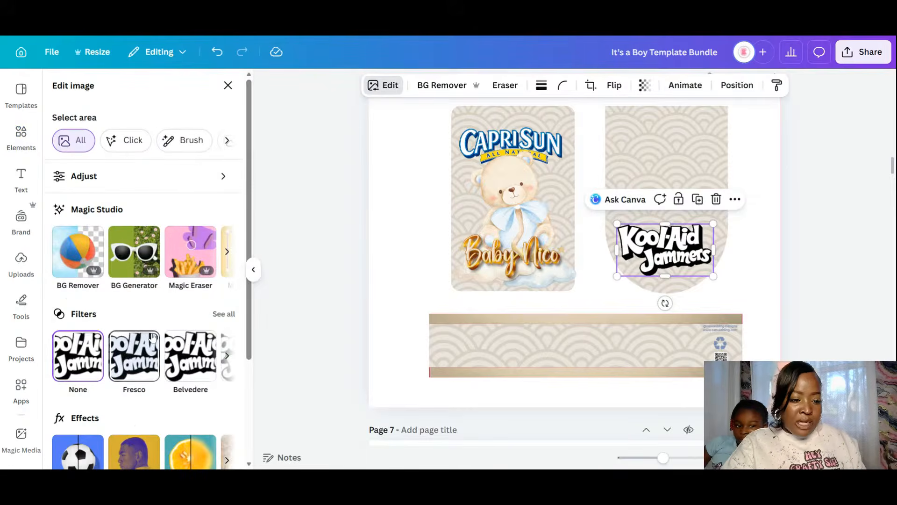
scroll(192, 317, down, 3)
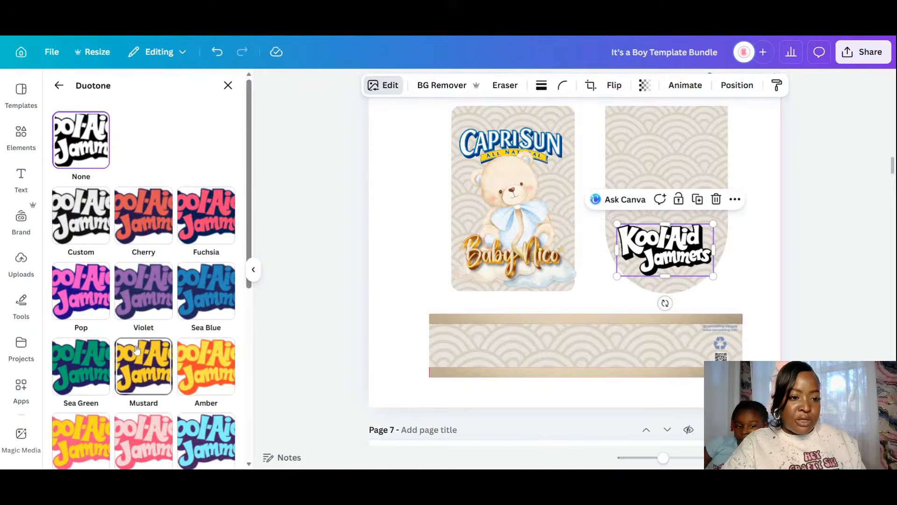
scroll(183, 279, down, 3)
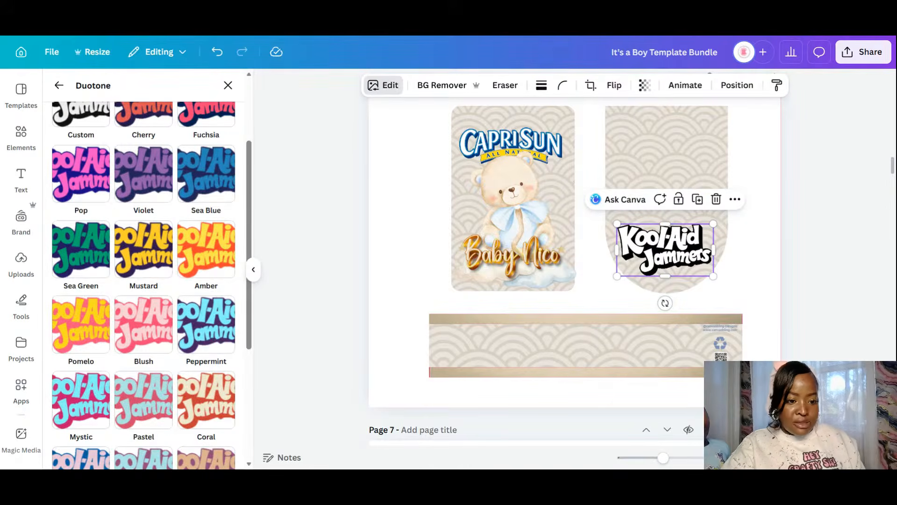
click(201, 401)
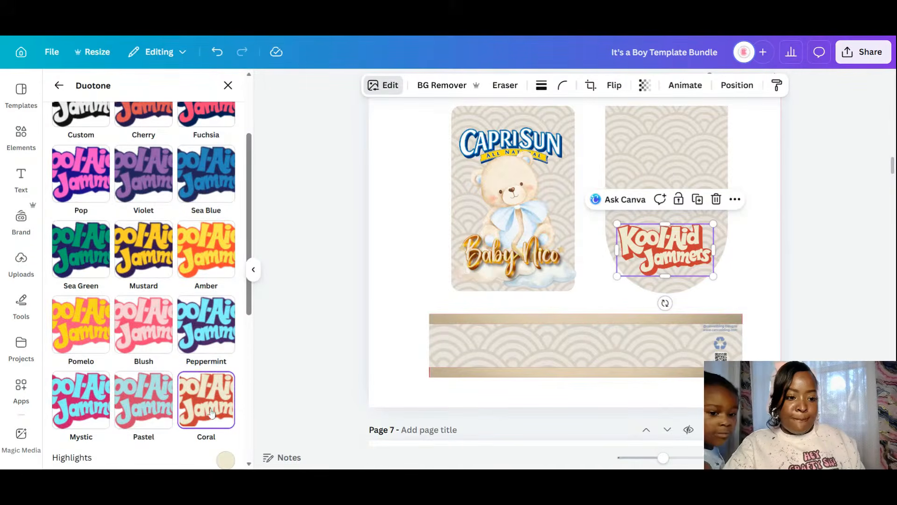
scroll(232, 458, down, 5)
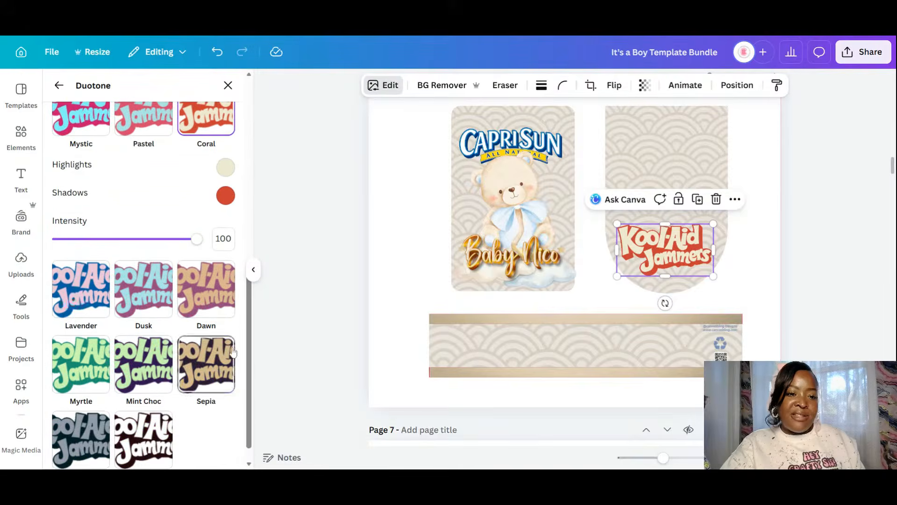
click(224, 199)
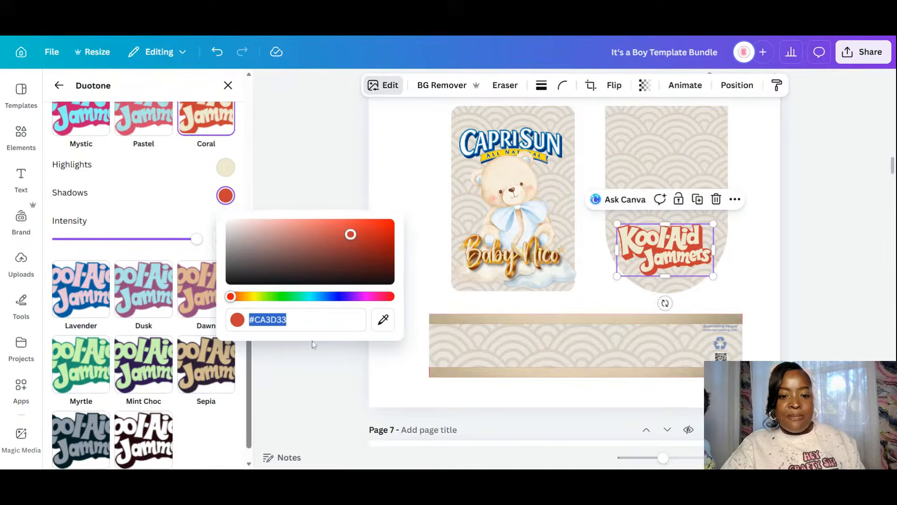
click(385, 327)
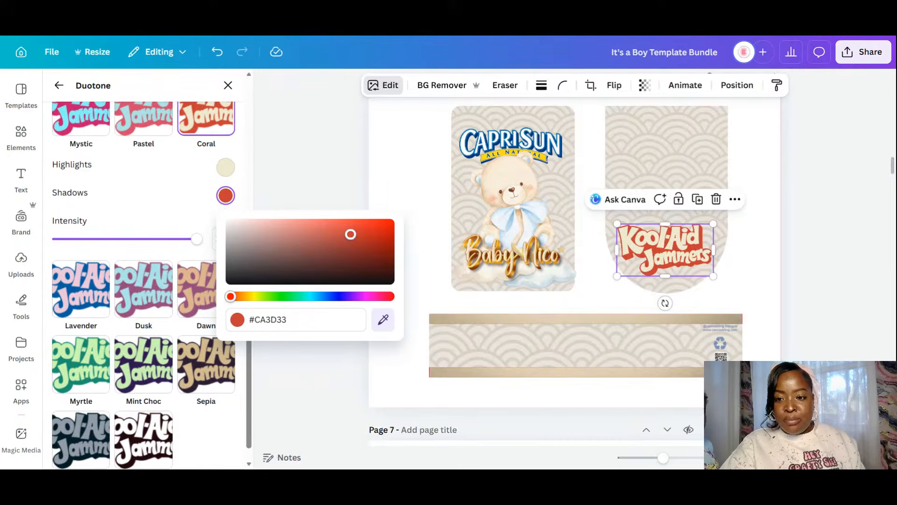
click(439, 326)
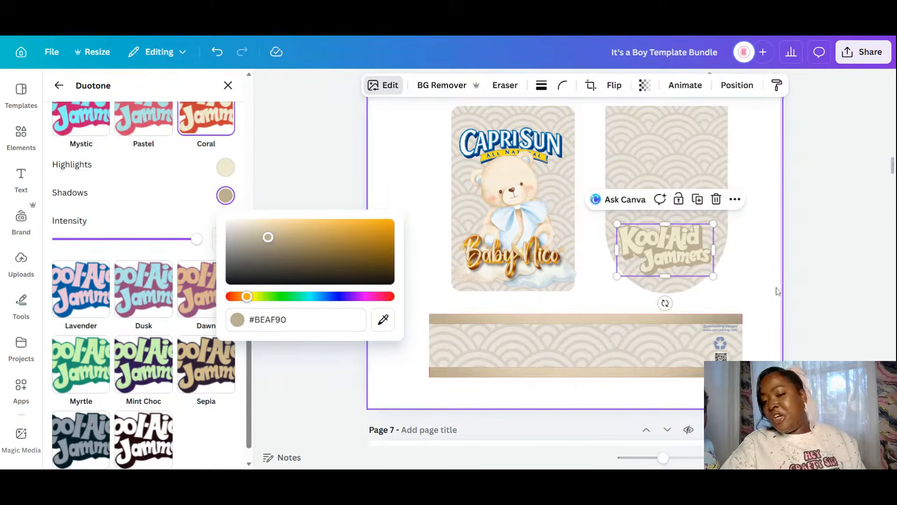
click(729, 298)
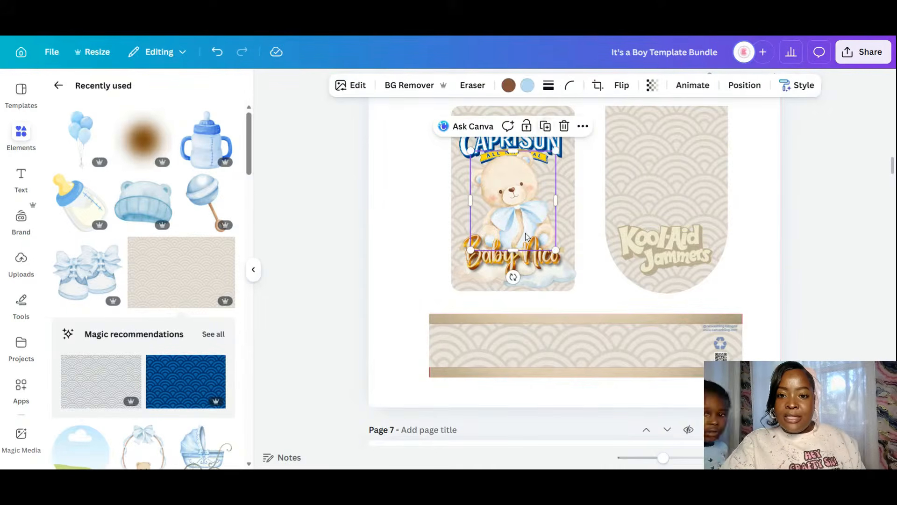
- Copy the teddy bear onto the Kool-Aid pouch, enlarging and nudging it into place
click(517, 199)
click(546, 126)
drag(521, 213, 665, 191)
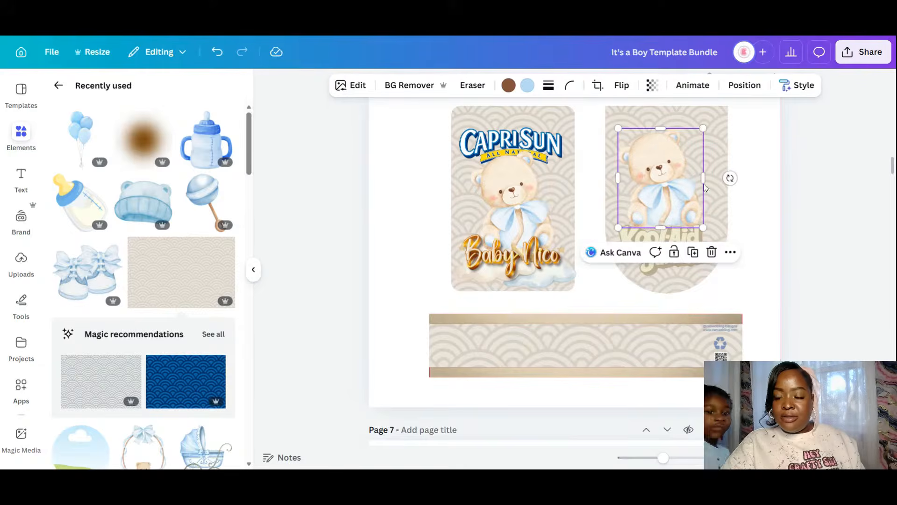
drag(703, 128, 715, 116)
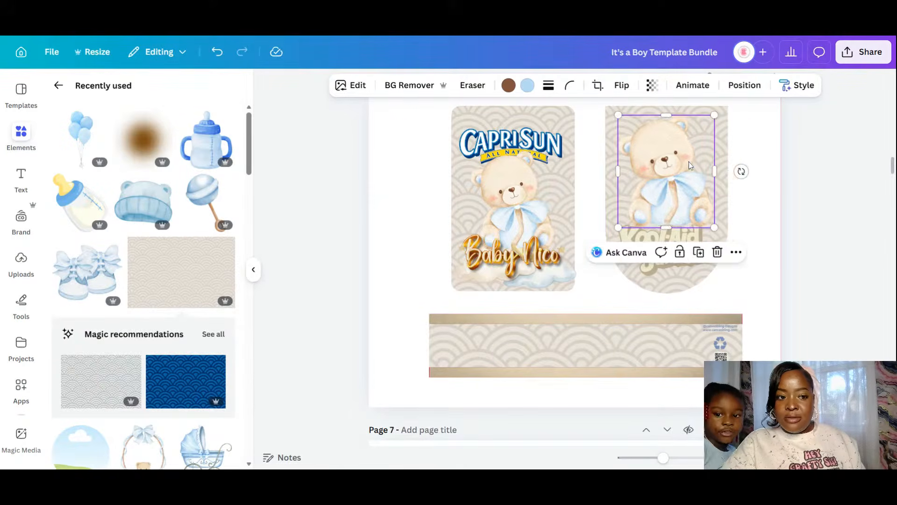
drag(689, 163, 686, 166)
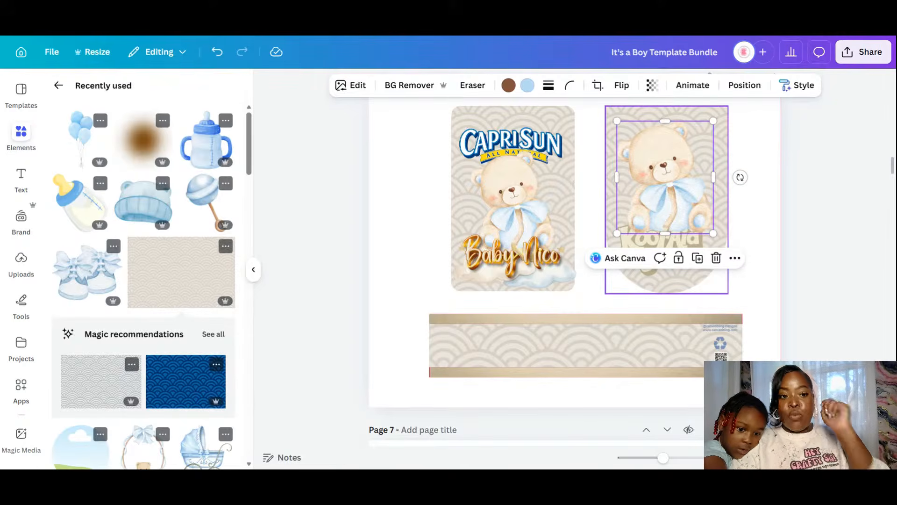
click(226, 246)
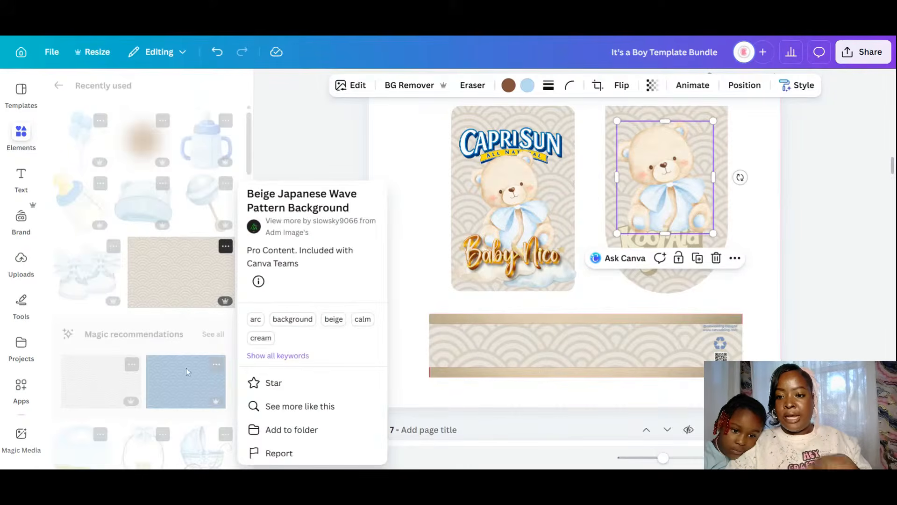
click(435, 312)
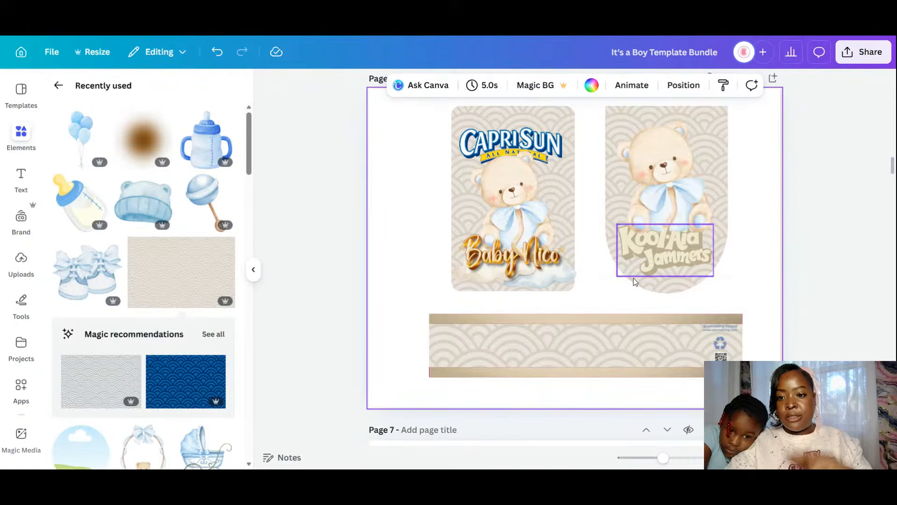
- Set the logo's duotone highlights to the card background's pale greige #E9E4DE
click(679, 258)
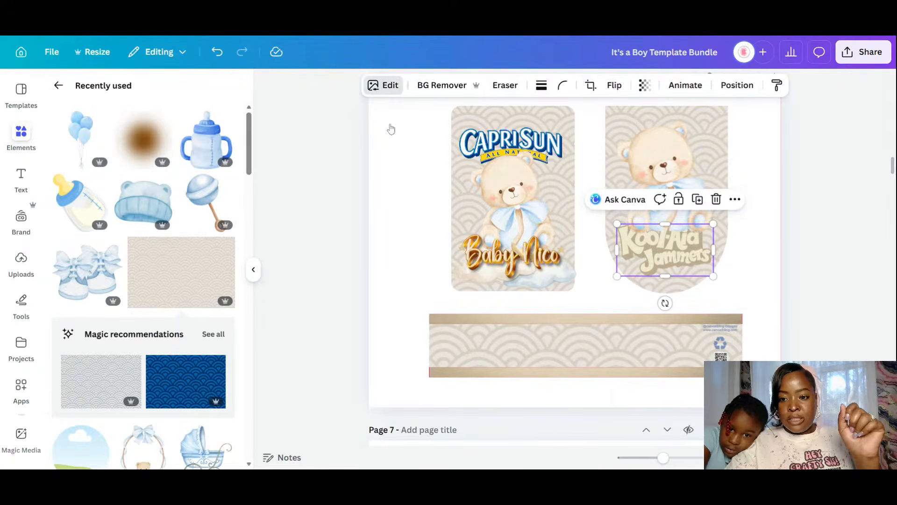
scroll(174, 351, down, 3)
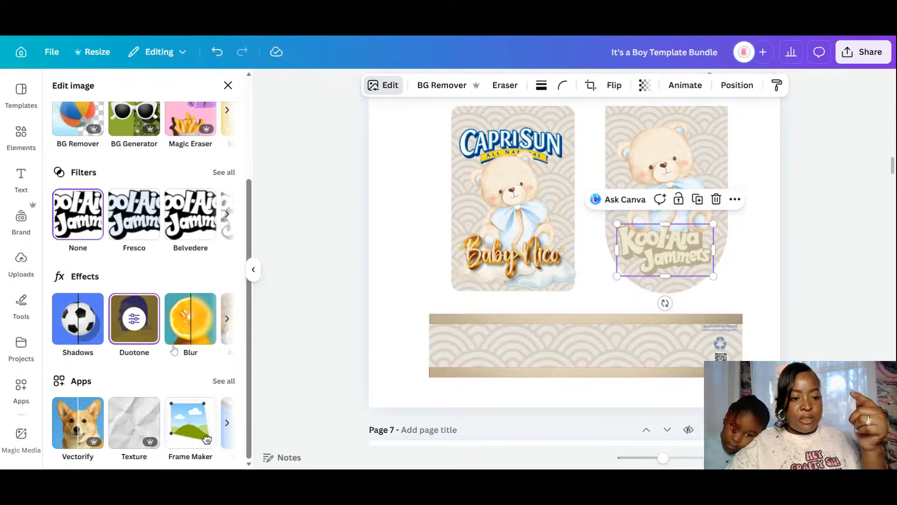
click(134, 318)
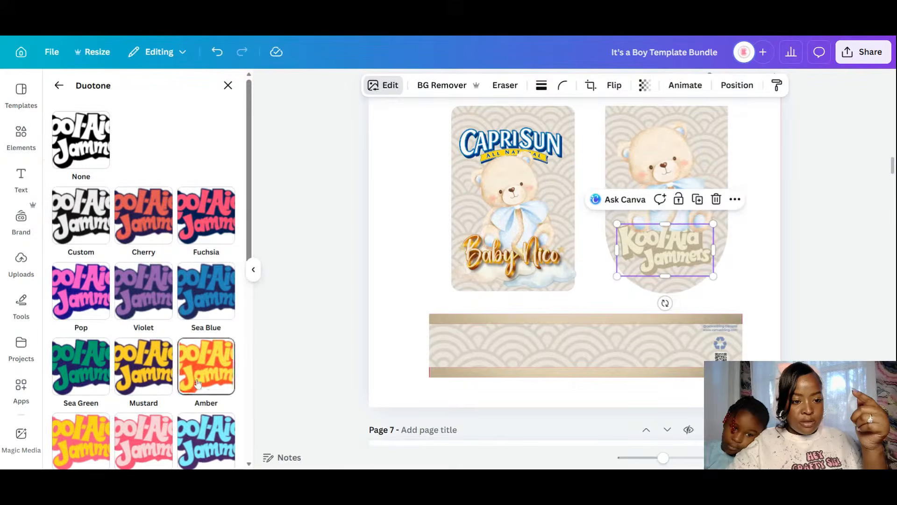
scroll(206, 304, down, 5)
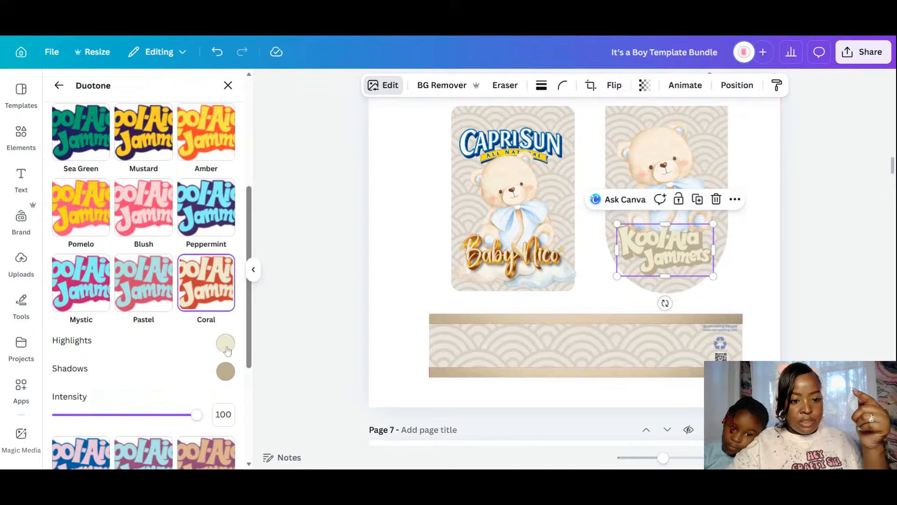
click(224, 347)
click(383, 309)
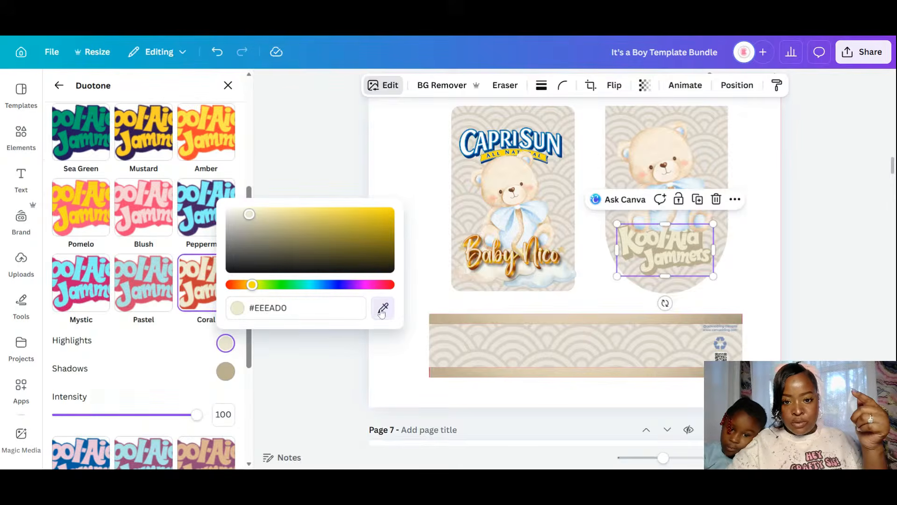
click(476, 209)
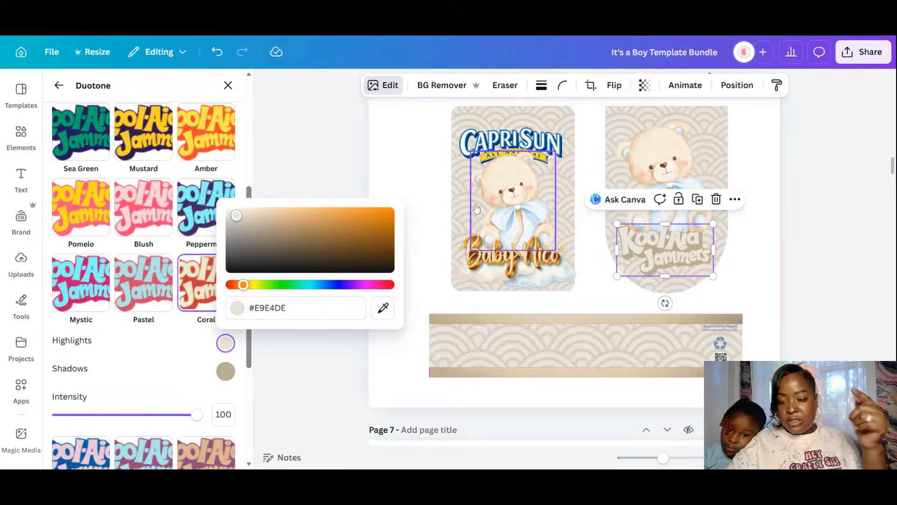
click(761, 251)
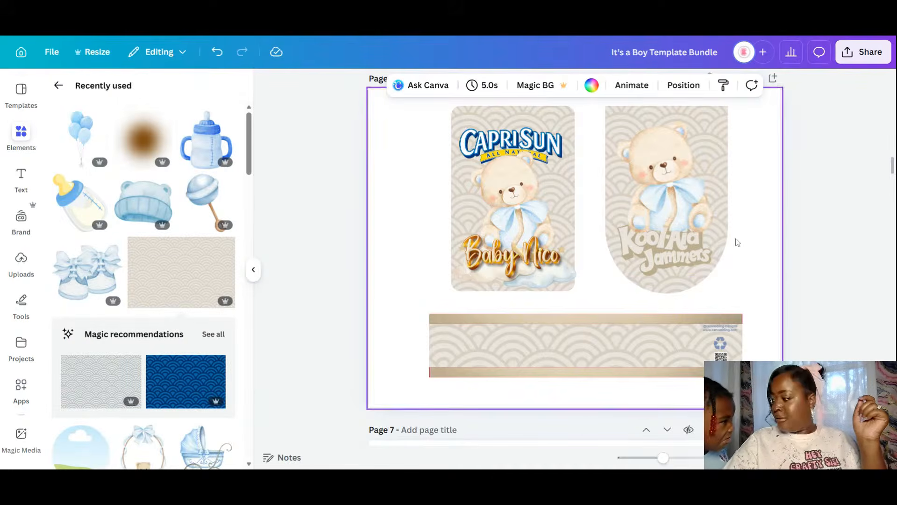
scroll(731, 243, up, 2)
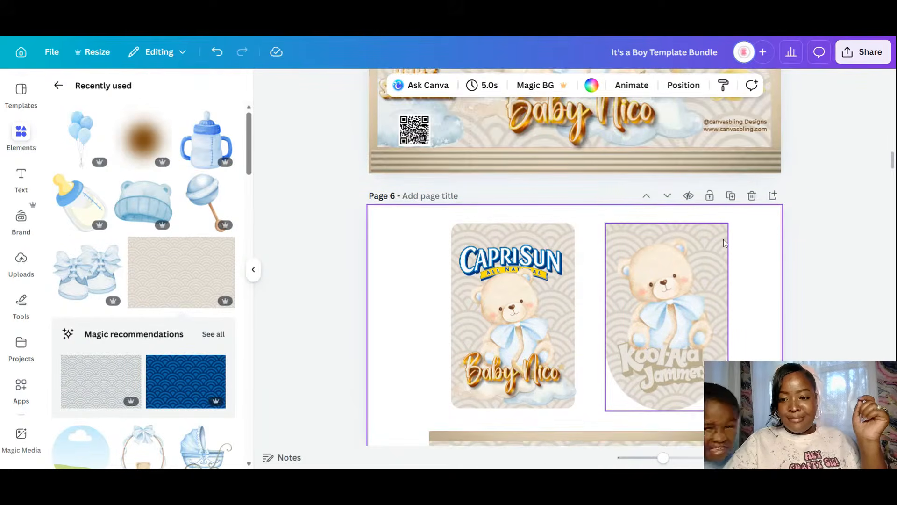
- Bring the WE CAN BEARLY WAIT title onto the Kool-Aid card's top, shrunk to fit
scroll(724, 243, down, 1)
scroll(700, 187, up, 4)
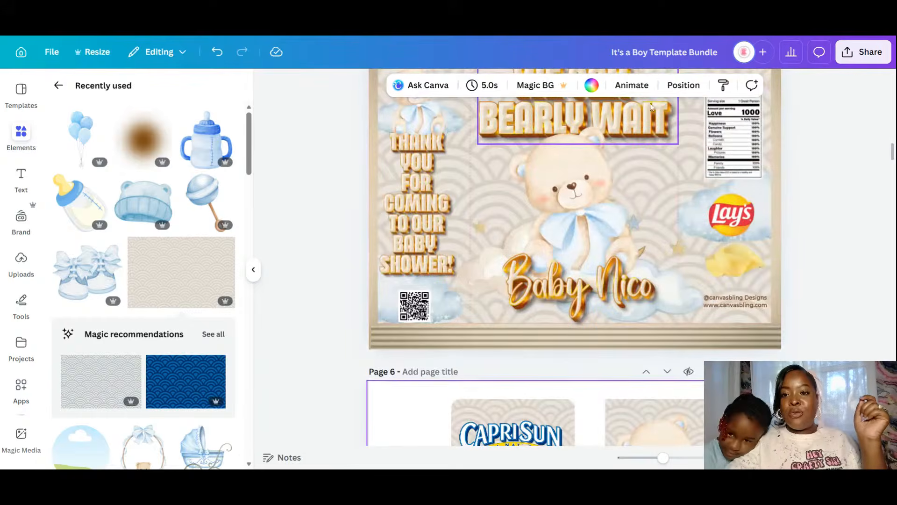
click(648, 111)
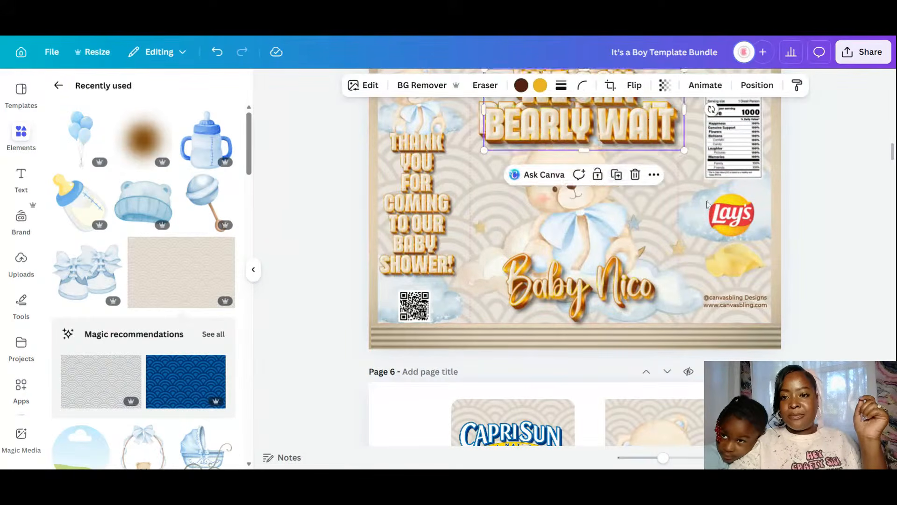
drag(648, 110, 699, 389)
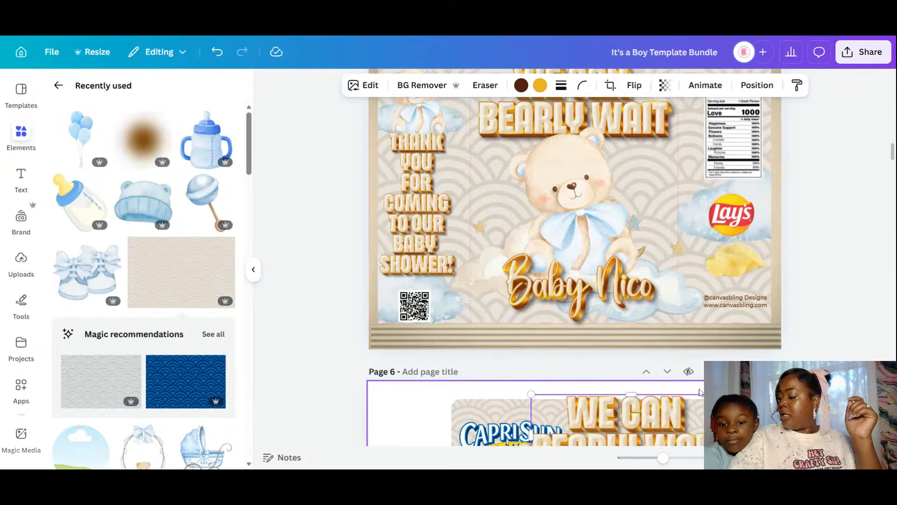
scroll(700, 391, down, 3)
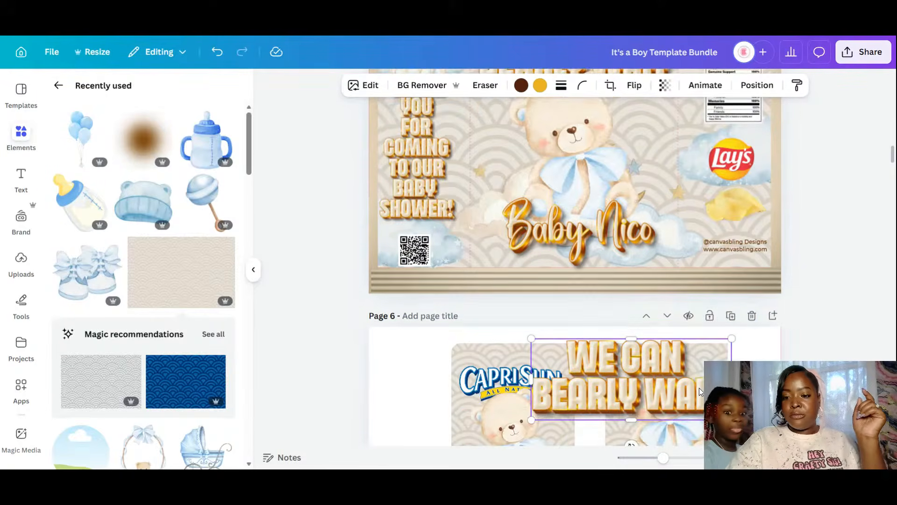
drag(533, 358, 627, 356)
mouse_move(680, 300)
mouse_down()
mouse_move(678, 316)
mouse_move(677, 309)
mouse_up()
drag(612, 334, 622, 330)
drag(681, 311, 675, 313)
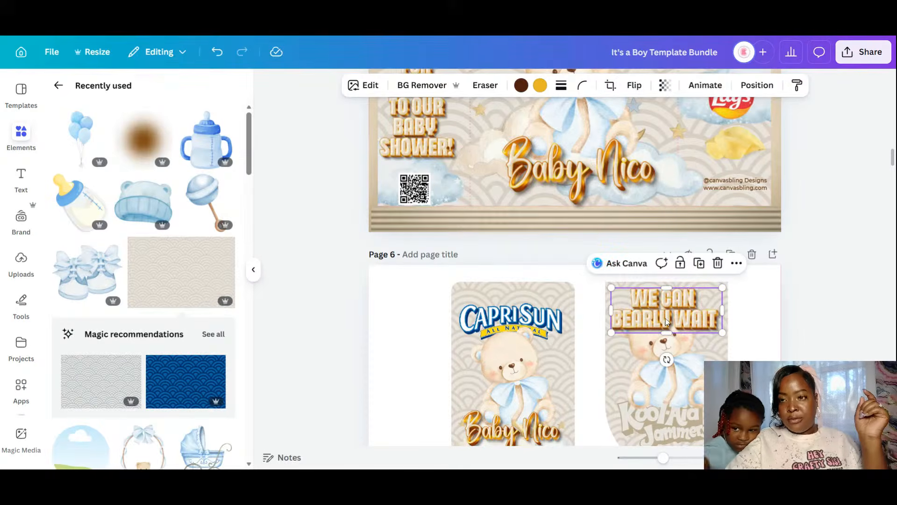
- Send the title behind the bear, then shrink and centre the bear on the card
click(757, 85)
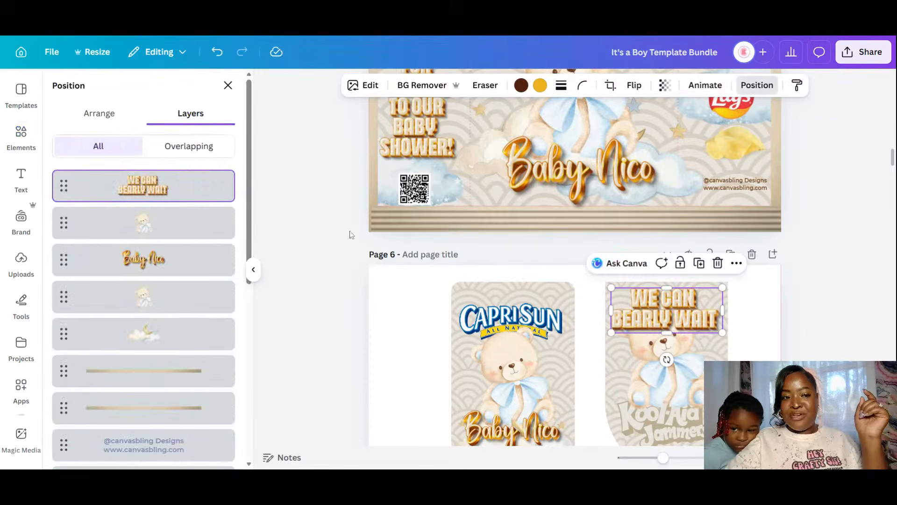
click(108, 113)
click(216, 146)
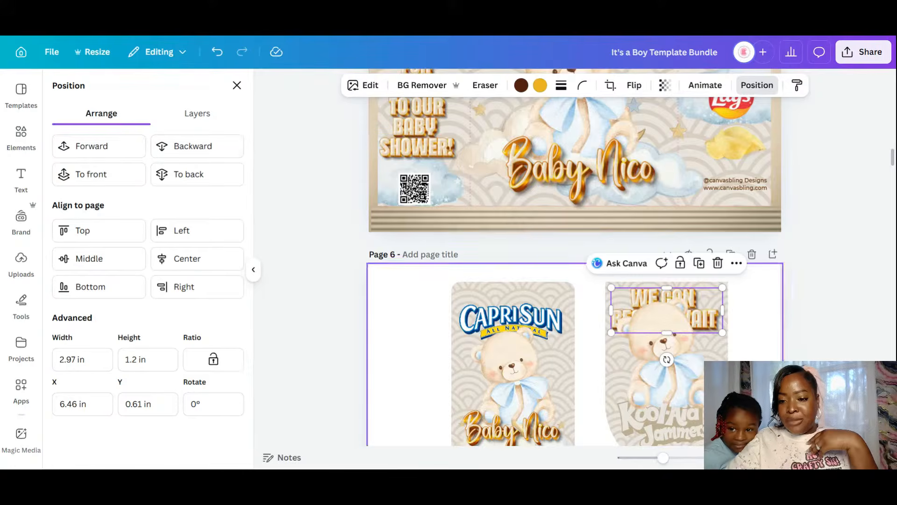
click(687, 371)
drag(714, 295, 708, 326)
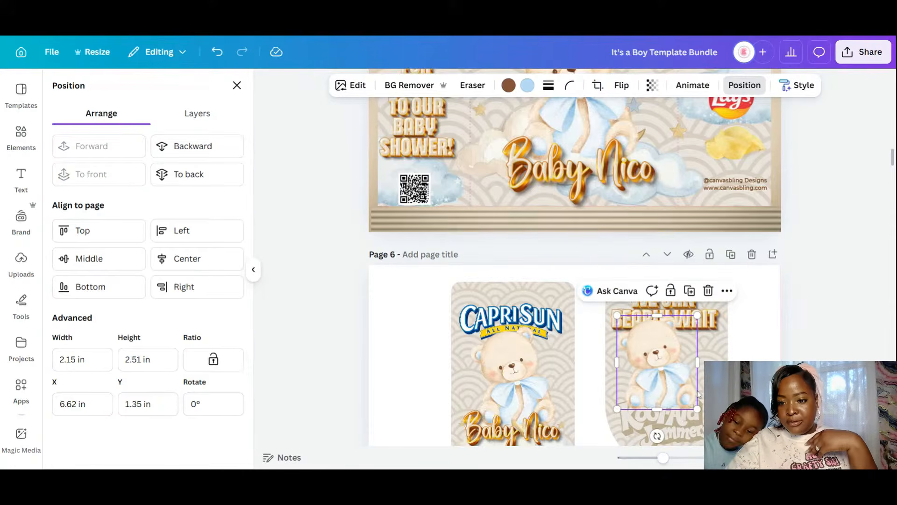
drag(687, 389, 696, 389)
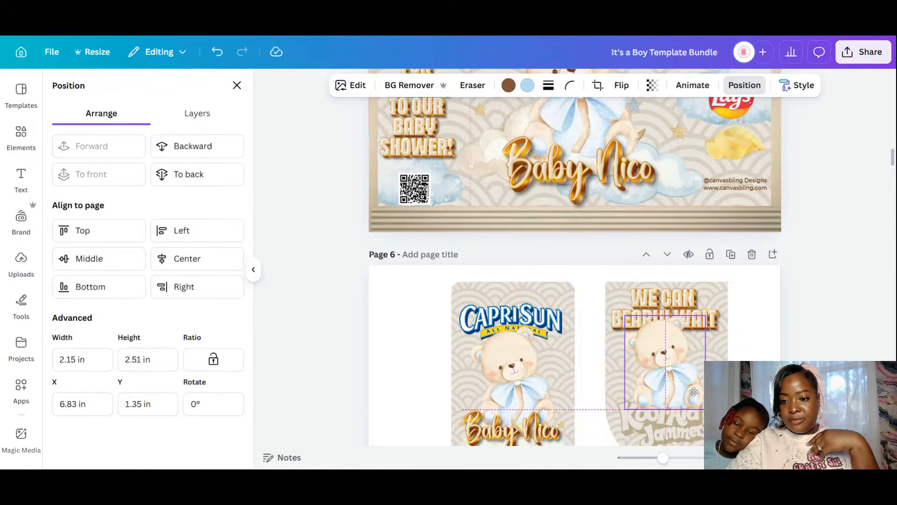
click(755, 324)
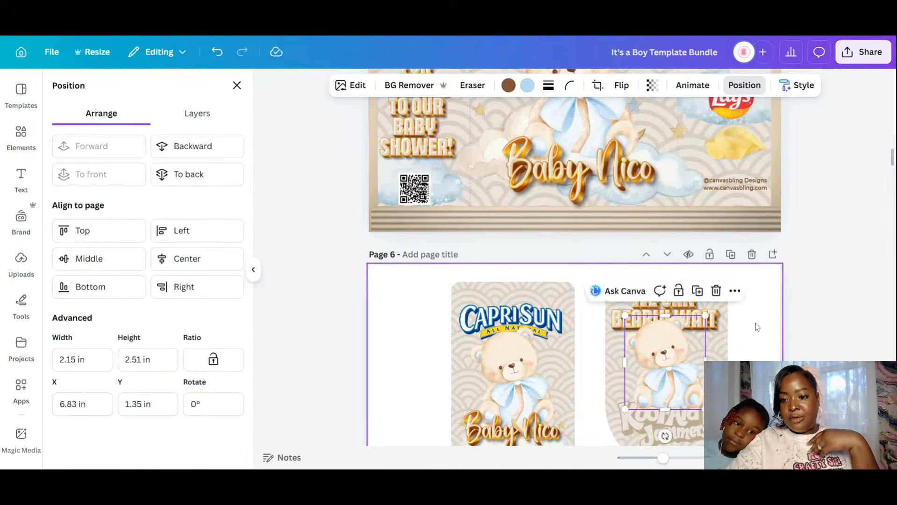
click(690, 195)
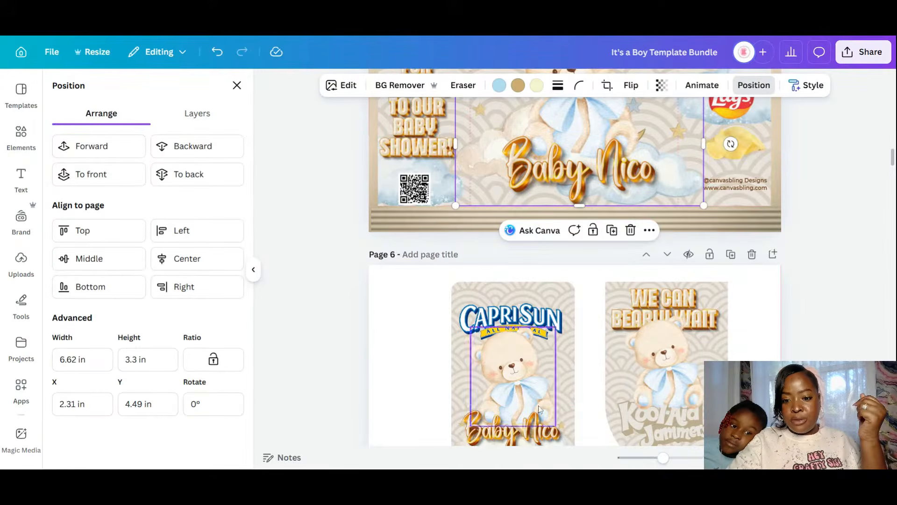
- Move the tilted cloud onto the Kool-Aid card and send it behind the bear
scroll(559, 398, down, 2)
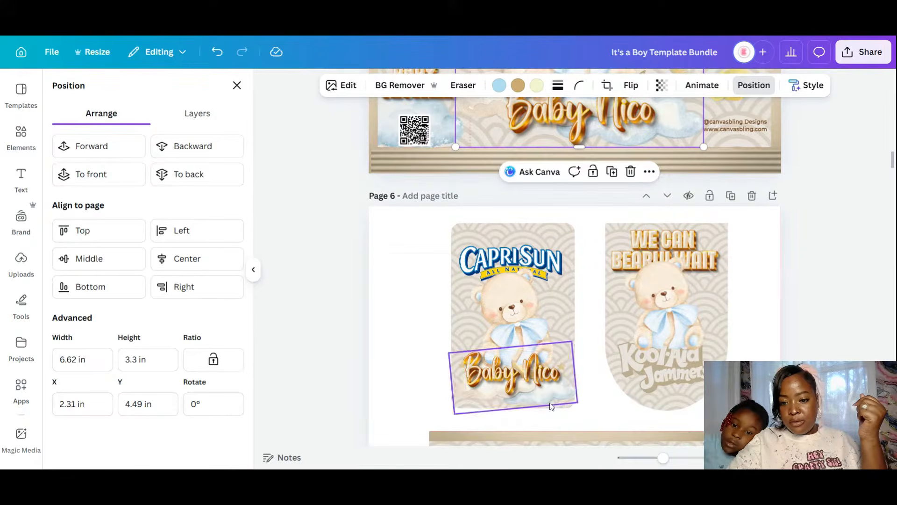
click(551, 404)
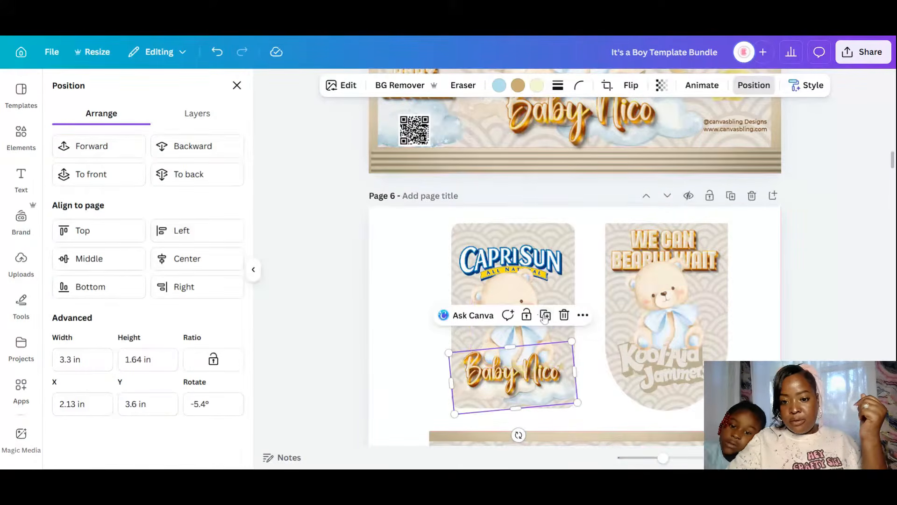
drag(518, 390, 684, 344)
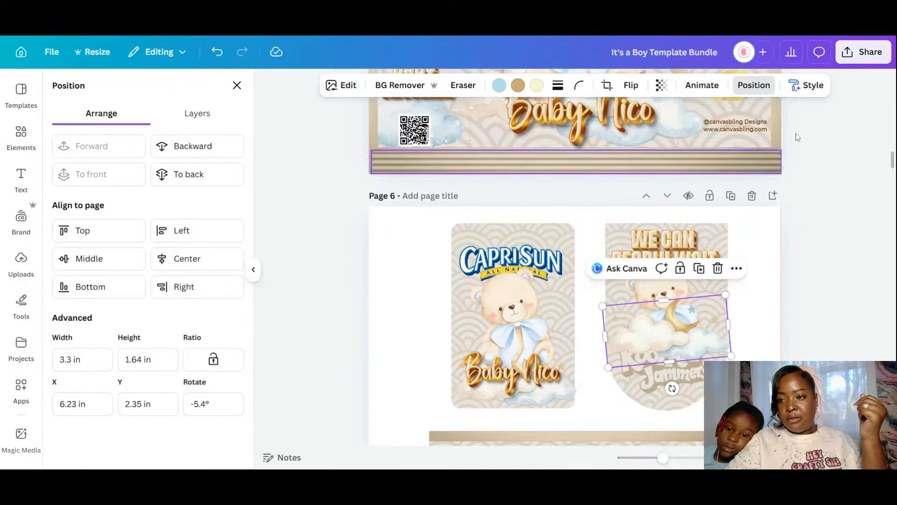
click(192, 146)
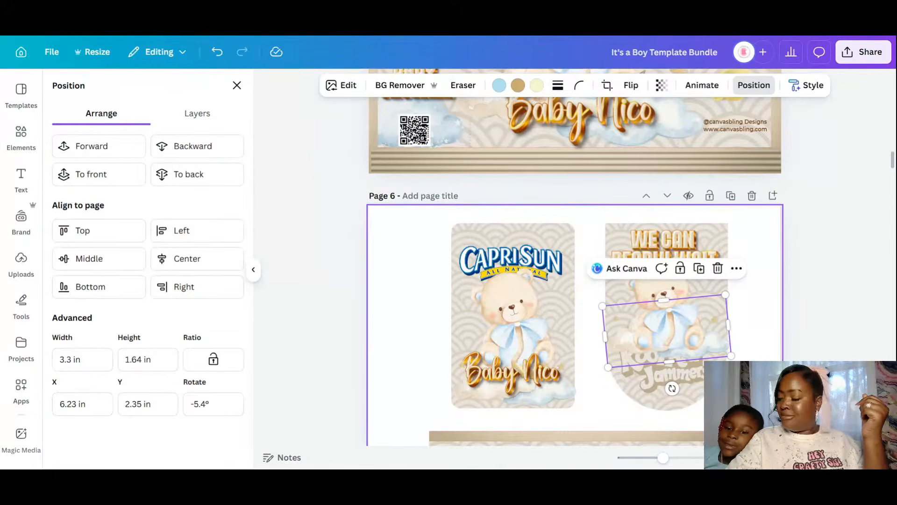
- Shrink and lower the Kool-Aid Jammers logo and drop the cloud slightly beneath the bear
click(664, 373)
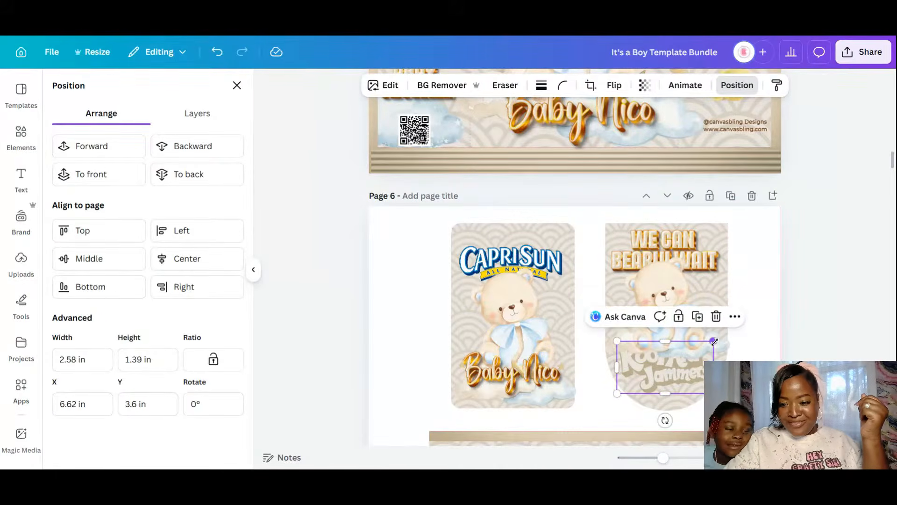
drag(709, 359, 689, 384)
click(753, 346)
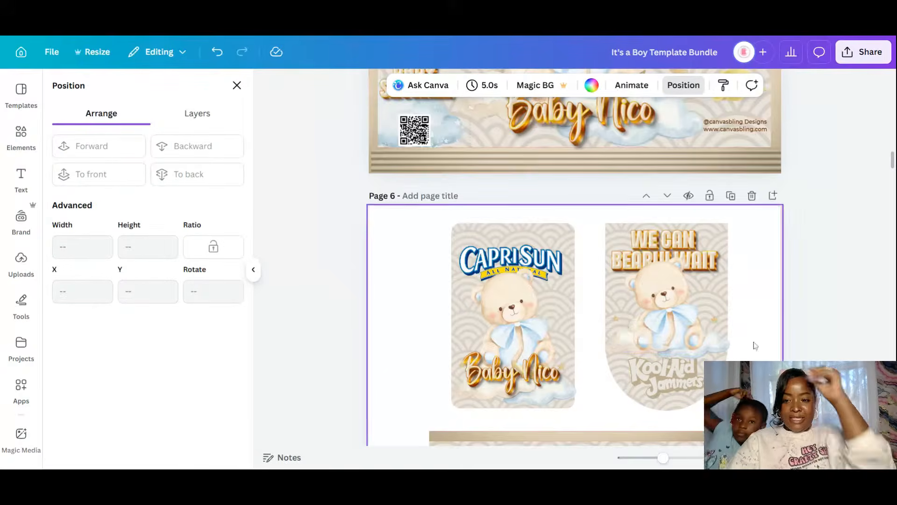
click(724, 338)
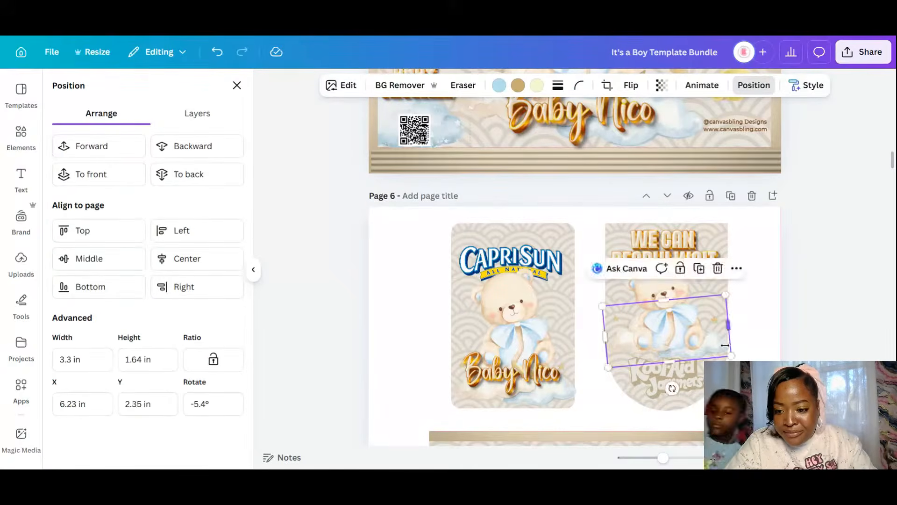
drag(725, 338, 724, 355)
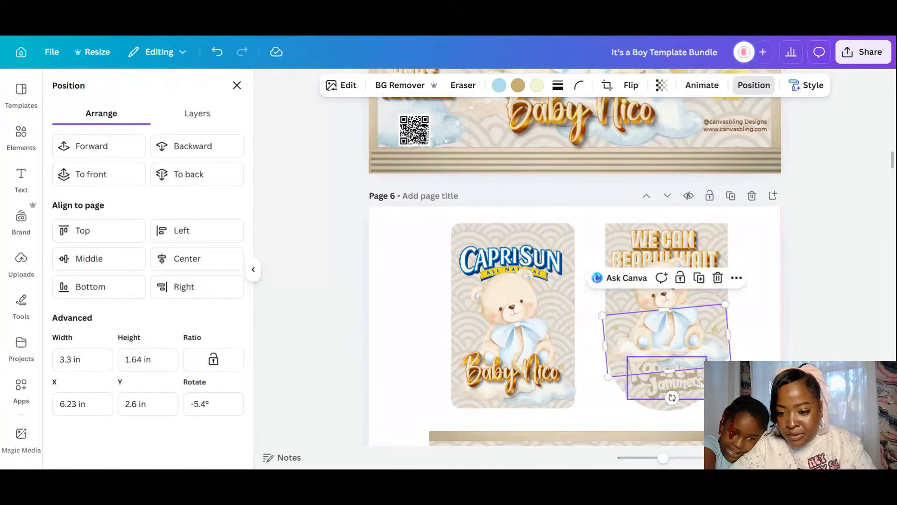
click(693, 382)
drag(694, 383, 694, 387)
click(775, 331)
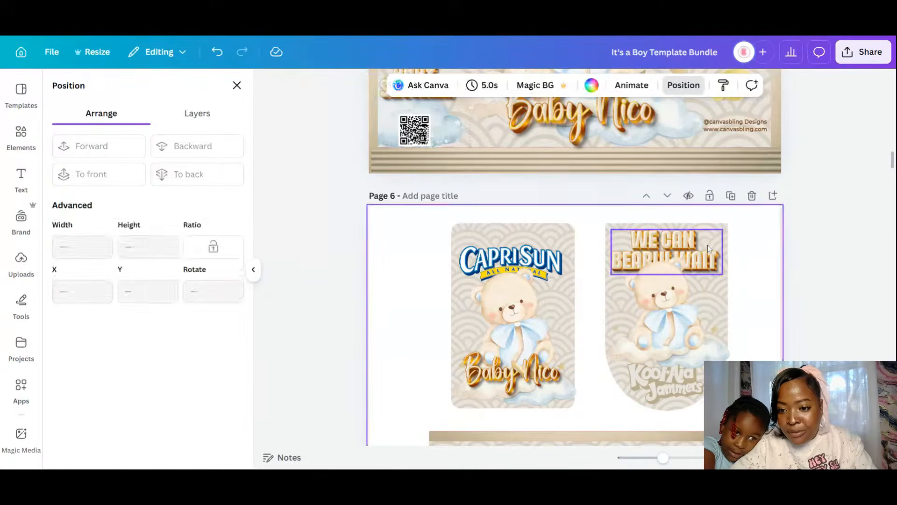
- Shrink the bear to about 2.01 × 2.34 in and re-centre it under the title
click(707, 247)
click(704, 304)
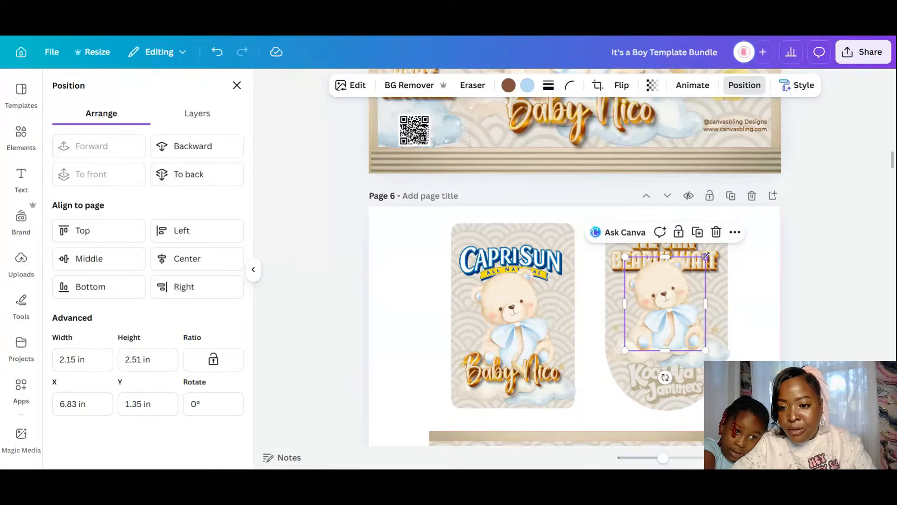
drag(709, 255, 706, 266)
drag(674, 334, 676, 329)
click(752, 348)
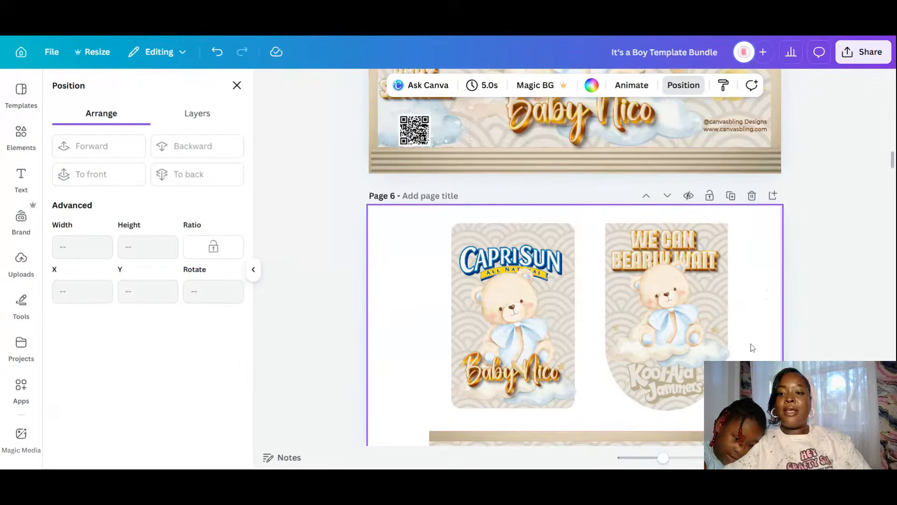
scroll(752, 349, down, 1)
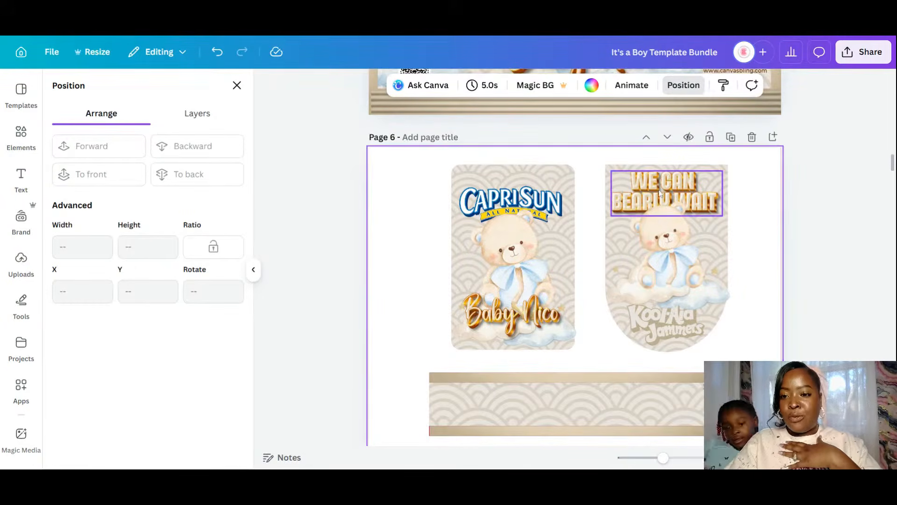
- Copy the title and a bear onto the bottom banner, the bear shrunk to 1.28 in and sent behind the title
click(673, 187)
drag(673, 187, 613, 399)
click(690, 256)
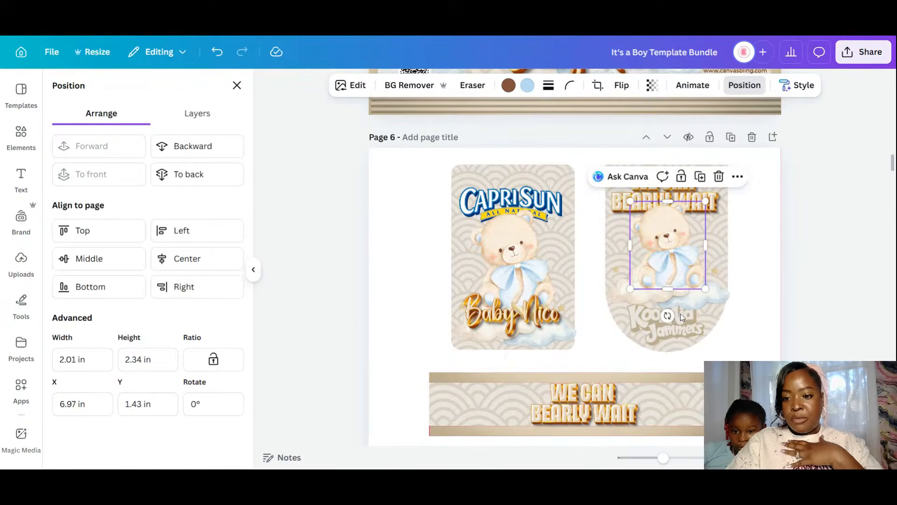
drag(678, 255, 638, 400)
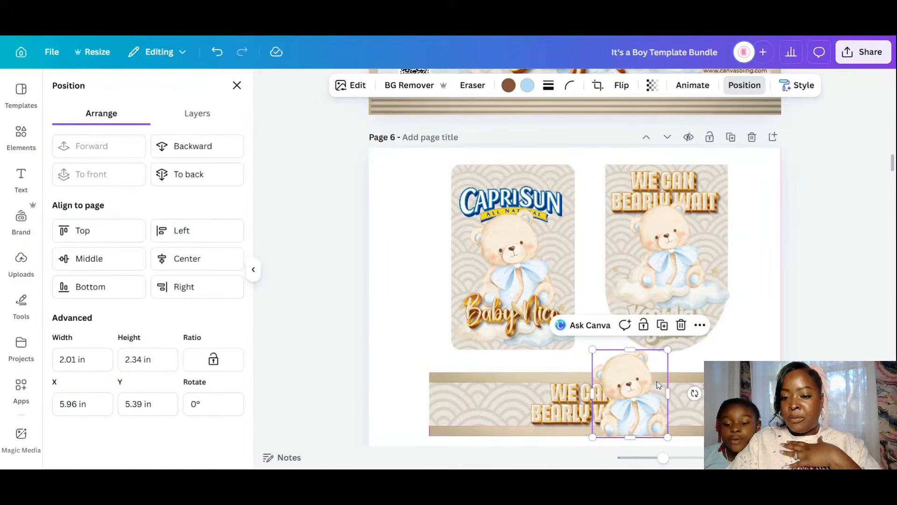
scroll(659, 384, down, 3)
drag(668, 233, 658, 280)
drag(621, 302, 539, 296)
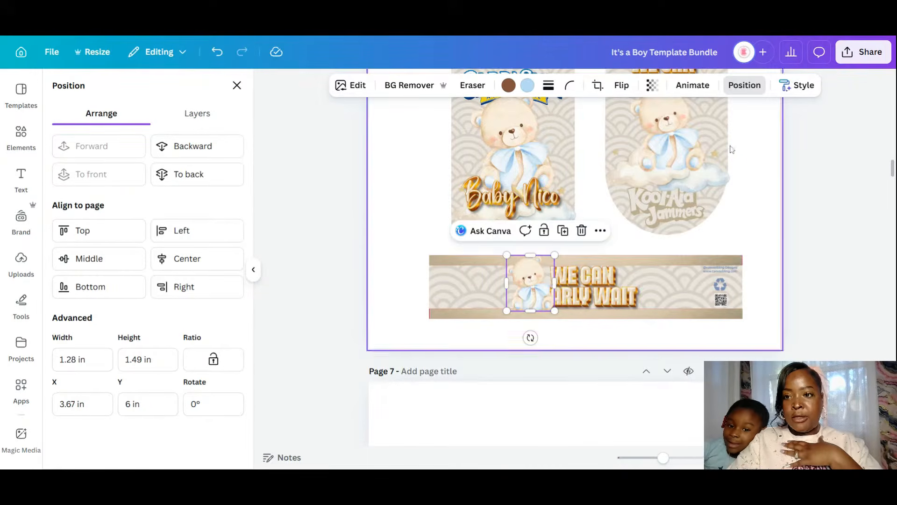
click(222, 146)
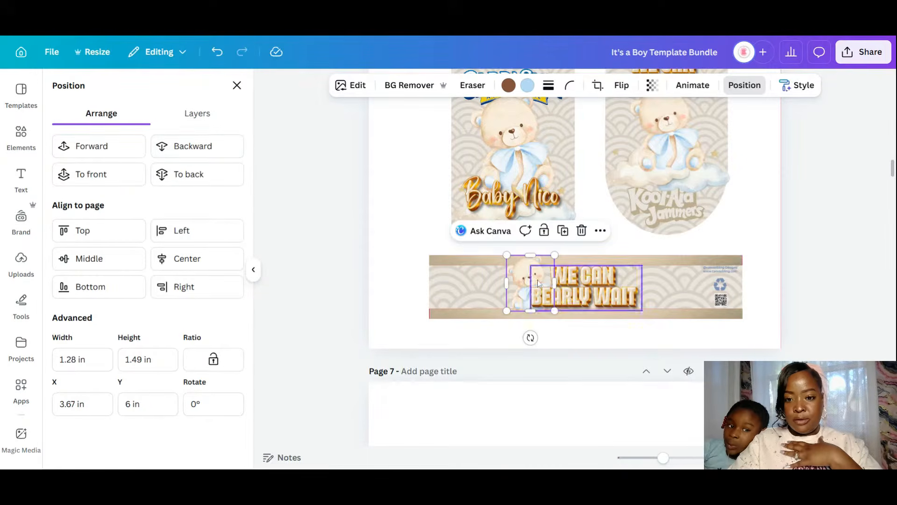
- Add a horizontally mirrored bear on the title's right, tucked behind it, and nudge both bears outward
drag(517, 277, 639, 277)
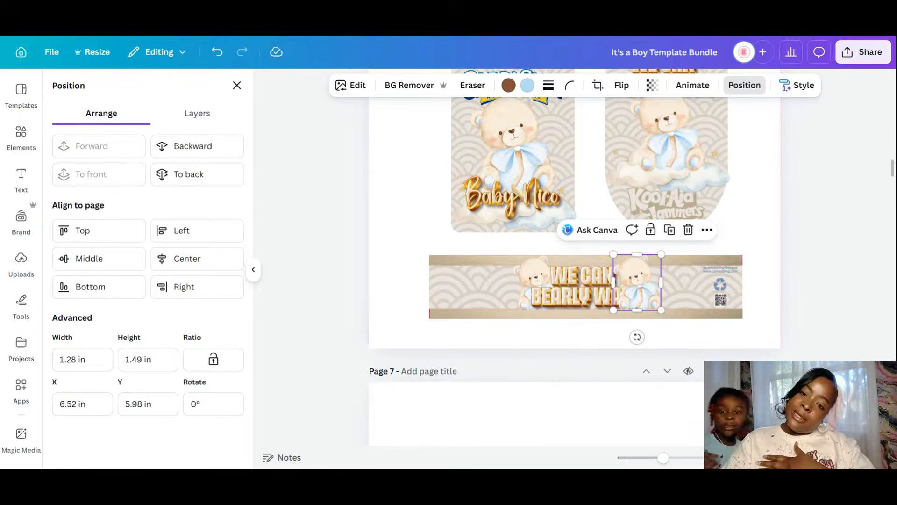
click(621, 86)
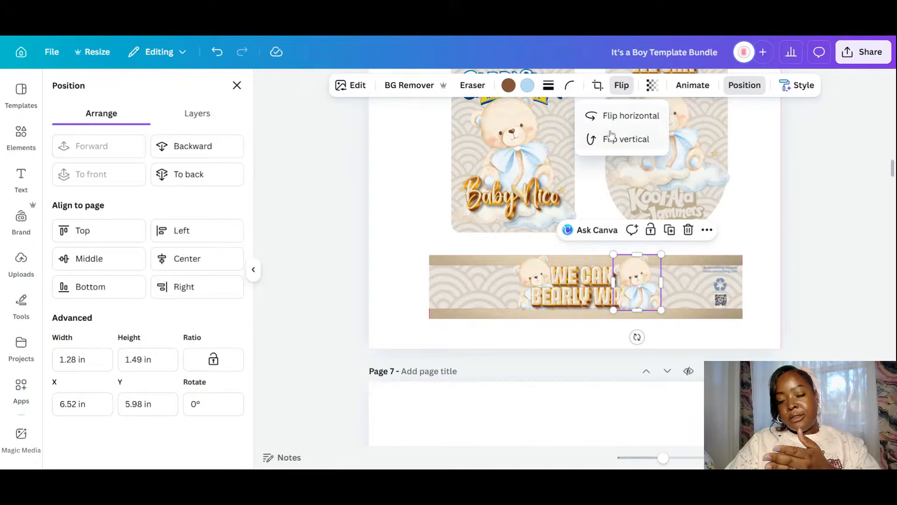
click(617, 116)
drag(636, 294, 627, 295)
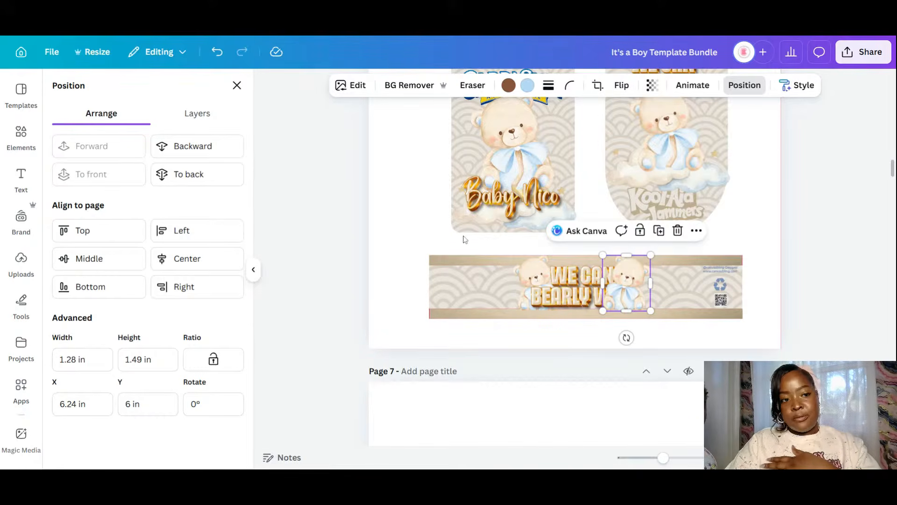
click(220, 147)
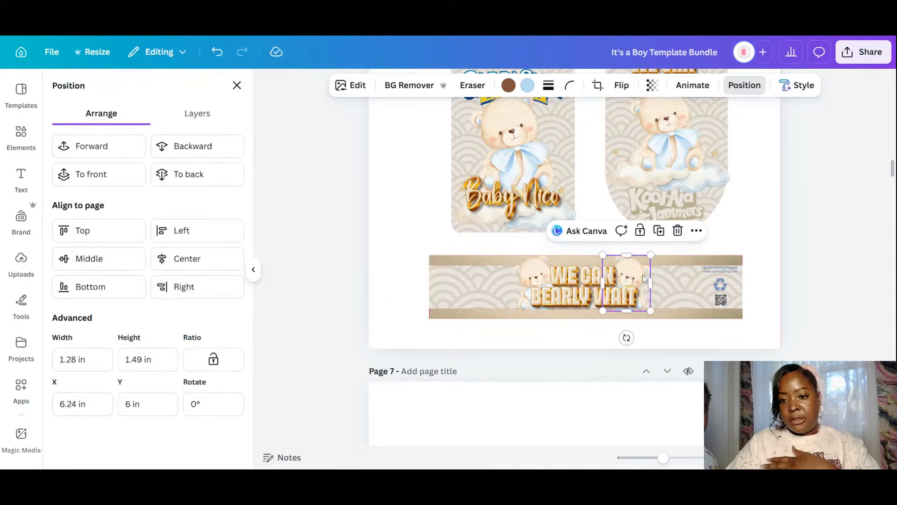
drag(643, 274, 652, 272)
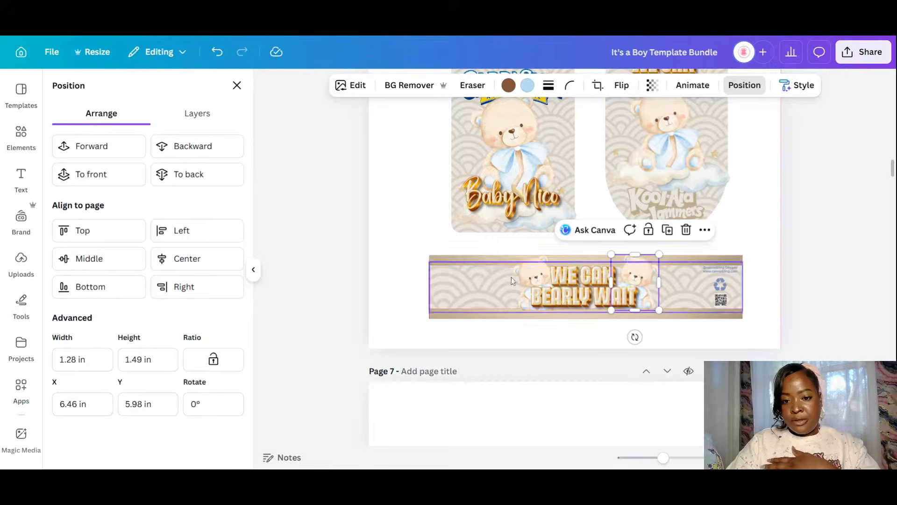
click(539, 277)
click(524, 274)
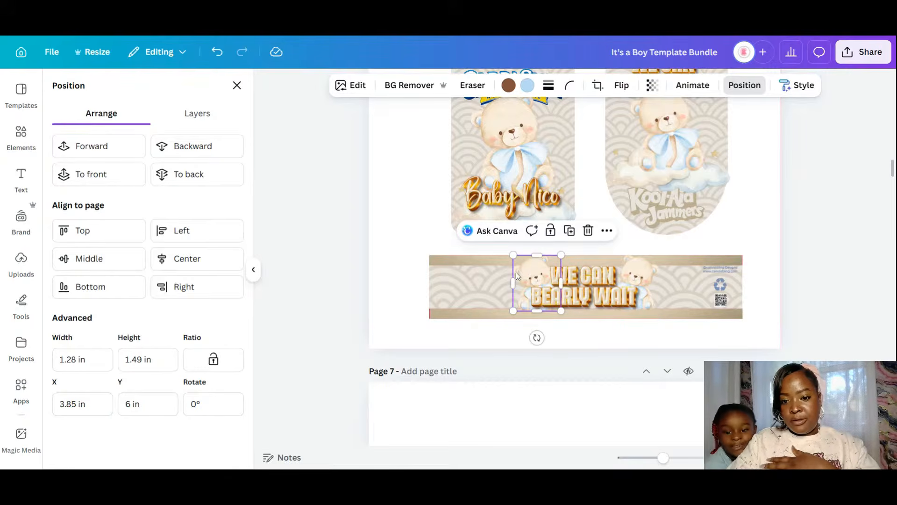
drag(523, 272, 517, 271)
click(788, 299)
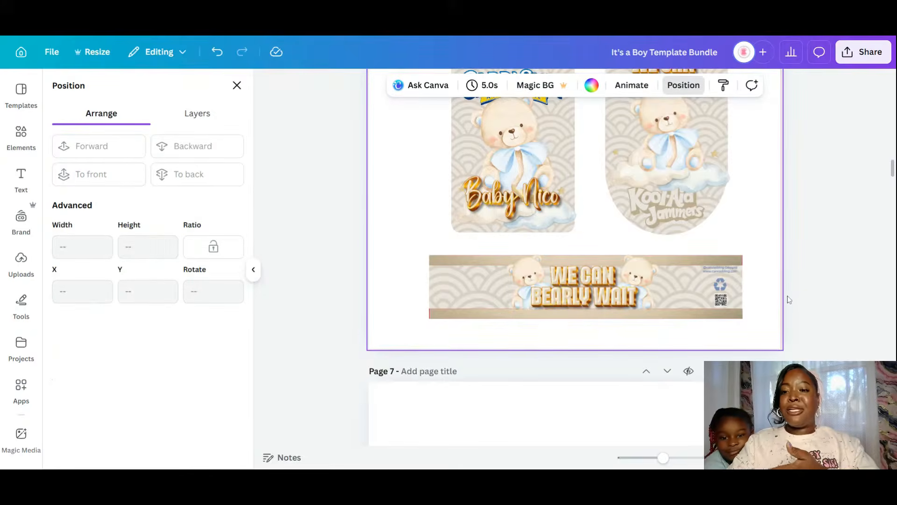
- Place the cloud-and-moon image at the banner's left end, about 2.05 in wide, sent back a layer
click(723, 173)
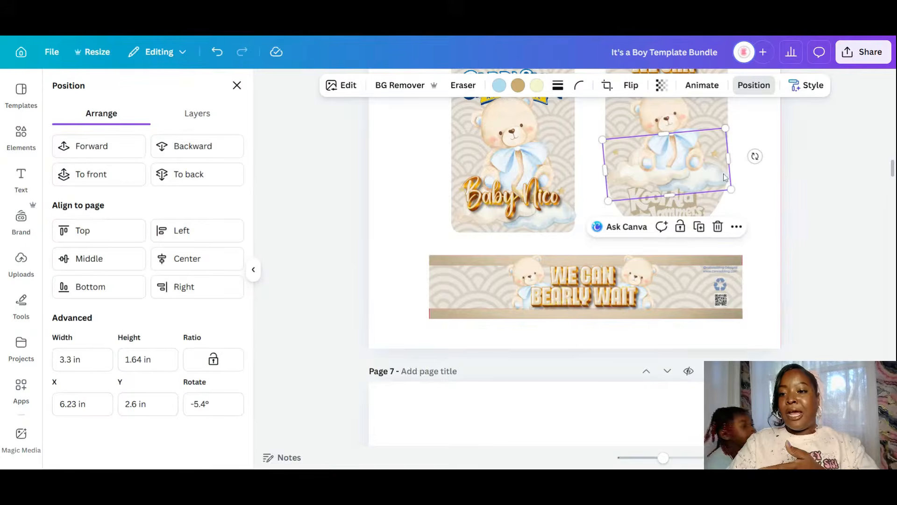
drag(723, 173, 507, 285)
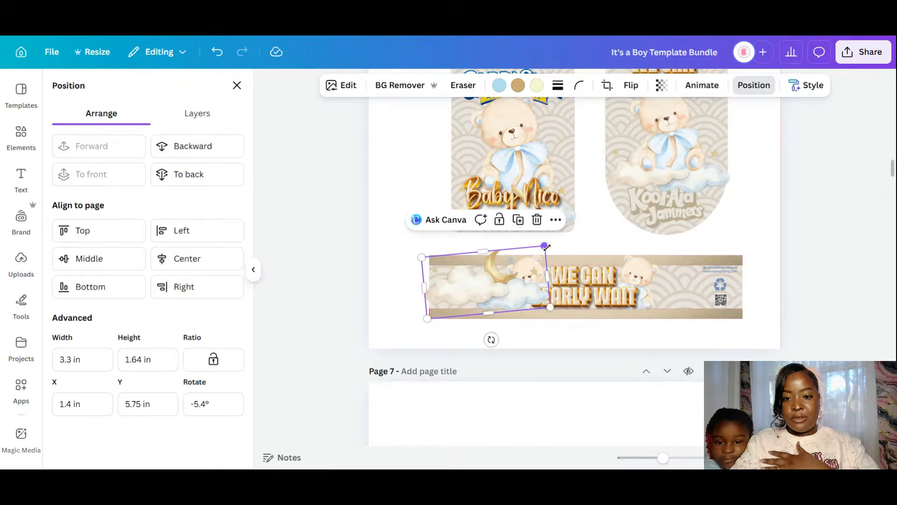
drag(545, 245, 511, 287)
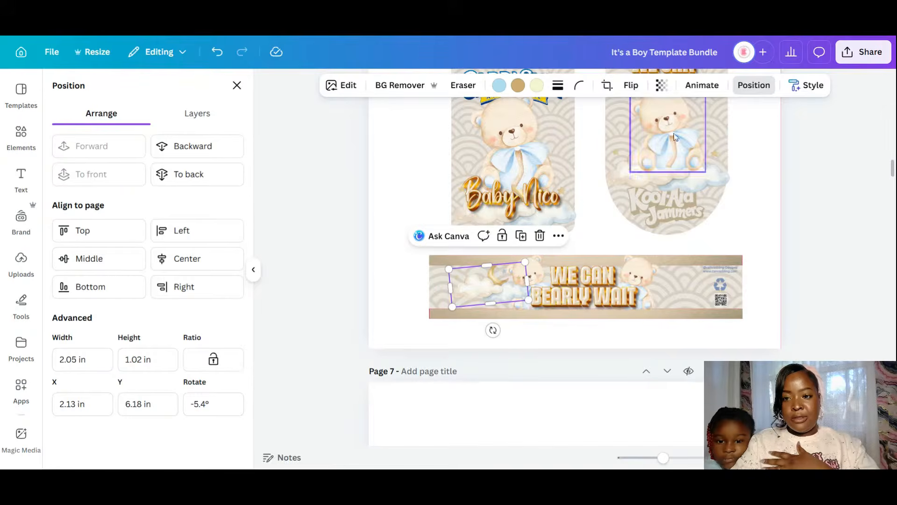
click(214, 147)
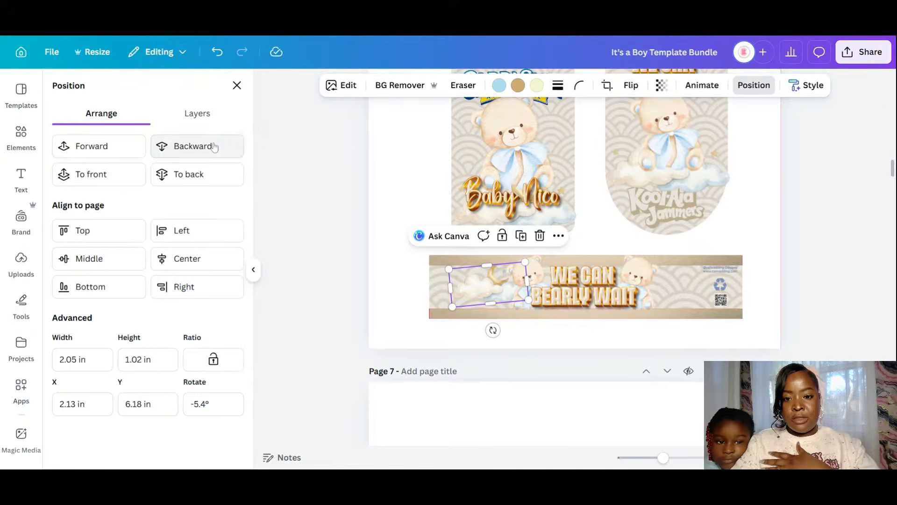
- Add a mirrored cloud under the right bear tilted about 9.7° and sent back, then show recently used elements
drag(511, 278, 703, 279)
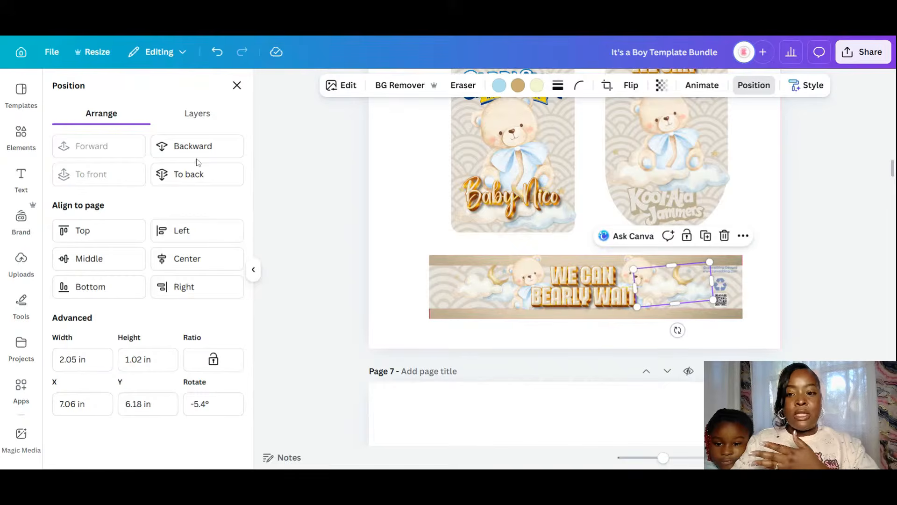
click(630, 85)
click(645, 120)
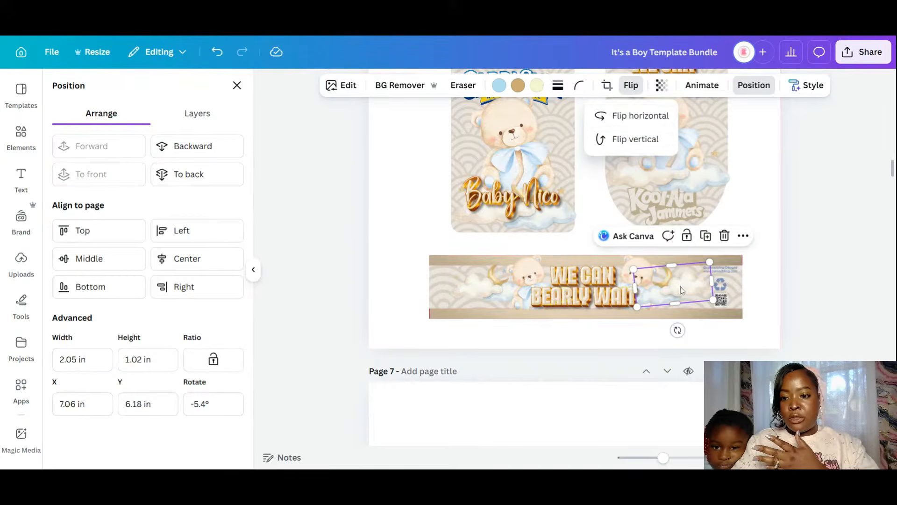
mouse_move(677, 330)
mouse_down()
mouse_move(646, 345)
mouse_move(664, 340)
mouse_up()
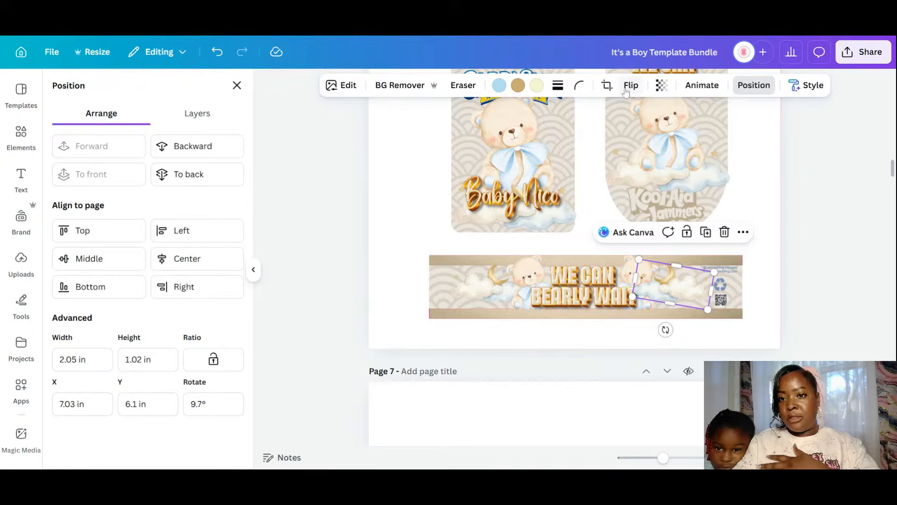
click(174, 146)
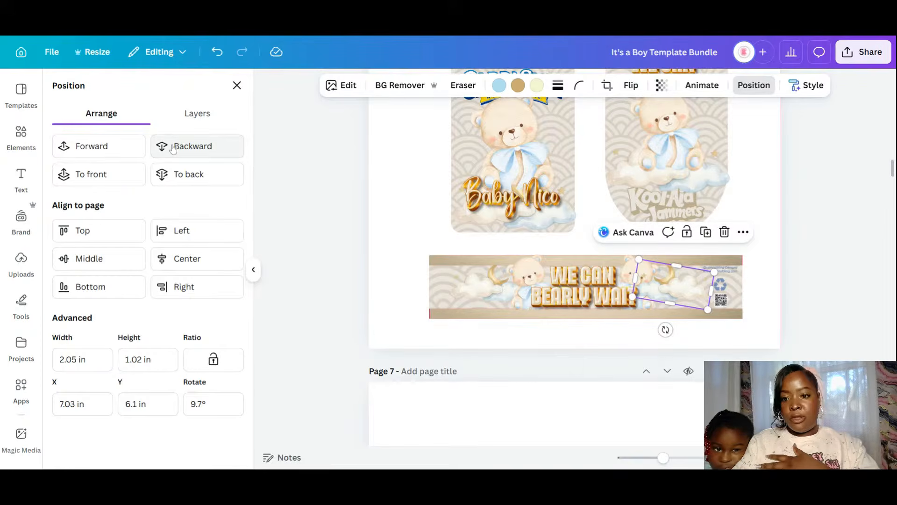
click(219, 149)
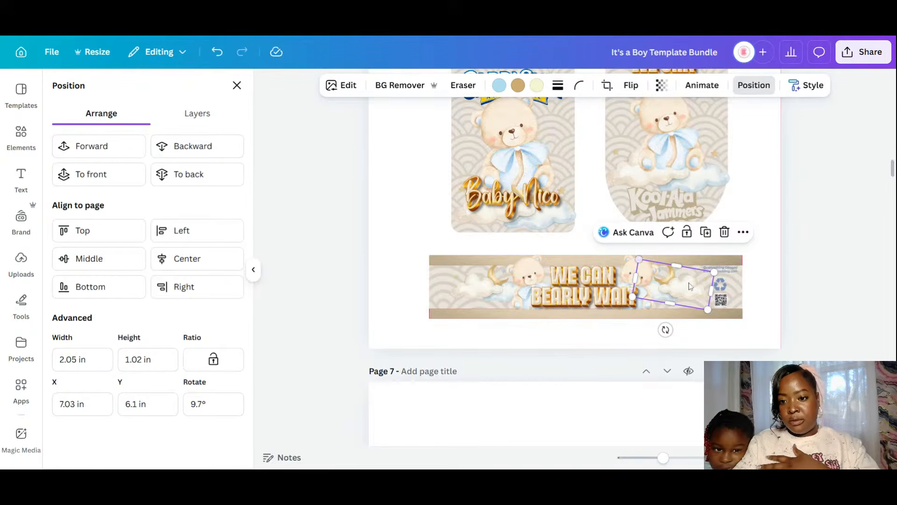
drag(689, 289, 690, 290)
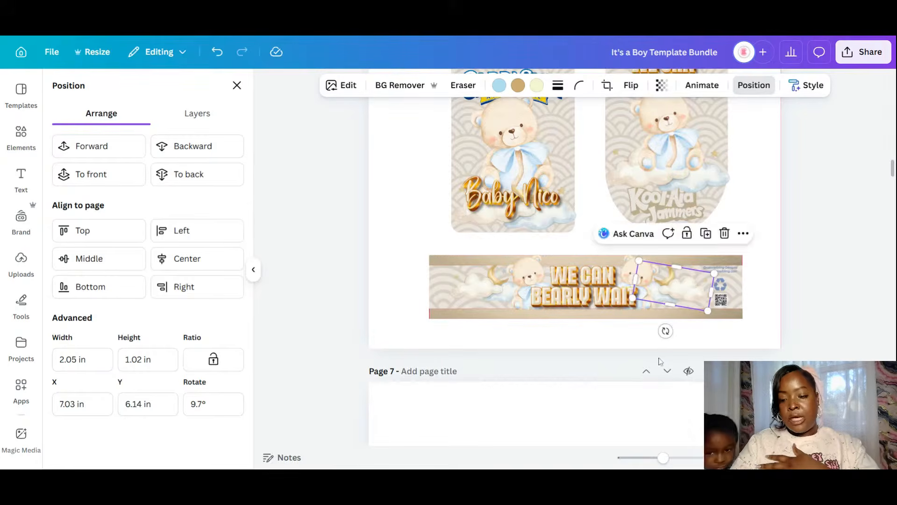
click(720, 345)
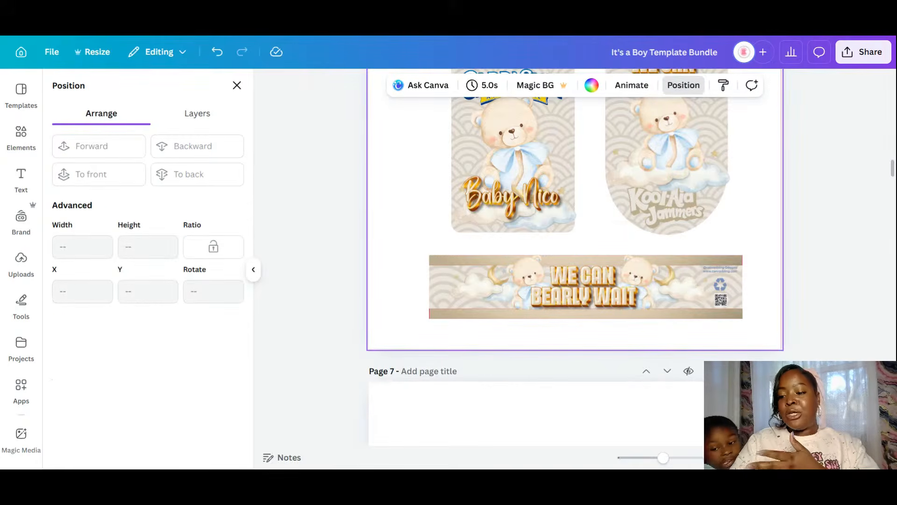
scroll(764, 352, up, 1)
click(764, 352)
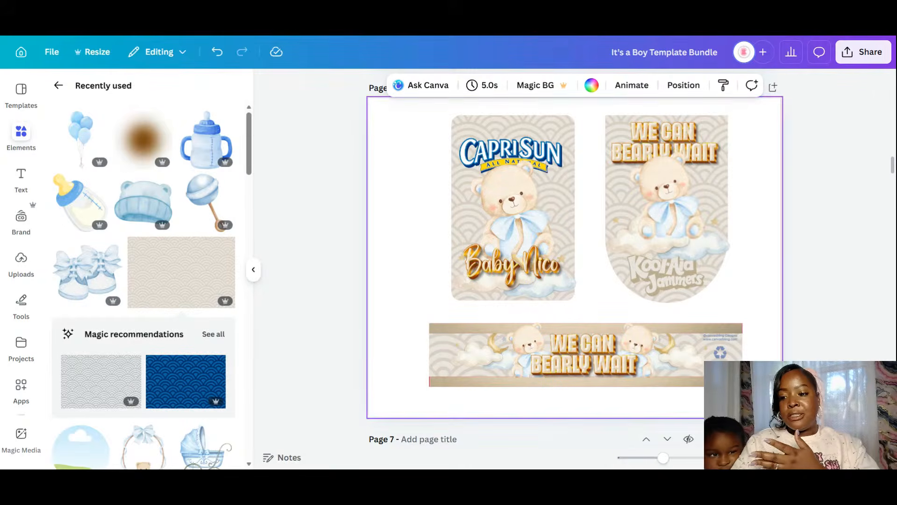
- Return from the page grid to page 6 and scroll down to page 7's Welch's label
click(837, 457)
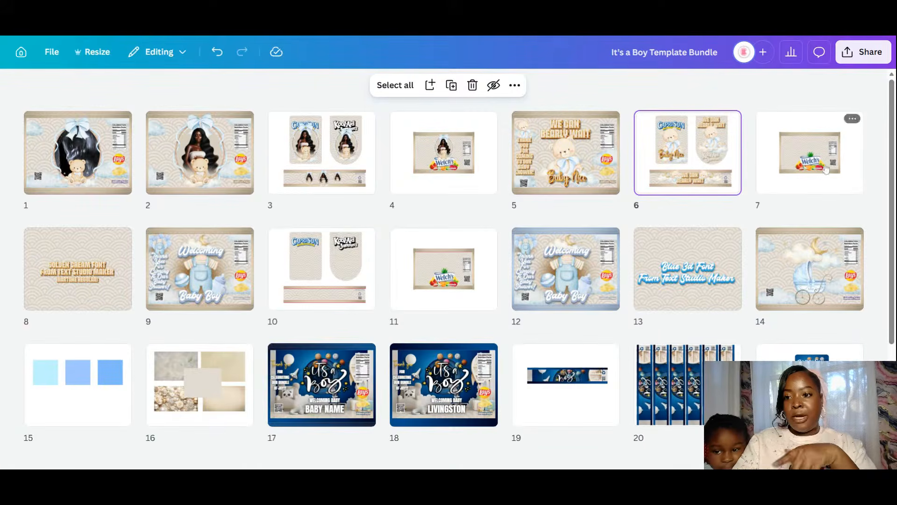
double_click(707, 186)
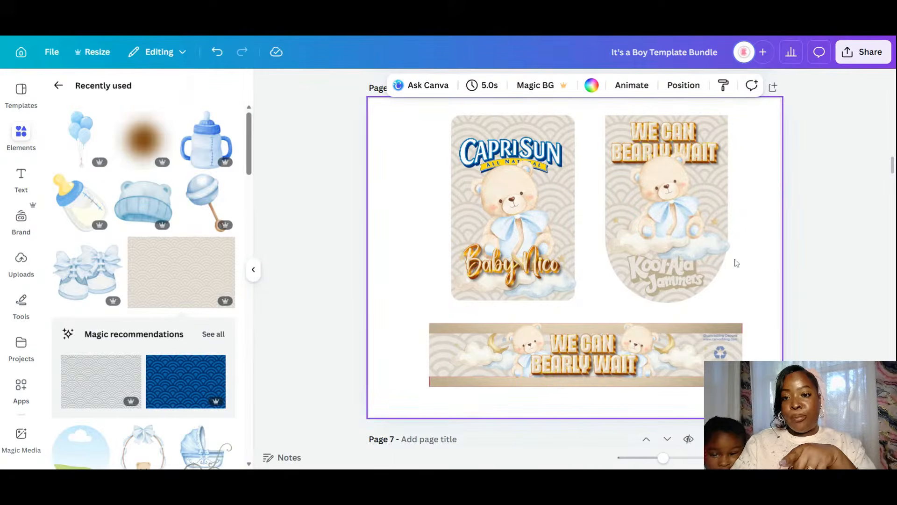
scroll(736, 263, down, 3)
scroll(736, 263, down, 3)
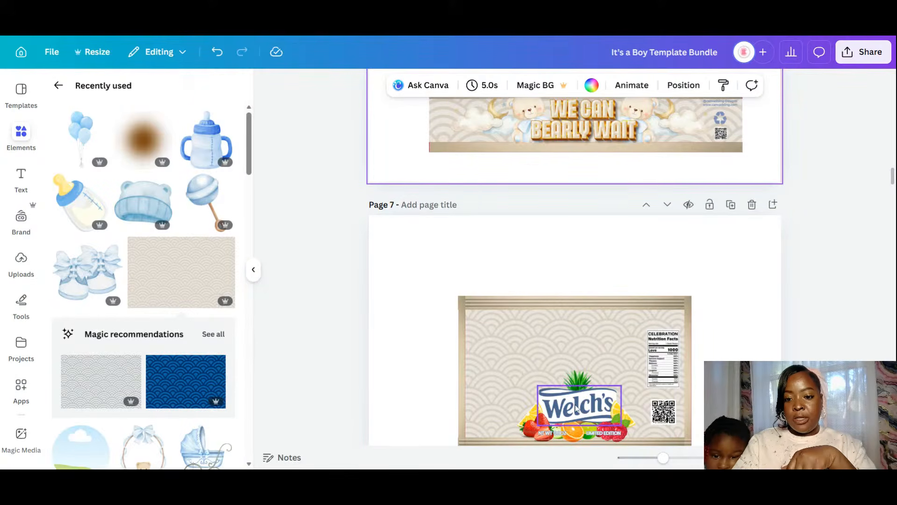
- Recolour the page 7 Welch's logo, trying gray blue and beige before settling on light yellow
click(576, 408)
click(530, 86)
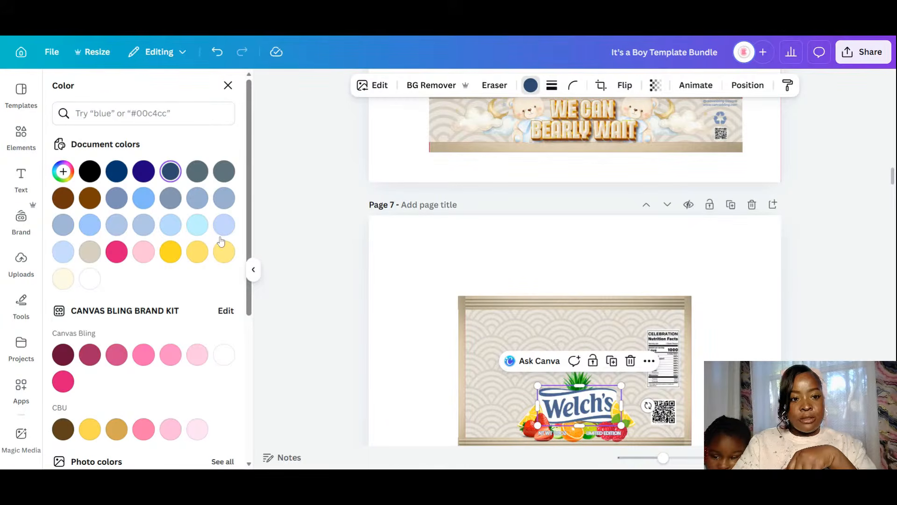
click(199, 198)
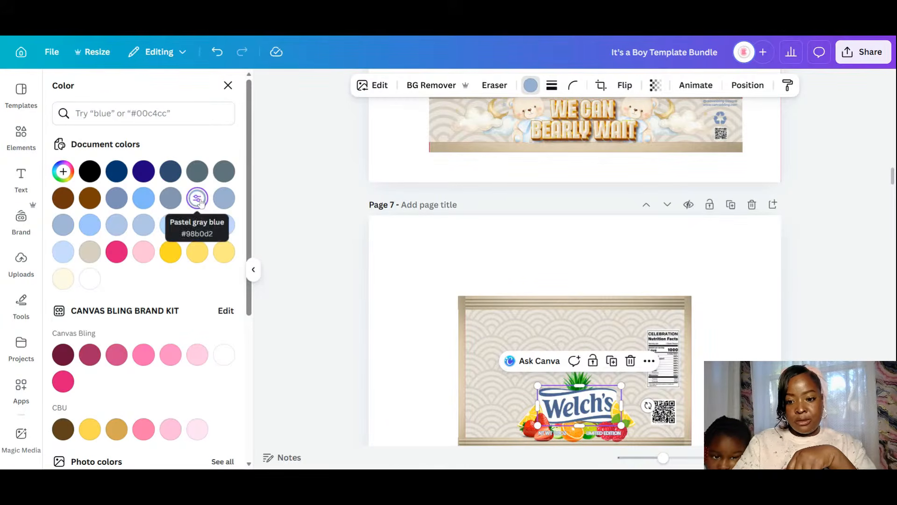
click(224, 198)
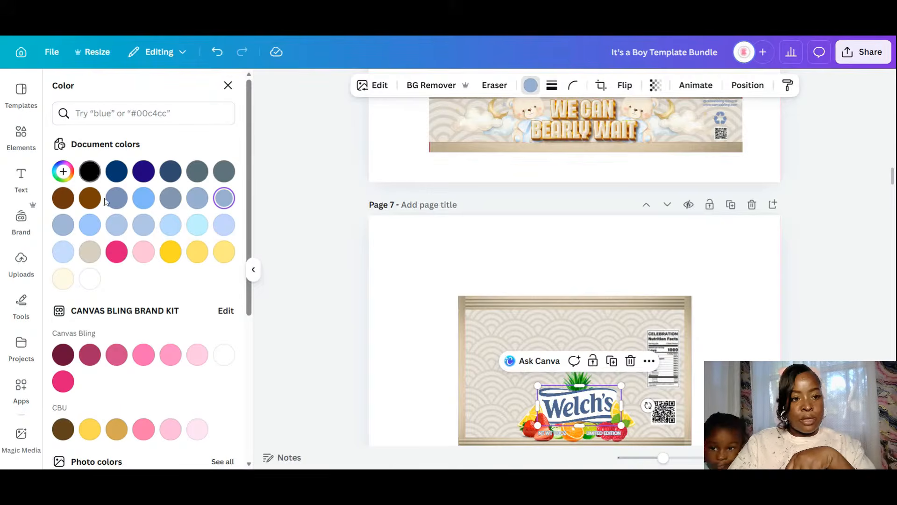
click(90, 198)
click(90, 250)
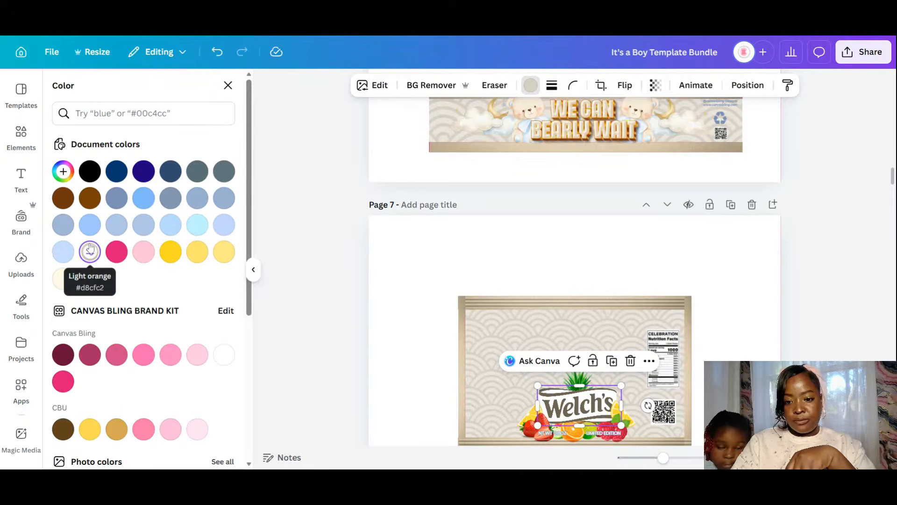
click(64, 278)
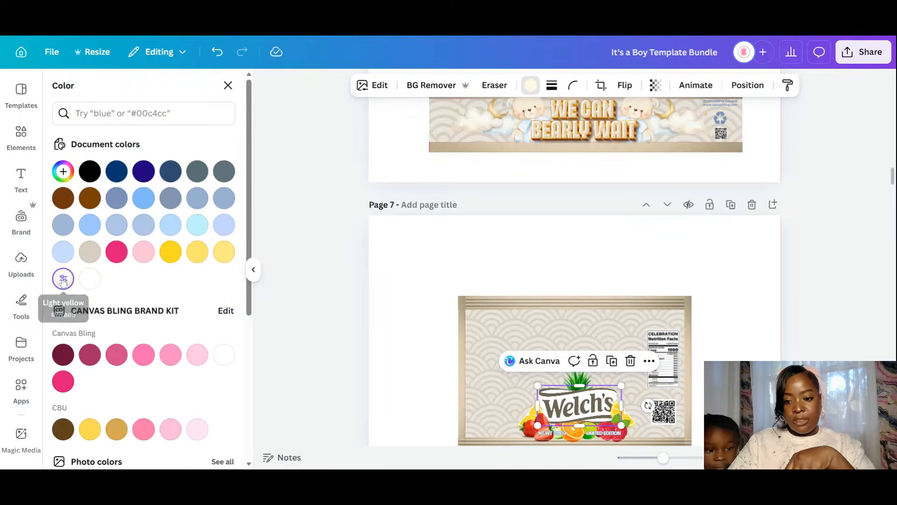
click(748, 317)
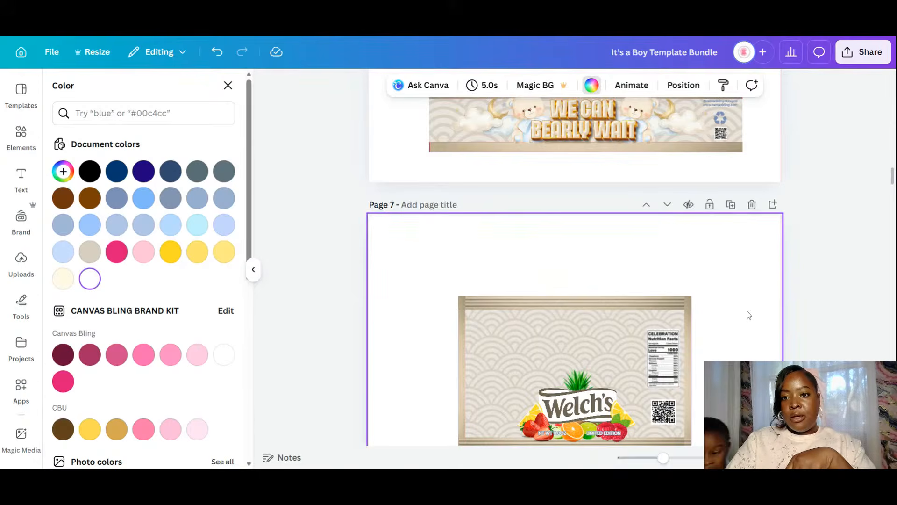
- Bring the teddy bear from page 6 onto the label, sizing it and centring it
click(527, 106)
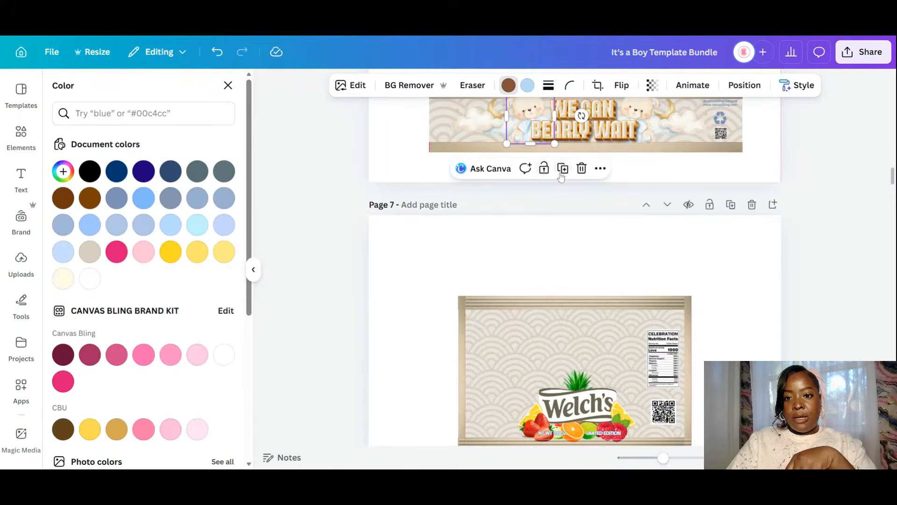
drag(525, 124, 580, 363)
drag(610, 337, 666, 318)
drag(612, 366, 584, 372)
scroll(609, 379, down, 3)
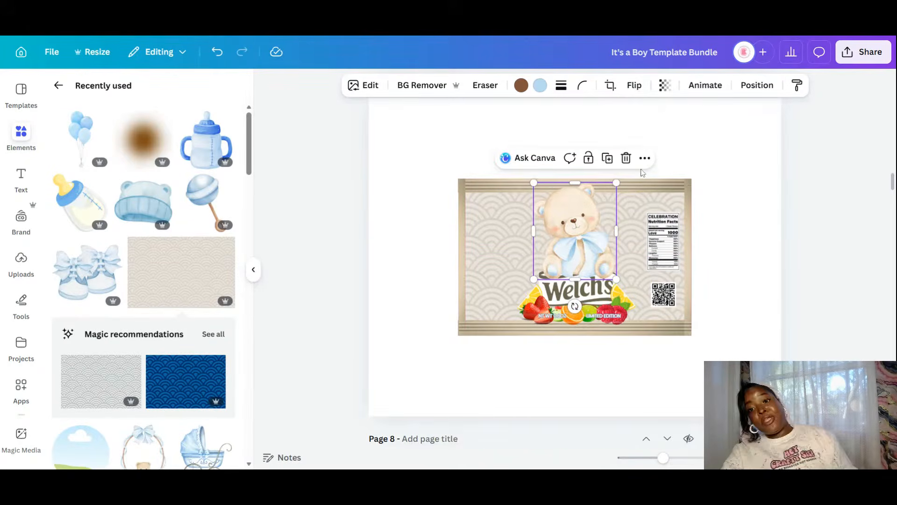
drag(616, 183, 609, 196)
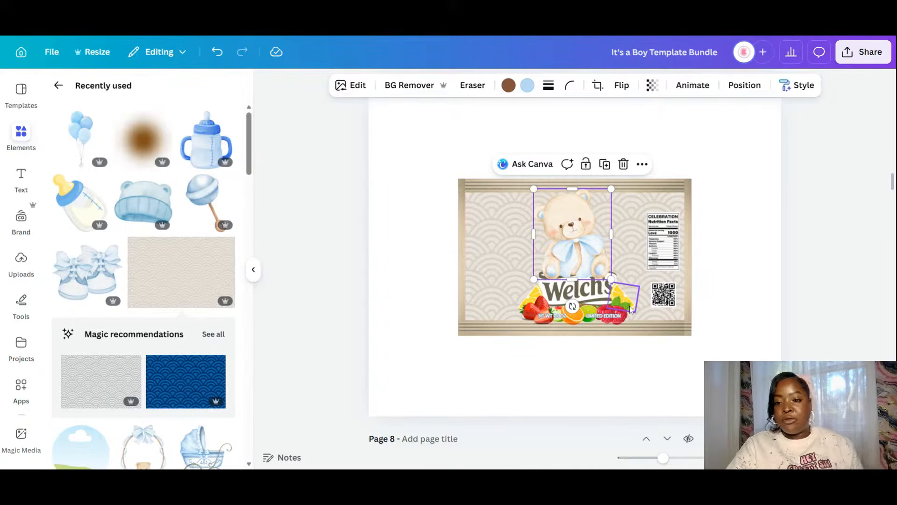
- Delete the raspberry, both lemon slices and the strawberries from the label
click(627, 314)
key(Delete)
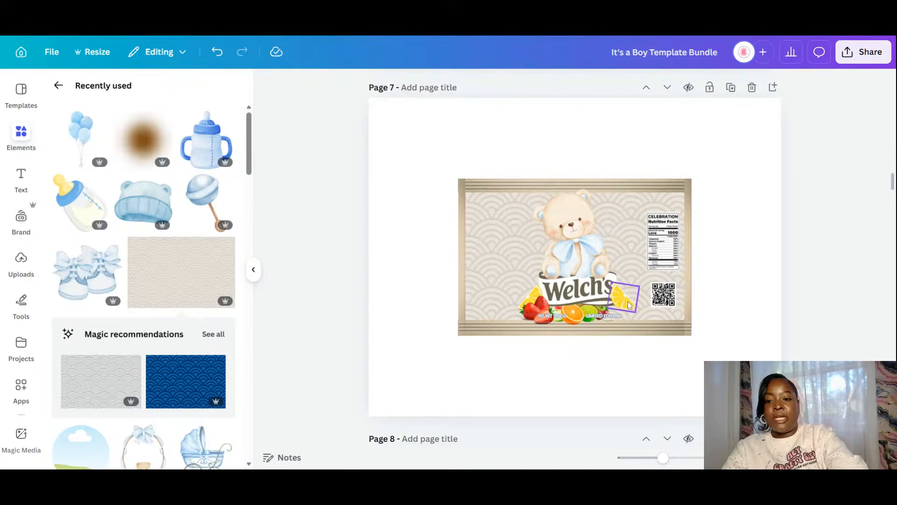
click(627, 303)
key(Delete)
click(538, 307)
key(Delete)
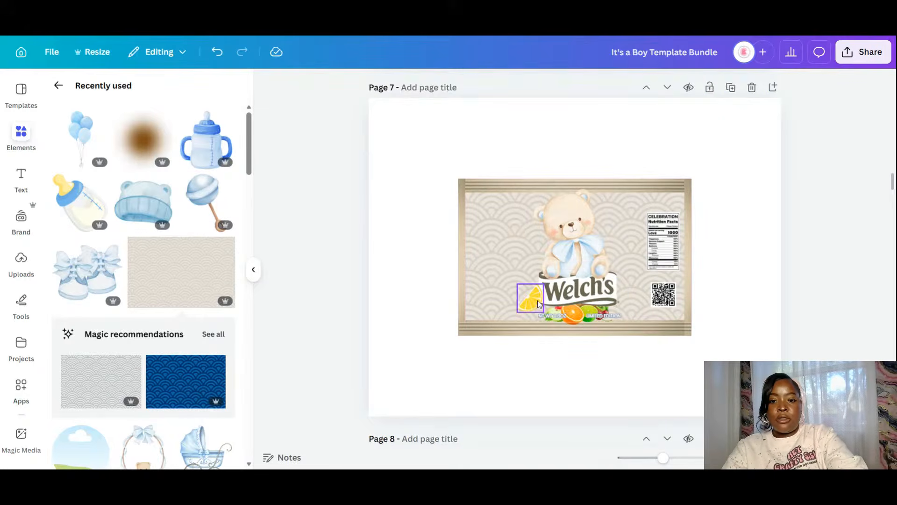
click(537, 303)
key(Delete)
- Move the Welch's logo off to the left and delete the fruit pile beneath it
drag(582, 291, 488, 276)
click(562, 293)
drag(563, 295, 556, 368)
key(Delete)
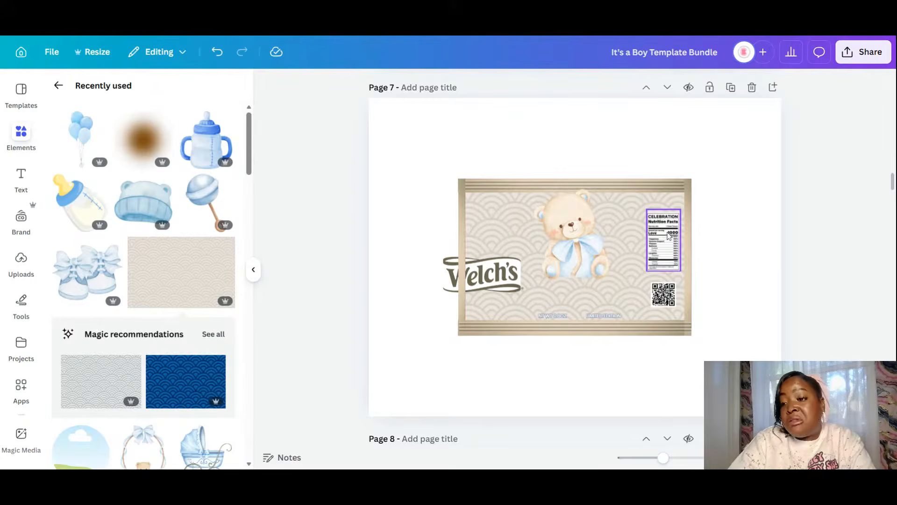
- Drag the page 6 cloud under the bear, enlarge it, and send it back two layers
drag(893, 181, 895, 173)
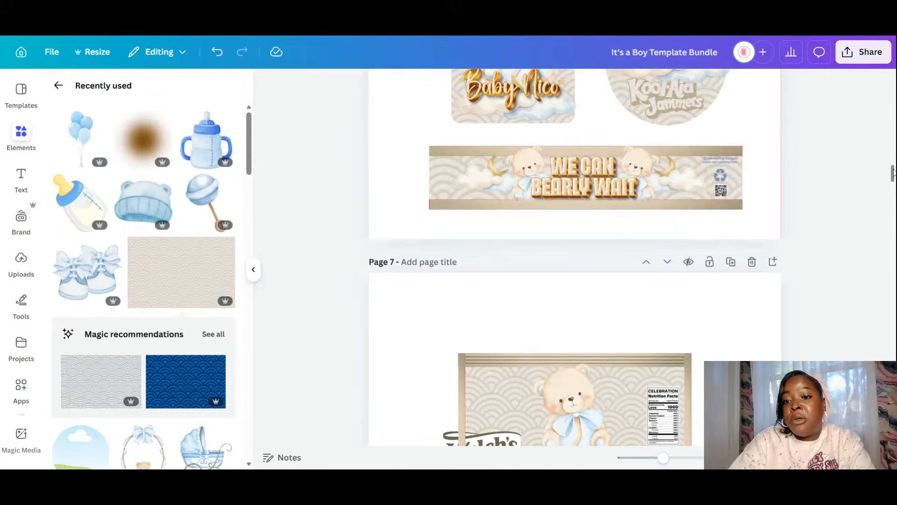
click(673, 185)
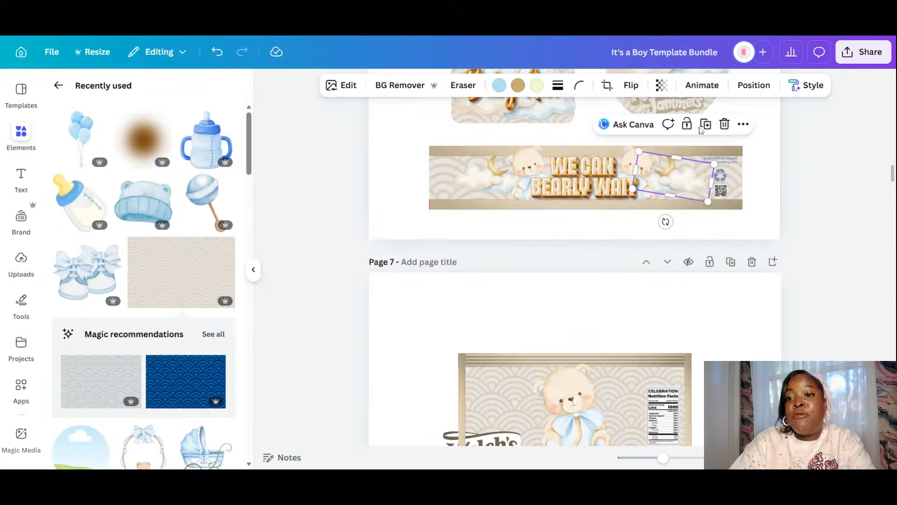
drag(682, 173, 615, 384)
scroll(615, 370, down, 5)
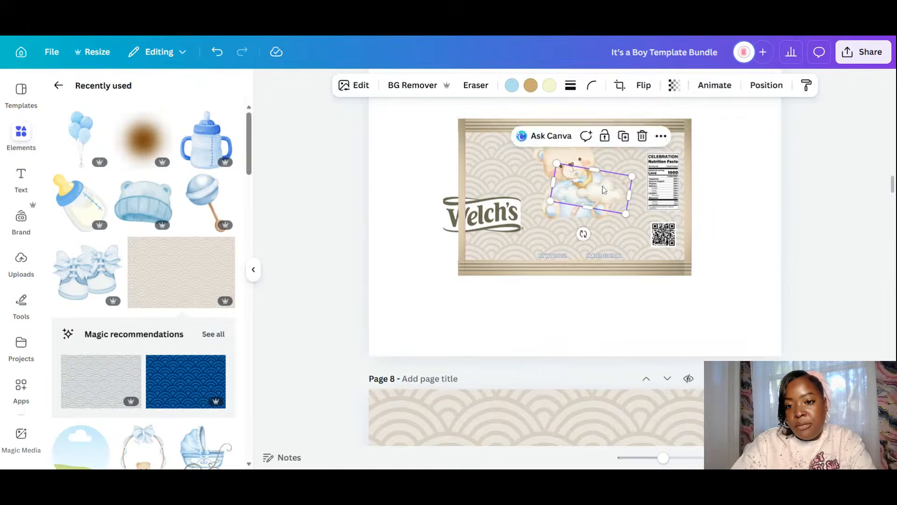
drag(605, 189, 630, 215)
mouse_move(592, 231)
mouse_down()
mouse_move(574, 231)
mouse_move(581, 235)
mouse_up()
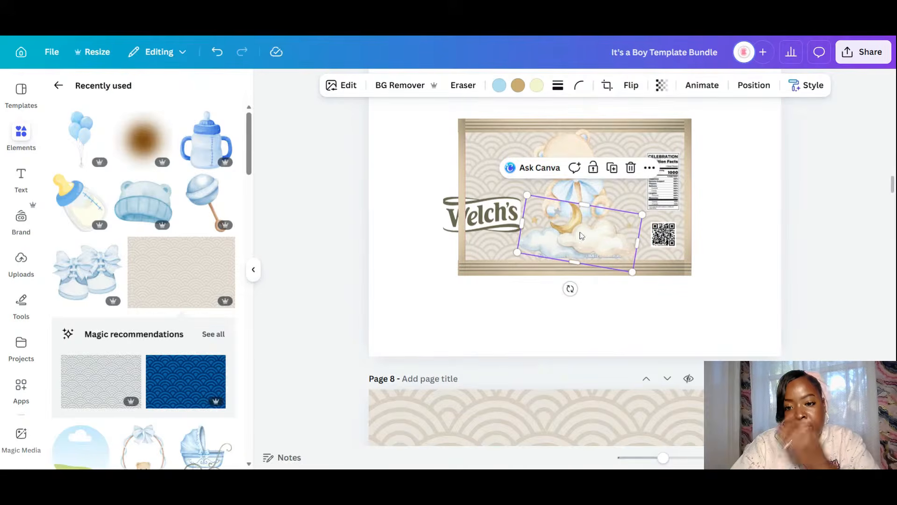
click(753, 85)
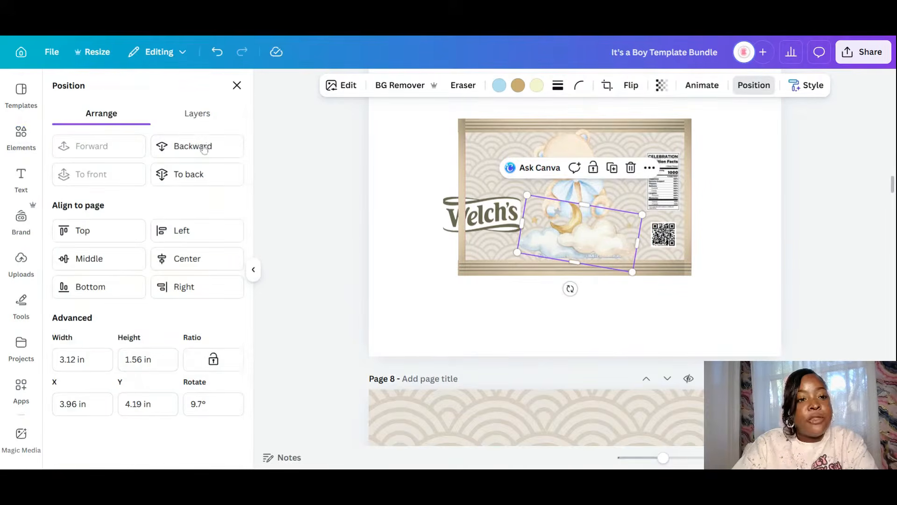
click(199, 147)
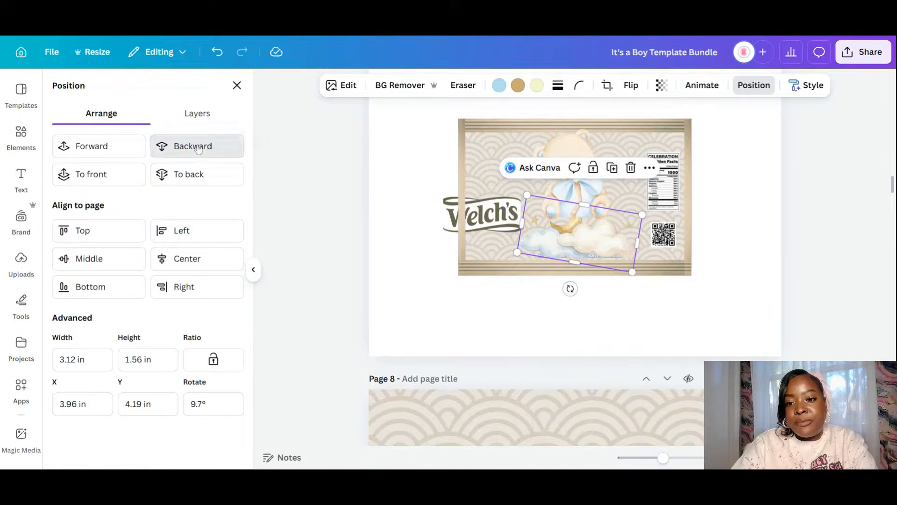
click(199, 148)
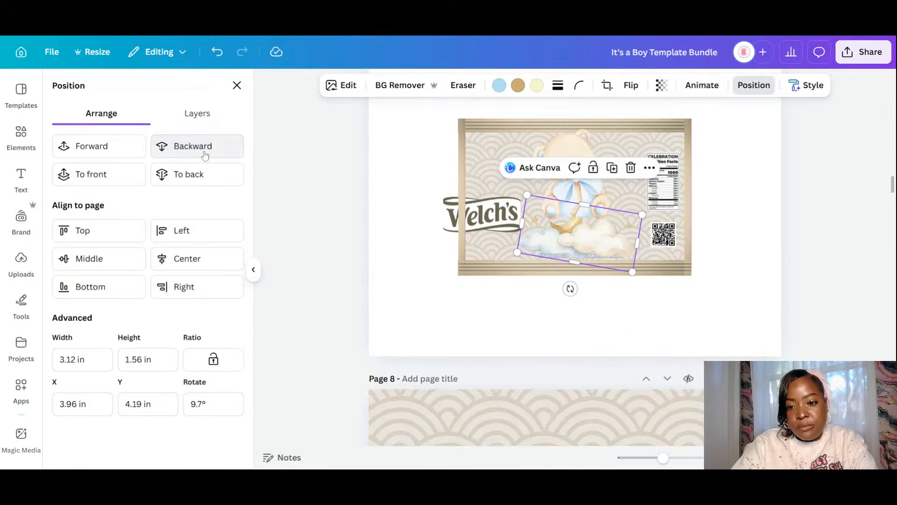
click(614, 294)
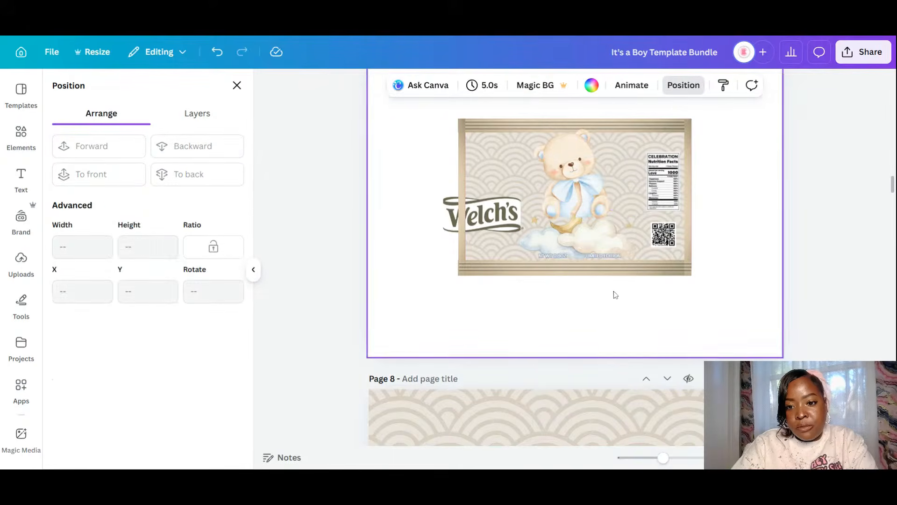
- Nudge the bear down-left and shrink the Welch's logo into the label's top-right corner
click(587, 177)
drag(586, 177, 580, 194)
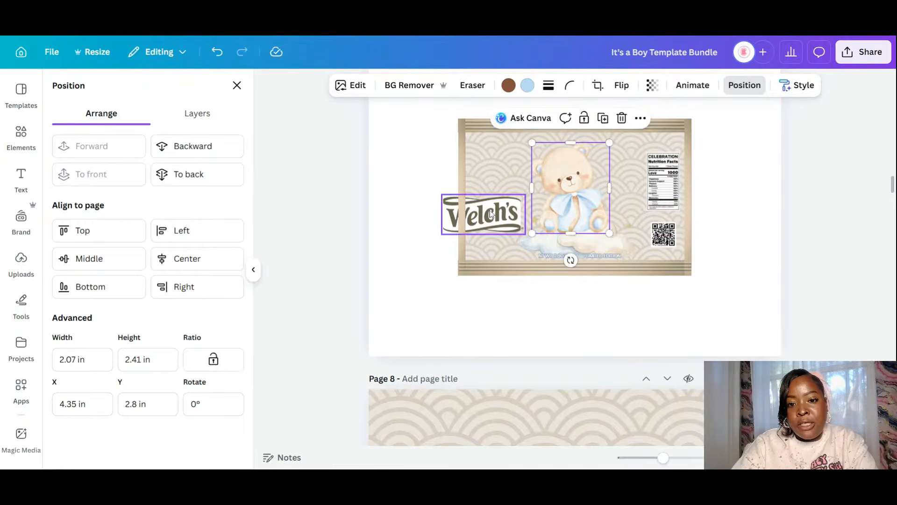
drag(490, 213, 657, 148)
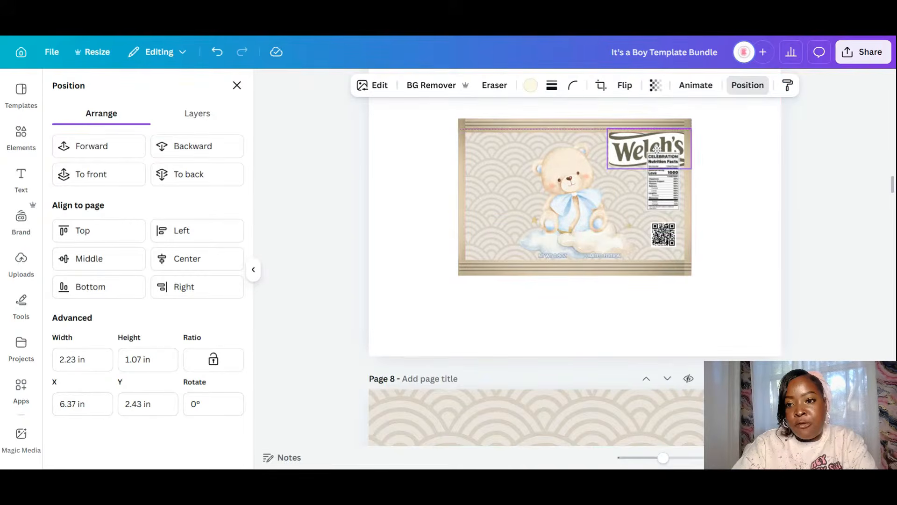
drag(607, 166, 665, 141)
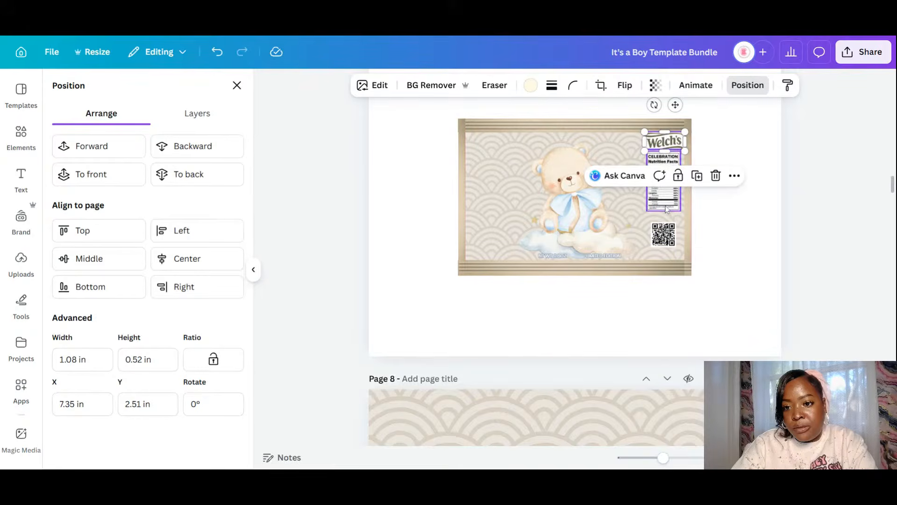
- Shift the nutrition facts panel and the QR code slightly lower beneath the logo
drag(666, 209, 667, 203)
click(663, 235)
drag(664, 235, 664, 237)
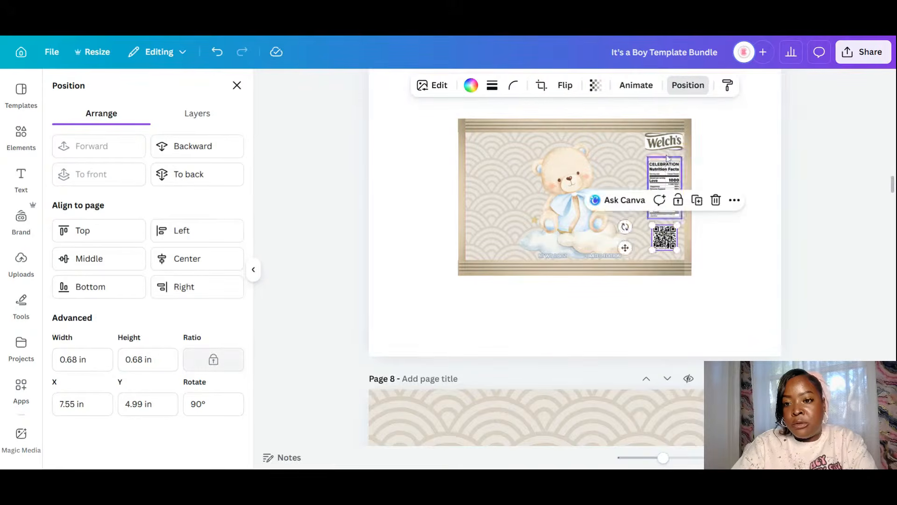
click(668, 155)
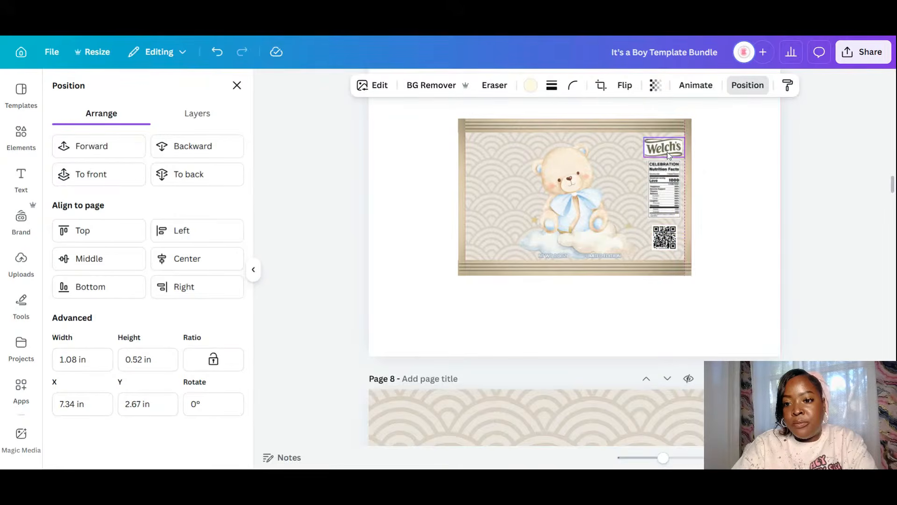
click(613, 256)
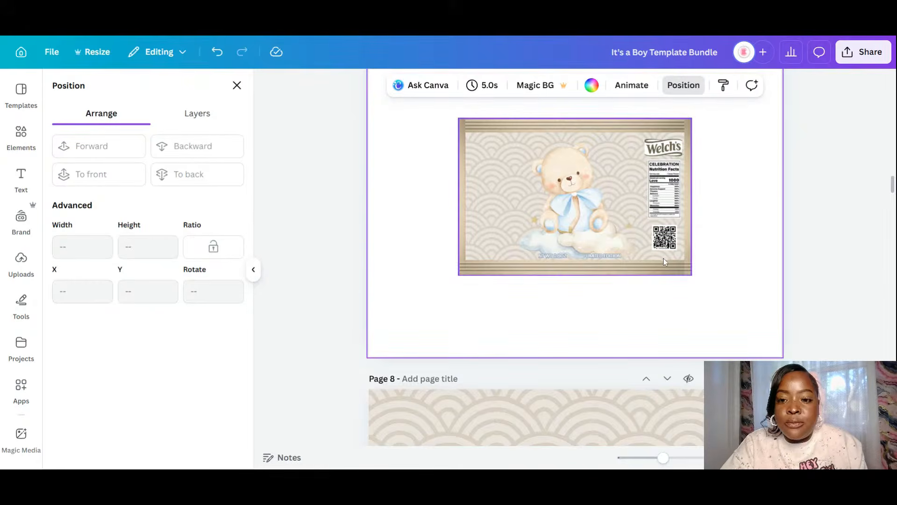
- Launch the Text Studio Maker app from Elements and search its effects for gold styles
click(23, 137)
scroll(40, 356, down, 5)
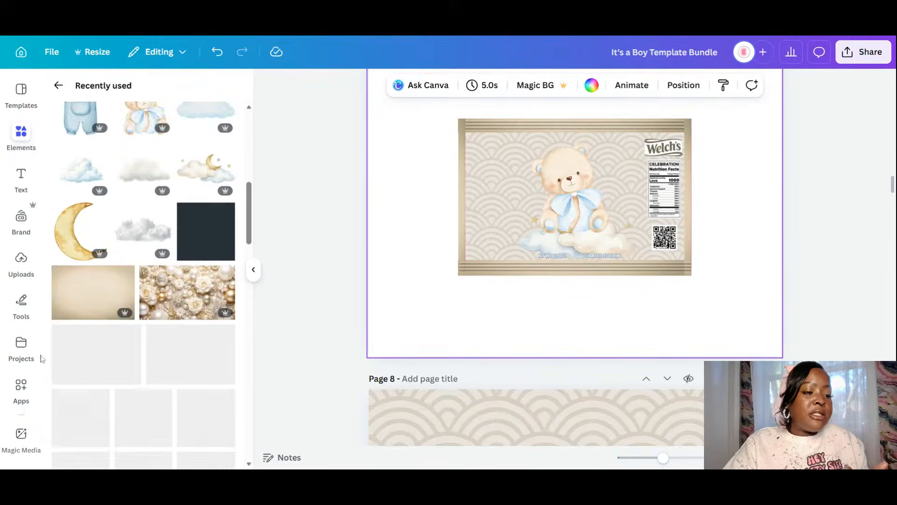
scroll(47, 371, down, 3)
scroll(28, 377, down, 8)
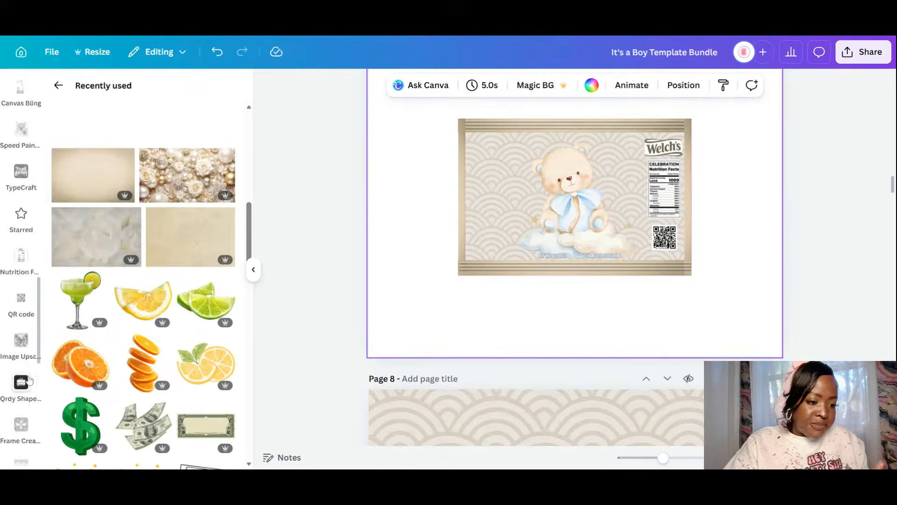
scroll(33, 360, down, 2)
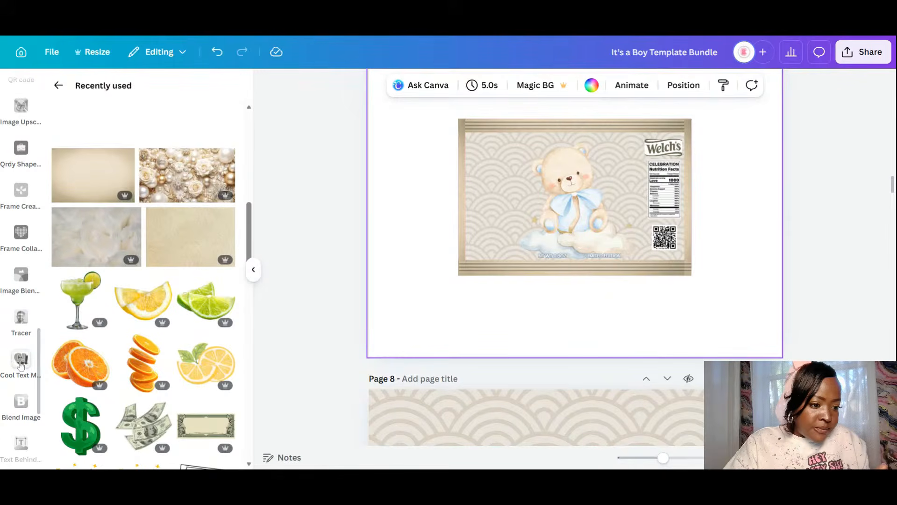
scroll(20, 367, down, 7)
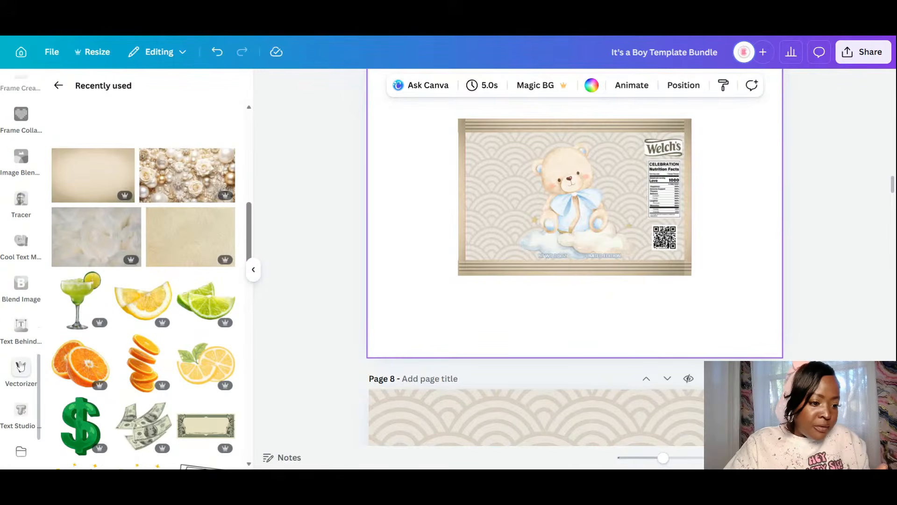
scroll(21, 367, down, 2)
click(20, 274)
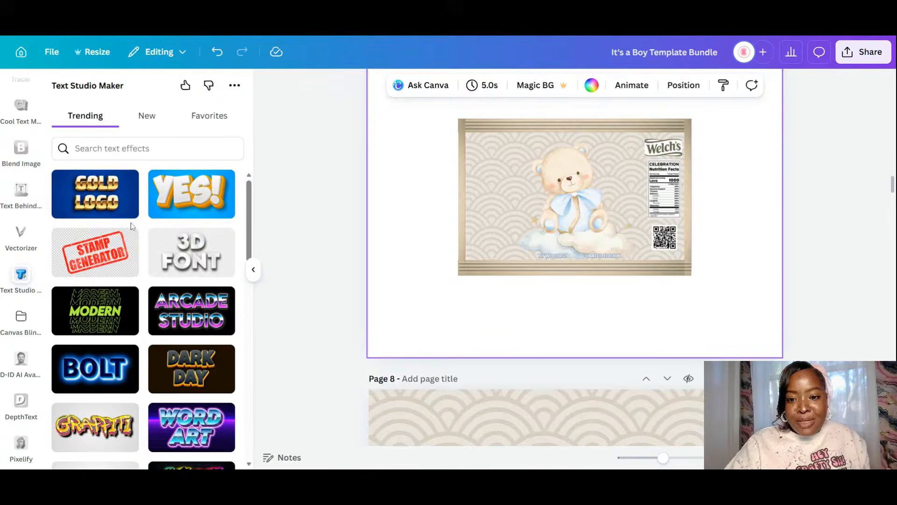
click(140, 148)
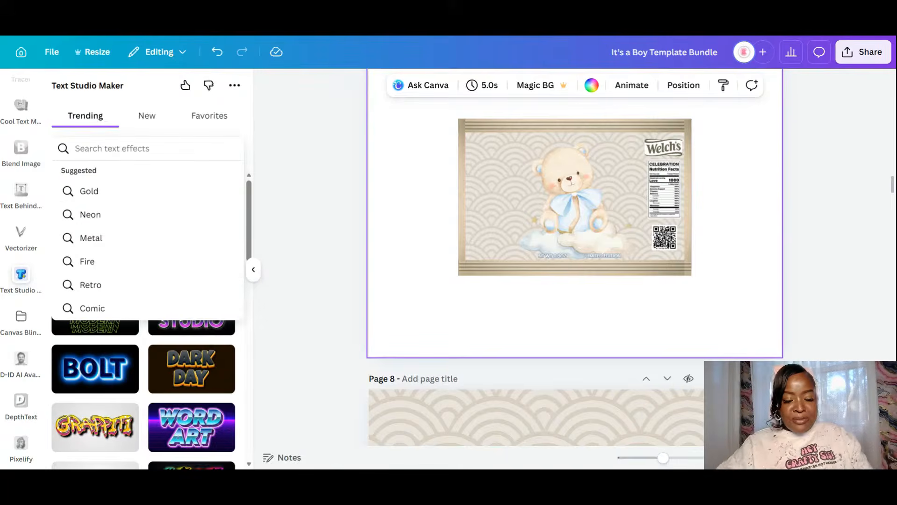
text(gold)
key(Return)
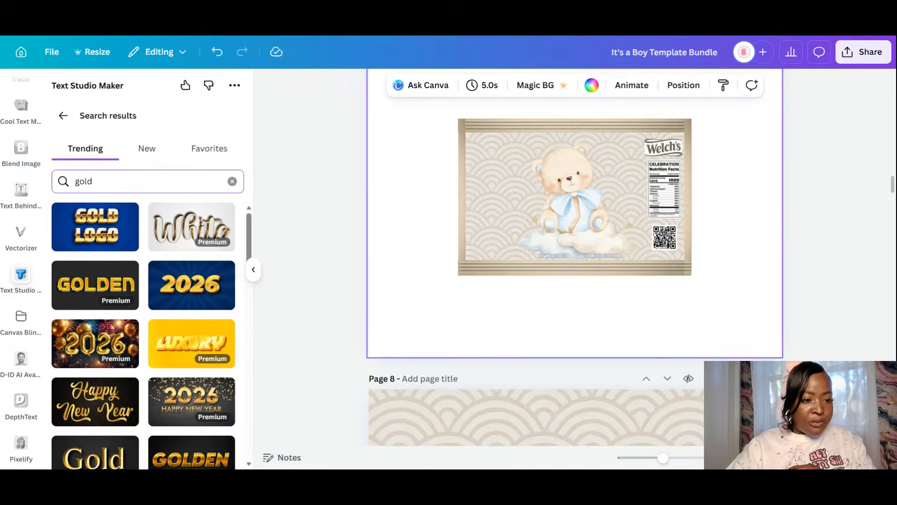
scroll(160, 280, down, 10)
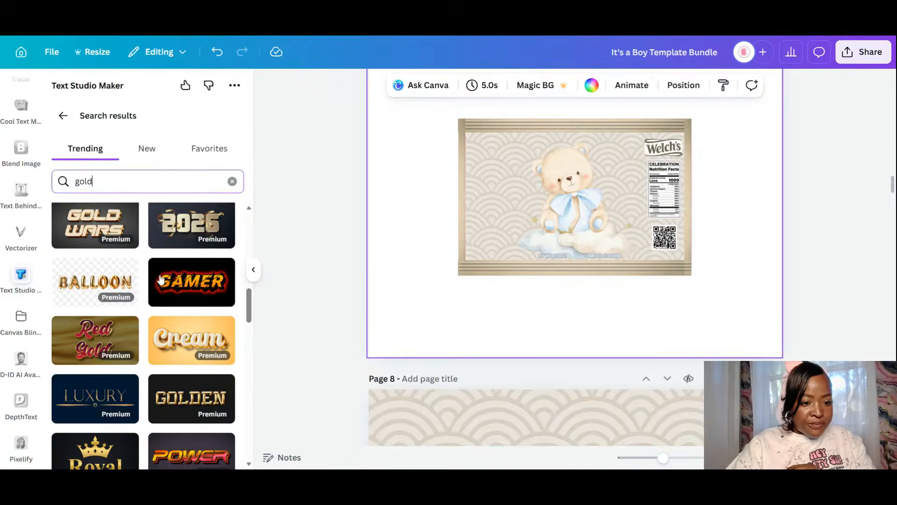
- Add a Golden Cream 'Fruit Snacks' title in Hartone Regular, shrunk onto the label's lower middle
click(188, 345)
key(ctrl+a)
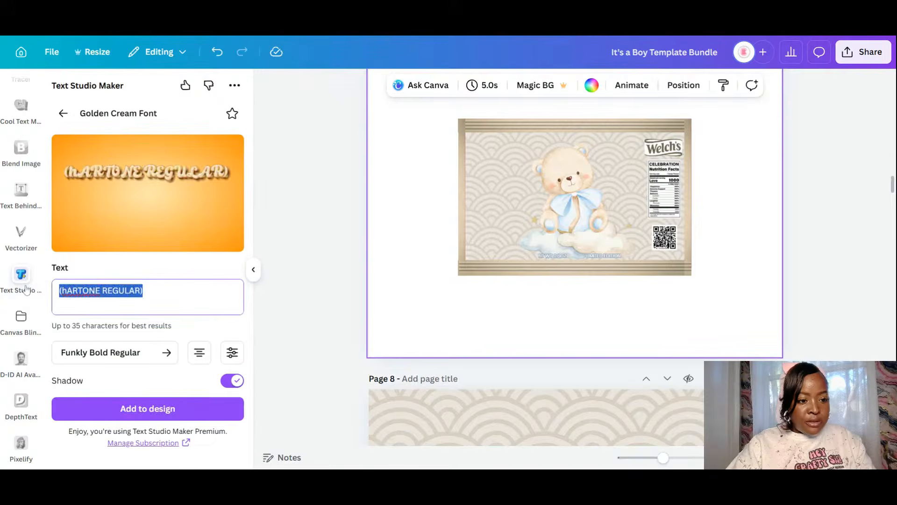
key(BackSpace)
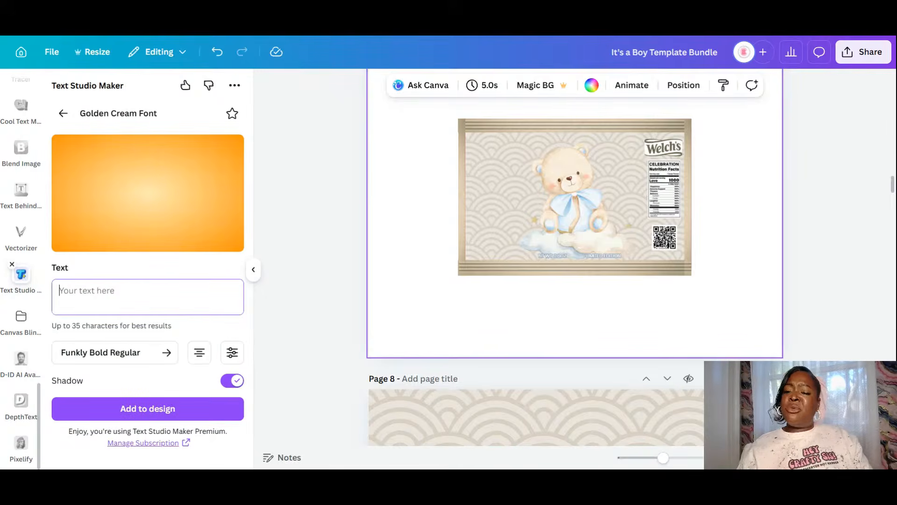
text(fr)
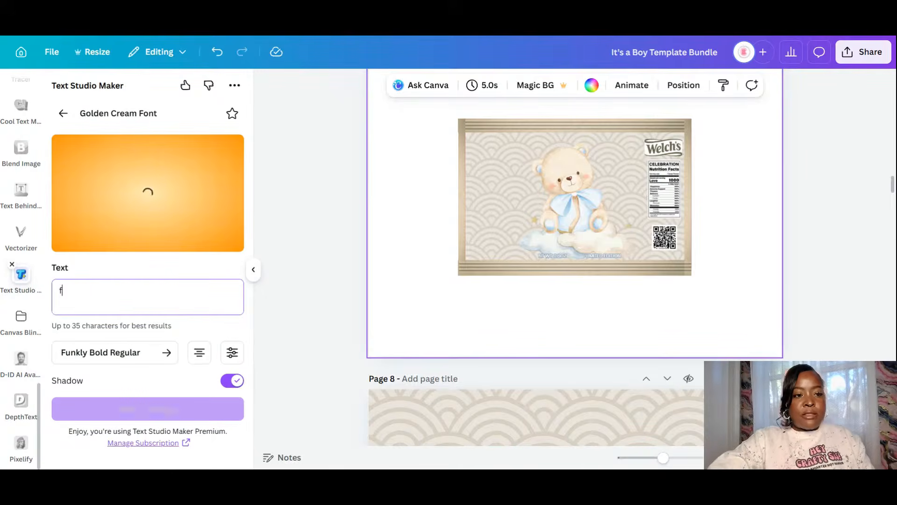
key(BackSpace)
key(BackSpace)
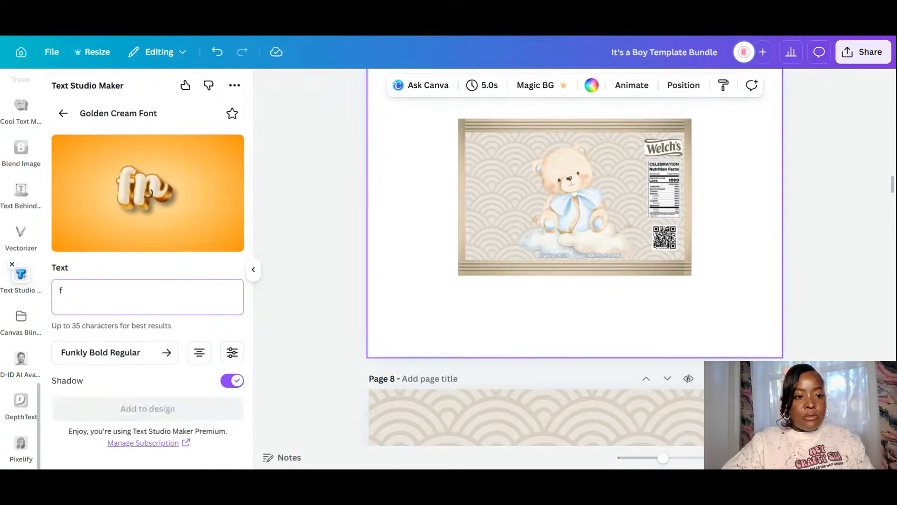
text(Fruit Snacks)
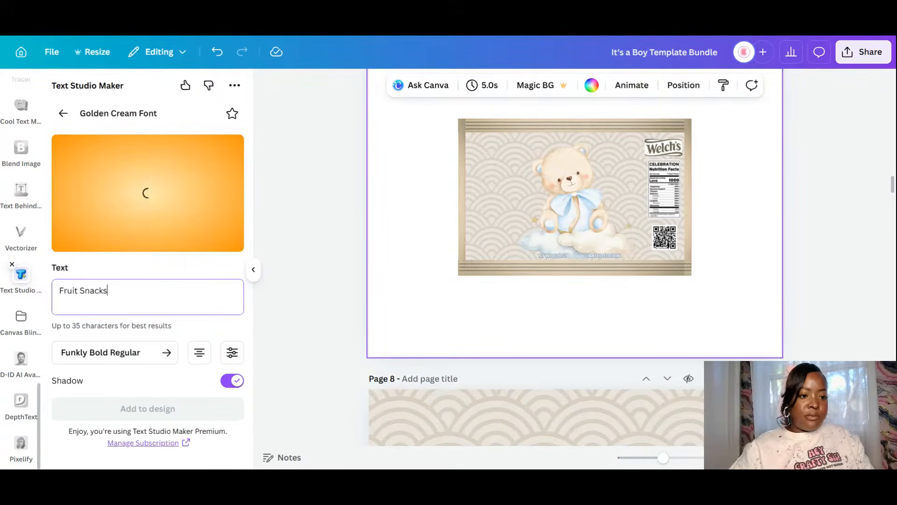
click(154, 358)
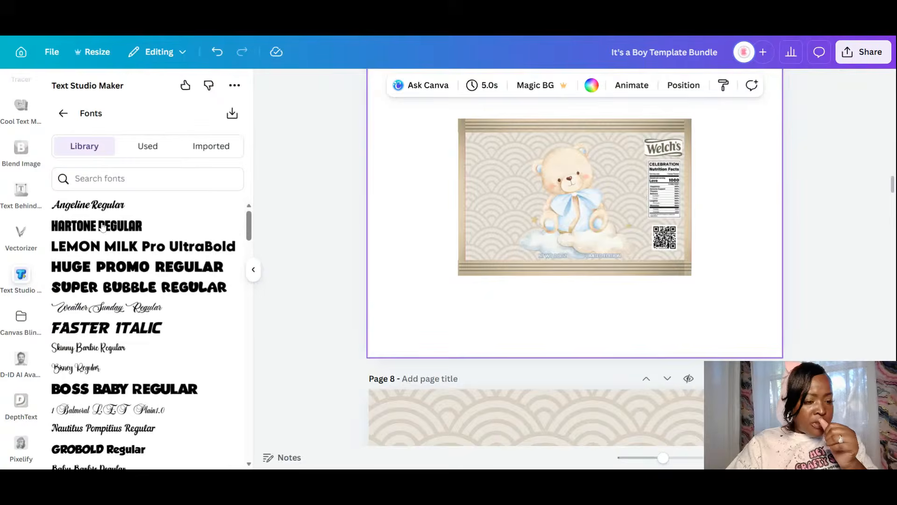
click(103, 227)
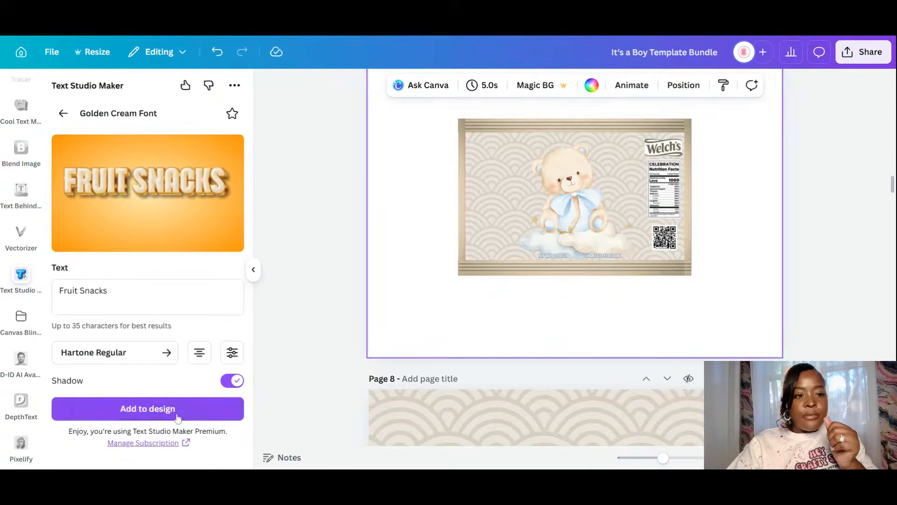
click(177, 415)
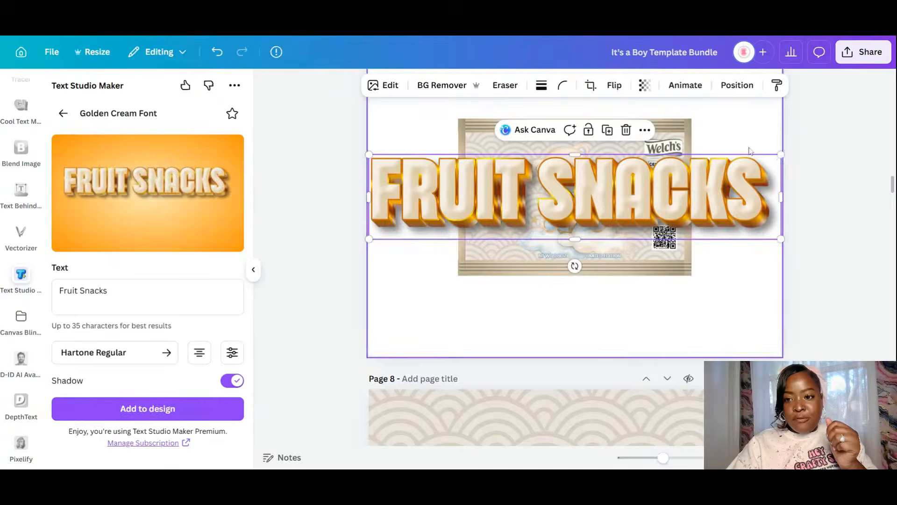
drag(780, 155, 606, 242)
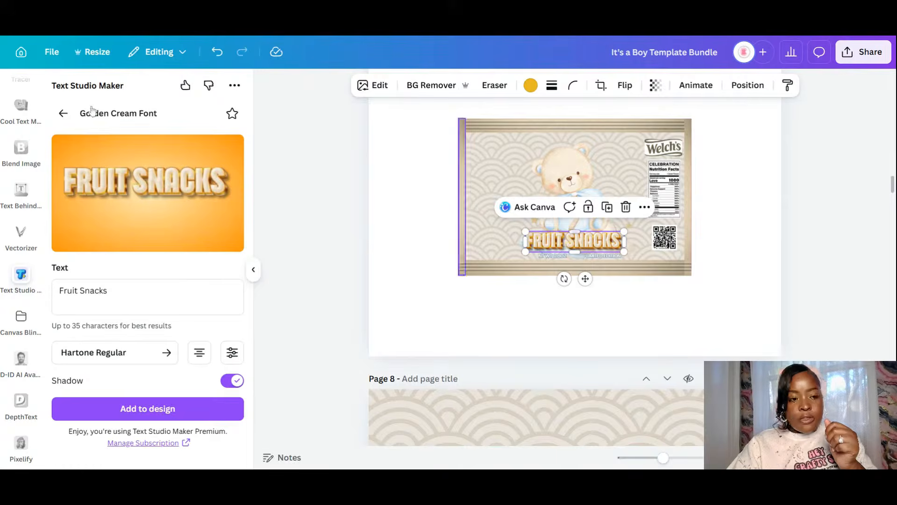
drag(111, 292, 6, 286)
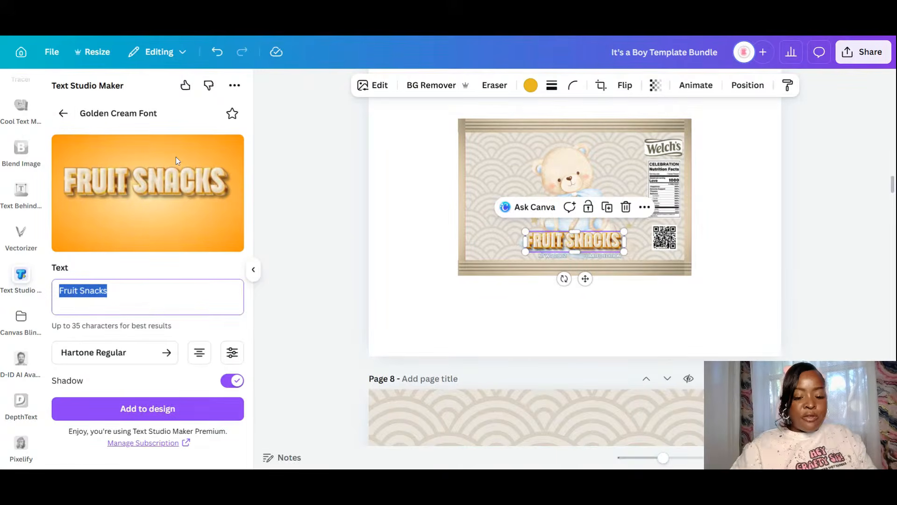
- Generate 'Nico's' in Golden Cream with the Skinny Barbie Regular font and add it
text(Nico)
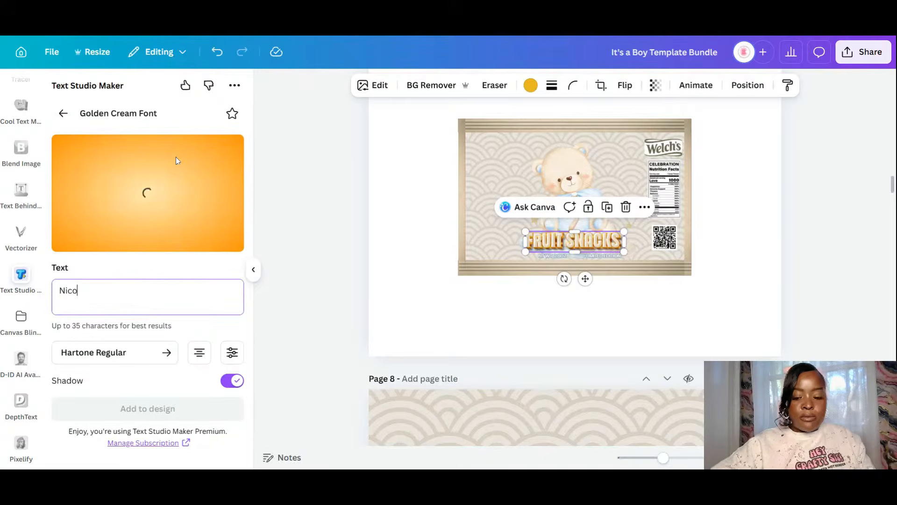
text('s)
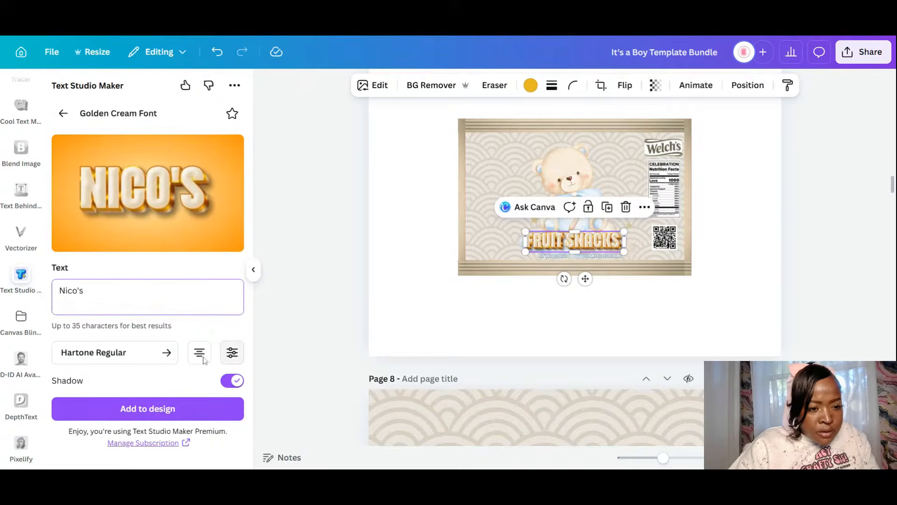
click(168, 353)
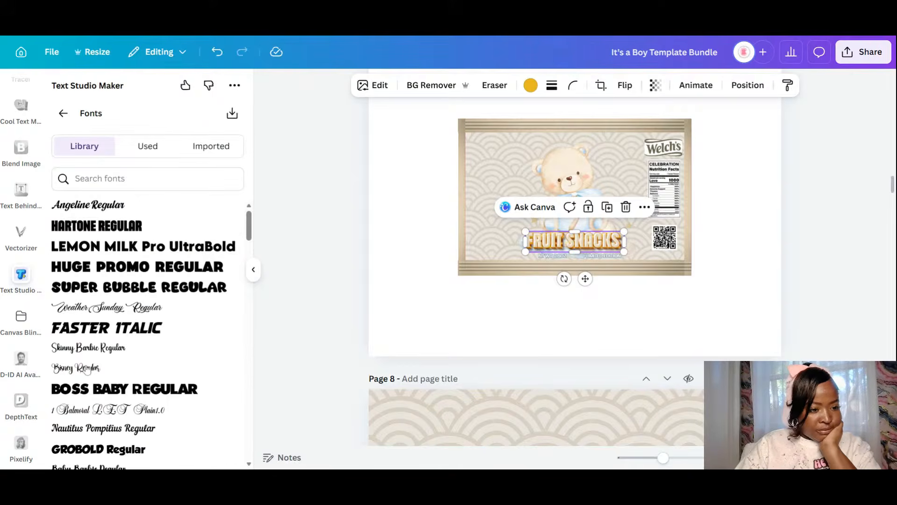
click(99, 349)
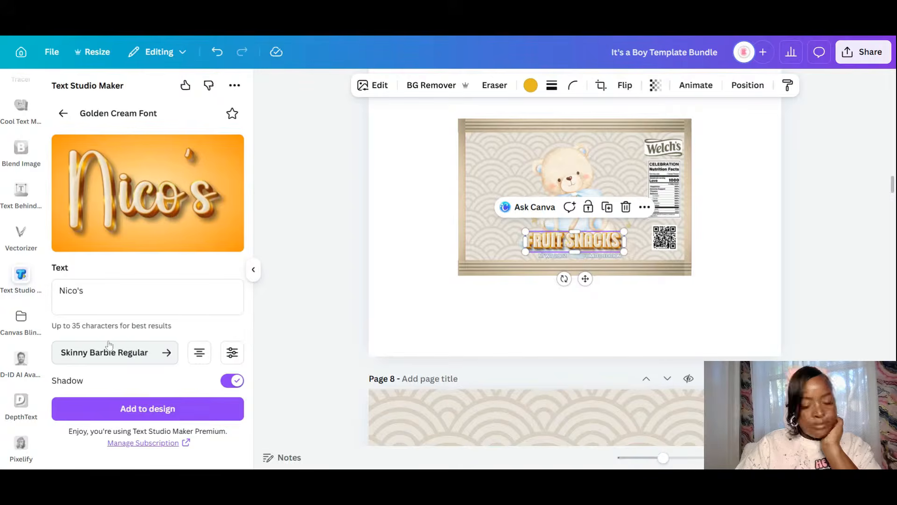
click(134, 415)
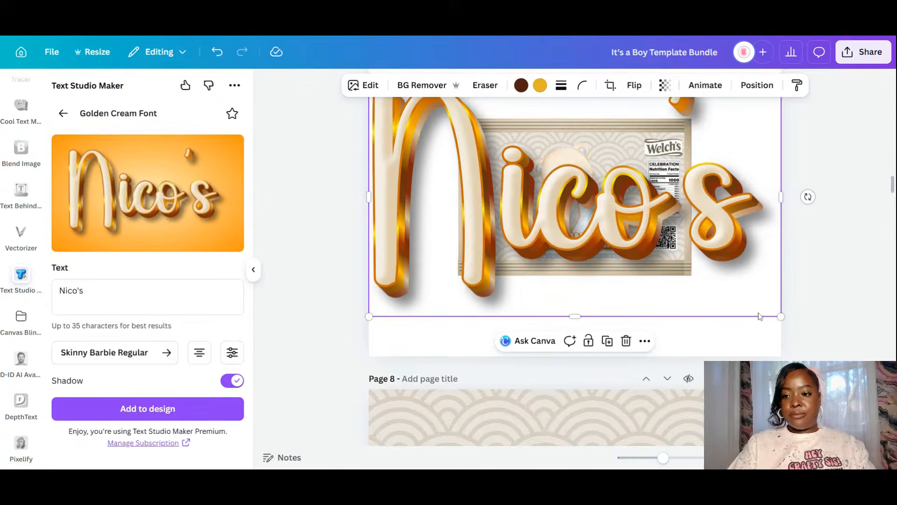
- Shrink the Nico's graphic and place it just above FRUIT SNACKS under the bear
drag(781, 317, 462, 159)
drag(435, 112, 581, 225)
click(731, 292)
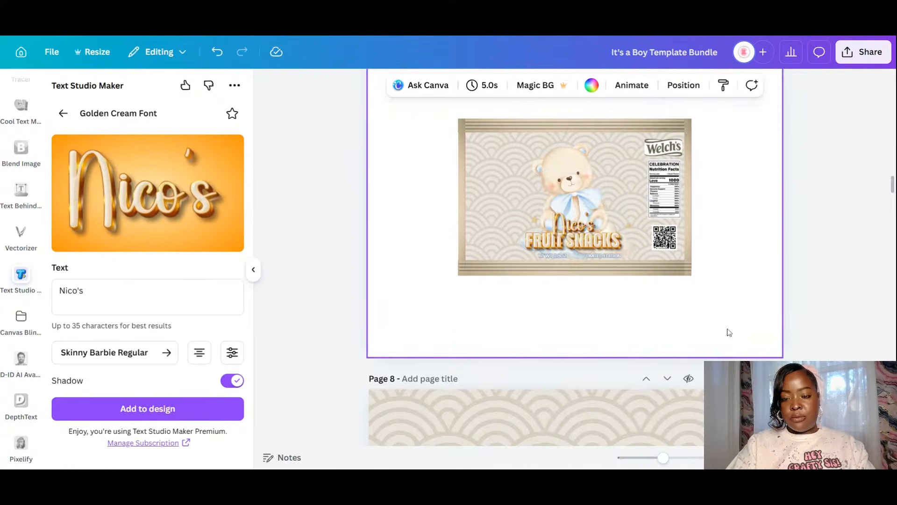
mouse_move(663, 458)
mouse_down()
mouse_move(692, 456)
mouse_move(680, 457)
mouse_up()
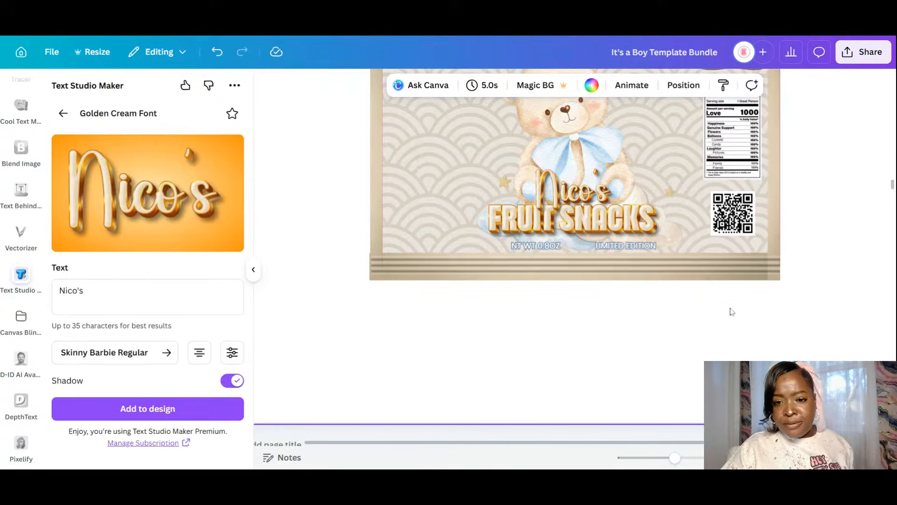
- Duplicate the moon-and-cloud art, send the copy behind the bear, and place it beside it
click(677, 233)
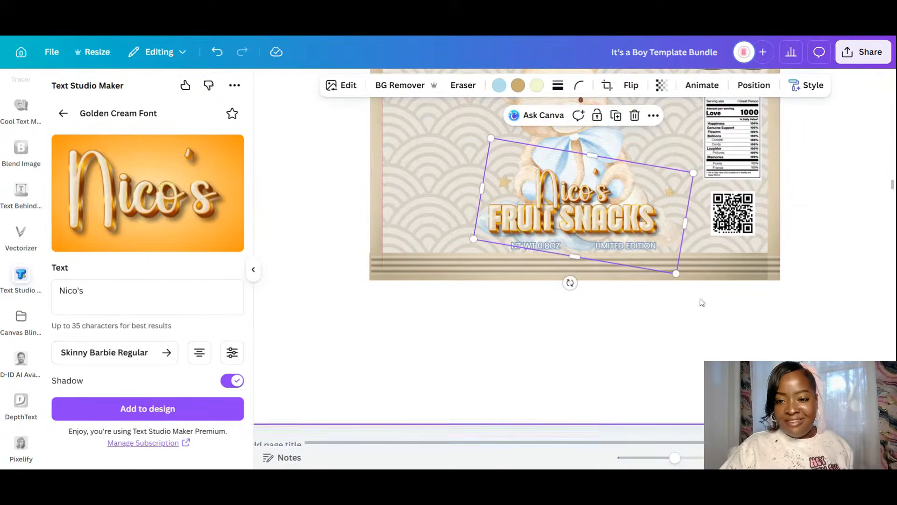
scroll(699, 299, up, 2)
scroll(683, 253, up, 2)
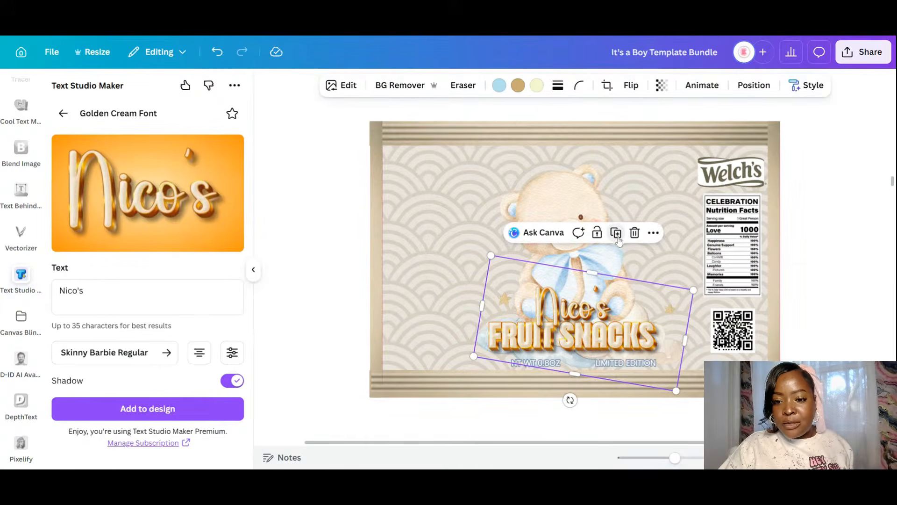
click(616, 234)
drag(640, 323, 594, 254)
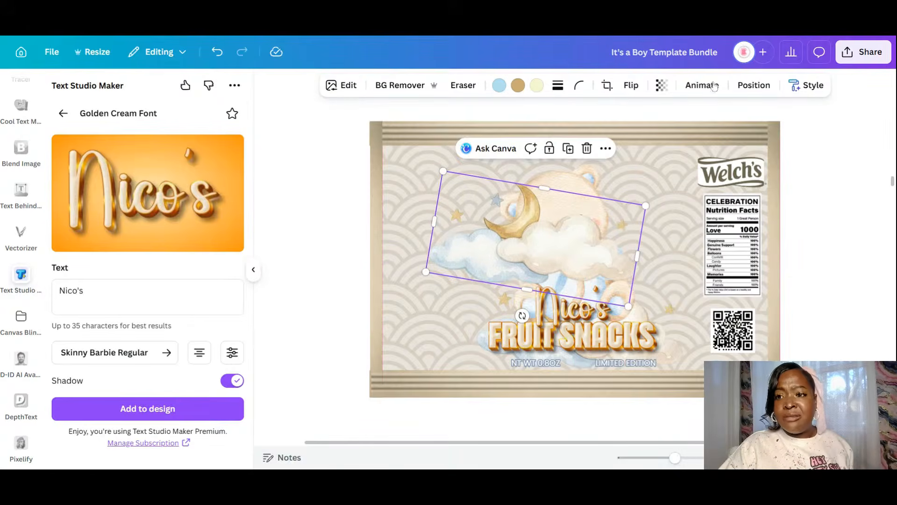
click(750, 86)
click(211, 150)
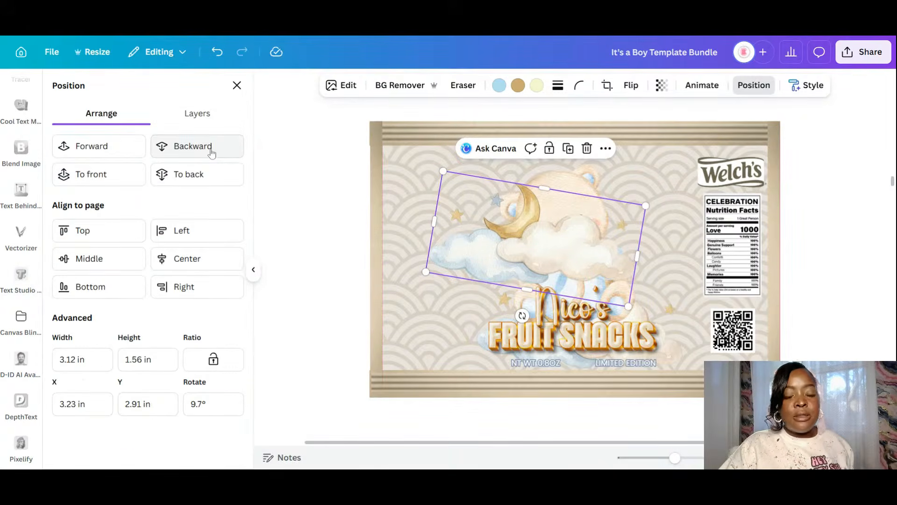
click(211, 151)
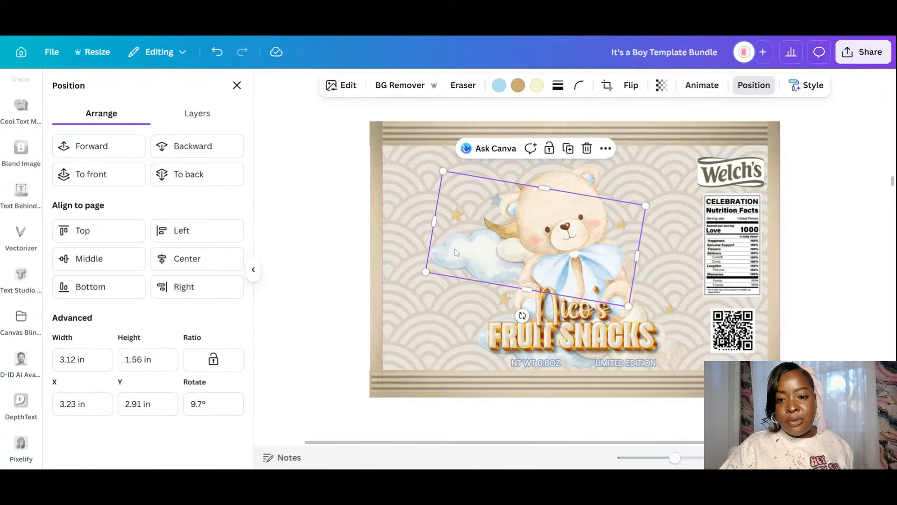
drag(456, 252, 489, 213)
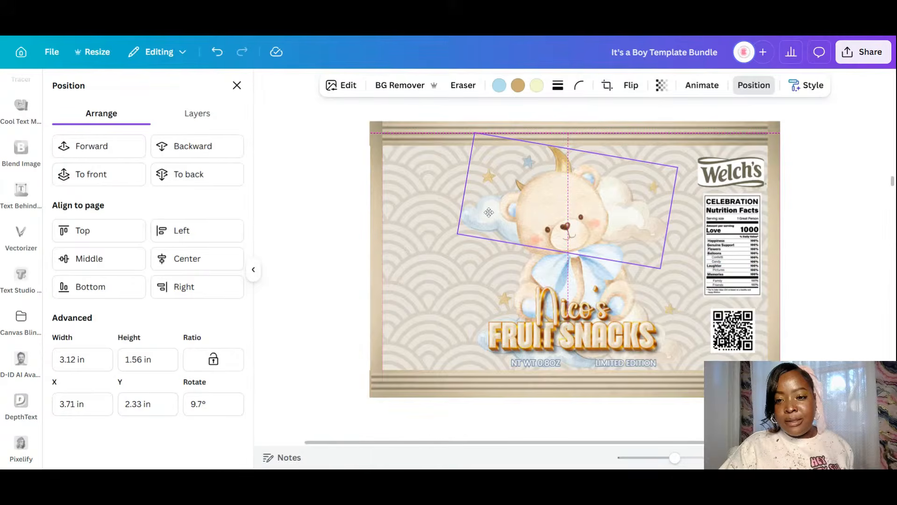
drag(488, 212, 477, 264)
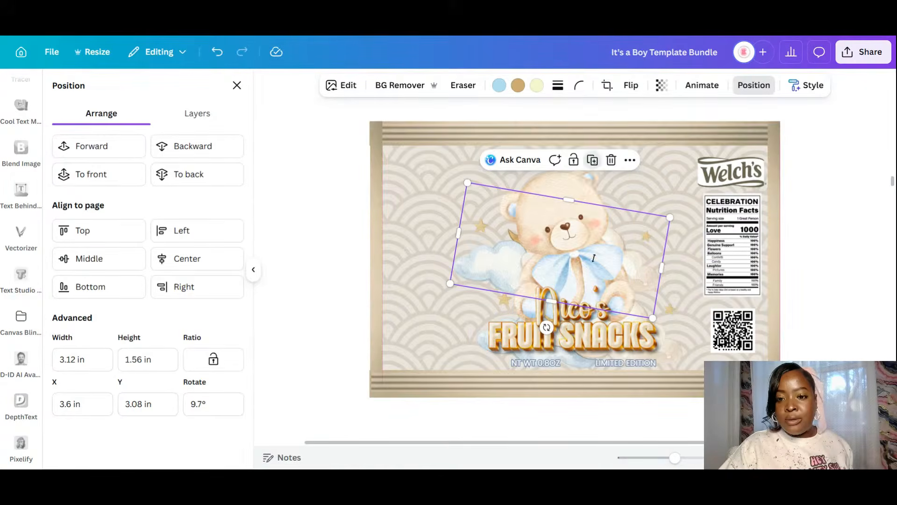
- Add another narrower, straightened cloud copy behind the bear's upper right
click(593, 160)
drag(587, 185, 636, 198)
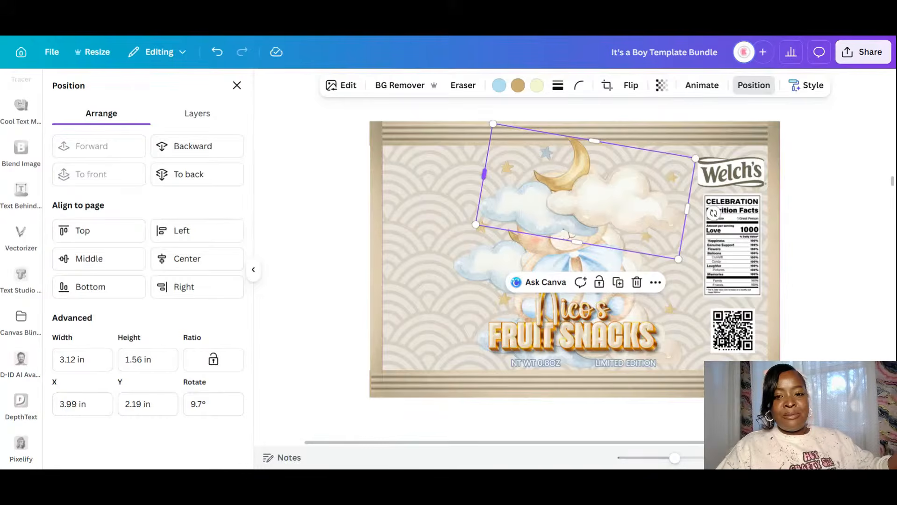
drag(484, 174, 596, 205)
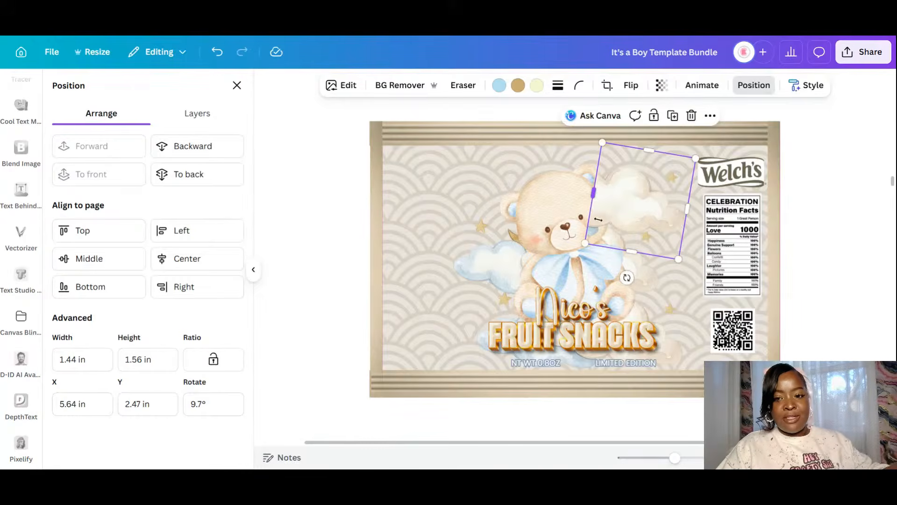
drag(627, 276, 642, 279)
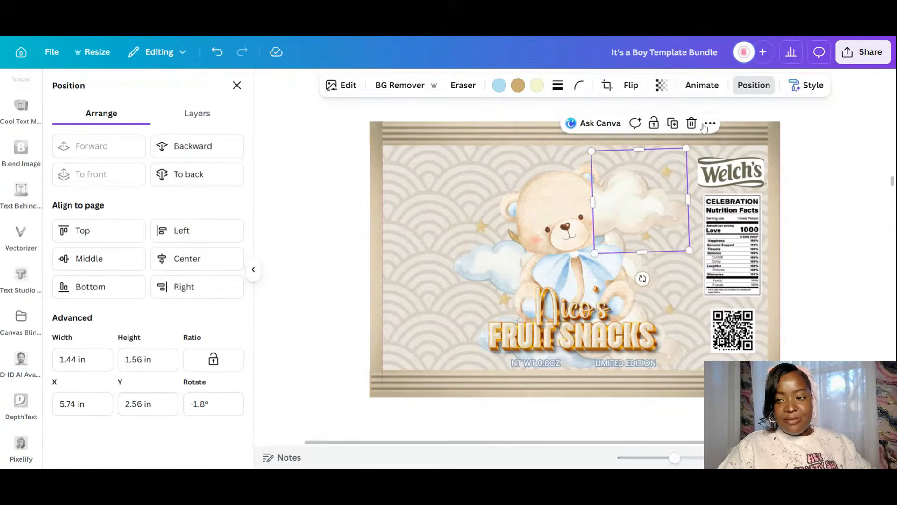
click(213, 146)
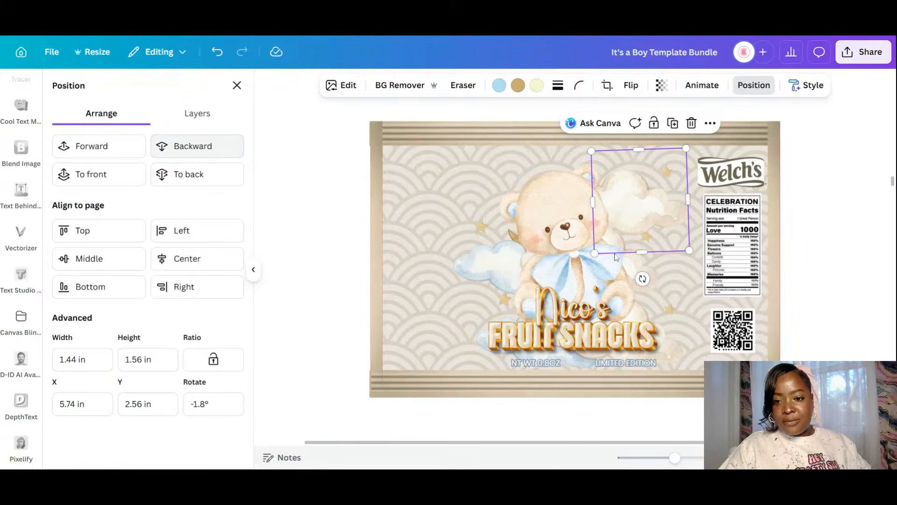
mouse_move(649, 215)
mouse_down()
mouse_move(641, 211)
mouse_move(647, 217)
mouse_up()
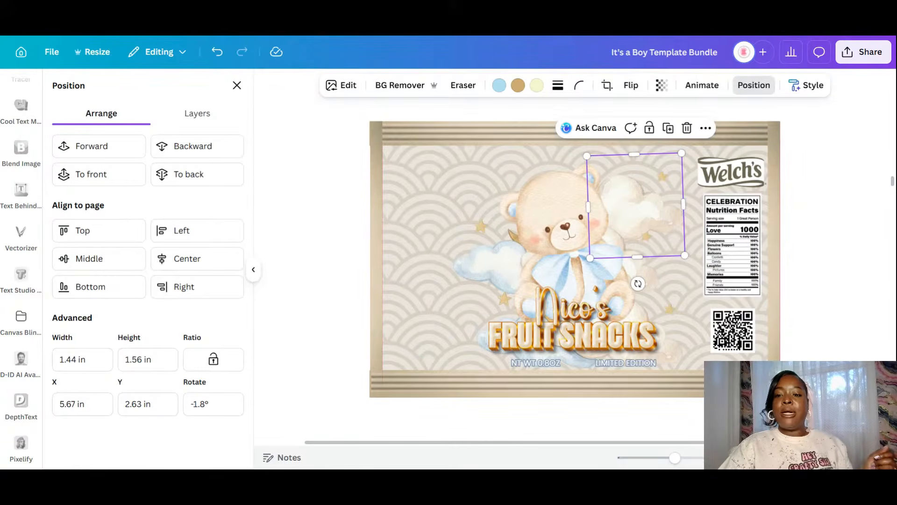
click(848, 291)
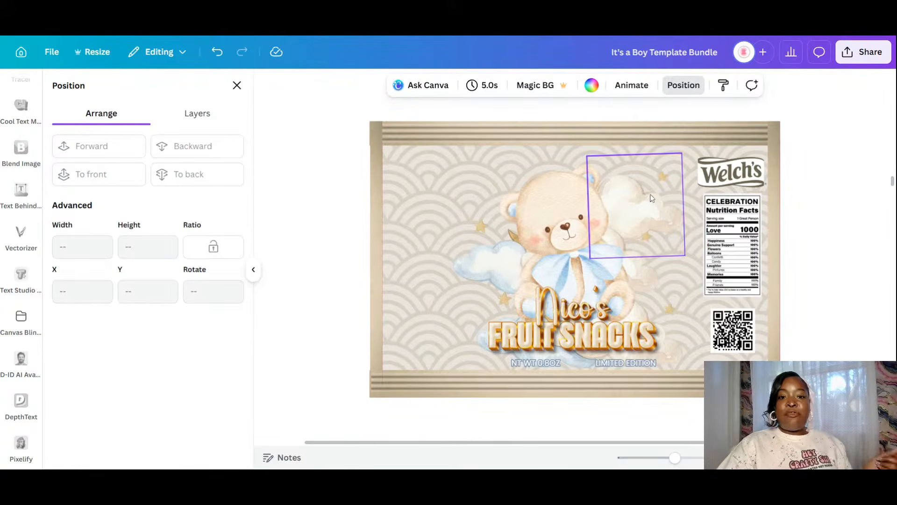
- Scroll the canvas to review the label's bear, clouds and golden Nico's title
scroll(651, 198, up, 2)
scroll(651, 200, up, 3)
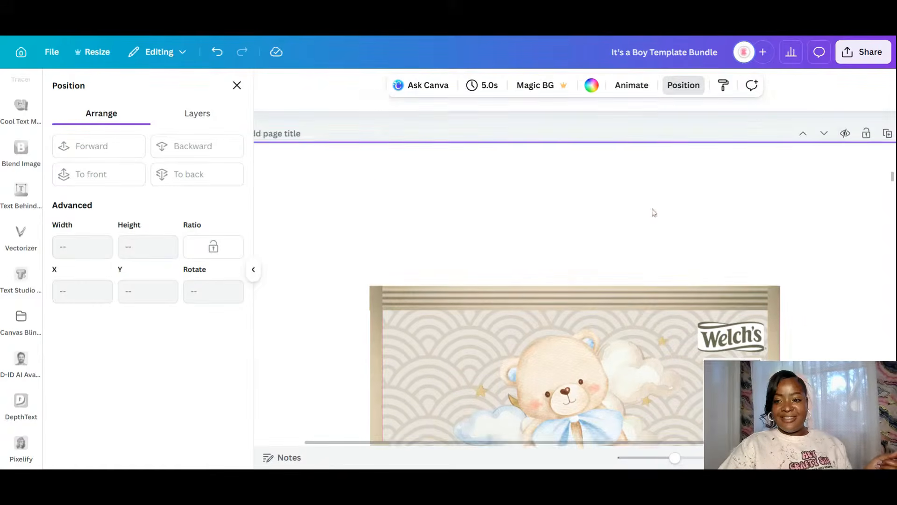
drag(892, 180, 869, 329)
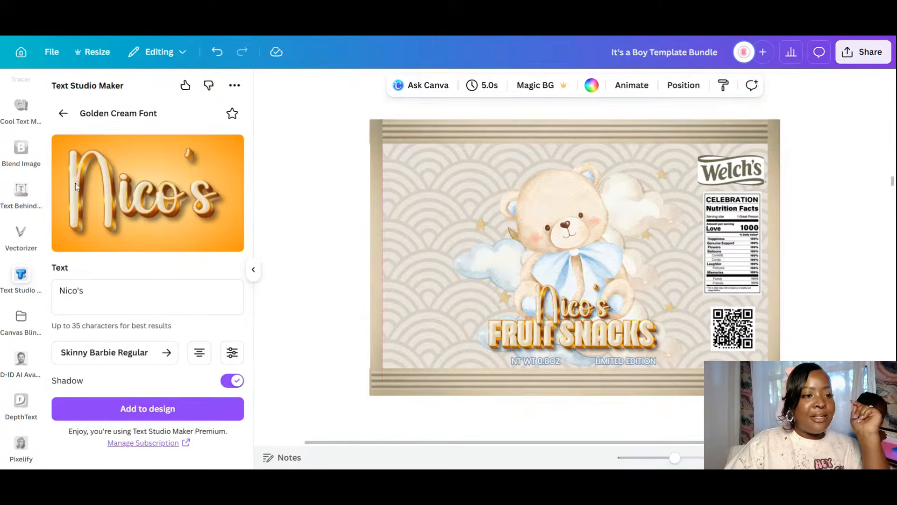
scroll(35, 218, down, 10)
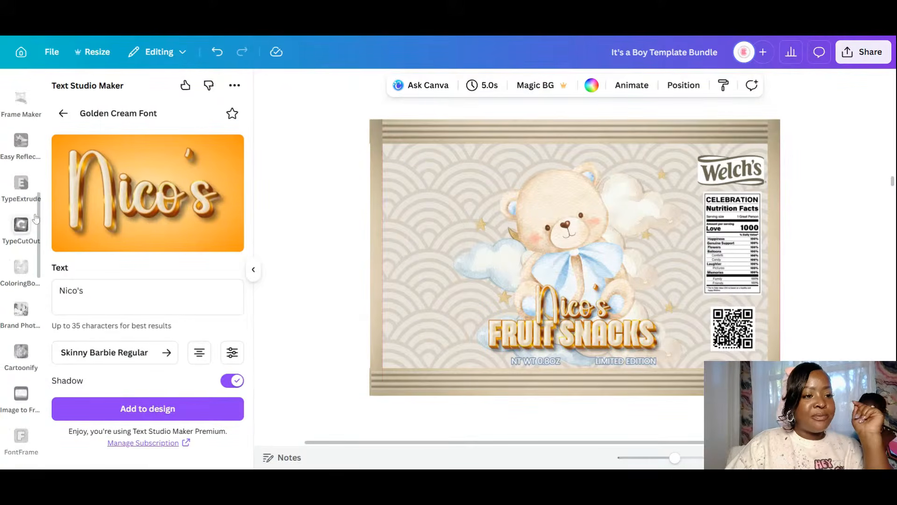
scroll(36, 217, up, 5)
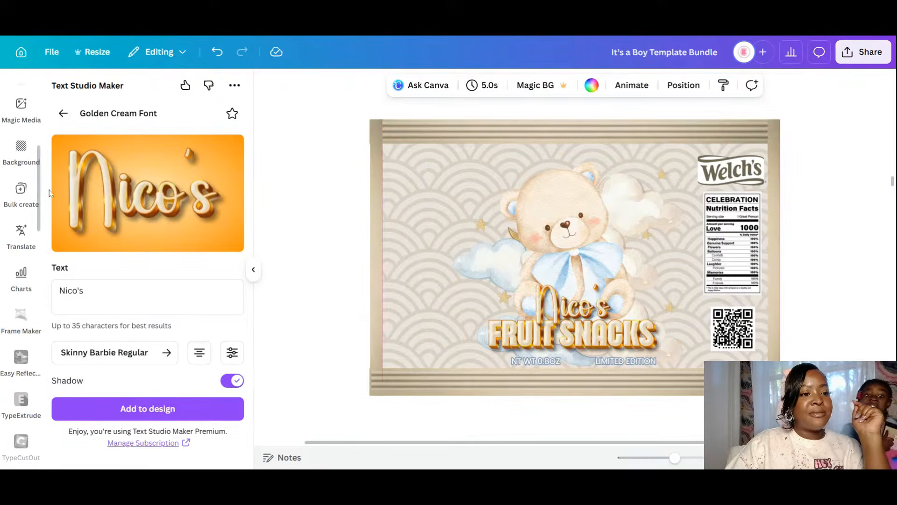
scroll(29, 140, up, 3)
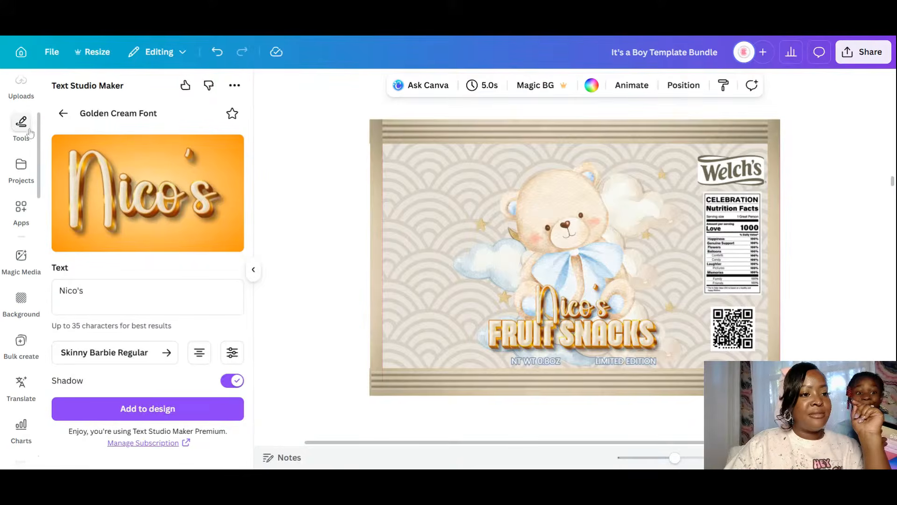
scroll(26, 129, up, 3)
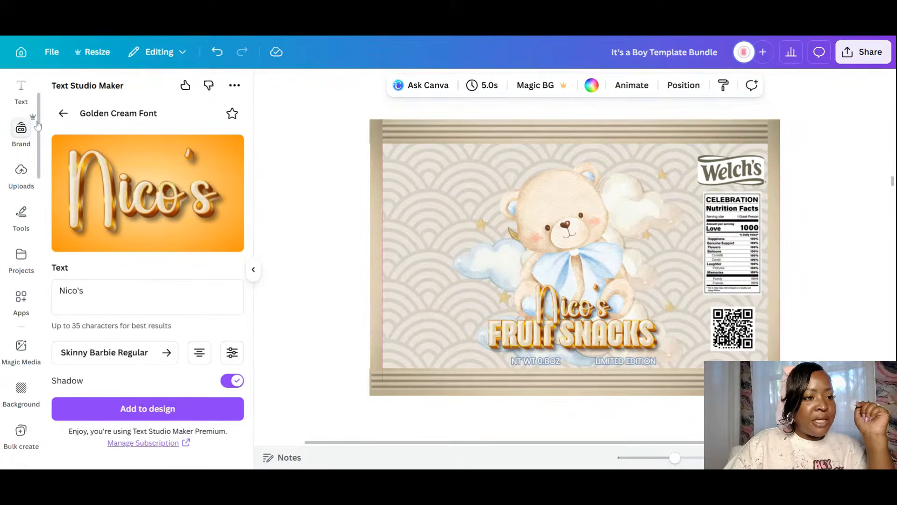
scroll(28, 117, up, 2)
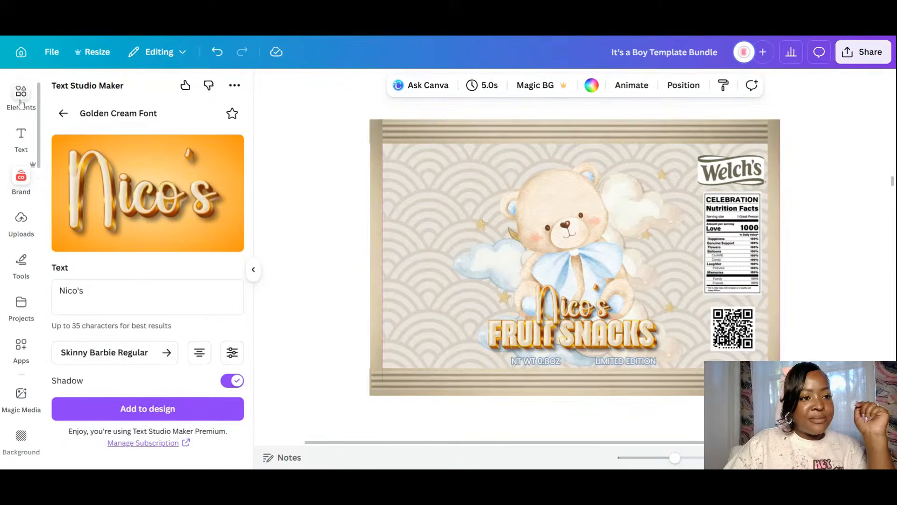
- Add the brown glow gradient from recently used elements, enlarge it to 3.79 in, and send it behind the bear
click(21, 109)
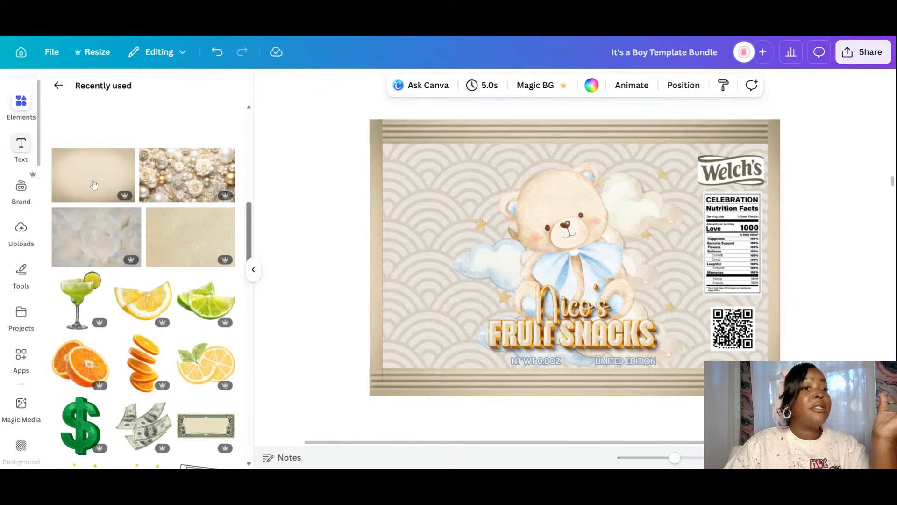
click(58, 85)
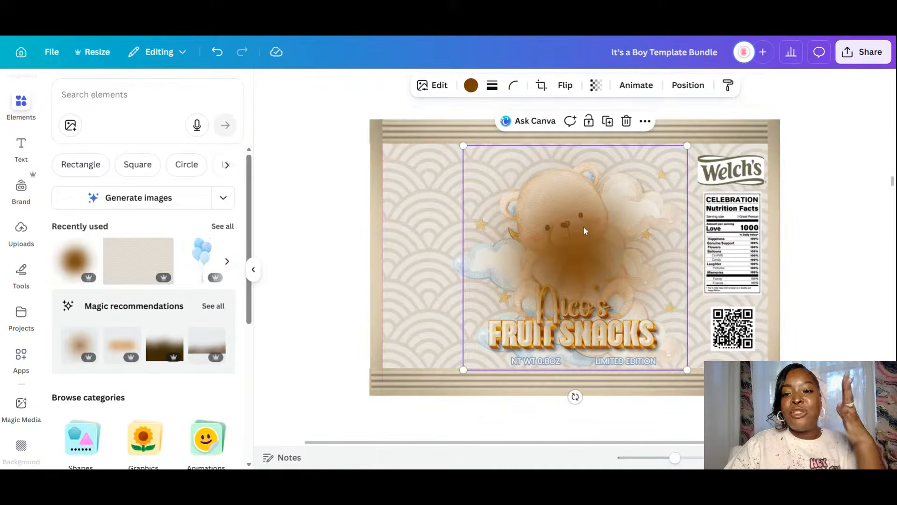
drag(573, 269, 570, 240)
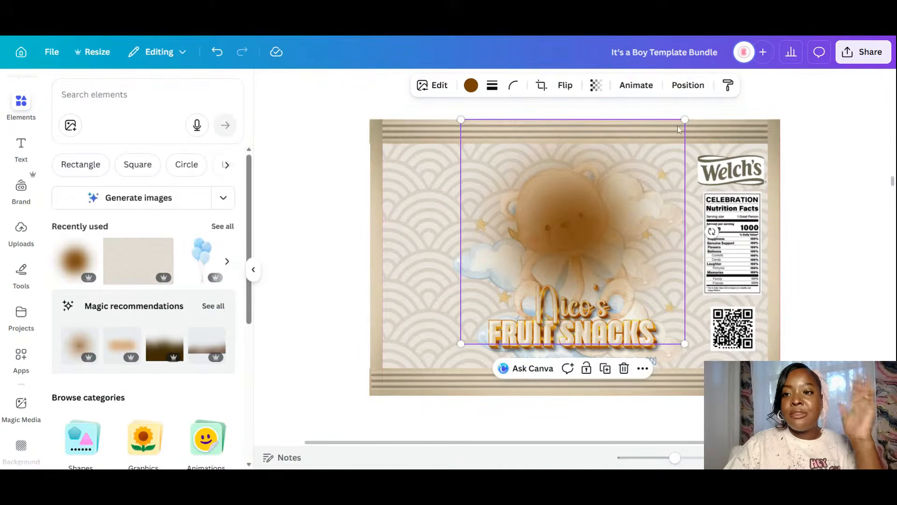
click(687, 85)
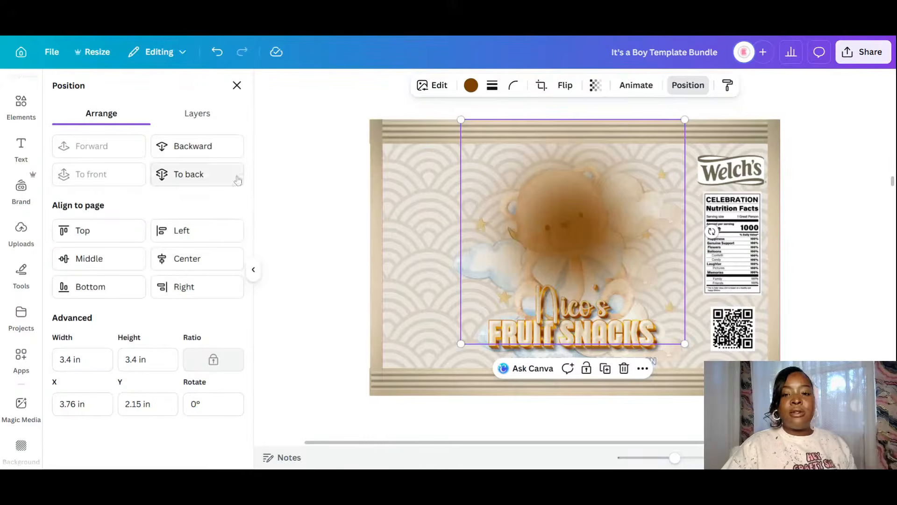
drag(685, 121, 711, 97)
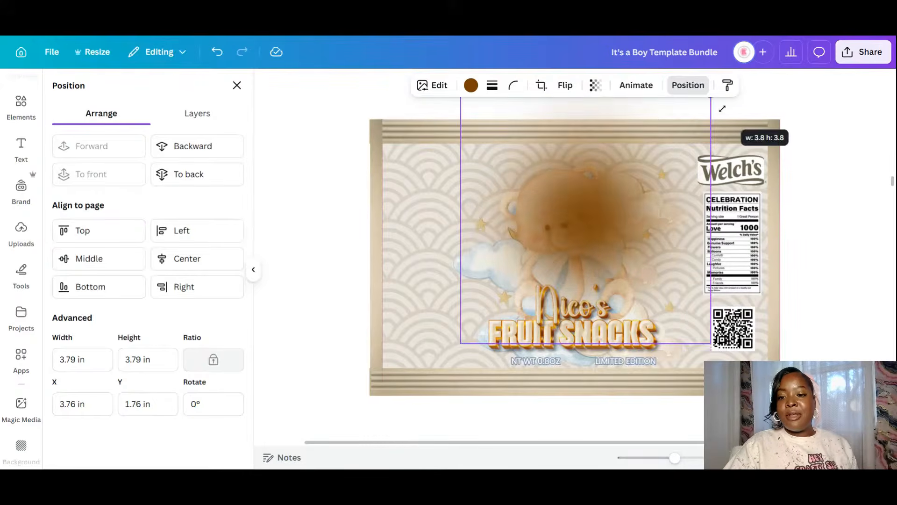
drag(601, 220, 582, 226)
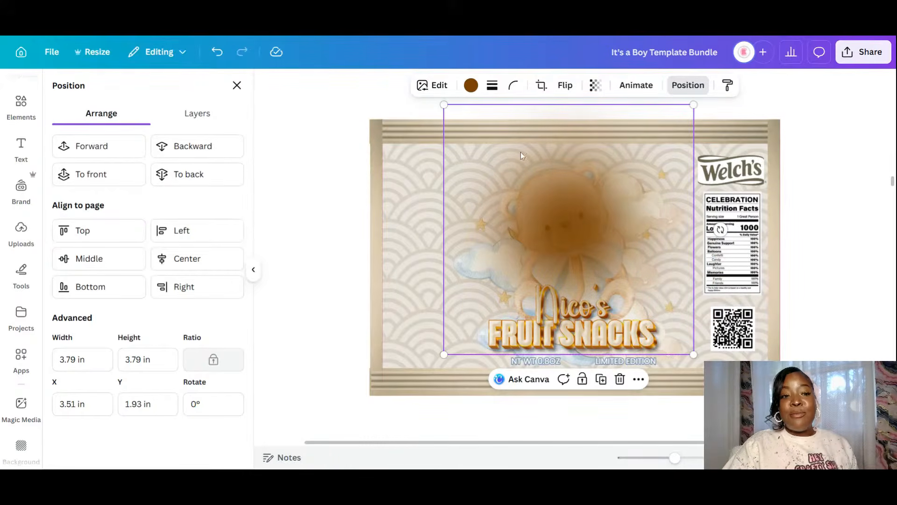
click(207, 157)
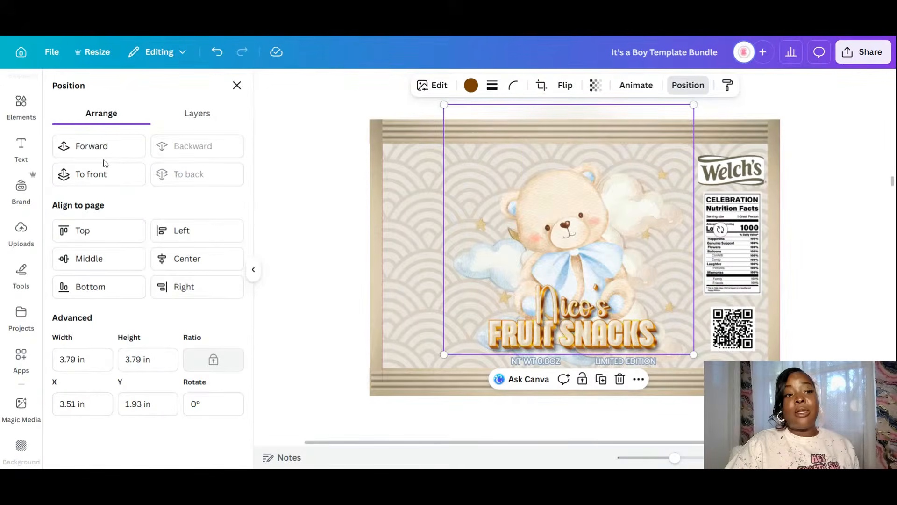
click(110, 150)
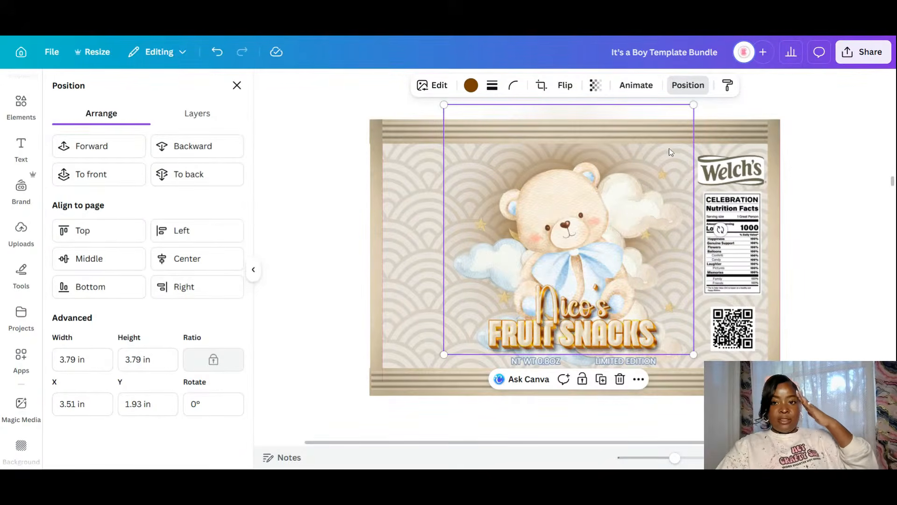
drag(674, 152, 681, 158)
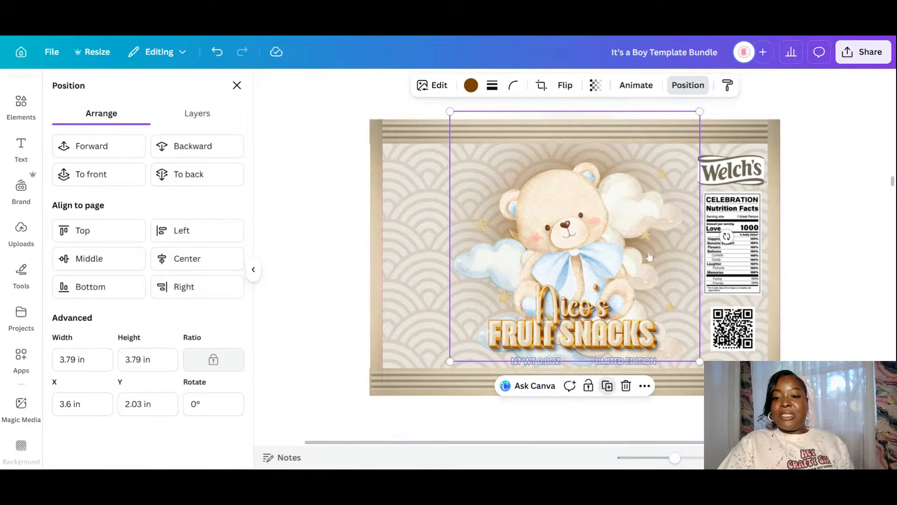
- Place a copy of the glow lower, behind the Nico's Fruit Snacks title, and view the whole page
drag(669, 235, 654, 268)
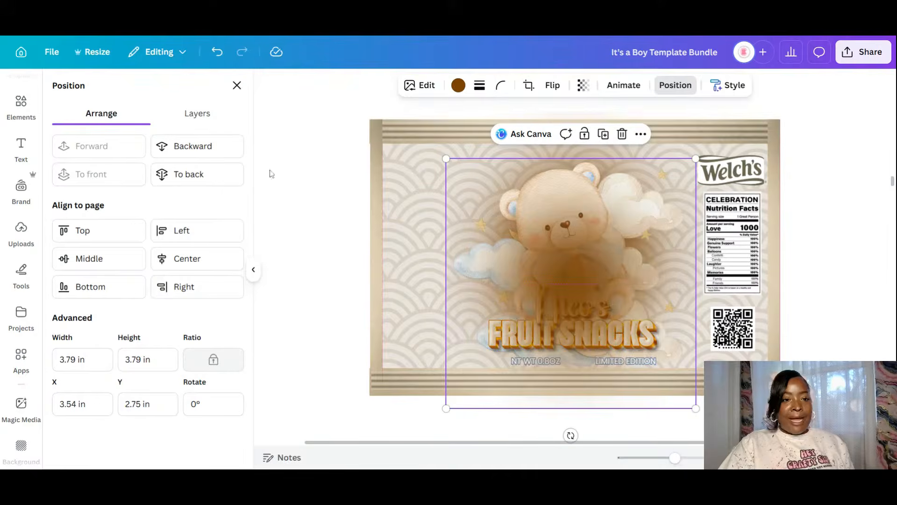
click(194, 175)
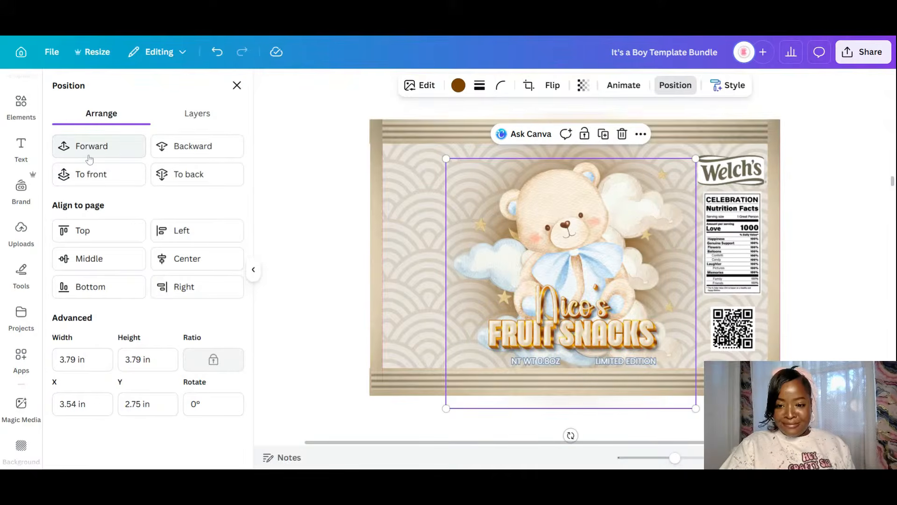
click(857, 351)
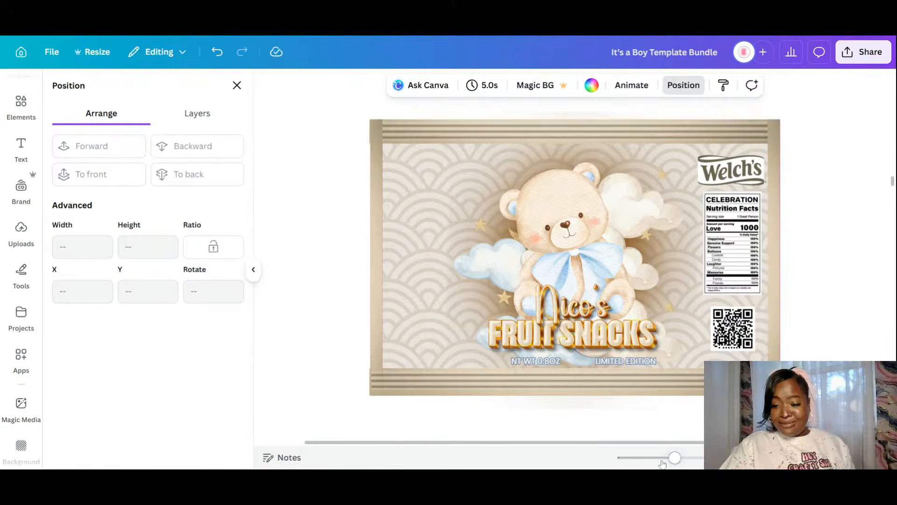
drag(674, 458, 663, 459)
- Scroll through pages 6–9 to page 8's 'Golden Cream Font from Text Studio Maker' credit note
scroll(680, 314, down, 10)
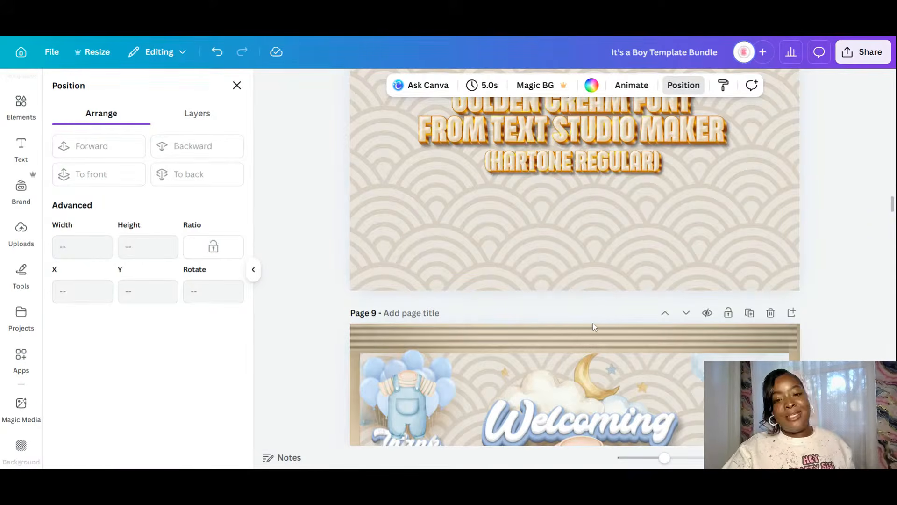
scroll(596, 221, down, 3)
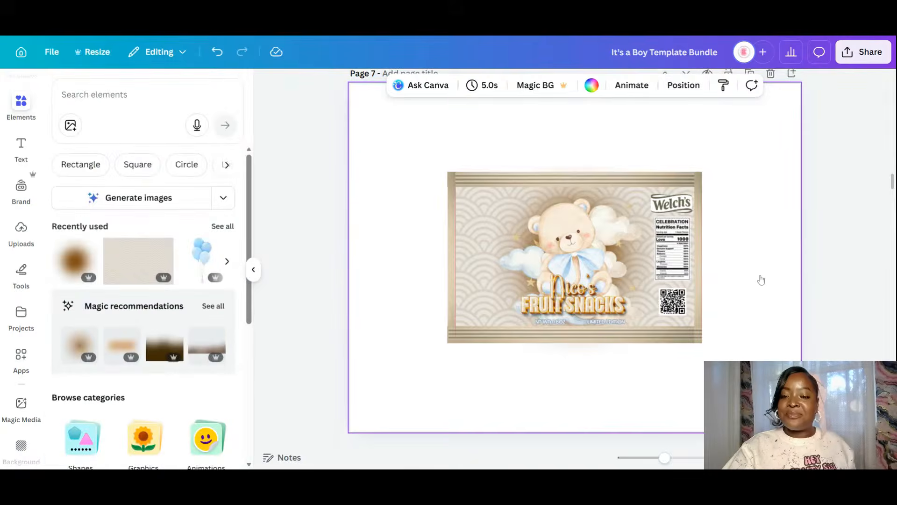
scroll(761, 279, up, 5)
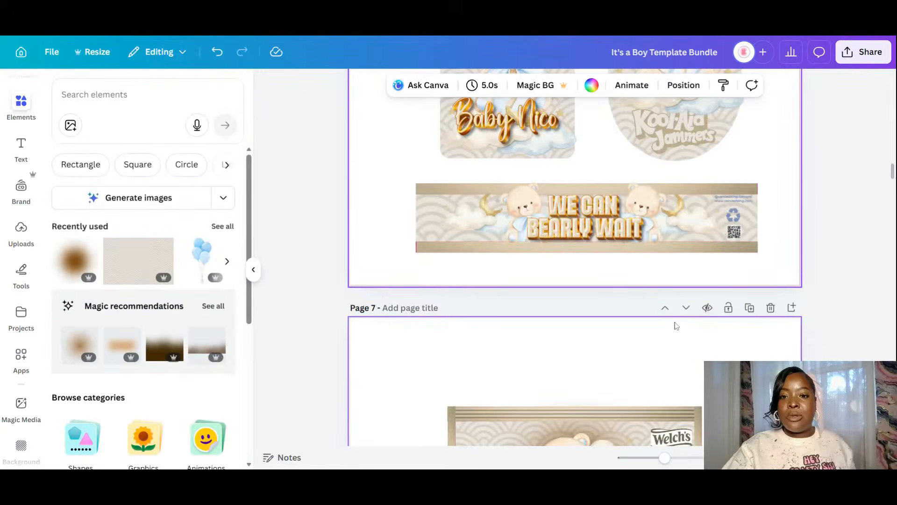
scroll(676, 326, down, 4)
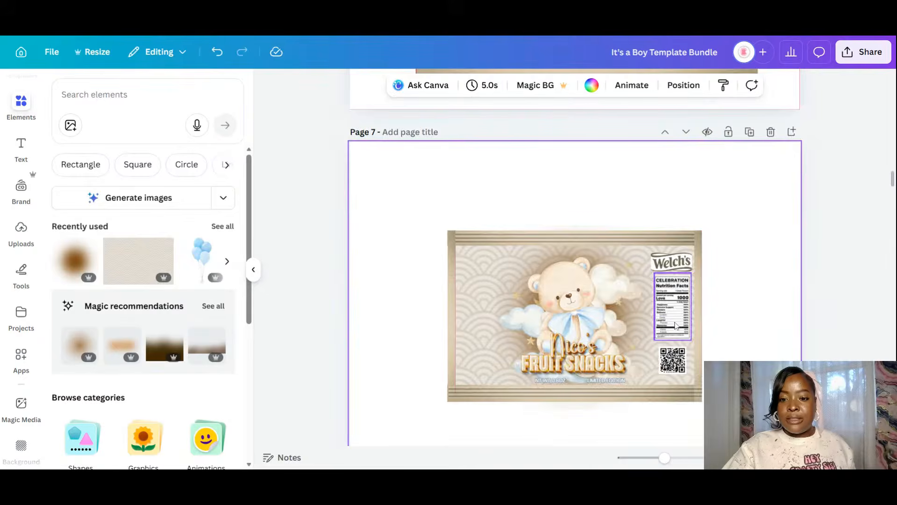
scroll(676, 326, down, 4)
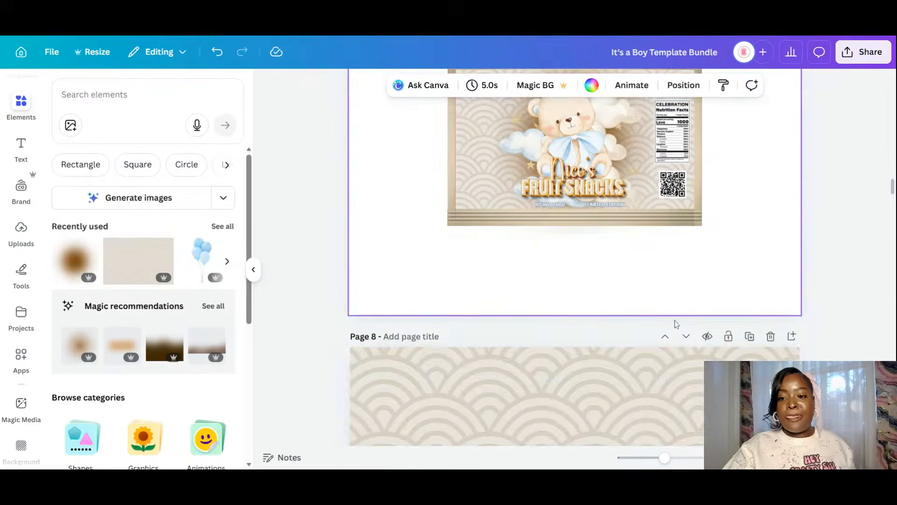
scroll(676, 324, down, 4)
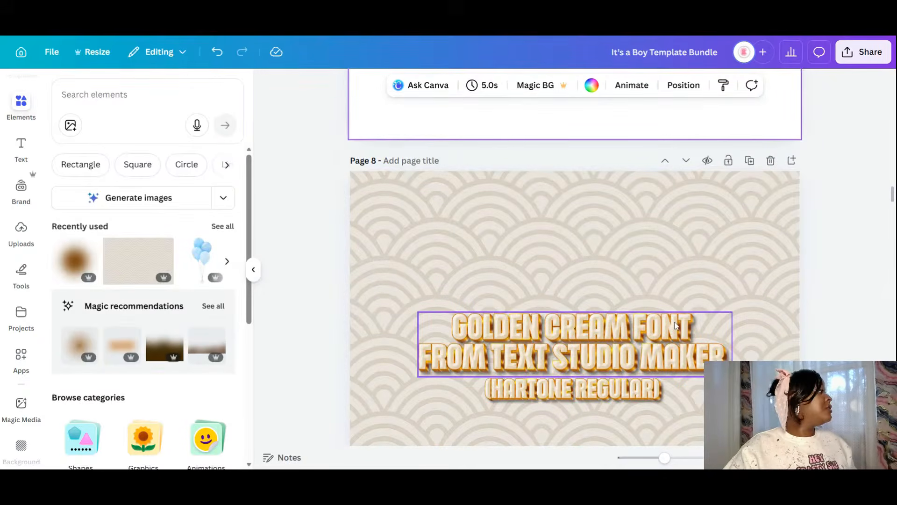
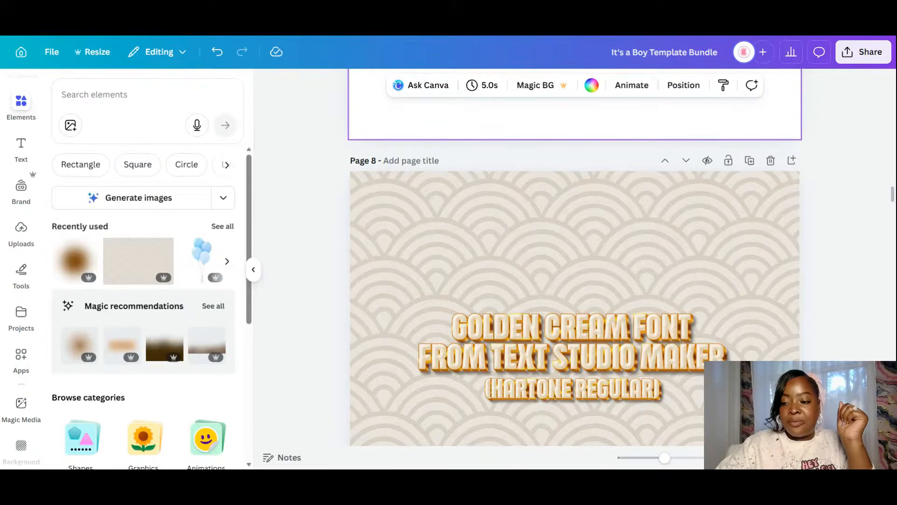
- Switch to grid view to see the bundle's 20+ chip bag, juice pouch and wrapper pages
click(836, 457)
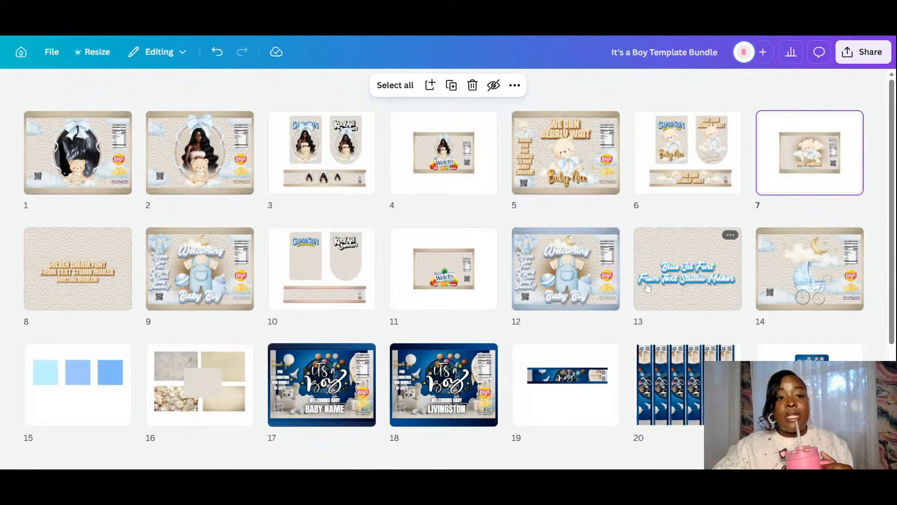
mouse_move(634, 230)
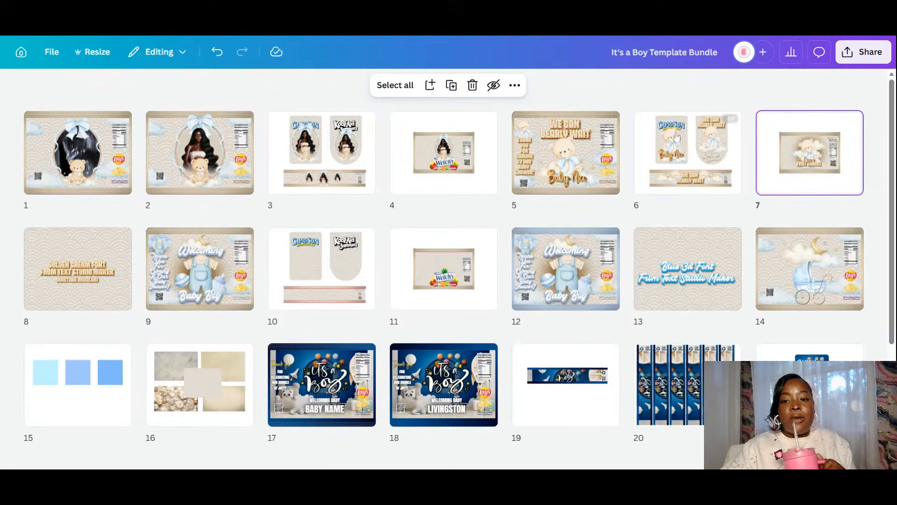
mouse_move(579, 273)
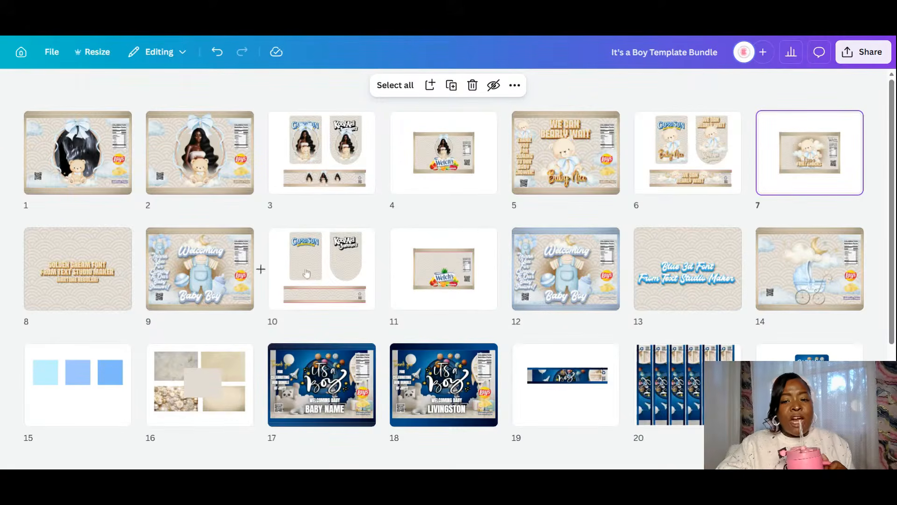
mouse_move(311, 270)
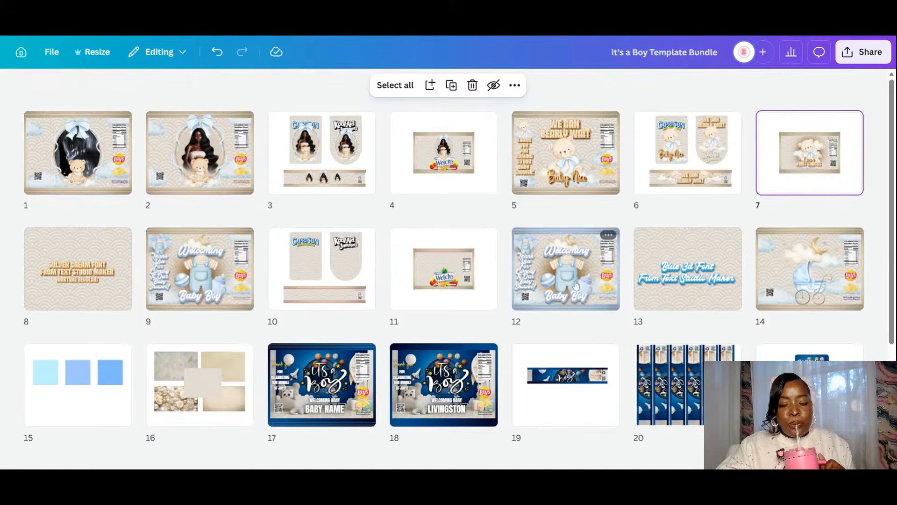
click(355, 273)
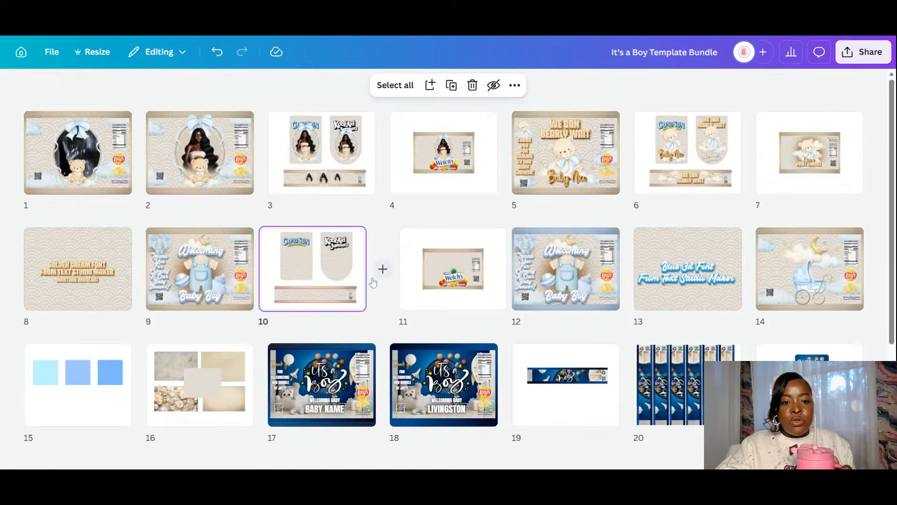
double_click(374, 282)
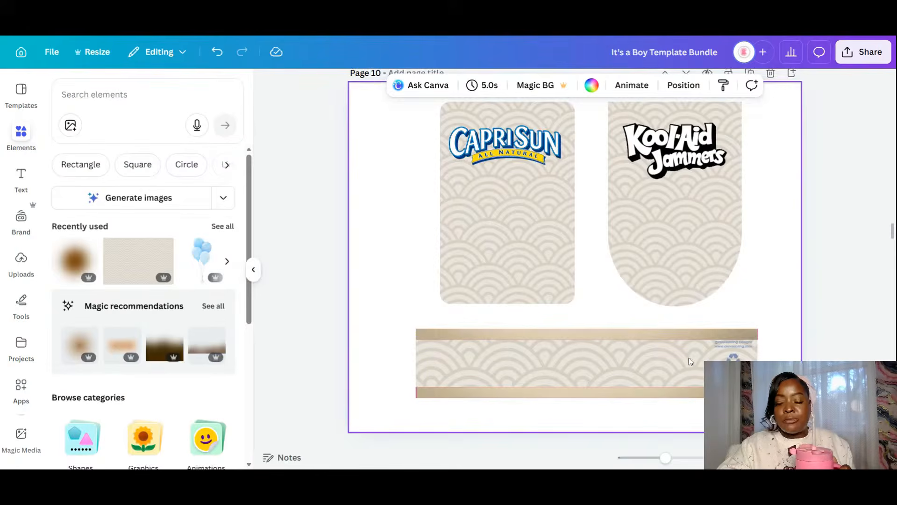
click(826, 457)
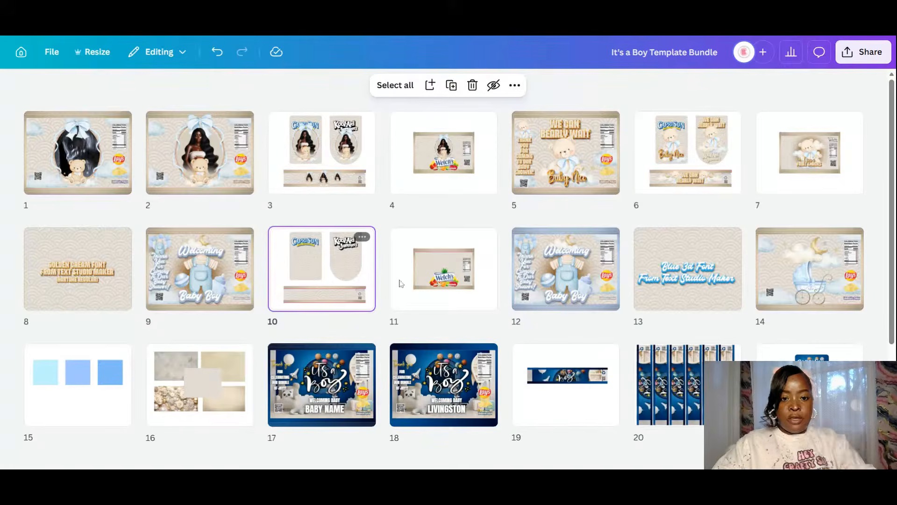
- Move the Capri Sun and Welch's label pages after the blue Welcoming page and open Capri Sun
shift+click(427, 286)
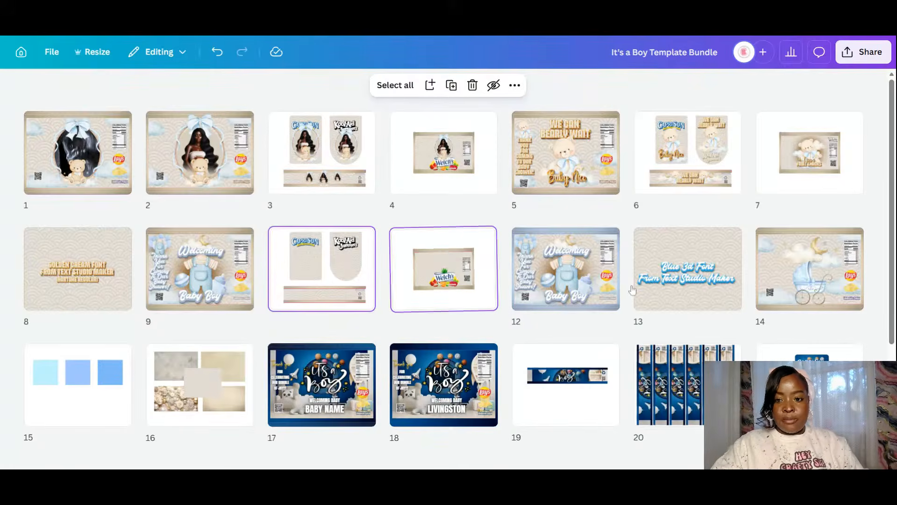
drag(467, 294, 634, 279)
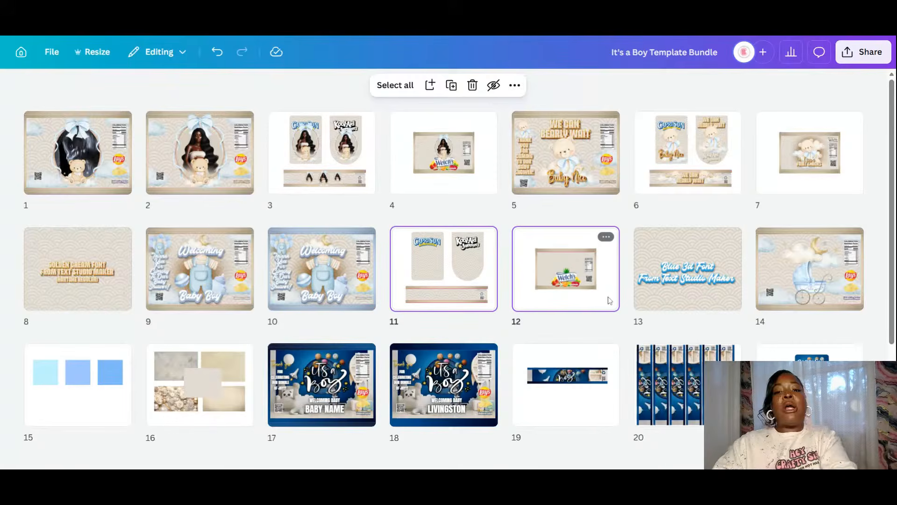
click(486, 283)
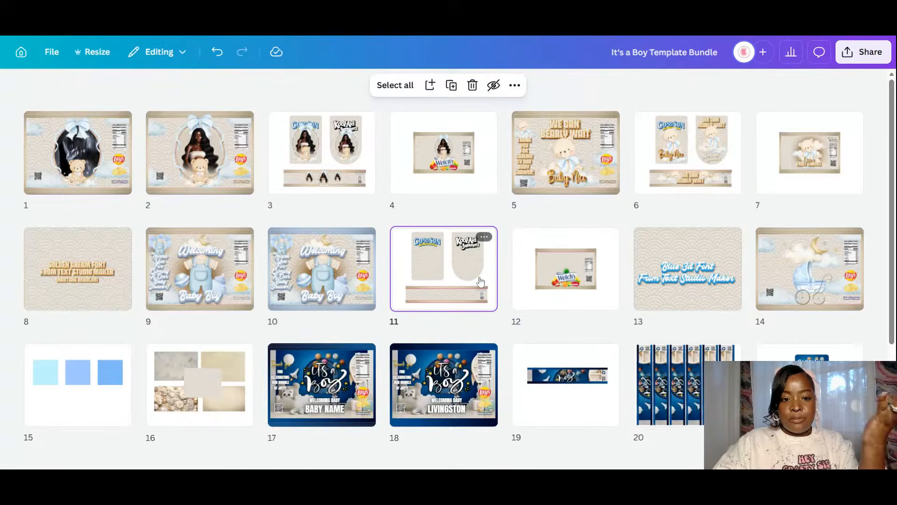
double_click(480, 281)
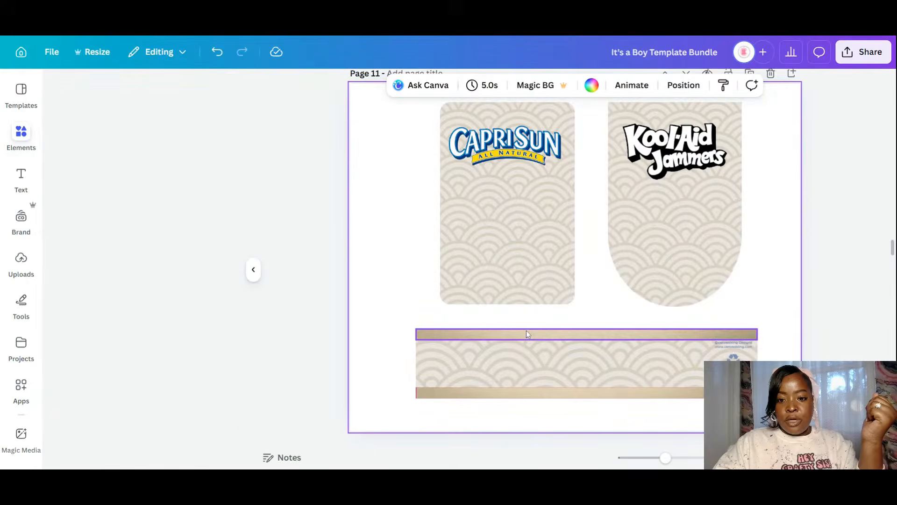
- Recolour the Capri Sun wrap's tan top and bottom strips pastel gray blue (#99b0d2)
click(526, 334)
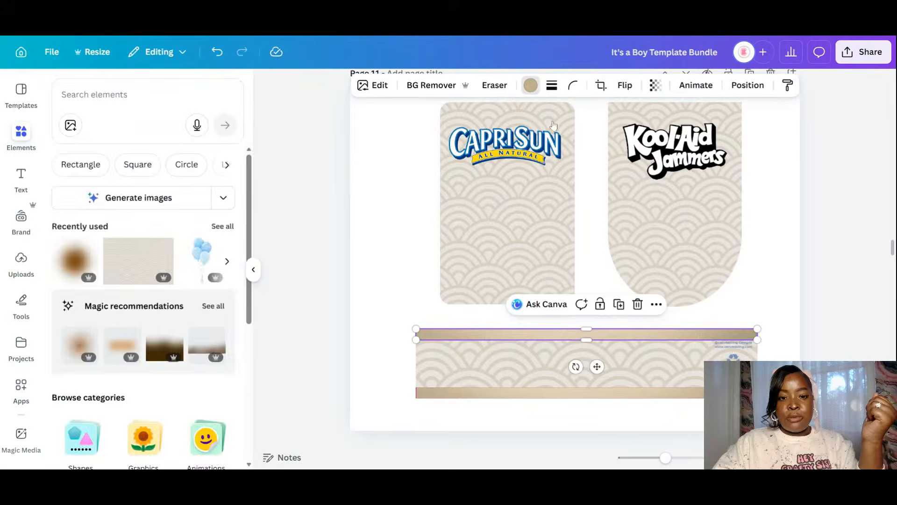
click(530, 85)
click(205, 205)
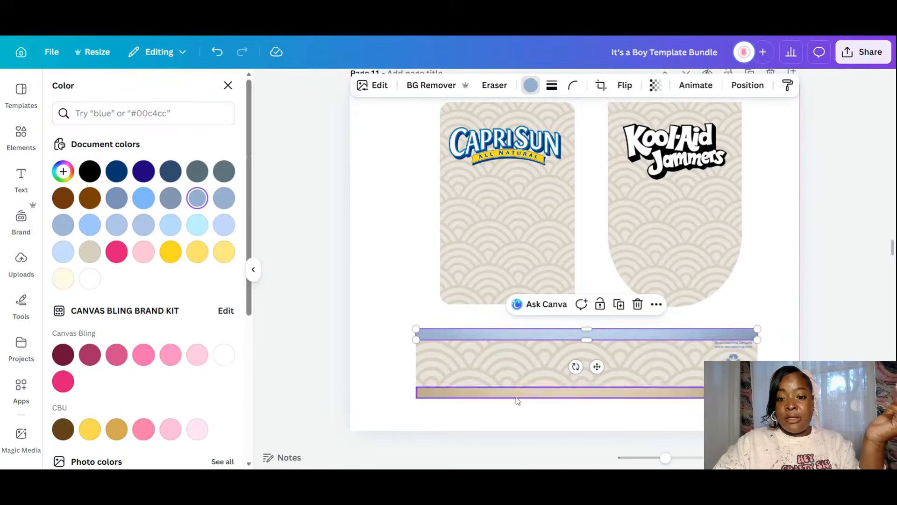
click(224, 198)
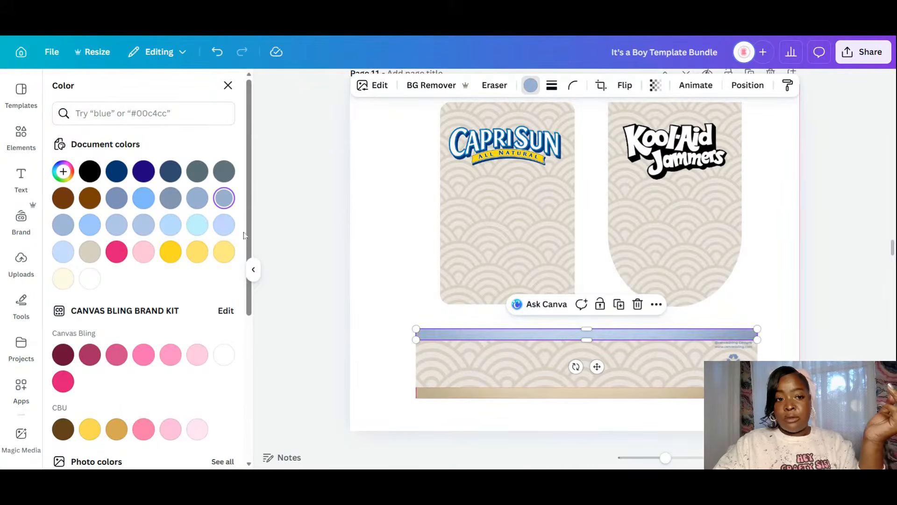
click(198, 198)
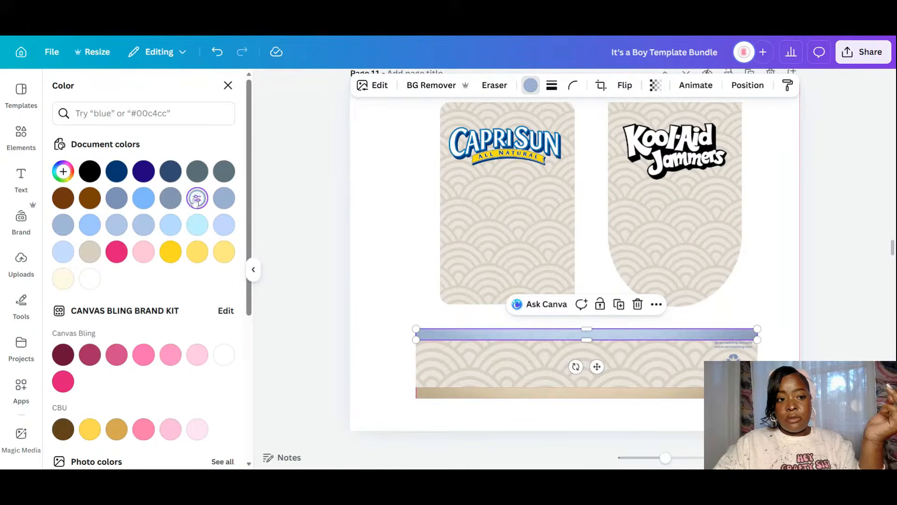
click(116, 224)
click(223, 198)
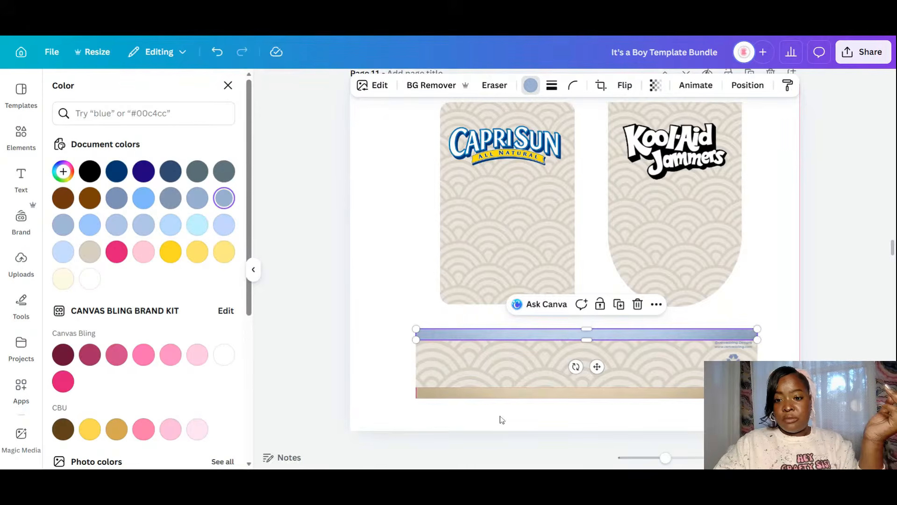
click(555, 394)
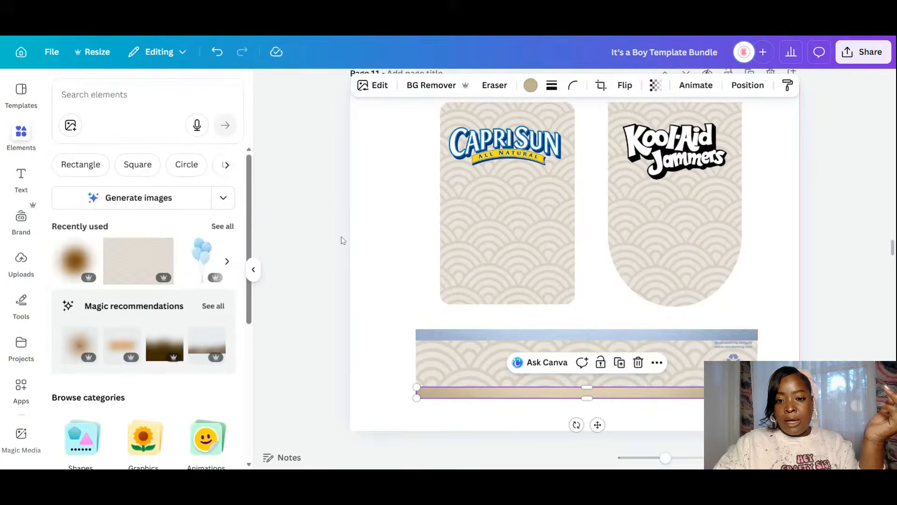
click(530, 85)
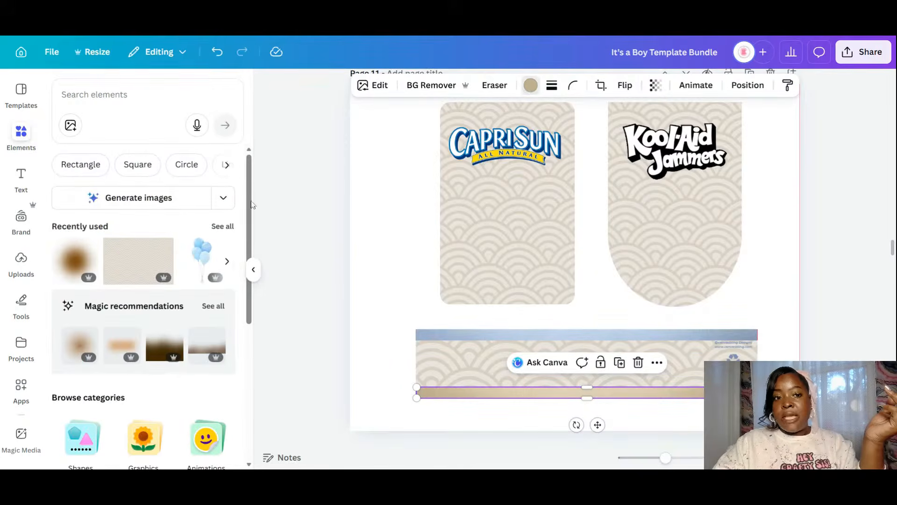
click(224, 199)
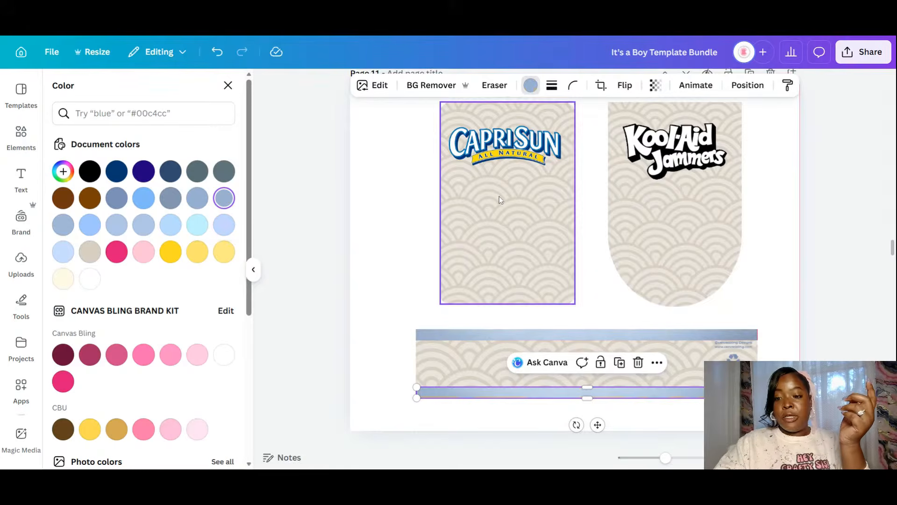
click(759, 277)
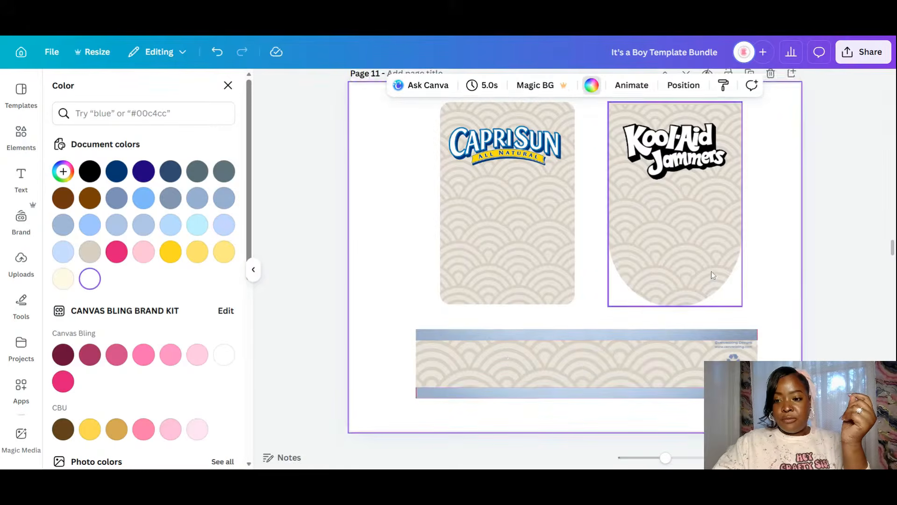
- Turn the Welch's label's top and bottom strips light blue
scroll(711, 272, down, 5)
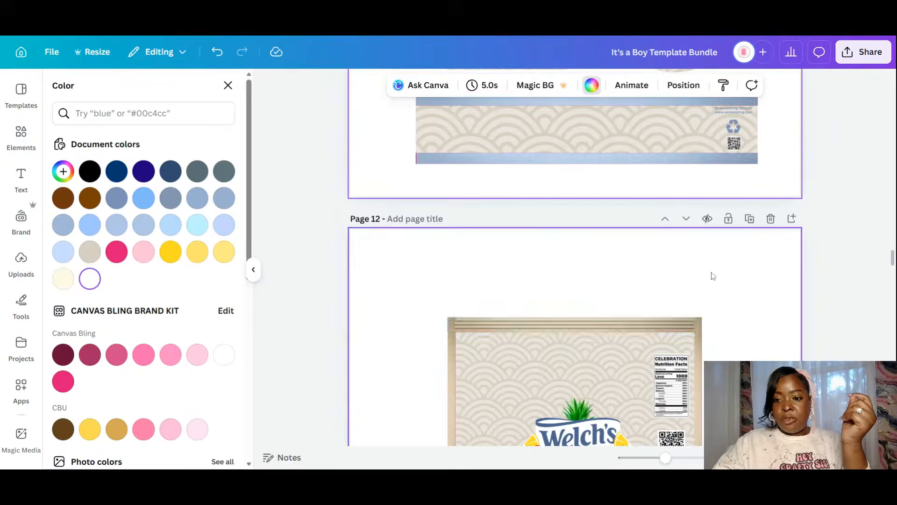
click(518, 332)
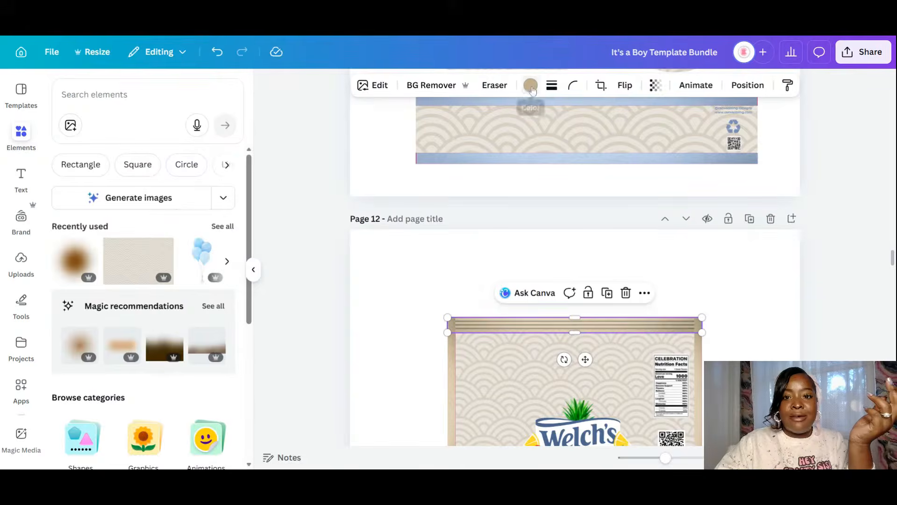
click(197, 198)
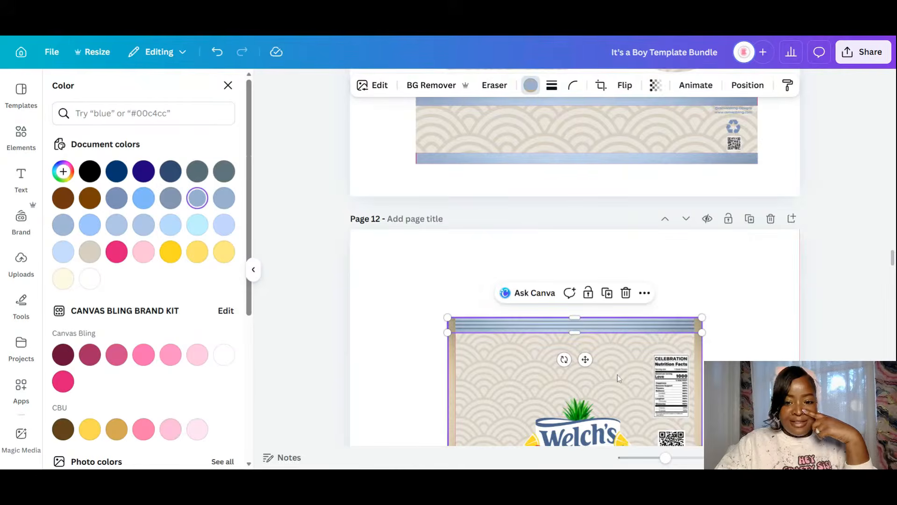
scroll(632, 351, down, 8)
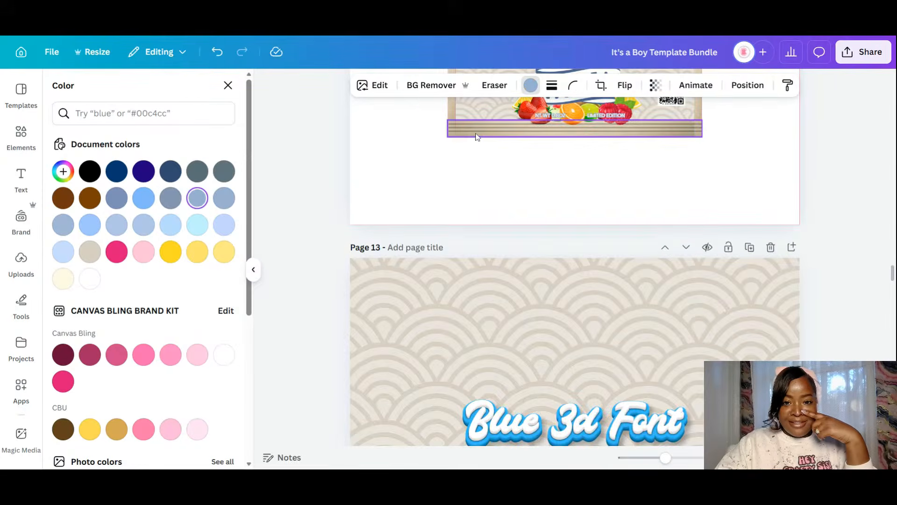
click(476, 136)
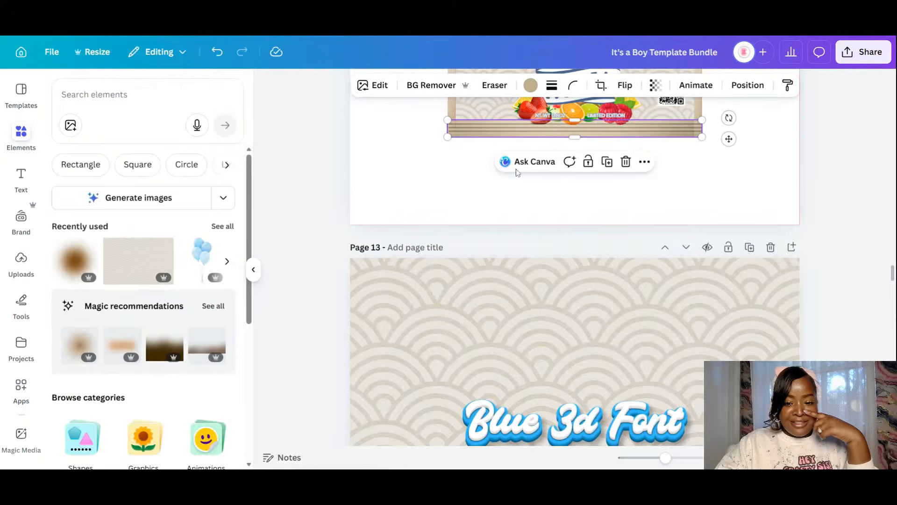
click(530, 85)
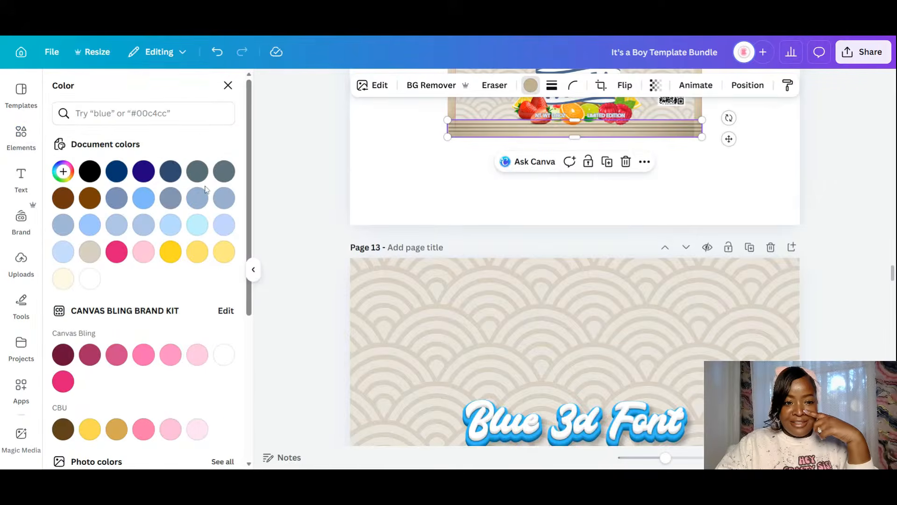
click(202, 201)
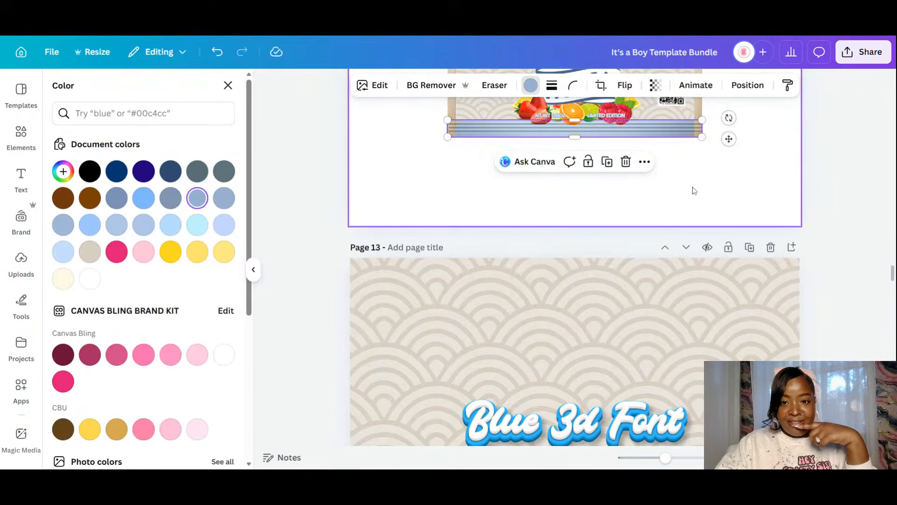
- Turn the Welch's label's right and left edge strips light blue as well
scroll(693, 191, up, 1)
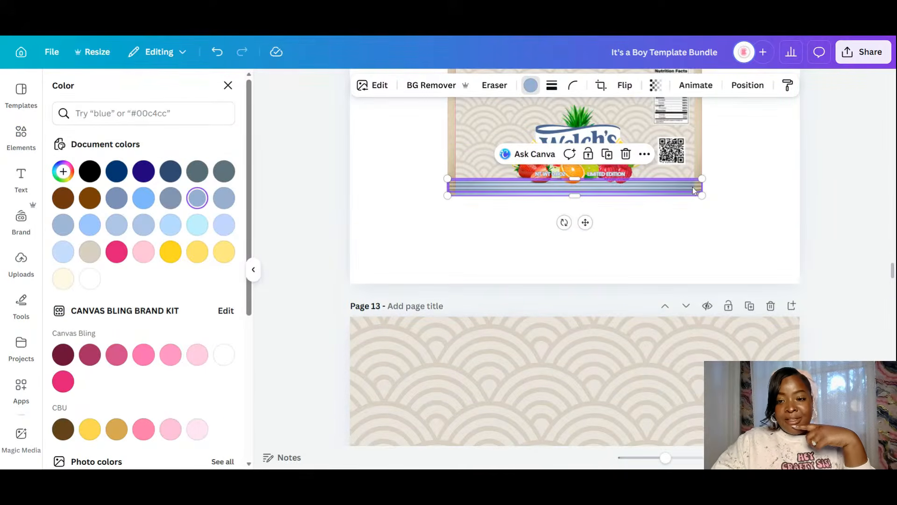
scroll(702, 187, up, 1)
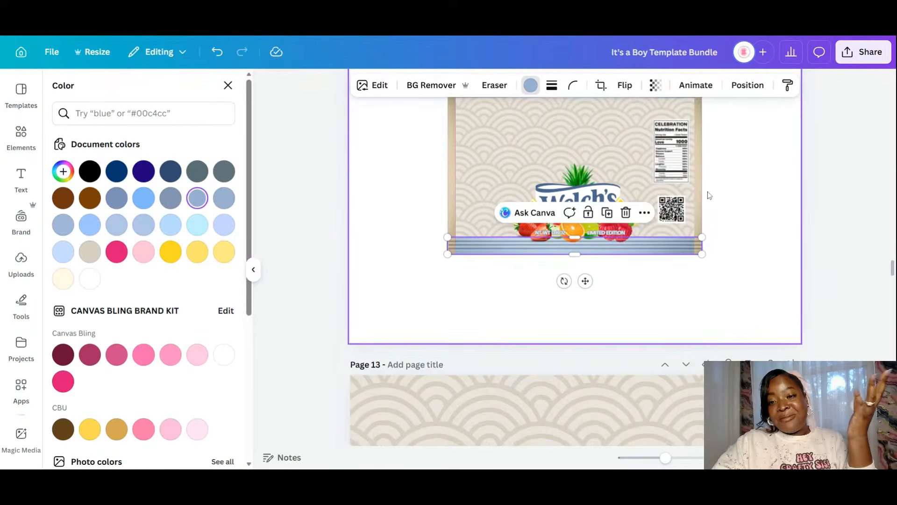
scroll(707, 194, up, 1)
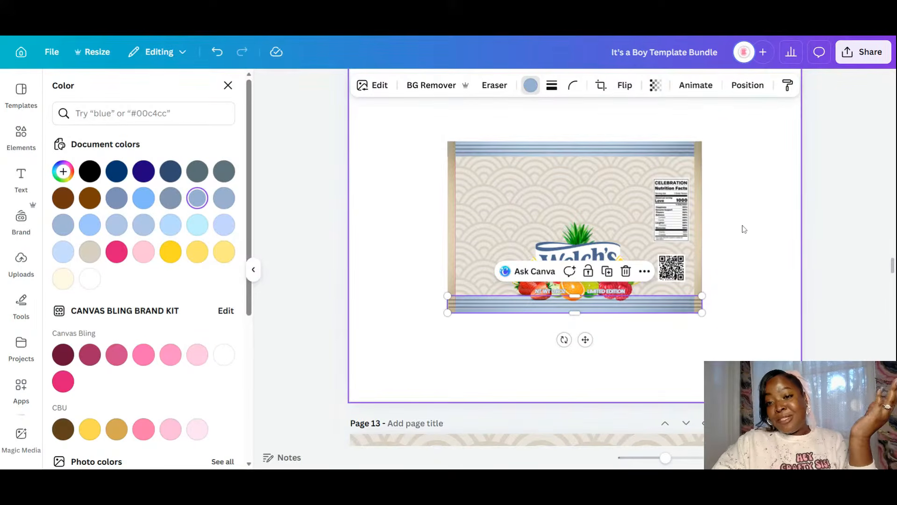
click(699, 189)
click(530, 85)
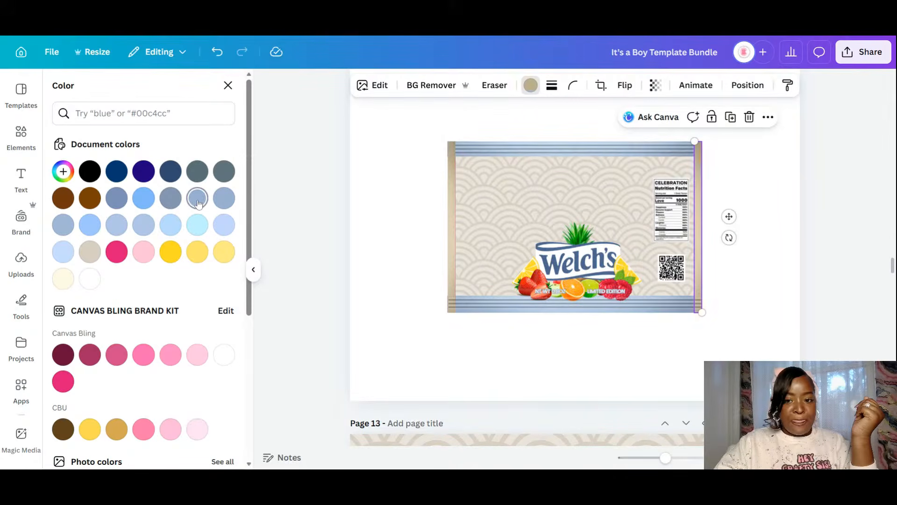
click(198, 203)
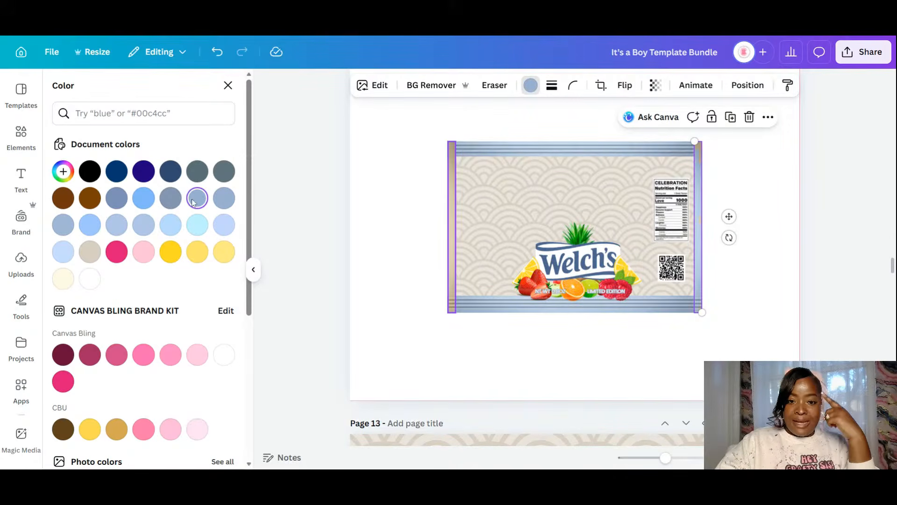
click(452, 201)
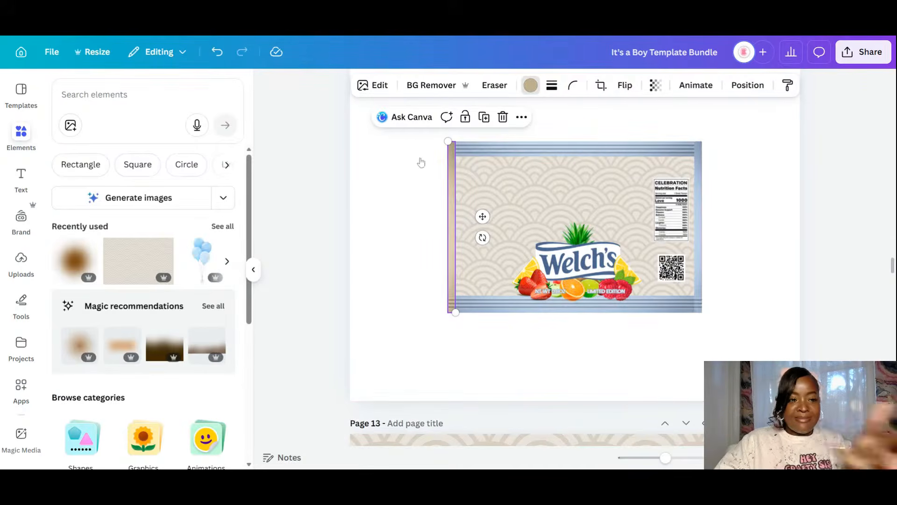
click(198, 201)
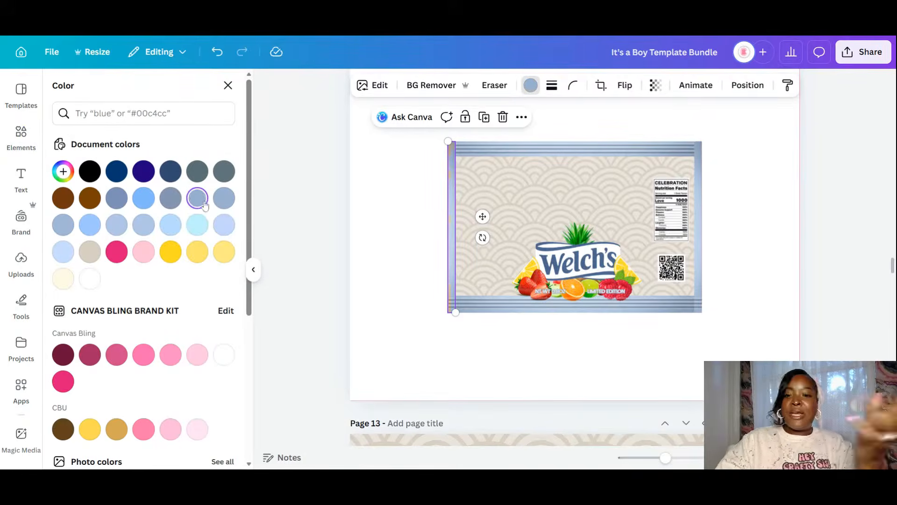
click(519, 352)
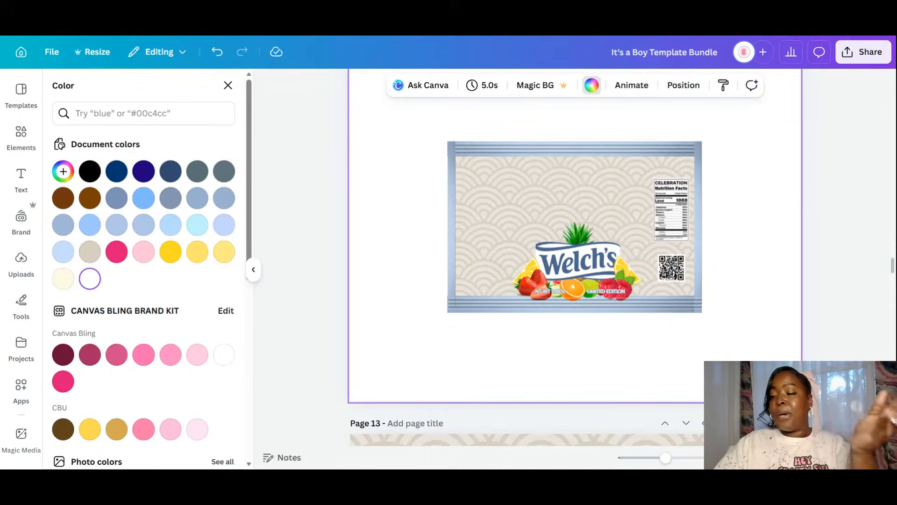
- Scroll up from the Capri Sun page to page 10's Baby Boy chip bag and select its Welcoming title
scroll(575, 257, up, 4)
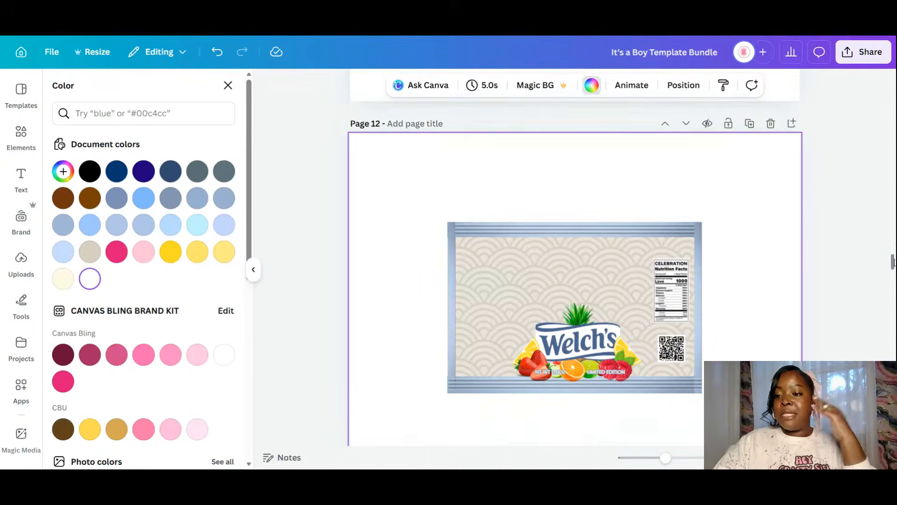
scroll(575, 257, up, 10)
scroll(575, 257, down, 3)
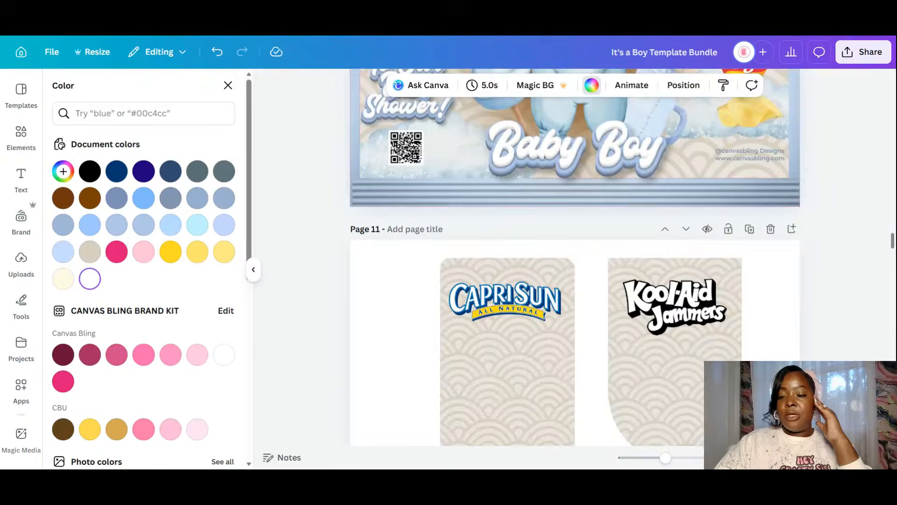
scroll(575, 257, up, 1)
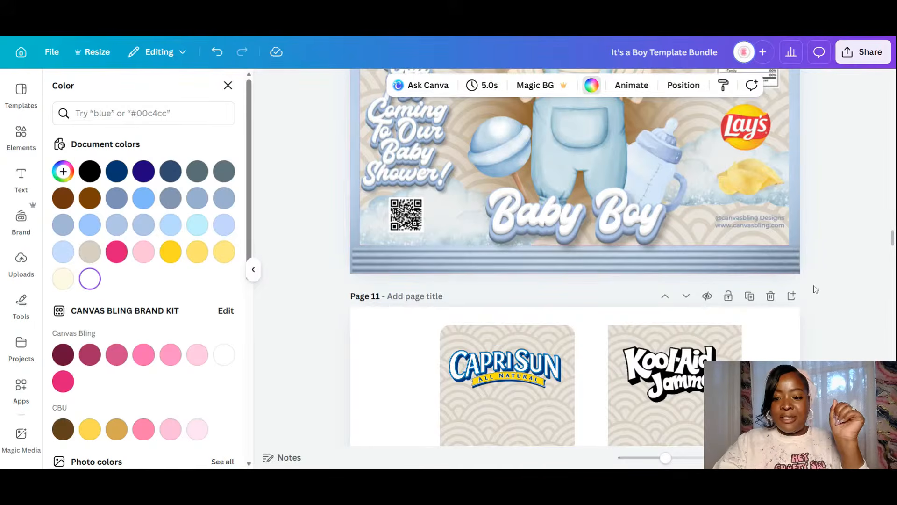
scroll(537, 251, down, 5)
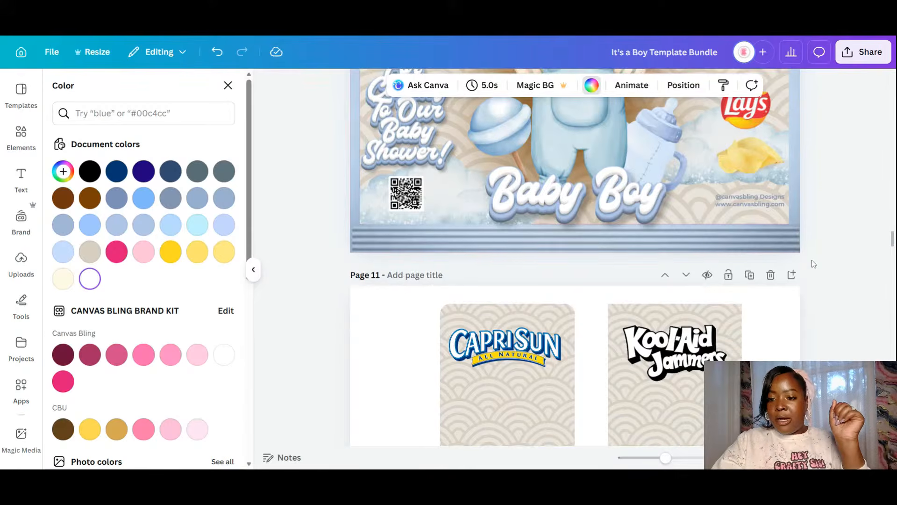
scroll(518, 166, up, 2)
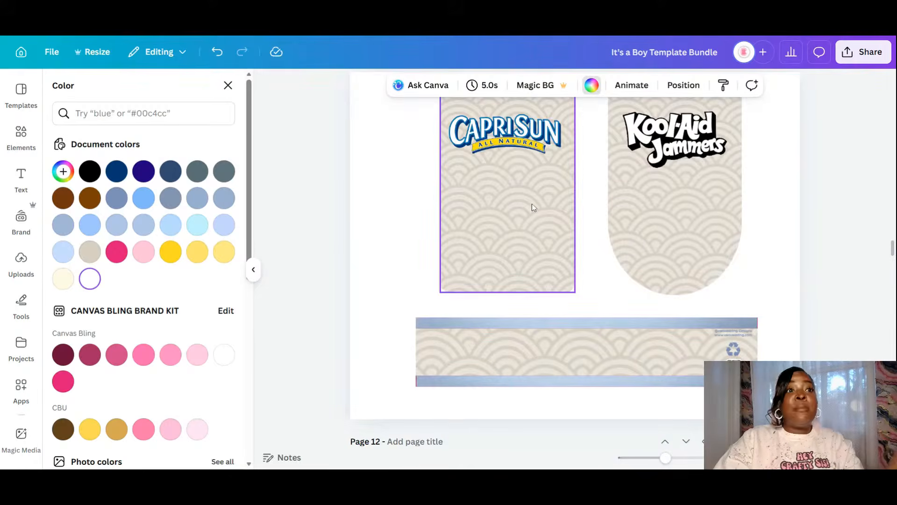
scroll(533, 206, up, 1)
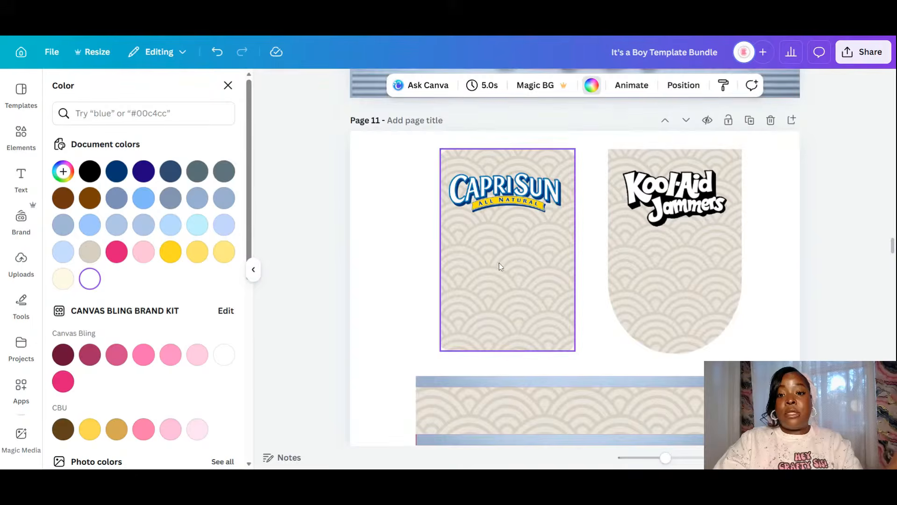
click(499, 262)
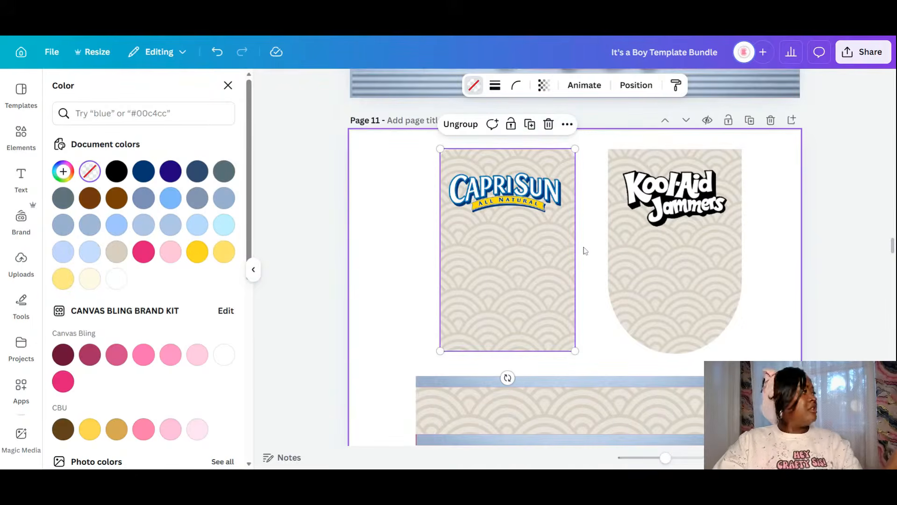
scroll(585, 250, up, 1)
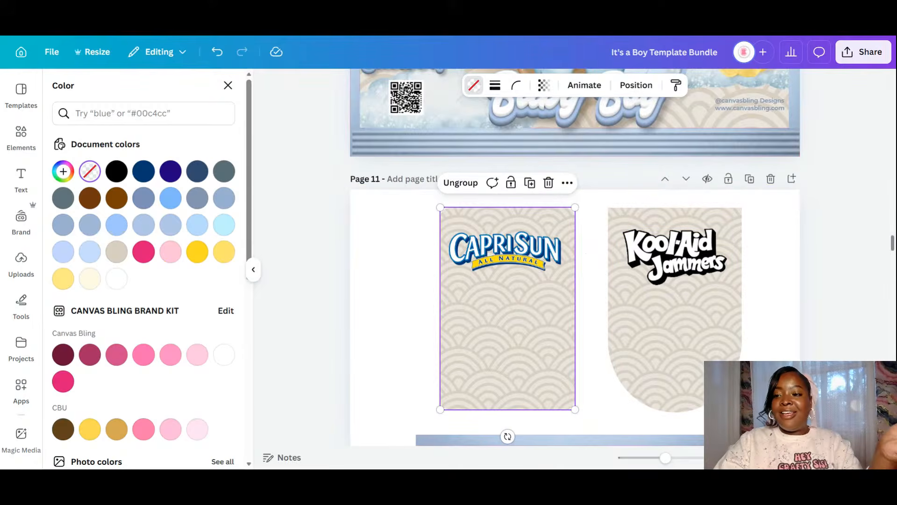
drag(891, 243, 891, 232)
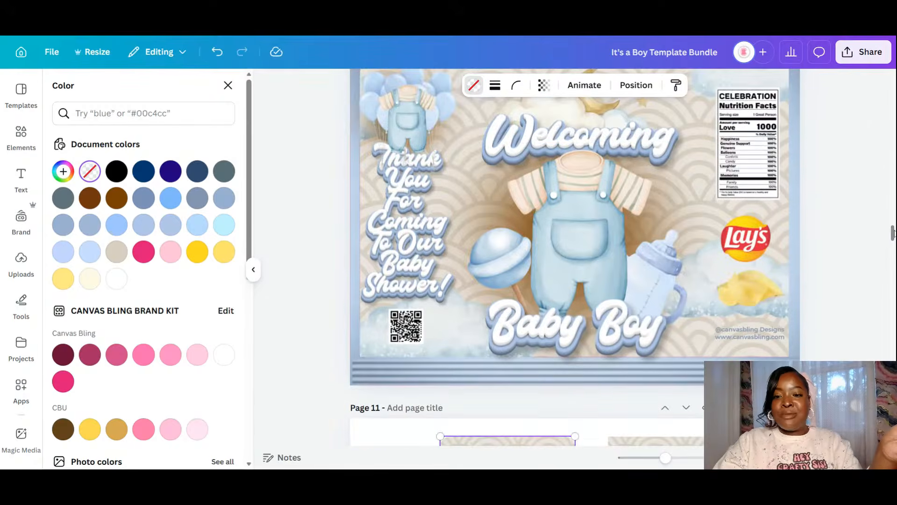
click(484, 202)
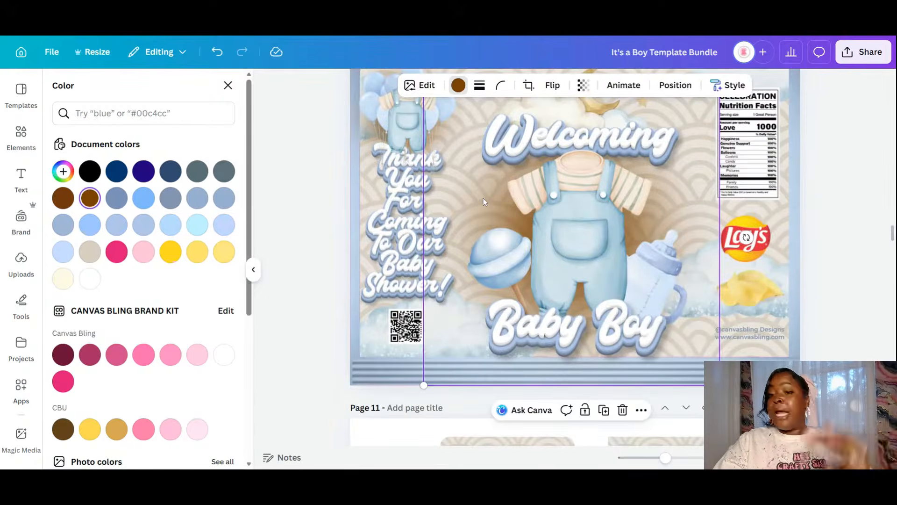
click(604, 112)
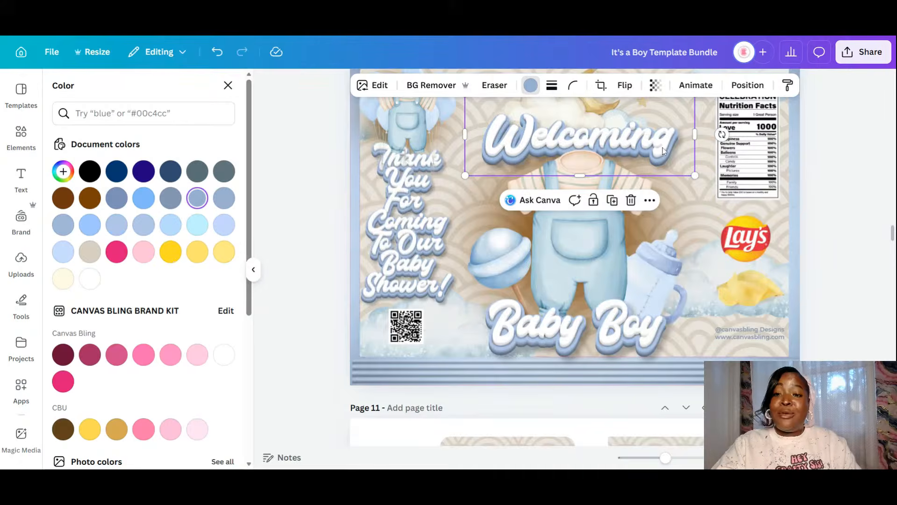
- Select the chip bag's Welcoming title, moon and cloud, outfit, lollipop, Baby Boy text and background art
key(Escape)
click(650, 156)
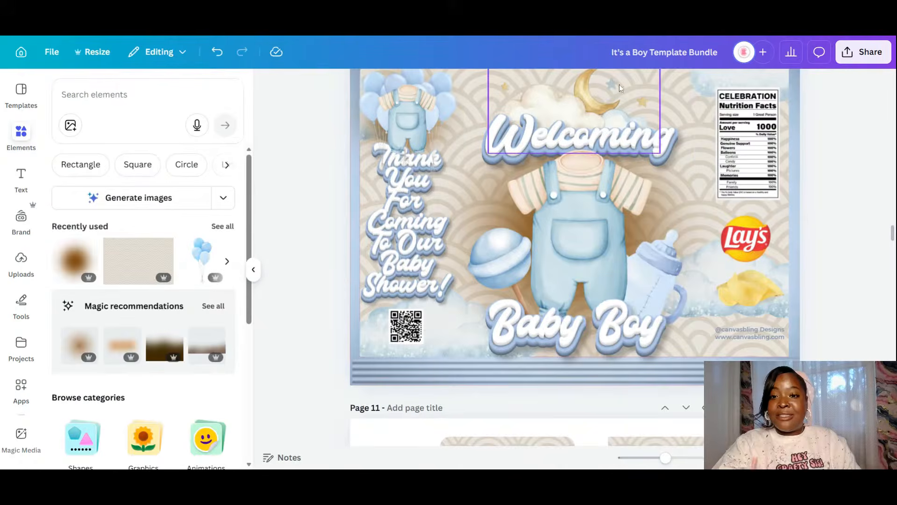
click(670, 158)
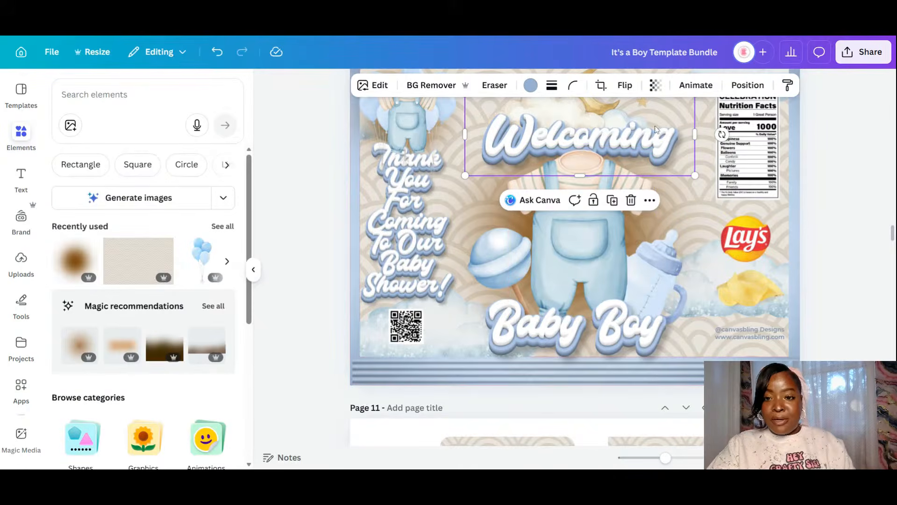
scroll(644, 161, up, 3)
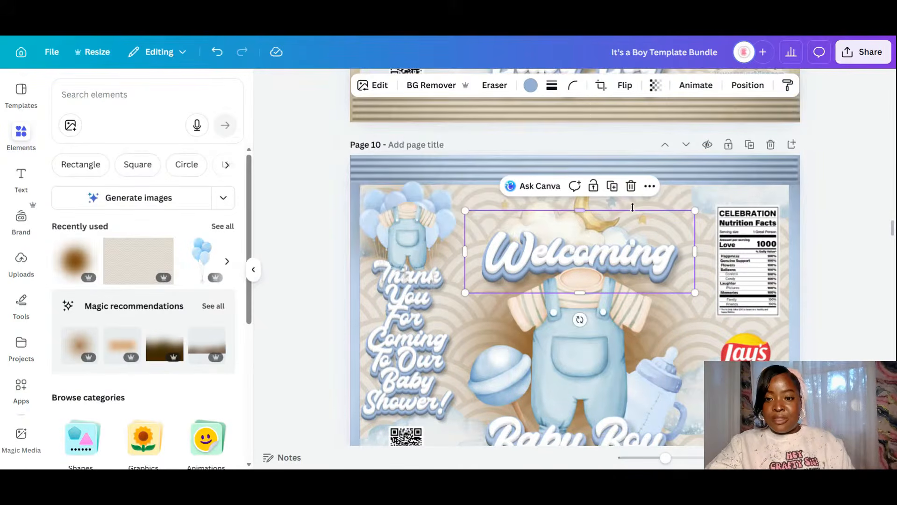
shift+click(599, 200)
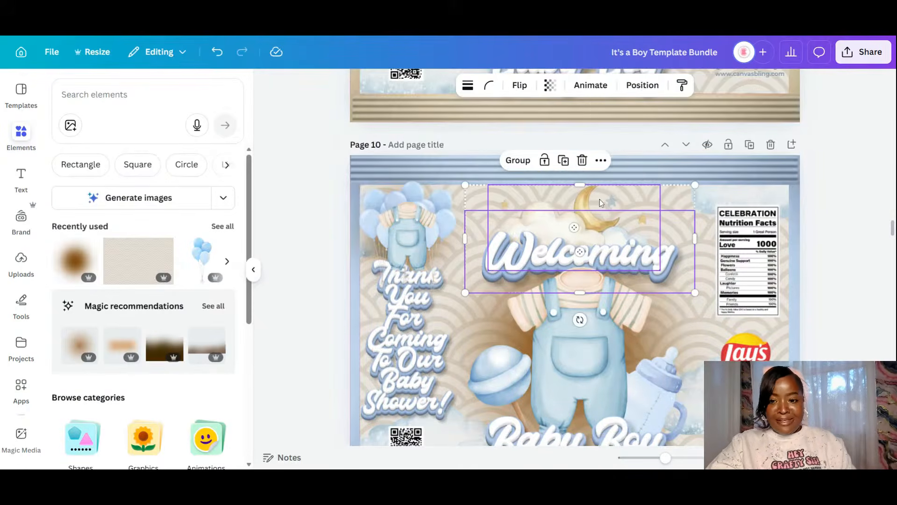
shift+click(604, 322)
shift+click(482, 377)
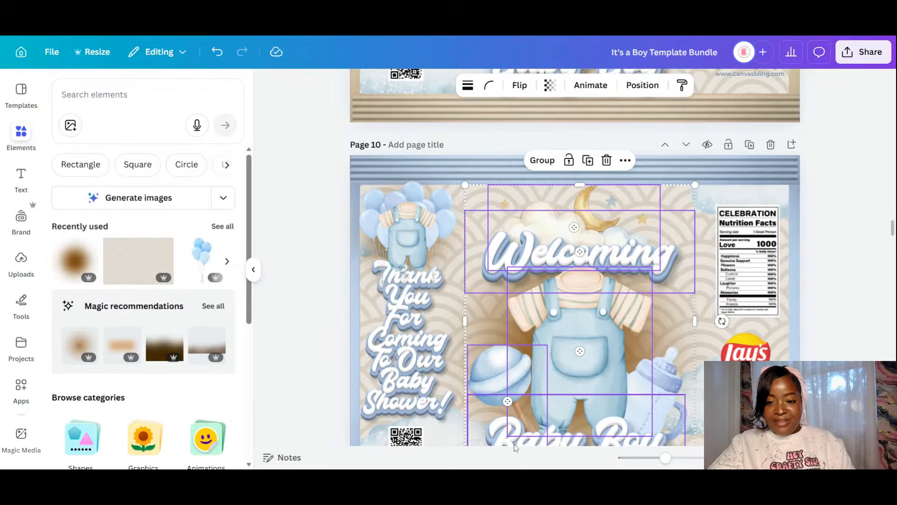
shift+click(566, 417)
shift+click(712, 316)
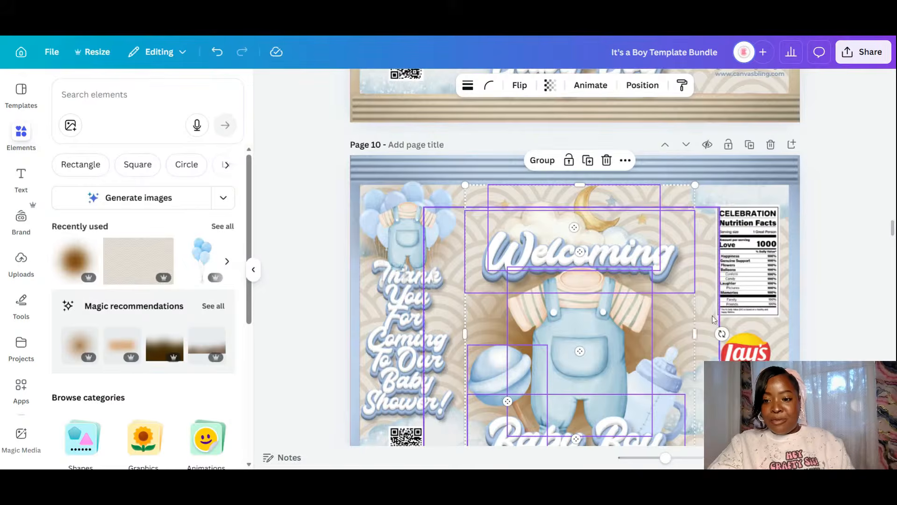
scroll(712, 315, down, 5)
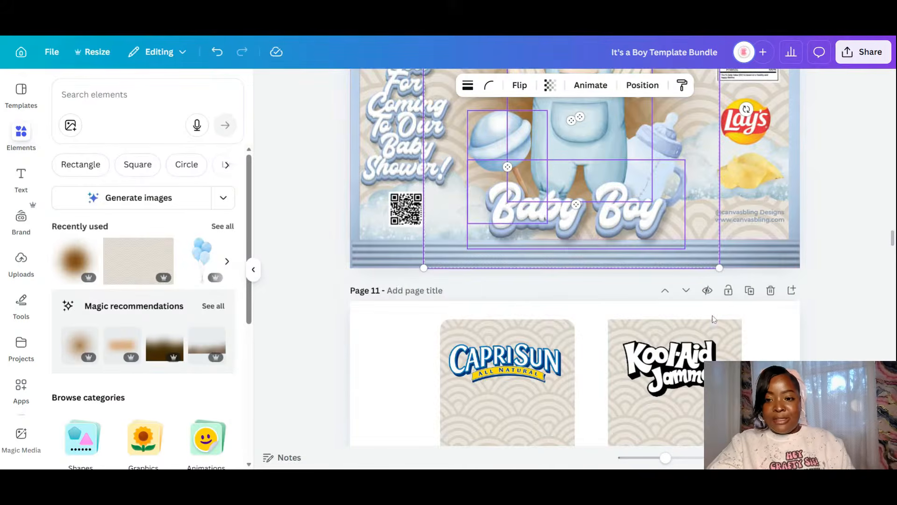
- Duplicate the artwork onto Page 11's Capri Sun label, resize and centre it, then copy it again
right_click(562, 159)
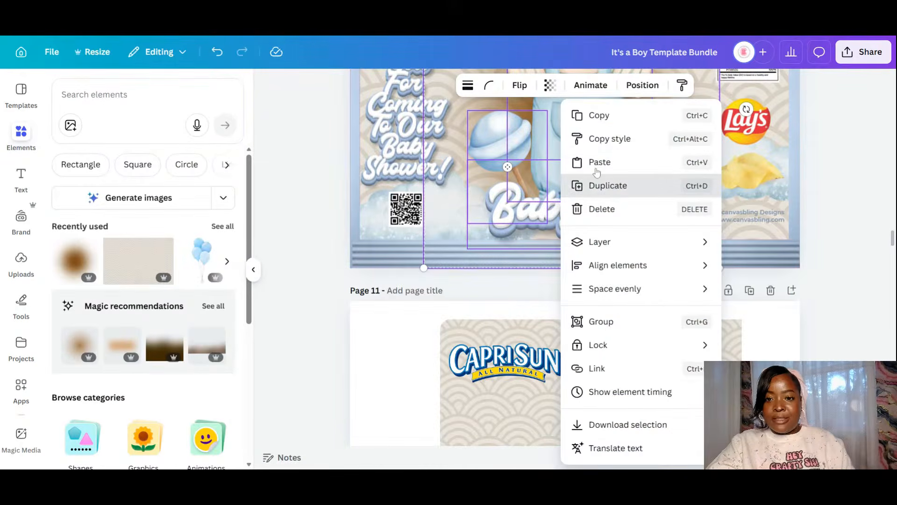
click(613, 191)
mouse_move(577, 232)
mouse_down()
mouse_move(535, 379)
mouse_move(487, 467)
mouse_move(521, 458)
mouse_move(521, 468)
mouse_up()
scroll(637, 243, down, 3)
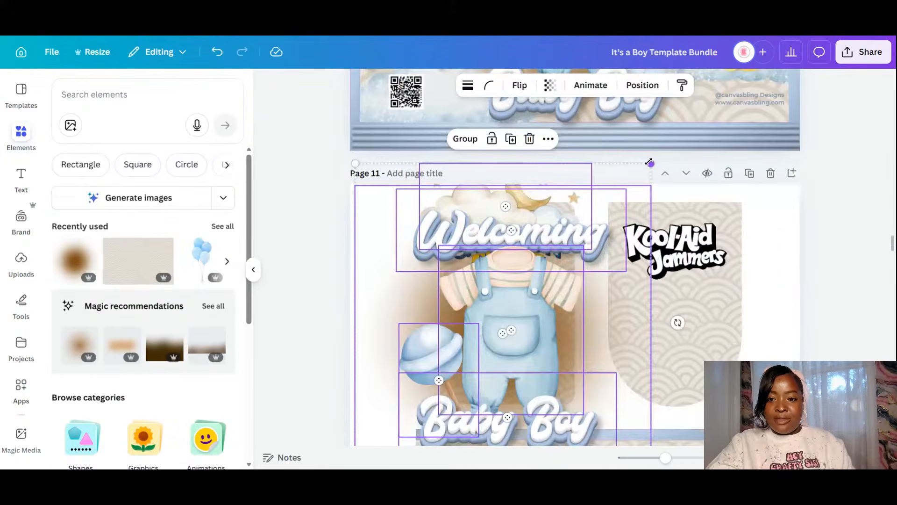
drag(650, 161, 497, 325)
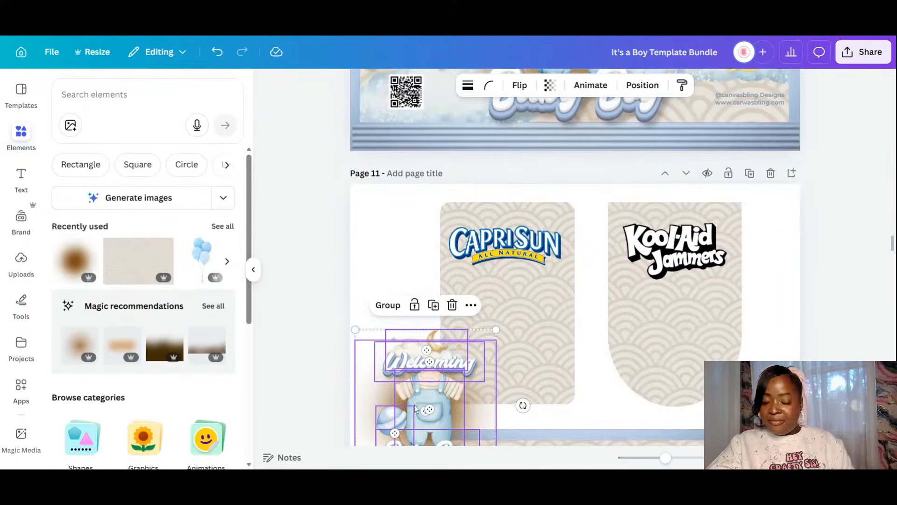
drag(420, 402, 498, 328)
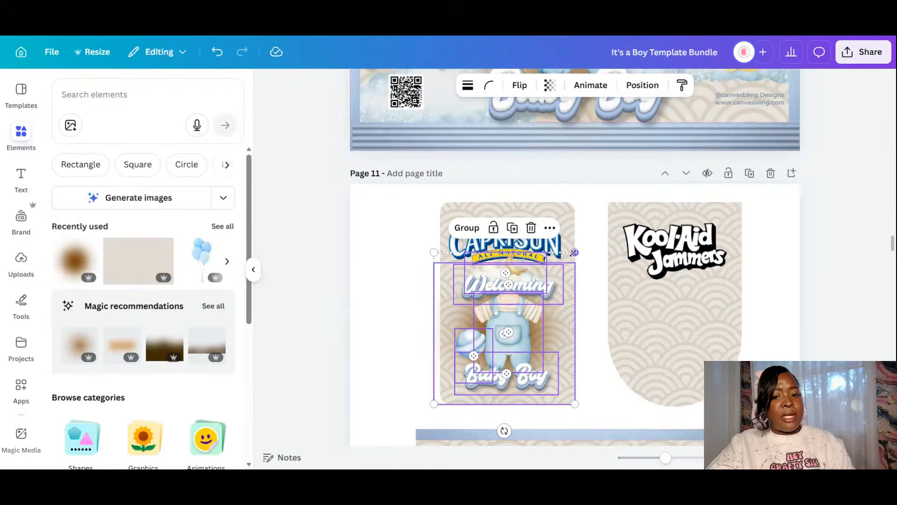
drag(573, 252, 583, 243)
drag(526, 313, 672, 311)
click(516, 218)
- Delete the Kool-Aid Jammers logo from the right-hand label
click(696, 236)
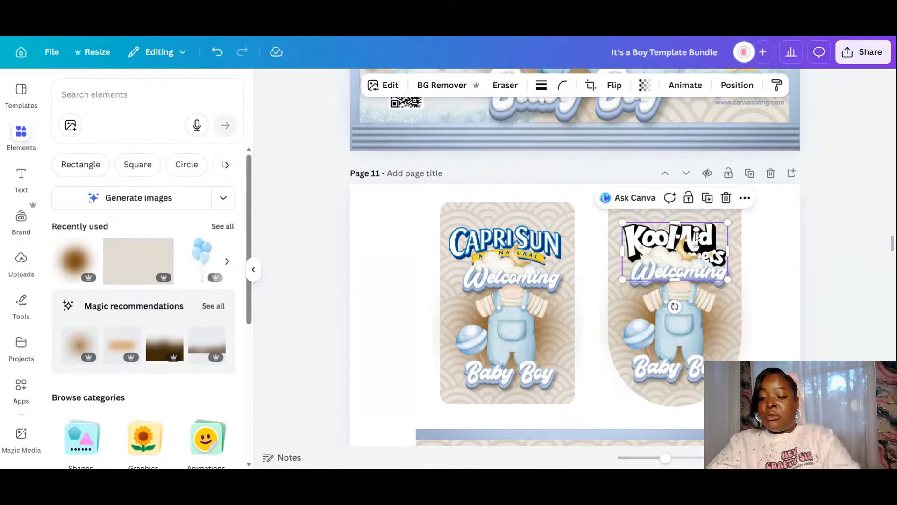
key(Delete)
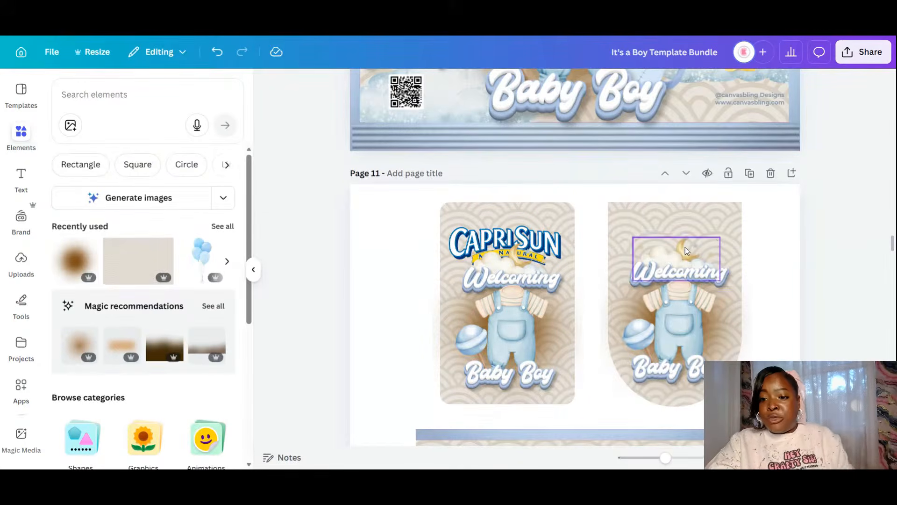
click(685, 247)
shift+click(687, 322)
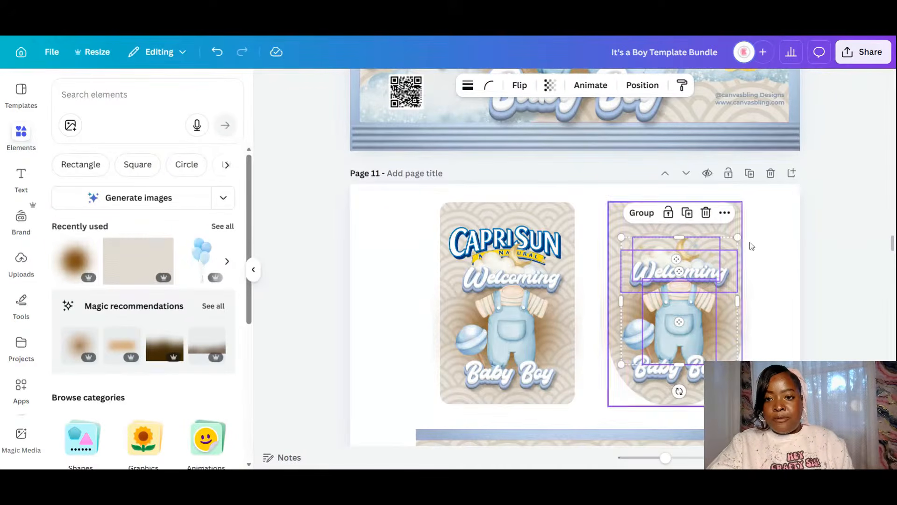
- Move the baby bottle onto the Capri Sun label, shrink it to about 1.3 in, and send it behind the text and overalls
scroll(747, 243, up, 3)
click(674, 130)
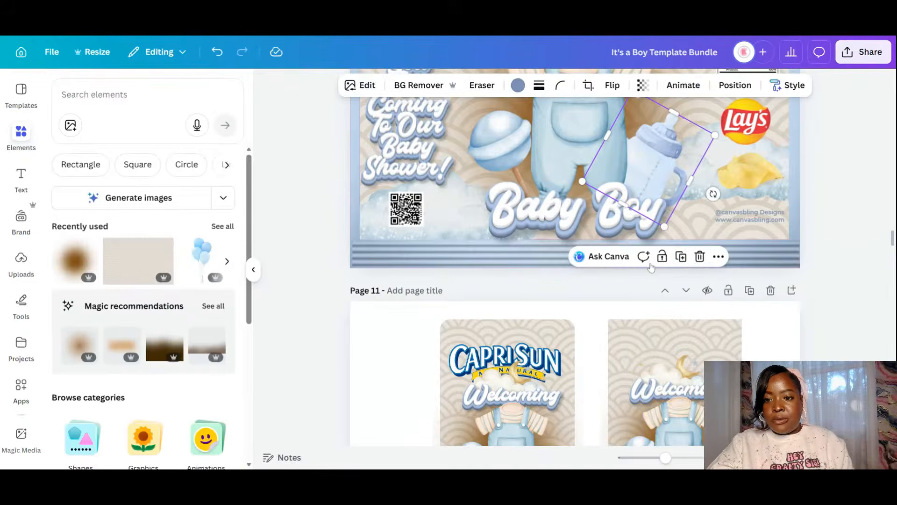
drag(677, 164, 565, 423)
scroll(590, 275, down, 4)
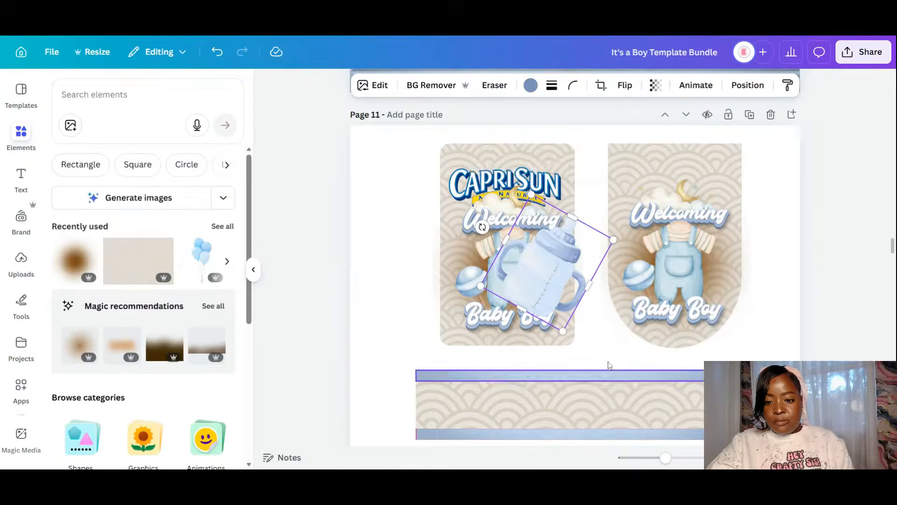
drag(531, 195, 552, 249)
mouse_move(558, 312)
mouse_down()
mouse_move(556, 304)
mouse_move(548, 309)
mouse_move(552, 322)
mouse_up()
click(733, 88)
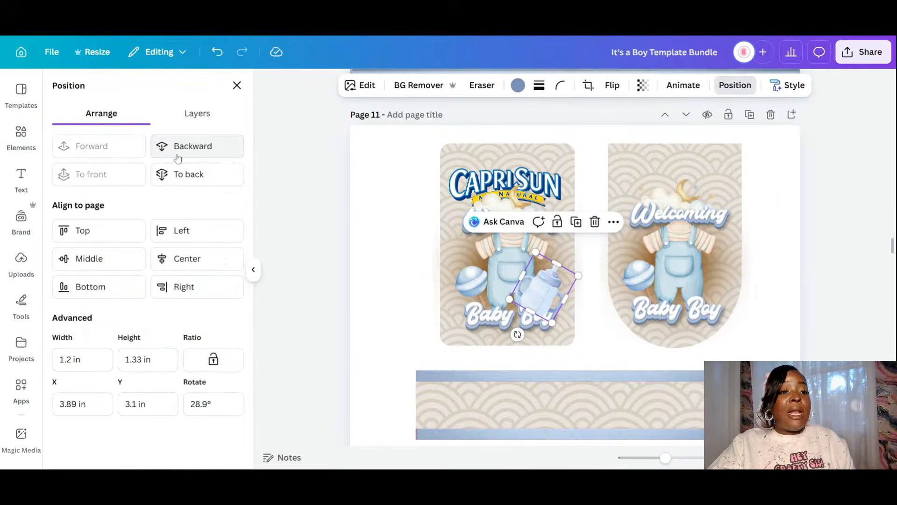
click(195, 150)
click(197, 153)
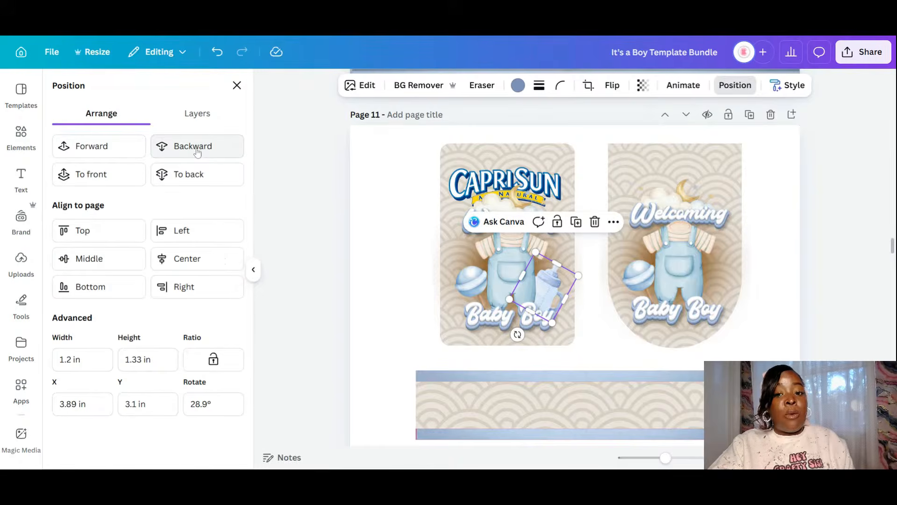
drag(563, 283, 712, 273)
- Duplicate the bottle onto the arched wrap, send it back two layers, and raise it slightly
click(572, 216)
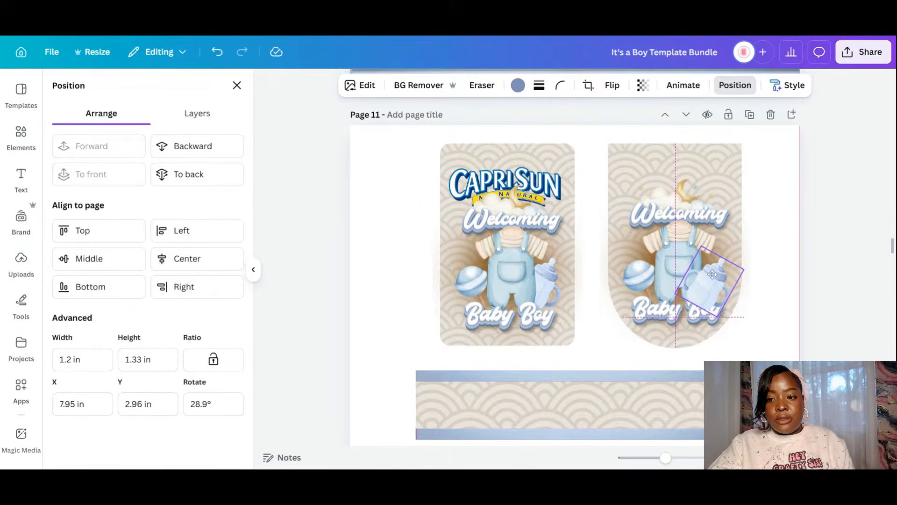
click(182, 146)
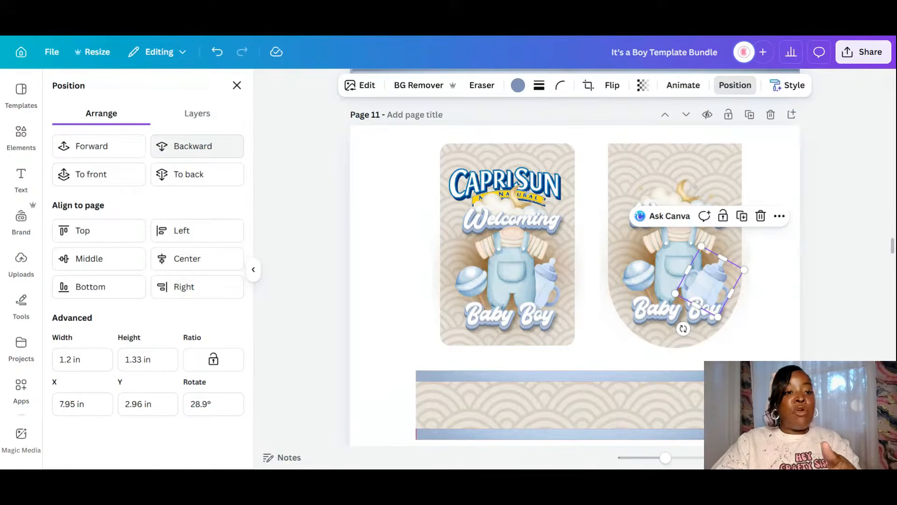
click(183, 147)
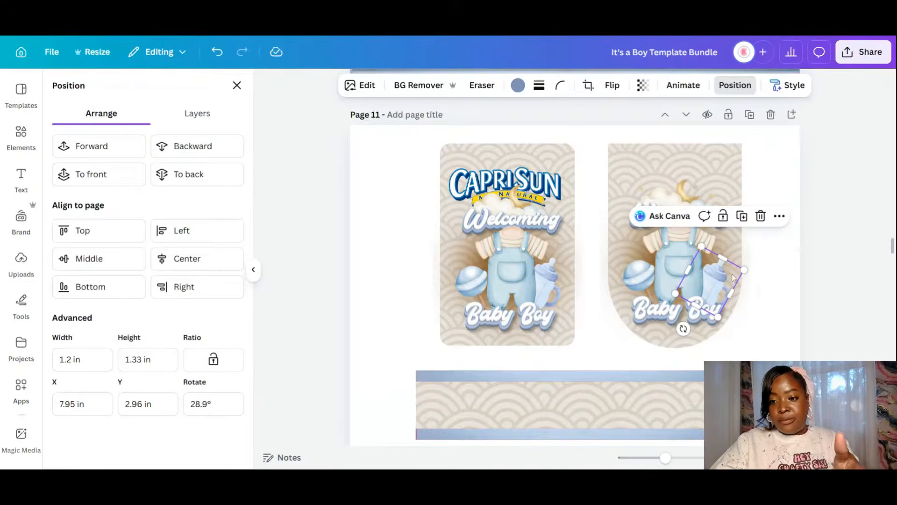
drag(733, 278, 731, 270)
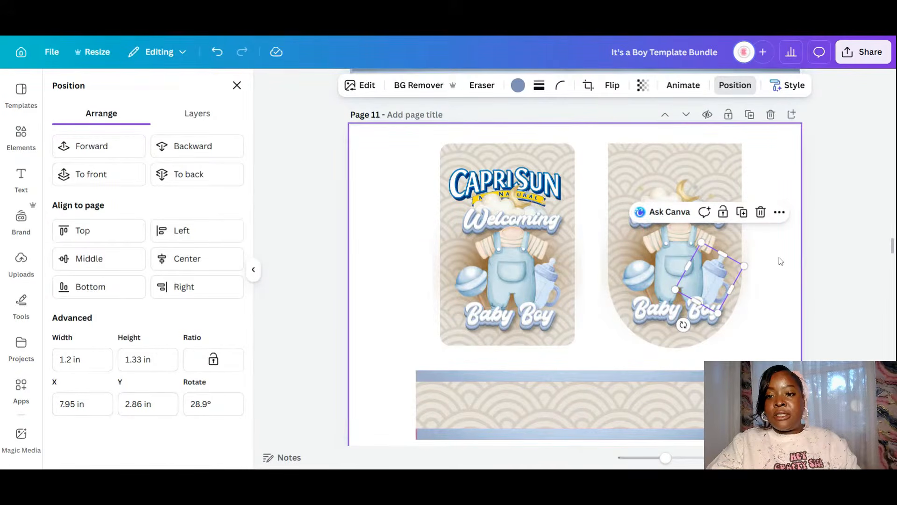
click(636, 220)
- Centre the arched wrap's artwork, nudge the rattle up, and enlarge Baby Boy to about 3 in
shift+click(636, 226)
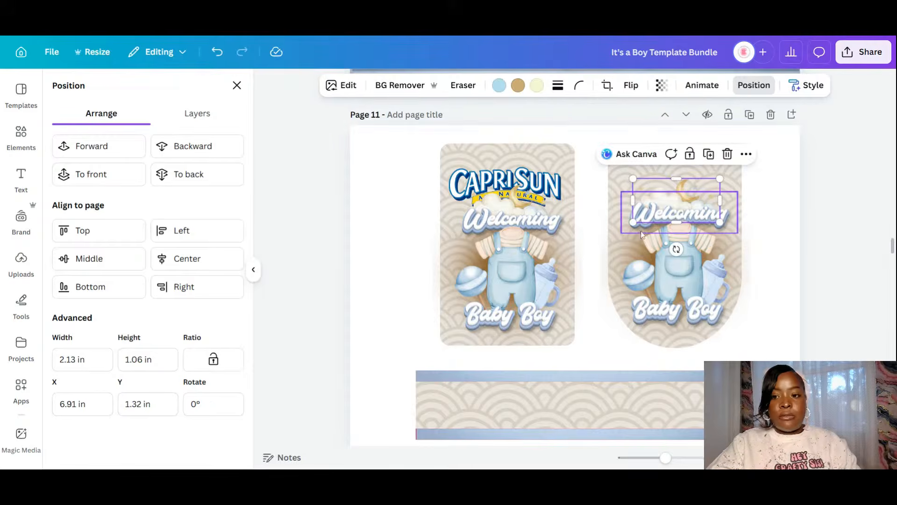
shift+click(684, 273)
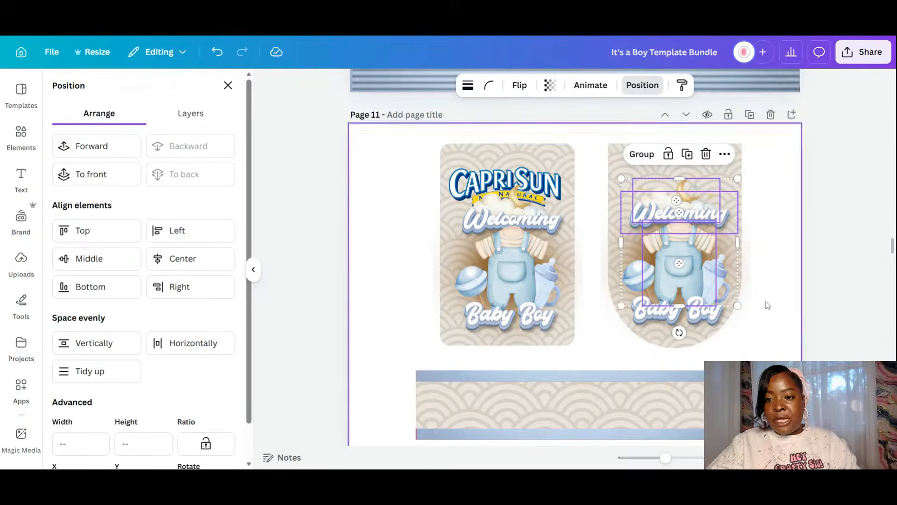
shift+click(727, 277)
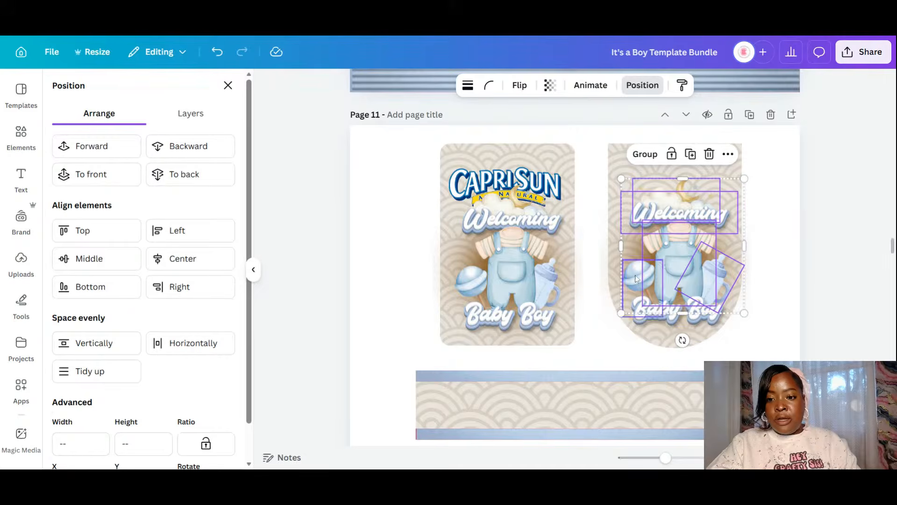
shift+click(681, 312)
shift+click(678, 320)
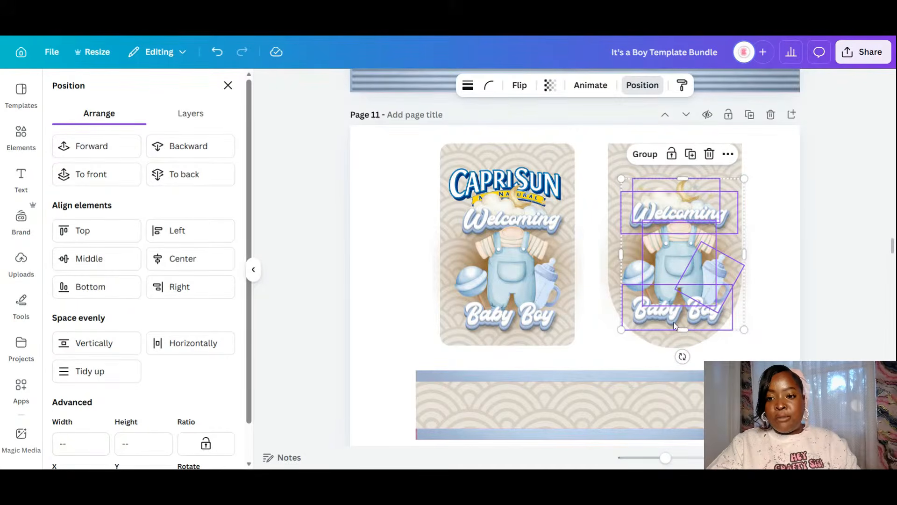
drag(690, 256, 686, 256)
click(617, 274)
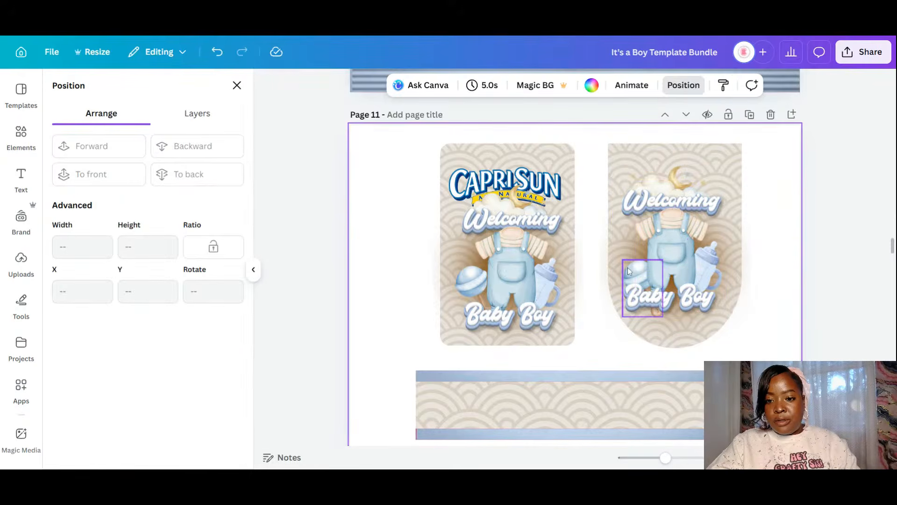
click(627, 265)
drag(627, 265, 630, 259)
click(704, 298)
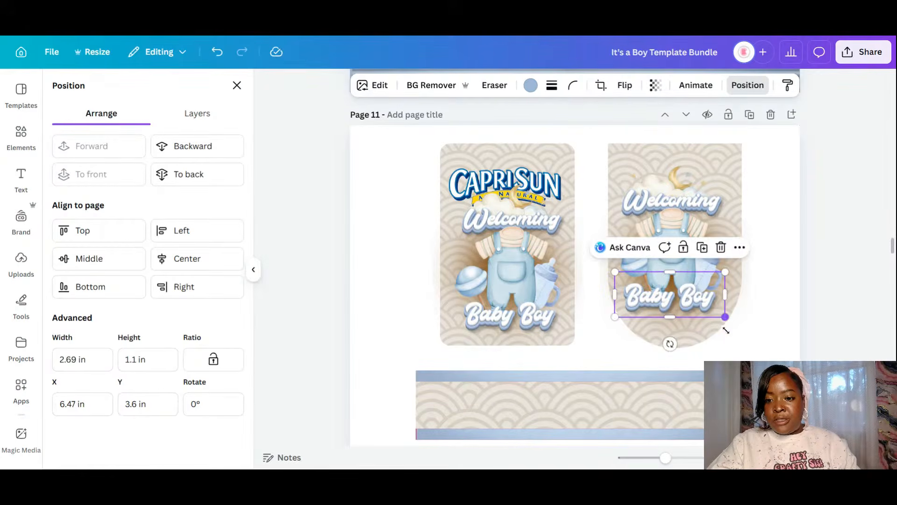
drag(726, 330, 739, 337)
drag(723, 306, 719, 312)
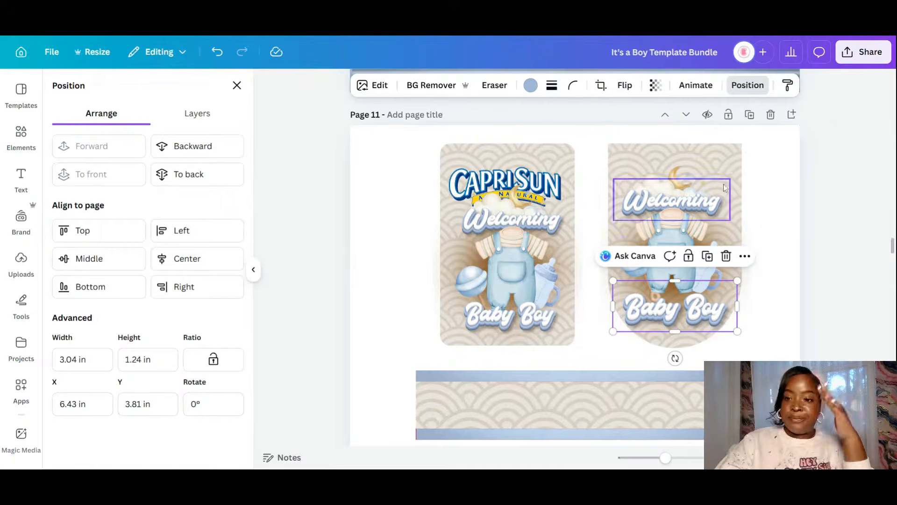
- Enlarge the moon and cloud at the top, lock the arched background, and enlarge Welcoming to 3.39 × 1.21 in
click(699, 175)
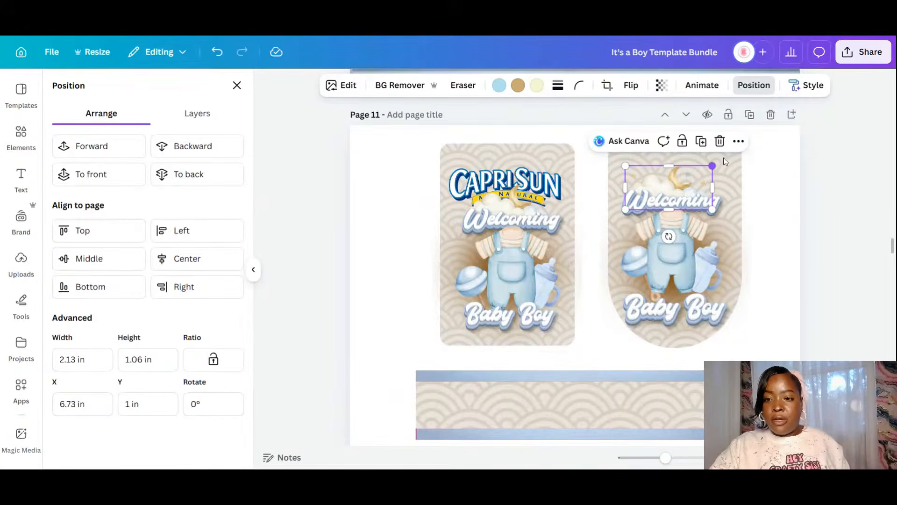
drag(724, 161, 760, 185)
click(624, 158)
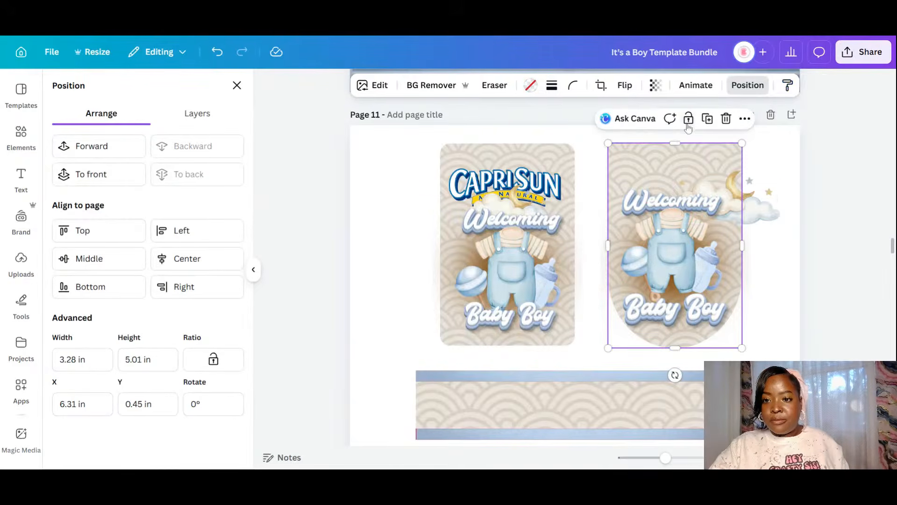
click(689, 118)
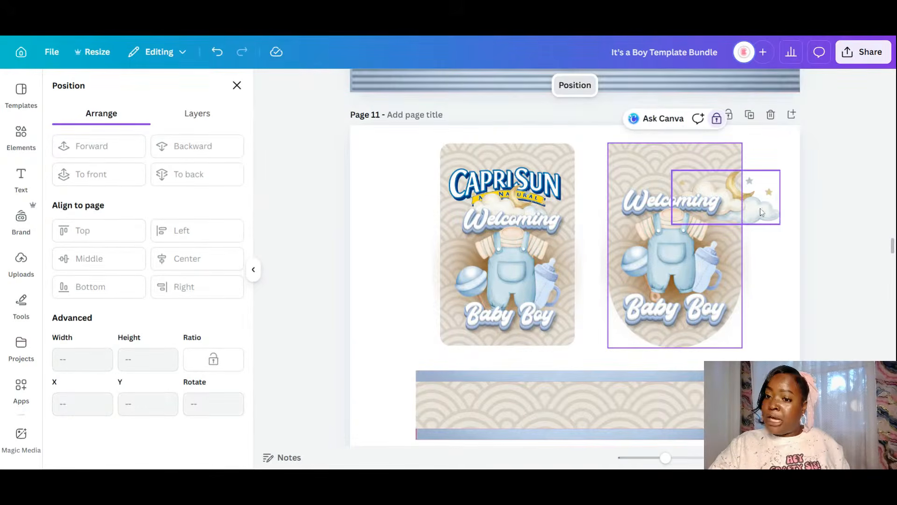
drag(760, 212, 710, 188)
click(719, 209)
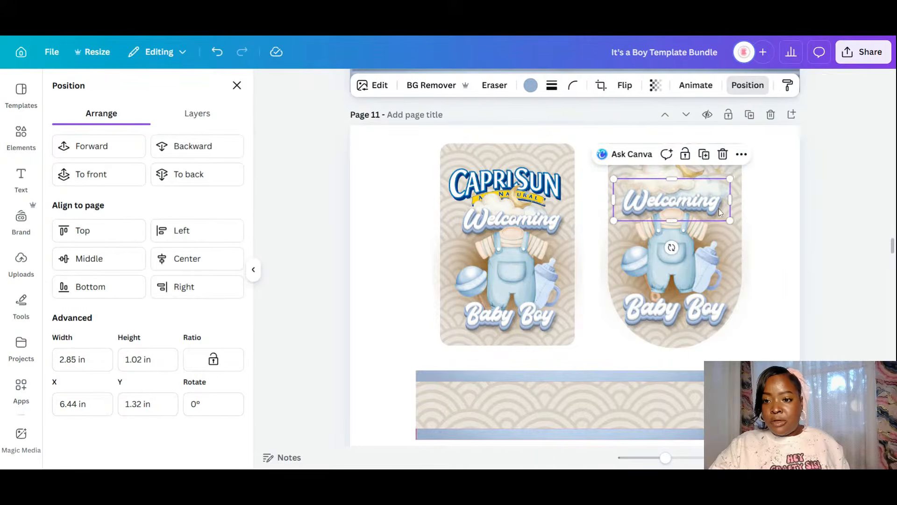
drag(747, 171, 751, 170)
drag(735, 206, 734, 206)
click(764, 300)
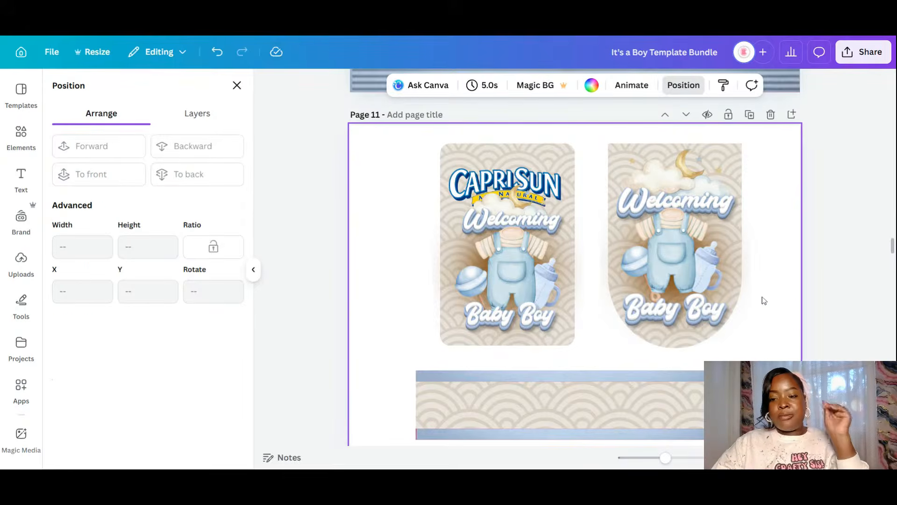
scroll(747, 280, down, 3)
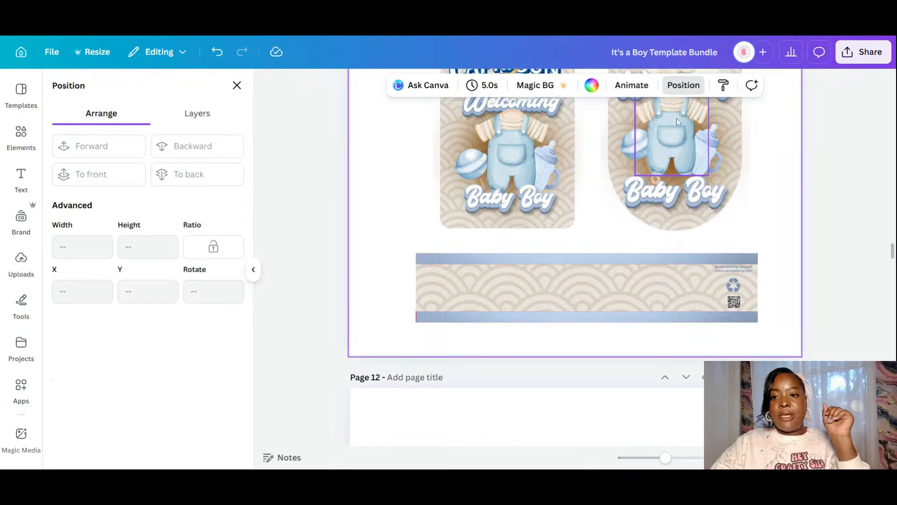
- Move the Welcoming and Baby Boy text onto the banner, with Baby Boy beneath Welcoming
click(673, 136)
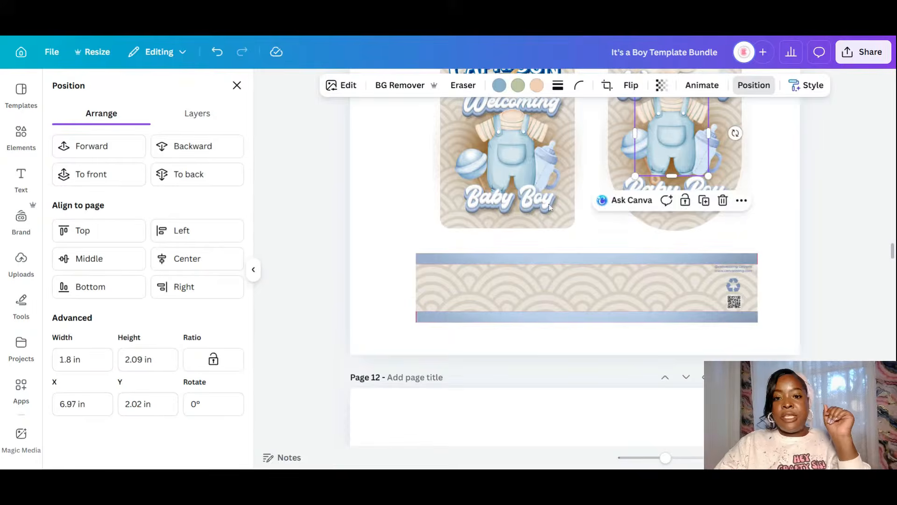
click(526, 100)
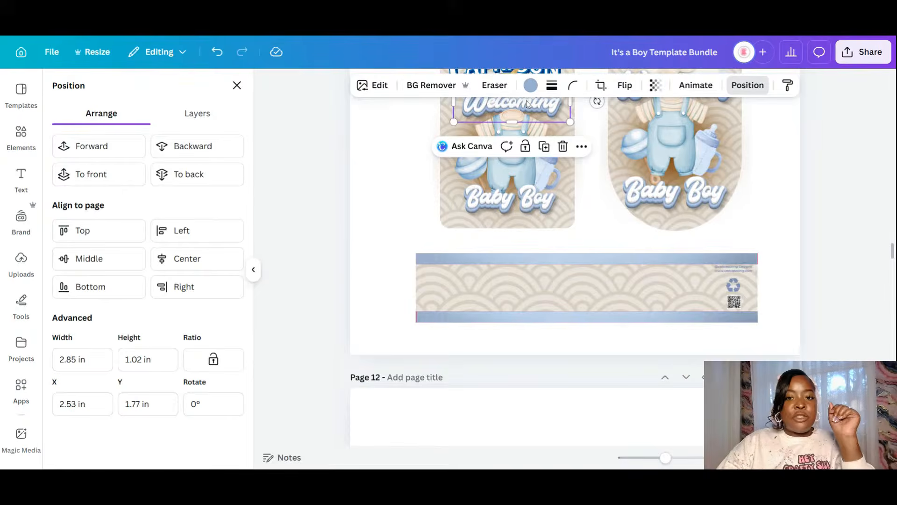
shift+click(546, 204)
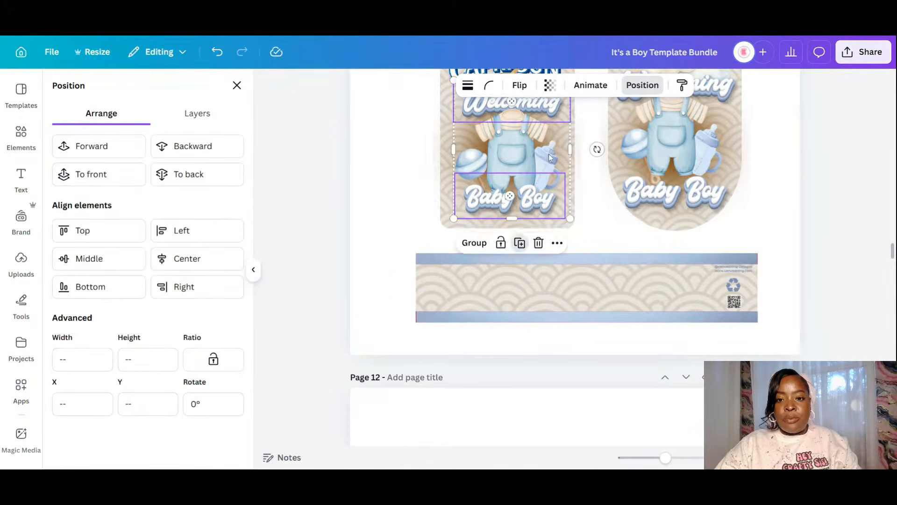
drag(548, 154, 621, 272)
click(779, 226)
click(612, 335)
drag(614, 336, 614, 307)
- Place shrunken overalls on each side of the banner text, layered behind it
click(671, 127)
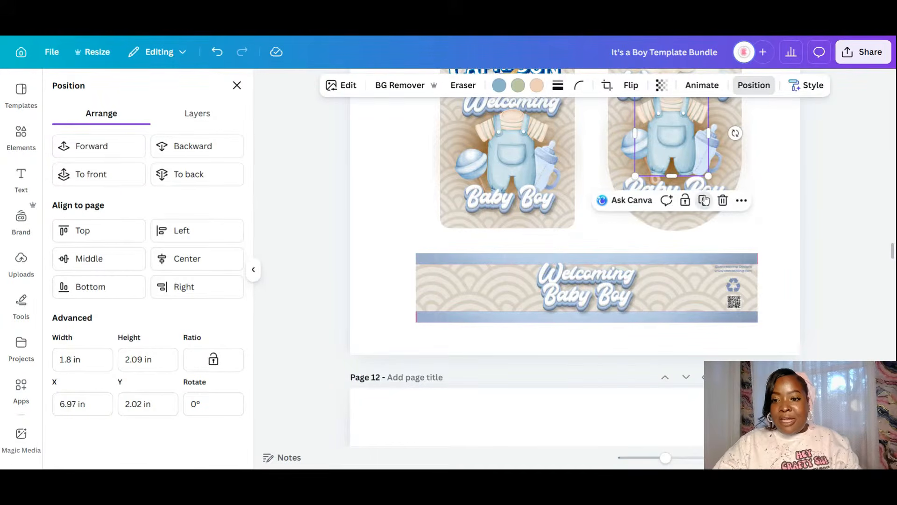
drag(689, 127, 544, 260)
mouse_move(521, 294)
mouse_down()
mouse_move(542, 269)
mouse_move(536, 289)
mouse_up()
click(181, 144)
click(182, 143)
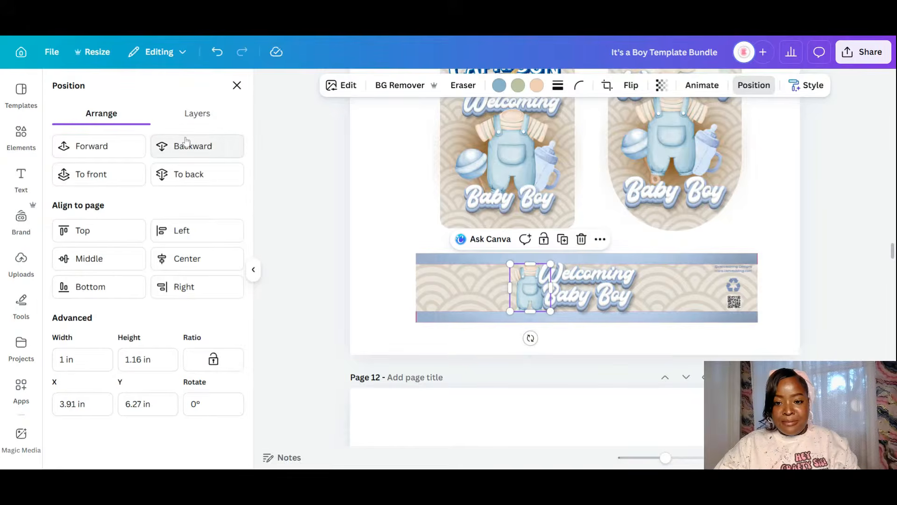
click(562, 239)
drag(535, 293, 645, 285)
click(201, 149)
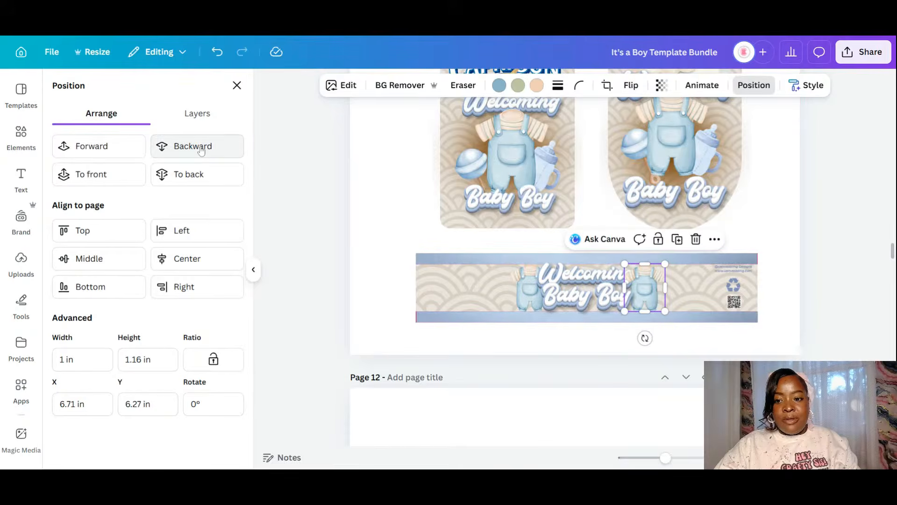
click(201, 148)
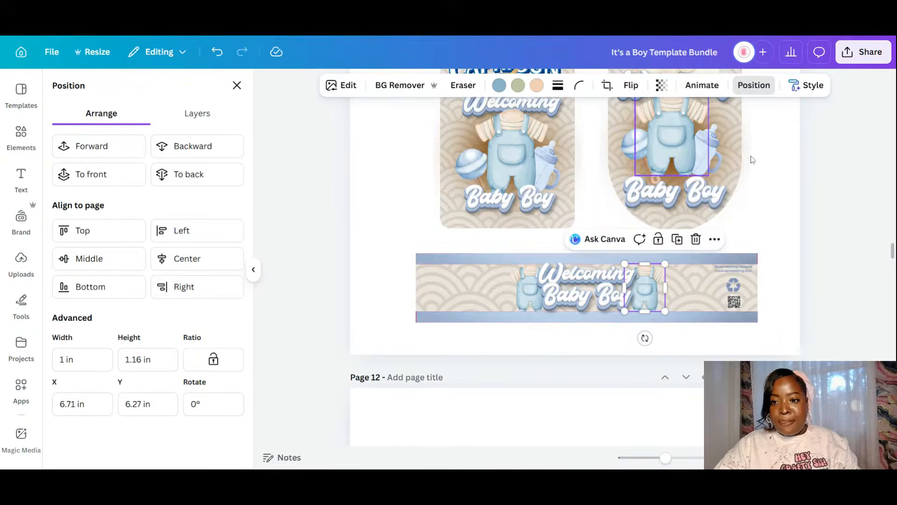
- Add rattle copies to the banner, one tilted about 22° on the right side
click(719, 156)
click(635, 143)
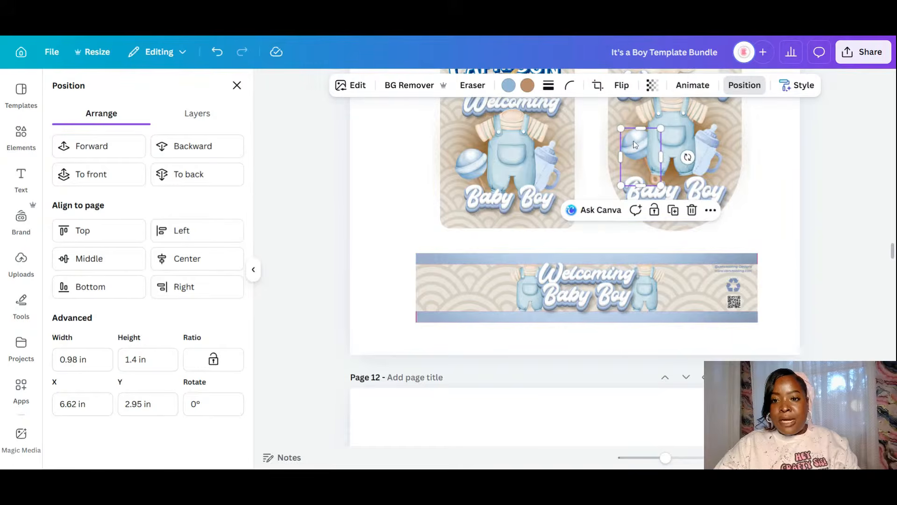
click(673, 210)
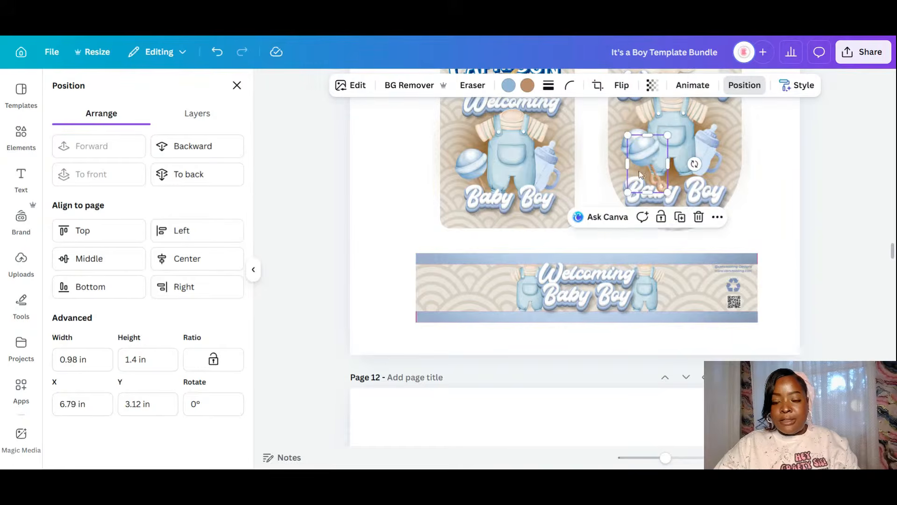
drag(639, 175, 676, 282)
click(524, 251)
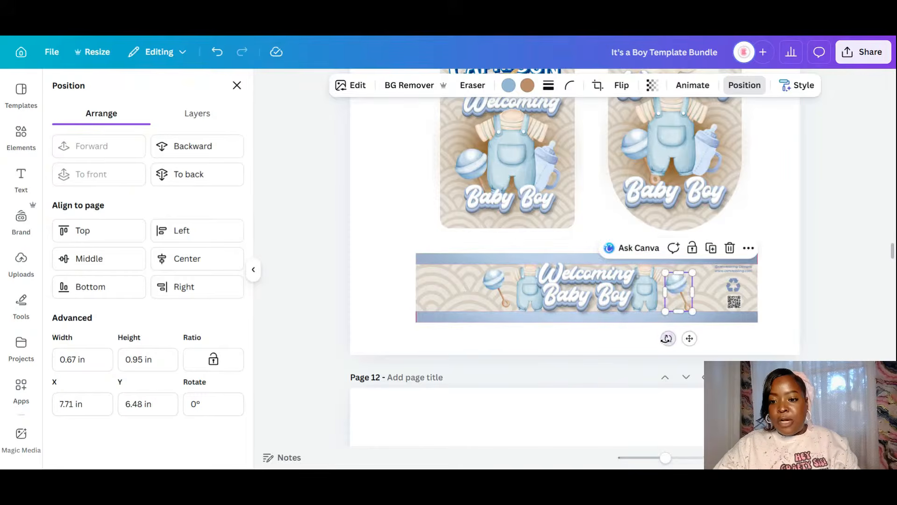
drag(684, 332, 589, 335)
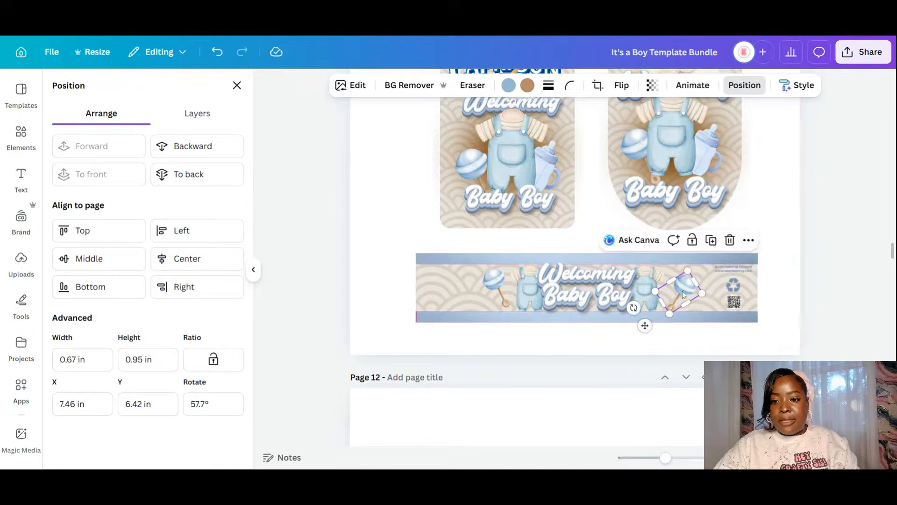
mouse_move(682, 294)
mouse_down()
mouse_move(689, 290)
mouse_move(677, 287)
mouse_up()
click(723, 349)
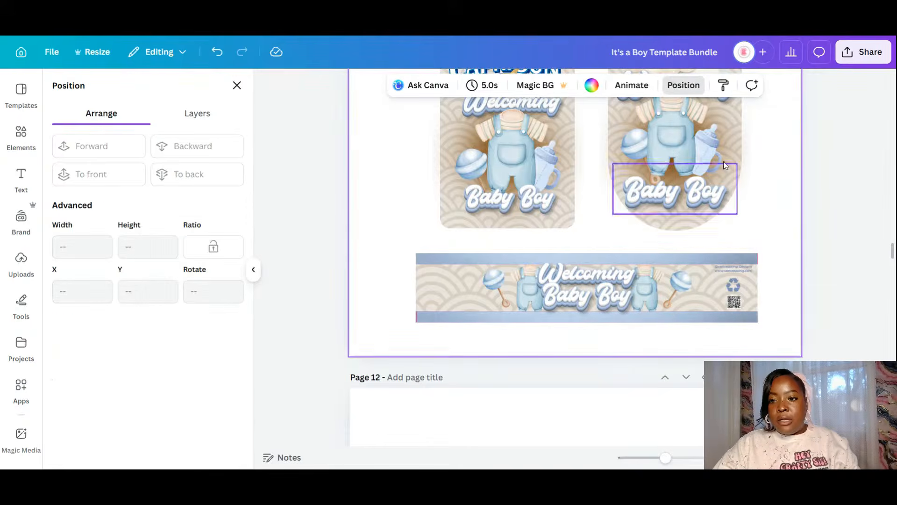
- Put a small upright bottle copy at the banner's right end and duplicate it
click(717, 149)
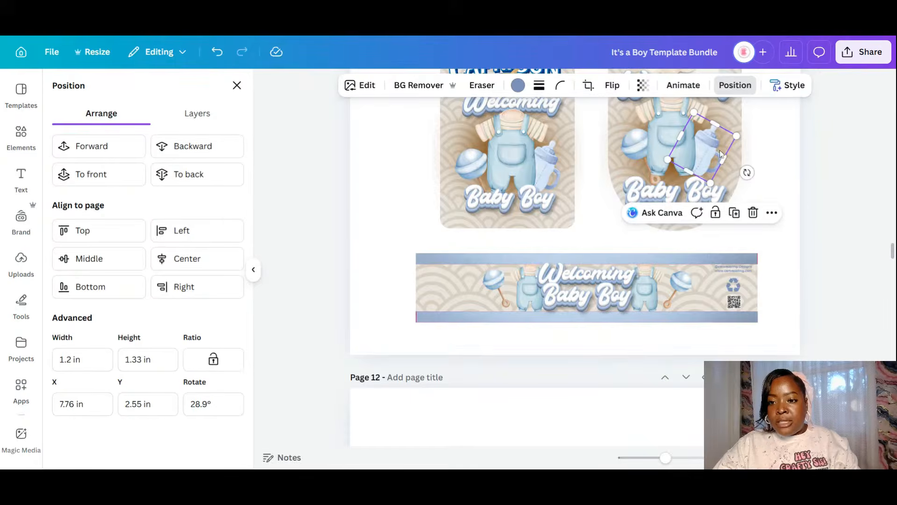
click(735, 214)
drag(709, 155, 700, 300)
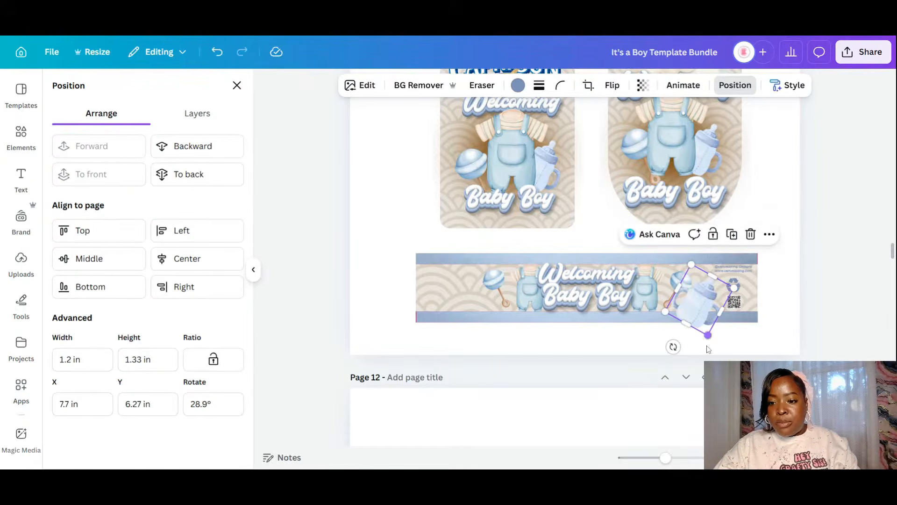
drag(703, 345, 699, 350)
drag(723, 273, 471, 304)
click(731, 256)
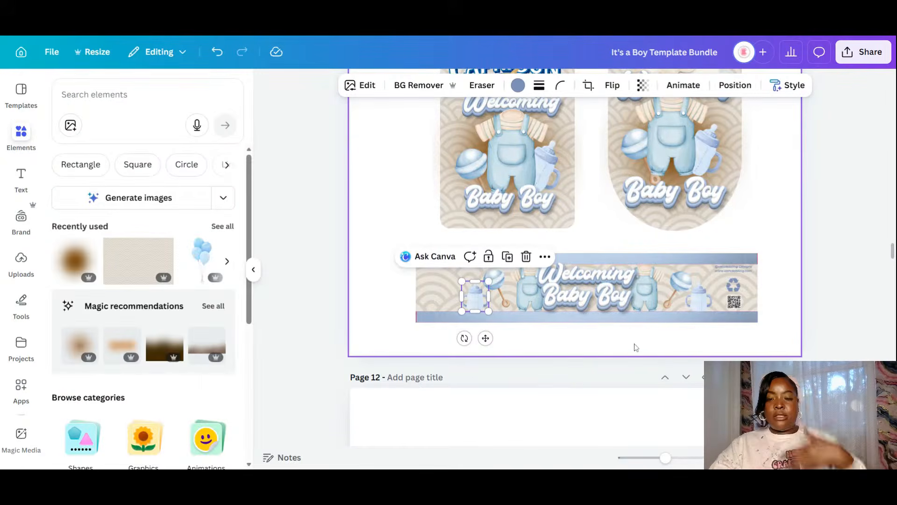
- Move the brown blur onto the banner, send it back two layers, and resize it to 3.47 in
click(444, 134)
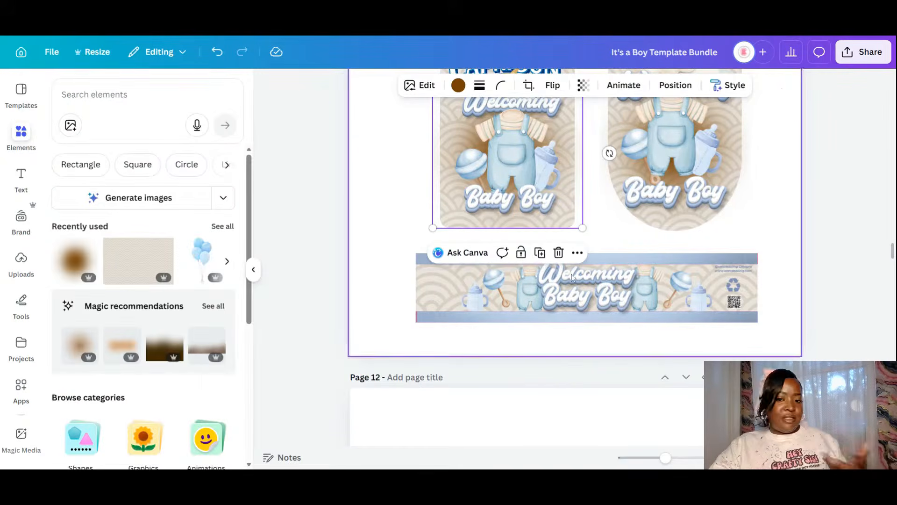
drag(528, 157, 530, 295)
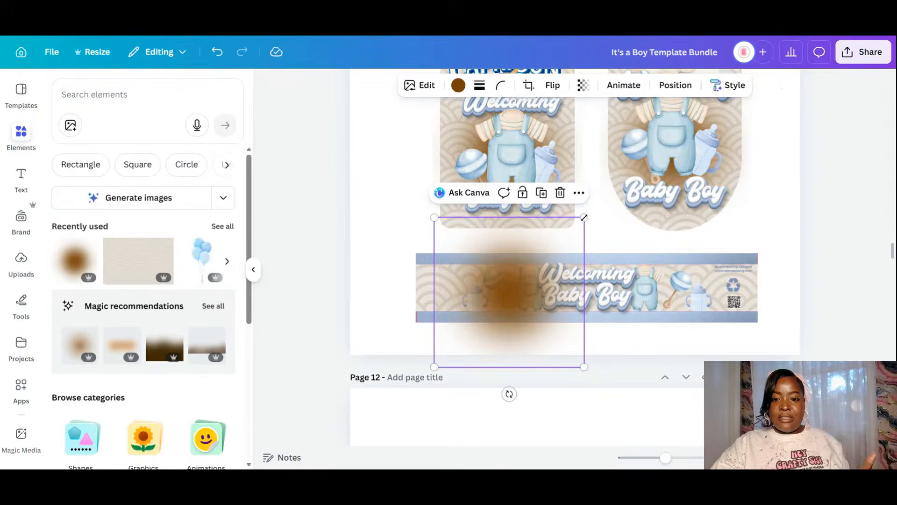
drag(584, 218, 518, 294)
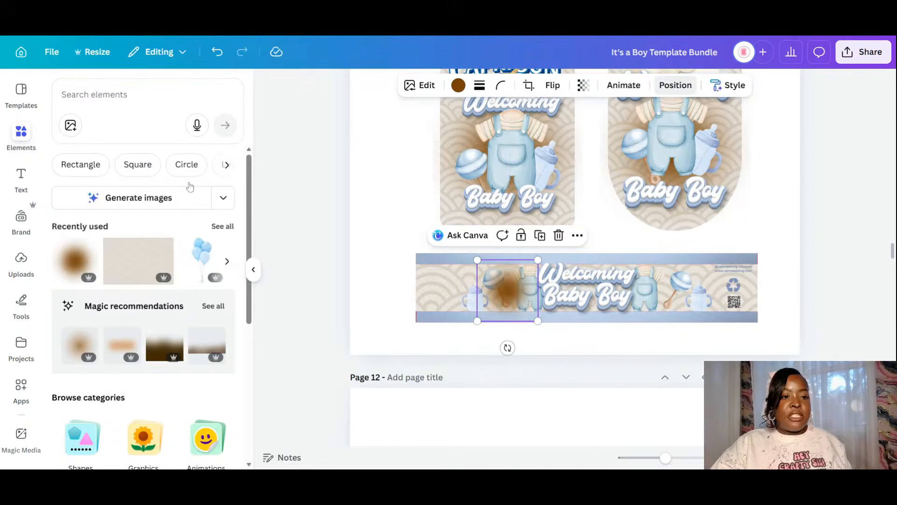
click(207, 148)
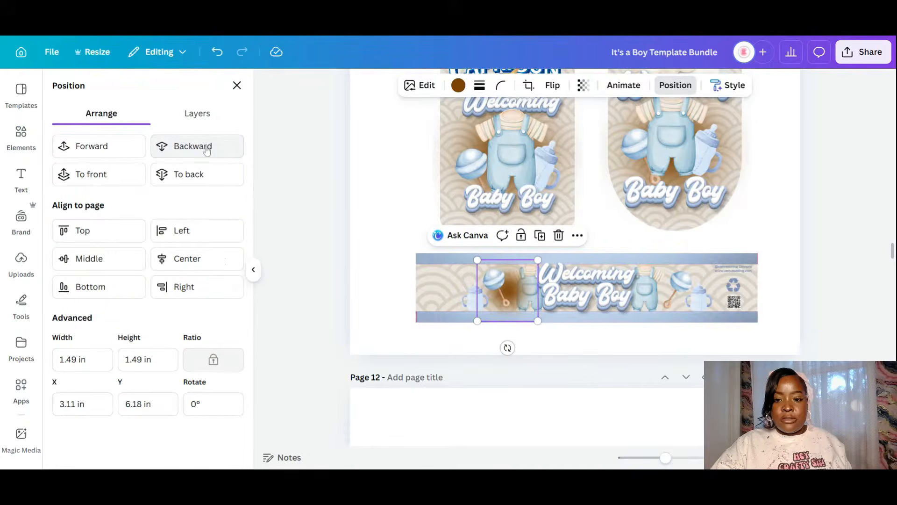
click(207, 148)
click(207, 149)
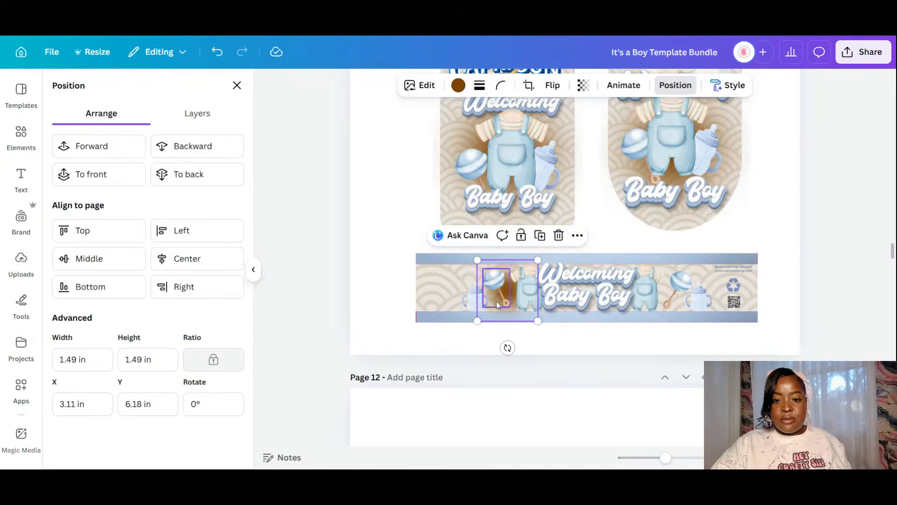
drag(477, 321, 507, 334)
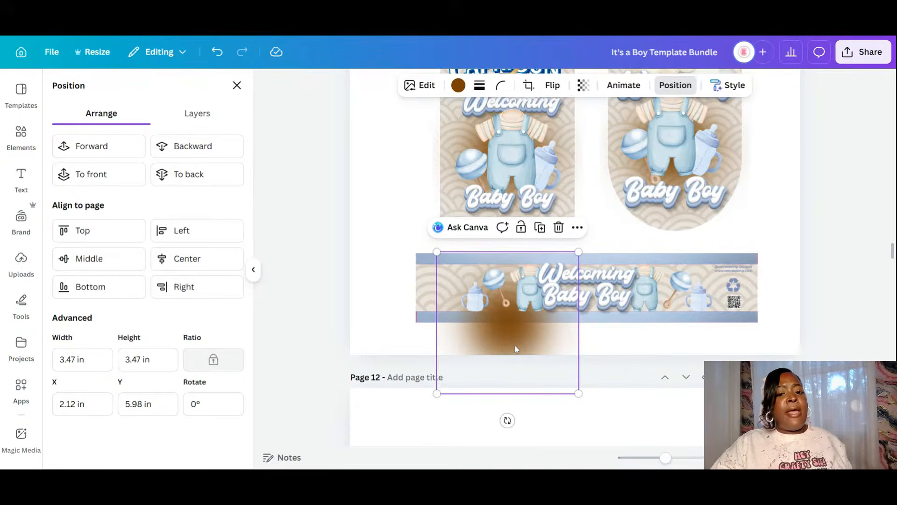
- Crop the brown blur down to the banner strip and move it to the banner's right side
right_click(515, 345)
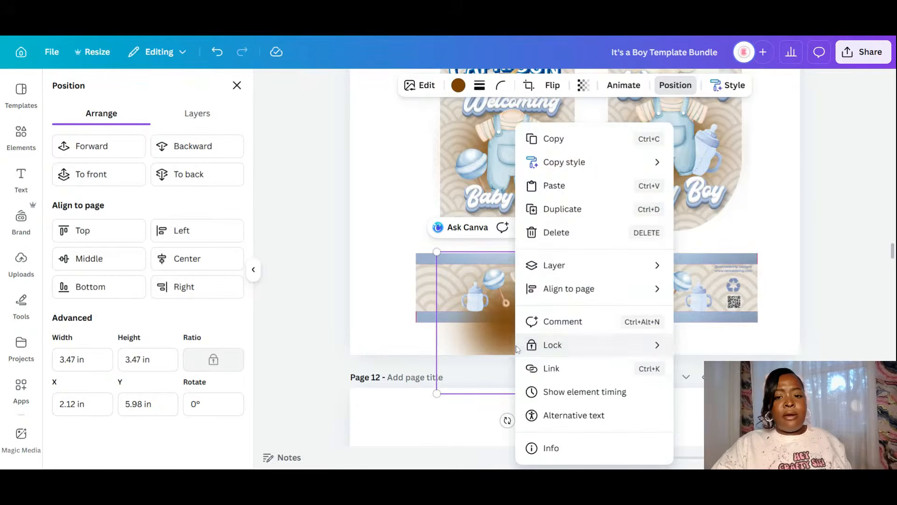
mouse_move(516, 346)
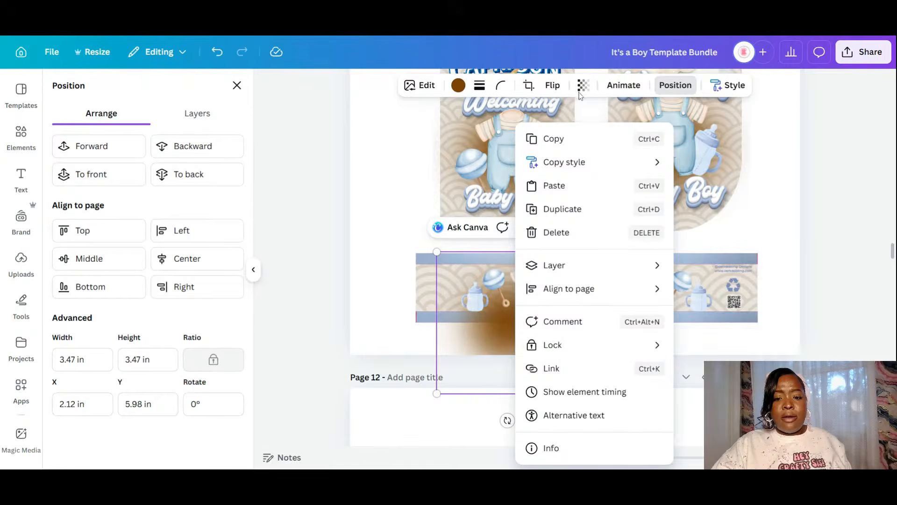
click(483, 342)
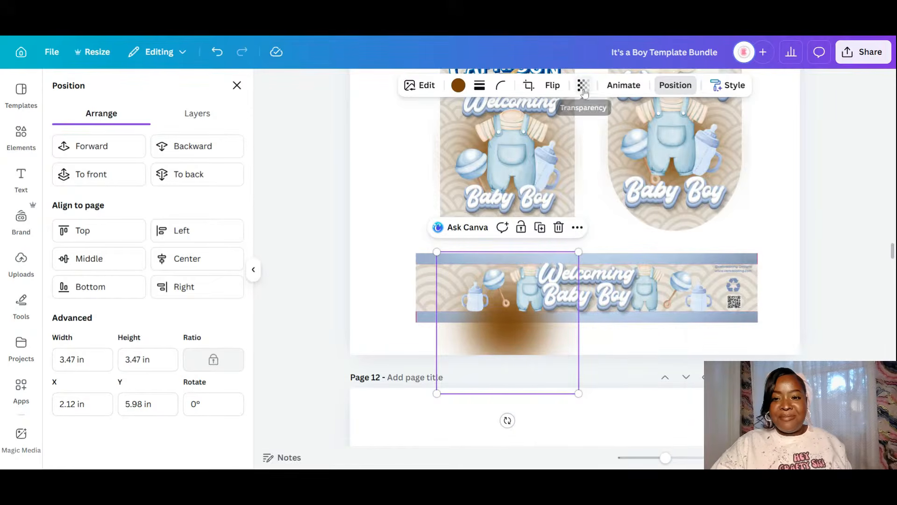
click(528, 86)
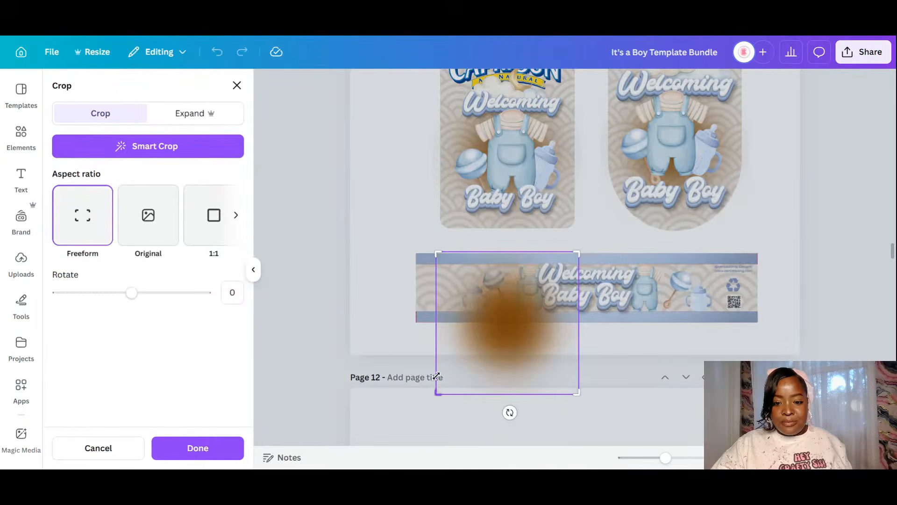
drag(437, 377, 437, 312)
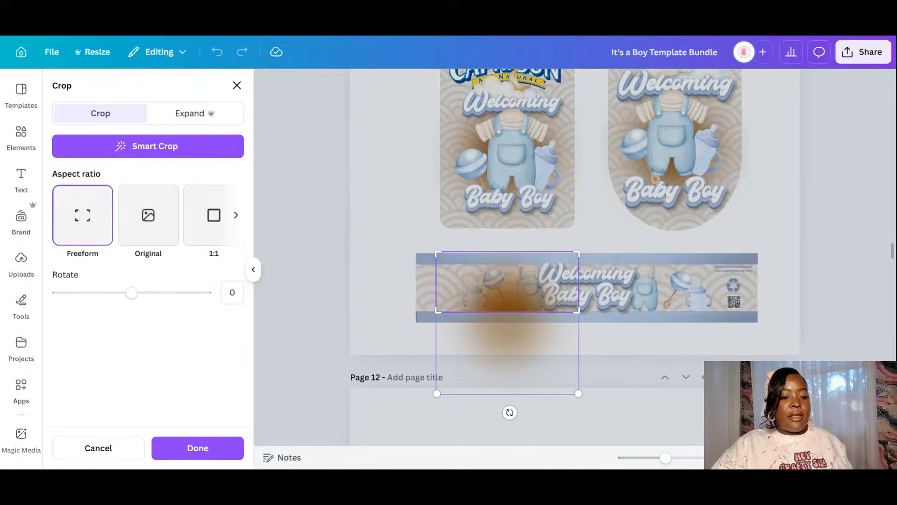
click(197, 448)
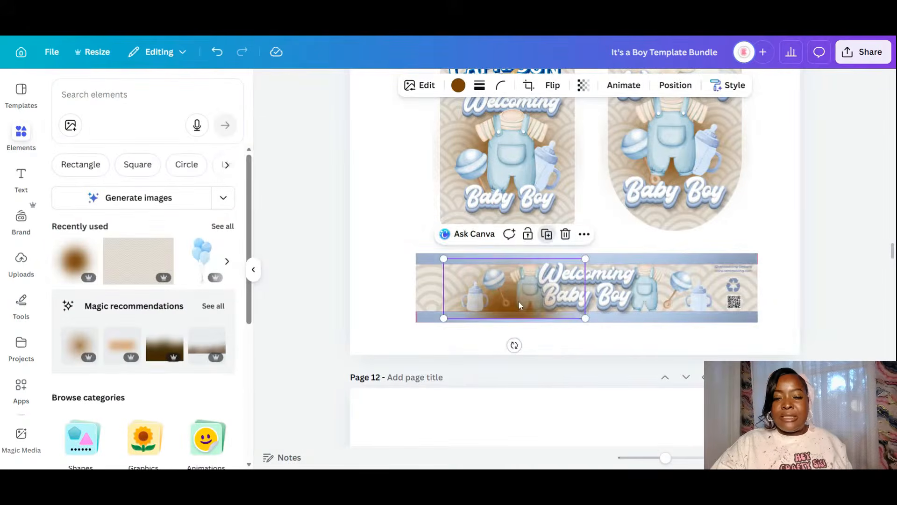
drag(519, 301, 670, 294)
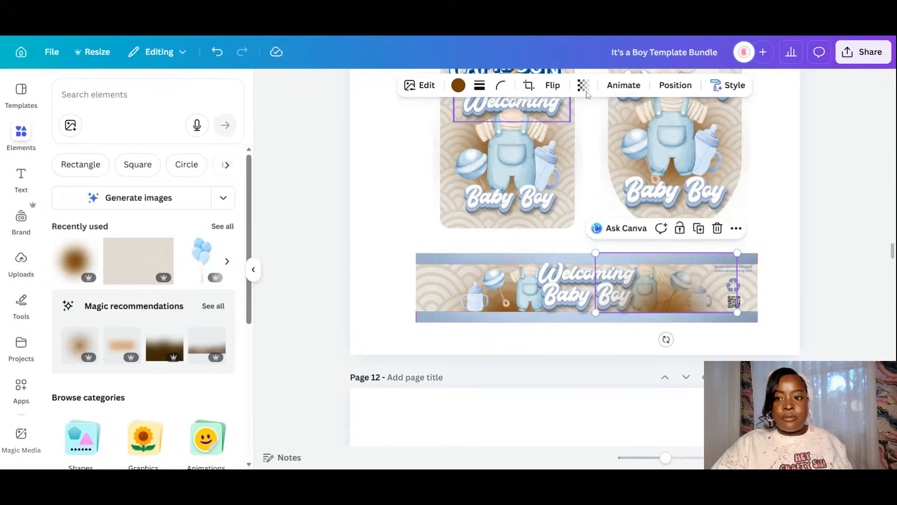
- Send the cropped blur back six layers so it sits behind the baby artwork
click(681, 88)
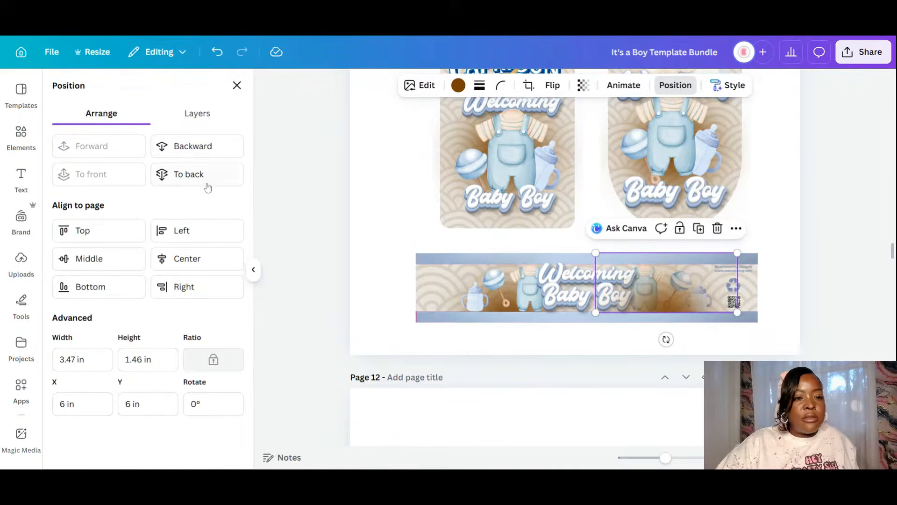
click(210, 153)
click(210, 153)
click(210, 153)
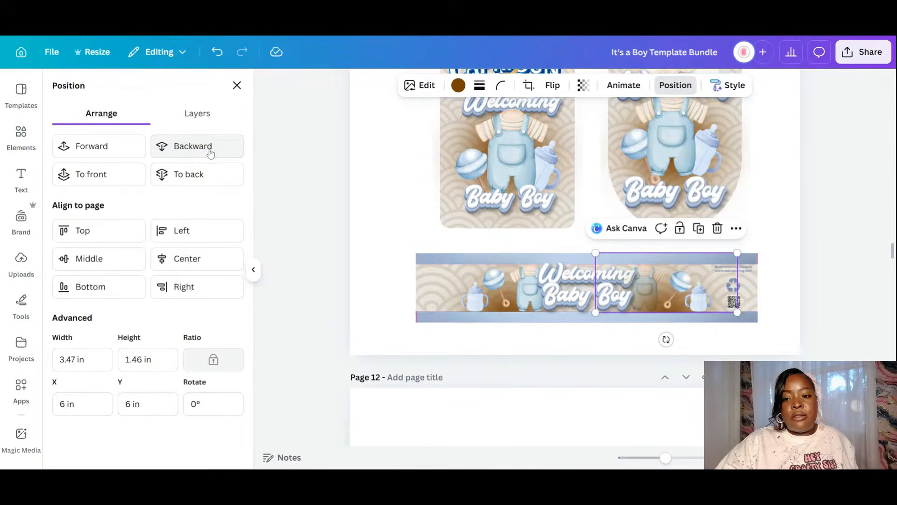
click(210, 152)
click(210, 152)
click(210, 153)
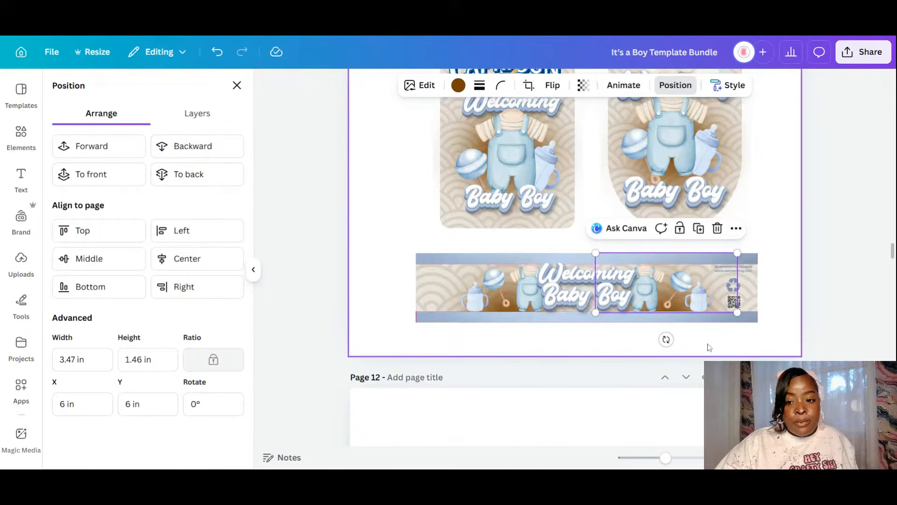
click(671, 351)
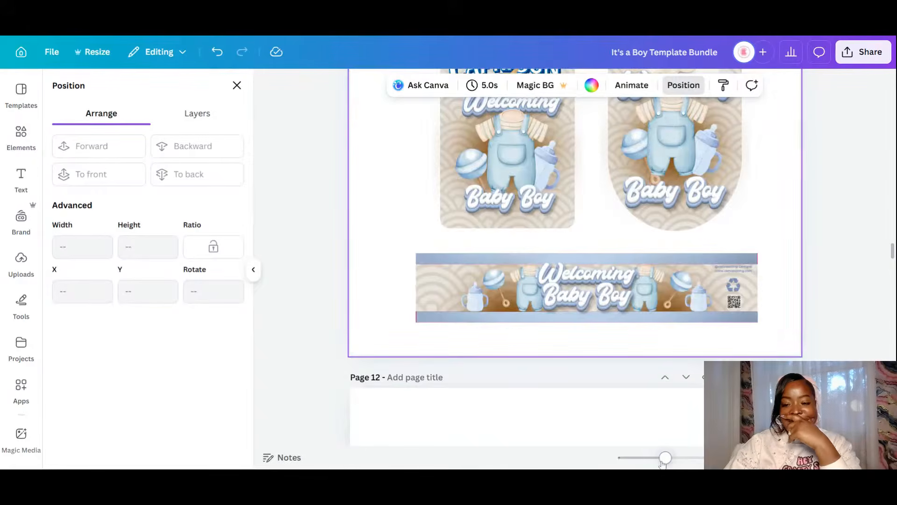
- Delete the strawberry, fruit cluster, red badge and leftover fruit piece from the Welch's label
drag(664, 460, 655, 458)
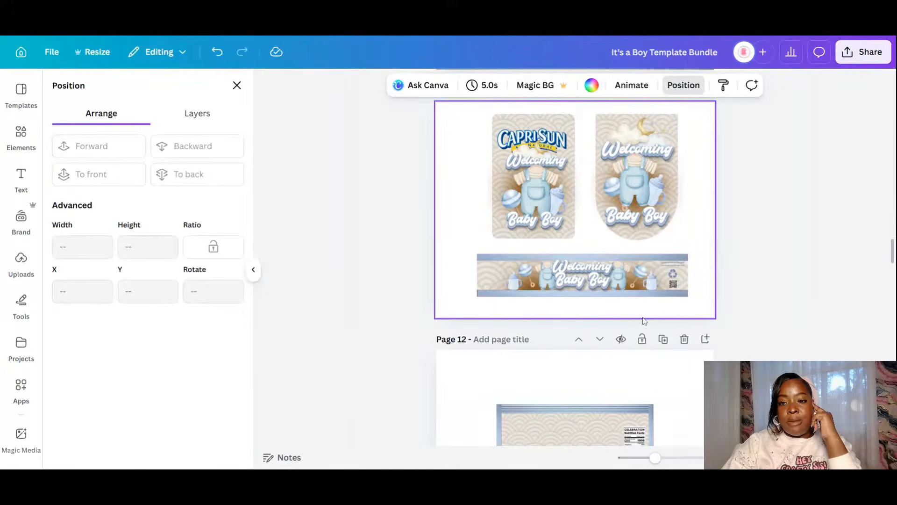
scroll(644, 321, down, 4)
scroll(643, 321, up, 4)
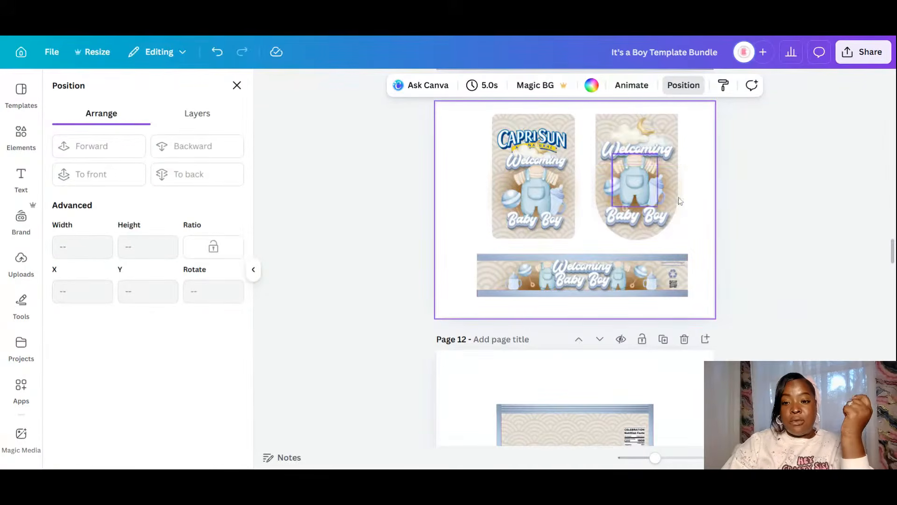
scroll(649, 196, down, 3)
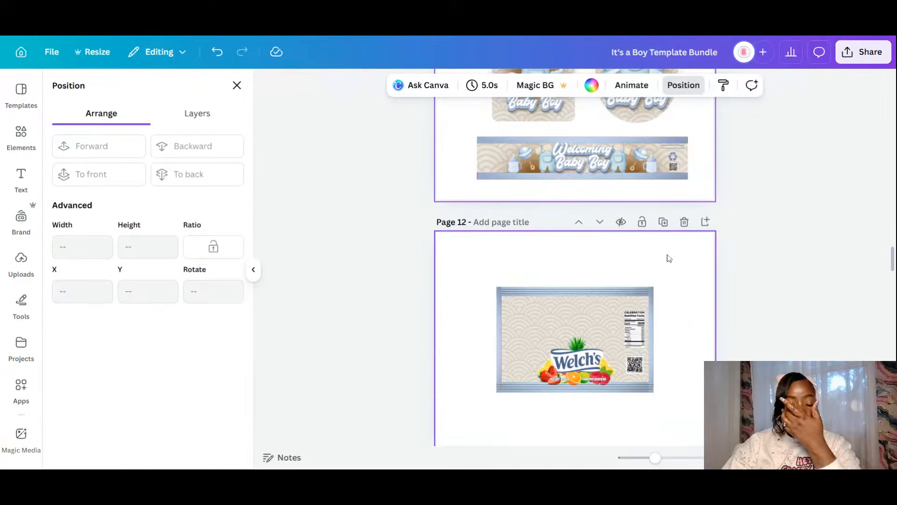
click(543, 379)
key(Delete)
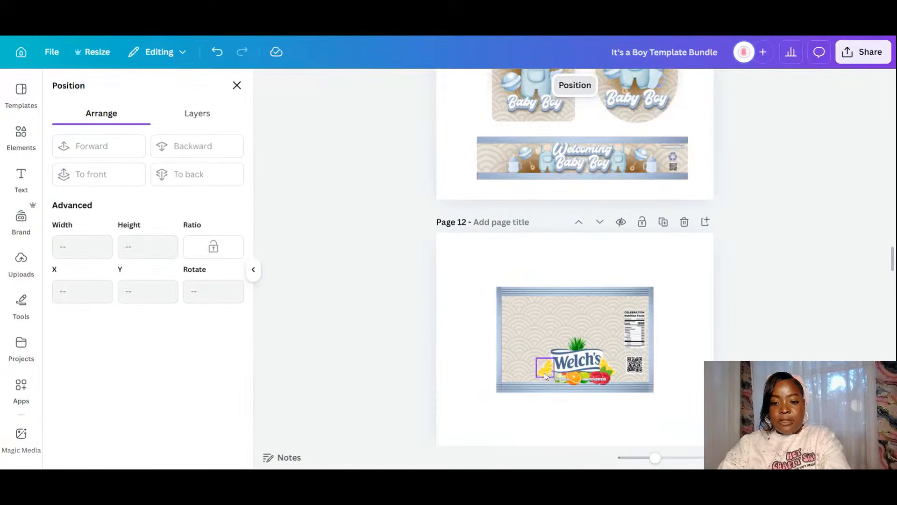
click(581, 352)
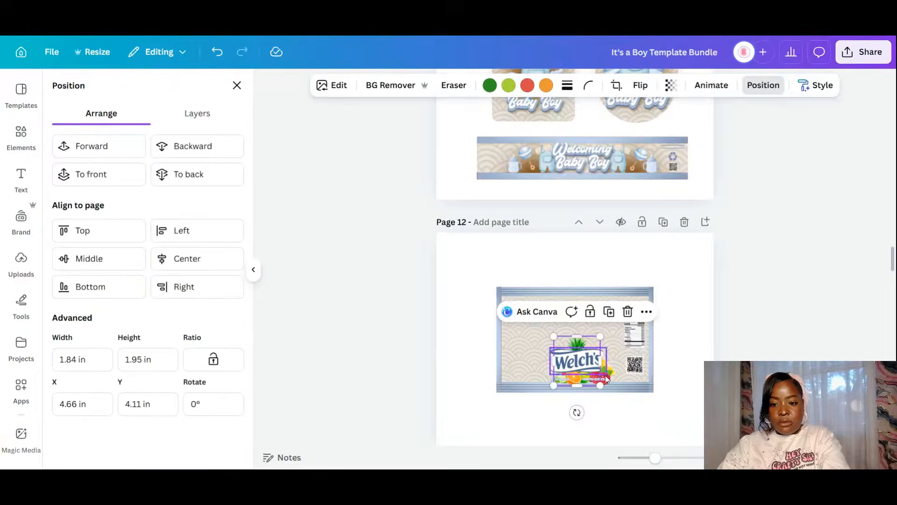
key(Delete)
click(609, 374)
key(Delete)
click(607, 366)
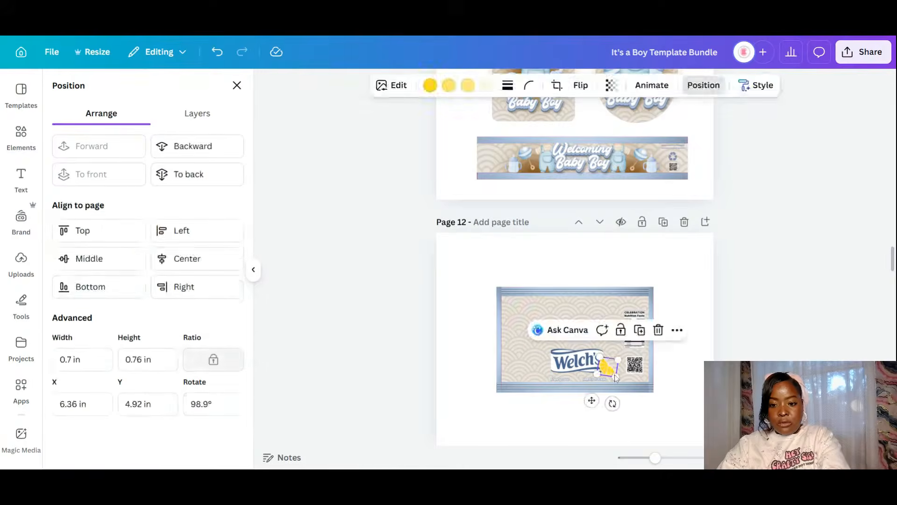
key(Delete)
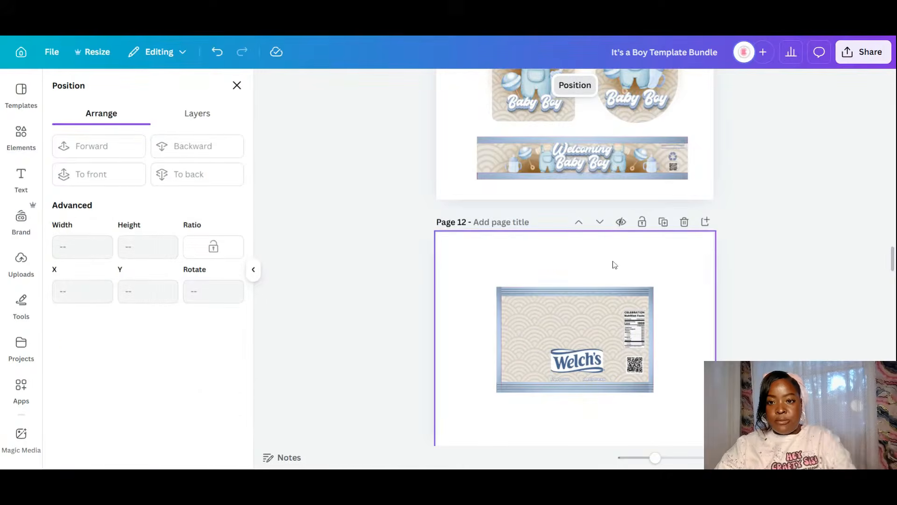
- Bring the overalls image from the banner onto the Welch's label, shrinking and positioning it
click(619, 168)
click(624, 167)
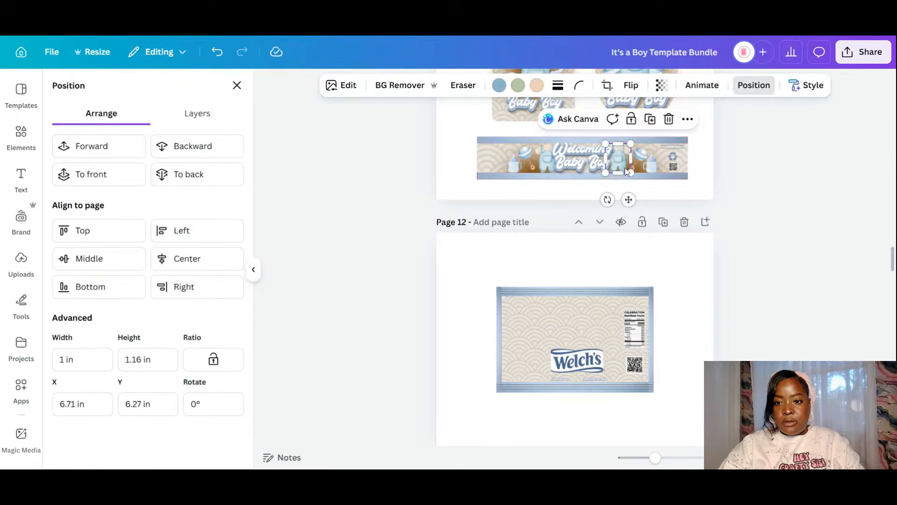
drag(624, 174, 640, 259)
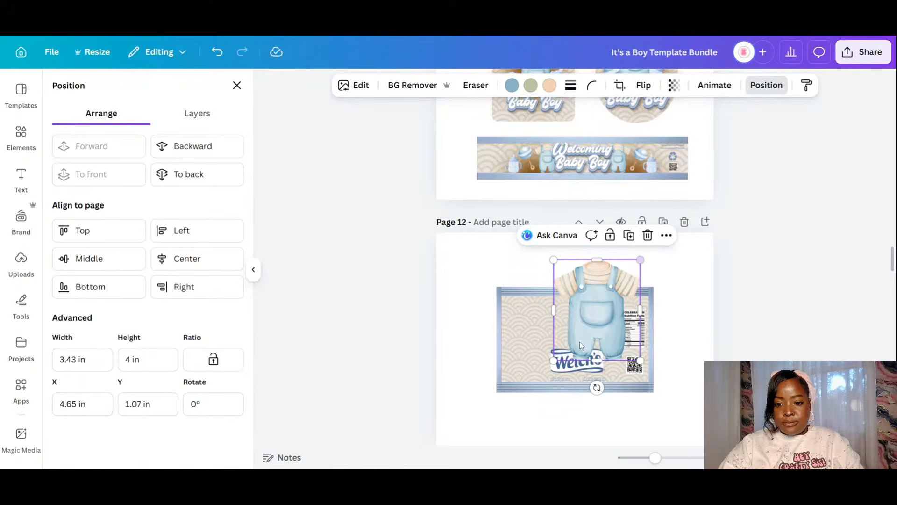
drag(581, 345, 553, 379)
click(660, 457)
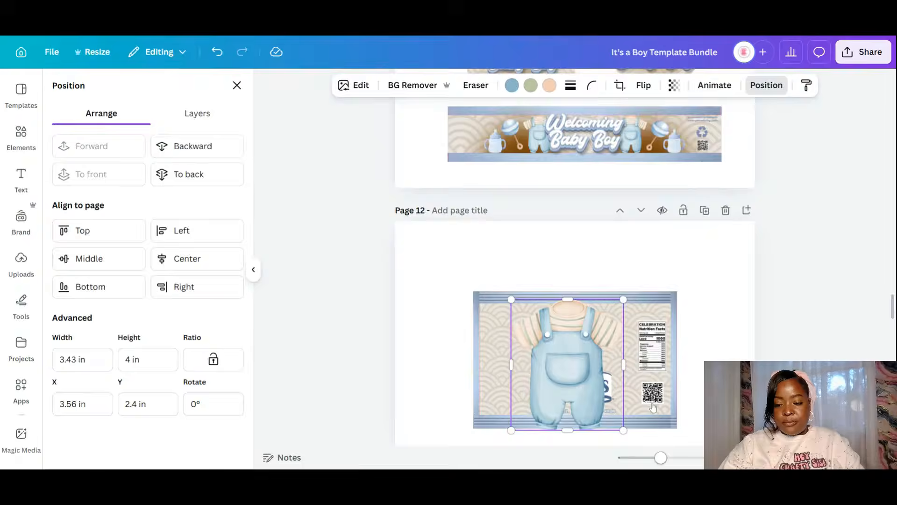
scroll(574, 347, up, 5)
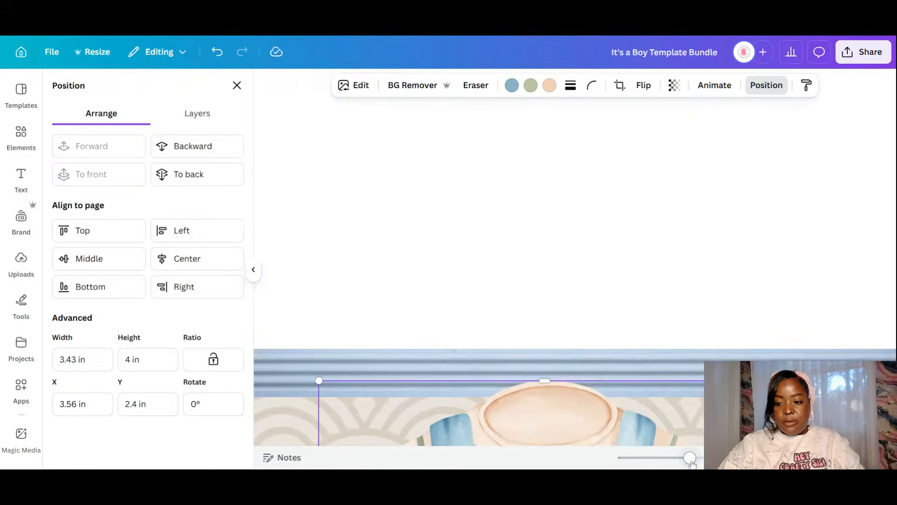
drag(690, 462, 665, 466)
scroll(639, 311, down, 3)
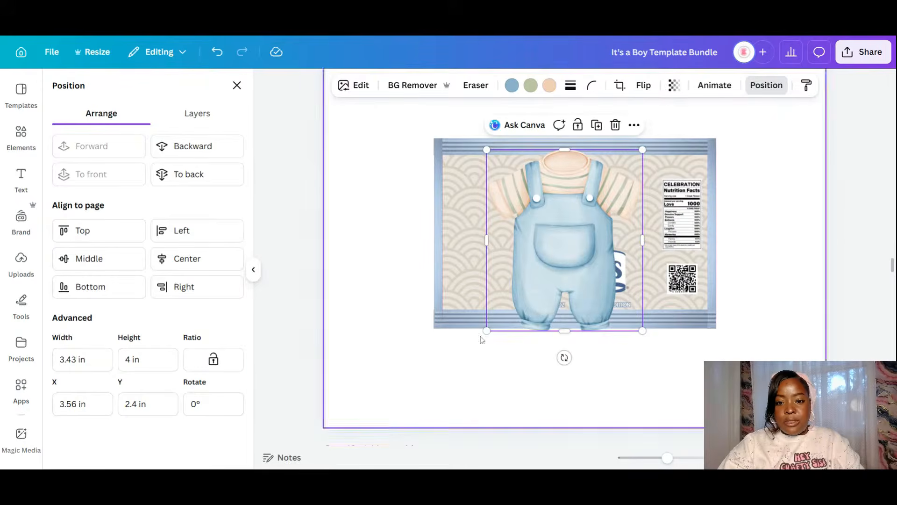
drag(486, 330, 536, 262)
mouse_move(610, 243)
mouse_down()
mouse_move(590, 269)
mouse_move(596, 251)
mouse_up()
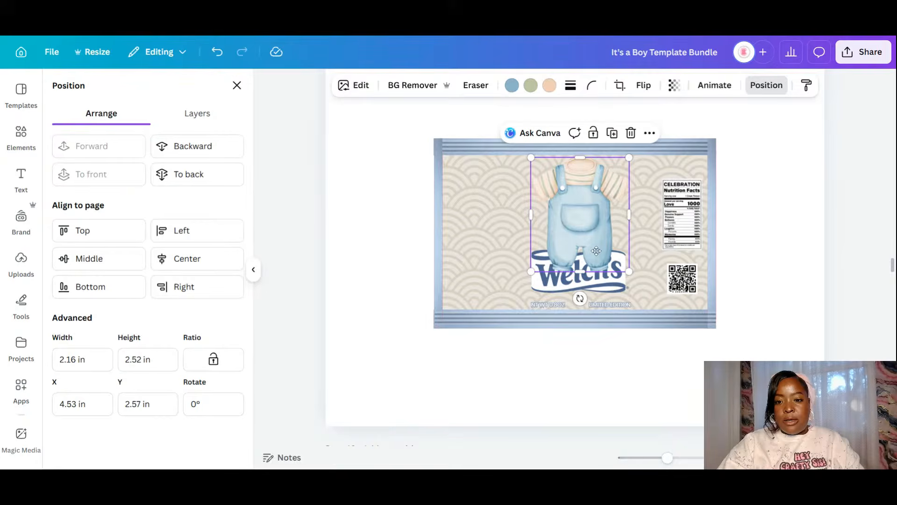
- Layer the overalls behind the Welch's logo and move the logo down to the label's bottom
click(196, 150)
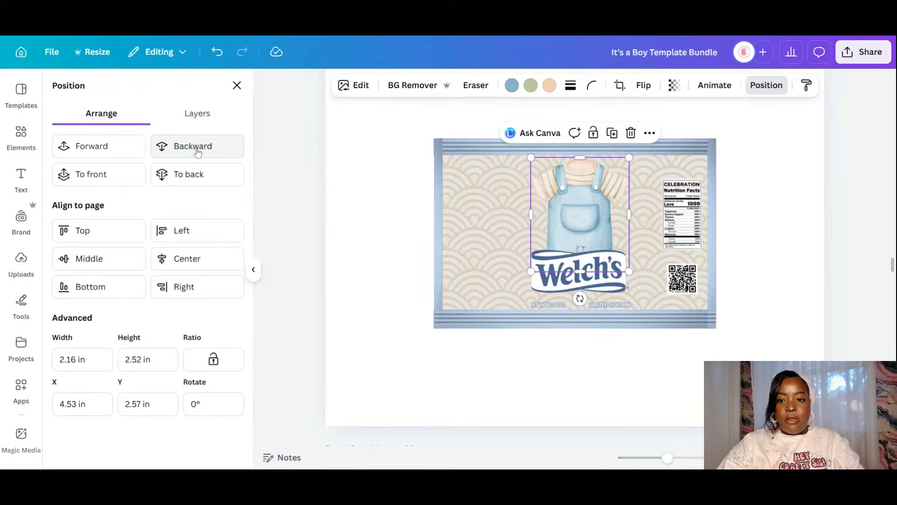
click(602, 288)
drag(604, 287, 605, 298)
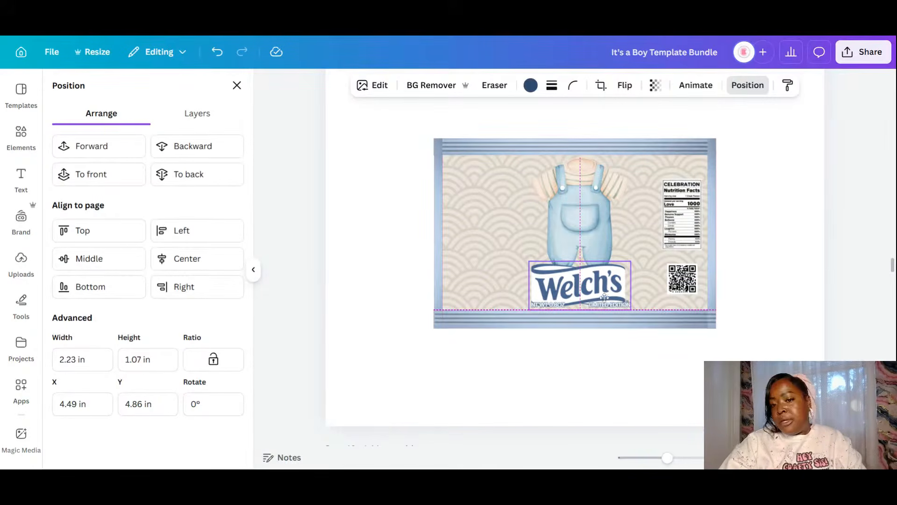
scroll(656, 243, up, 8)
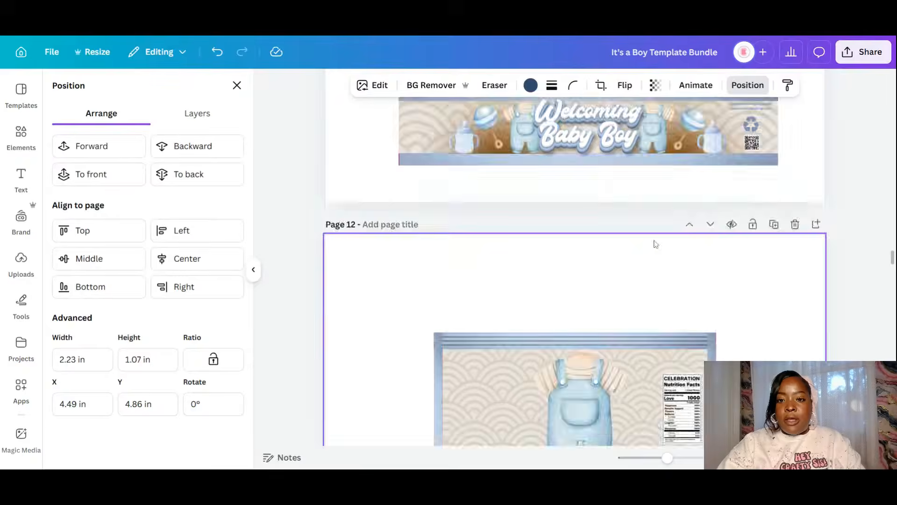
- Copy the left Baby Boy glow design onto page 12 and send it five layers back behind the overalls
click(441, 149)
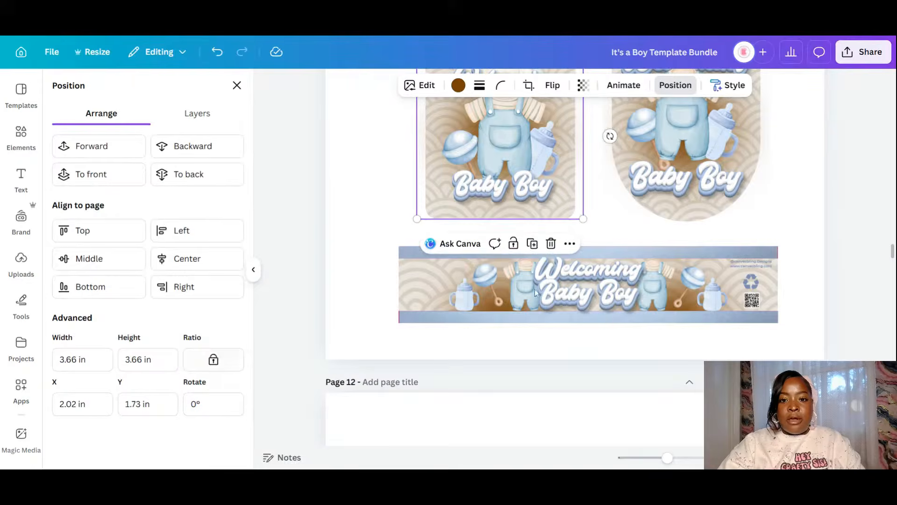
click(532, 245)
drag(548, 150, 594, 467)
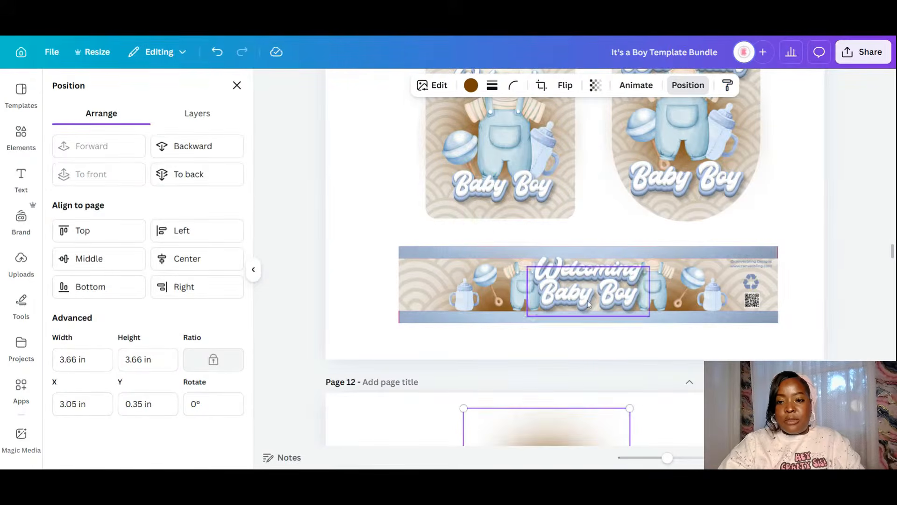
scroll(587, 302, down, 4)
drag(572, 303, 600, 385)
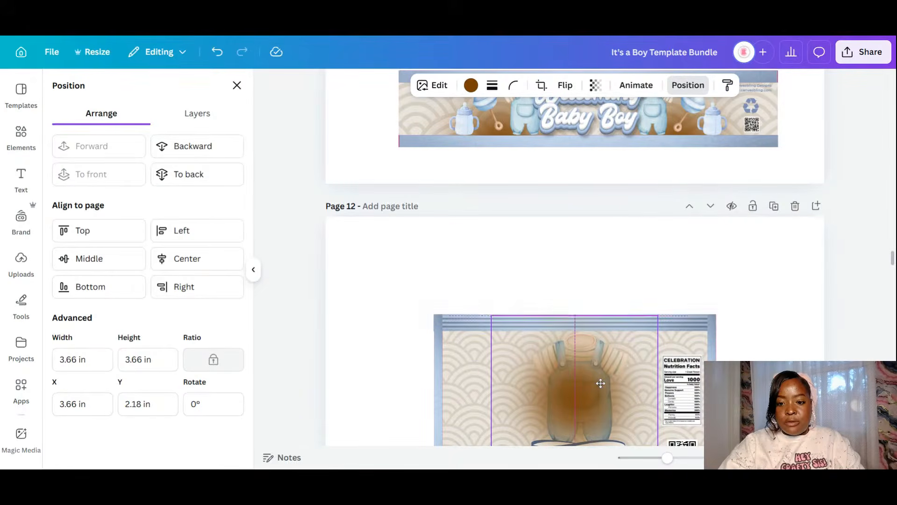
click(211, 147)
click(212, 148)
click(212, 148)
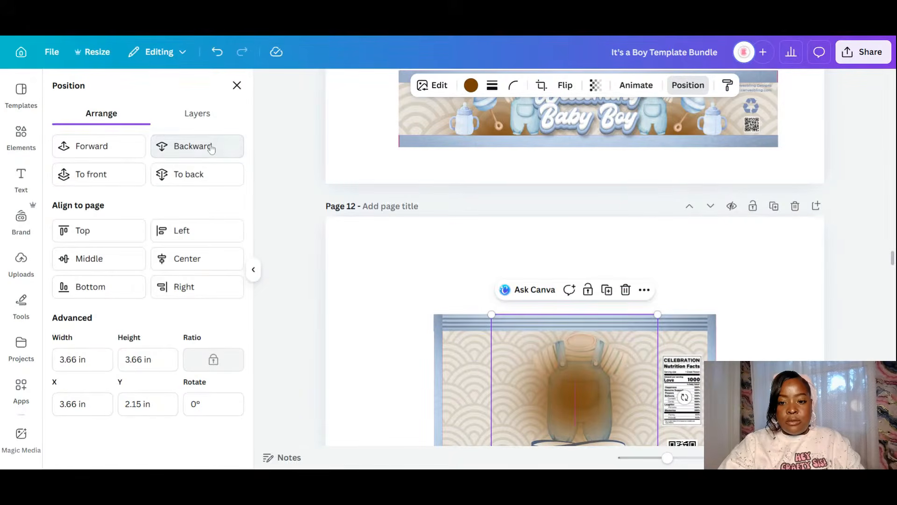
click(211, 149)
click(211, 148)
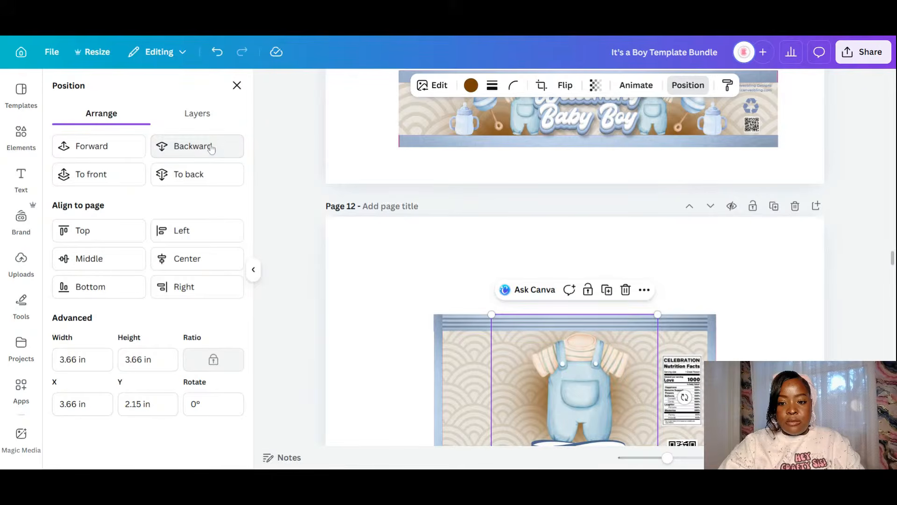
- Duplicate the Baby Boy text from page 11 and place the copy over the overalls
click(595, 110)
click(620, 165)
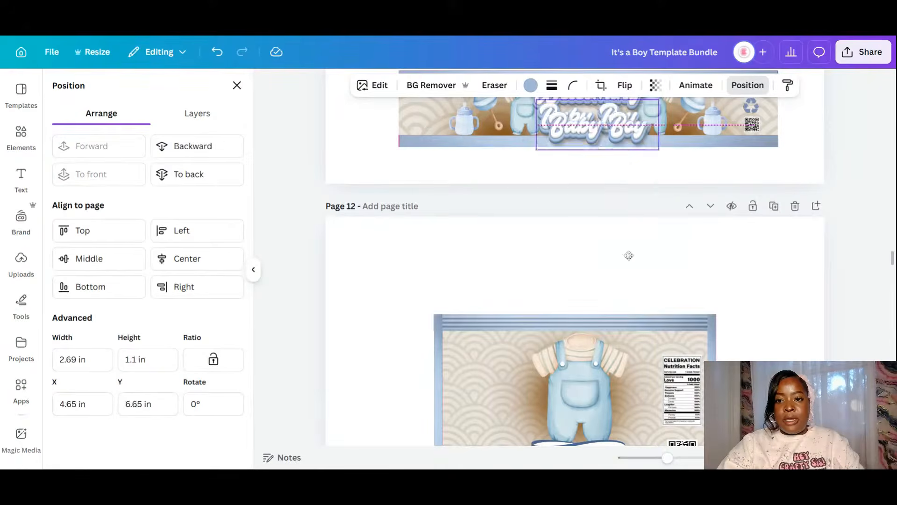
drag(598, 135, 620, 364)
scroll(620, 363, down, 3)
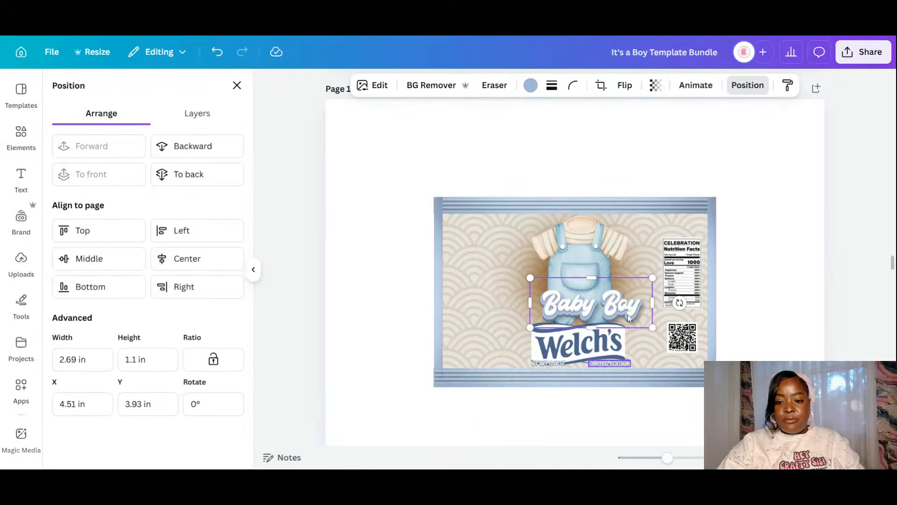
- Move the Welch's logo to the top-right and space the nutrition facts and QR code beneath it
click(591, 352)
drag(592, 351, 685, 230)
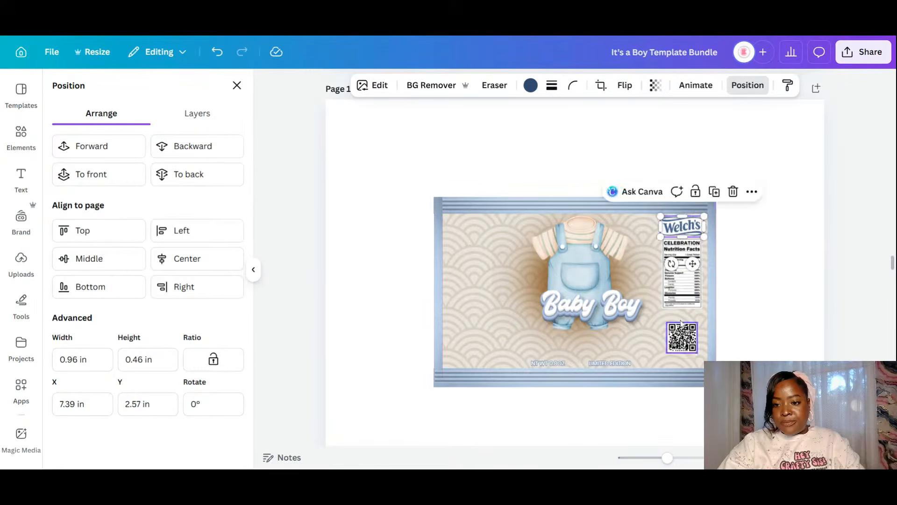
drag(686, 280, 686, 293)
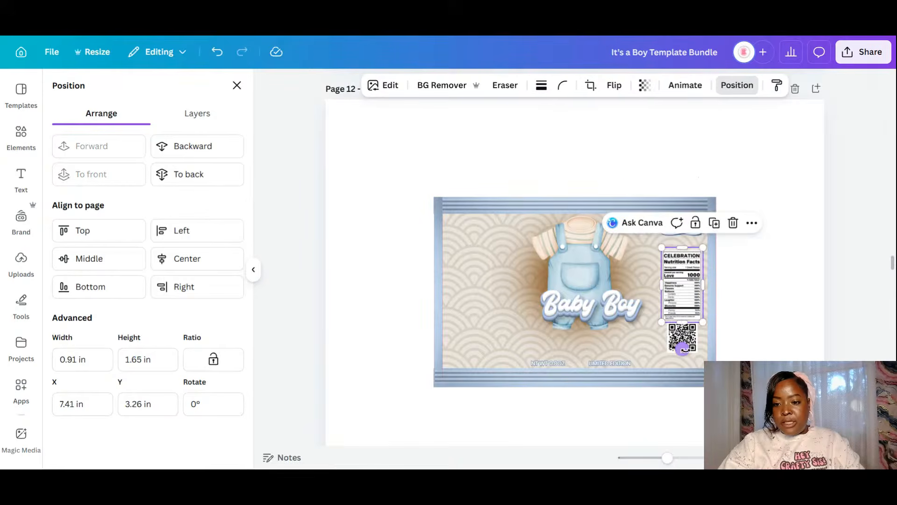
click(689, 341)
drag(690, 341, 690, 349)
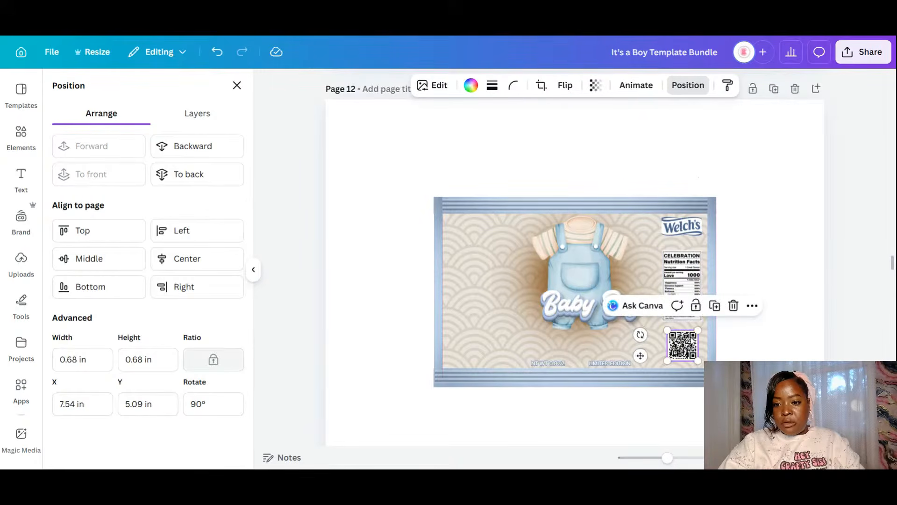
click(691, 282)
drag(691, 282, 690, 296)
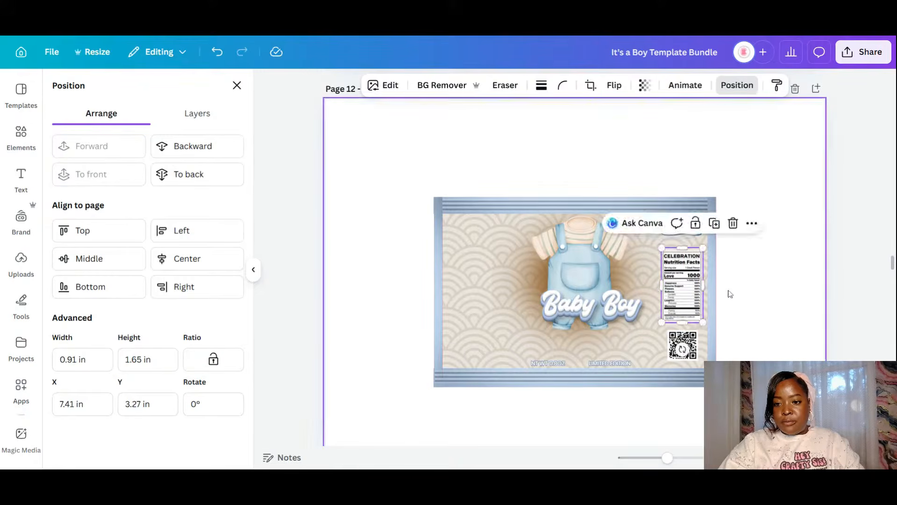
click(729, 292)
click(682, 235)
drag(683, 236, 683, 241)
- Lower the Baby Boy text toward the label's bottom and shift the overalls image down slightly
click(595, 307)
drag(594, 307, 598, 346)
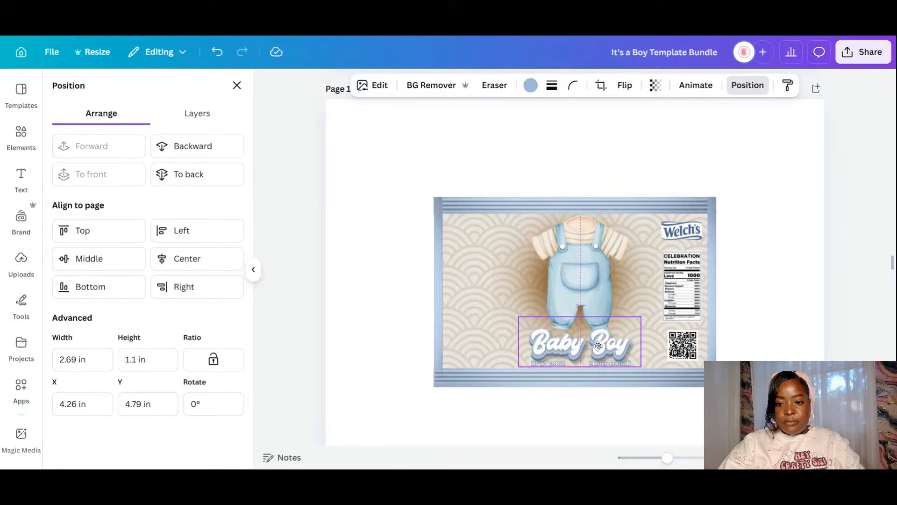
click(596, 262)
drag(596, 263, 596, 280)
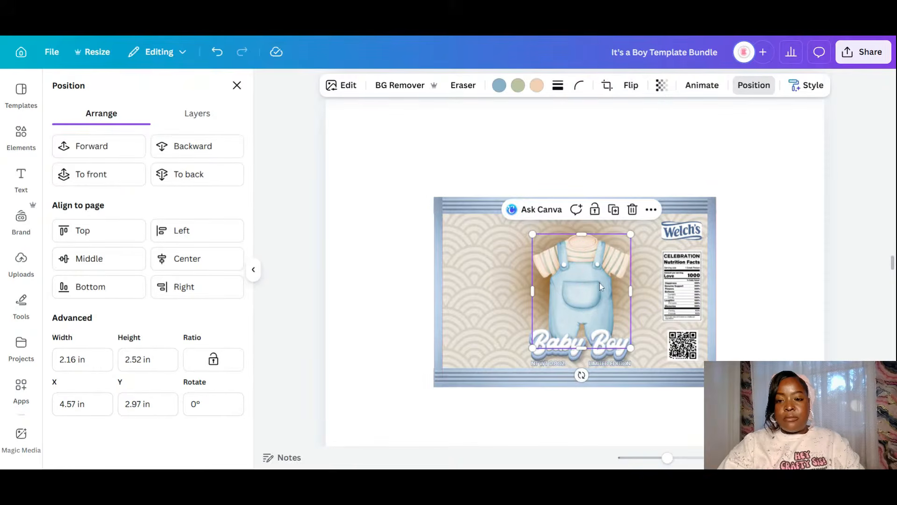
- Duplicate the banner's Welcoming text, carry it to the Welch's label top, and enlarge it slightly
scroll(598, 283, up, 6)
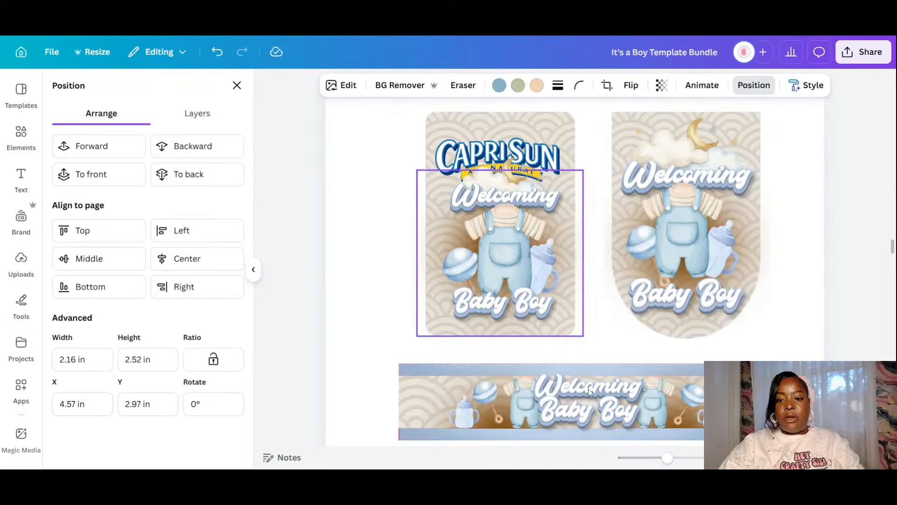
click(611, 386)
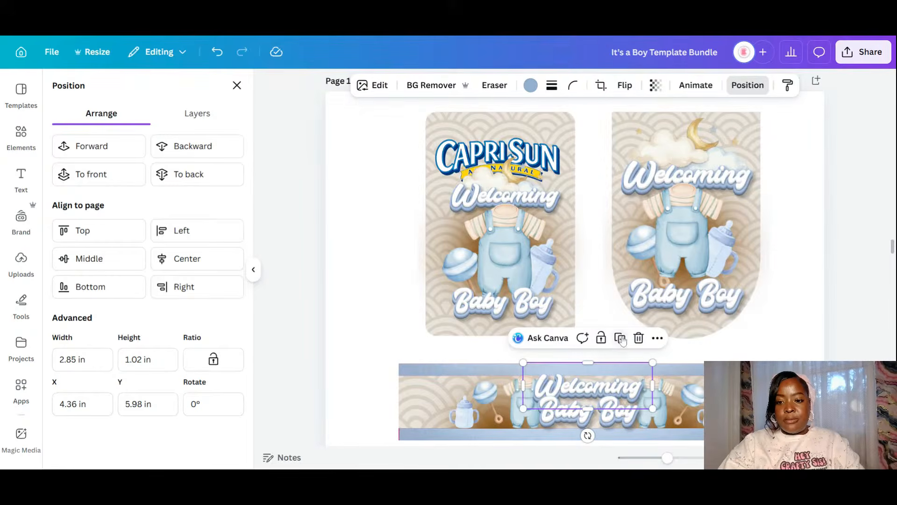
click(619, 337)
drag(599, 382, 587, 347)
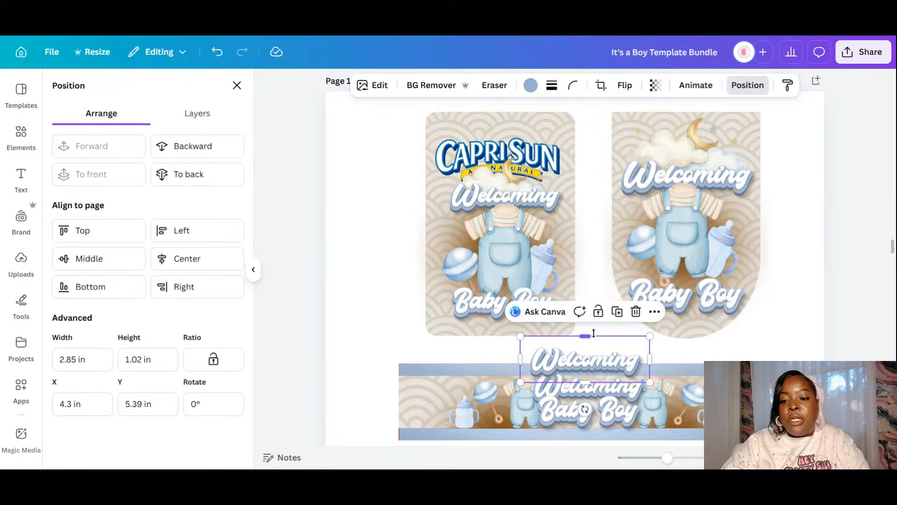
scroll(637, 337, down, 4)
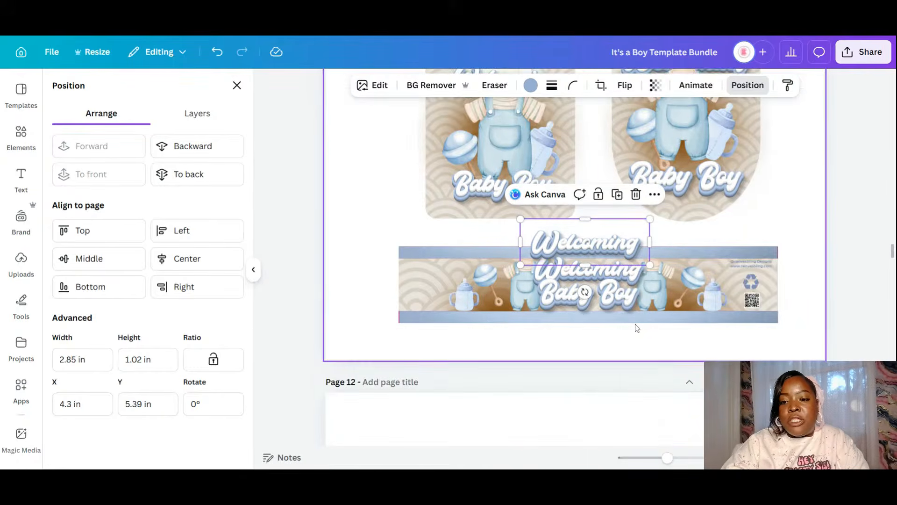
drag(625, 187, 617, 467)
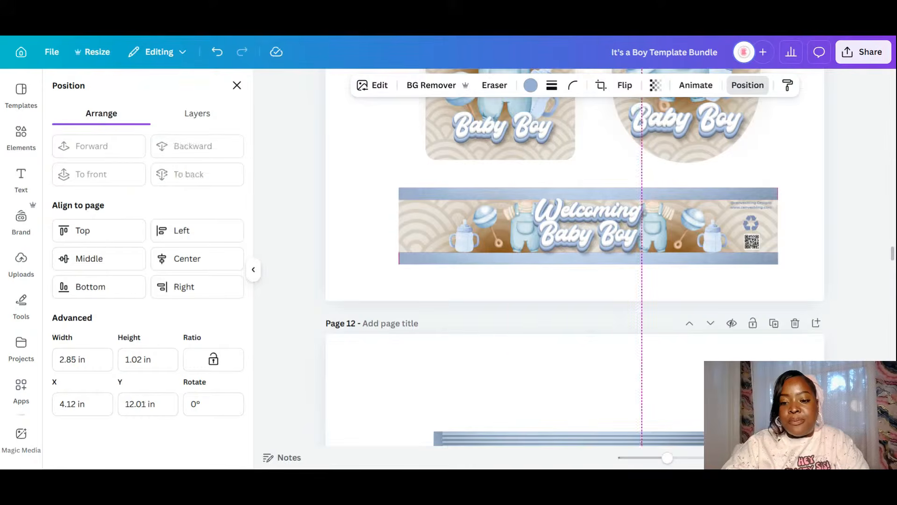
drag(604, 391, 619, 388)
scroll(619, 388, down, 3)
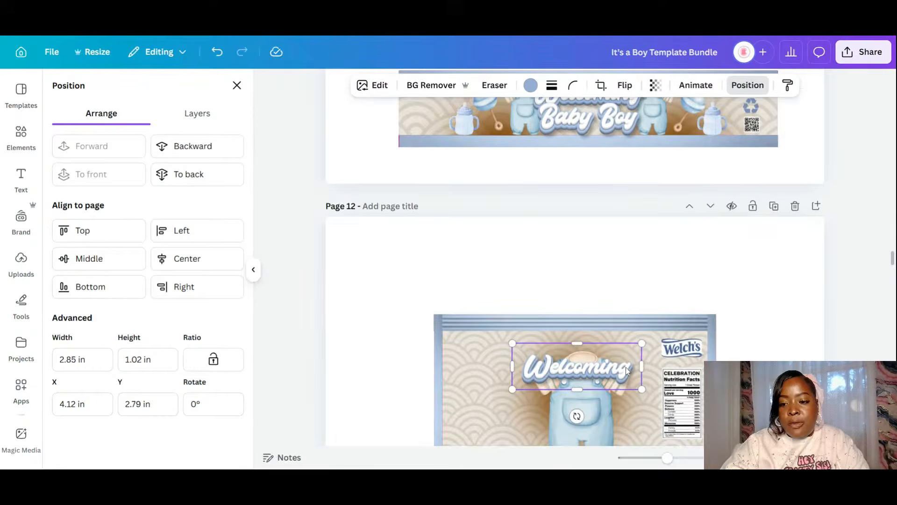
scroll(626, 370, down, 3)
drag(610, 247, 608, 224)
drag(639, 251, 647, 253)
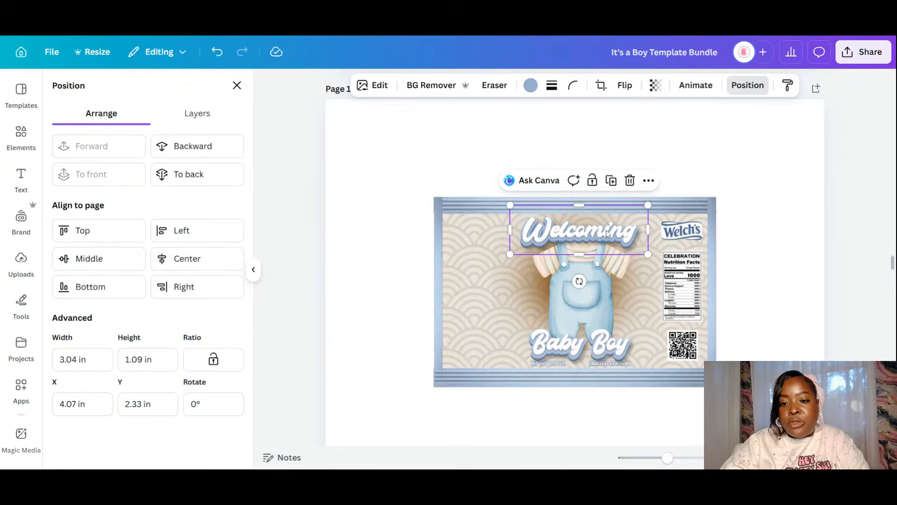
drag(604, 230, 607, 231)
- Send the Welcoming text four layers back behind the overalls and centre the overalls beneath it
click(204, 145)
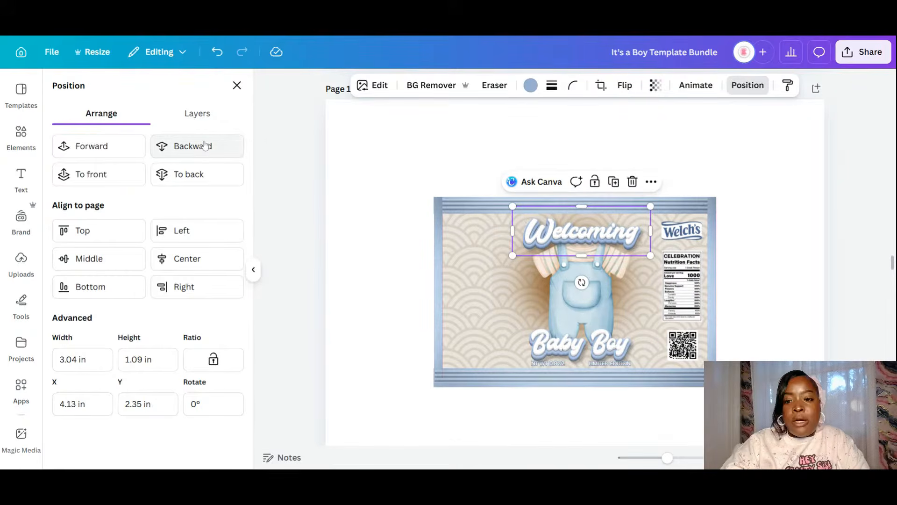
click(205, 146)
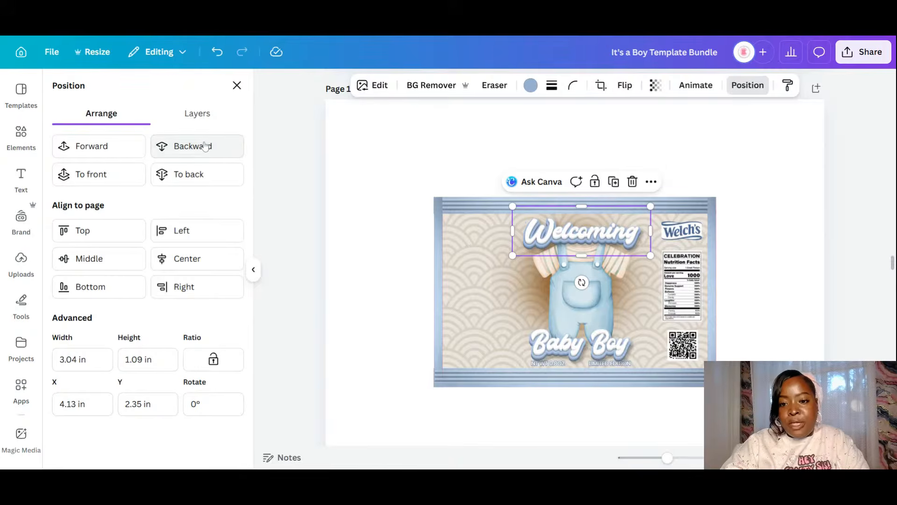
click(205, 145)
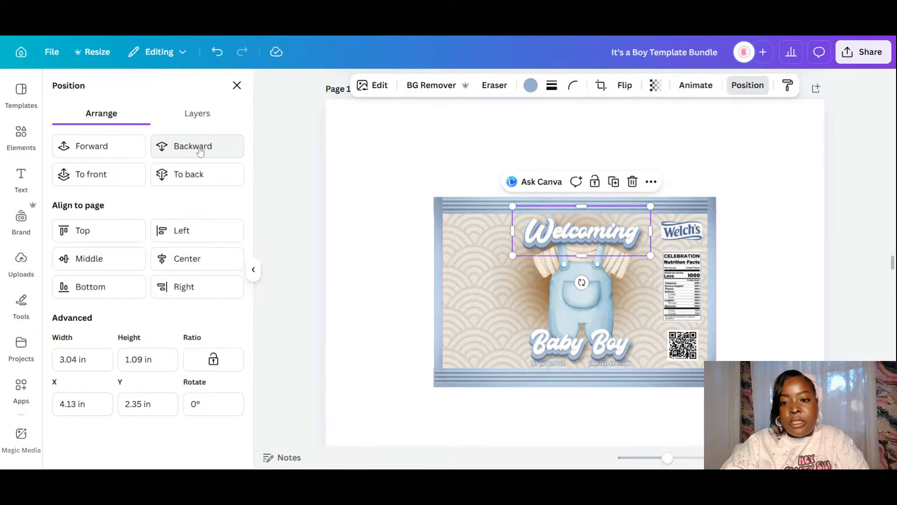
click(199, 151)
mouse_move(627, 225)
mouse_down()
mouse_move(621, 213)
mouse_move(628, 239)
mouse_up()
click(596, 298)
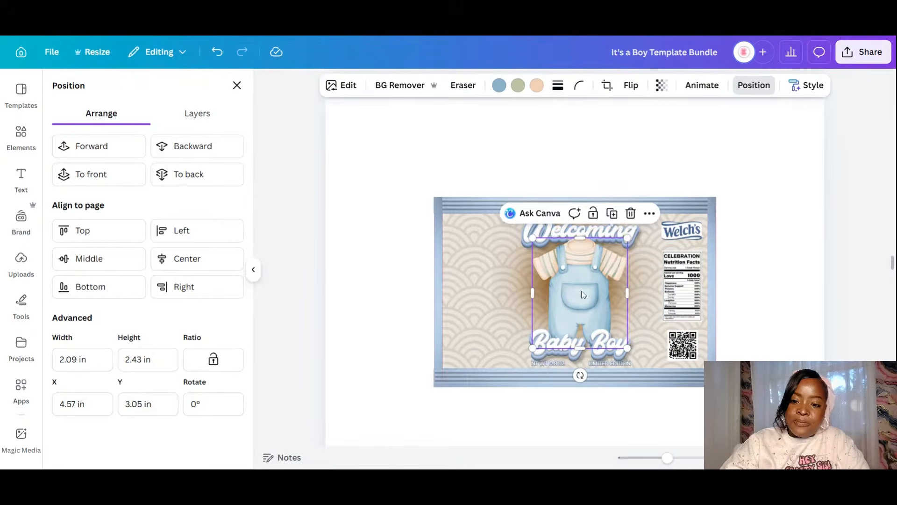
drag(586, 293, 589, 292)
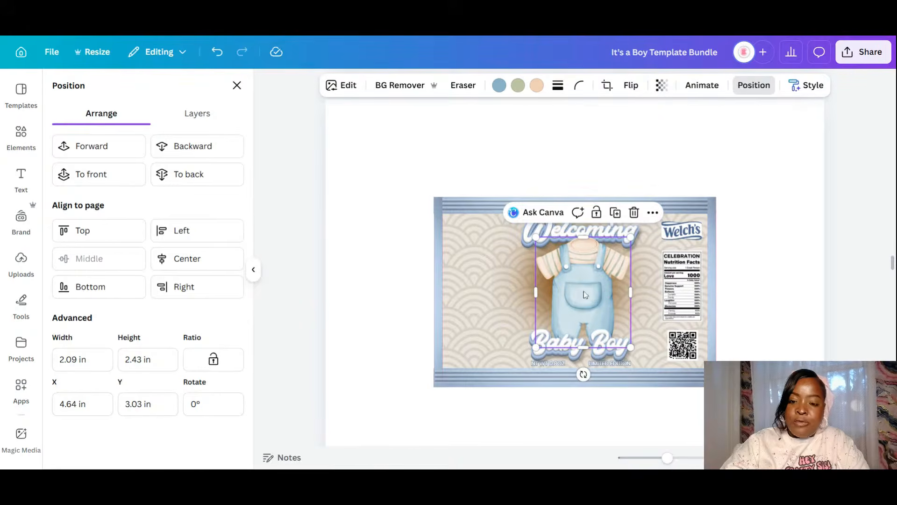
click(787, 338)
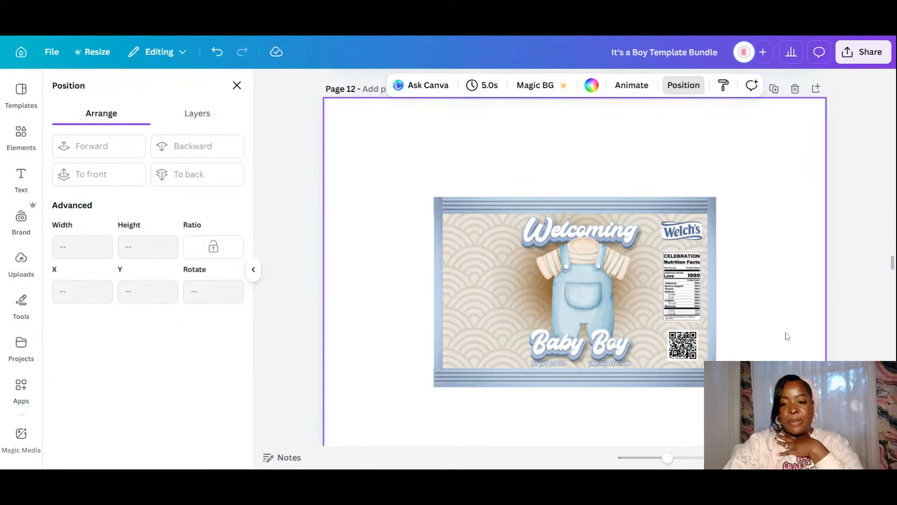
- Move the NT WT 0.8OZ text from the left side to just under the Welch's logo
scroll(638, 299, up, 5)
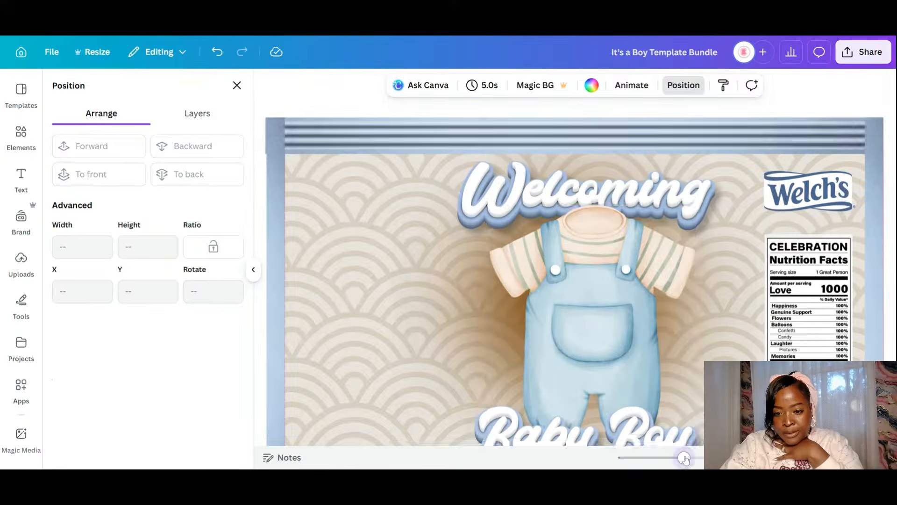
scroll(637, 295, down, 5)
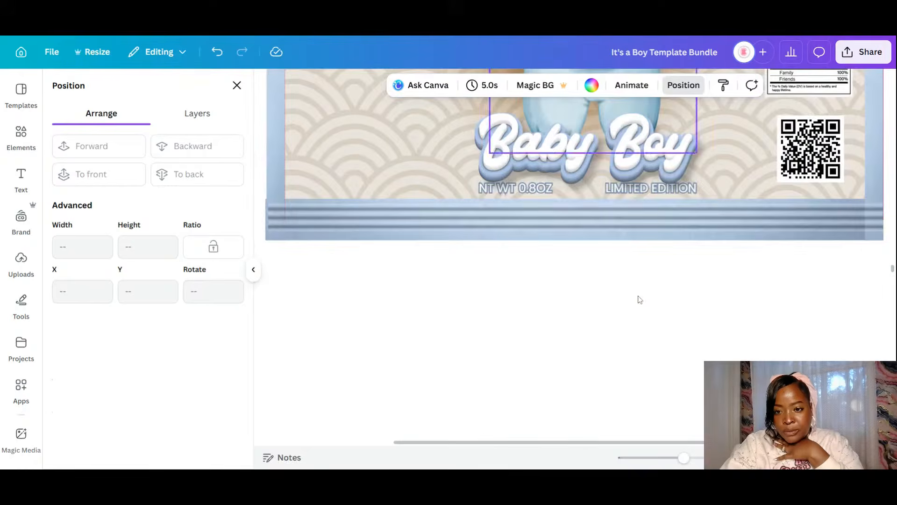
click(647, 192)
click(509, 195)
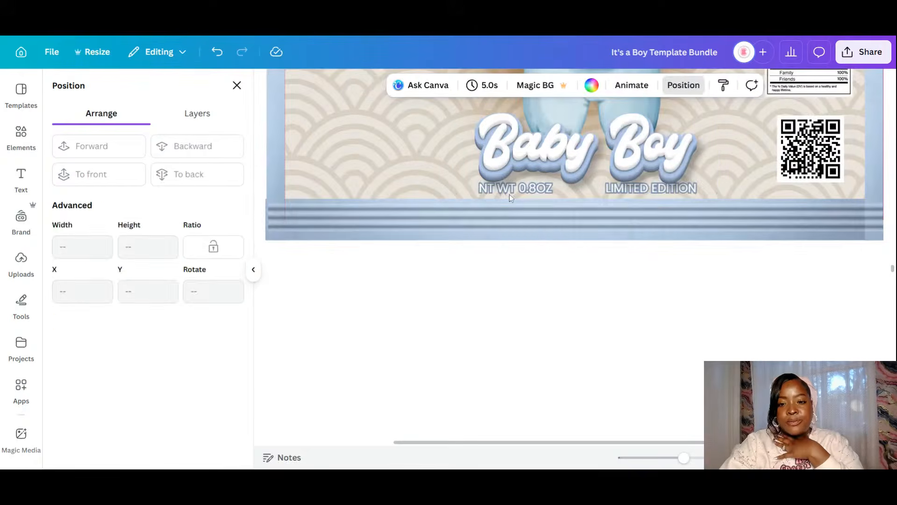
click(508, 188)
drag(551, 166, 549, 135)
click(532, 189)
click(489, 192)
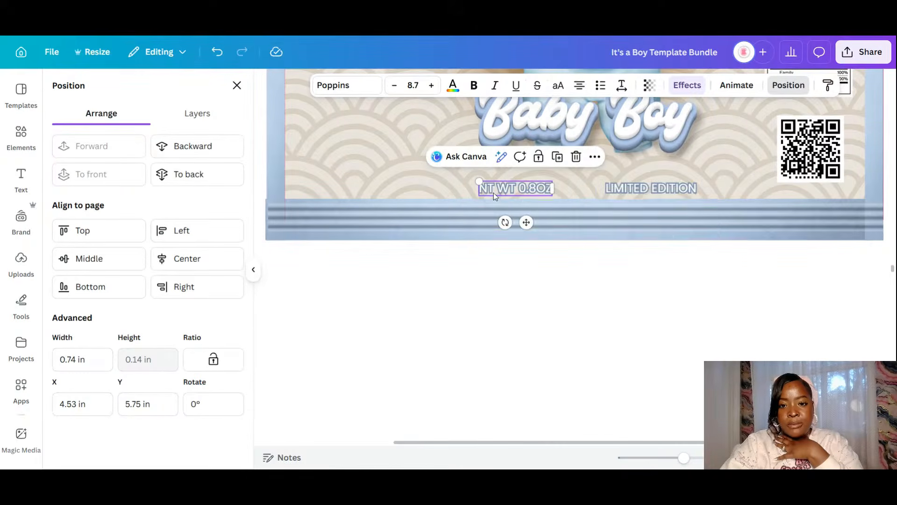
drag(525, 223, 813, 140)
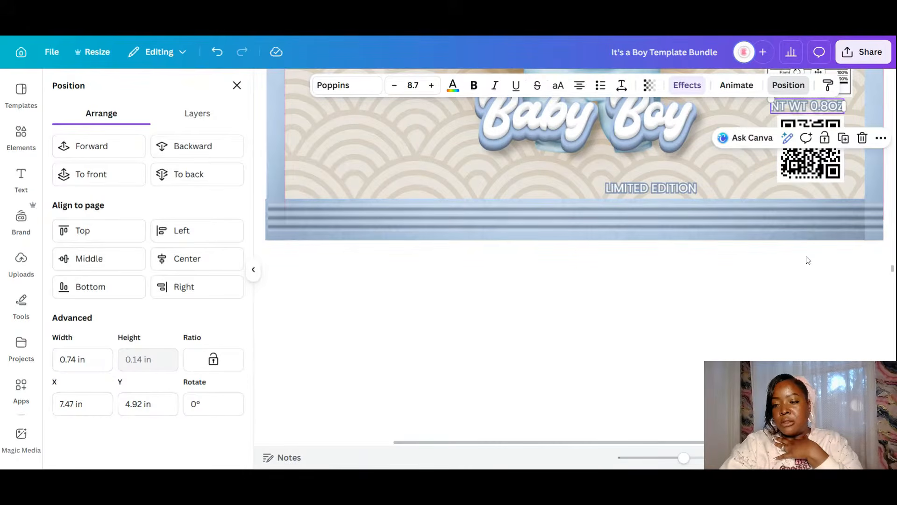
mouse_move(893, 270)
mouse_down()
mouse_move(893, 240)
mouse_move(893, 264)
mouse_up()
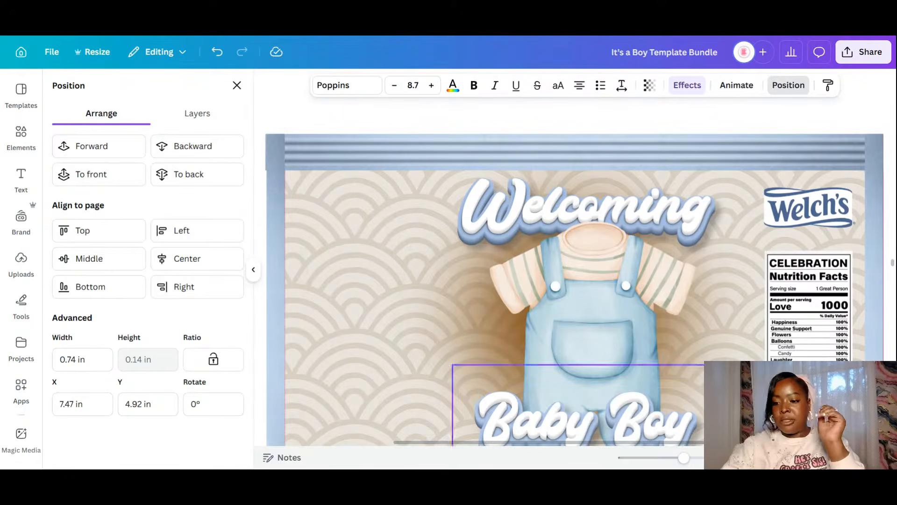
drag(817, 415, 818, 237)
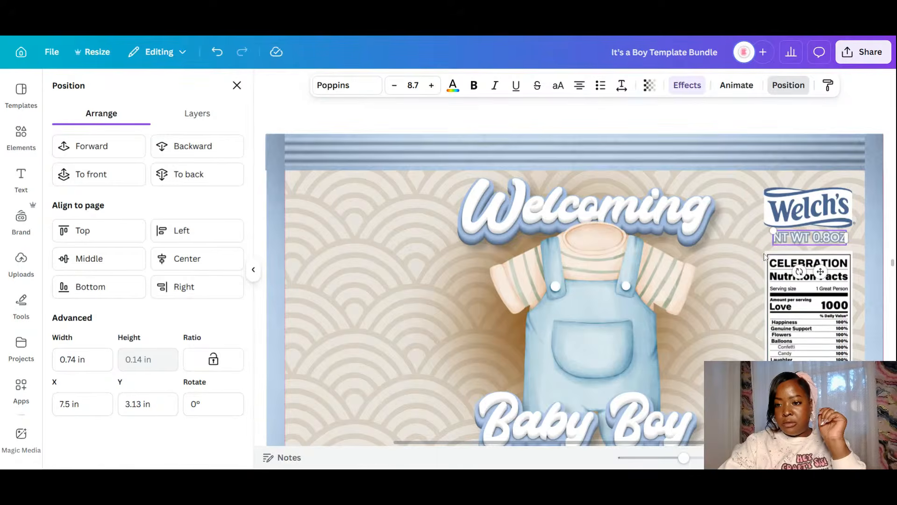
- Move the Baby Boy title back down and trim the bottom edge of its graphic
scroll(566, 319, down, 3)
scroll(565, 319, down, 3)
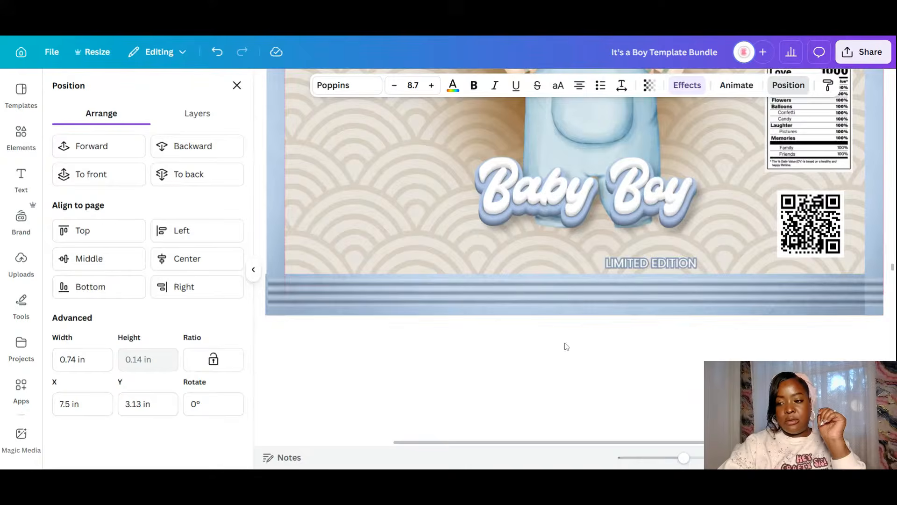
scroll(566, 347, down, 5)
scroll(566, 346, up, 5)
scroll(566, 346, down, 4)
scroll(566, 346, up, 4)
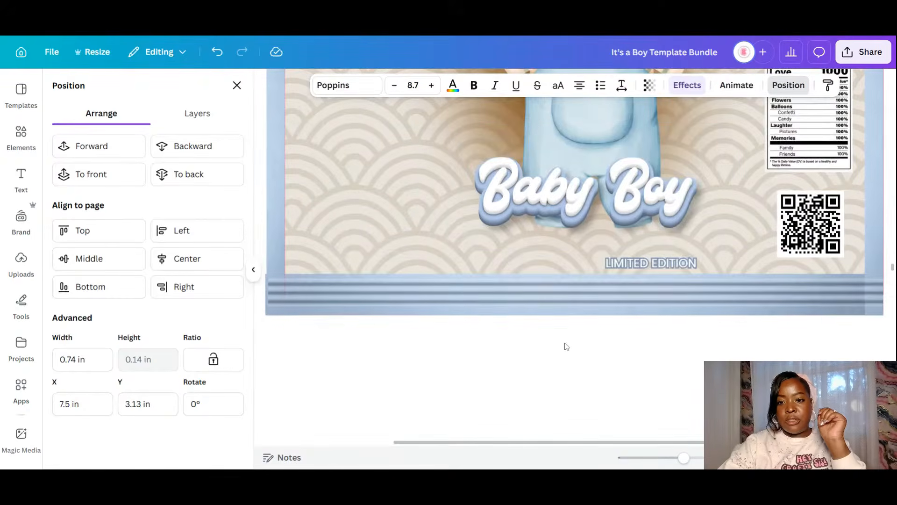
drag(665, 202, 670, 223)
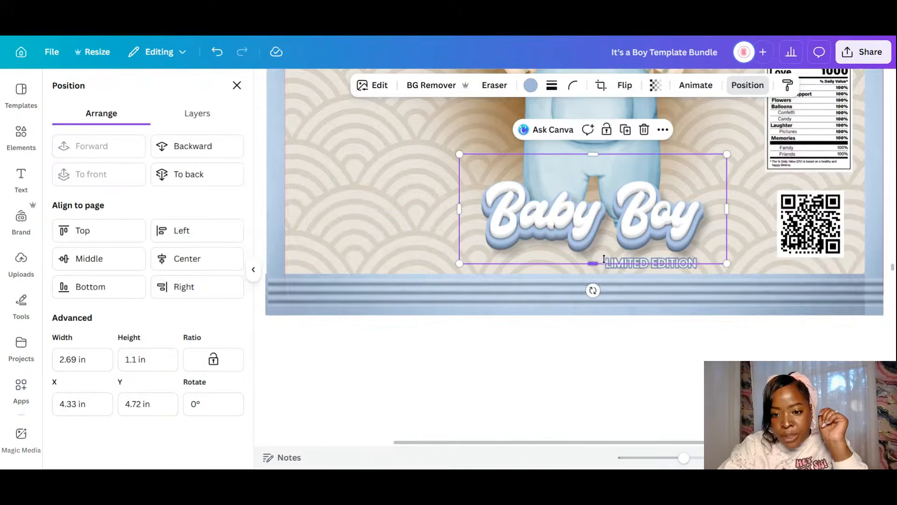
drag(596, 263, 596, 256)
- Enlarge the LIMITED EDITION text to 12.5 and centre it under Baby Boy
click(655, 265)
drag(655, 265, 598, 258)
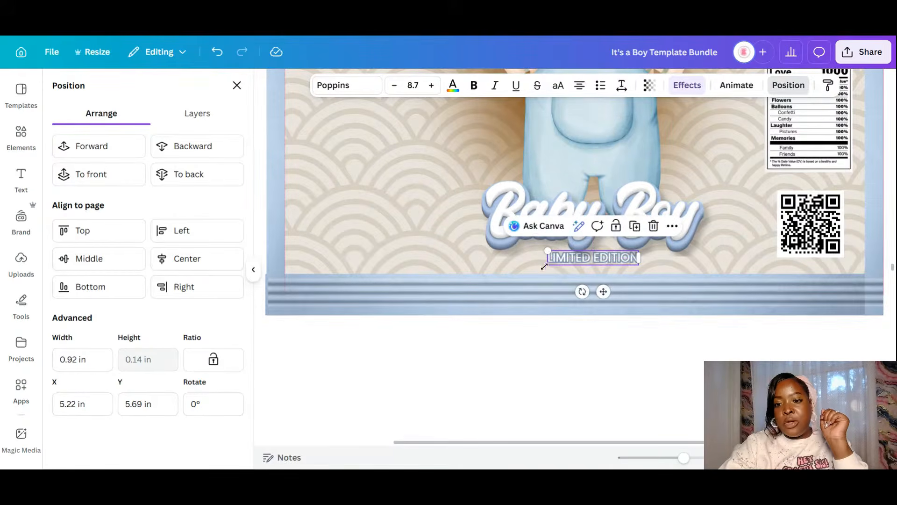
drag(548, 251, 508, 266)
drag(584, 293, 605, 299)
click(682, 372)
drag(684, 457, 675, 458)
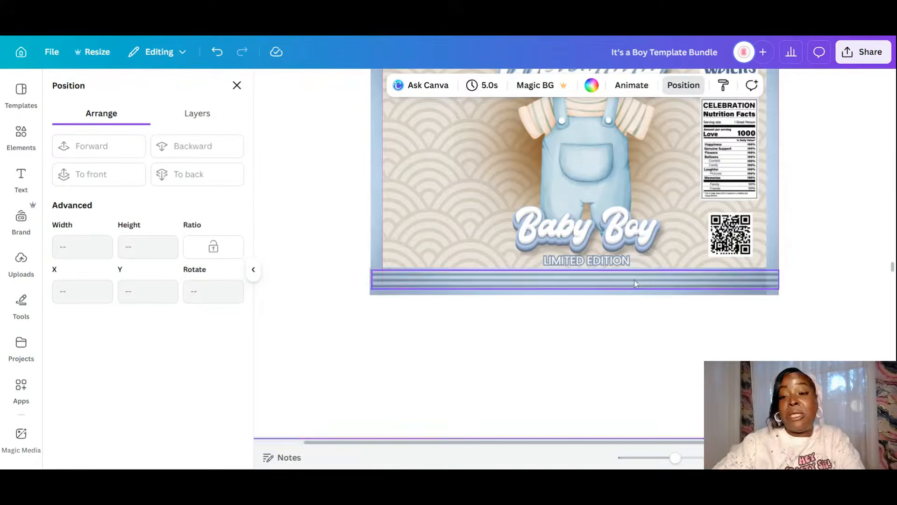
- Add the recently used blue balloon bunch, shrink it, and place it over the overalls' left side
scroll(632, 280, up, 2)
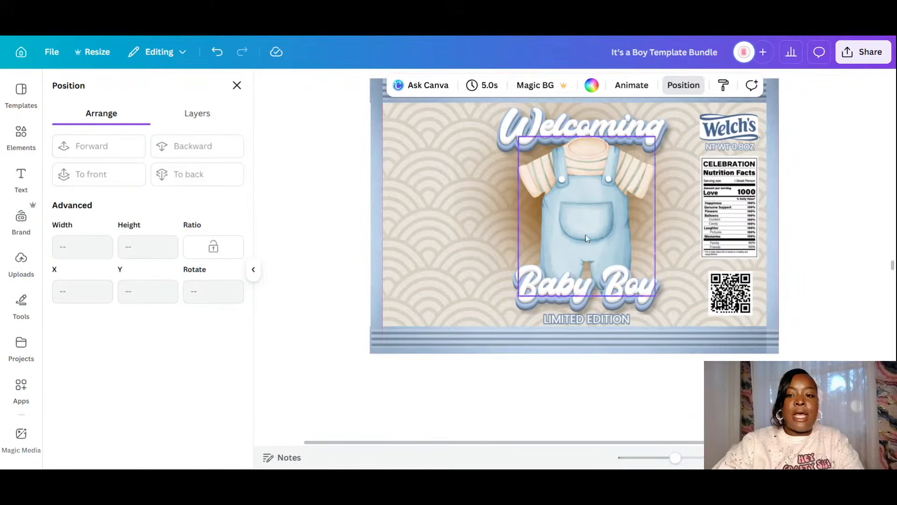
click(34, 142)
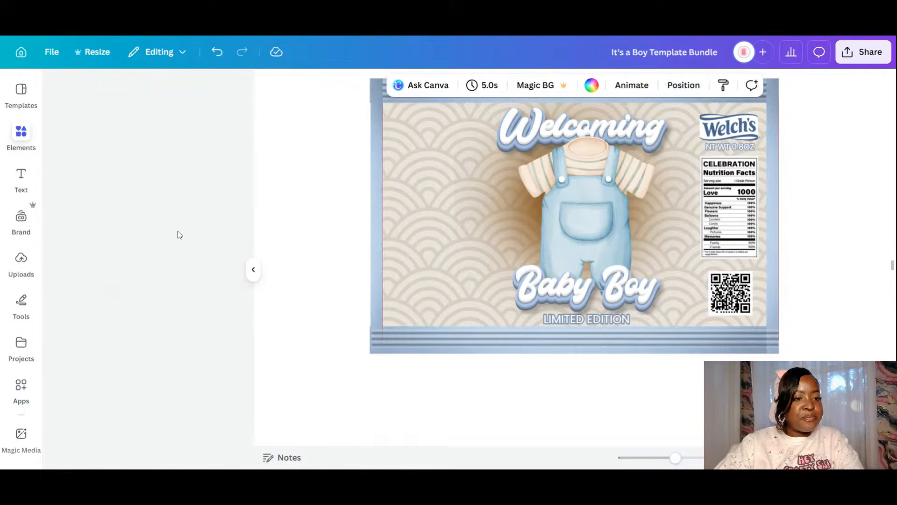
click(226, 260)
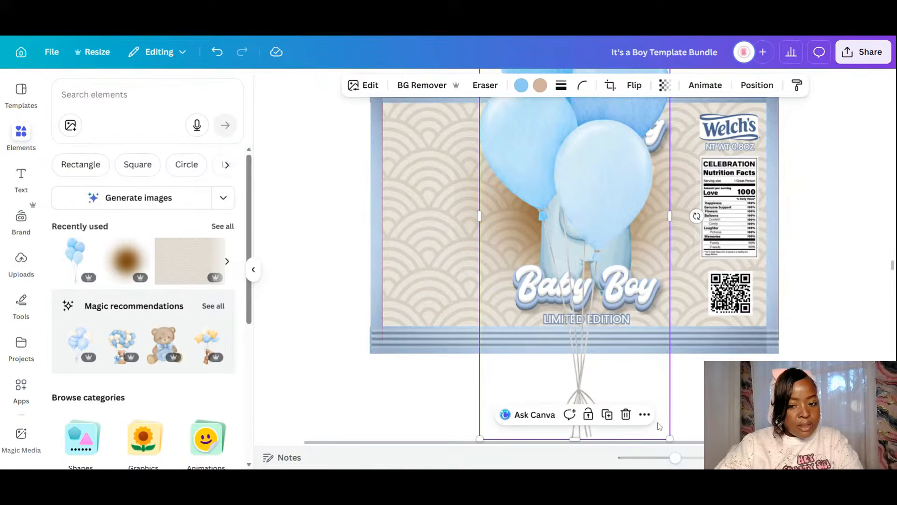
scroll(641, 366, left, 2)
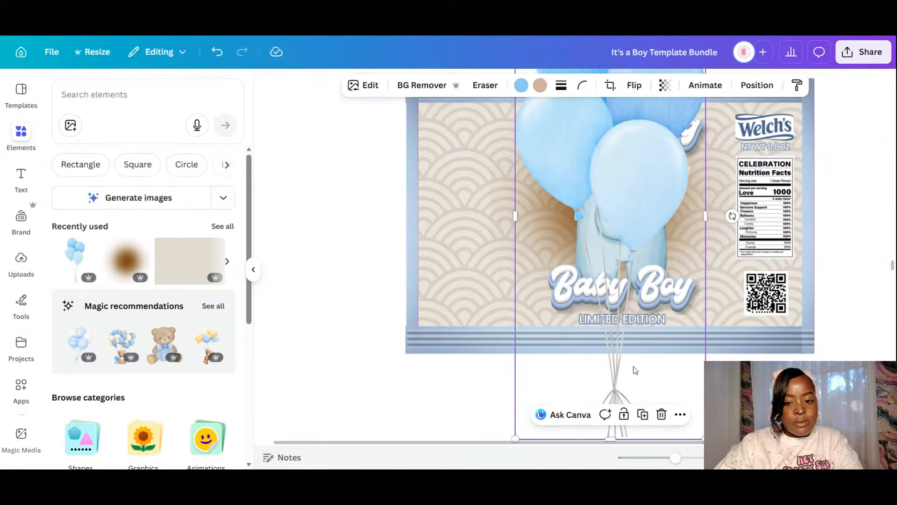
drag(515, 439, 613, 211)
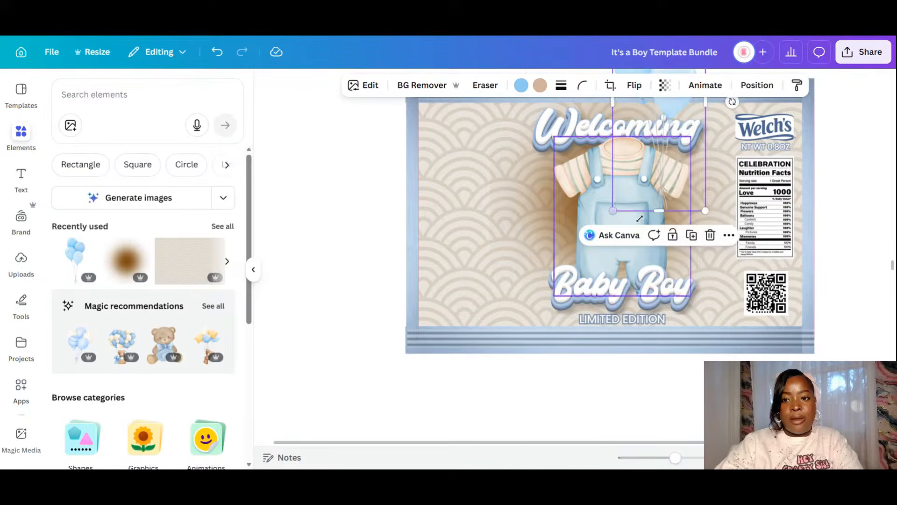
drag(651, 162, 577, 266)
drag(504, 125, 512, 151)
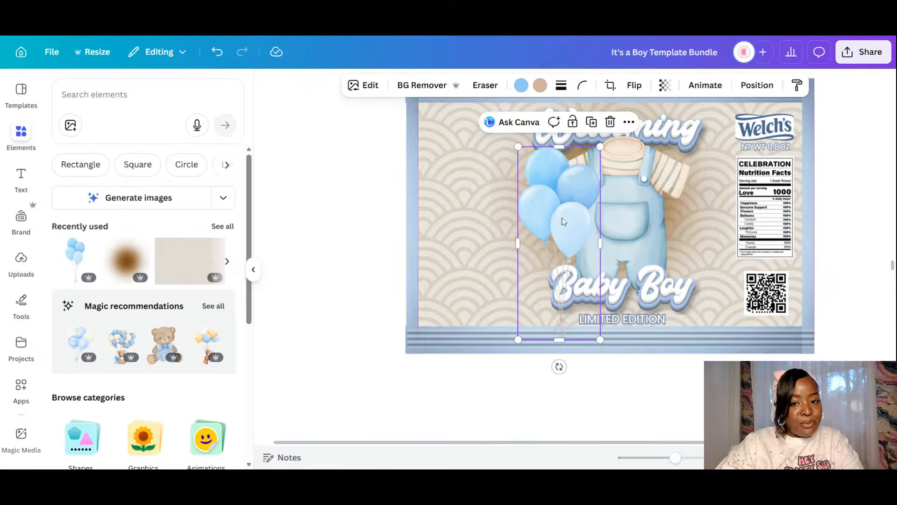
drag(563, 221, 557, 221)
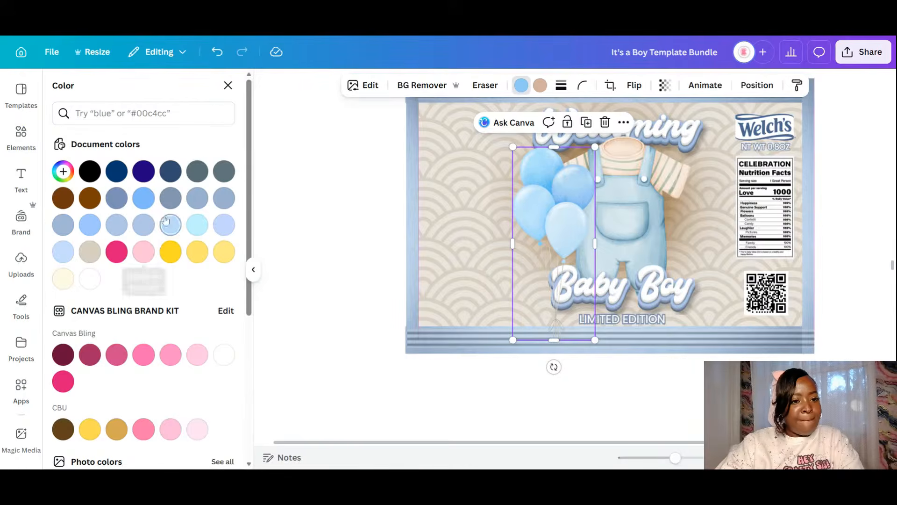
- Send the balloons behind the Baby Boy text and the overalls, nudging them slightly right
click(197, 198)
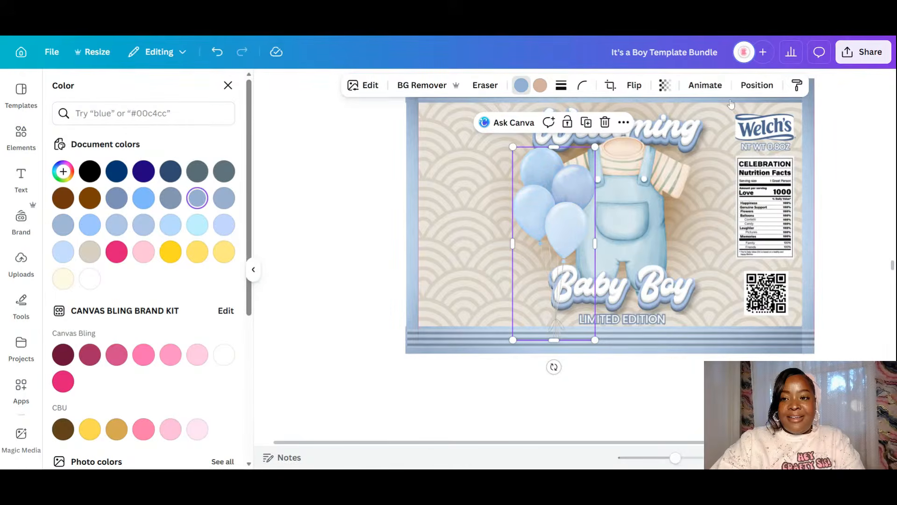
click(755, 85)
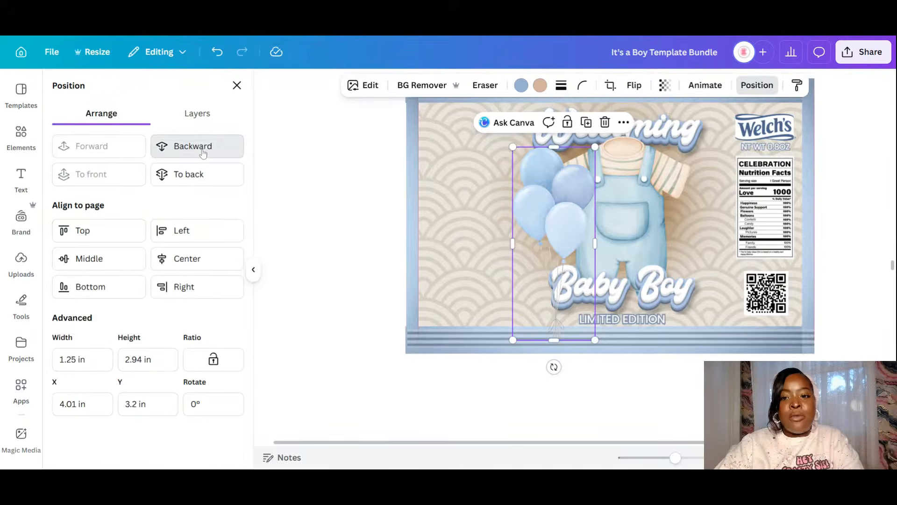
click(203, 153)
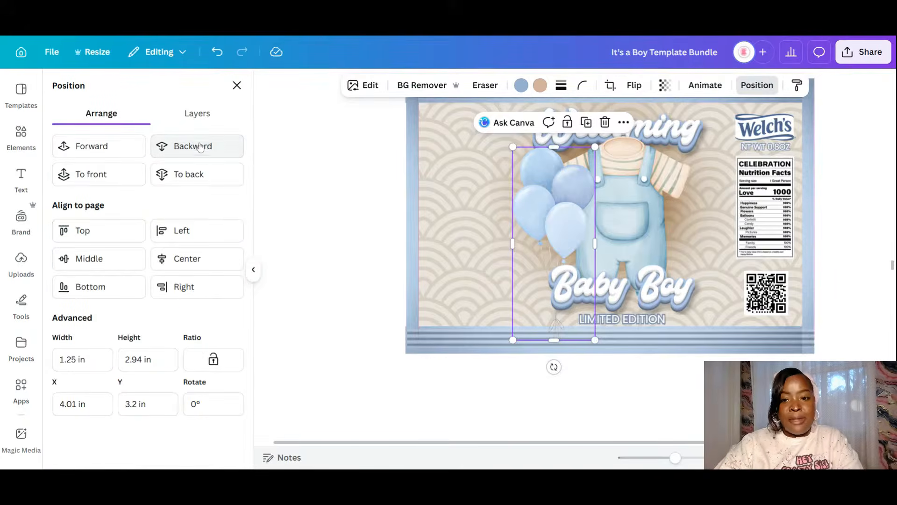
click(202, 147)
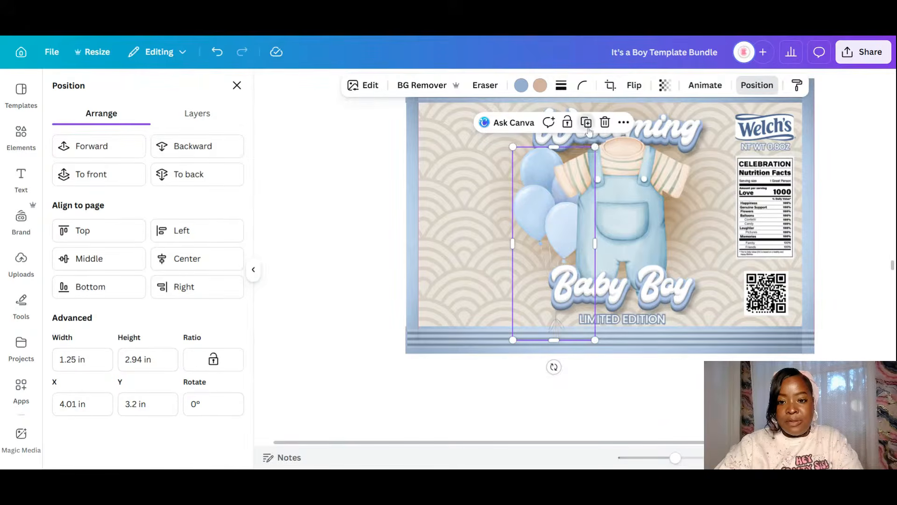
drag(542, 209, 716, 199)
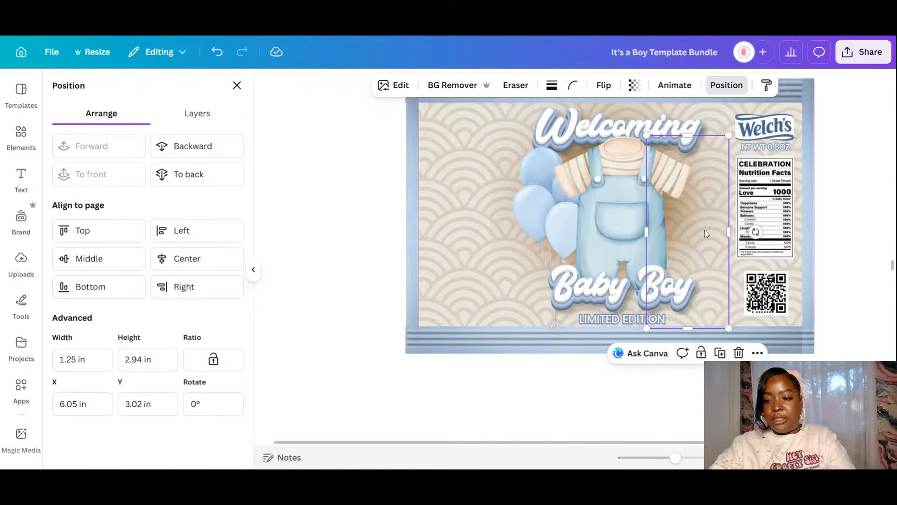
key(Escape)
- Duplicate the balloon bunch, flip the copy to the right of the overalls, and layer it behind them
click(546, 184)
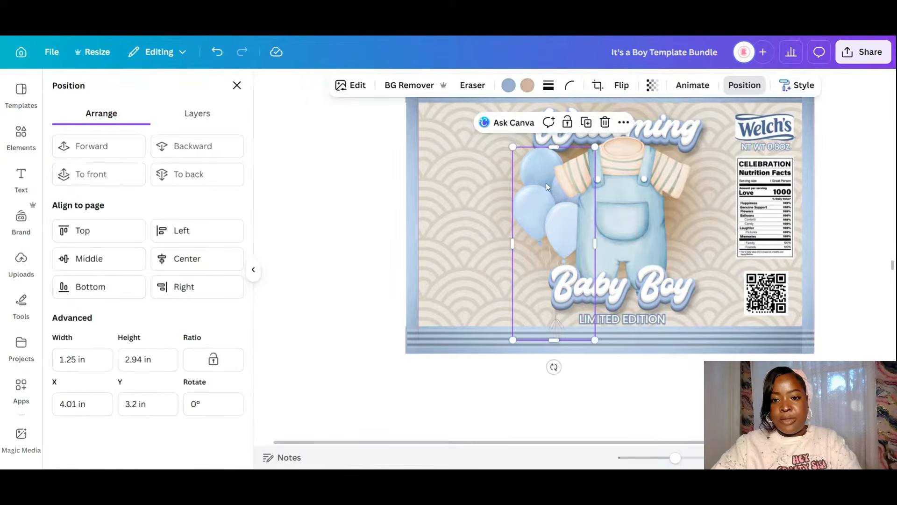
click(585, 122)
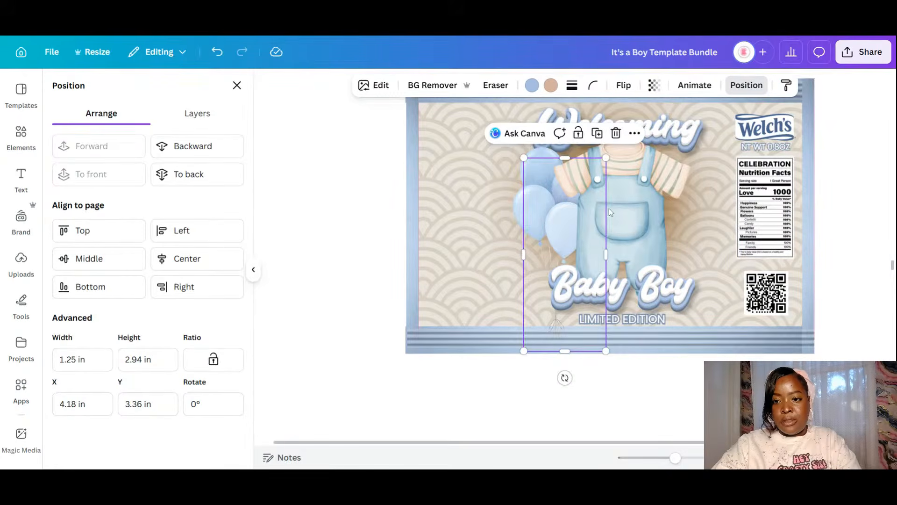
drag(554, 213, 687, 201)
click(634, 85)
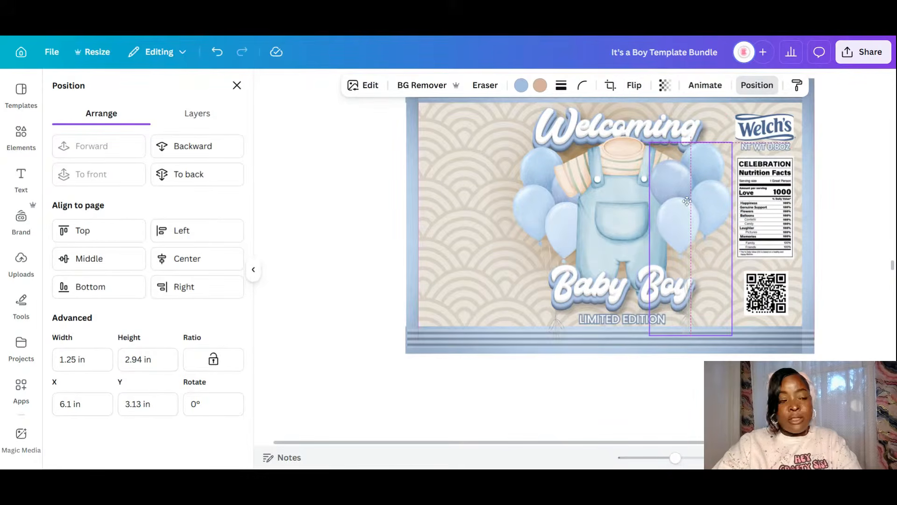
click(181, 150)
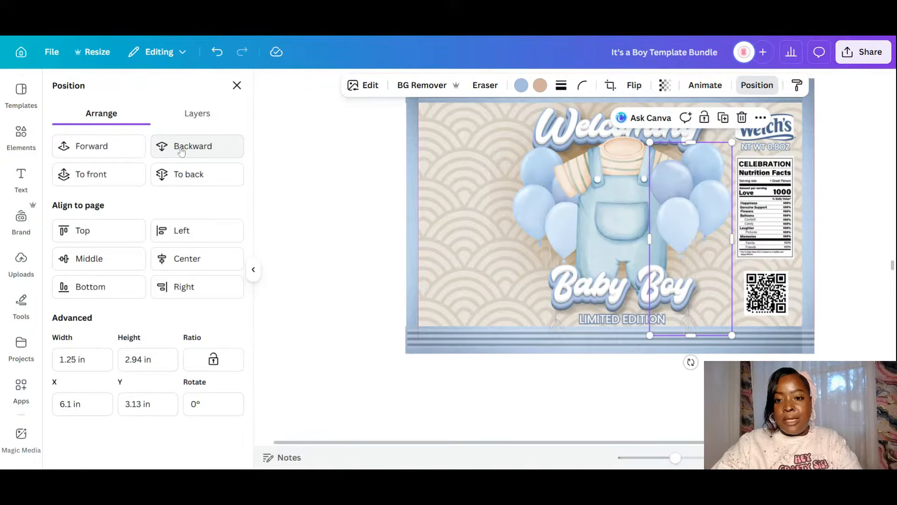
click(182, 150)
click(182, 151)
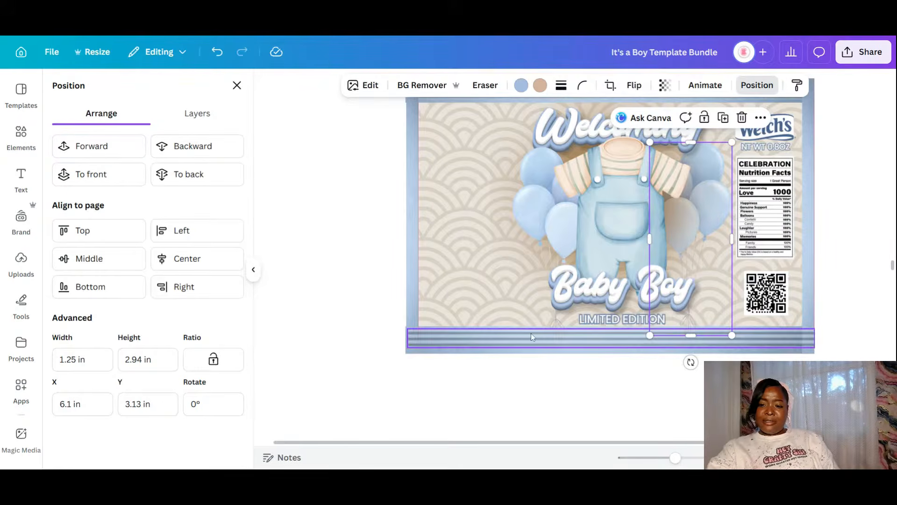
- Send the left balloon bunch back behind the overalls
drag(675, 457, 658, 457)
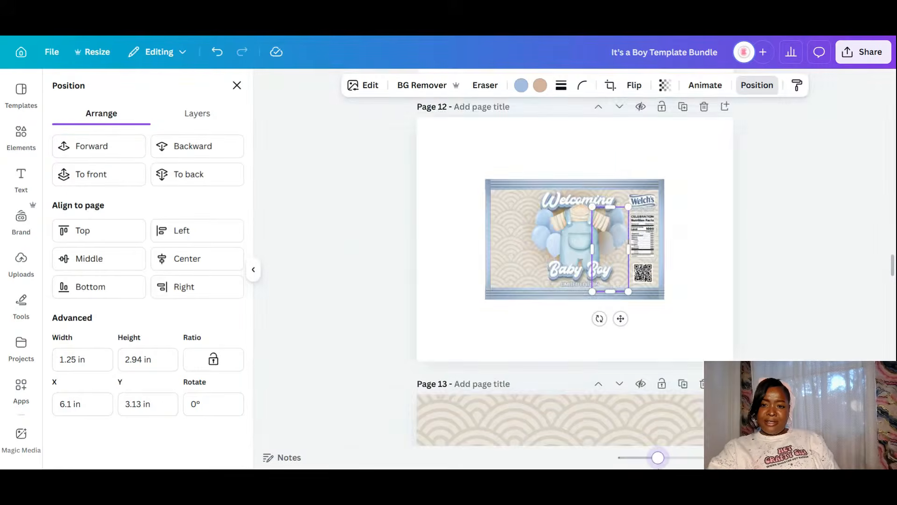
click(670, 463)
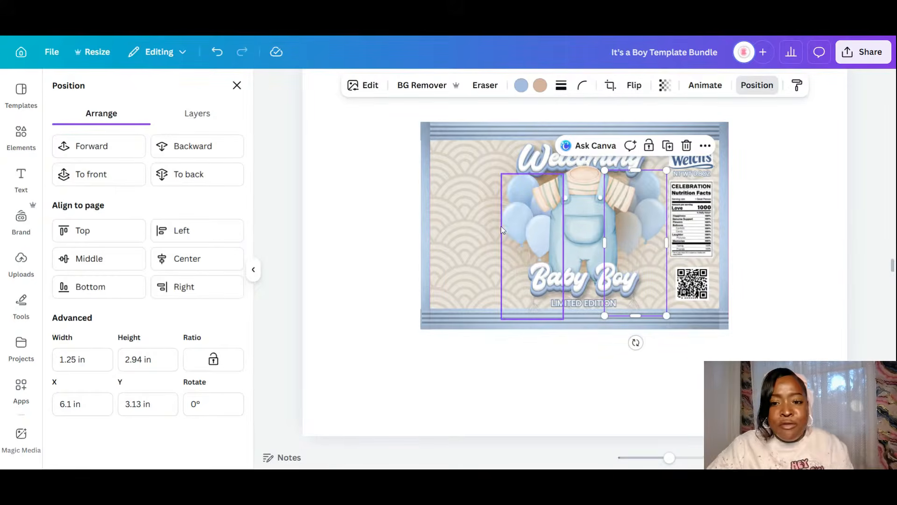
click(516, 226)
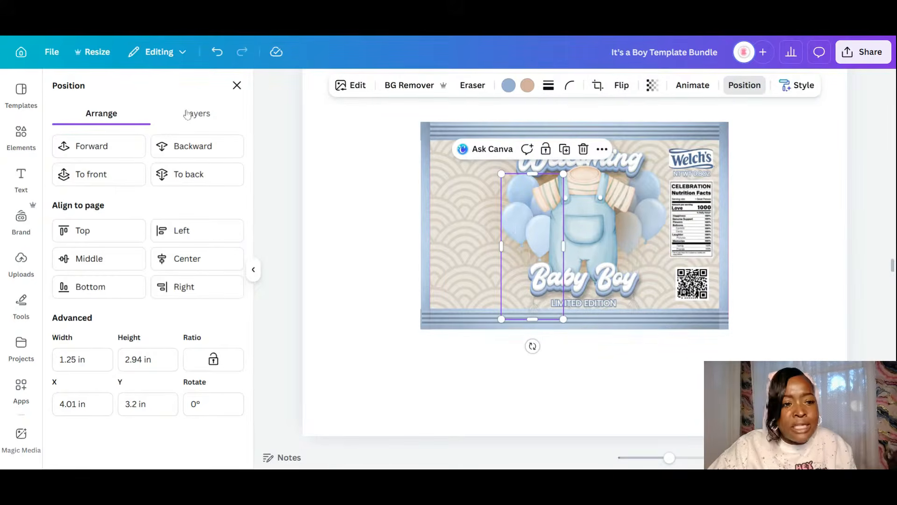
click(175, 151)
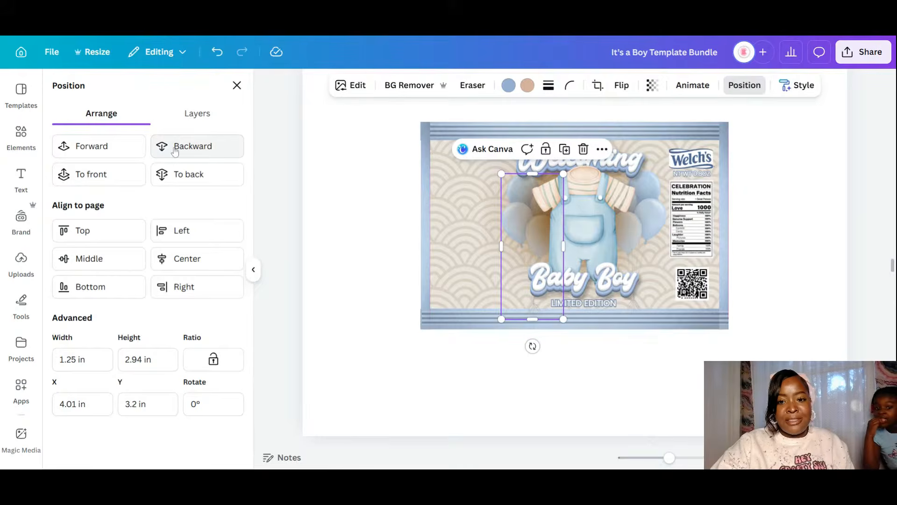
- Shrink the overalls image slightly and move it lower and left on the label
click(511, 232)
drag(511, 232, 517, 237)
drag(490, 308, 505, 293)
drag(646, 217, 639, 234)
click(737, 340)
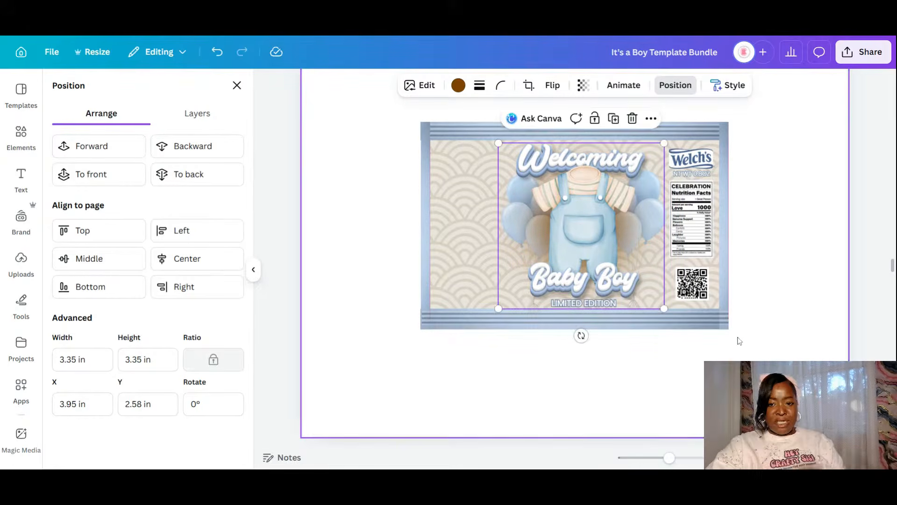
- Reposition the right balloon bunch and send it behind the Welcoming text
click(666, 225)
drag(641, 237, 590, 194)
click(193, 146)
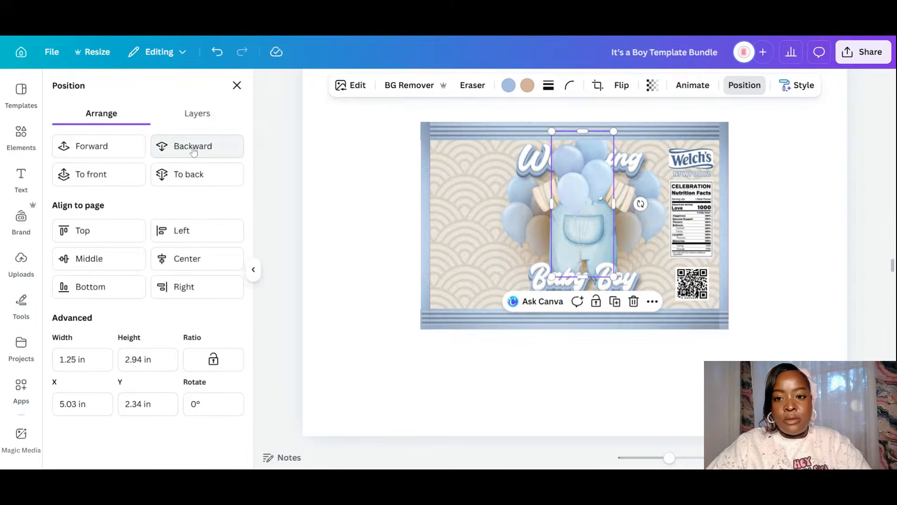
click(193, 147)
click(193, 147)
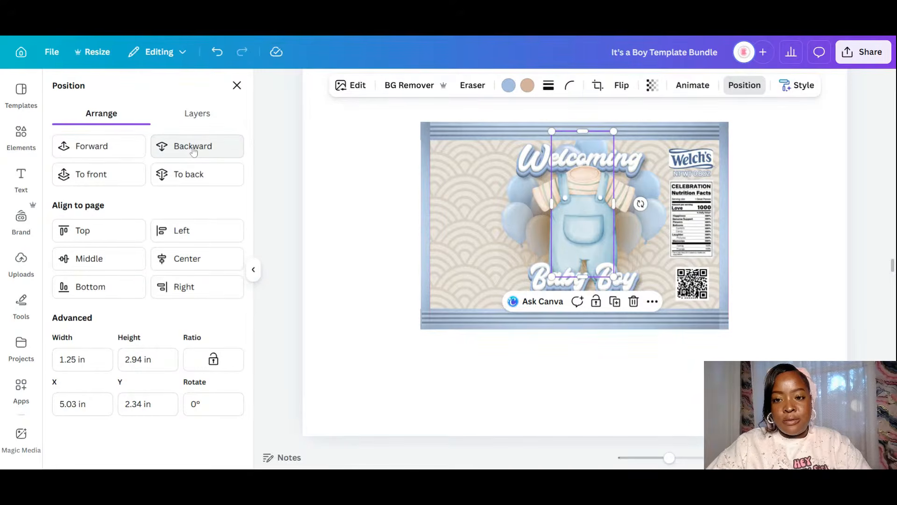
click(738, 353)
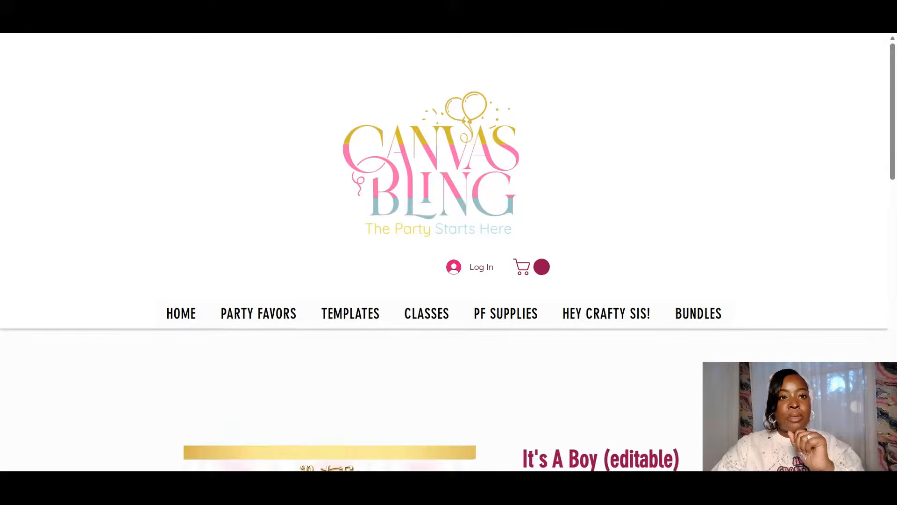
- Scroll the Canvas Bling shop down to the It's A Boy (editable) listing
scroll(414, 278, down, 5)
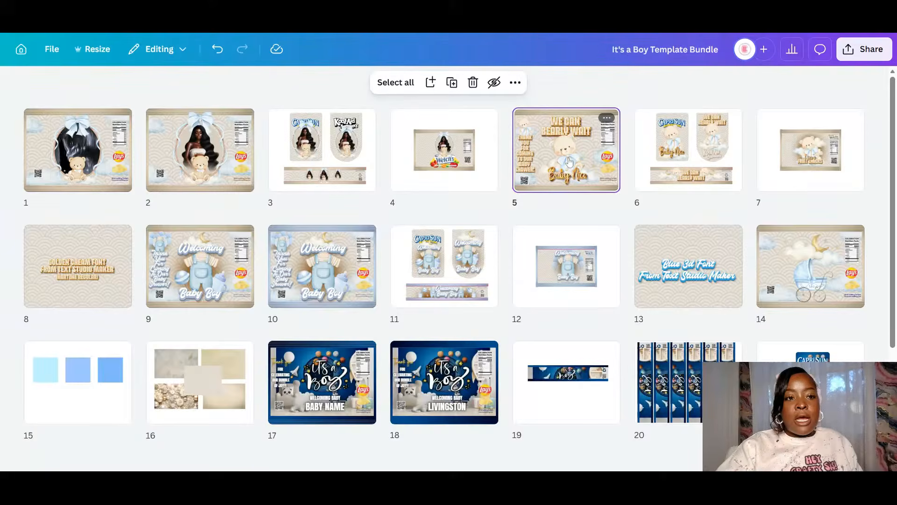
- Move the three bear designs, including the bear Welch's label, to pages 1–3
drag(569, 161, 17, 154)
drag(696, 156, 136, 148)
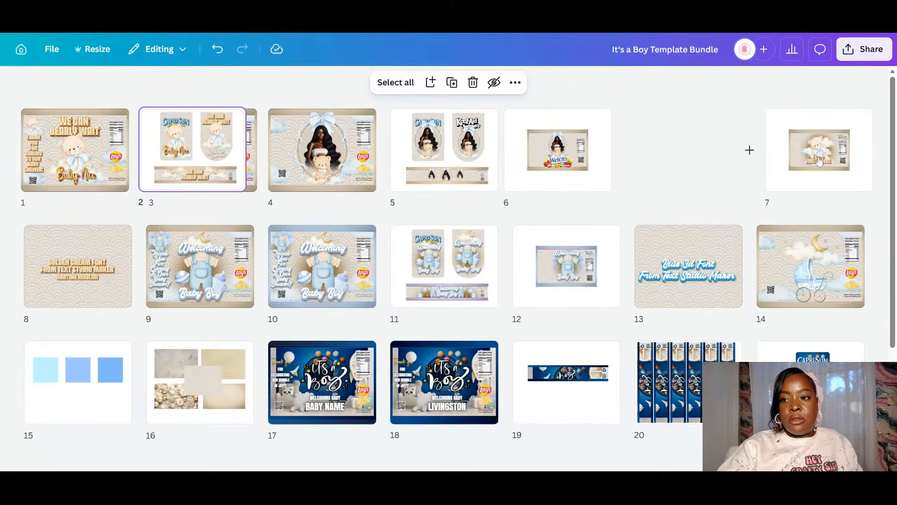
drag(818, 161, 292, 178)
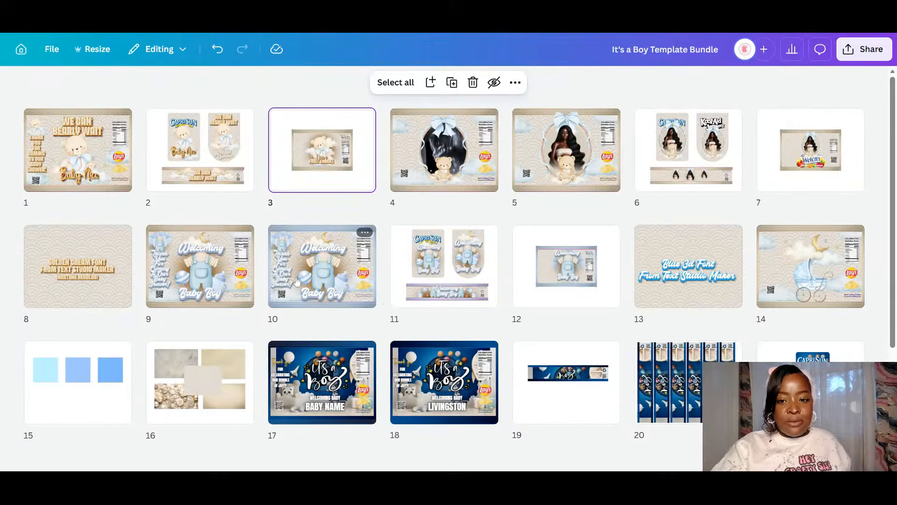
- Move the Welcoming Baby Boy pages 9–13 so they follow page 3
click(297, 281)
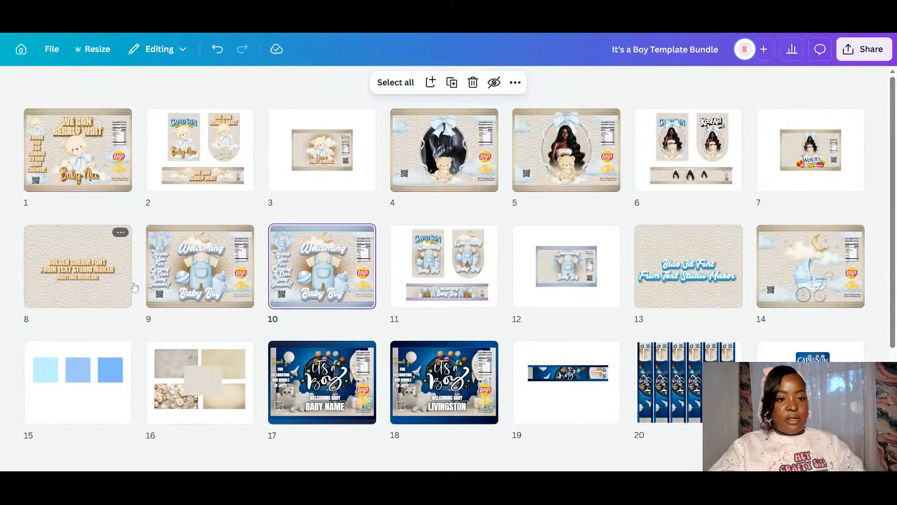
click(154, 286)
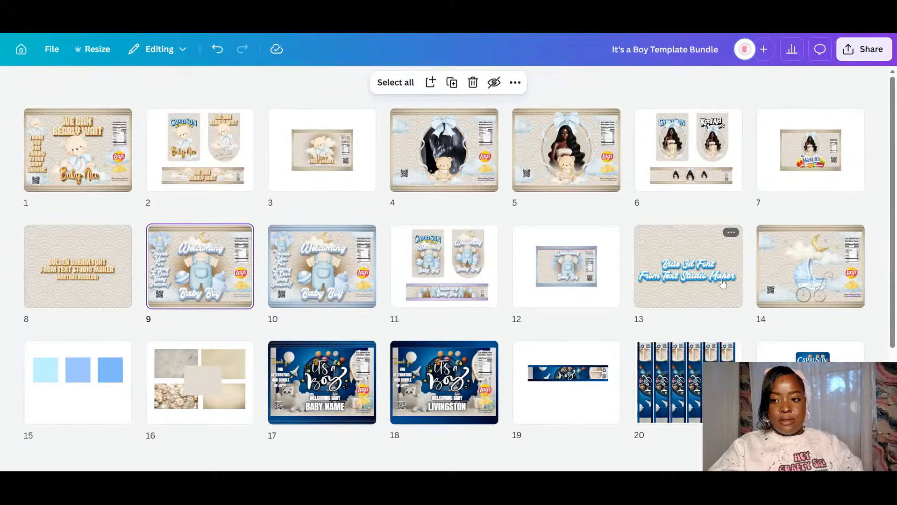
shift+click(719, 284)
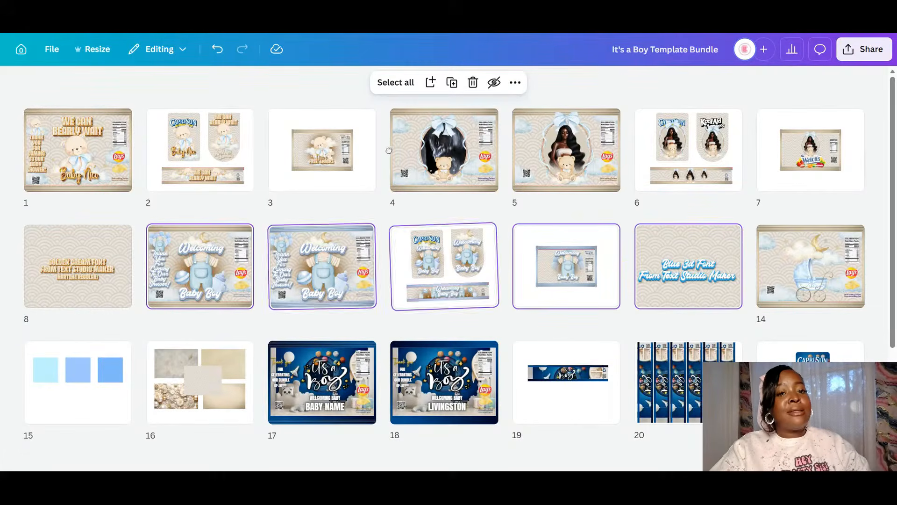
drag(333, 262, 388, 148)
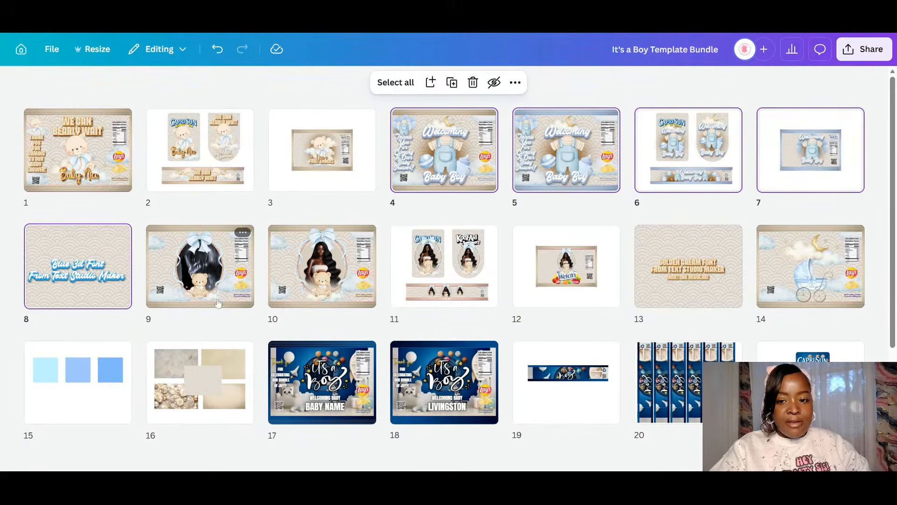
- On page 9, move the teddy-bear wreath aside, then unlock and delete the ultrasound photo
click(202, 269)
double_click(203, 269)
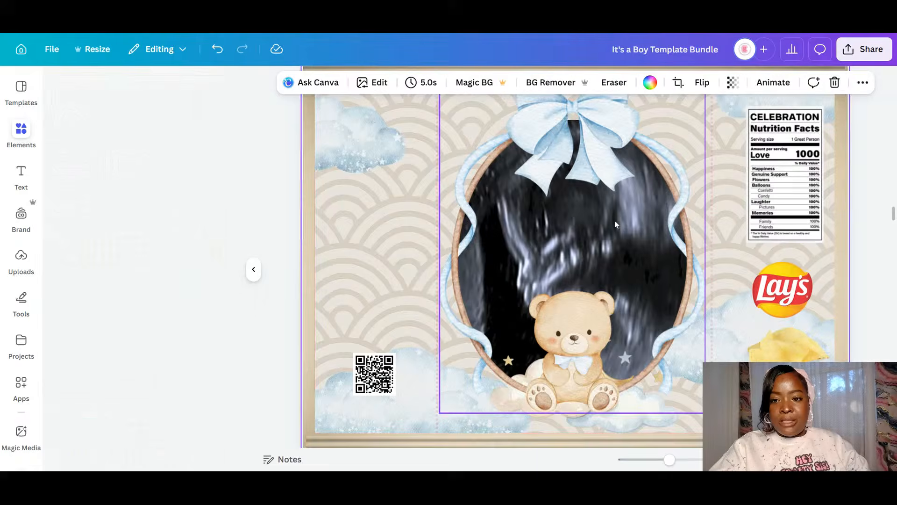
click(615, 220)
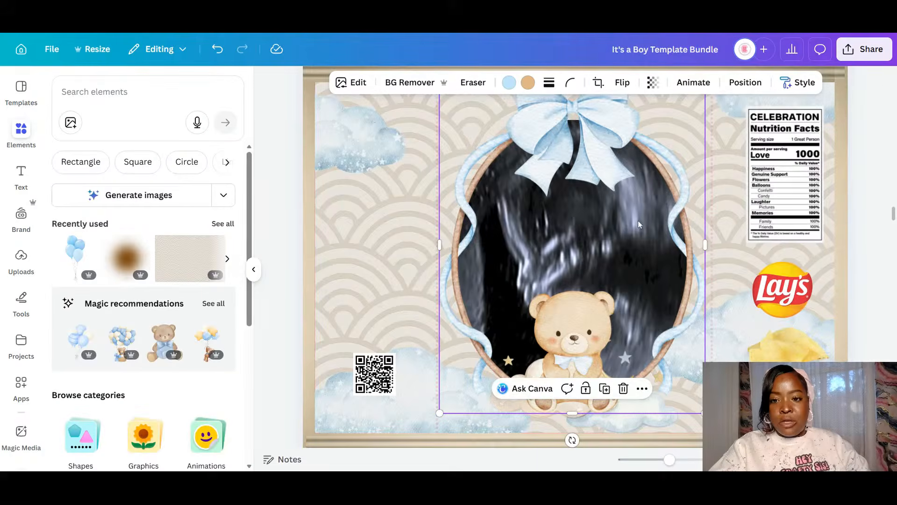
drag(625, 220, 494, 220)
click(631, 166)
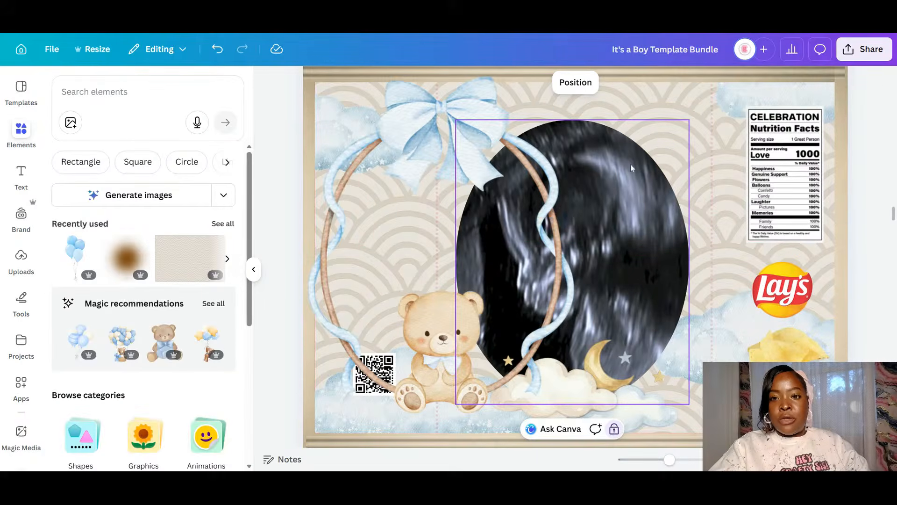
click(614, 428)
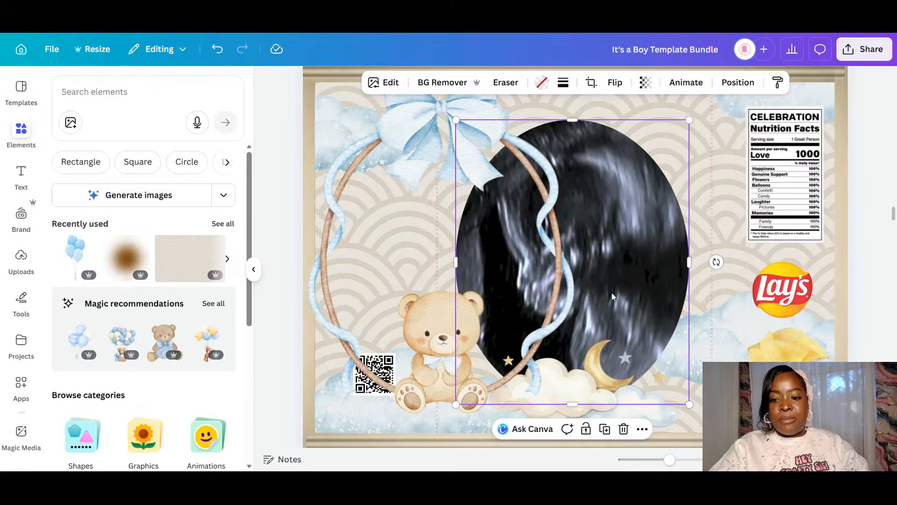
key(Delete)
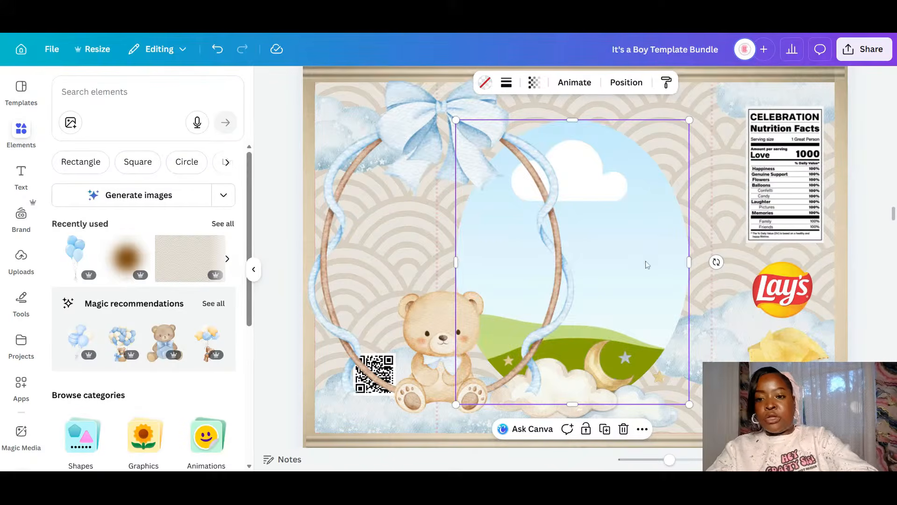
- Realign the wreath over the empty oval frame and return to the page overview
click(427, 254)
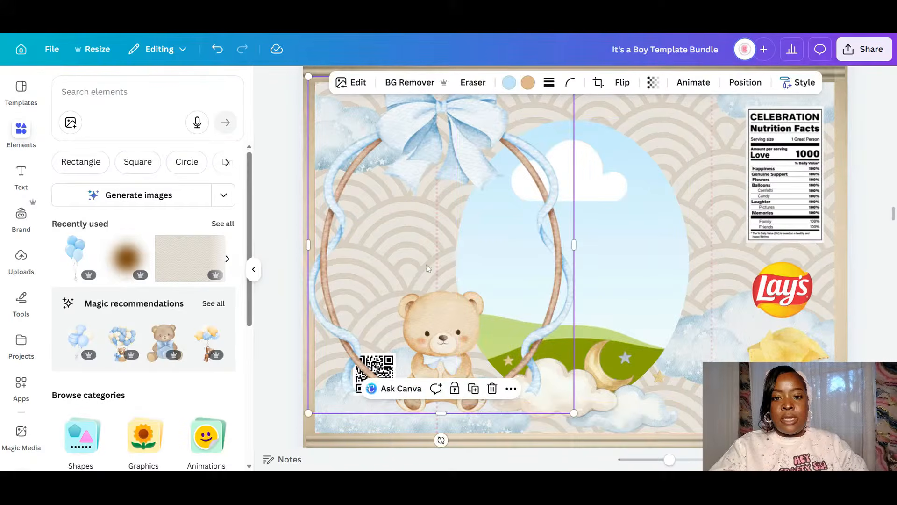
drag(427, 266, 369, 248)
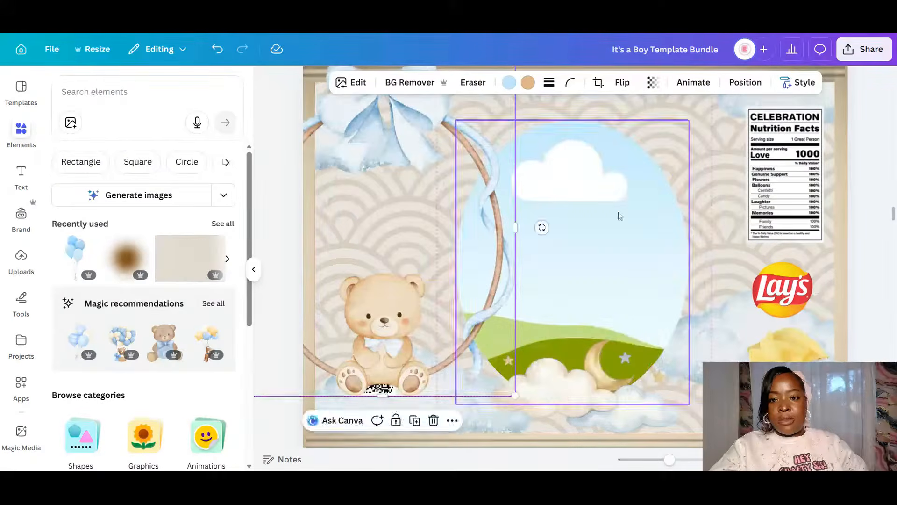
click(619, 215)
drag(587, 331, 573, 277)
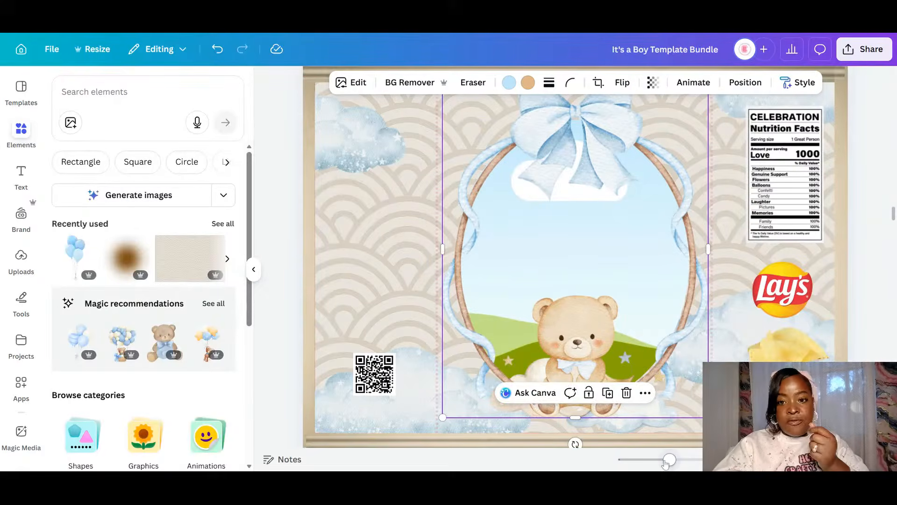
drag(667, 461, 656, 461)
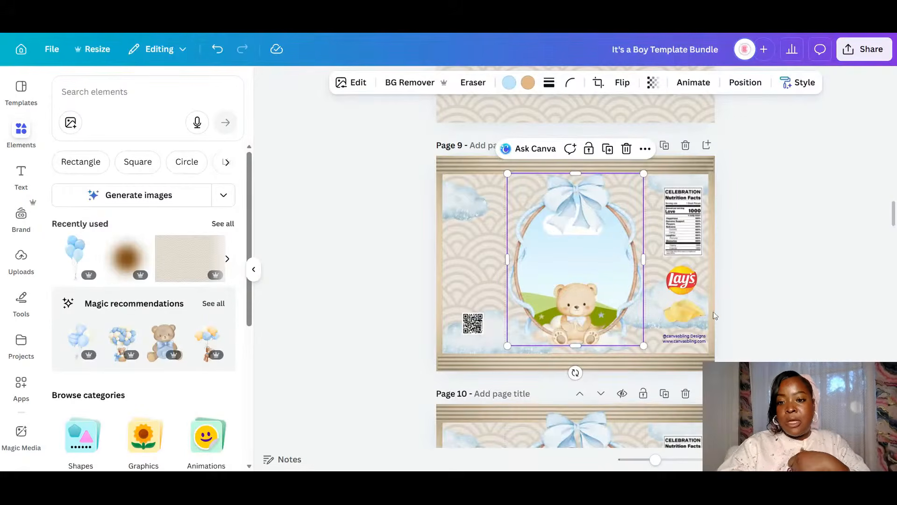
click(831, 459)
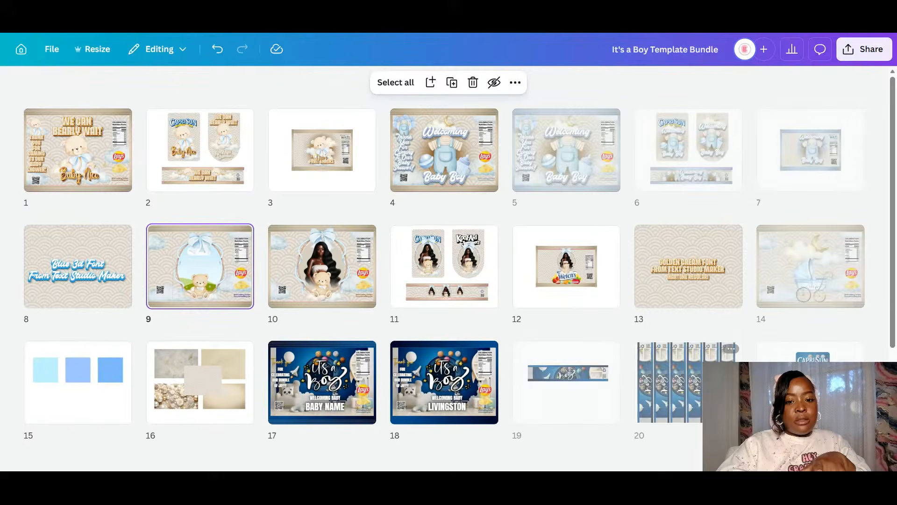
click(209, 156)
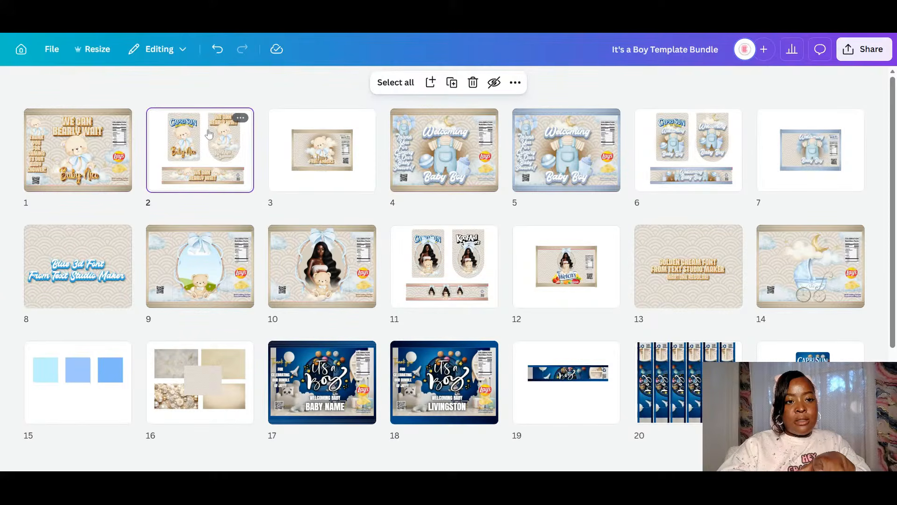
- Duplicate page 2, the Capri Sun and wrap print sheet, with Ctrl+D, then reopen the editor
click(240, 118)
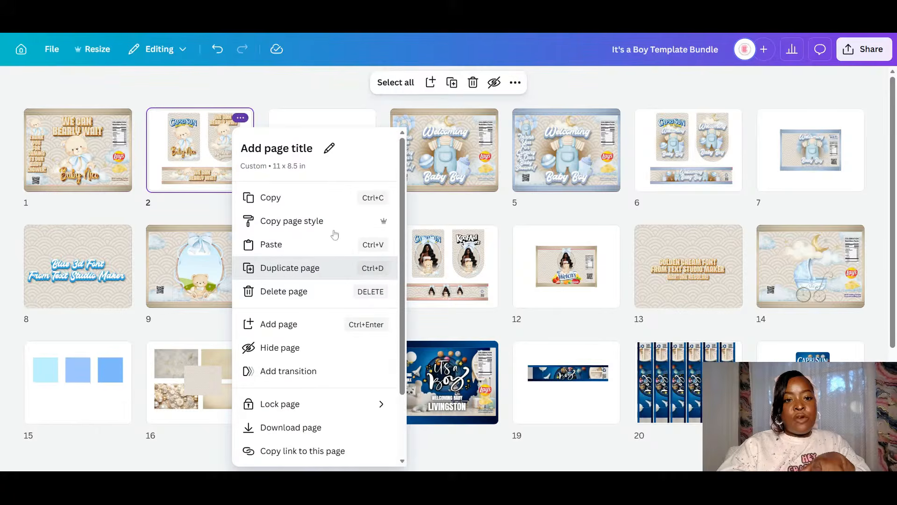
key(ctrl+d)
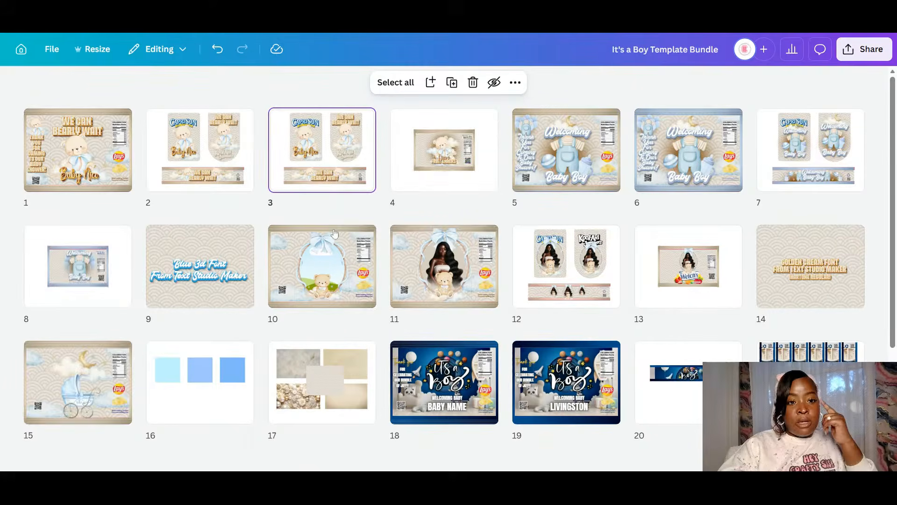
double_click(332, 156)
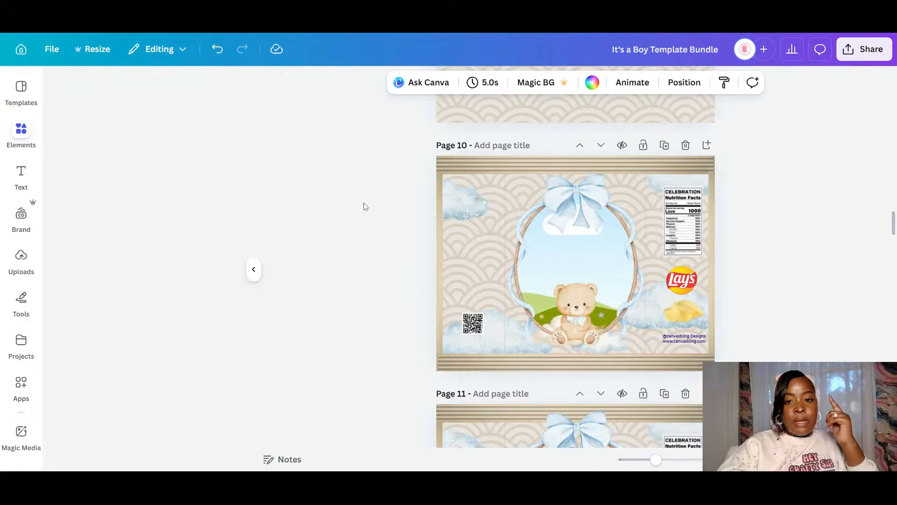
- Delete the bear, title and name from page 3's pouch
scroll(575, 202, up, 1)
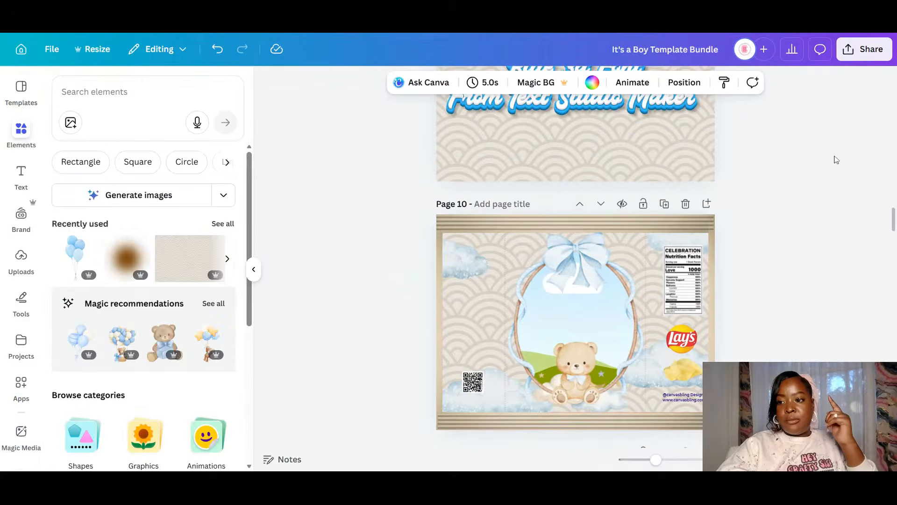
drag(892, 225, 894, 119)
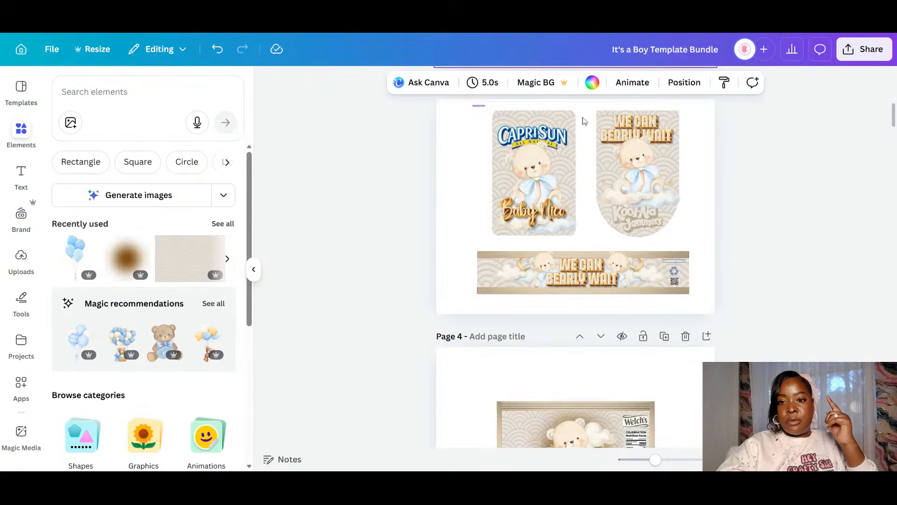
drag(472, 106, 683, 234)
key(Delete)
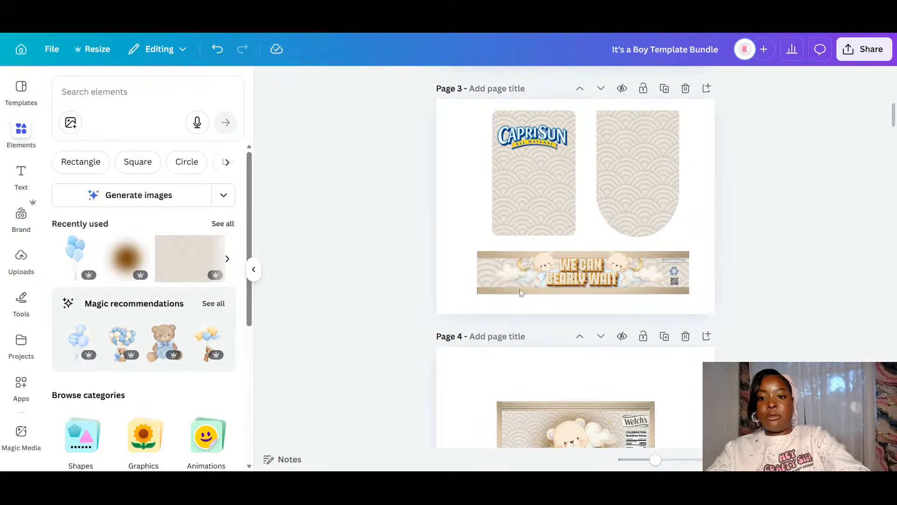
- Unlock and delete both pouch designs, leaving the banner's elements selected
click(507, 179)
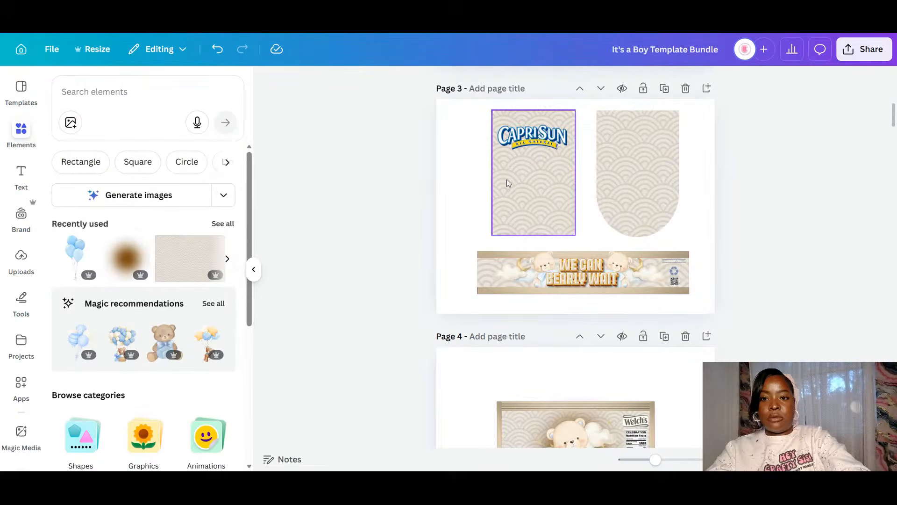
click(607, 229)
click(682, 266)
drag(742, 227, 475, 115)
key(Delete)
drag(464, 233, 710, 314)
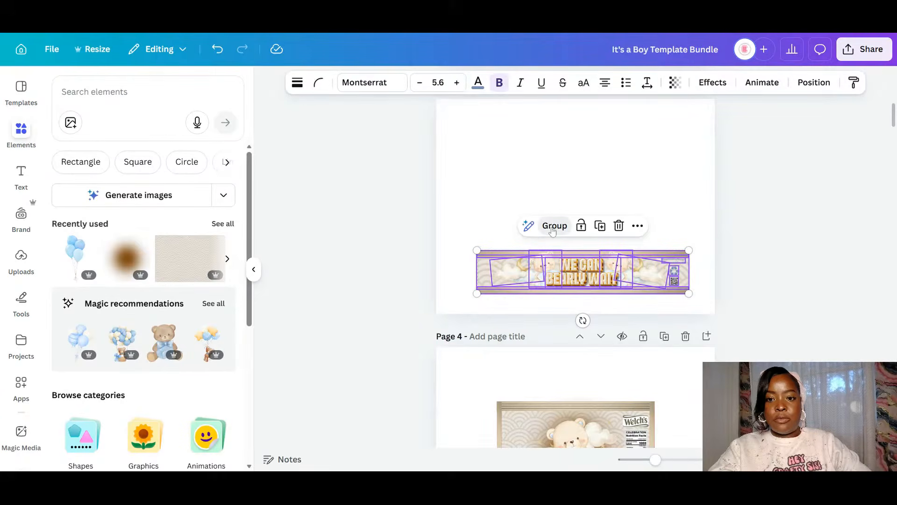
- Group the banner, rotate it to -90°, and move it to the page's top-left
click(569, 224)
drag(582, 320, 687, 267)
drag(571, 234, 454, 166)
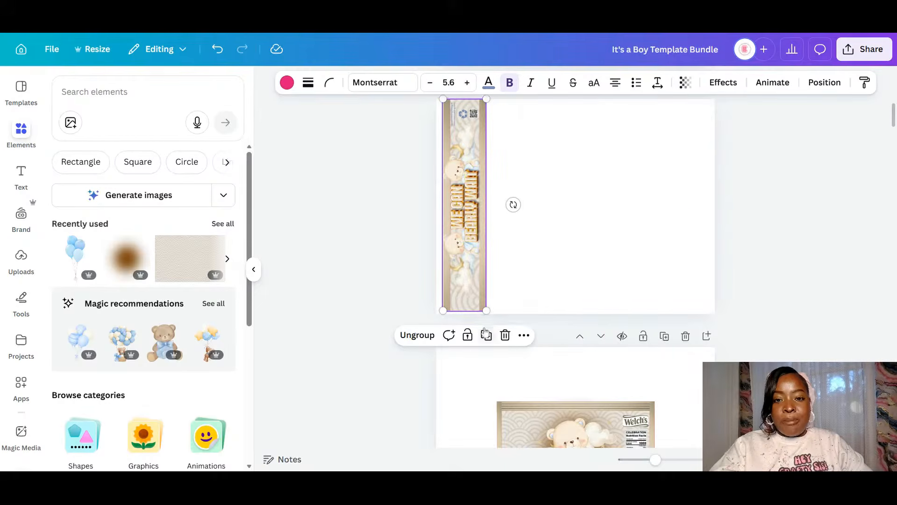
- Place one banner copy beside the original, deleting the three extra duplicates
click(486, 335)
drag(467, 225, 508, 216)
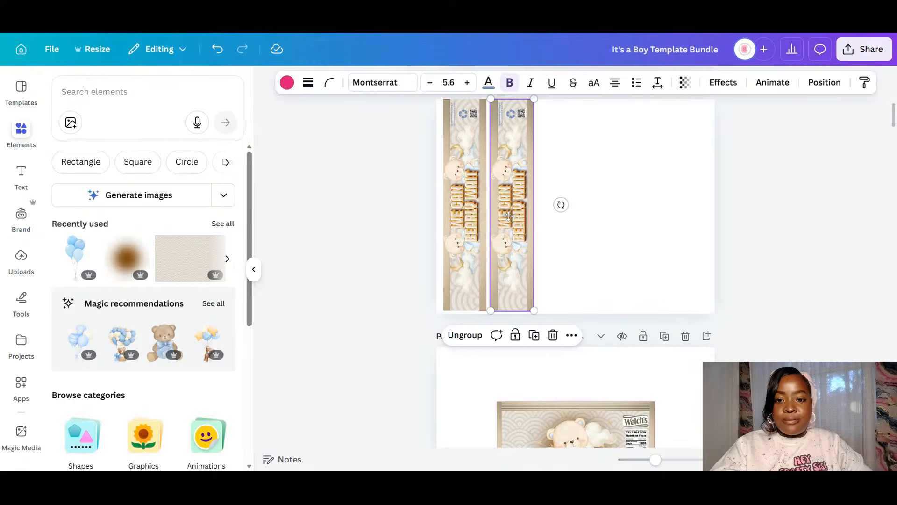
click(536, 335)
click(583, 335)
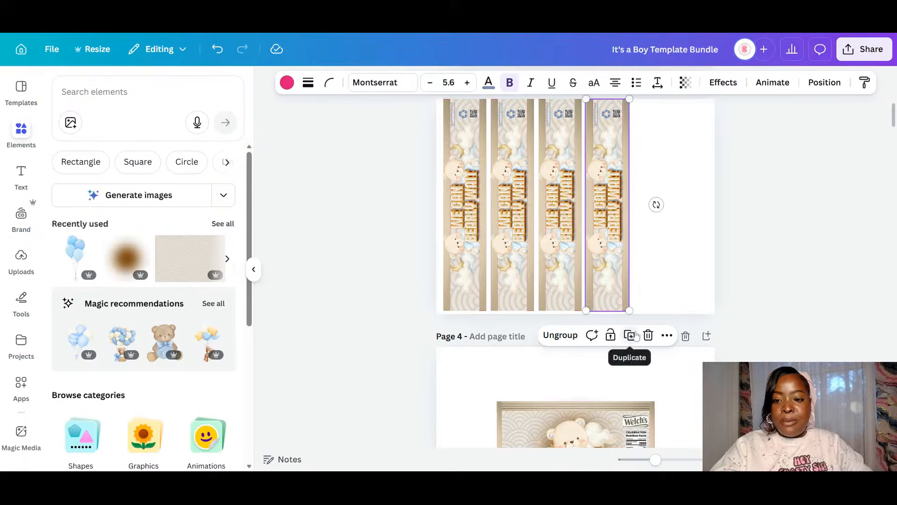
click(634, 336)
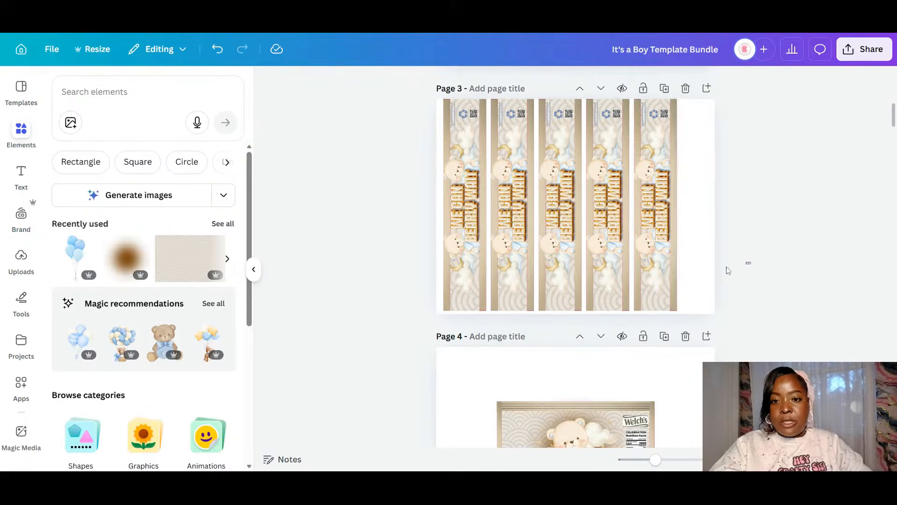
drag(746, 261, 552, 268)
key(Delete)
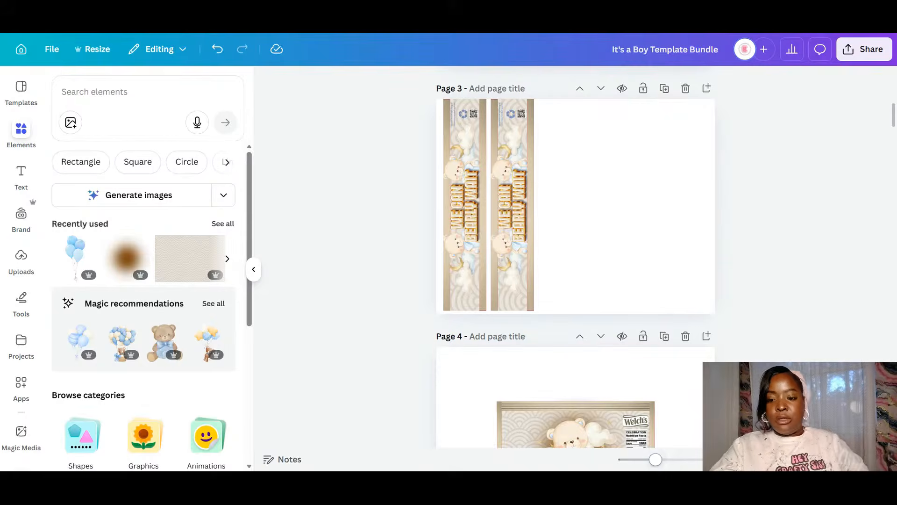
drag(655, 460, 663, 459)
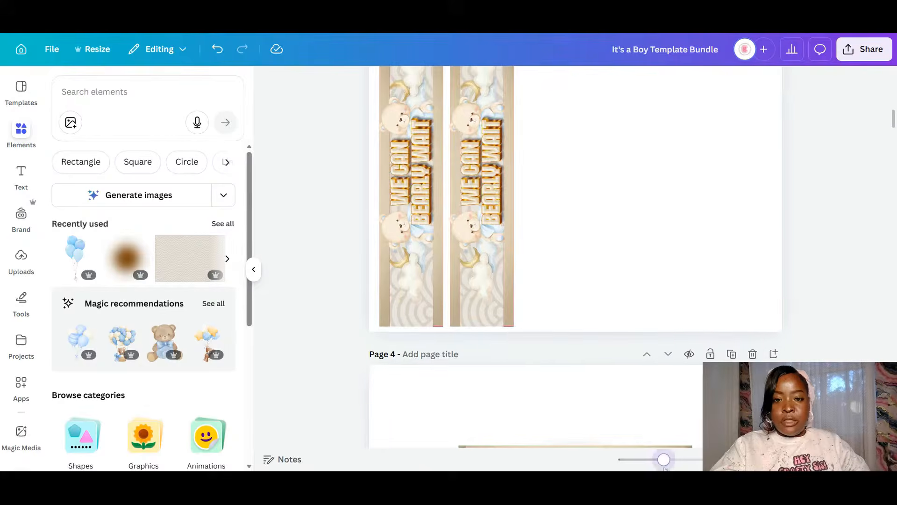
- Duplicate the vertical banner into a row of six columns and select them all
click(498, 321)
drag(498, 322, 499, 318)
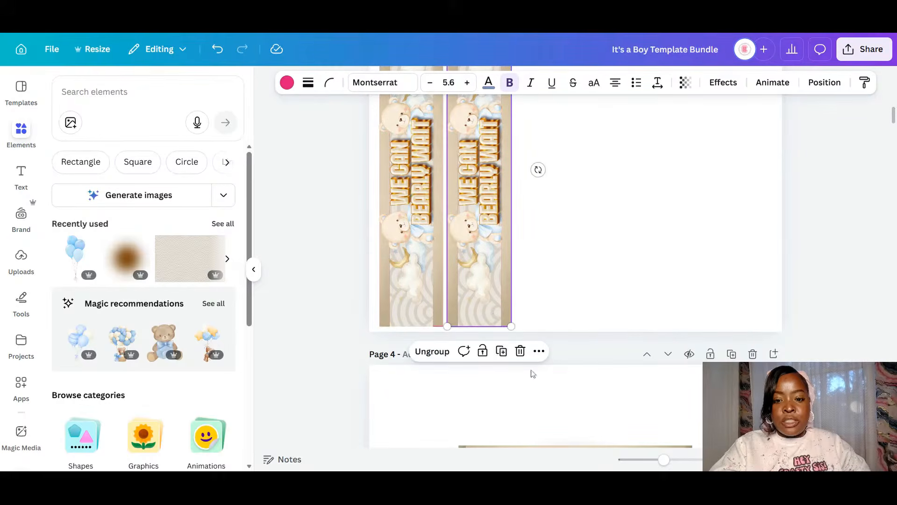
click(501, 351)
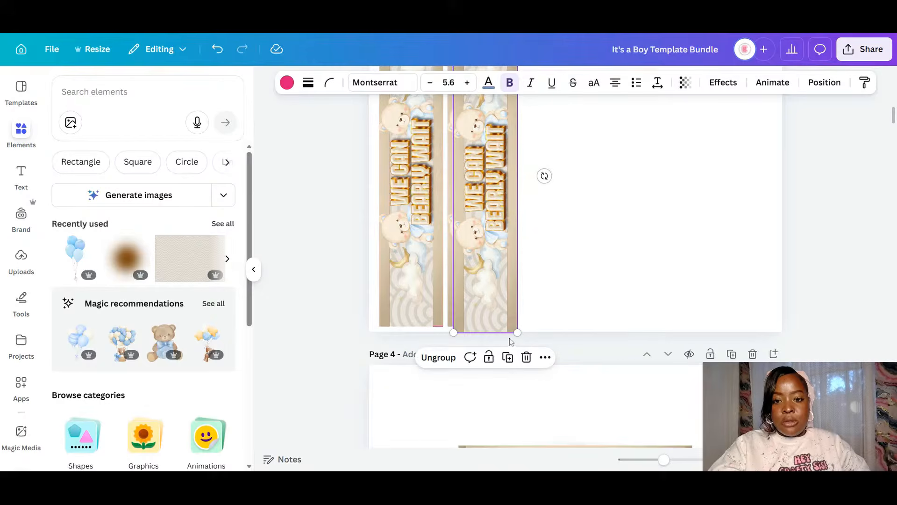
drag(893, 122, 893, 115)
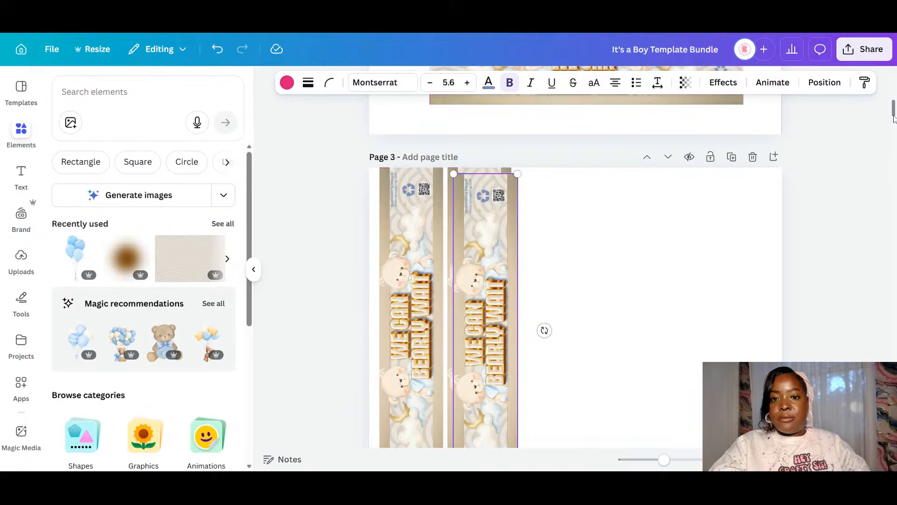
drag(494, 227, 557, 202)
right_click(546, 253)
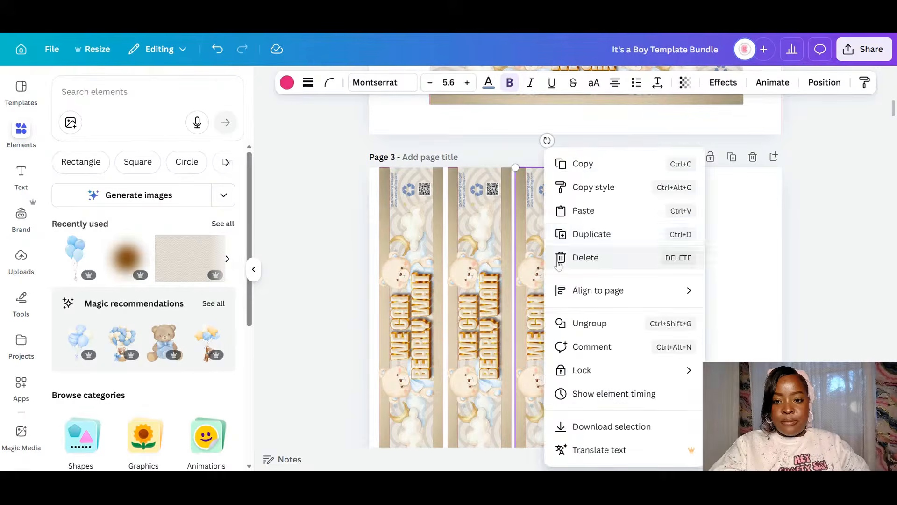
click(593, 233)
click(637, 143)
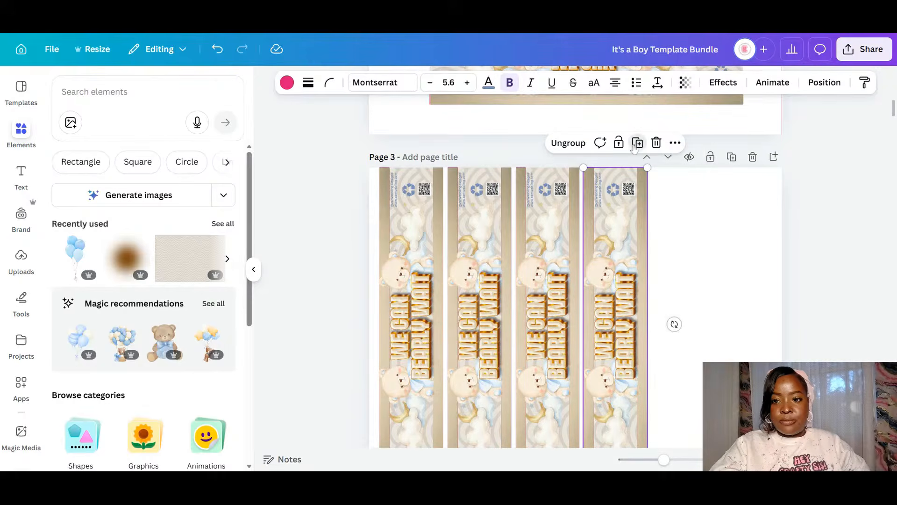
click(706, 143)
click(834, 257)
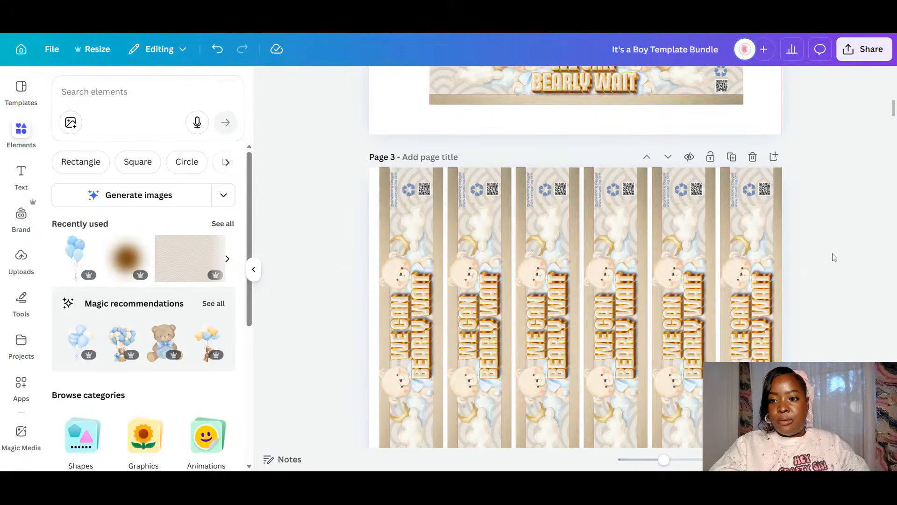
drag(813, 279, 430, 302)
- Scroll back up to page 2's label sheet
scroll(645, 276, down, 1)
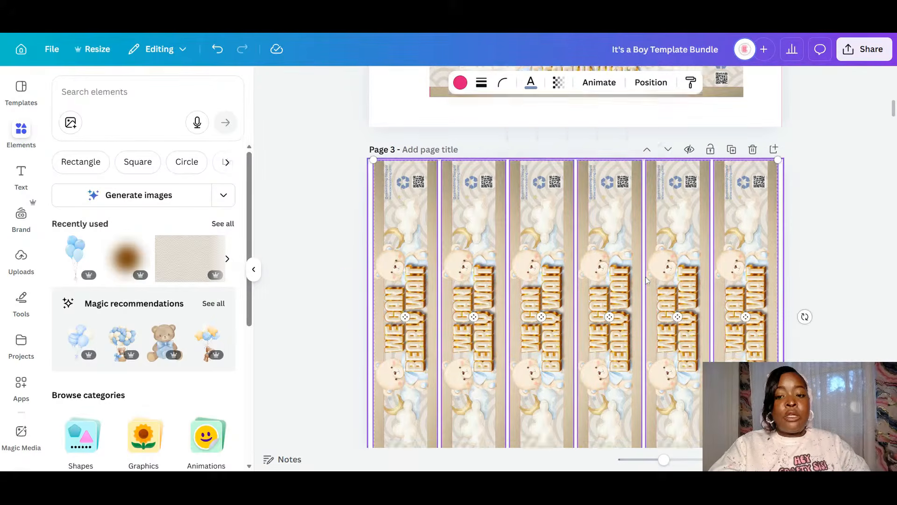
scroll(645, 277, down, 4)
scroll(645, 277, up, 7)
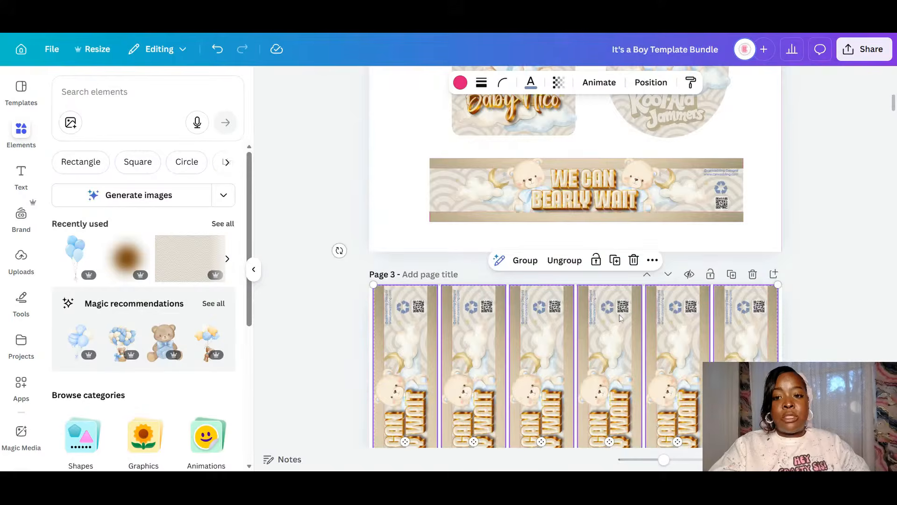
scroll(619, 314, up, 4)
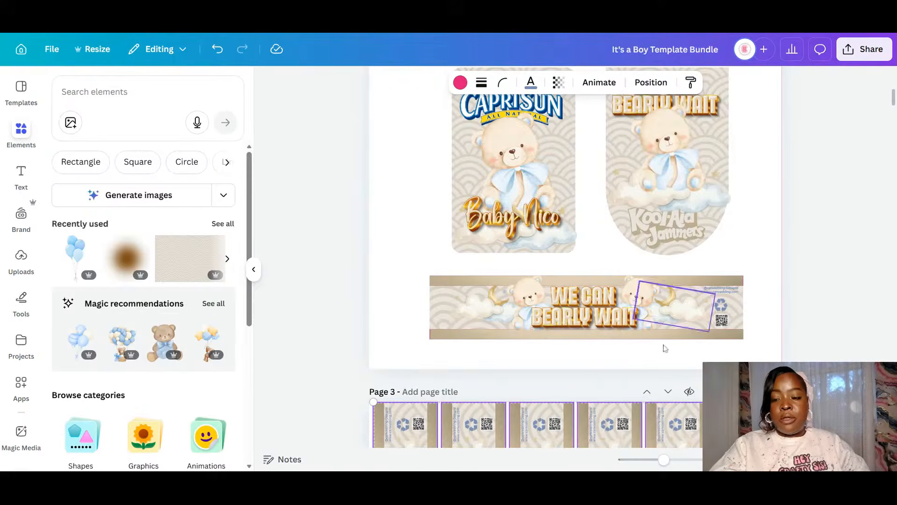
scroll(734, 151, up, 3)
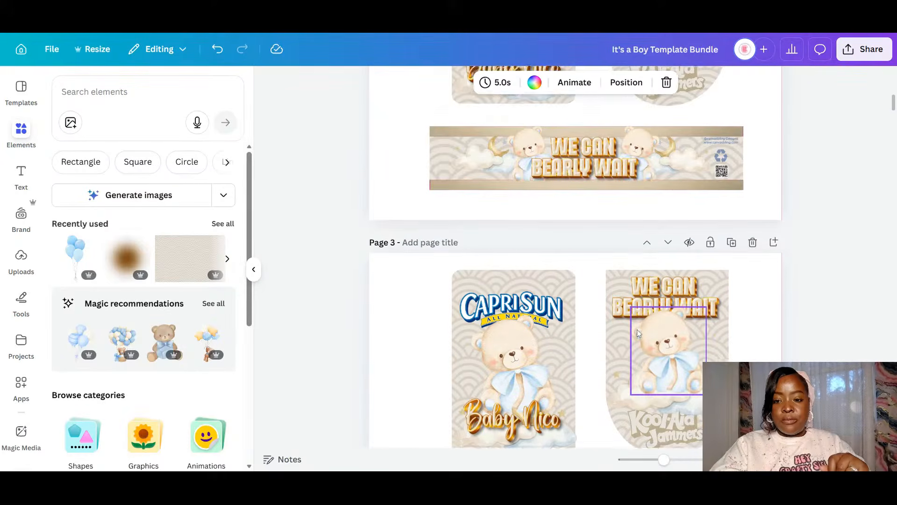
- Delete the bottom banner and the unlocked Kool-Aid pouch design from the copied page
scroll(637, 330, down, 2)
drag(422, 364, 761, 450)
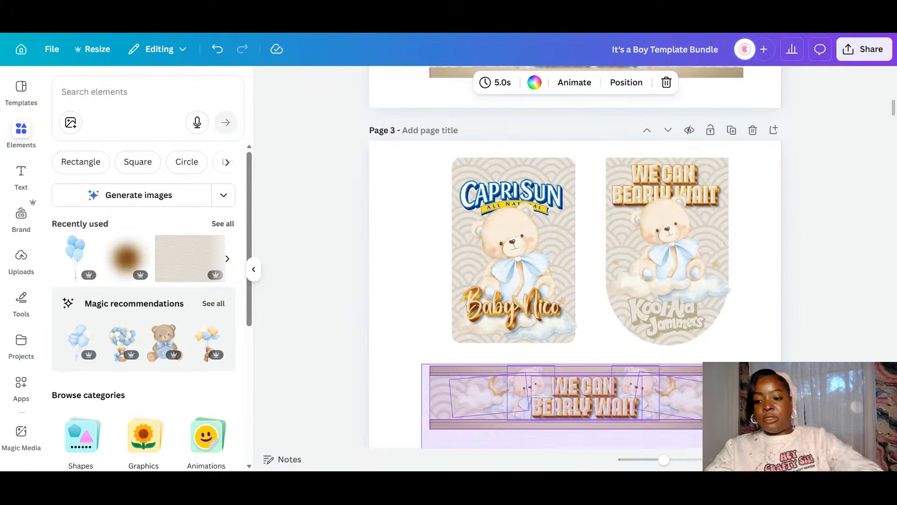
key(Delete)
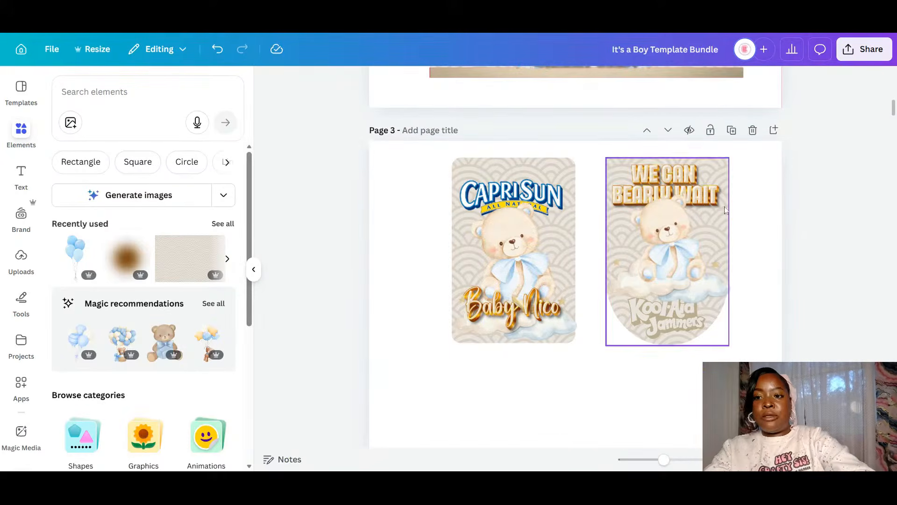
click(724, 210)
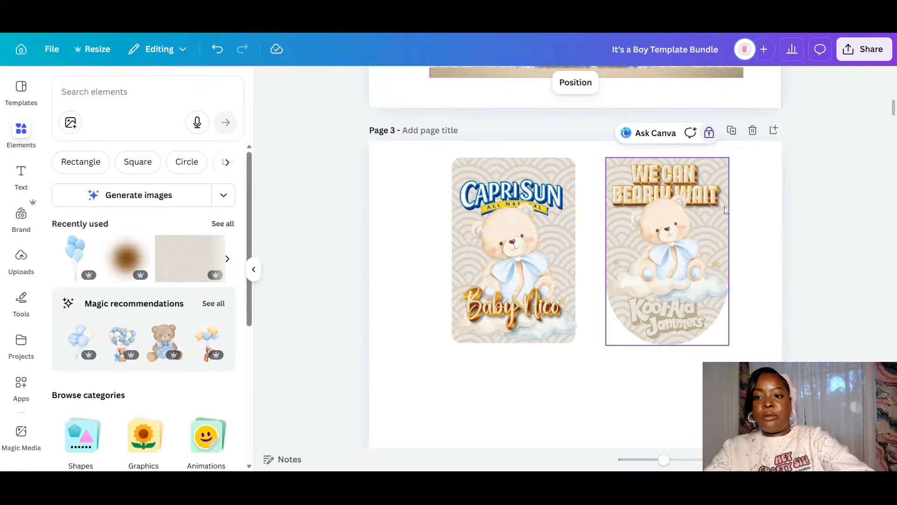
click(709, 133)
key(Delete)
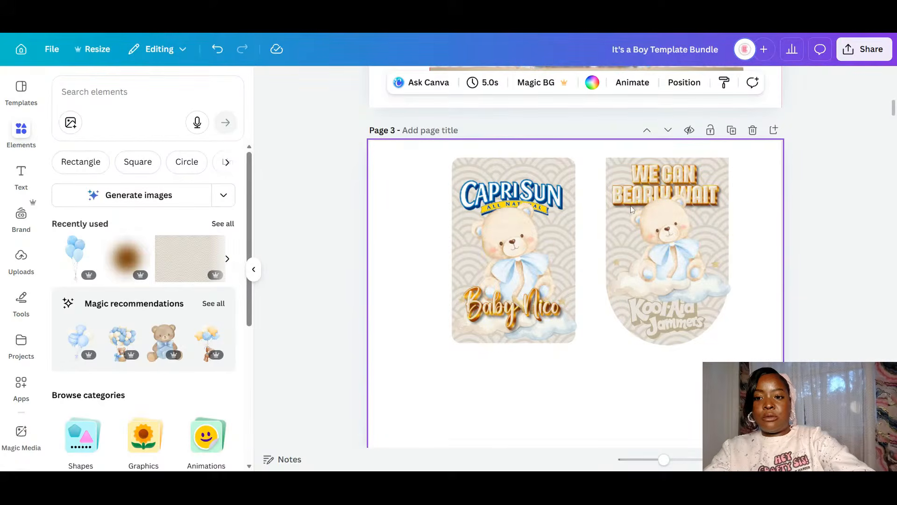
drag(747, 374, 628, 163)
key(Delete)
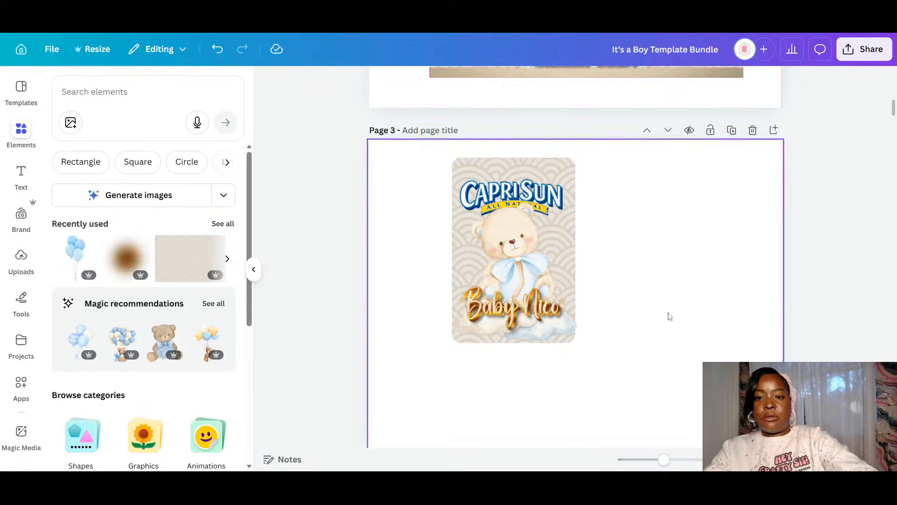
- Unlock and group the Capri Sun label, then rotate it sideways
click(563, 165)
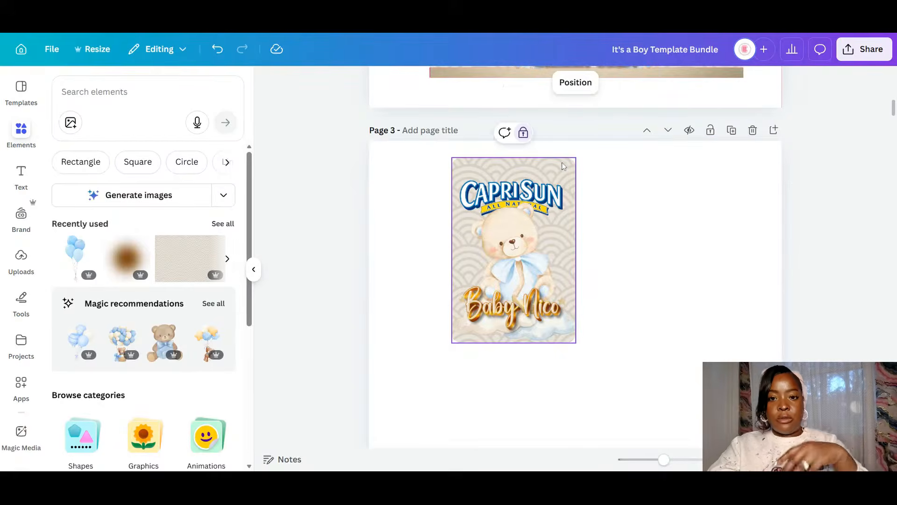
click(517, 133)
drag(660, 420, 423, 156)
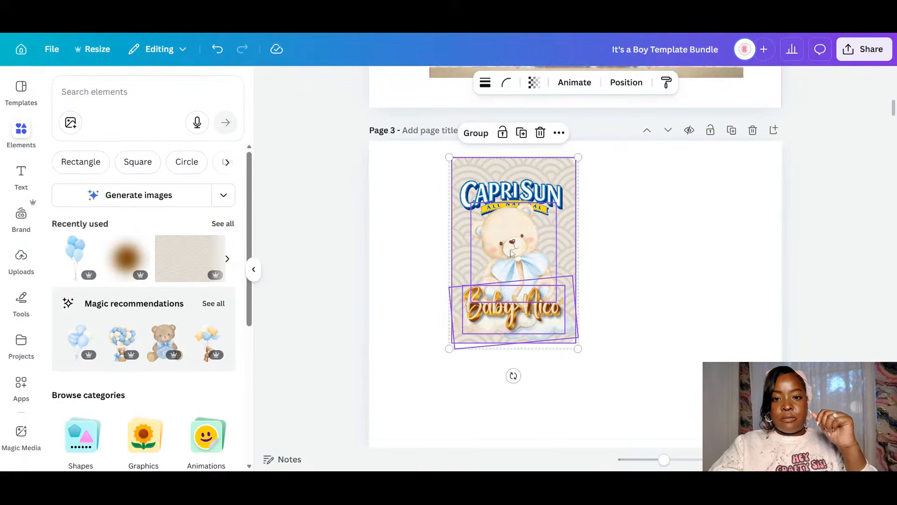
click(469, 133)
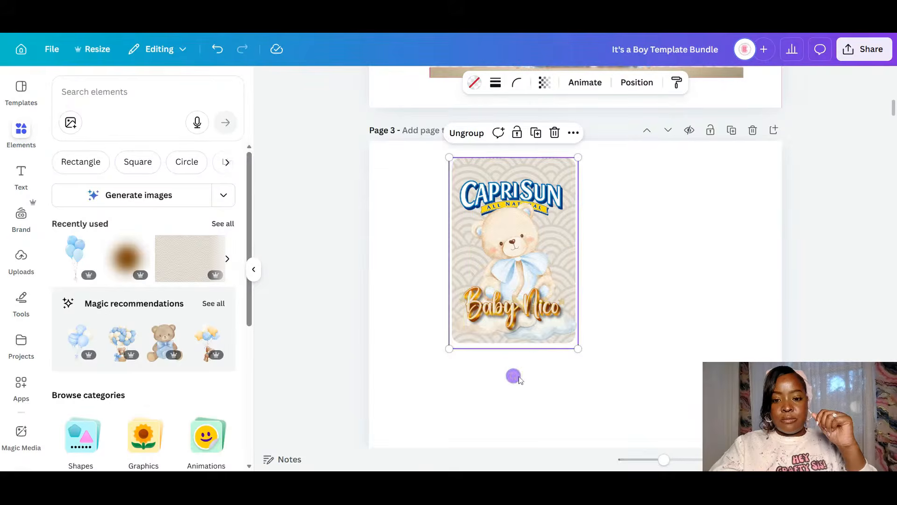
drag(513, 376, 654, 249)
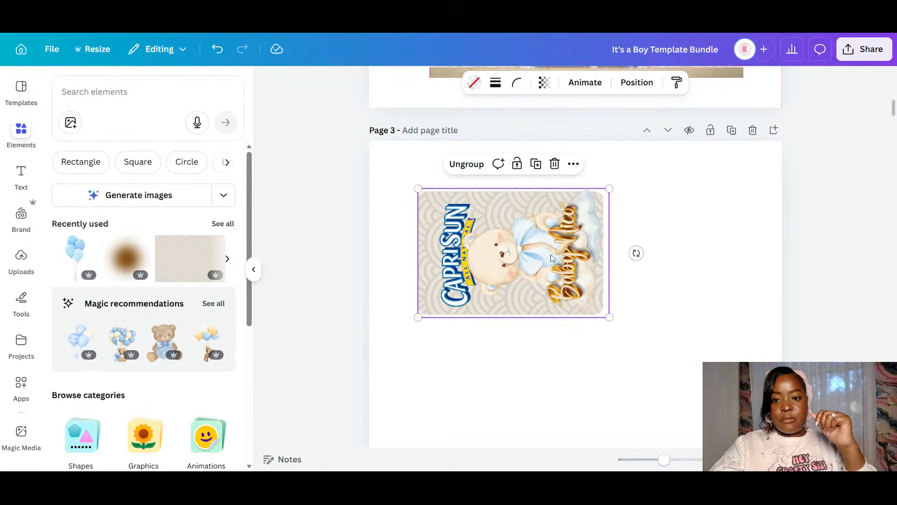
- Duplicate the Capri Sun label into a 2×2 grid of four labels
click(536, 164)
drag(530, 332, 526, 350)
click(653, 383)
drag(653, 383, 500, 209)
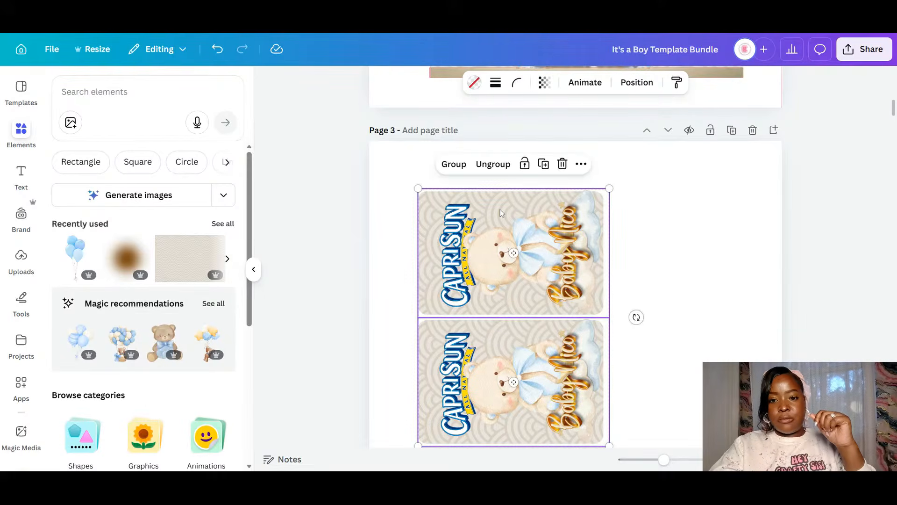
click(543, 164)
drag(518, 280, 697, 280)
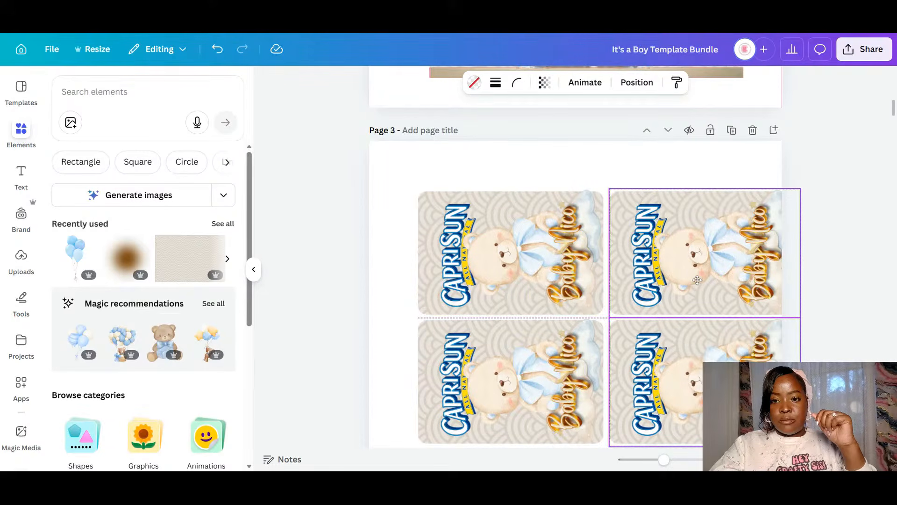
click(823, 411)
drag(817, 366, 476, 199)
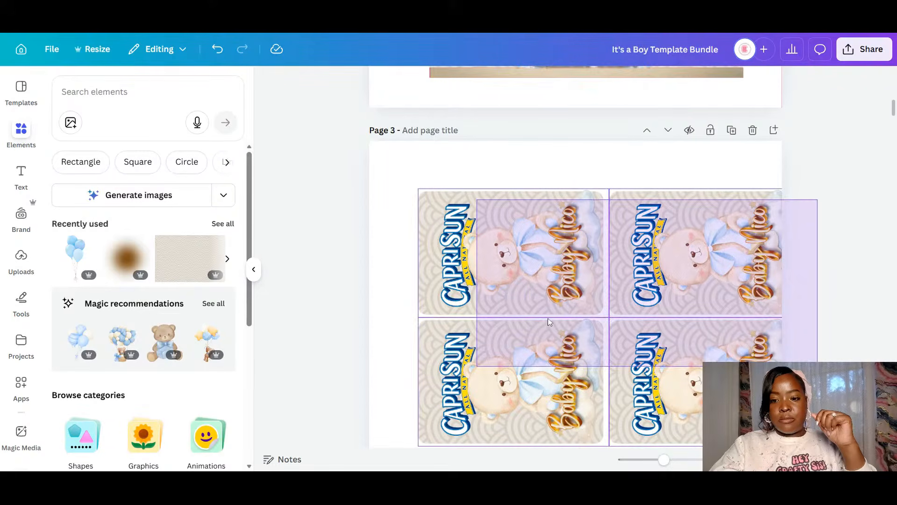
drag(549, 322, 630, 349)
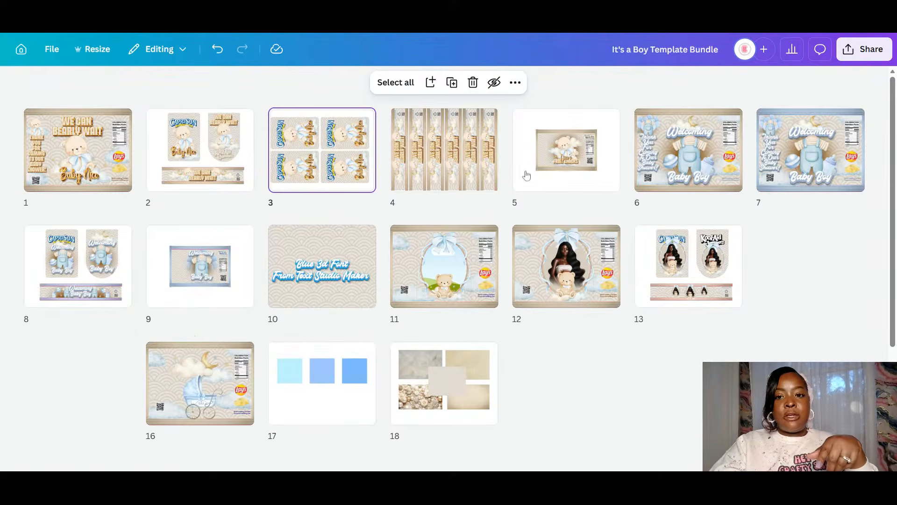
- Duplicate the Welch's fruit snack page 5 and open the copy
click(579, 130)
right_click(620, 221)
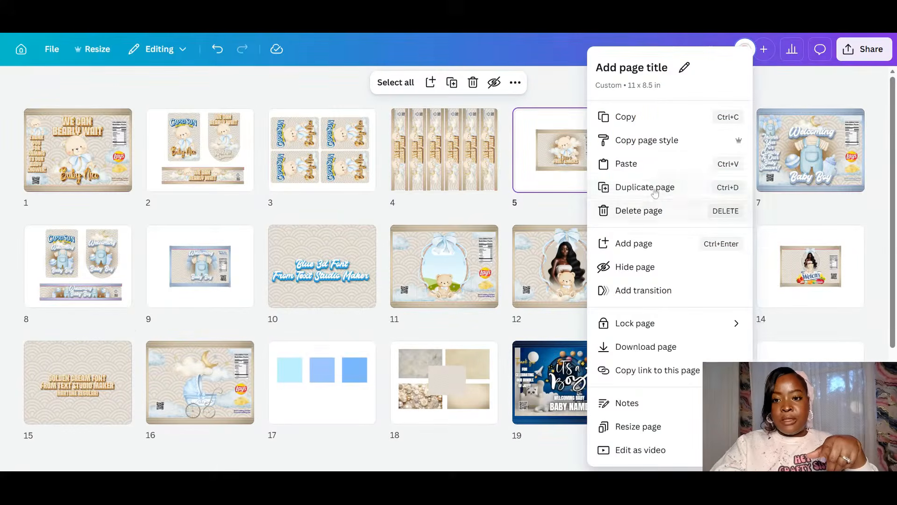
click(645, 187)
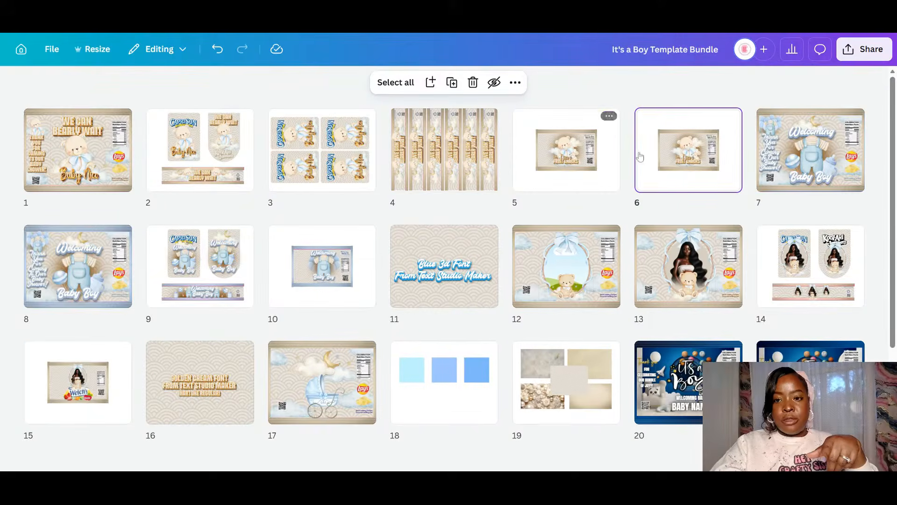
double_click(666, 156)
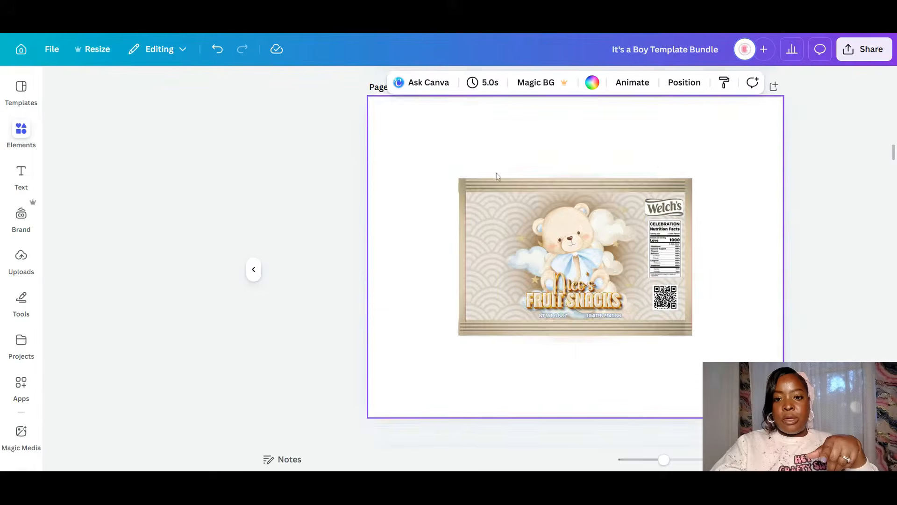
- Crop the top and bottom of the bear image to remove its brown glow
drag(431, 152, 709, 348)
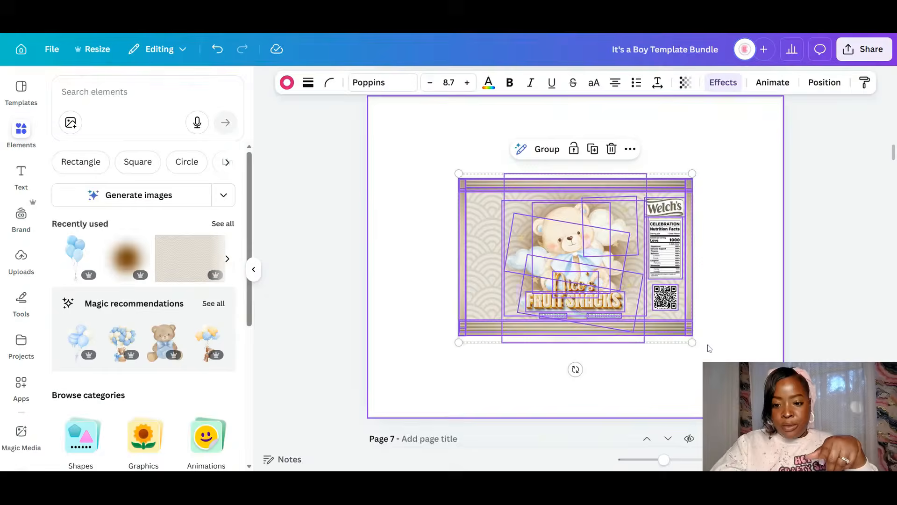
key(Escape)
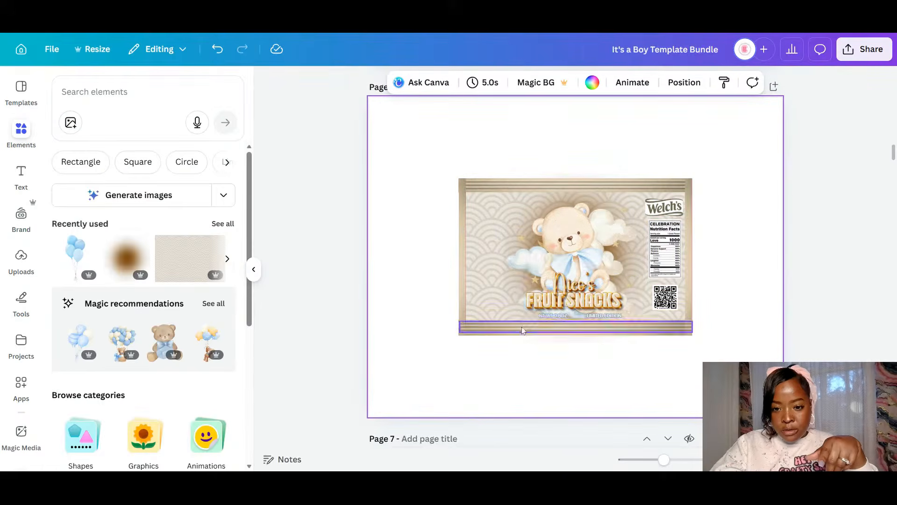
click(515, 294)
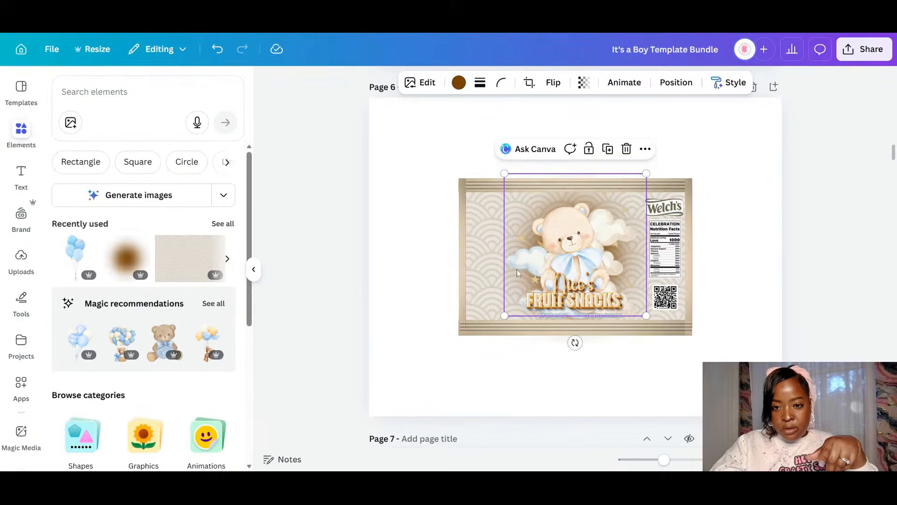
double_click(582, 181)
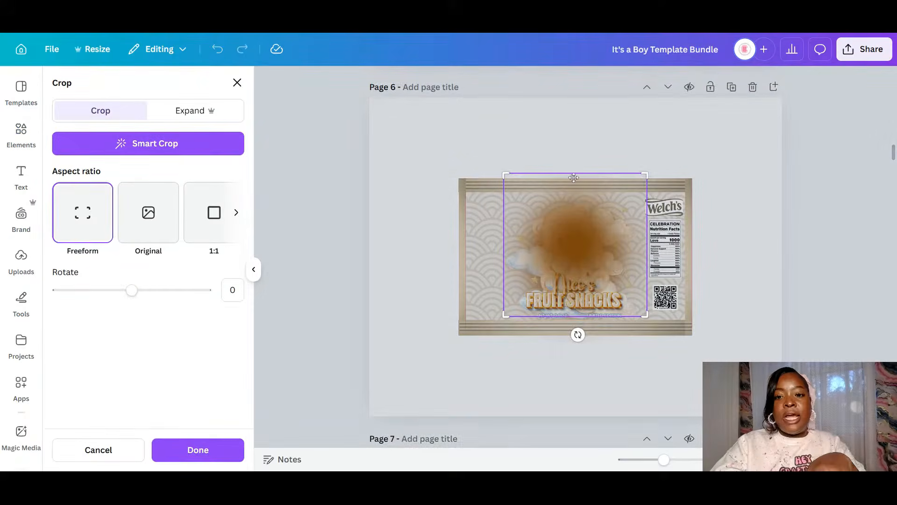
drag(647, 174, 646, 185)
click(708, 331)
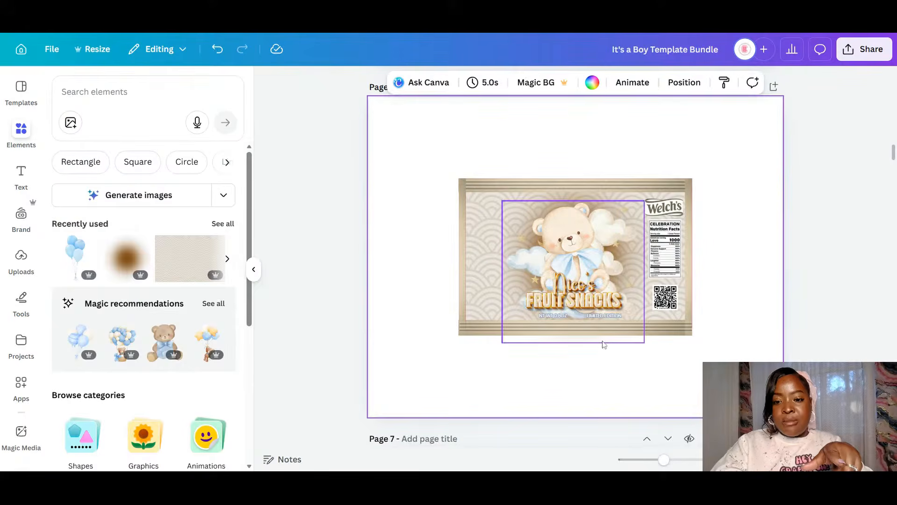
click(604, 344)
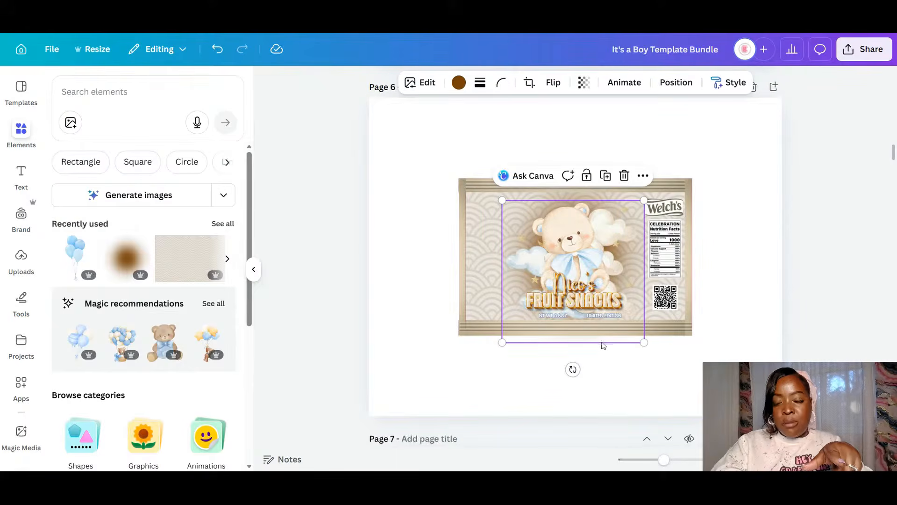
click(526, 82)
drag(500, 344, 505, 332)
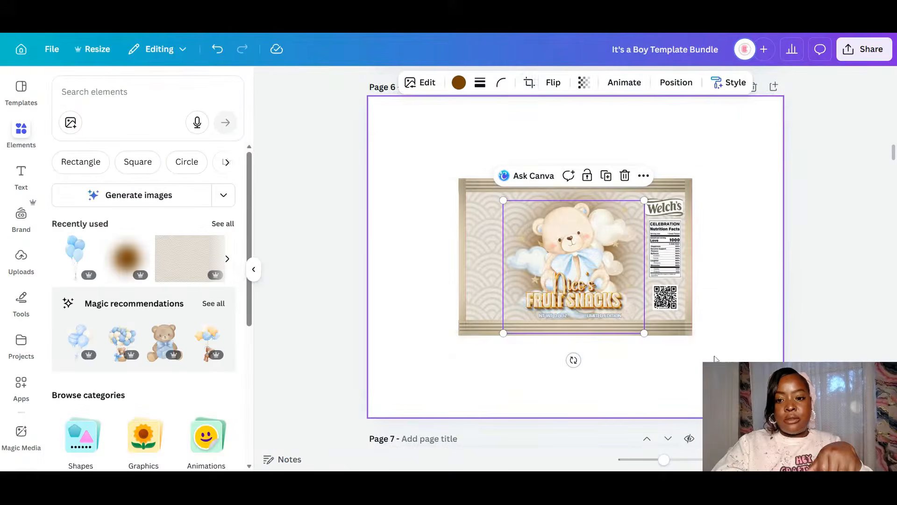
- Group all the wrapper's elements and move the group to the page's top-left
drag(742, 373, 392, 96)
click(547, 153)
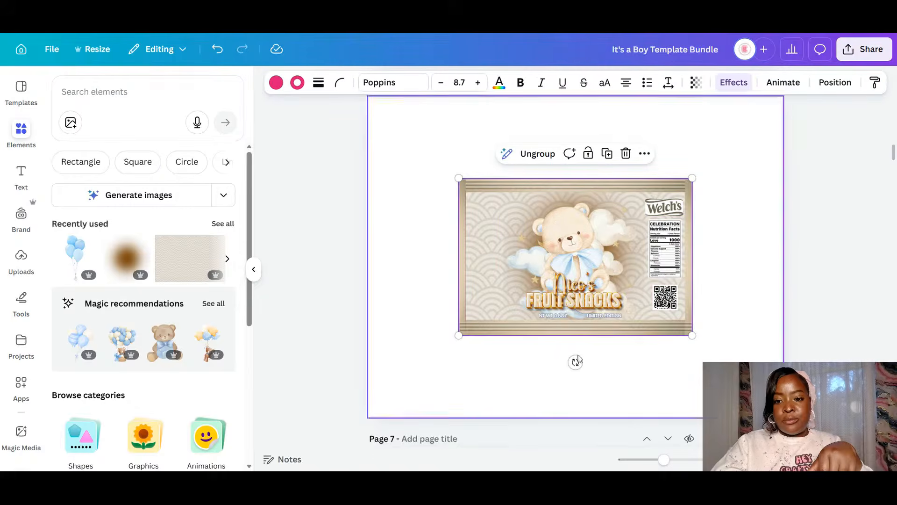
drag(547, 269, 477, 192)
key(shift+Left)
key(shift+Left)
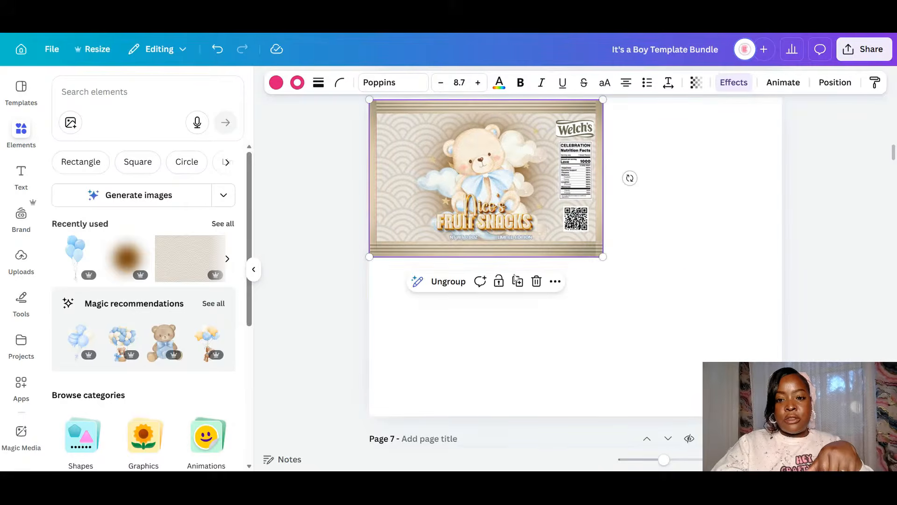
- Duplicate the Welch's wrapper twice, stack one copy below, and turn the other to -80° beside them
click(518, 281)
drag(506, 231, 504, 361)
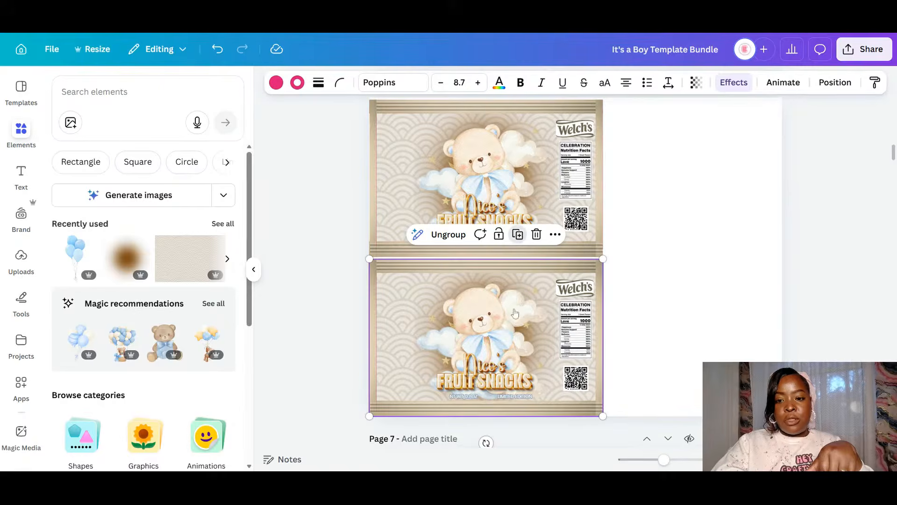
click(523, 240)
drag(540, 325, 749, 240)
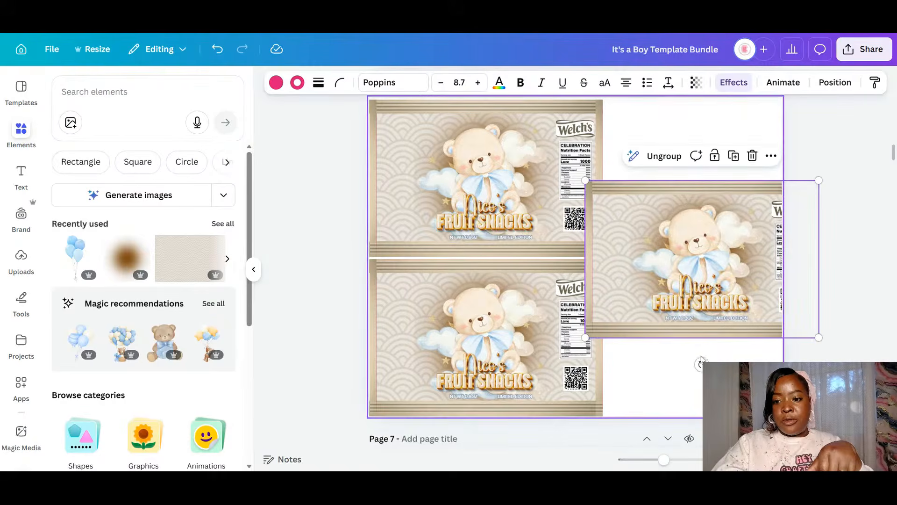
drag(701, 364, 807, 258)
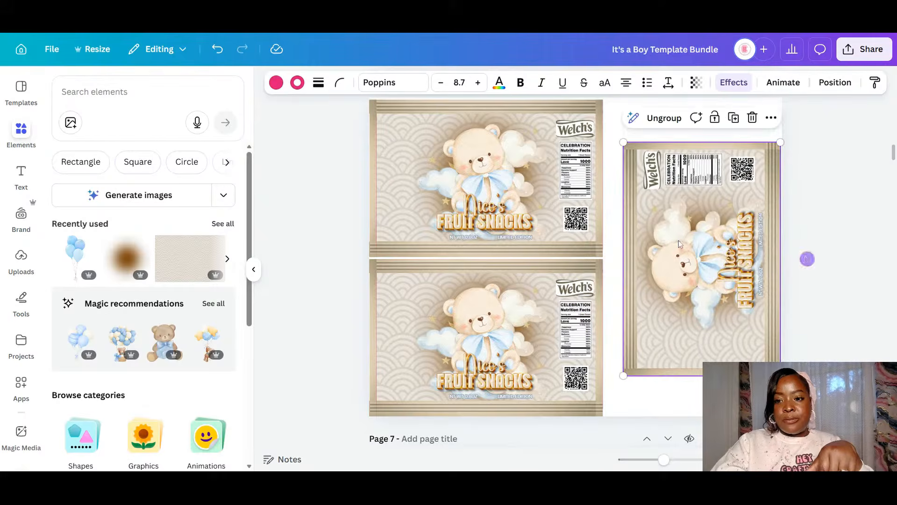
drag(678, 239, 662, 236)
- Undo an accidental image shift inside the rotated wrapper and align it against the stacked pair
drag(665, 459, 674, 459)
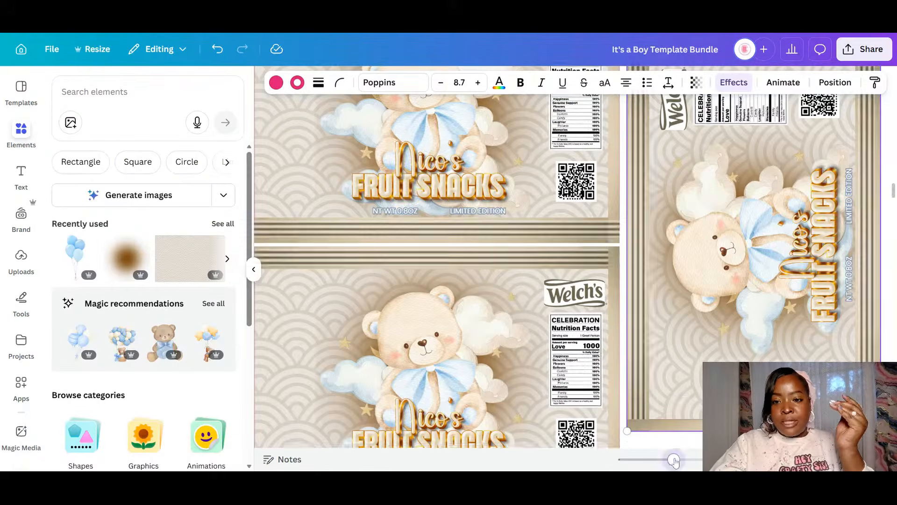
click(694, 349)
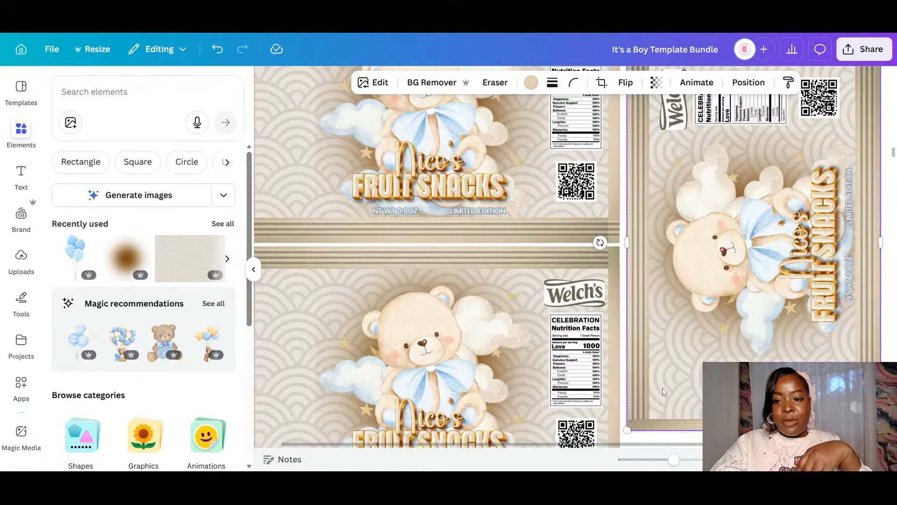
drag(660, 390, 658, 389)
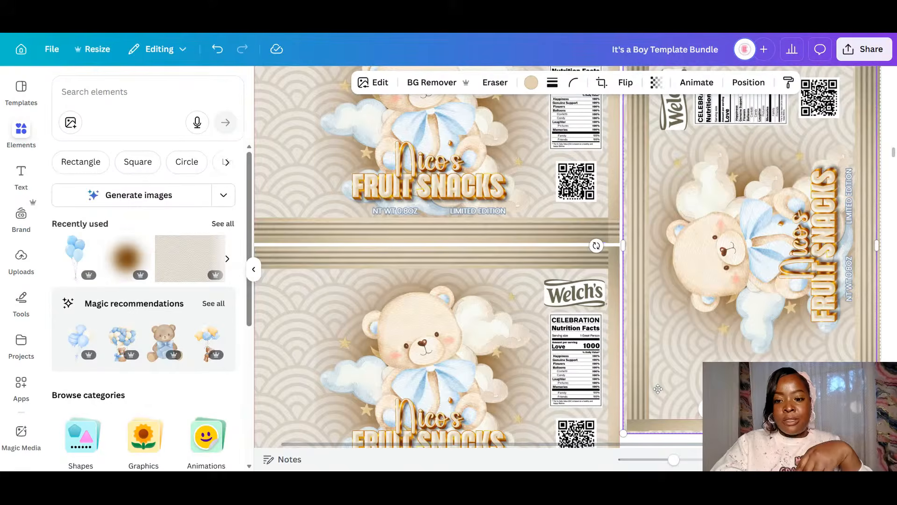
click(218, 48)
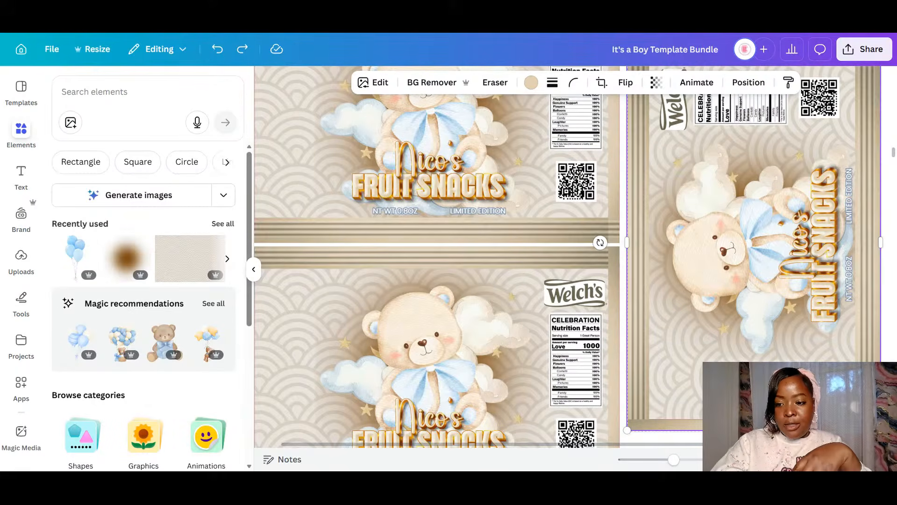
click(767, 441)
click(766, 392)
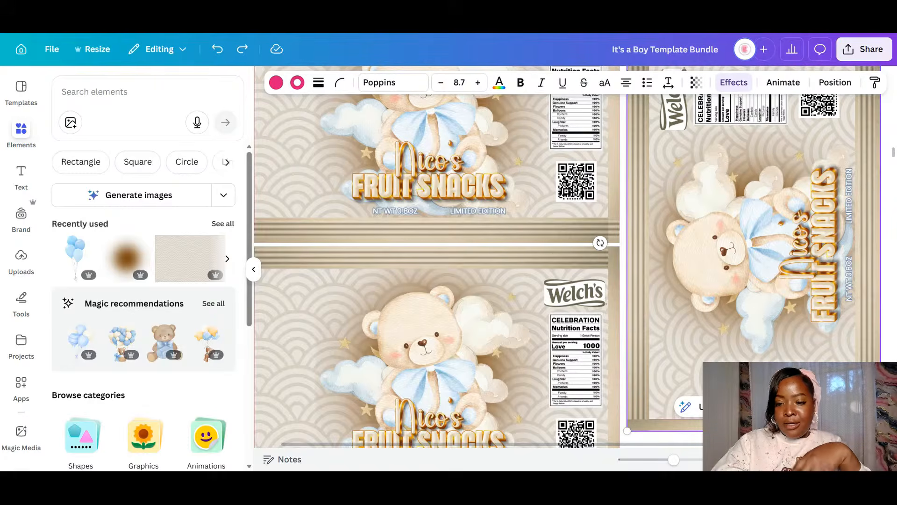
drag(766, 393, 763, 396)
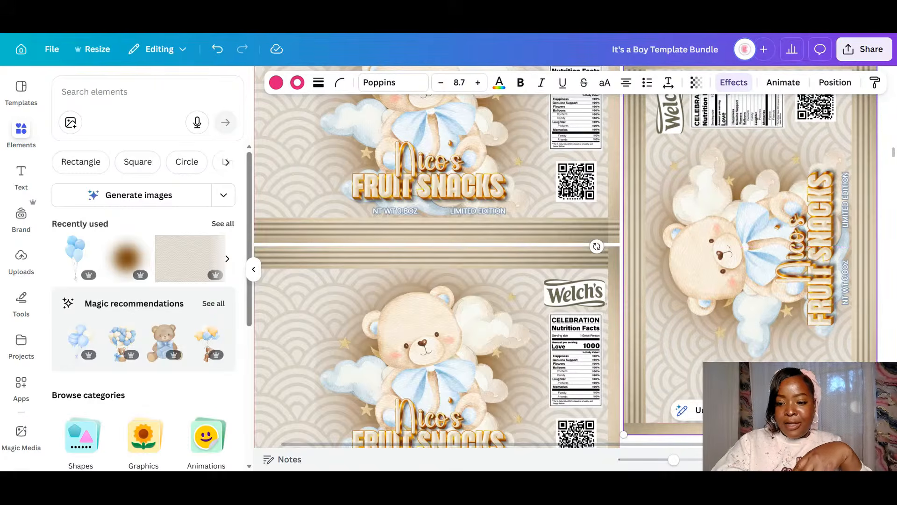
- Zoom out to all of page 6 and select the three wrappers
drag(673, 460, 656, 470)
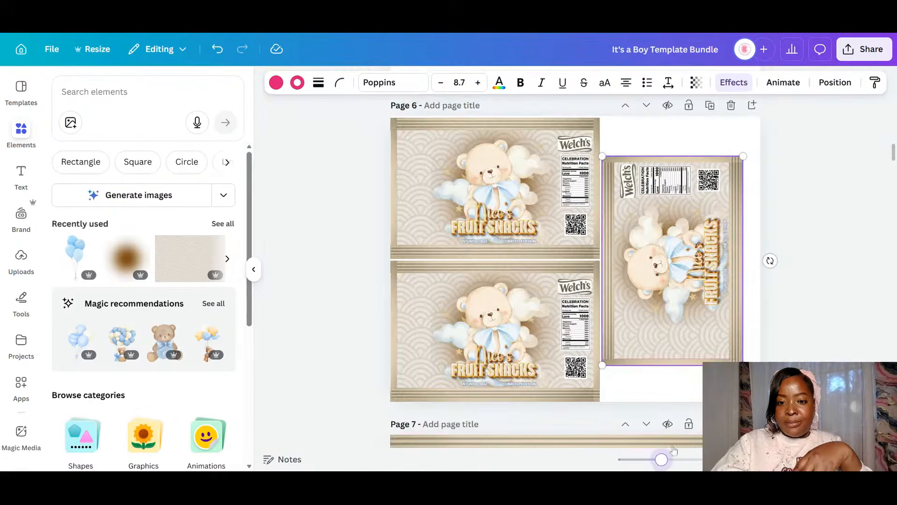
click(757, 352)
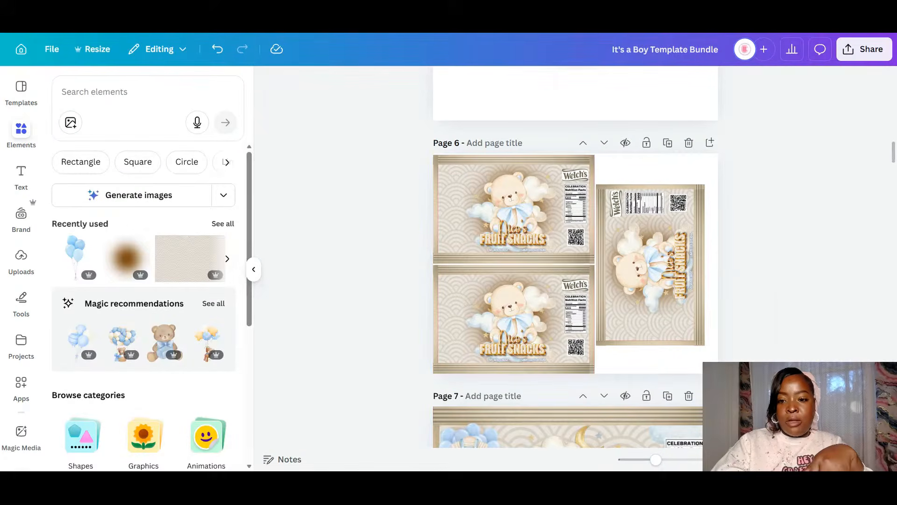
drag(773, 374, 584, 301)
- Reorder the bottle wrap, Capri Sun and Welch's sheets into pages 2–4, then delete blue swatch page 18
click(763, 337)
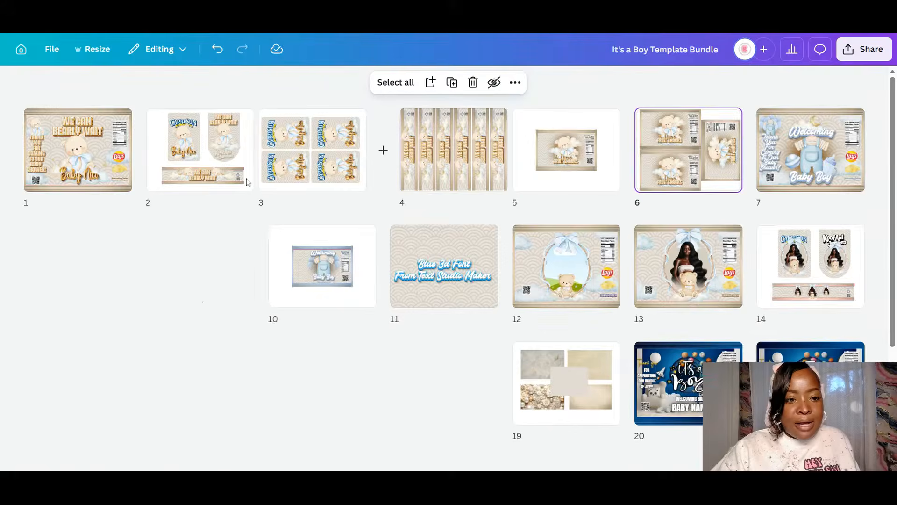
drag(453, 161, 143, 148)
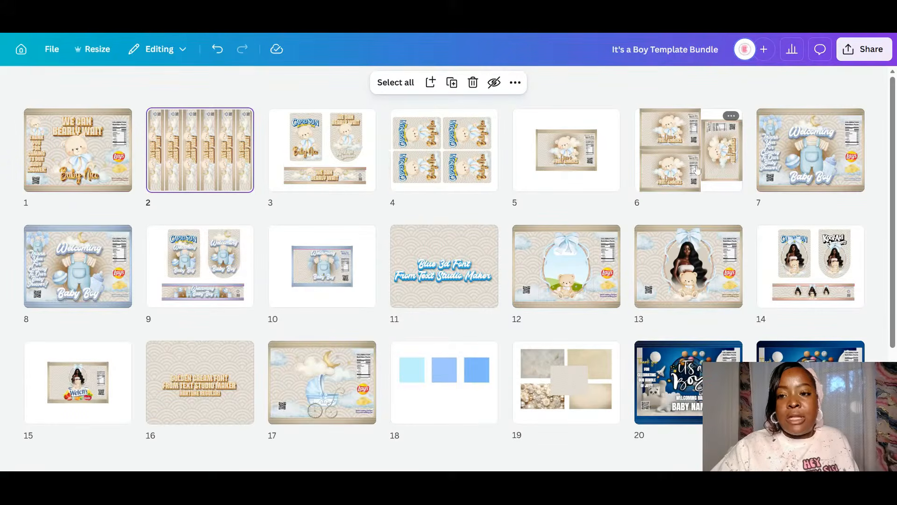
drag(683, 174, 266, 151)
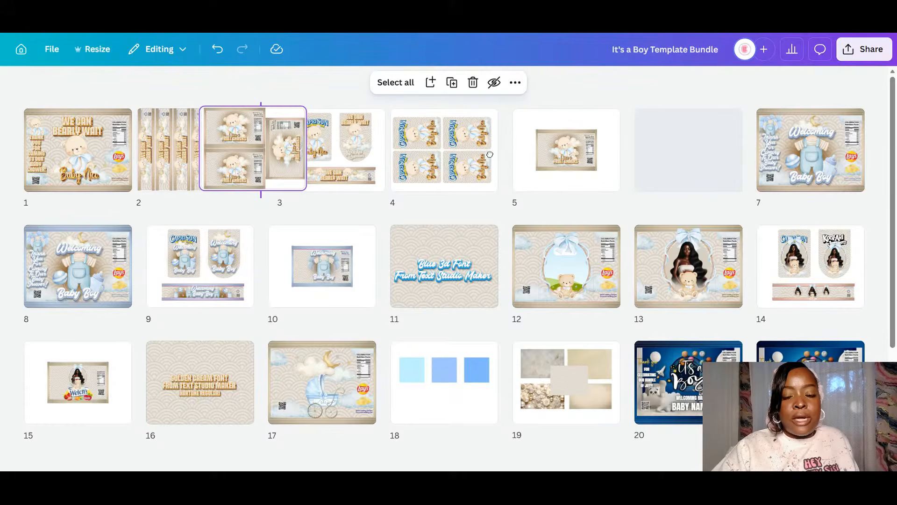
mouse_move(603, 159)
mouse_down()
mouse_move(273, 157)
mouse_move(321, 155)
mouse_move(295, 154)
mouse_up()
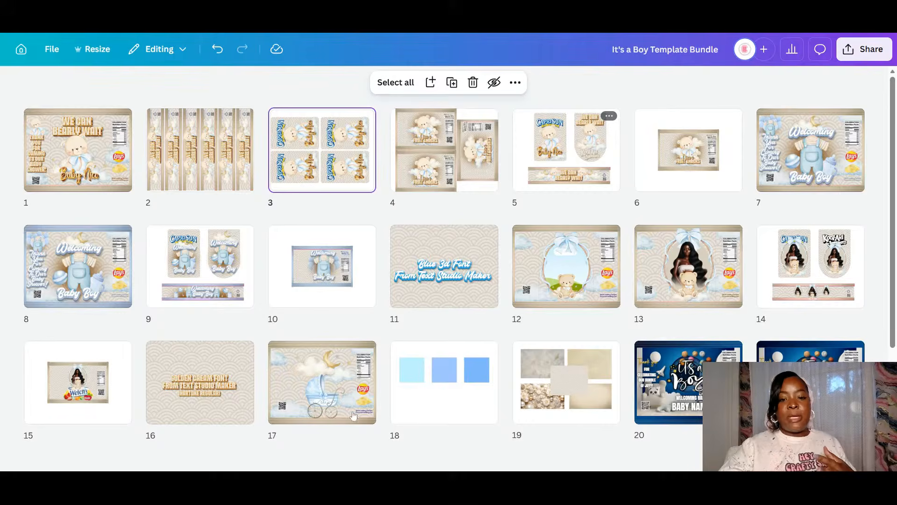
click(446, 393)
key(Delete)
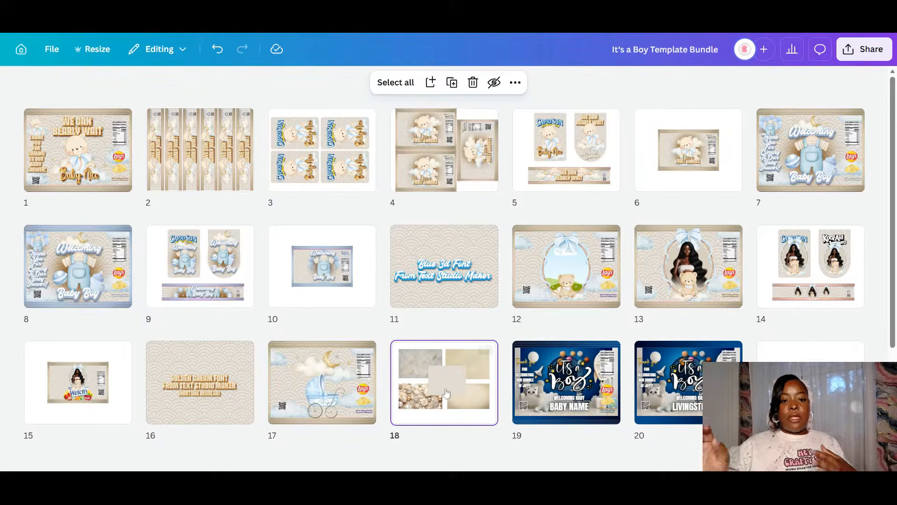
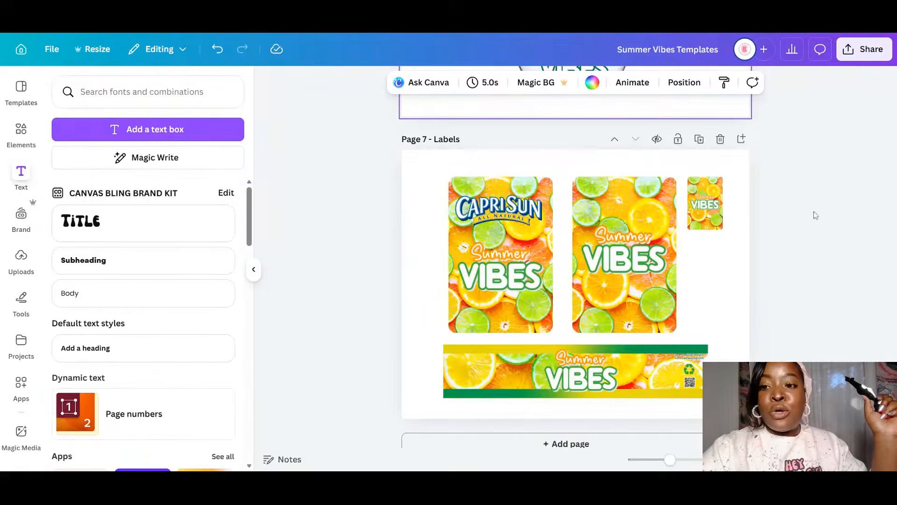
- Scroll the Mean Girls Theme design to the Passion Turns Four chip bag on Page 1
scroll(765, 255, up, 7)
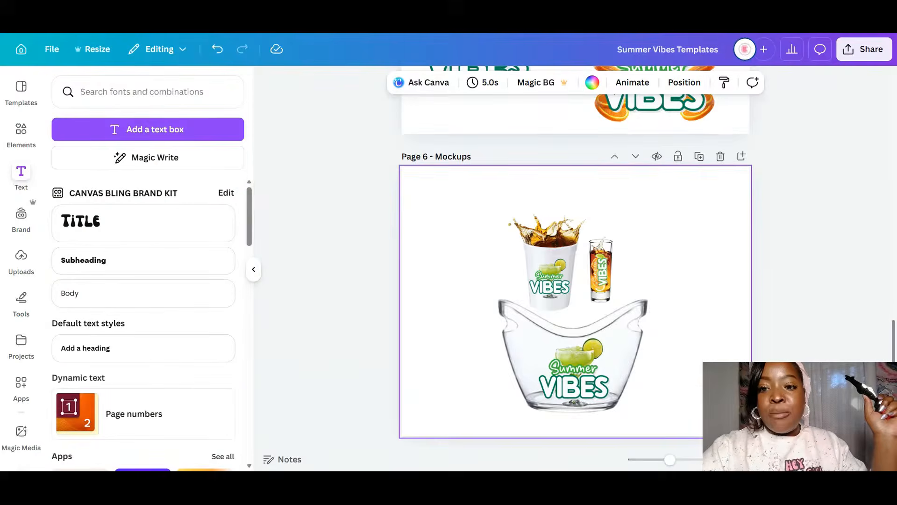
scroll(895, 168, up, 15)
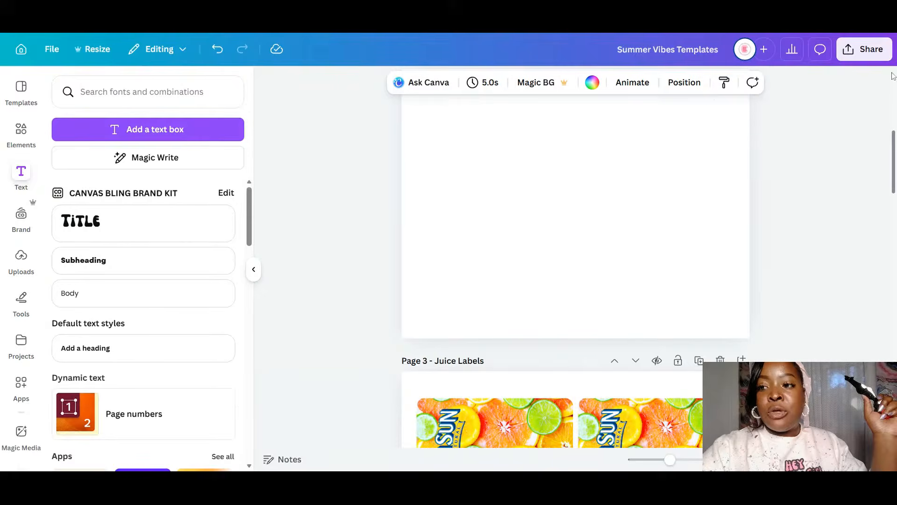
scroll(892, 70, up, 10)
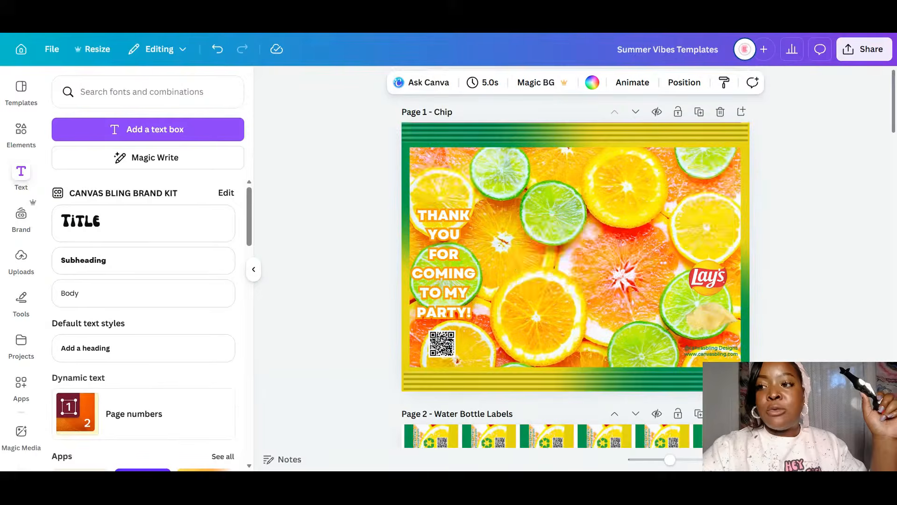
scroll(763, 202, down, 5)
scroll(763, 202, down, 4)
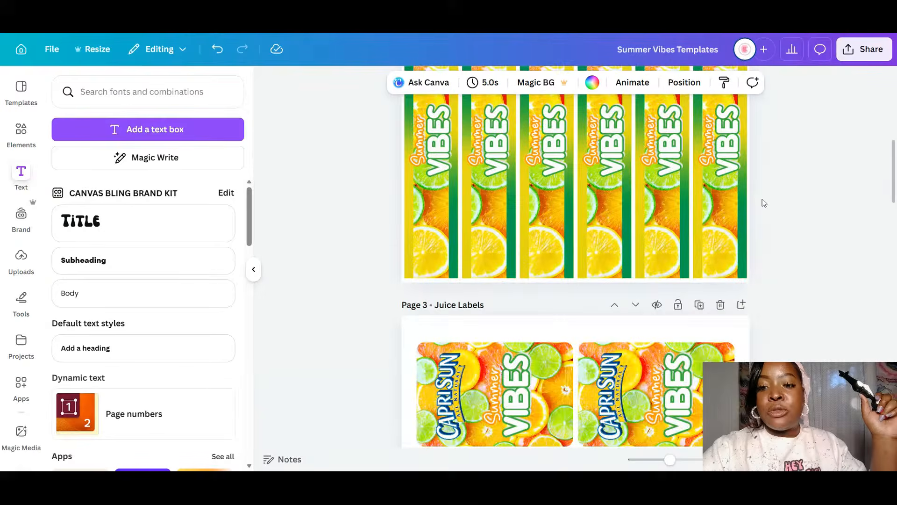
scroll(764, 202, down, 10)
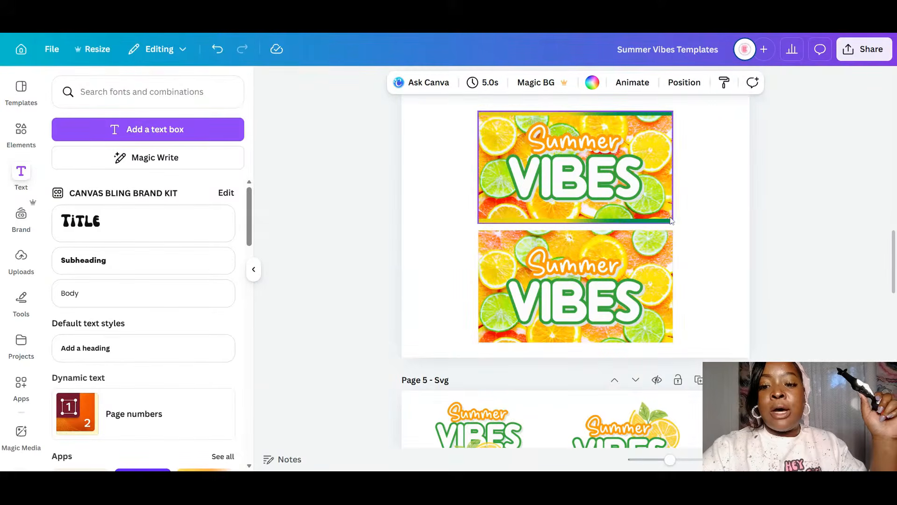
scroll(671, 220, down, 1)
scroll(670, 221, down, 4)
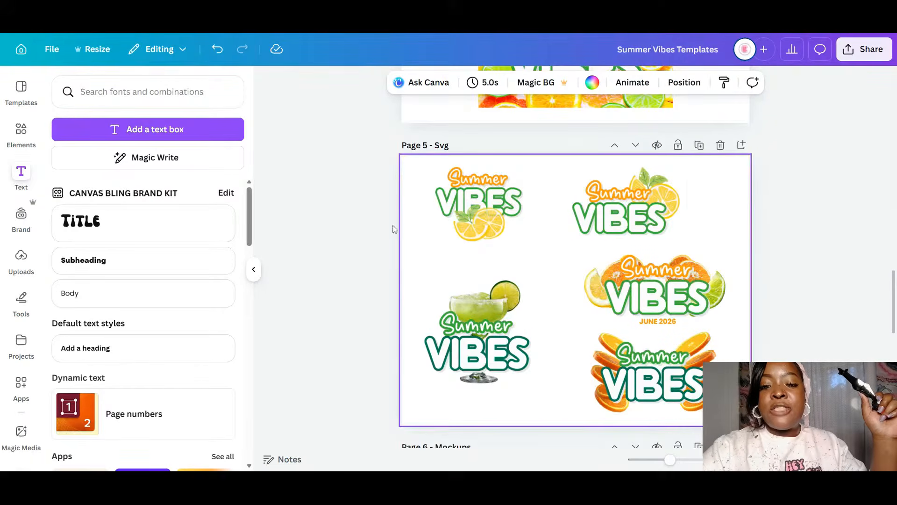
scroll(704, 270, down, 10)
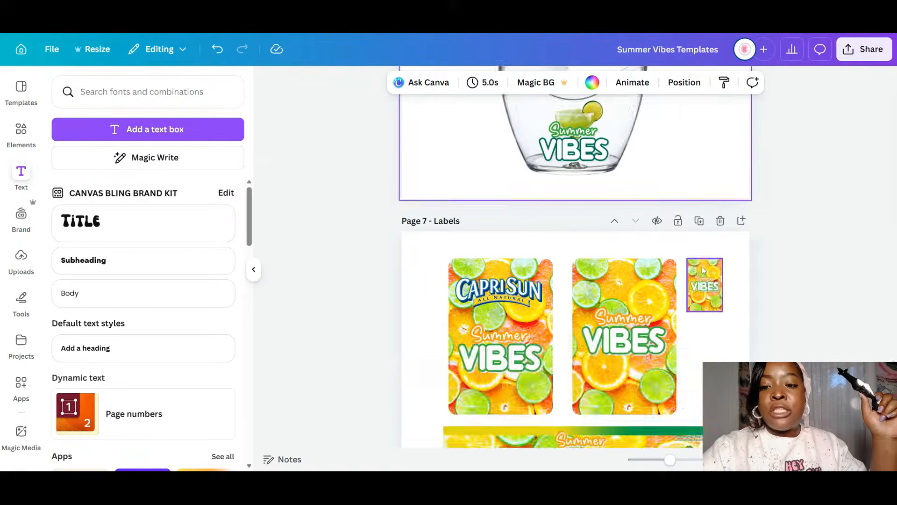
scroll(703, 270, up, 2)
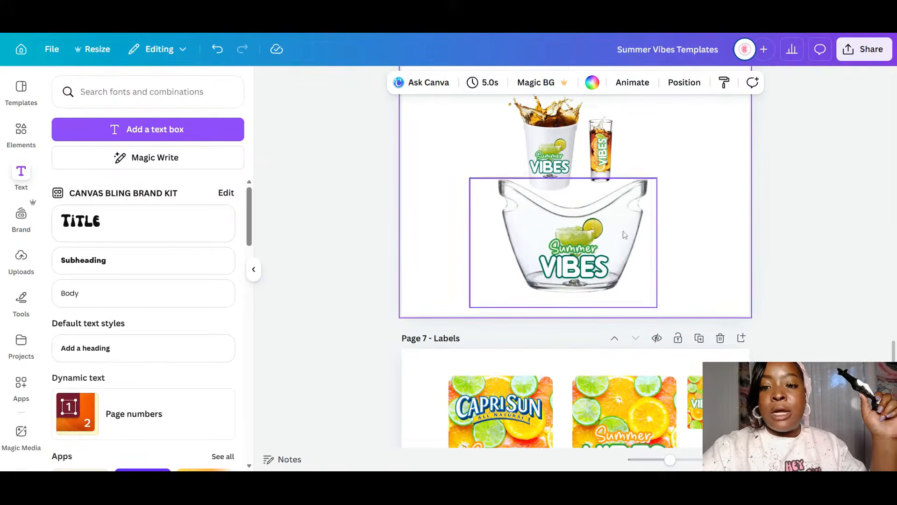
scroll(726, 324, down, 4)
scroll(726, 322, up, 10)
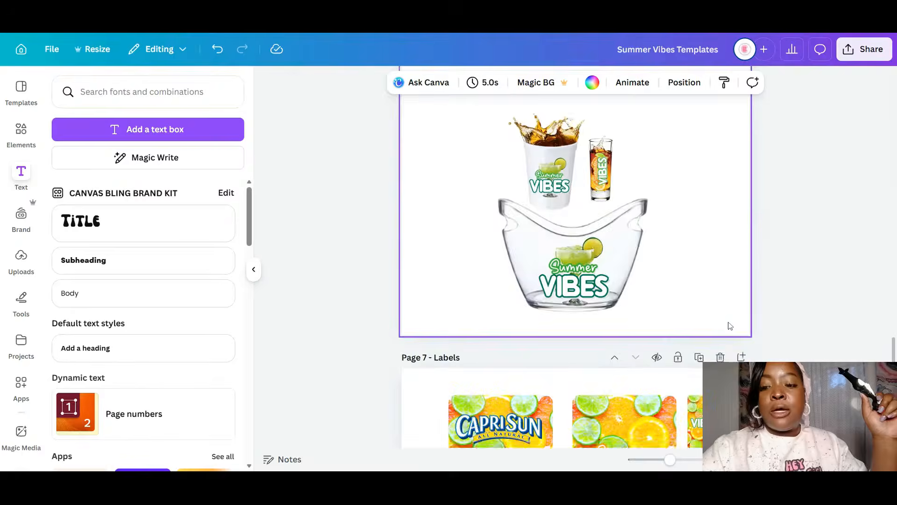
scroll(887, 330, up, 15)
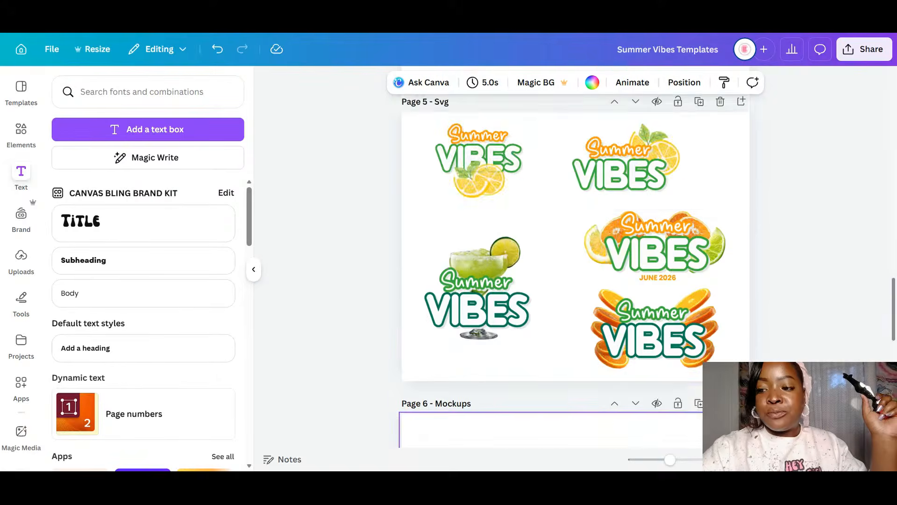
scroll(884, 130, up, 10)
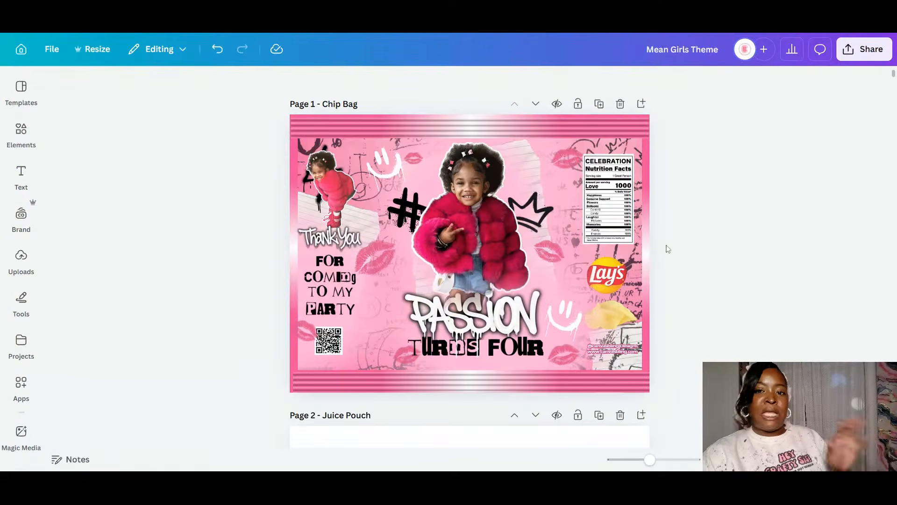
- Duplicate the Passion Turns Four chip bag page and check the new copy below it
click(599, 104)
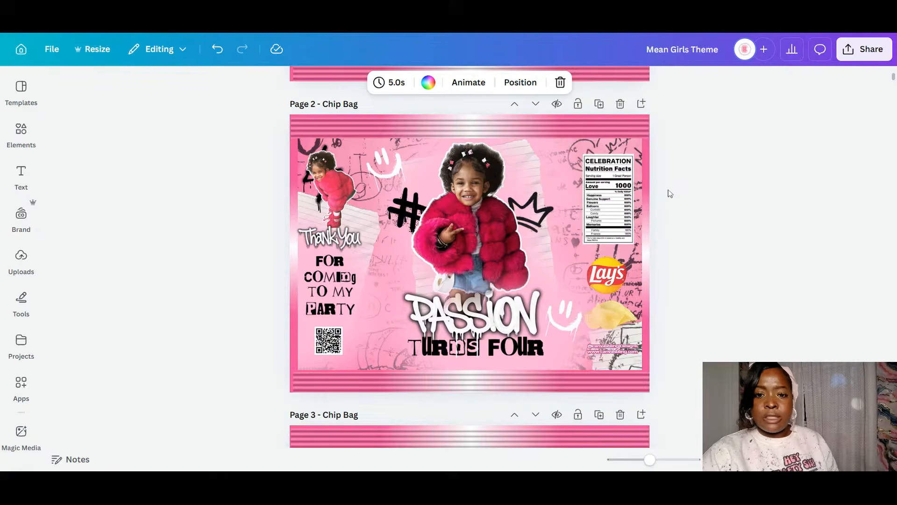
scroll(669, 194, down, 8)
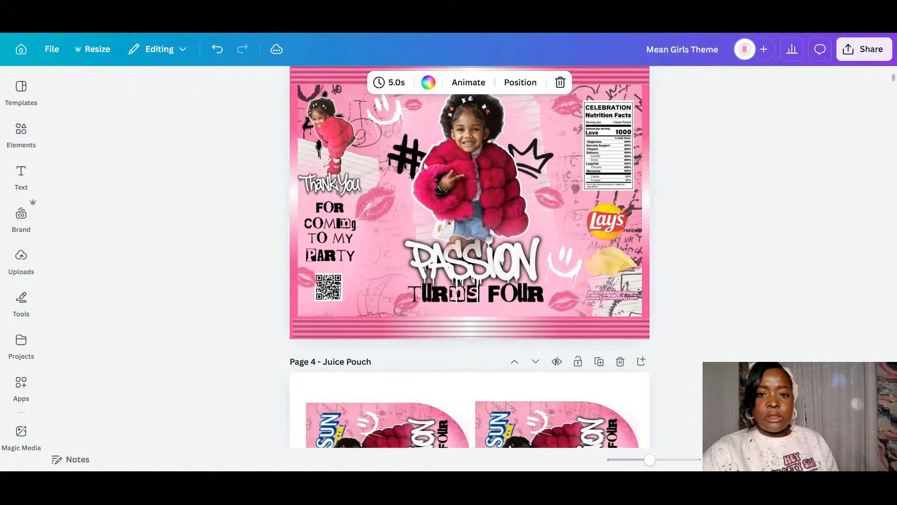
scroll(512, 172, up, 8)
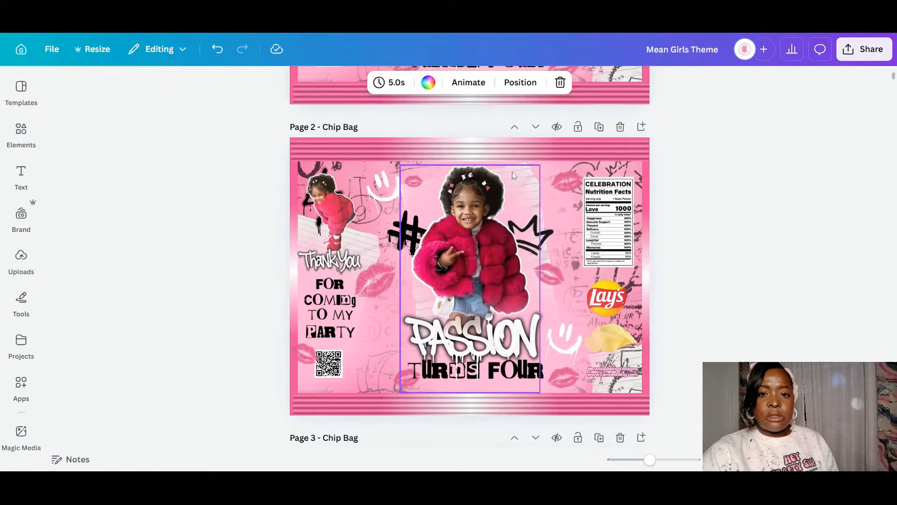
- Delete the overlay, central child photo, coat cutout and small top-left photo from Page 2
scroll(512, 172, down, 1)
click(483, 221)
key(Delete)
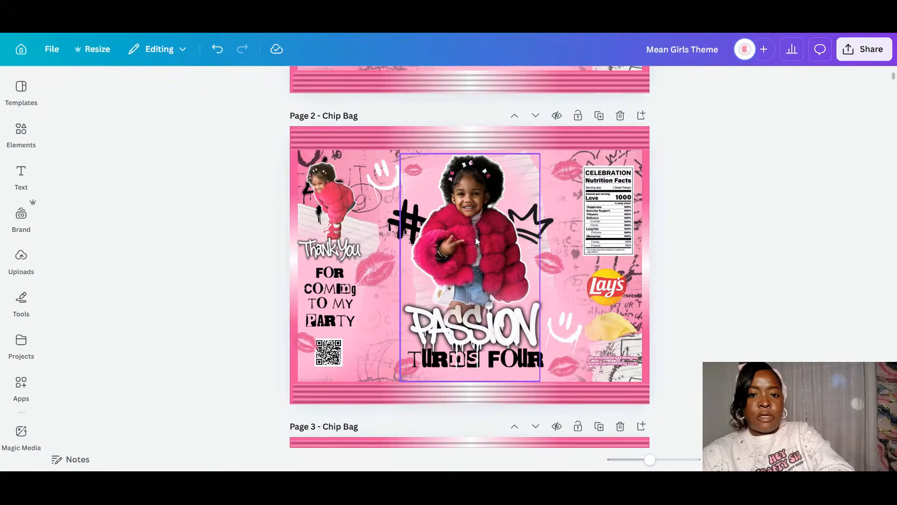
click(498, 253)
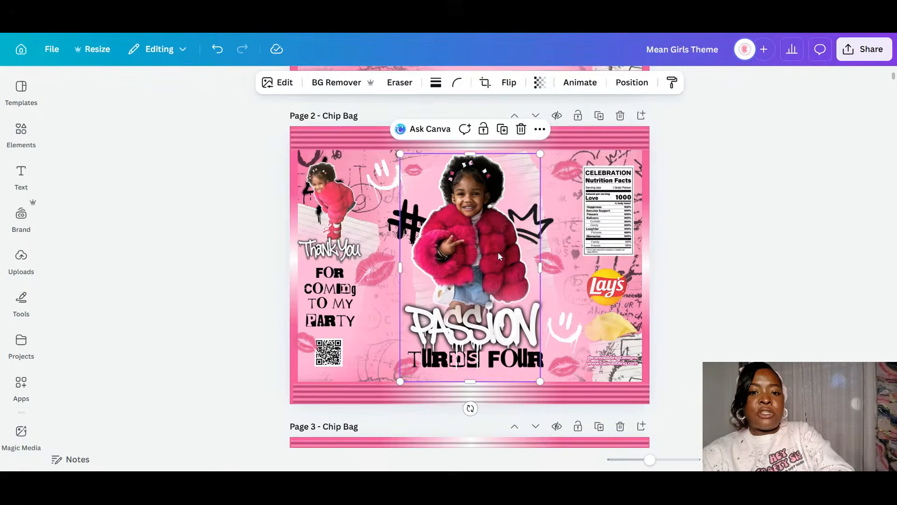
key(Delete)
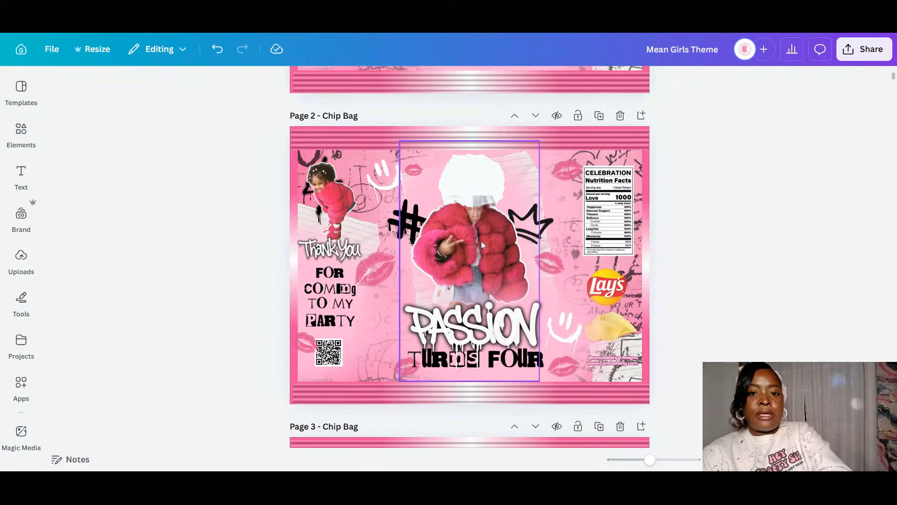
click(481, 241)
key(Delete)
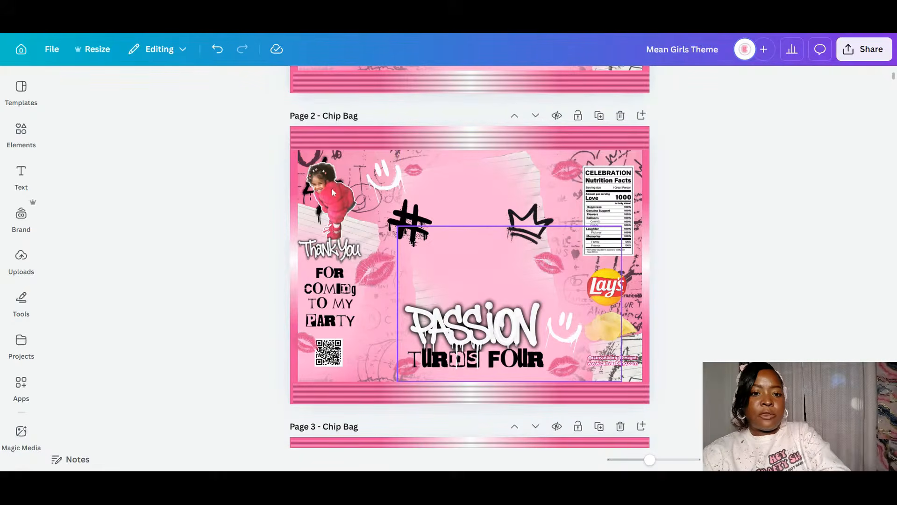
click(330, 222)
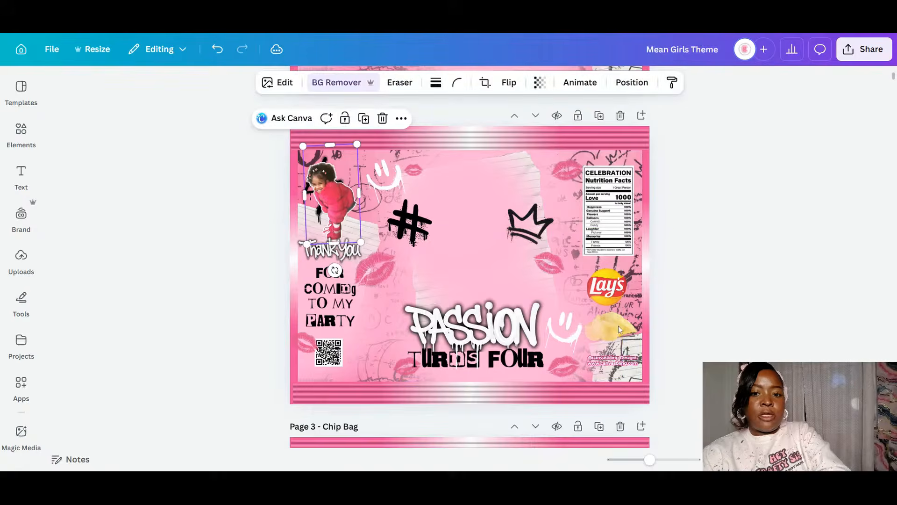
key(Delete)
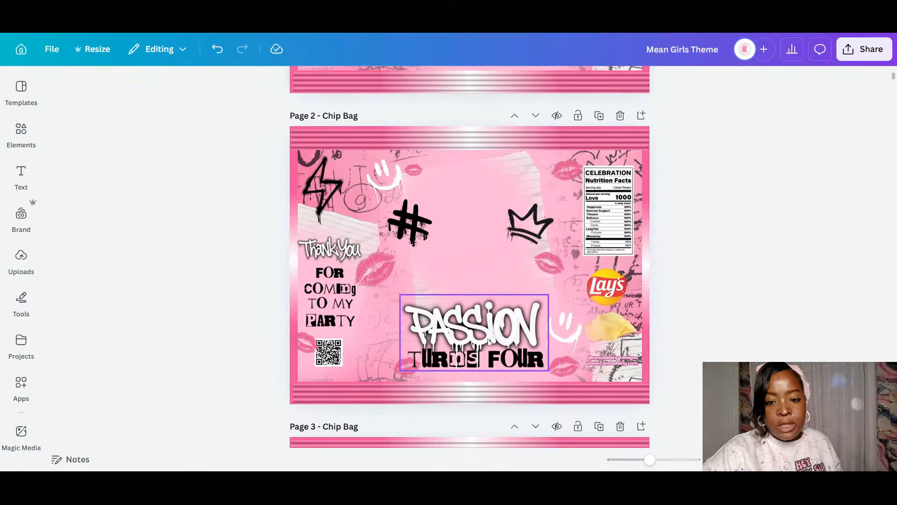
- Scroll down past the chip bag, juice pouch and fruit snack pages toward Page 6 Starburst
scroll(654, 317, down, 1)
scroll(655, 318, down, 5)
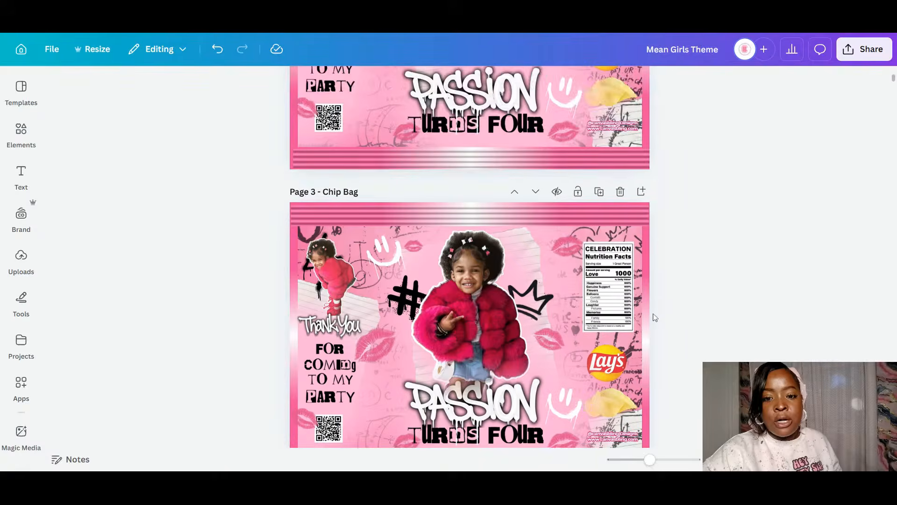
scroll(655, 318, down, 7)
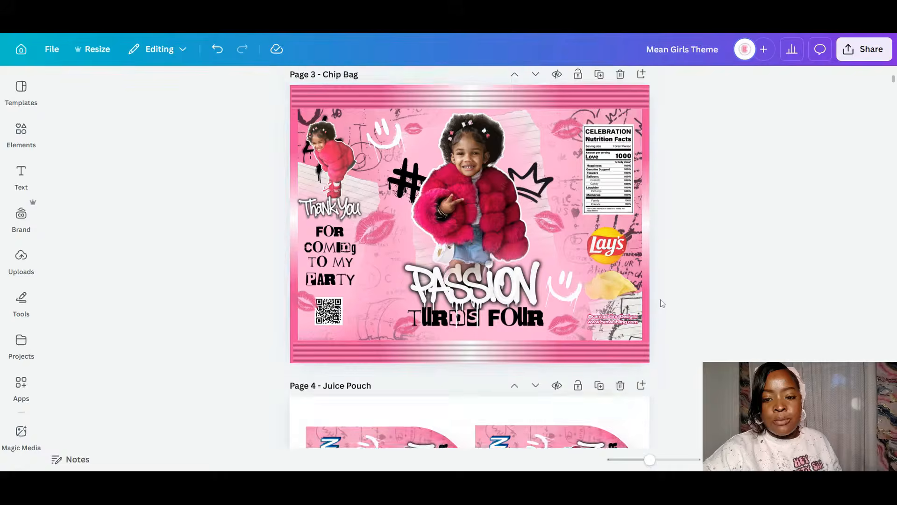
scroll(662, 305, down, 15)
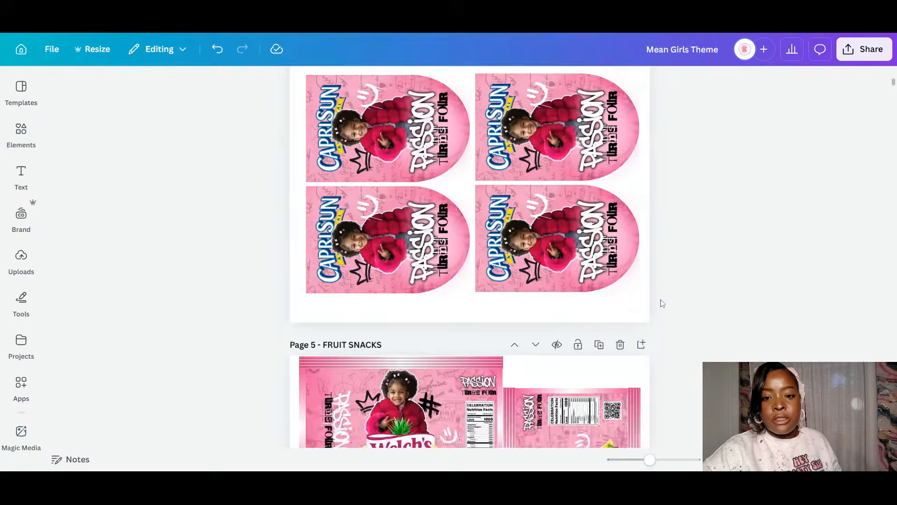
scroll(641, 244, down, 4)
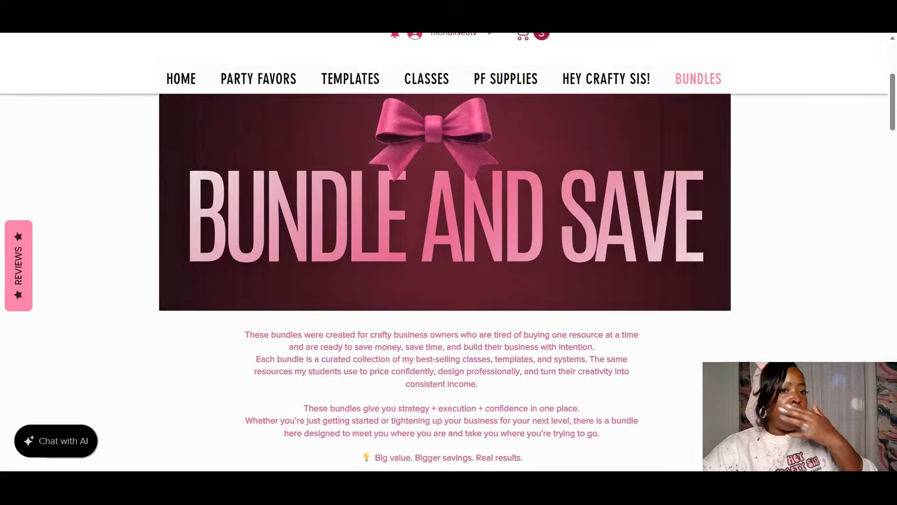
- Scroll the store's Bundles page down to the $349.00 Grad Money Maker Bundle
scroll(461, 170, down, 3)
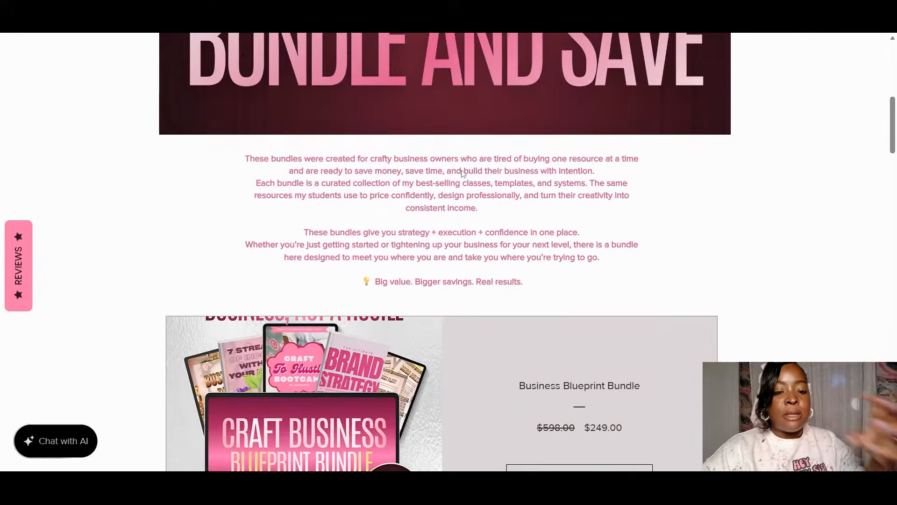
scroll(461, 173, down, 4)
scroll(462, 174, down, 20)
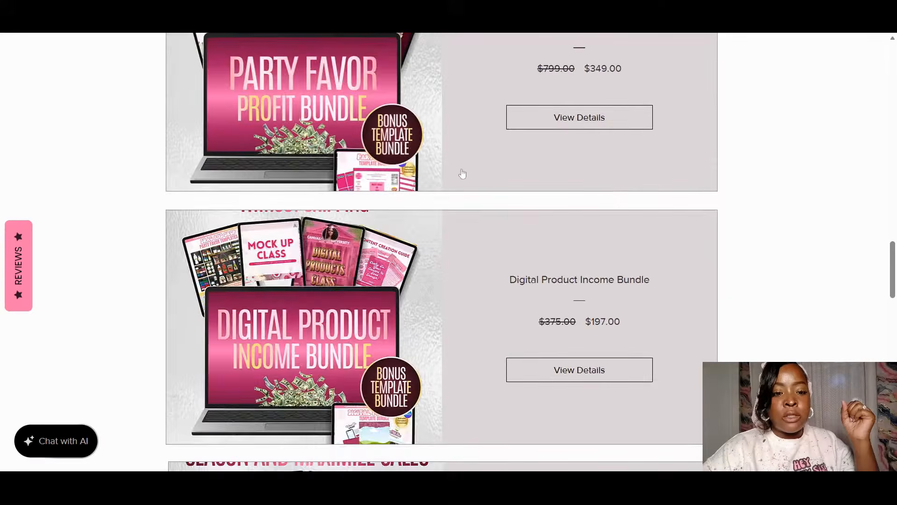
scroll(461, 173, down, 6)
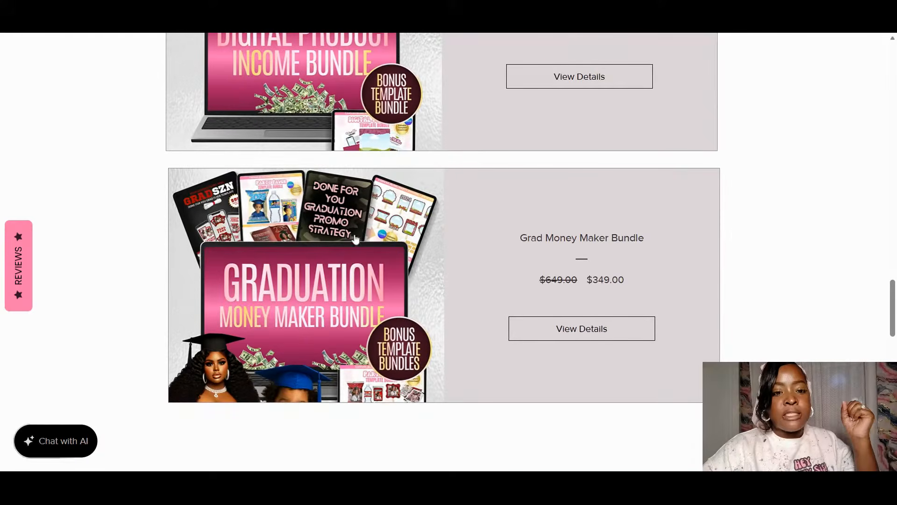